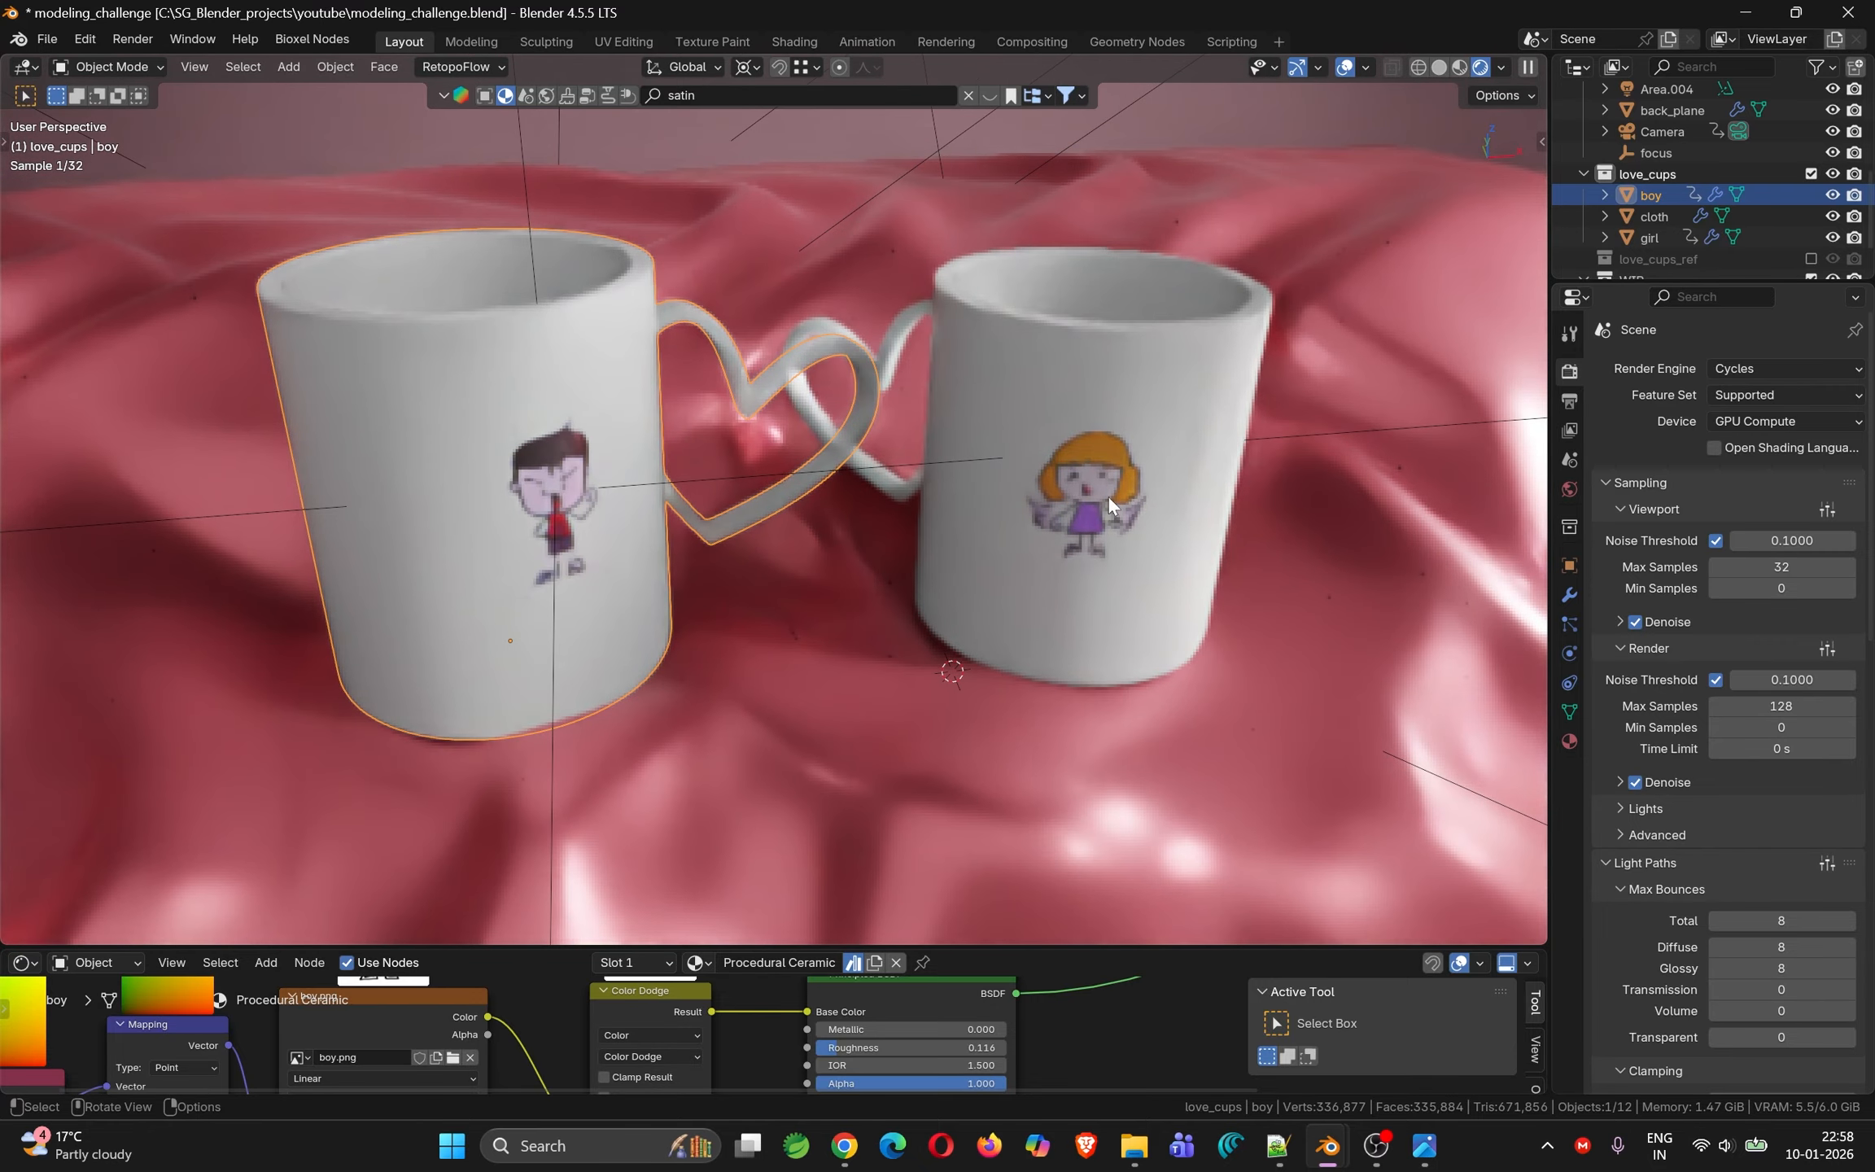
Switch the viewport to Material Preview shading and inspect the two mugs with their interlocking heart handles
click(1459, 67)
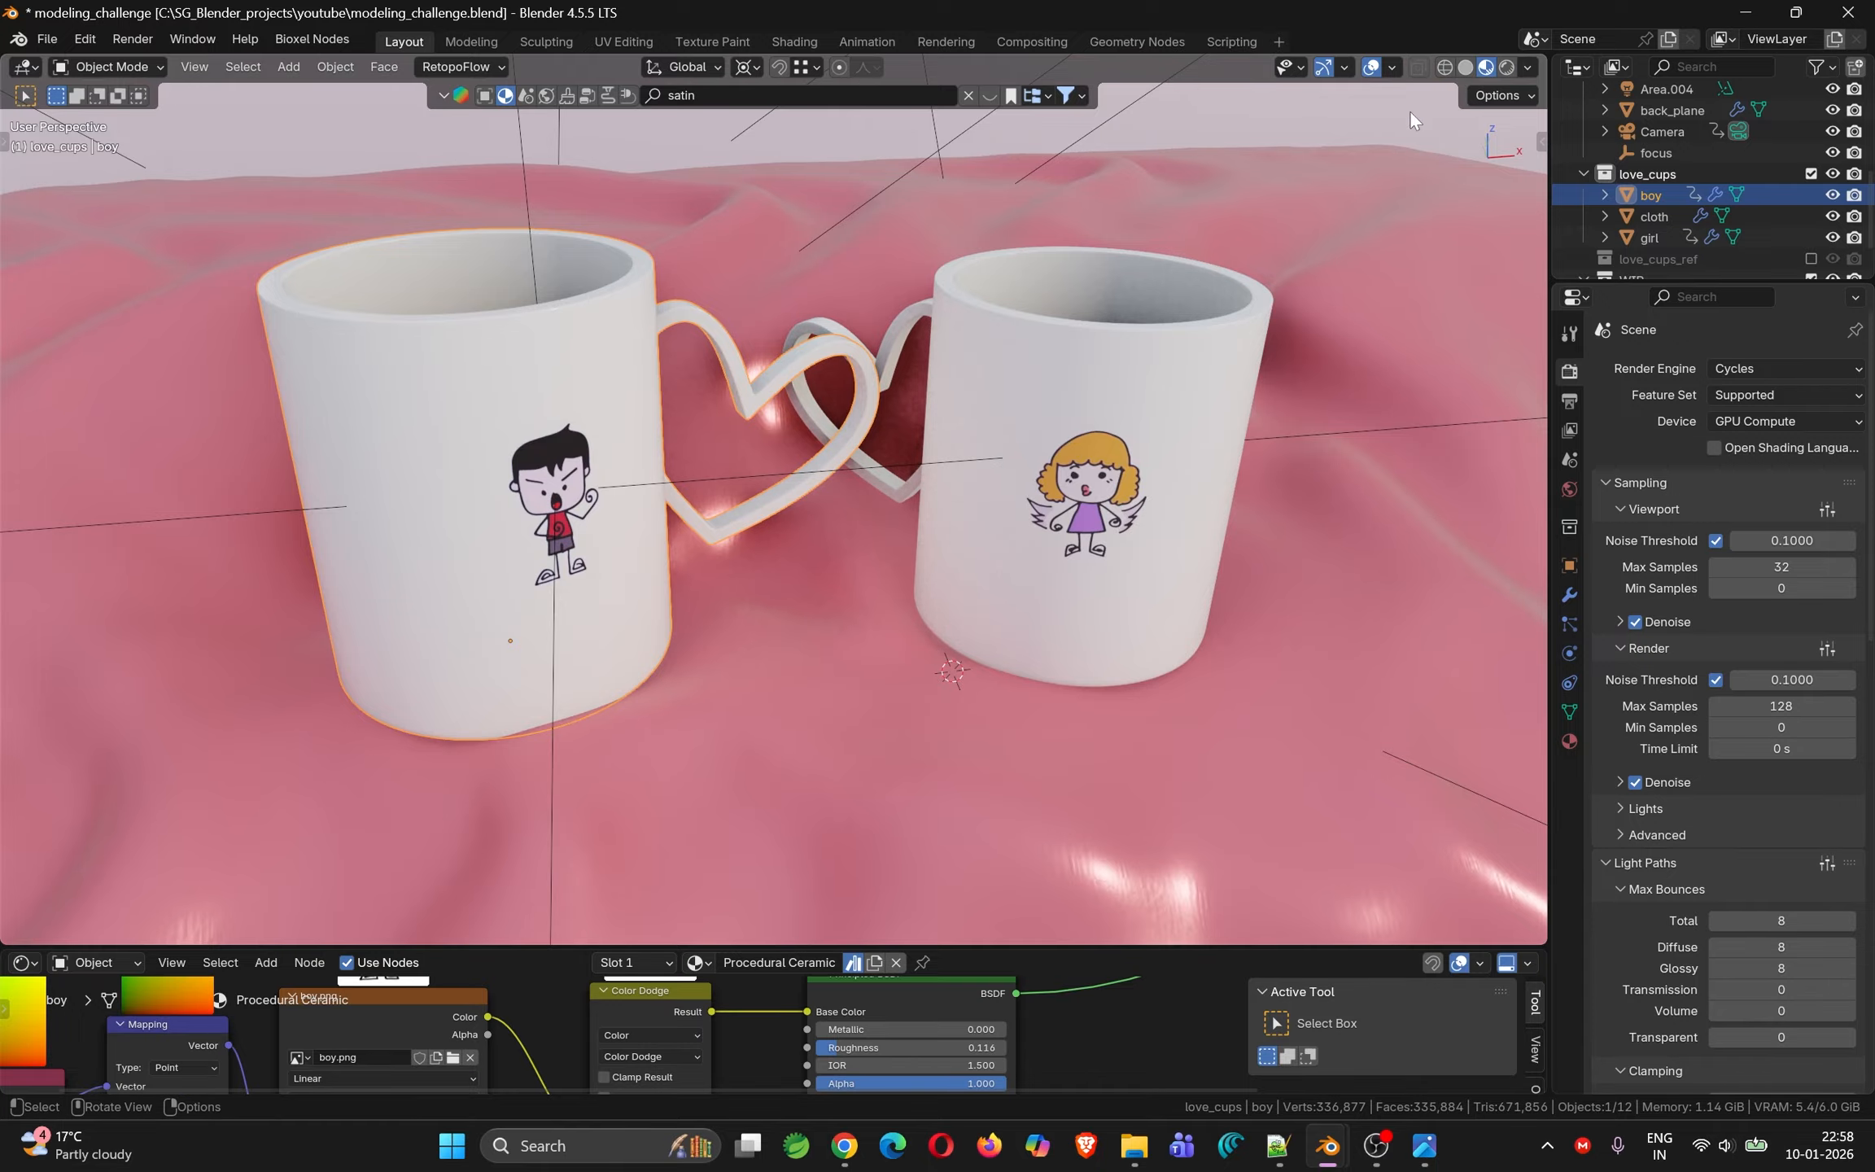
middle_drag(1044, 437, 1117, 425)
middle_drag(1267, 428, 1238, 431)
scroll(751, 441, up, 6)
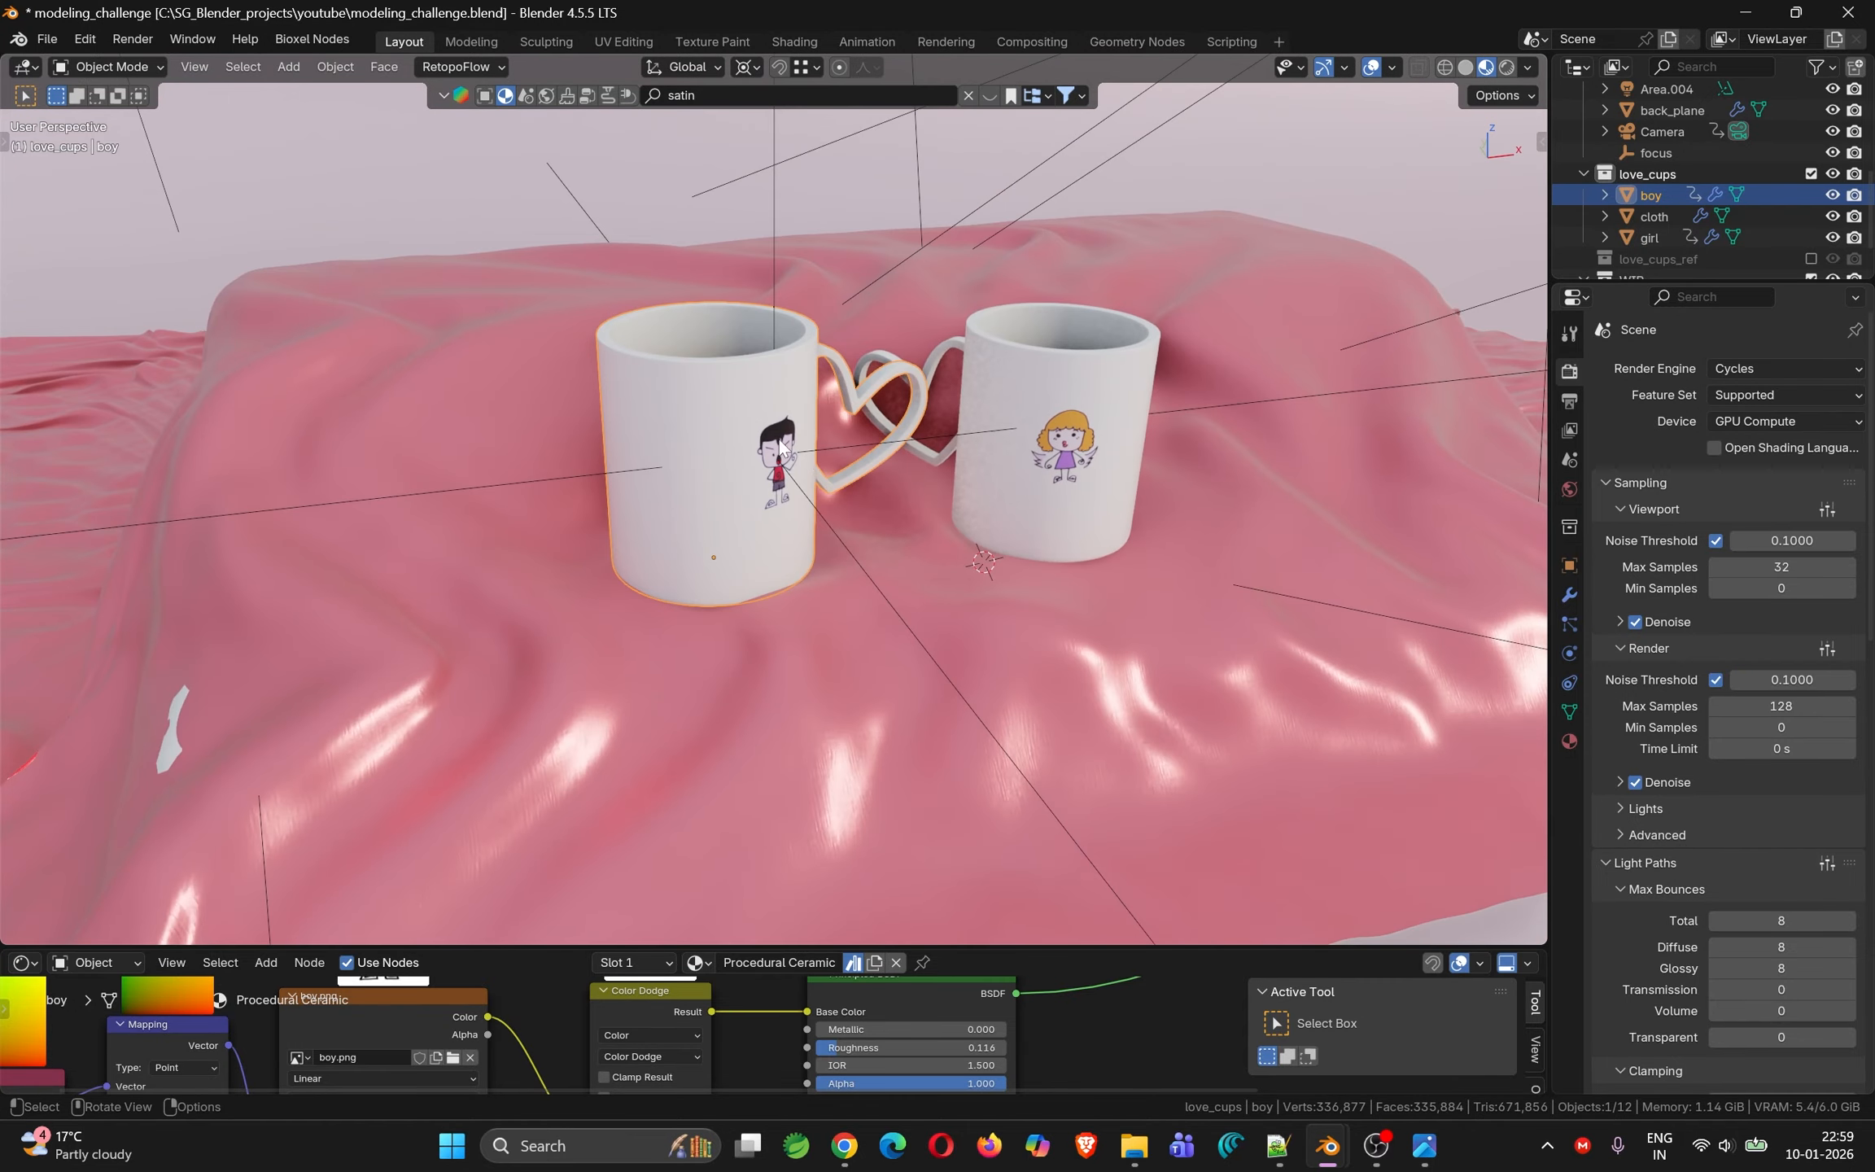
middle_drag(868, 437, 1144, 480)
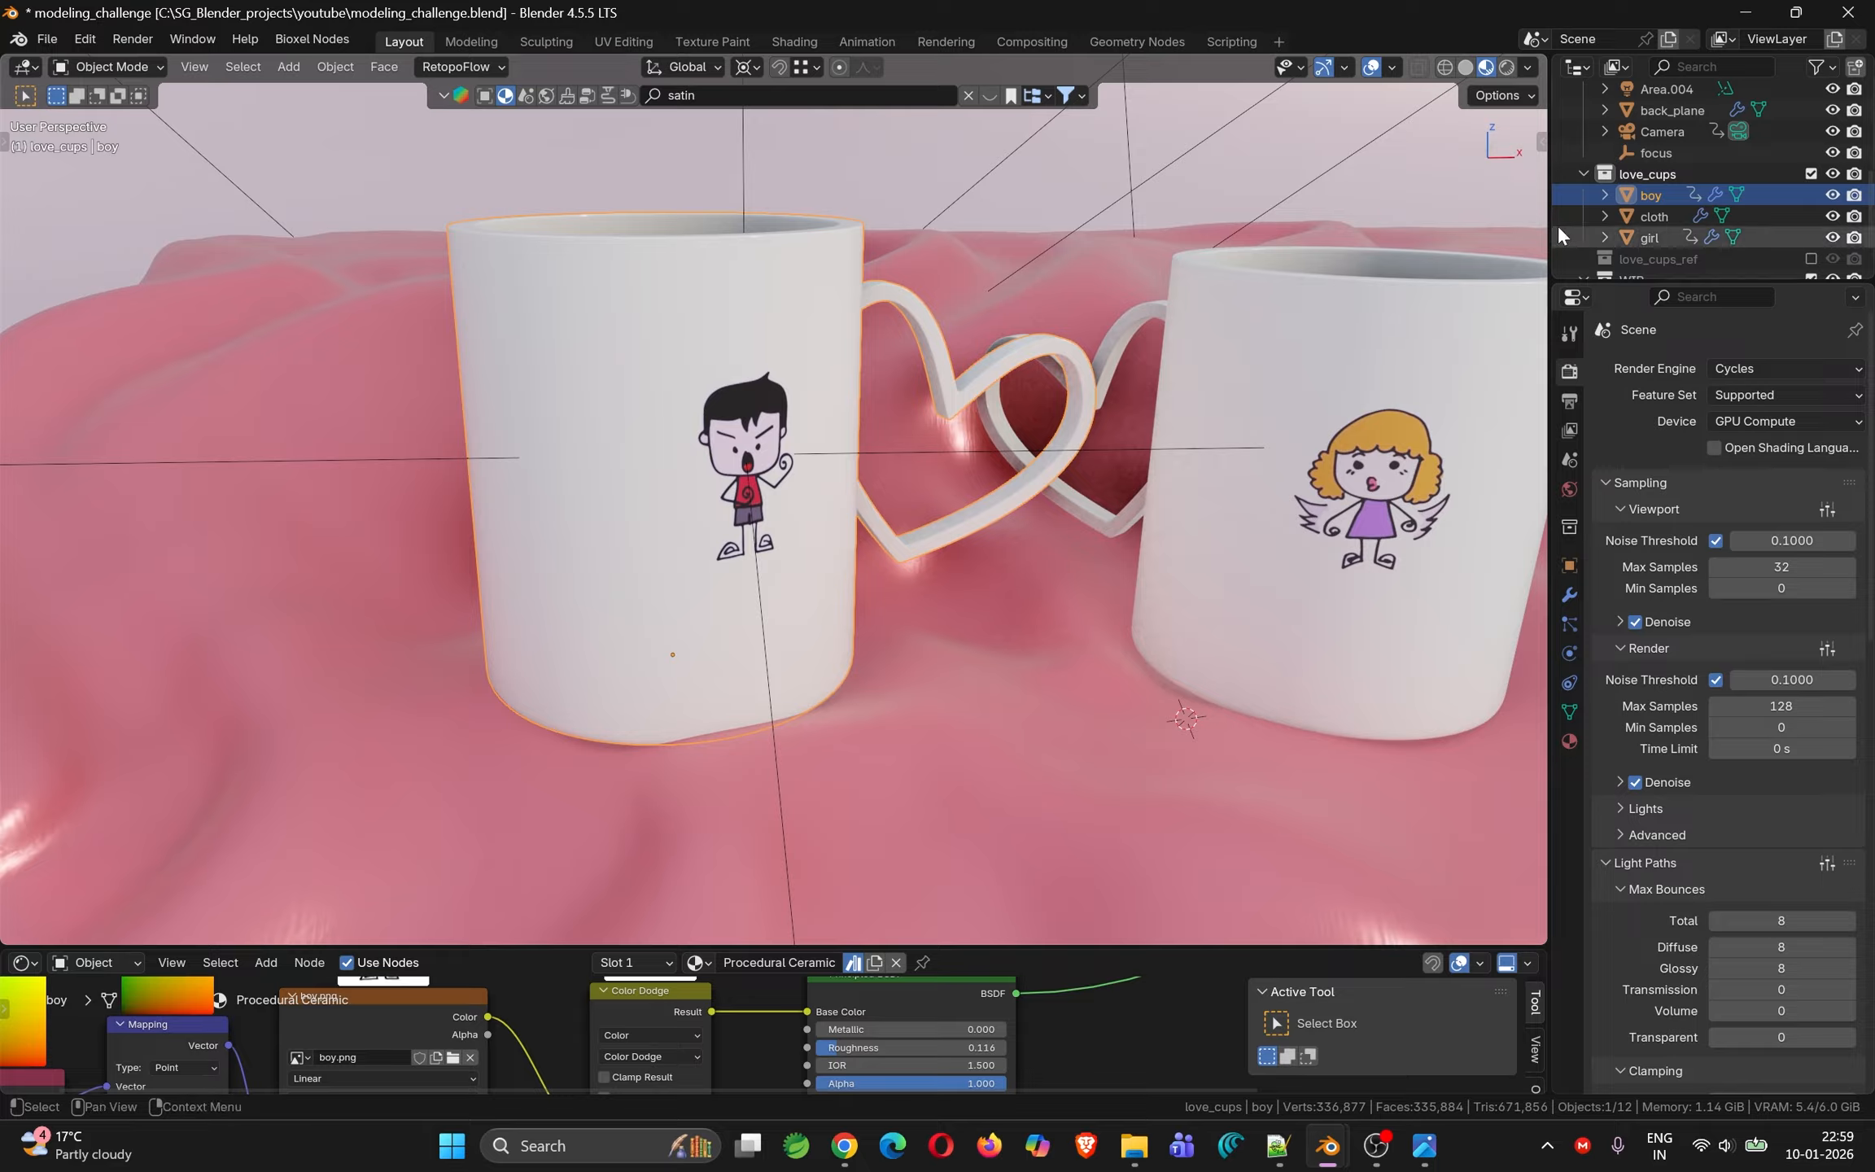
Hide the cloth object so the two mugs can be viewed without the fabric
click(1832, 215)
click(1159, 509)
middle_drag(1159, 510, 875, 442)
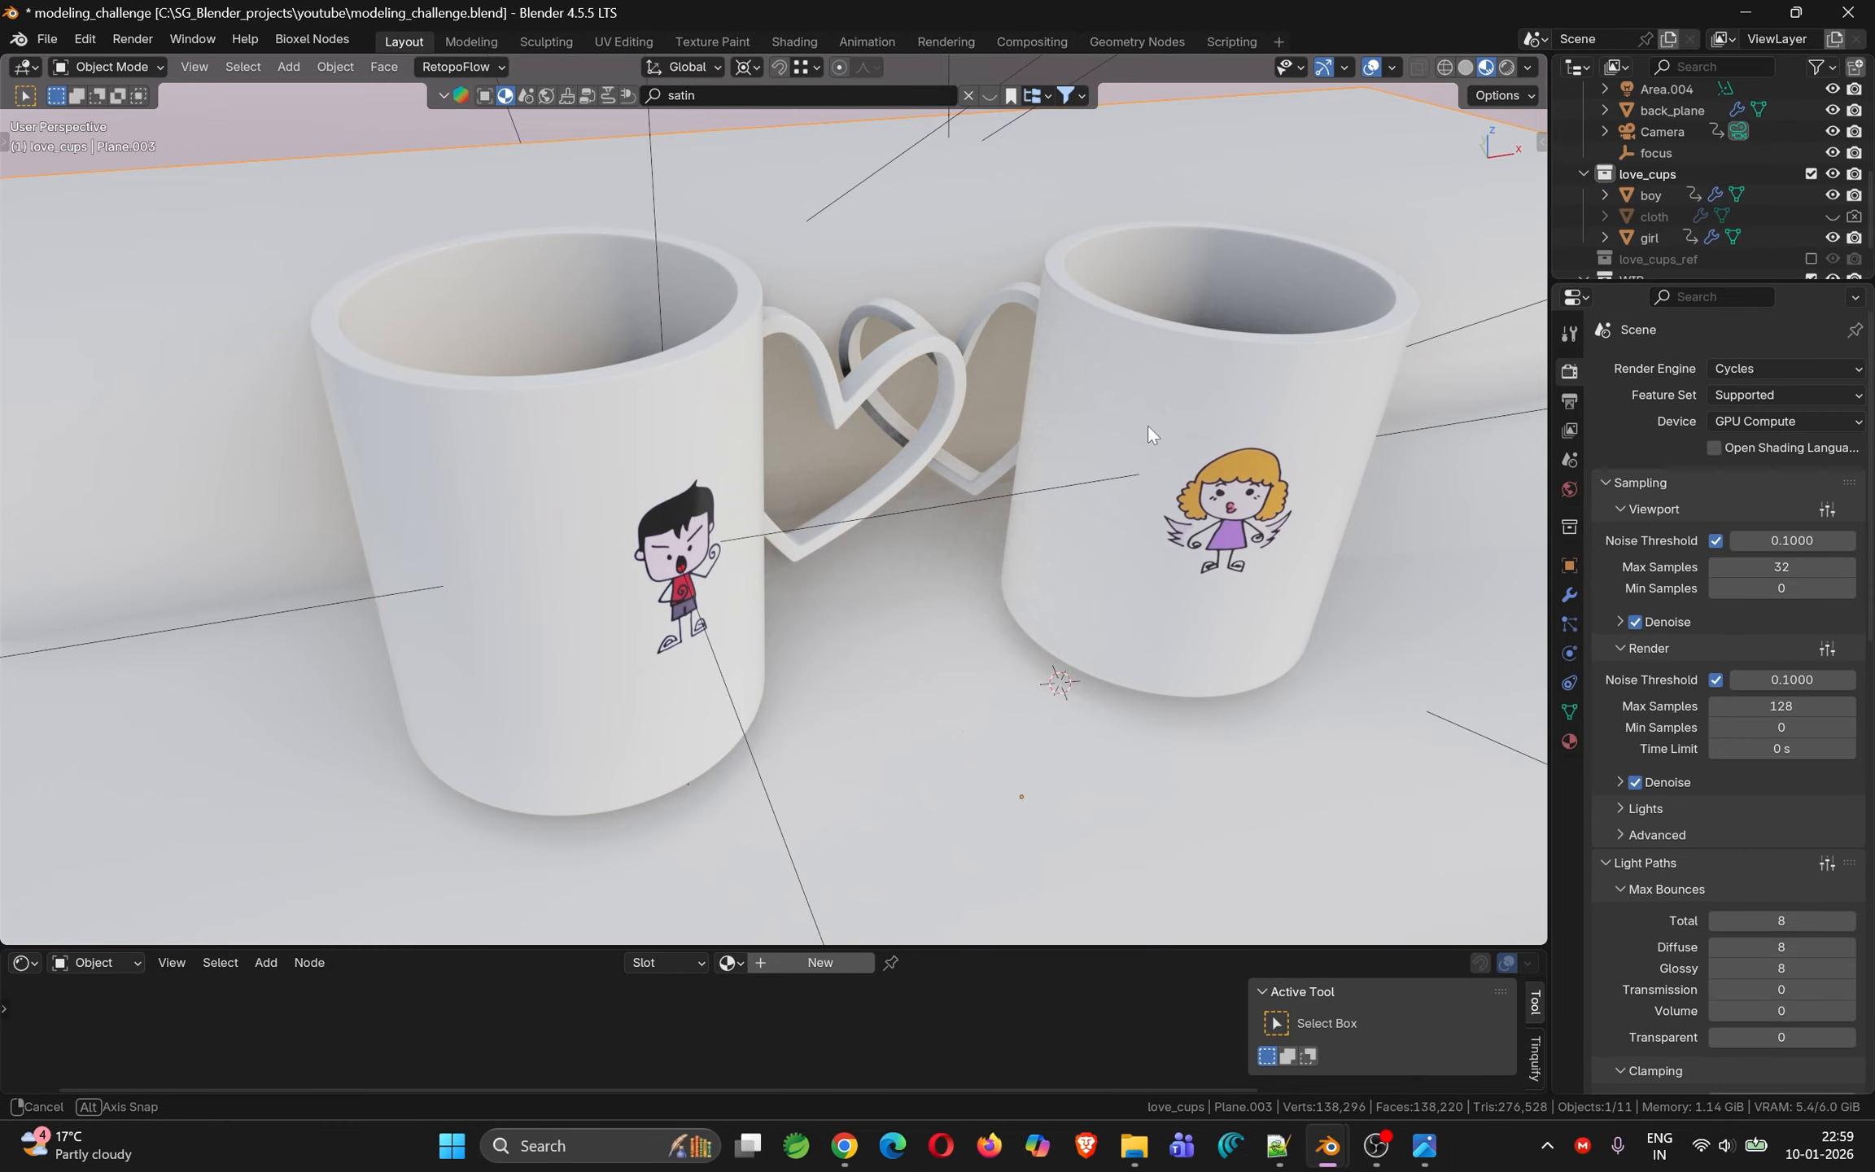
middle_drag(1147, 427, 809, 457)
Examine the boy mug's mesh topology in Edit Mode, and its heart handle in Object Mode
click(809, 458)
key(Tab)
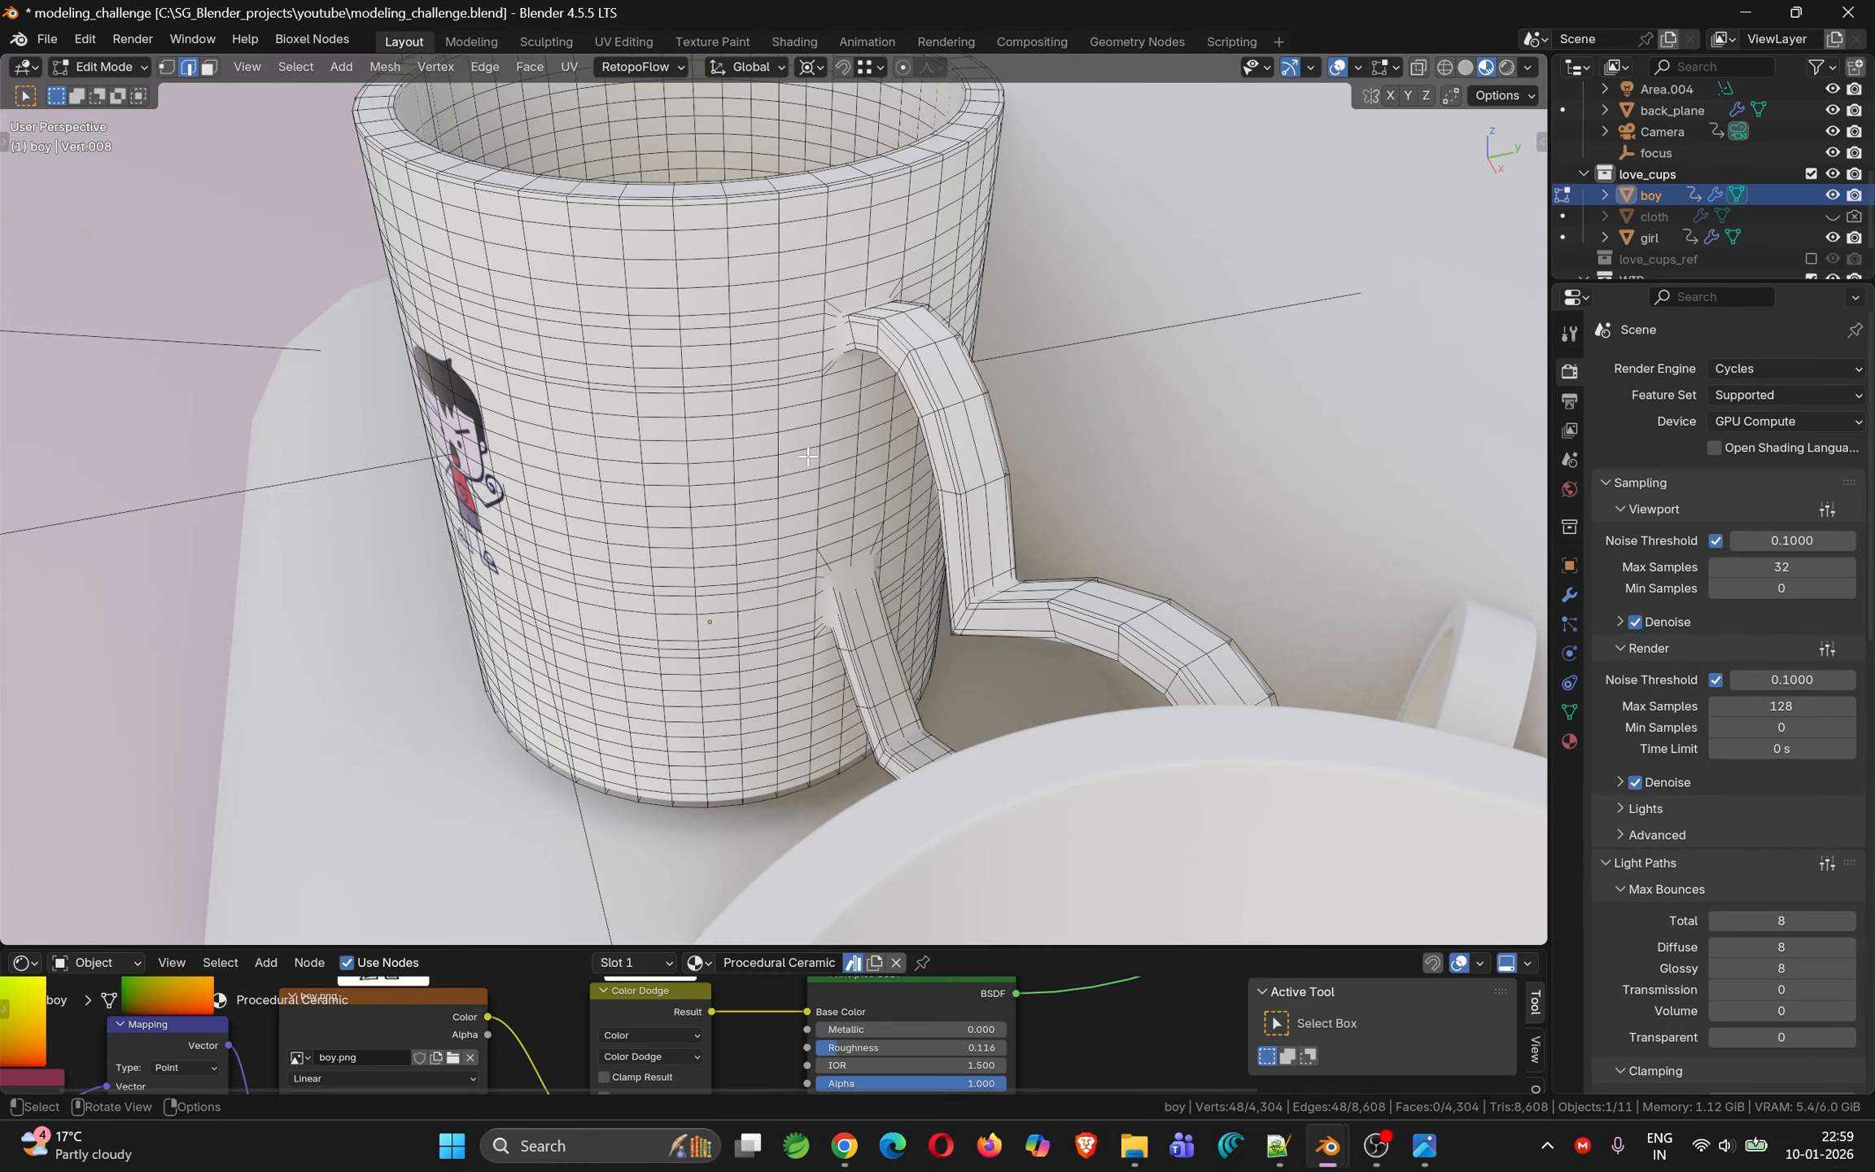
scroll(813, 440, down, 3)
scroll(827, 419, down, 3)
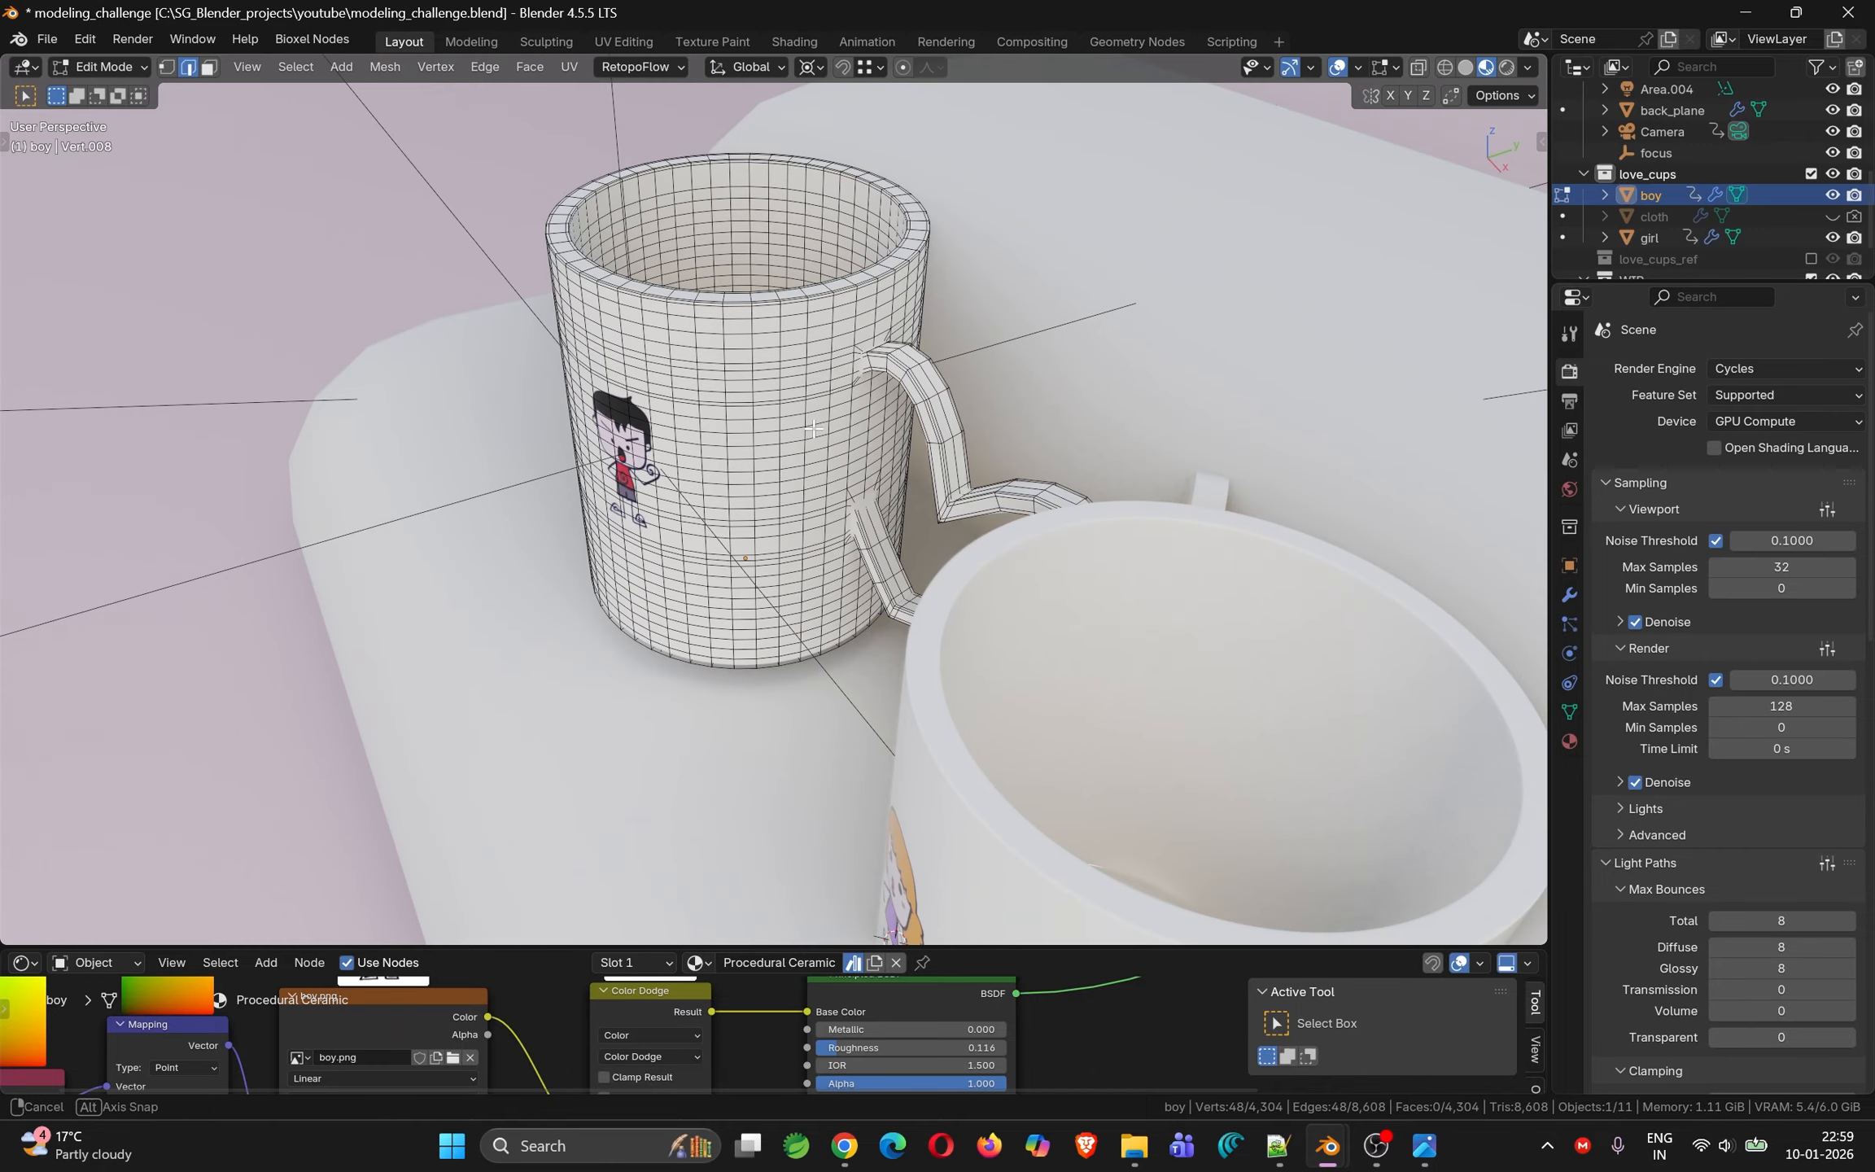
middle_drag(827, 419, 688, 423)
scroll(814, 407, down, 4)
scroll(875, 479, down, 3)
scroll(742, 427, down, 2)
scroll(688, 424, up, 2)
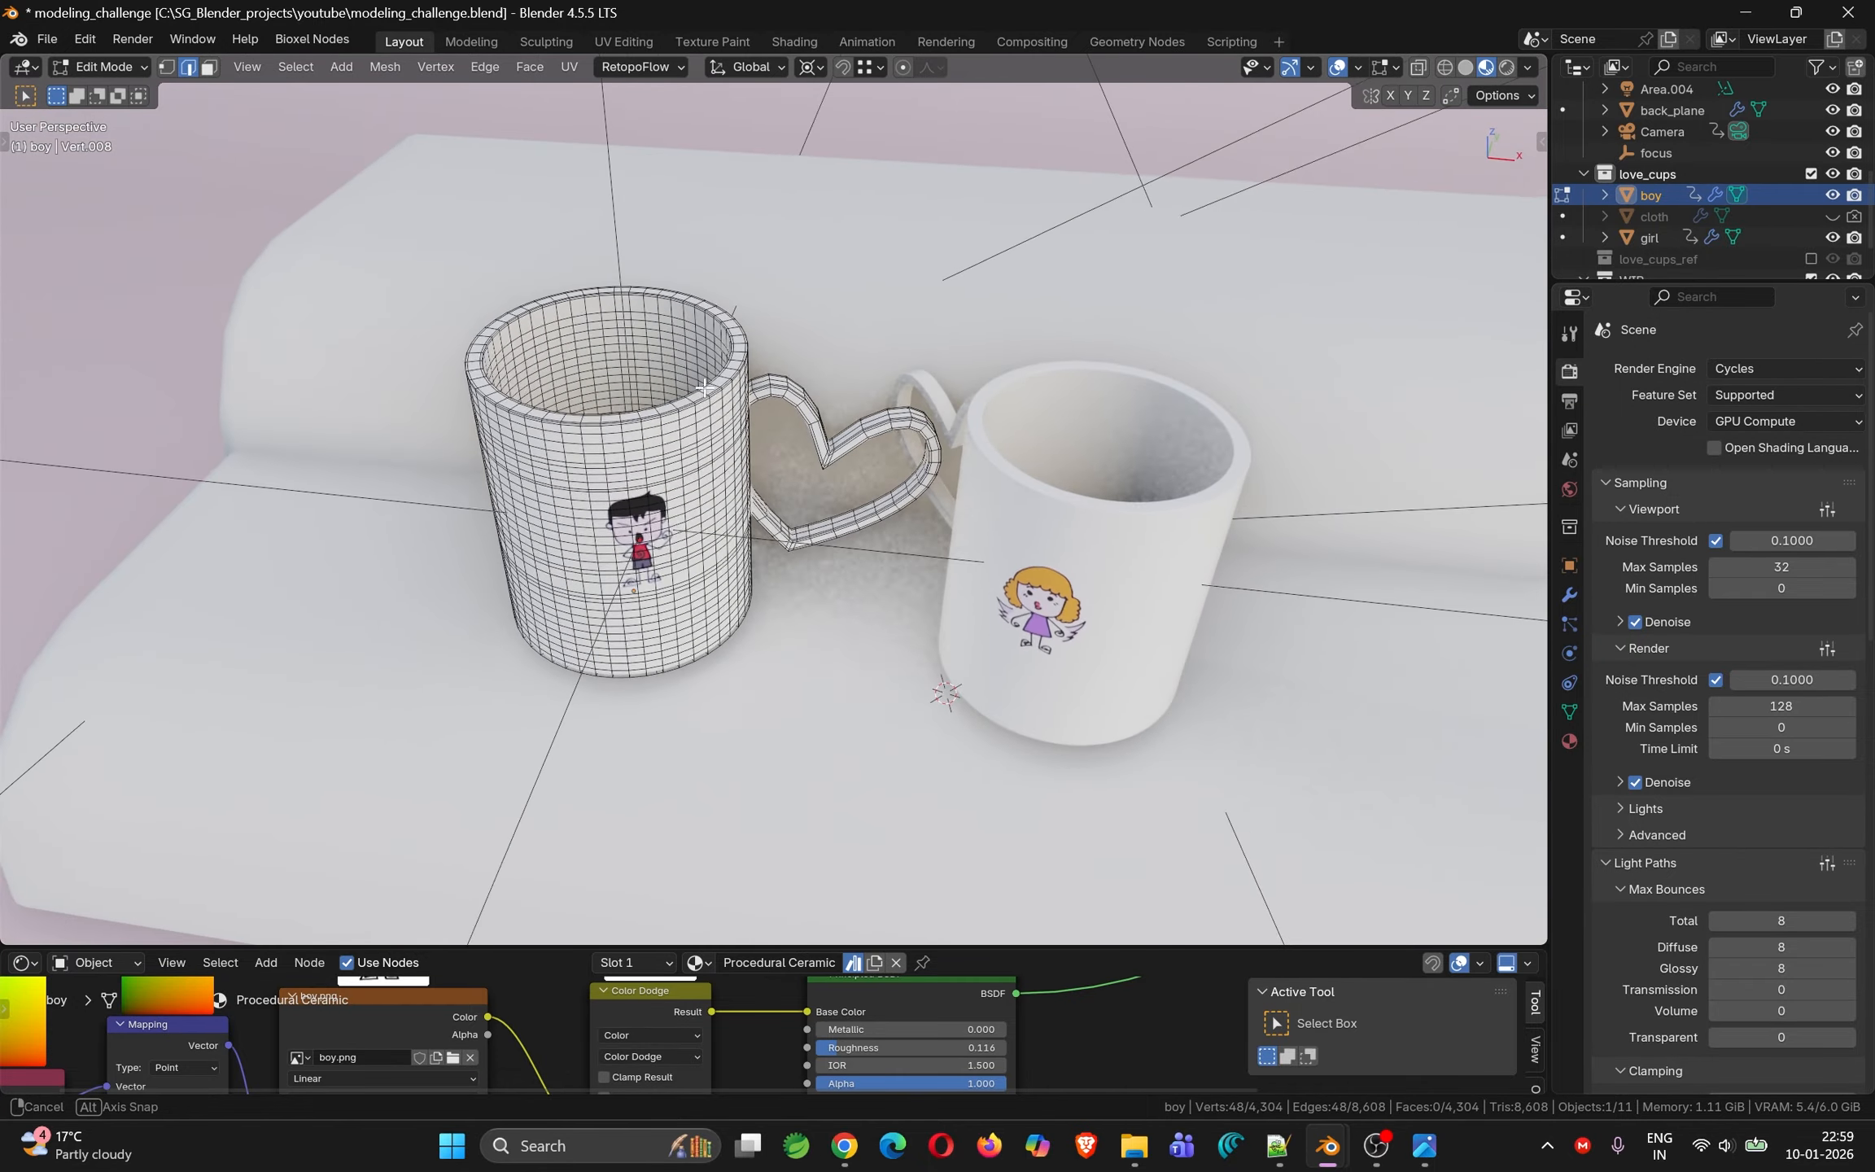
key(Tab)
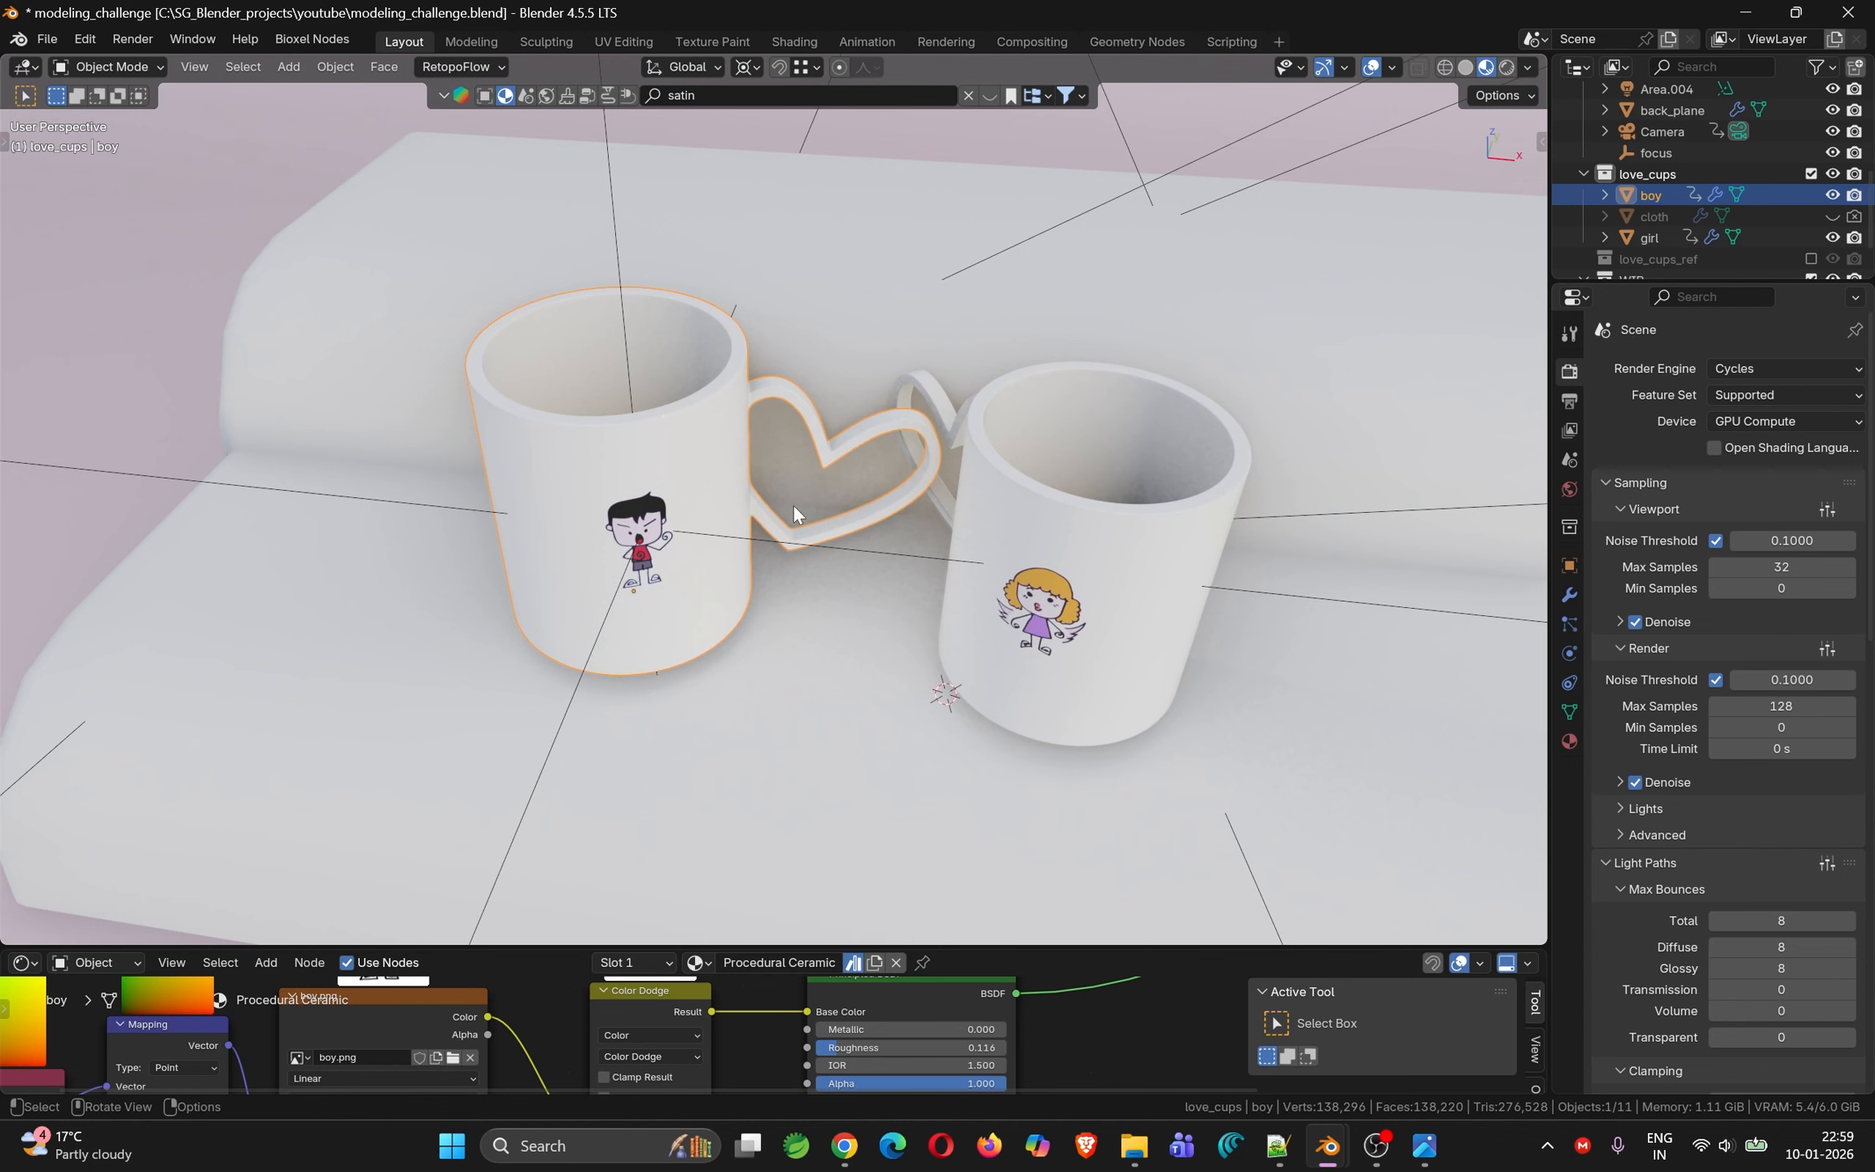
scroll(760, 406, up, 5)
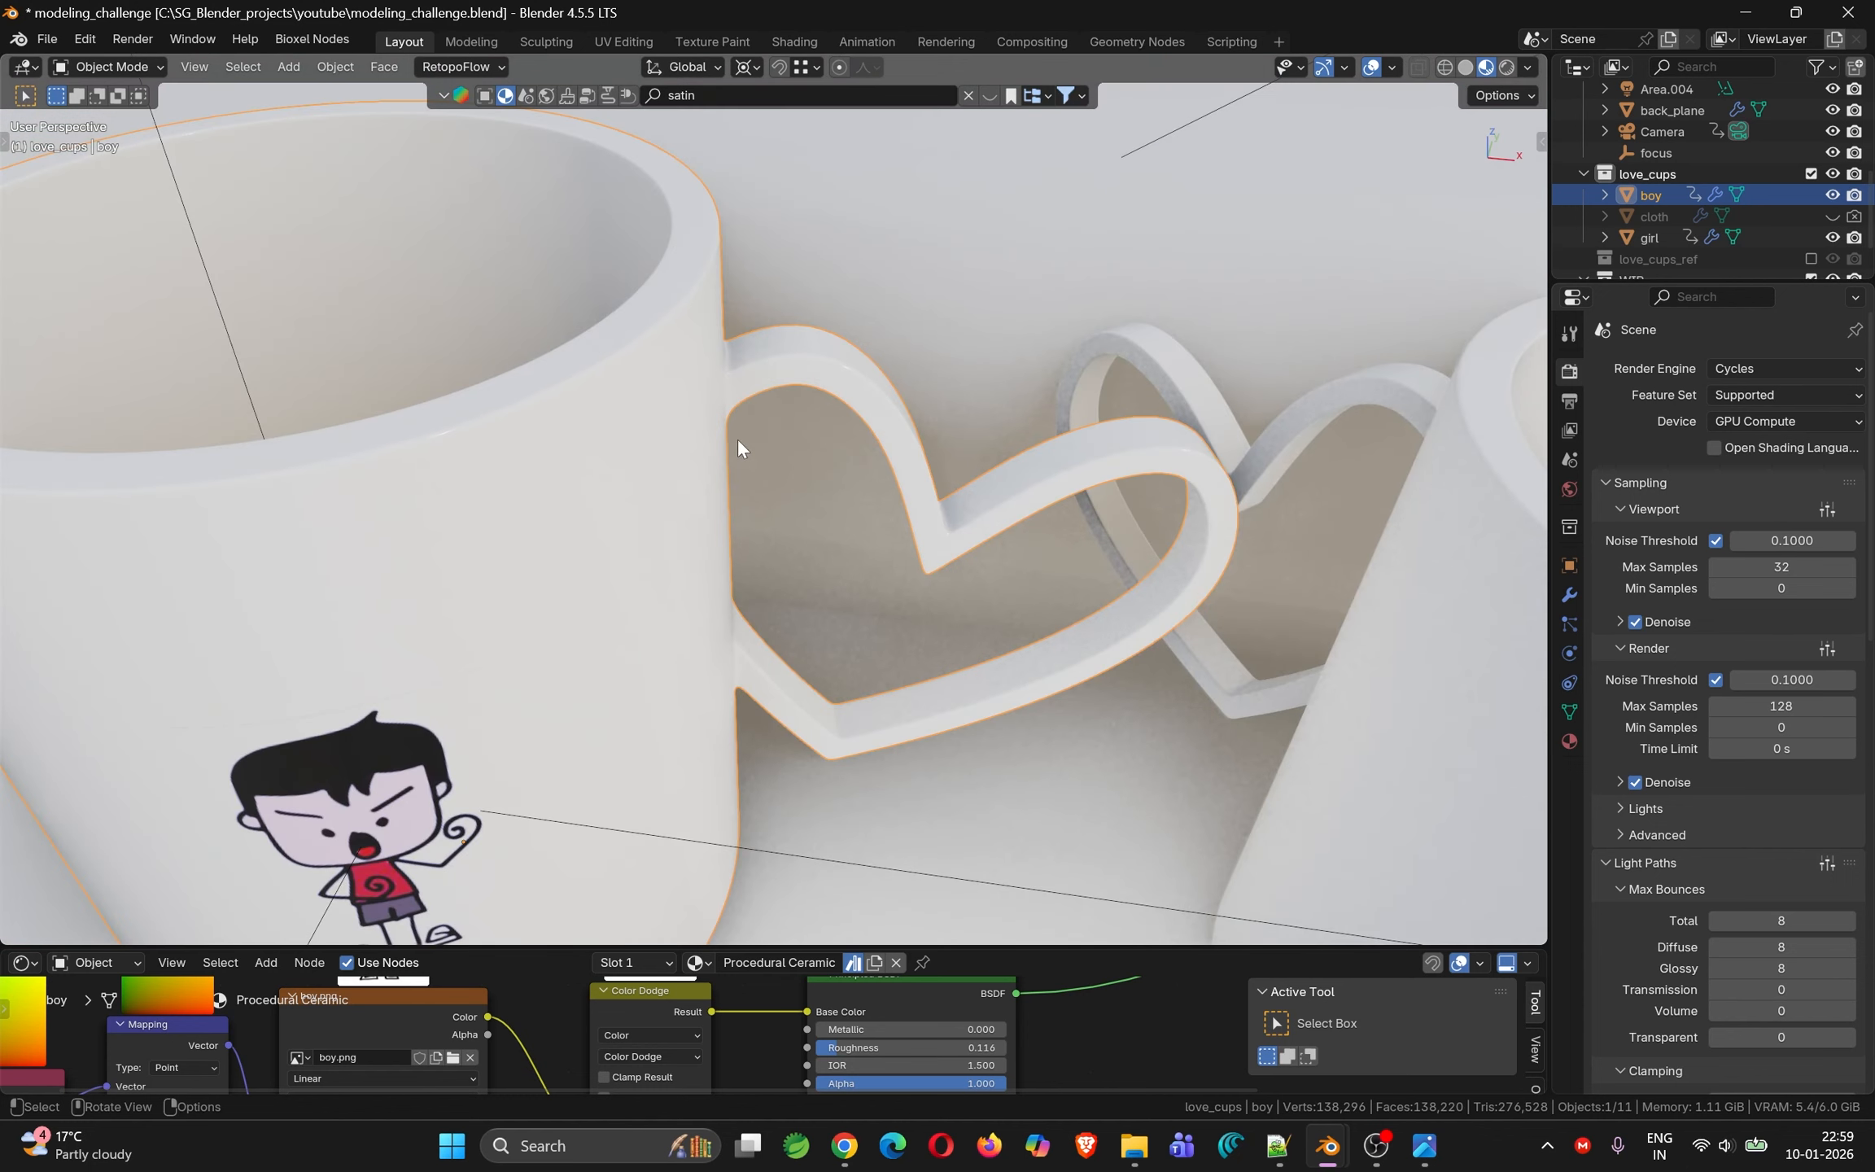
scroll(664, 471, down, 4)
mouse_move(663, 470)
middle_down()
mouse_move(686, 399)
mouse_move(690, 480)
middle_up()
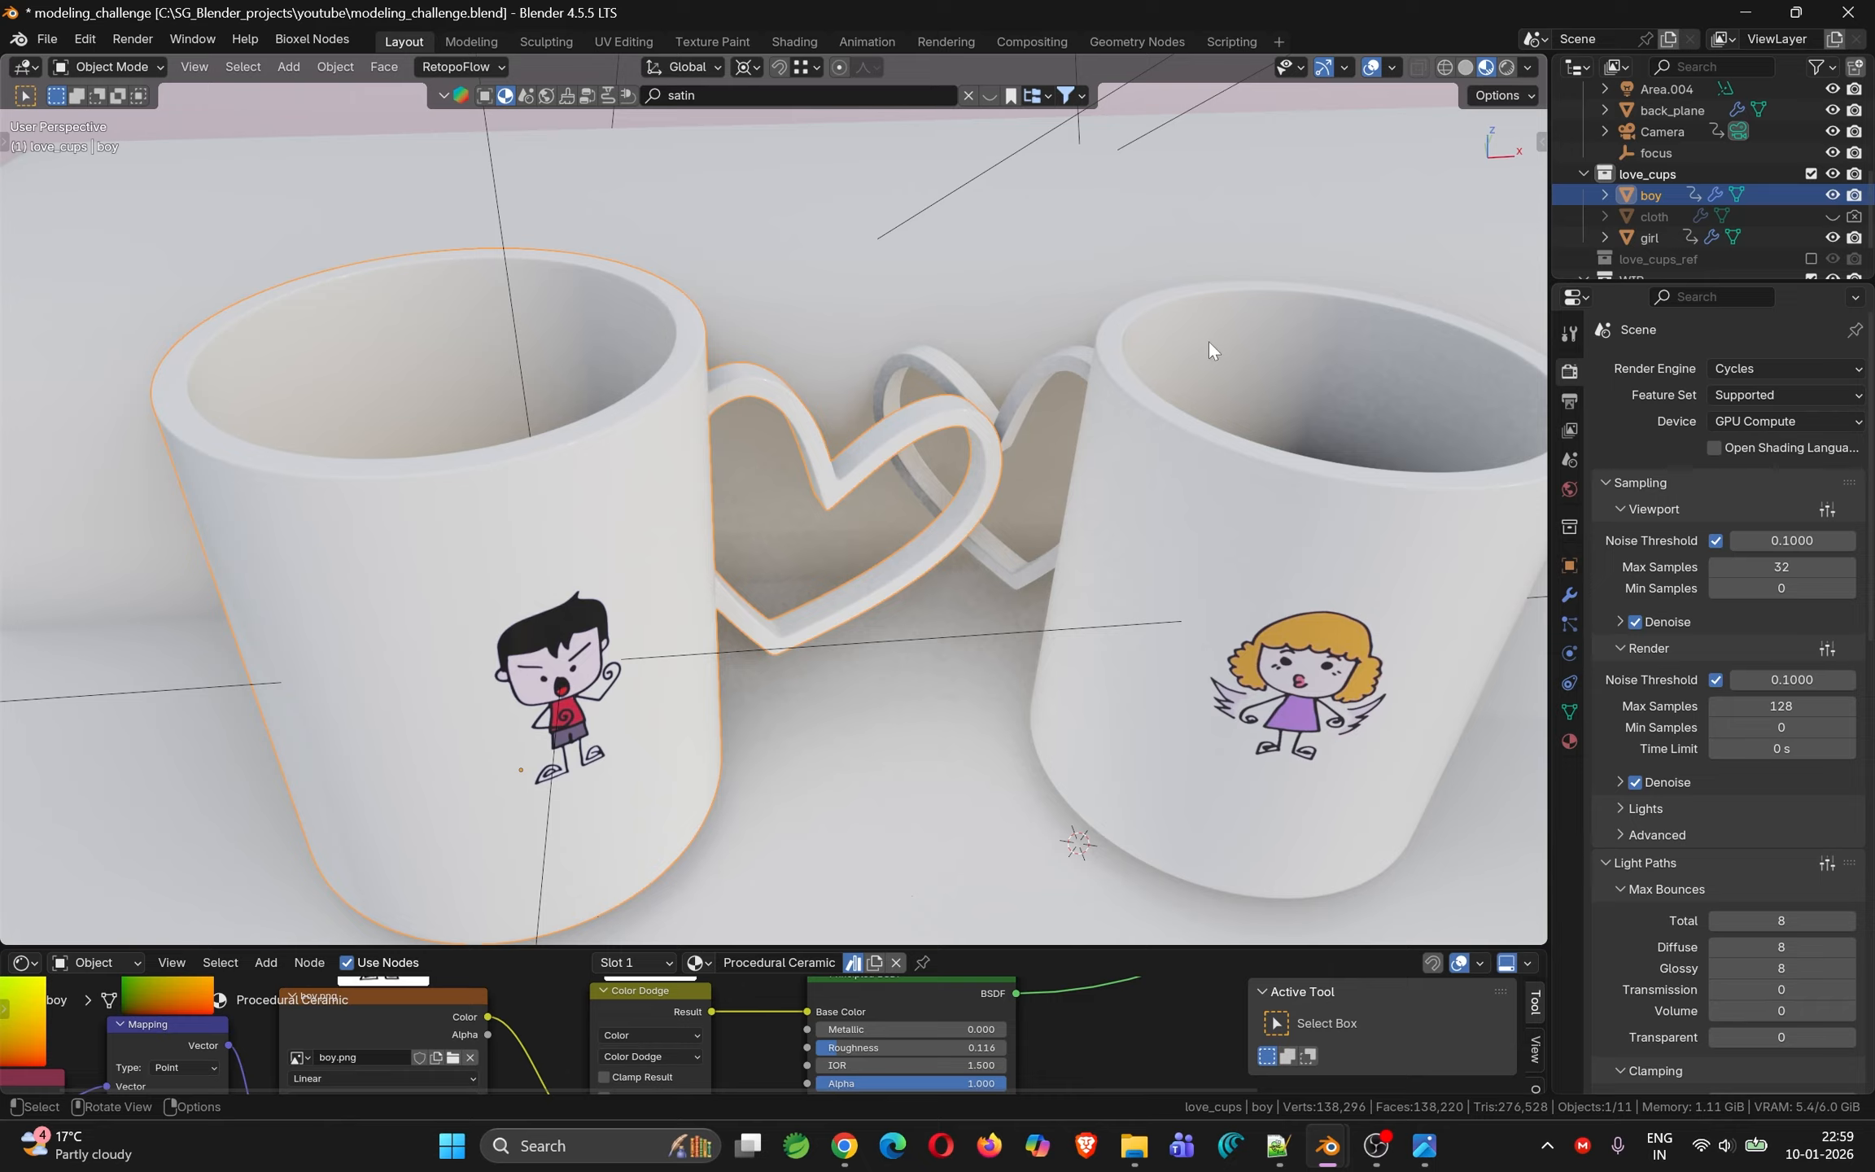
Exclude the love_cups and Studio collections from the view layer
click(1811, 174)
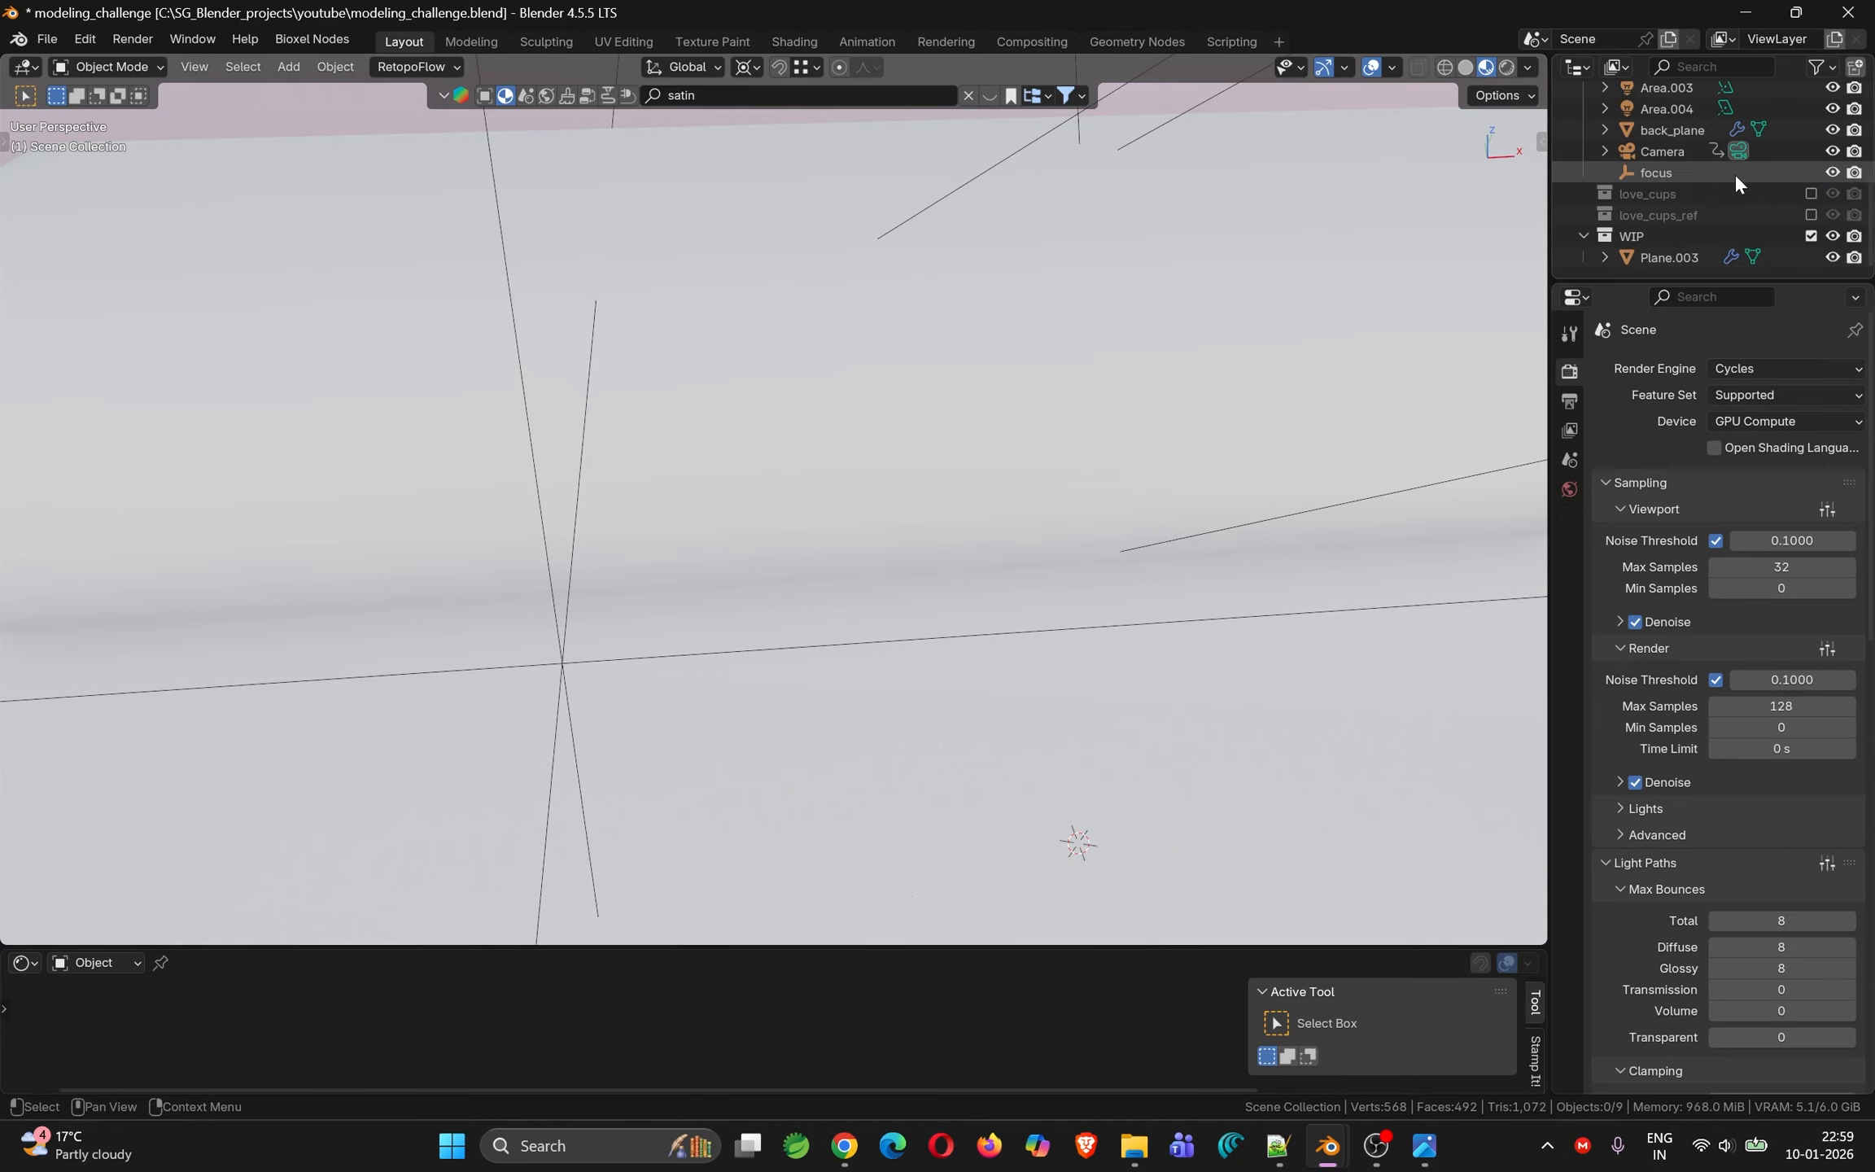
scroll(1734, 173, up, 5)
click(1808, 135)
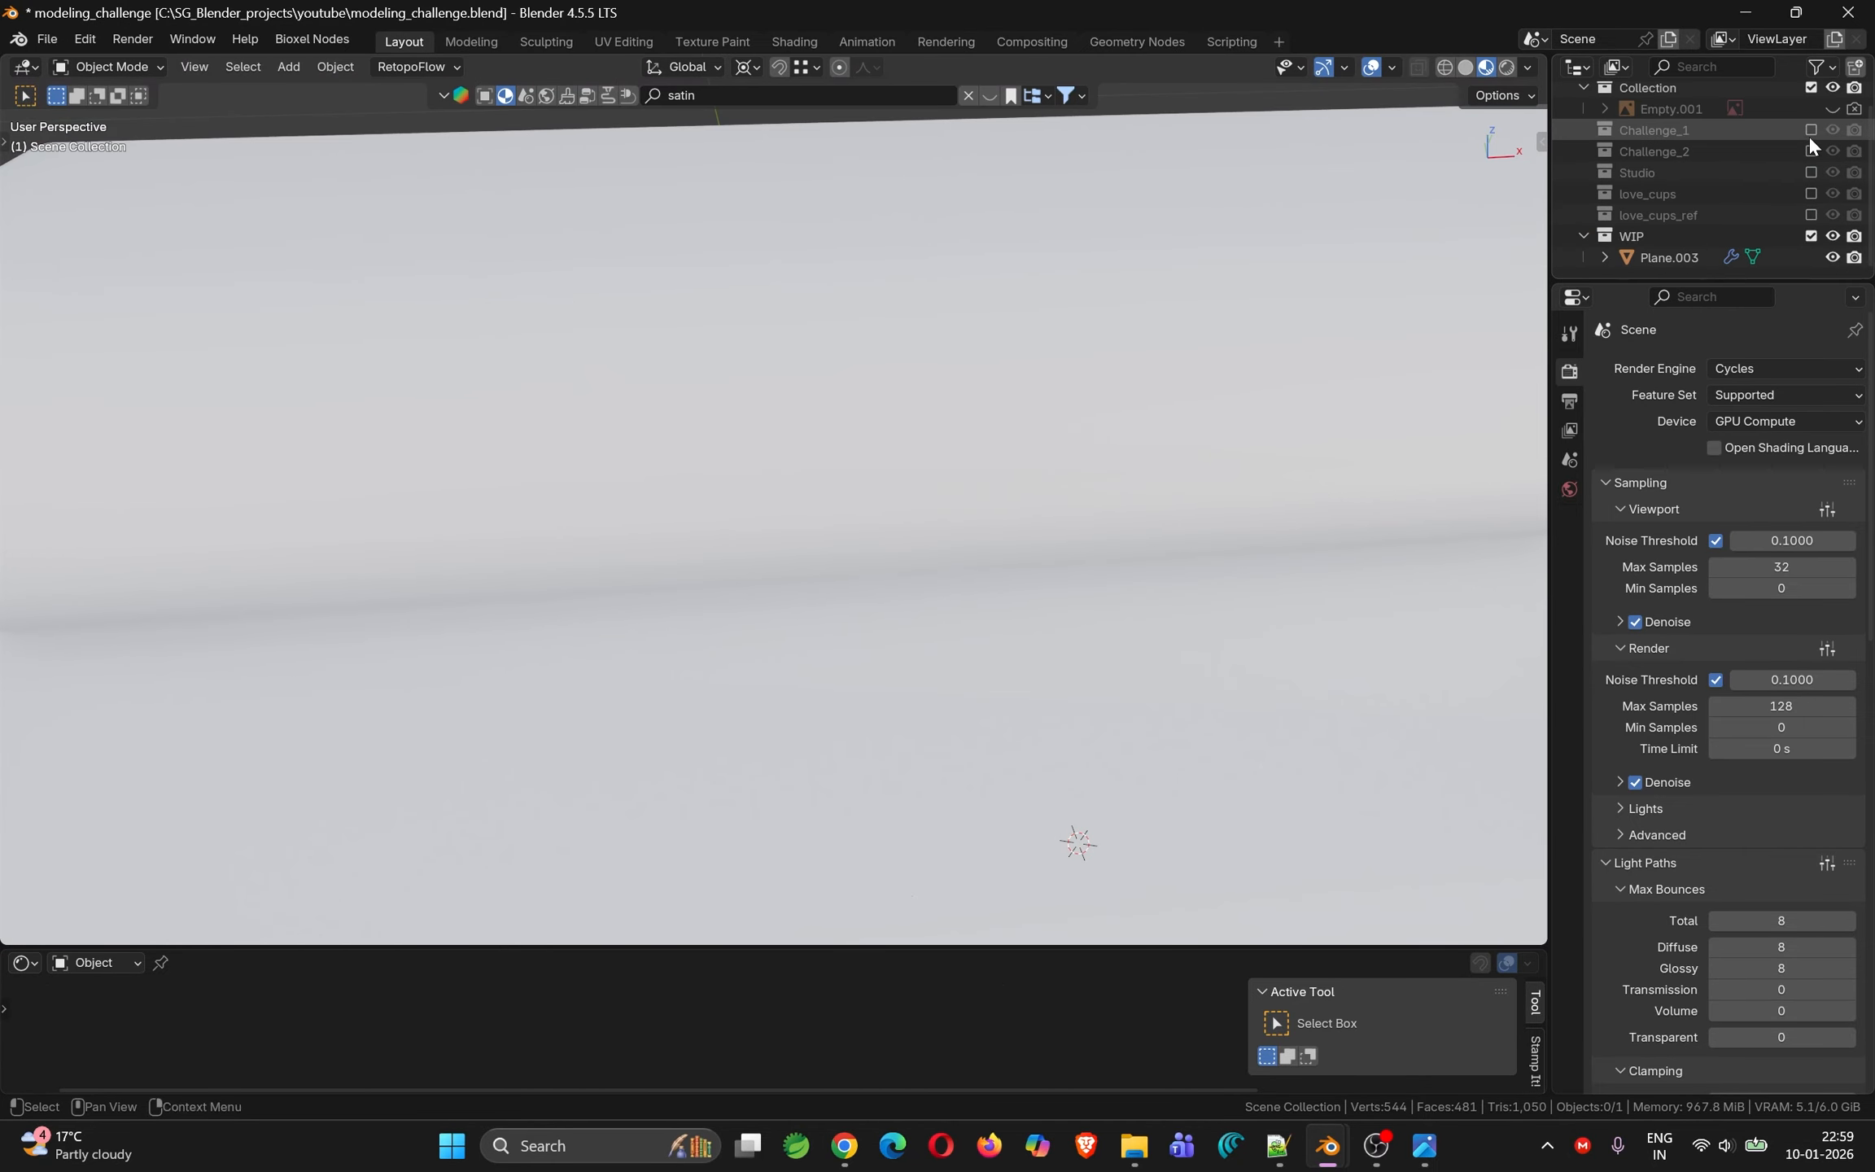
Switch the viewport to Solid shading and hide the stepped Plane.003 object
key(z)
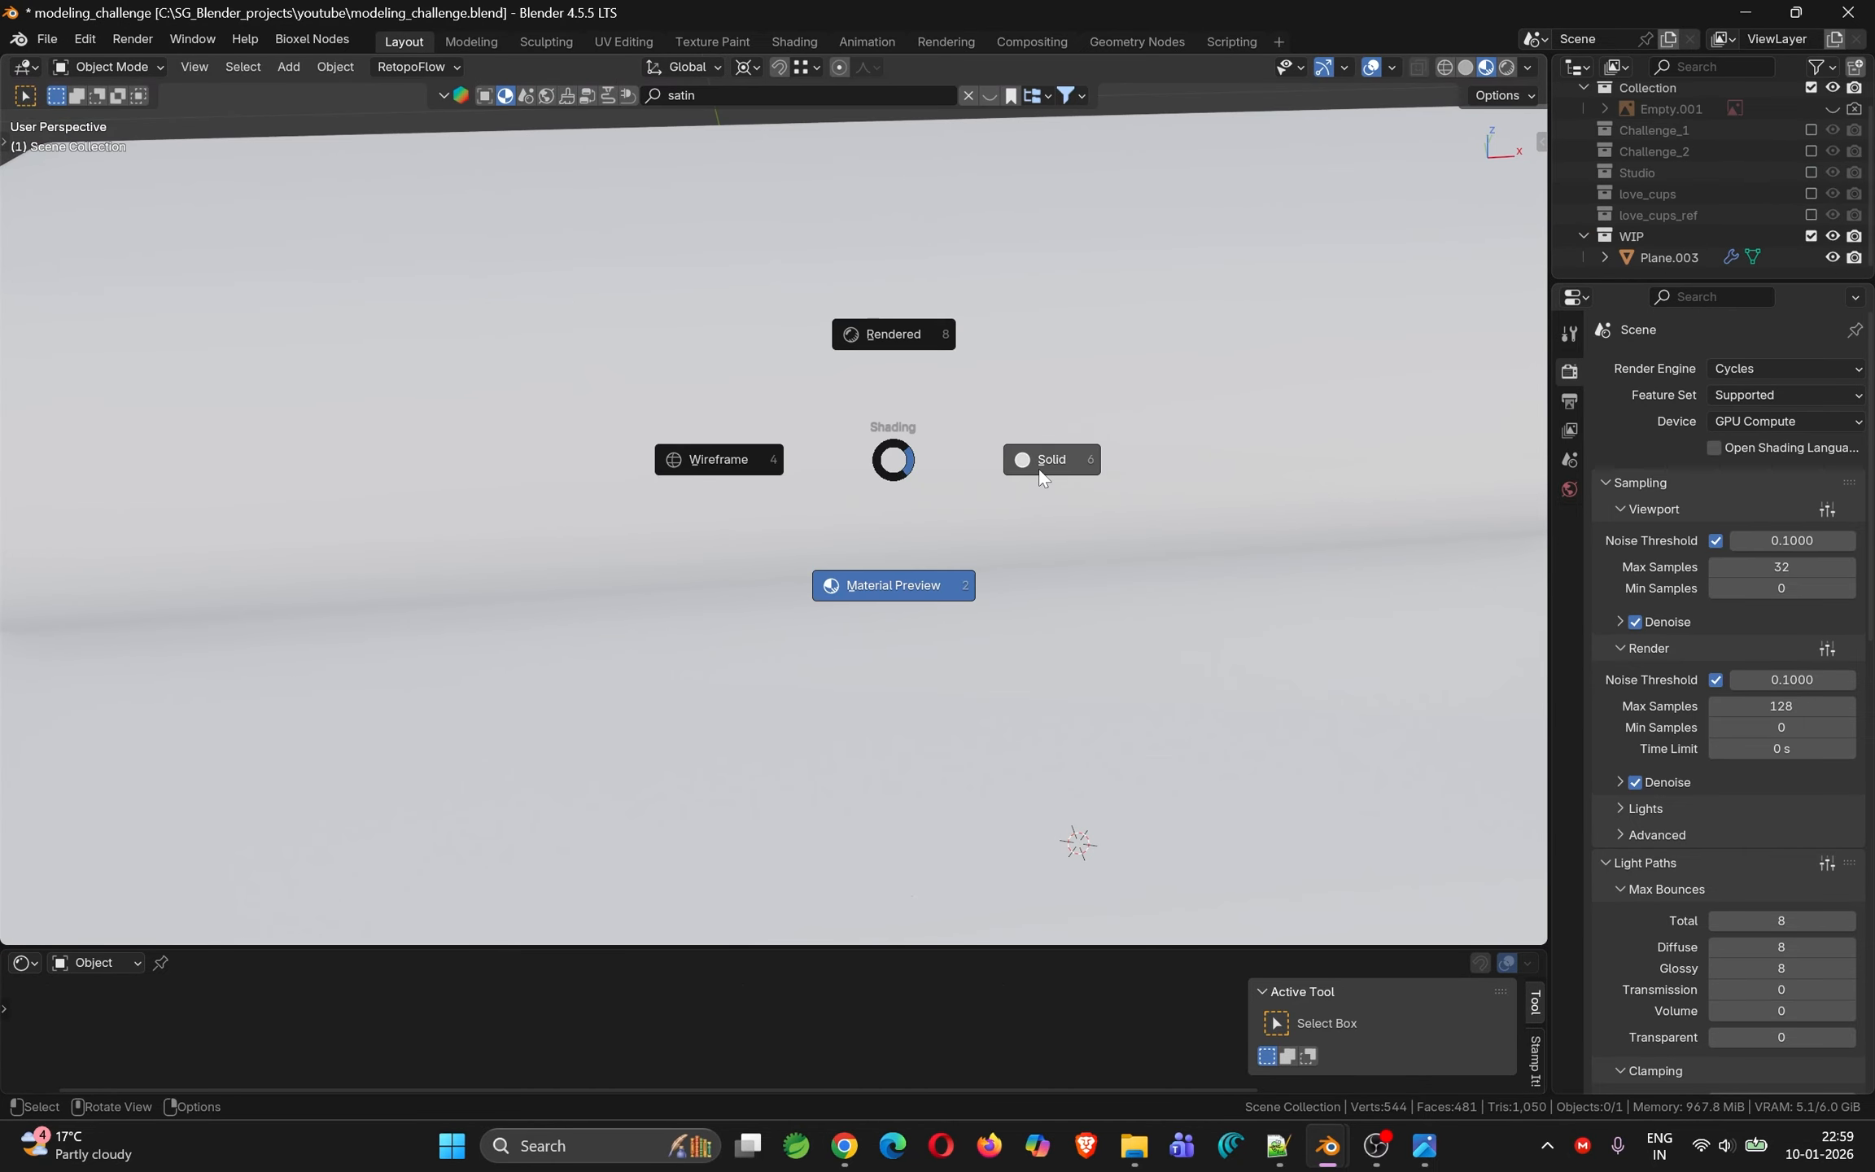
click(1038, 469)
scroll(1018, 485, down, 3)
click(1029, 486)
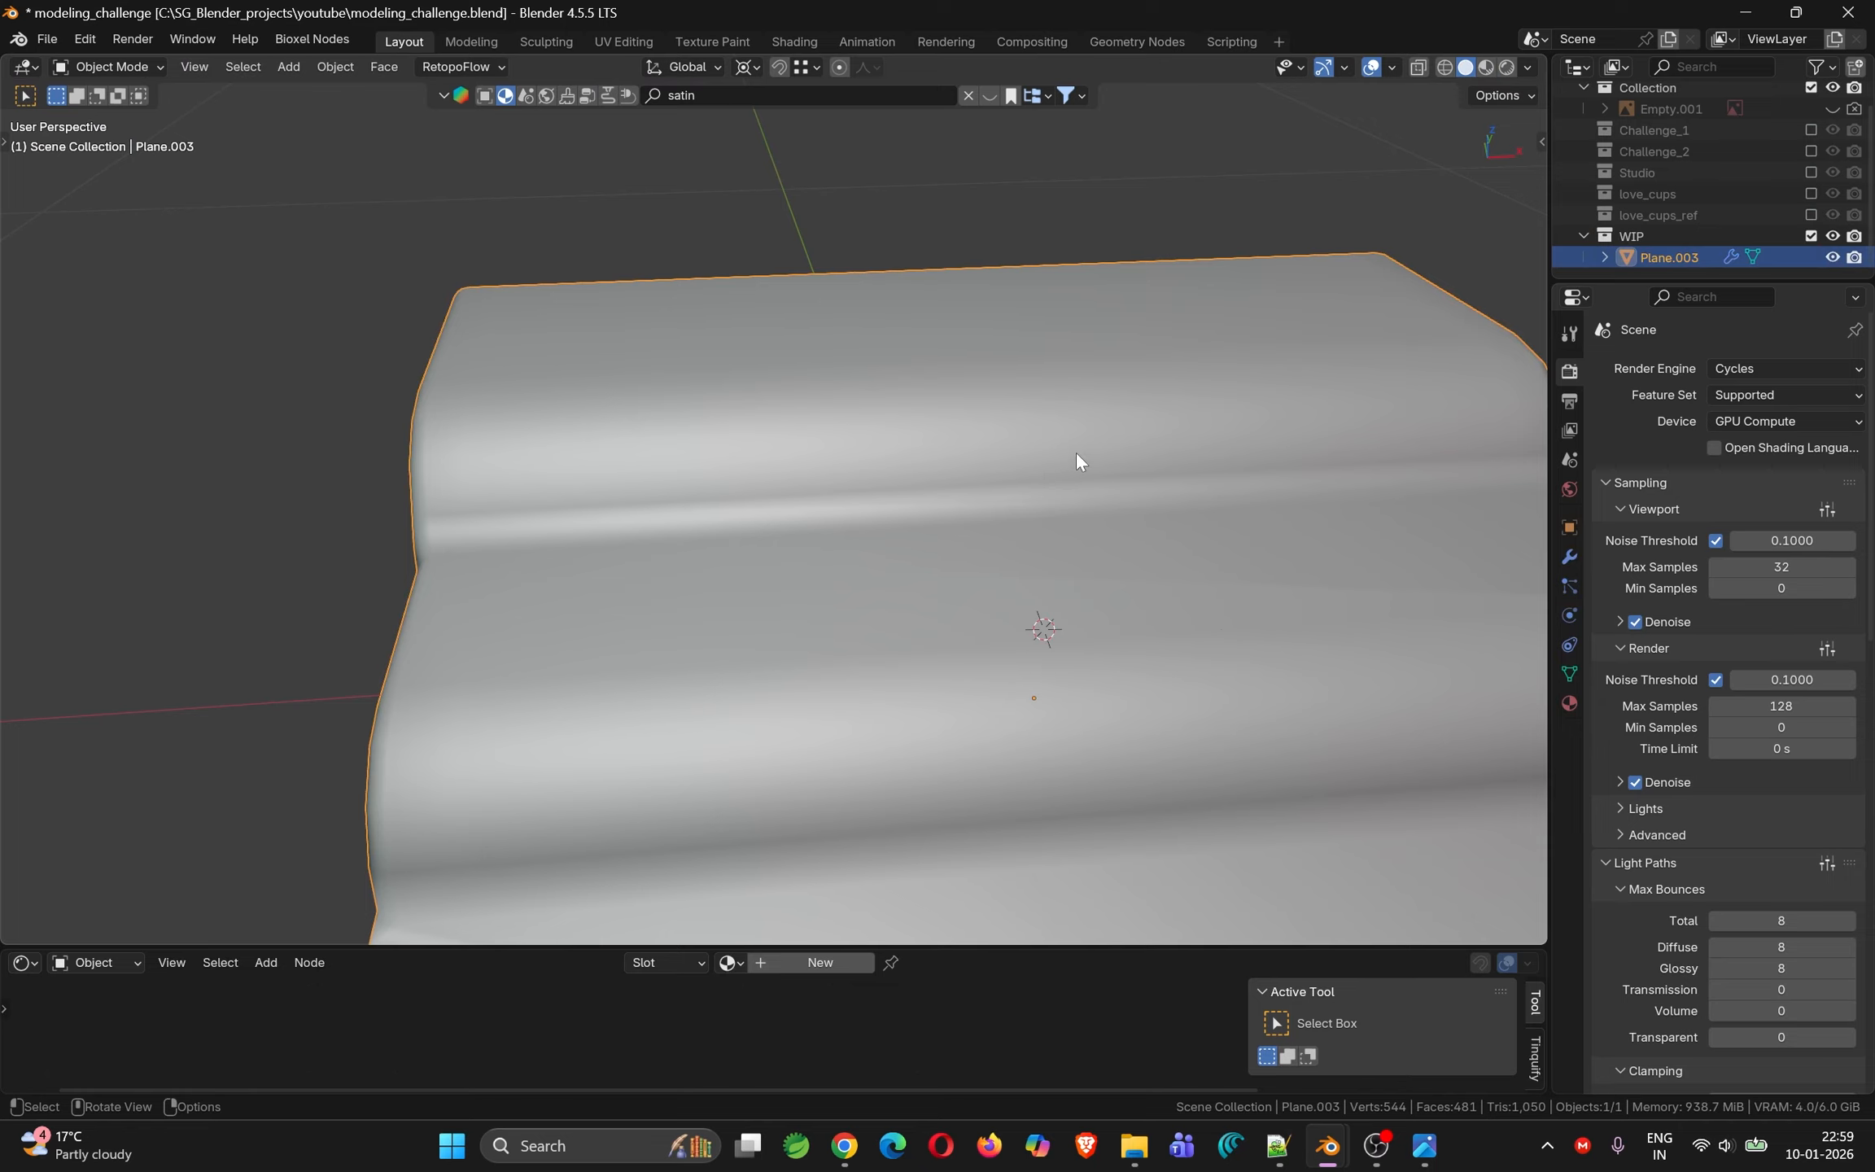
click(1832, 259)
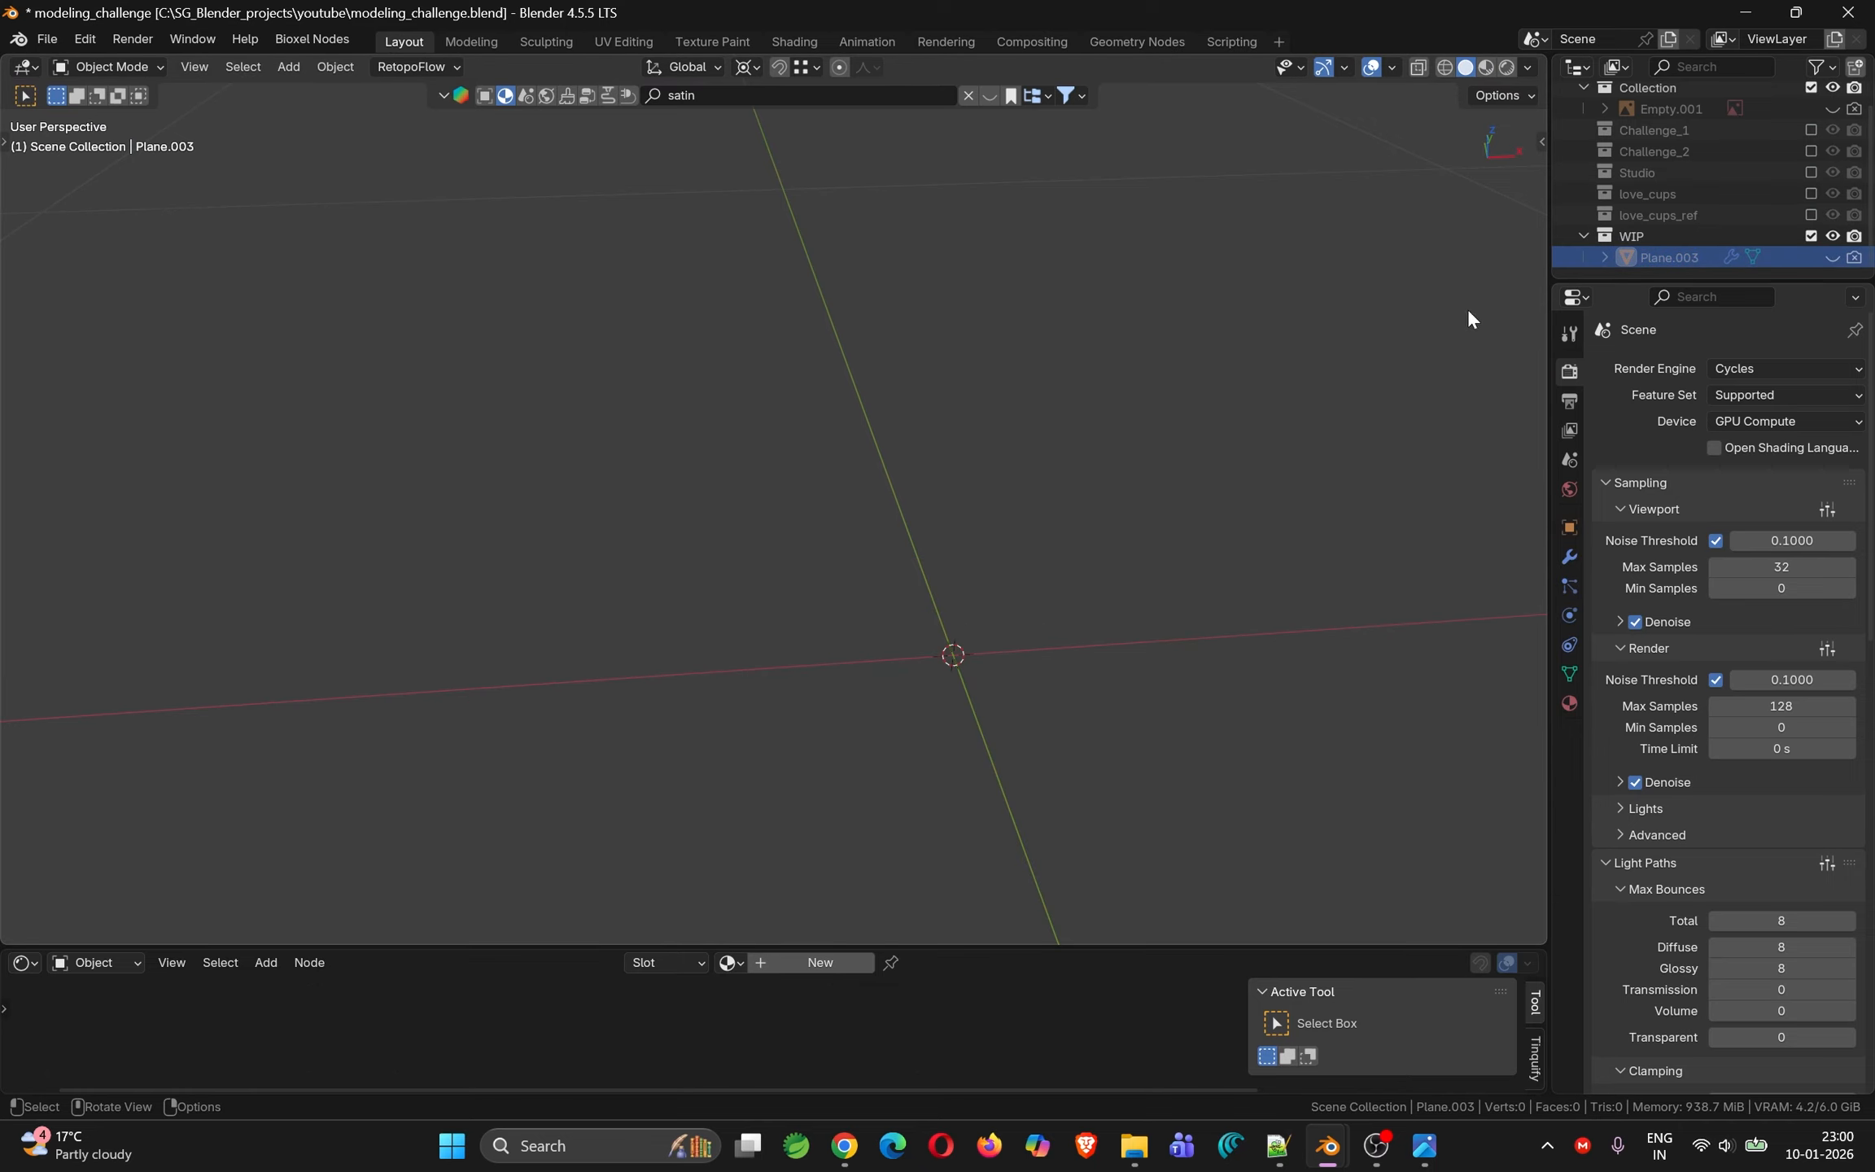
Enable the Screencast Keys display for the viewport
key(n)
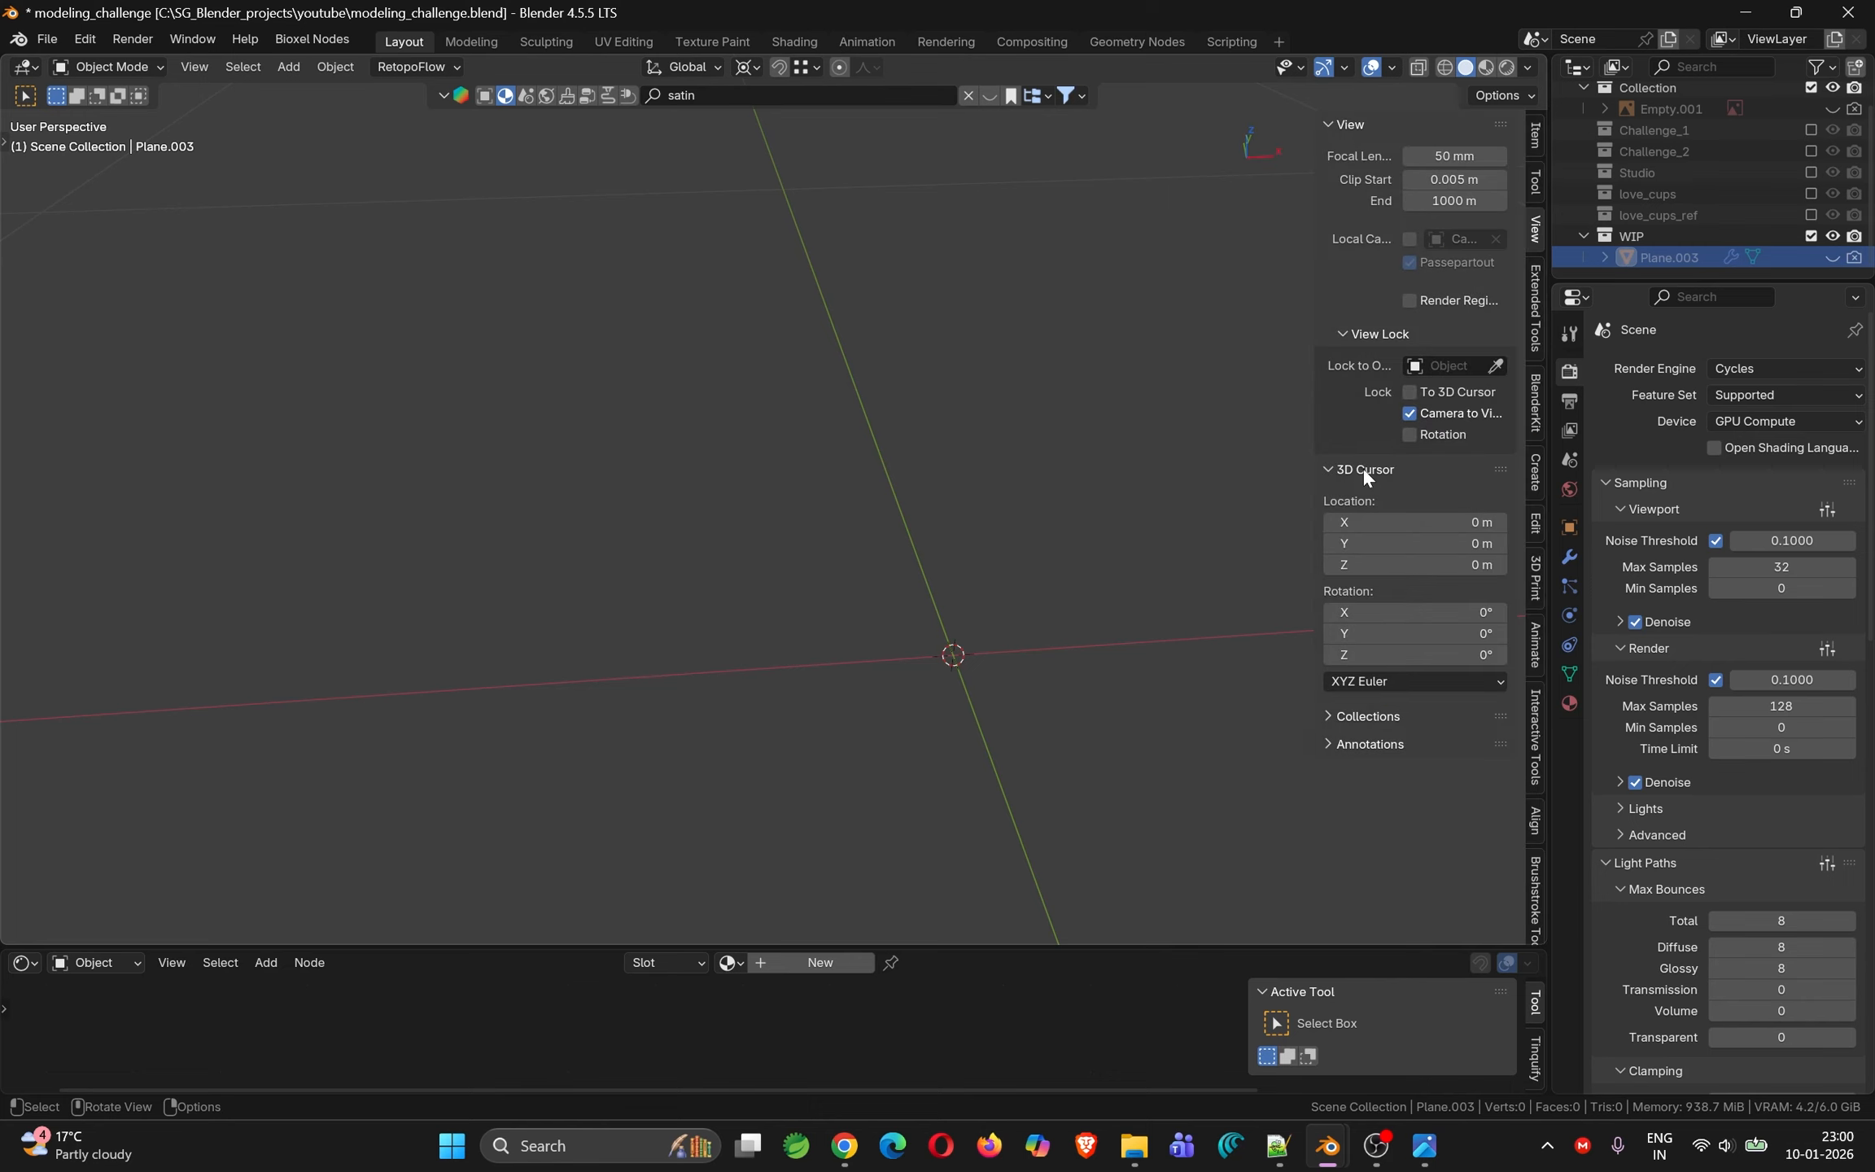
scroll(1525, 654, down, 5)
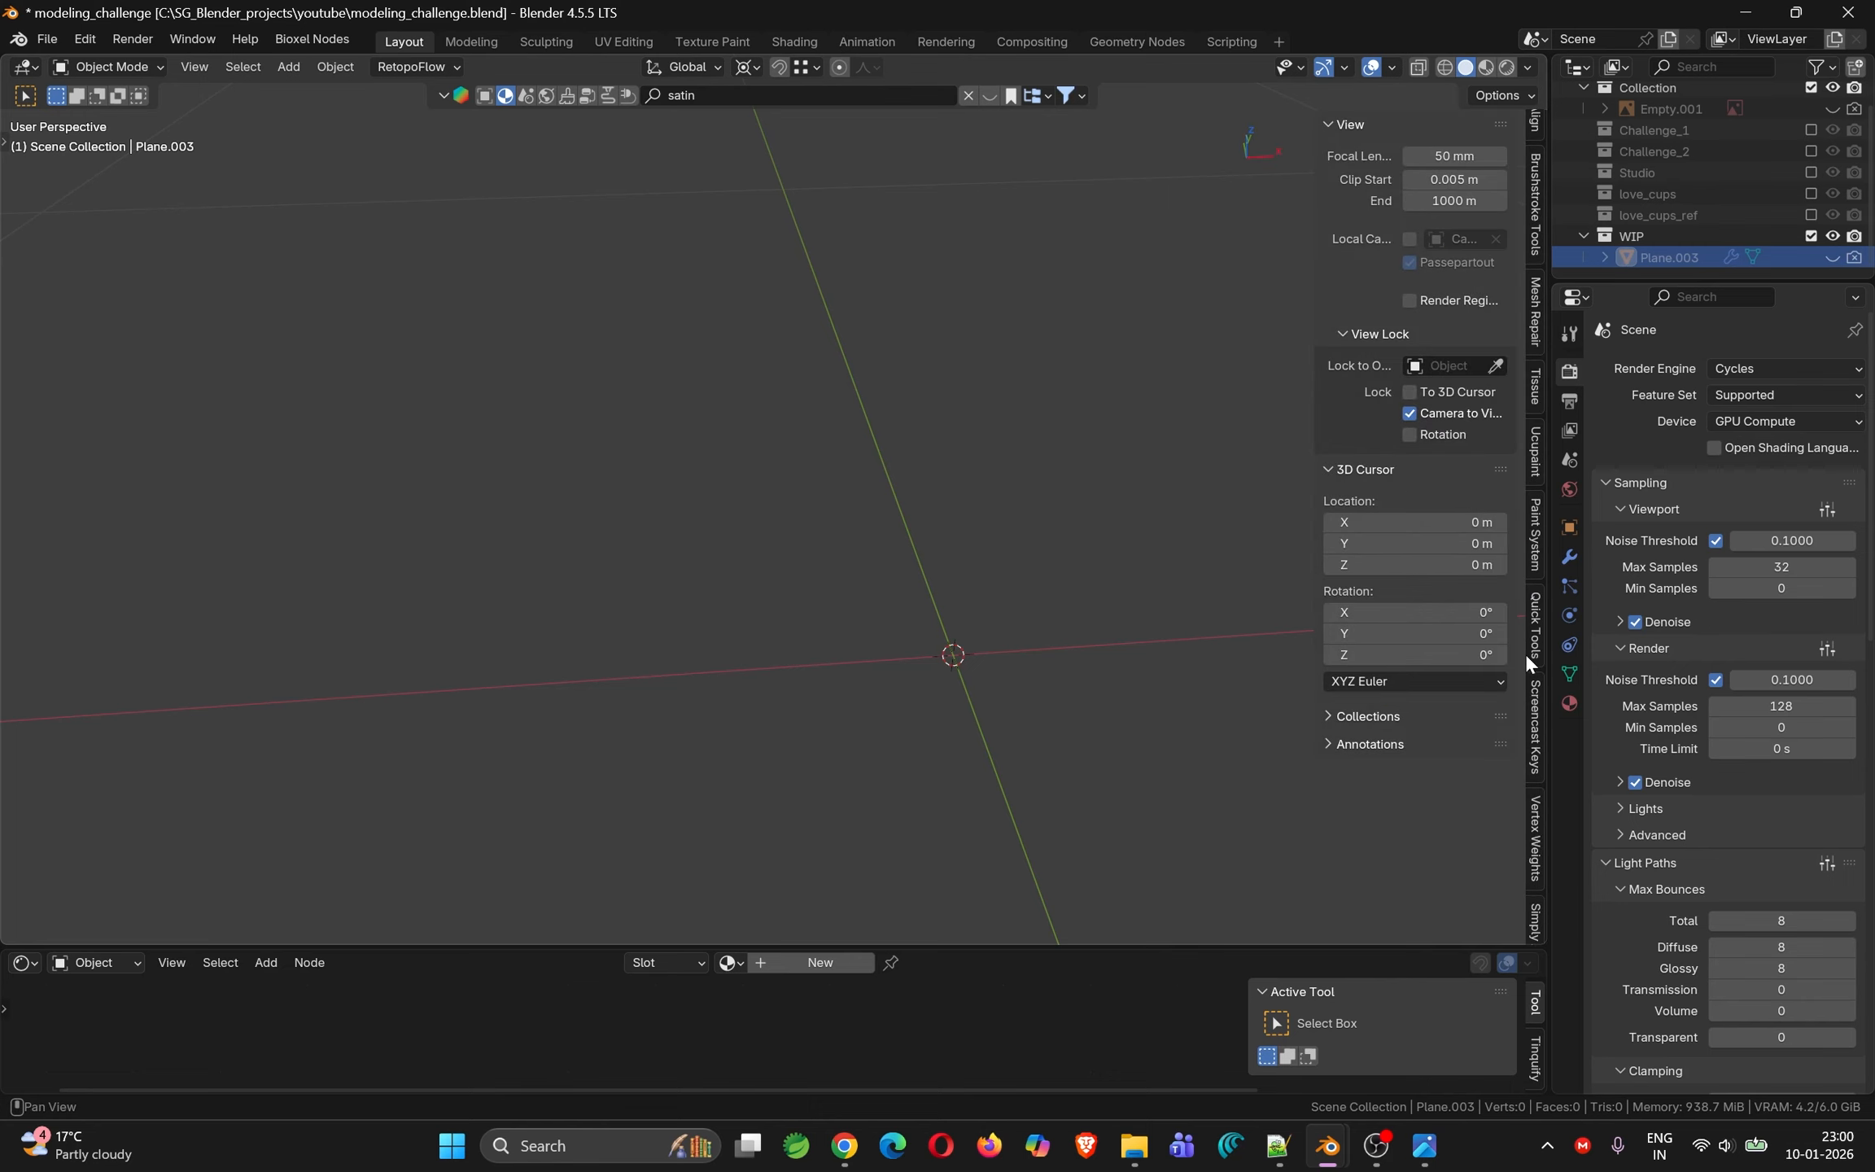
click(1530, 712)
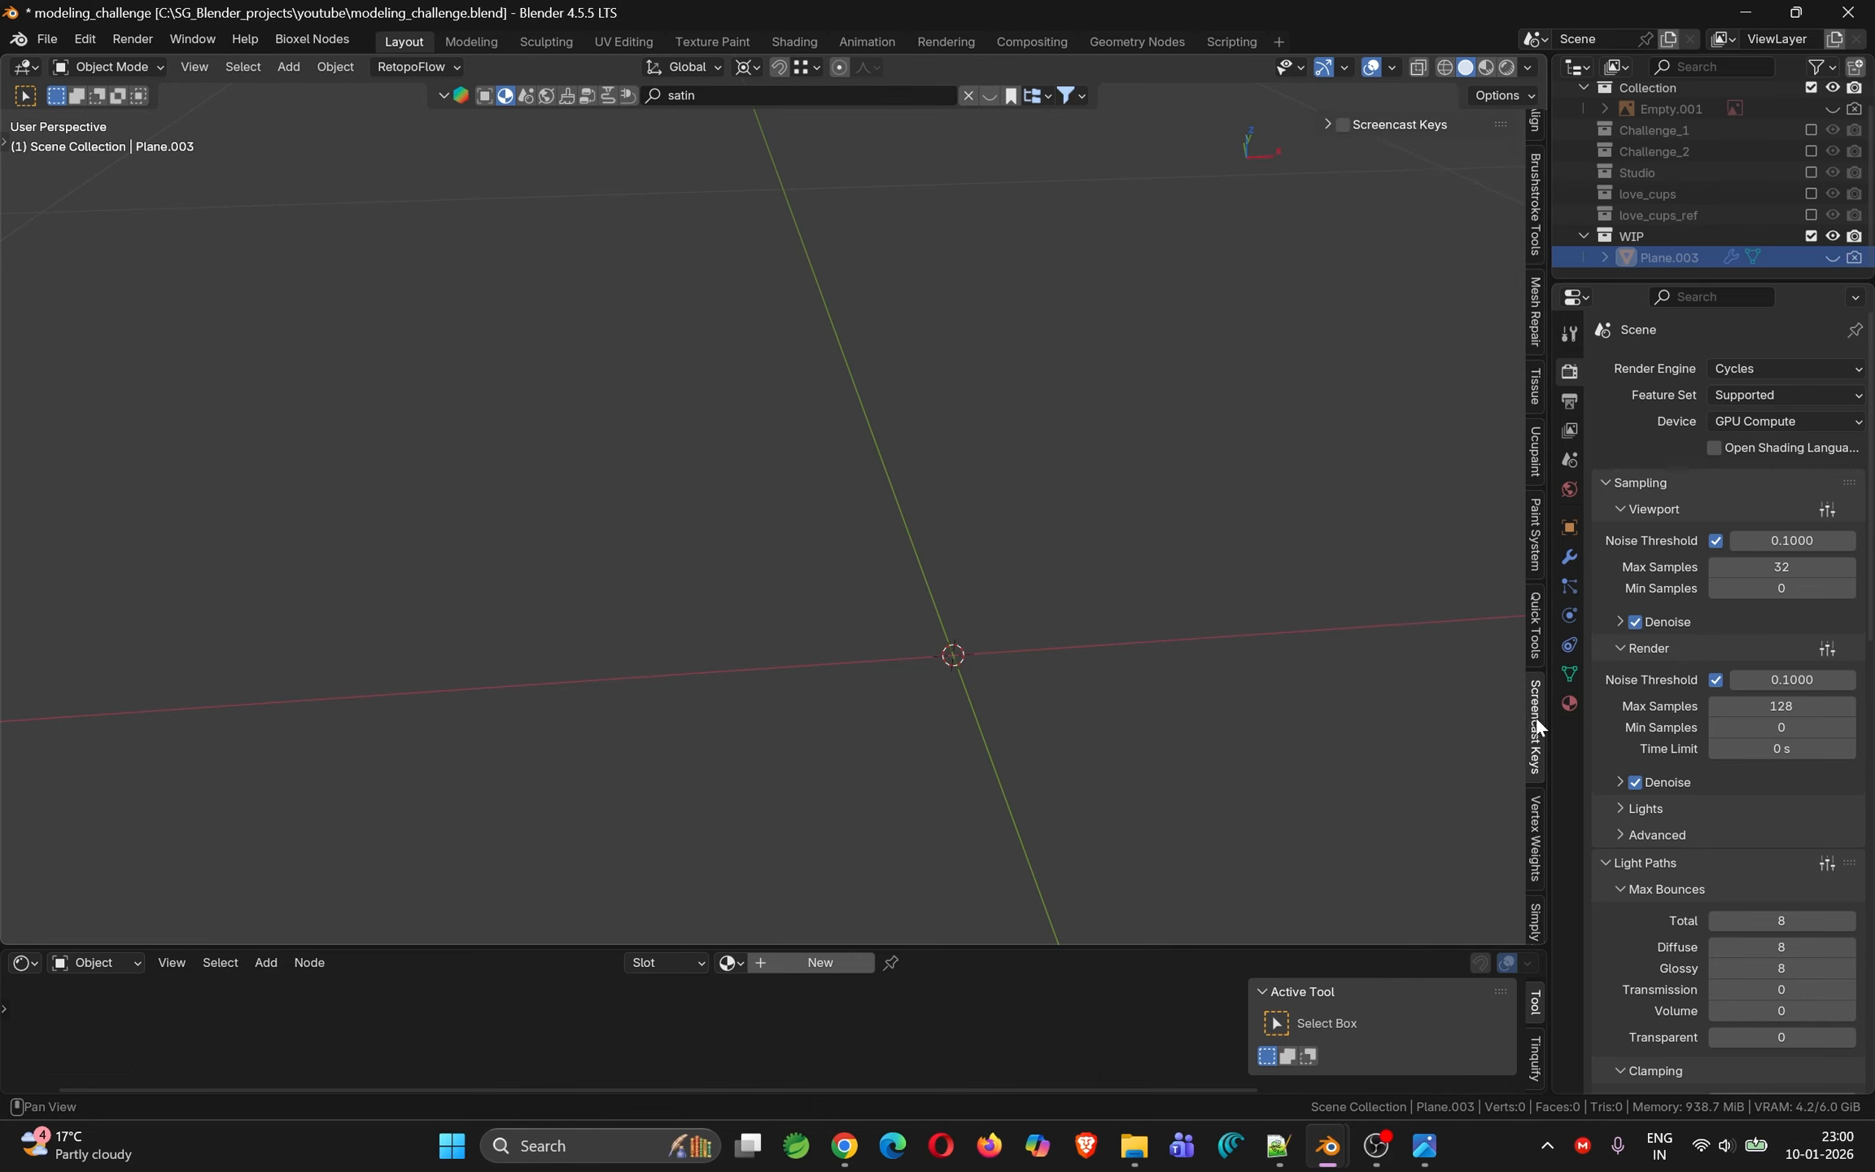
click(1343, 125)
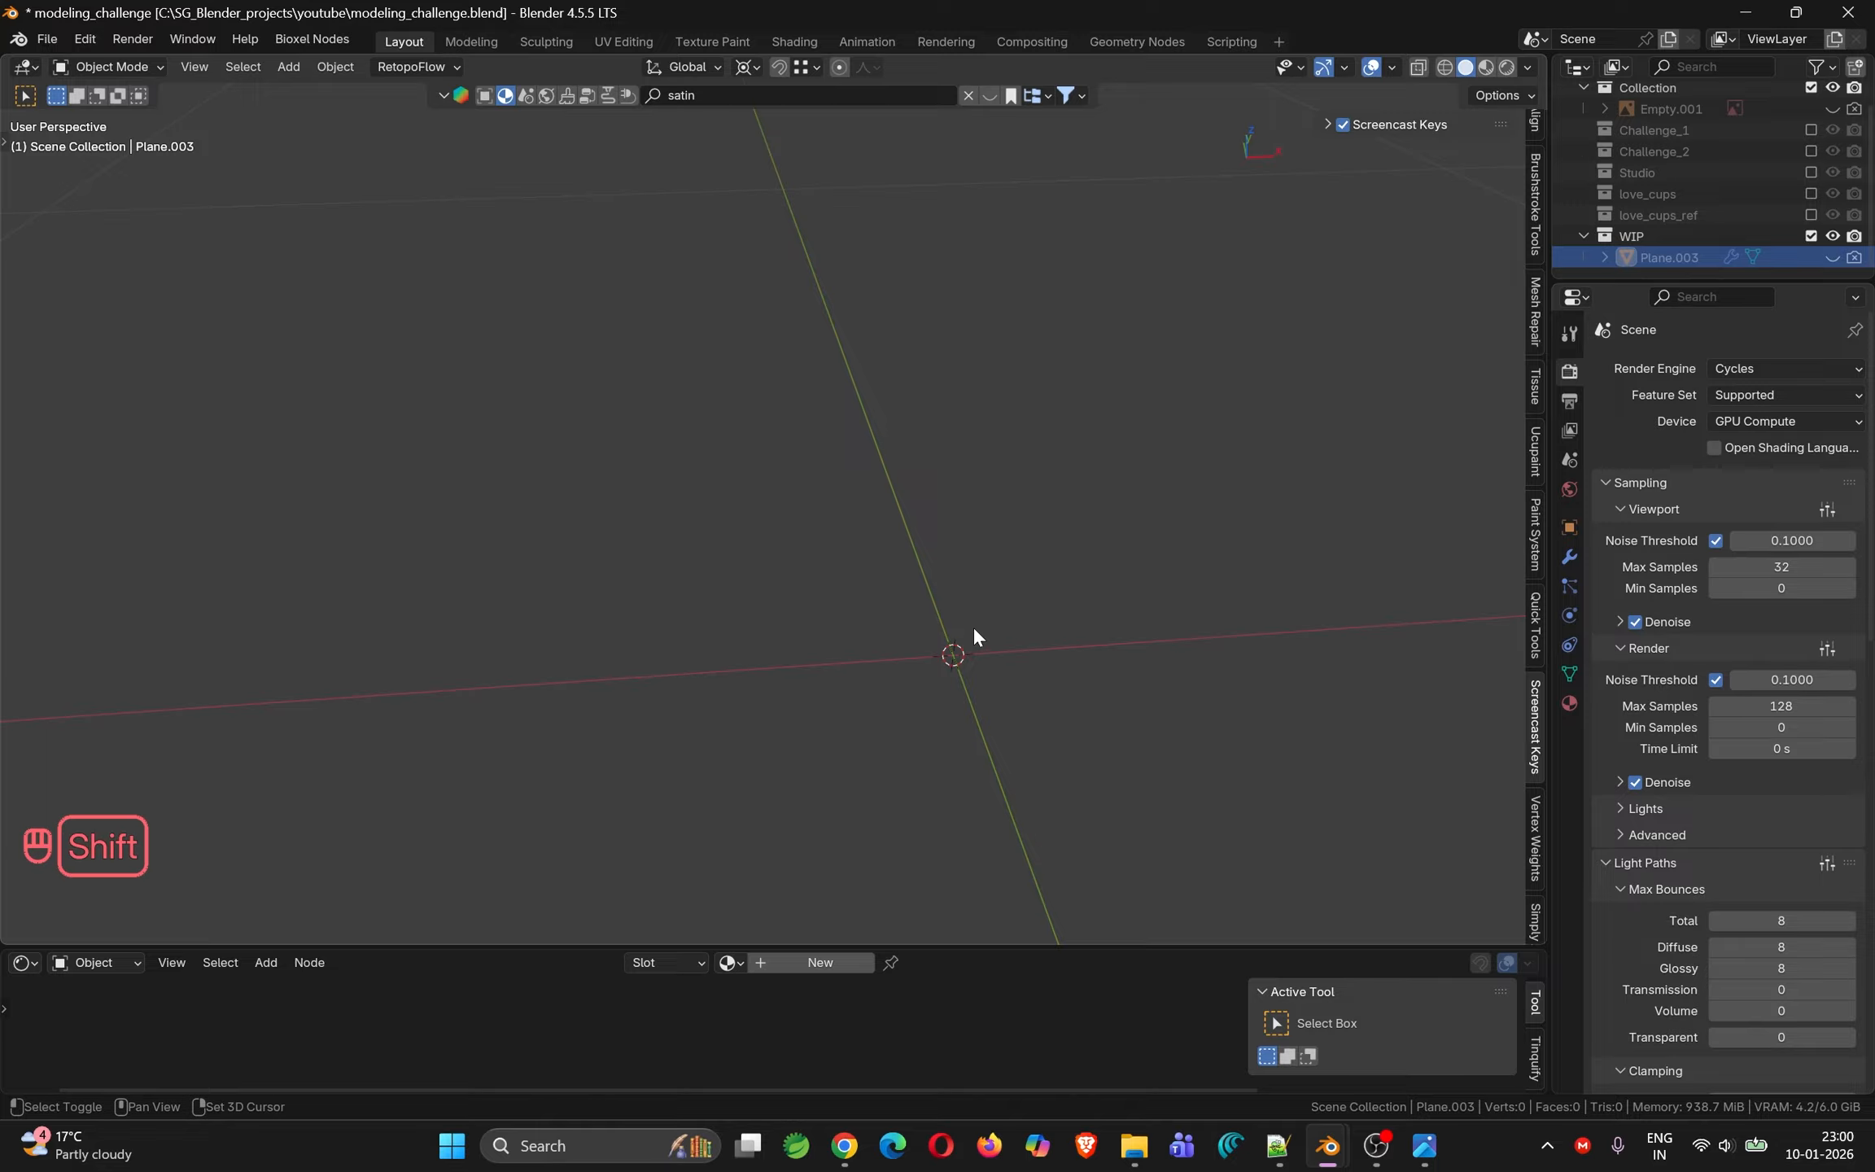
shift+middle_drag(973, 626, 945, 624)
Include the love_cups_ref collection in the view layer and frame its two heart shapes
click(1663, 234)
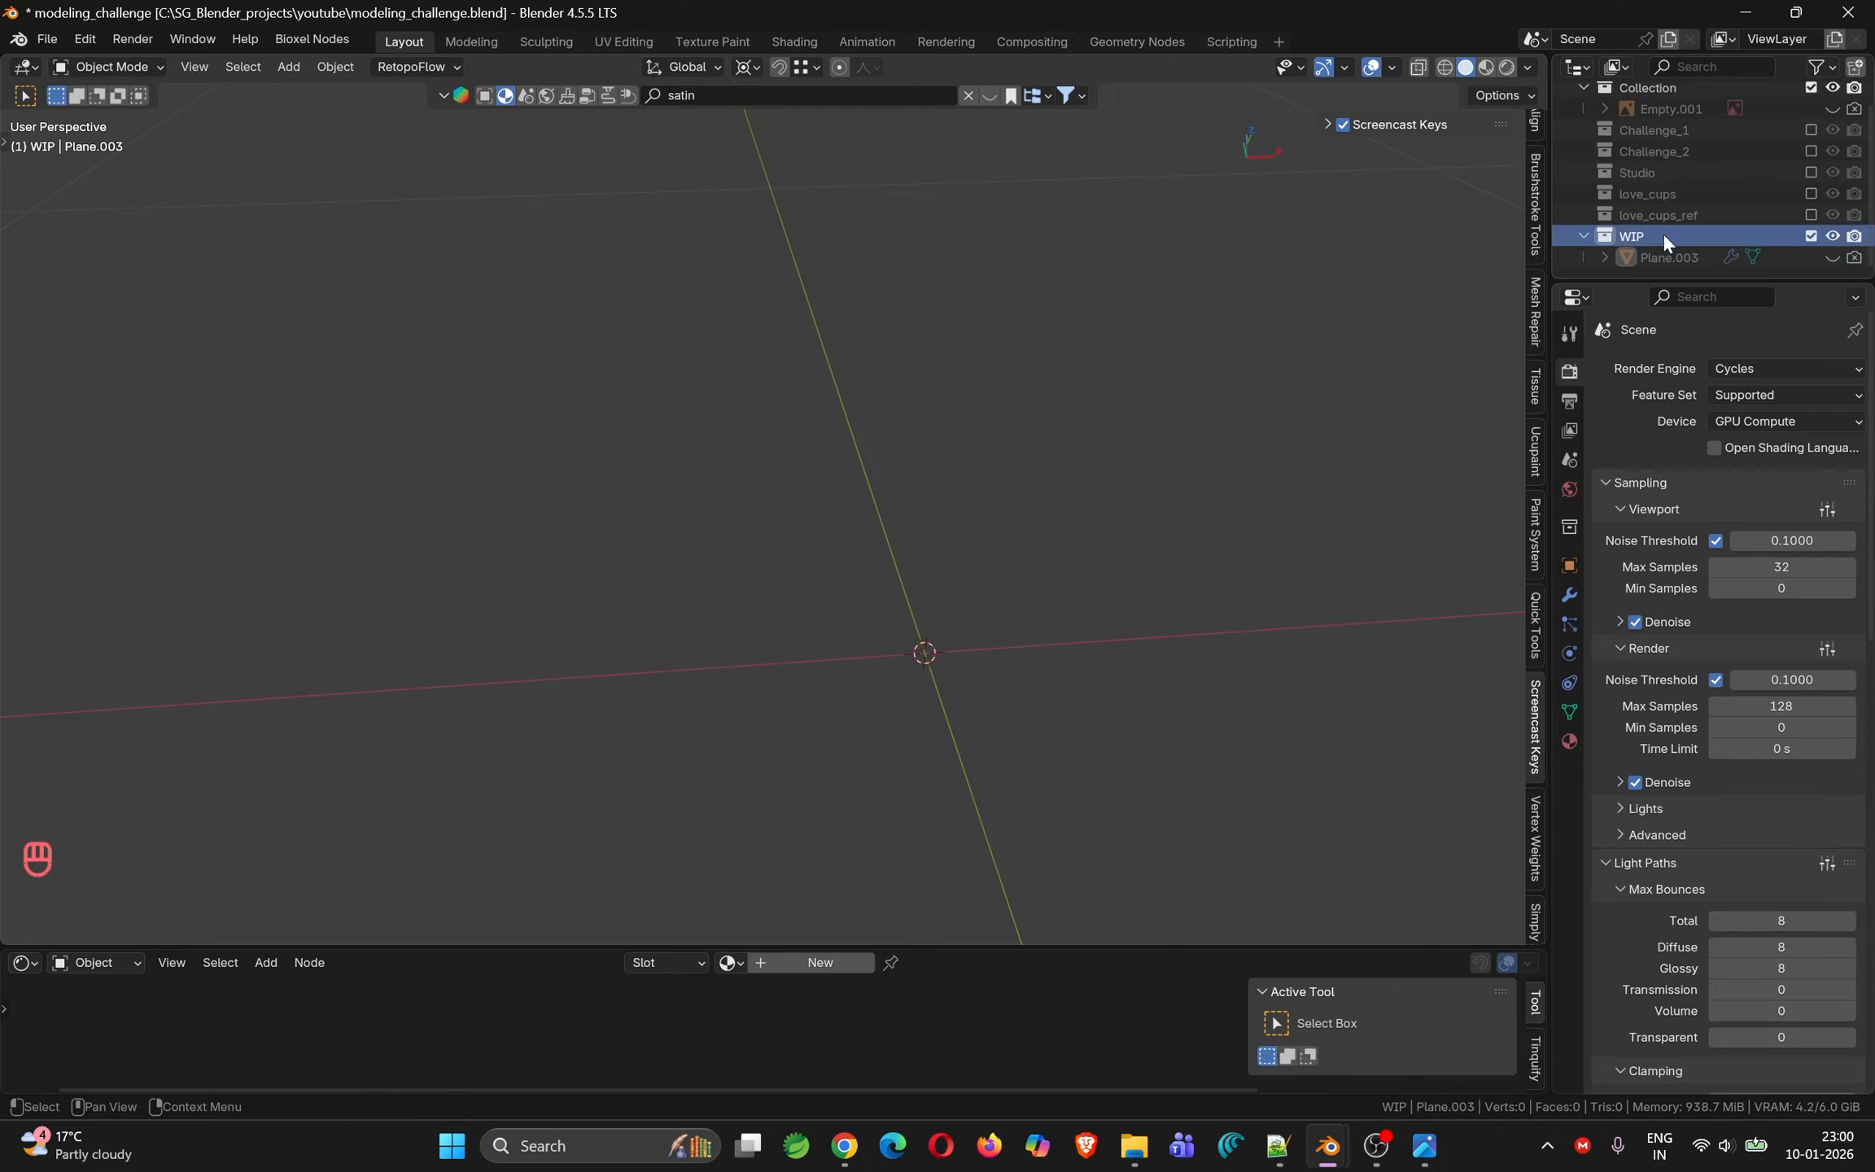
shift+click(1811, 214)
click(1738, 212)
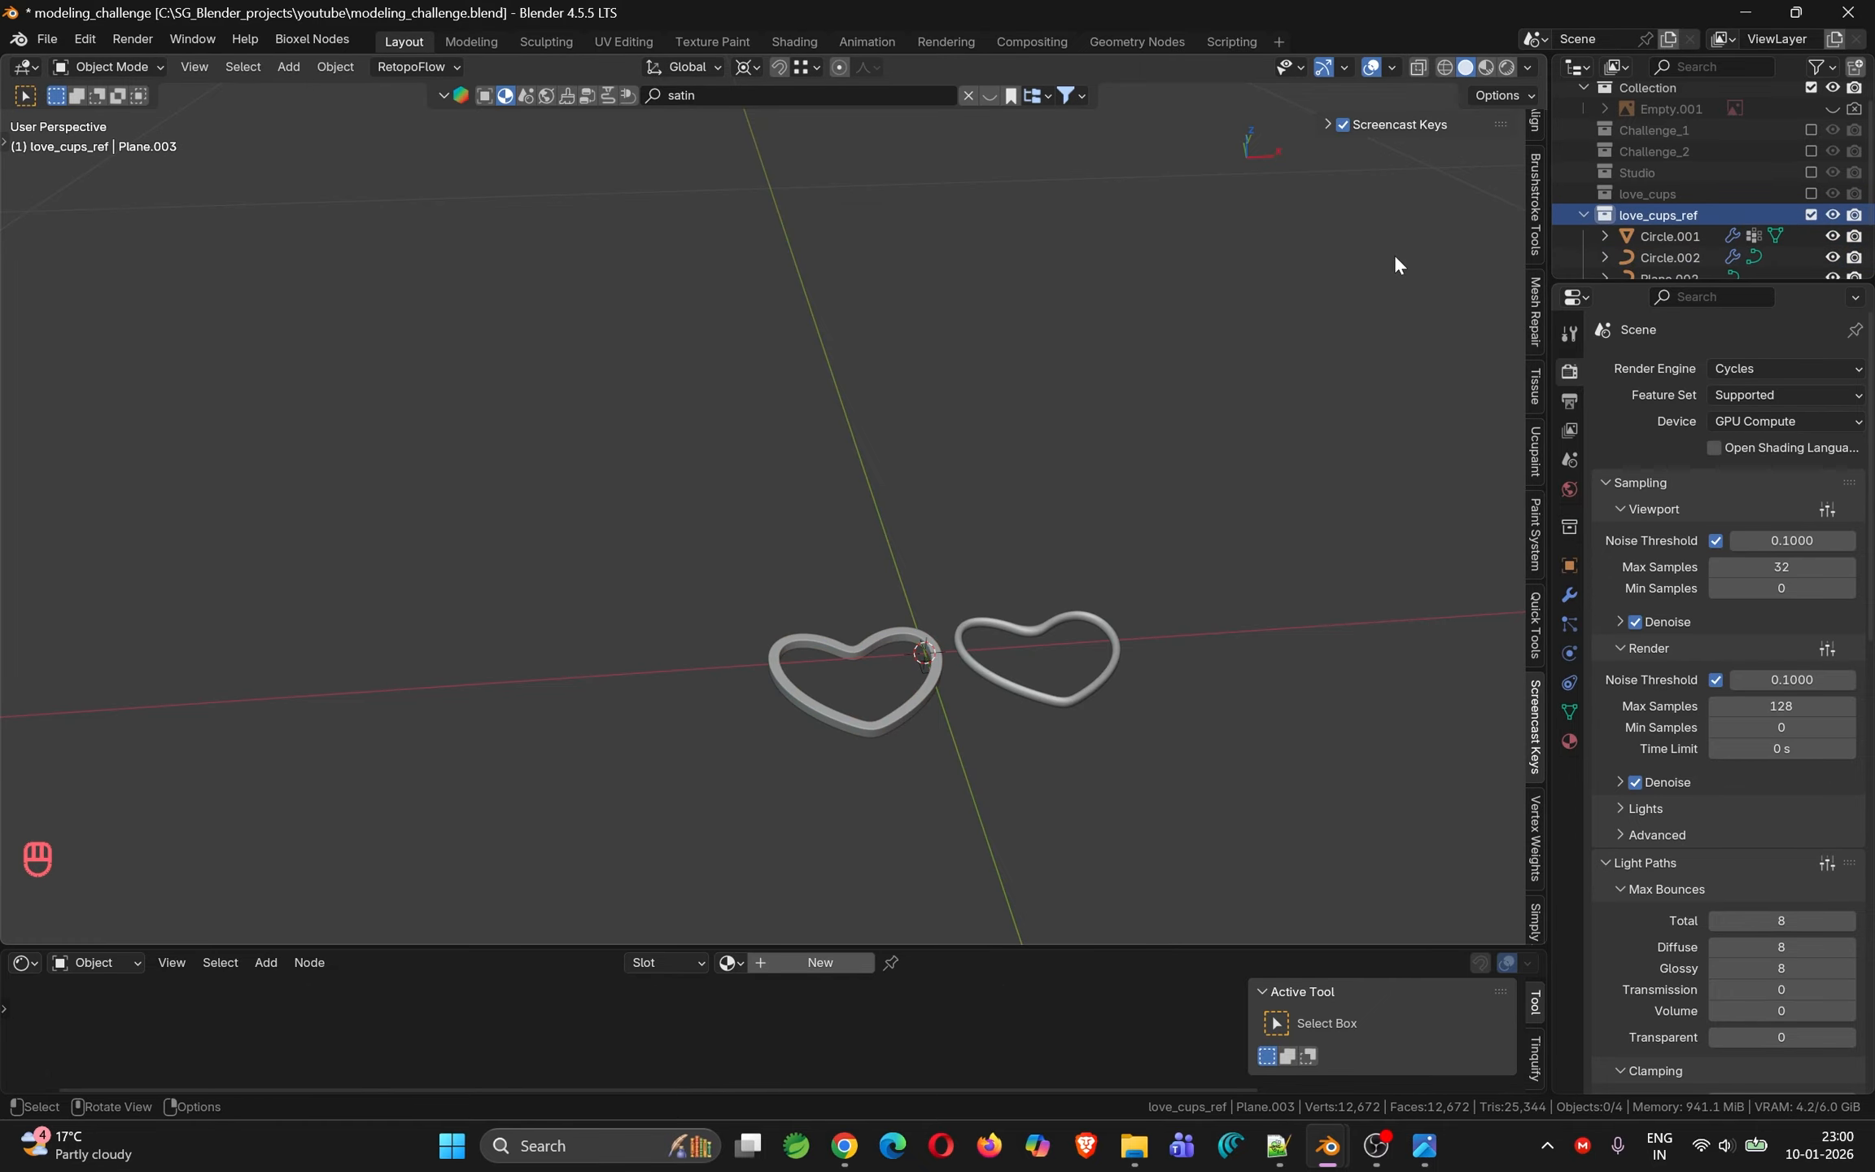
scroll(890, 606, up, 4)
shift+middle_drag(890, 607, 819, 685)
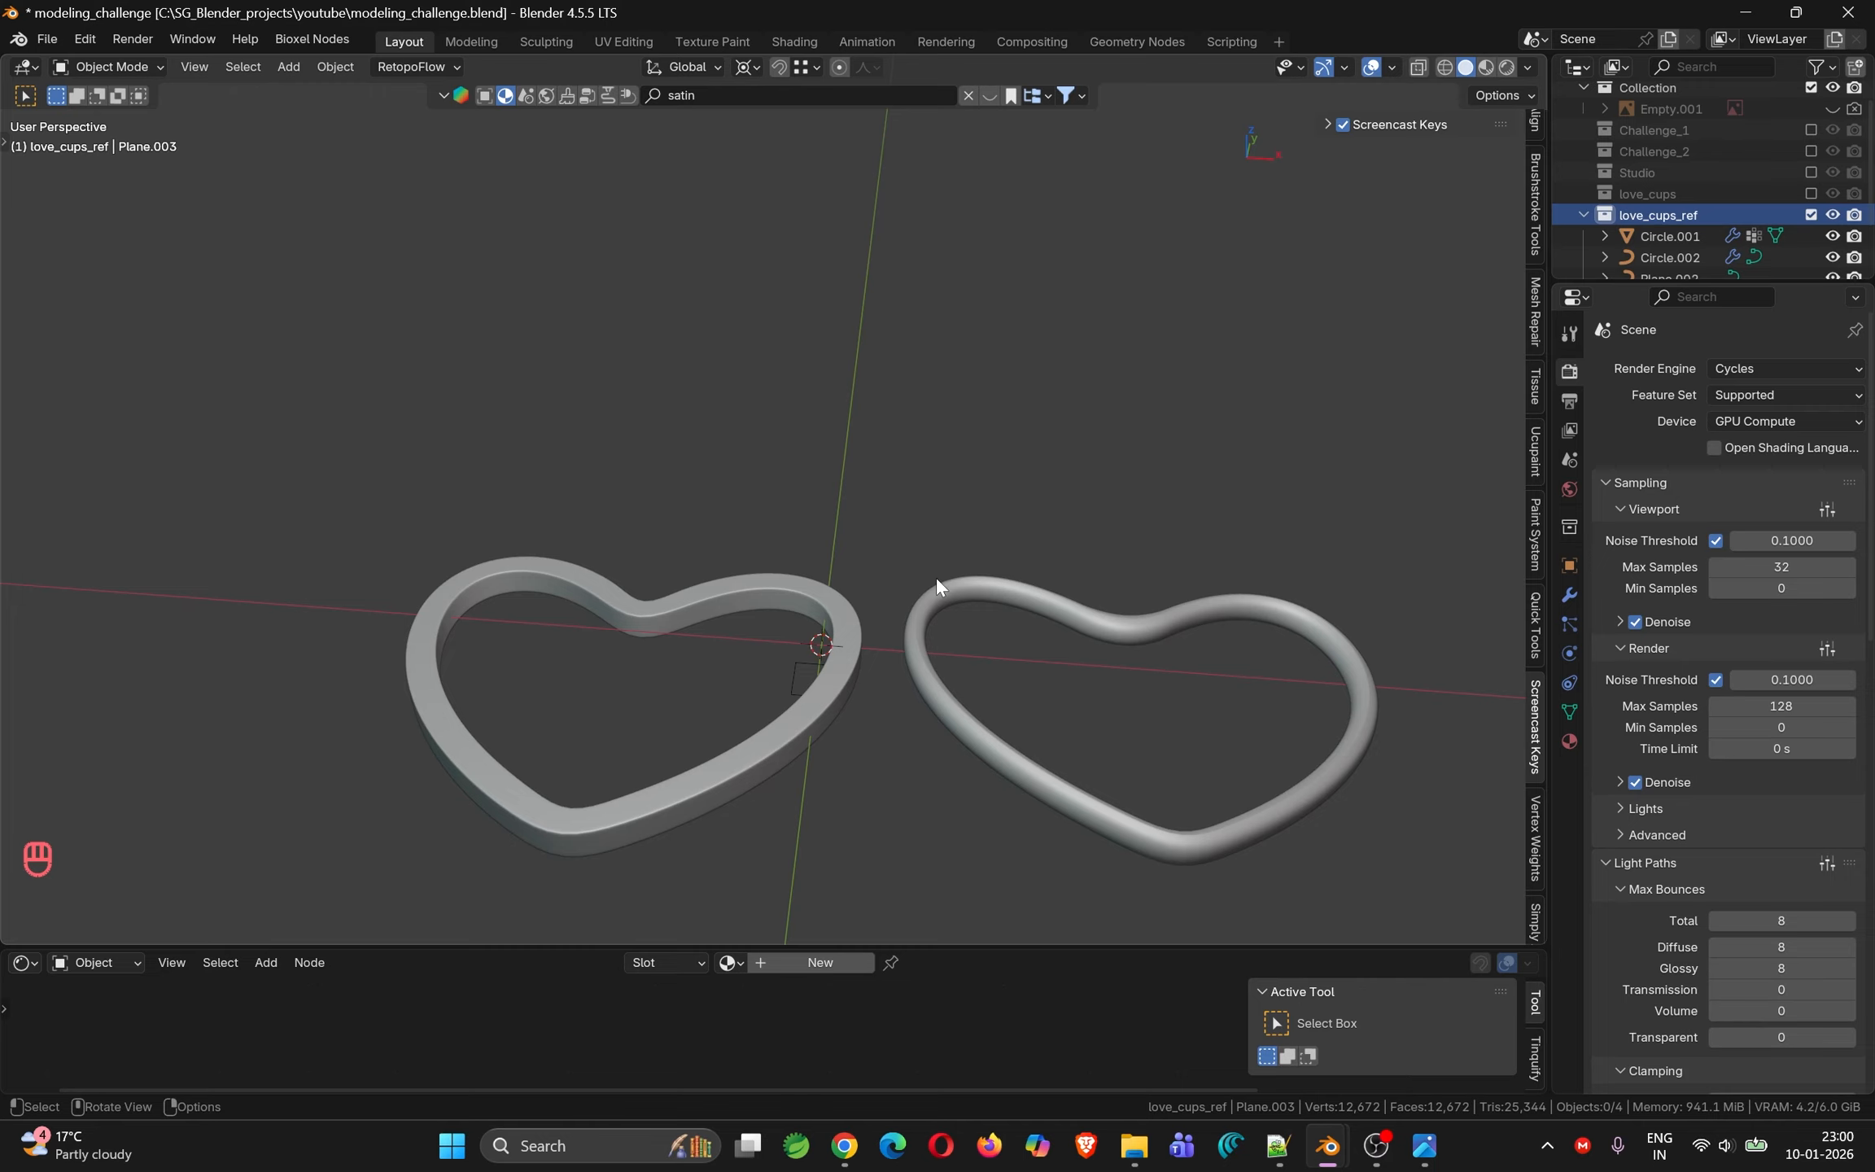
Compare the Circle.001 mesh heart with the Circle.002 curve heart, and exclude the love_cups_ref collection again
click(929, 620)
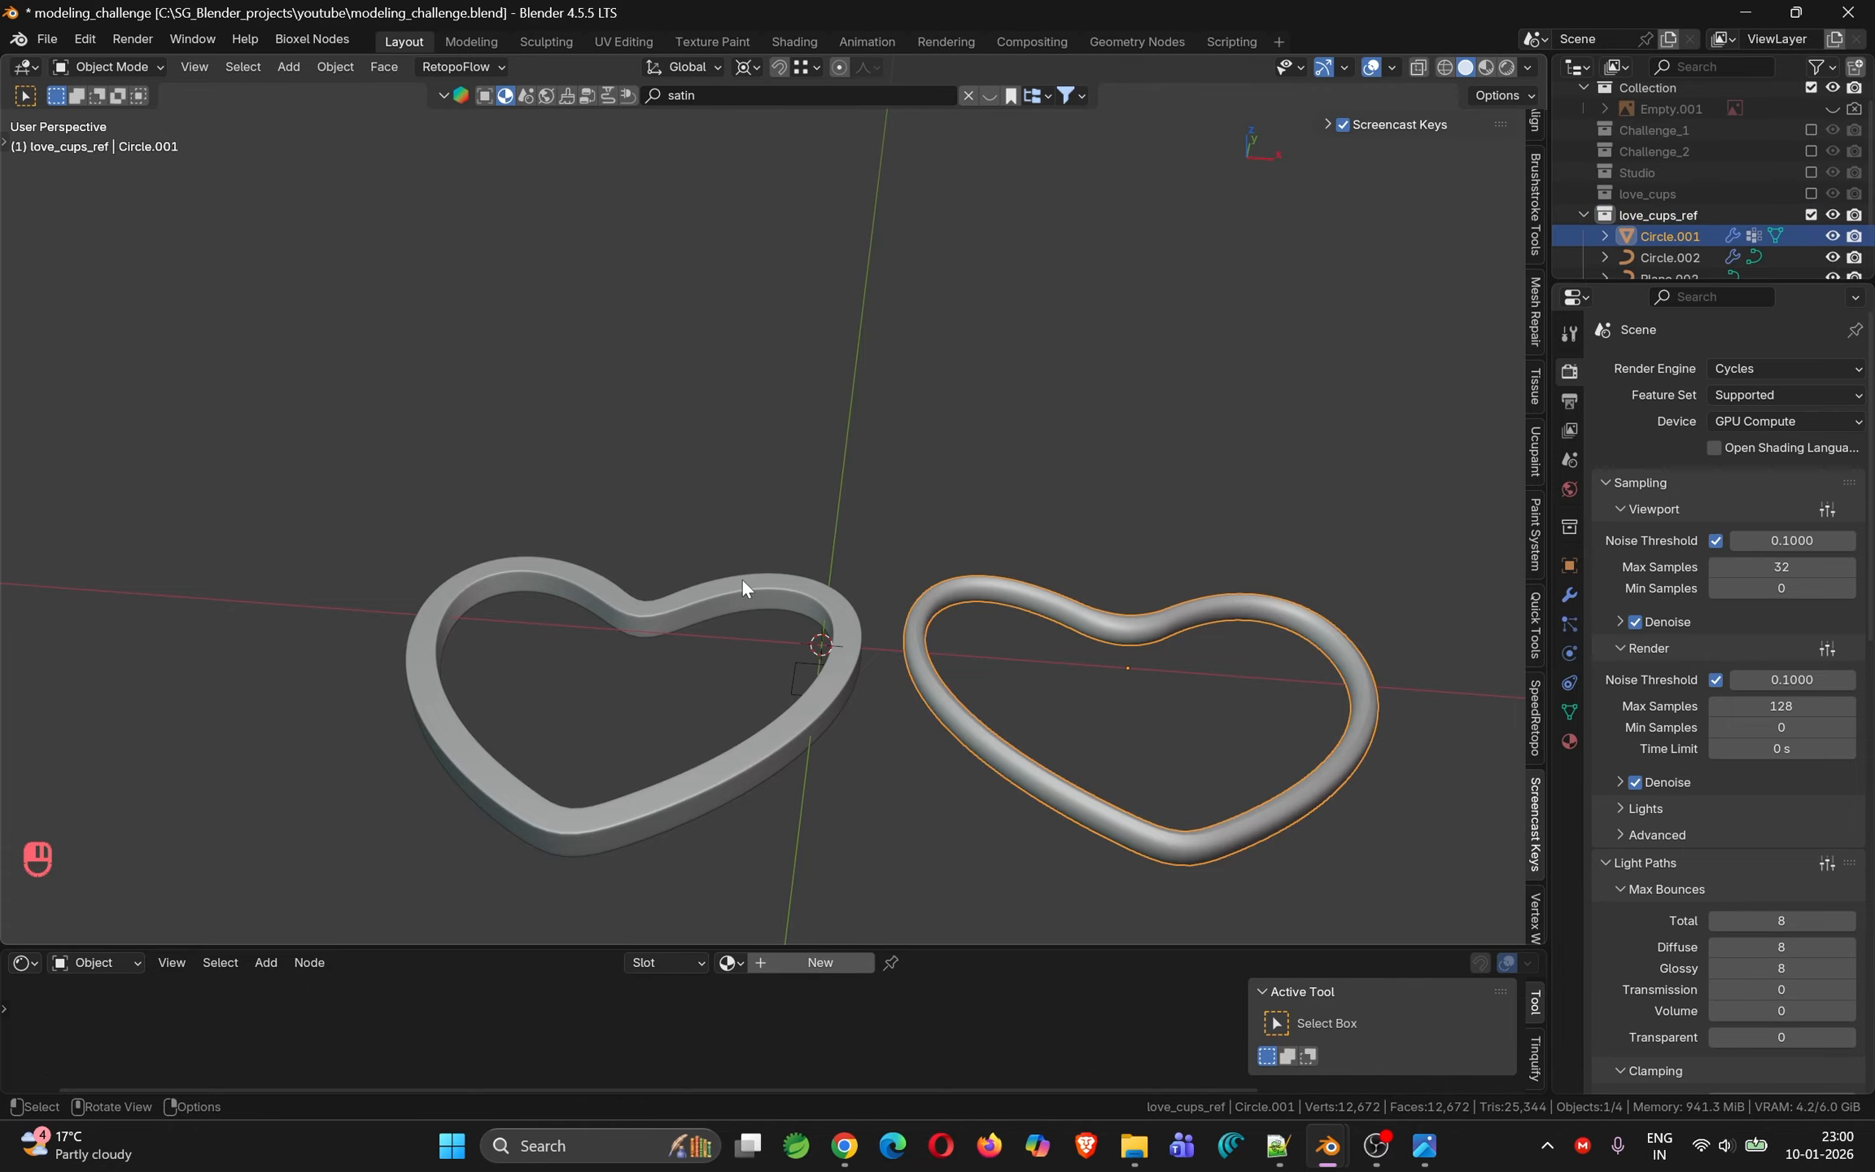
click(835, 696)
click(915, 683)
click(818, 685)
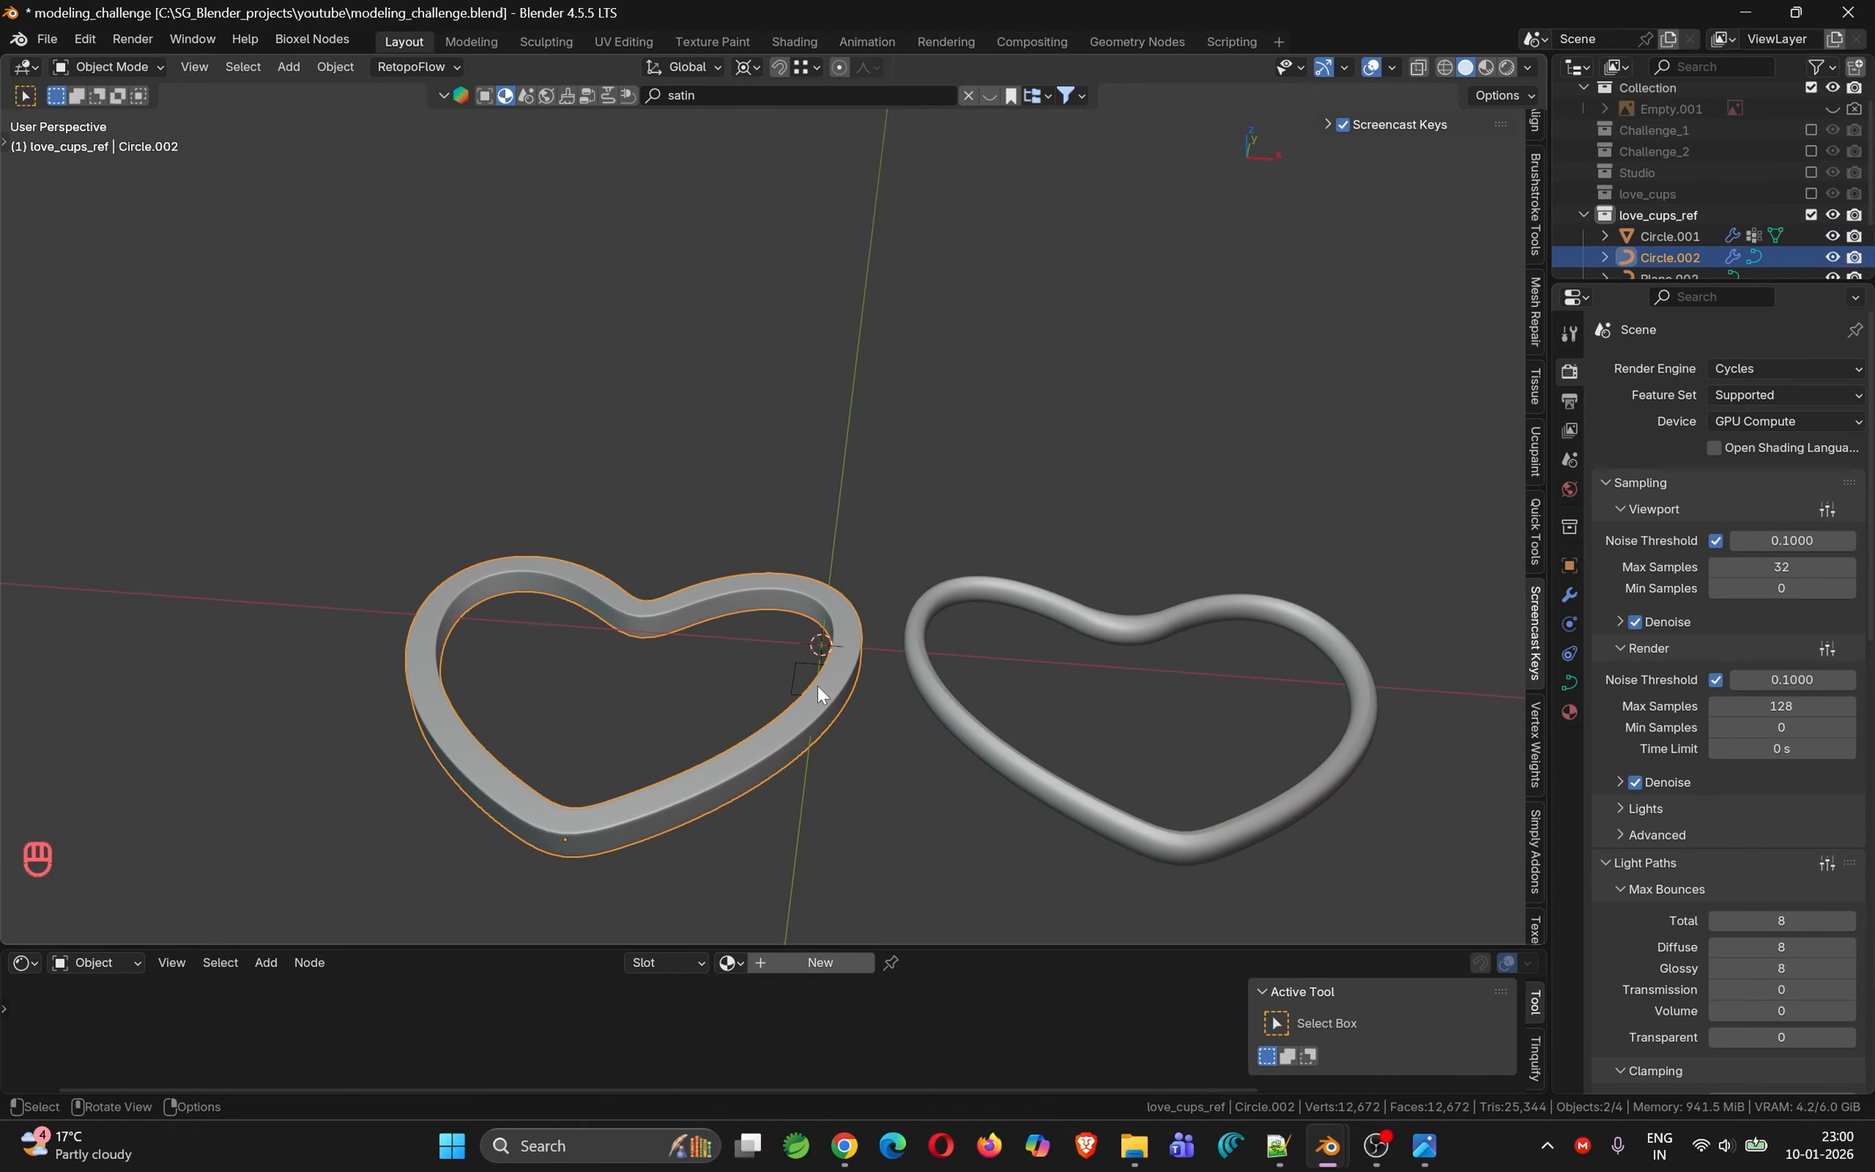
scroll(1668, 235, down, 2)
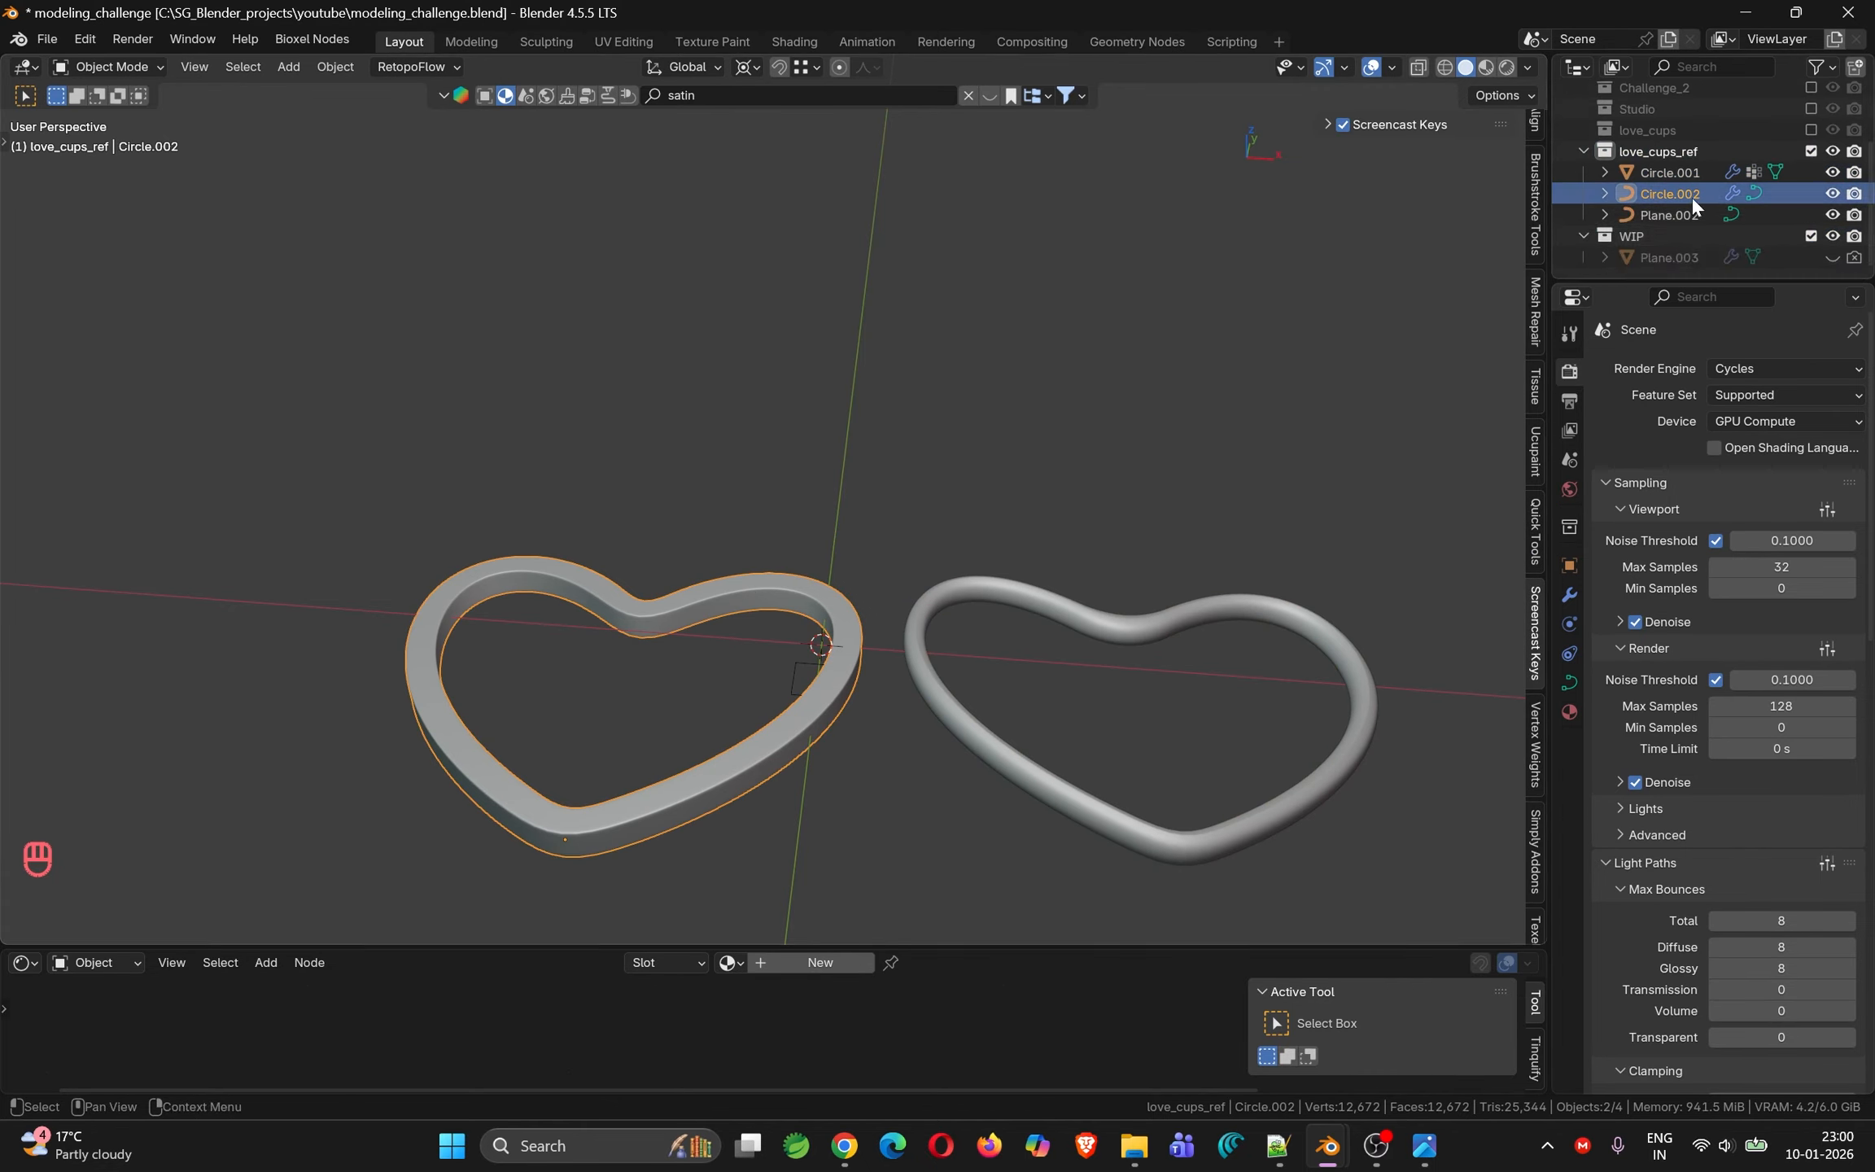
click(1691, 173)
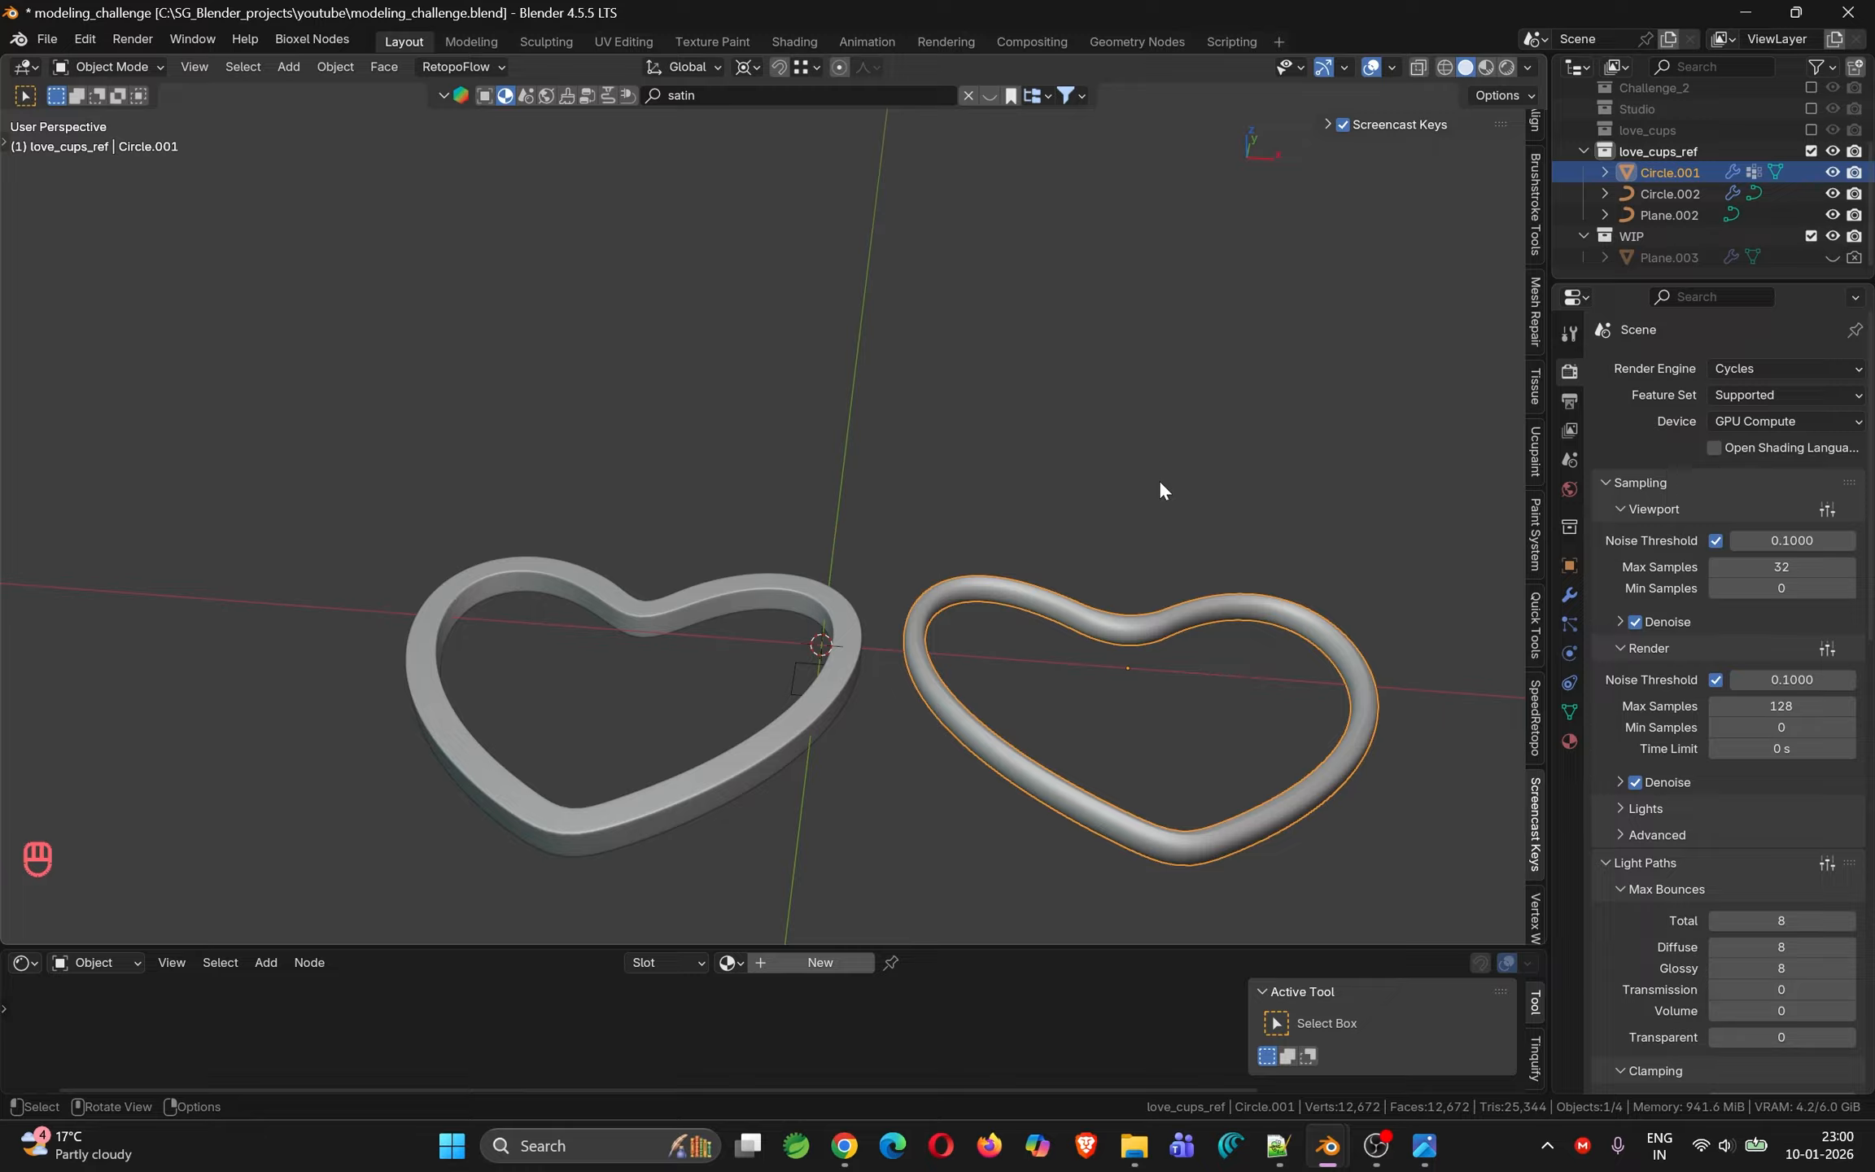
click(841, 621)
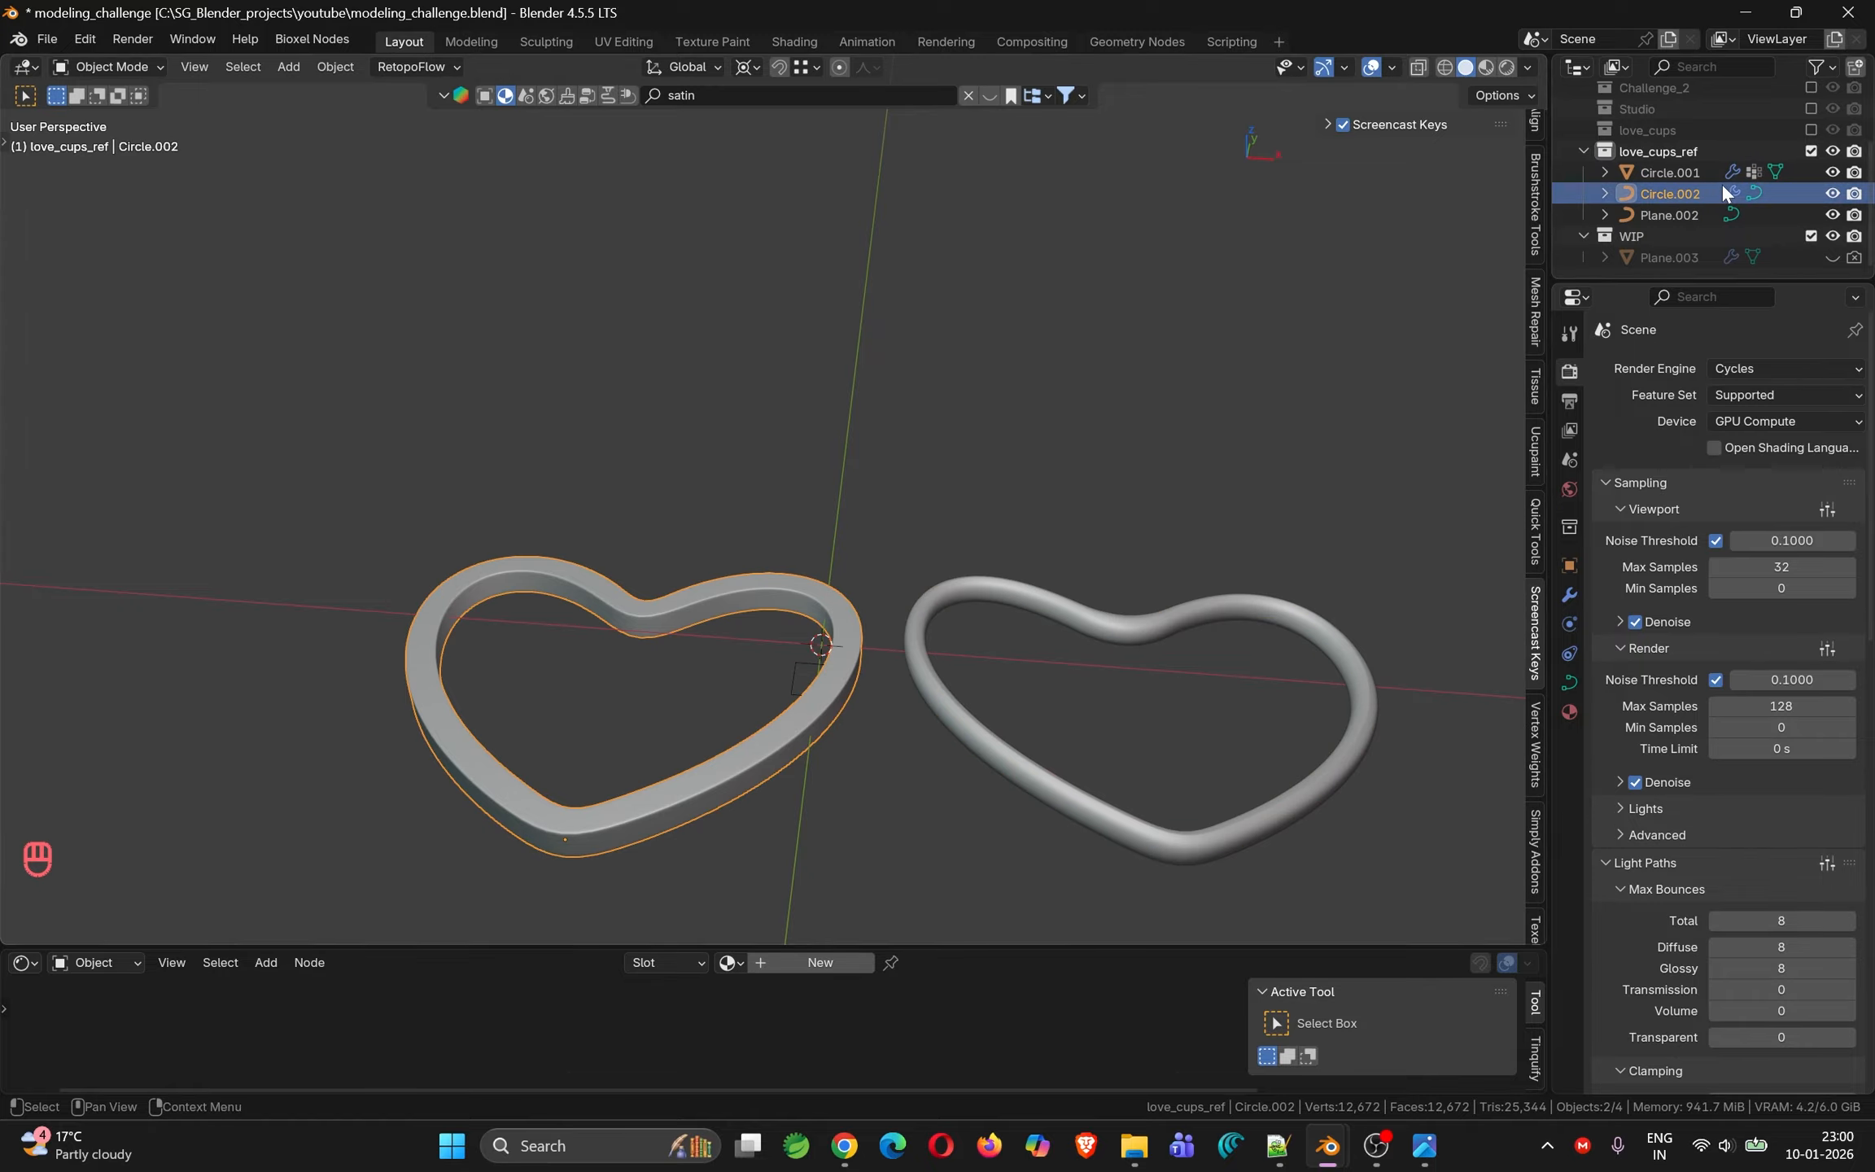
shift+click(1811, 152)
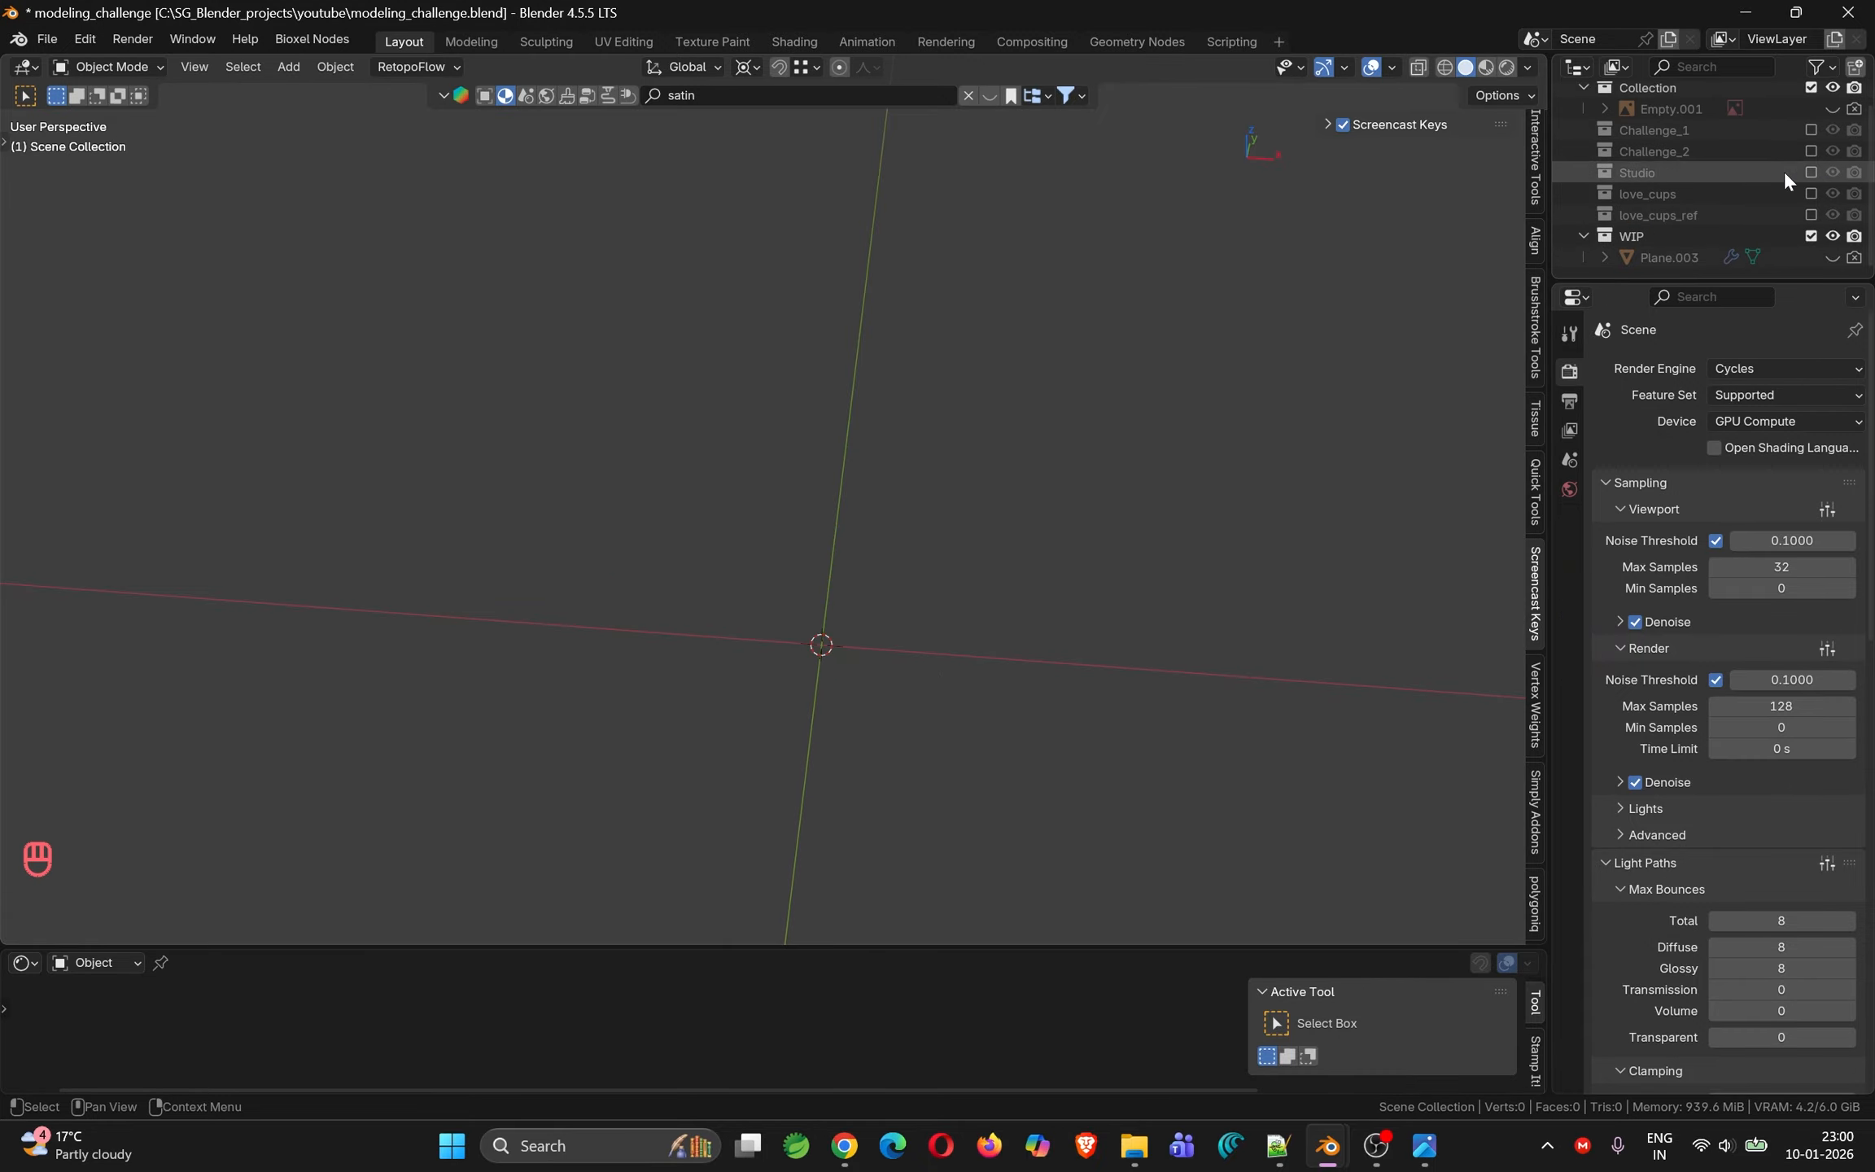
Unhide Plane.003 in the WIP collection and delete it
click(1668, 238)
click(1688, 256)
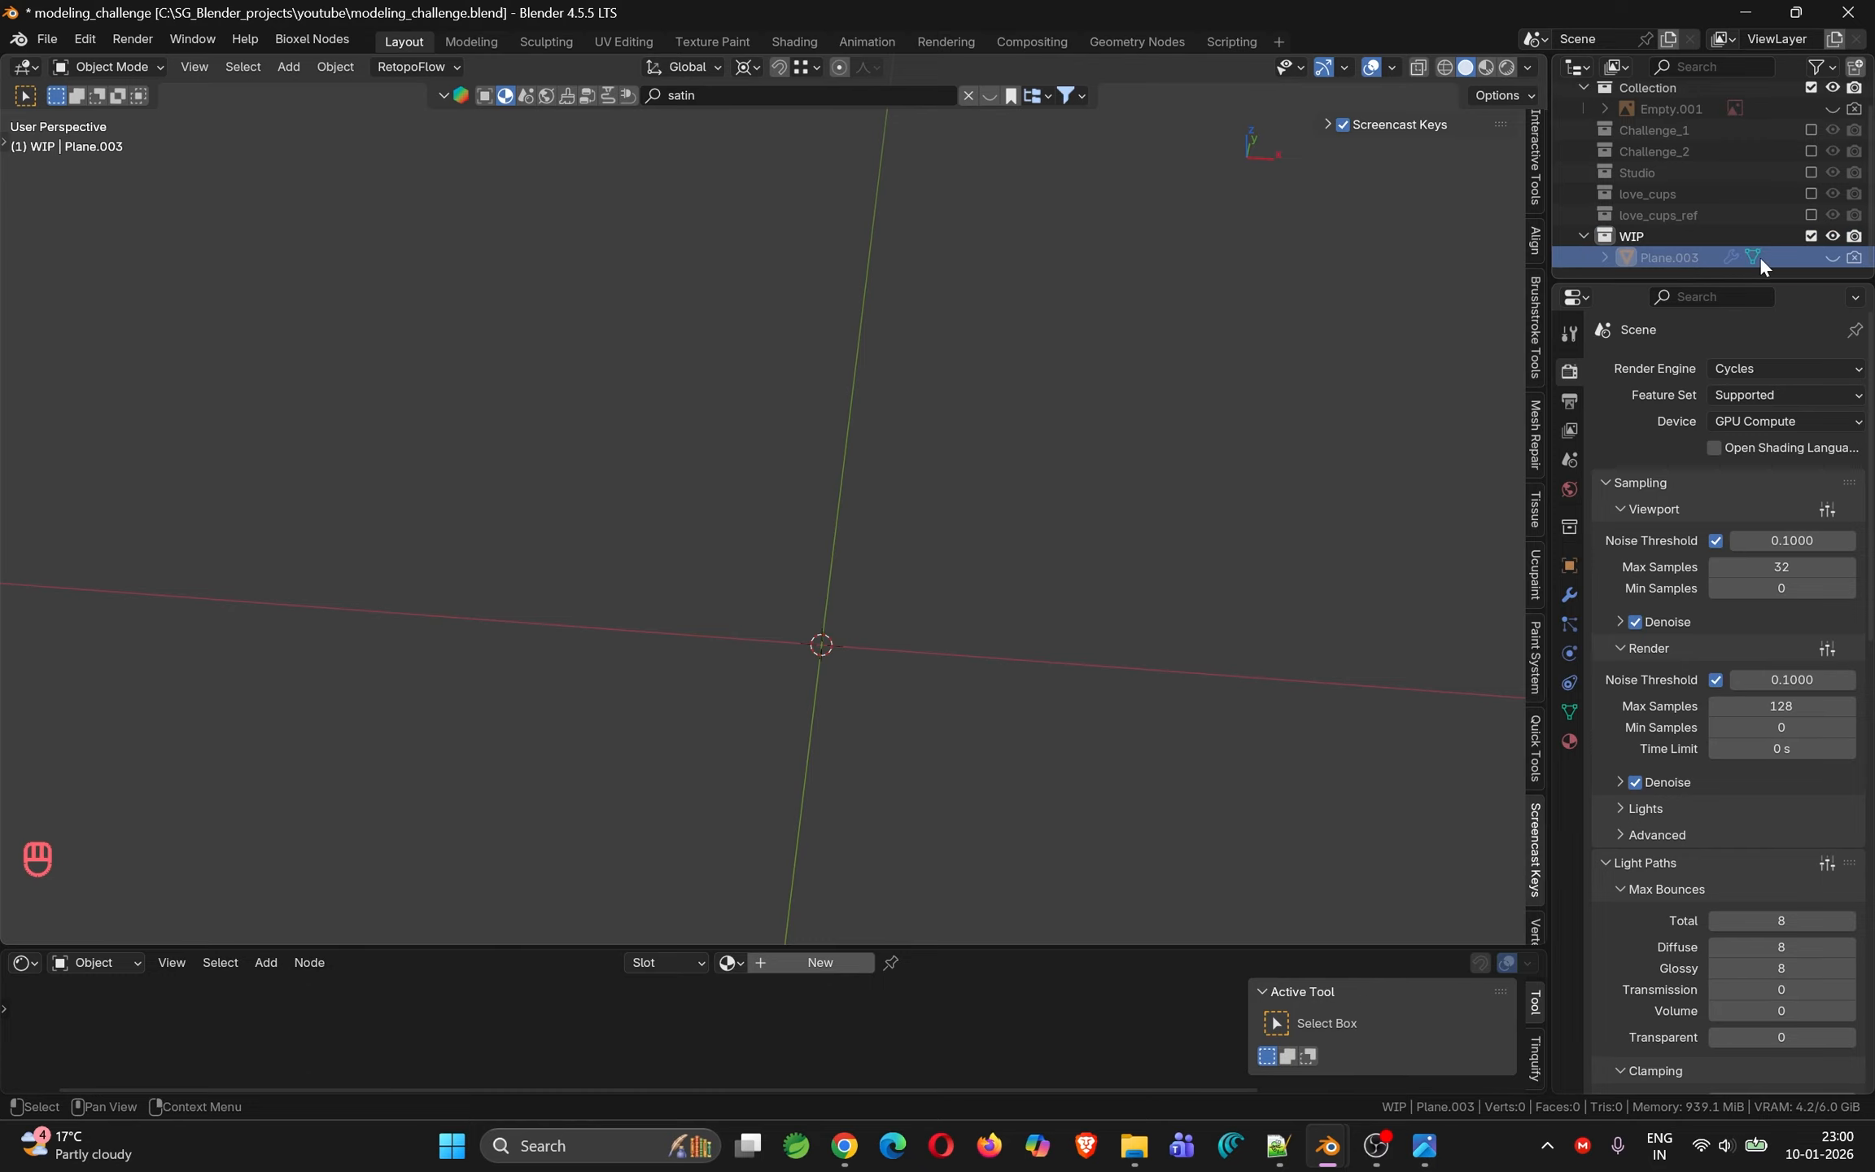
click(1834, 256)
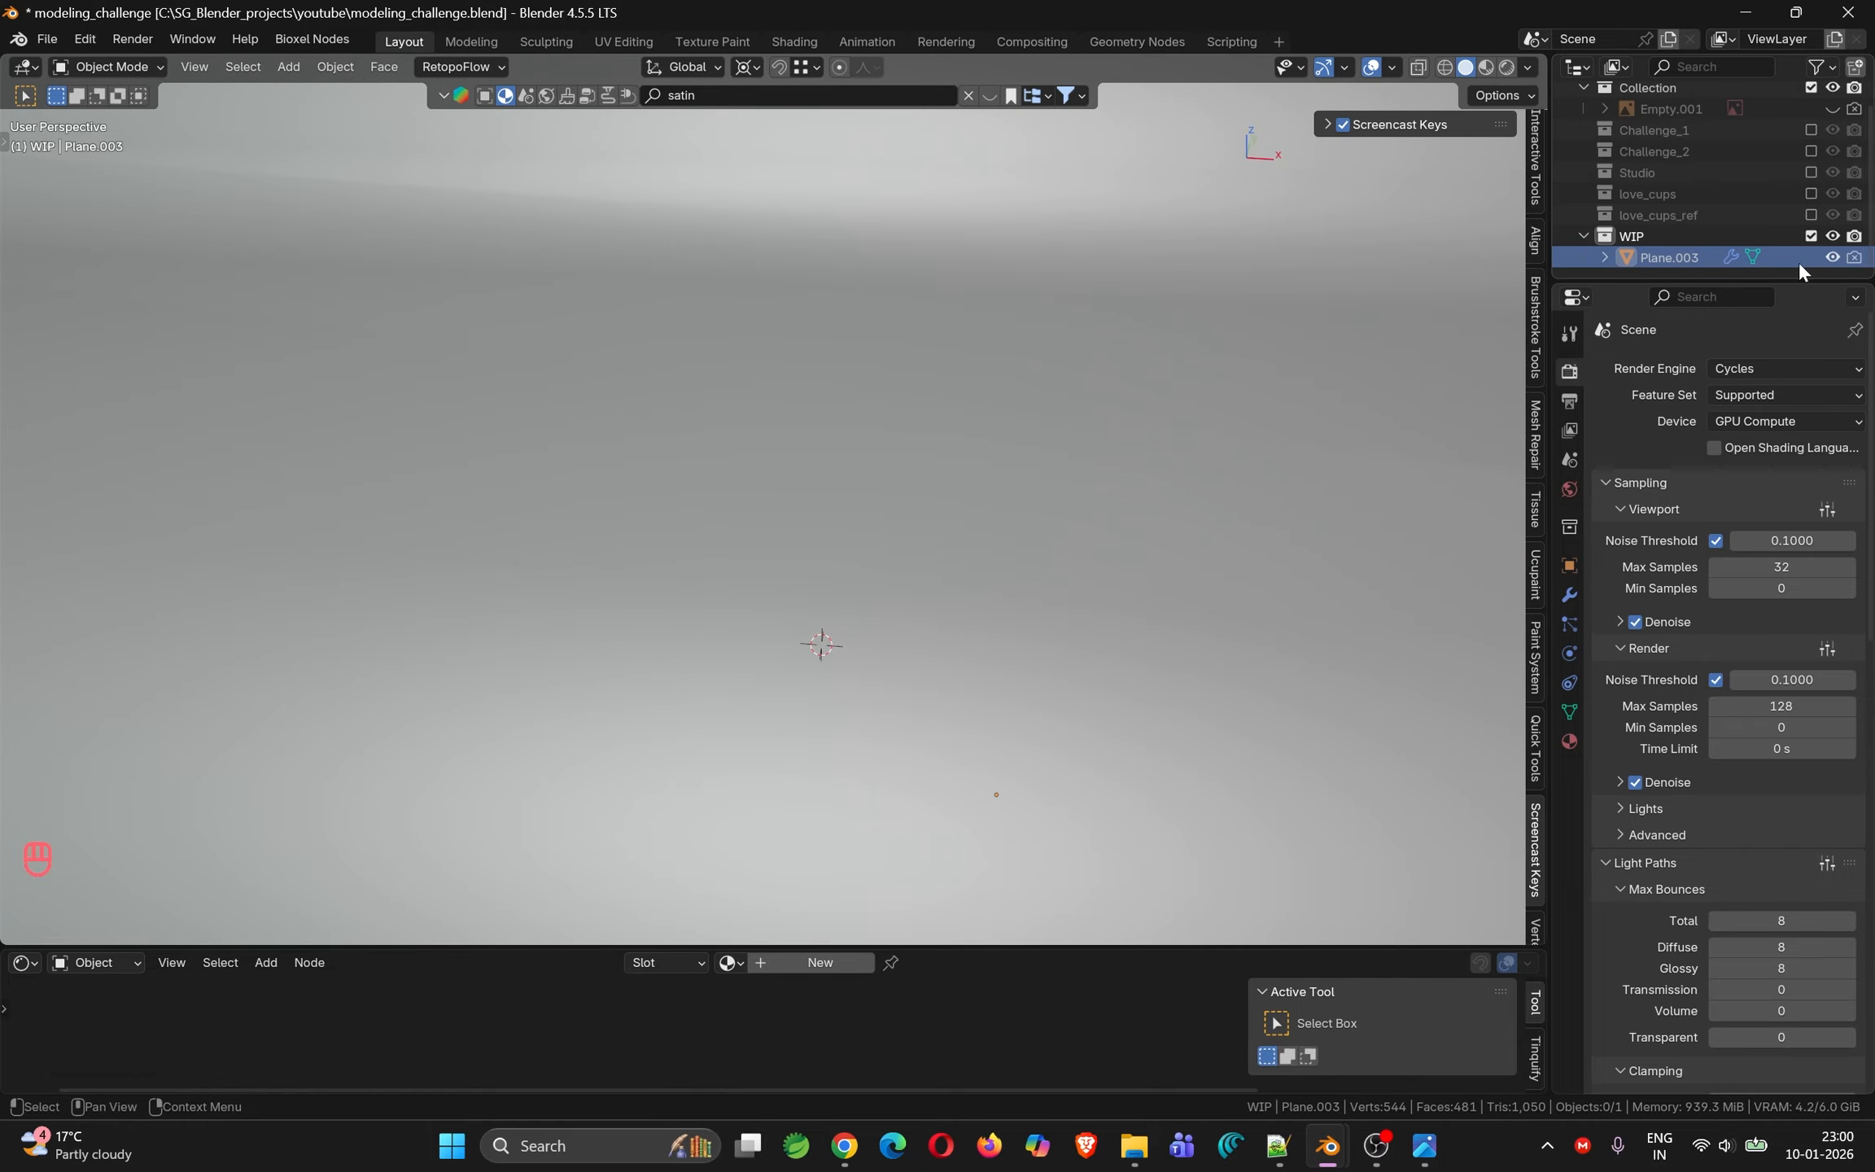
middle_drag(737, 595, 905, 502)
scroll(906, 502, down, 4)
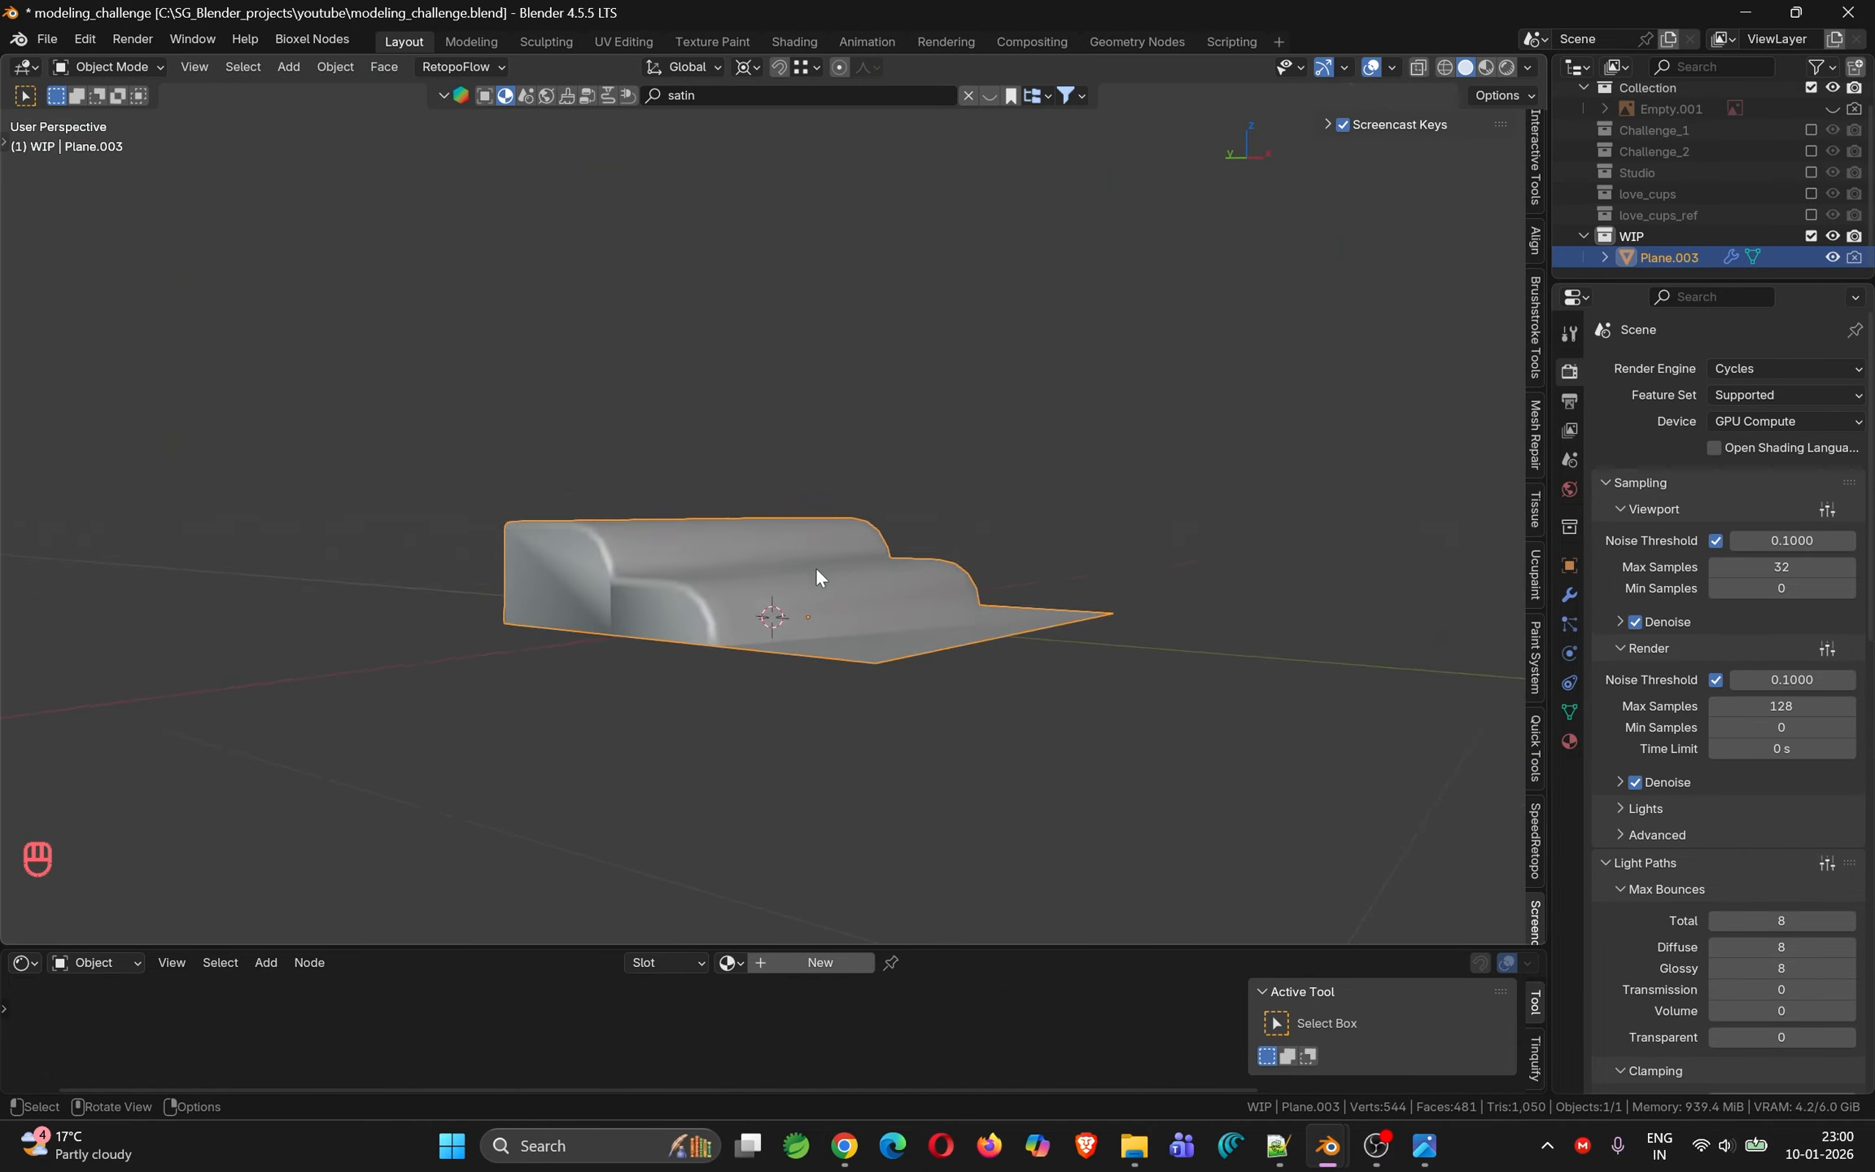
middle_drag(816, 567, 700, 659)
key(x)
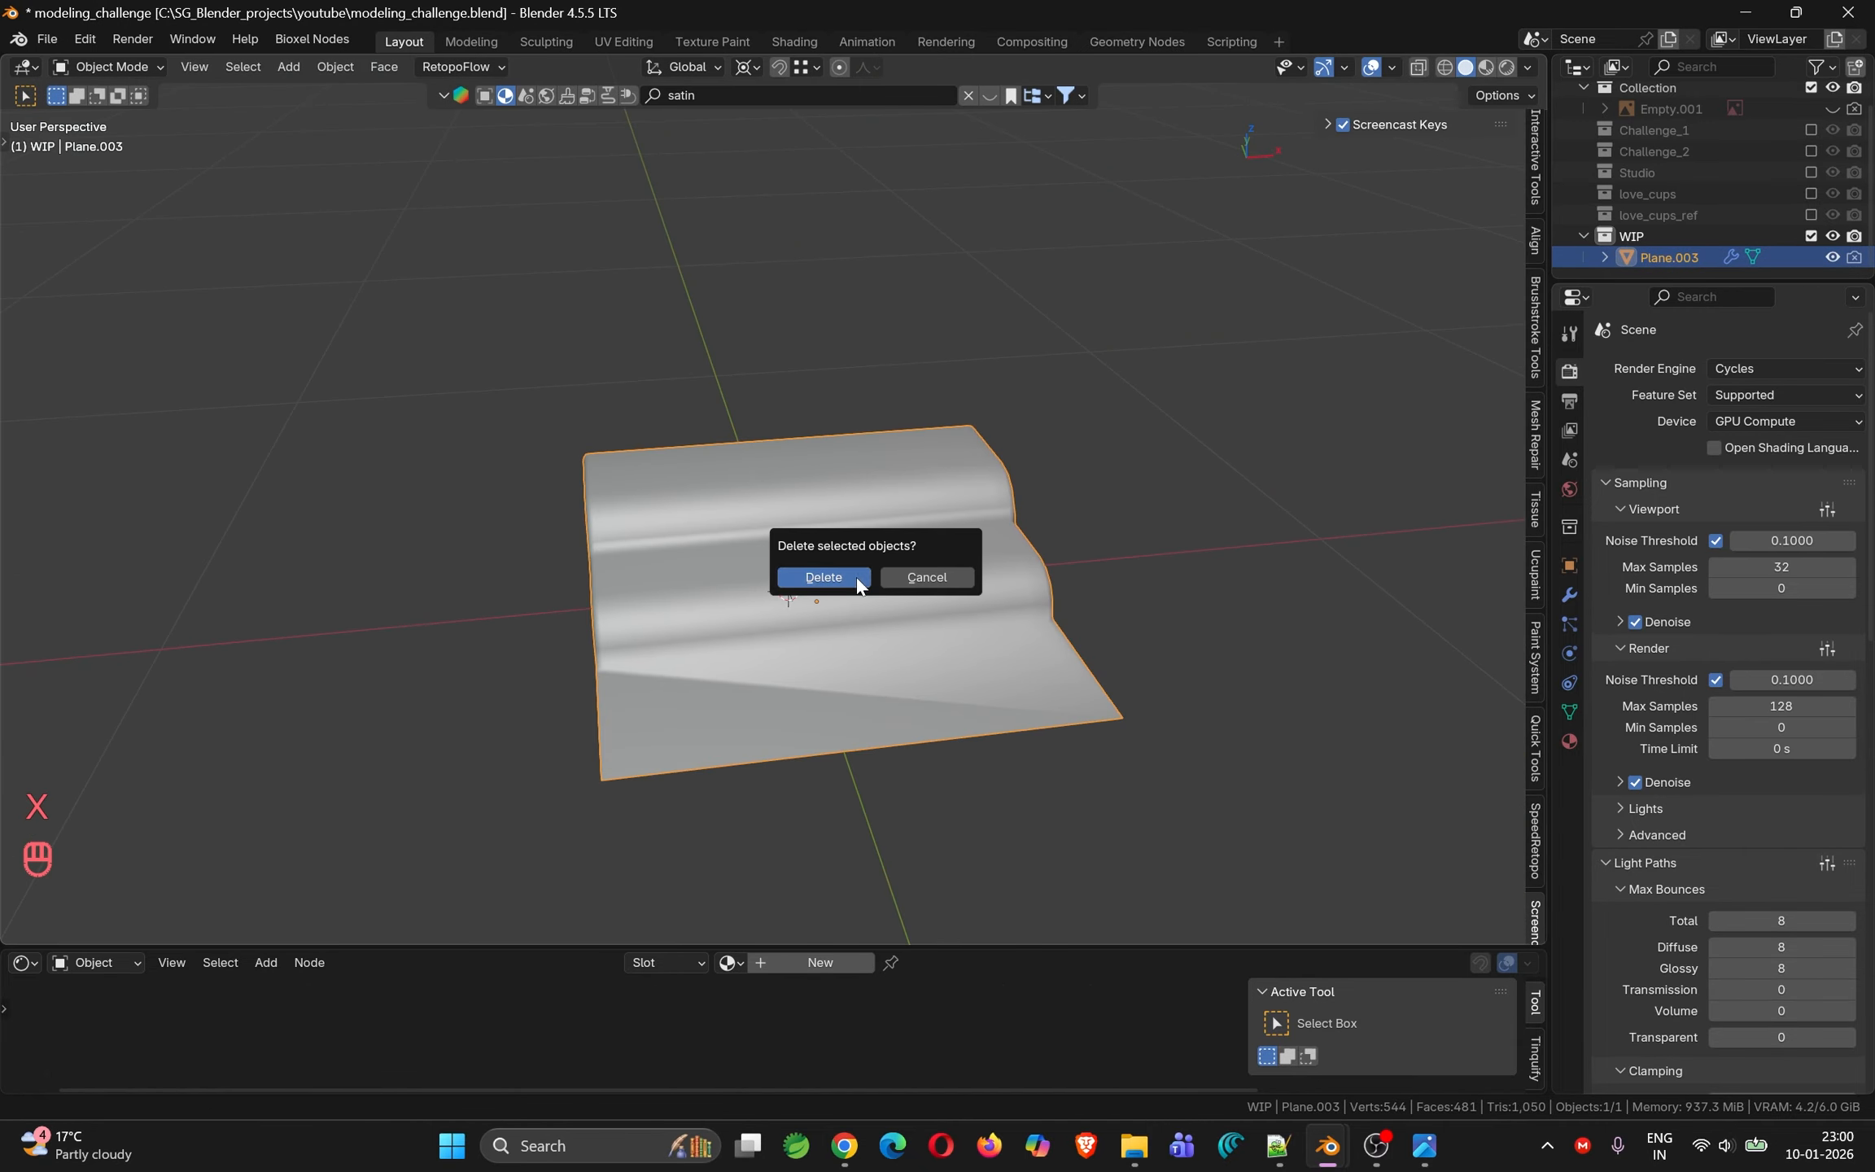
click(855, 577)
Add a mesh circle with 32 vertices and a 1 m radius at the world origin in the WIP collection
click(1699, 257)
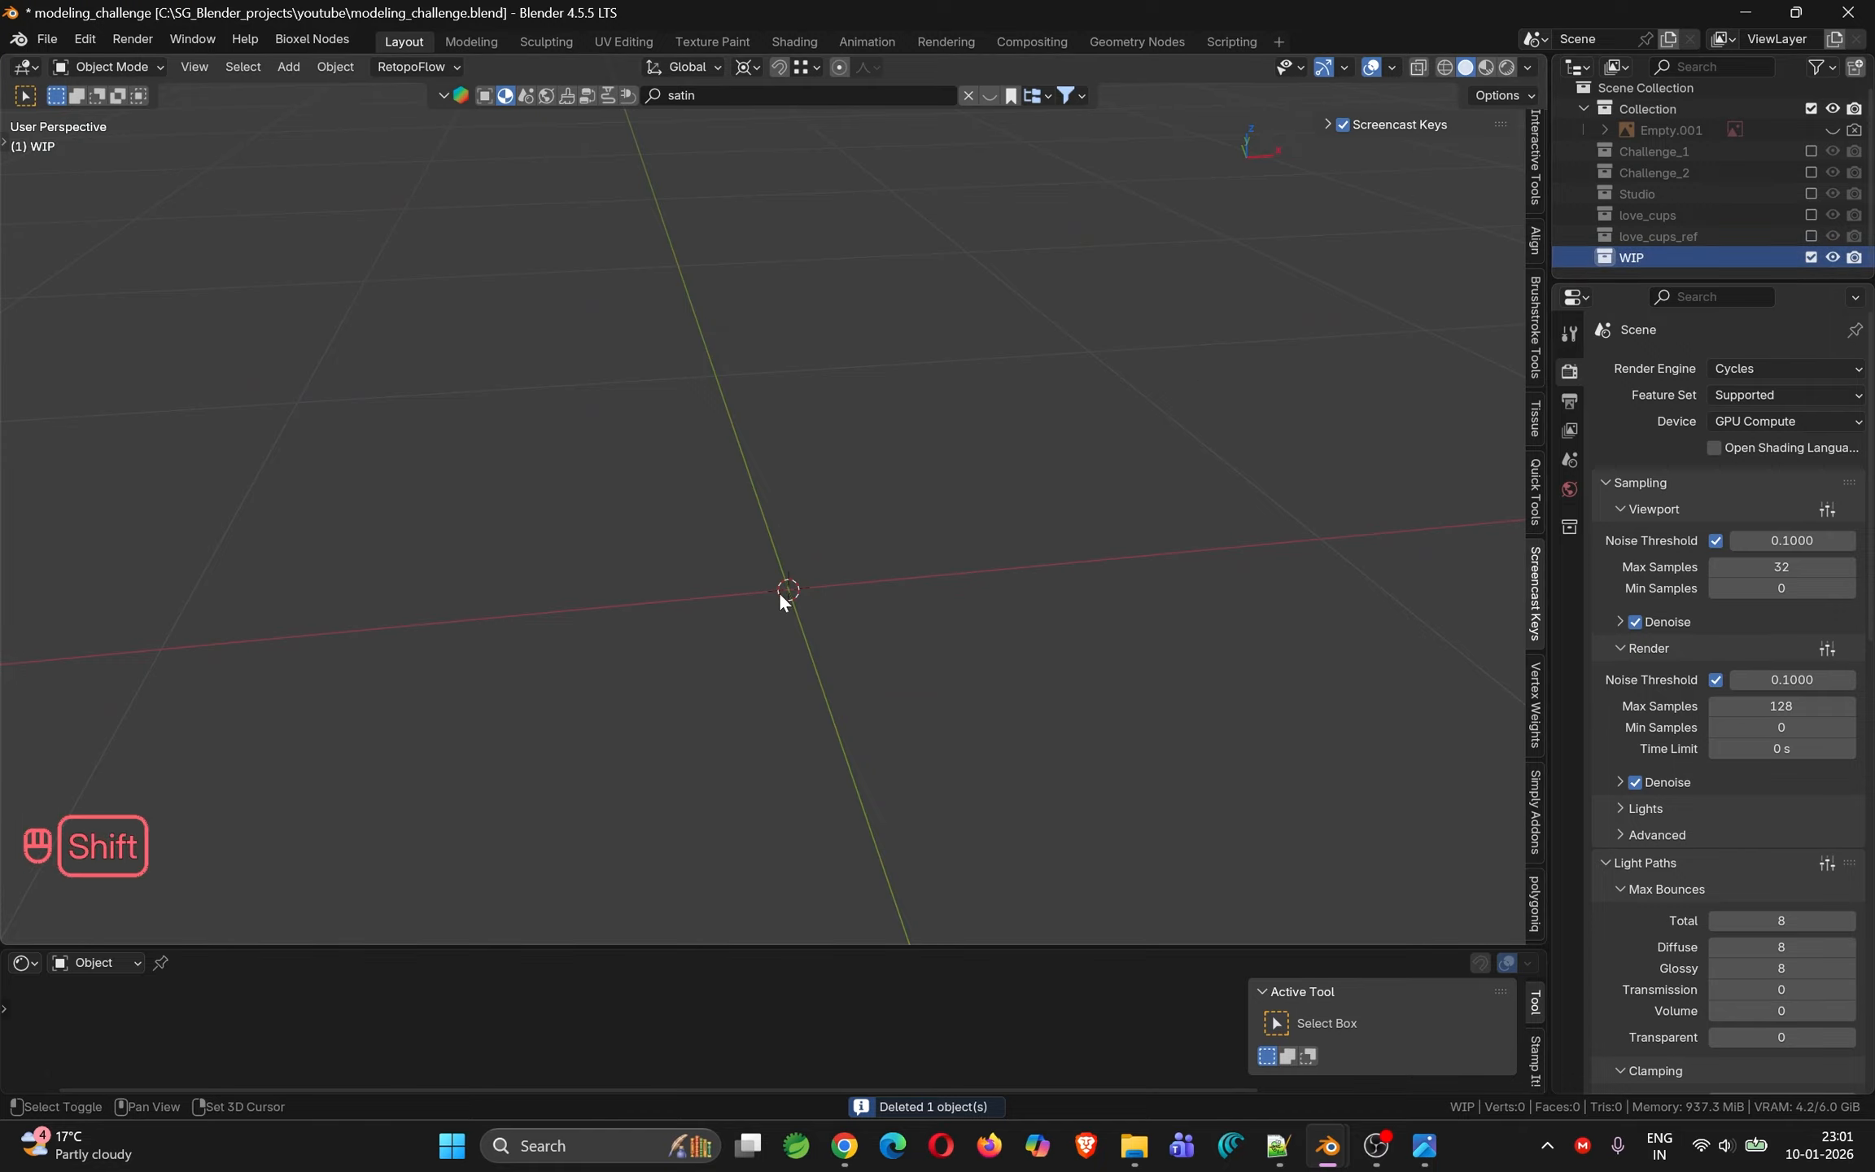
key(shift+a)
mouse_move(773, 366)
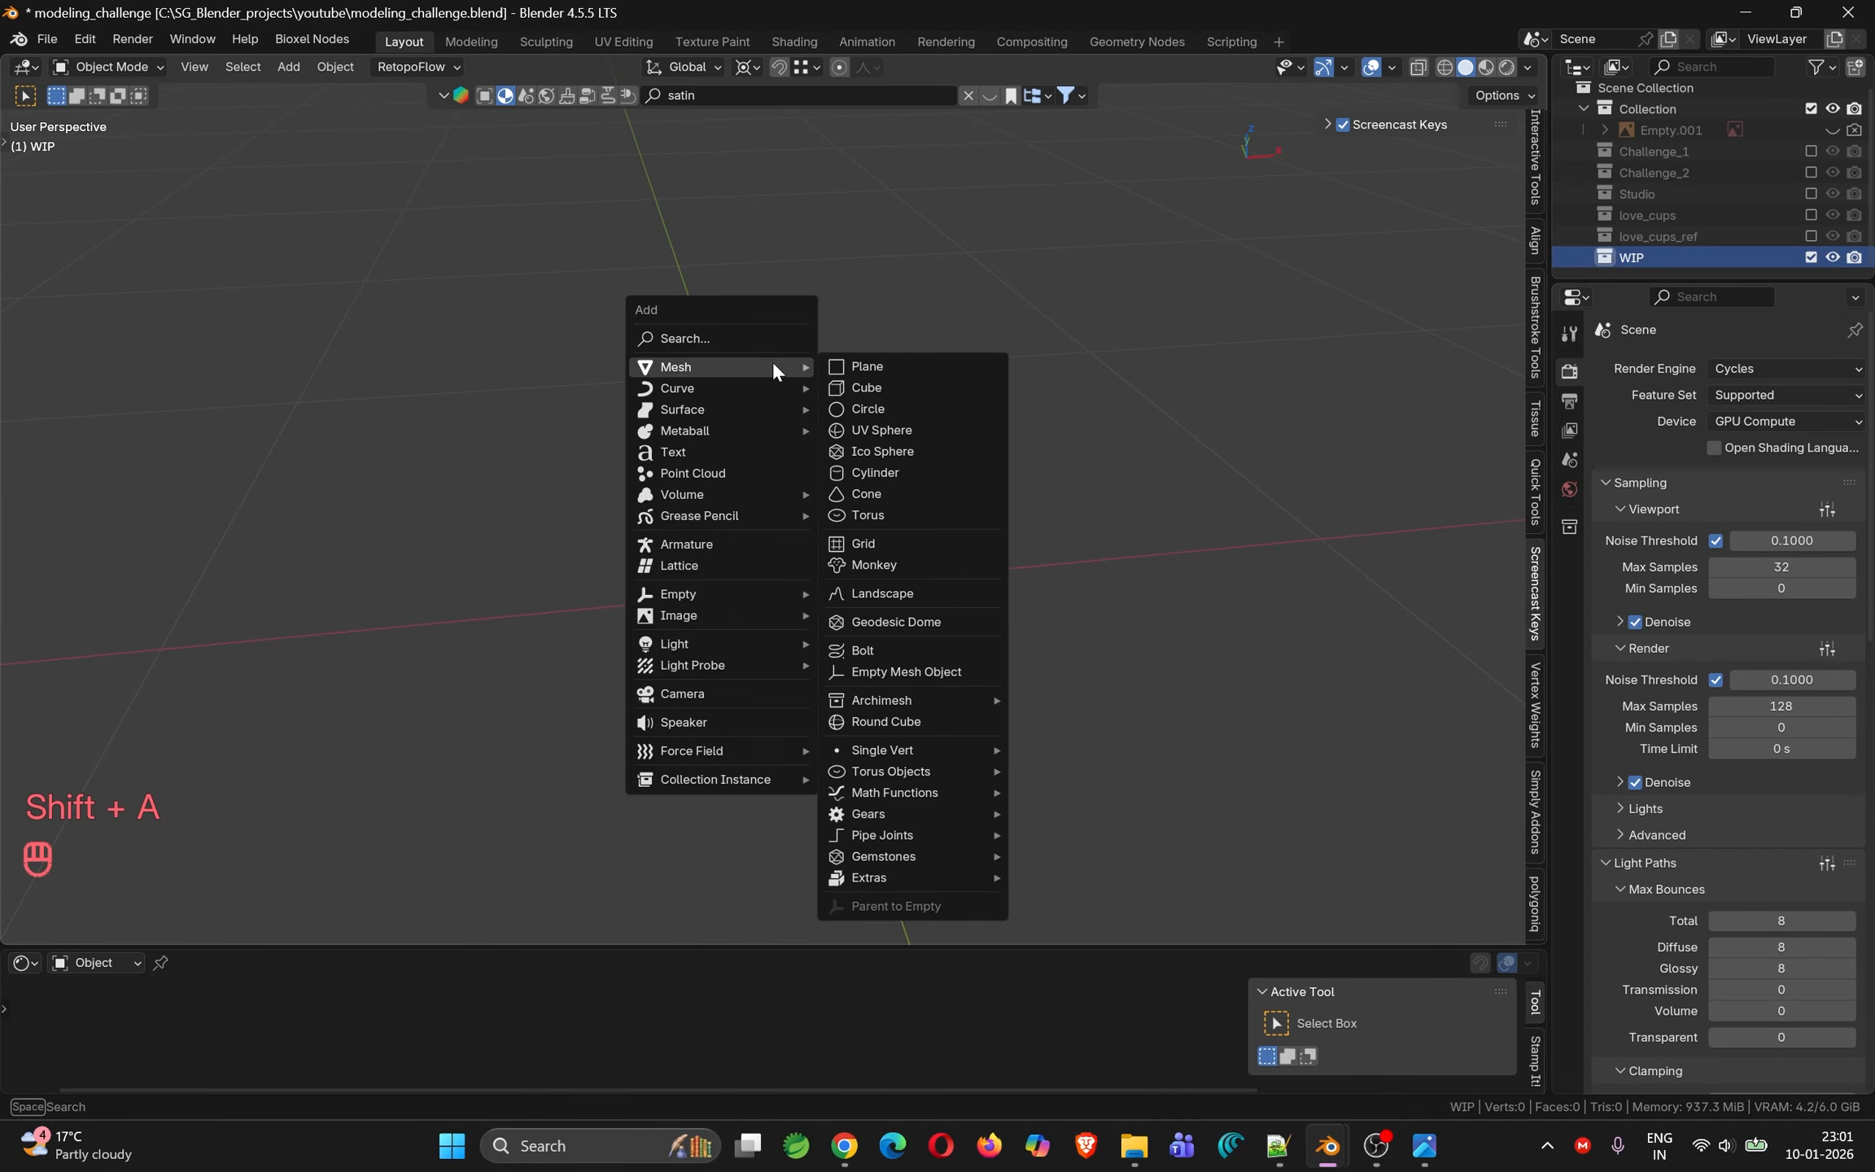
click(914, 407)
shift+middle_drag(883, 599, 943, 448)
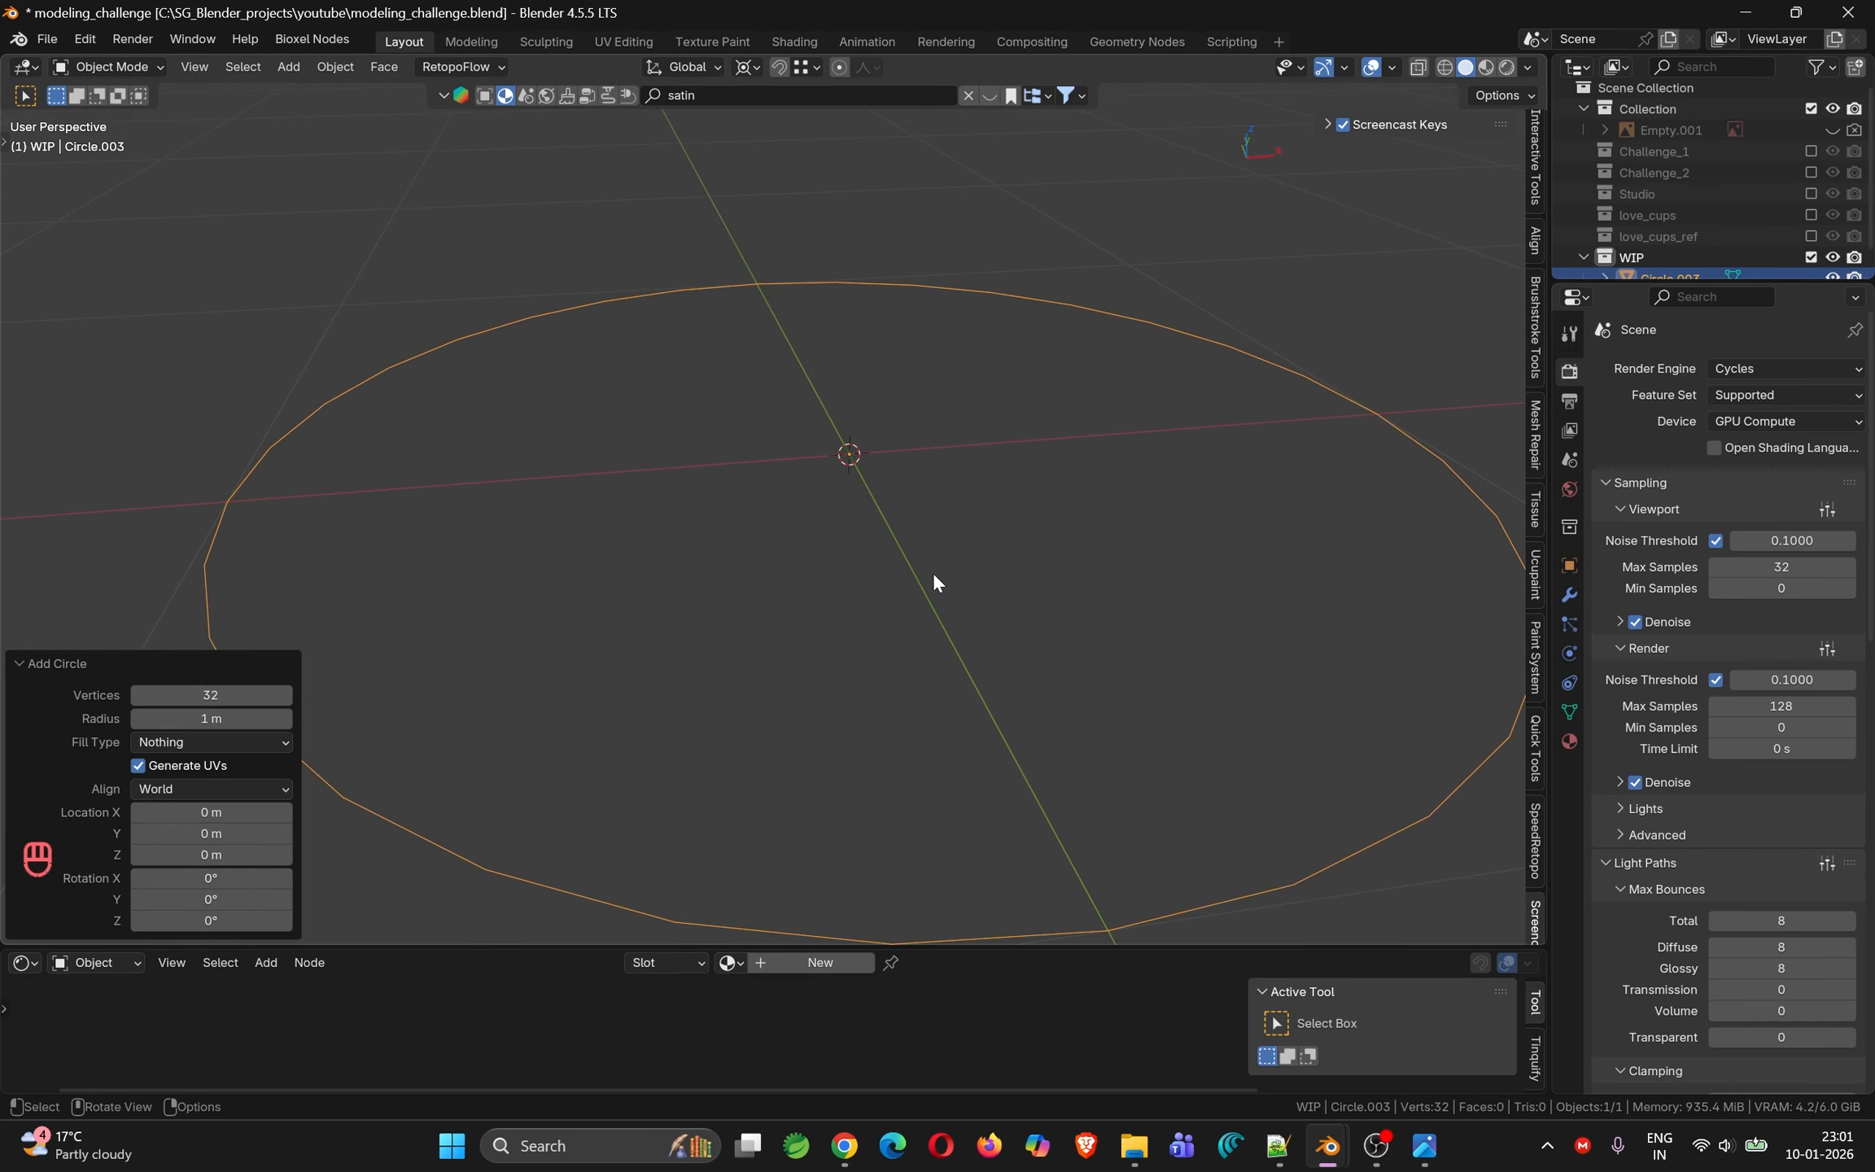
Move the circle's uppermost vertex about -0.91 m along Y, using Sharp proportional editing with a 1 m size, to form the heart's cleft
key(KP_7)
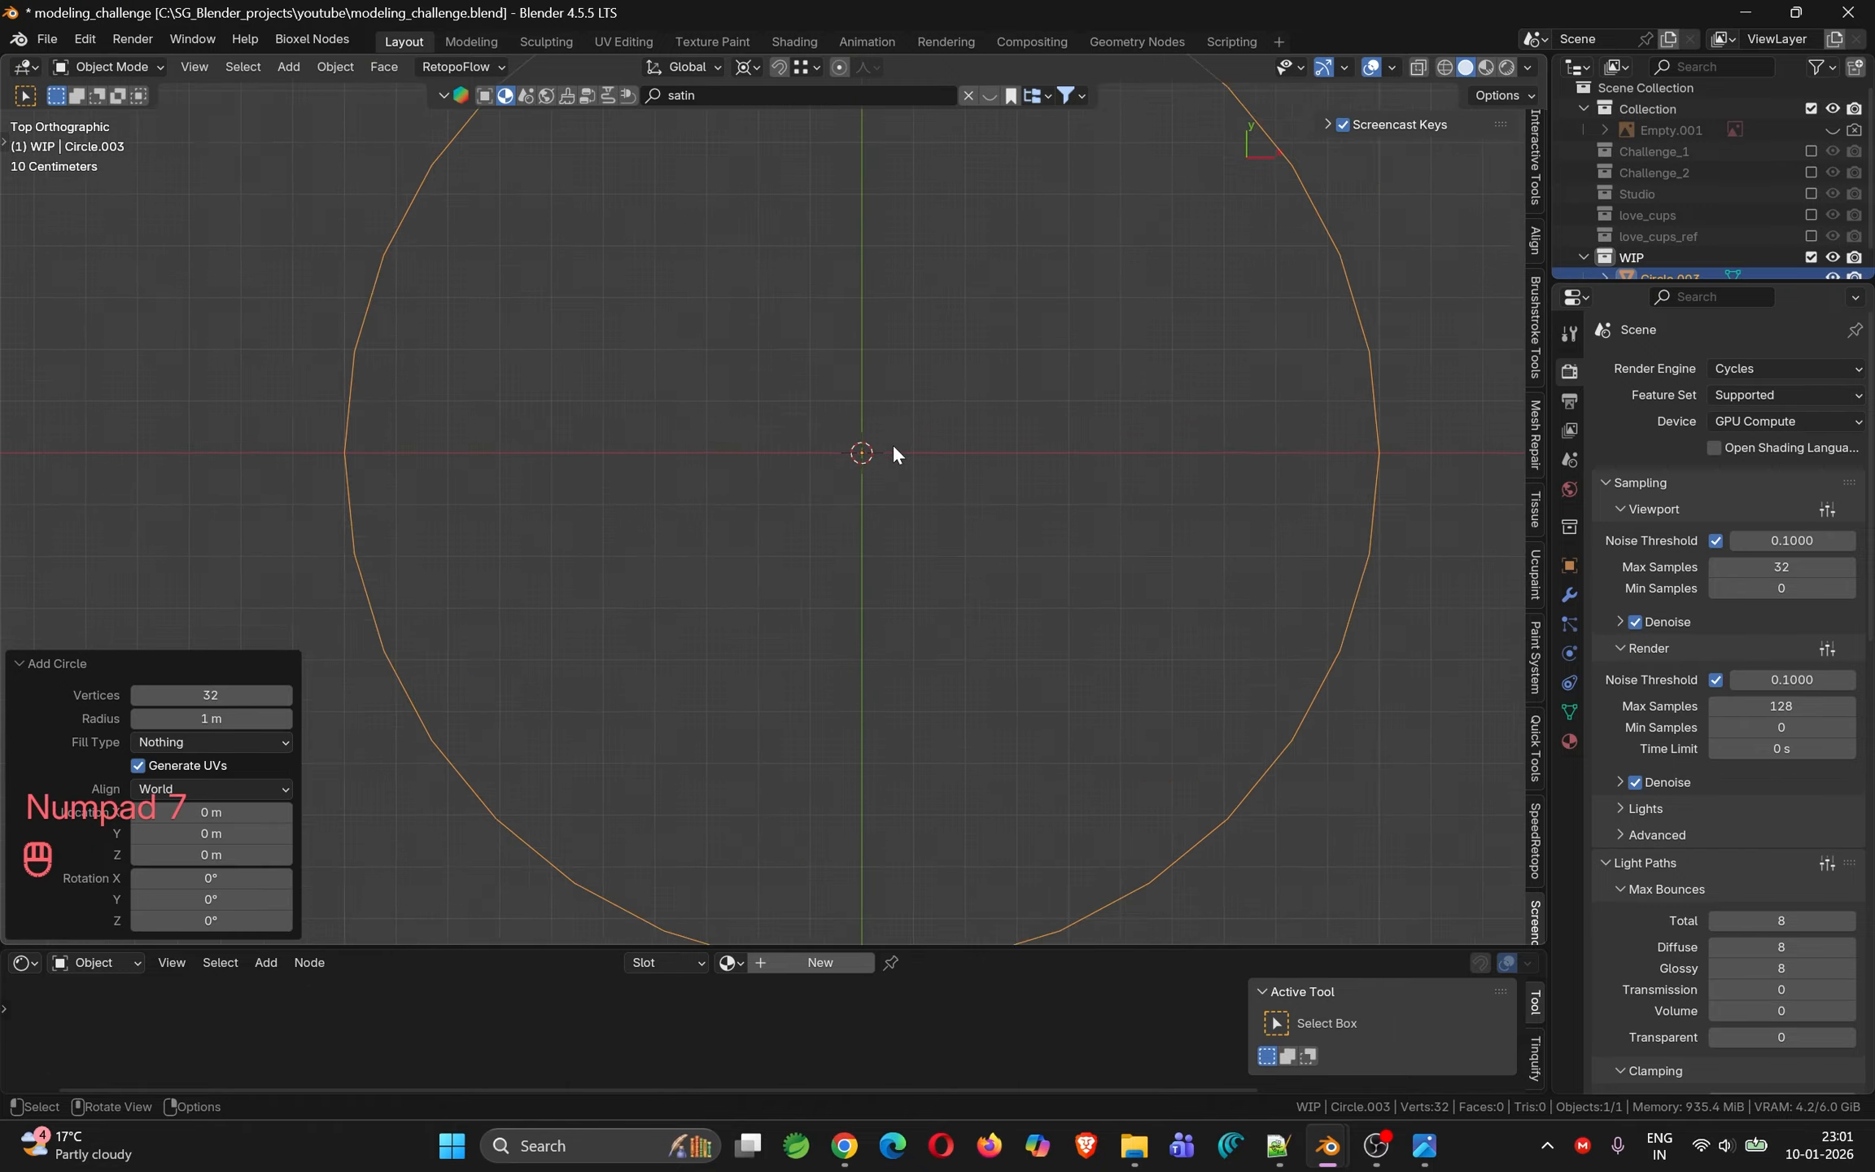
shift+middle_drag(897, 388, 899, 464)
key(Tab)
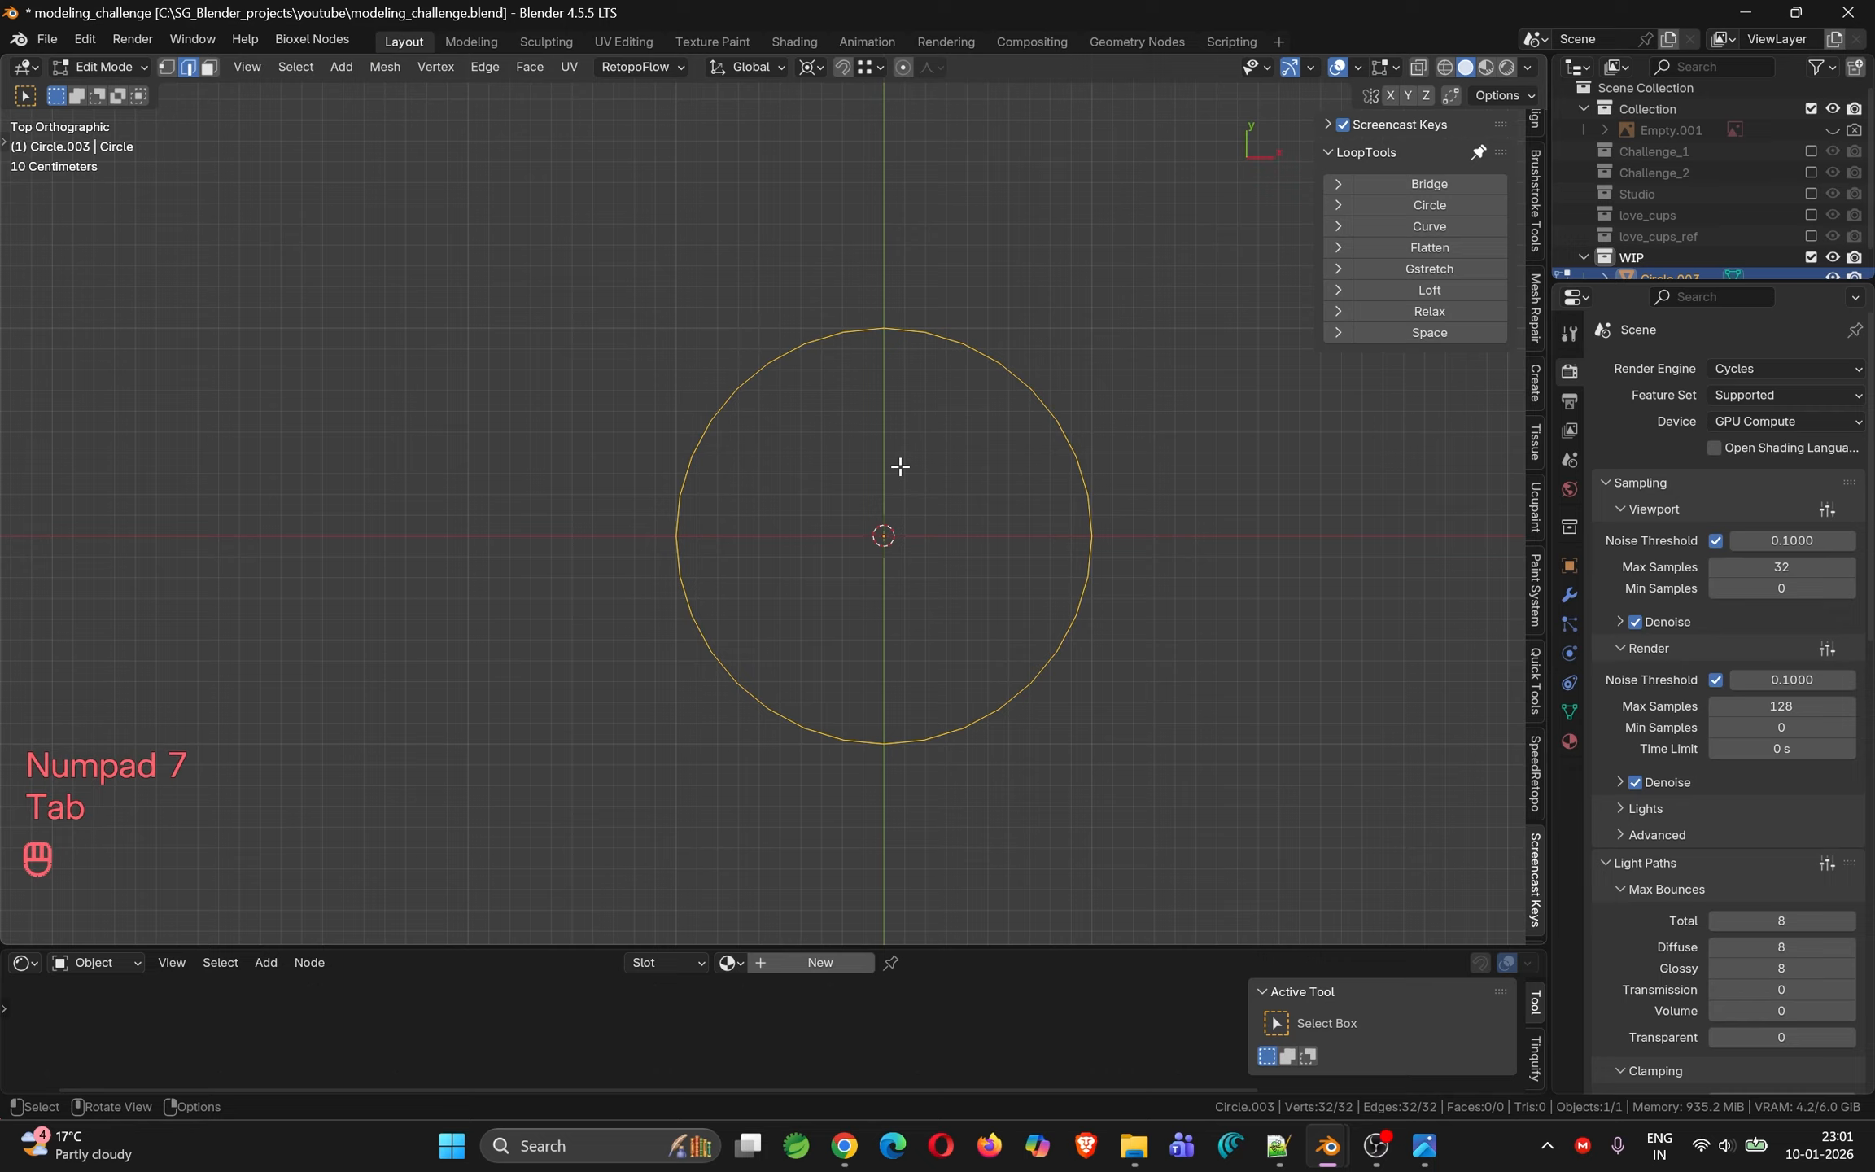
key(1)
click(887, 343)
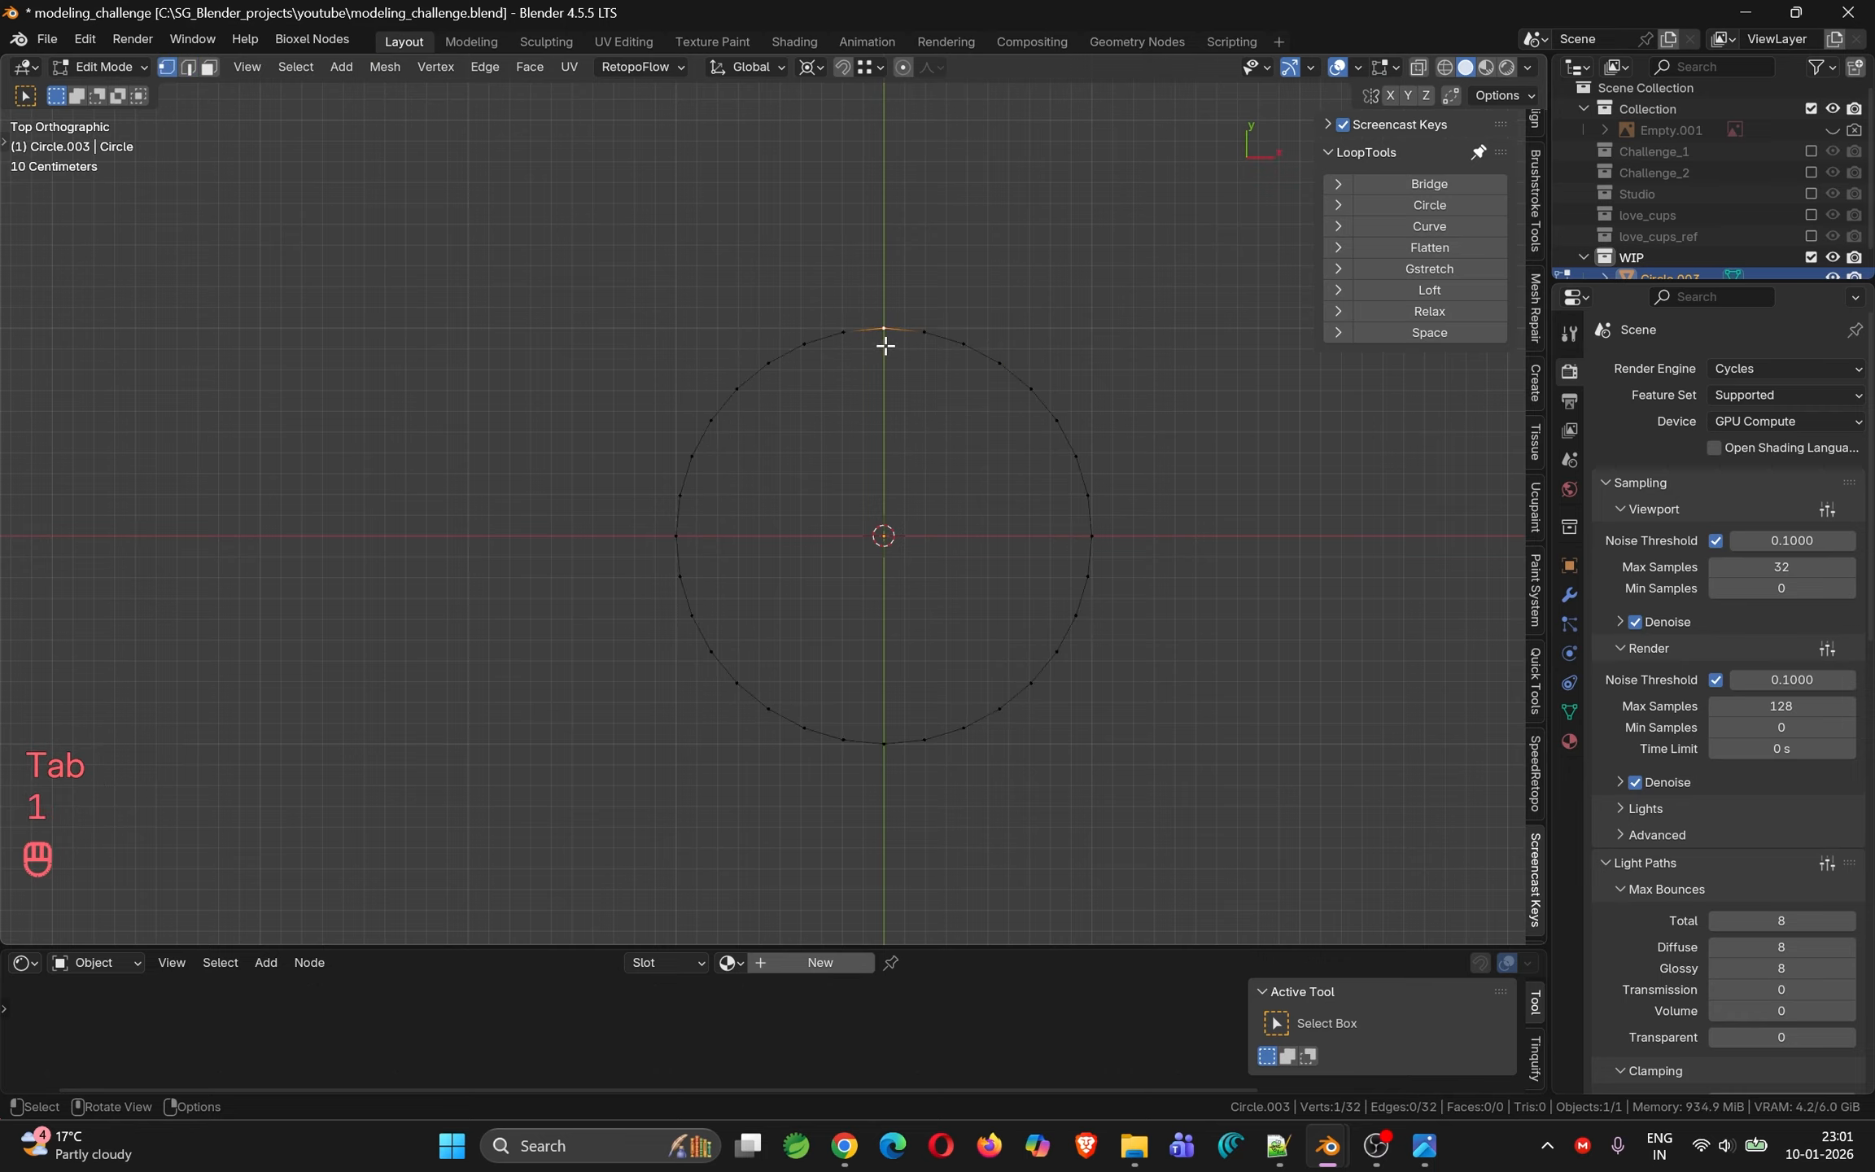
click(902, 67)
click(932, 67)
key(g)
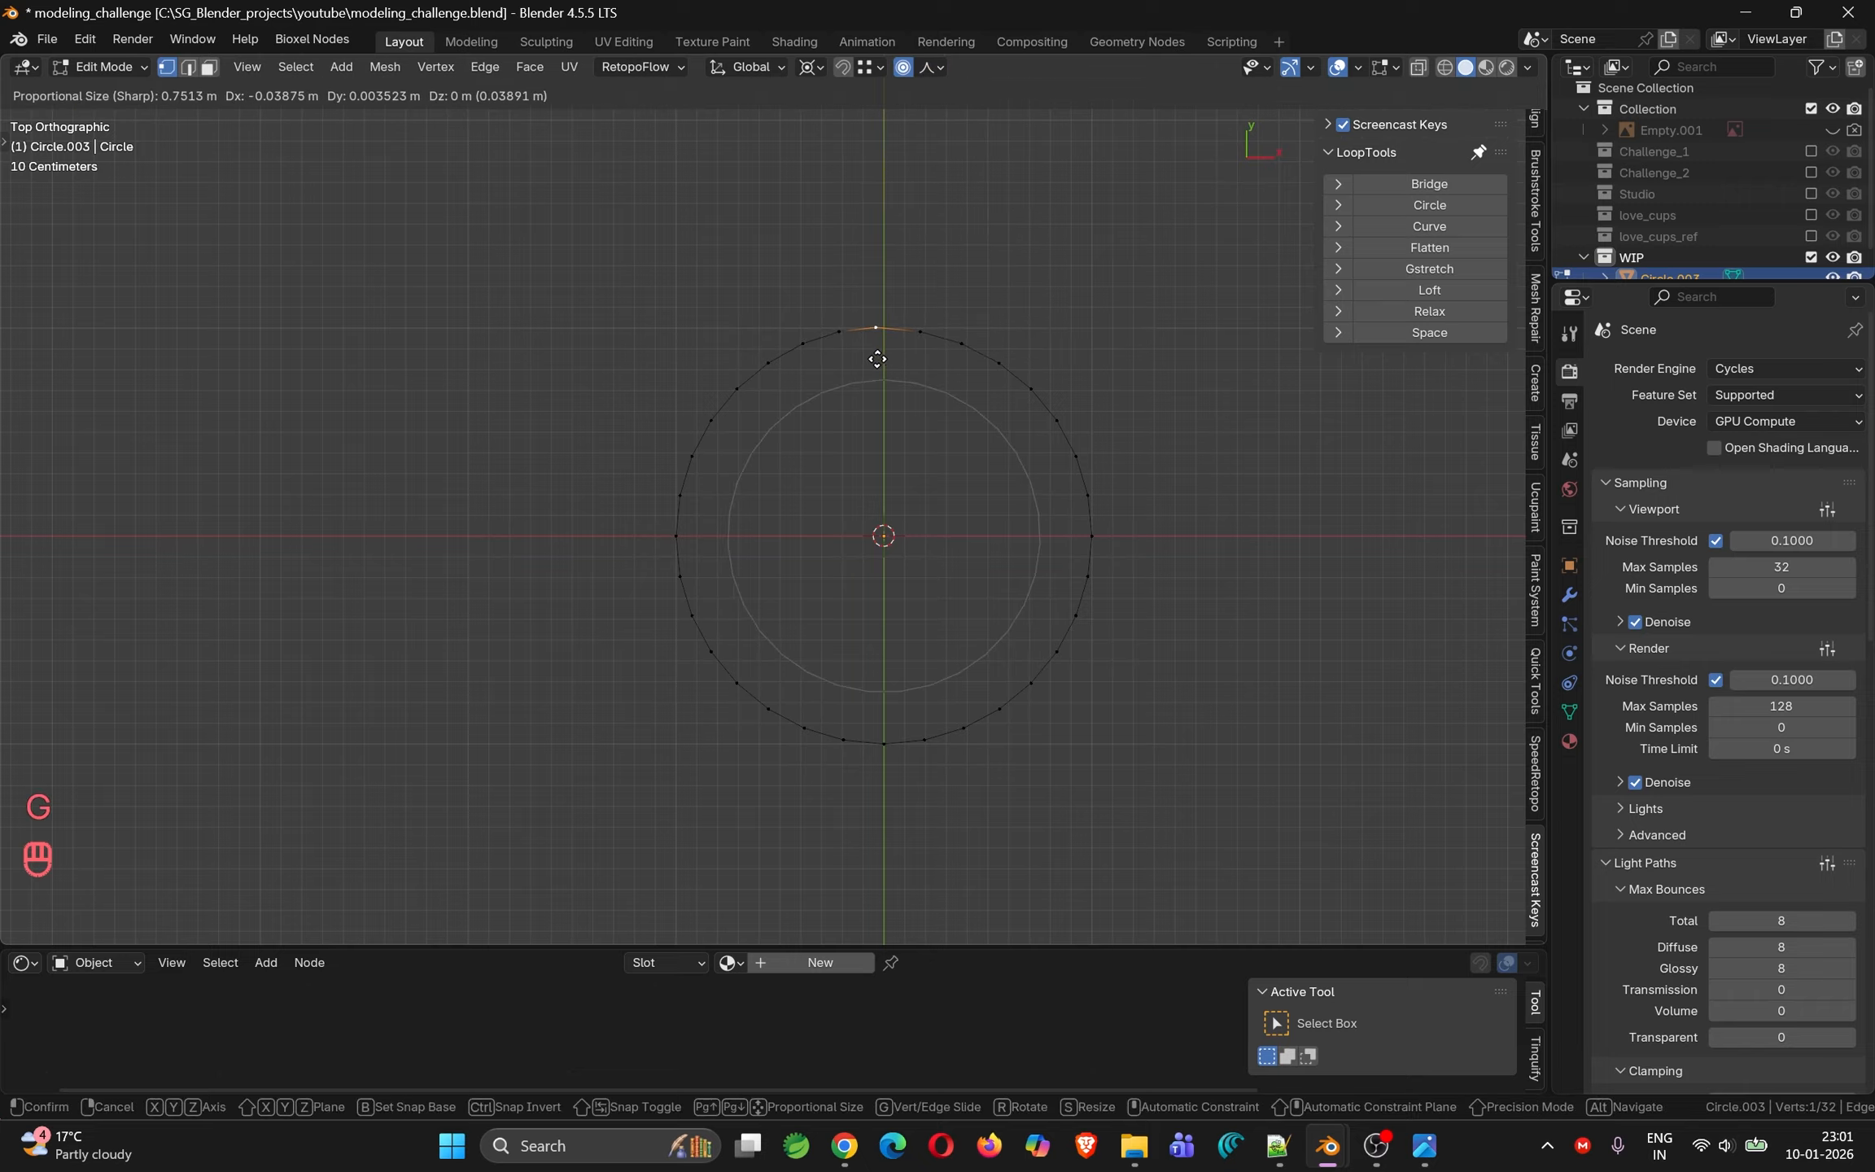
key(y)
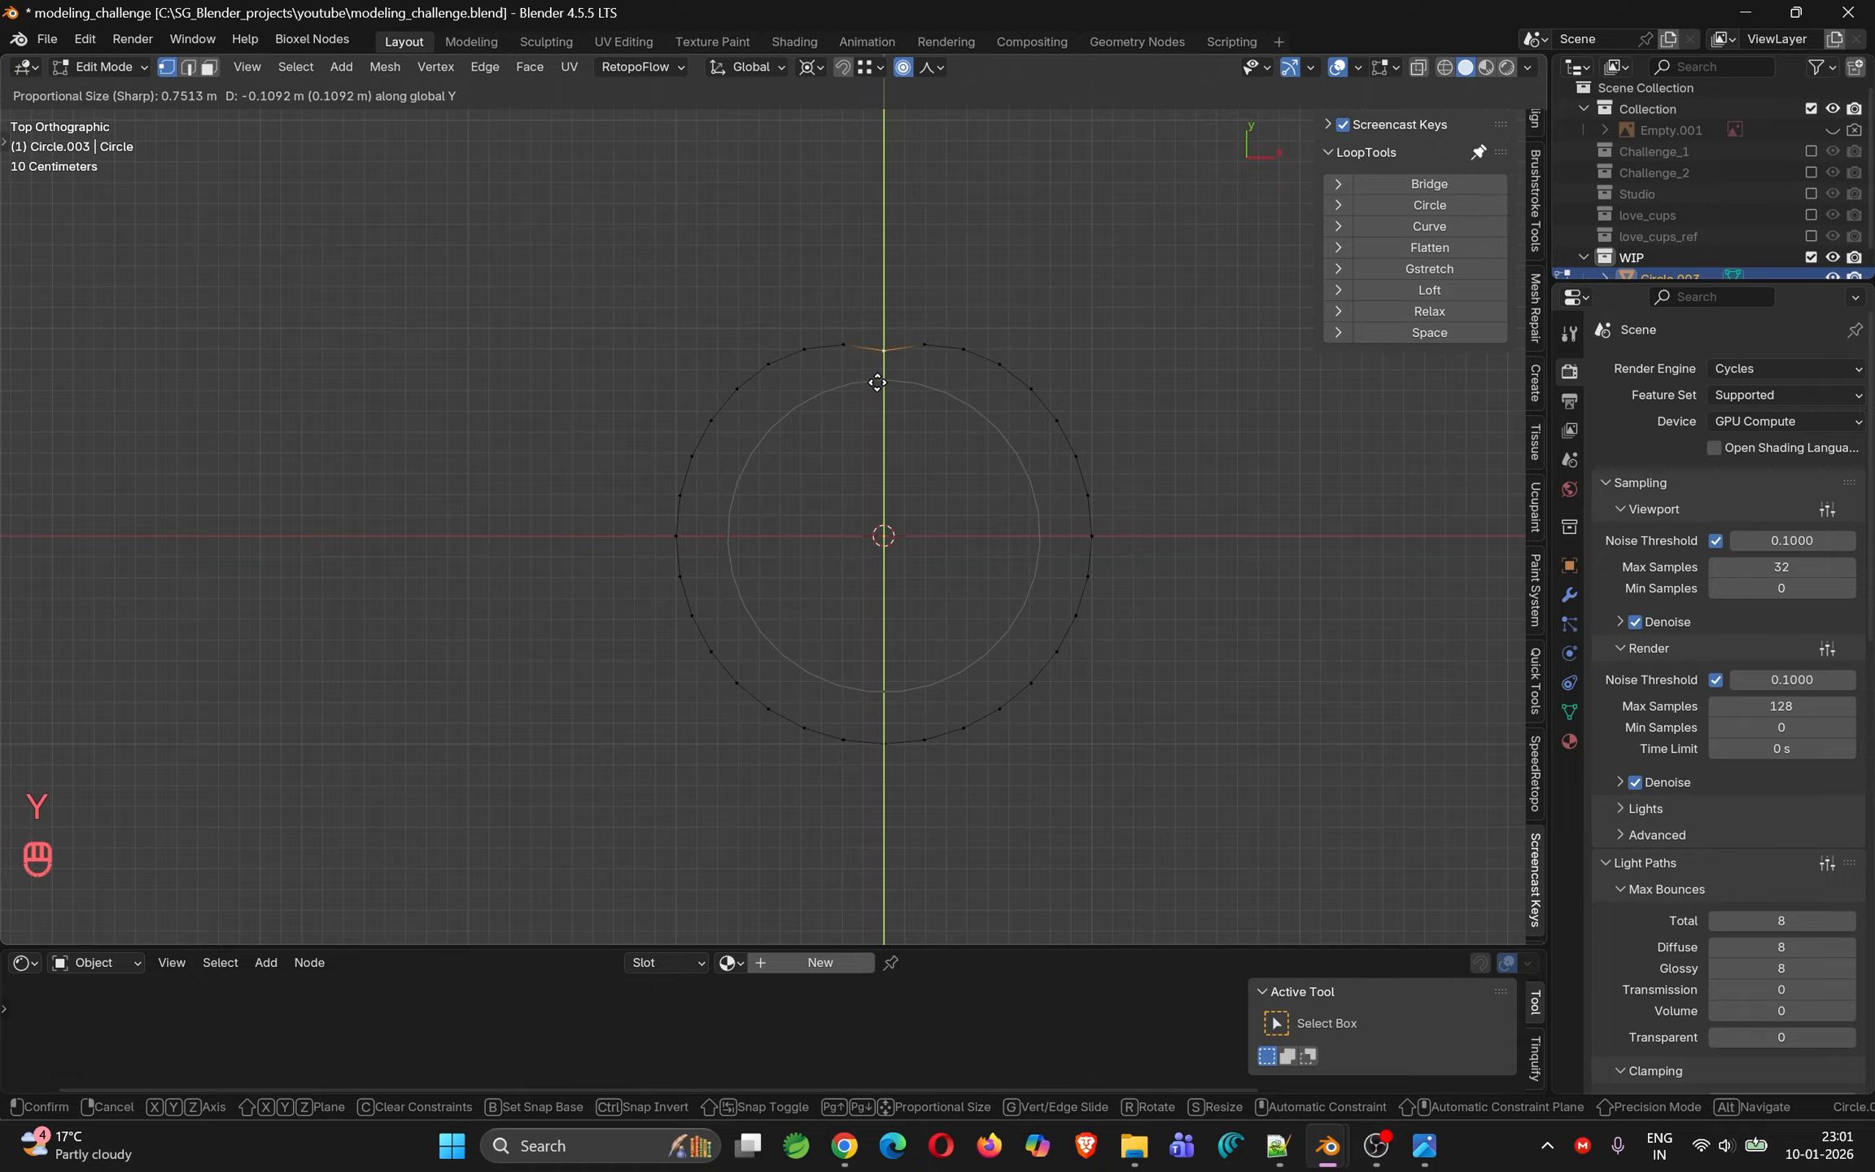
scroll(881, 537, down, 3)
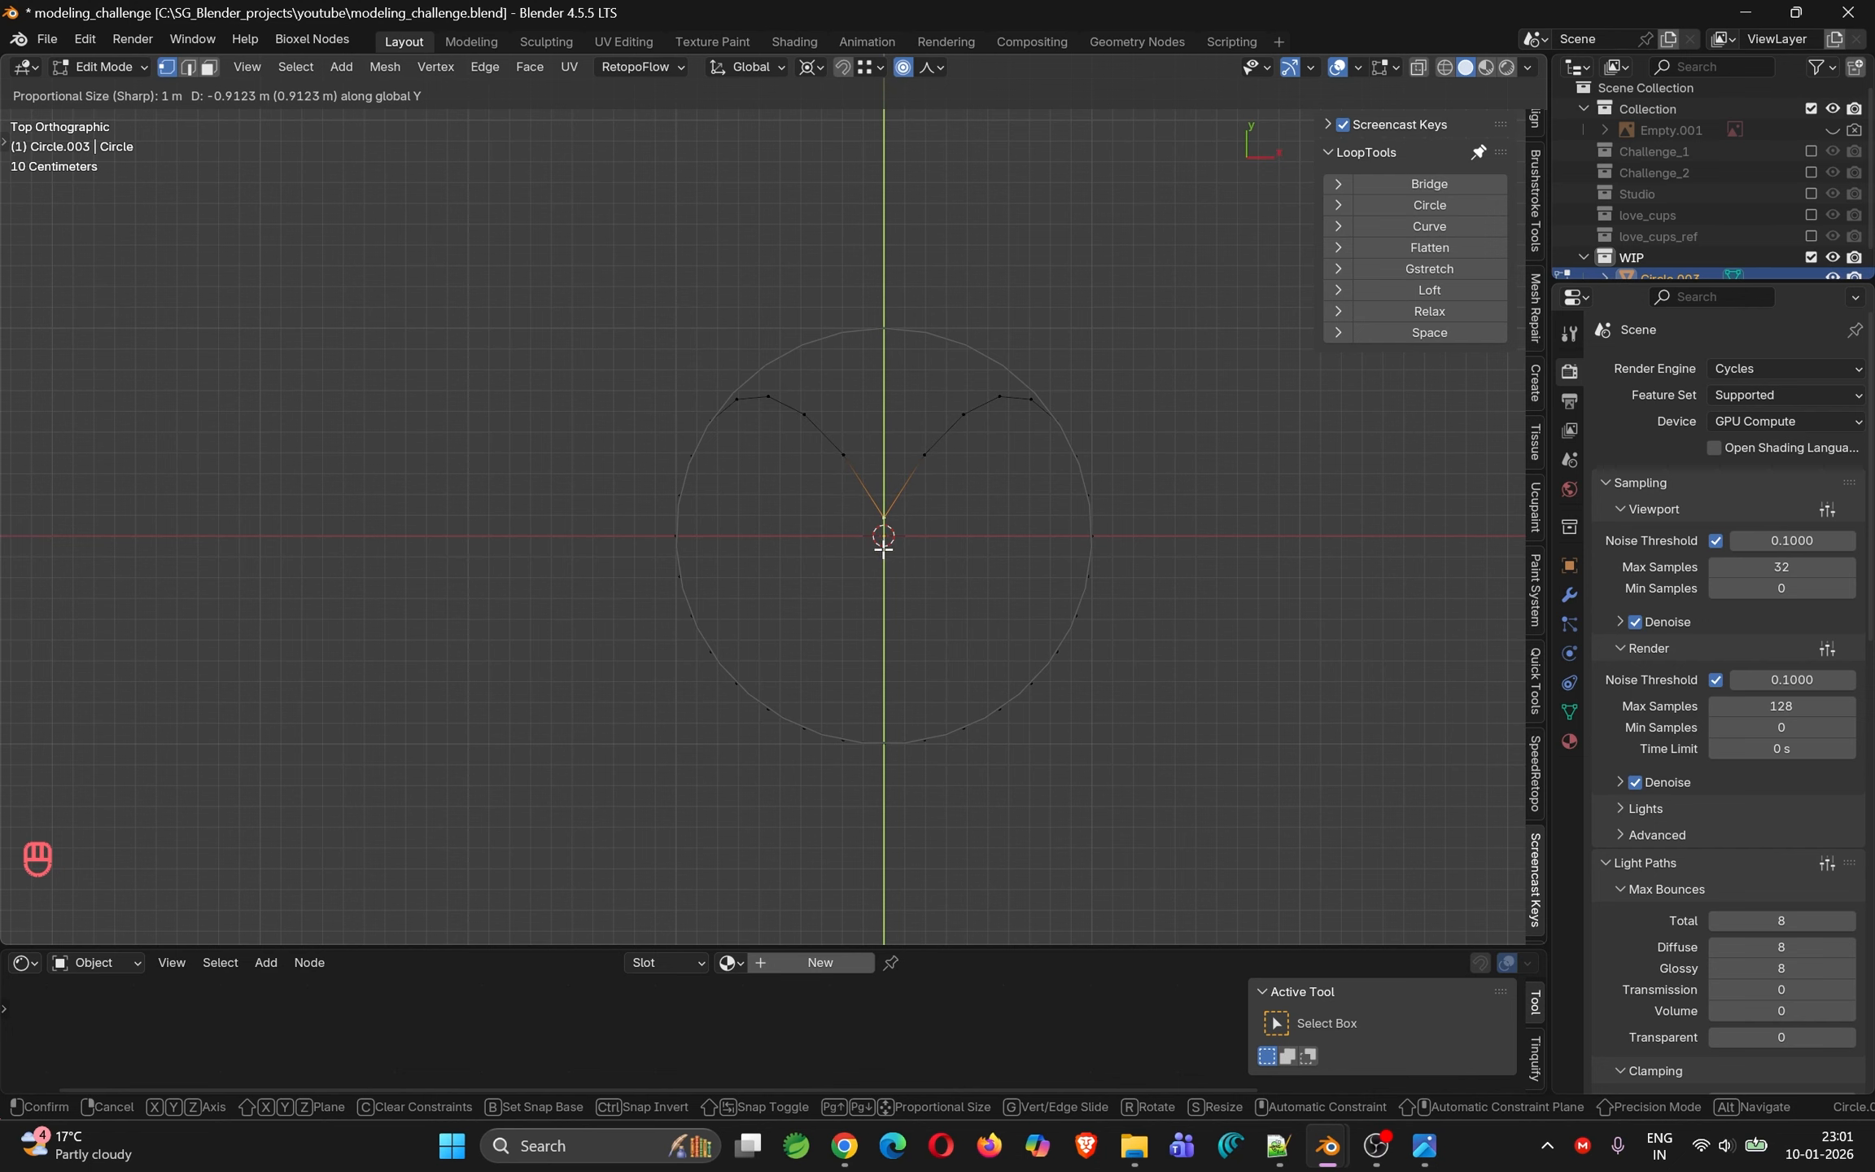
click(883, 554)
Move the circle's lowest vertex about -0.24 m along Y with Sharp proportional editing to form the heart's pointed tip
click(883, 740)
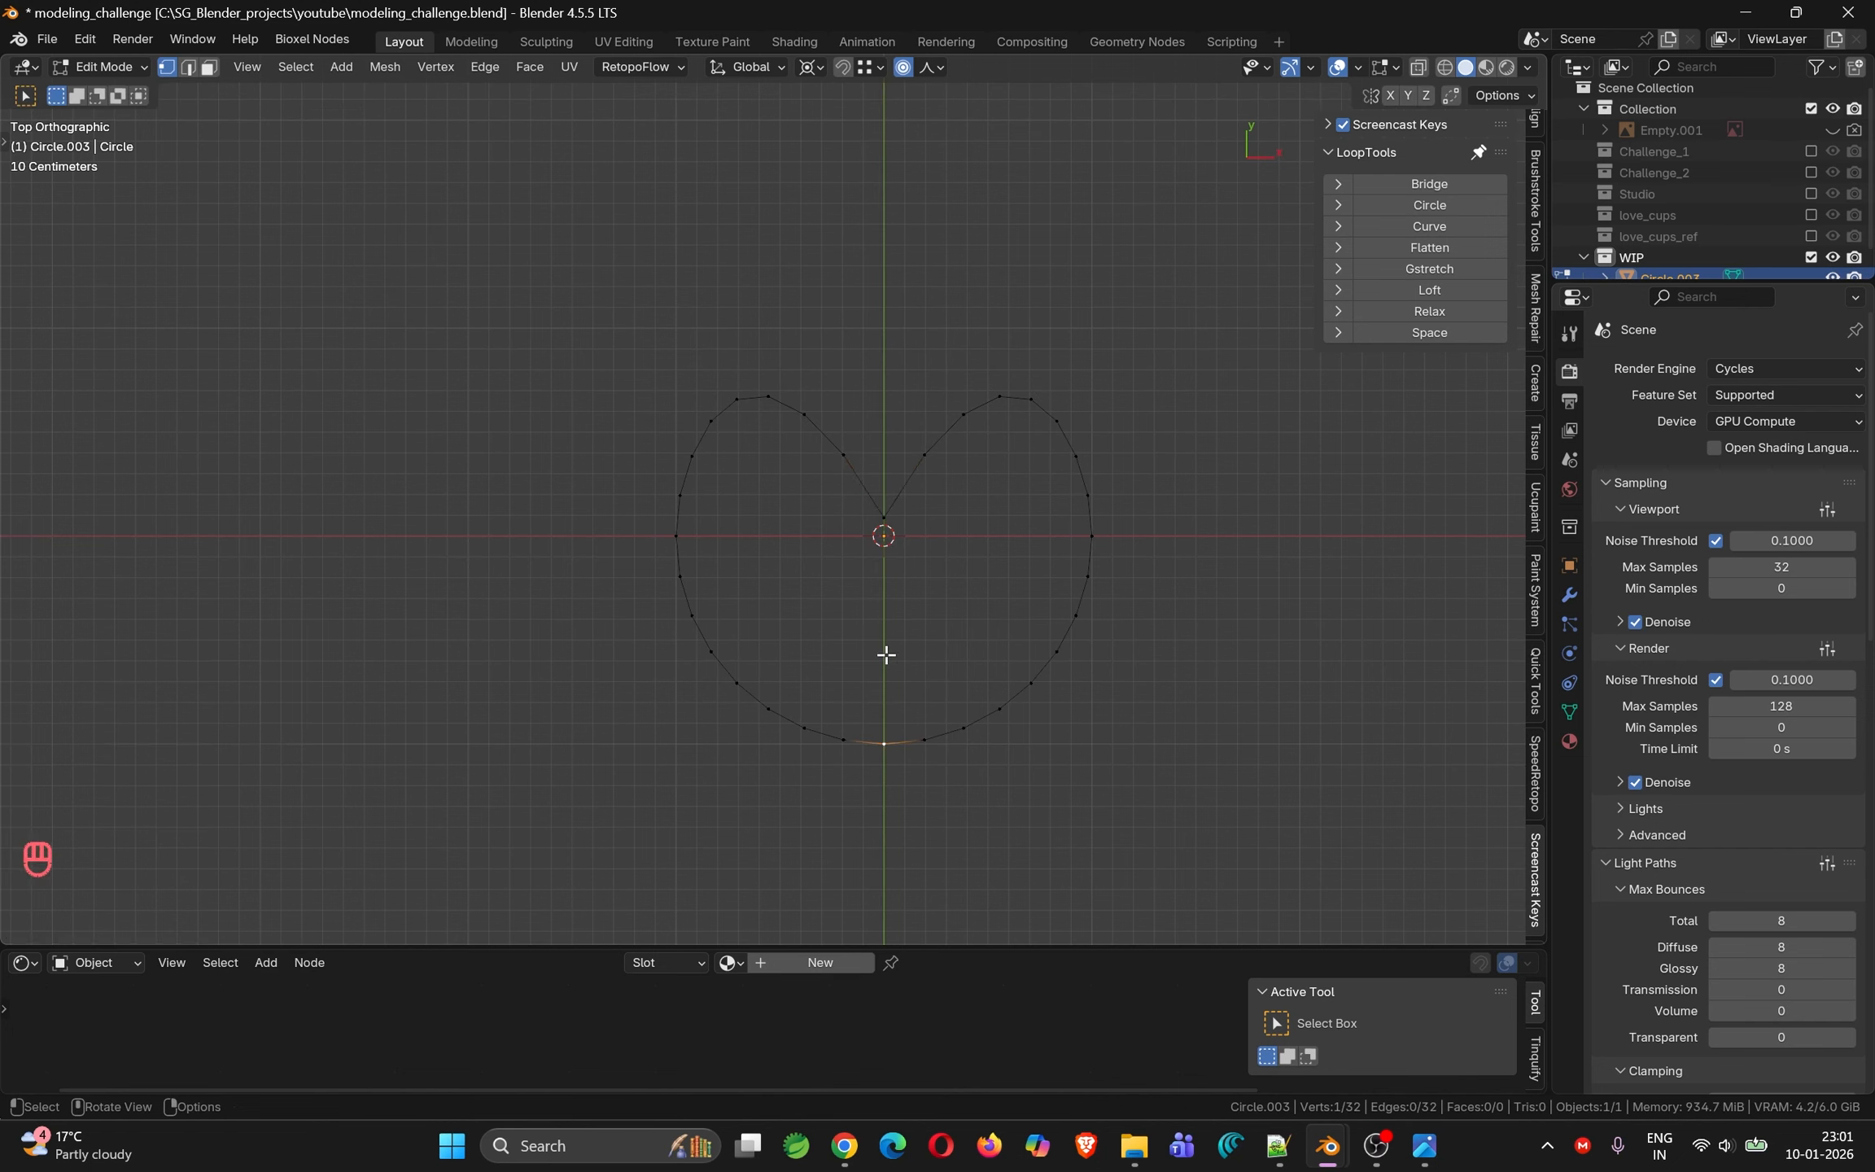
key(g)
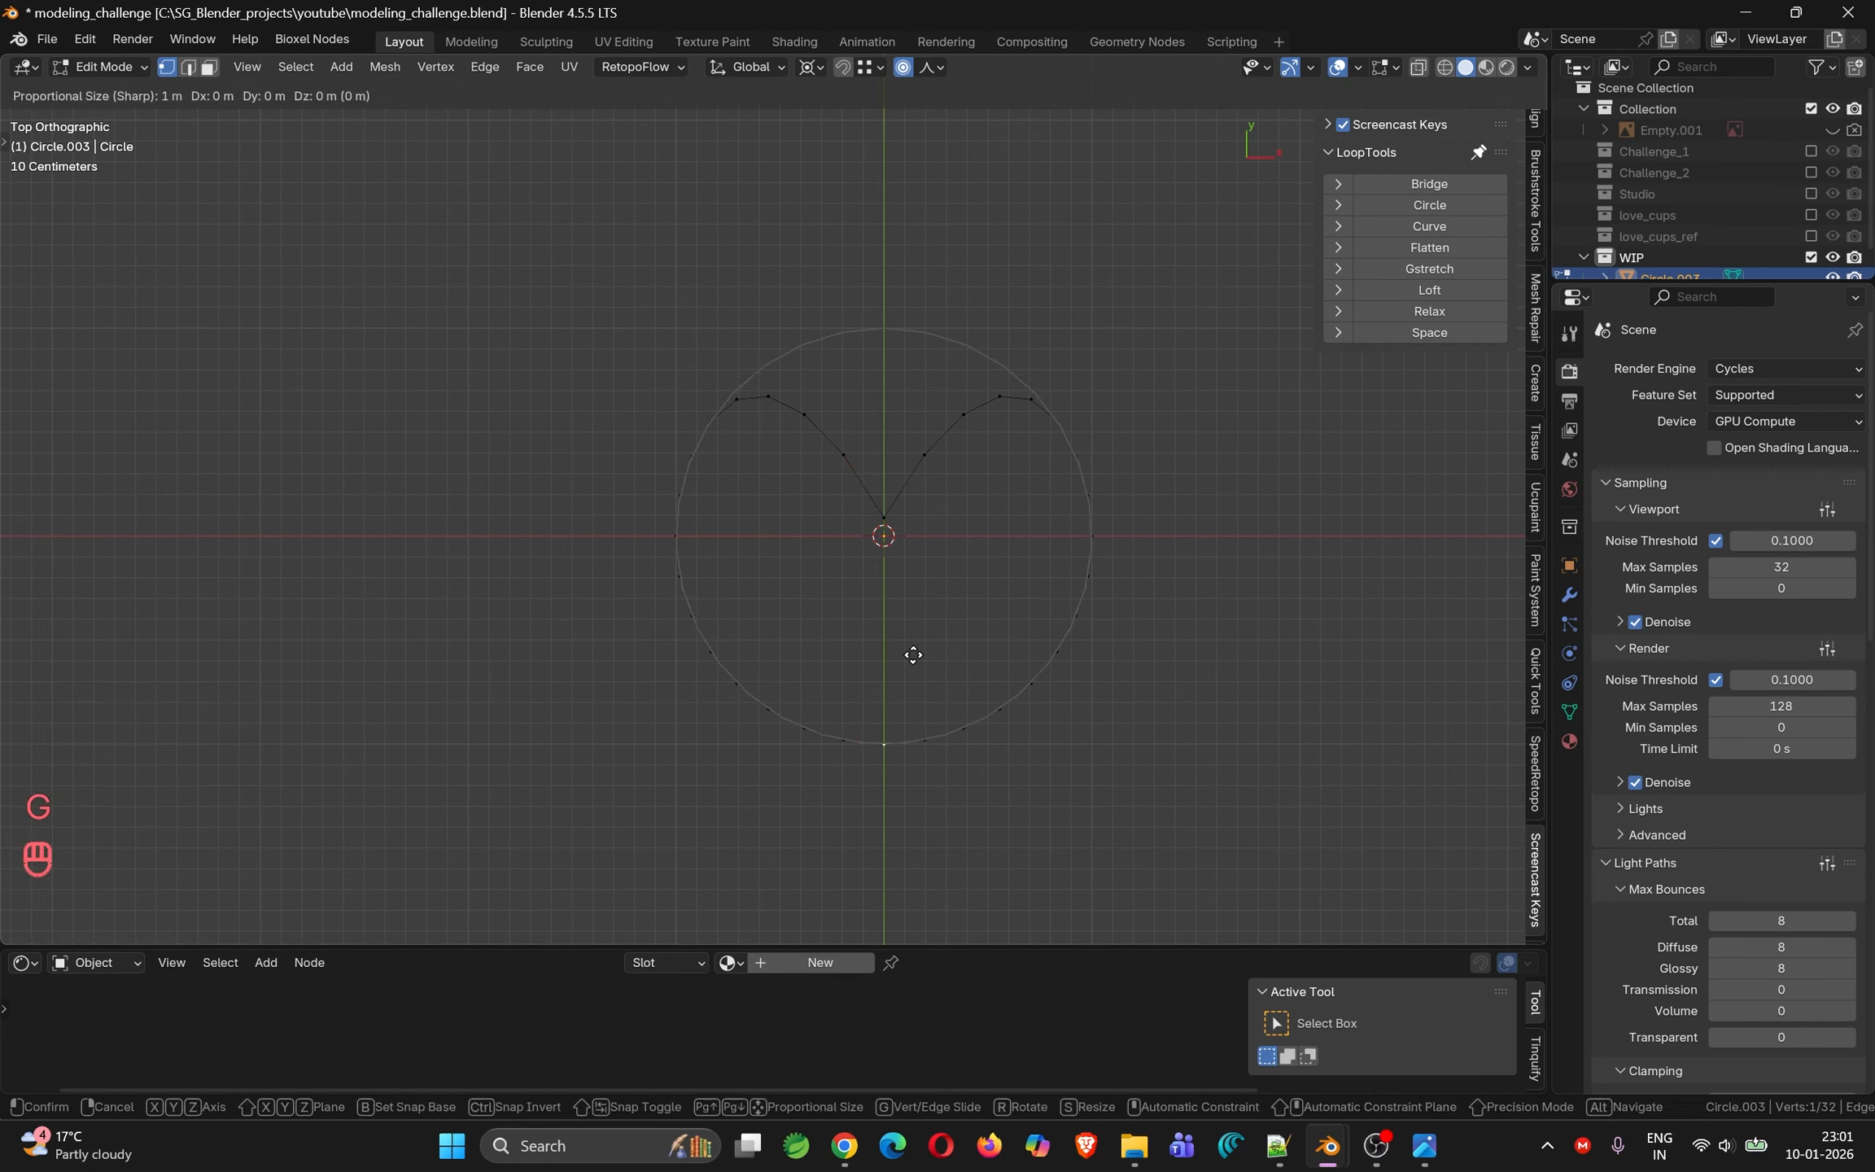
click(913, 705)
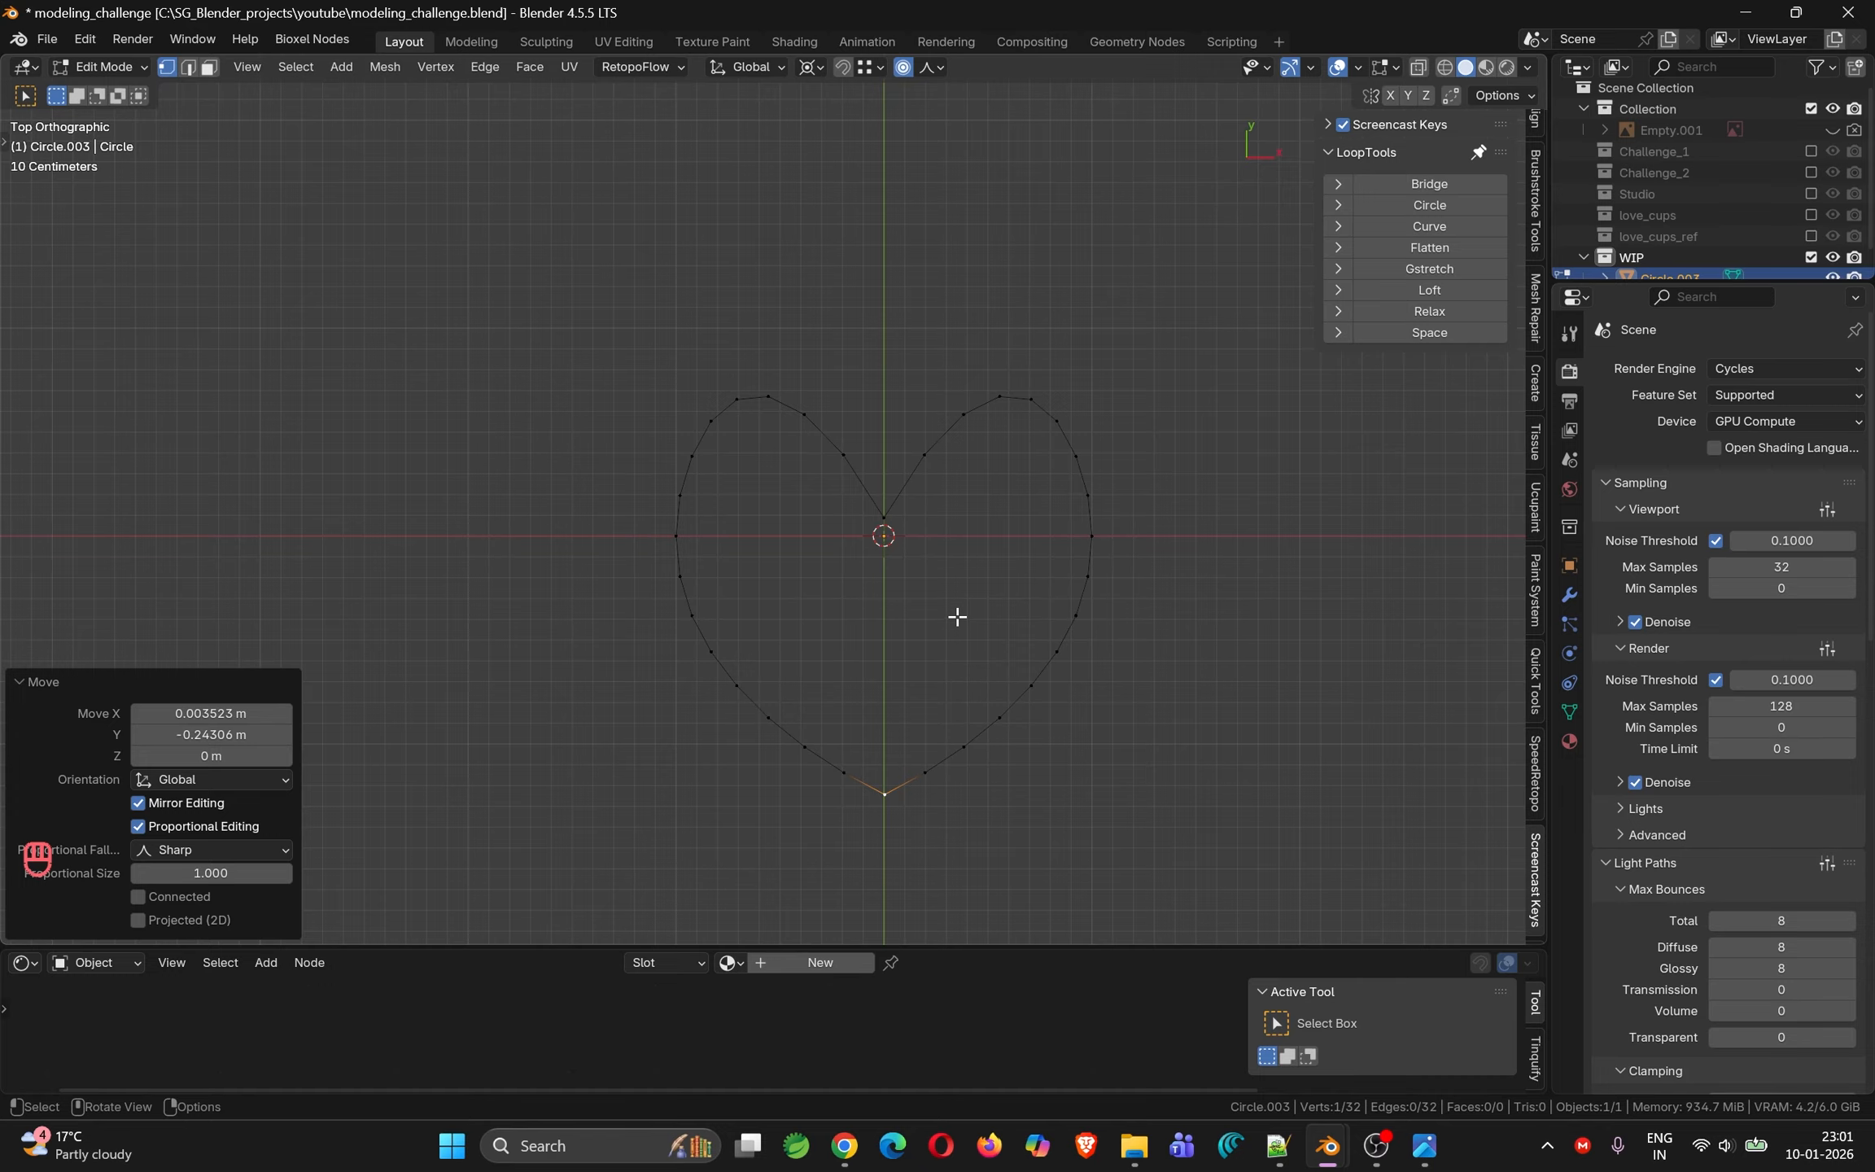
Fill the whole heart outline with a face and inset it by about 0.106 m
scroll(957, 617, up, 2)
shift+middle_drag(955, 616, 941, 508)
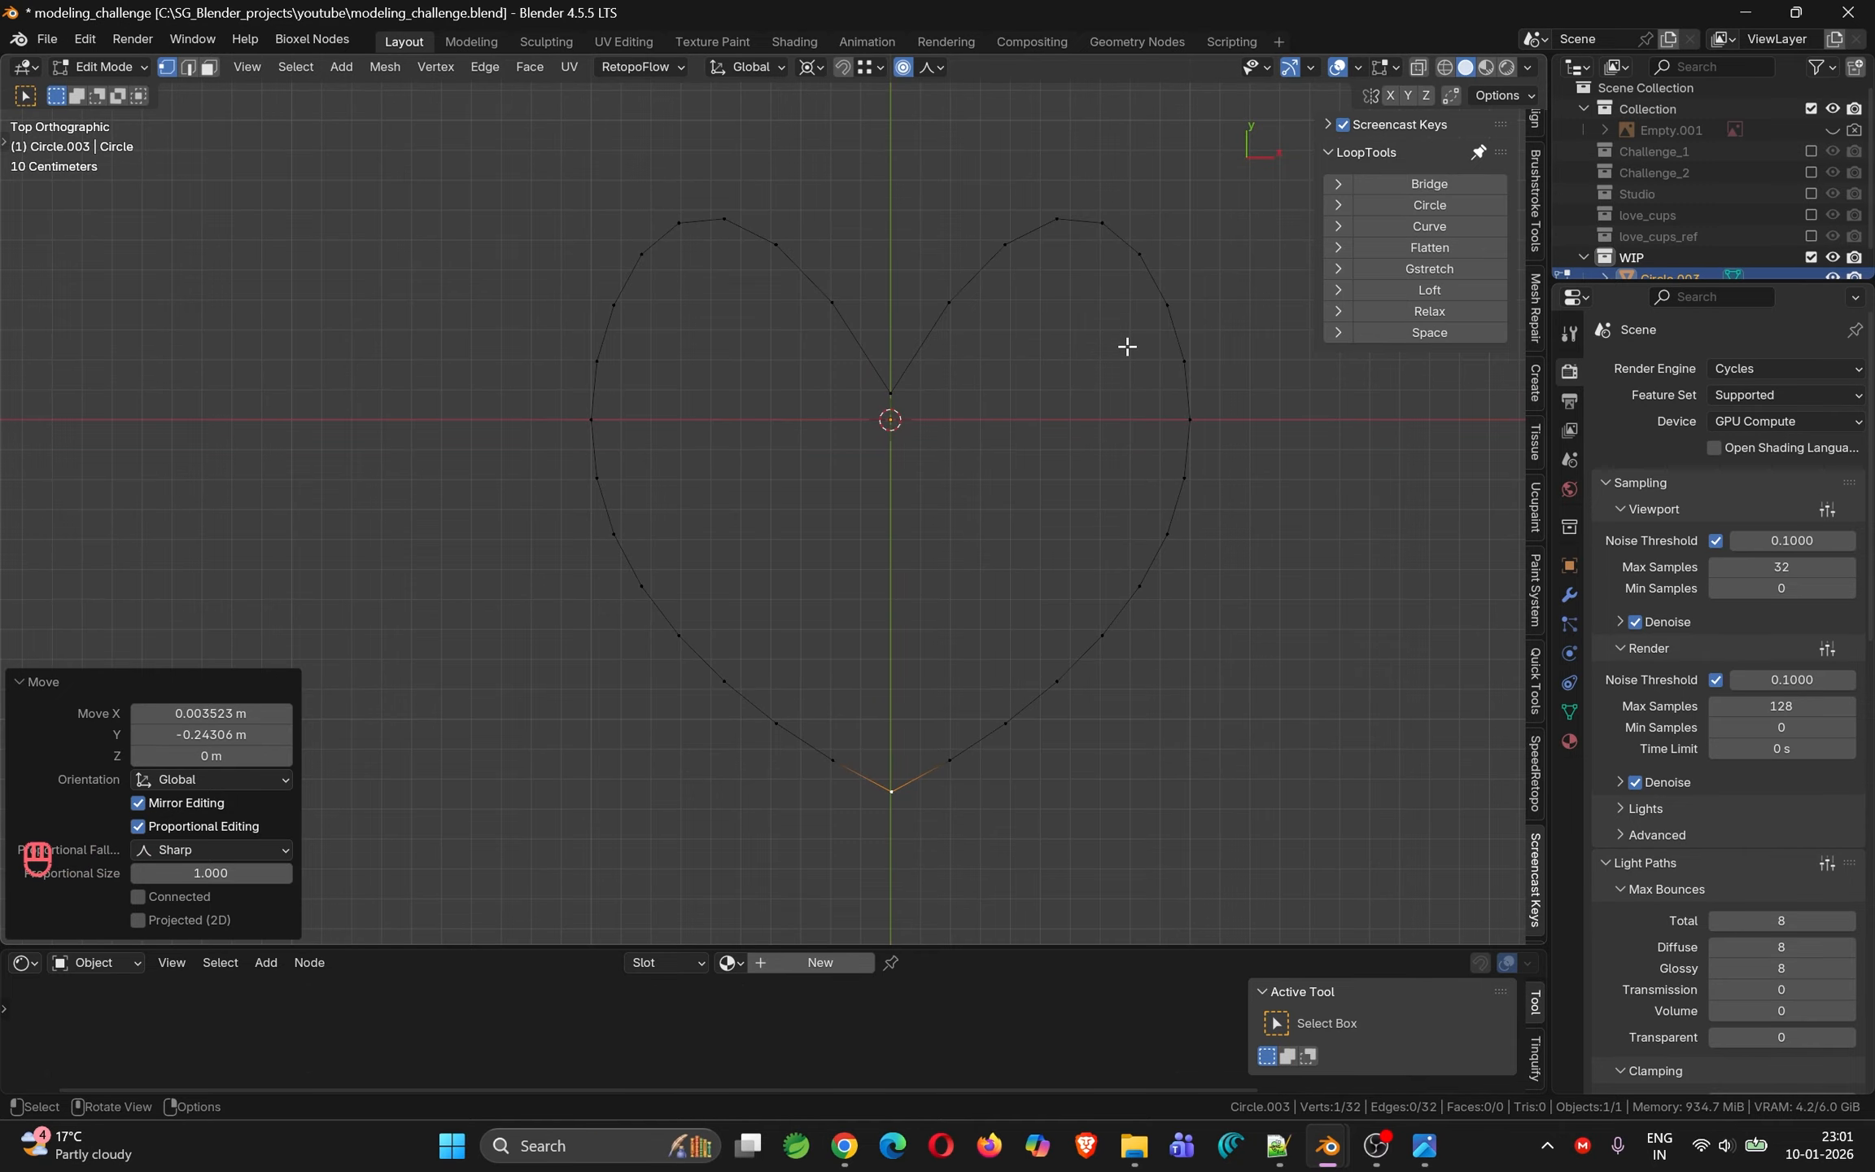
key(a)
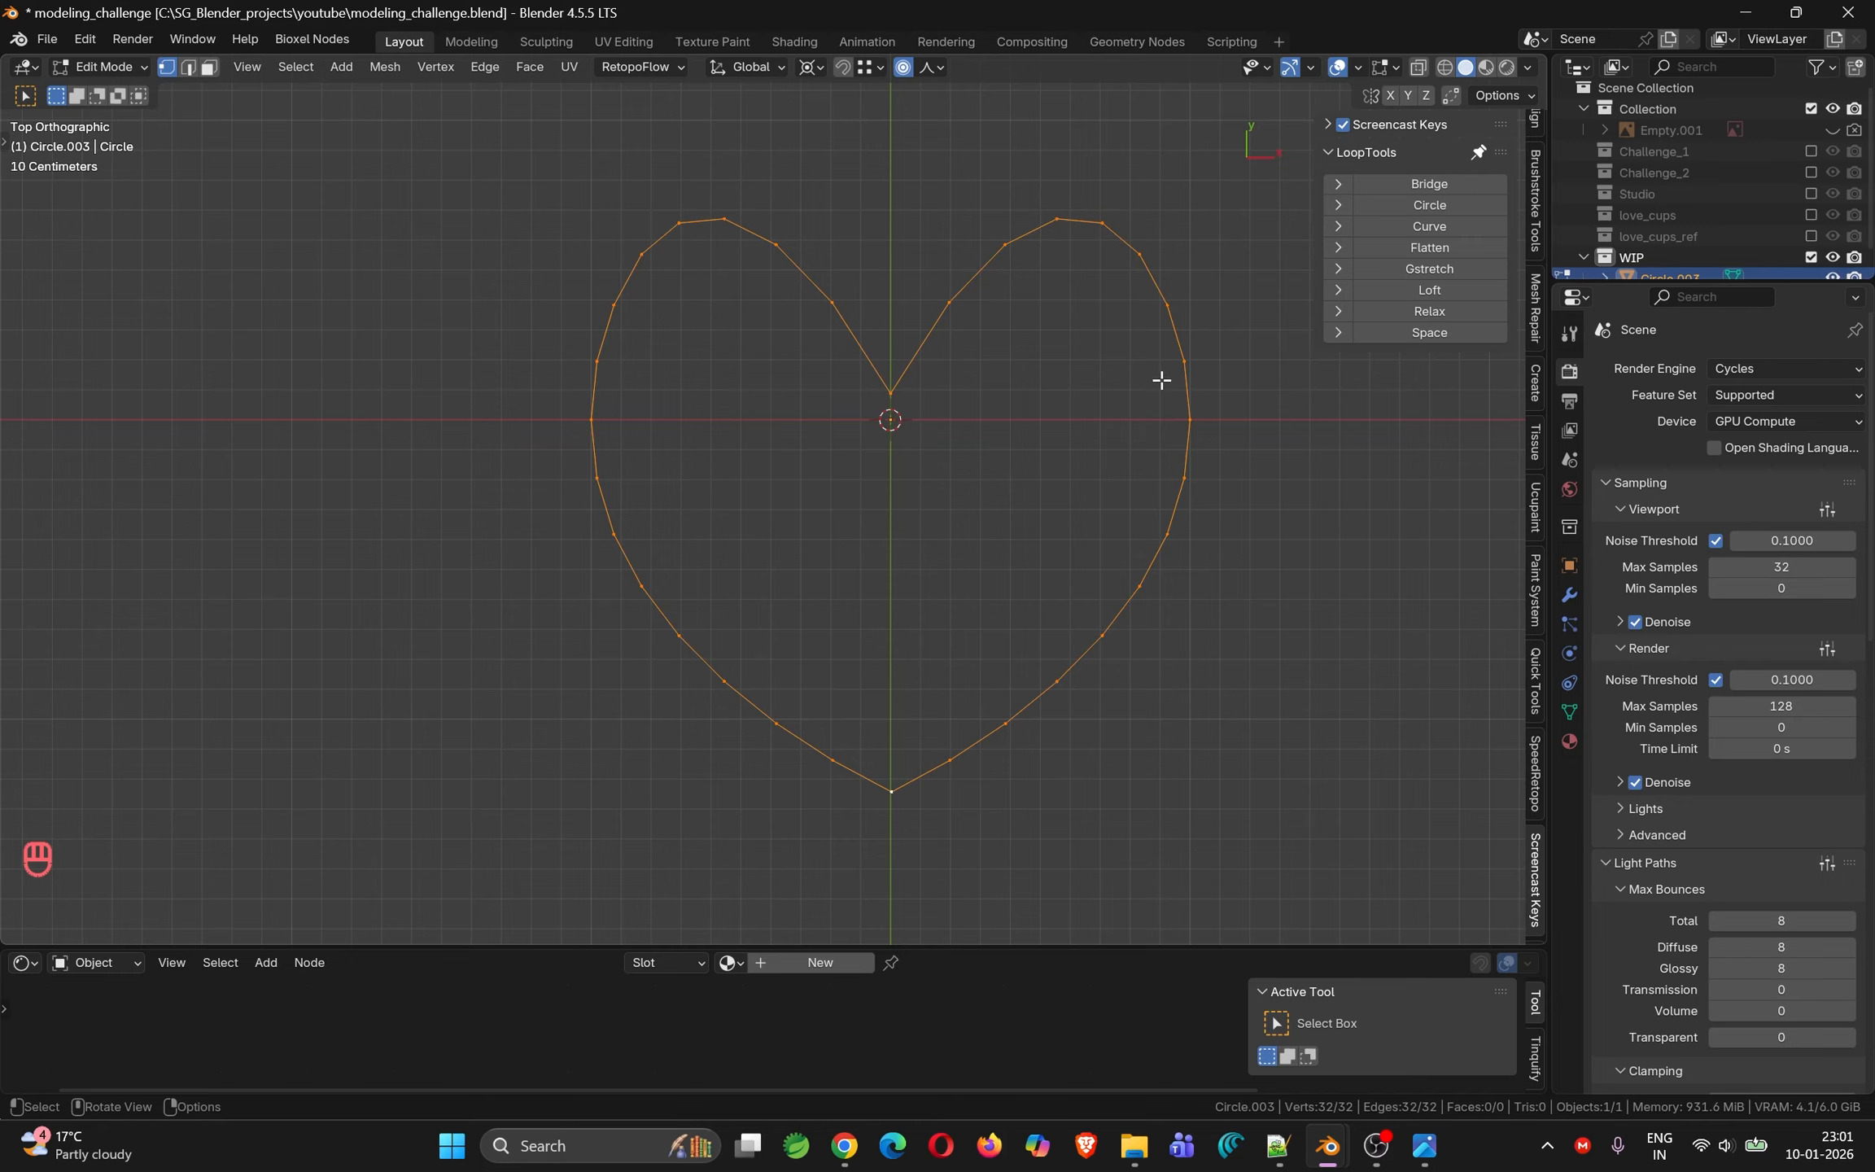
key(f)
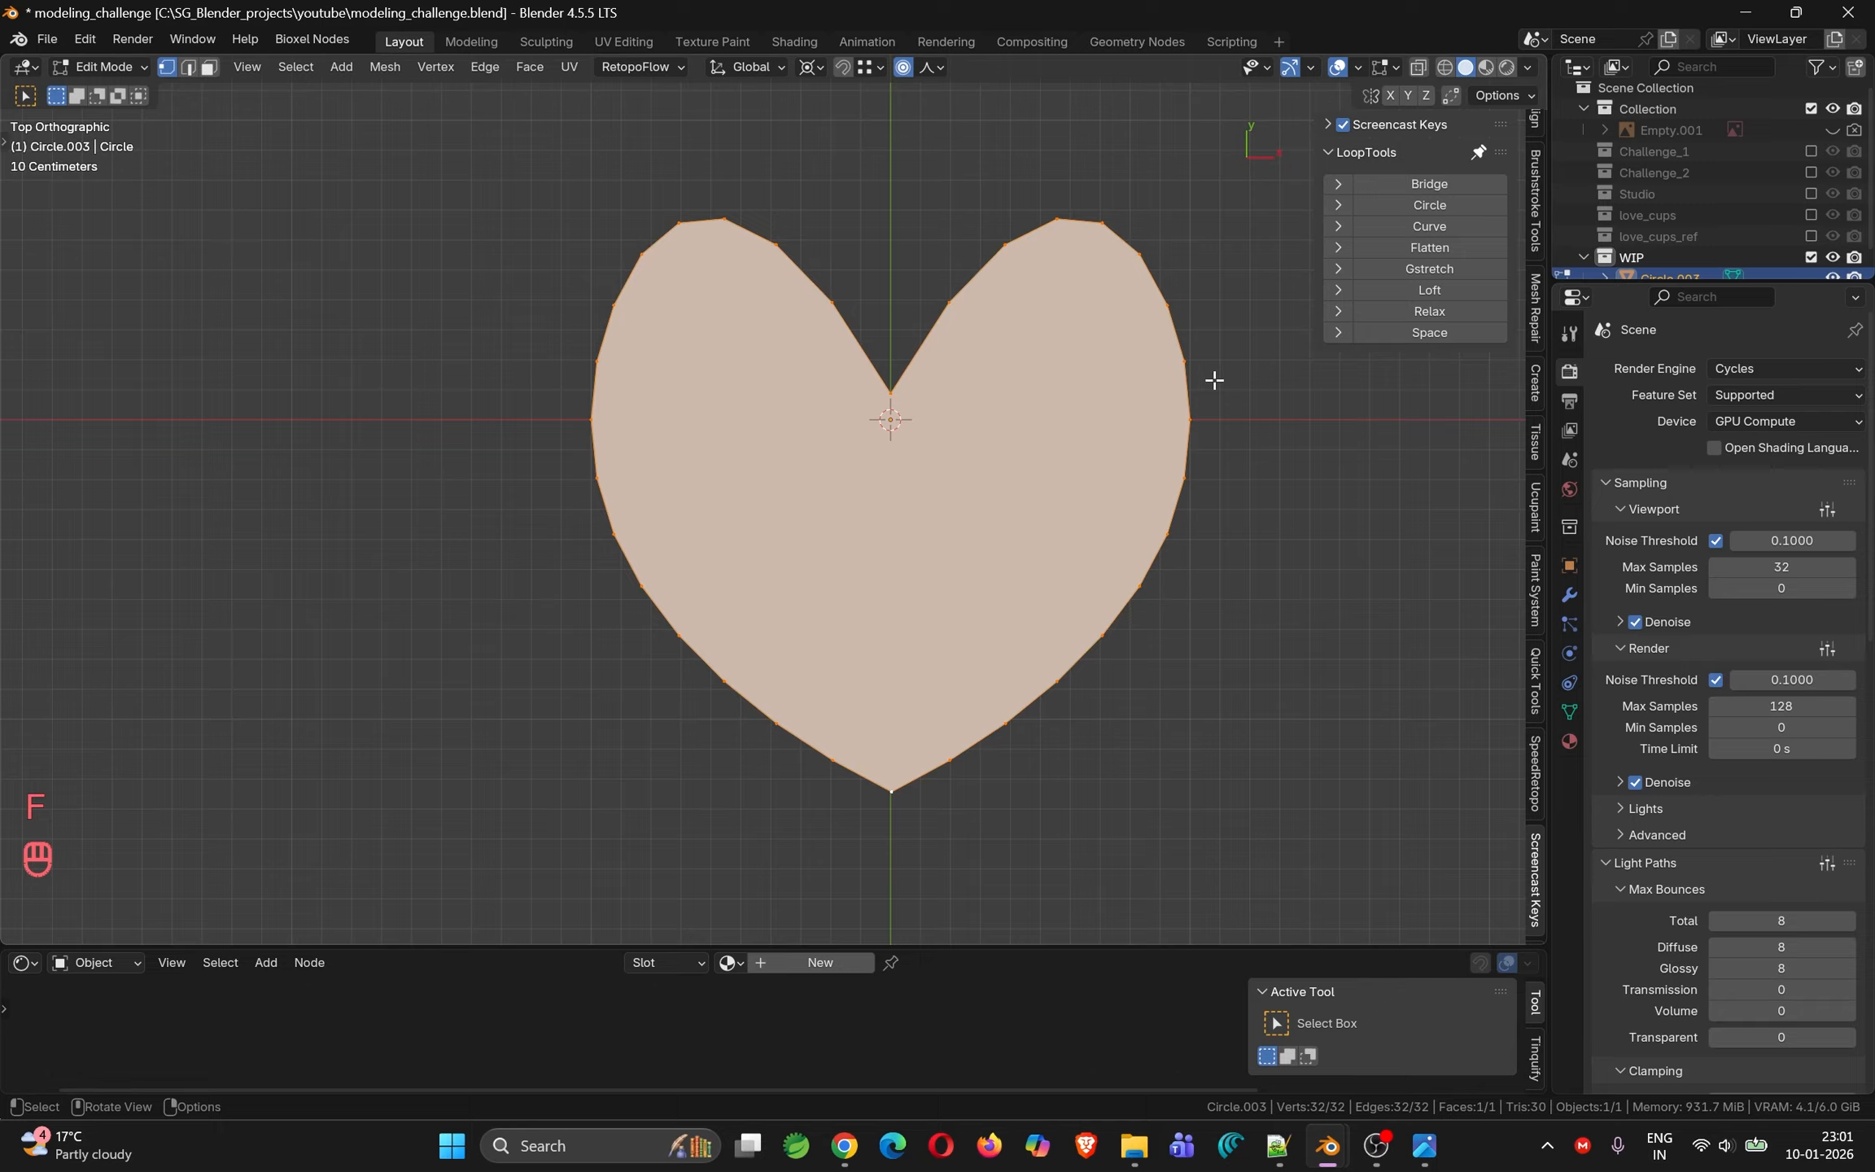
key(i)
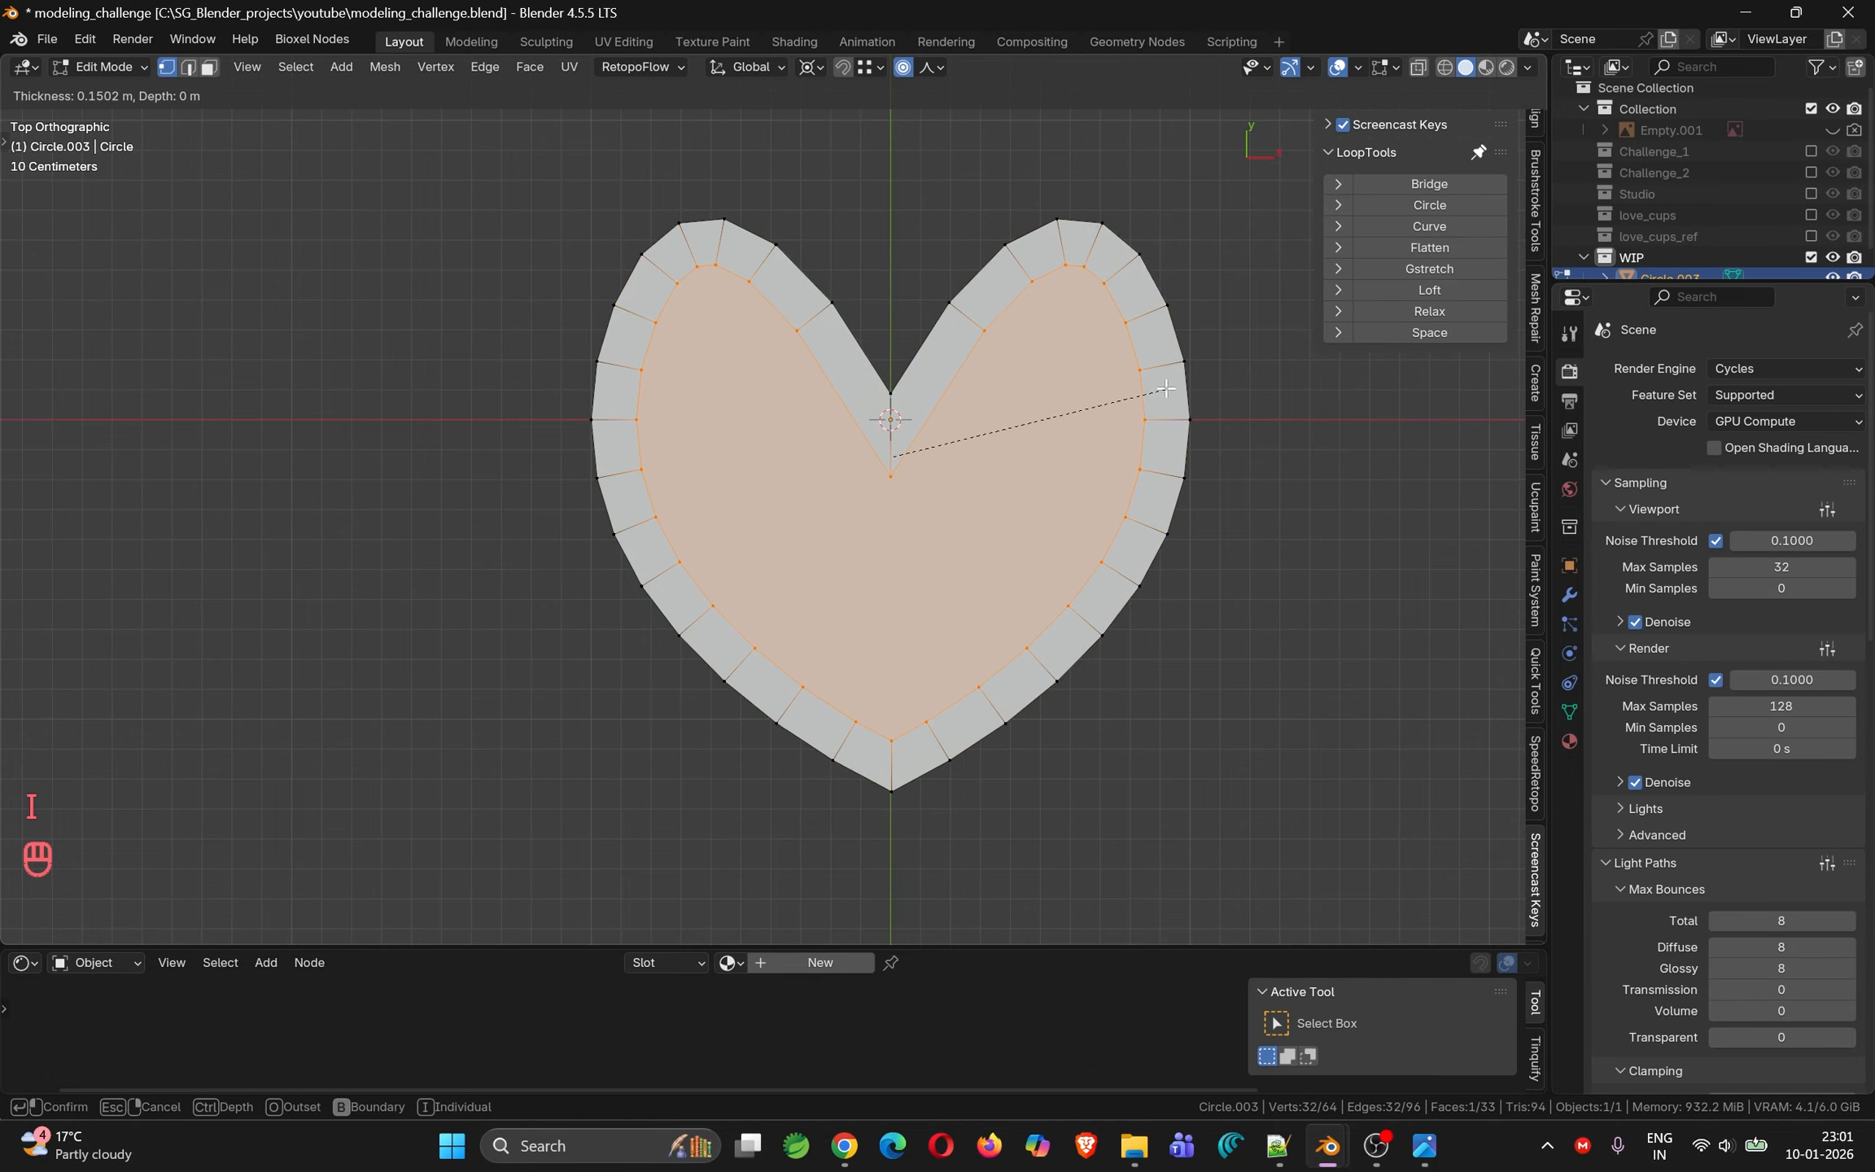
click(1177, 384)
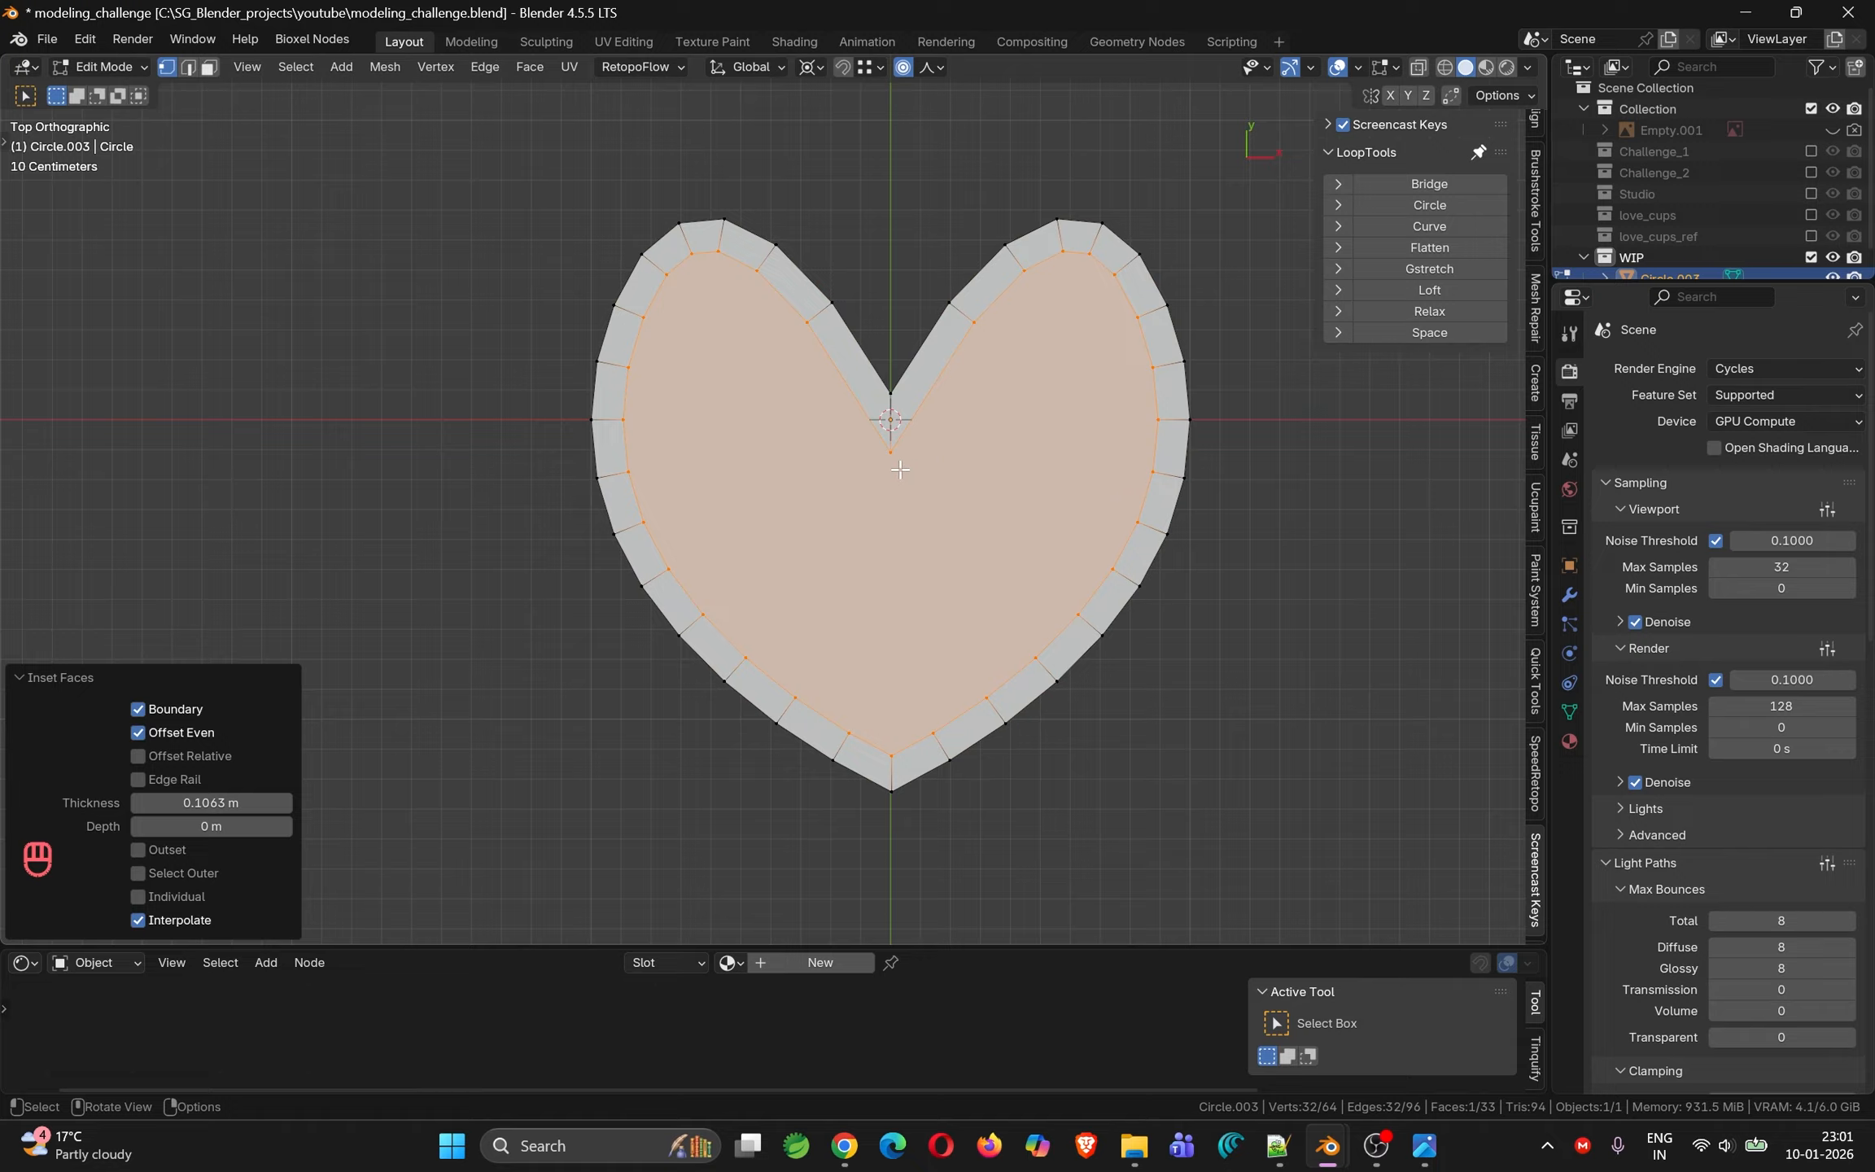
Without proportional editing, scale the inner heart face to about 0.93 and move it about -0.044 m along Y
key(s)
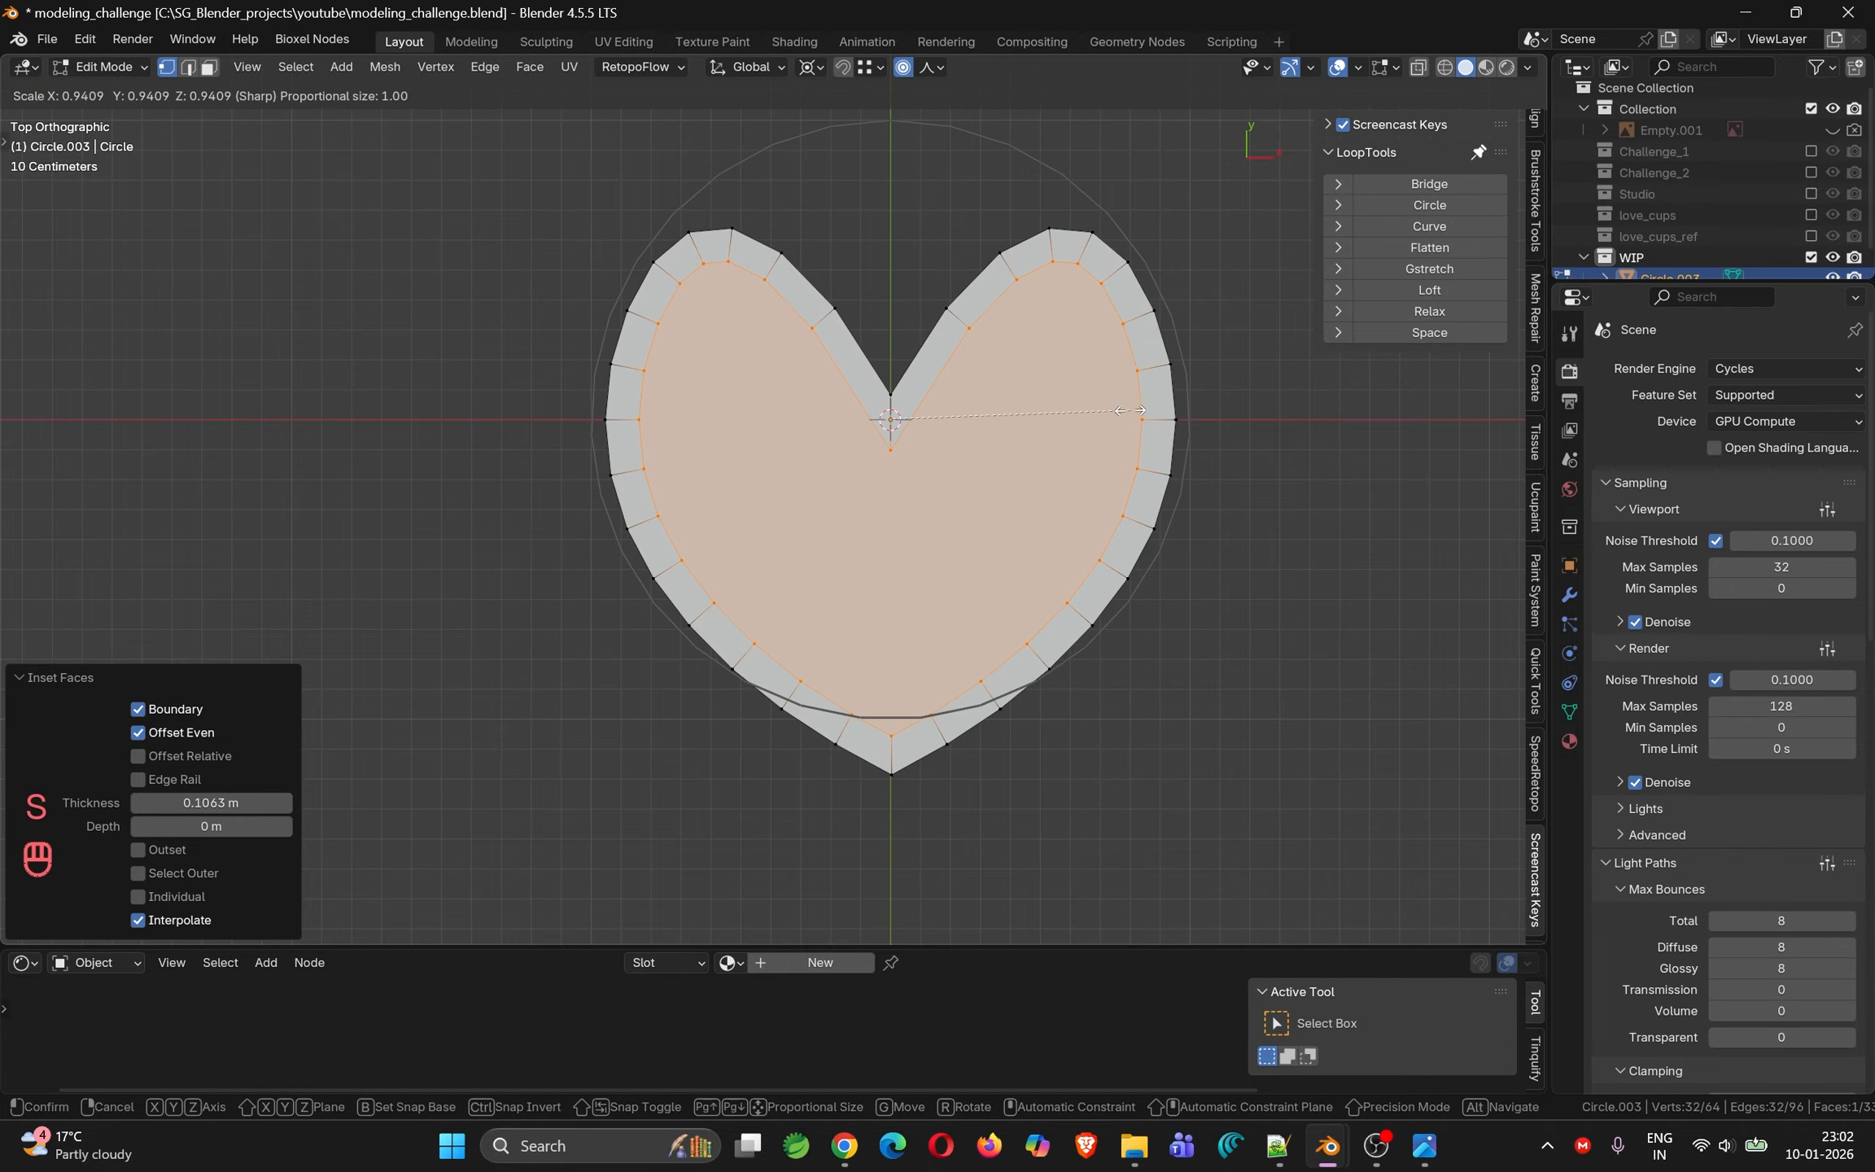
right_click(989, 232)
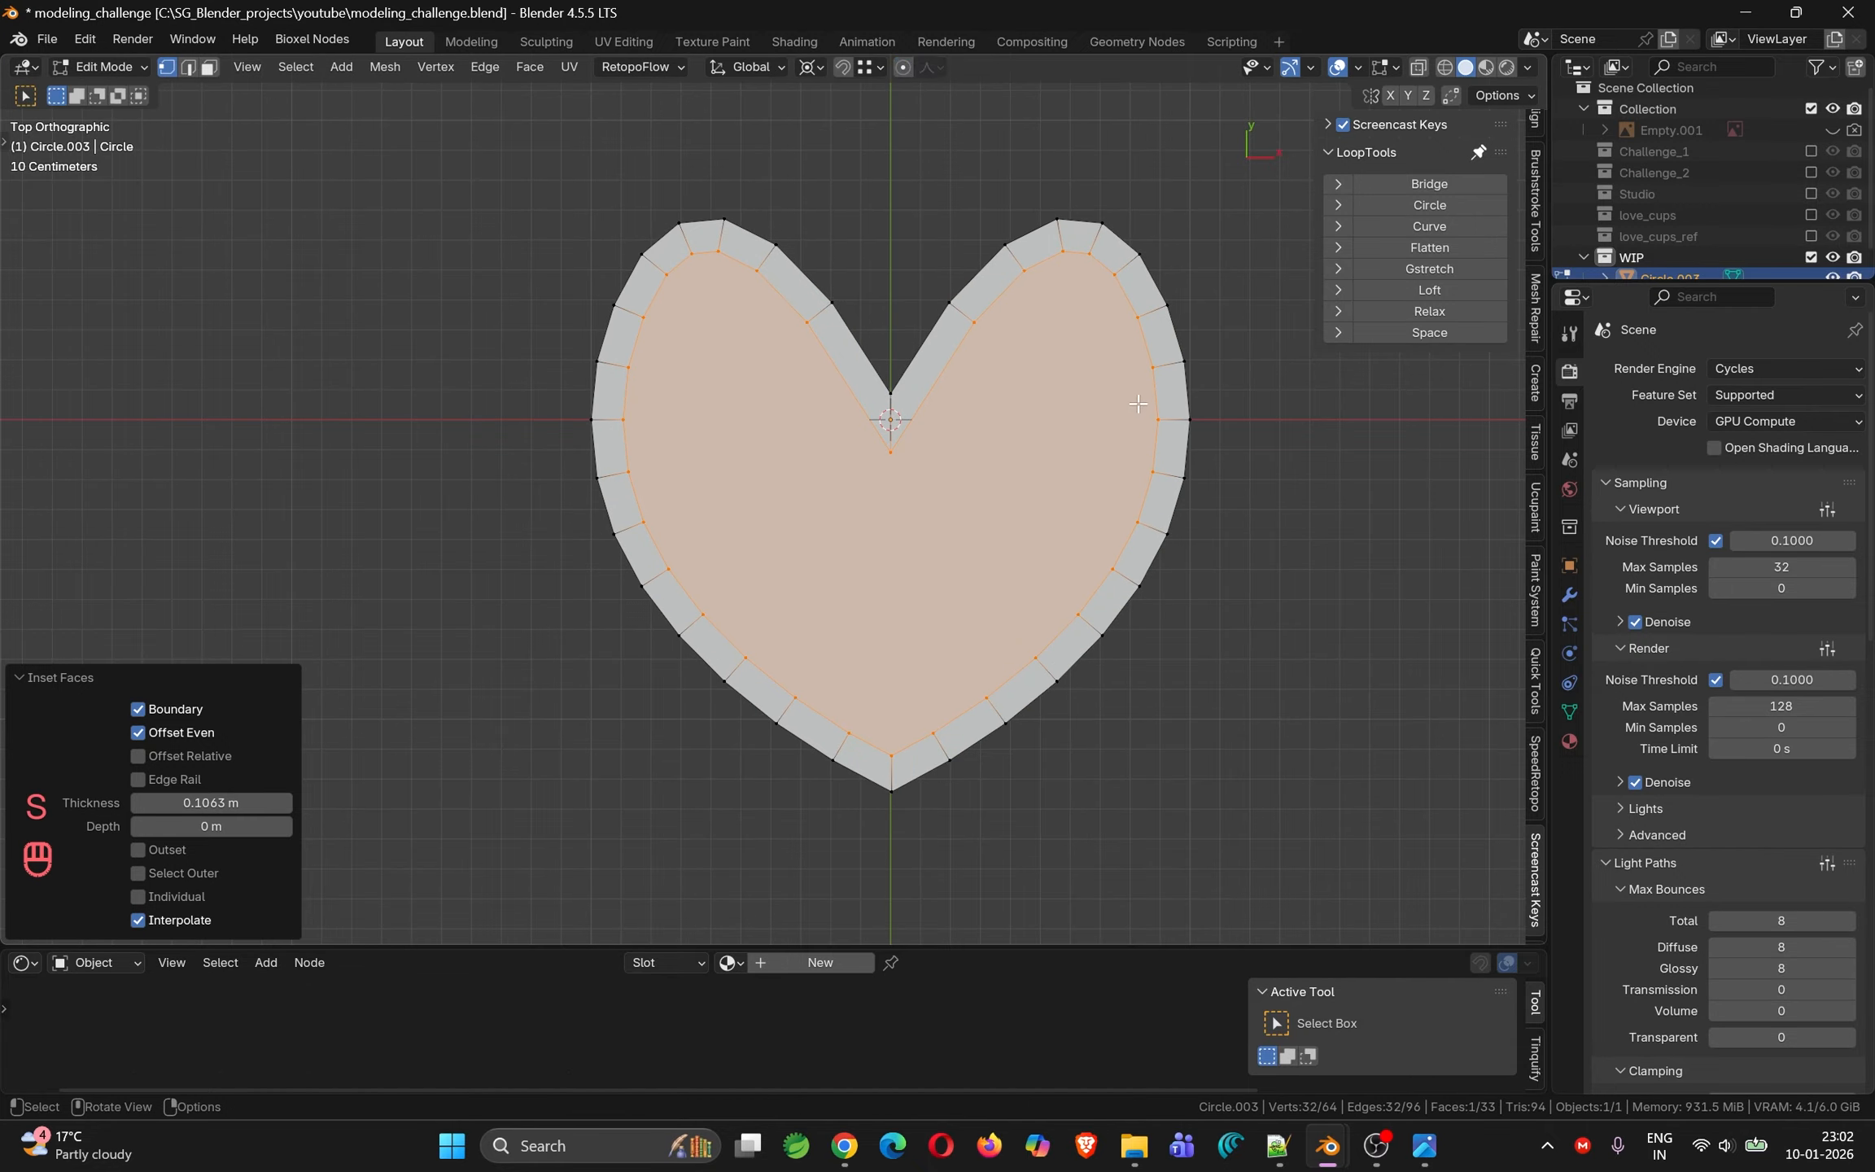
key(s)
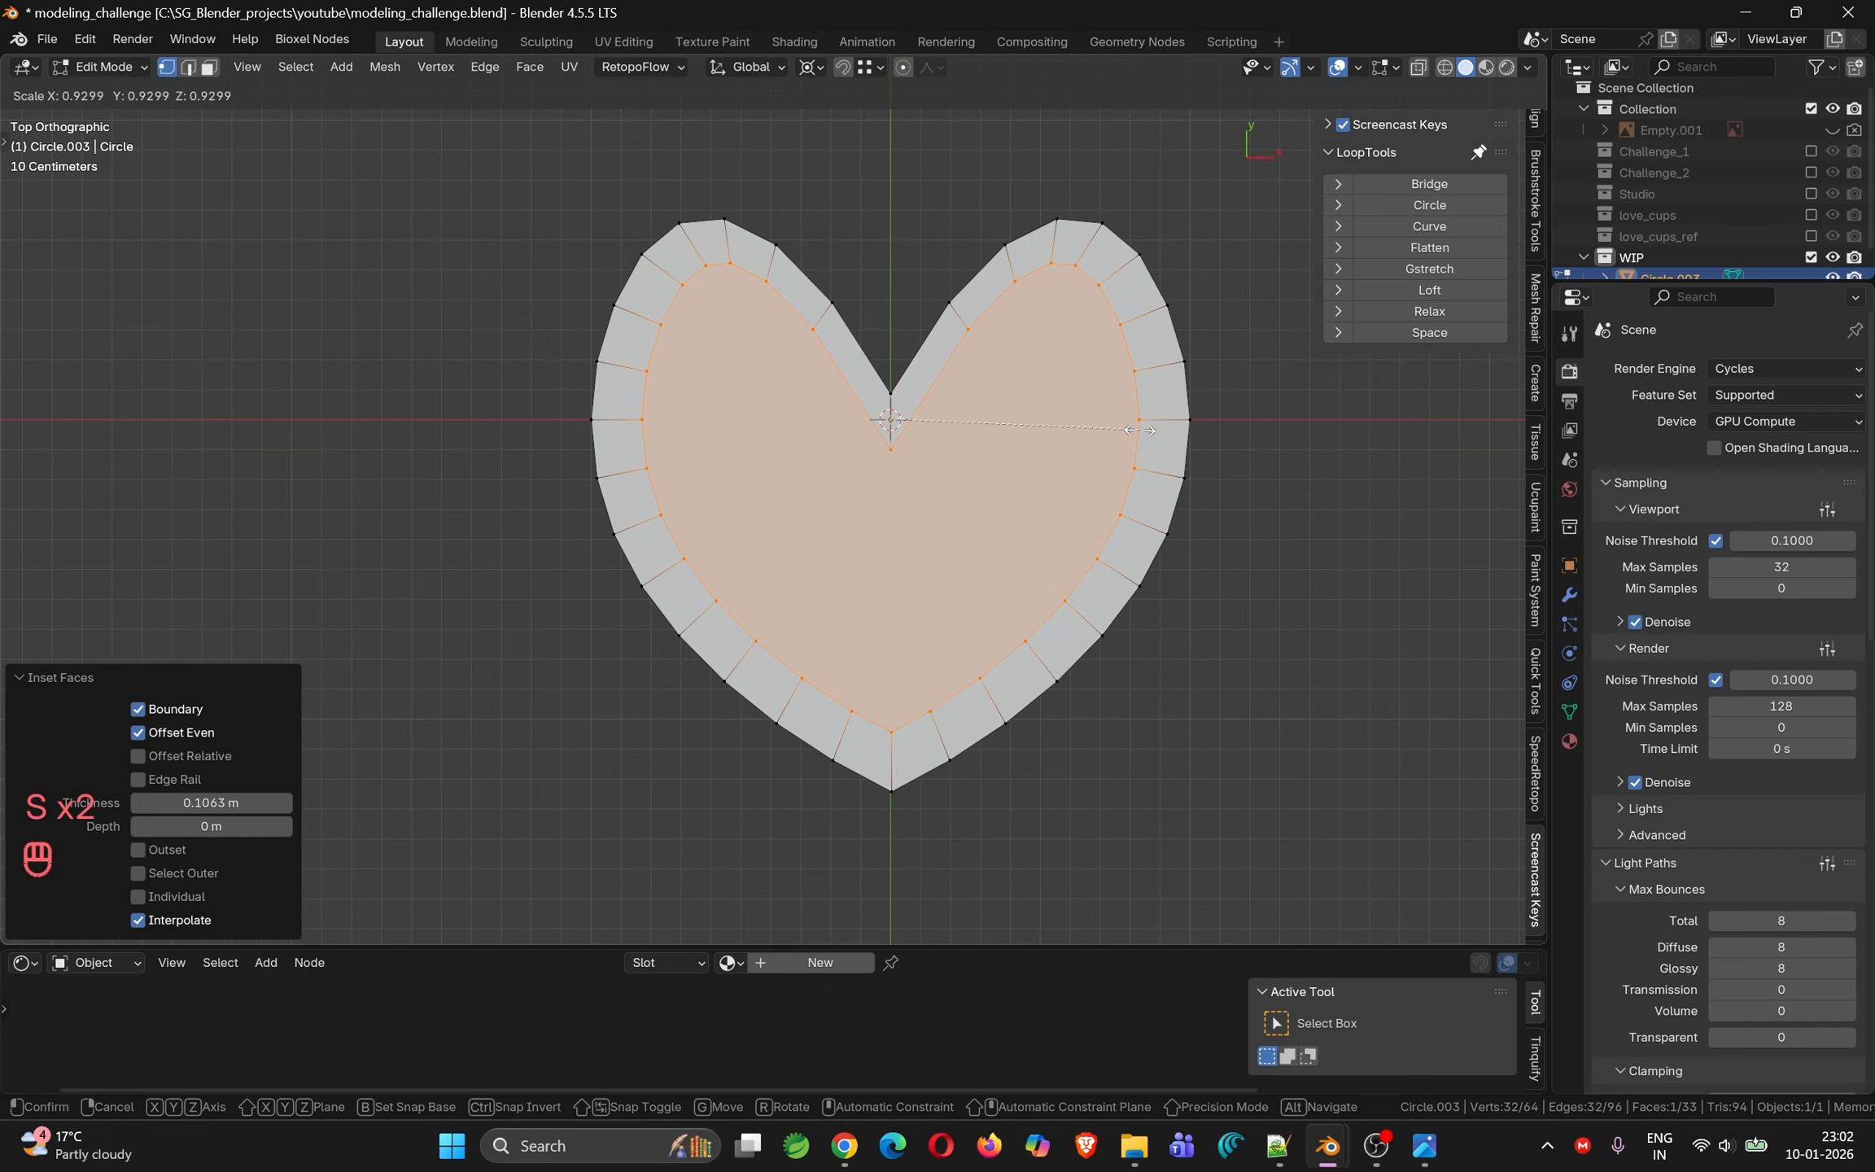
click(1138, 430)
key(g)
key(y)
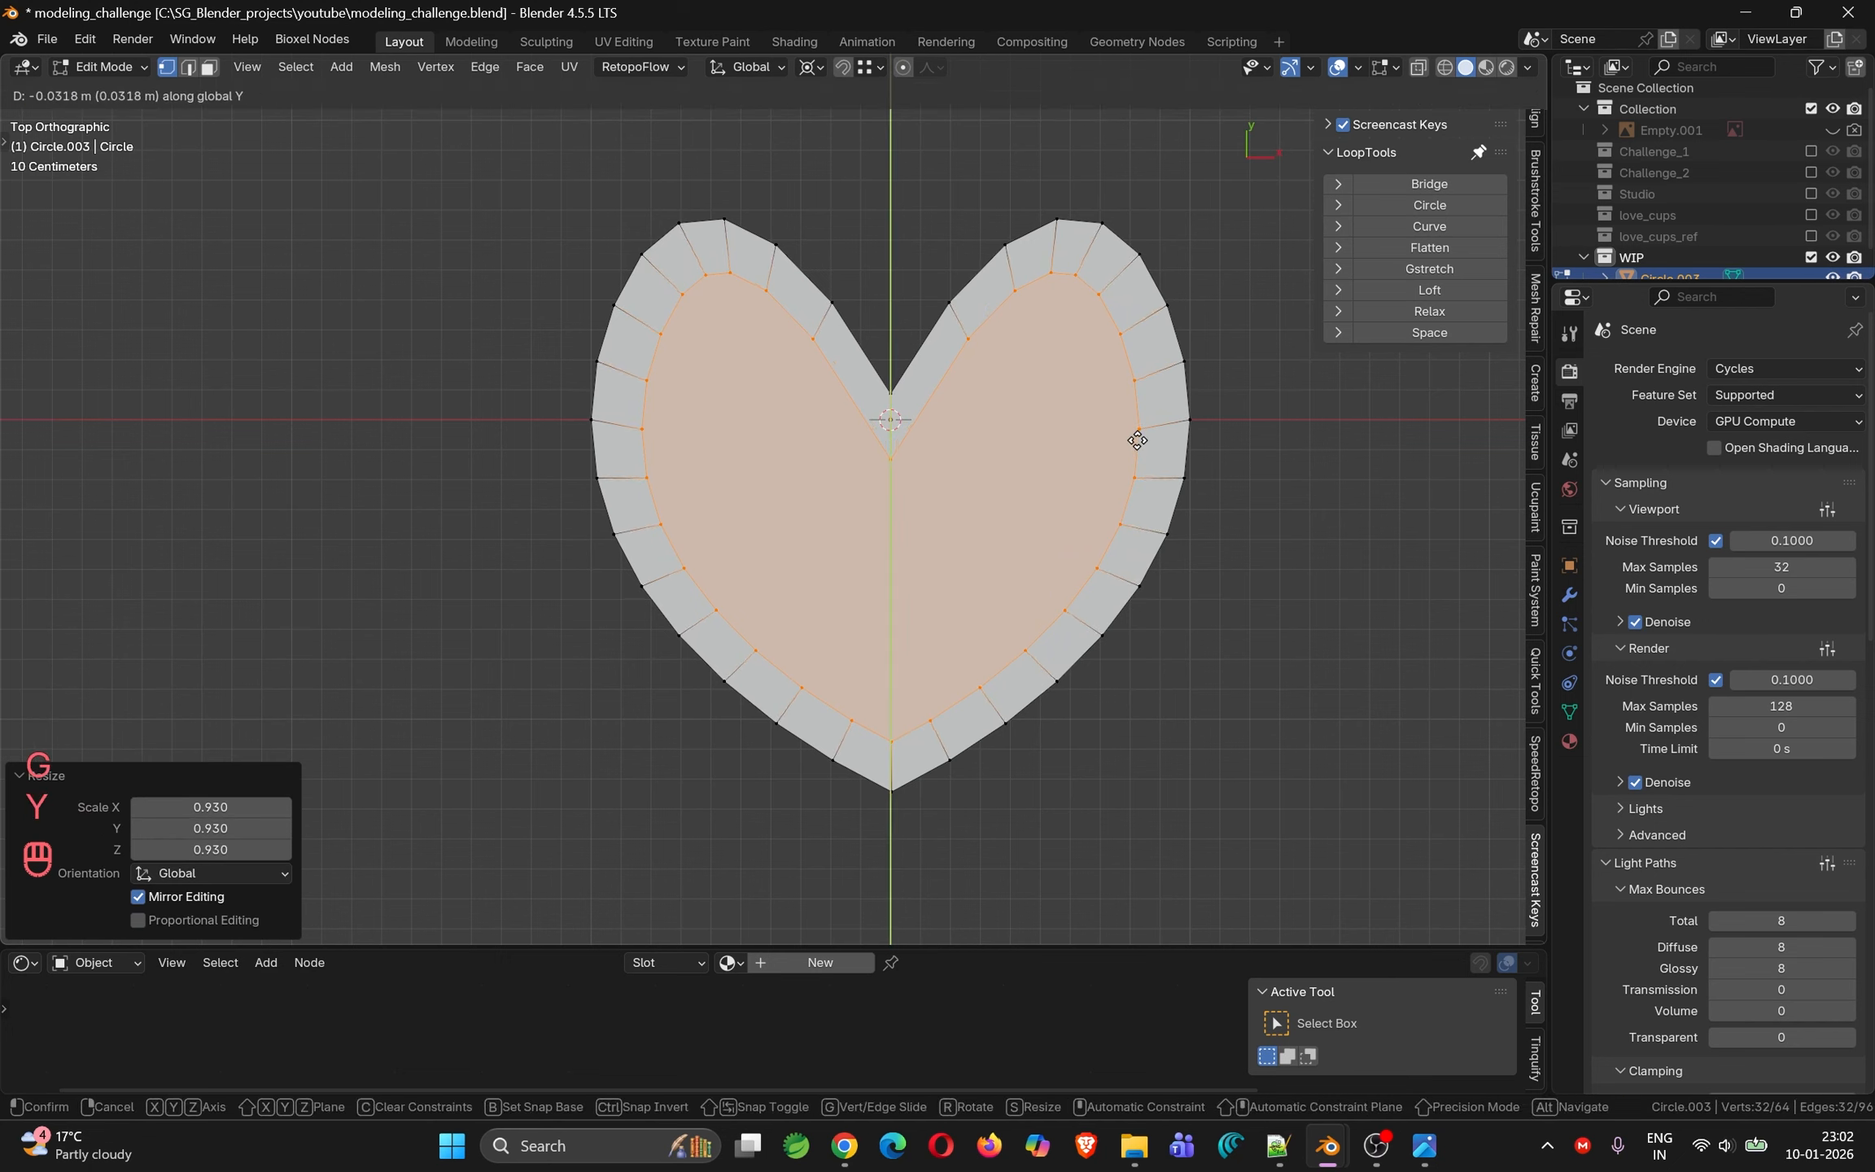
click(1140, 444)
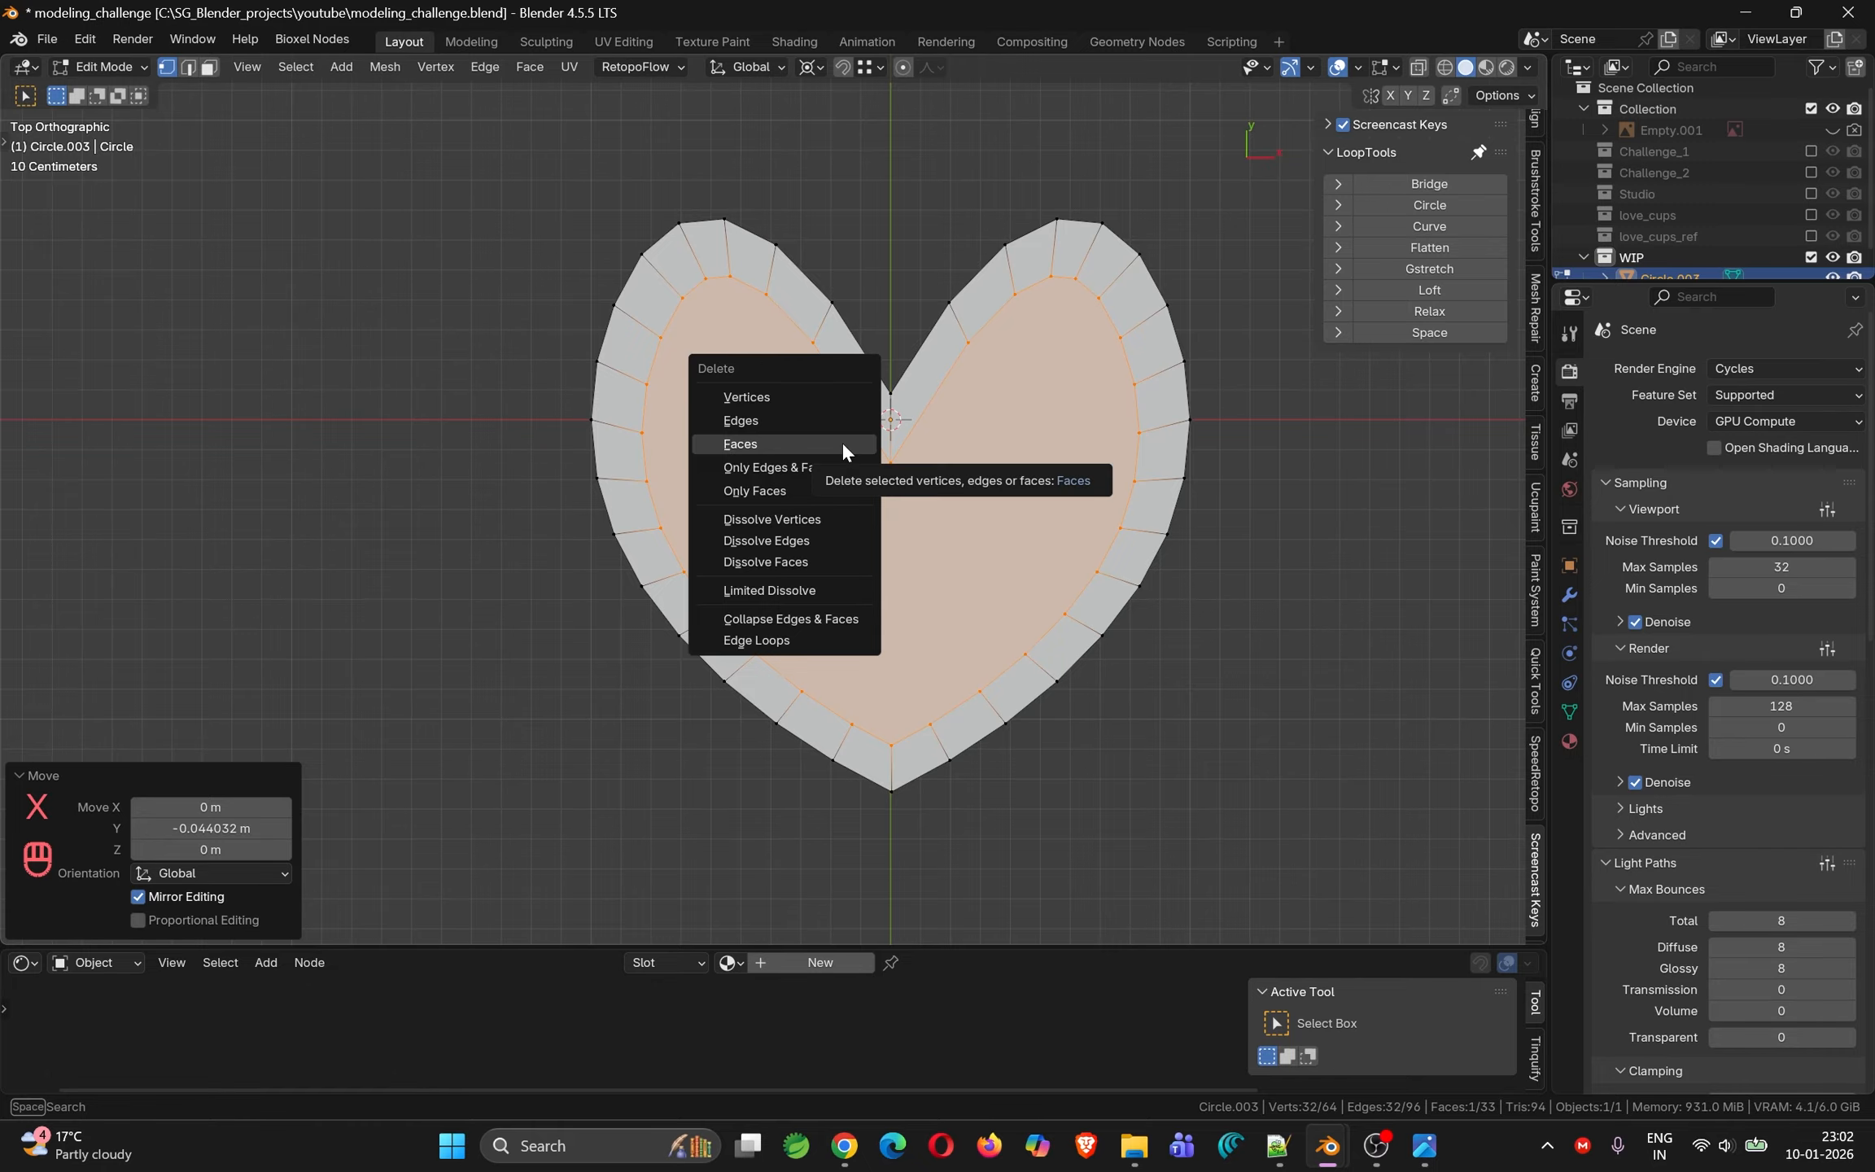
Delete the inner heart face and extrude the remaining heart-shaped ring about 0.203 m along global Z
click(842, 446)
middle_drag(842, 442, 1005, 414)
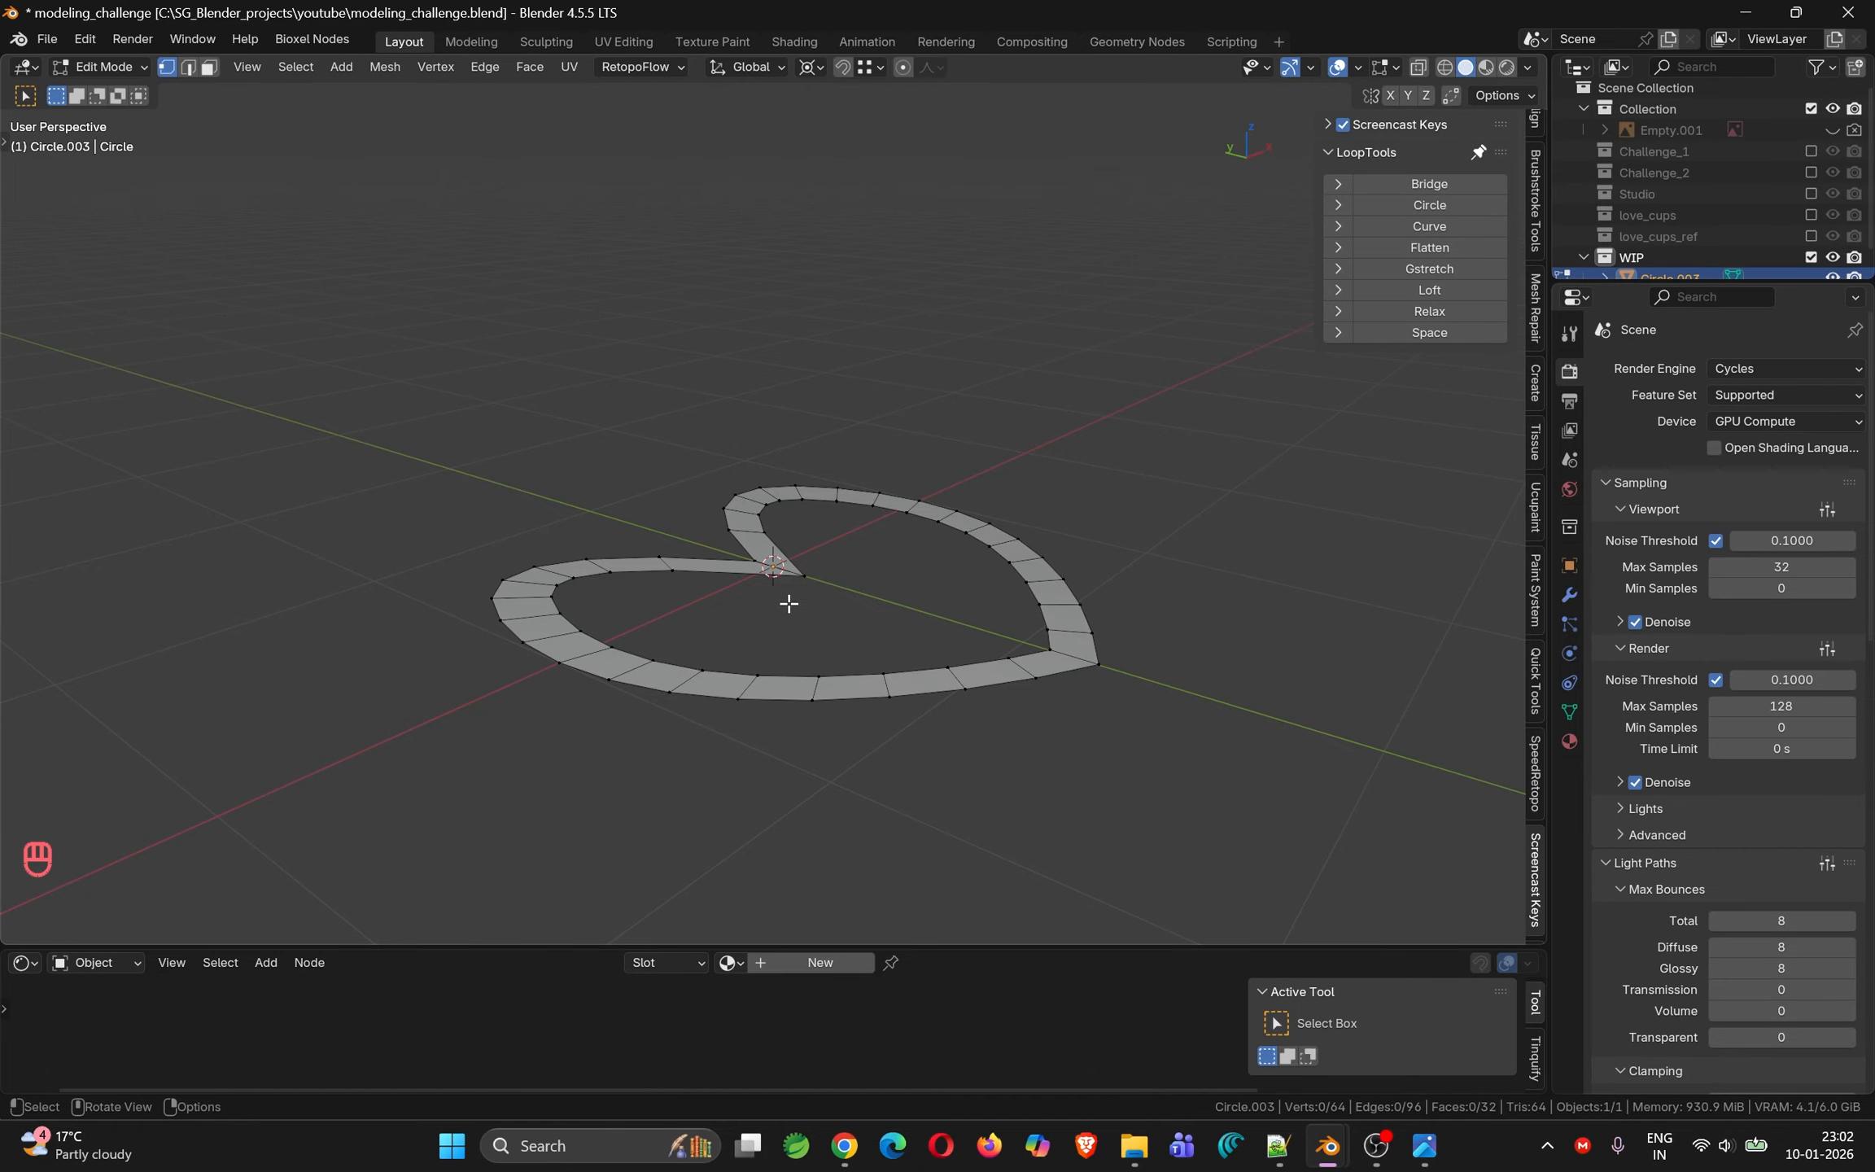
key(a)
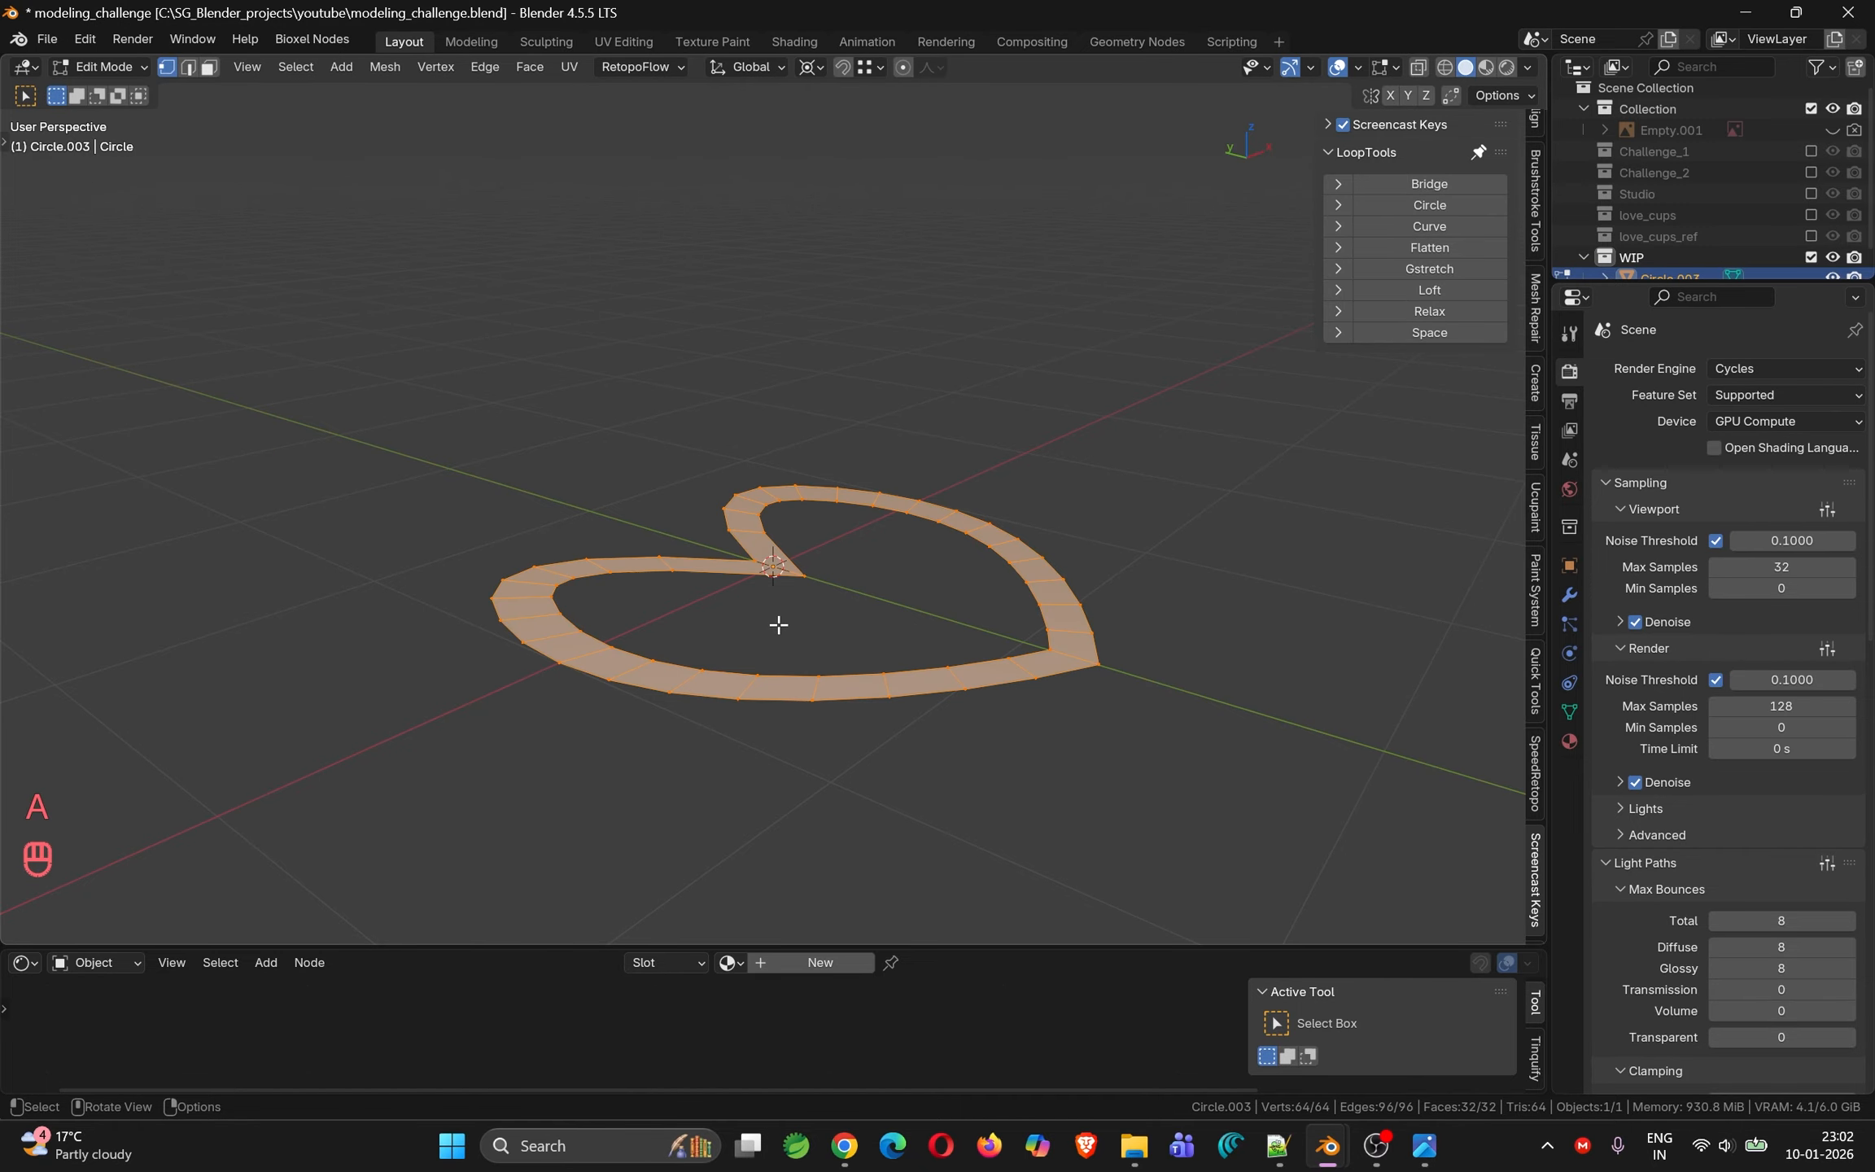
key(e)
key(z)
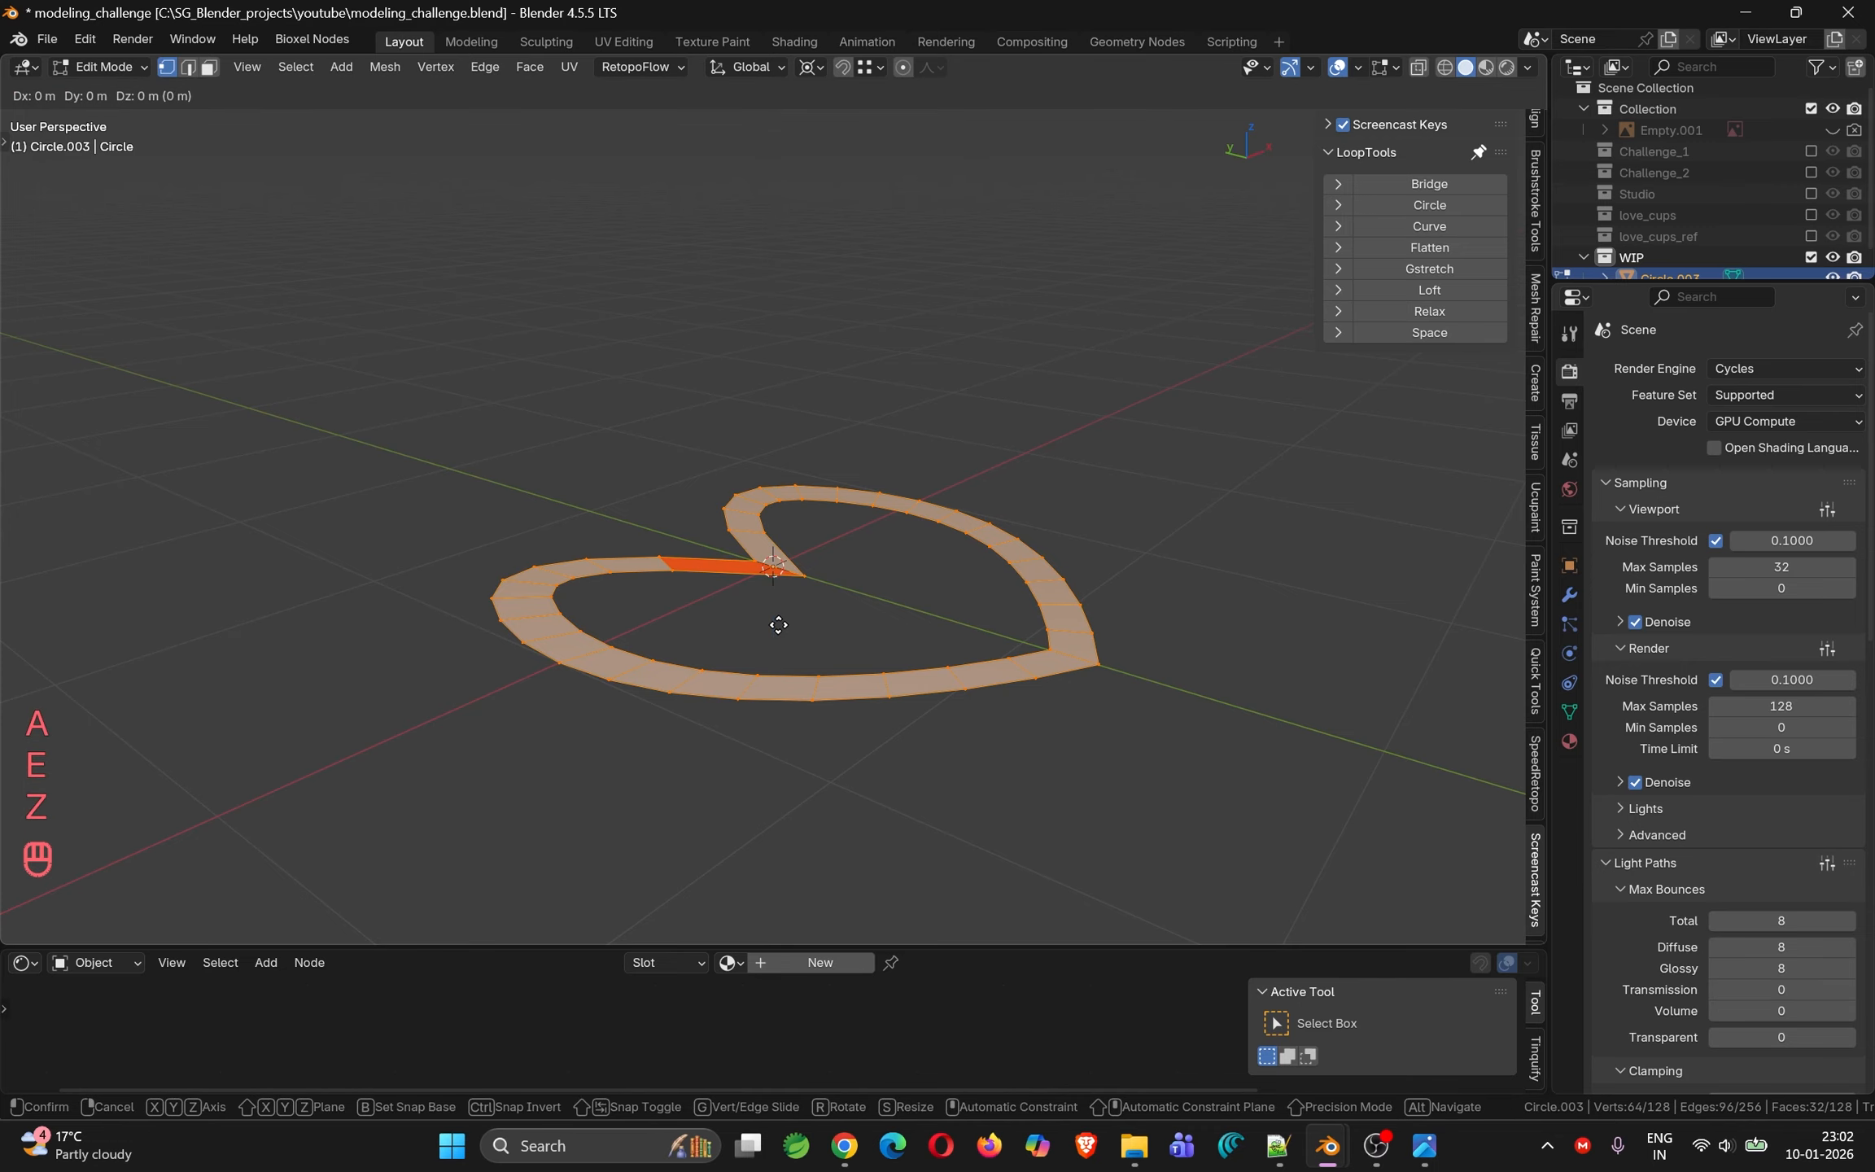
key(z)
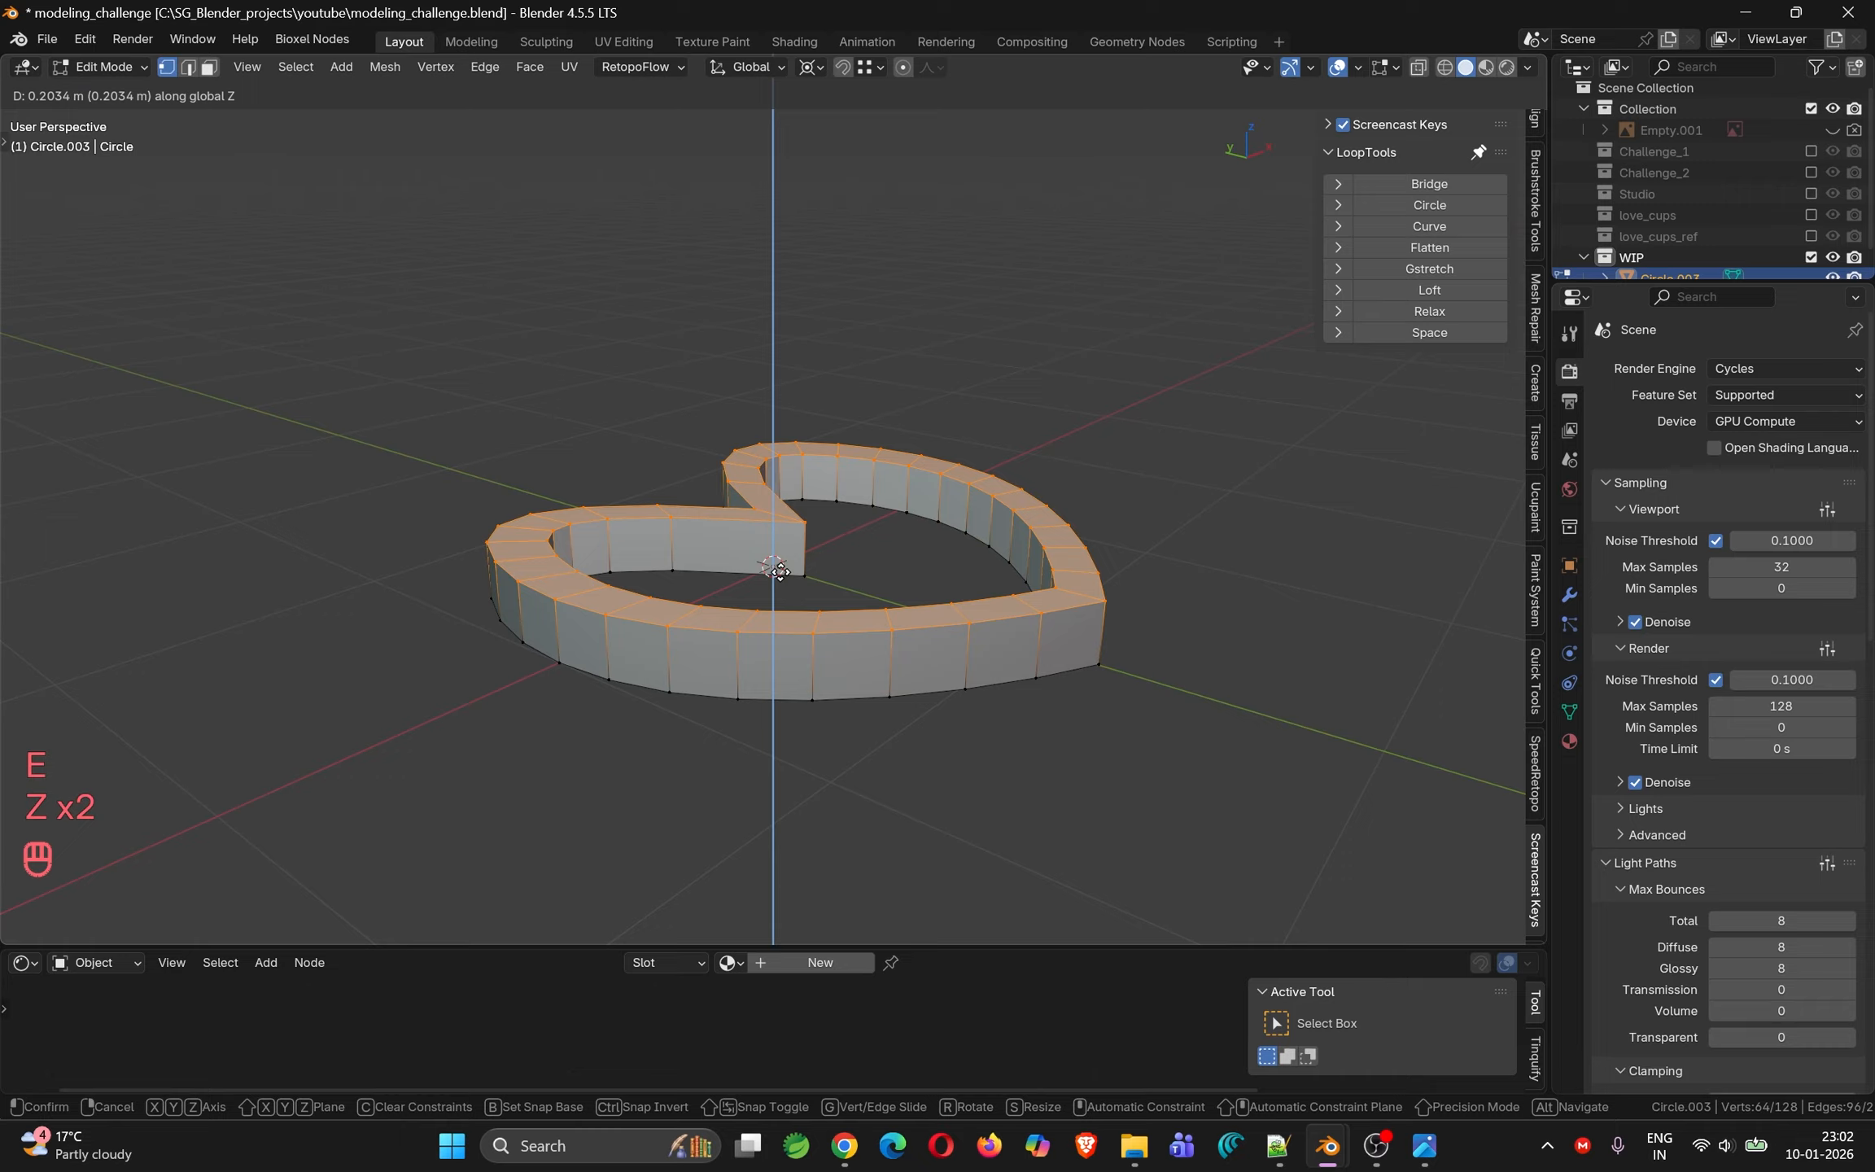
click(780, 572)
Toggle the Face Orientation overlay and inspect the normals of the extruded heart ring
middle_drag(908, 557, 867, 657)
key(q)
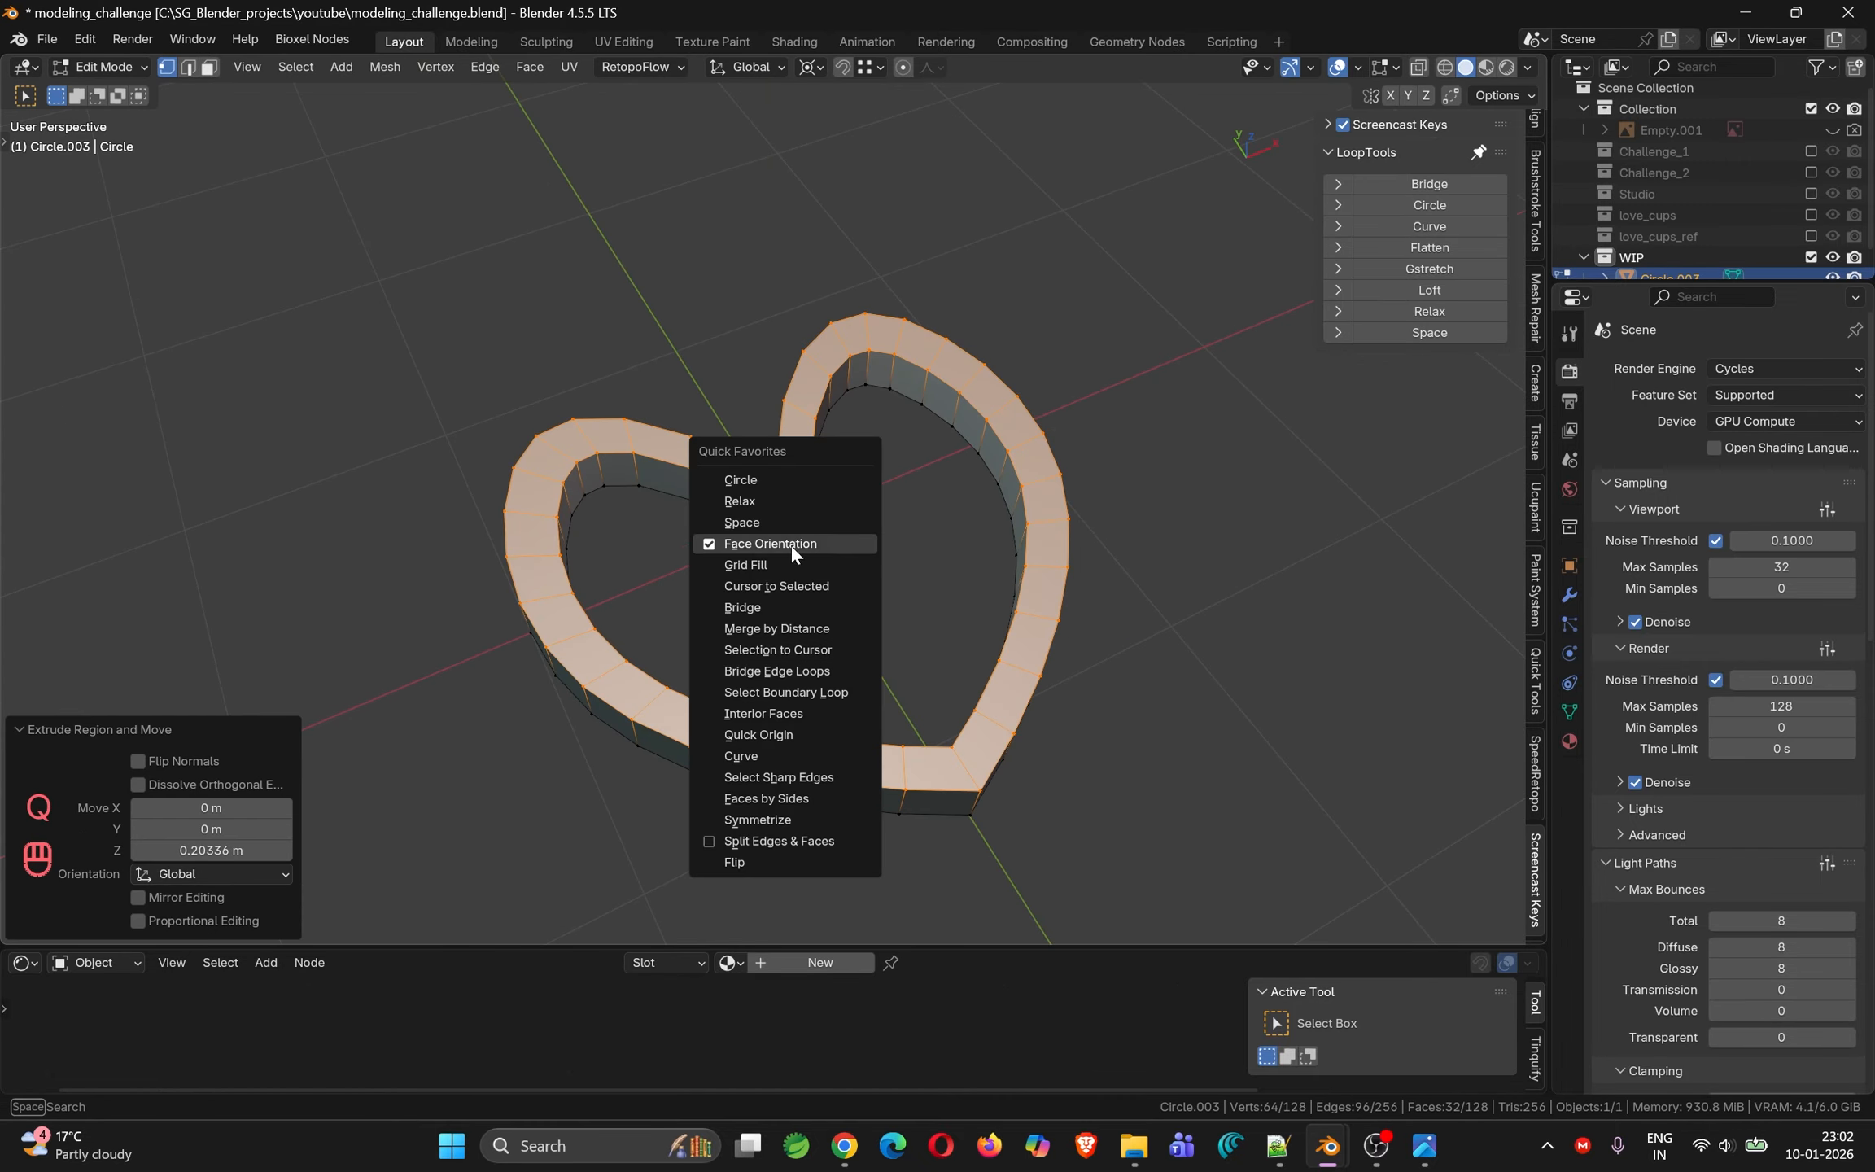
click(854, 550)
click(854, 549)
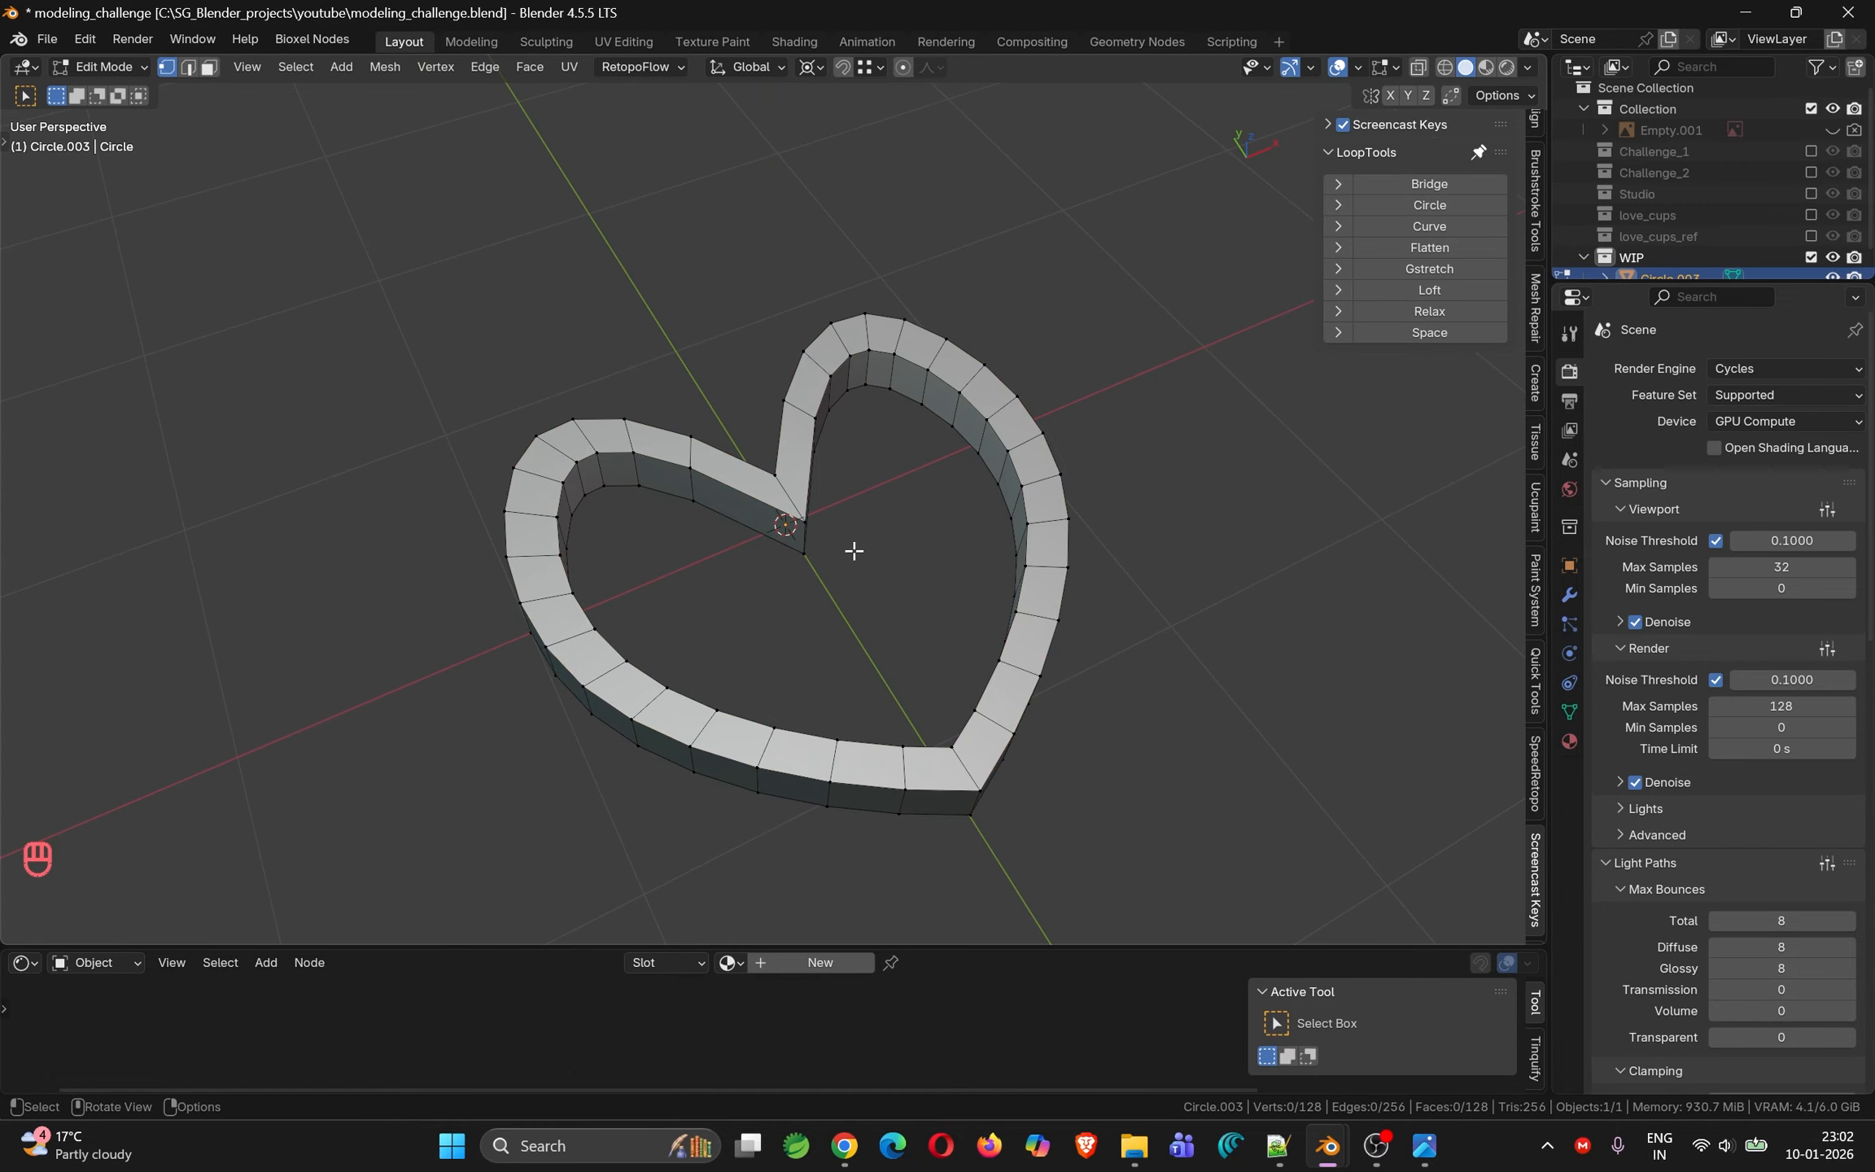
click(1395, 70)
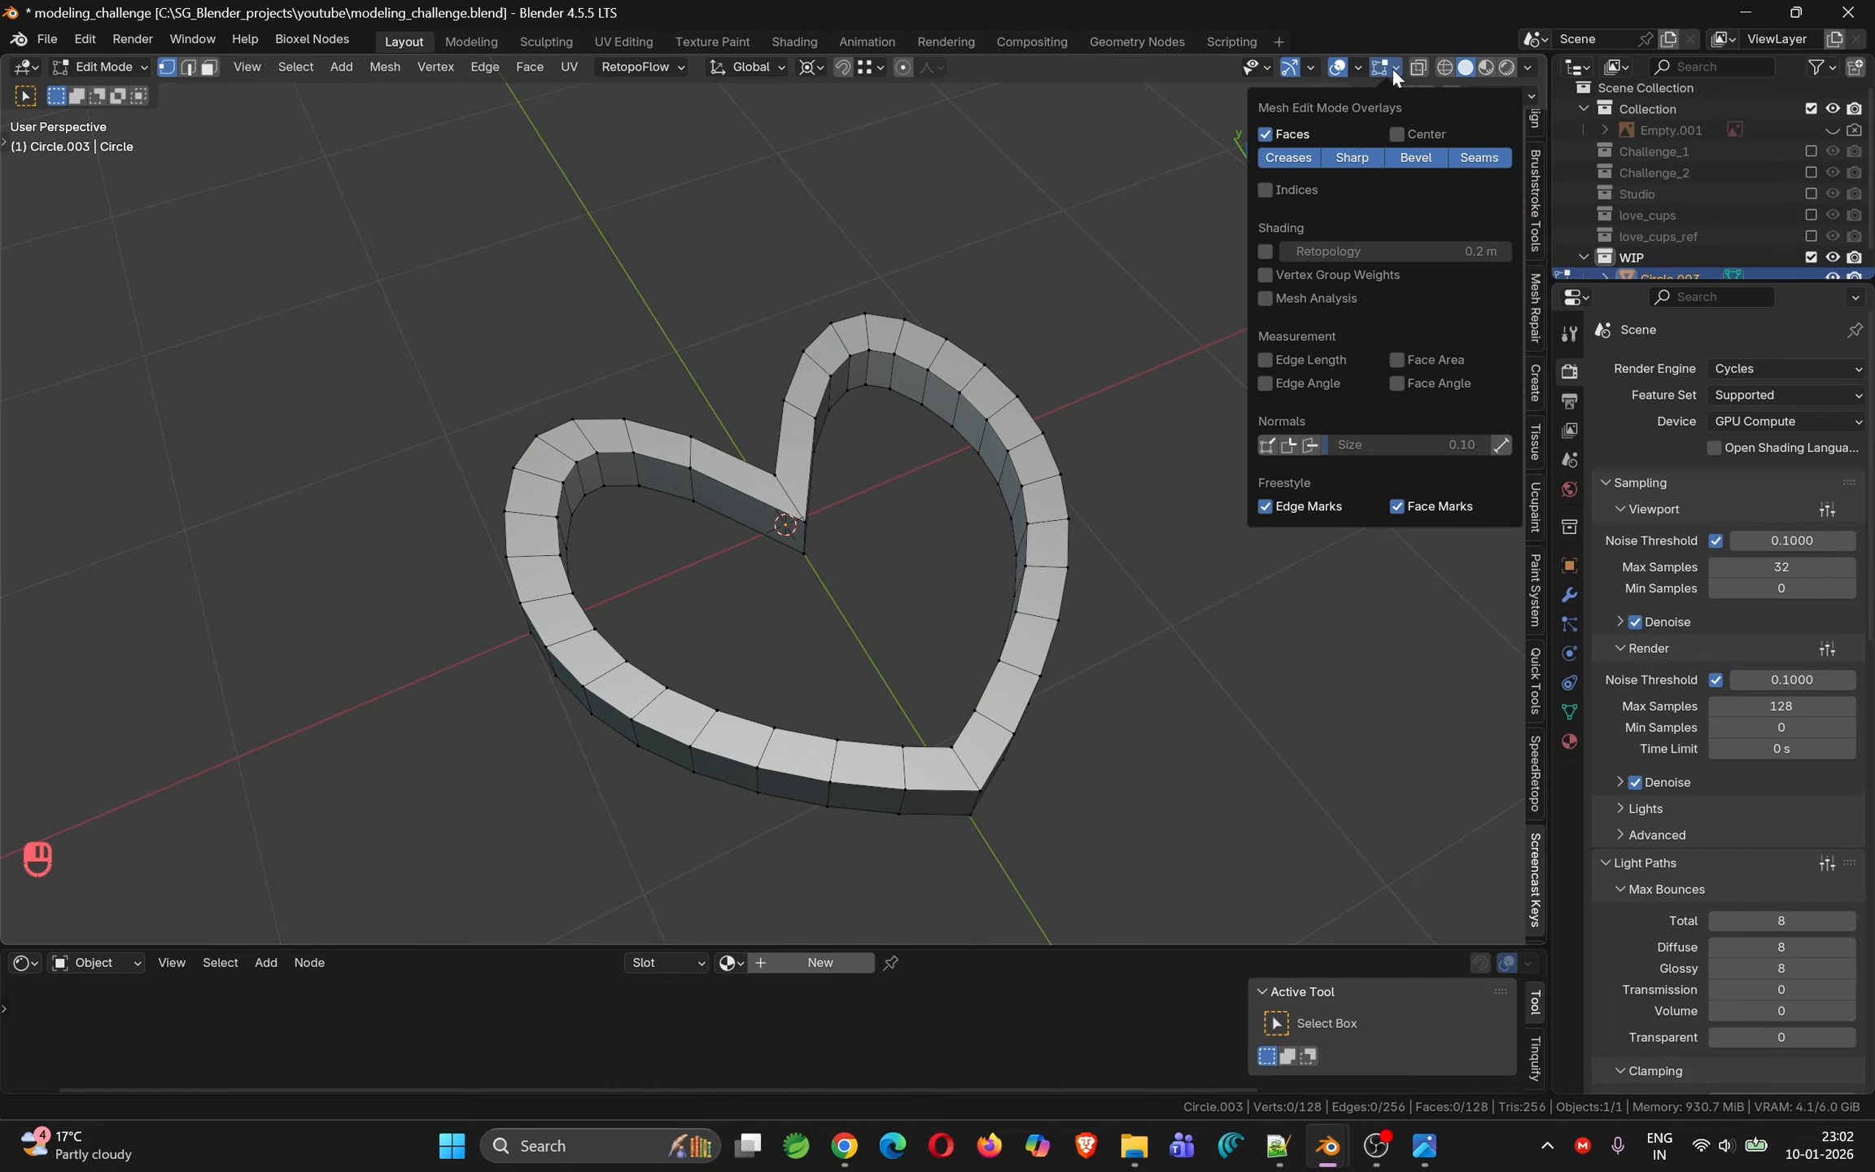
click(1359, 65)
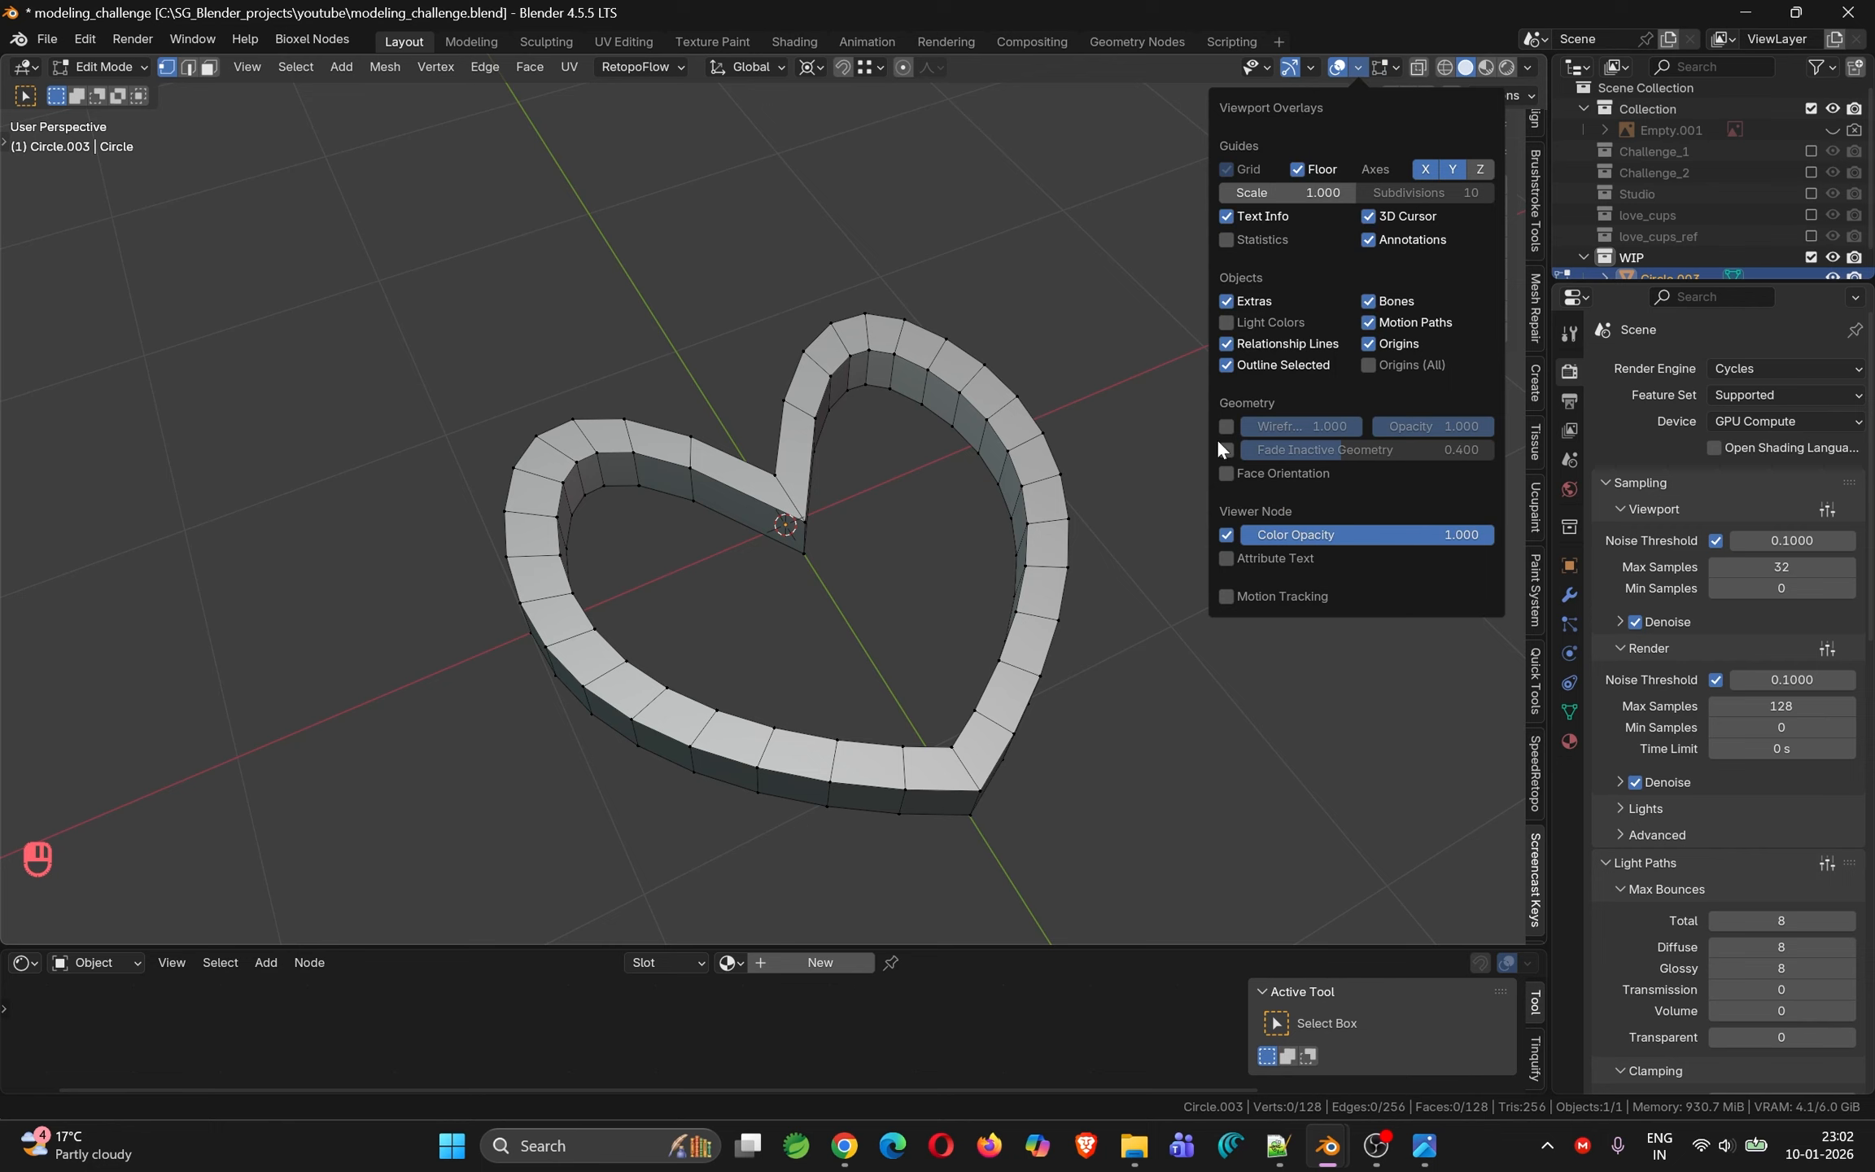
click(1226, 473)
click(1228, 477)
middle_drag(1015, 546, 926, 462)
scroll(879, 461, up, 3)
key(Tab)
key(Tab)
scroll(908, 464, down, 3)
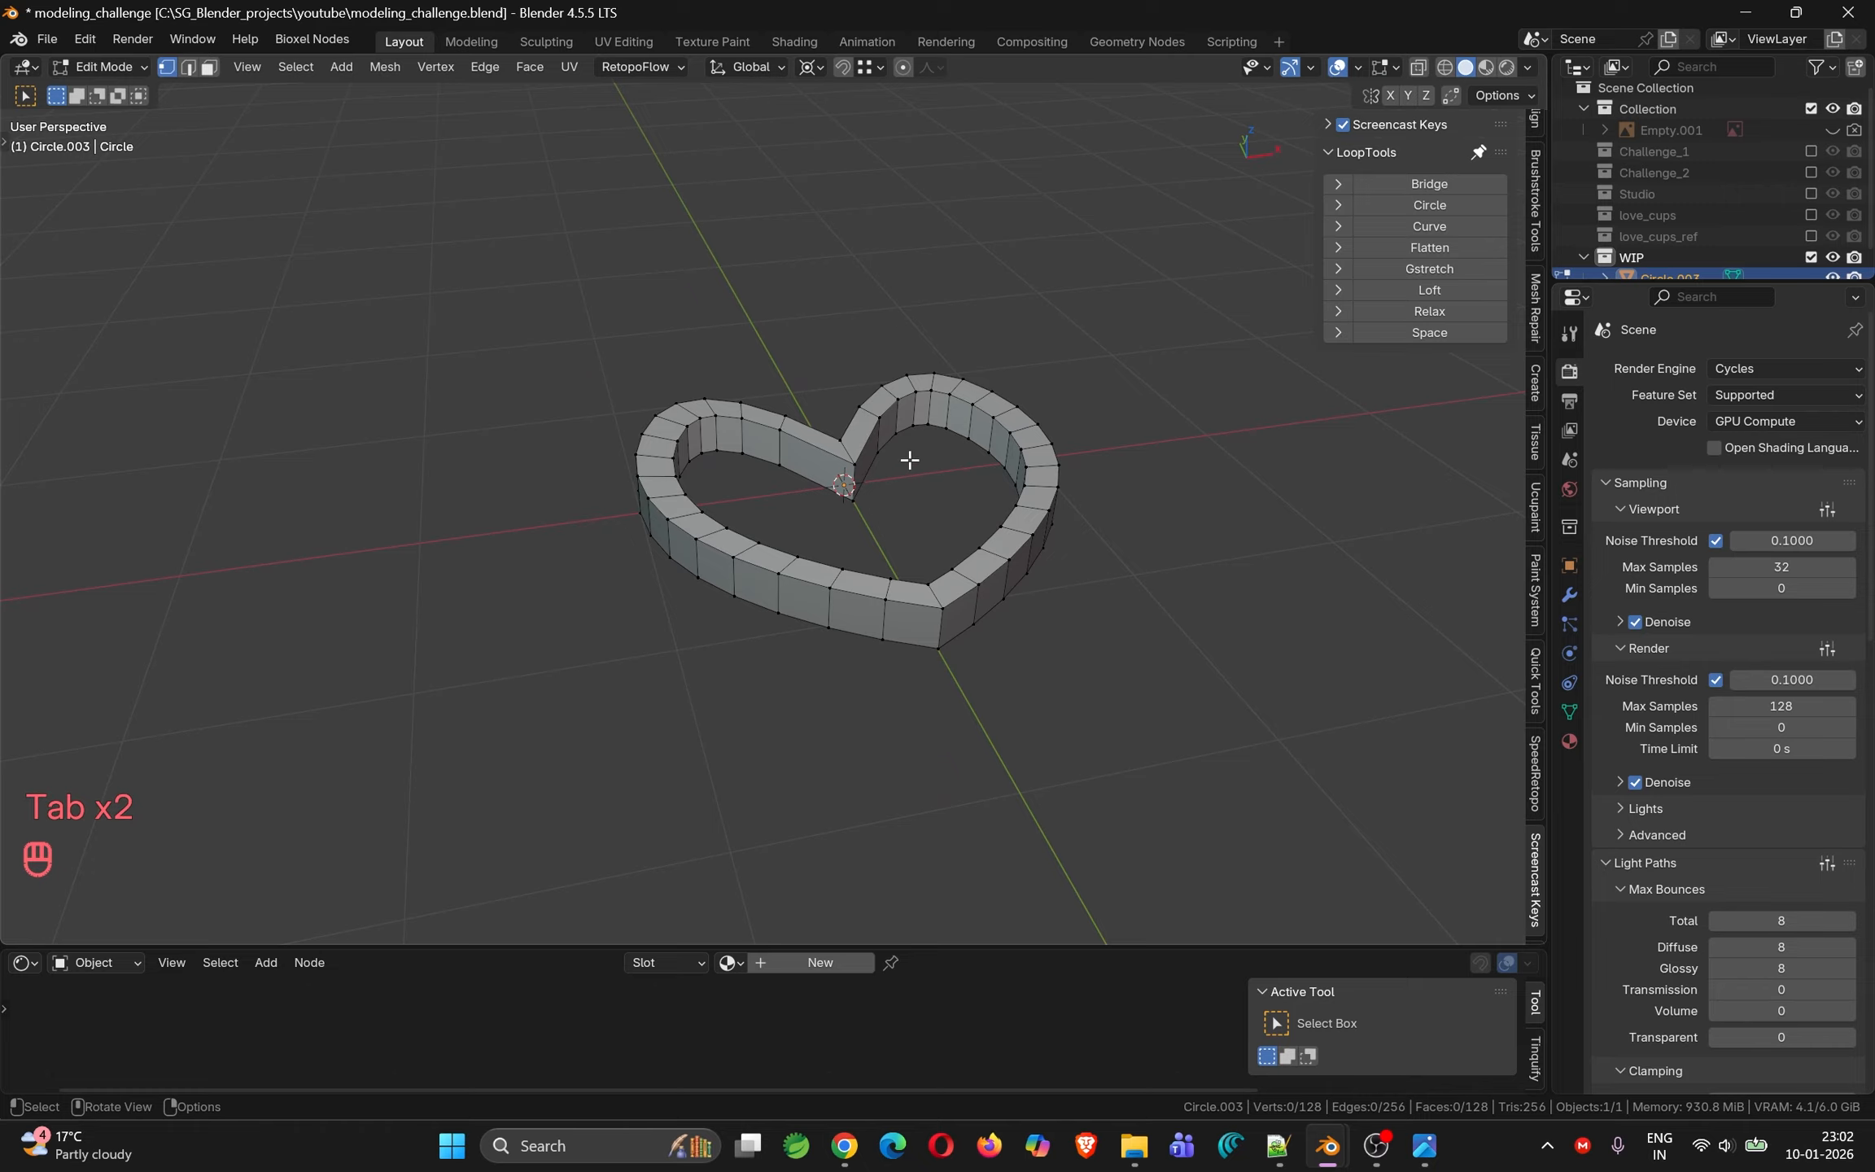
Return to Object Mode and add a level 2 Subdivision Surface modifier to the heart ring
key(2)
key(Tab)
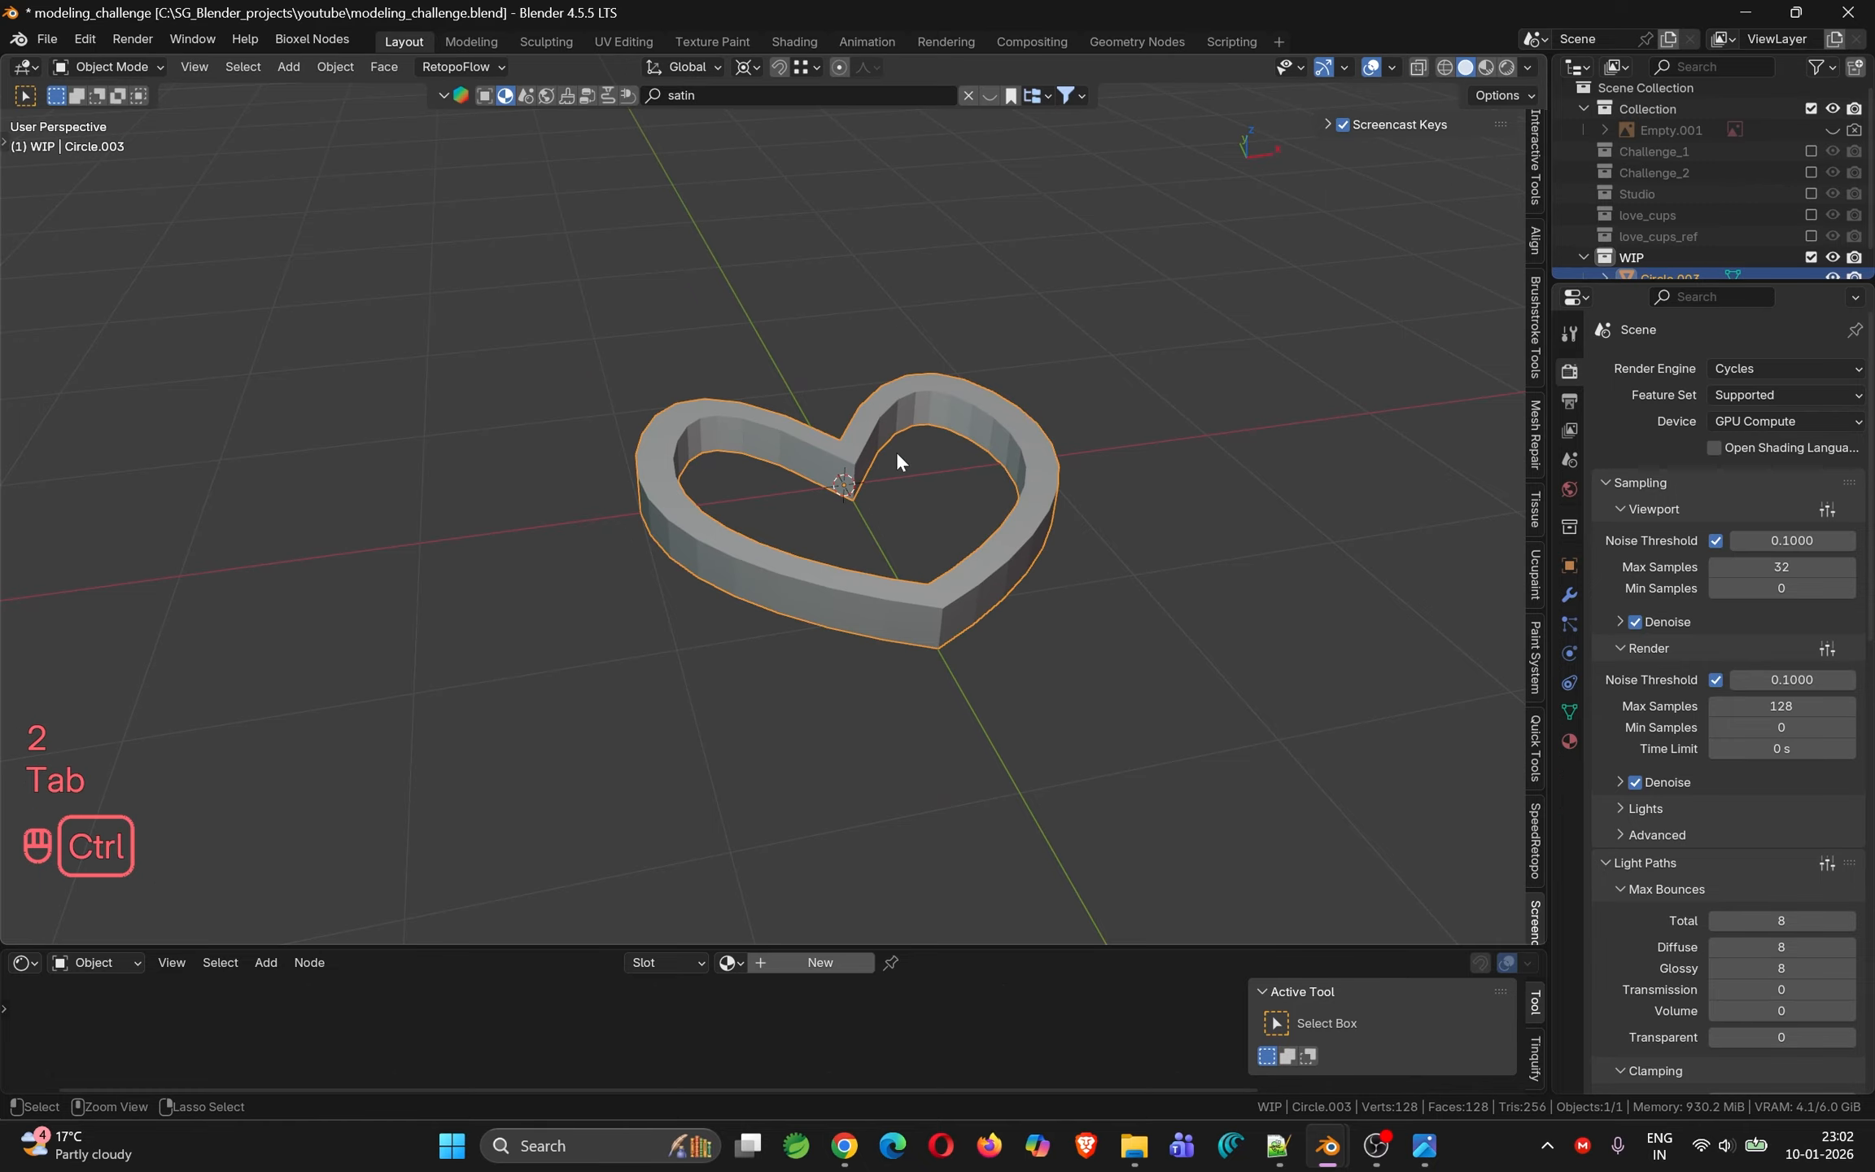
key(ctrl+2)
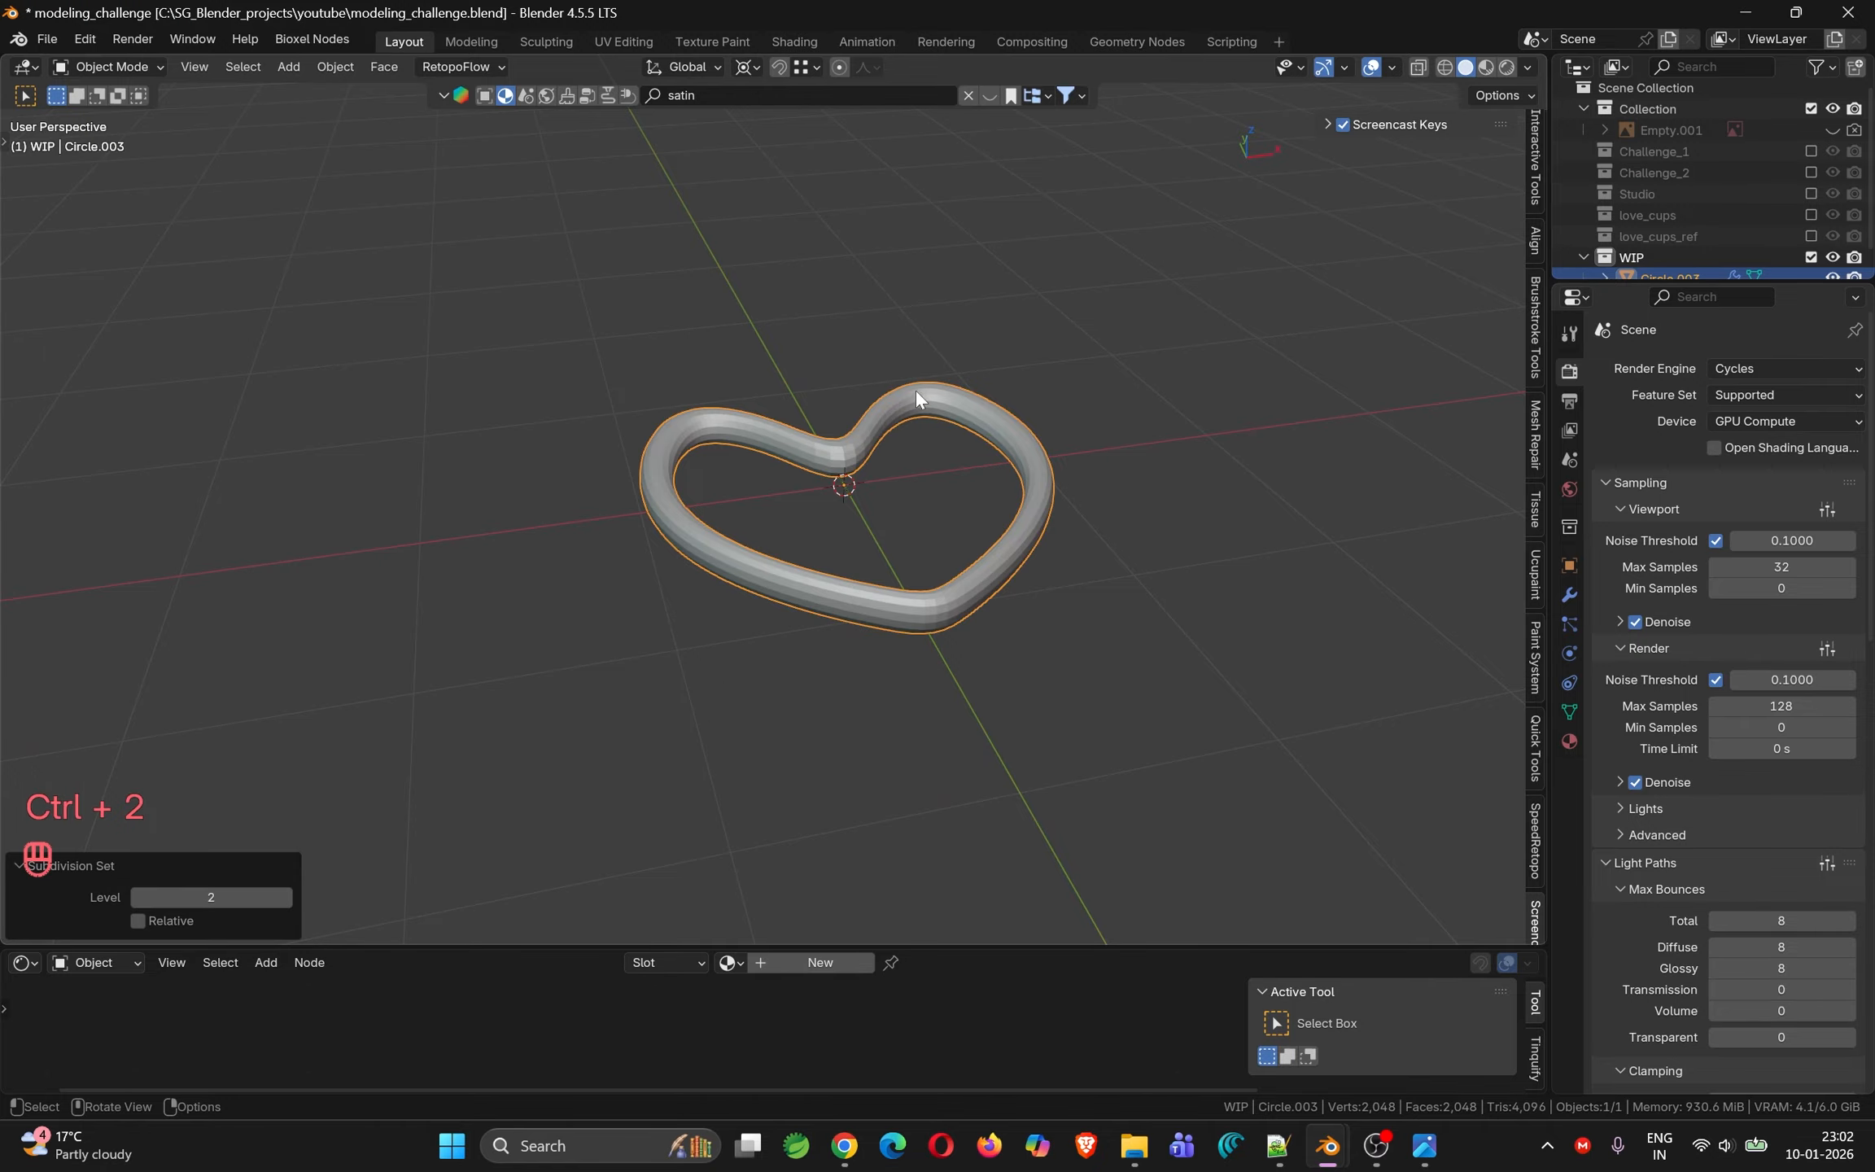
middle_drag(997, 529, 899, 407)
Bevel the heart ring's four lengthwise edge loops in Edit Mode by about 0.03 m with 2 segments
key(Tab)
scroll(895, 423, up, 2)
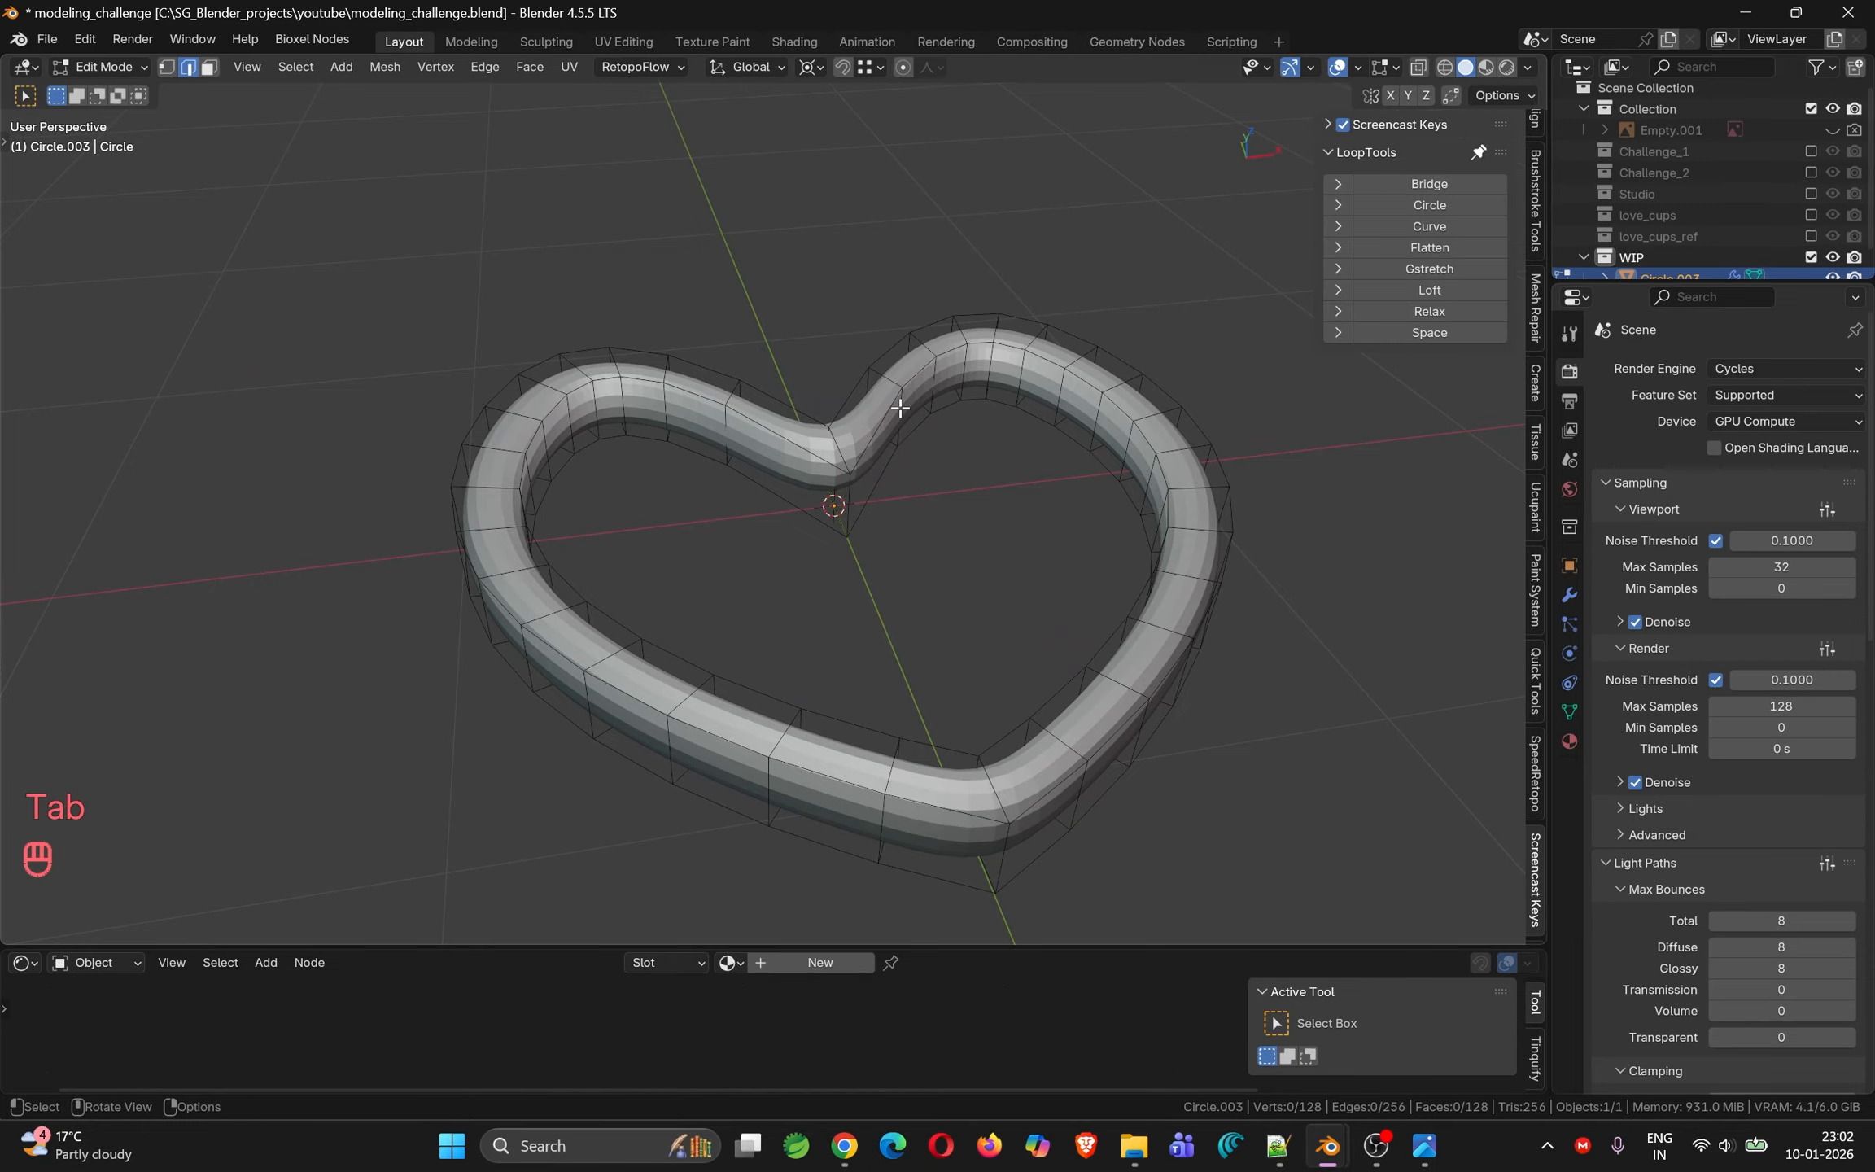
key(2)
alt+click(879, 433)
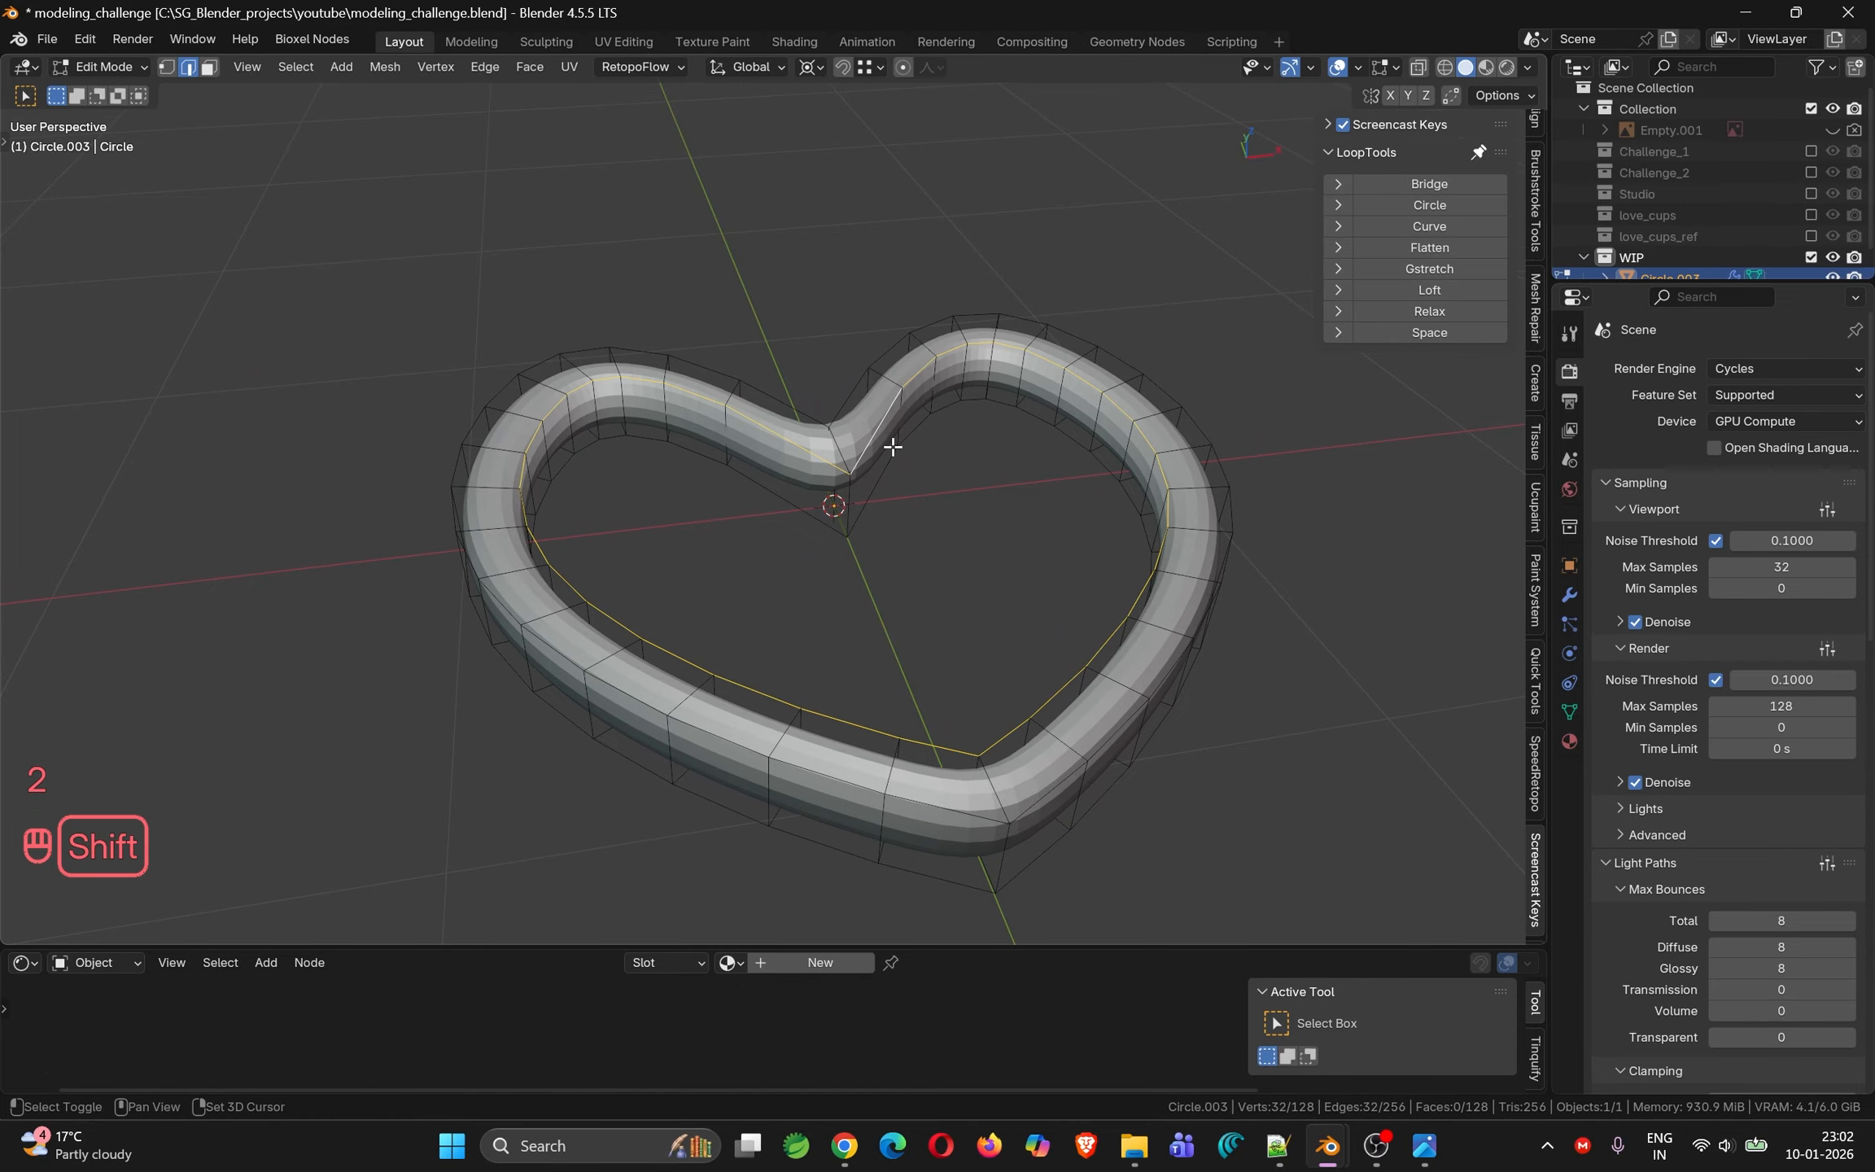
alt+shift+click(857, 438)
alt+shift+click(841, 402)
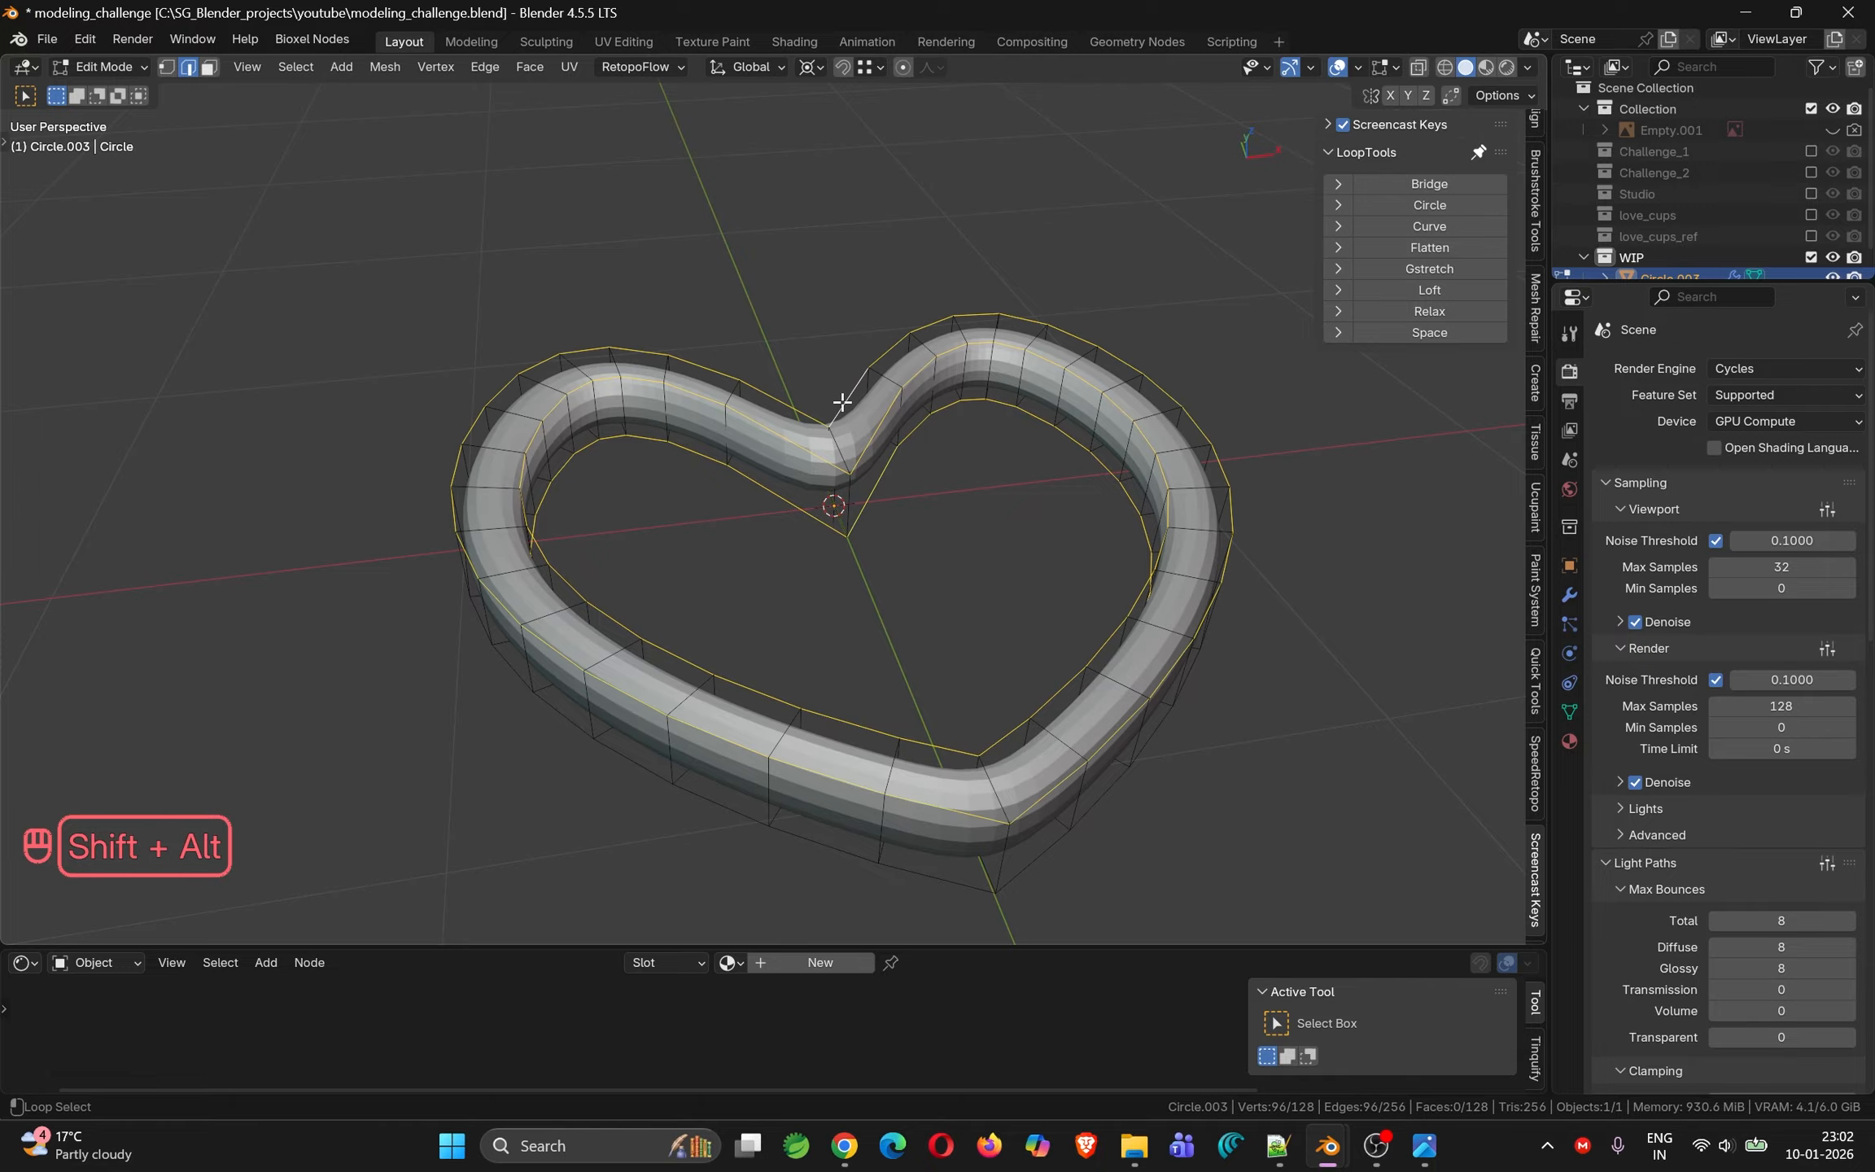
alt+shift+click(886, 876)
middle_drag(886, 876, 858, 536)
key(ctrl+b)
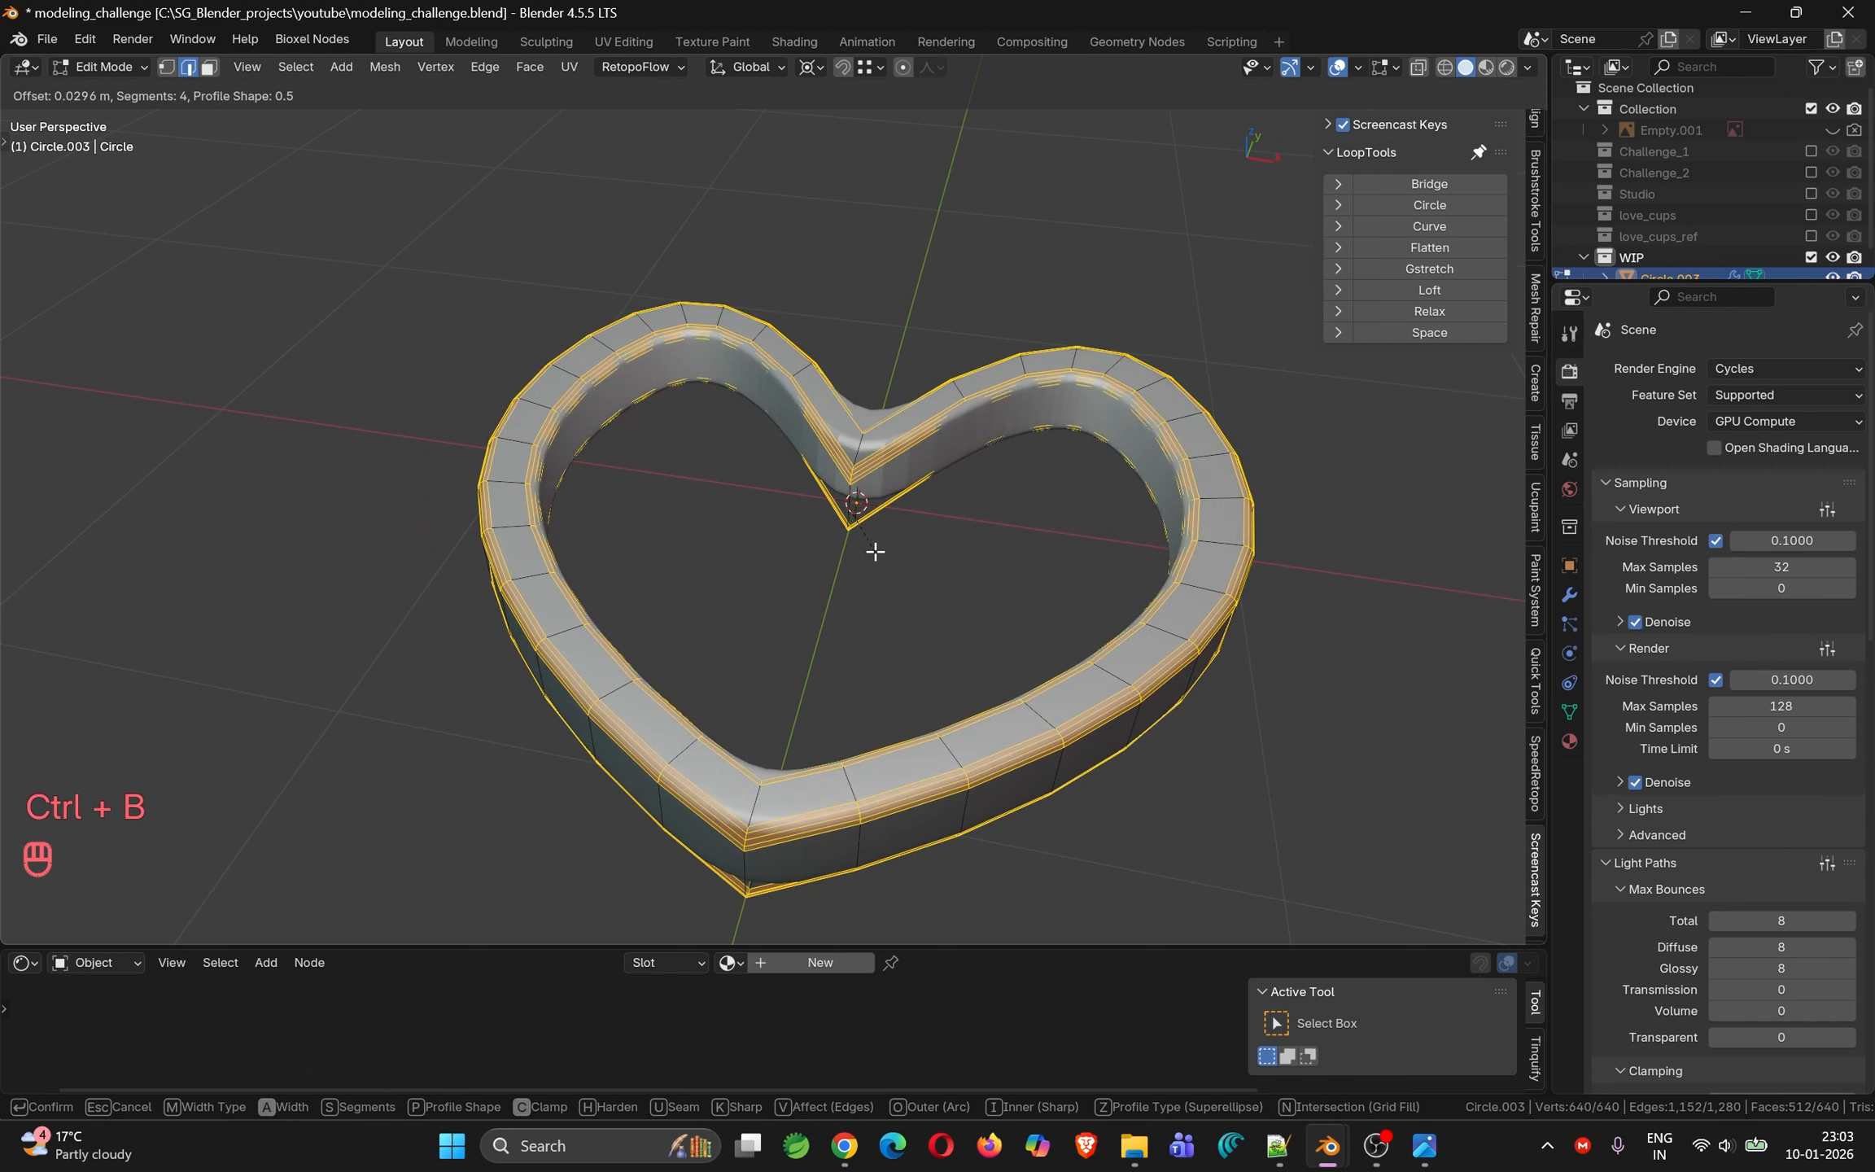
scroll(875, 551, down, 2)
click(875, 551)
Return to Object Mode and shade the heart ring smooth
middle_drag(875, 551, 950, 511)
key(Tab)
right_click(852, 470)
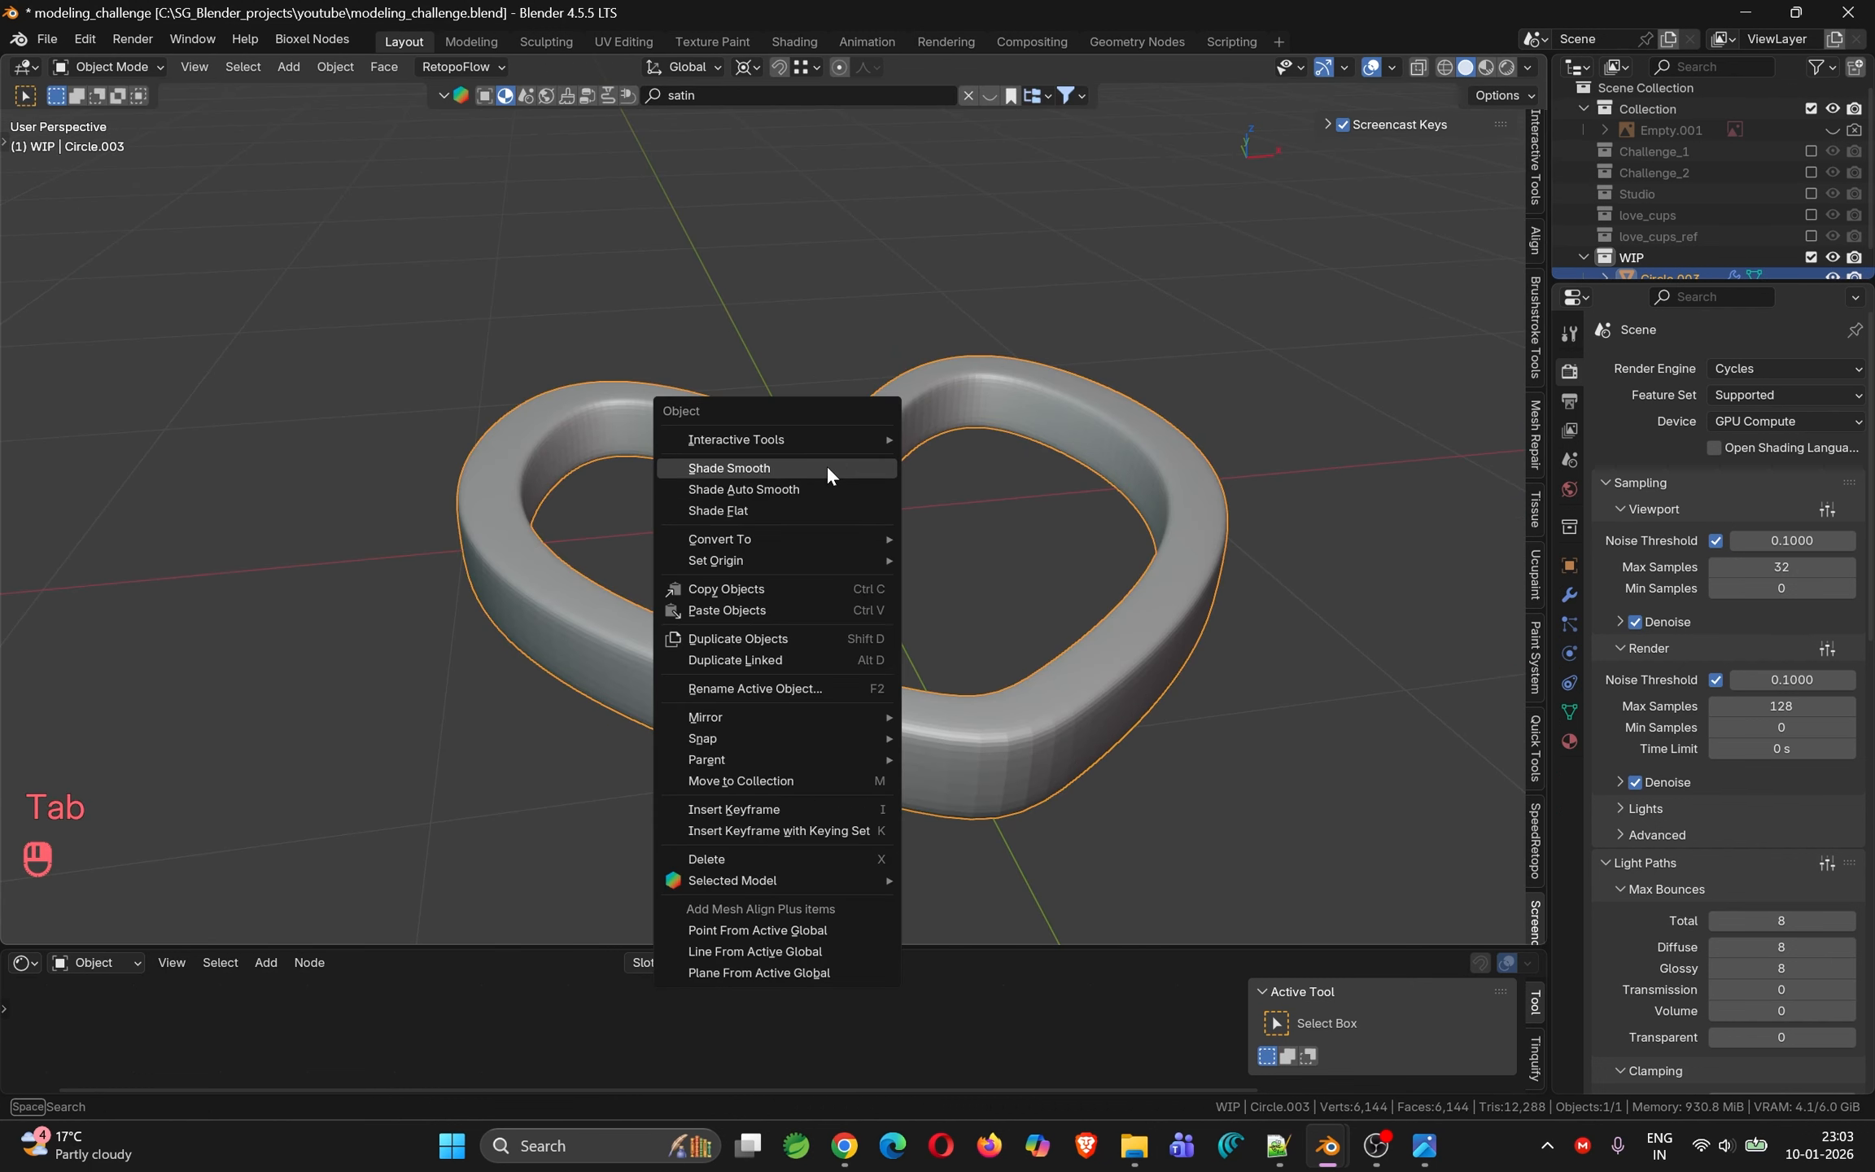
click(826, 468)
Bevel the cross-section edge loop at the heart's inner cleft by about 0.025 m with 2 segments, and return to Object Mode
mouse_move(828, 470)
middle_down()
mouse_move(852, 483)
mouse_move(853, 667)
mouse_move(691, 536)
mouse_move(765, 537)
mouse_move(837, 493)
mouse_move(866, 519)
mouse_move(850, 481)
middle_up()
key(Tab)
alt+click(855, 497)
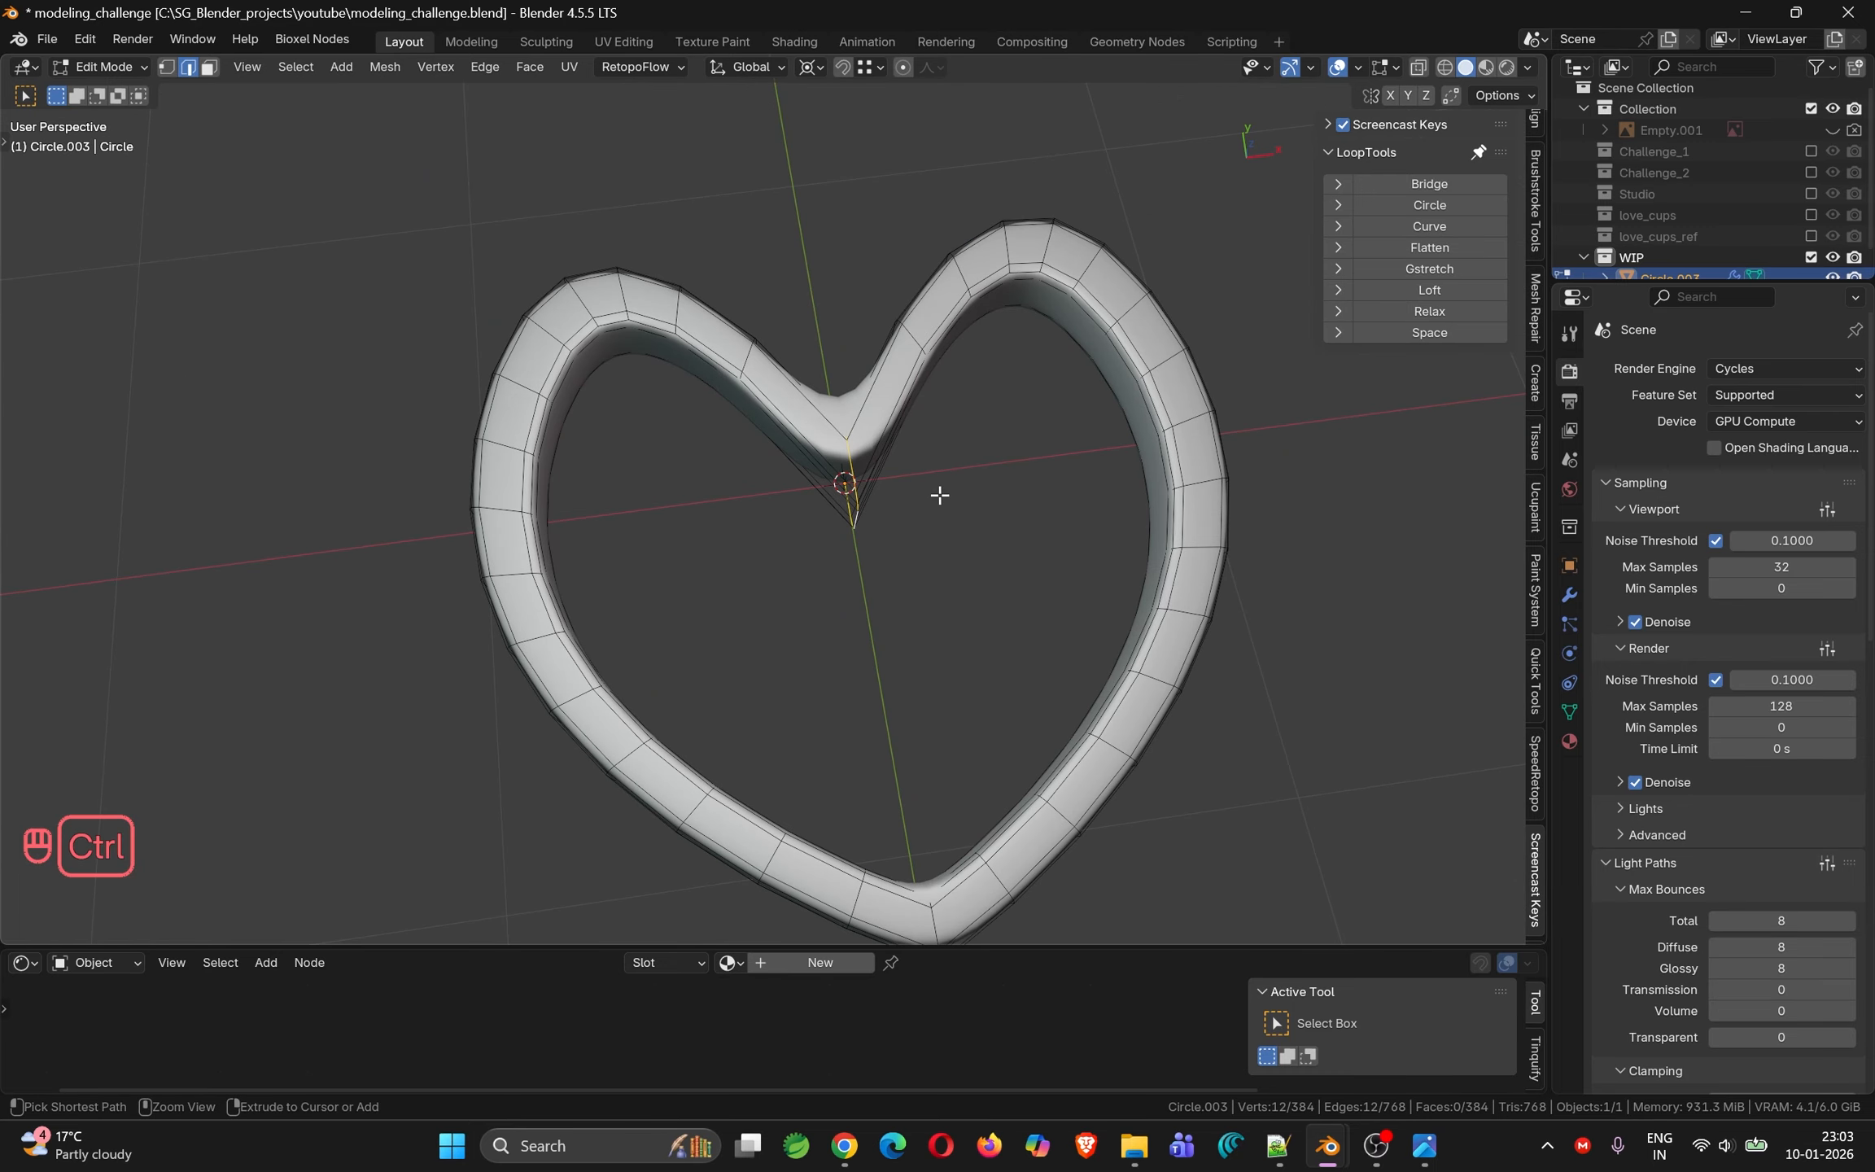
key(ctrl+b)
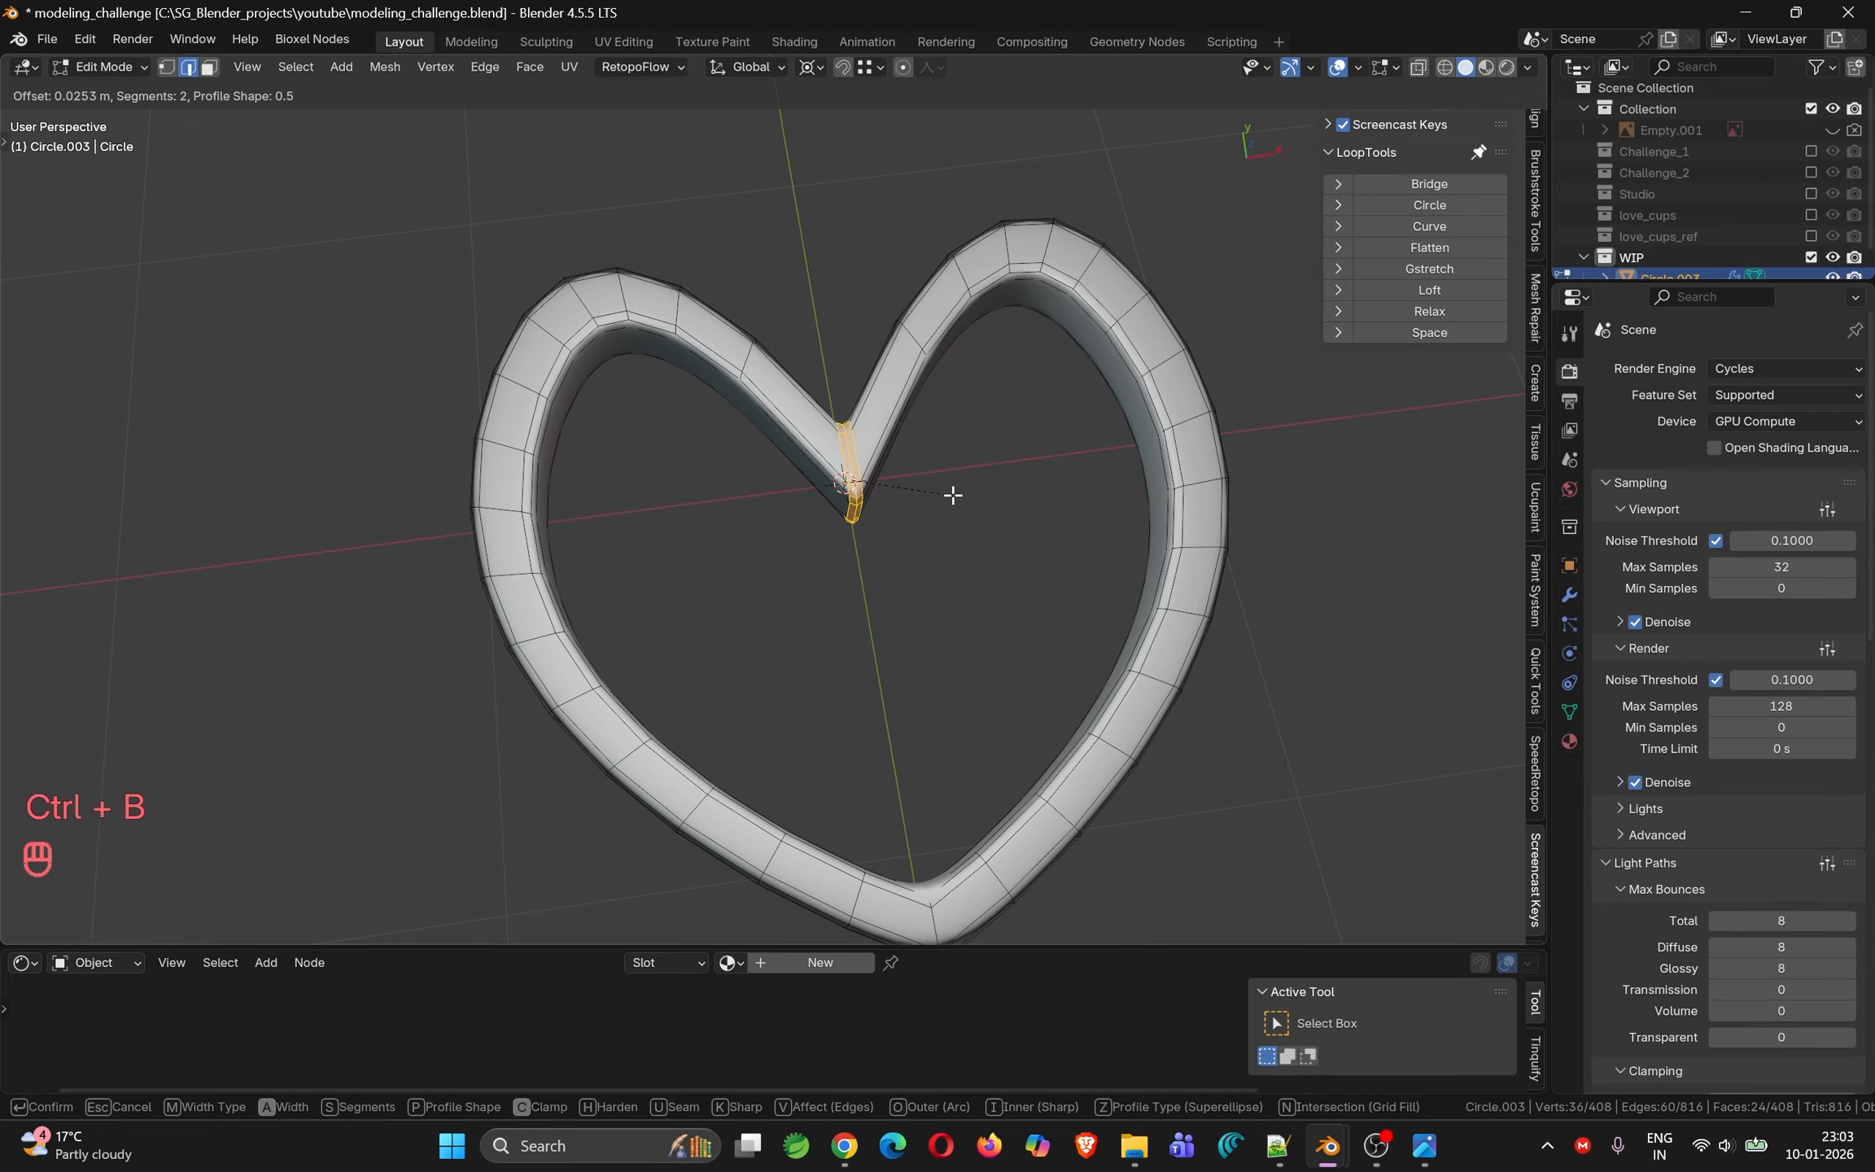
click(968, 497)
key(Tab)
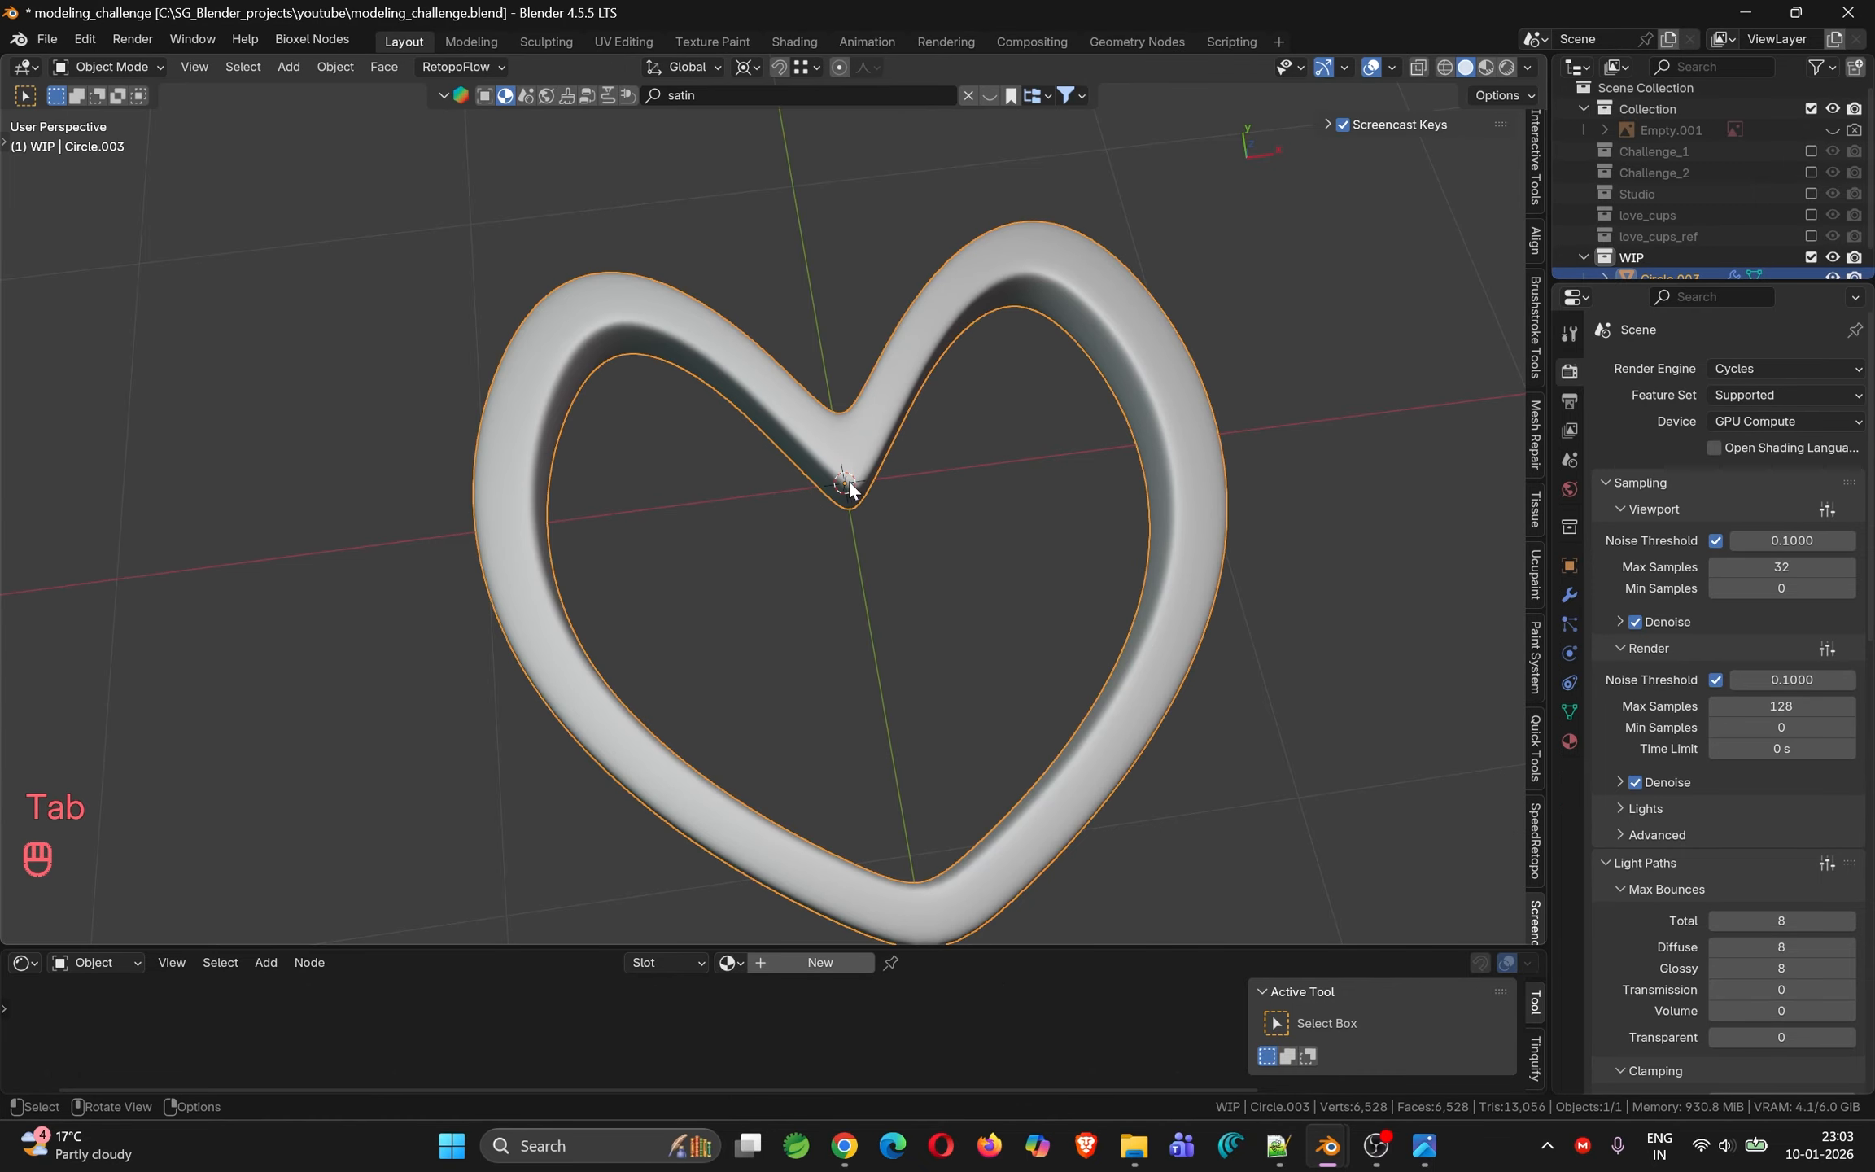
Inspect the smoothed heart ring and its sharpened cleft from several angles, comparing Edit Mode with Object Mode
key(Tab)
middle_drag(857, 494, 945, 301)
key(Tab)
middle_drag(868, 412, 816, 413)
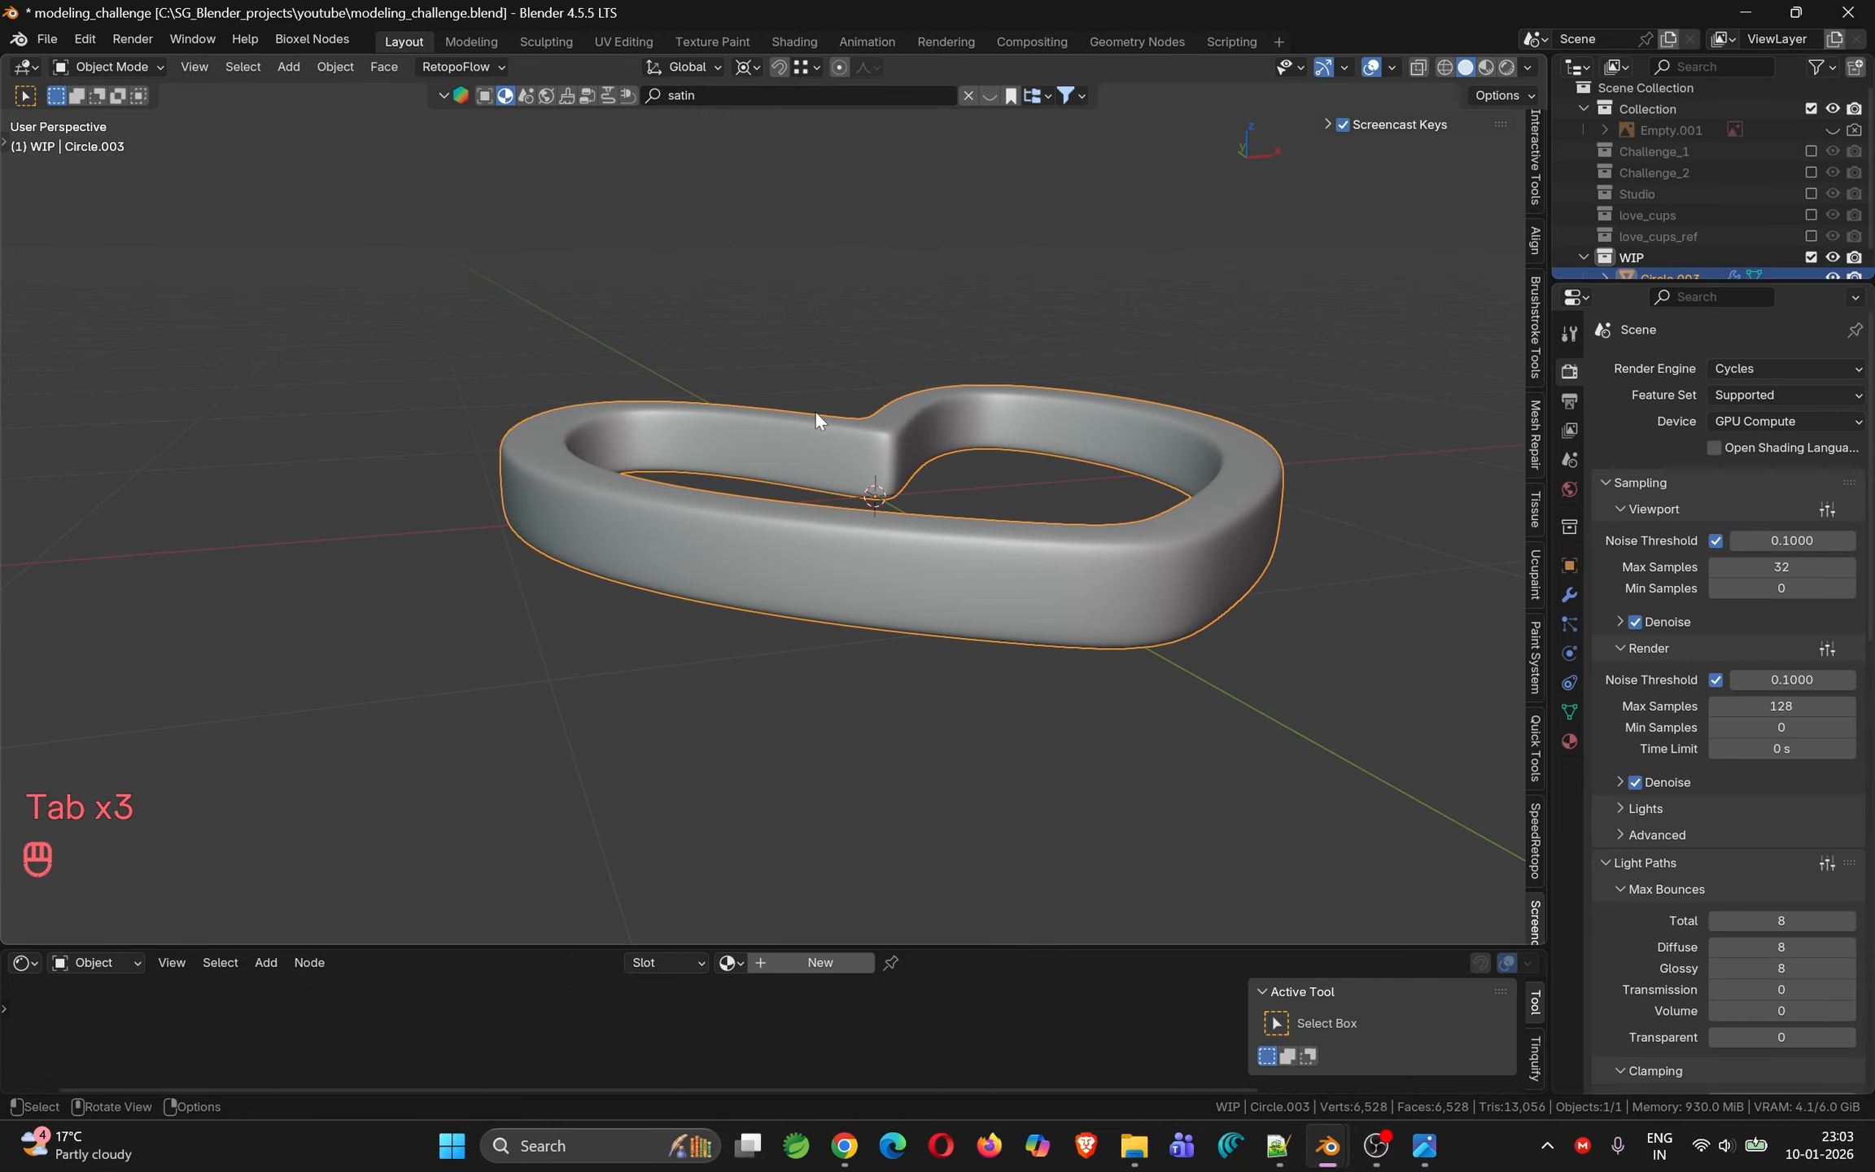
key(Tab)
key(Tab)
scroll(898, 493, down, 3)
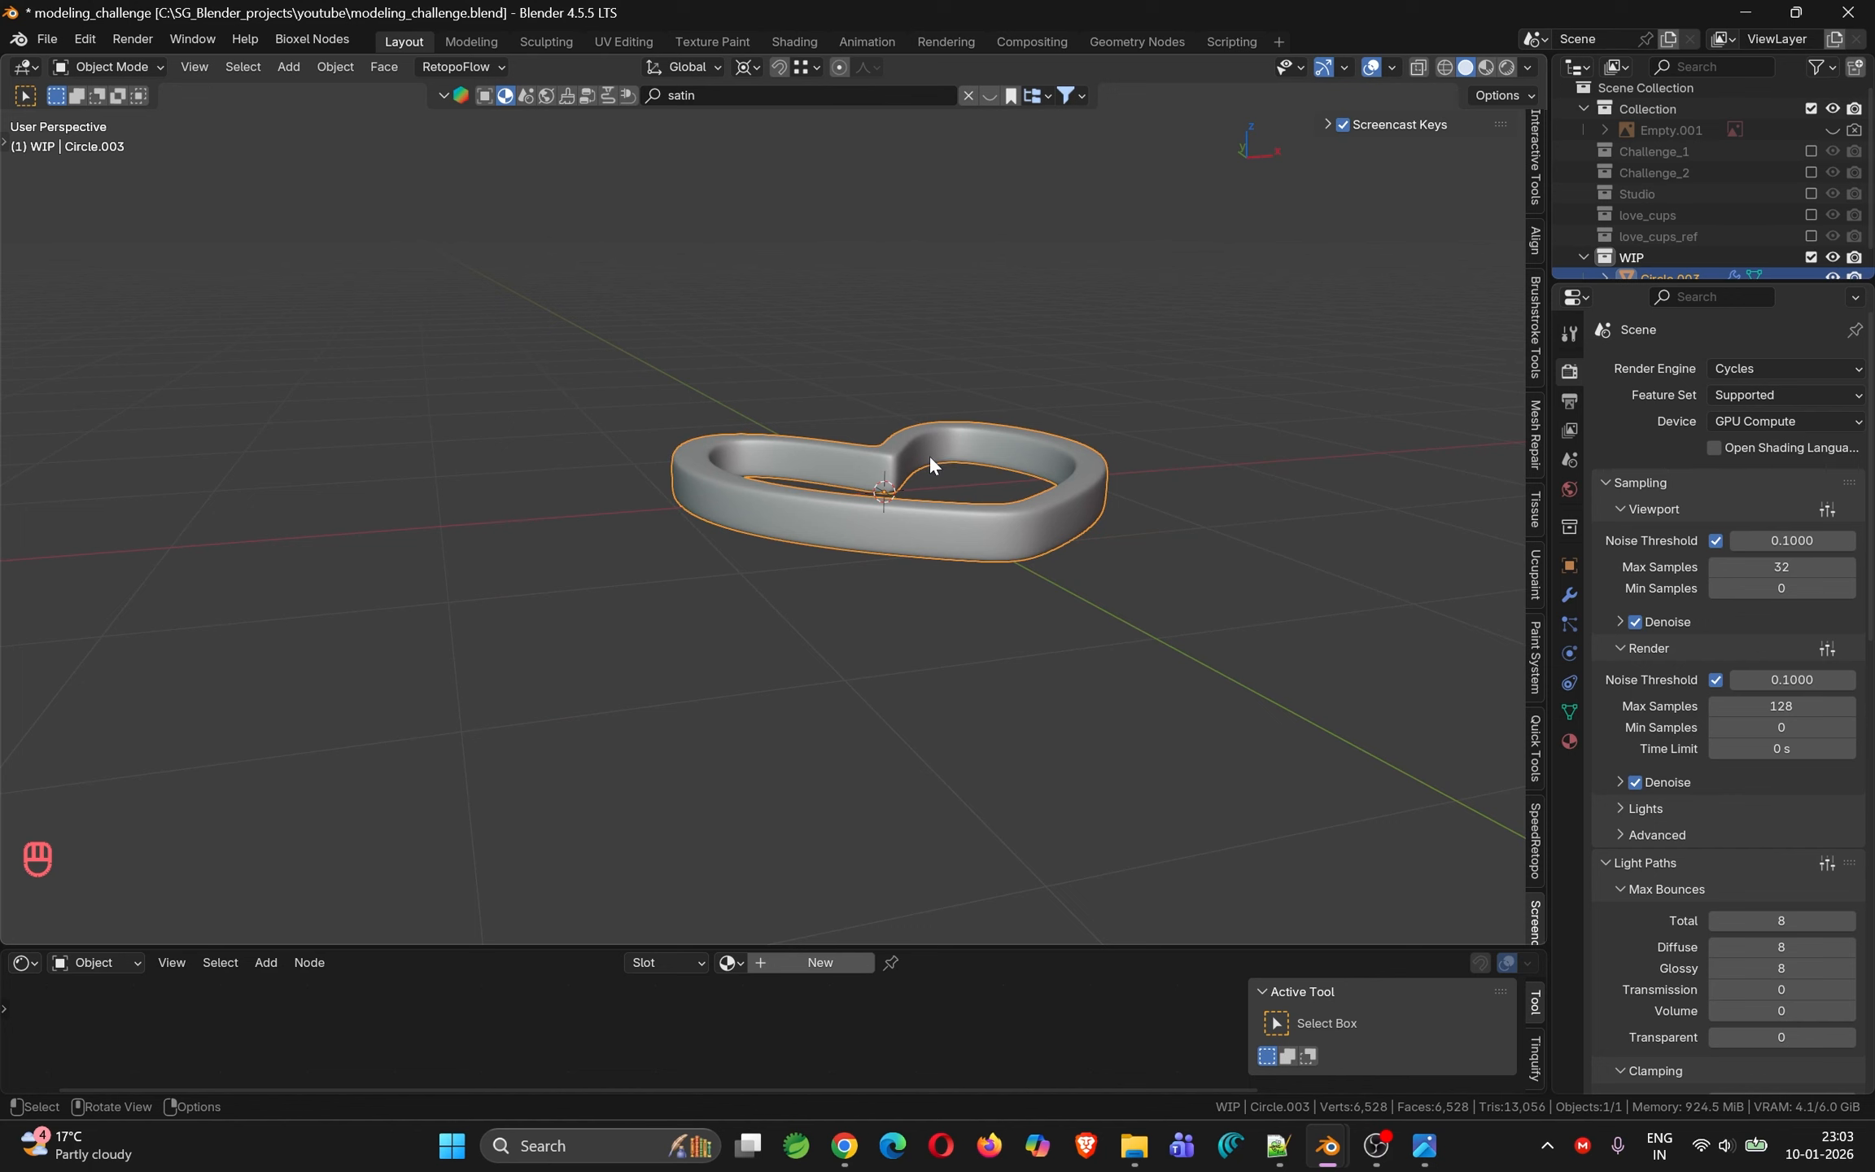
key(Tab)
key(Tab)
middle_drag(928, 454, 912, 456)
scroll(1659, 209, down, 1)
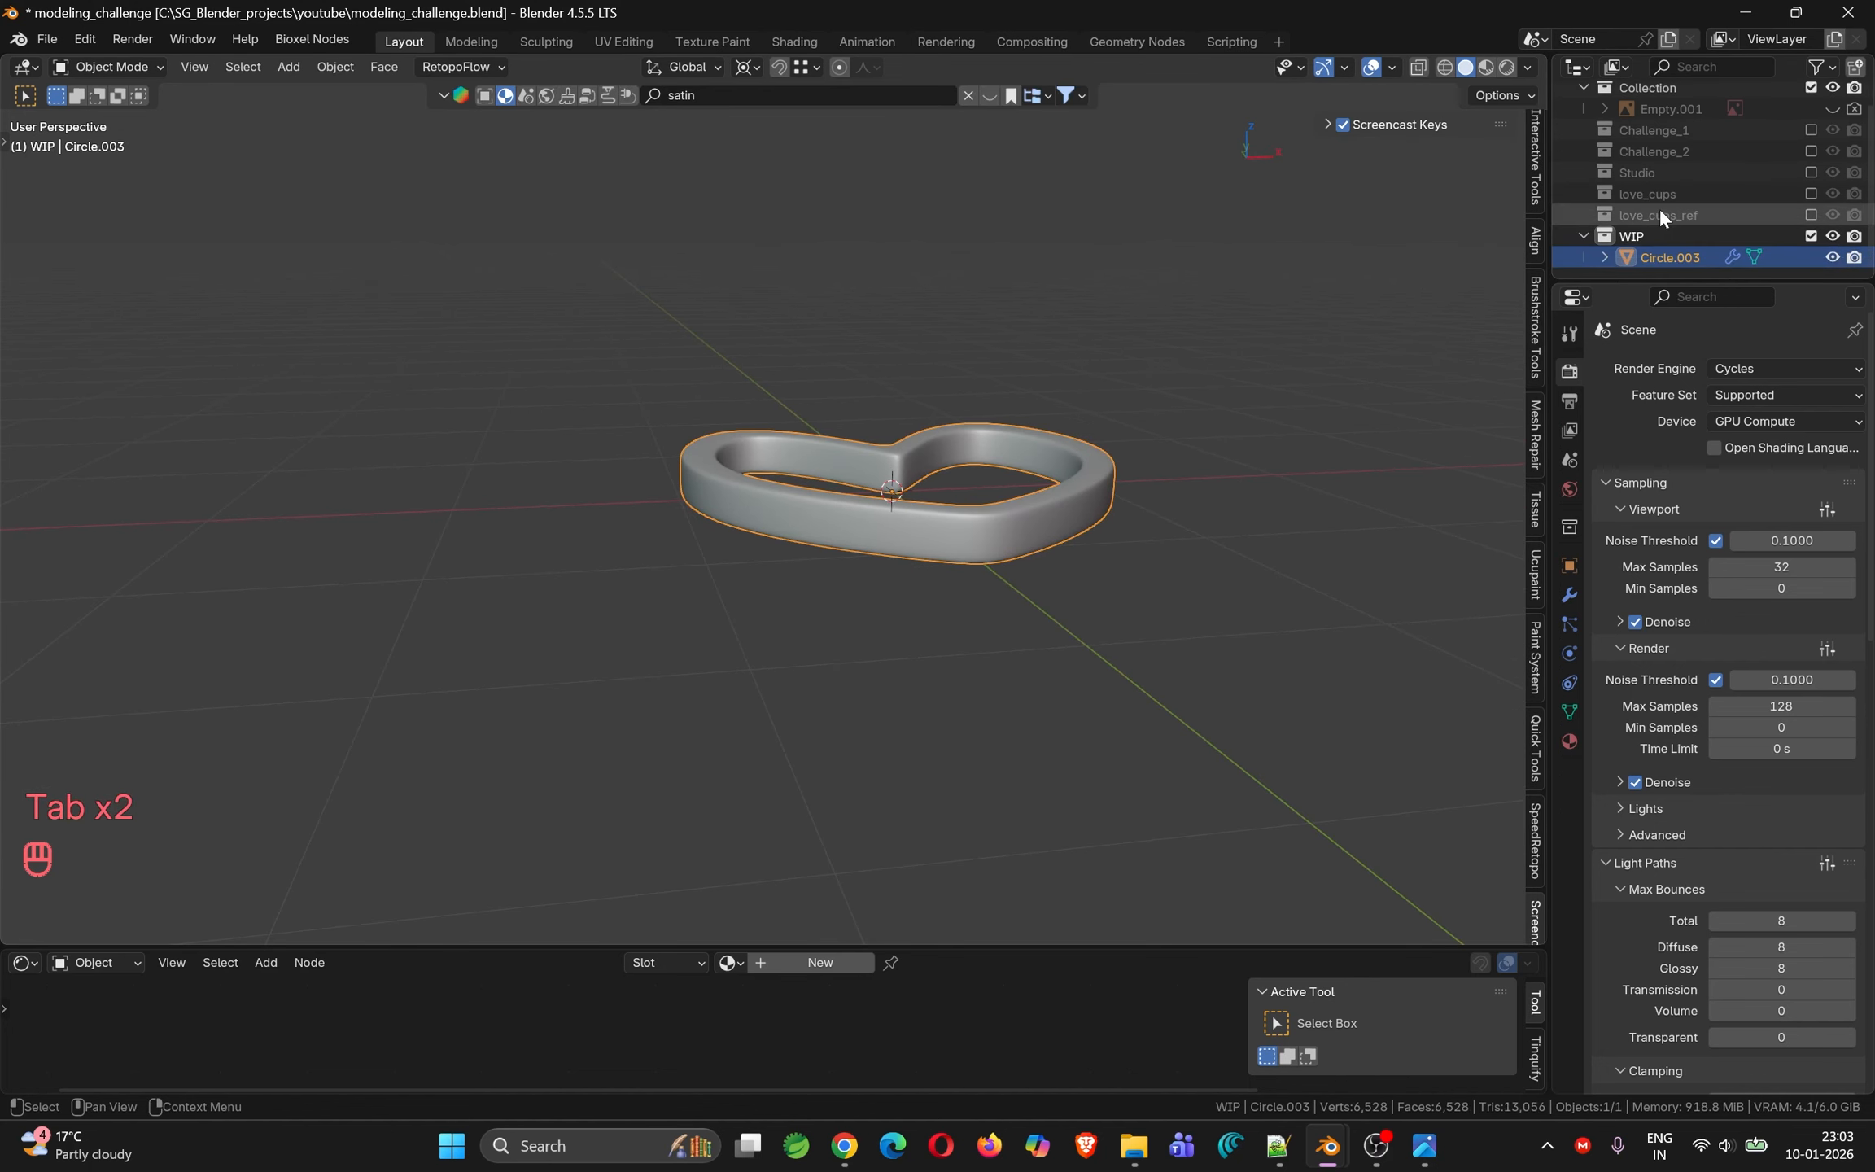
Rename the heart ring object as cup_handle
double_click(1681, 256)
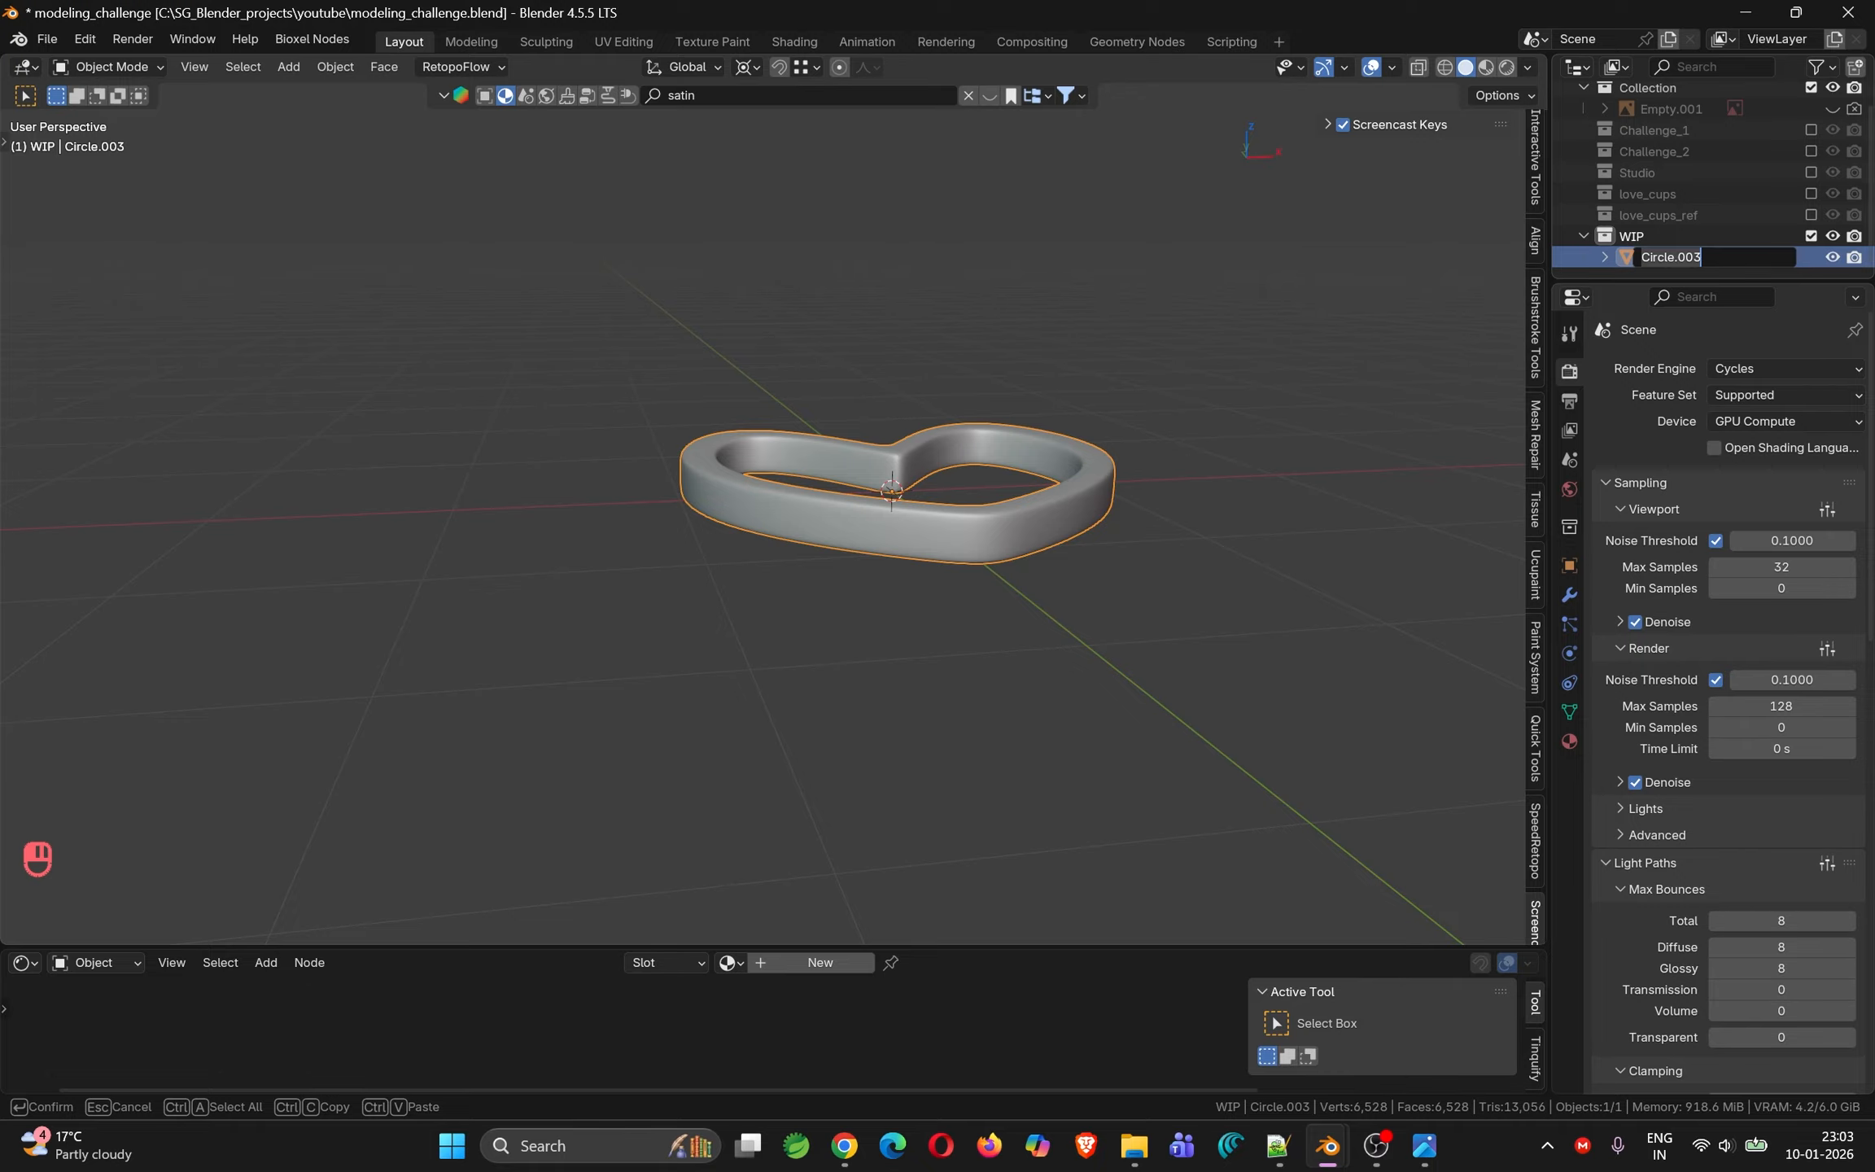
text(handle)
key(BackSpace)
key(BackSpace)
key(BackSpace)
key(BackSpace)
key(BackSpace)
key(BackSpace)
text(cup_handle)
key(Return)
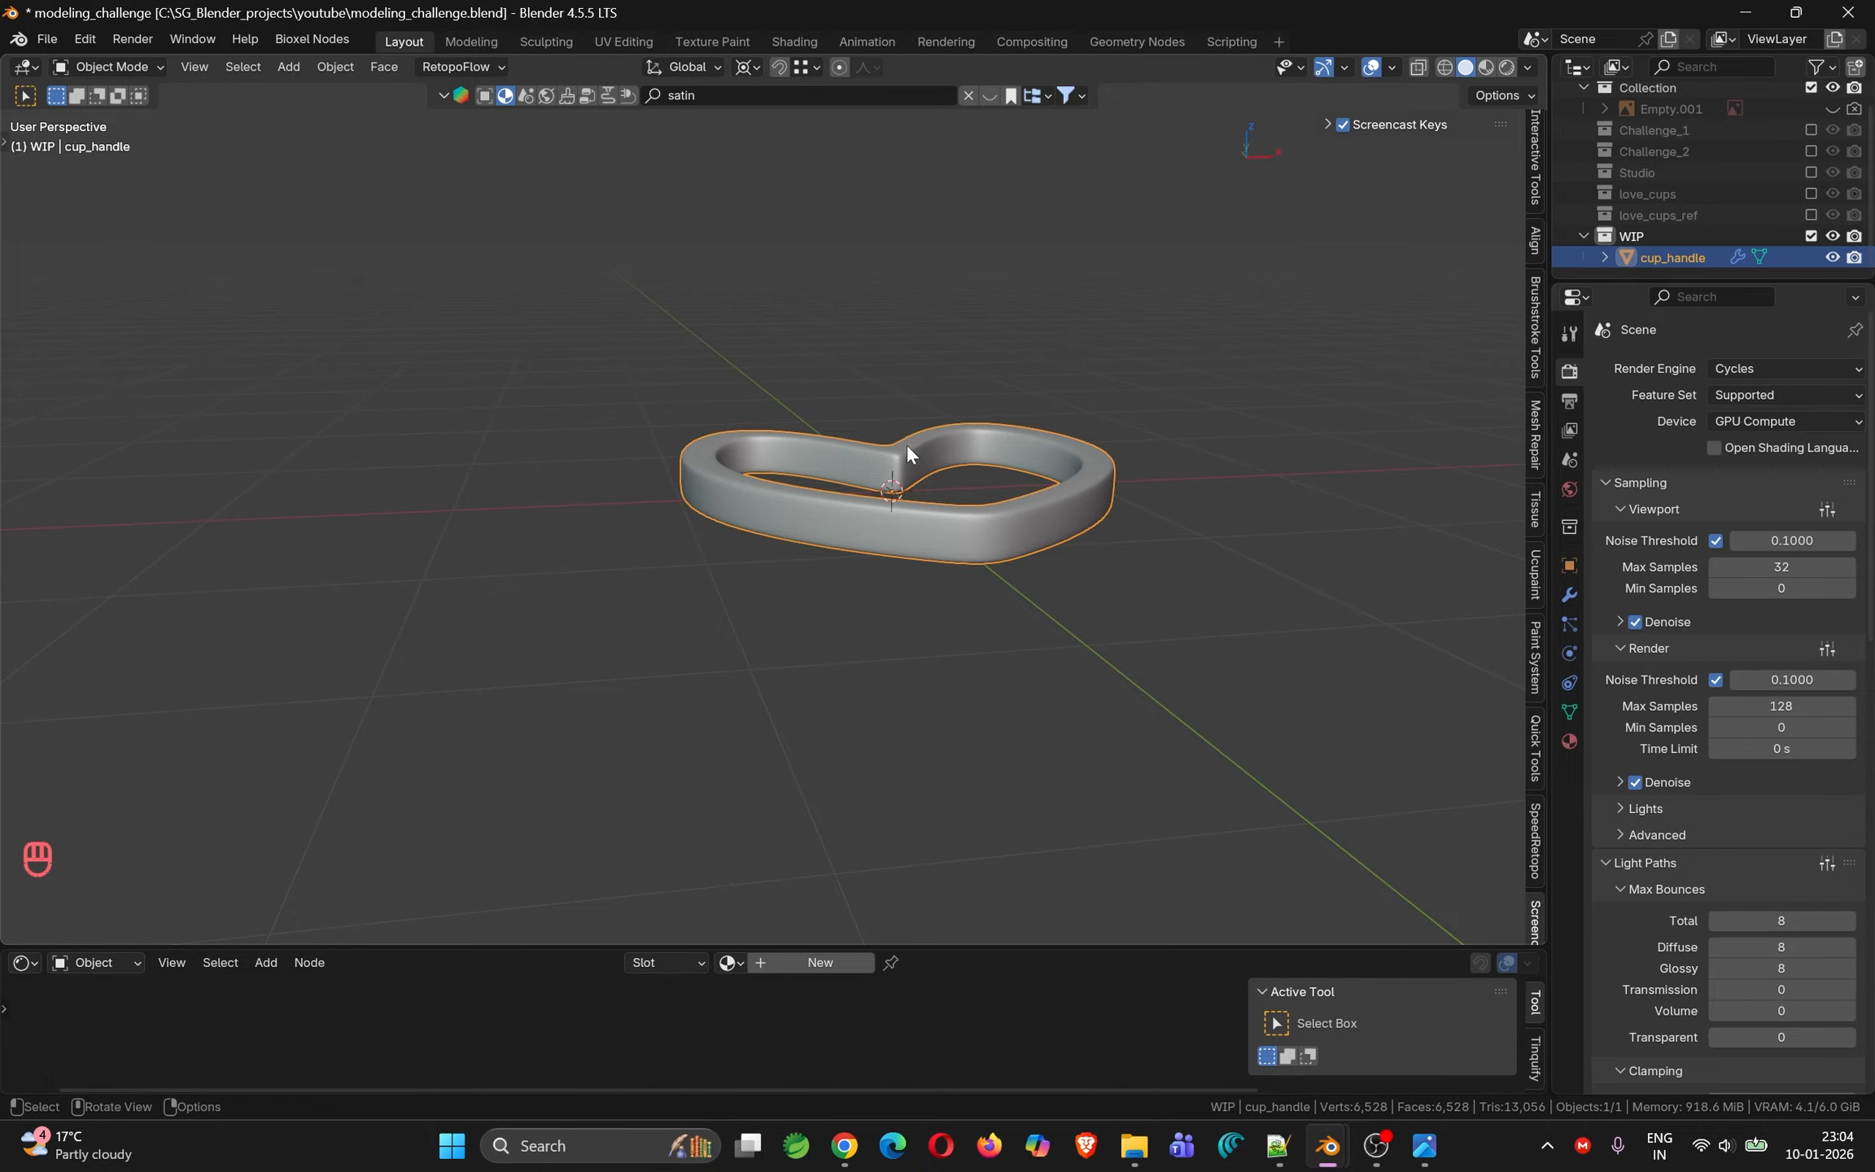
key(KP_7)
shift+middle_drag(905, 443, 831, 527)
right_click(875, 486)
click(489, 499)
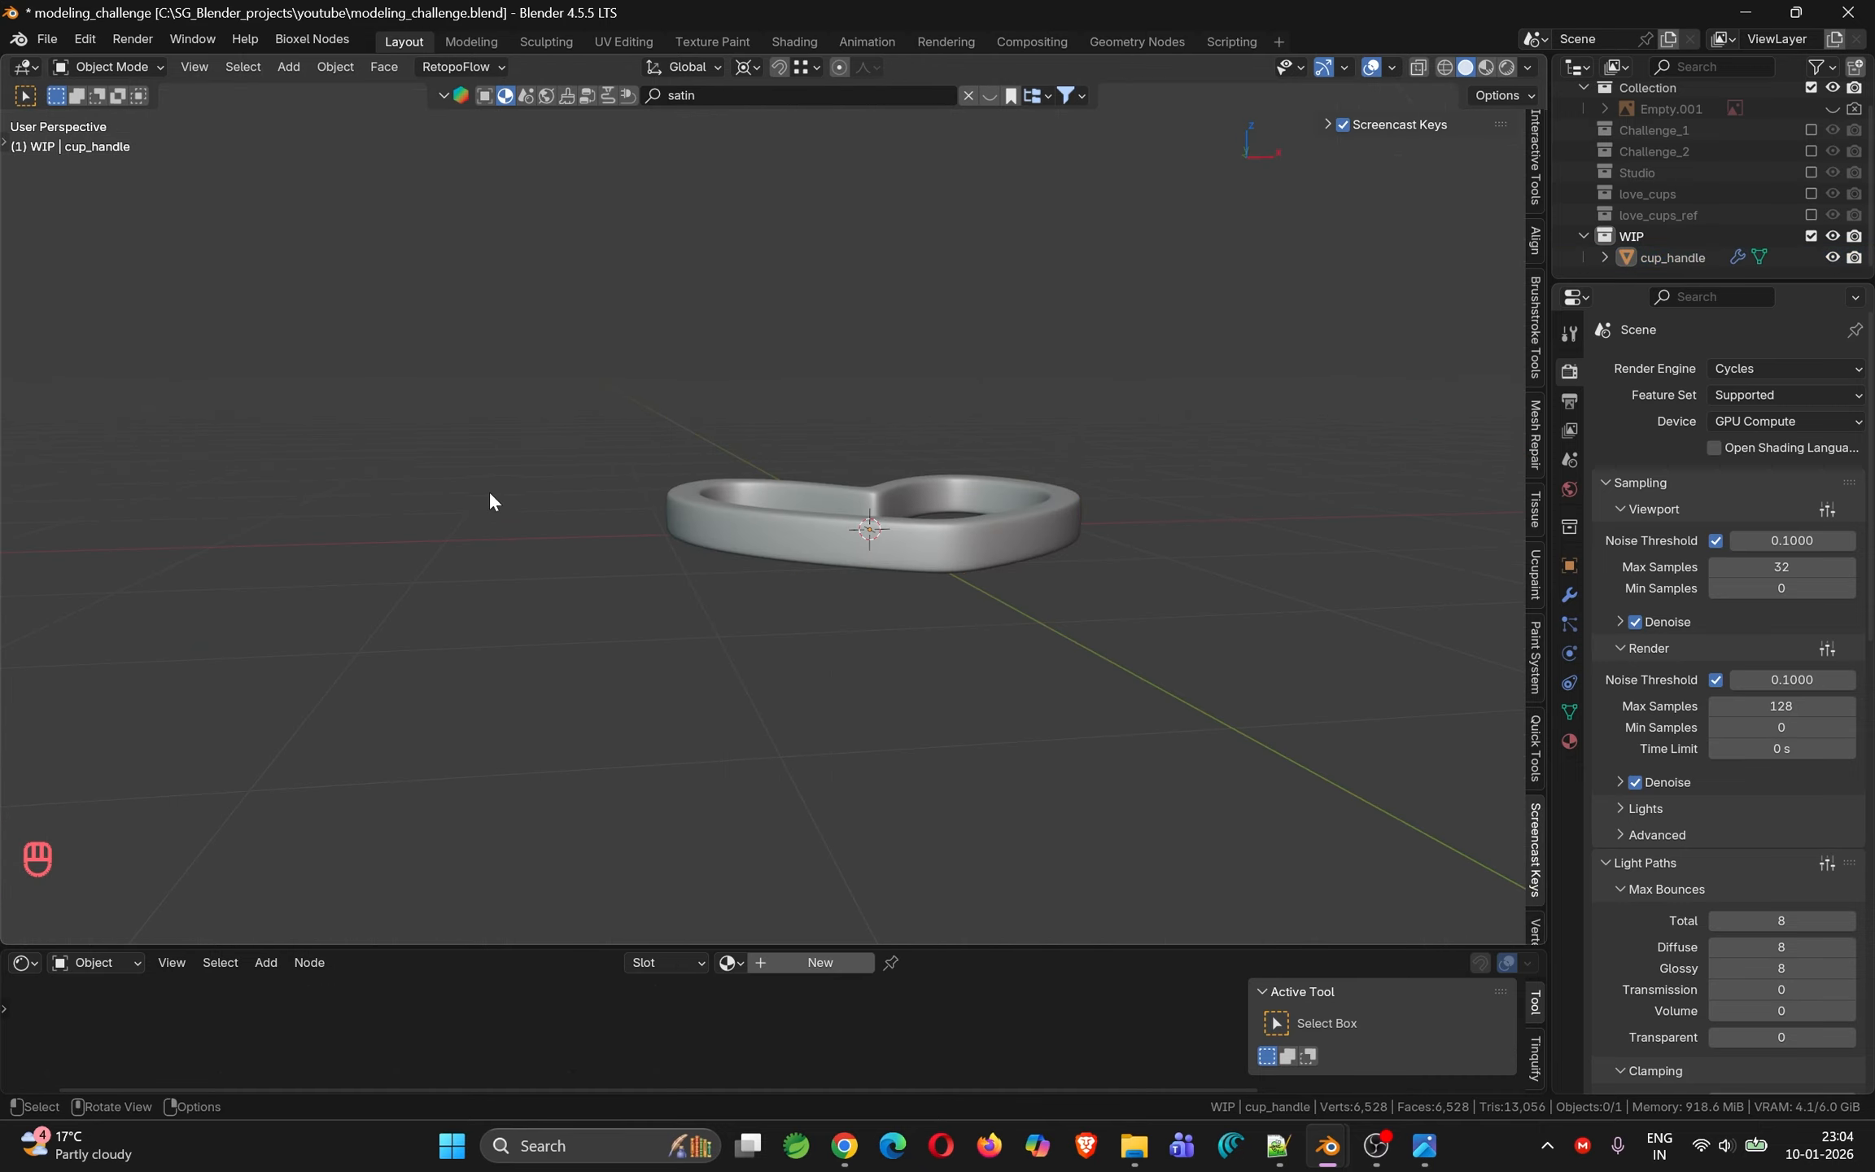
middle_drag(488, 498, 861, 516)
click(888, 550)
scroll(892, 547, up, 3)
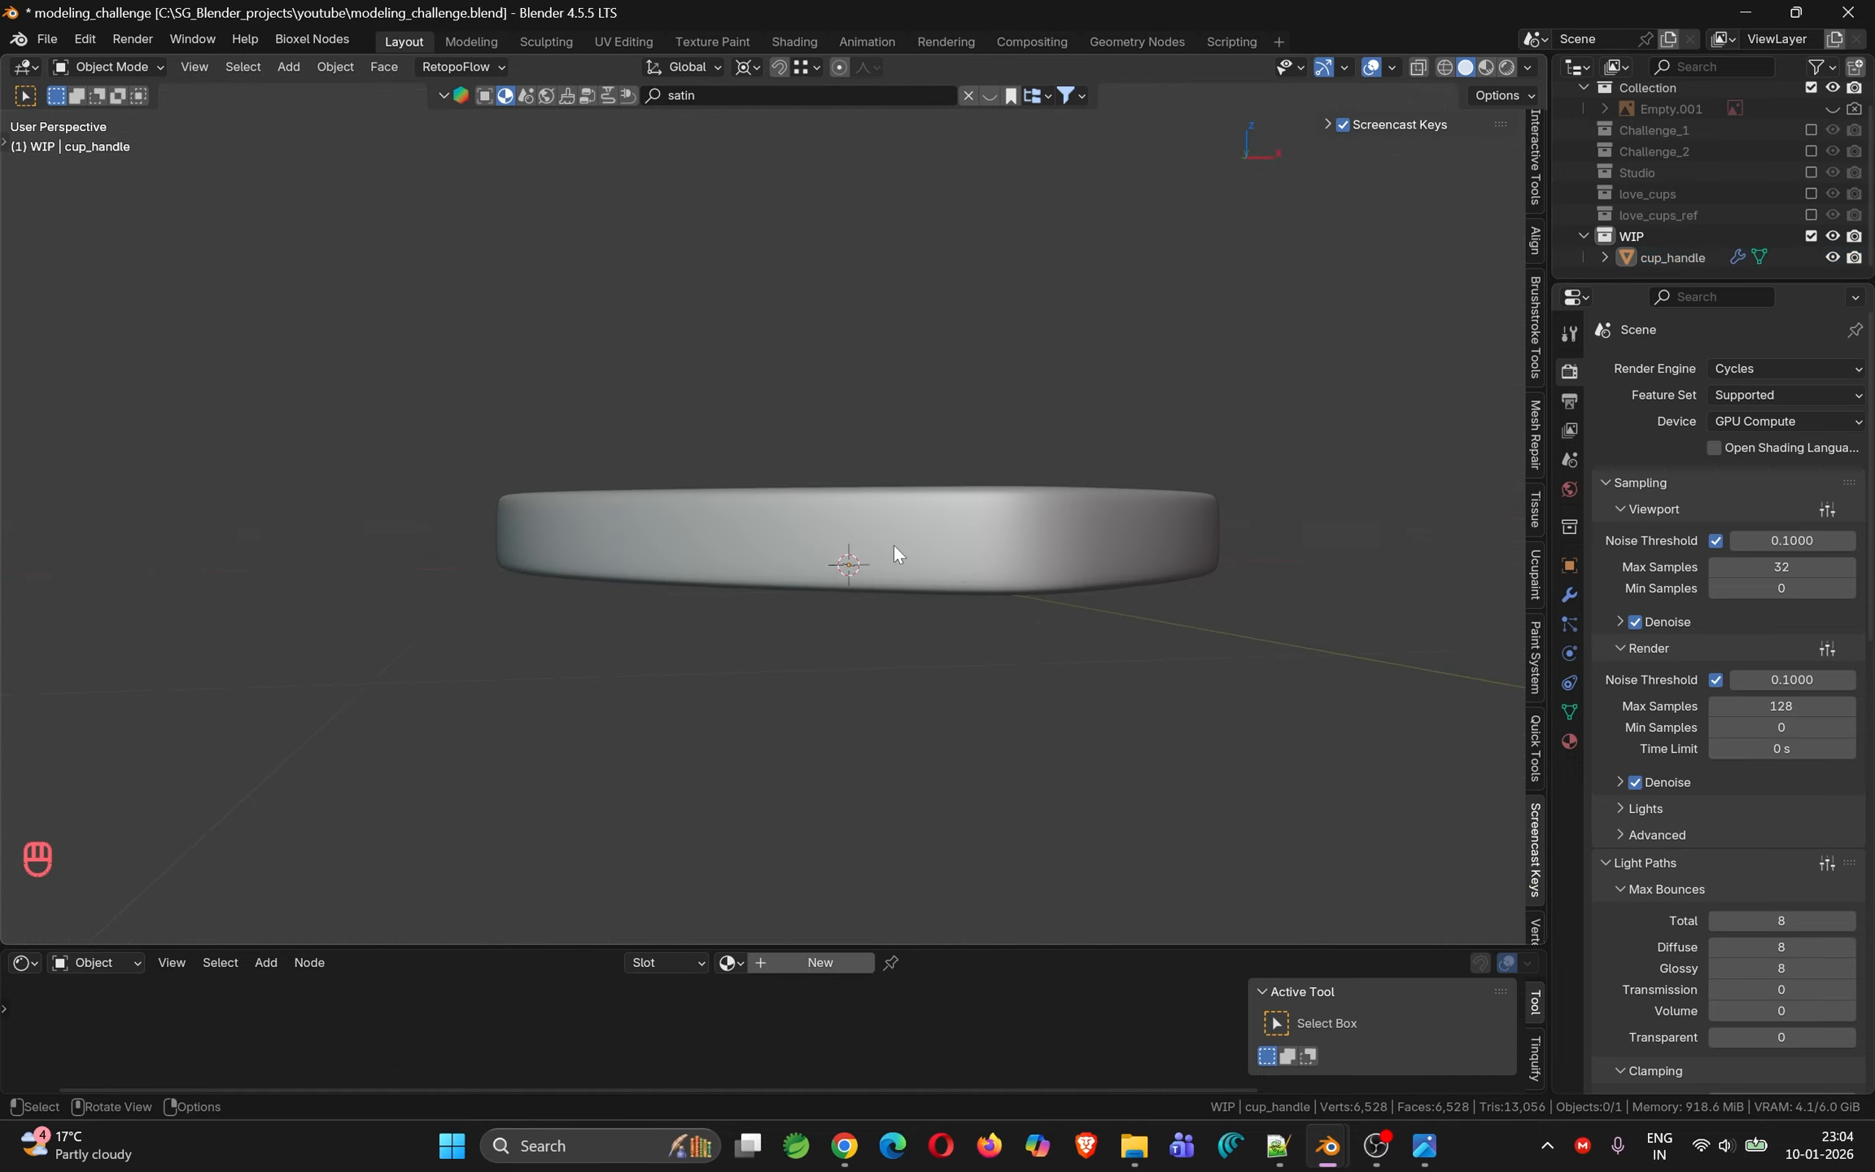
Select the heart ring's inner face loop in Edit Mode and snap the 3D cursor to that selection
key(Tab)
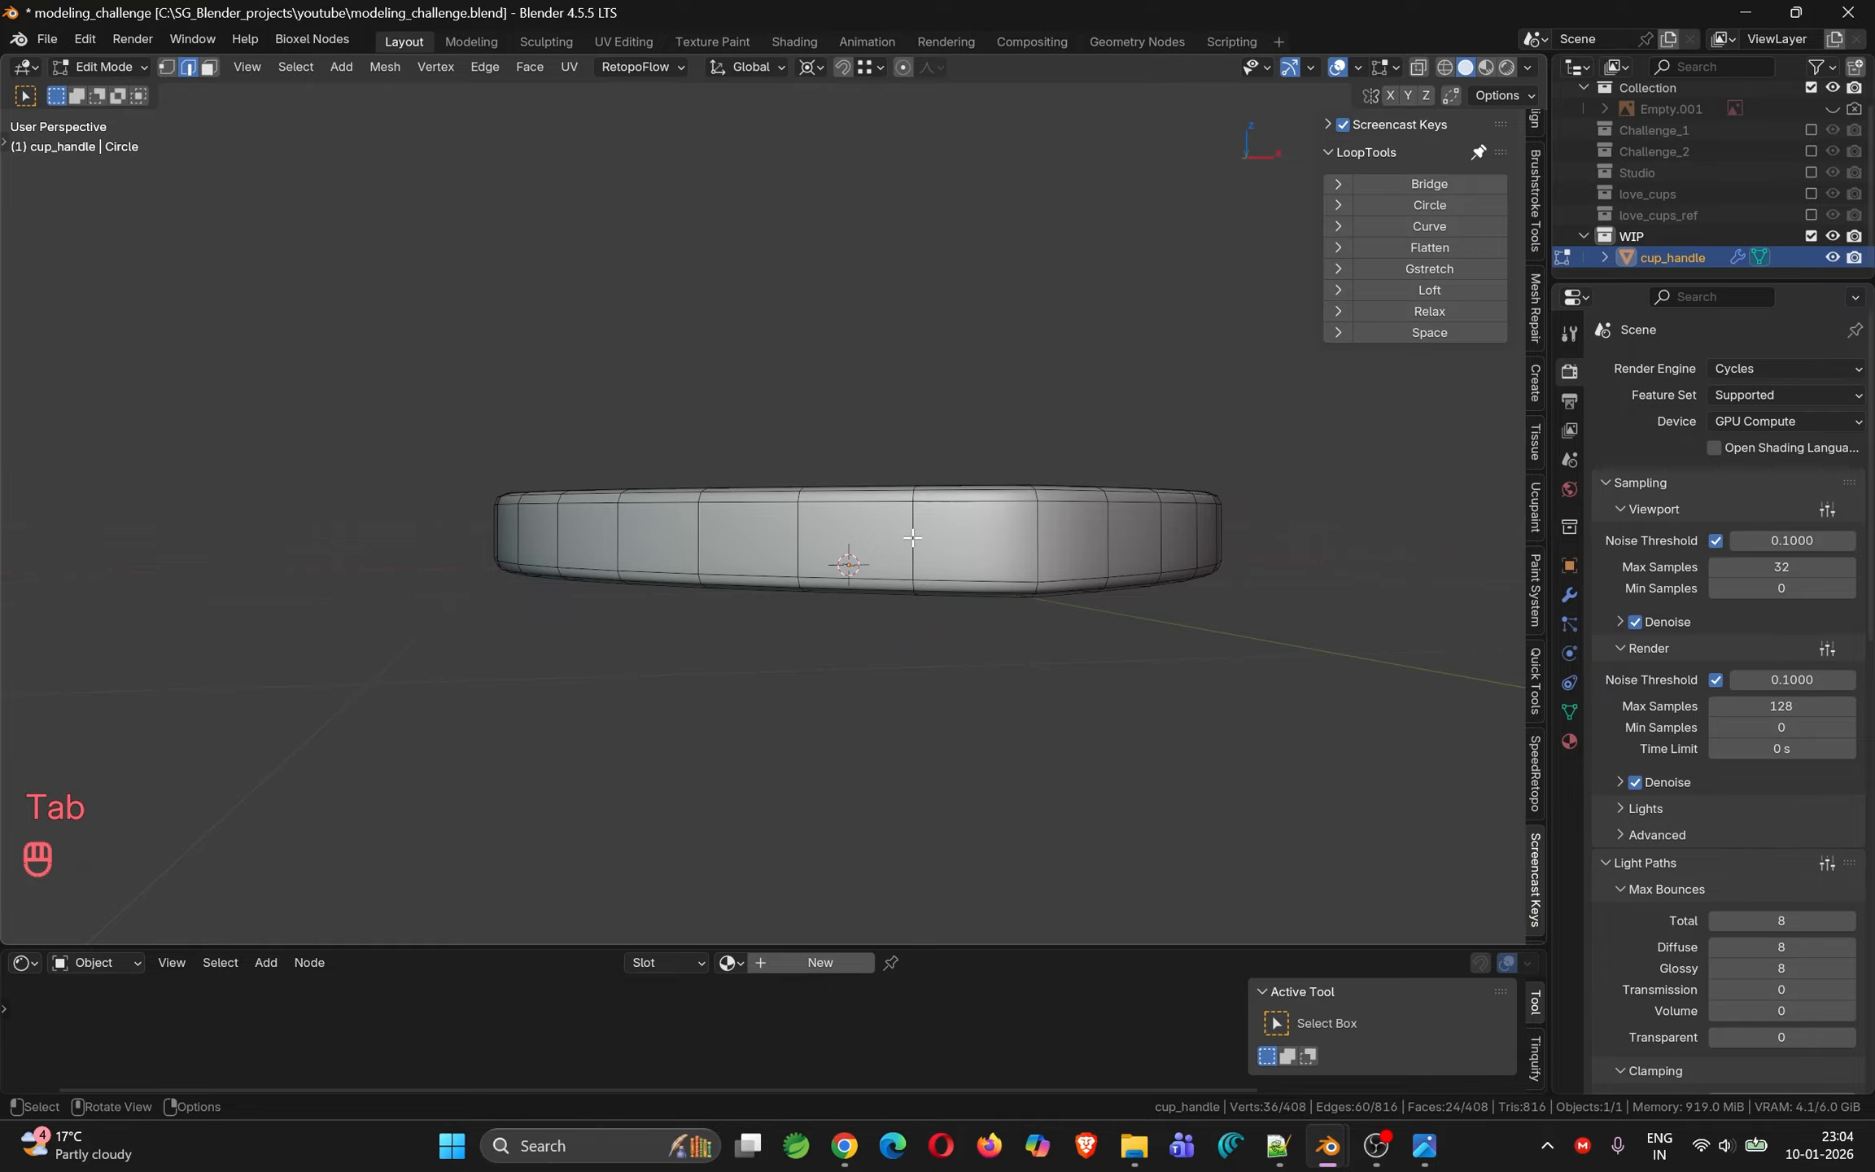
key(3)
alt+click(912, 537)
mouse_move(912, 537)
middle_down()
mouse_move(934, 511)
mouse_move(882, 518)
middle_up()
alt+click(881, 518)
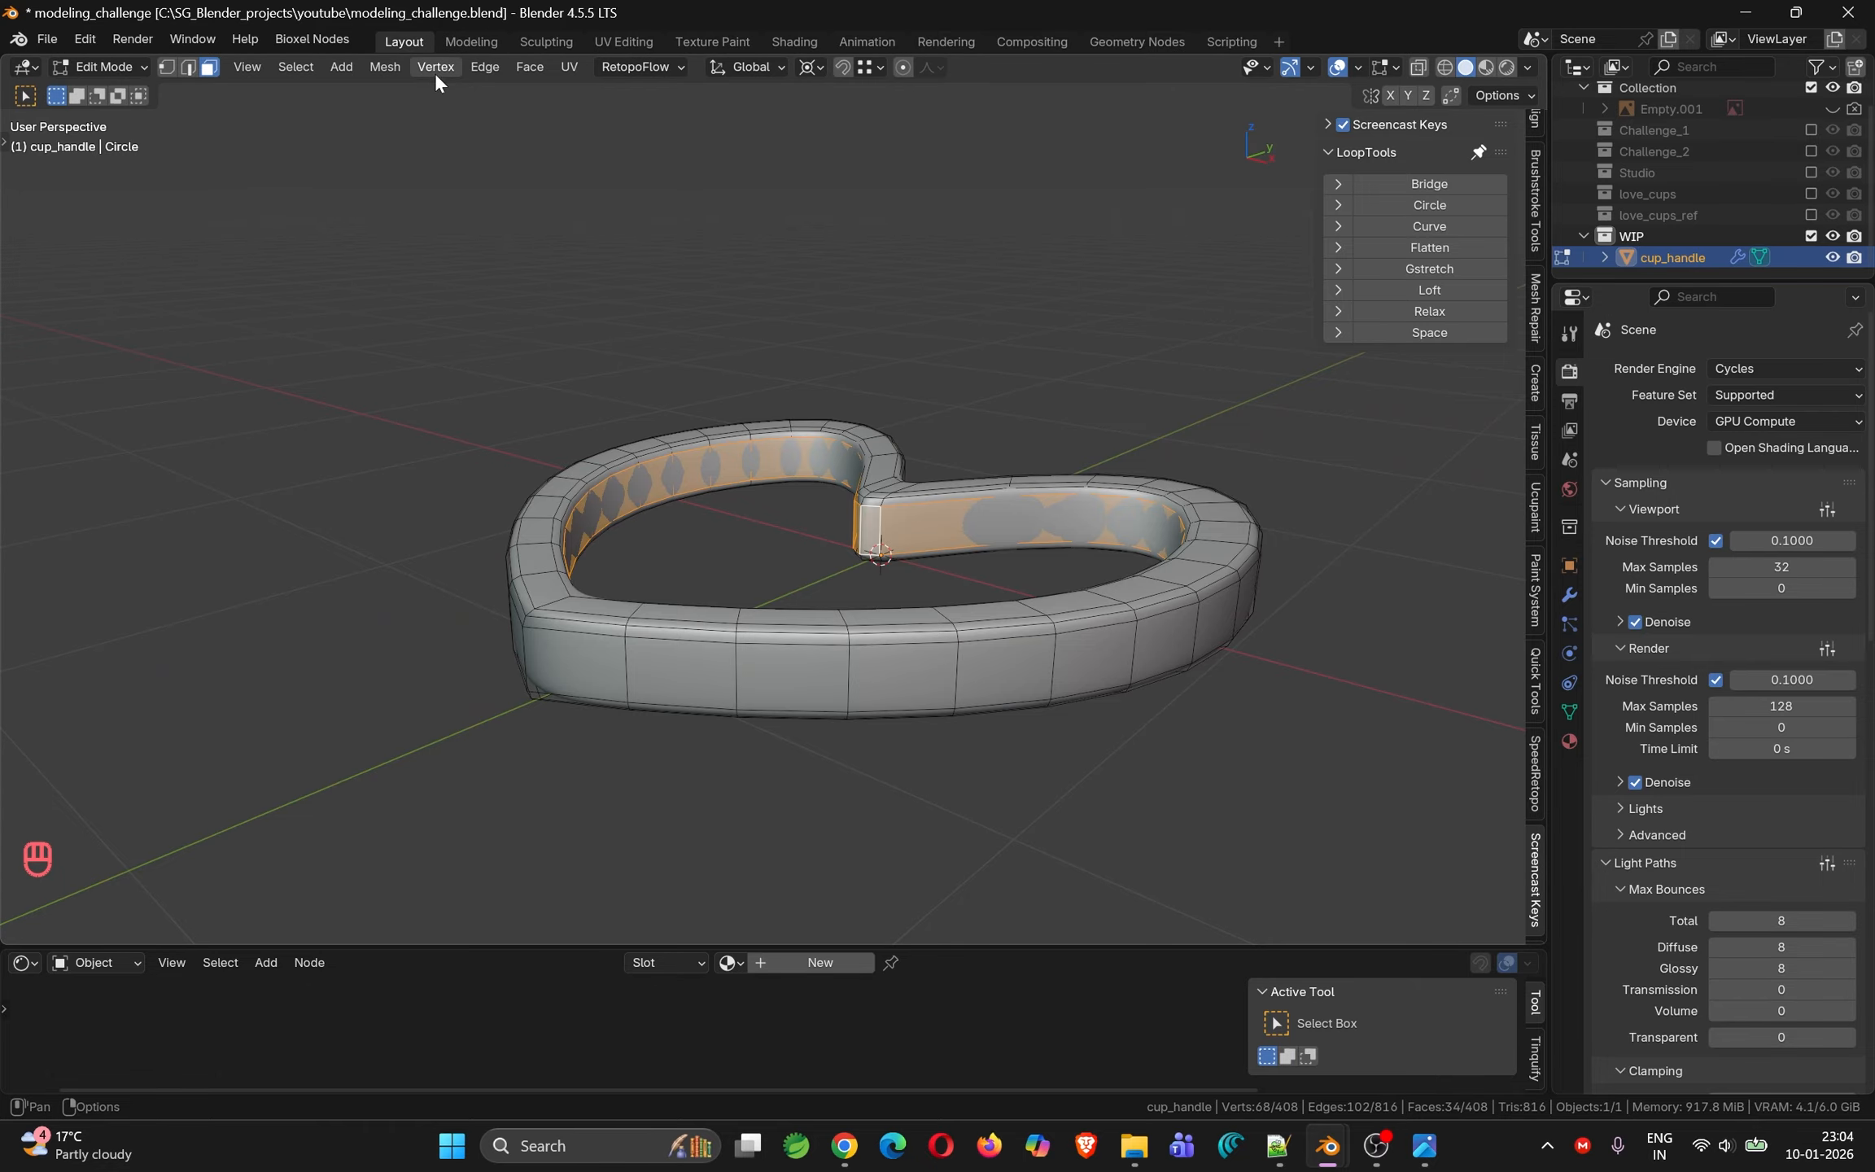
key(shift+s)
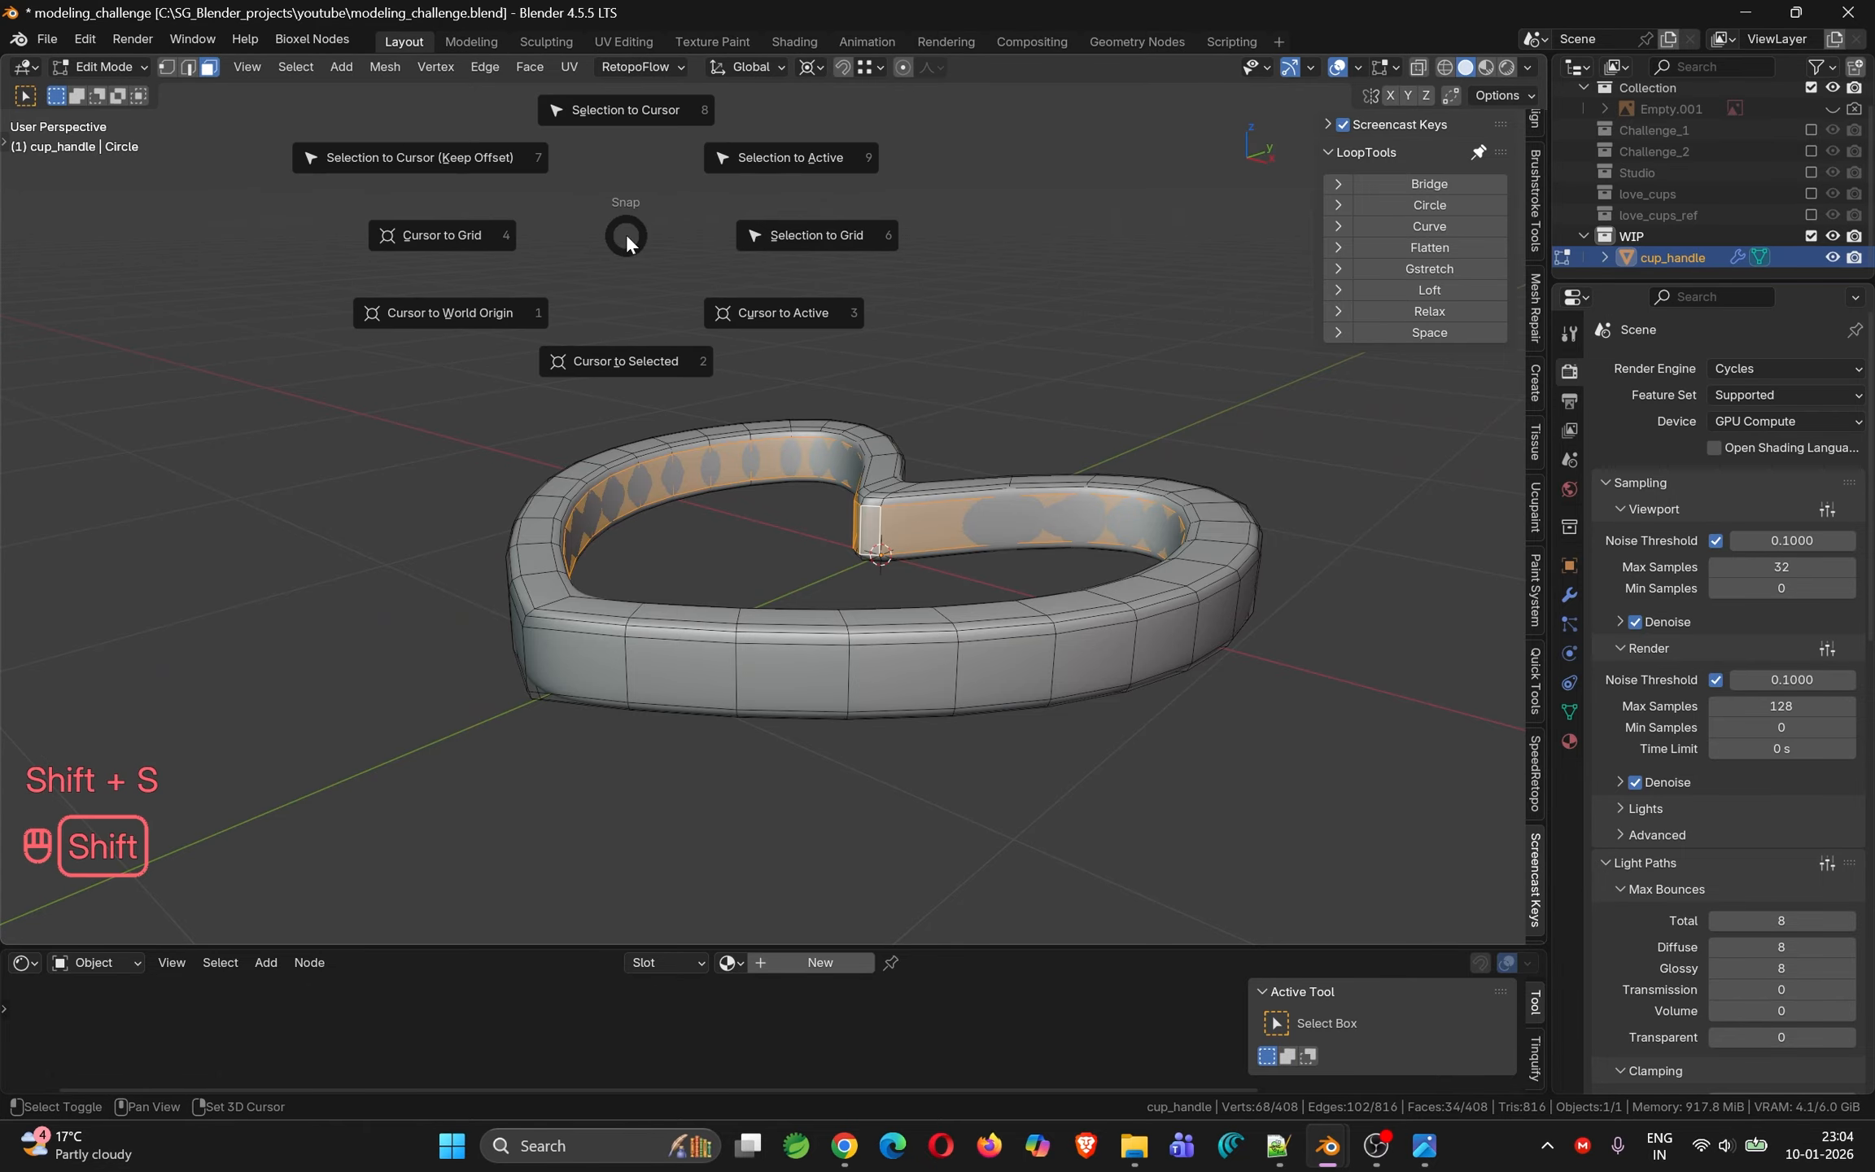
click(641, 353)
middle_drag(678, 373, 732, 481)
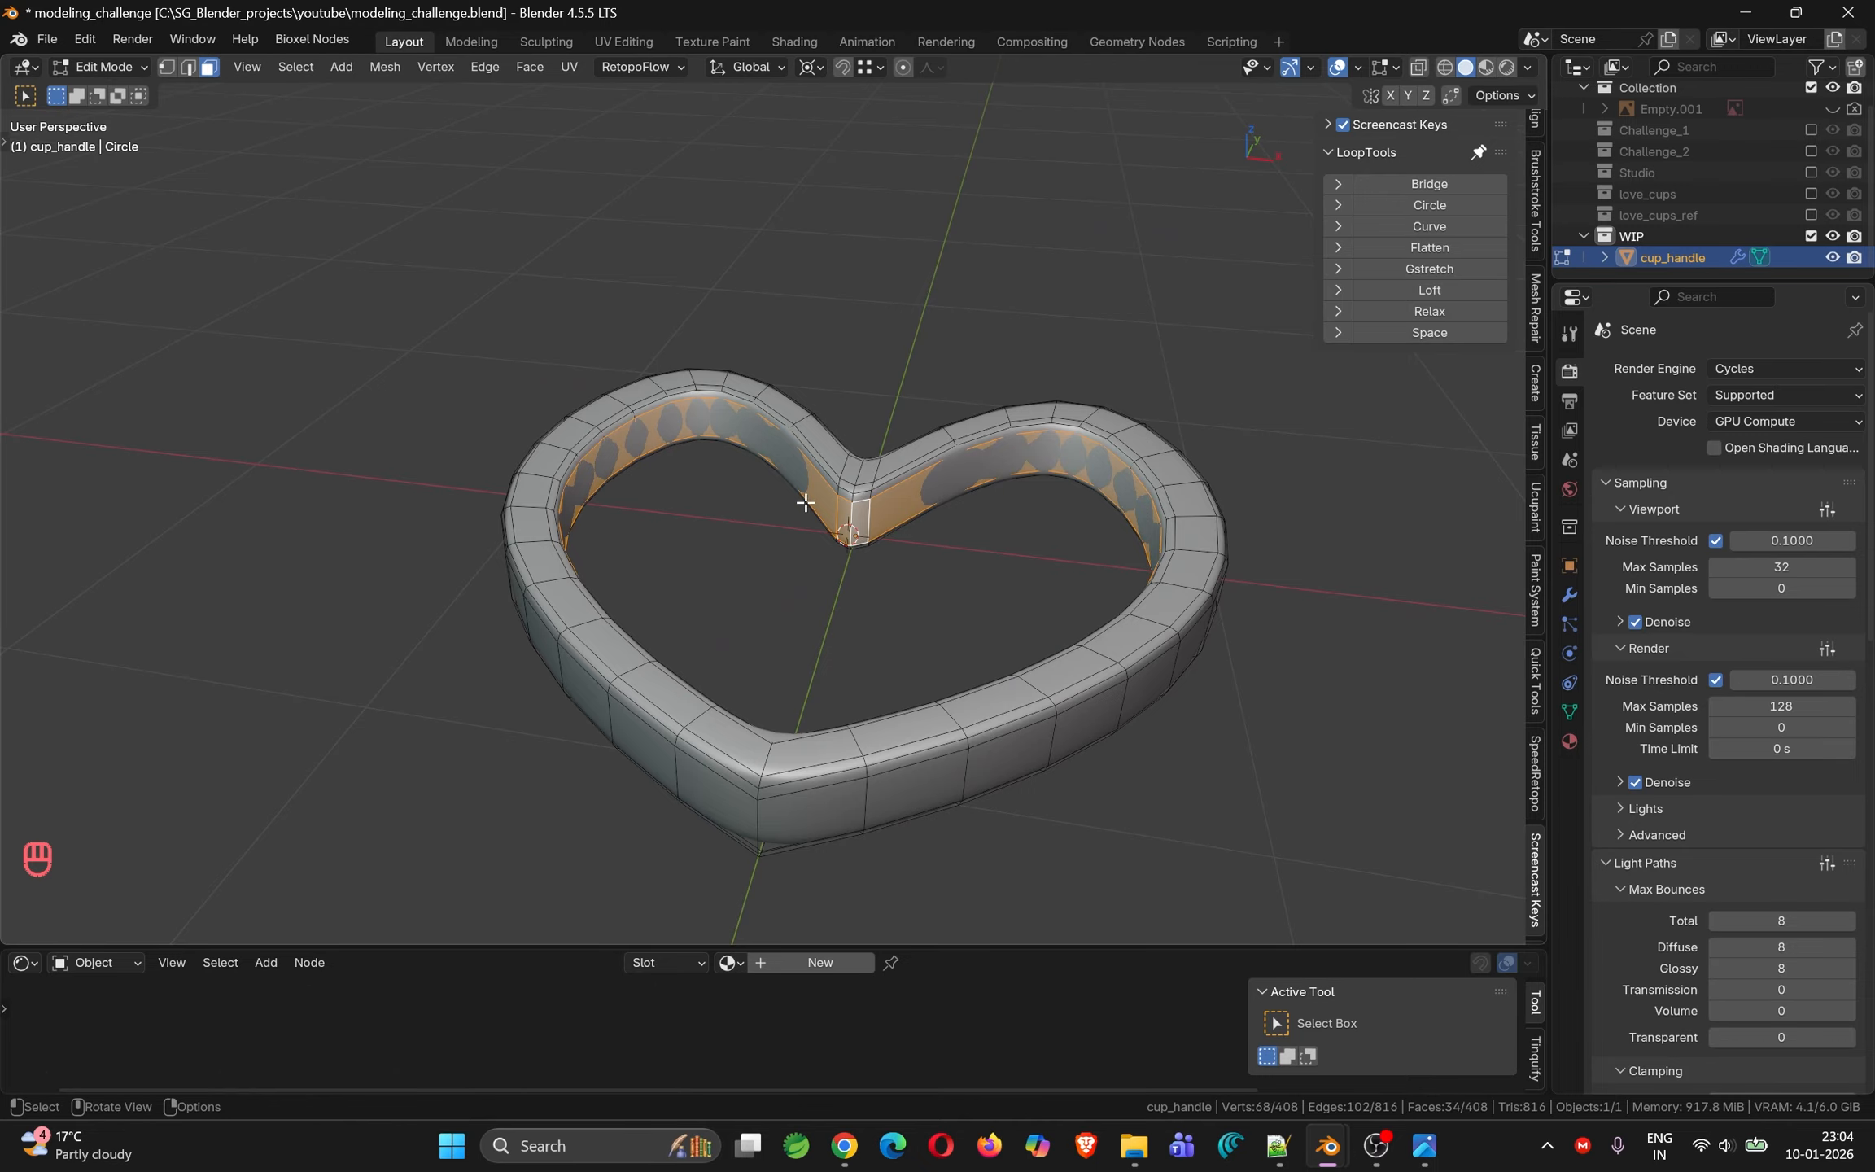
Return to Object Mode and set the handle's origin to the 3D cursor
right_click(793, 313)
key(Tab)
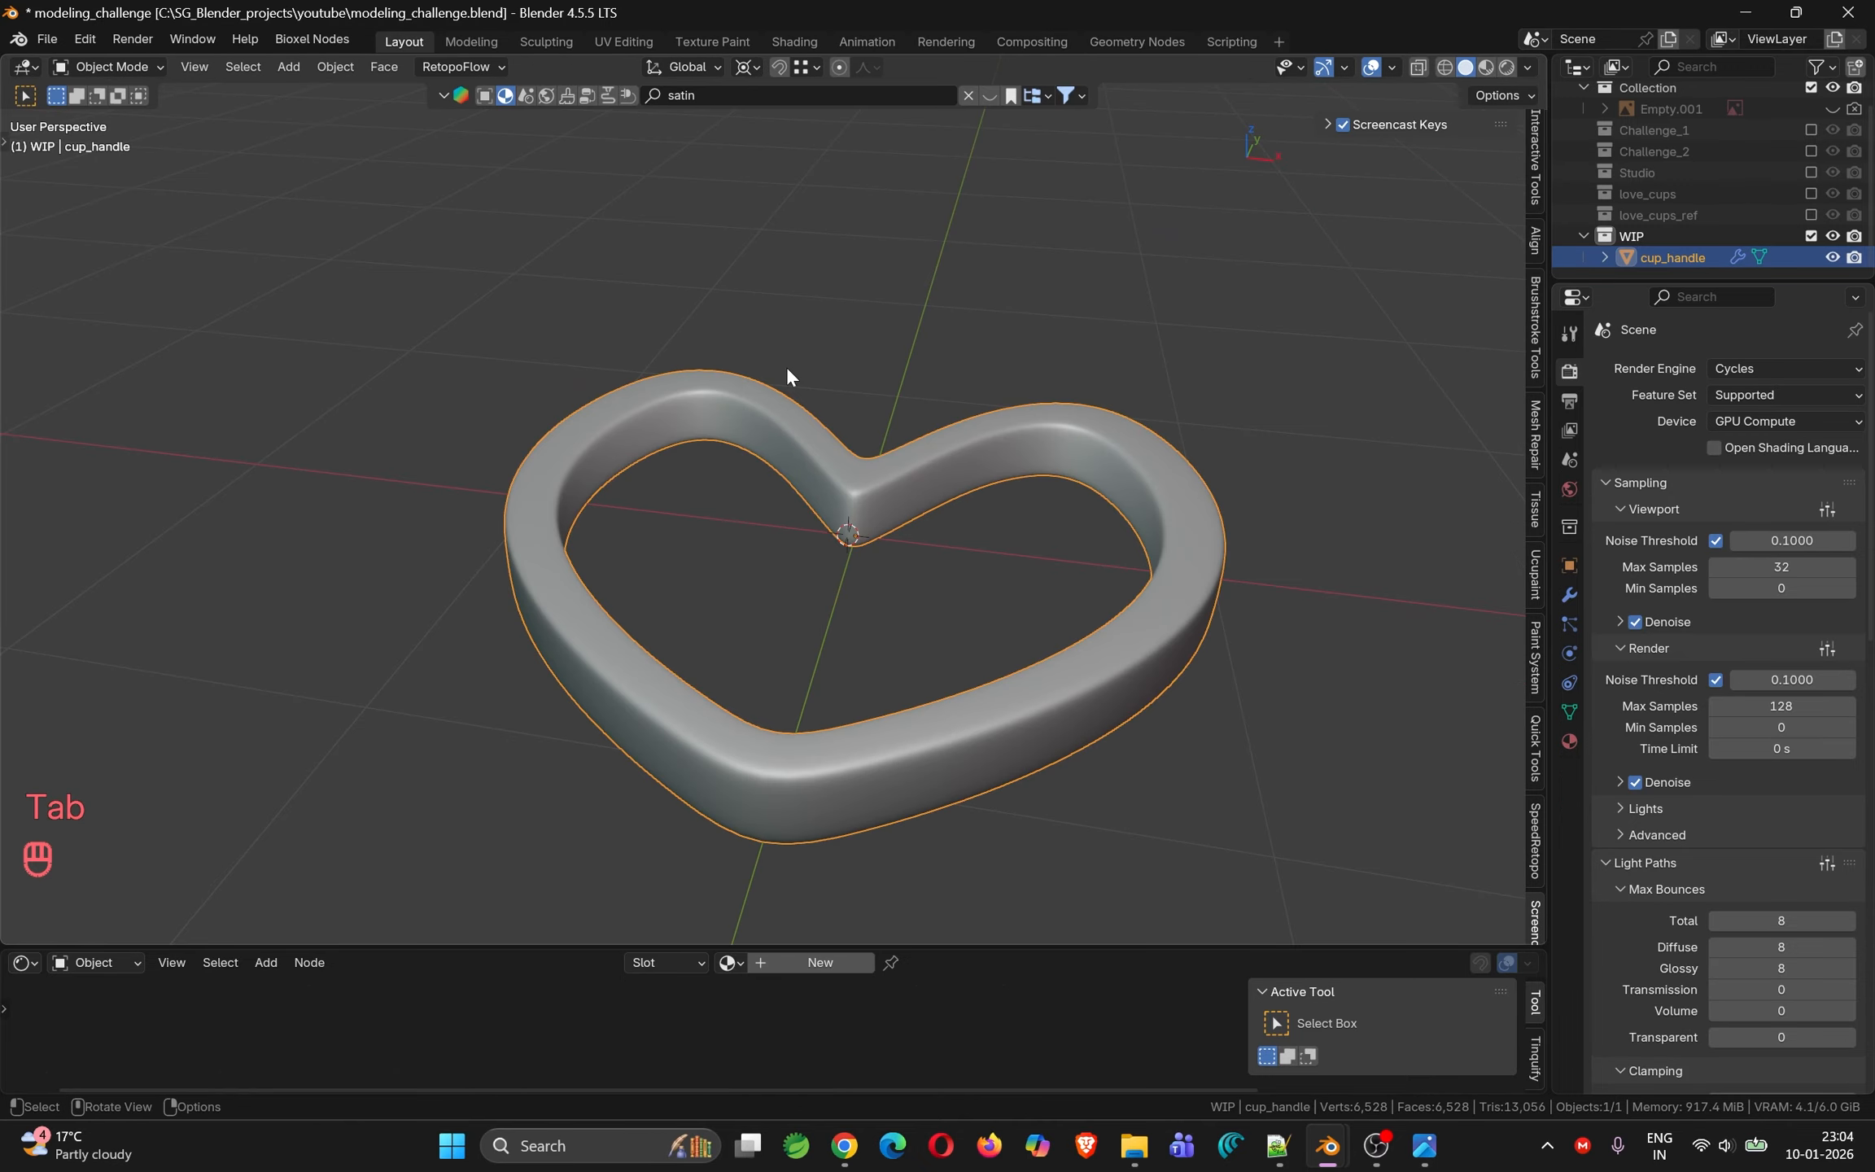
right_click(787, 366)
mouse_move(746, 458)
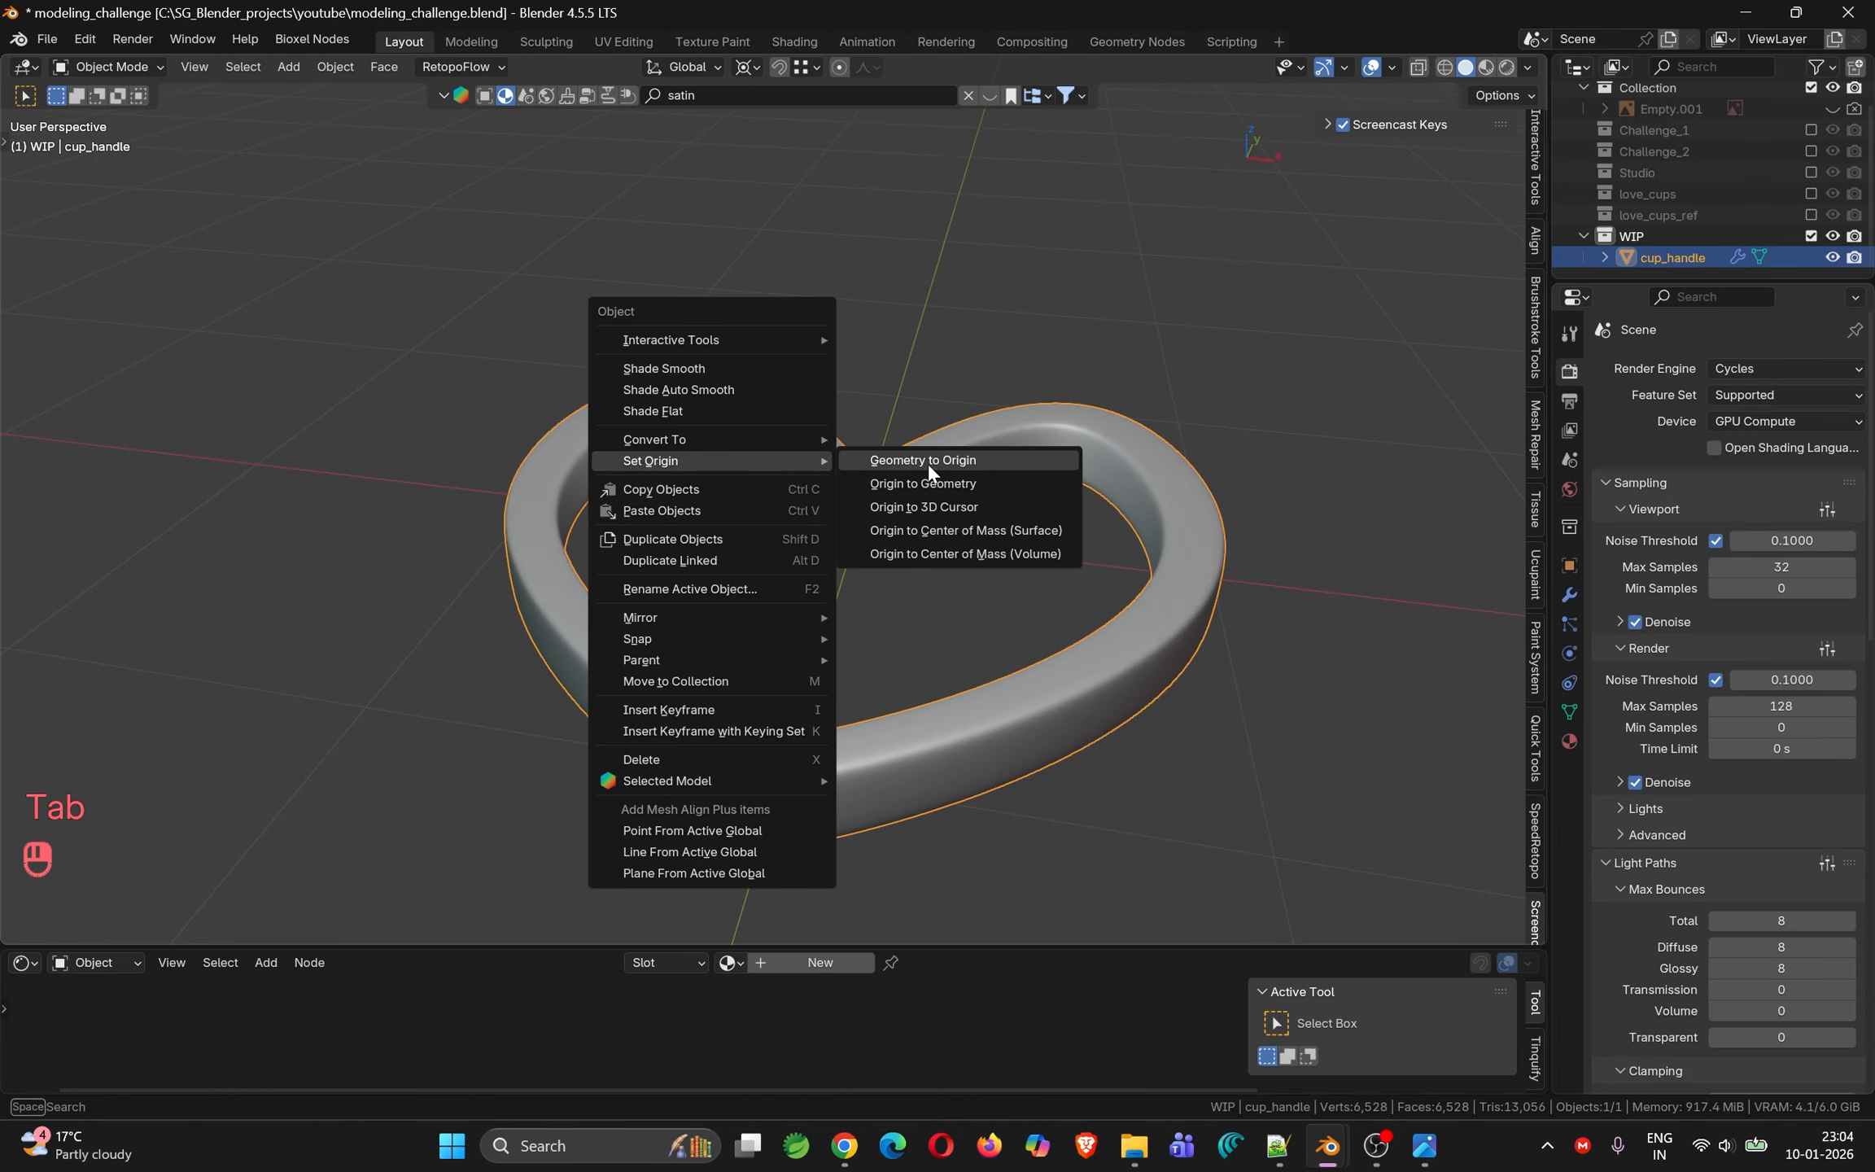
click(928, 507)
mouse_move(939, 482)
middle_down()
mouse_move(1020, 404)
mouse_move(1051, 447)
mouse_move(941, 481)
middle_up()
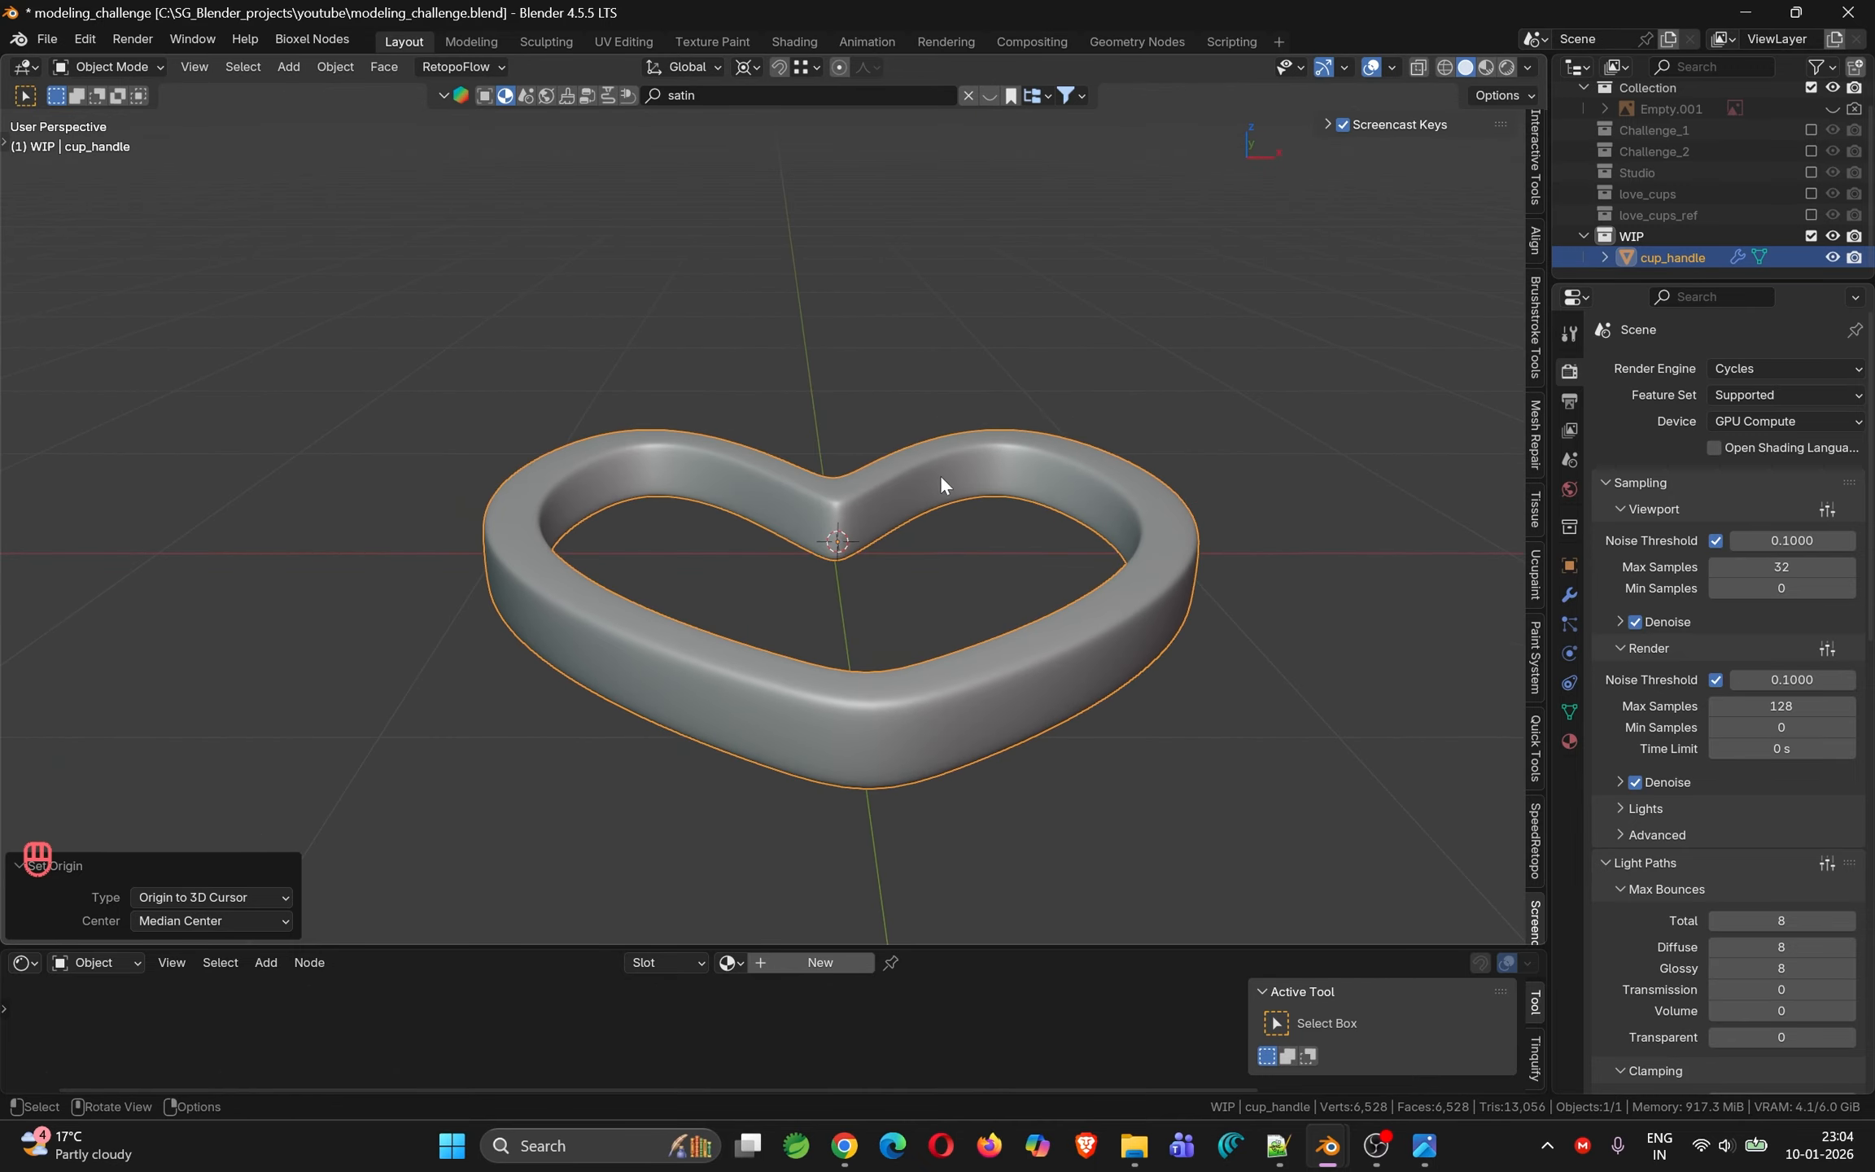
click(822, 526)
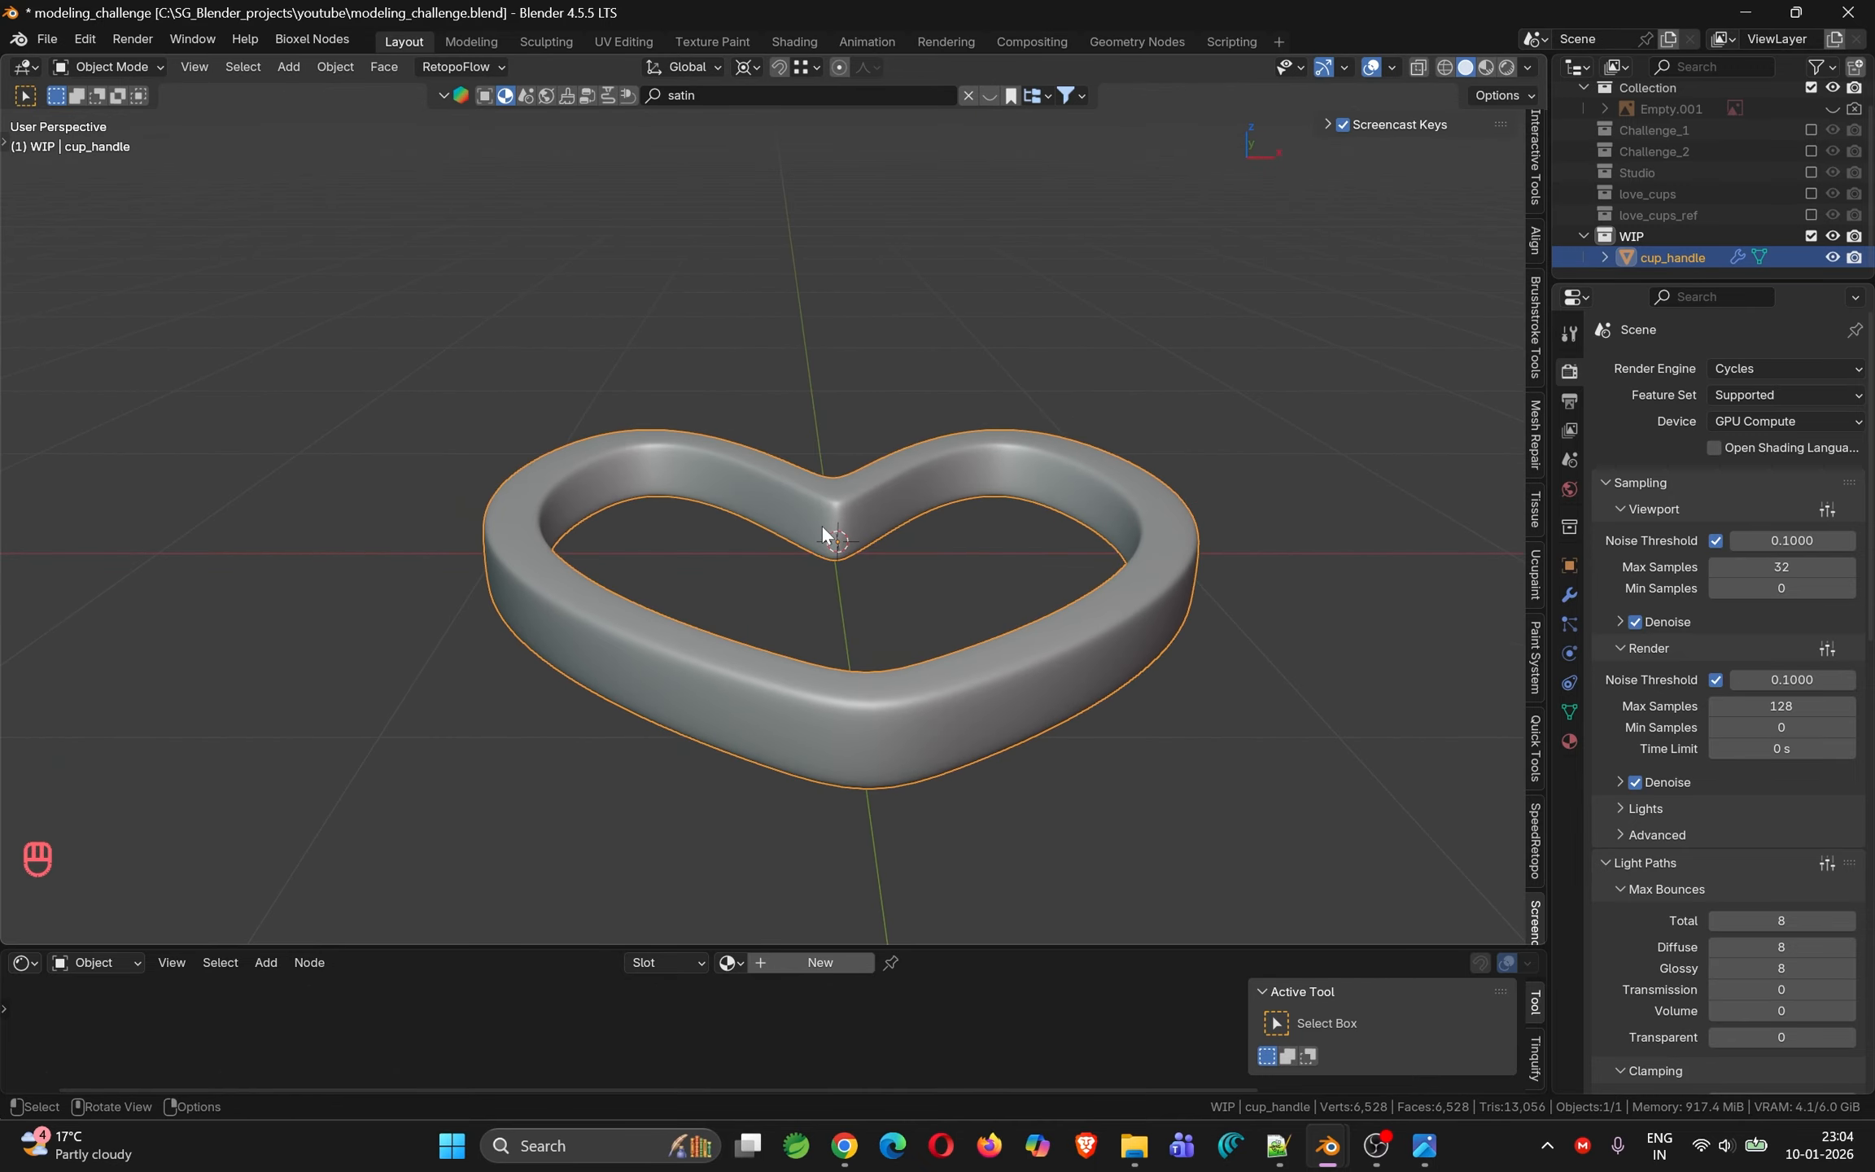
key(Tab)
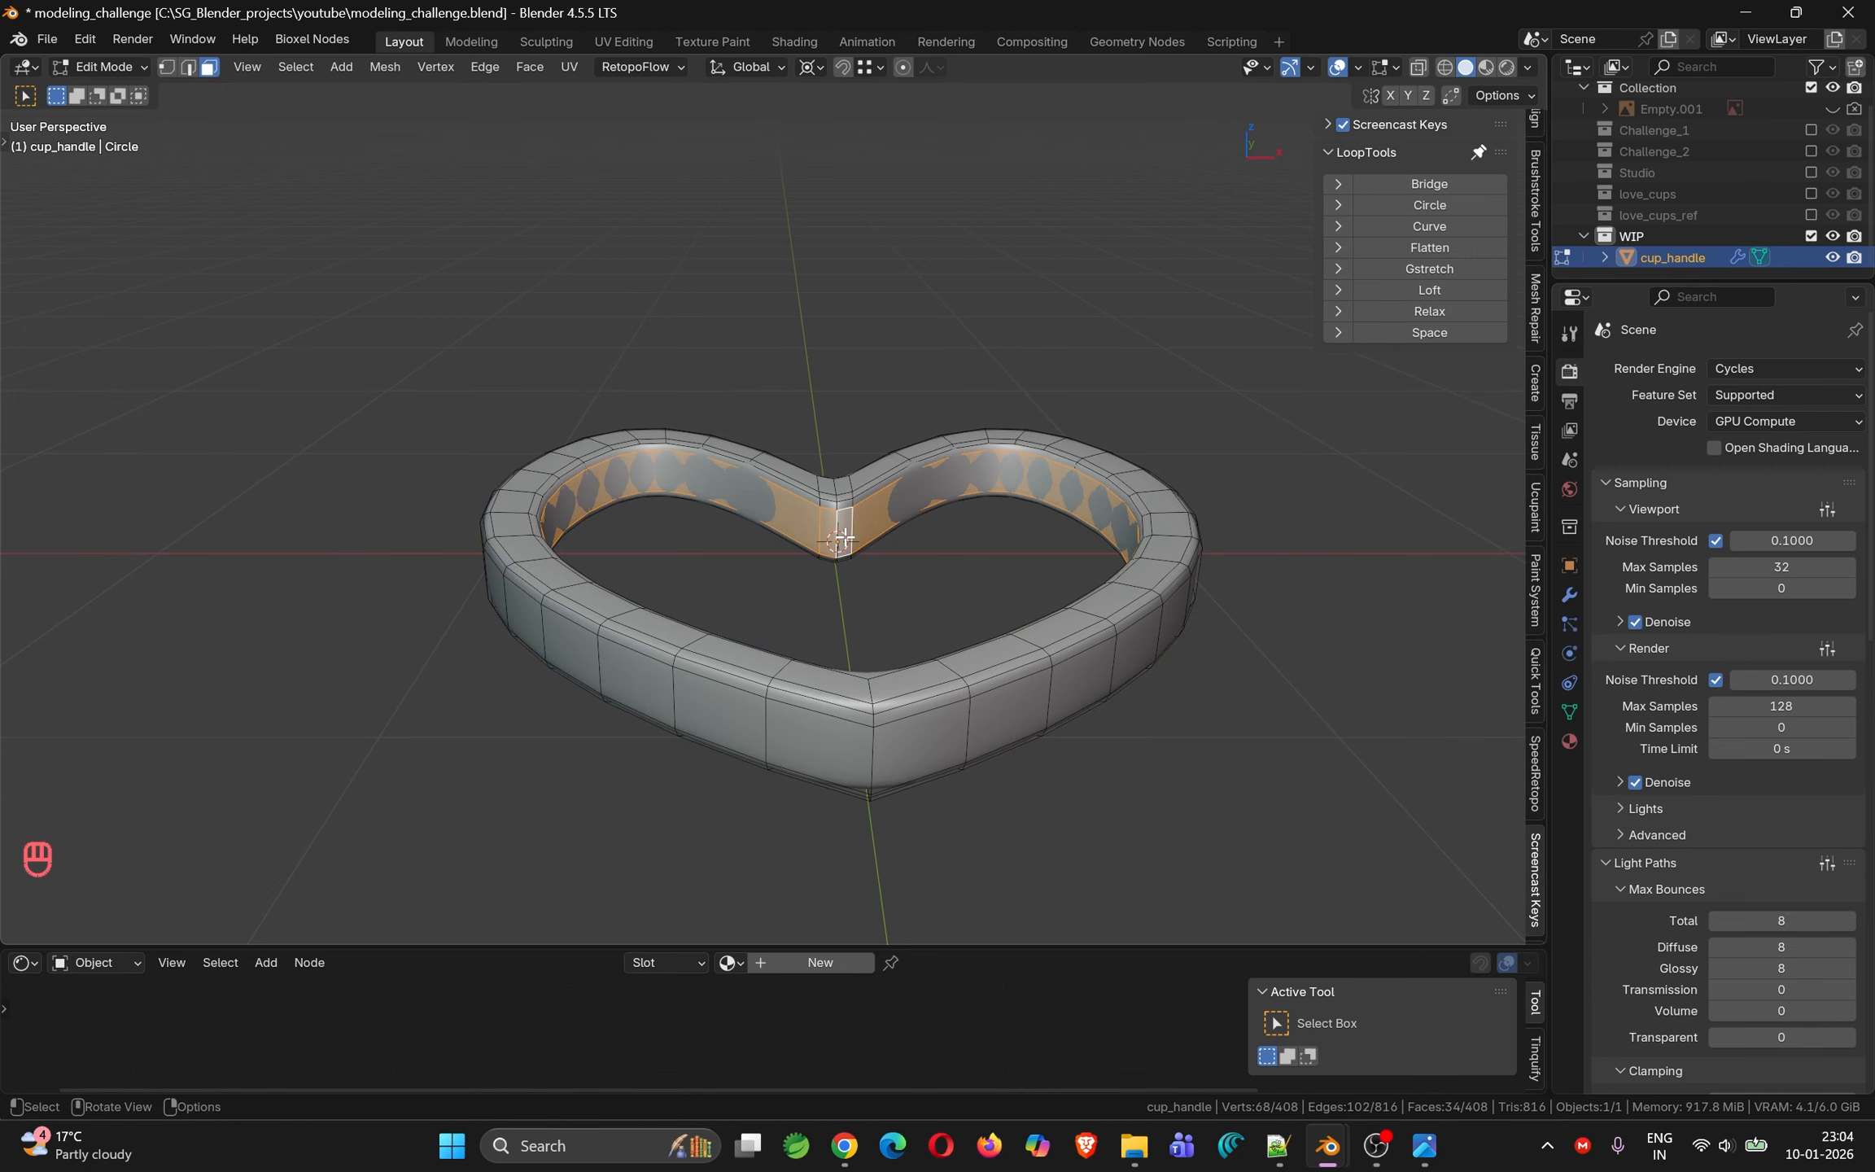
key(Tab)
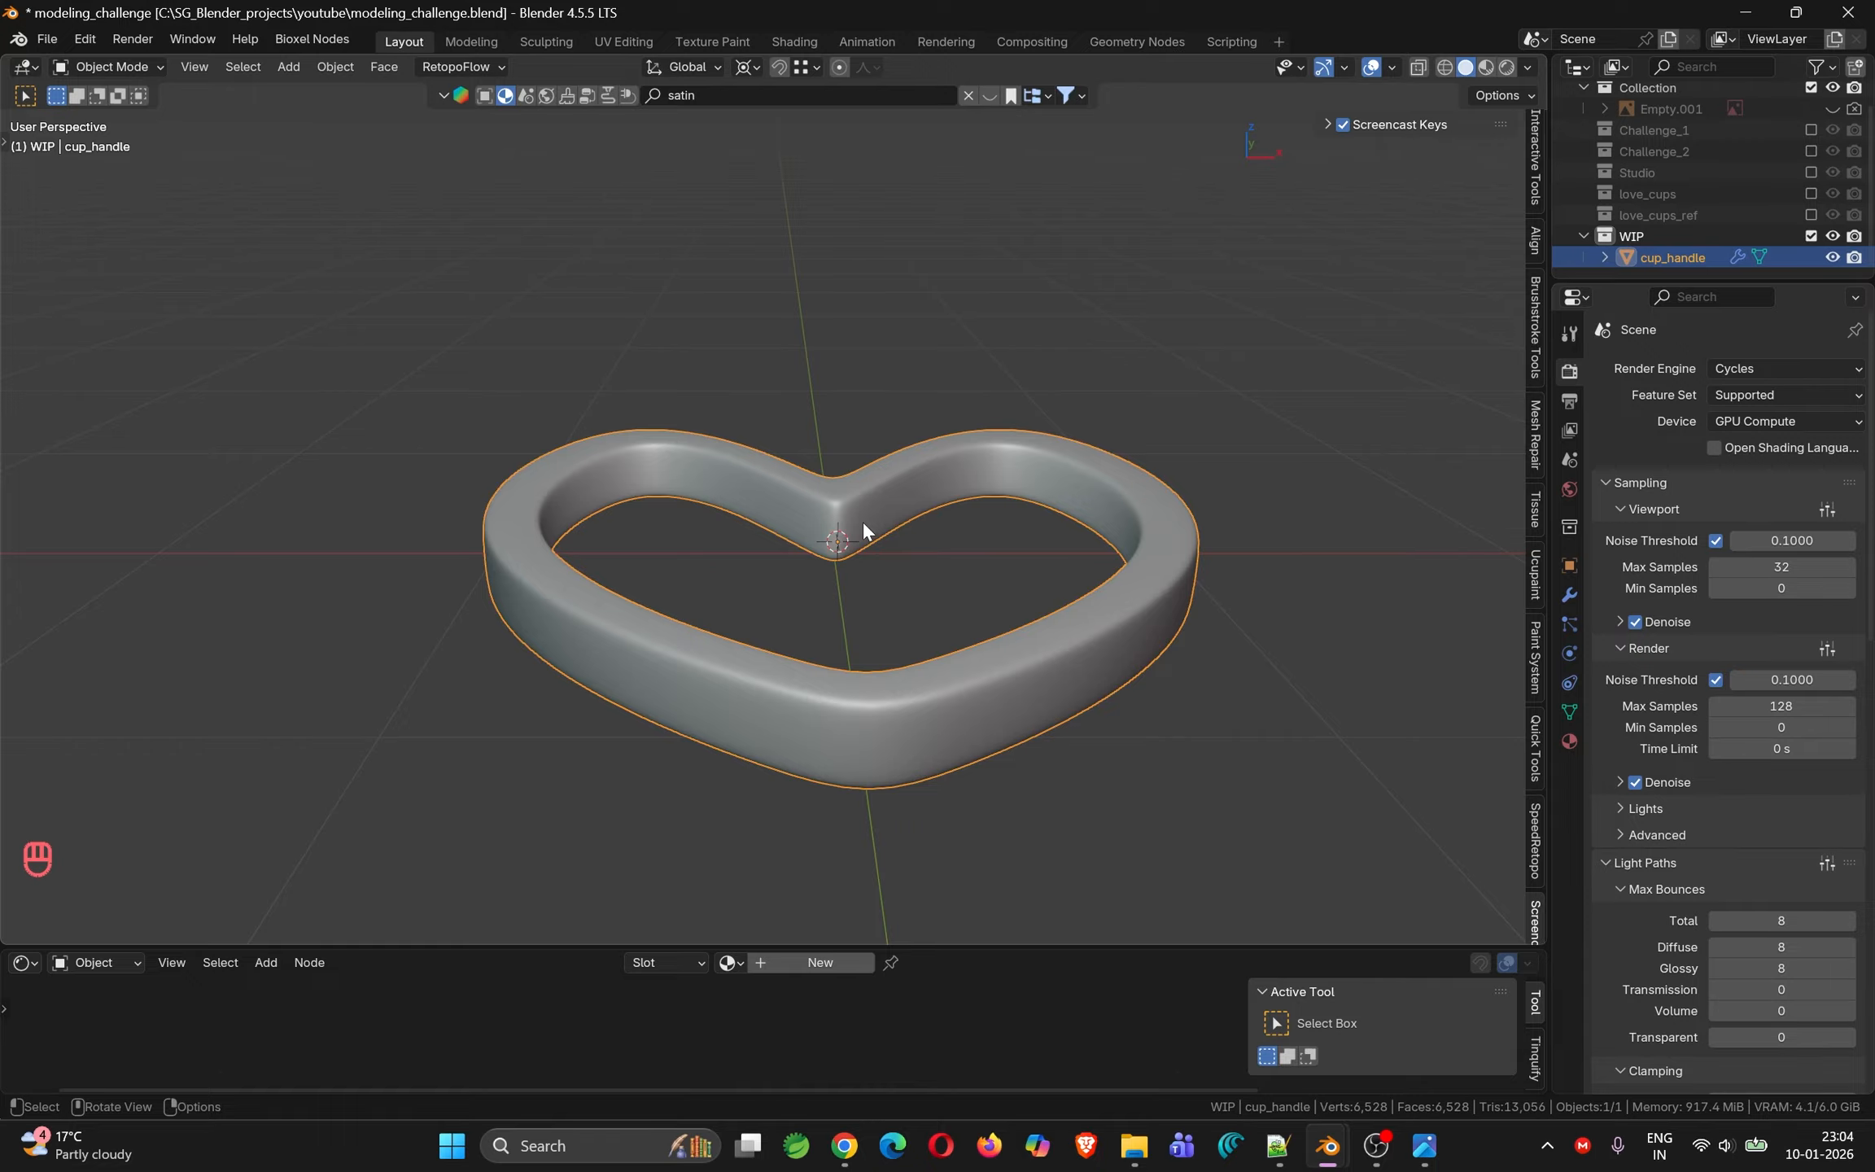
Rotate the handle 90° about the global Y axis so it stands upright
key(KP_1)
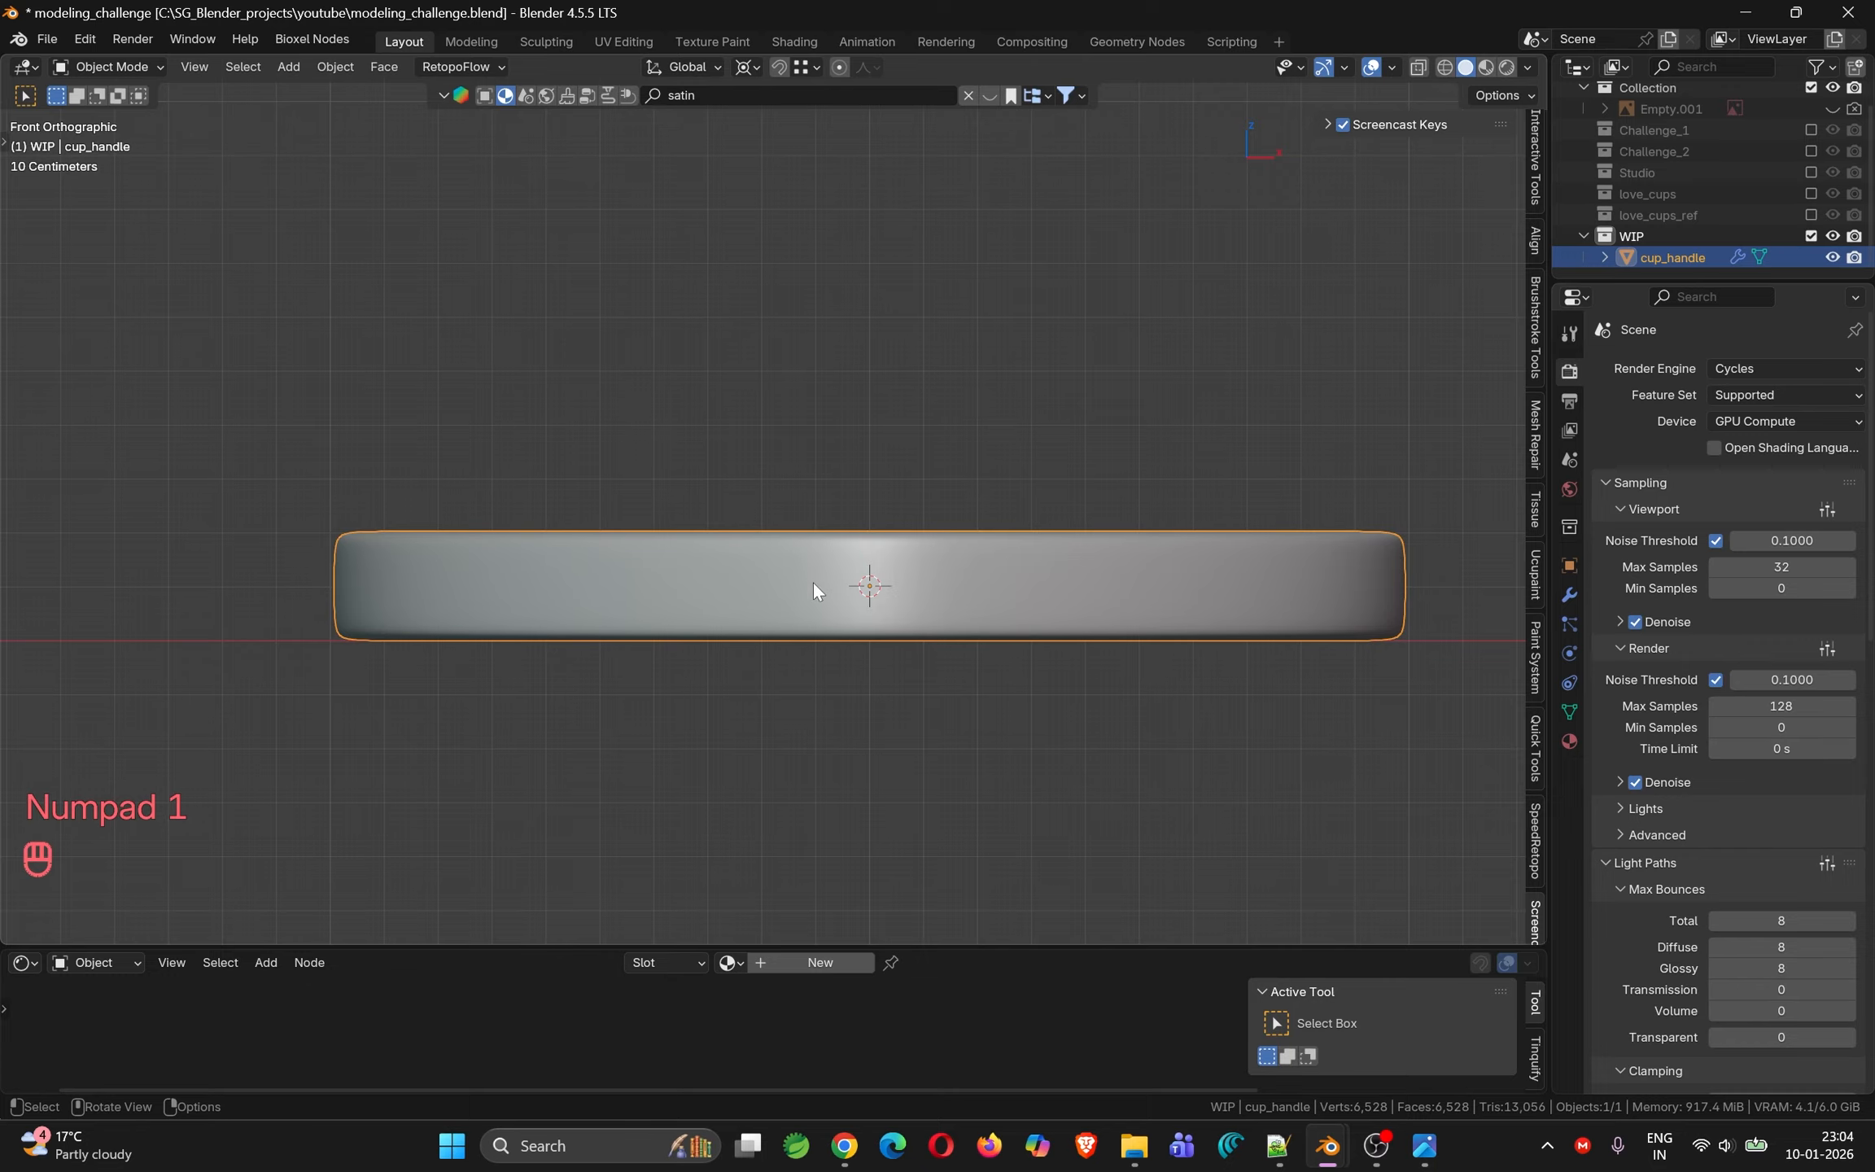
scroll(830, 537, down, 4)
middle_drag(836, 534, 841, 591)
key(KP_1)
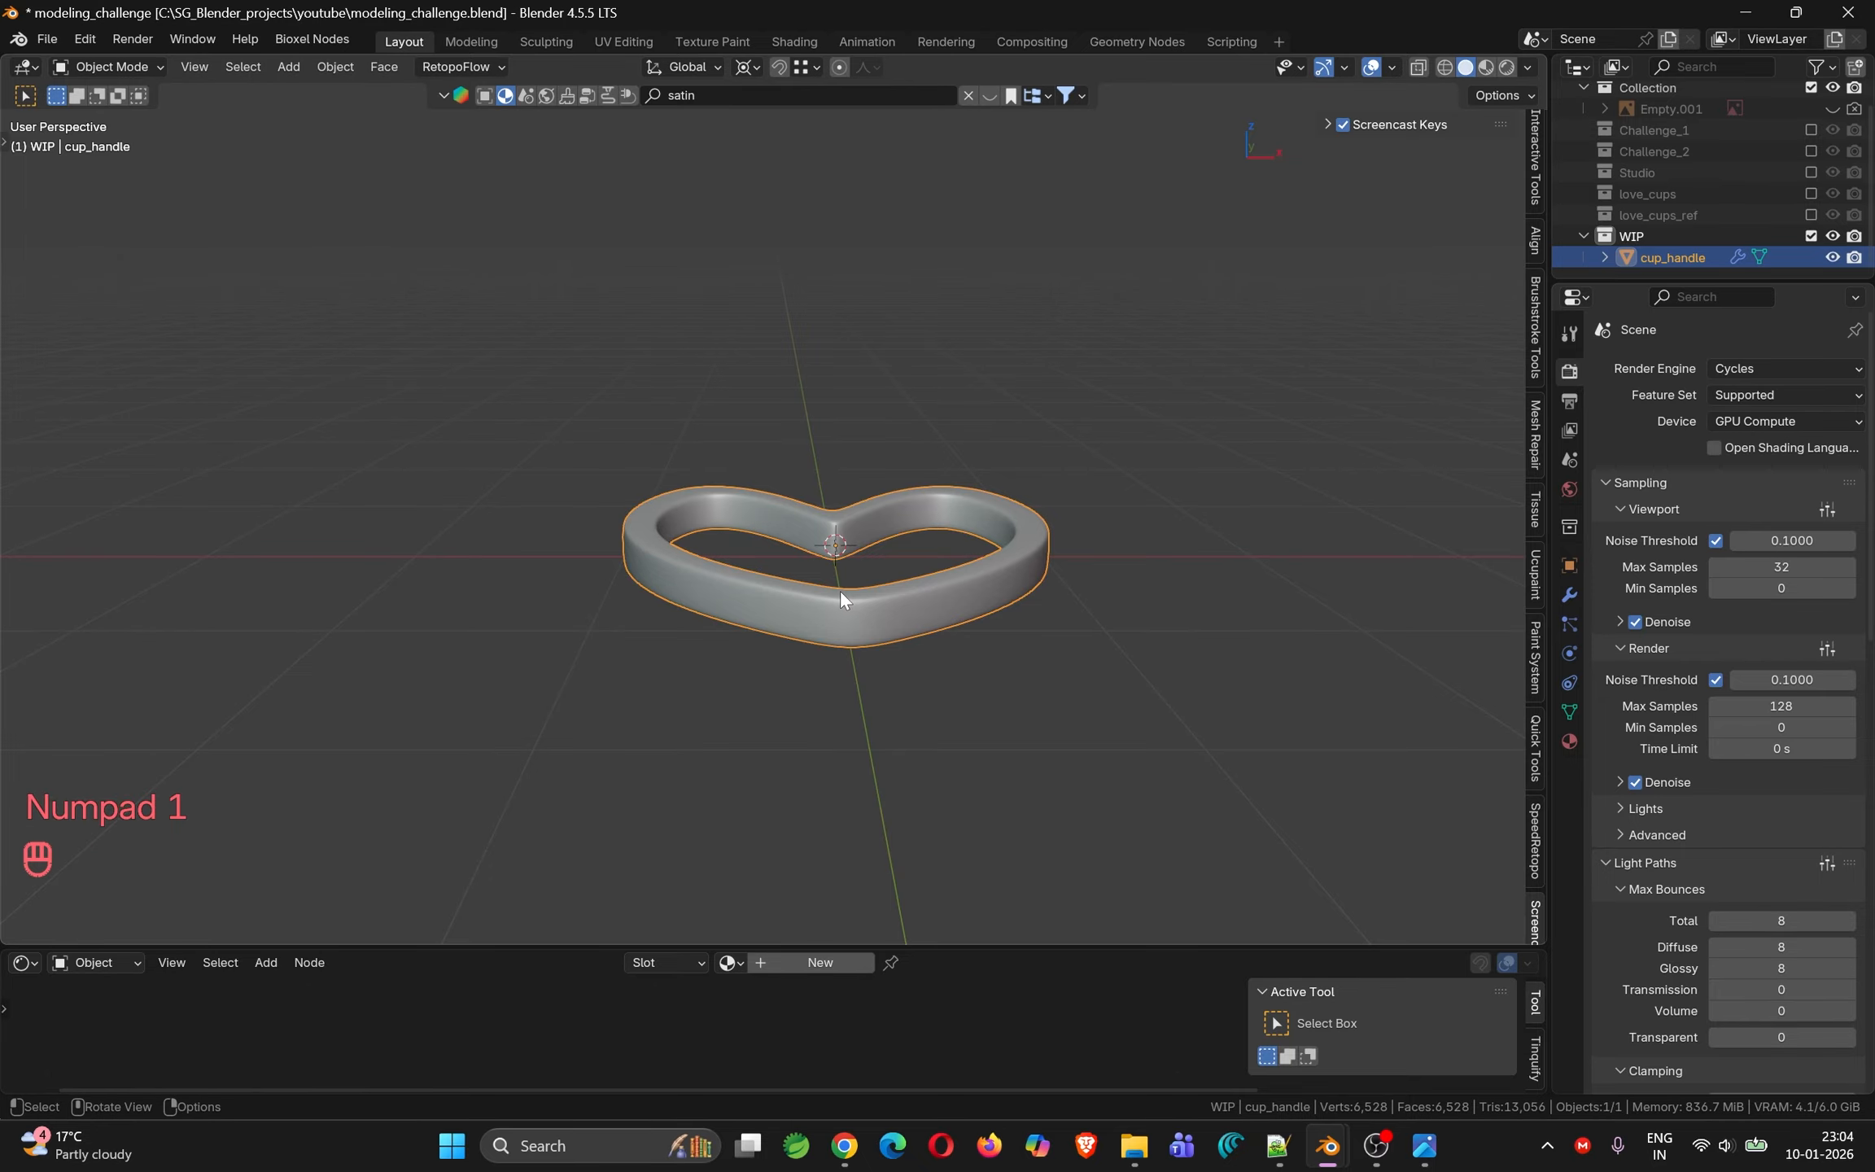
key(r)
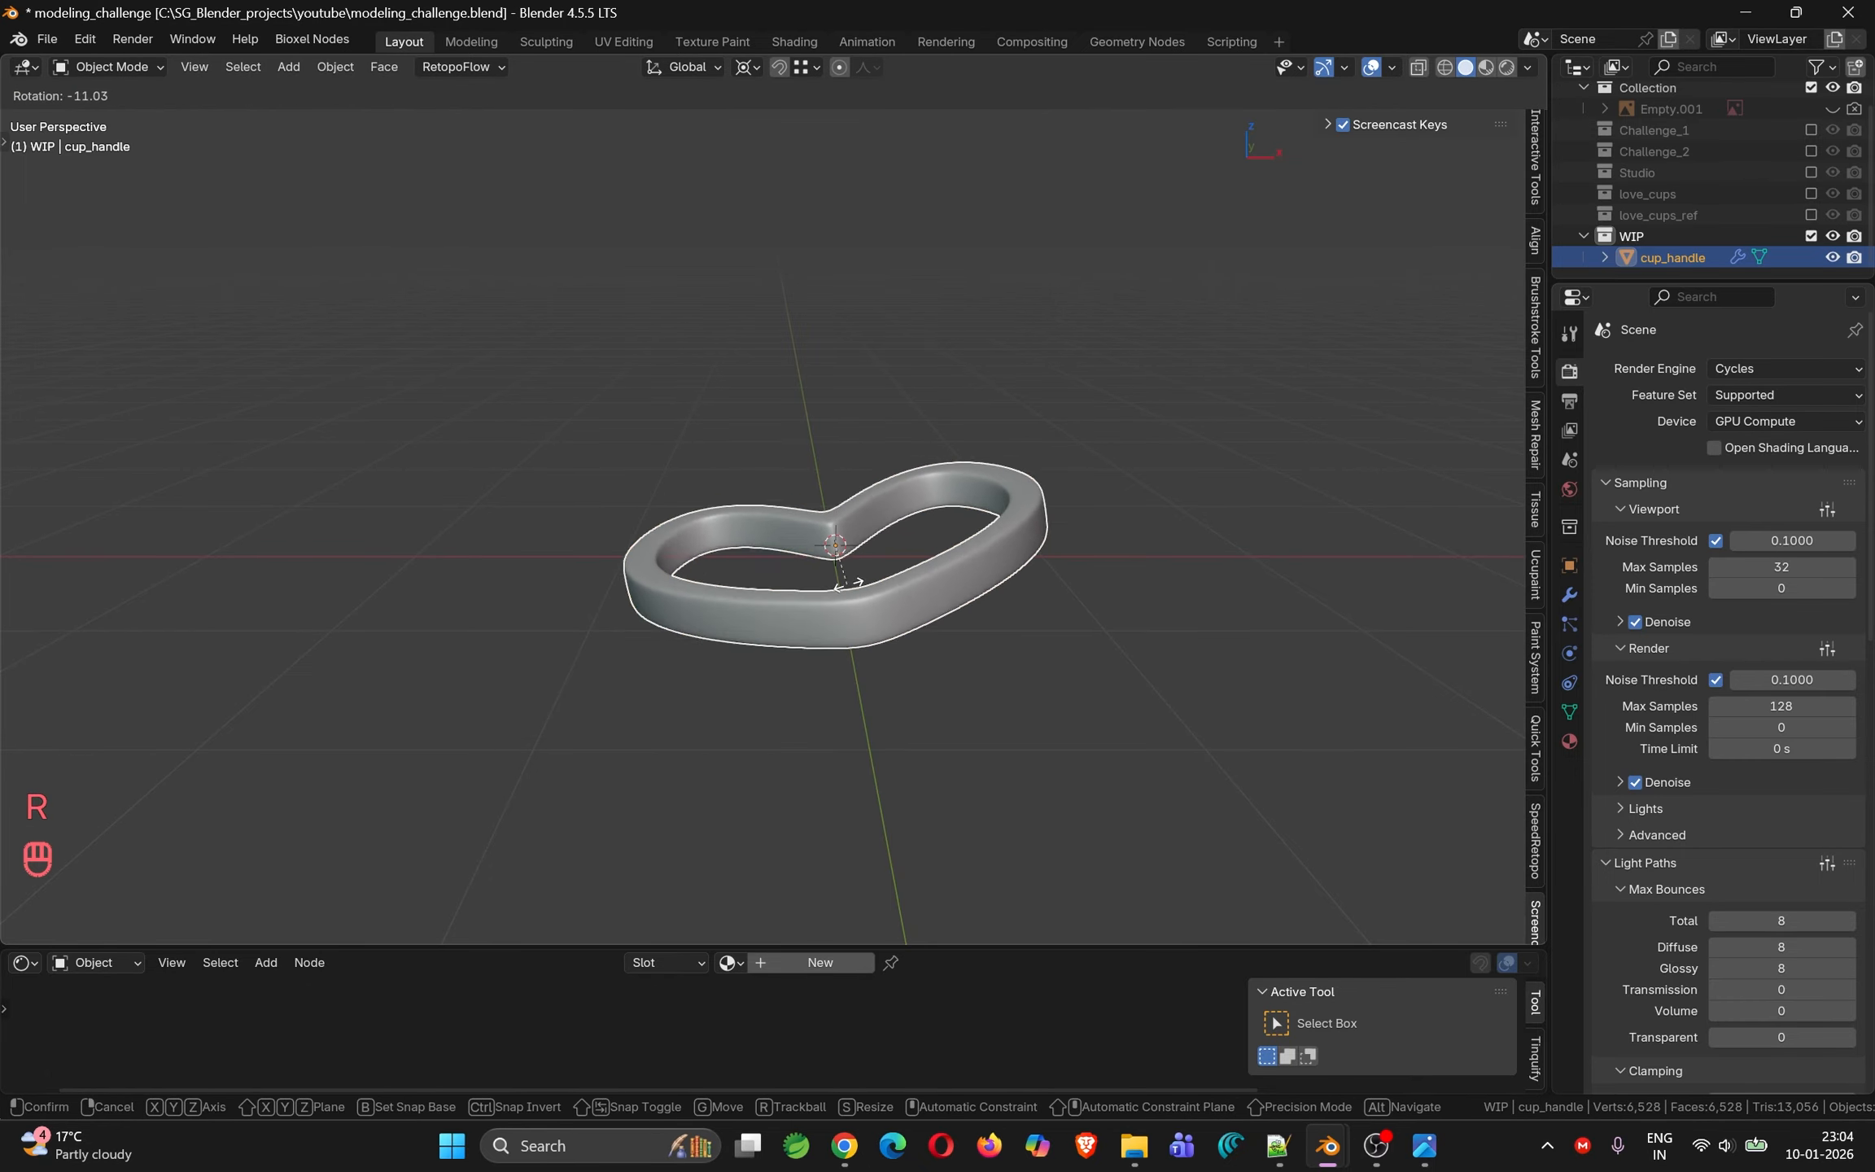
key(y)
key(KP_9)
key(KP_0)
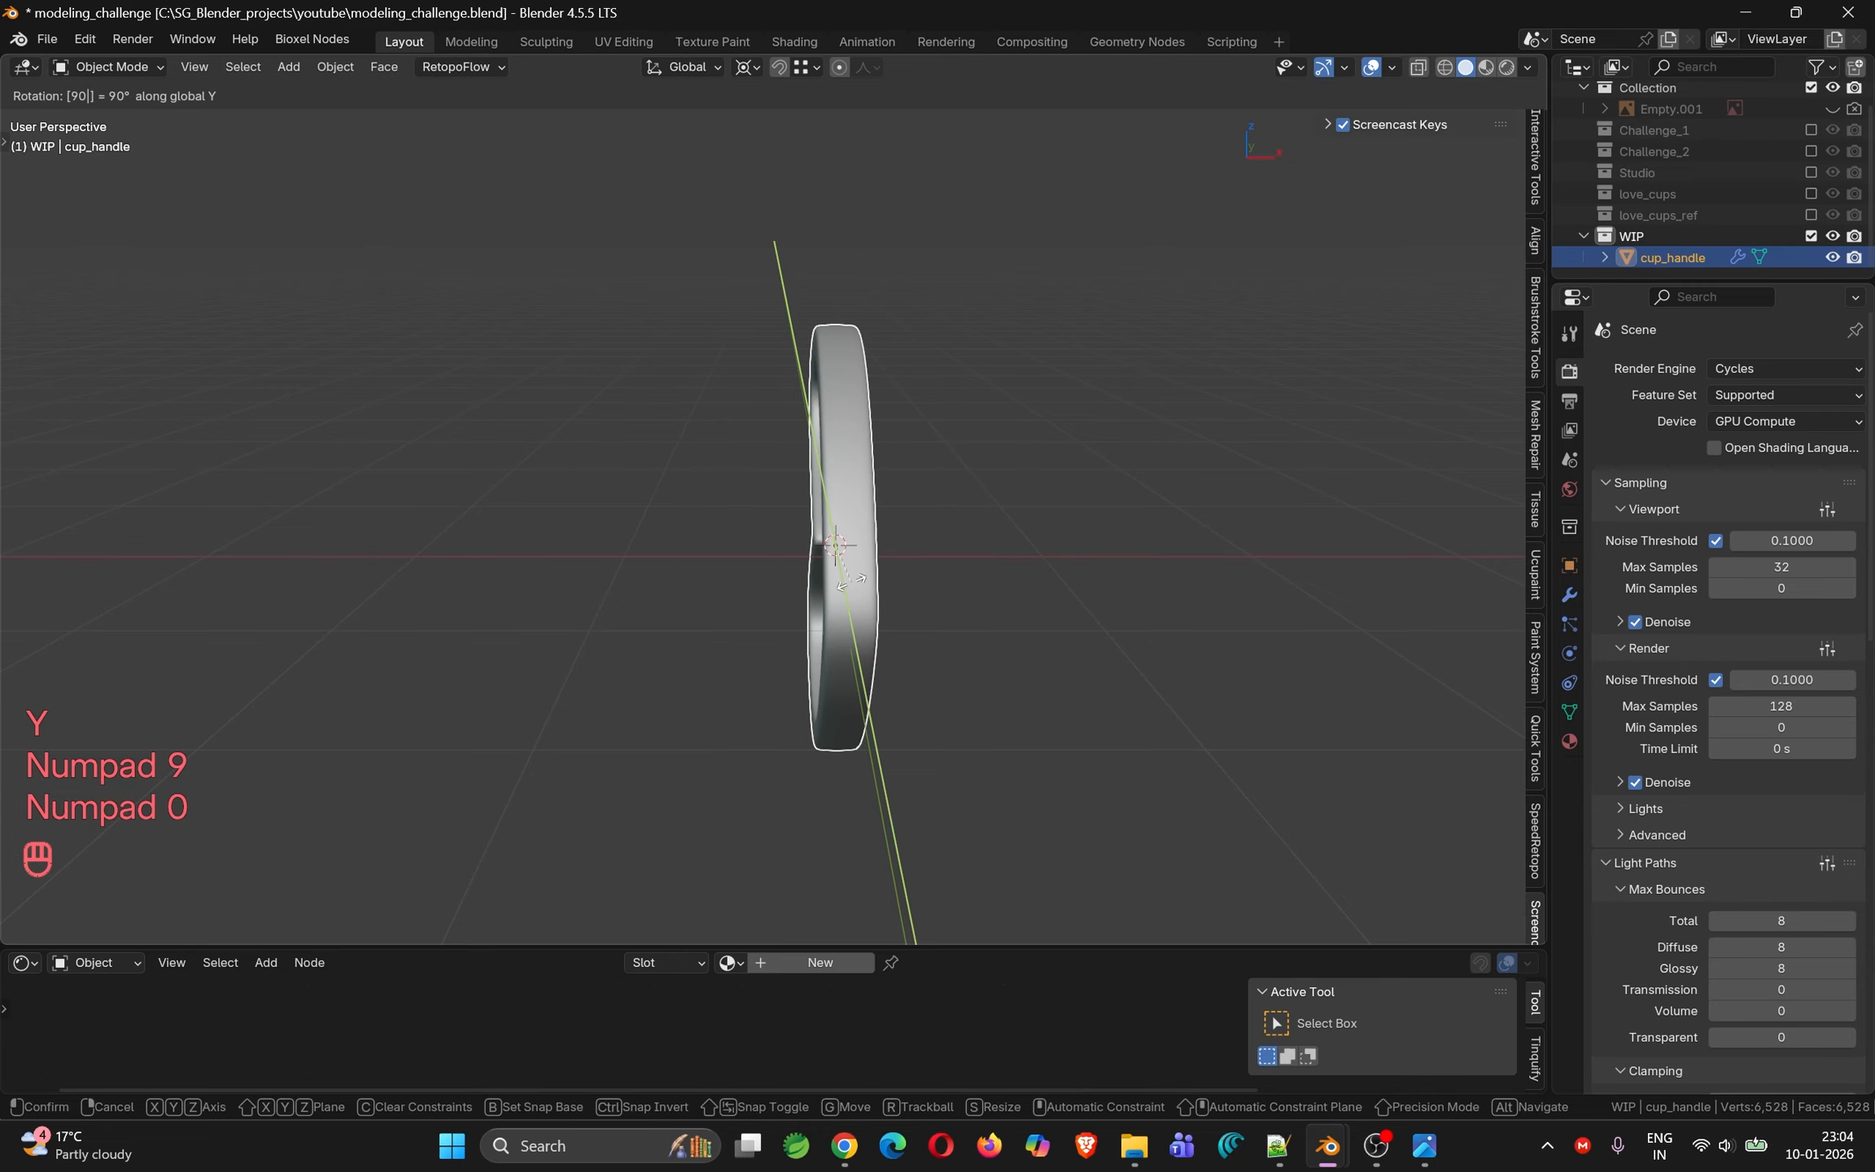
key(KP_Enter)
Rotate the handle -90° about the global Z axis
key(r)
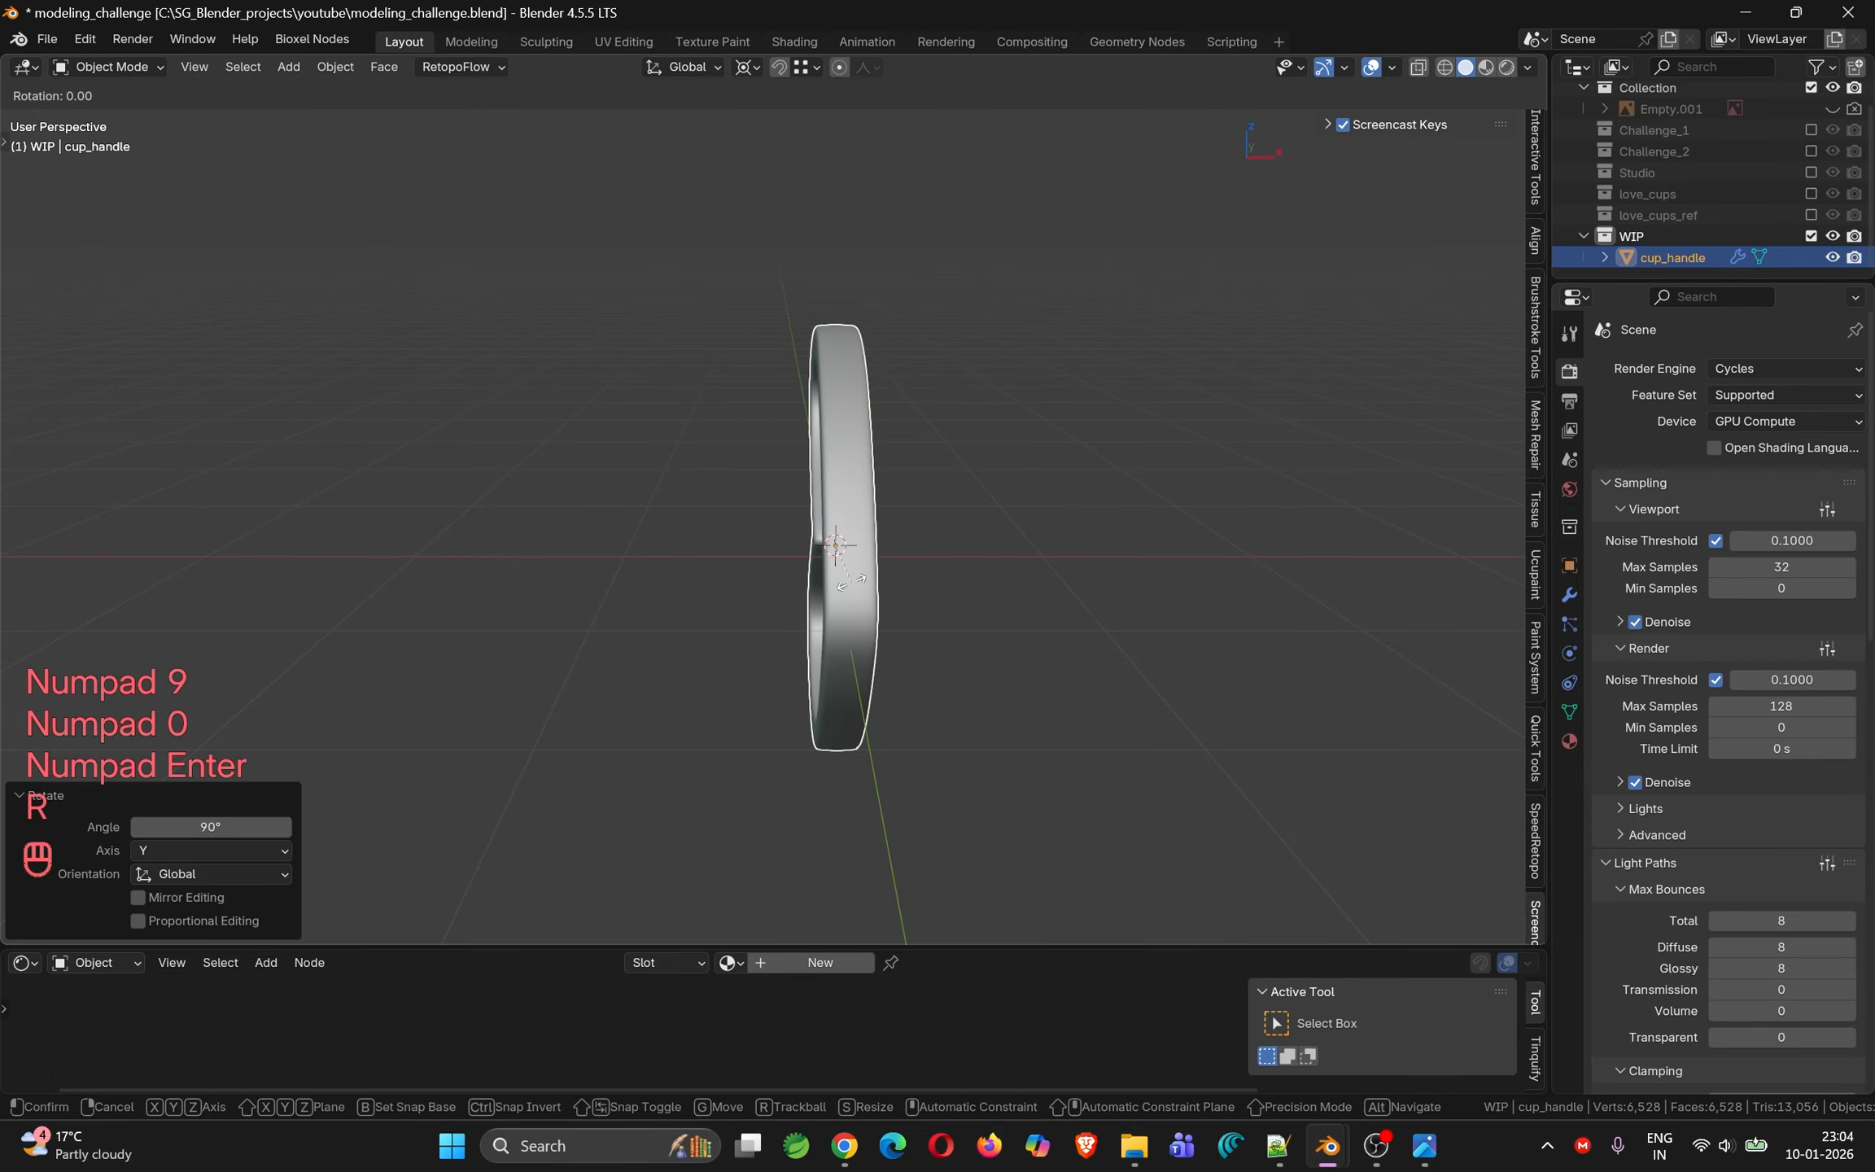
key(z)
key(KP_9)
key(KP_0)
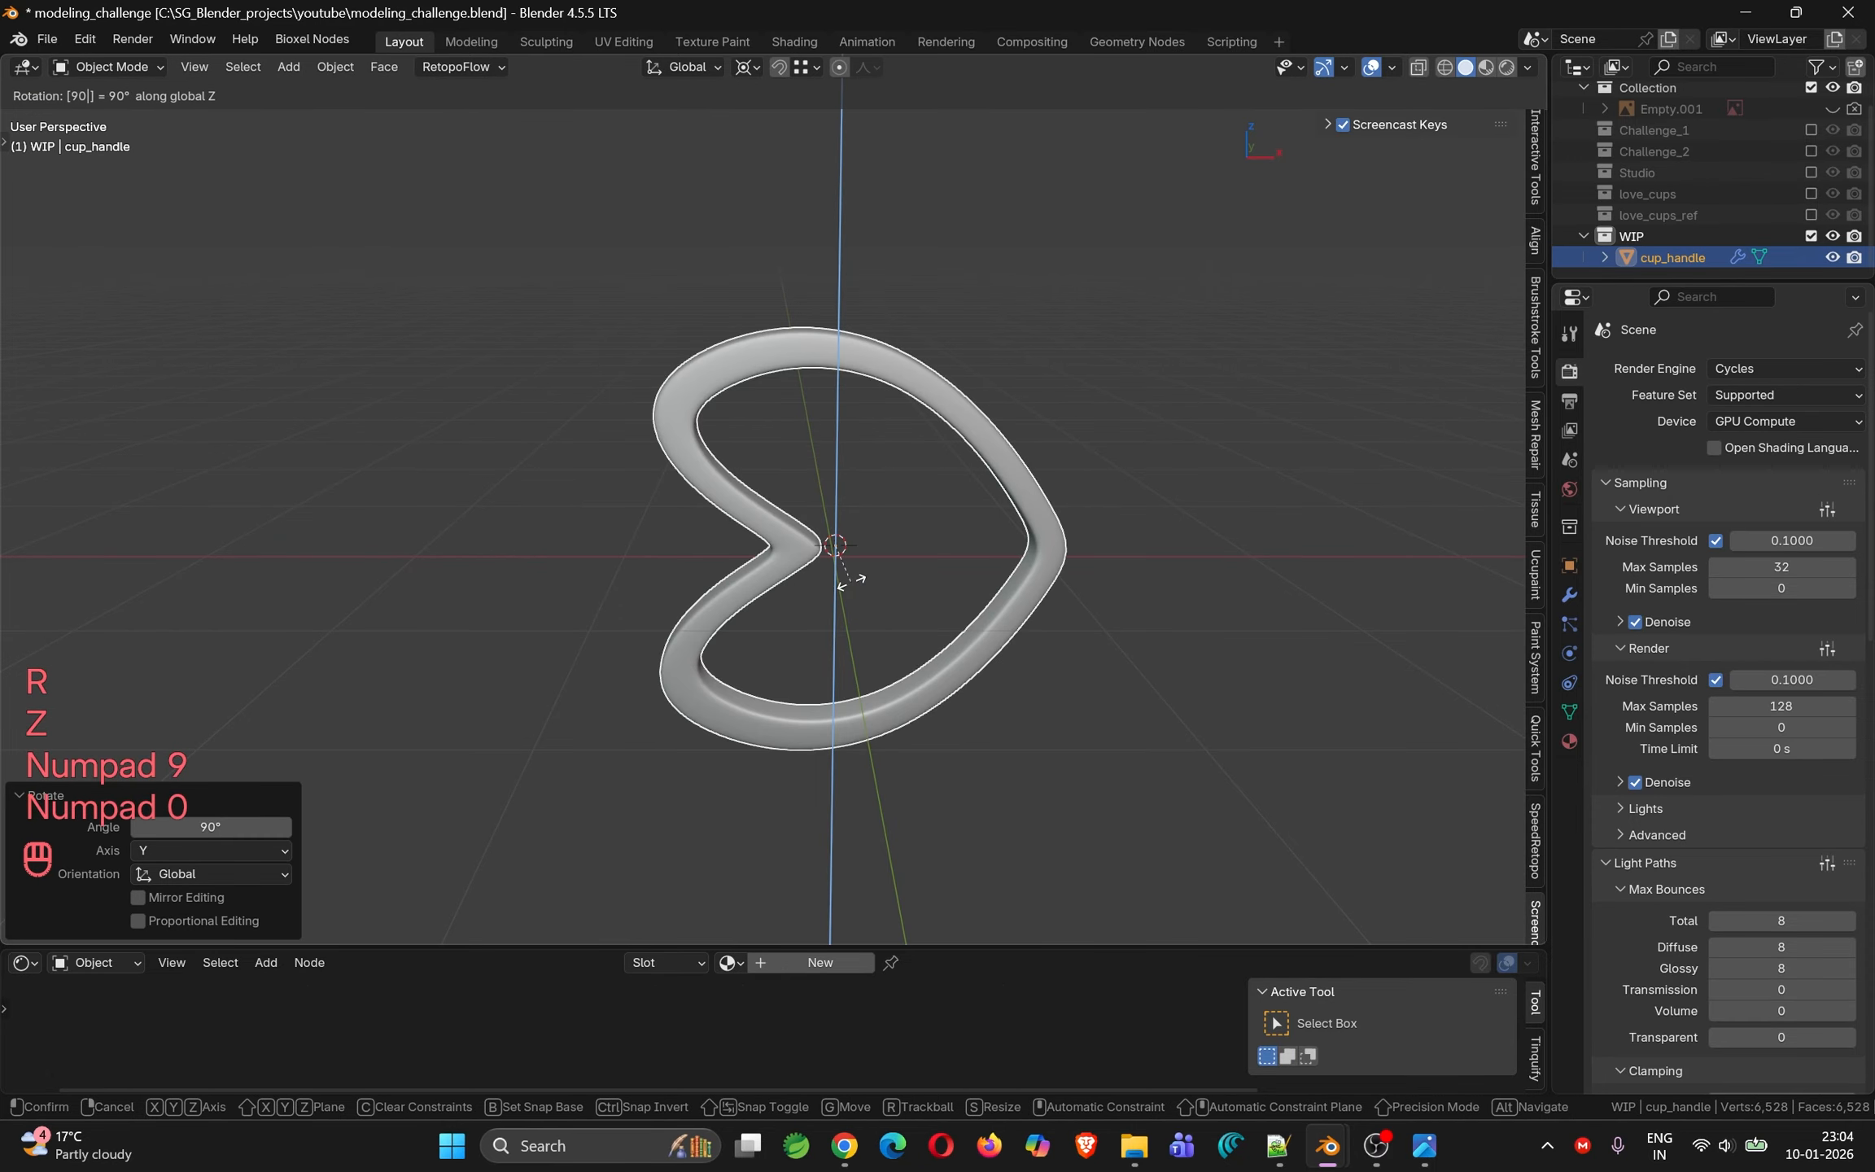
key(KP_Subtract)
key(KP_Enter)
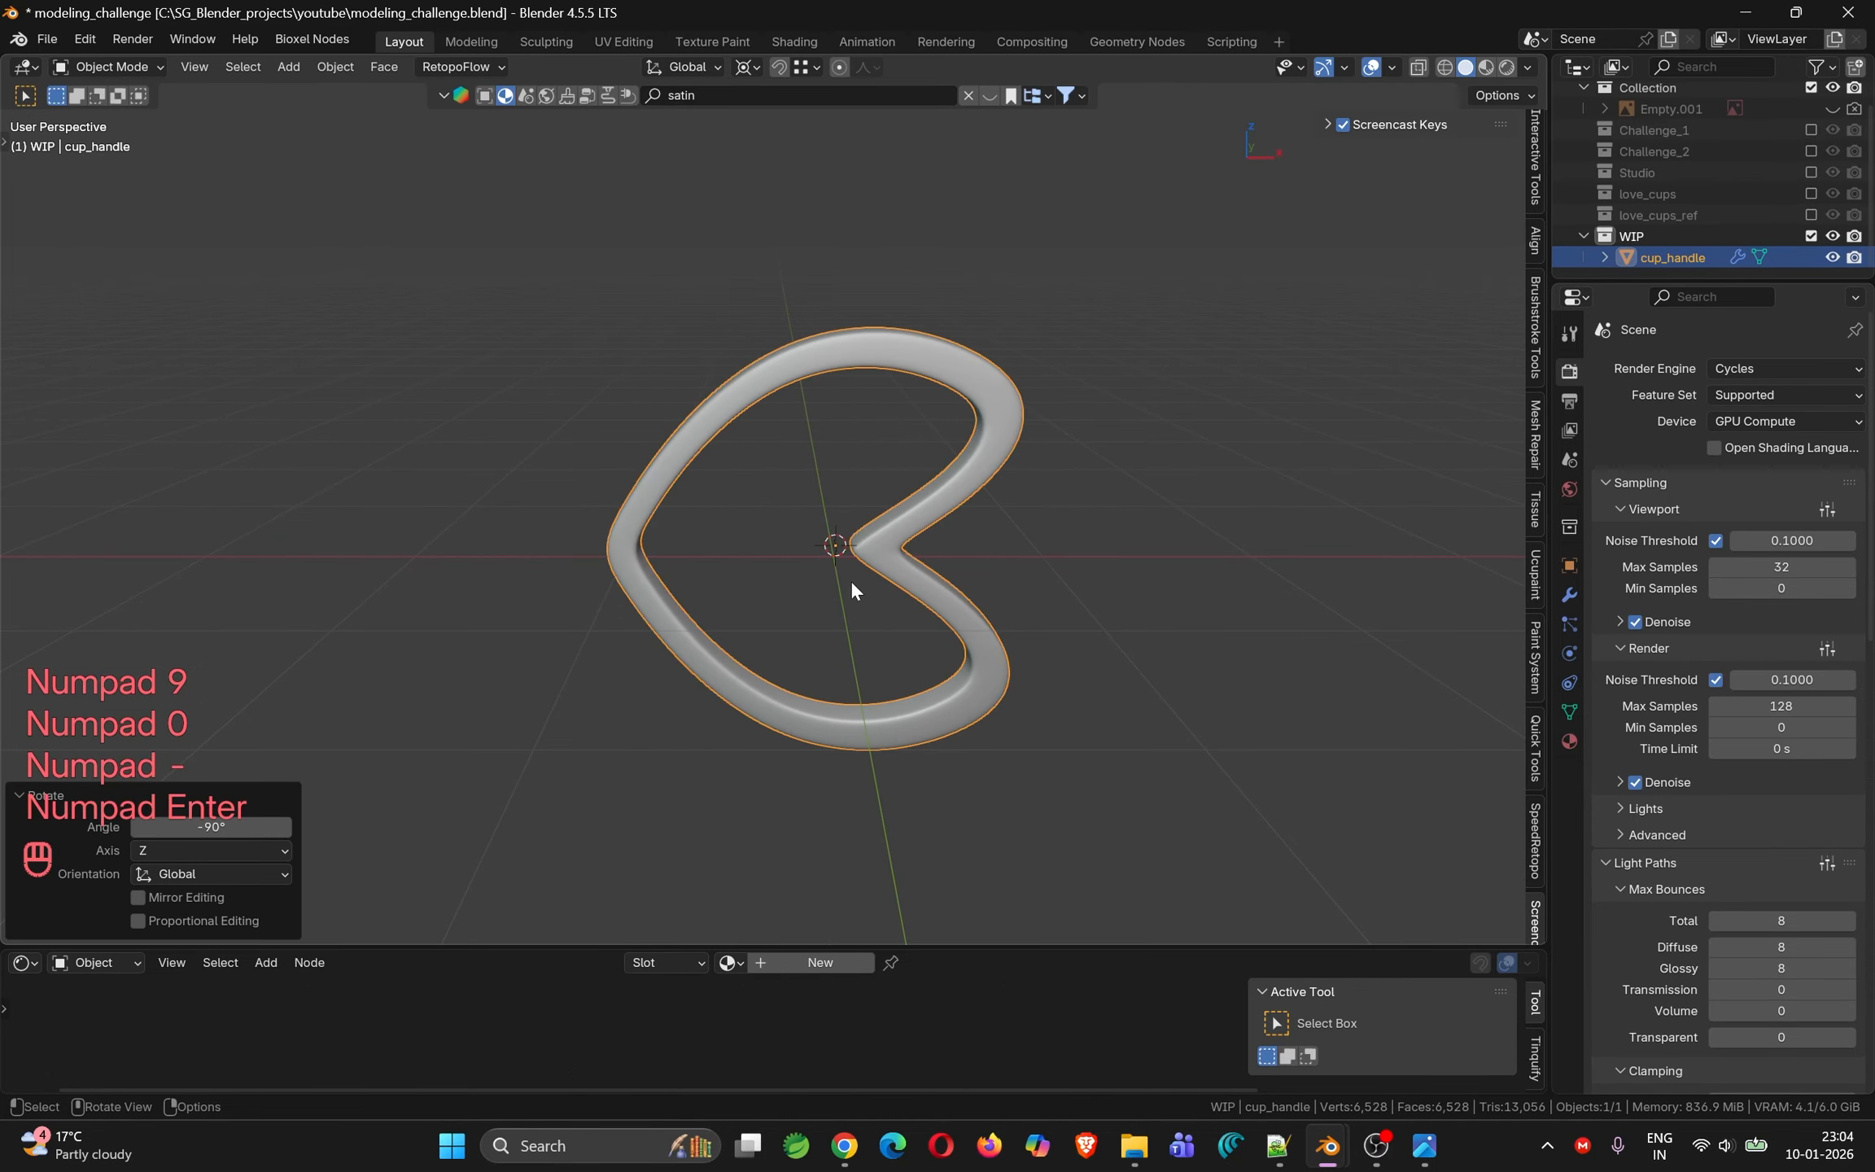
Switch to the front view and apply the handle's rotation and scale
key(KP_1)
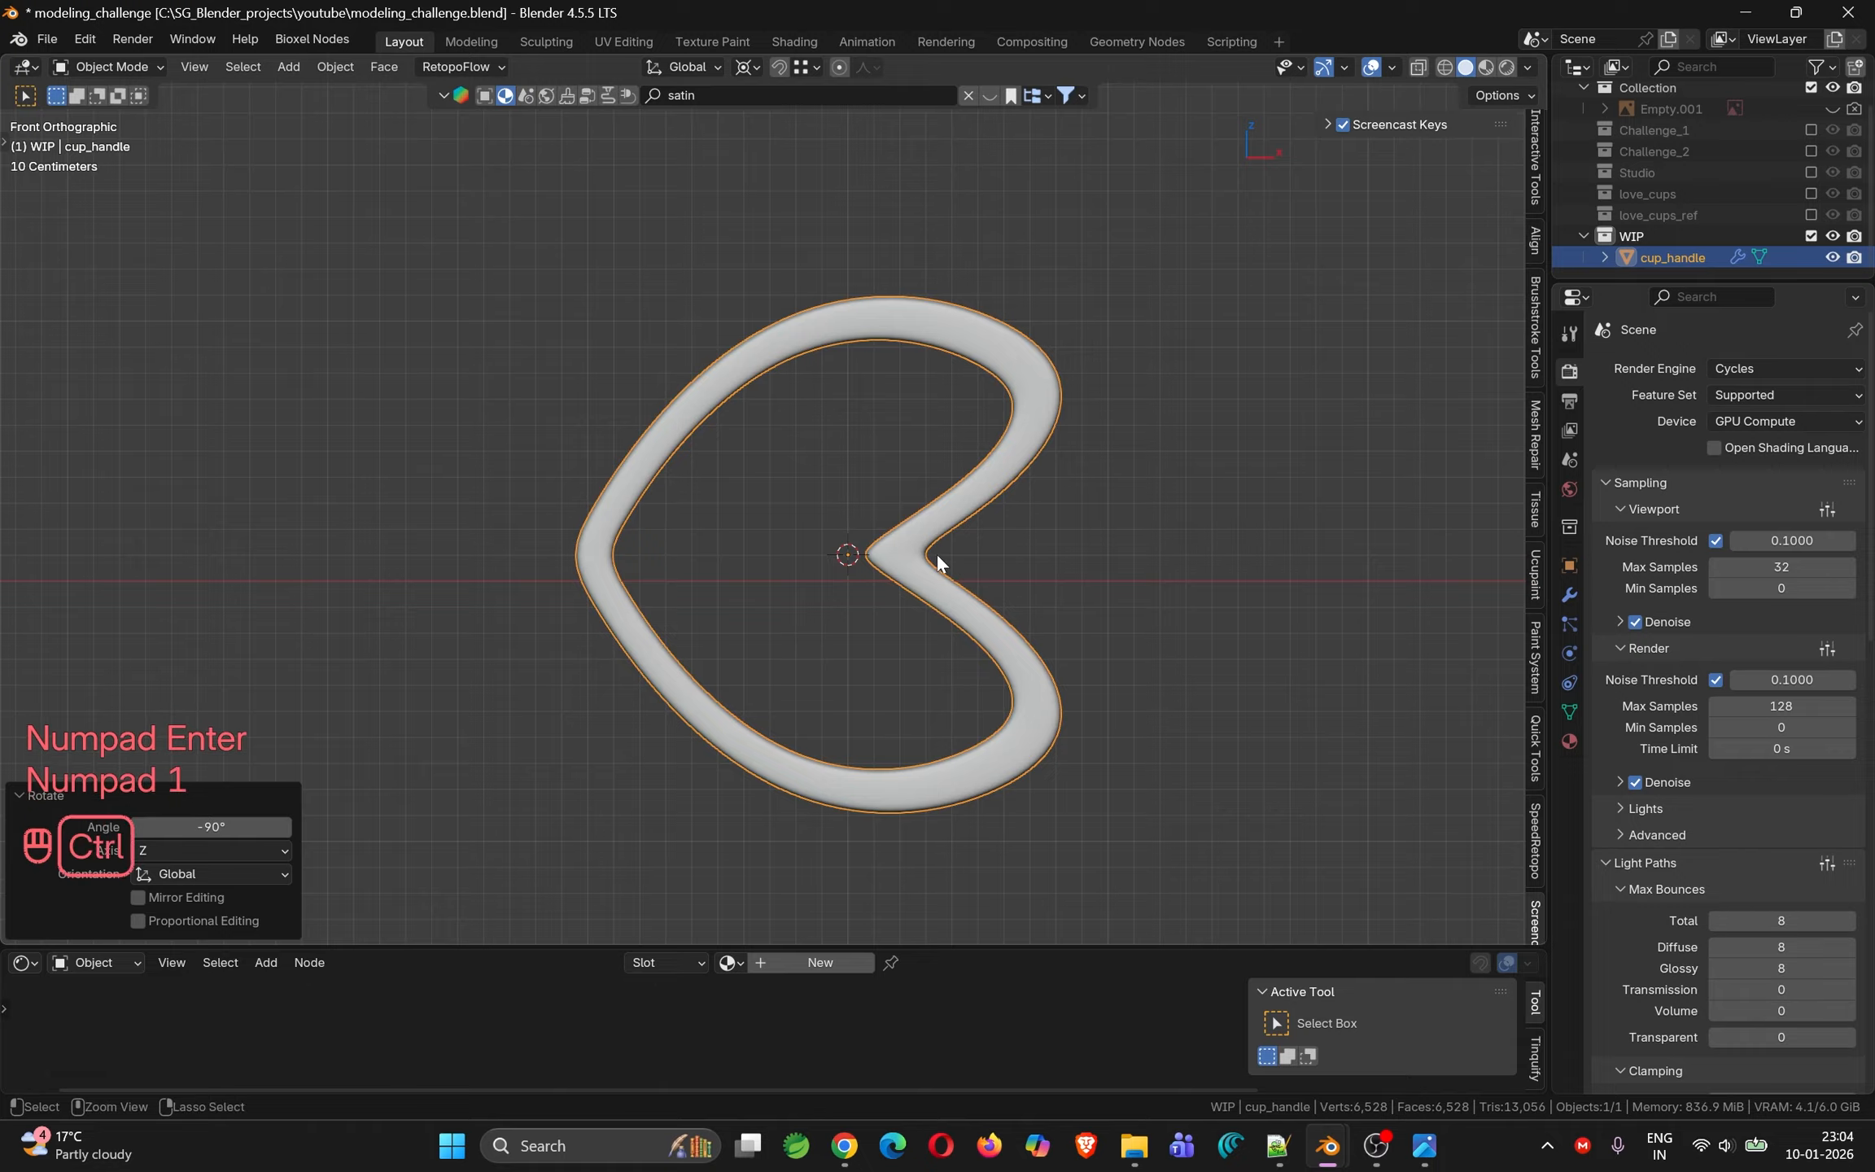
key(ctrl+a)
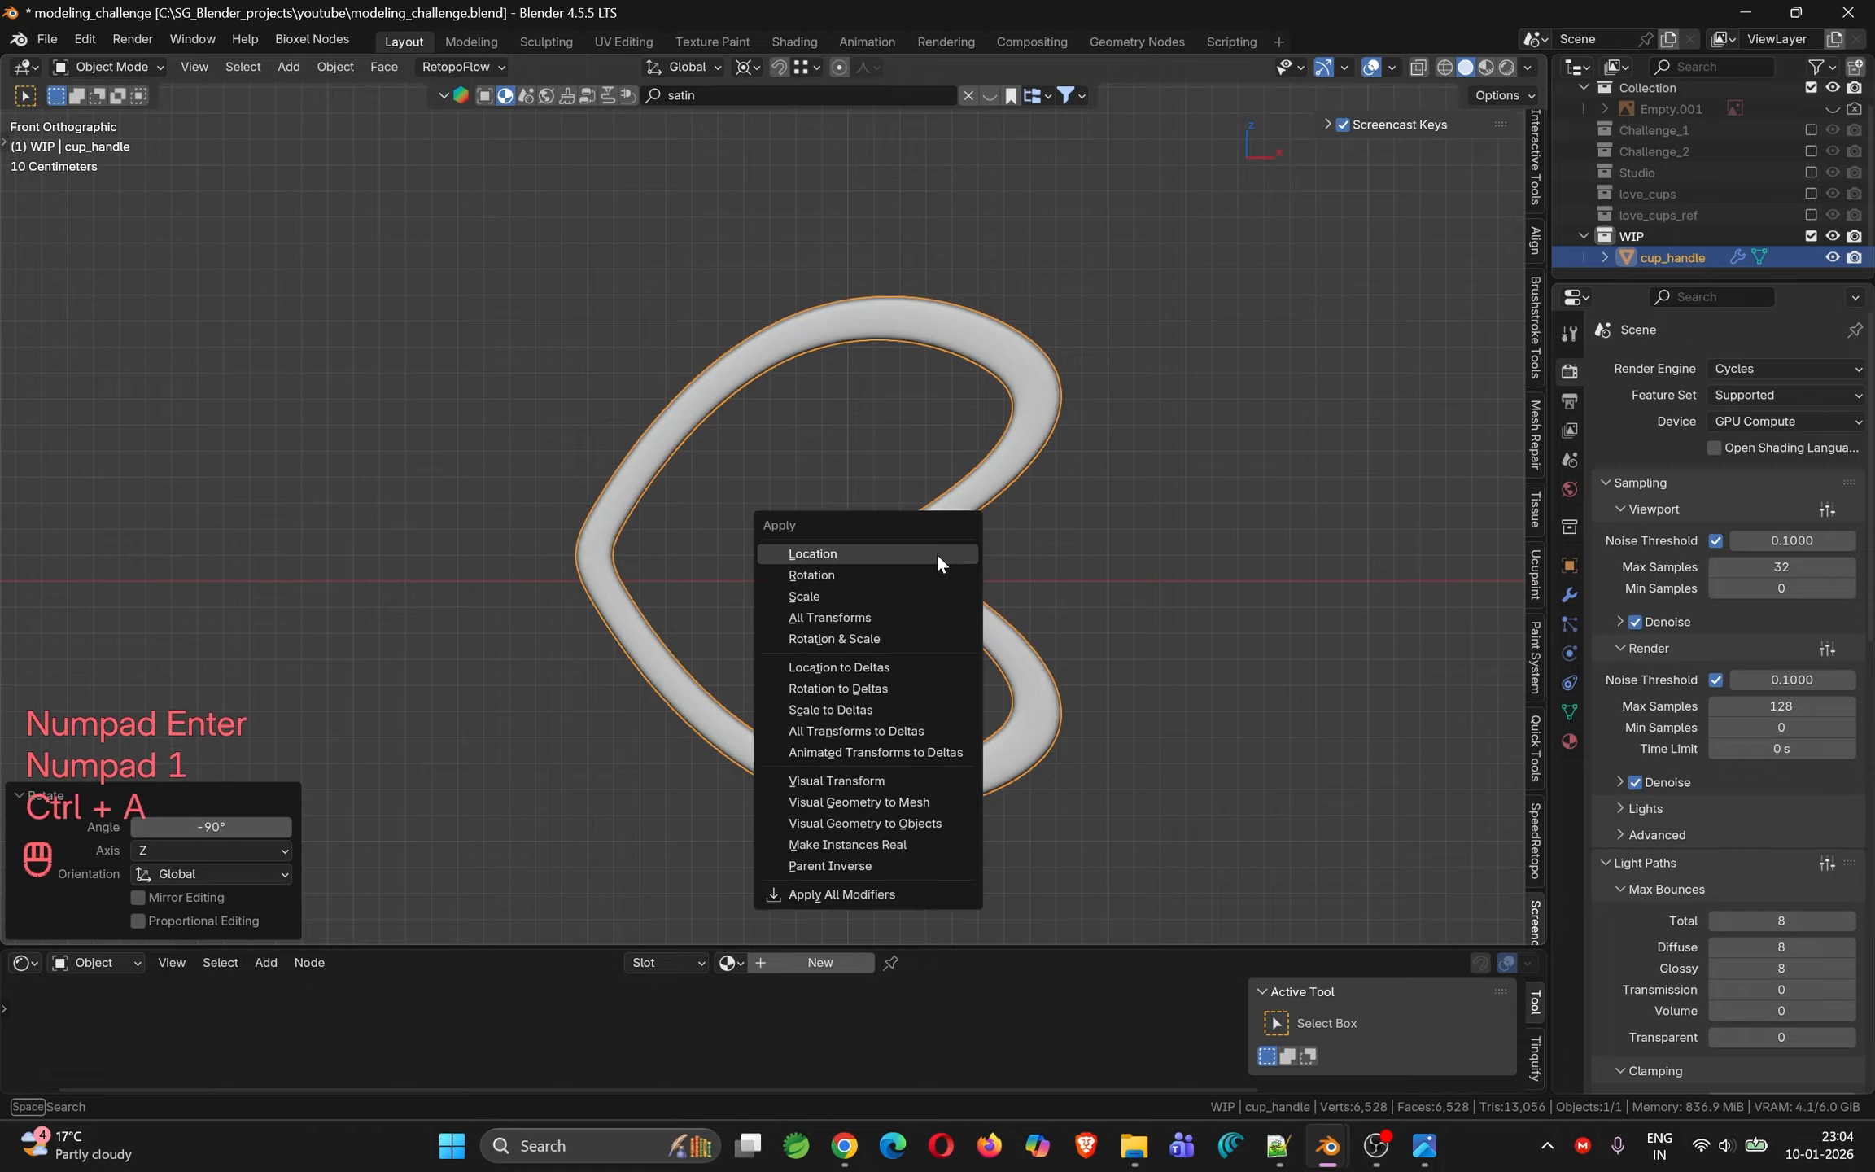
click(888, 639)
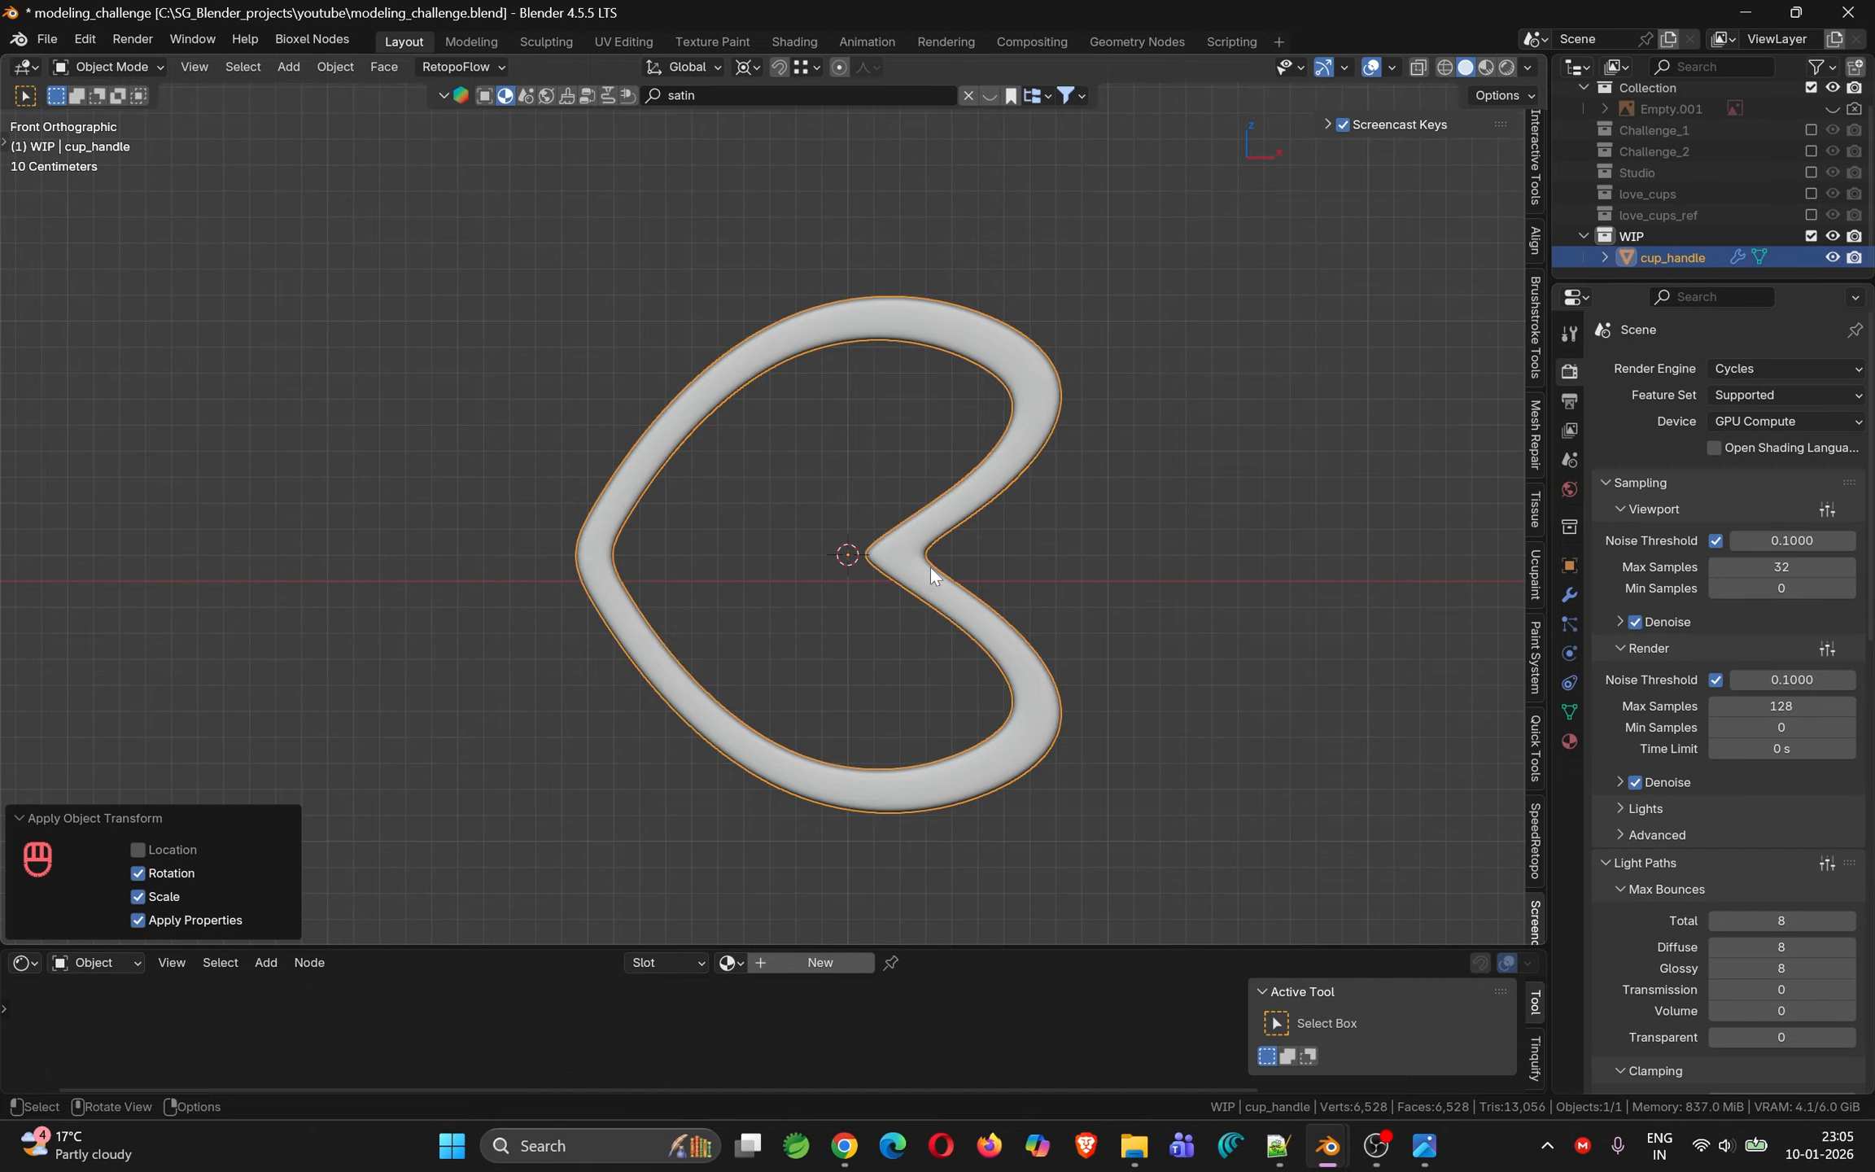
Move the handle about 1.26 m along the global X axis
key(g)
key(x)
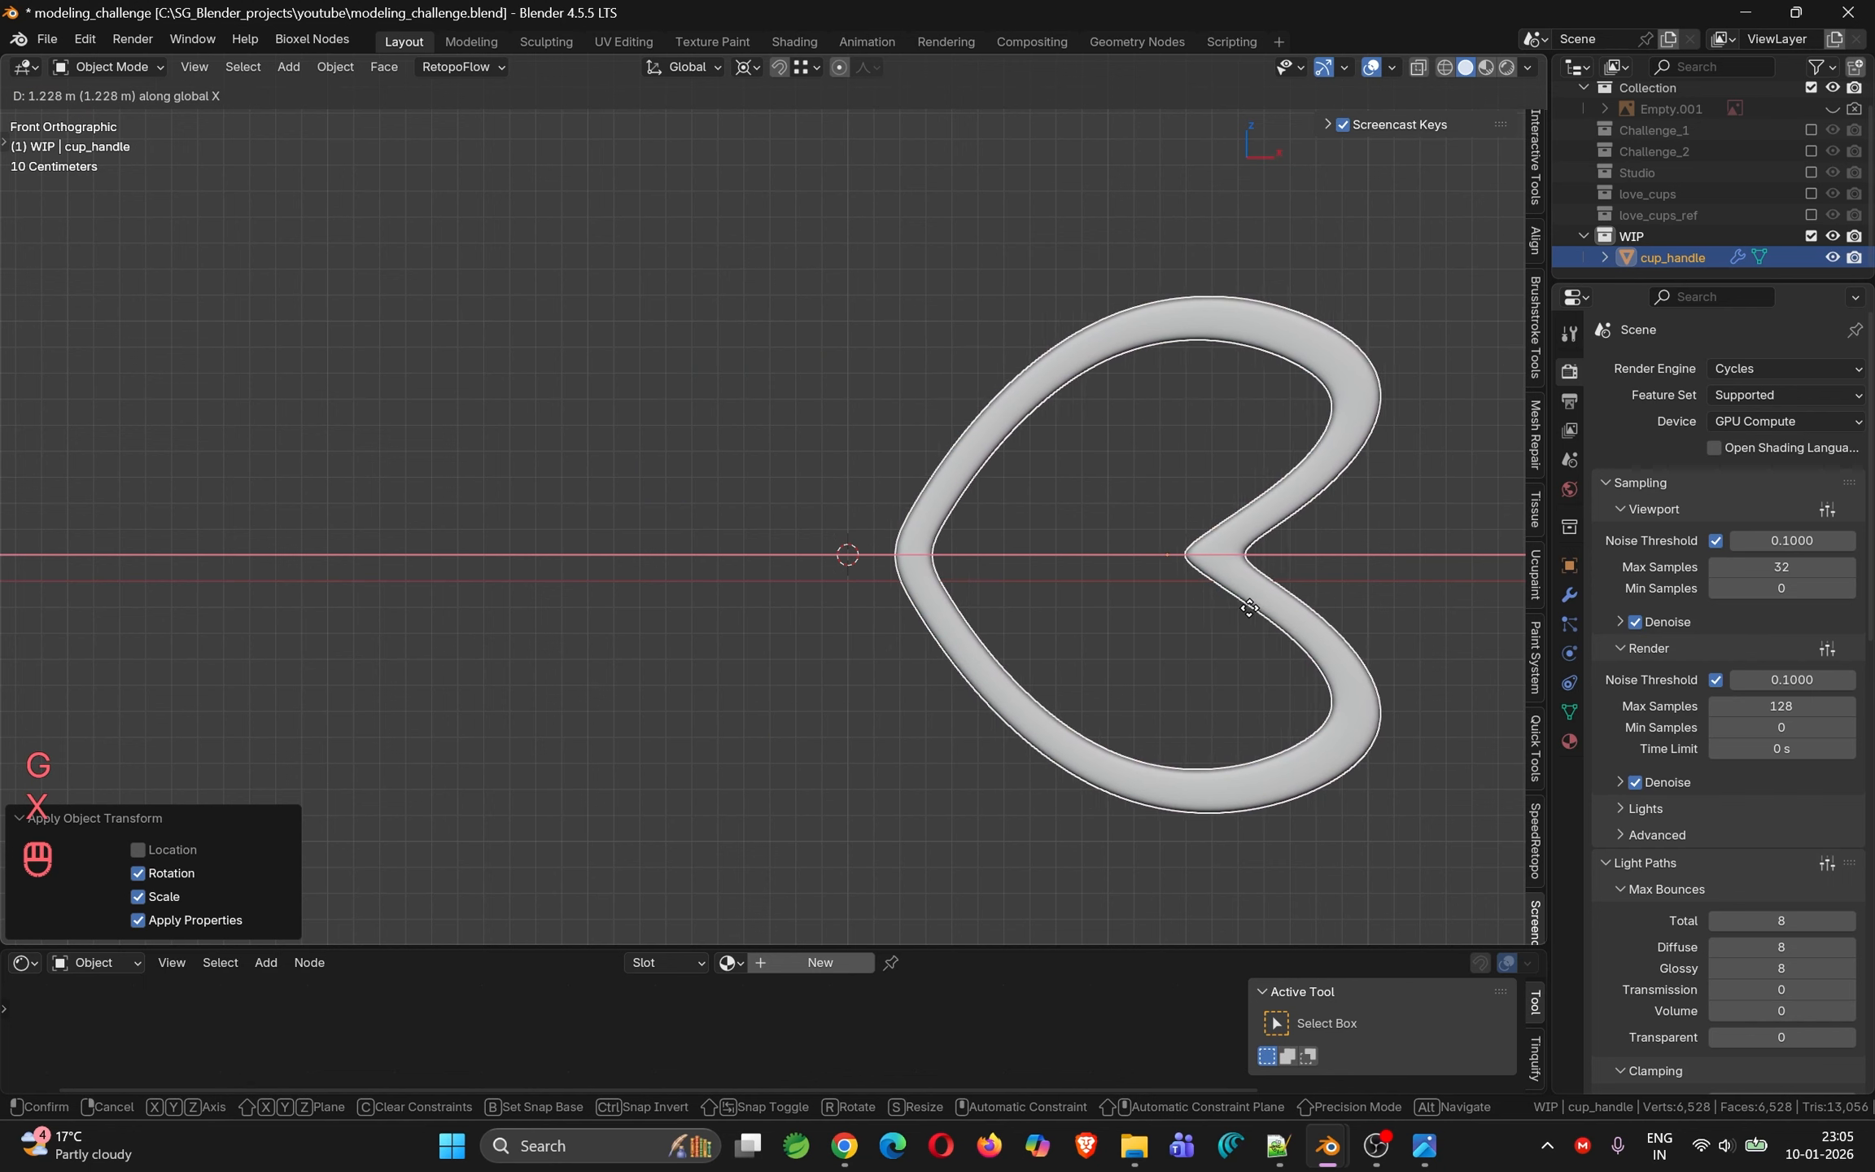
click(1260, 607)
Switch to the top view and reset the 3D cursor to the world origin
shift+middle_drag(1174, 529, 962, 645)
key(KP_7)
scroll(1036, 540, up, 5)
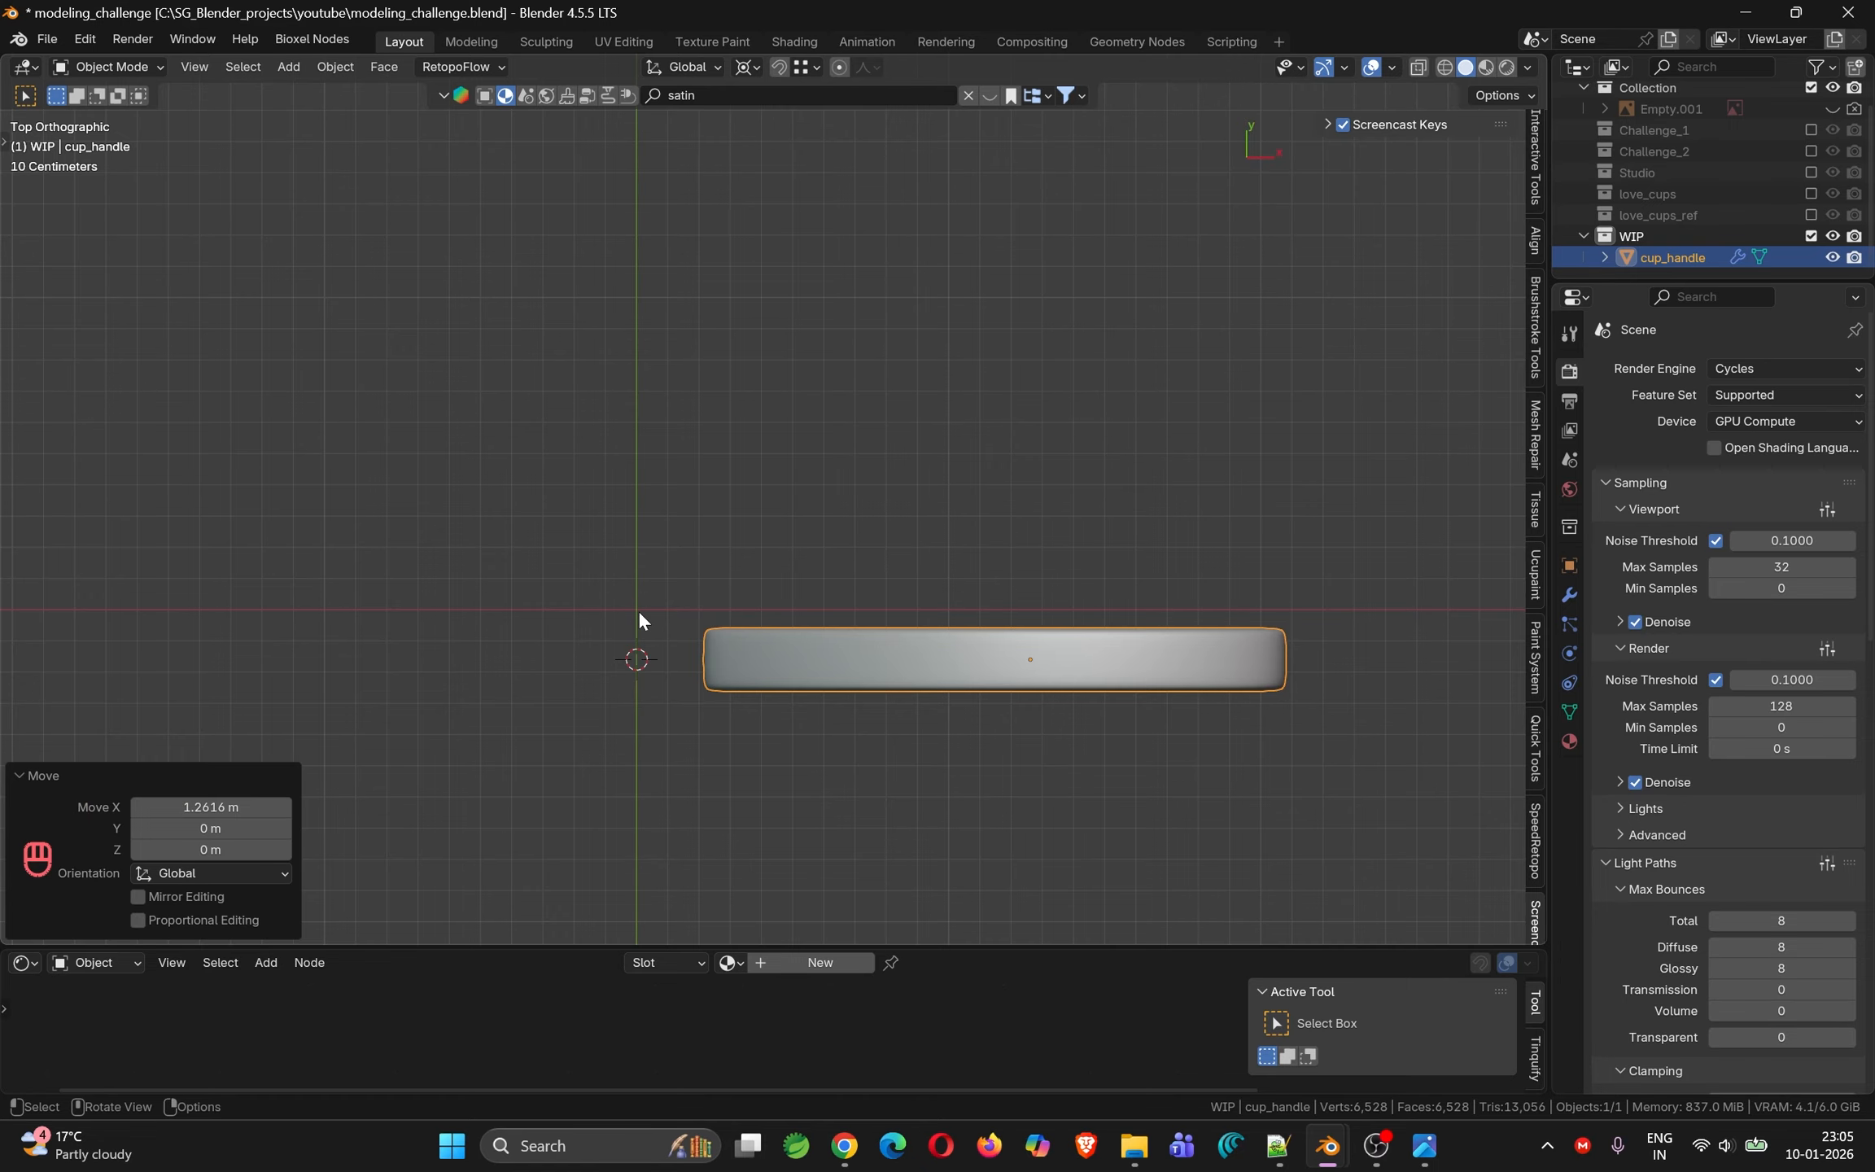
key(shift+c)
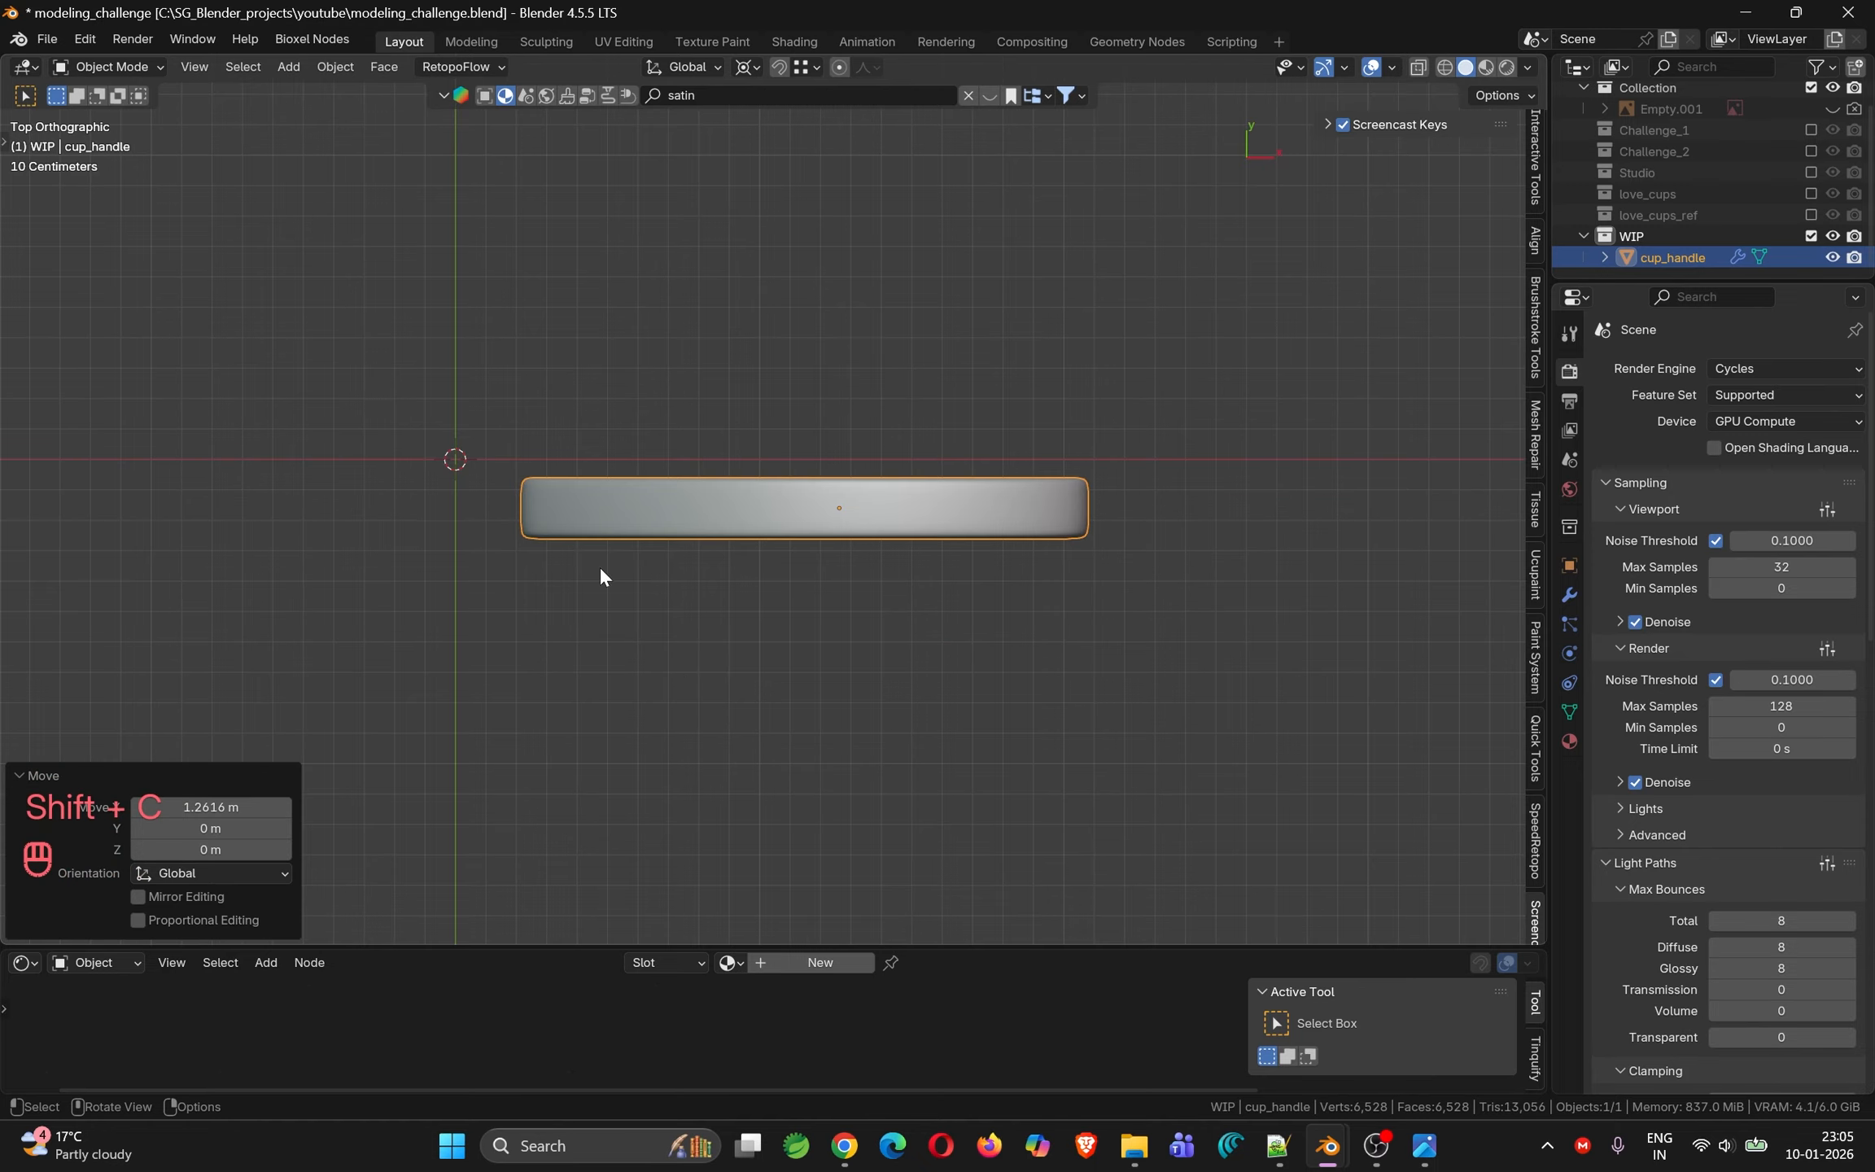
shift+middle_drag(601, 577, 840, 525)
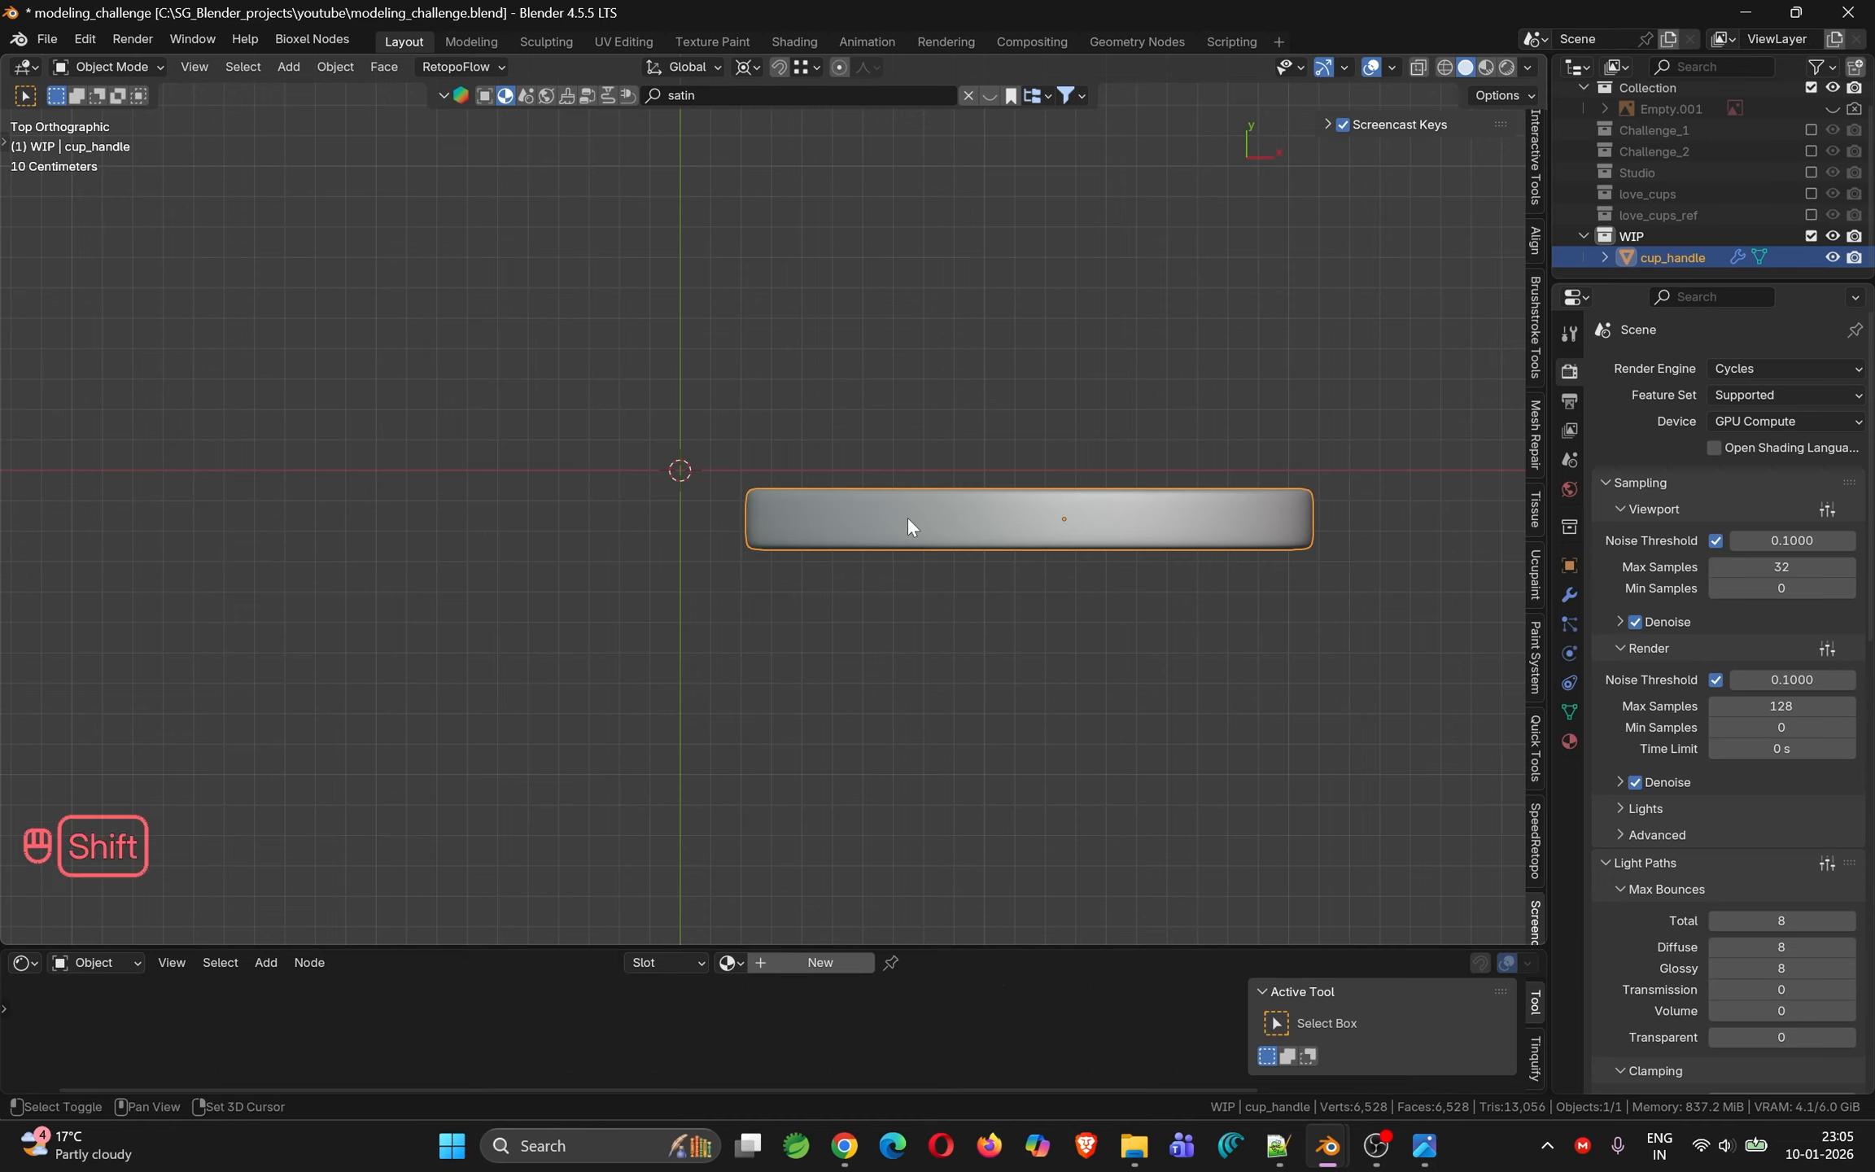
Snap the handle to the 3D cursor and move it about 1.33 m along the global X axis
key(shift+s)
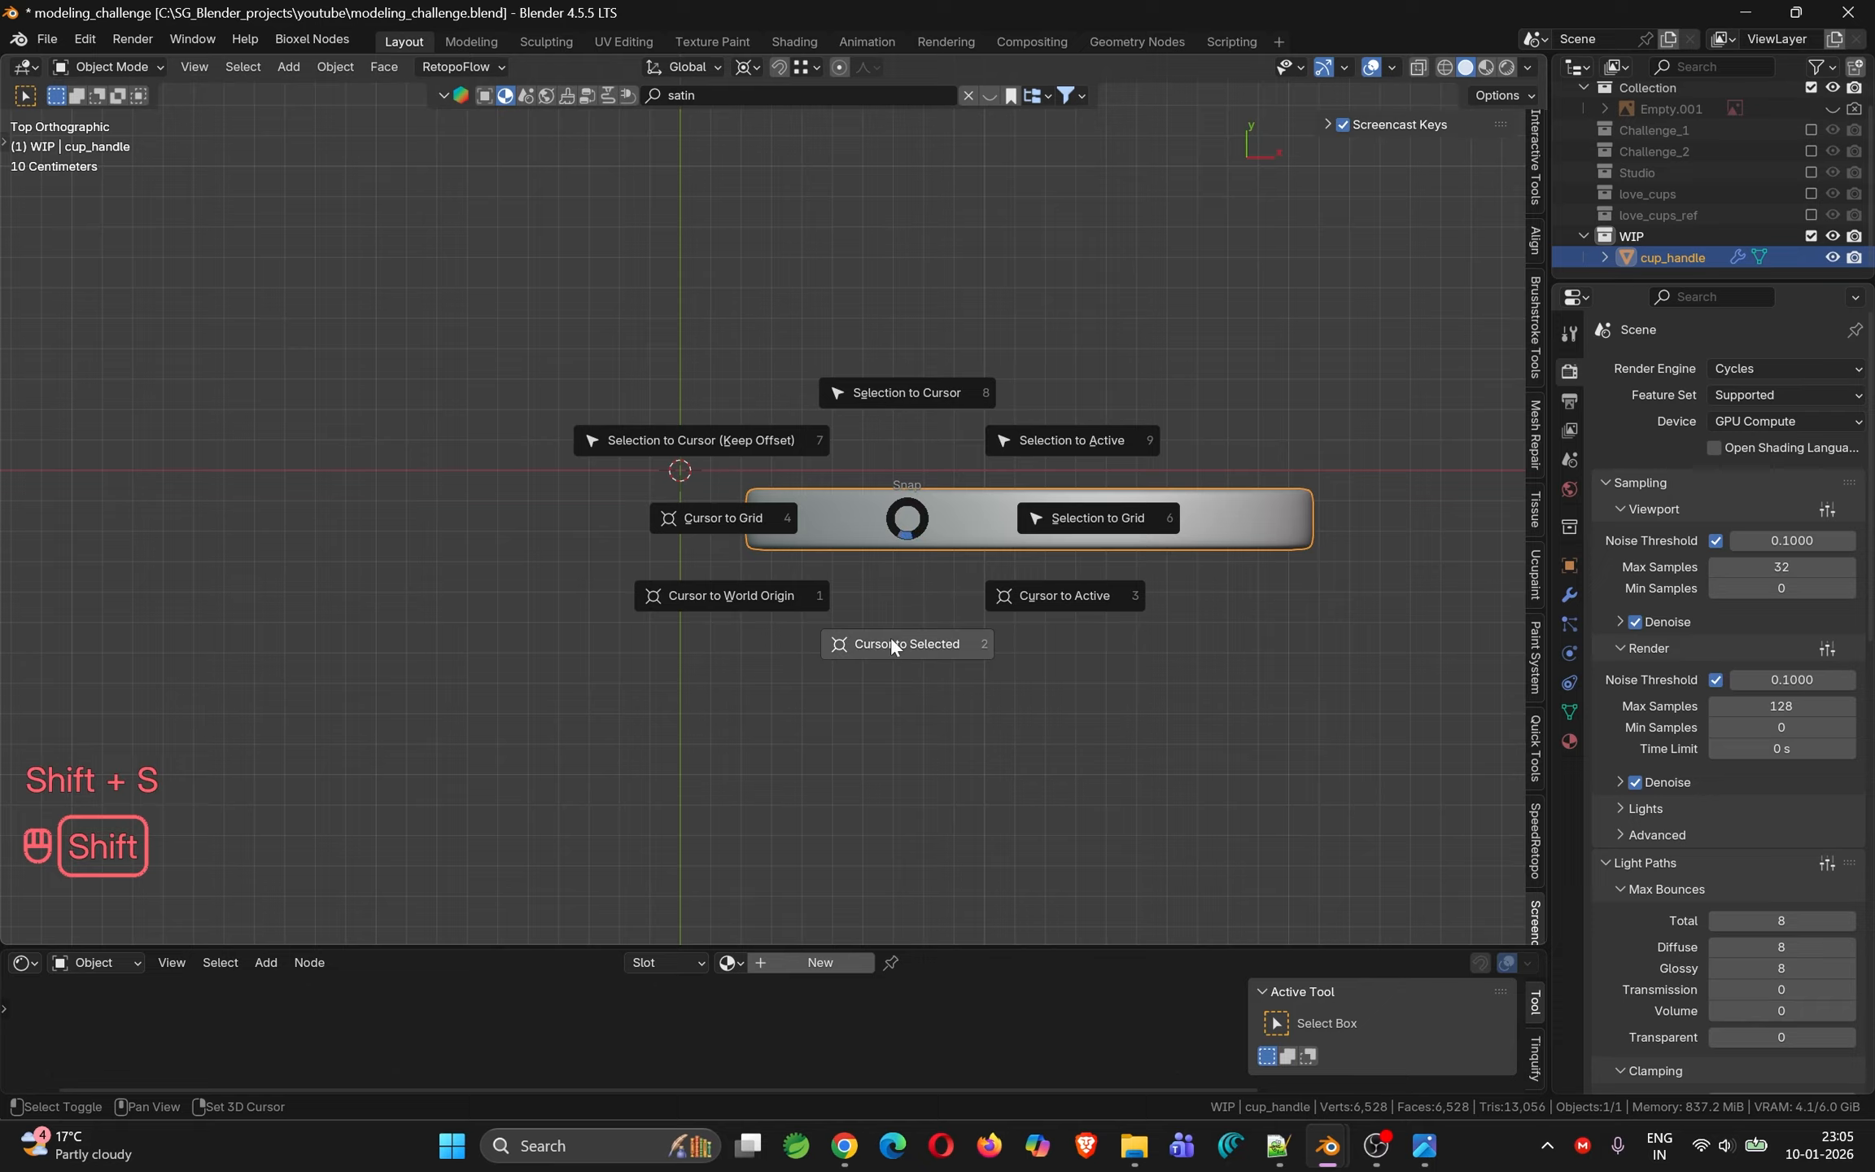
click(925, 398)
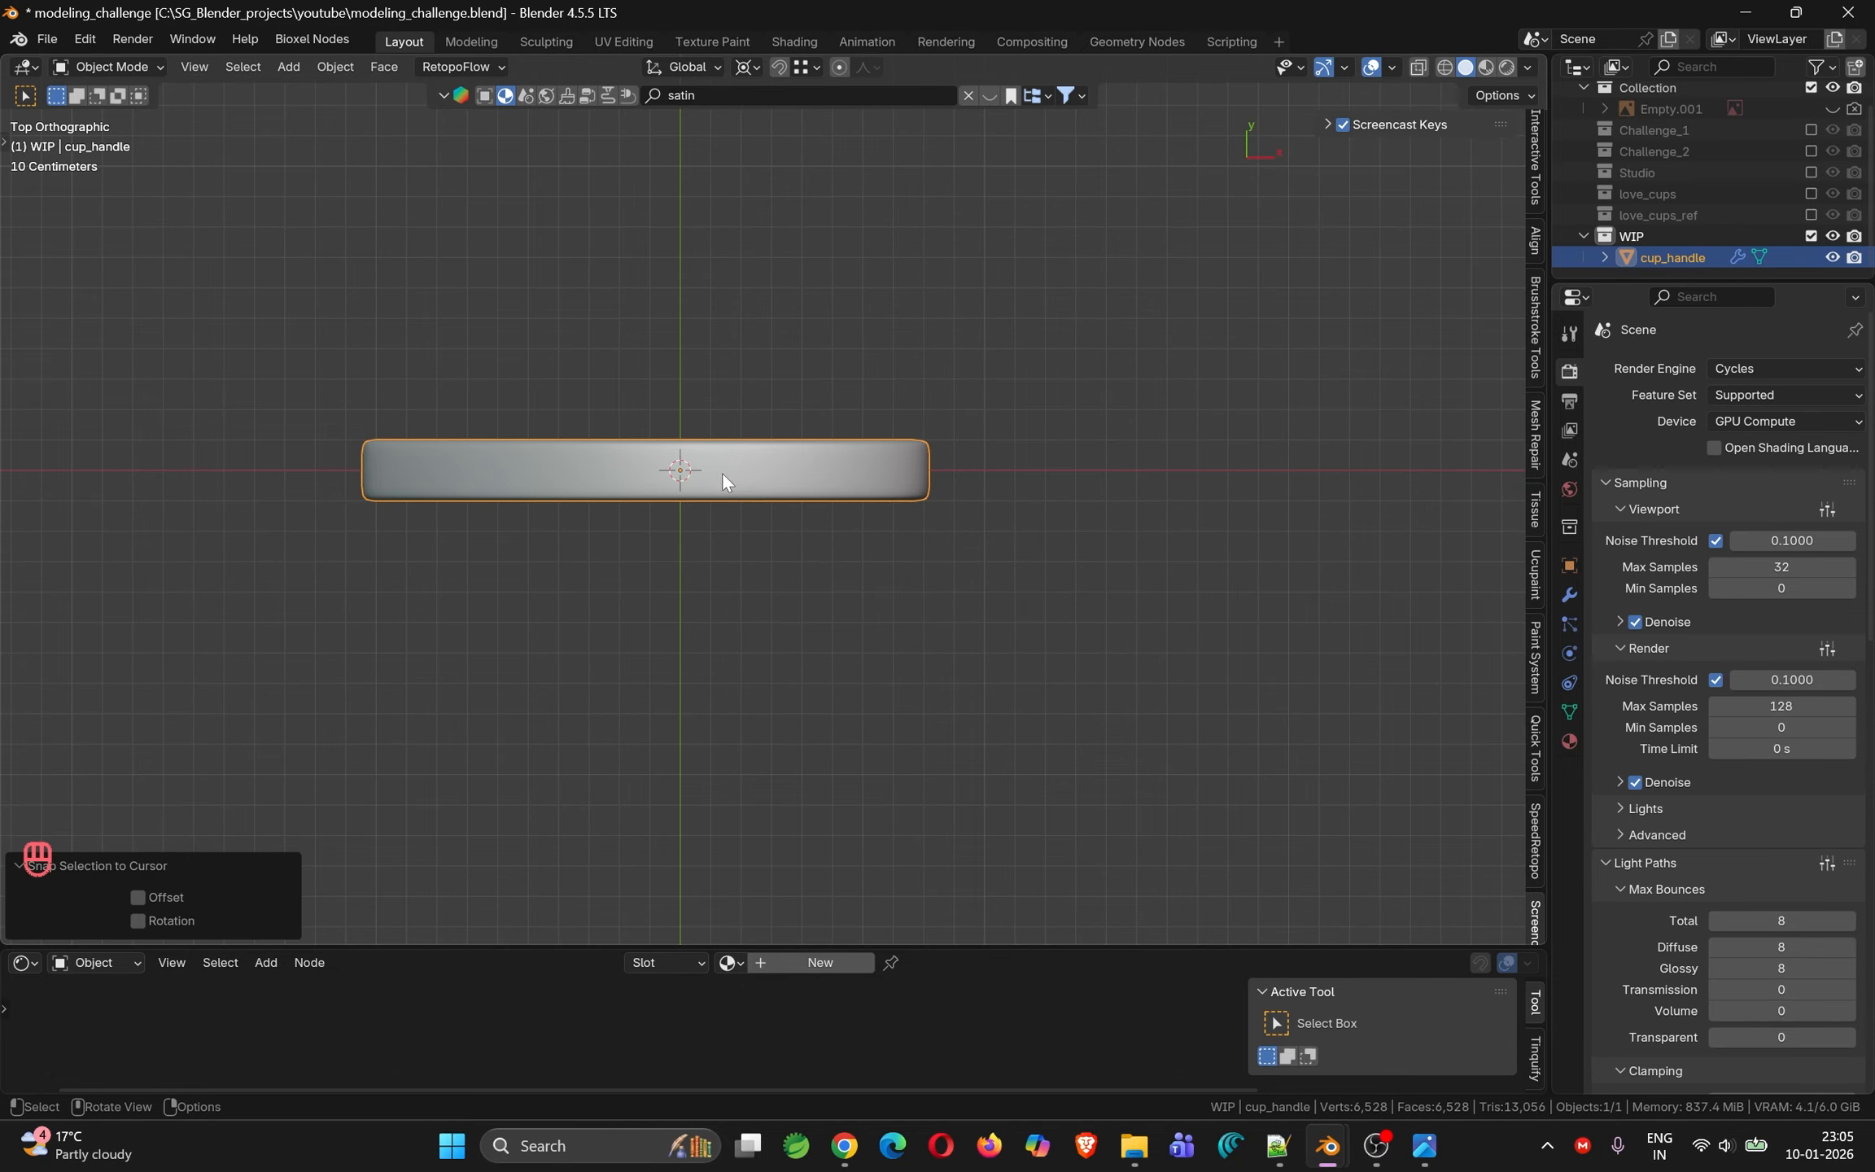
key(g)
key(x)
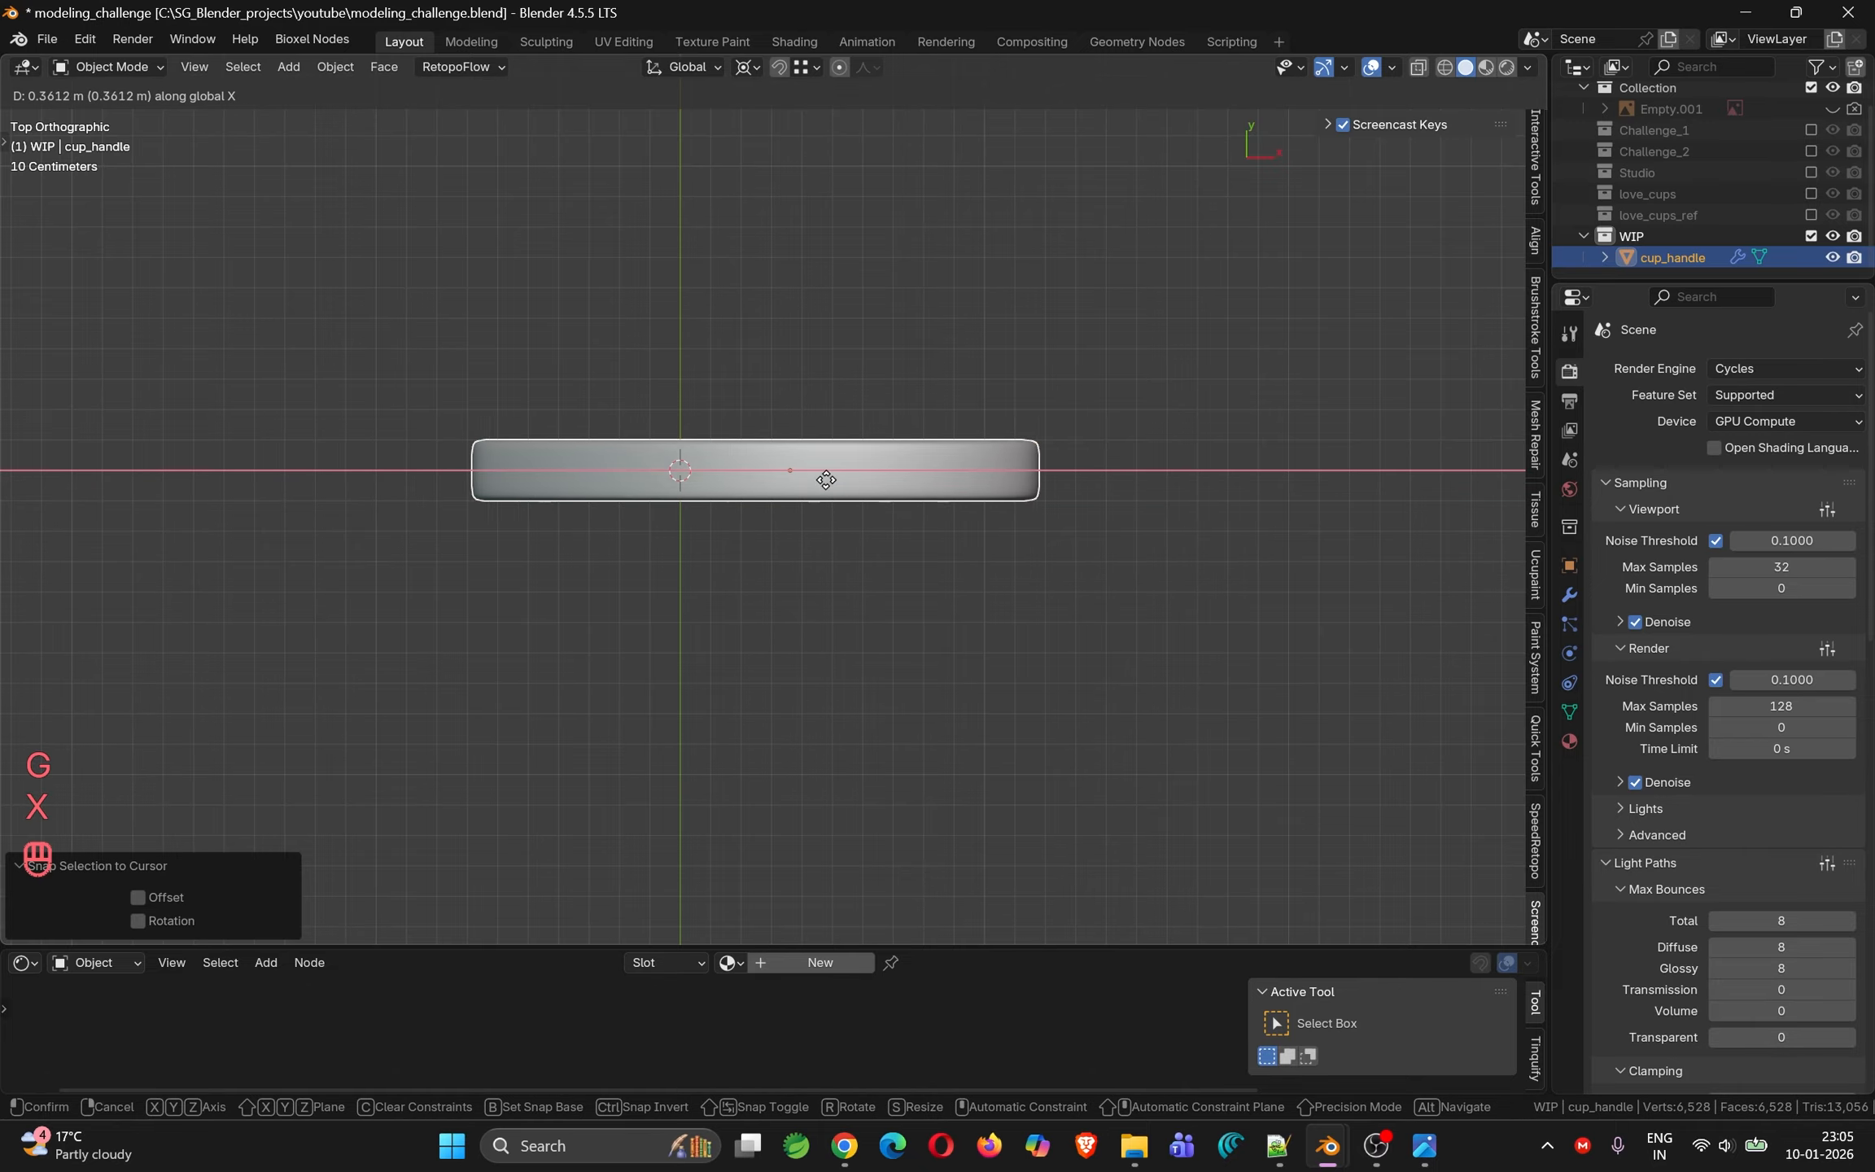
click(1089, 509)
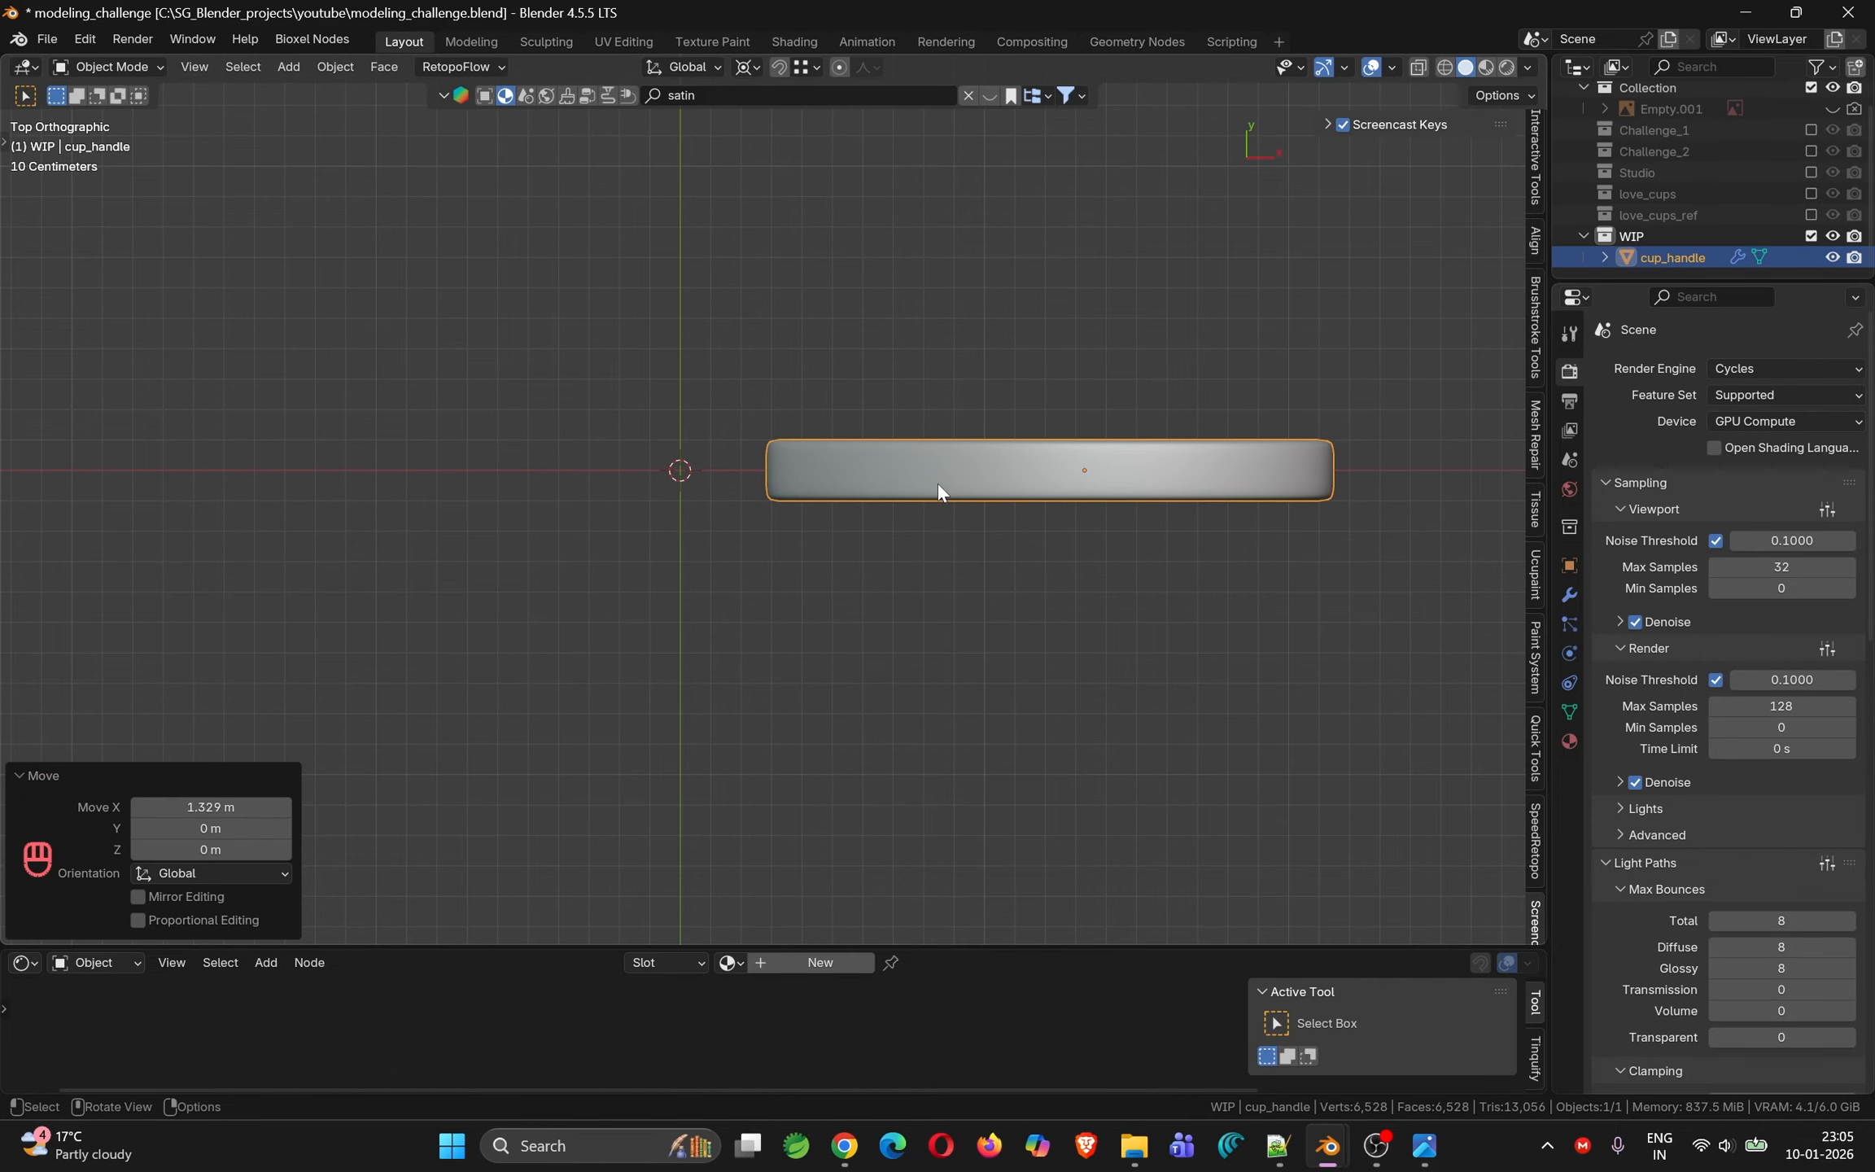
Move the heart handle about 0.61 m farther along the global X axis to make room for the cup body
middle_drag(979, 576, 968, 376)
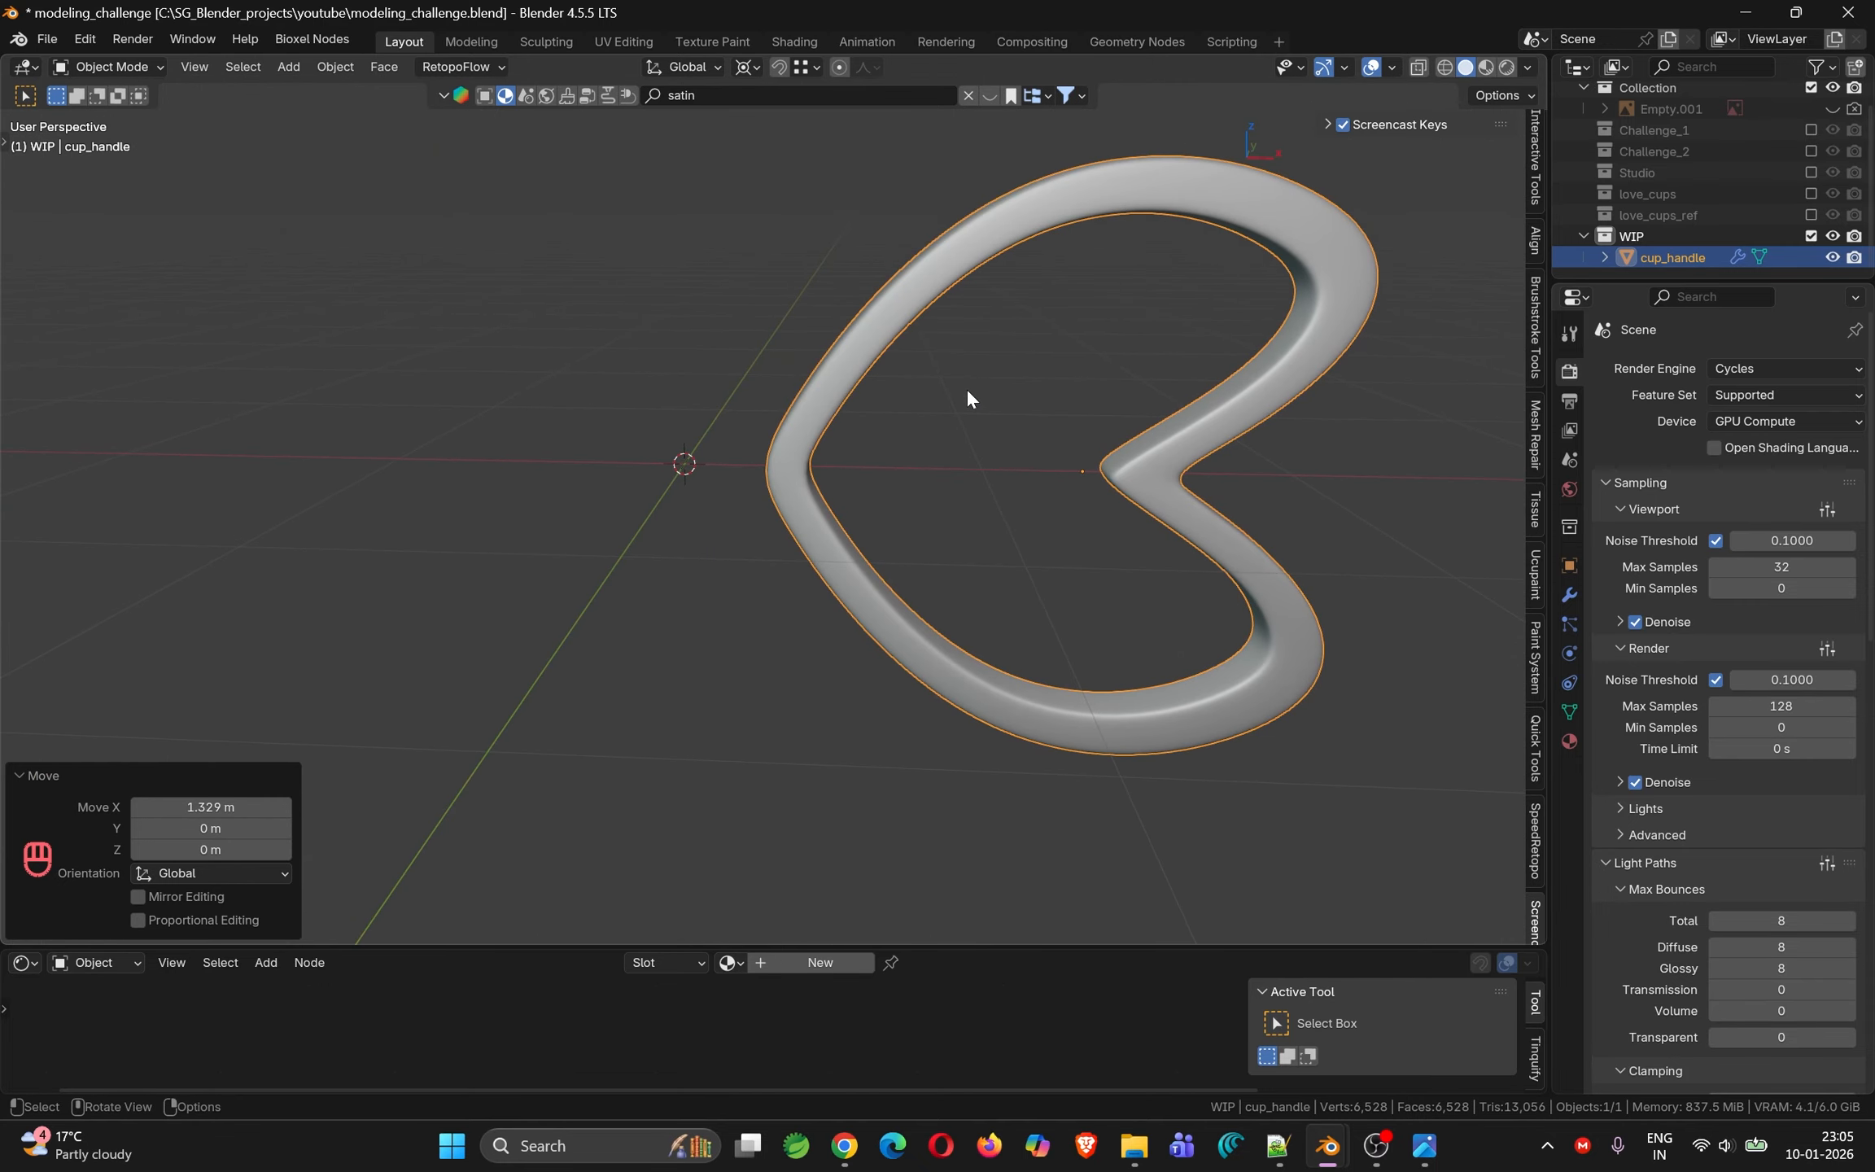
key(KP_1)
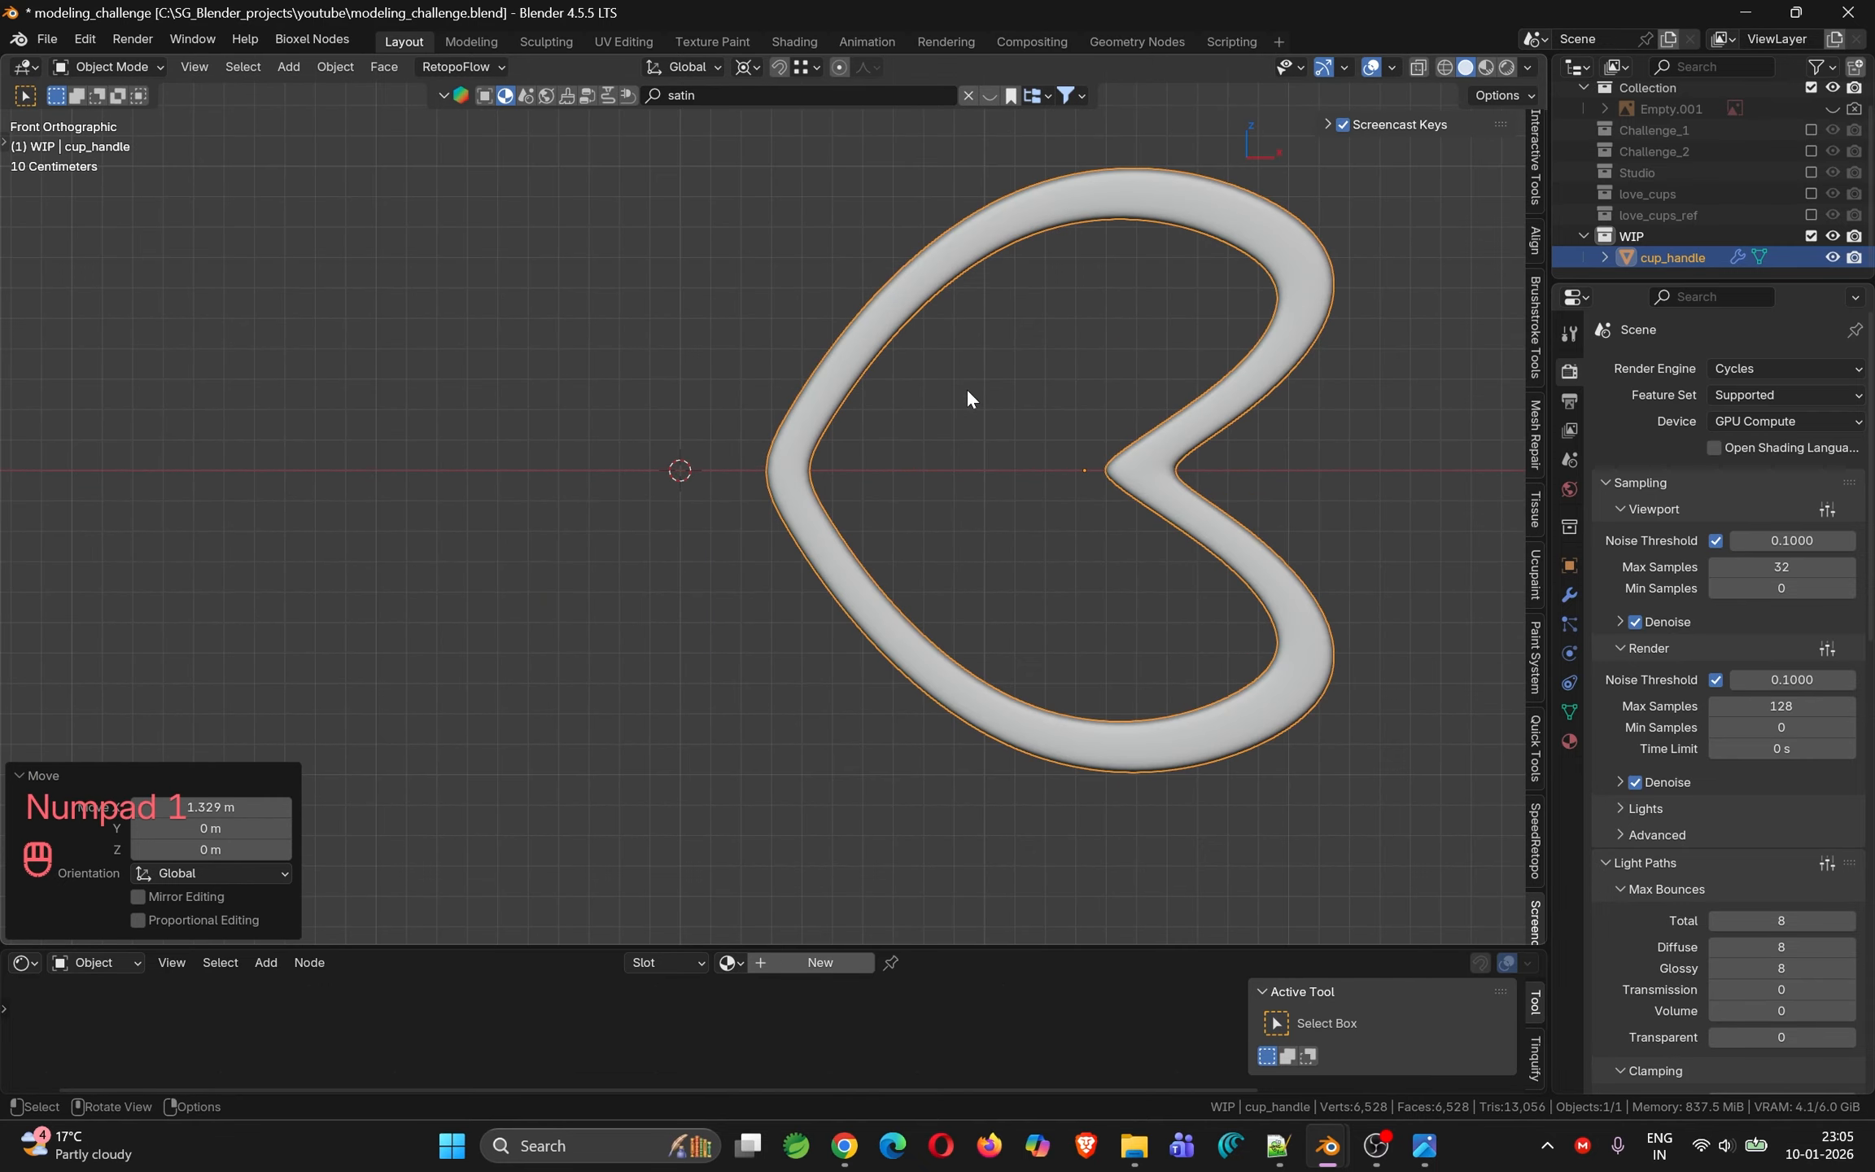
scroll(955, 385, down, 3)
middle_drag(955, 385, 917, 538)
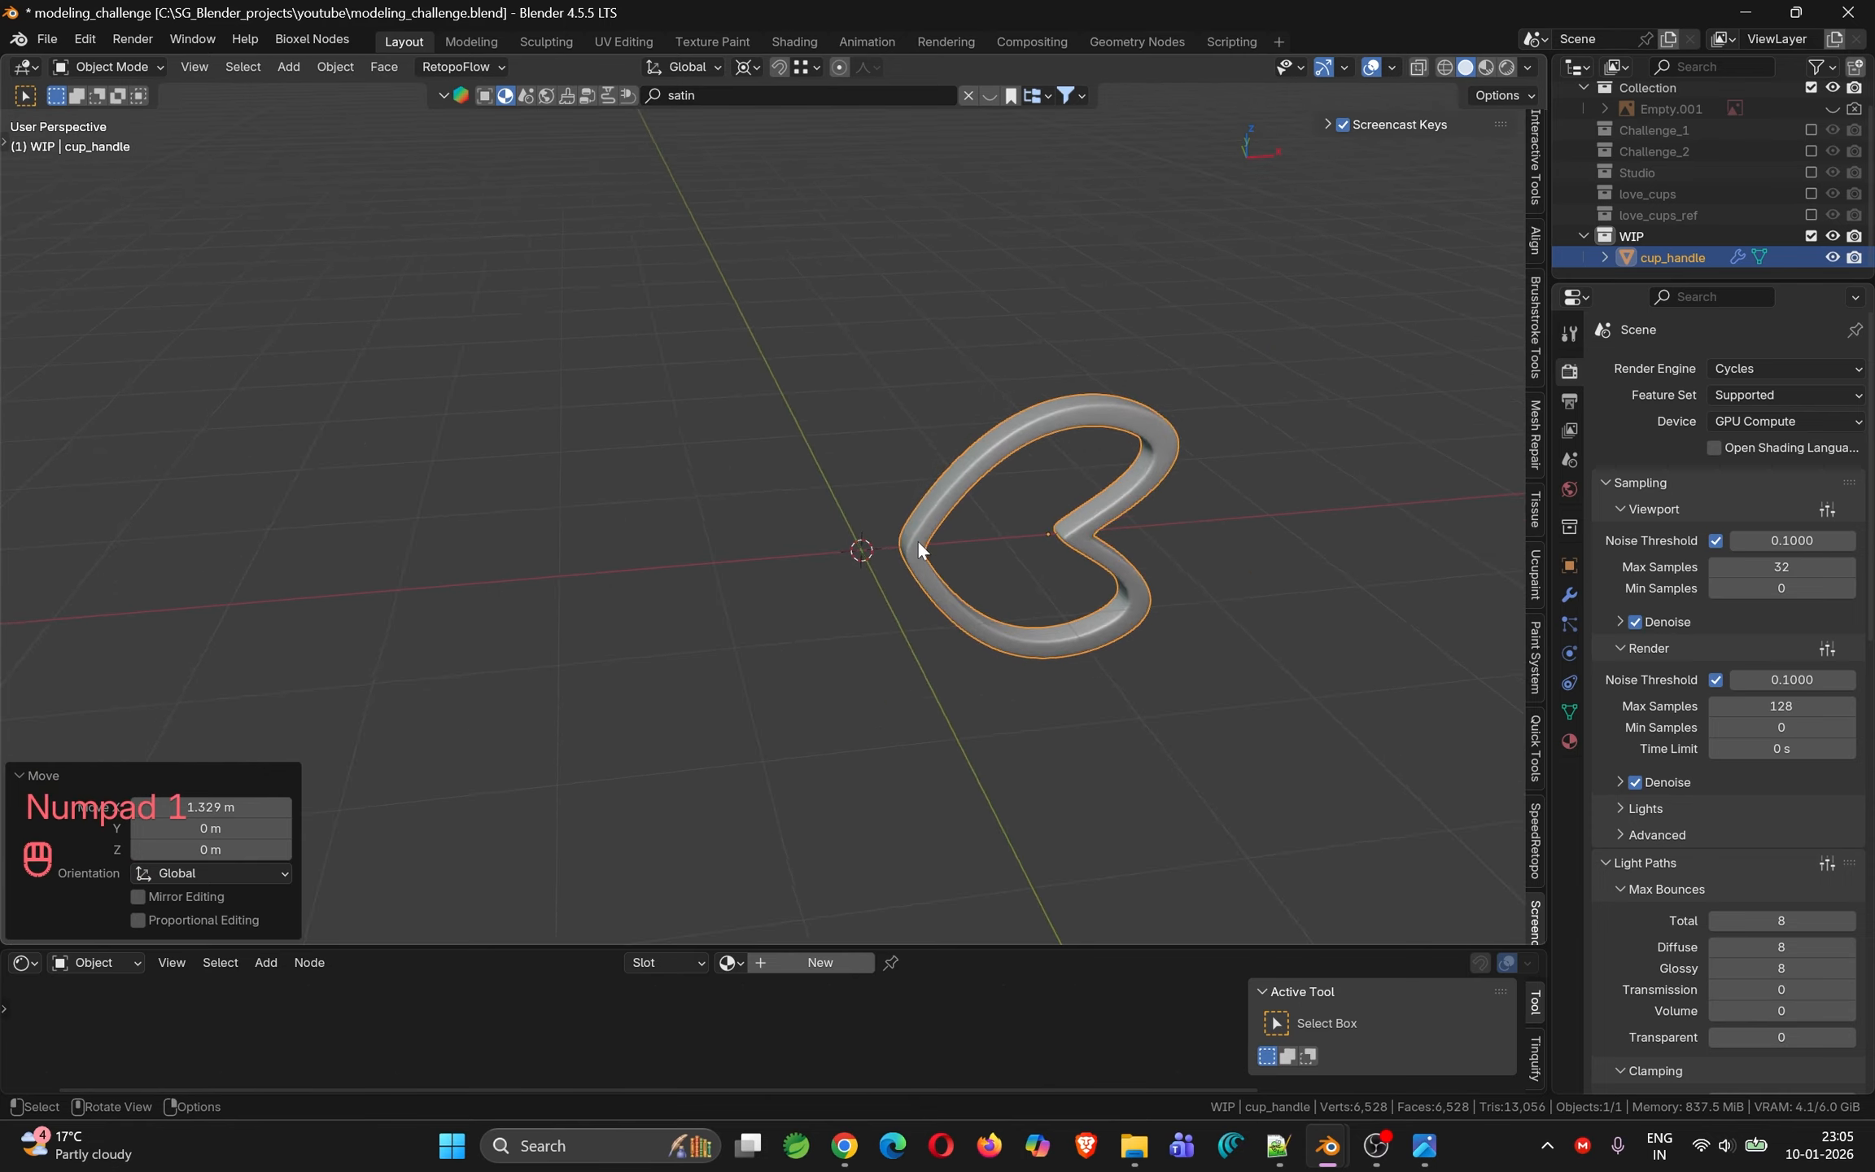
scroll(918, 538, up, 5)
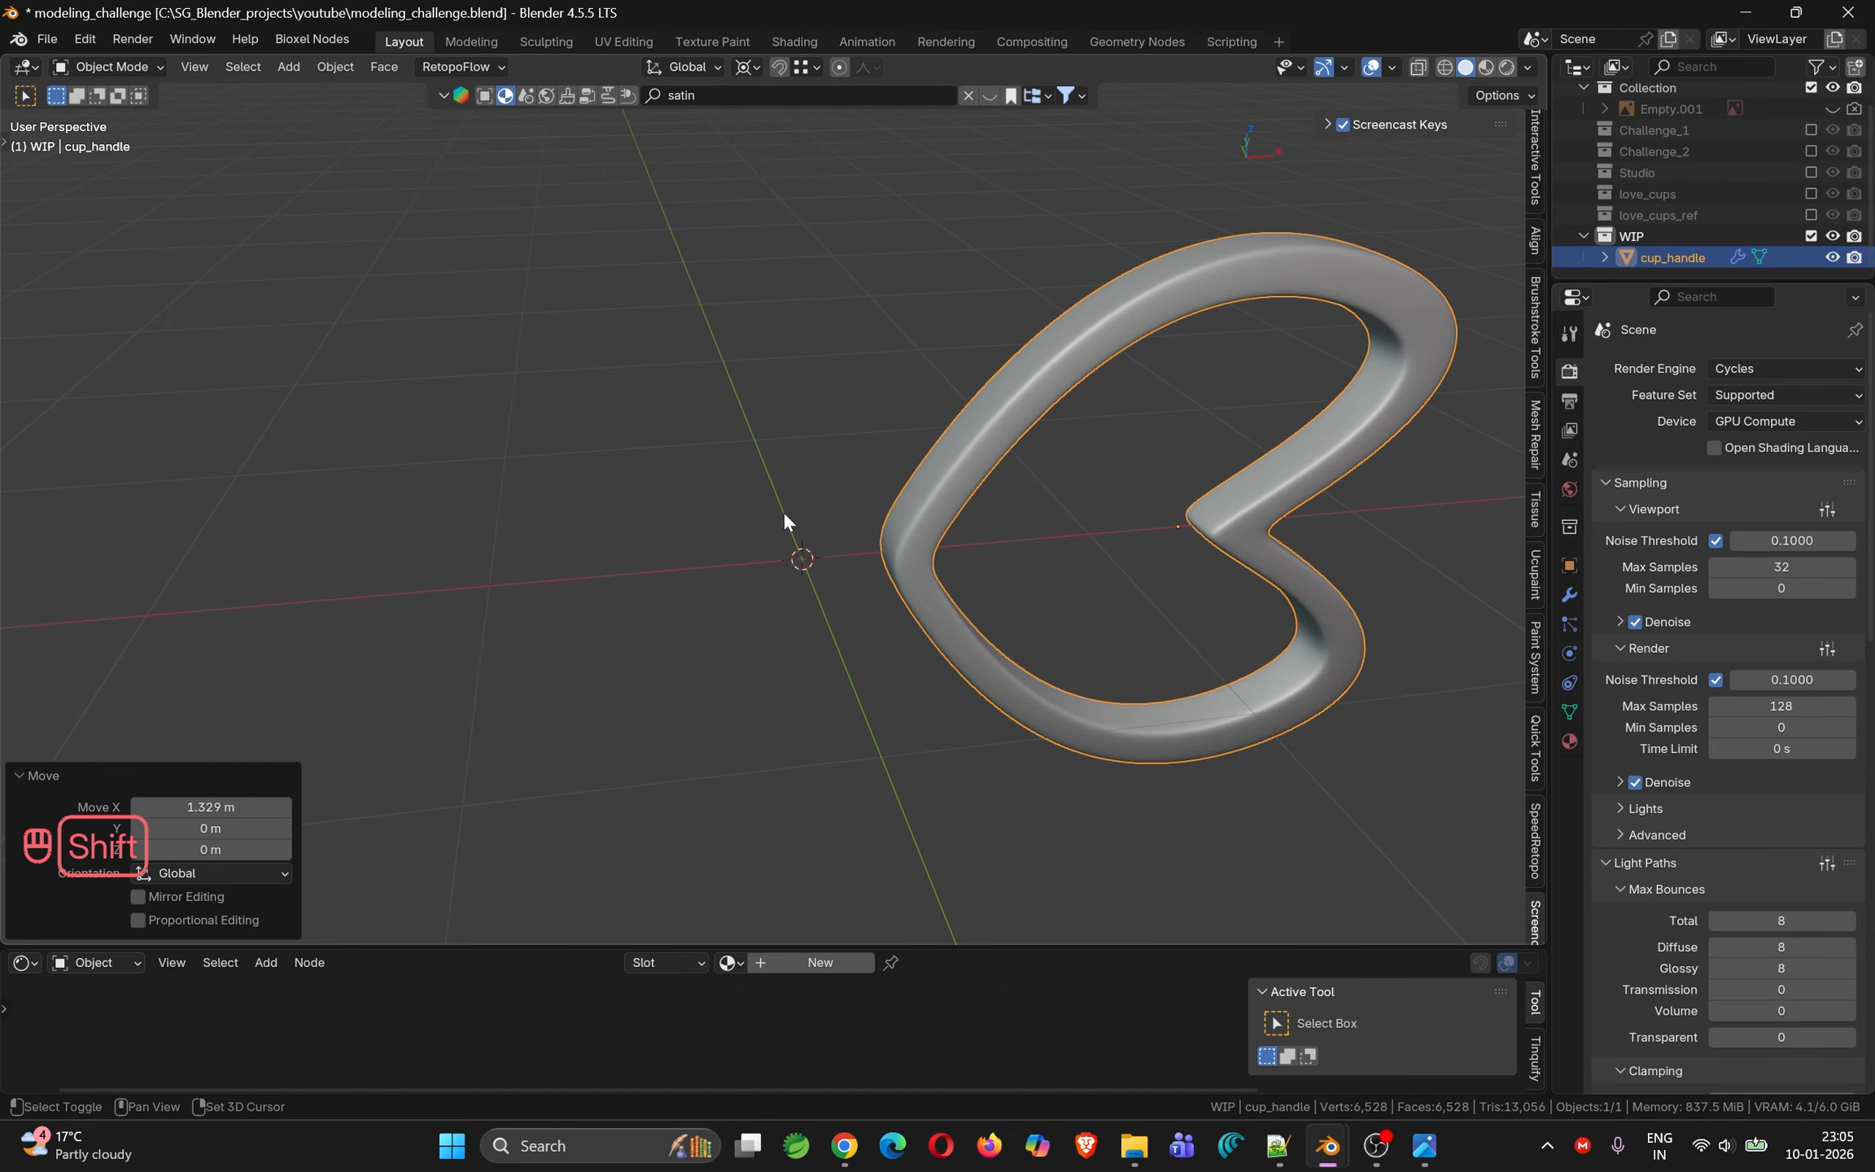
shift+middle_drag(782, 511, 736, 566)
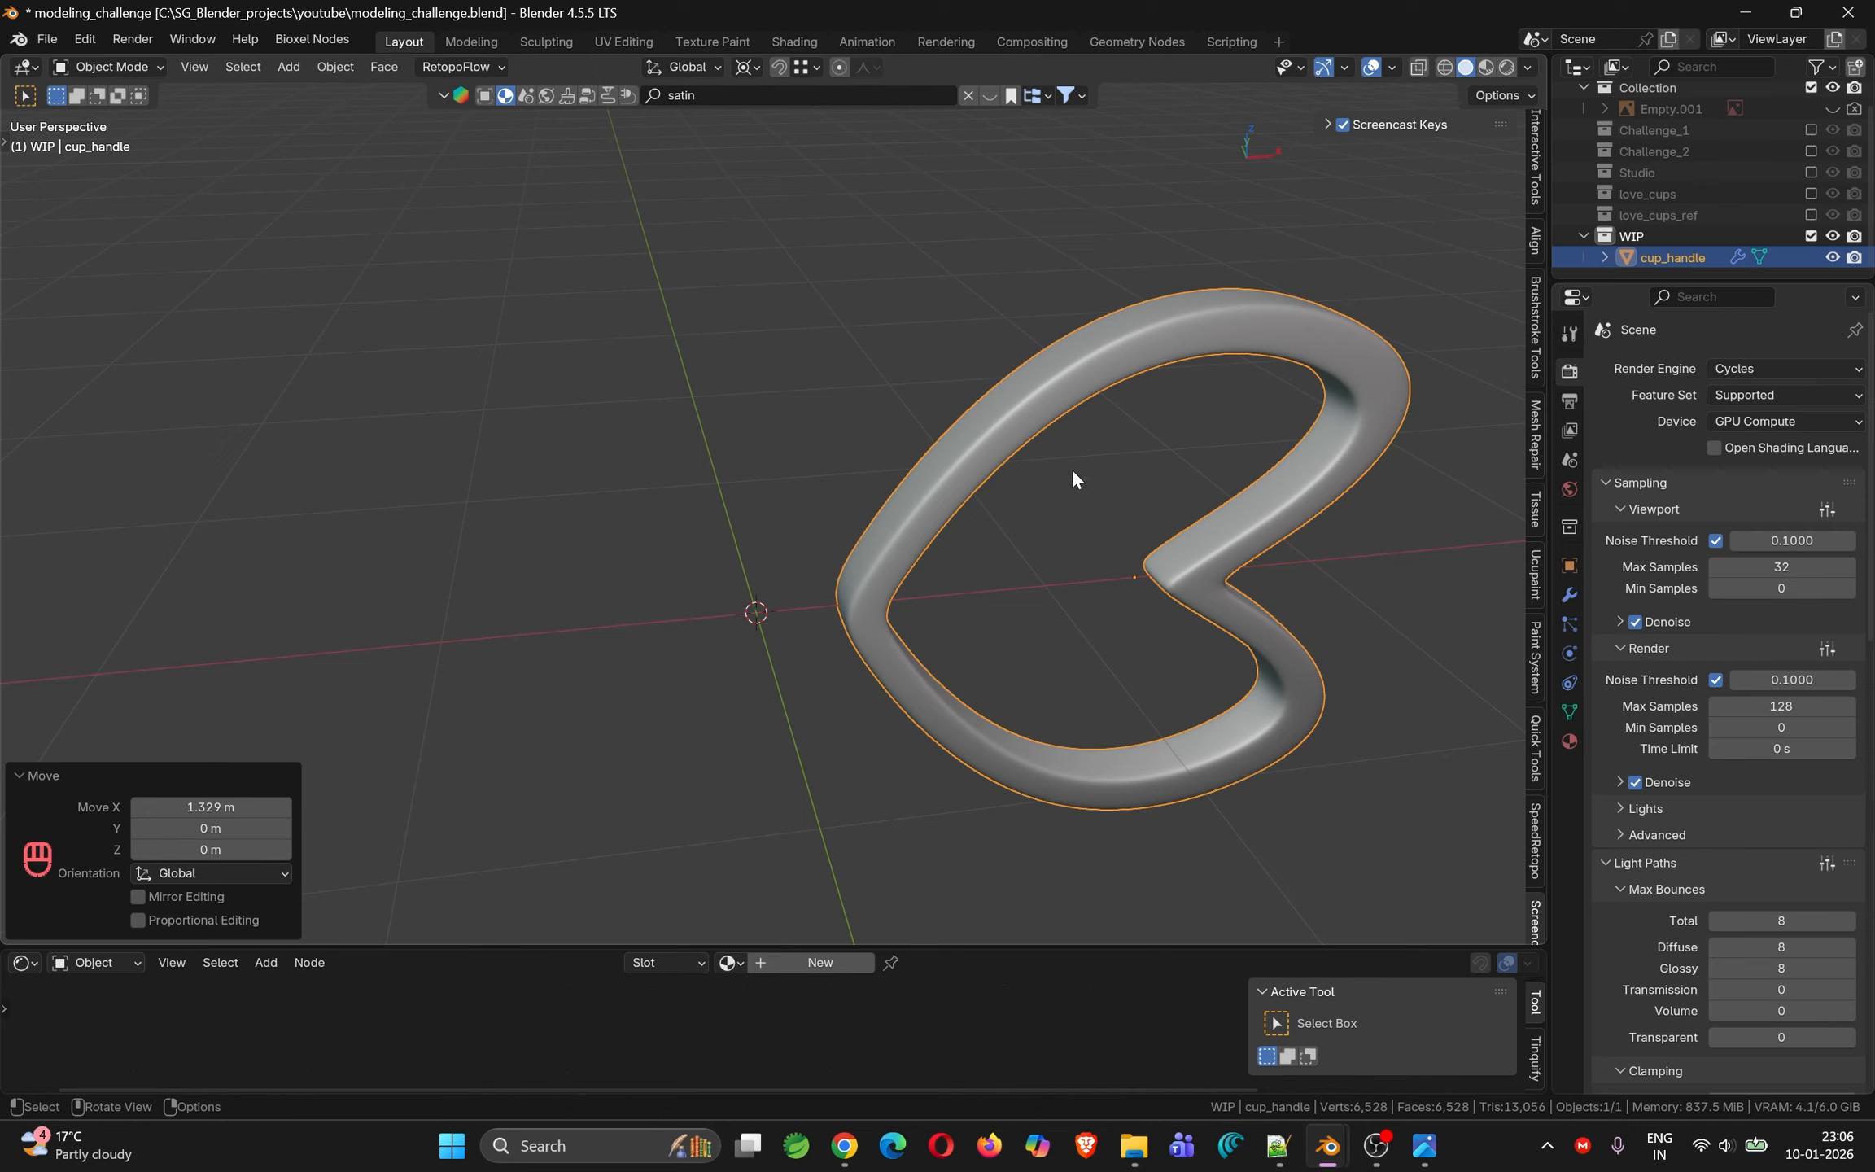
key(g)
key(x)
click(1251, 440)
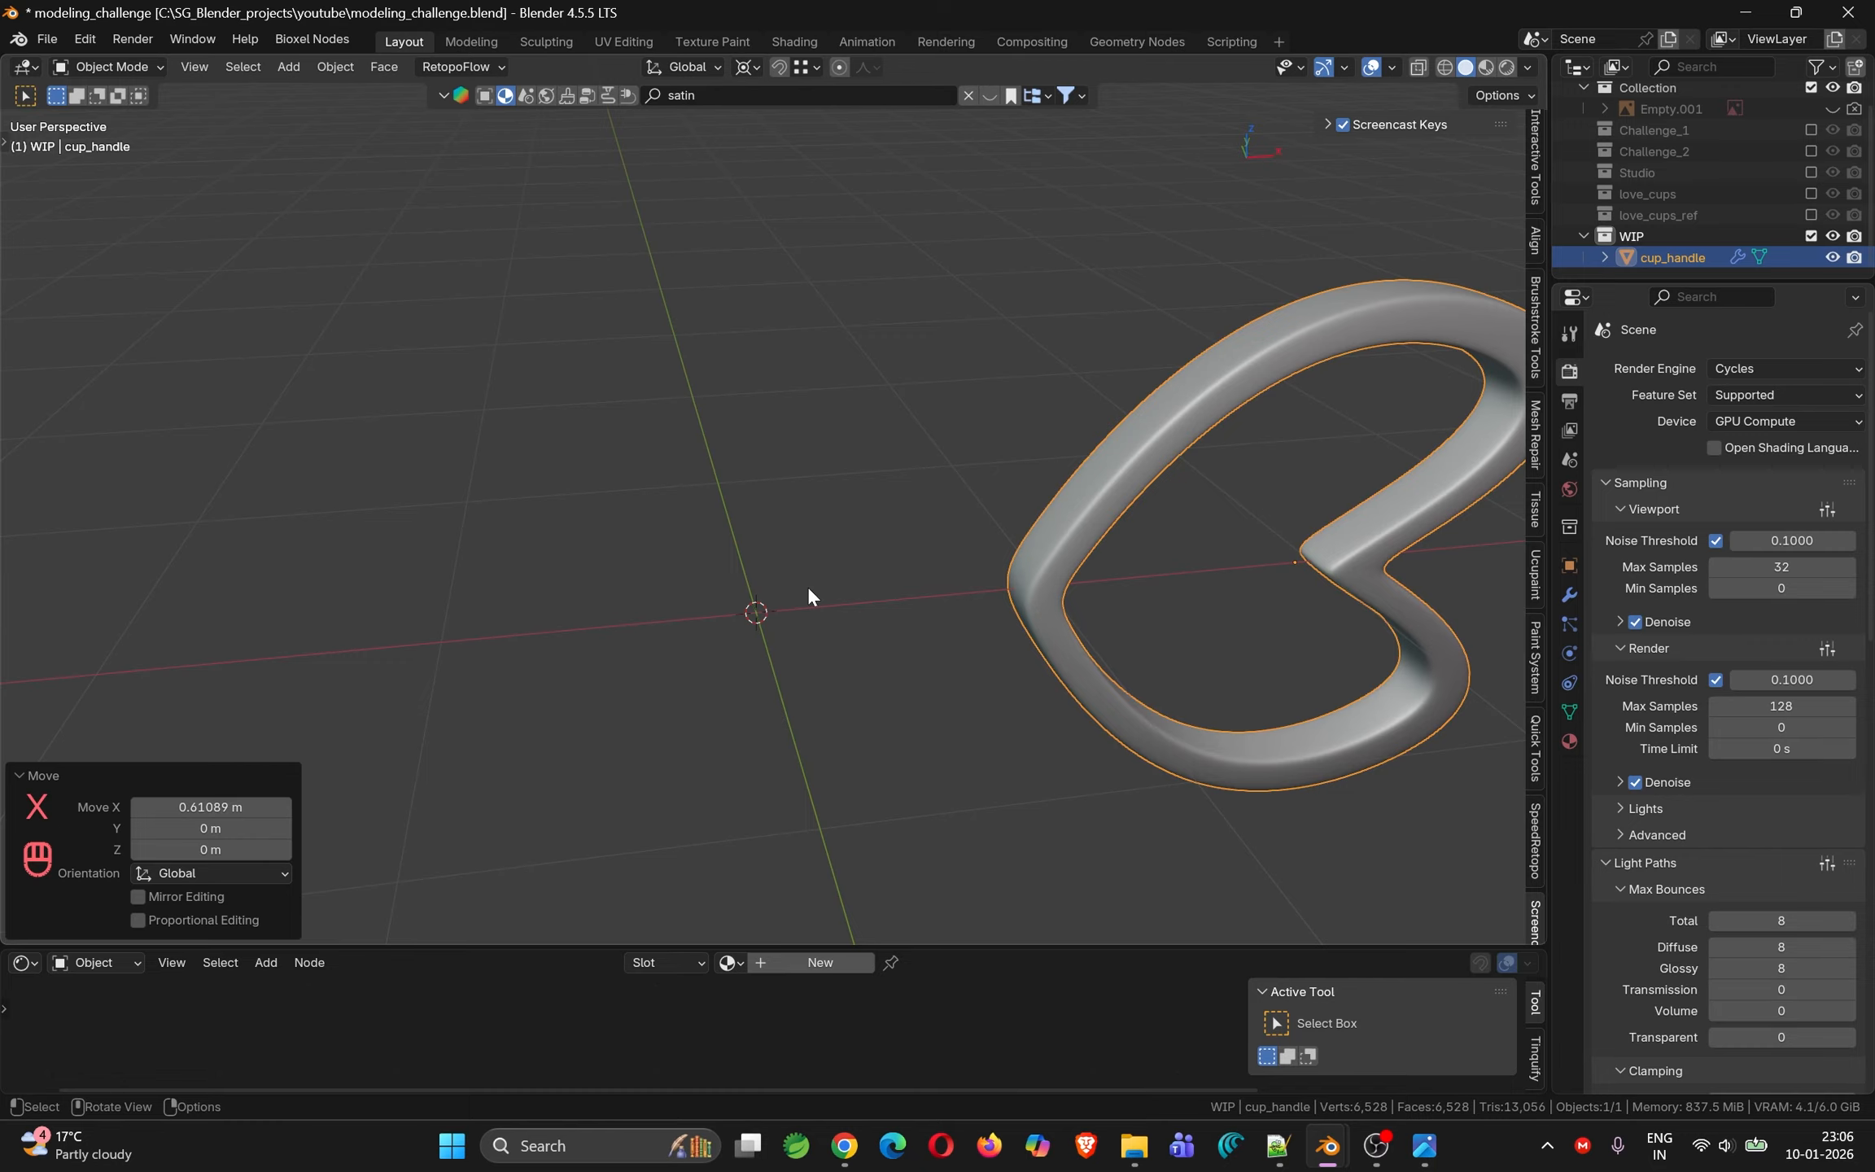
Add a single-vertex mesh at the world origin and return to Object Mode
key(shift+a)
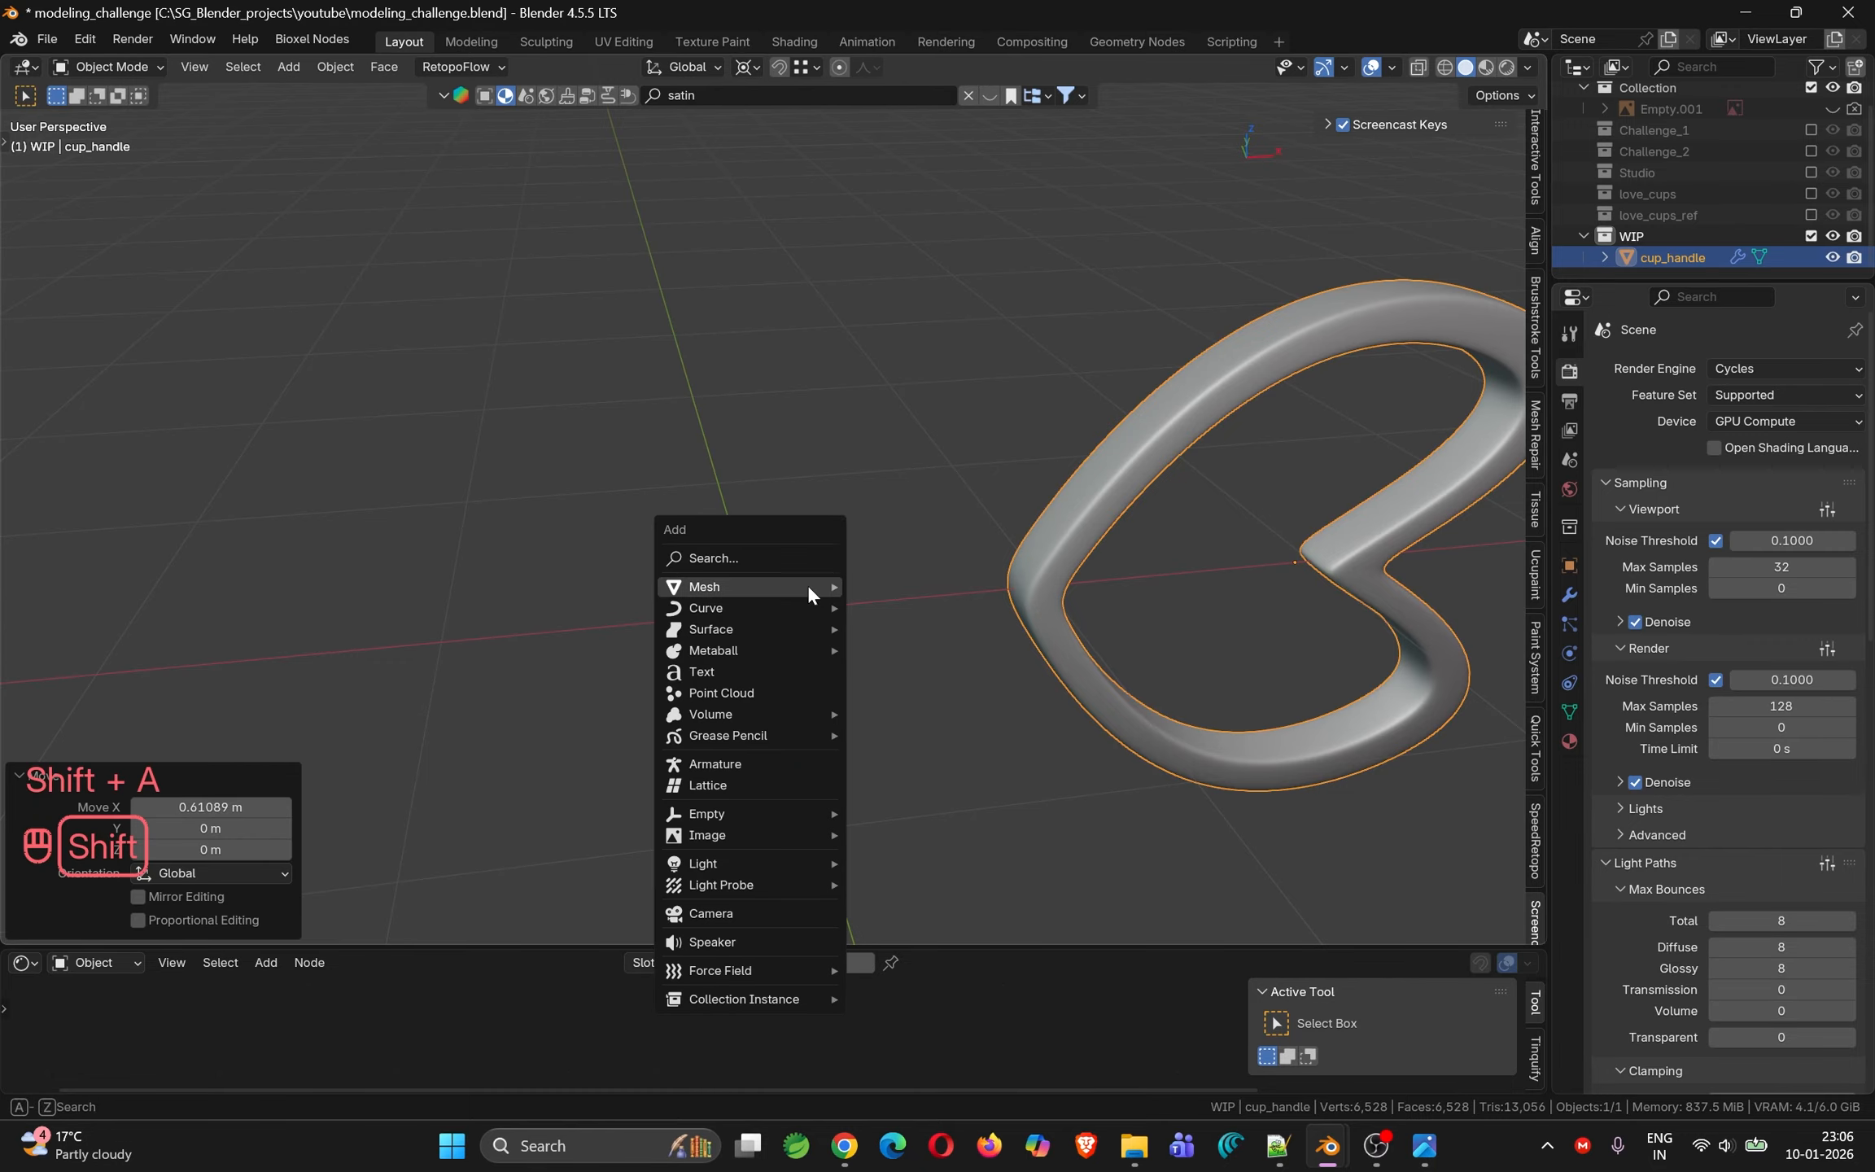
mouse_move(756, 579)
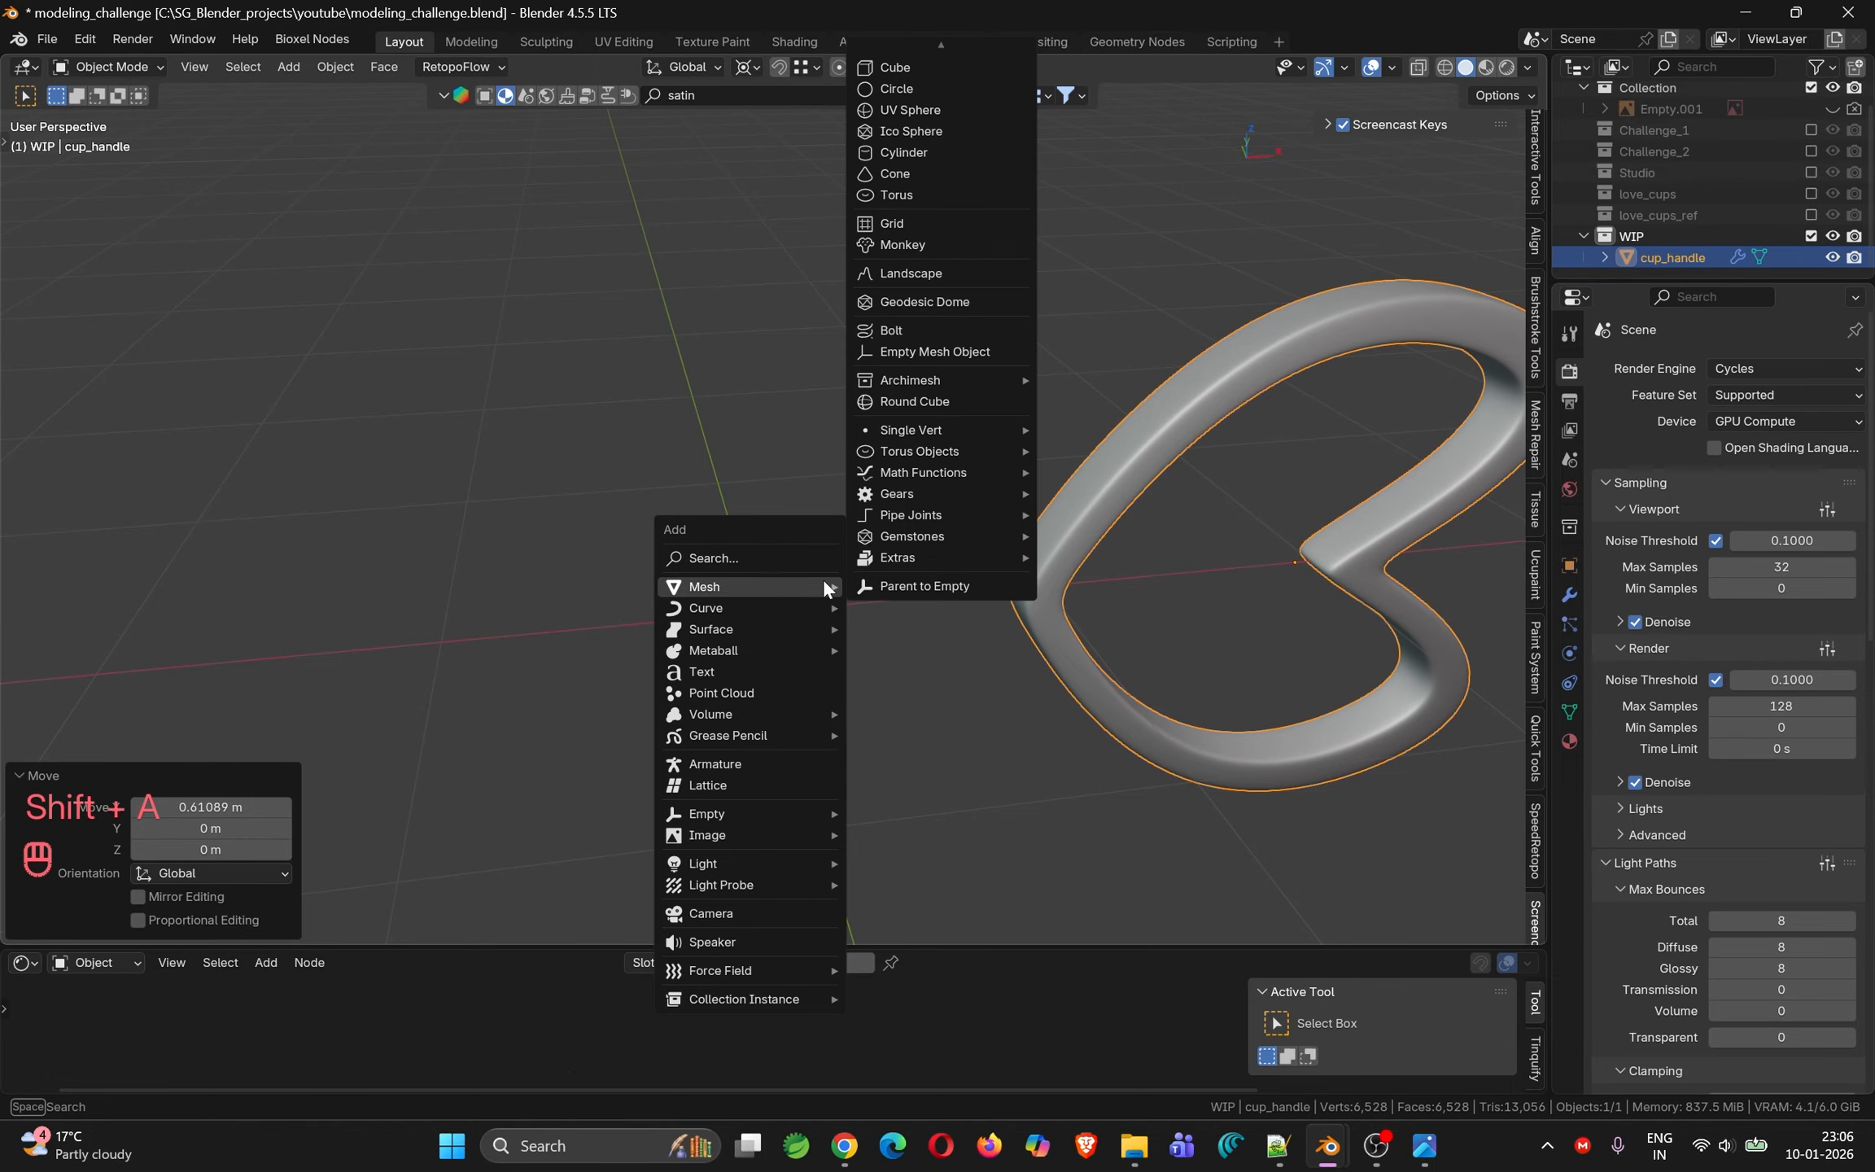
mouse_move(932, 428)
click(1068, 429)
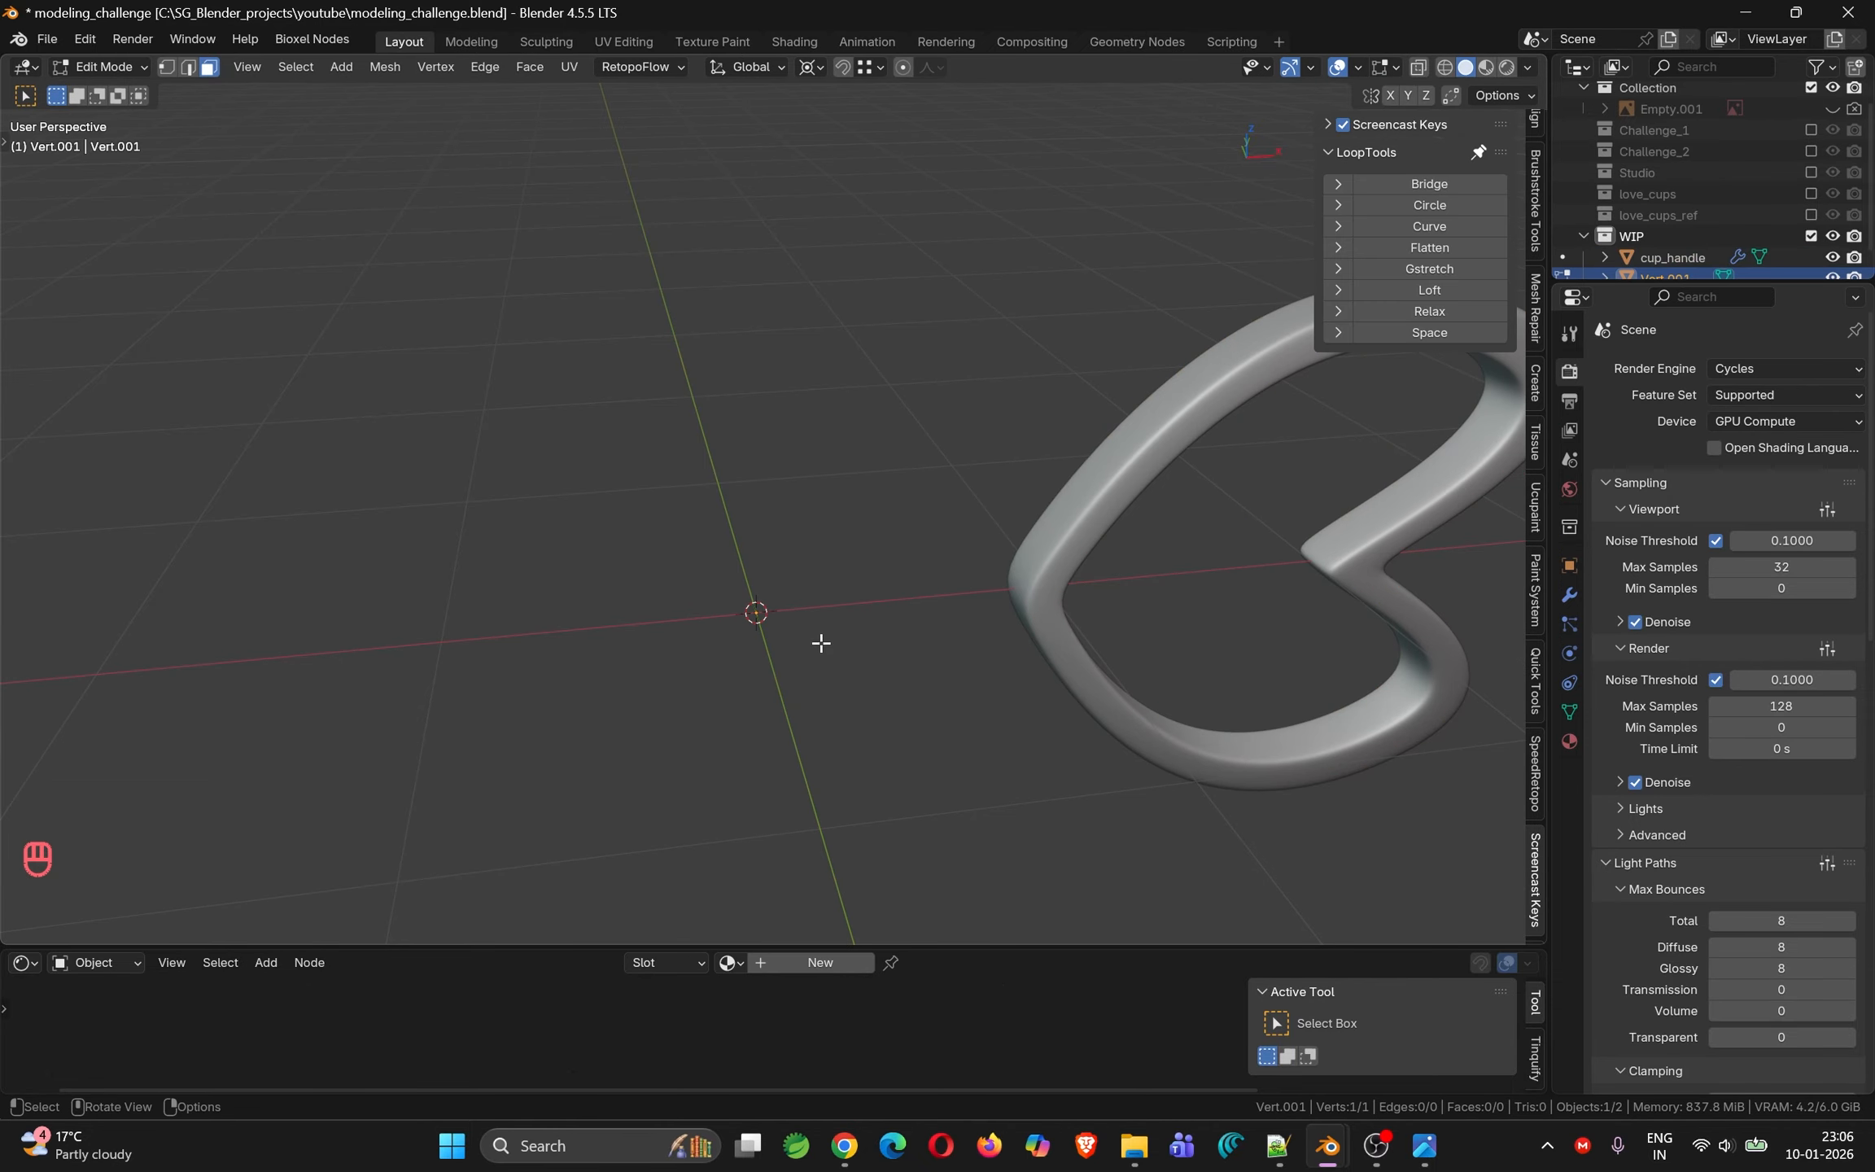
click(1569, 595)
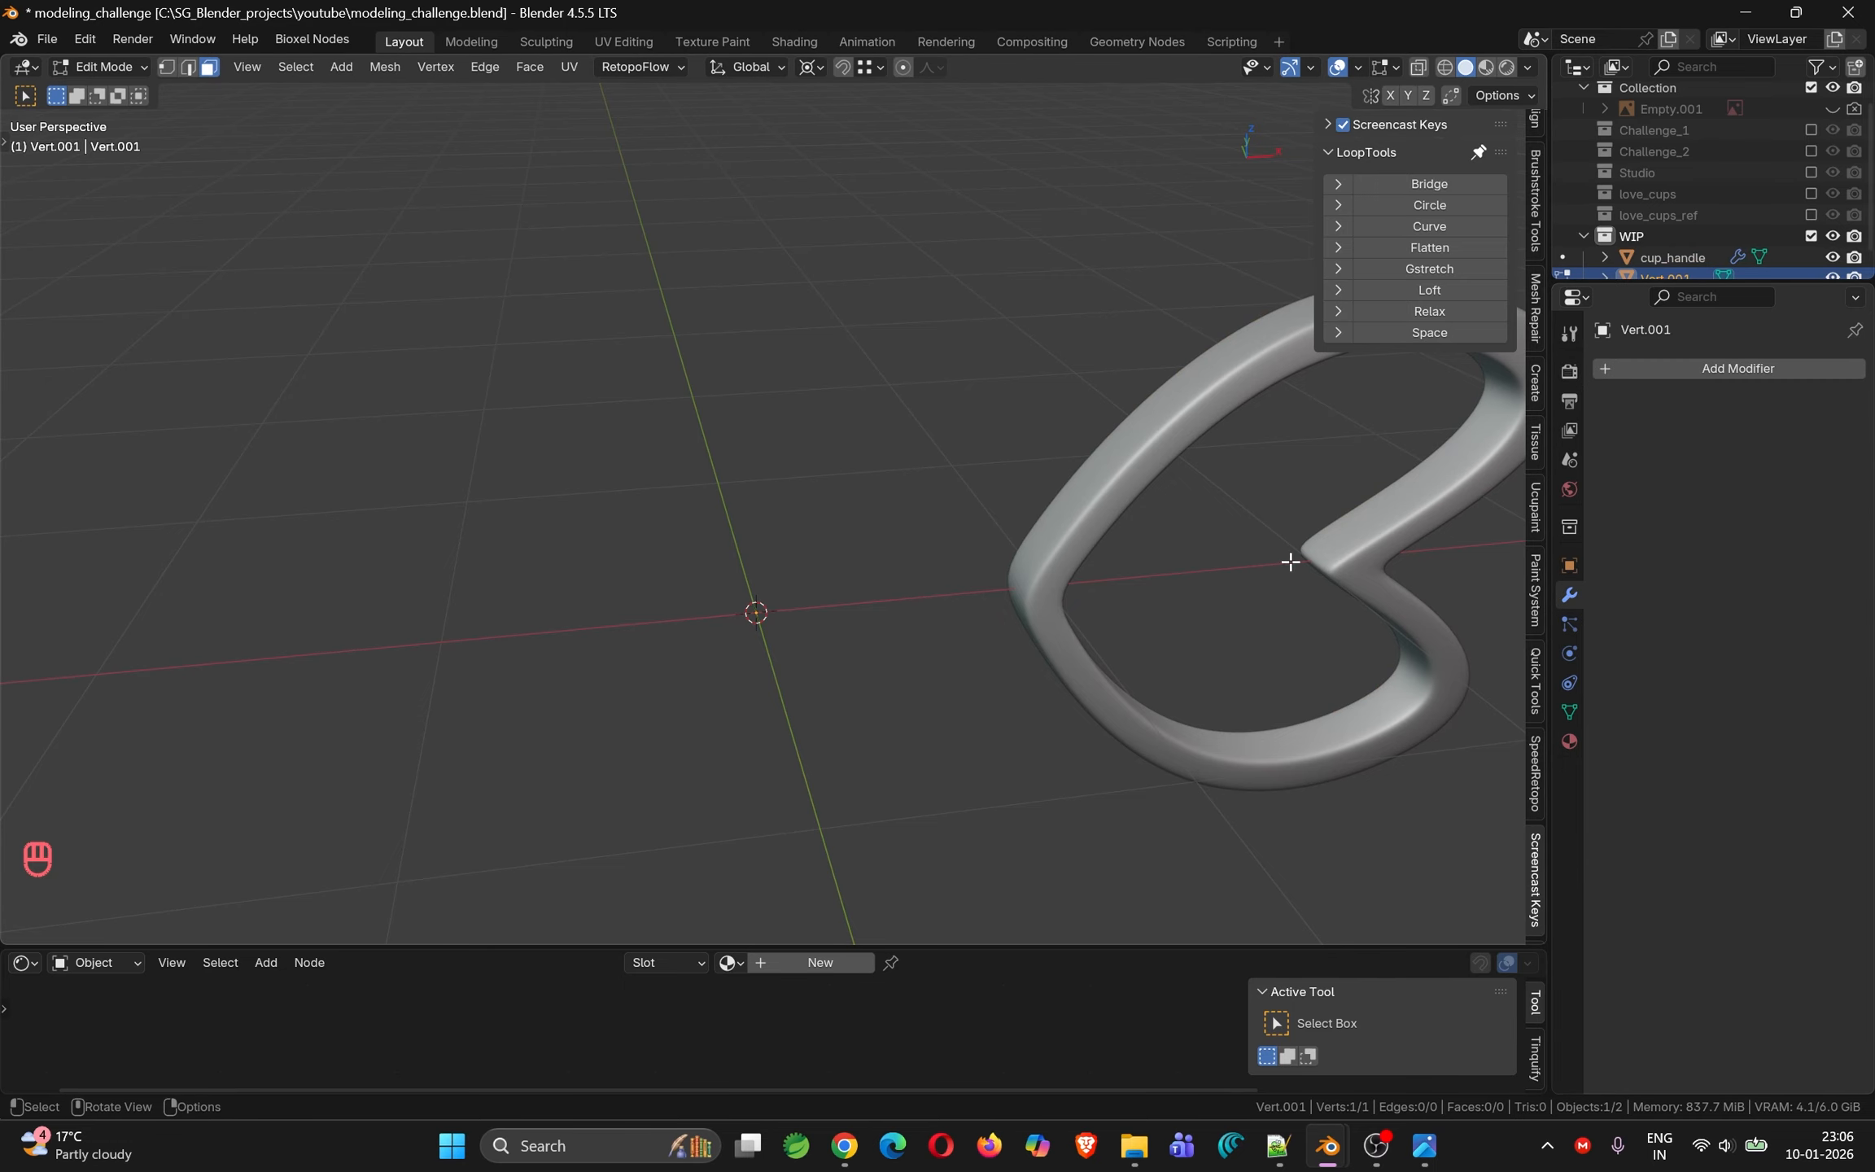
key(Tab)
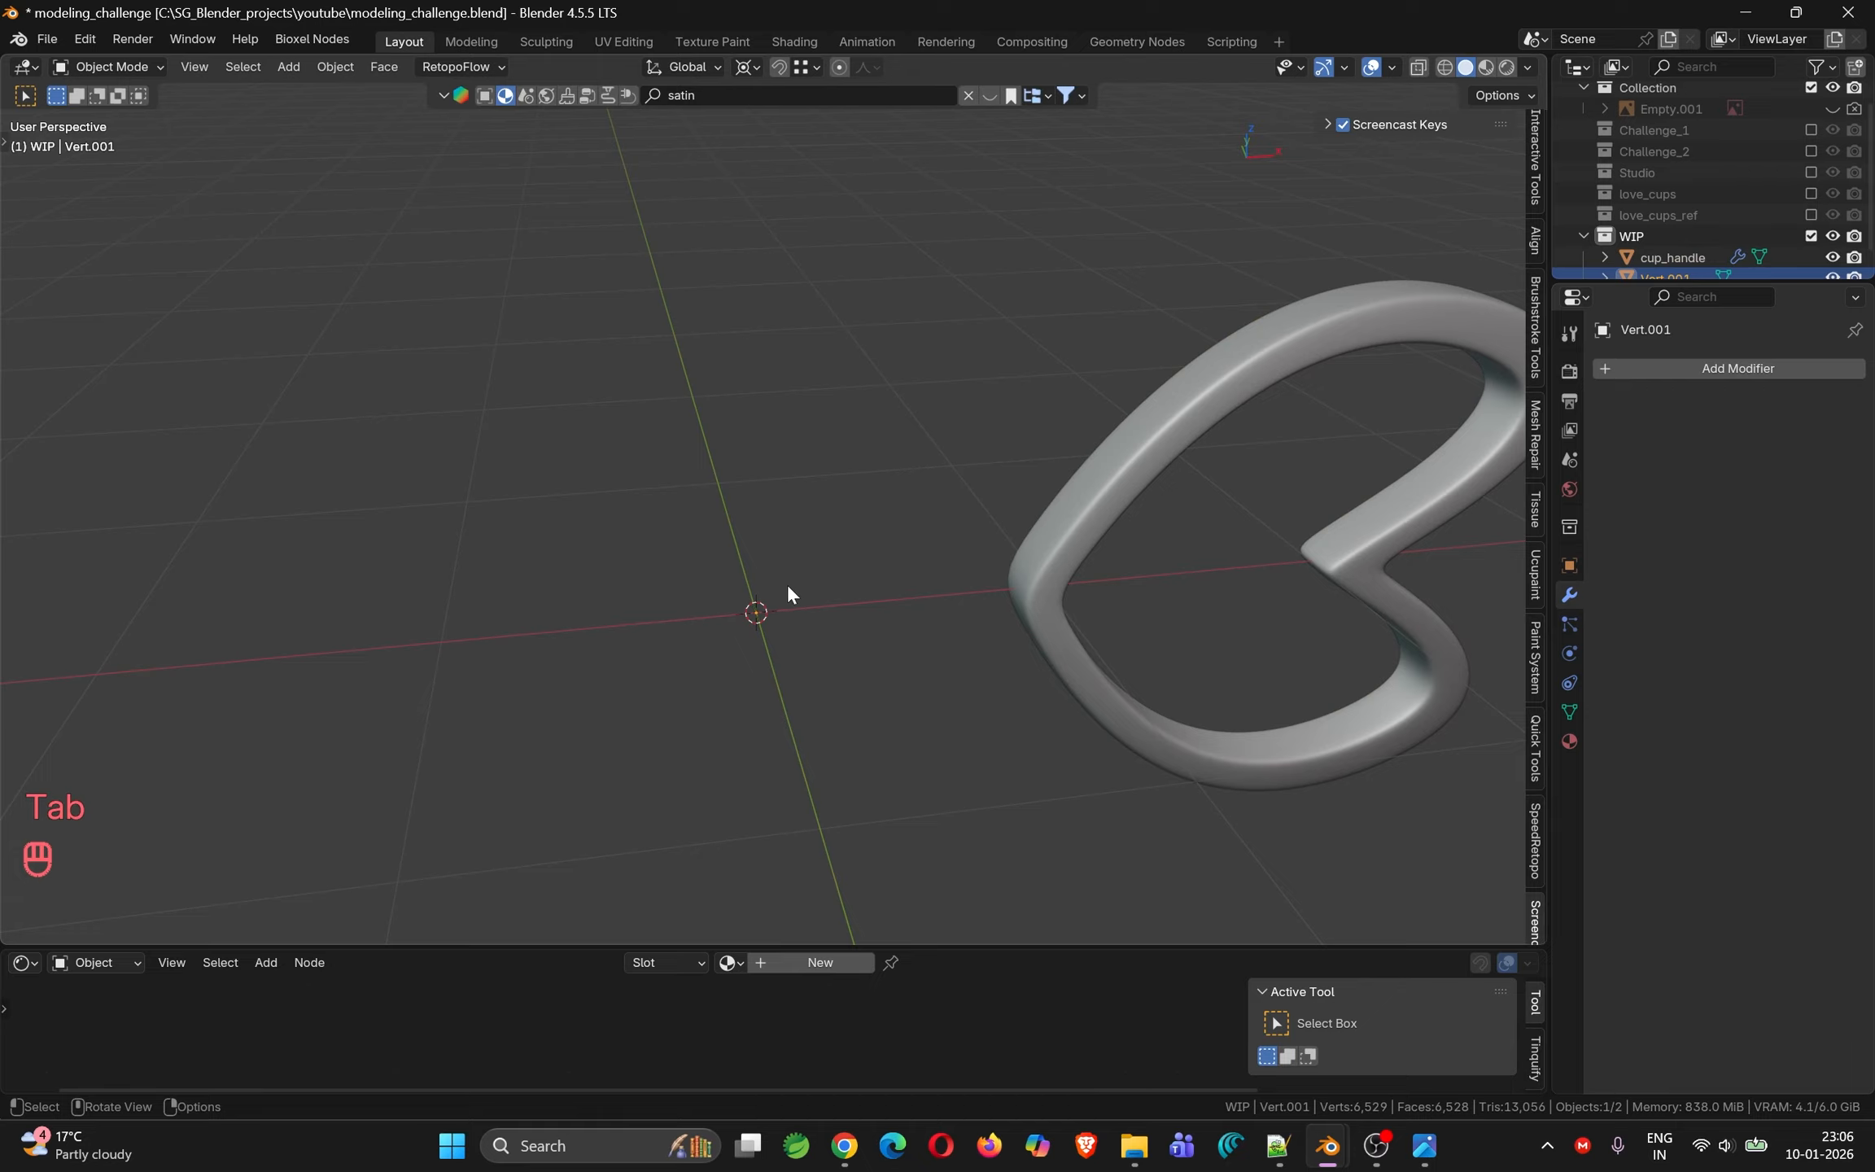
key(shift+a)
mouse_move(787, 586)
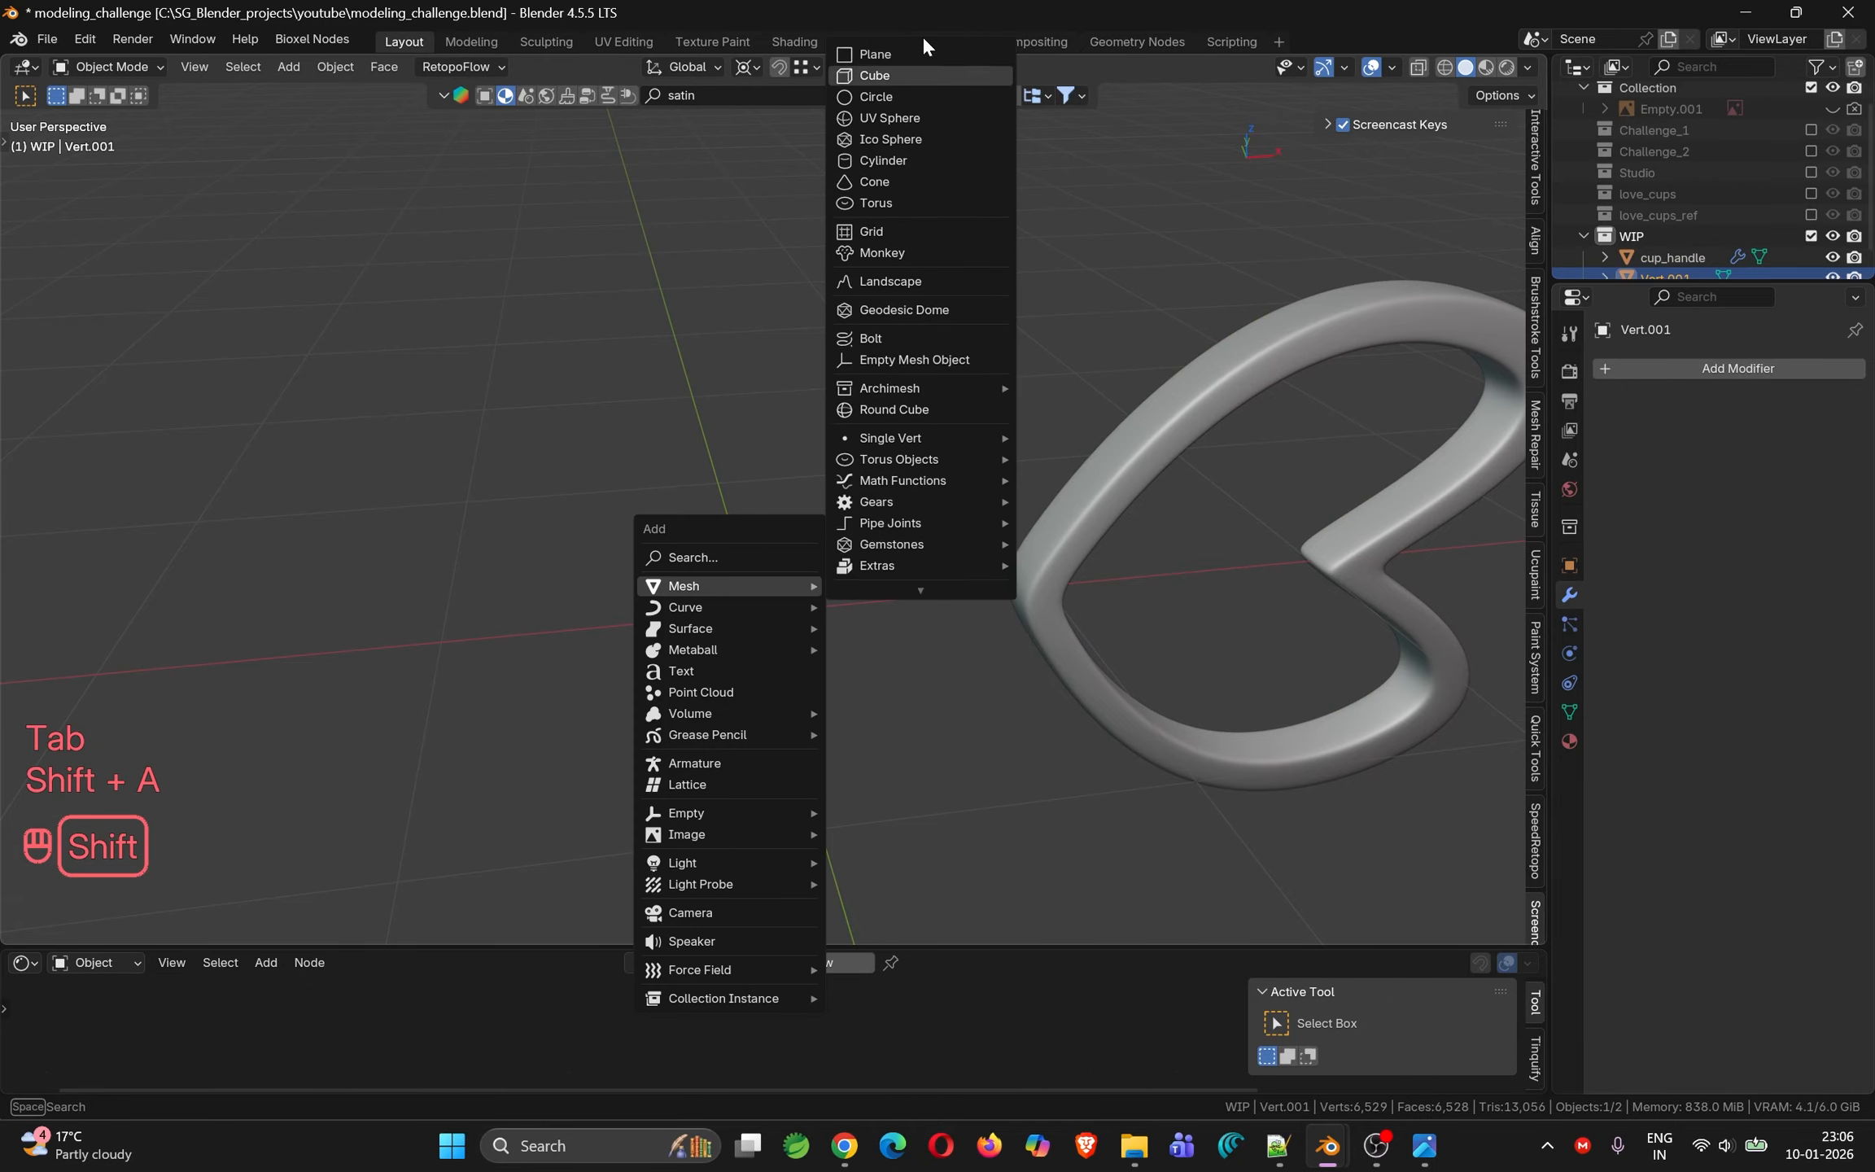
Add a Displace modifier to the single-vertex object with its direction set to X
click(1663, 371)
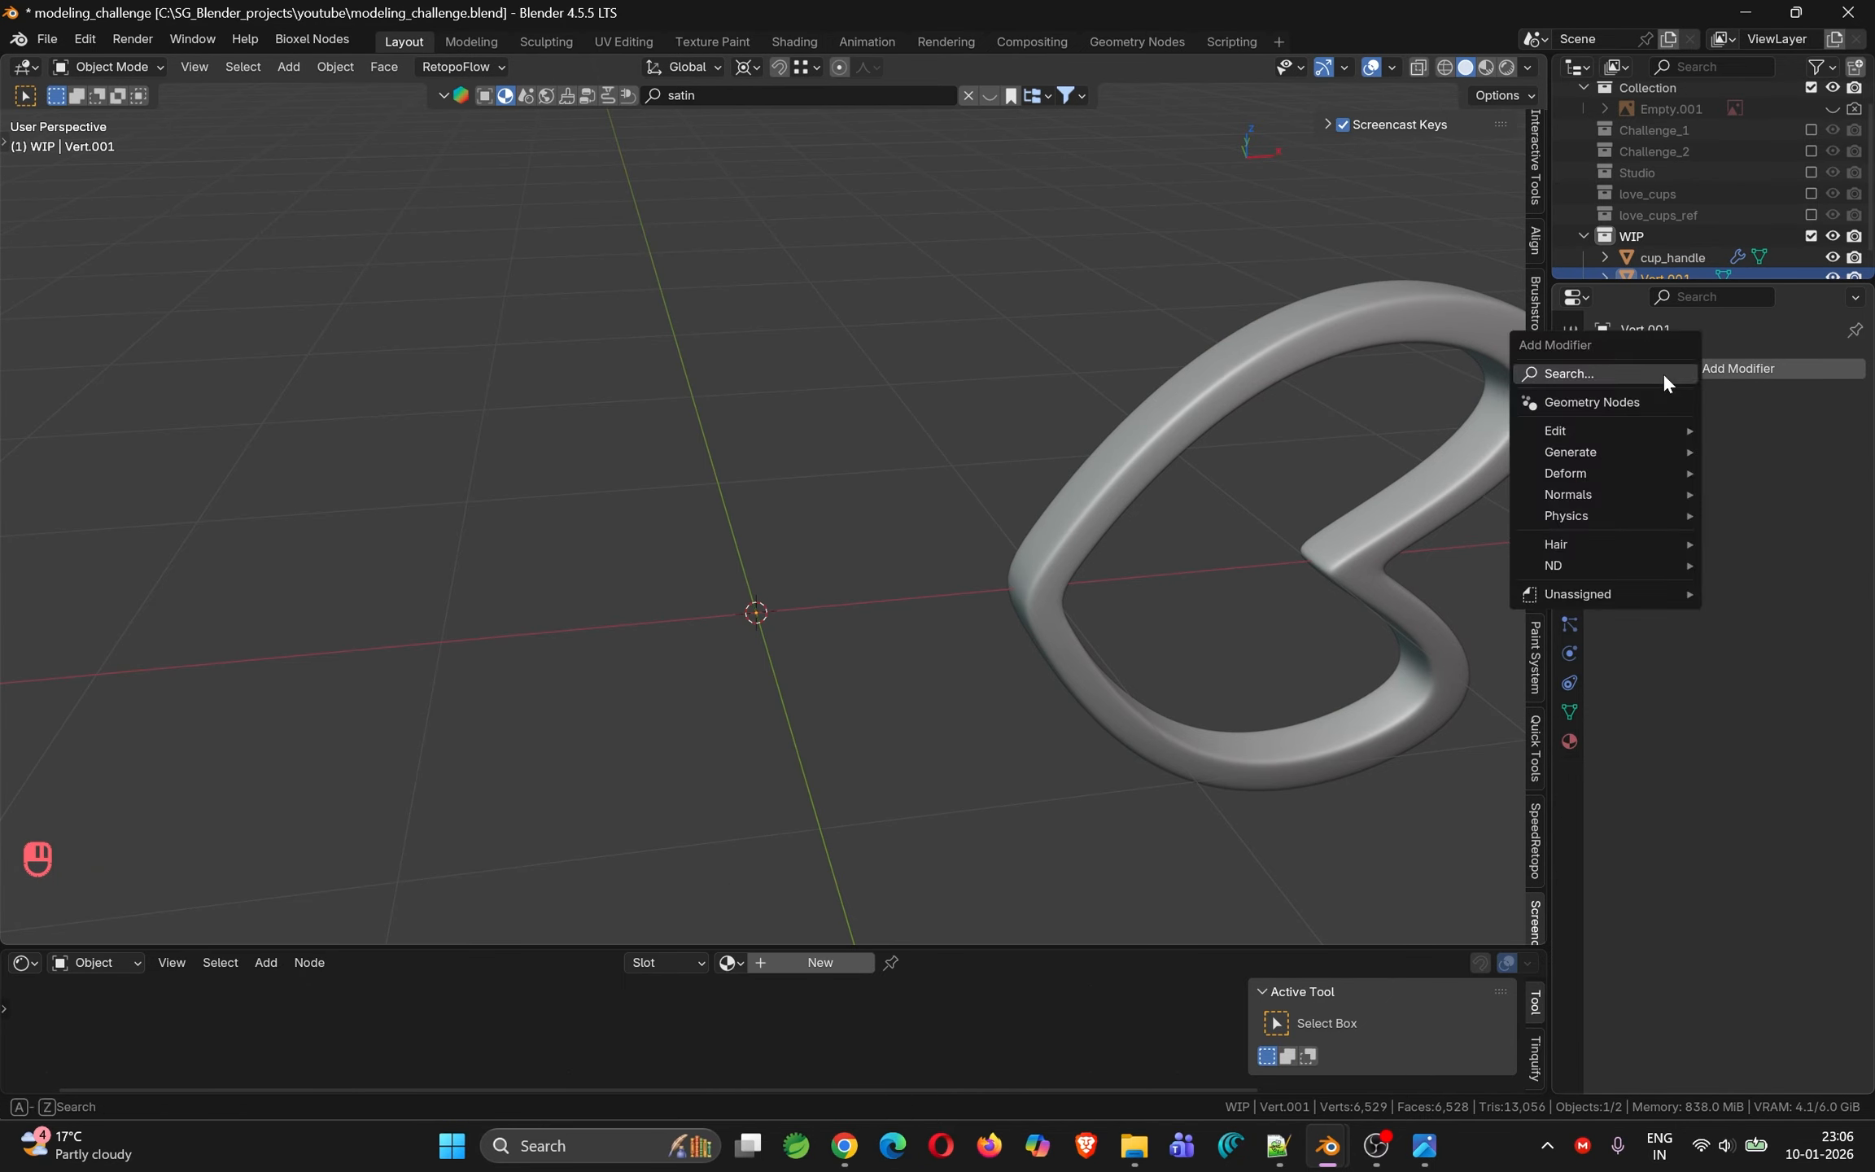
mouse_move(1530, 475)
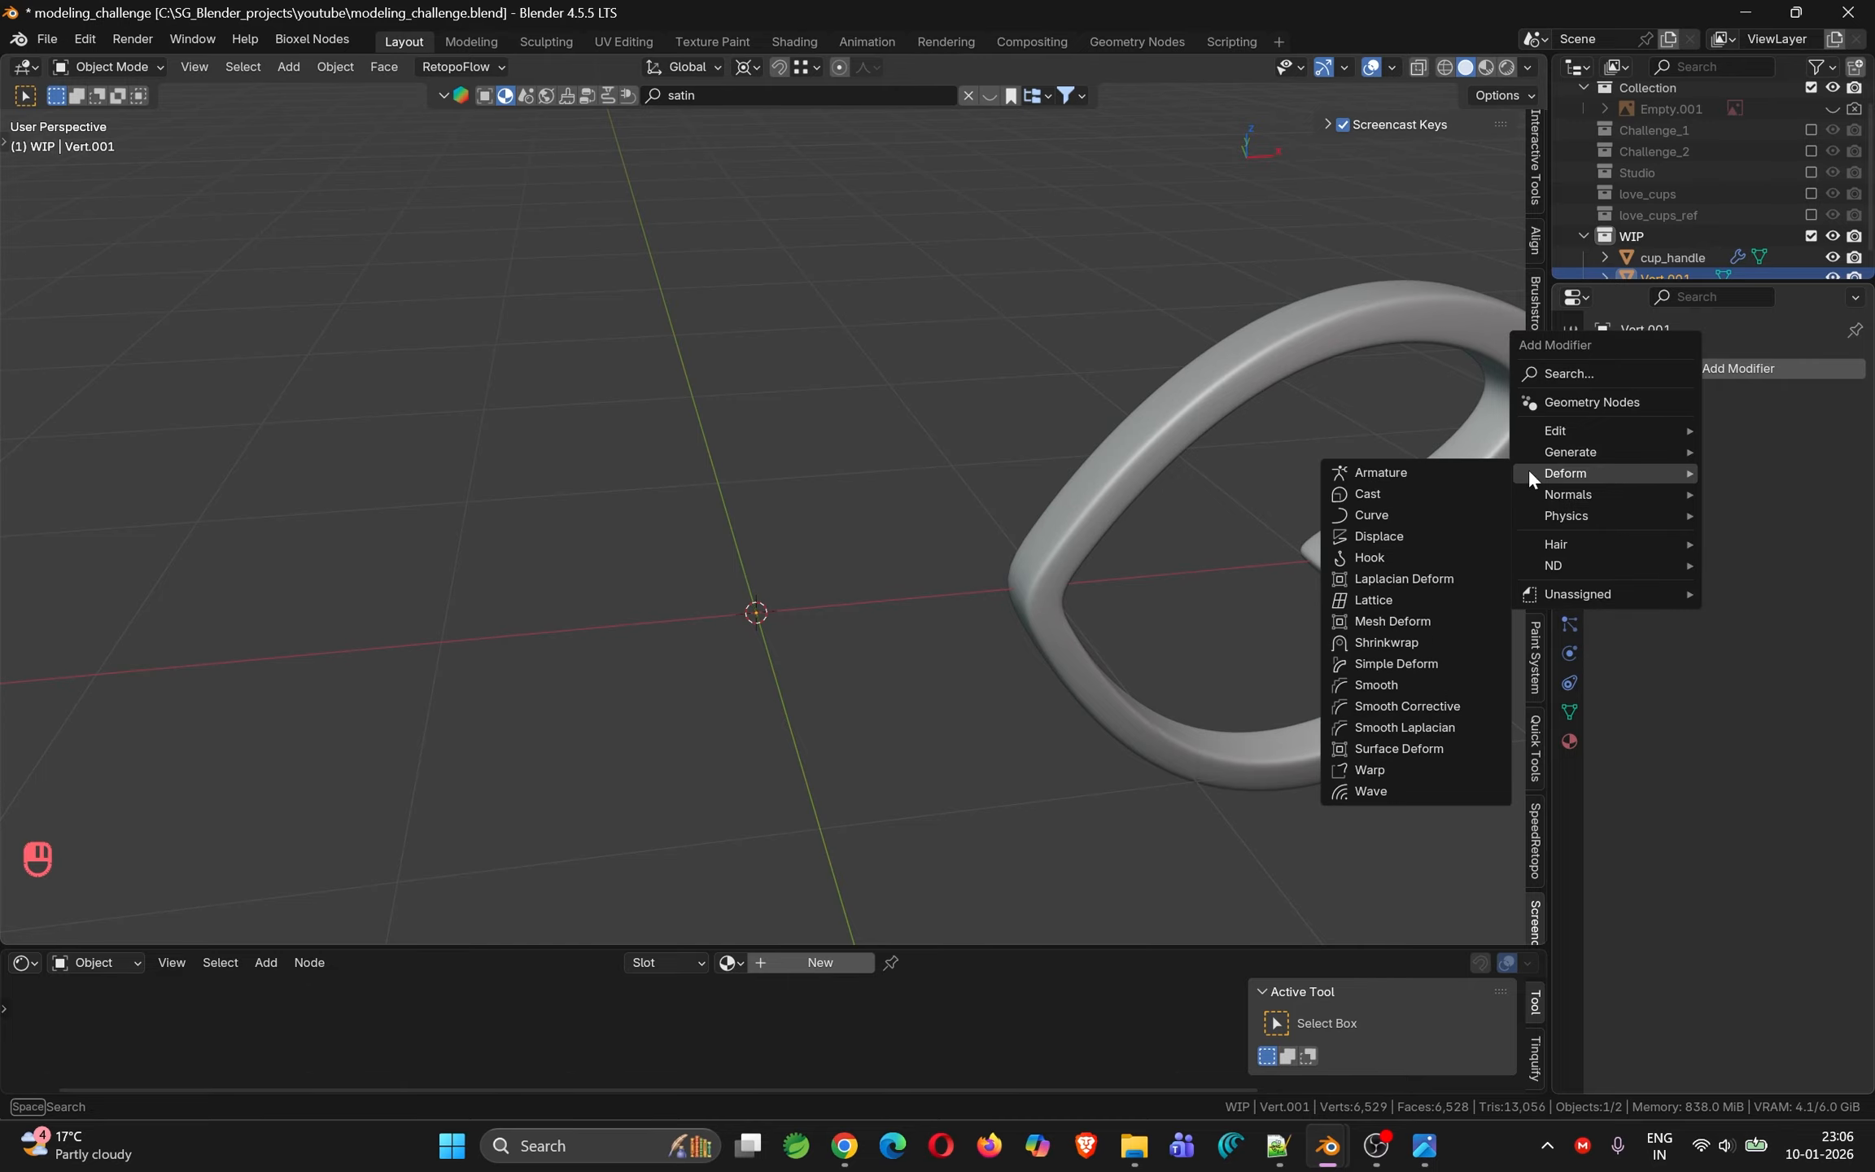
click(1440, 533)
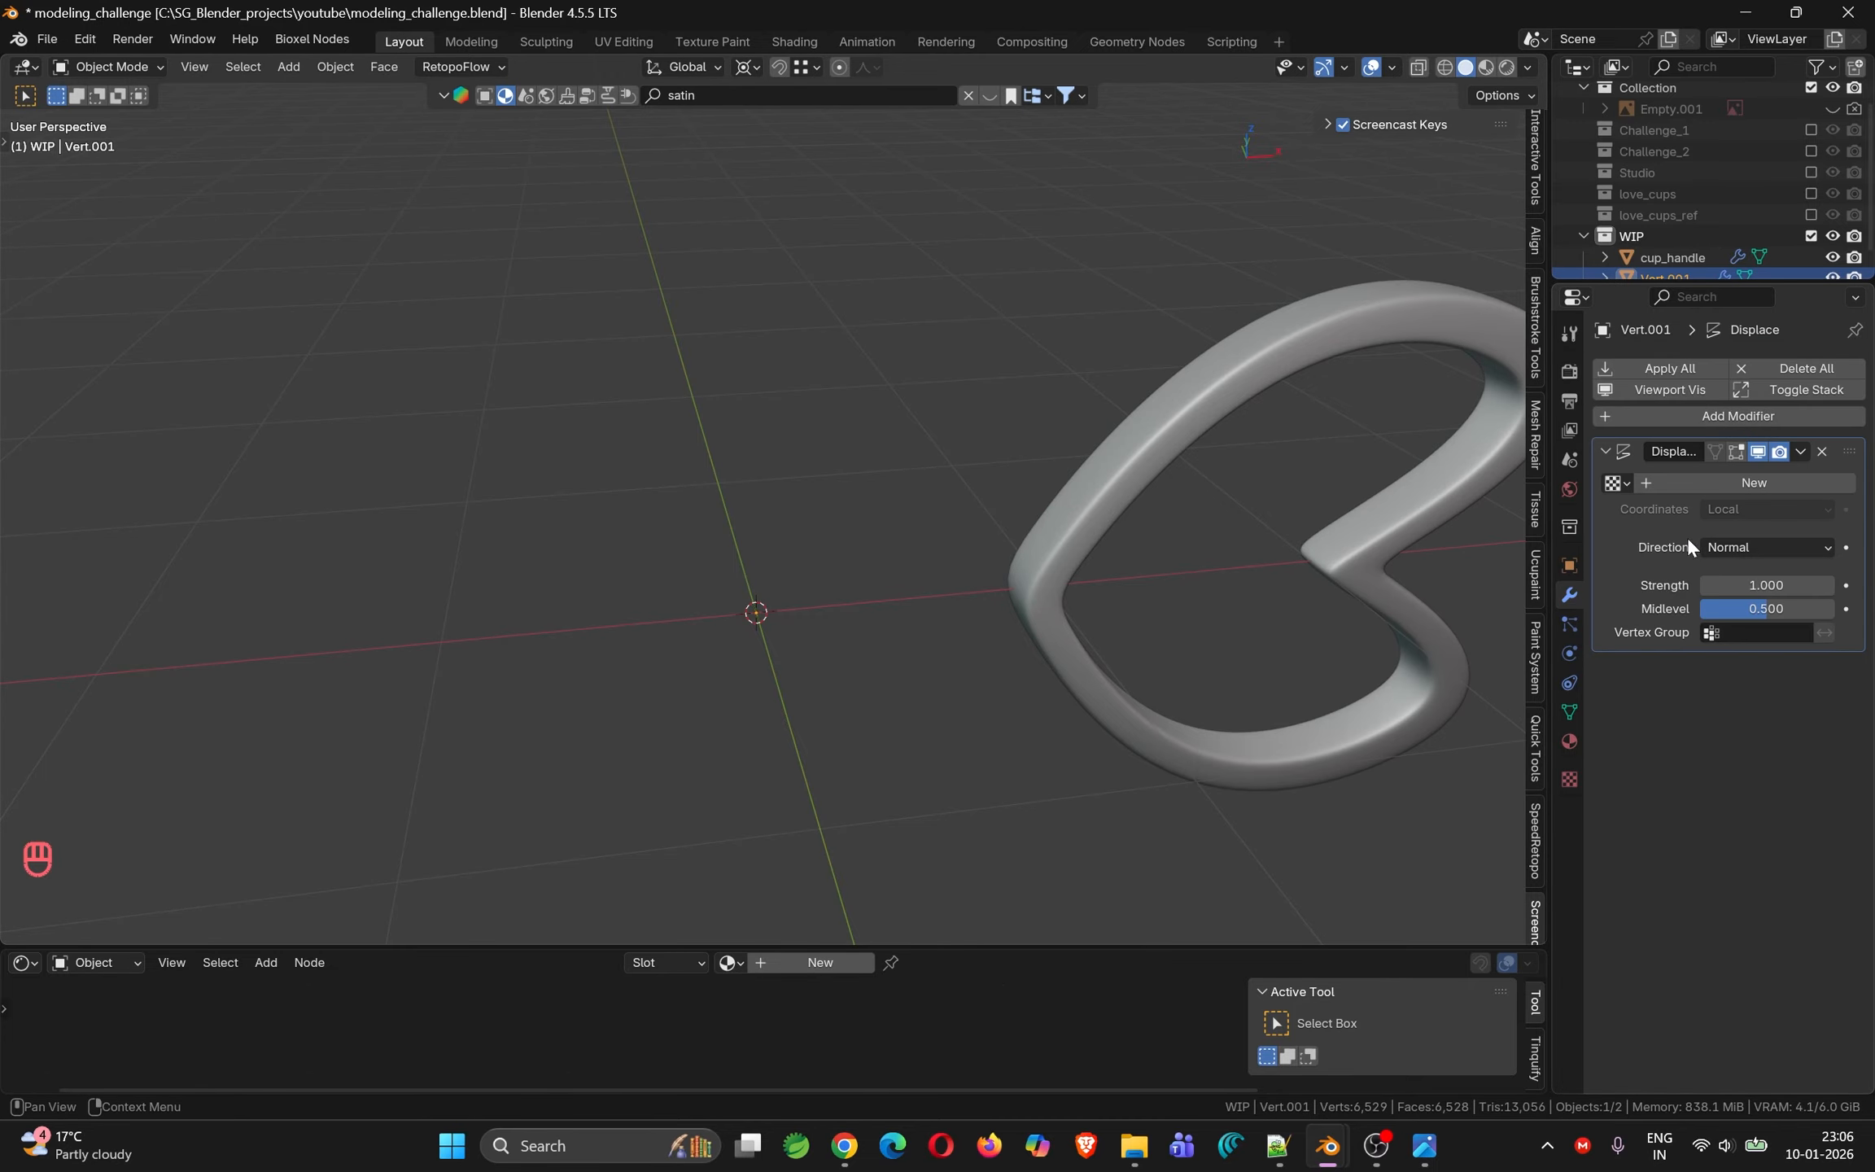
click(1790, 548)
click(1729, 569)
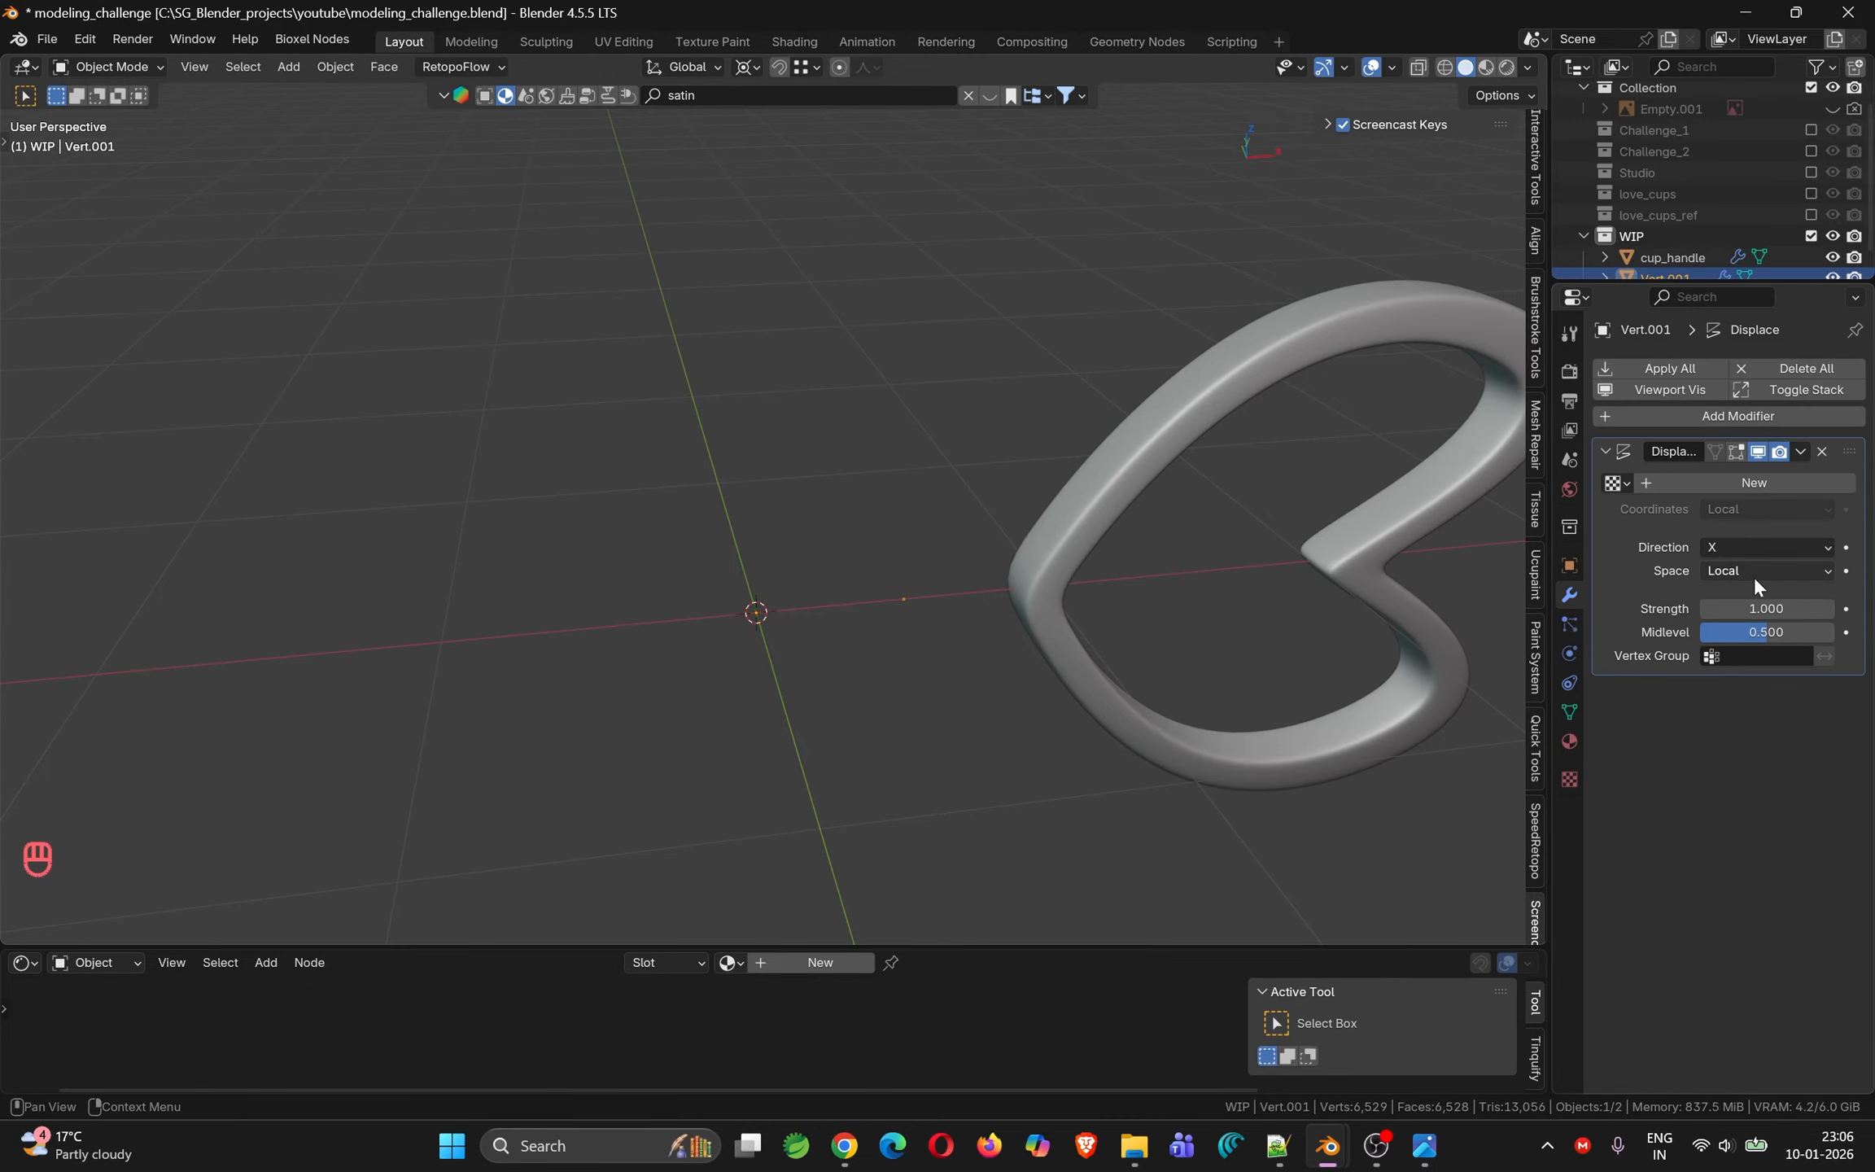
middle_drag(1139, 566, 1352, 590)
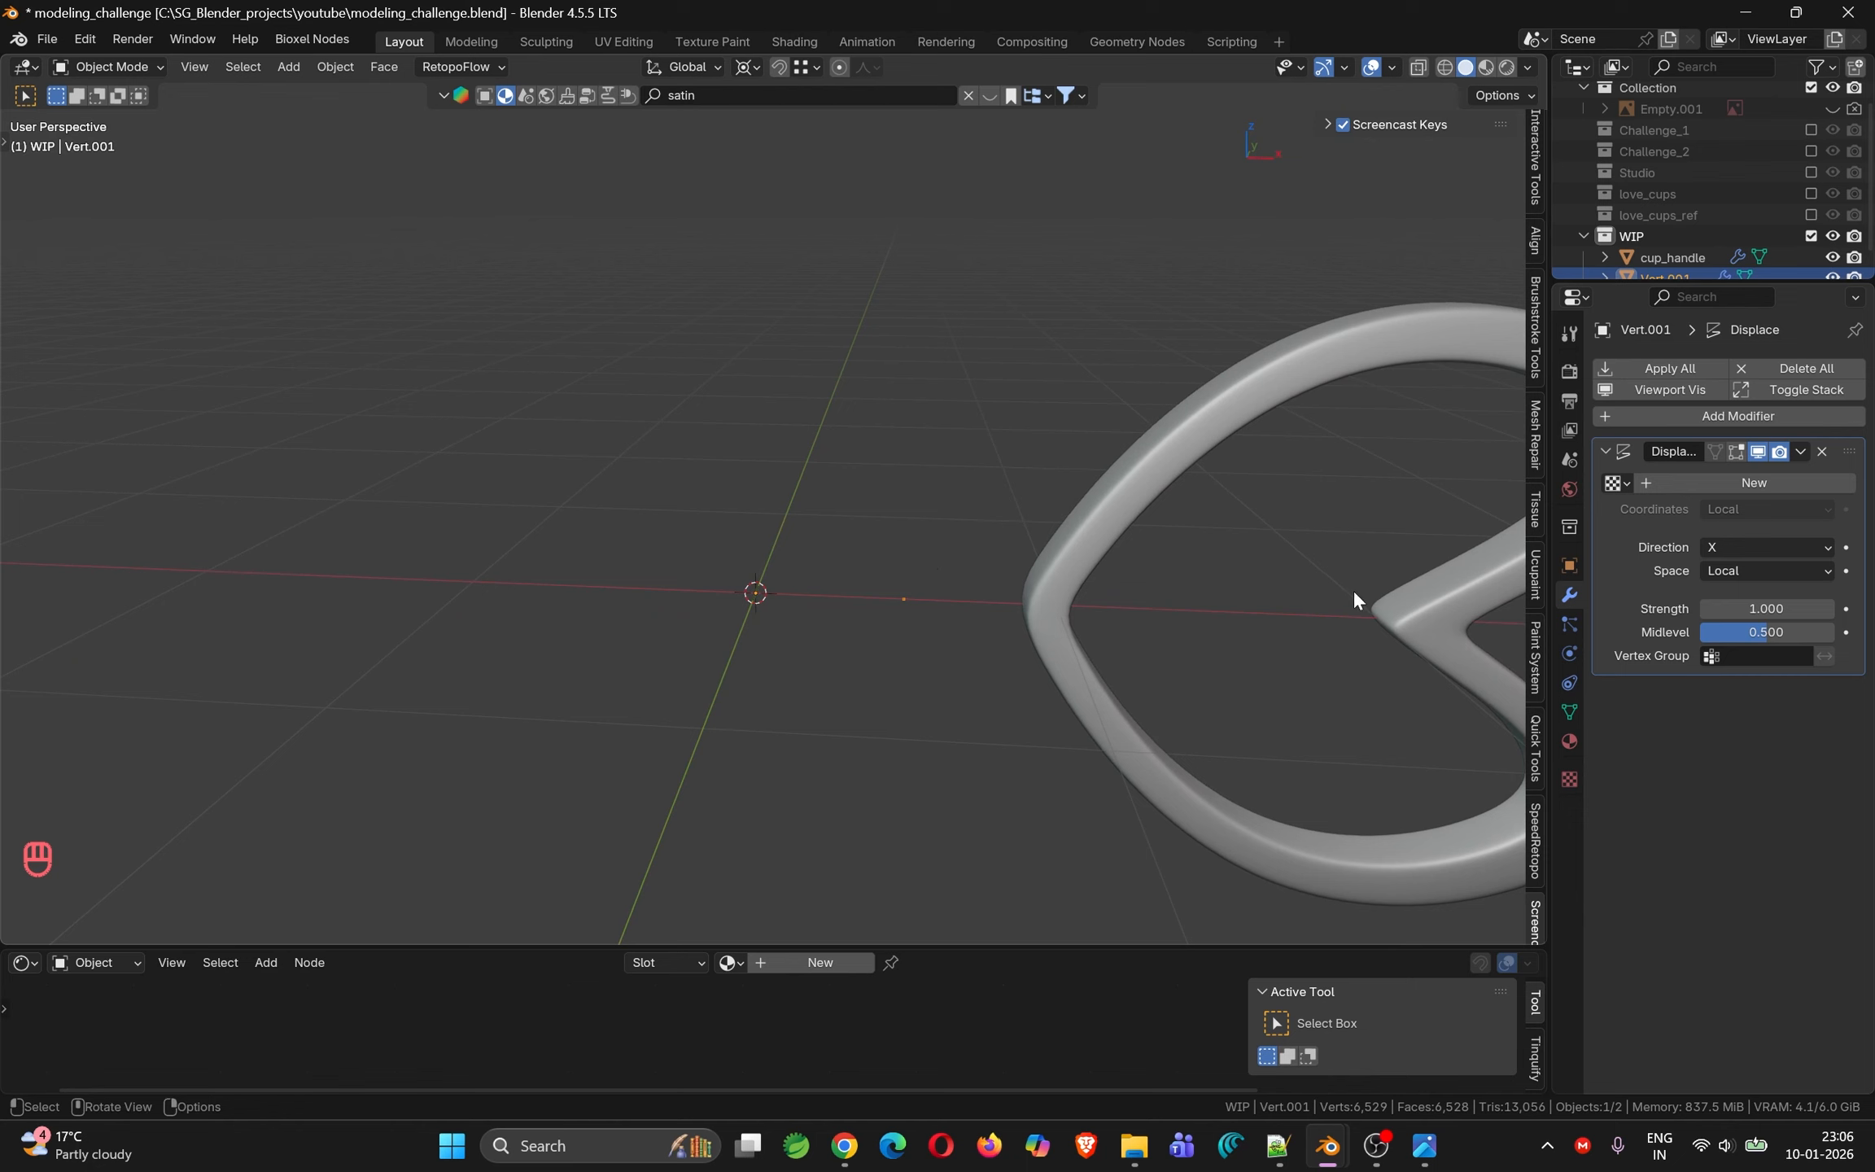
click(1603, 451)
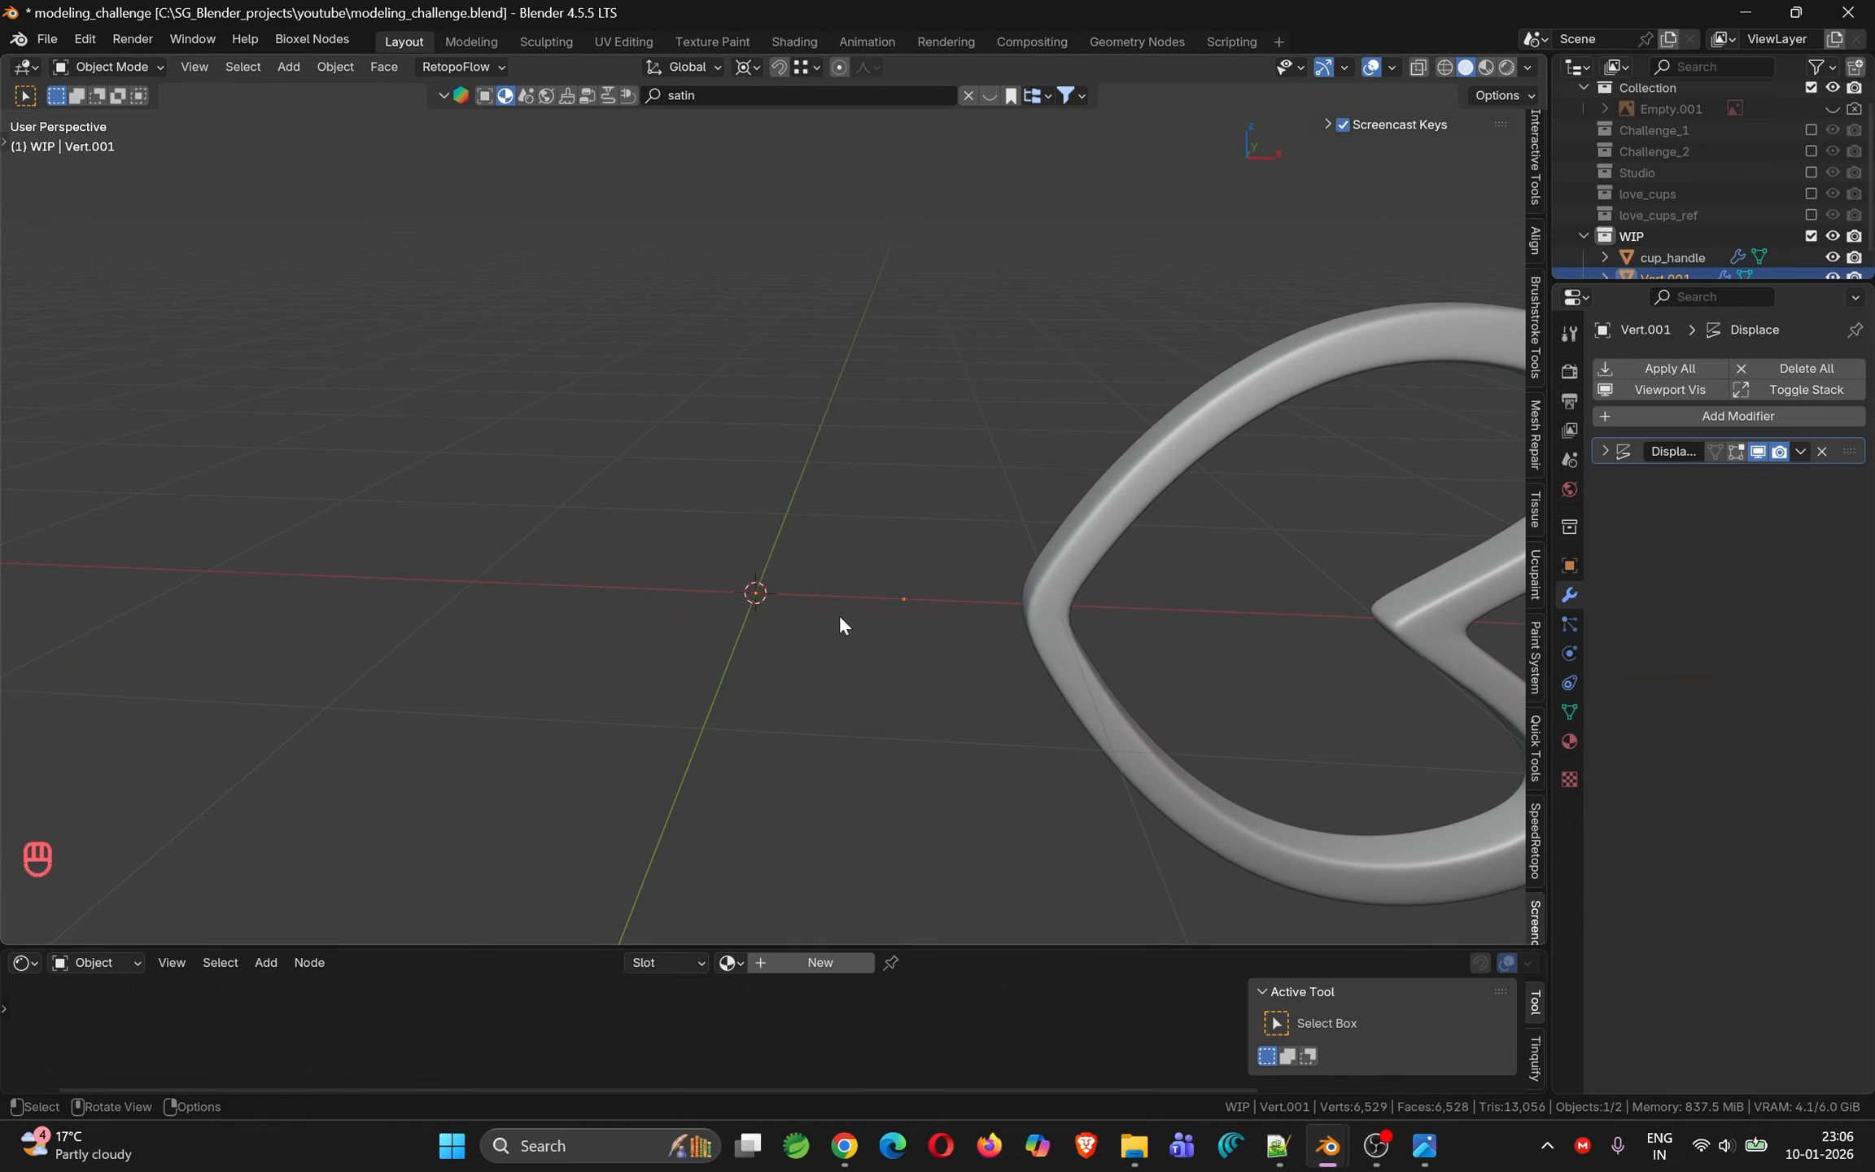
Add a Screw modifier around the Z axis to the vertex object and set its viewport steps to 48
key(d)
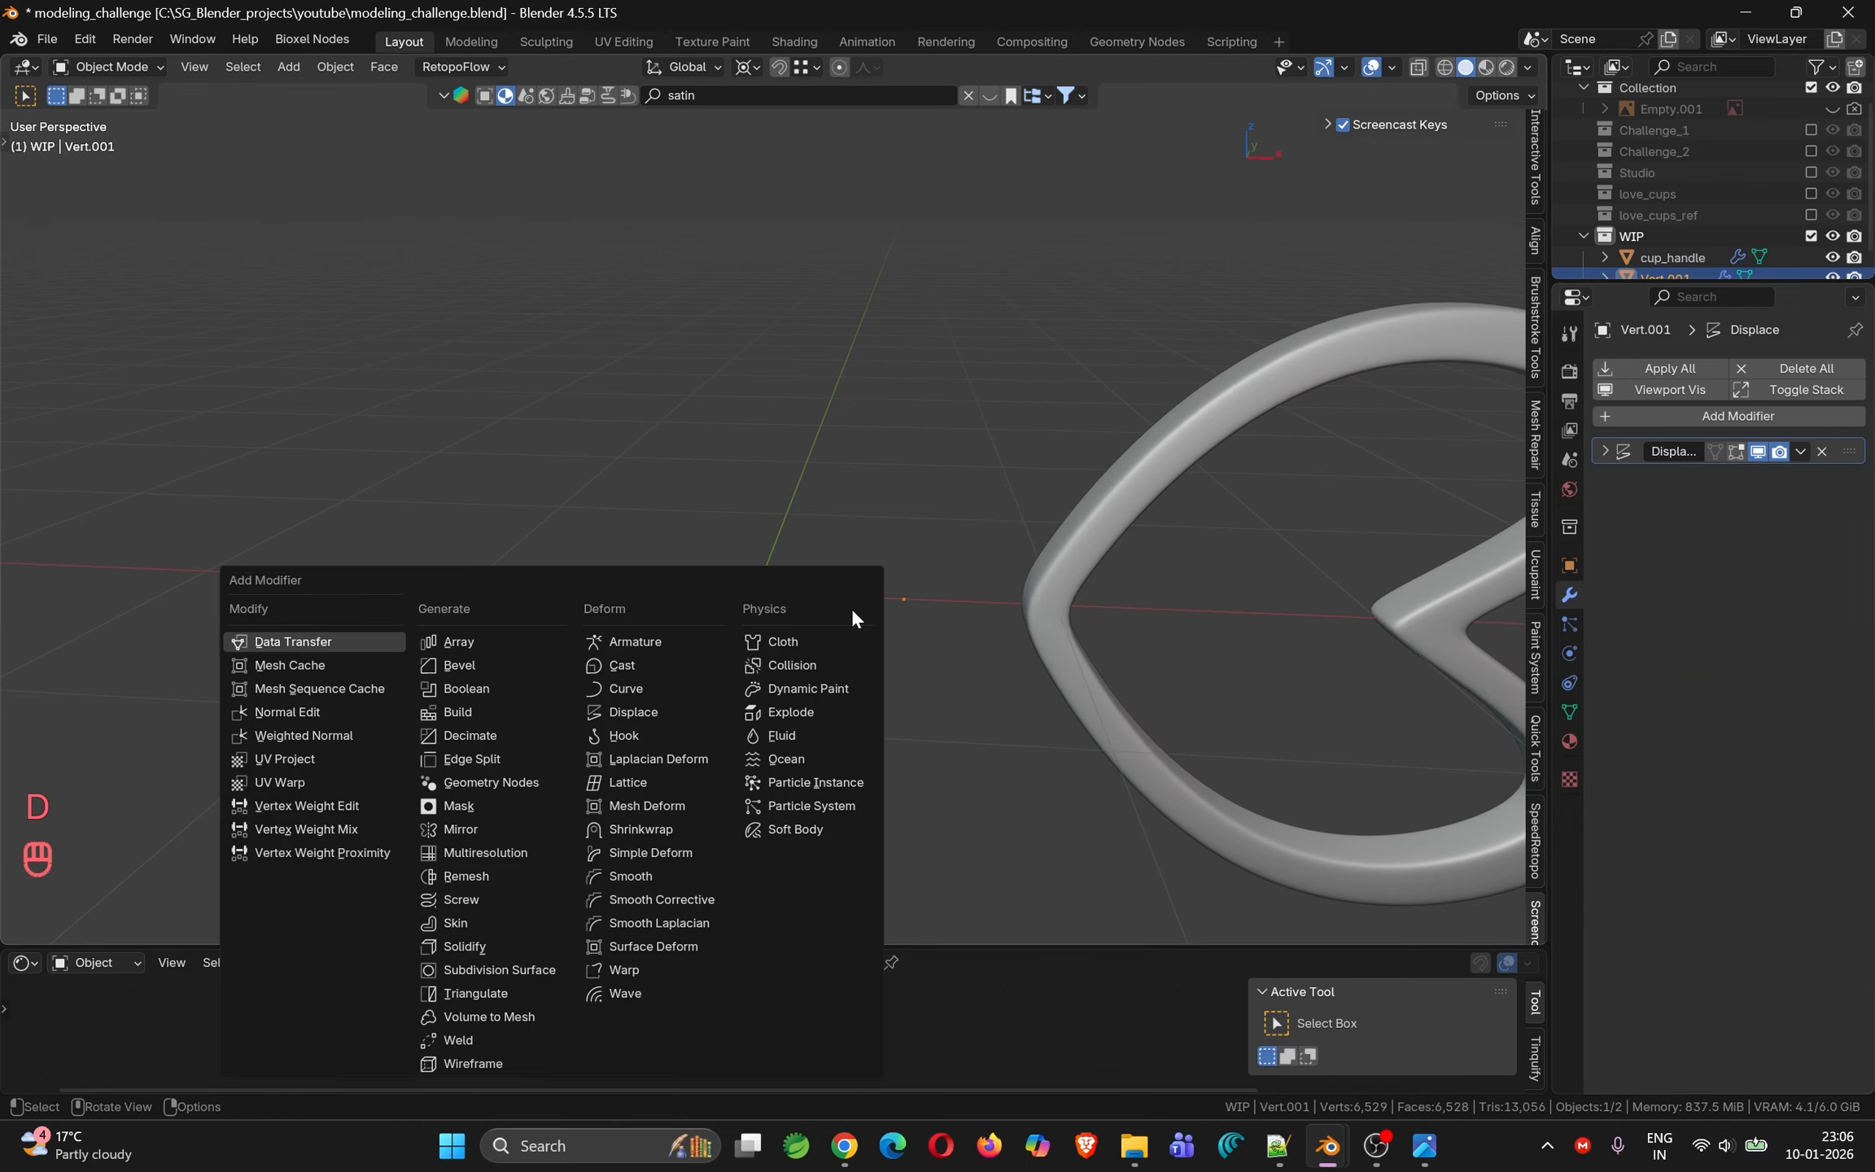
click(503, 898)
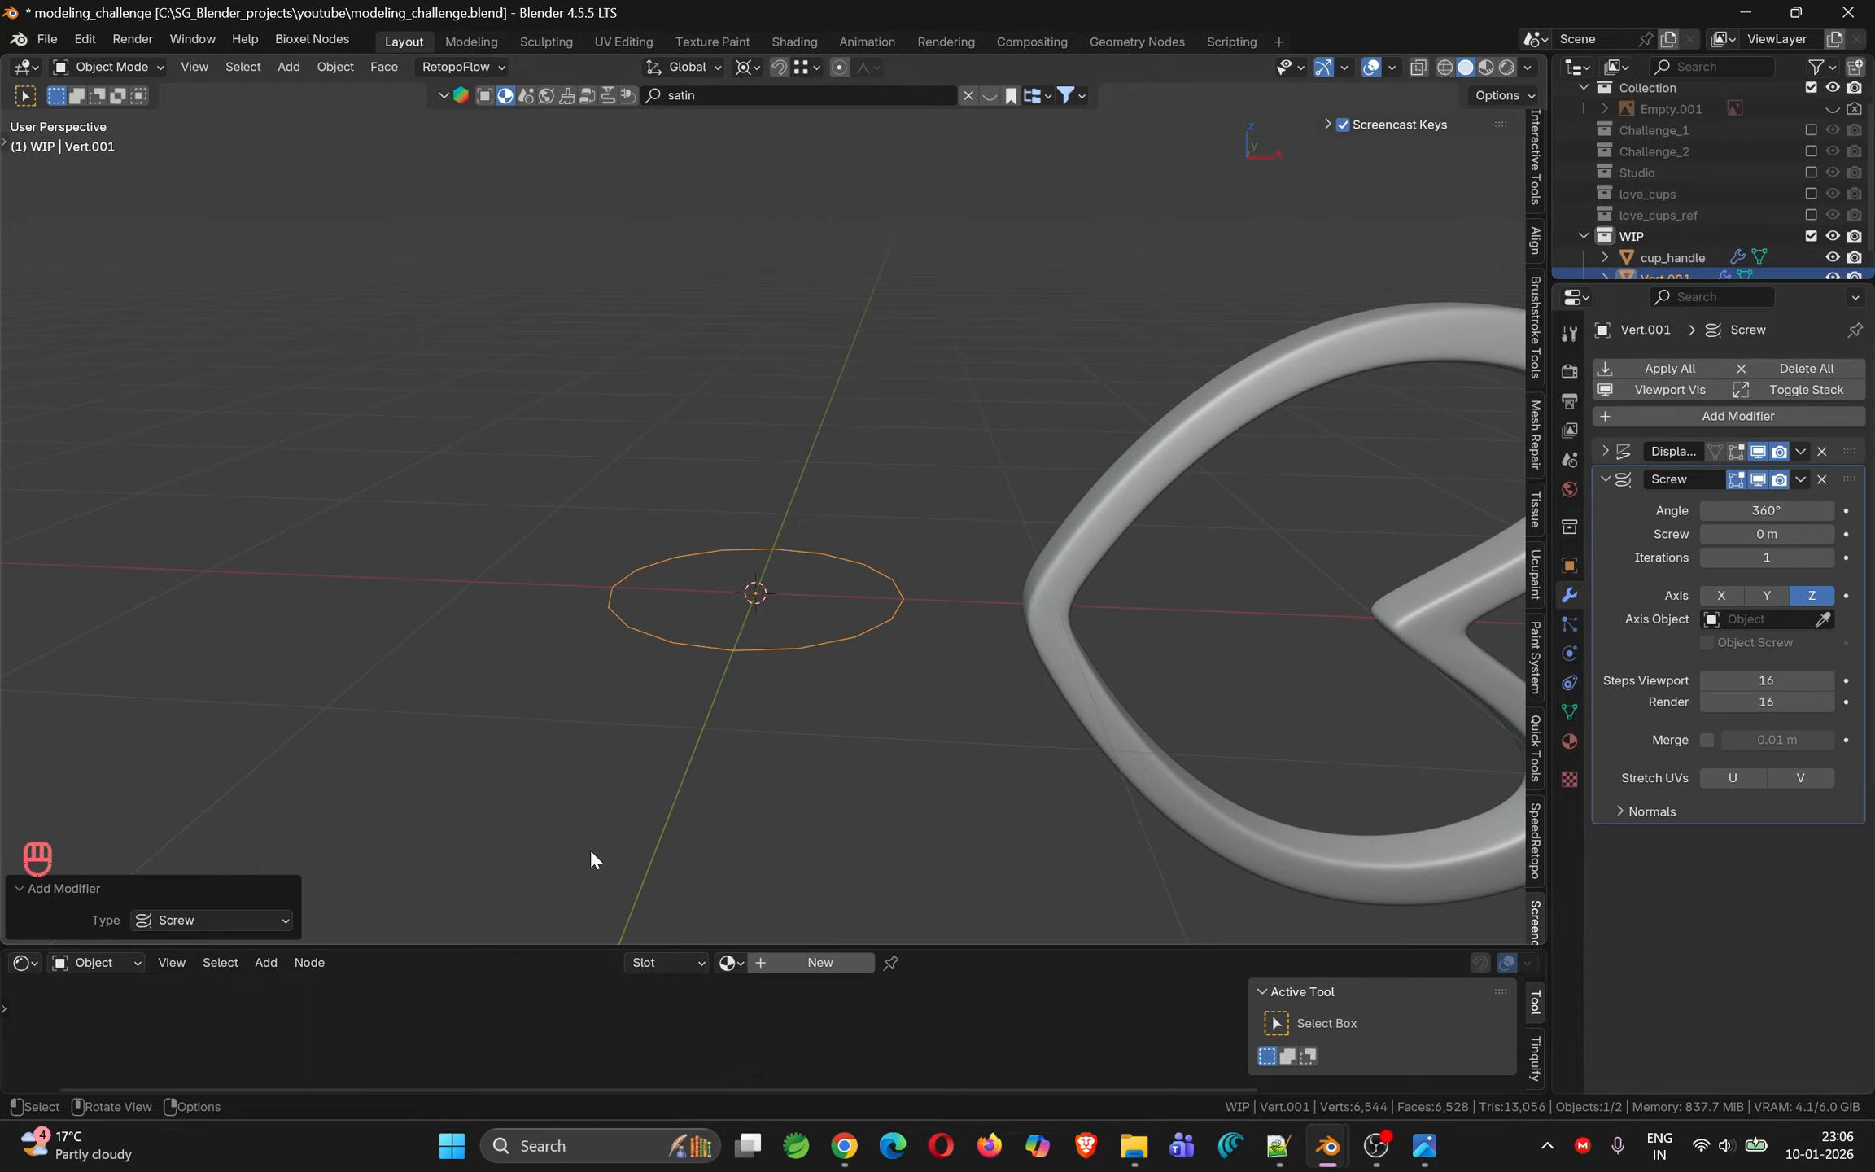
click(1766, 680)
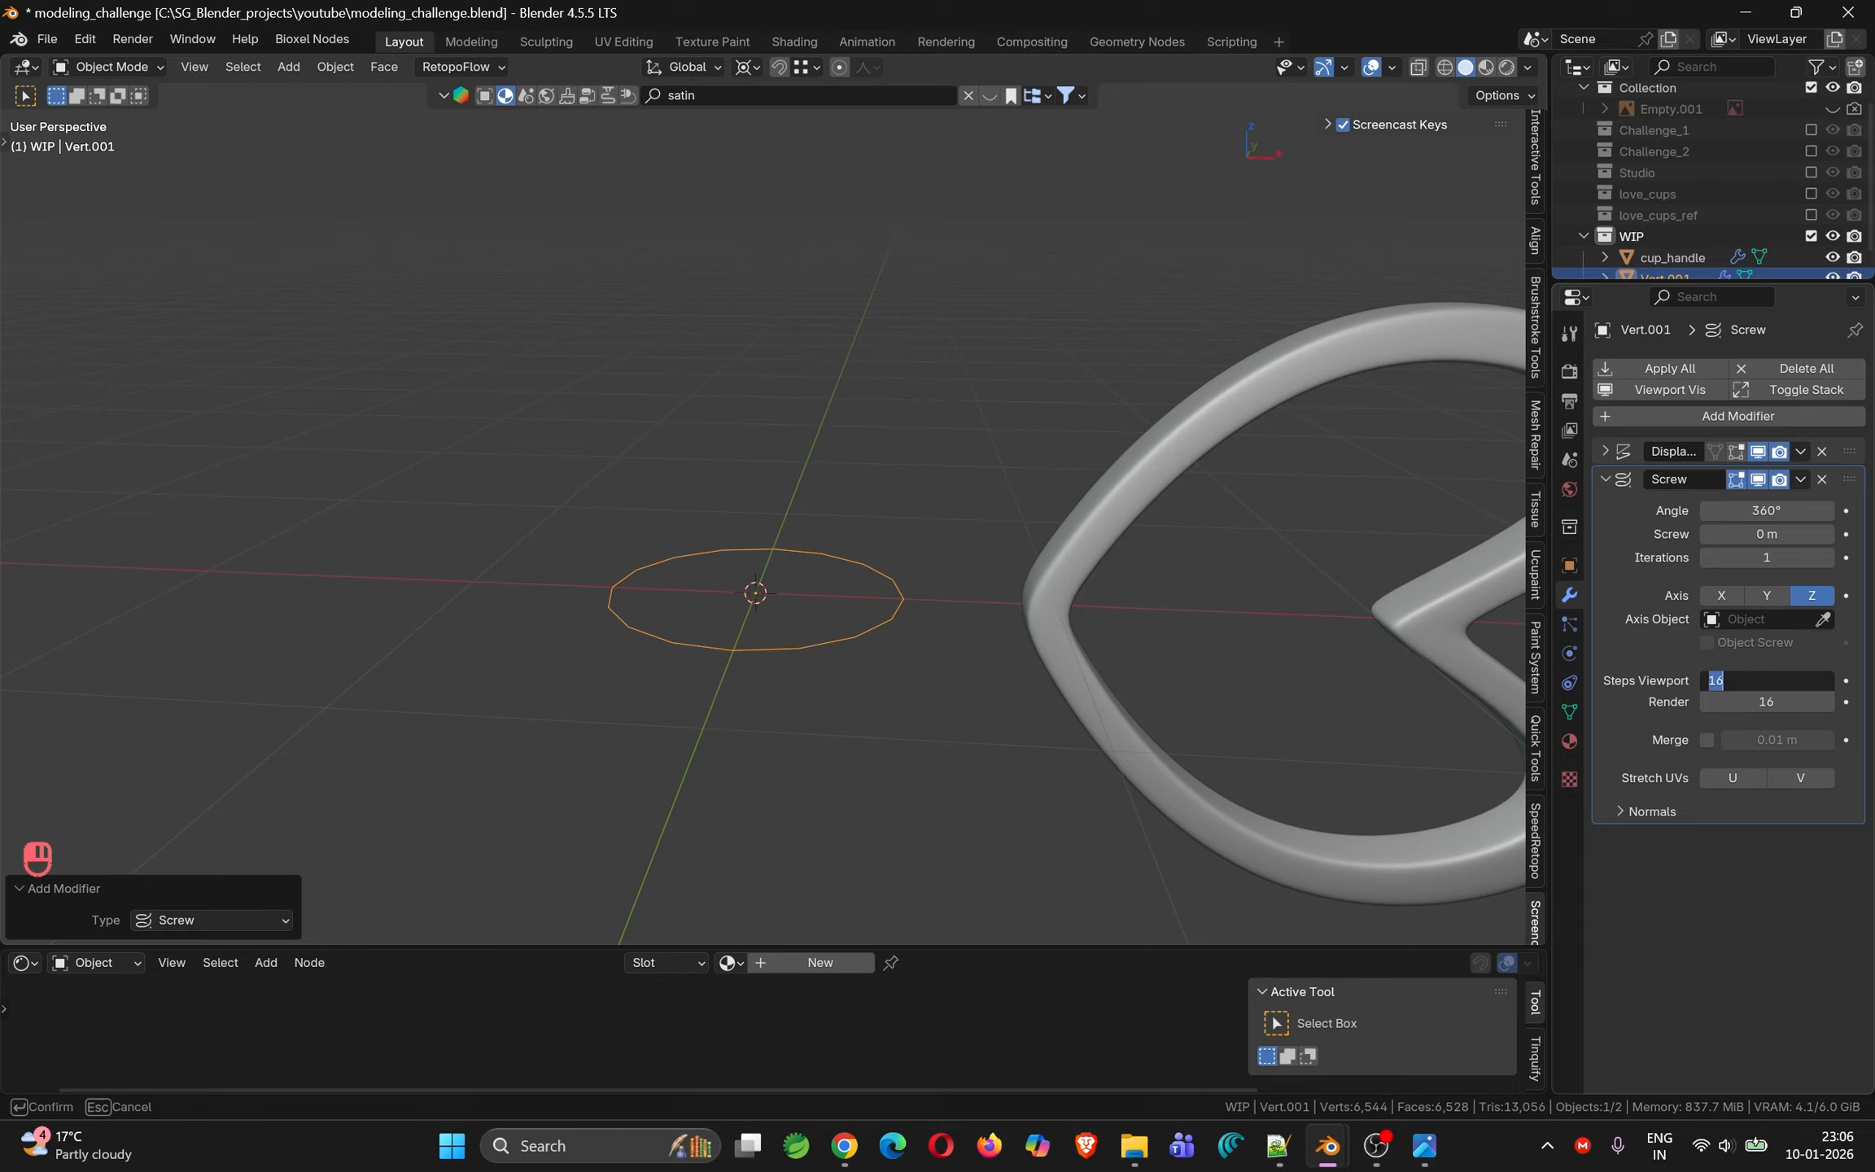
text(48)
key(Return)
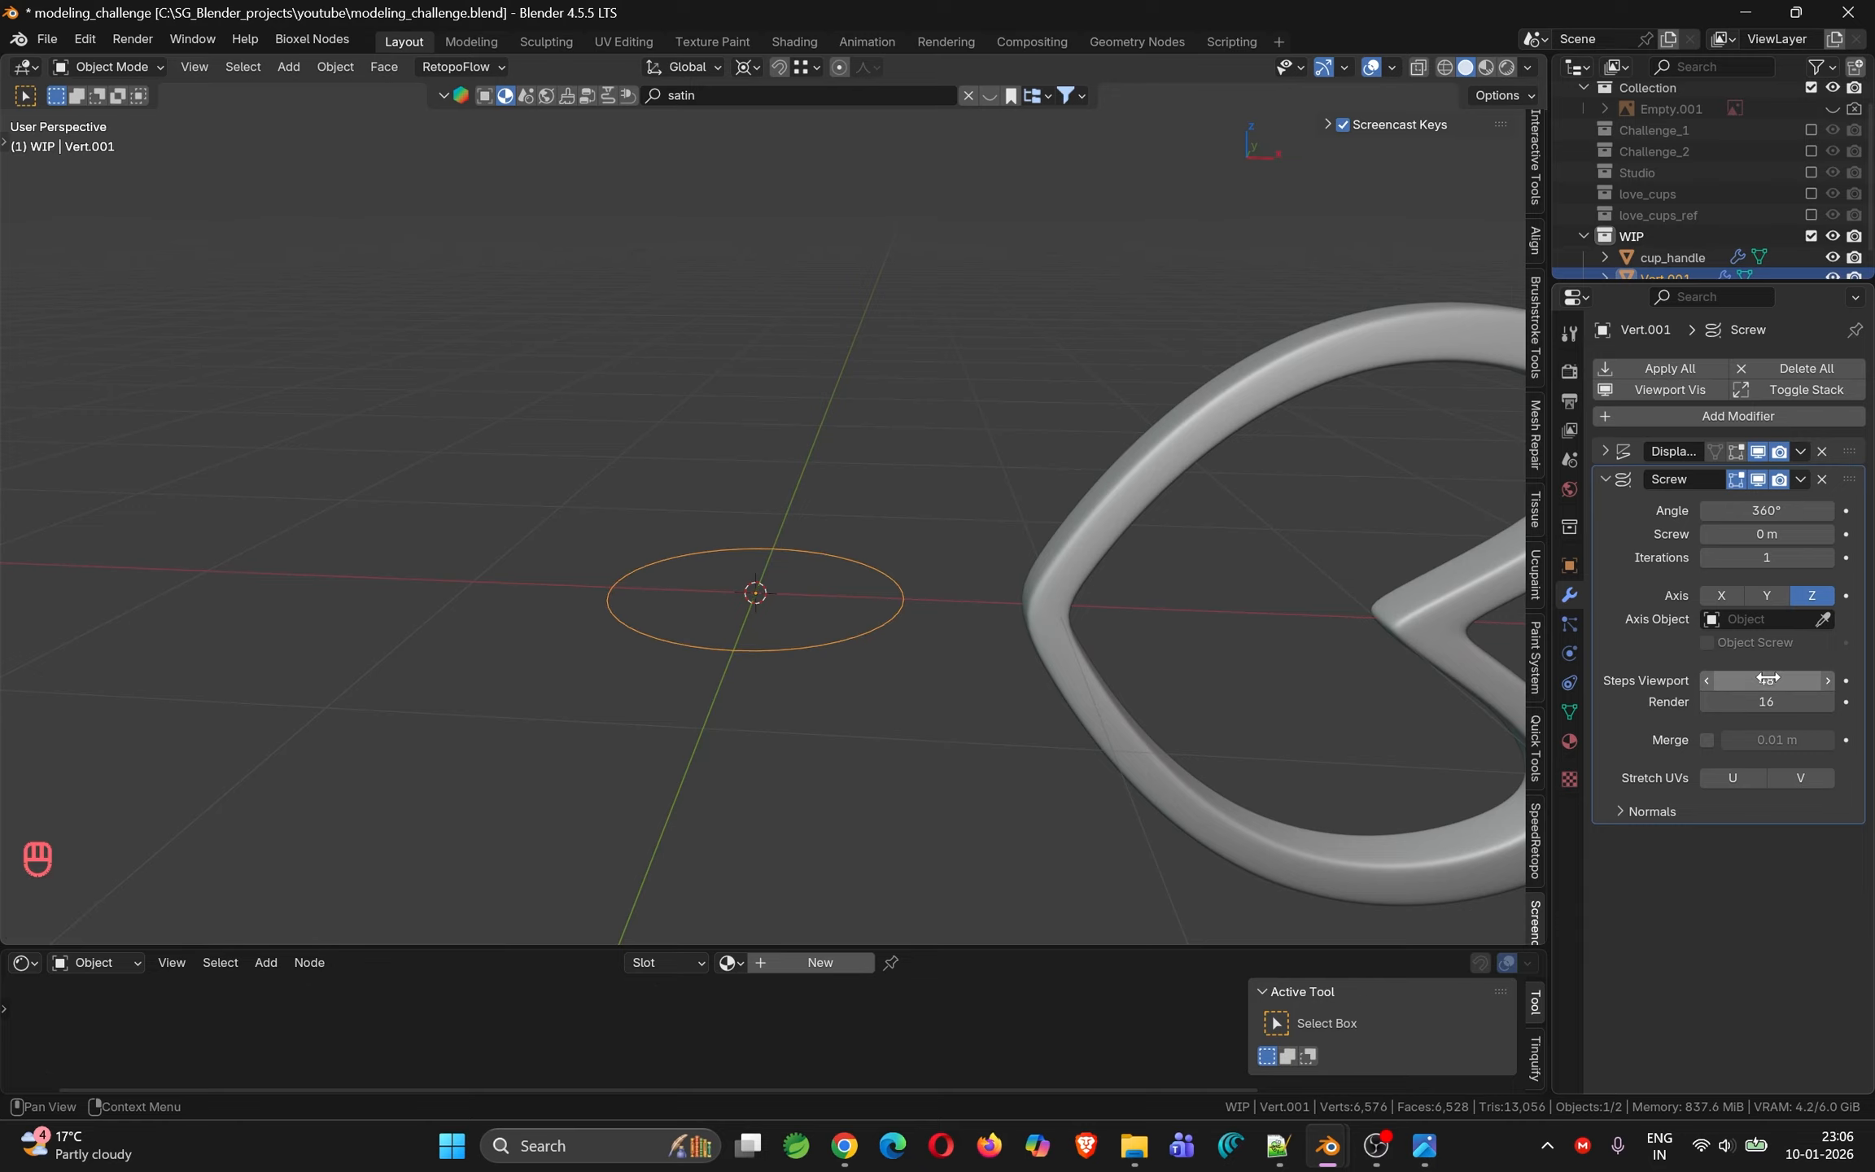
click(1618, 812)
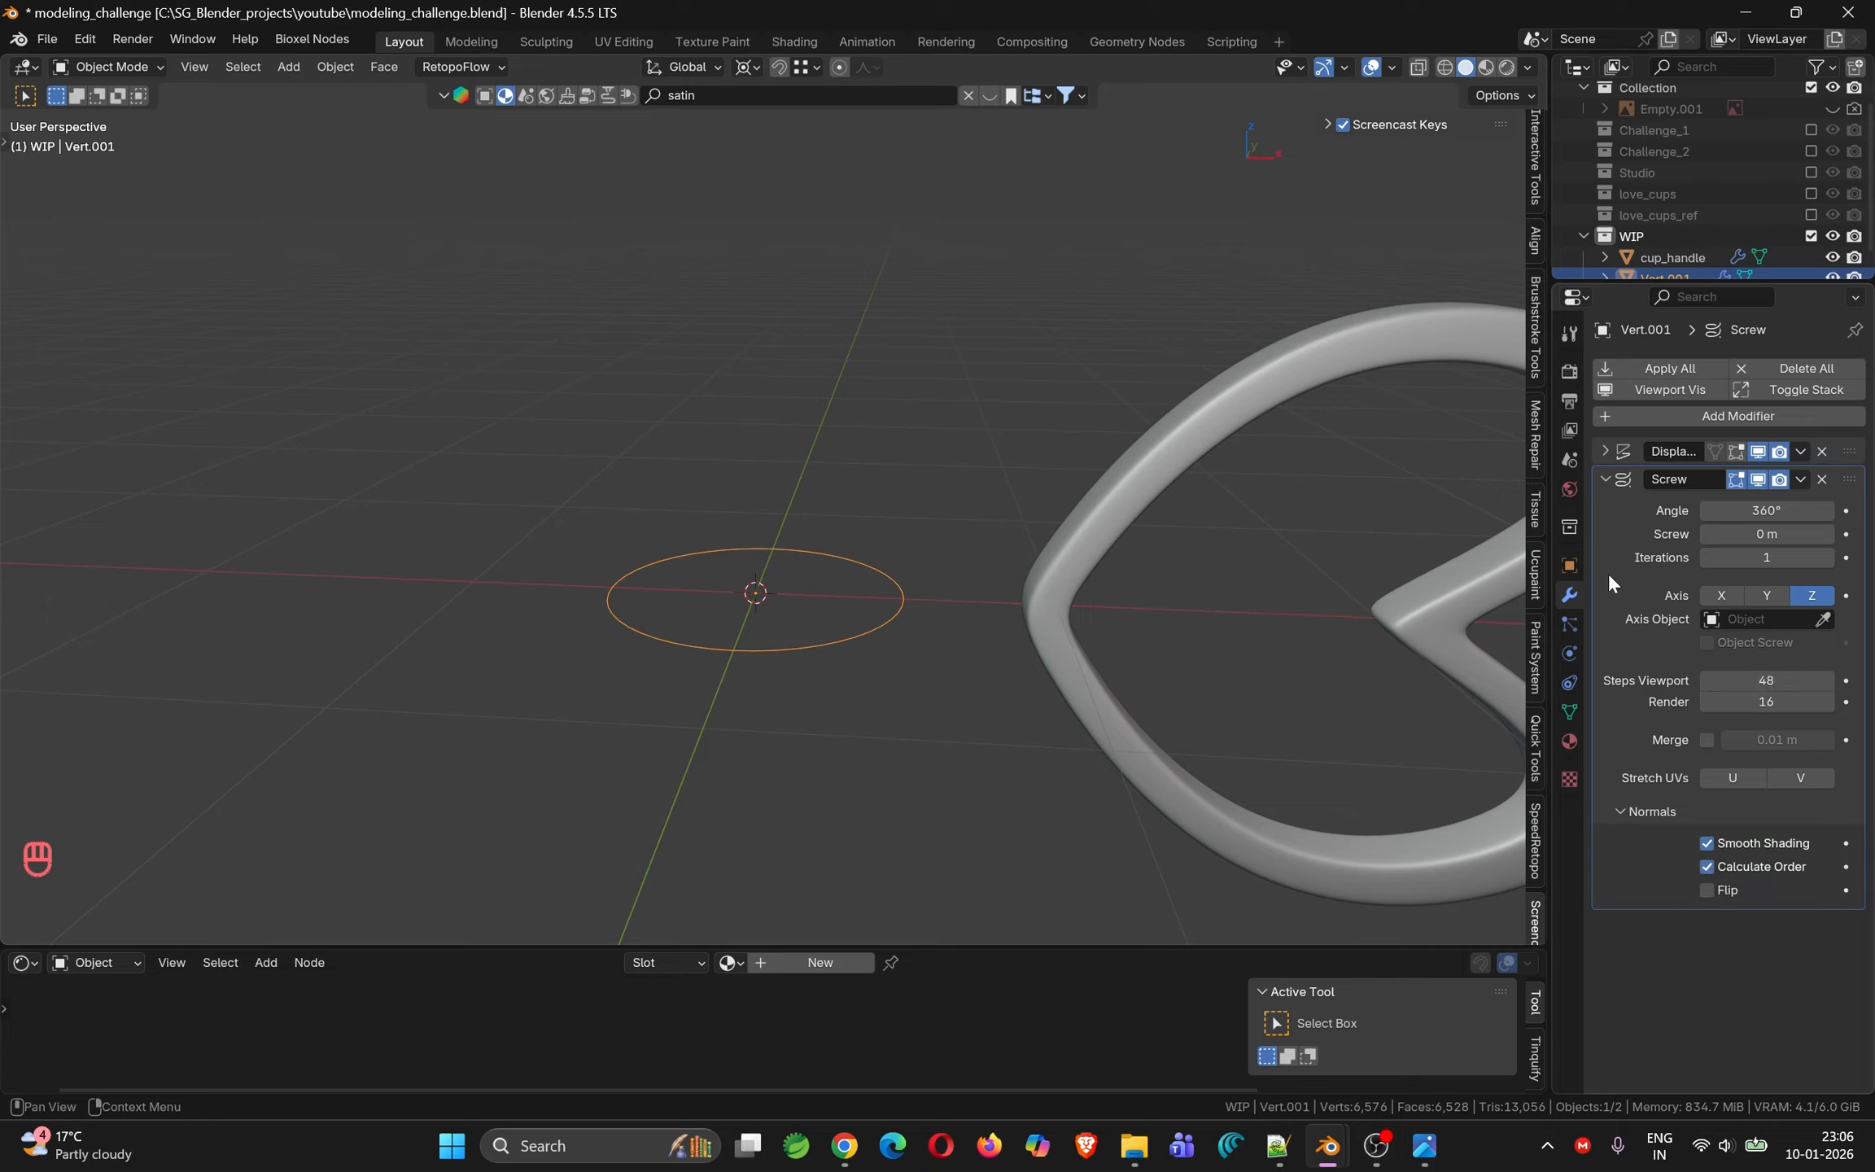
click(1602, 477)
Add a second Screw modifier with a 0° angle and a 1.17 m screw height along Z to form the cup wall
key(d)
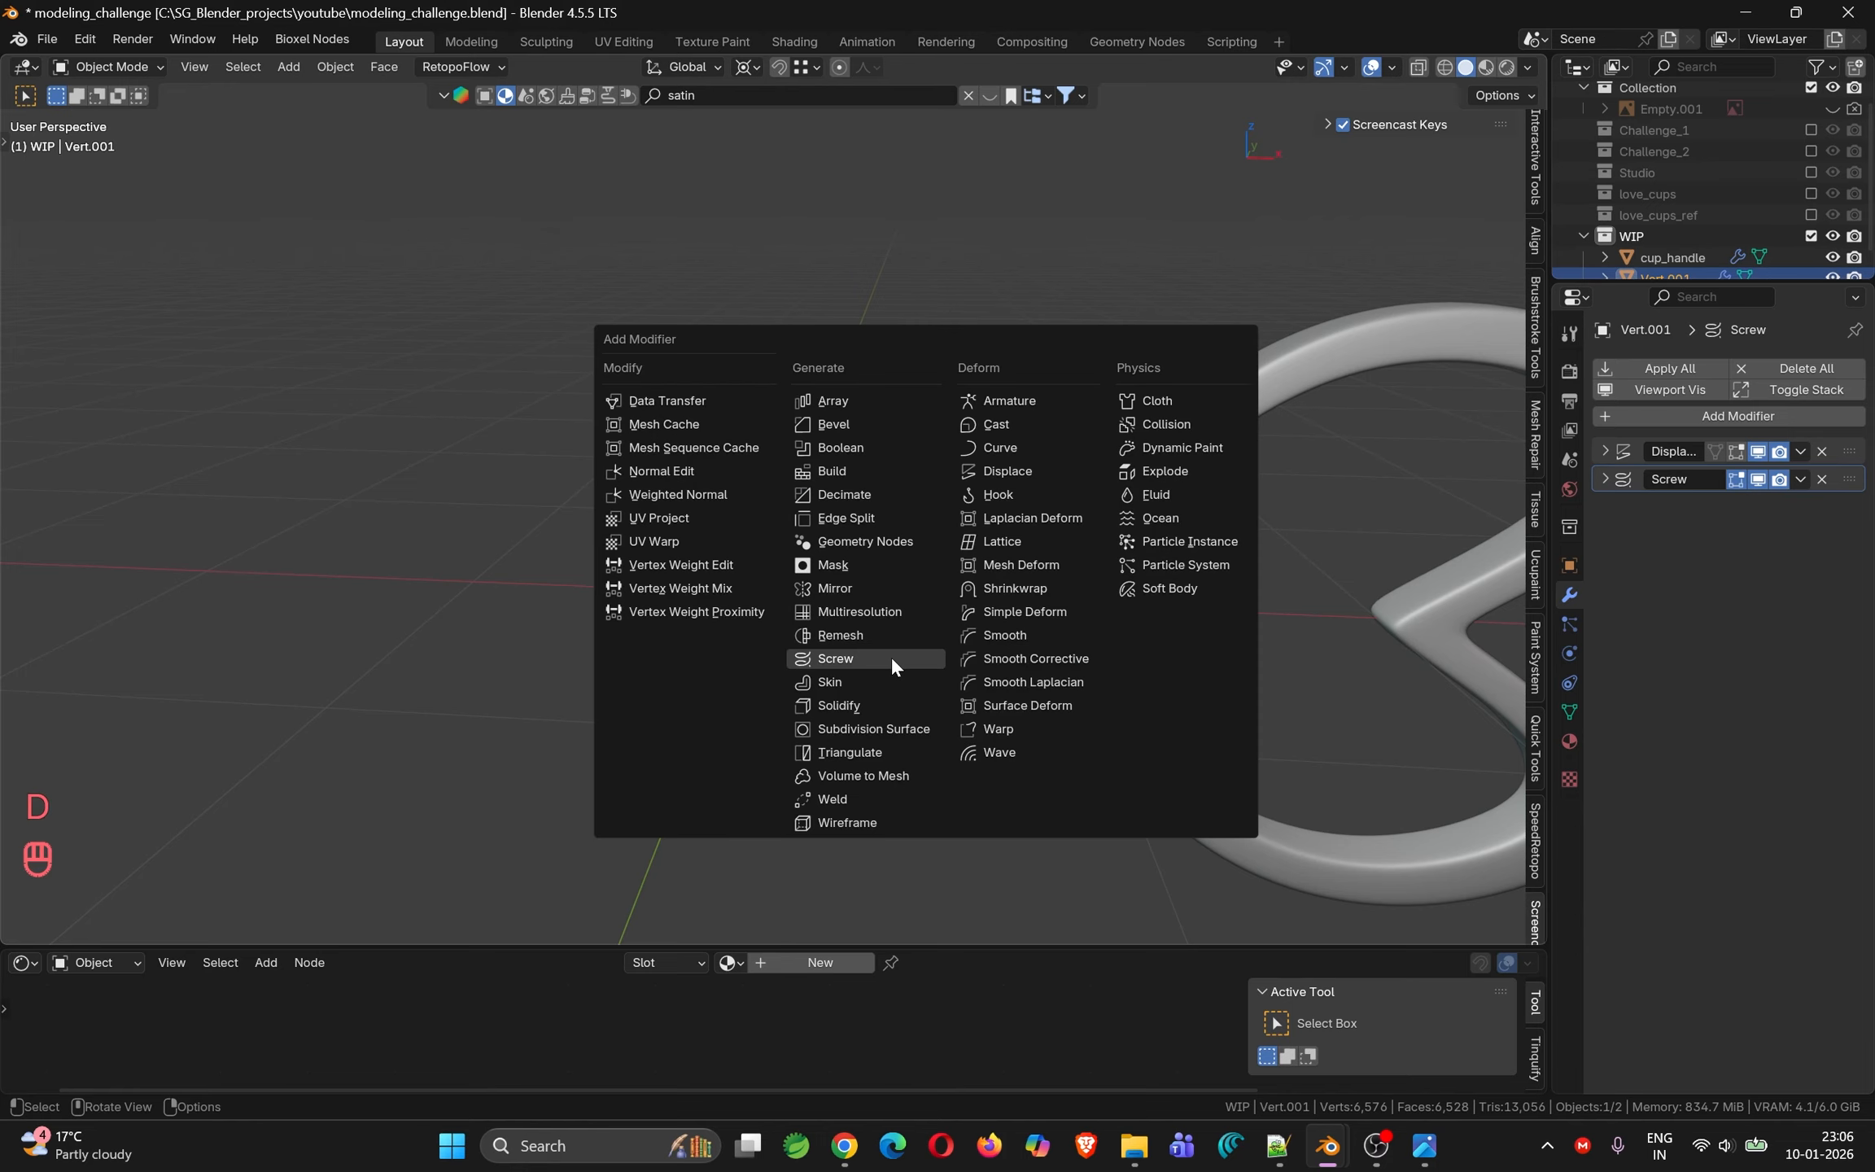
click(891, 656)
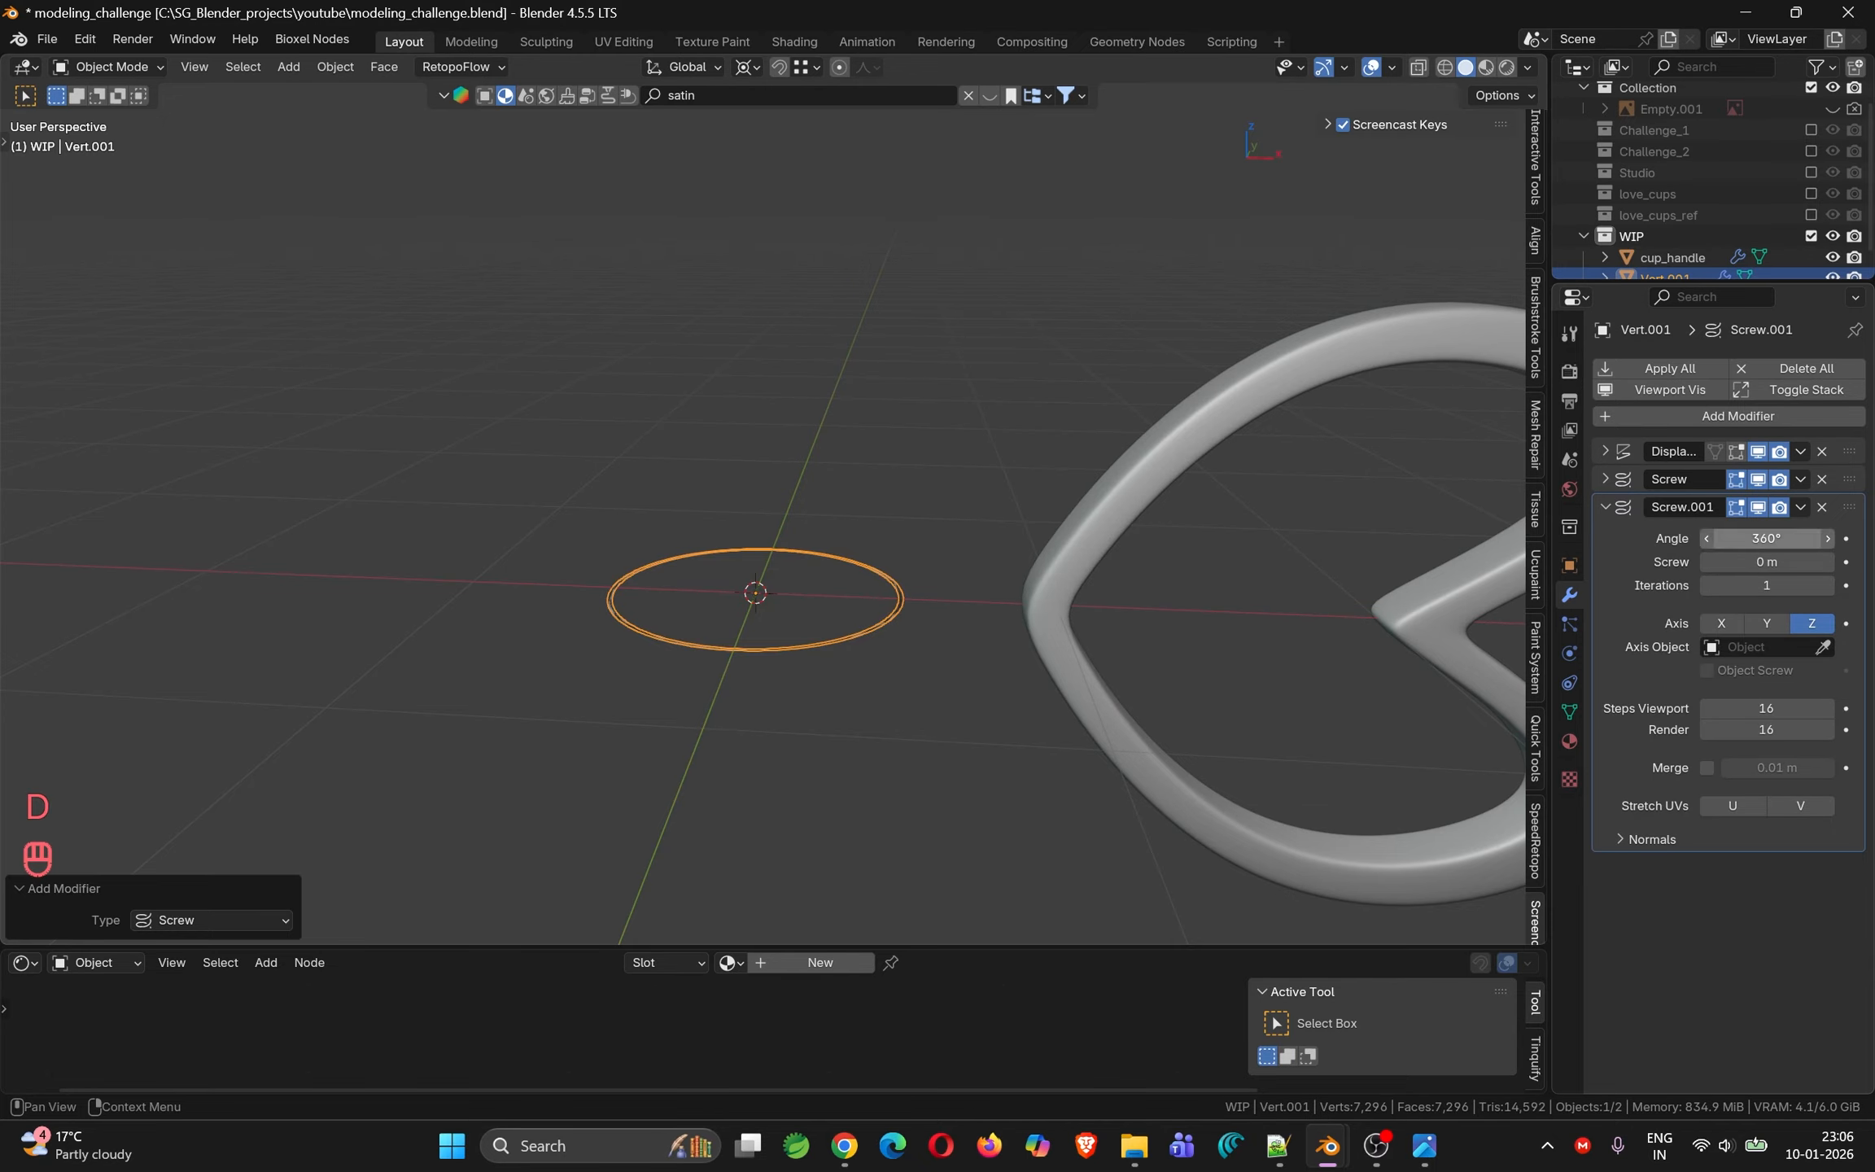
double_click(1761, 537)
text(0)
key(Return)
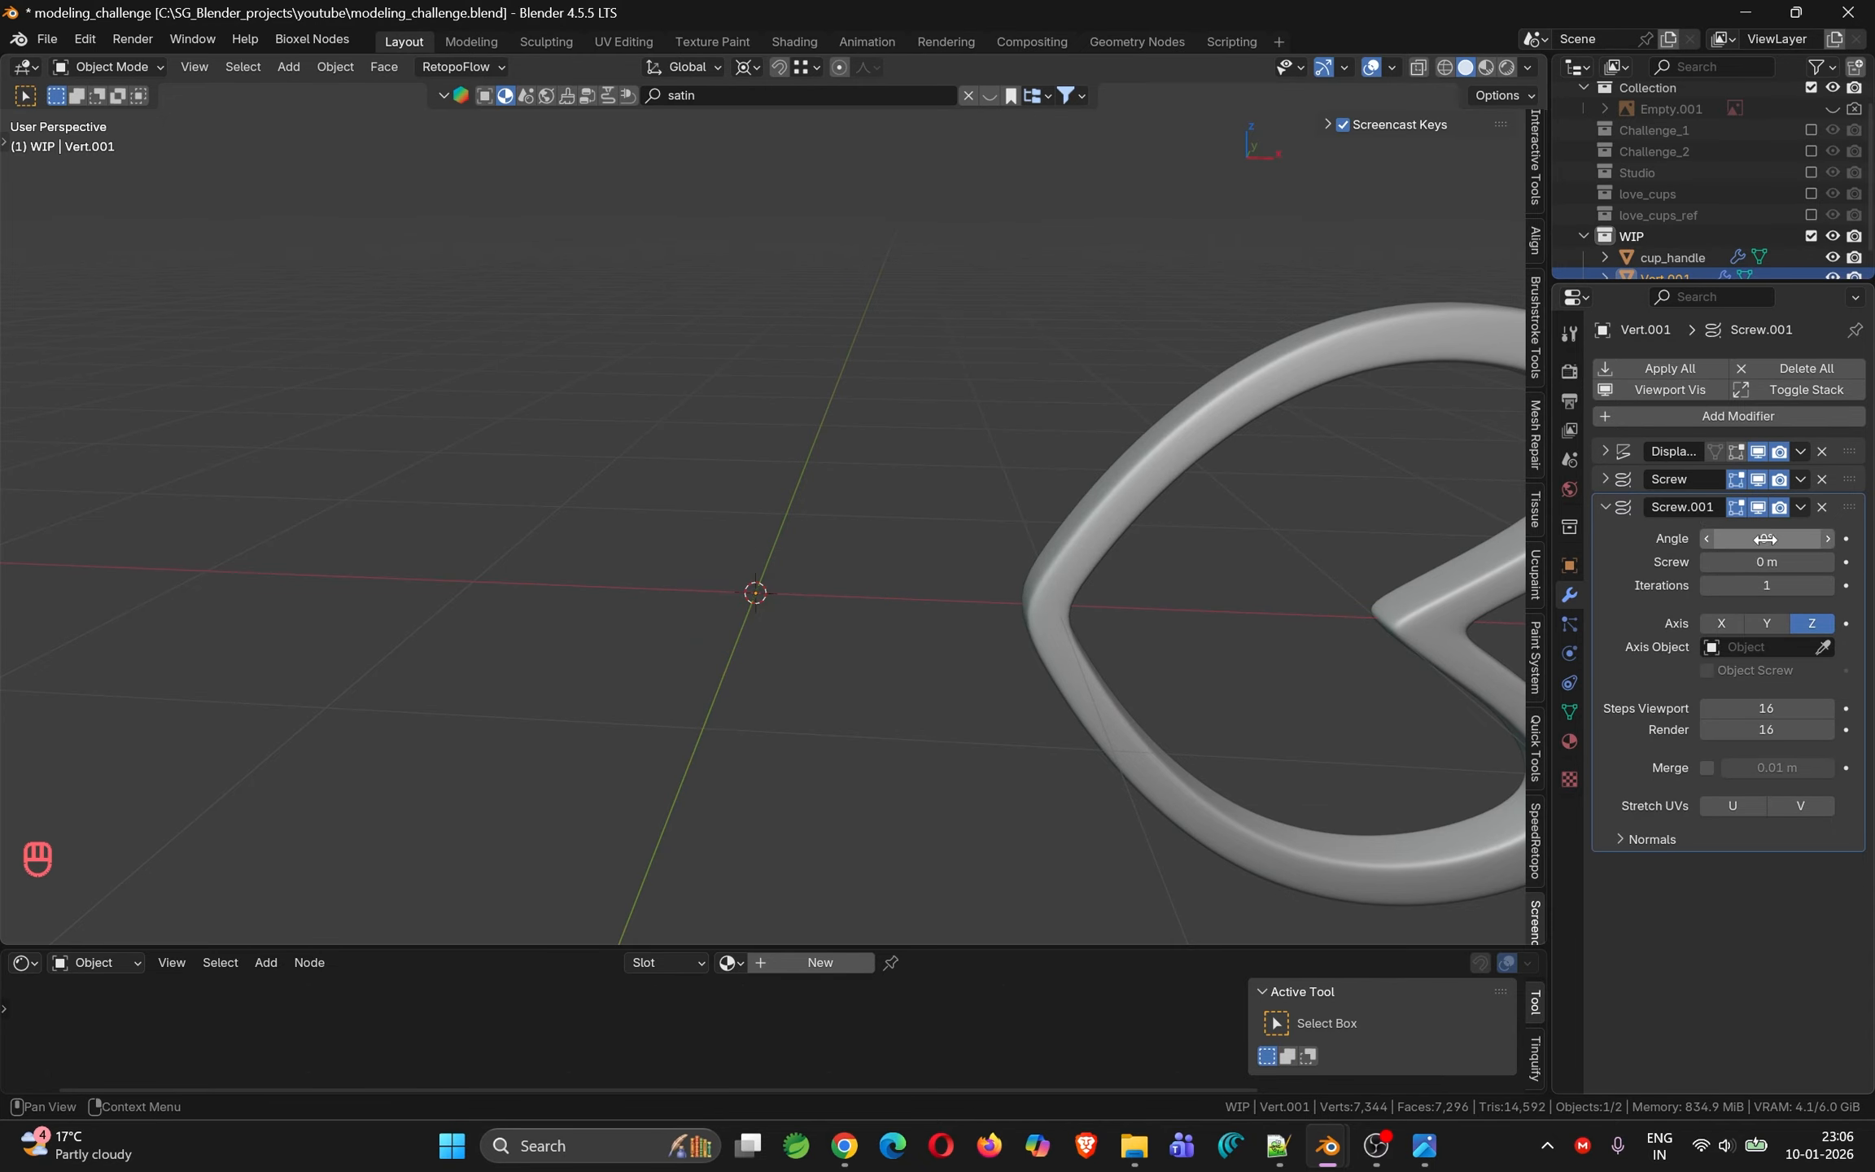
shift+drag(1761, 570, 1835, 570)
Turn on the wireframe overlay and inspect the mesh divisions on the cup wall
key(q)
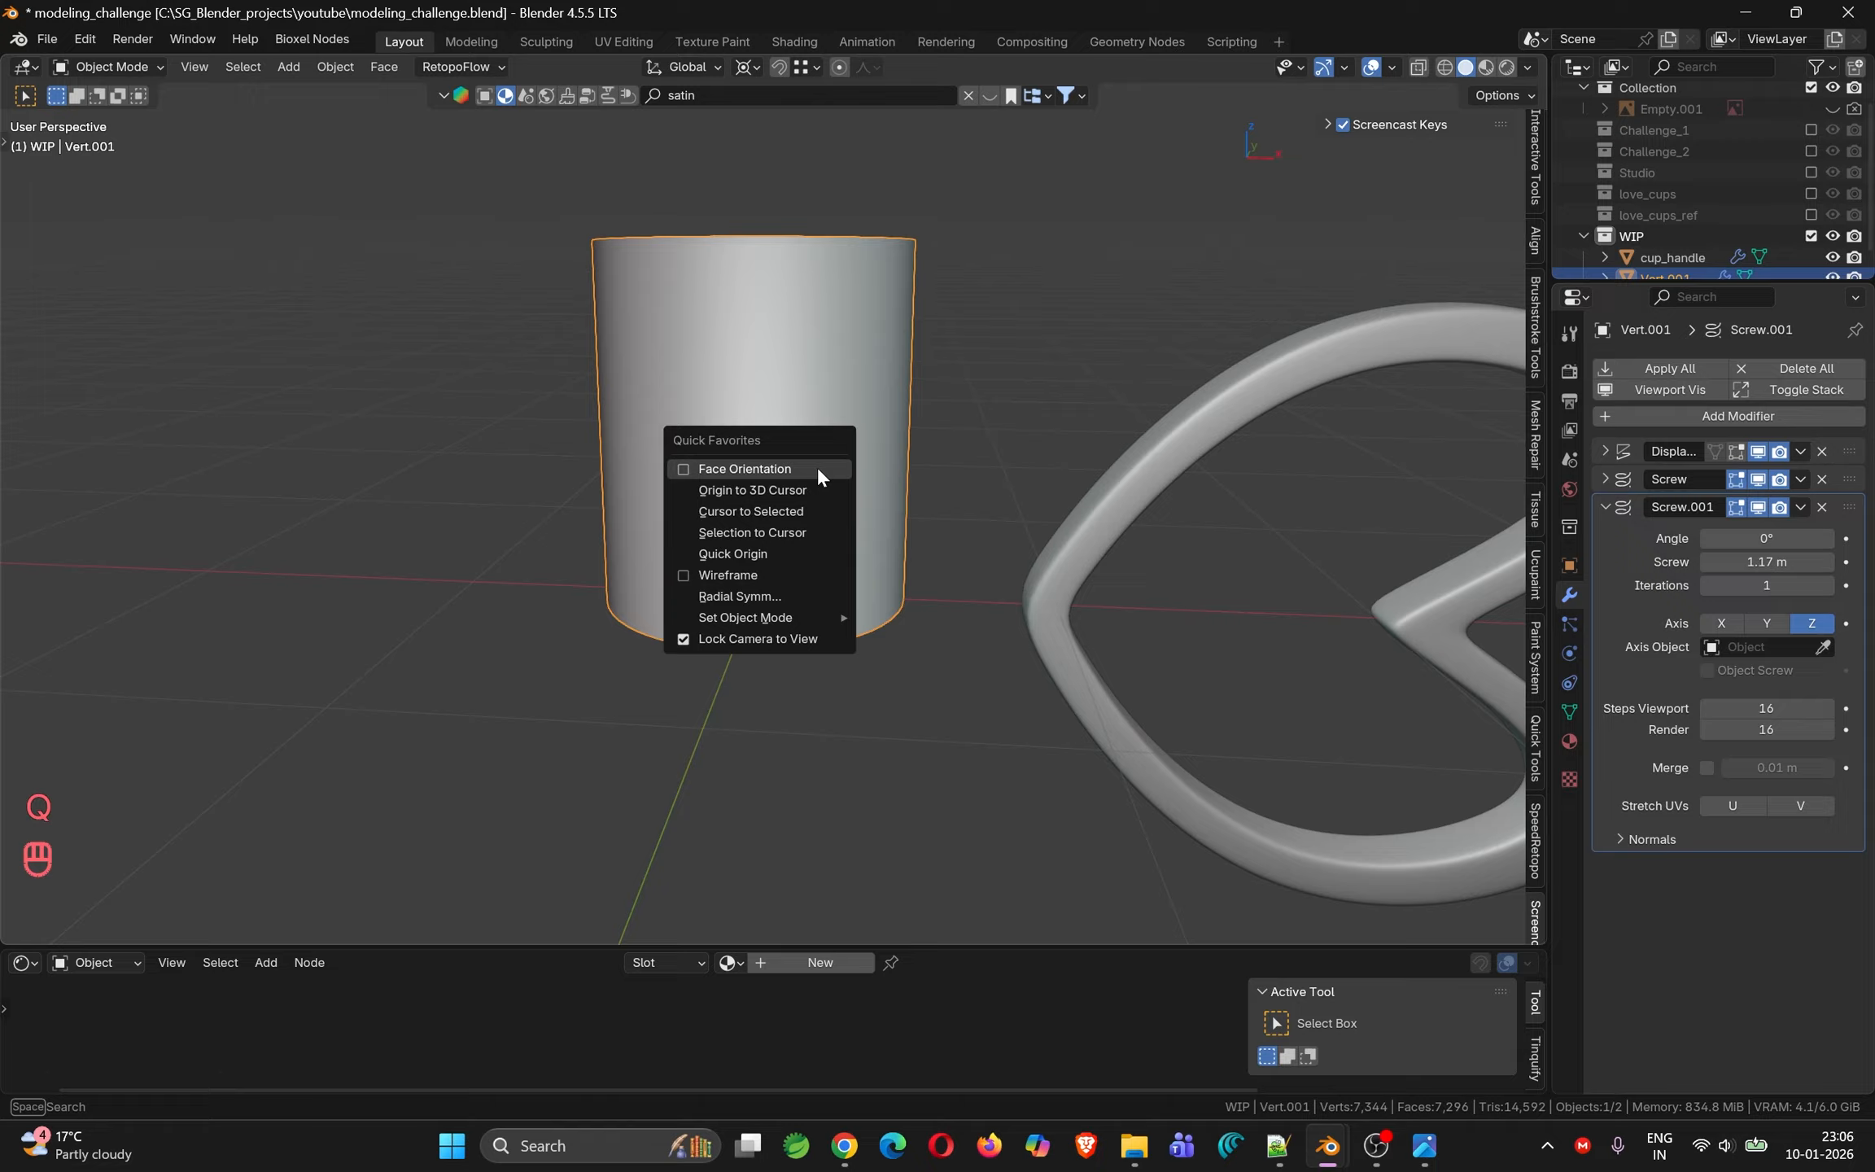
click(766, 574)
mouse_move(817, 480)
shift+middle_down()
mouse_move(833, 573)
mouse_move(678, 524)
mouse_move(819, 564)
mouse_move(775, 534)
mouse_move(816, 509)
mouse_move(854, 433)
mouse_move(828, 514)
shift+middle_up()
scroll(793, 583, down, 3)
scroll(777, 529, up, 3)
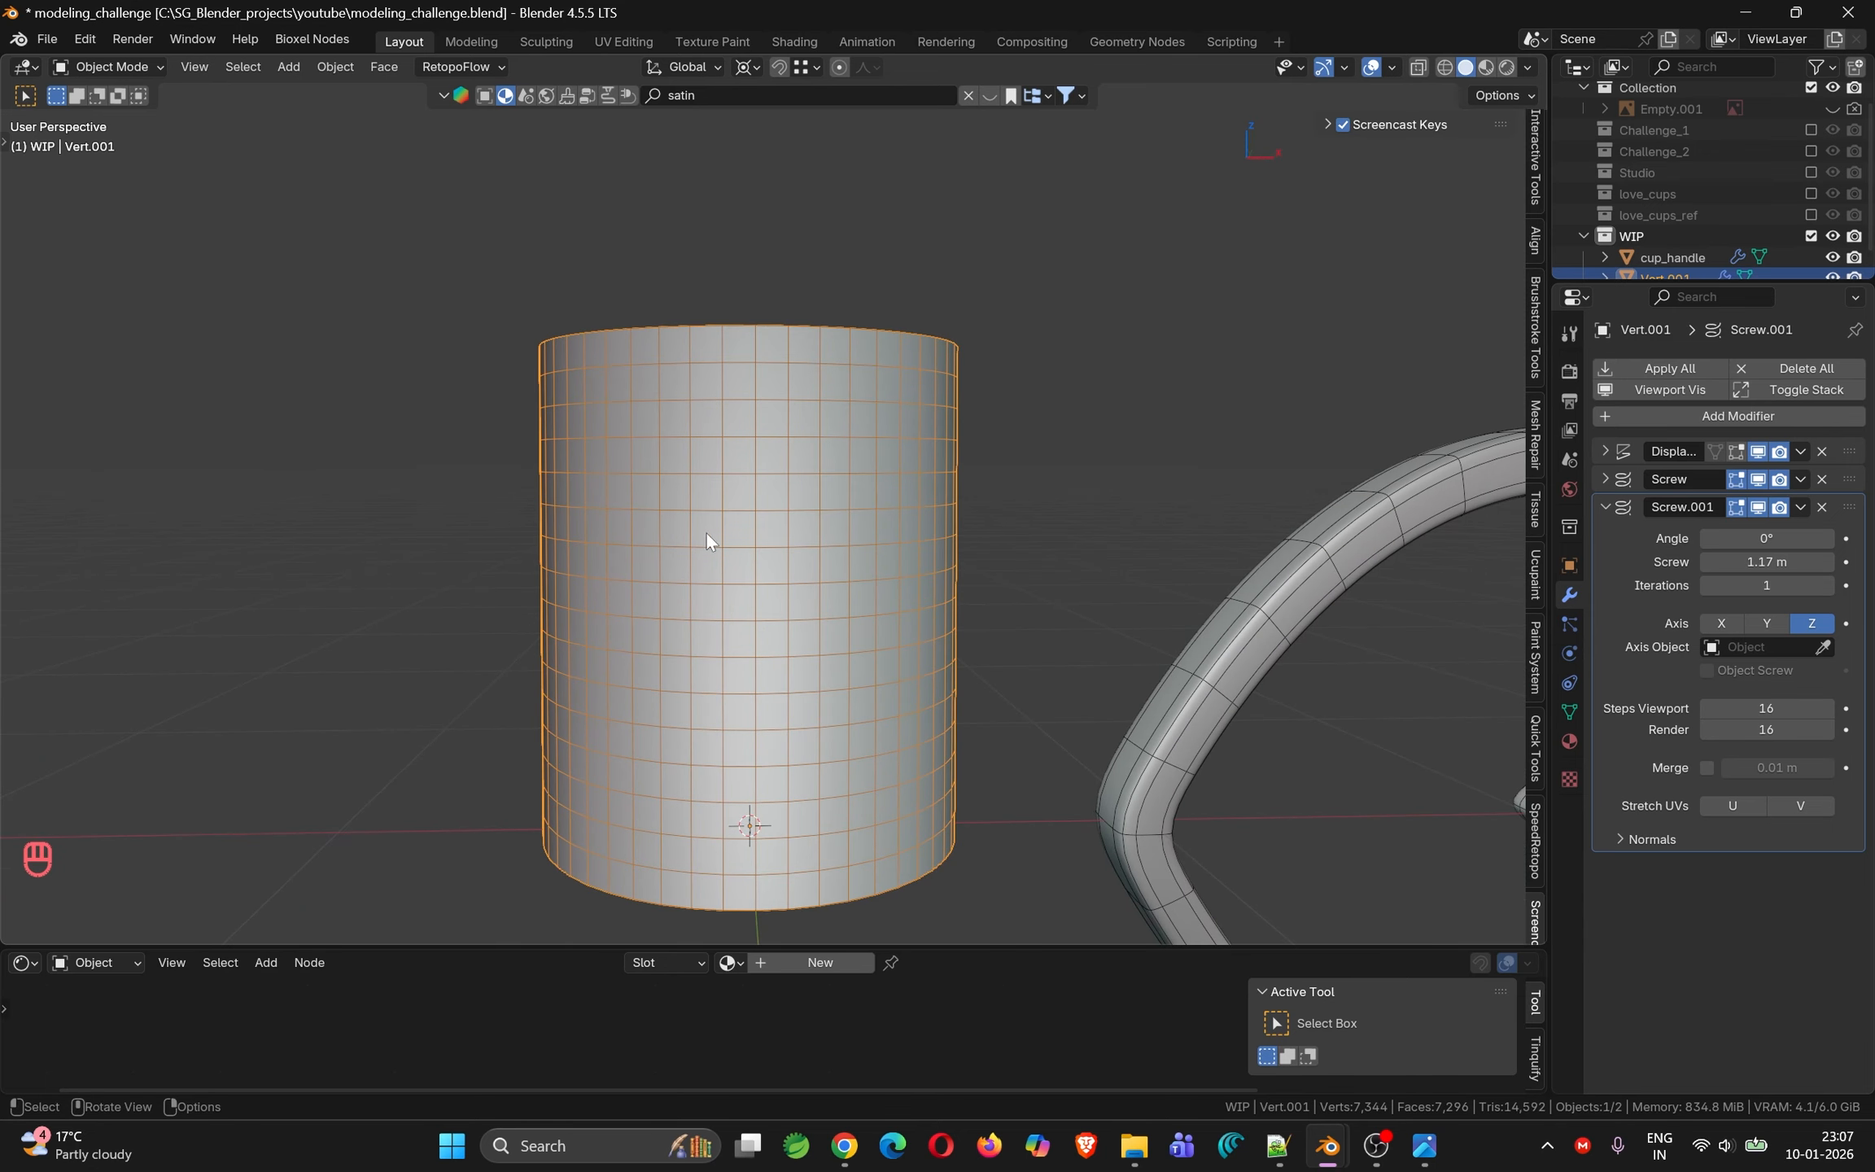
Turn on the face orientation overlay and enable Calculate Order and Flip in the second Screw modifier so the cup's outer faces point outward
key(q)
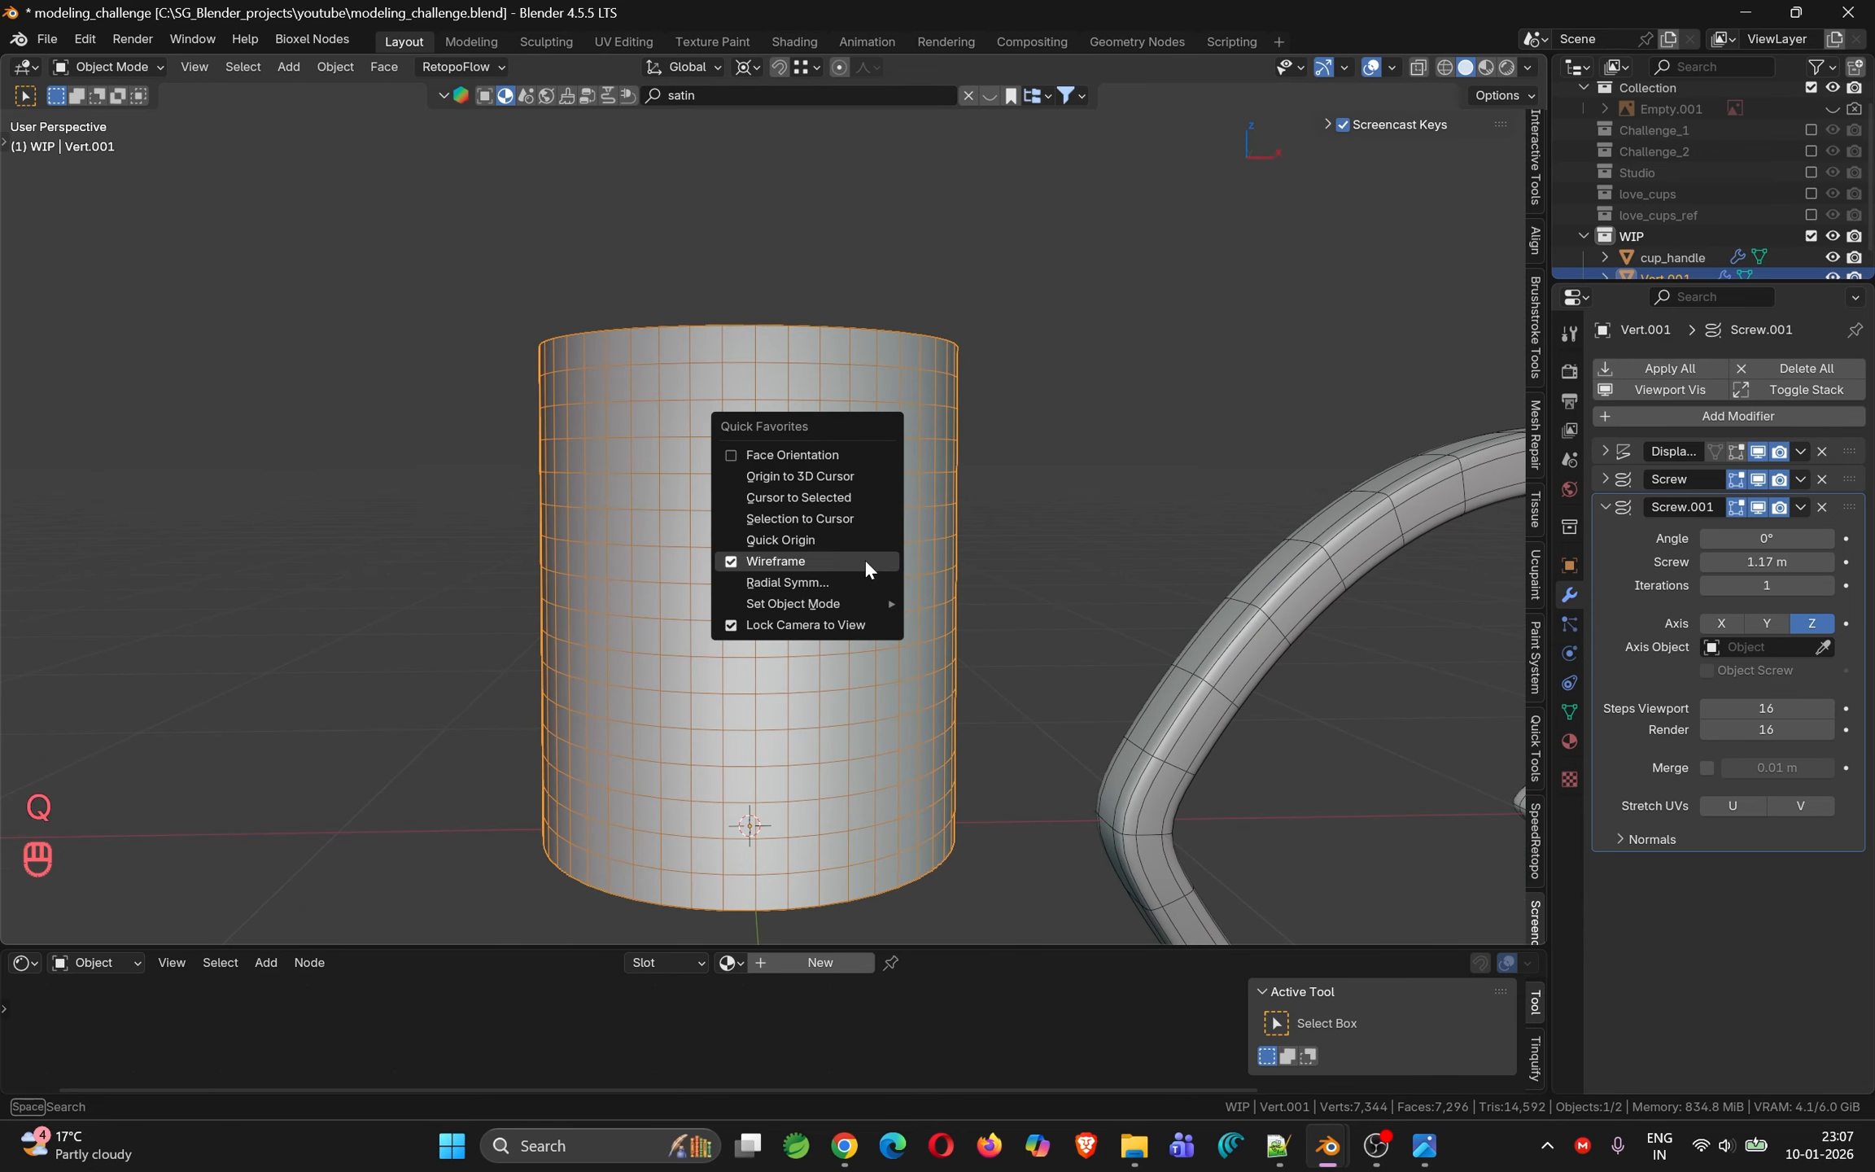
click(808, 458)
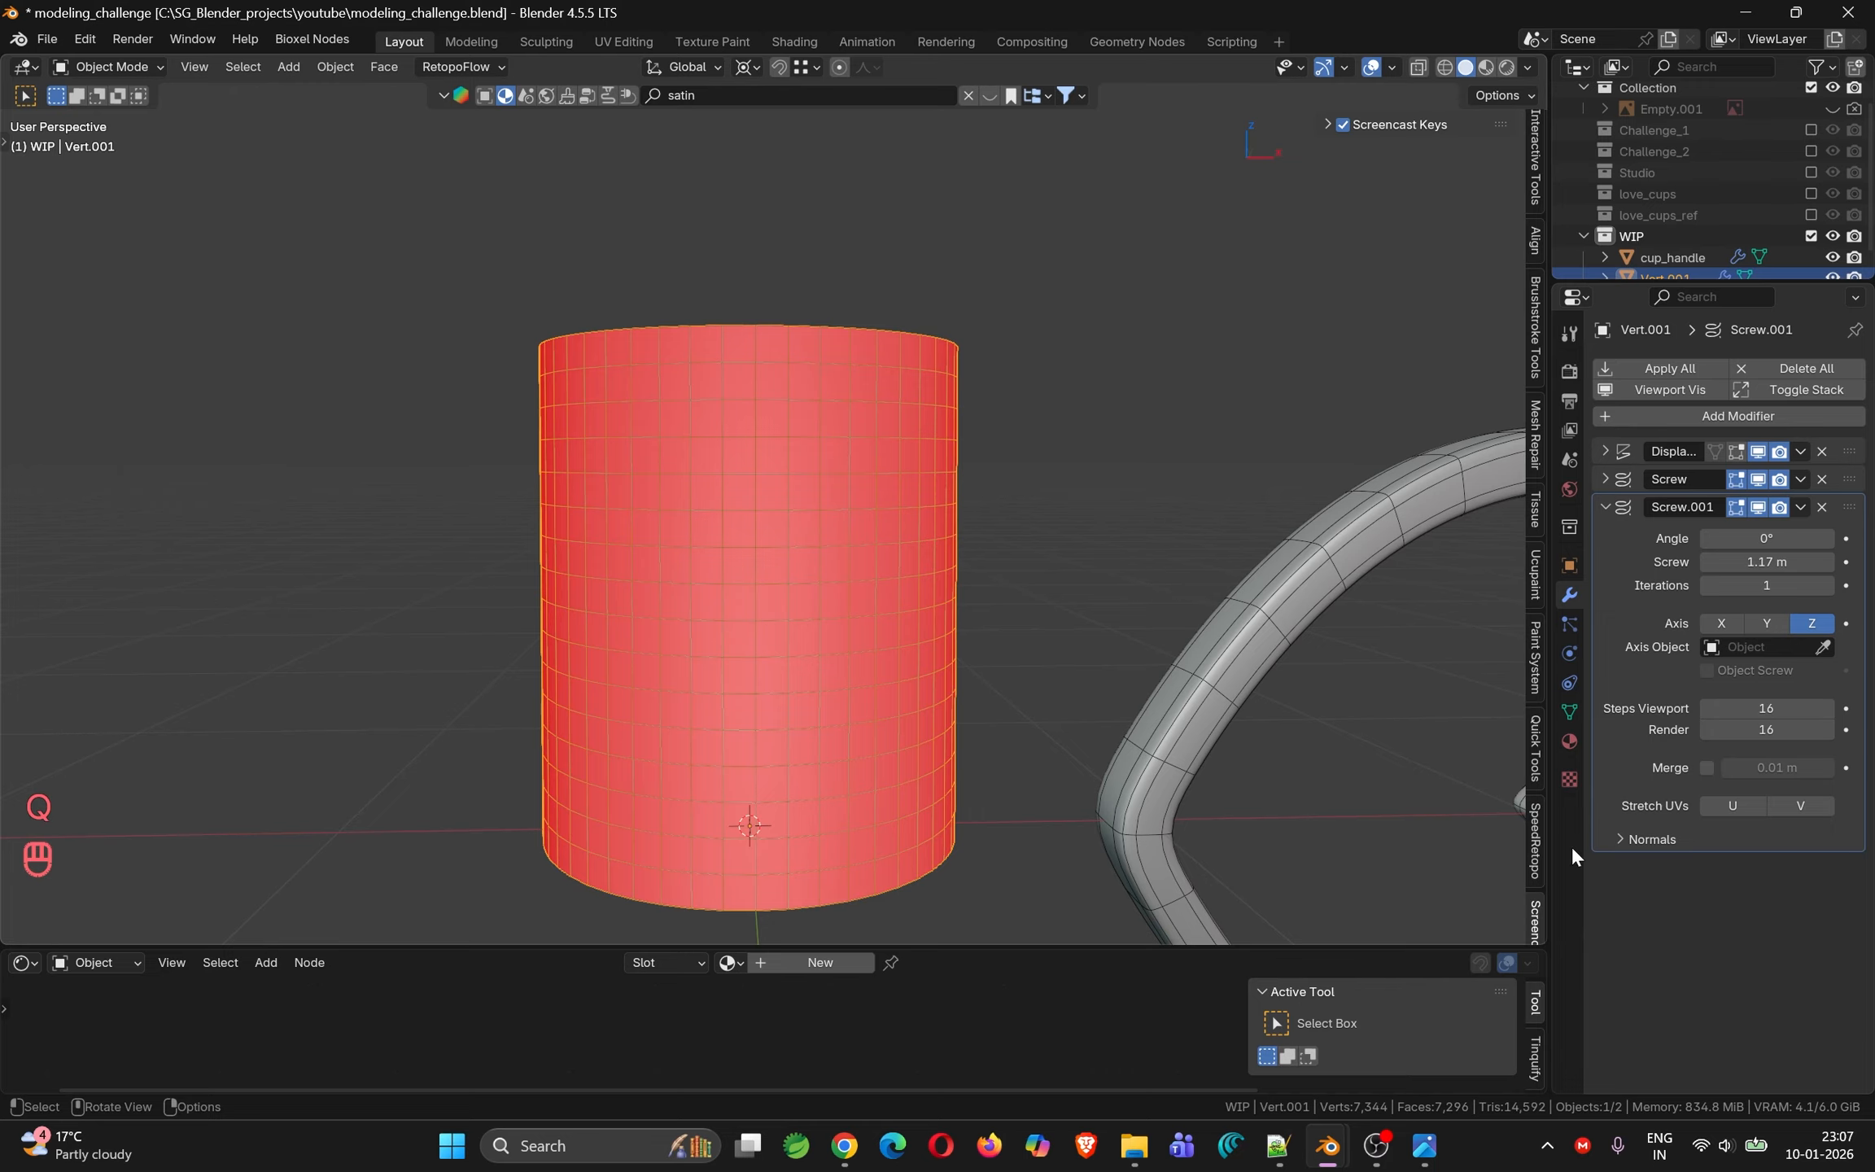
click(1620, 840)
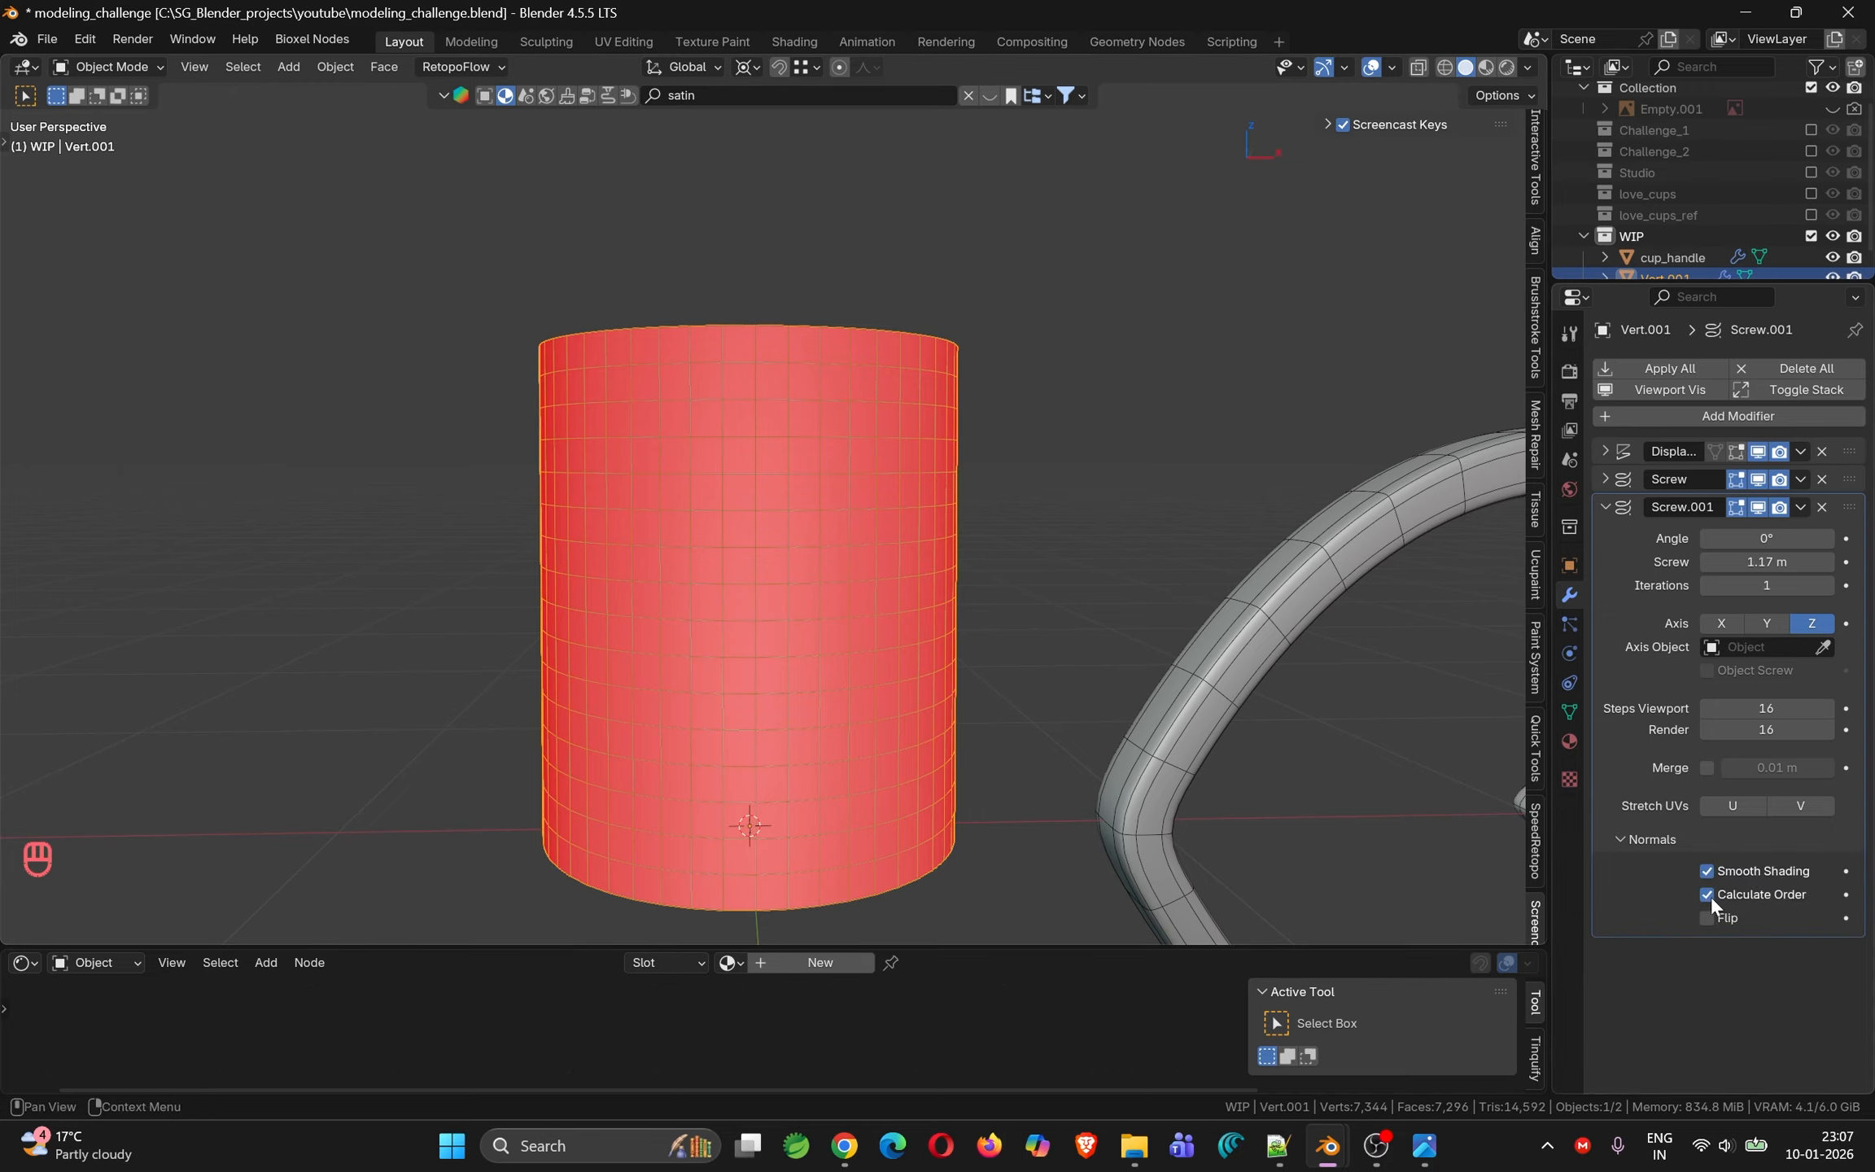
click(1605, 479)
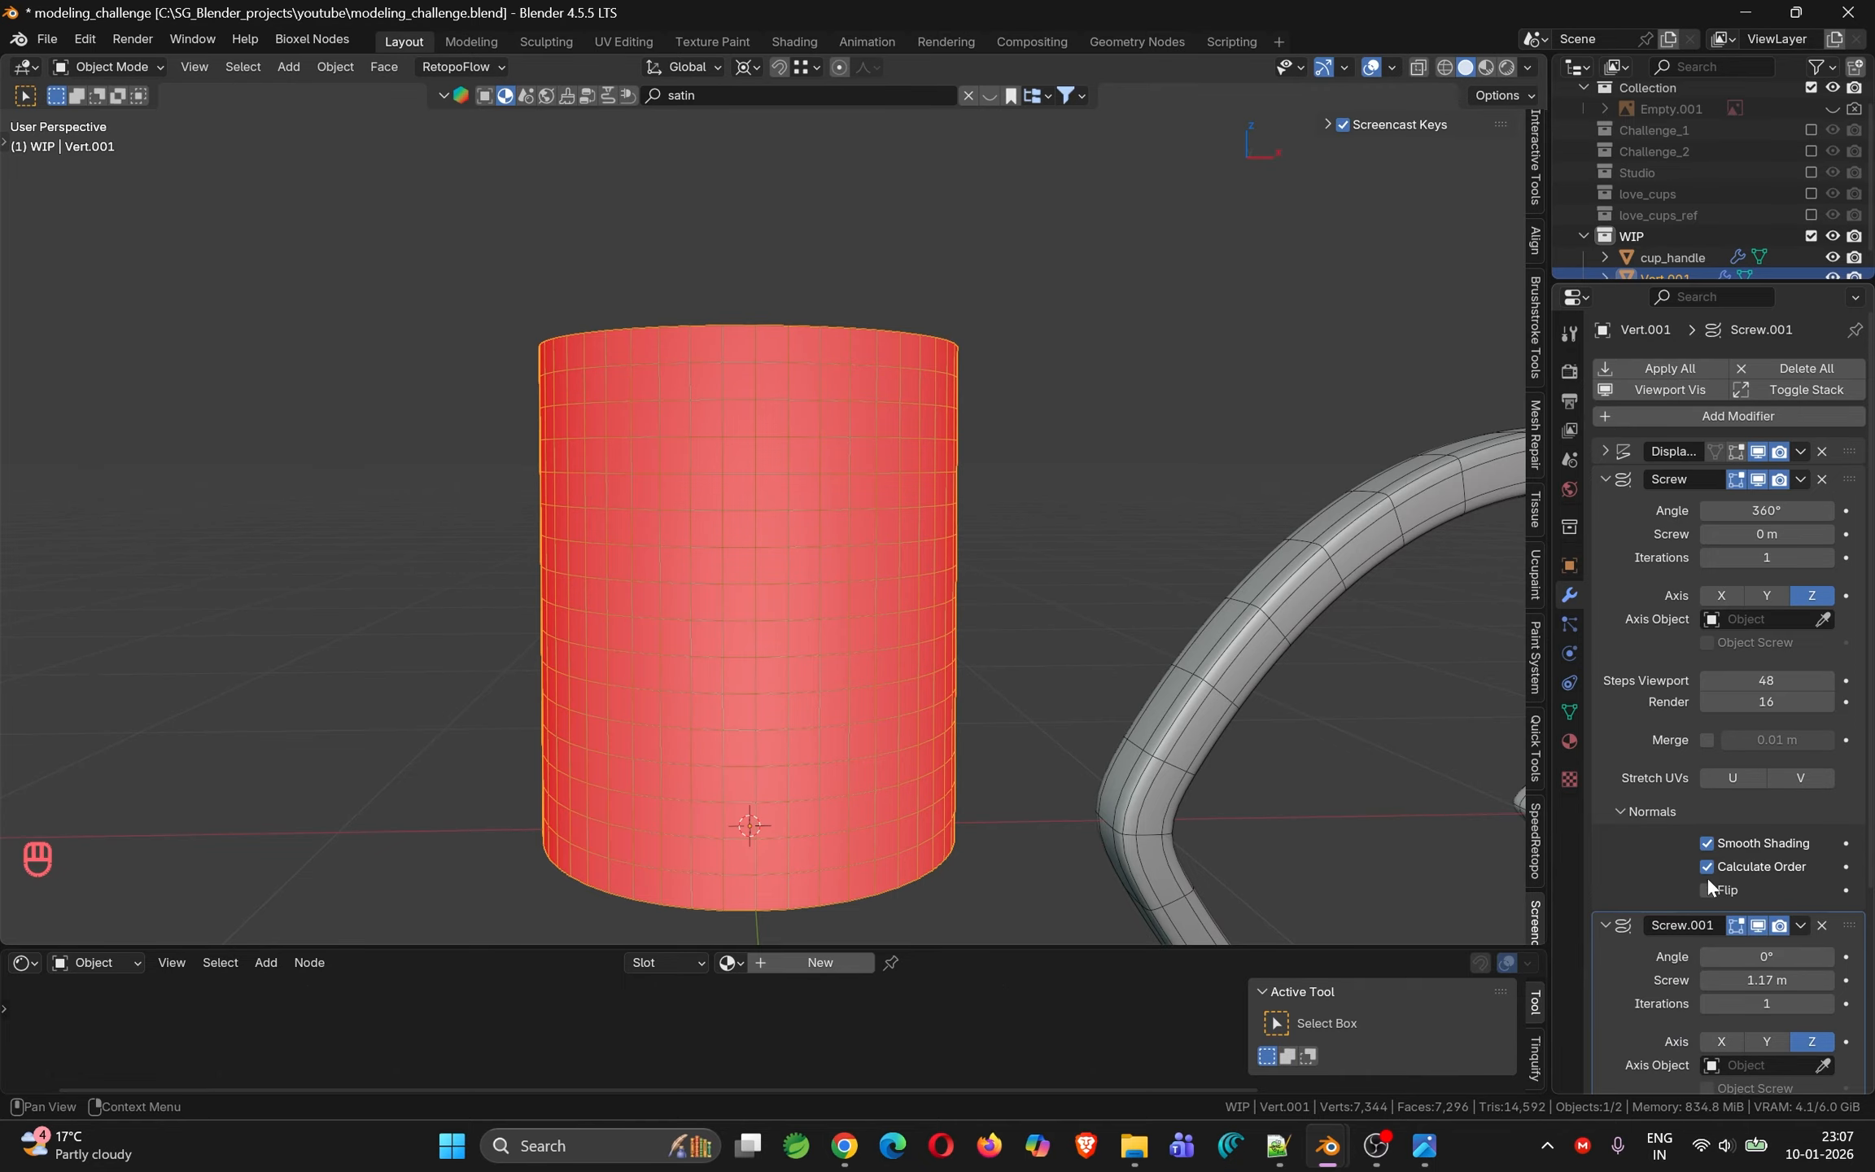
scroll(1707, 880, down, 6)
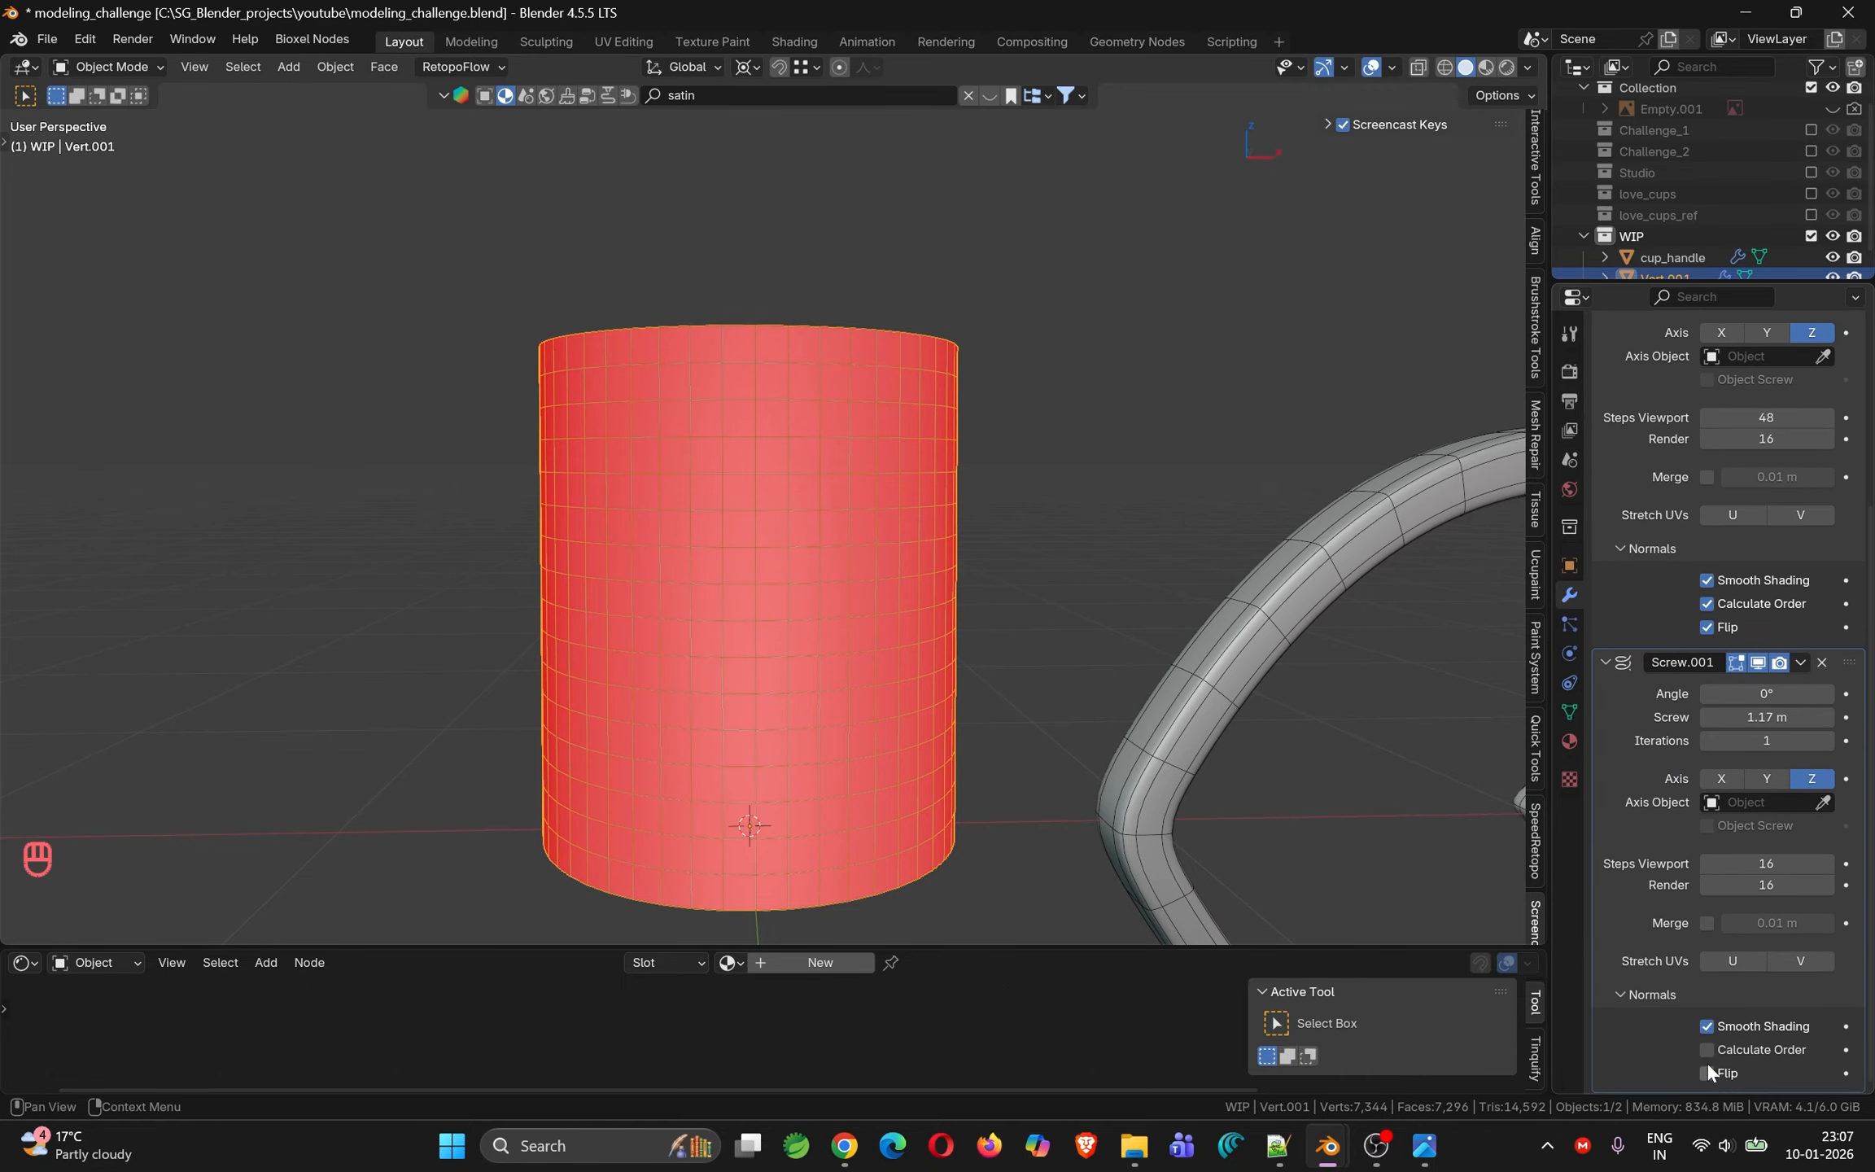
click(1707, 1073)
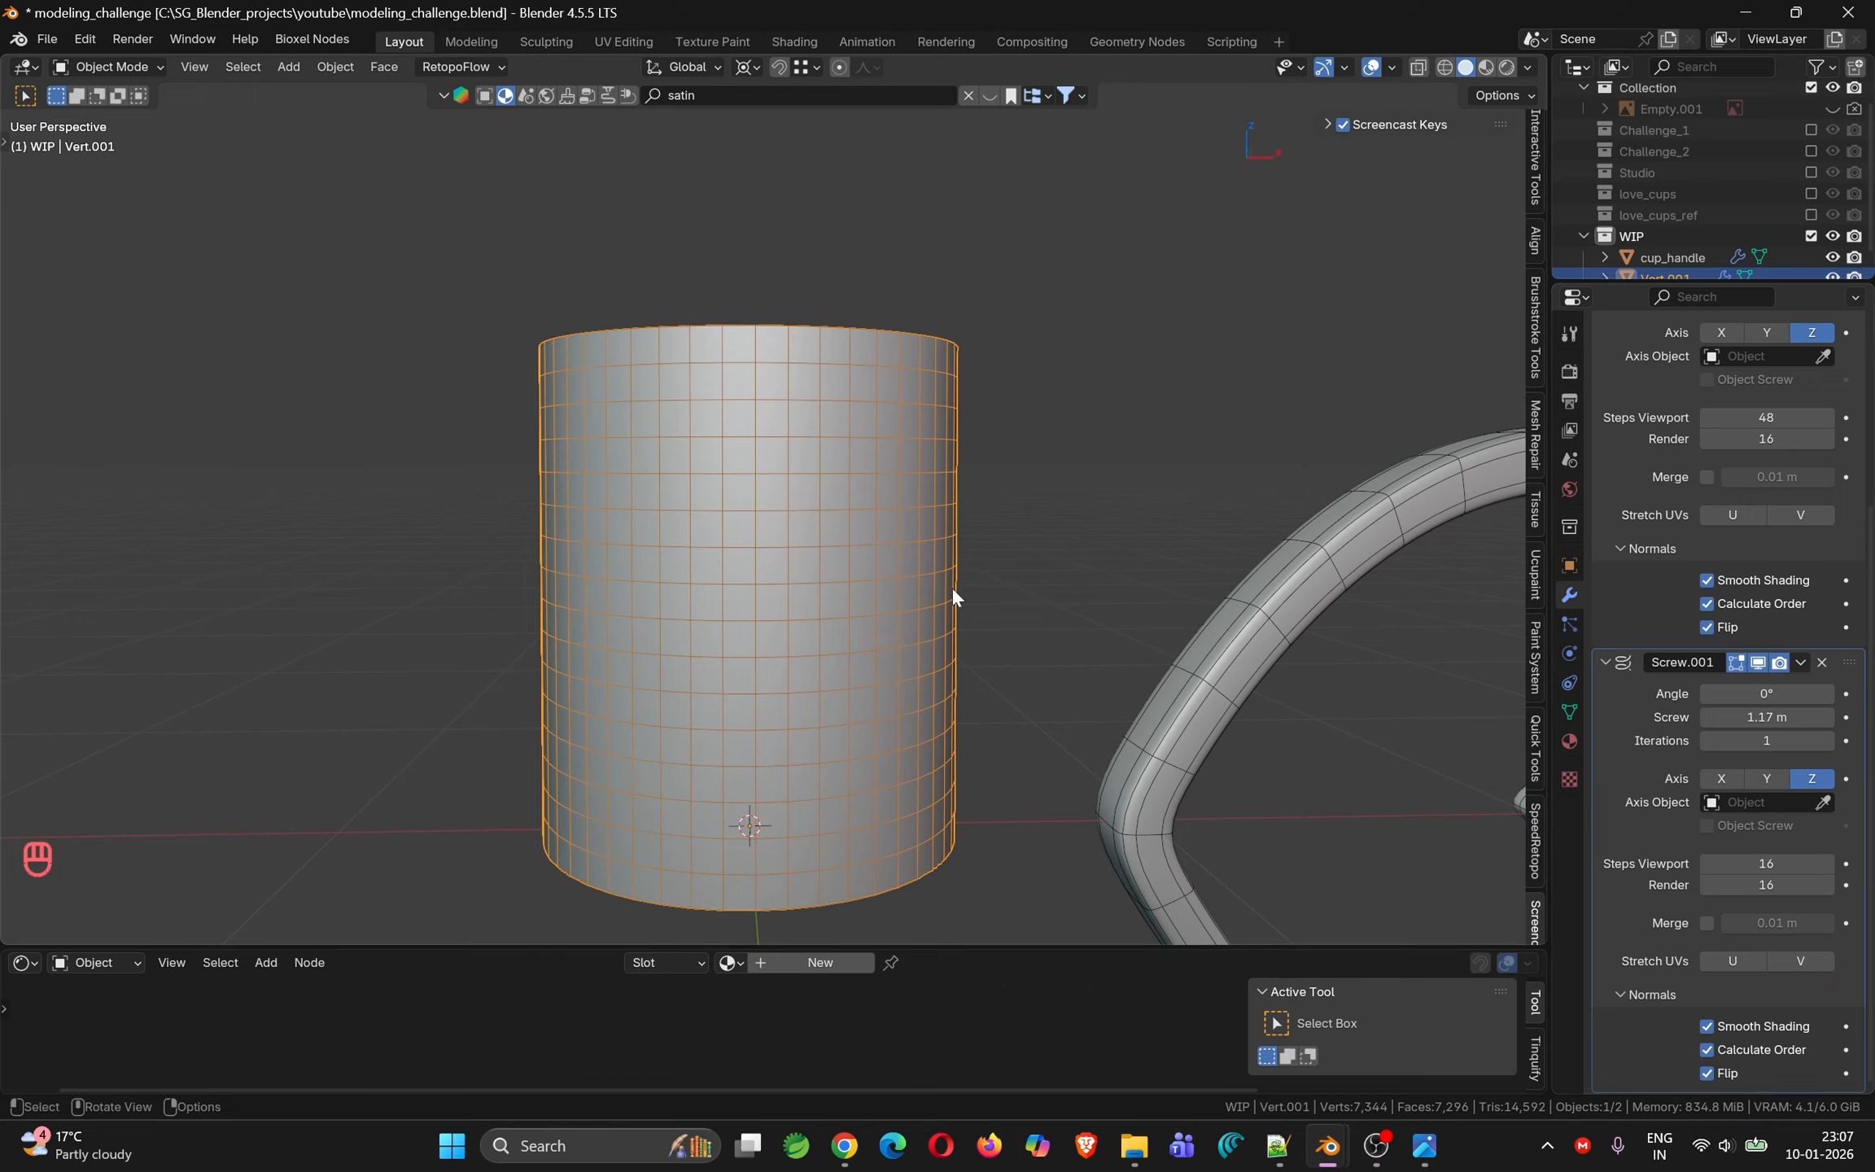
Leave Calculate Order and Flip off in the first Screw modifier and collapse both Screw modifiers
middle_drag(951, 586, 910, 570)
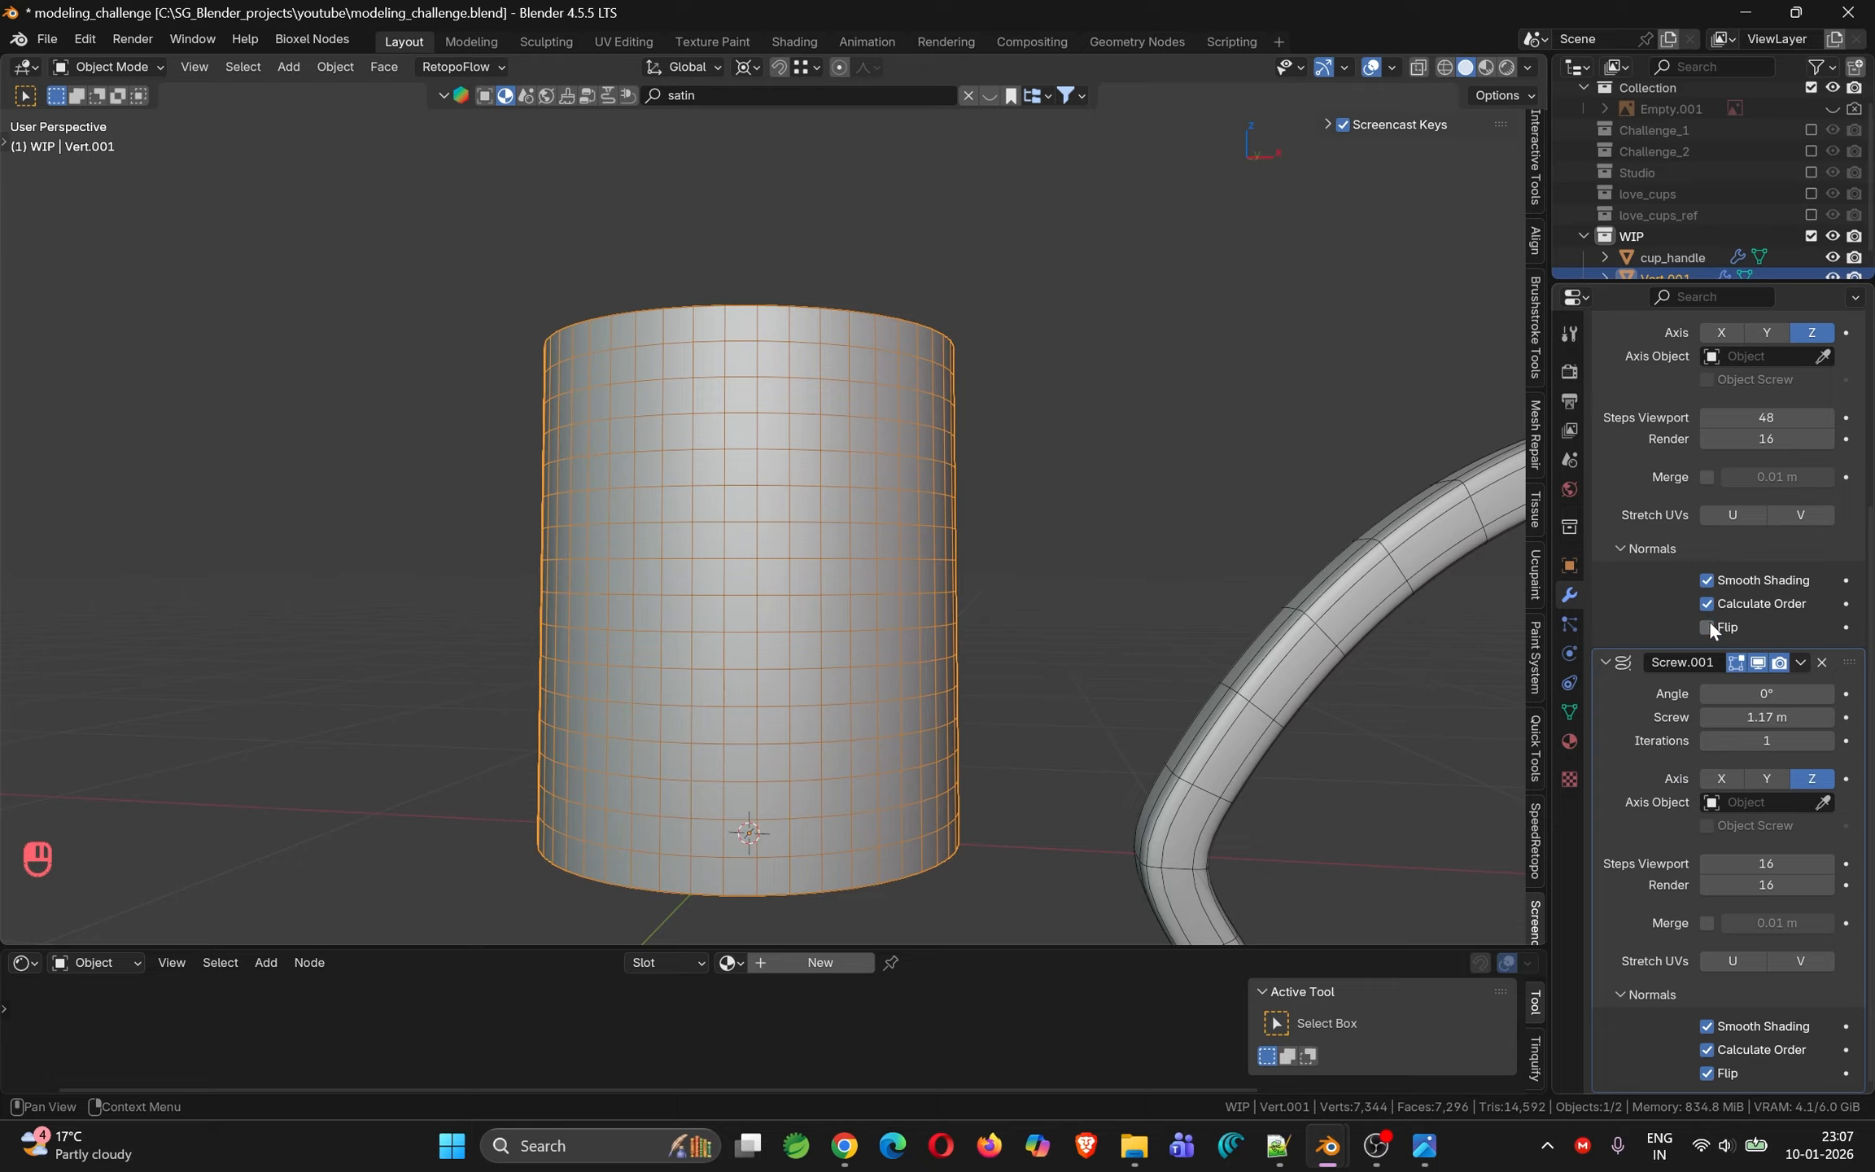
scroll(1692, 622, up, 4)
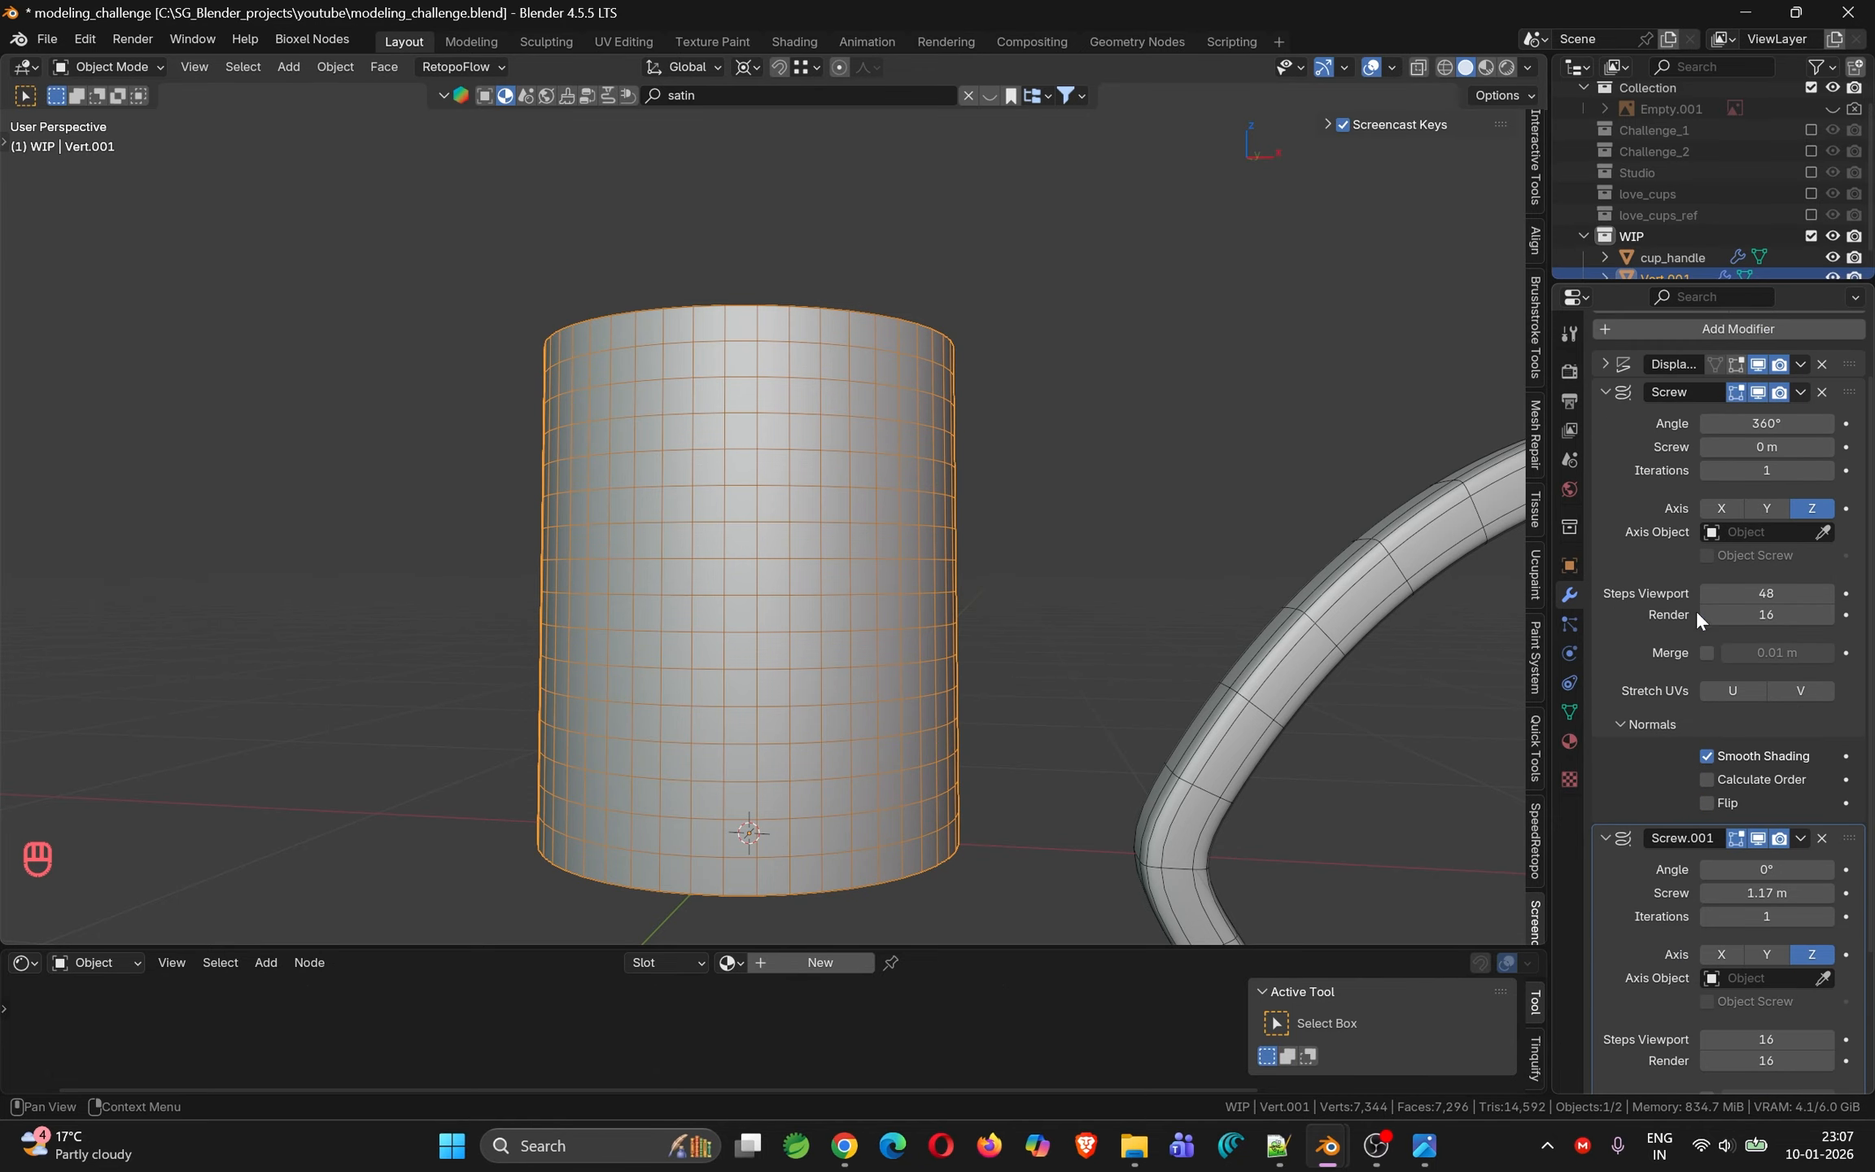
click(1603, 393)
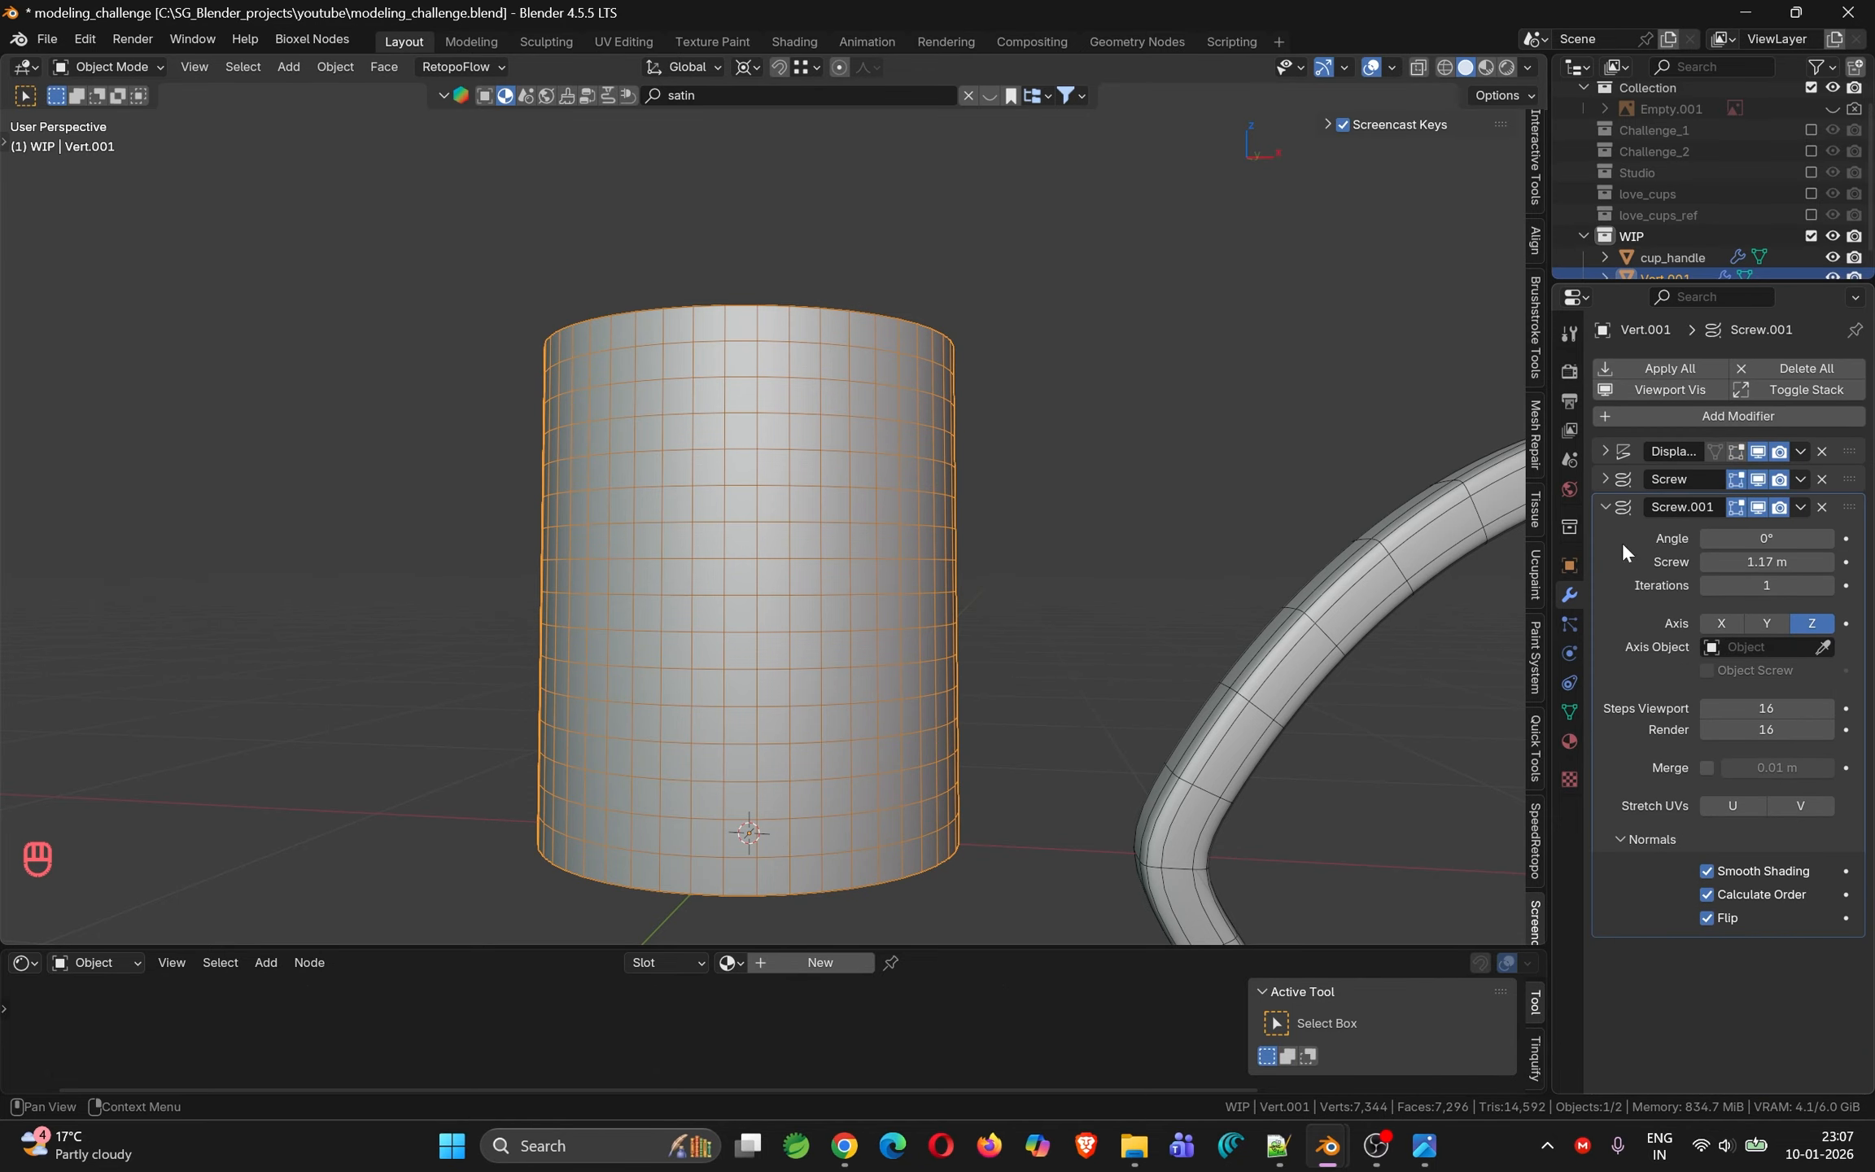
click(1604, 505)
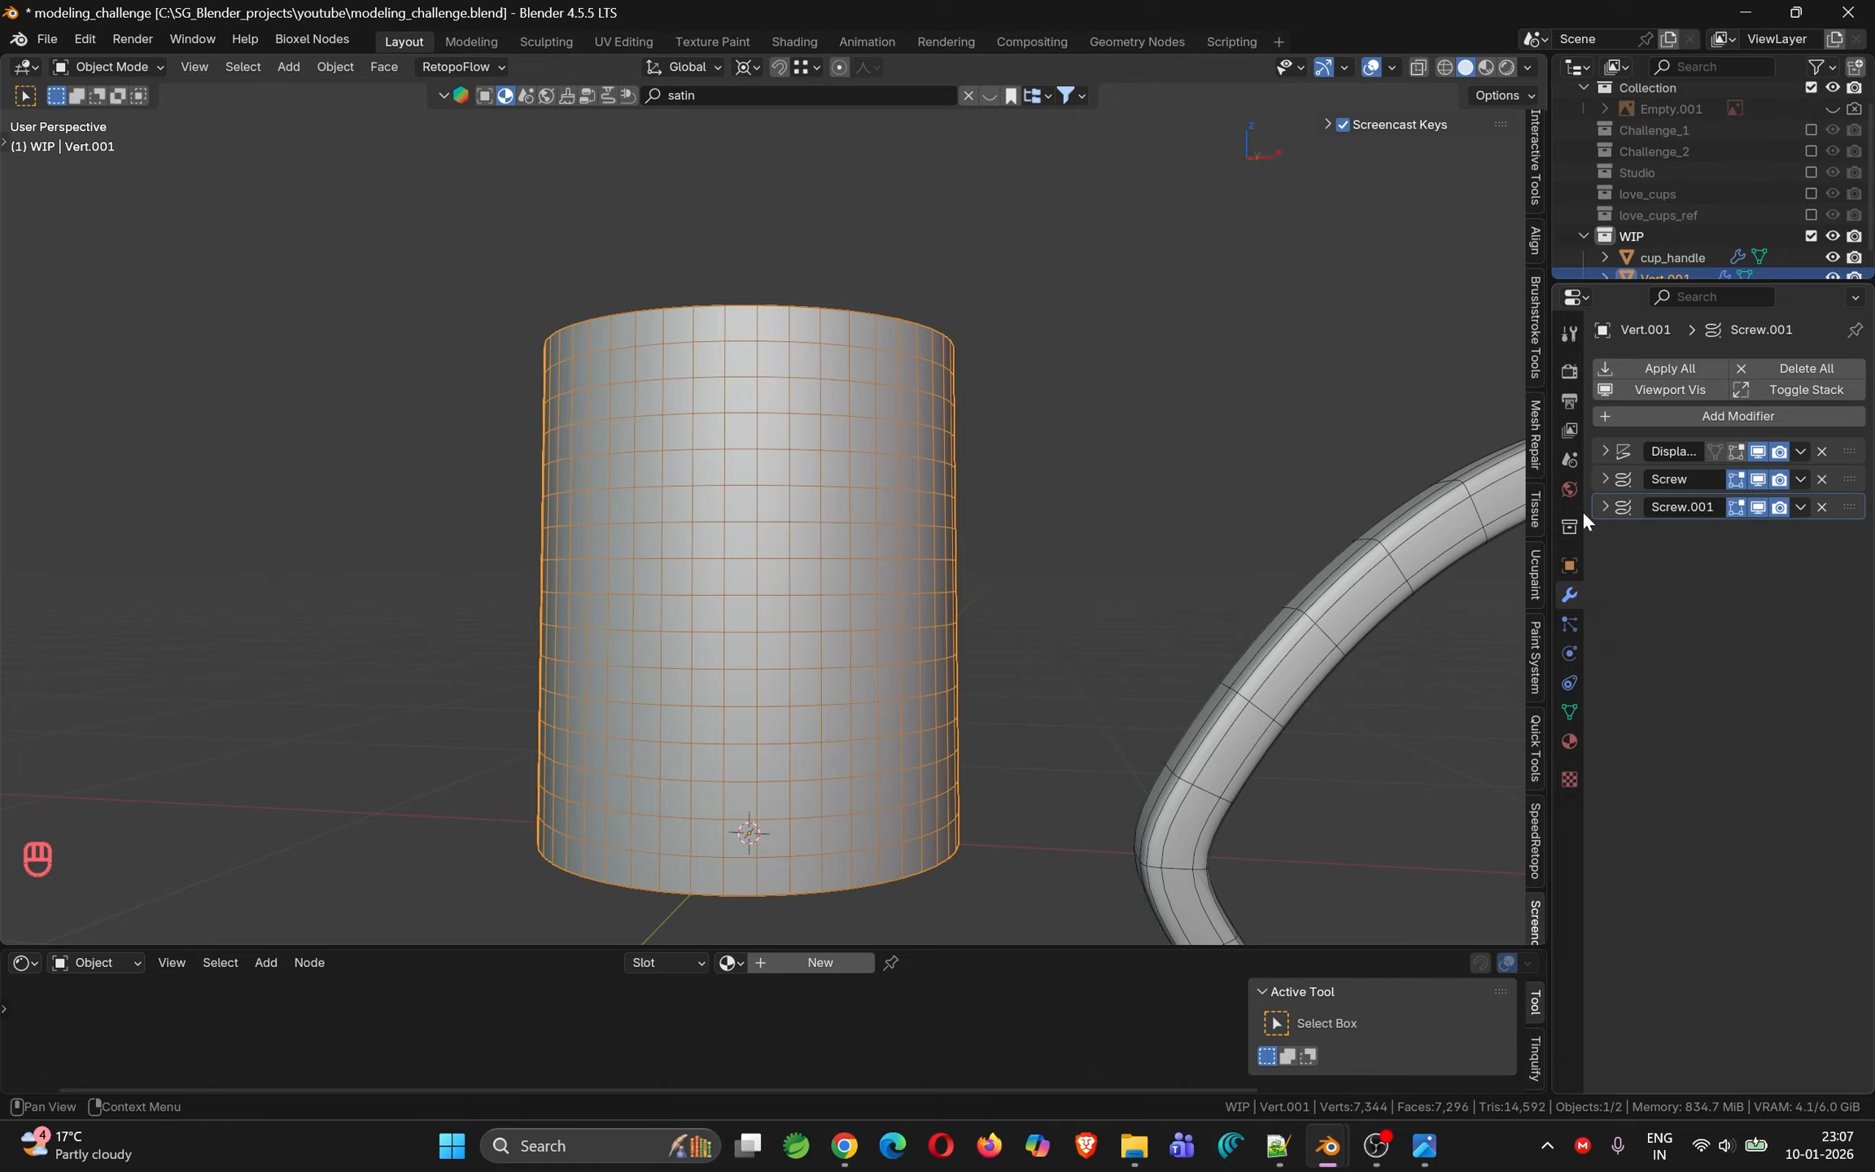
Enable the Displace modifier's Edit Mode and On Cage display and check the cup in Edit Mode
key(Tab)
key(Tab)
key(Tab)
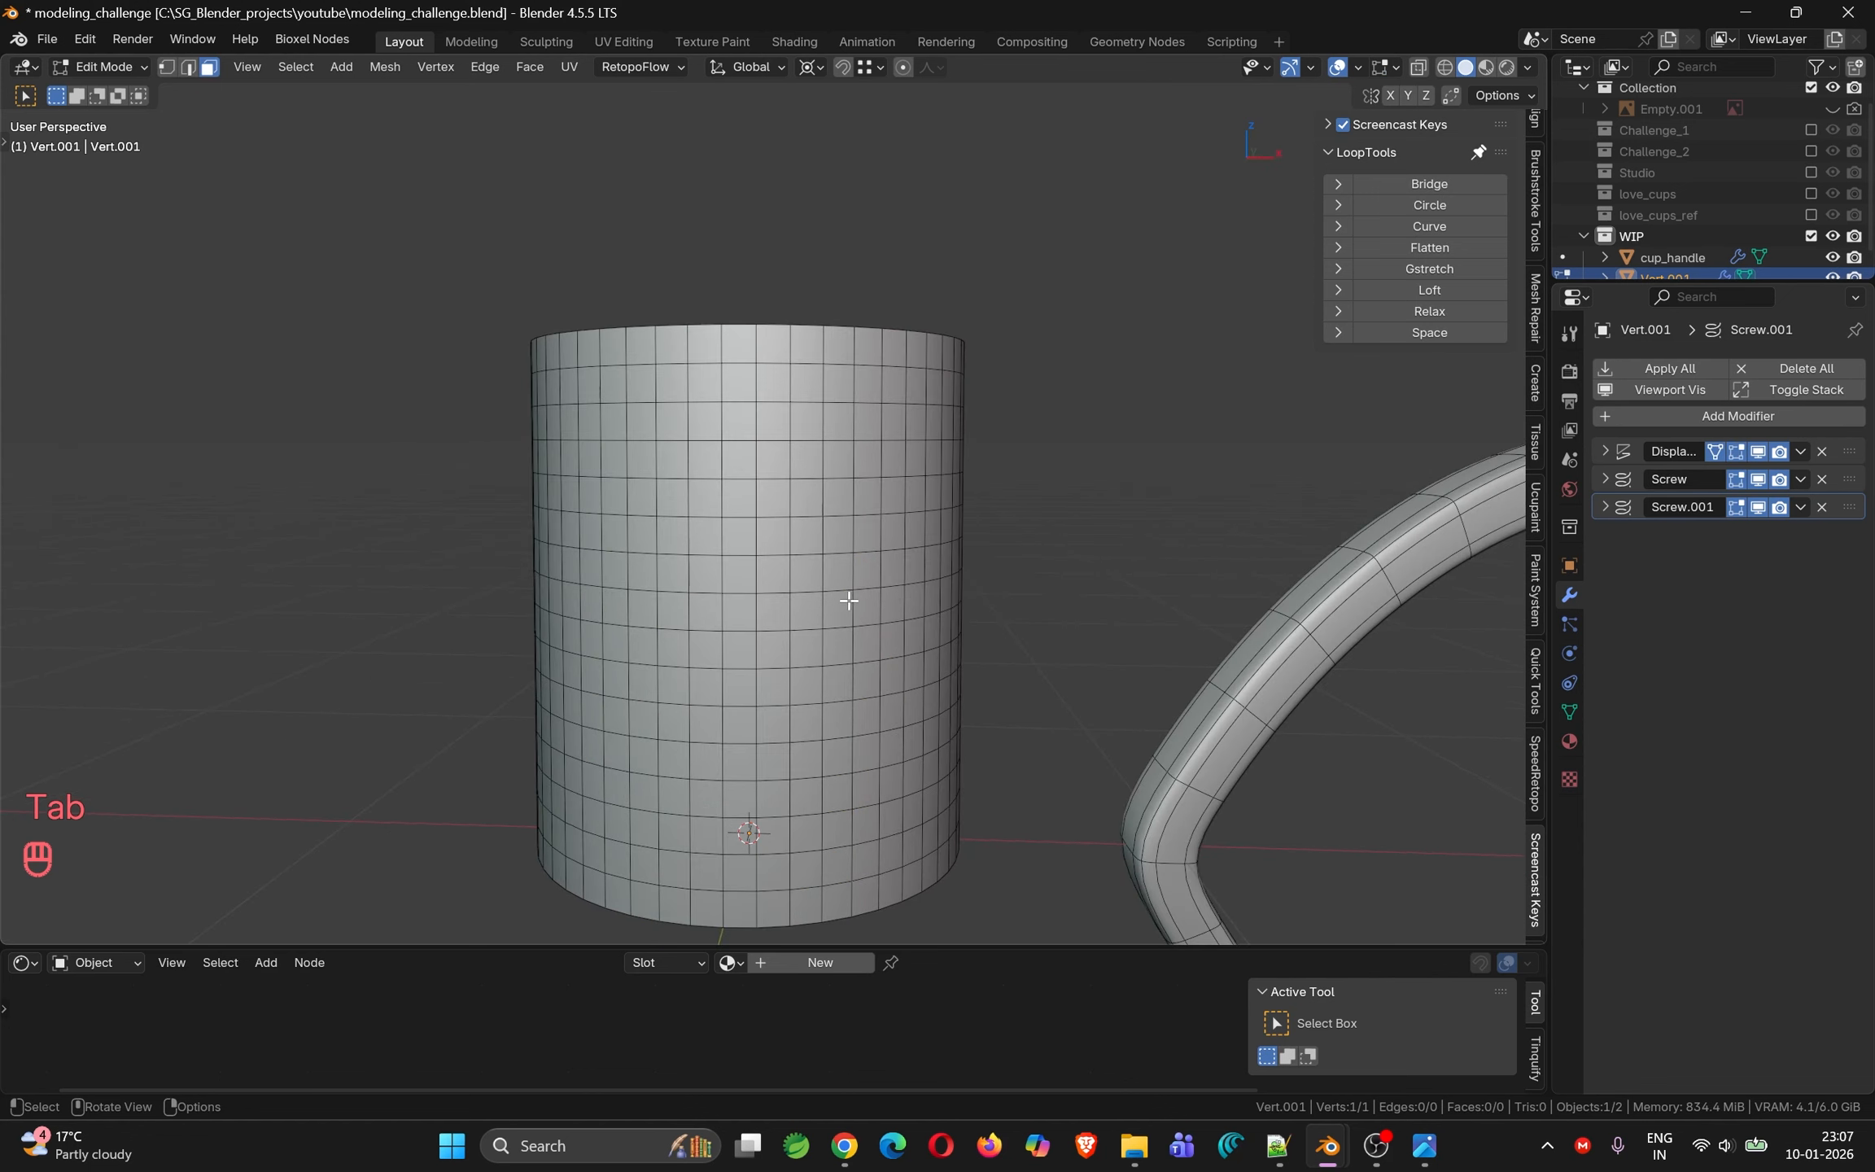
key(Tab)
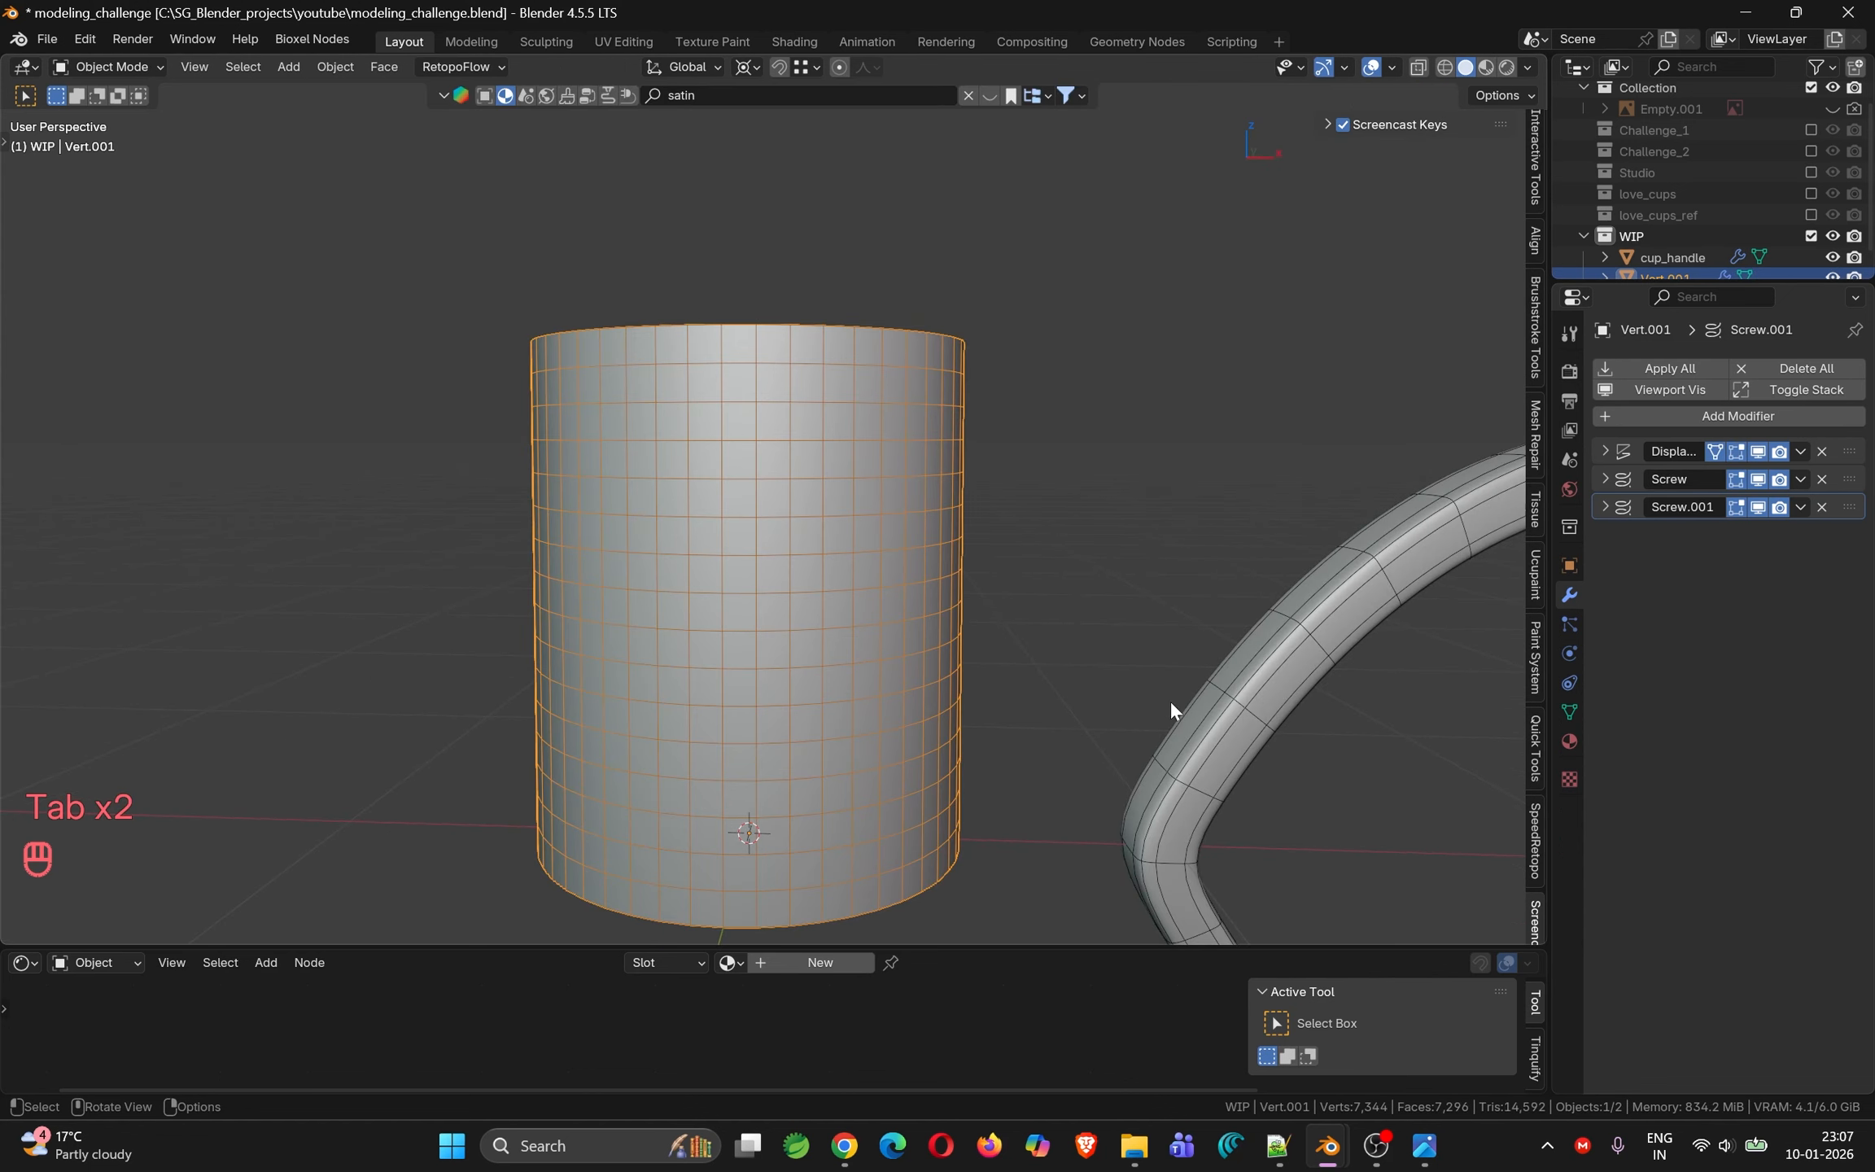
Select the heart-shaped handle and show it together with the cup in the front view
click(1222, 744)
key(KP_1)
scroll(1217, 739, down, 5)
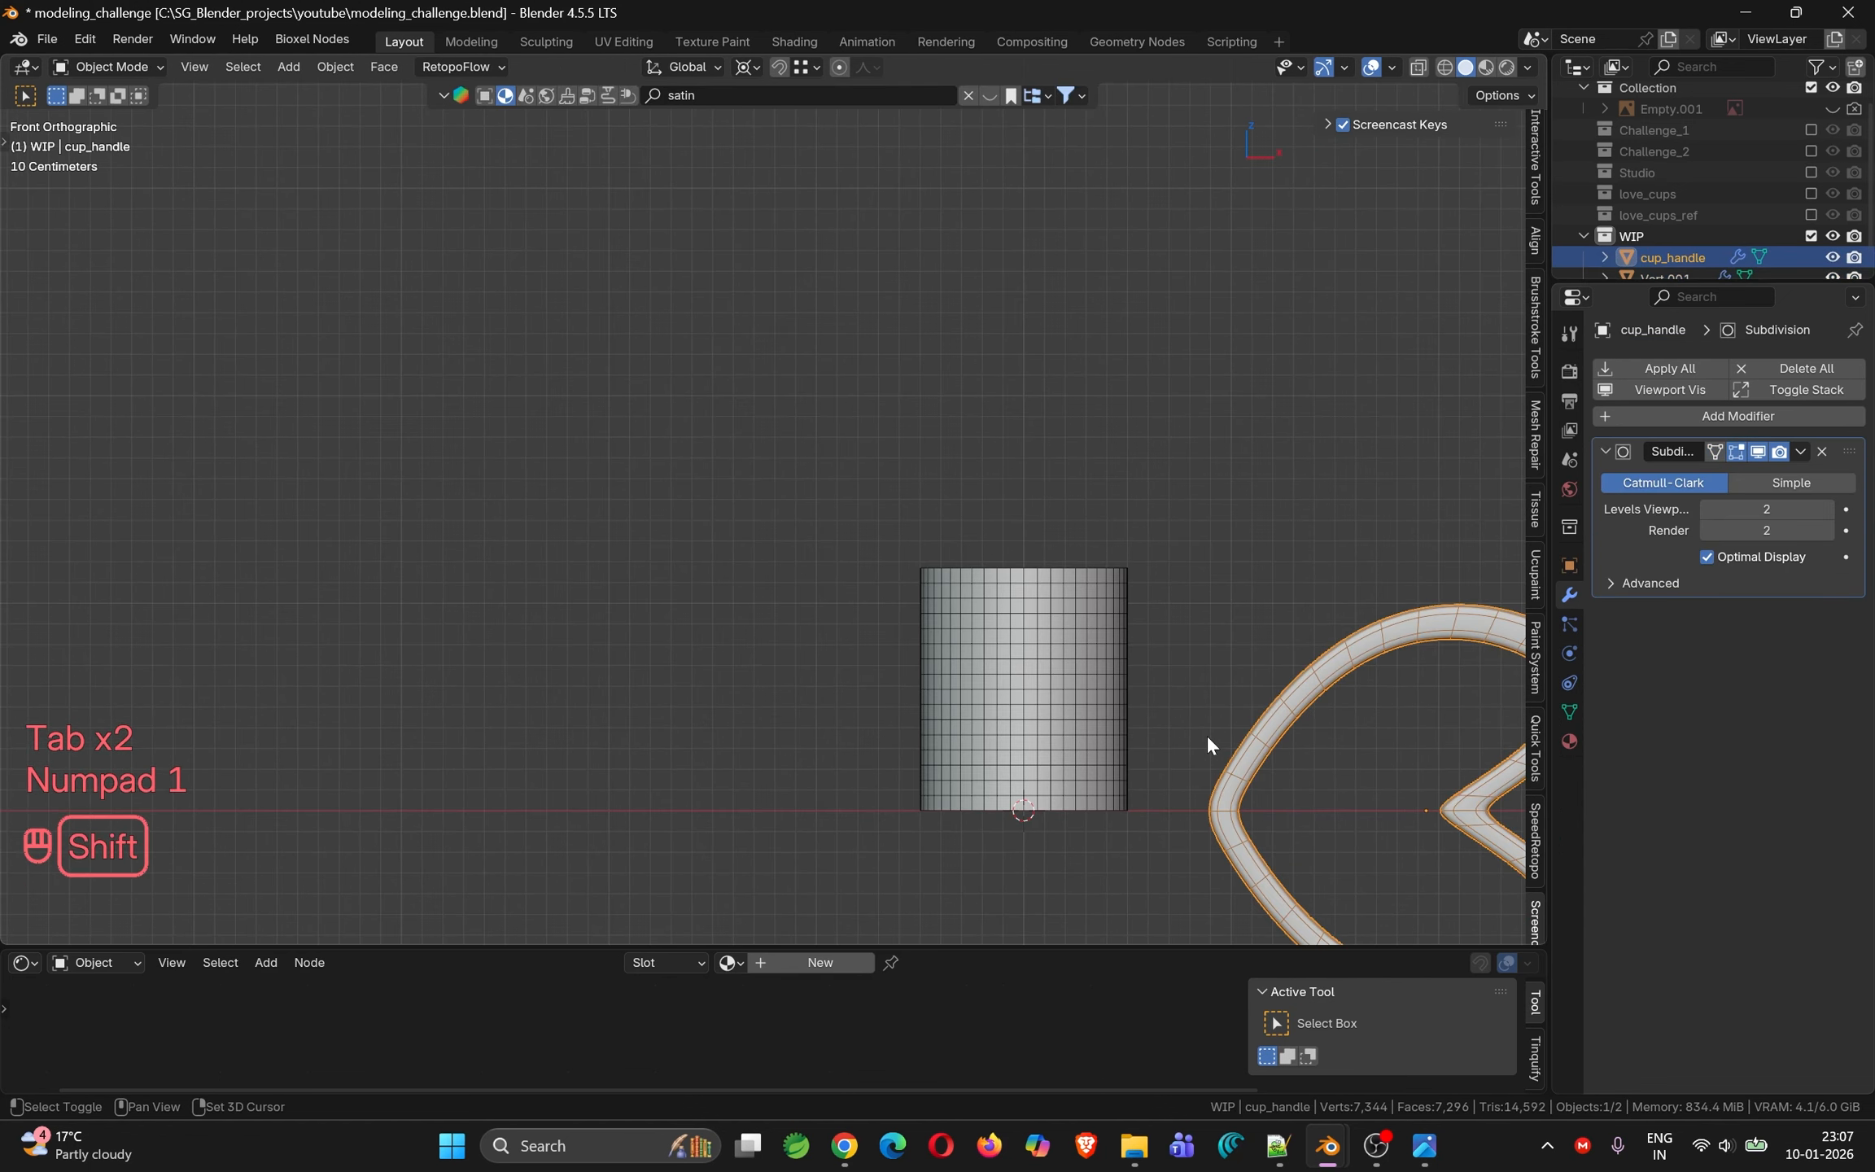
shift+middle_drag(1206, 746, 891, 636)
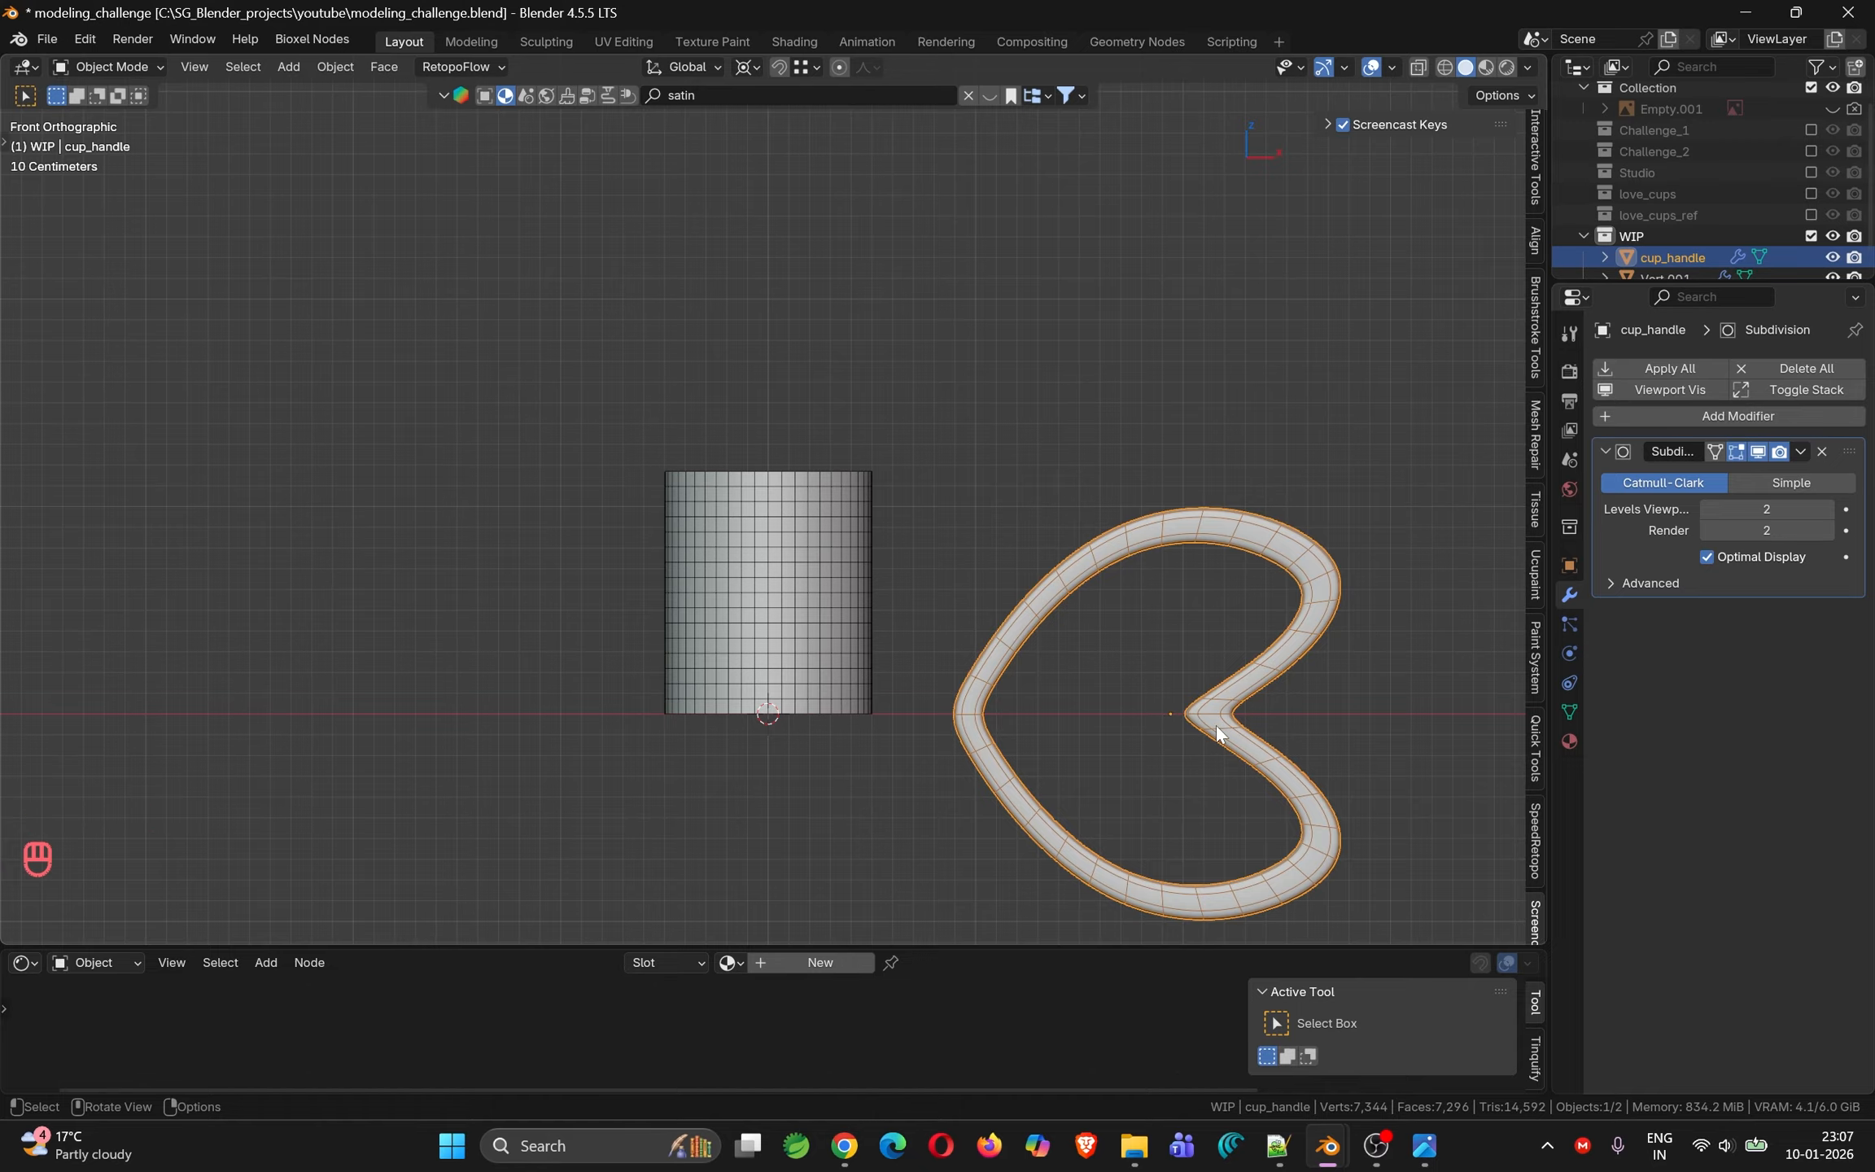
key(g)
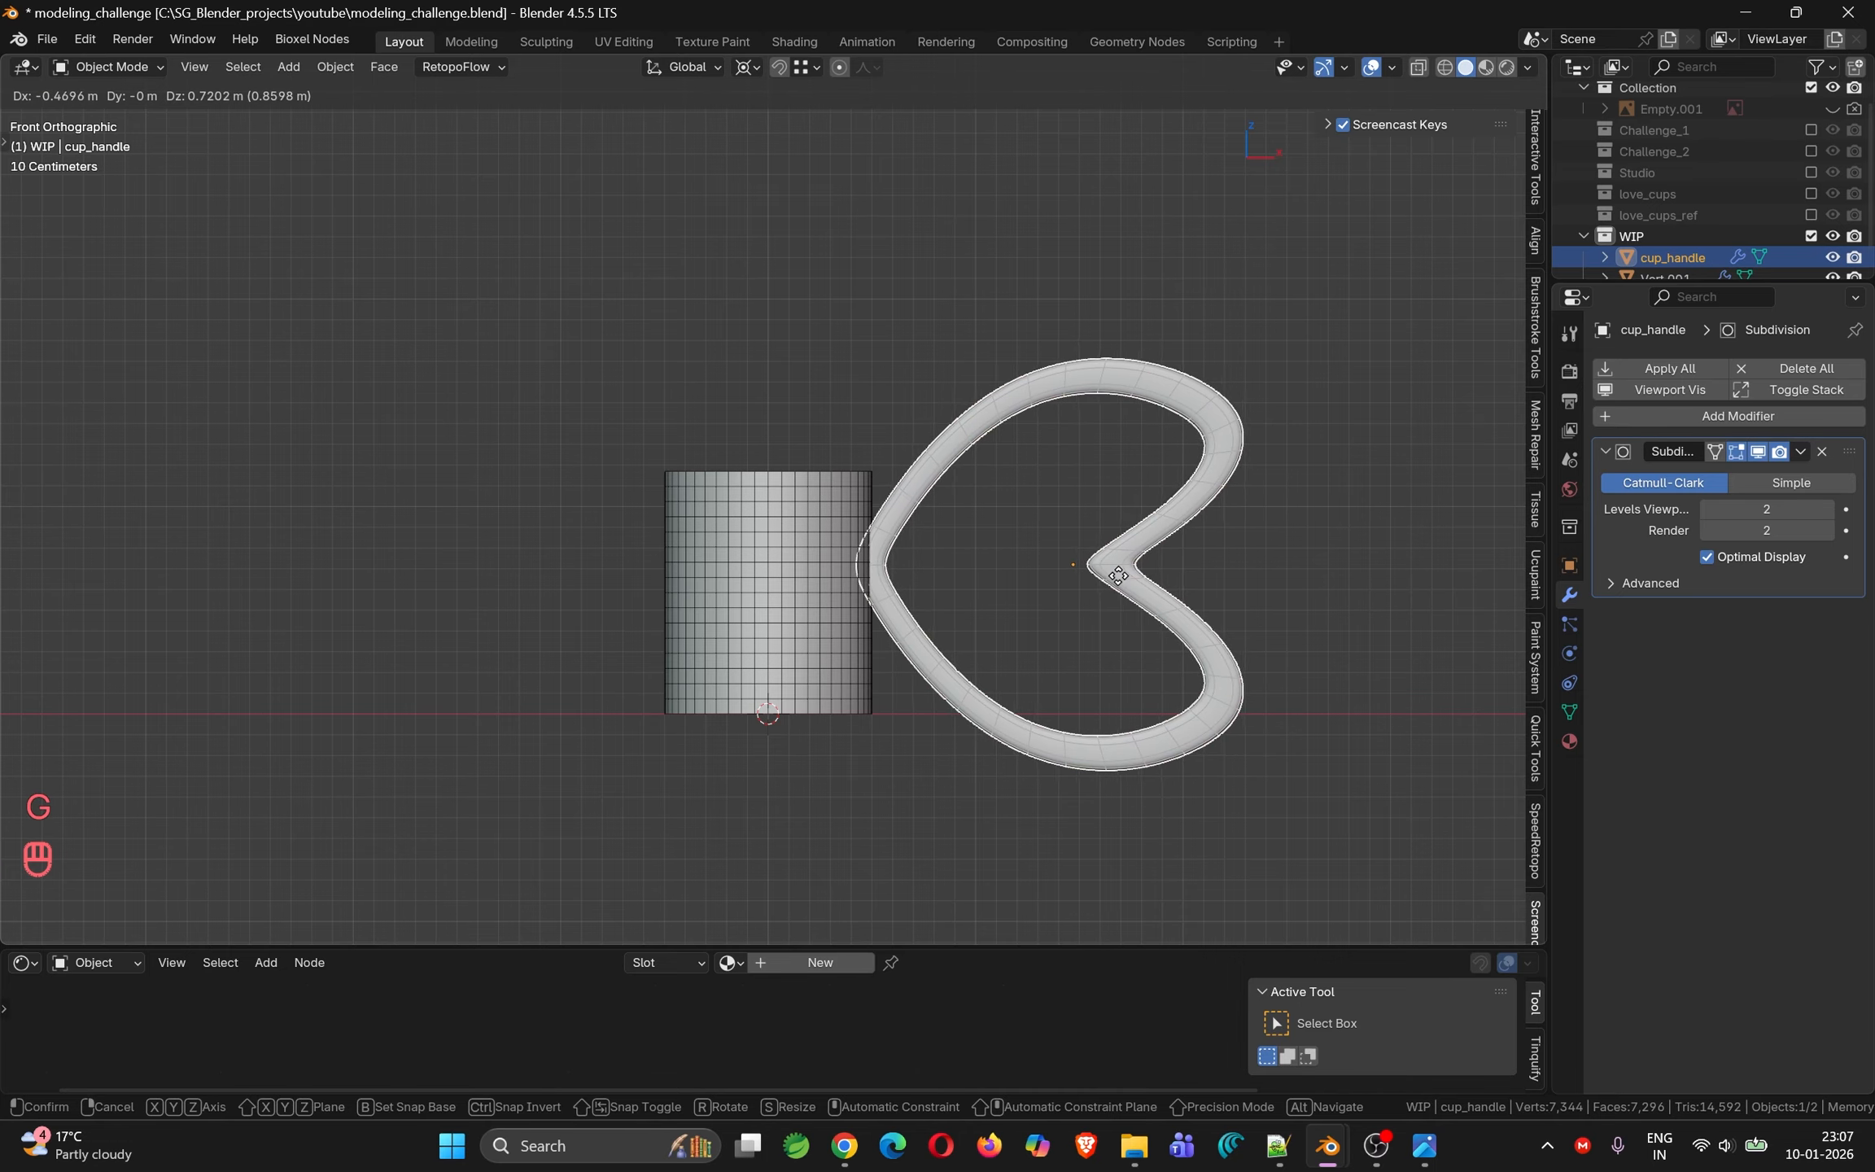
right_click(1110, 569)
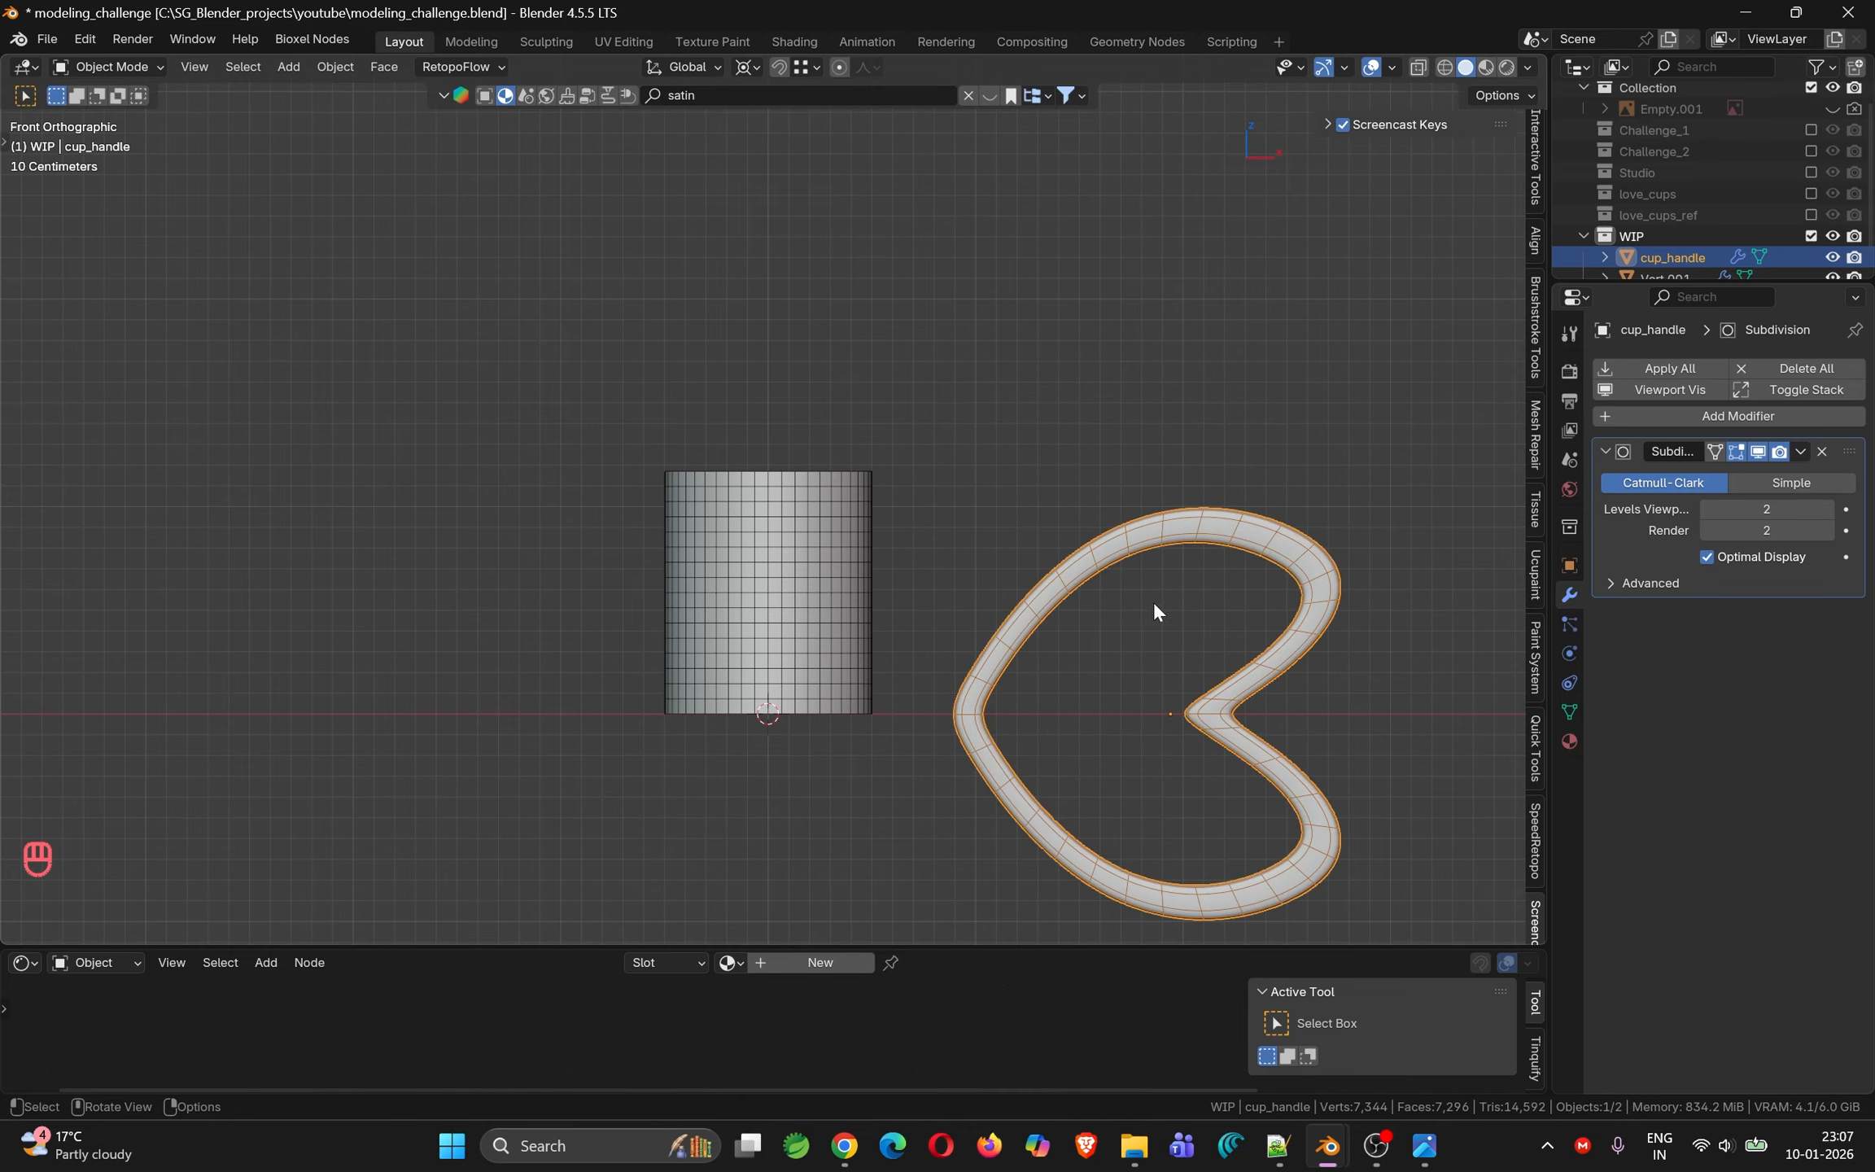
key(r)
key(y)
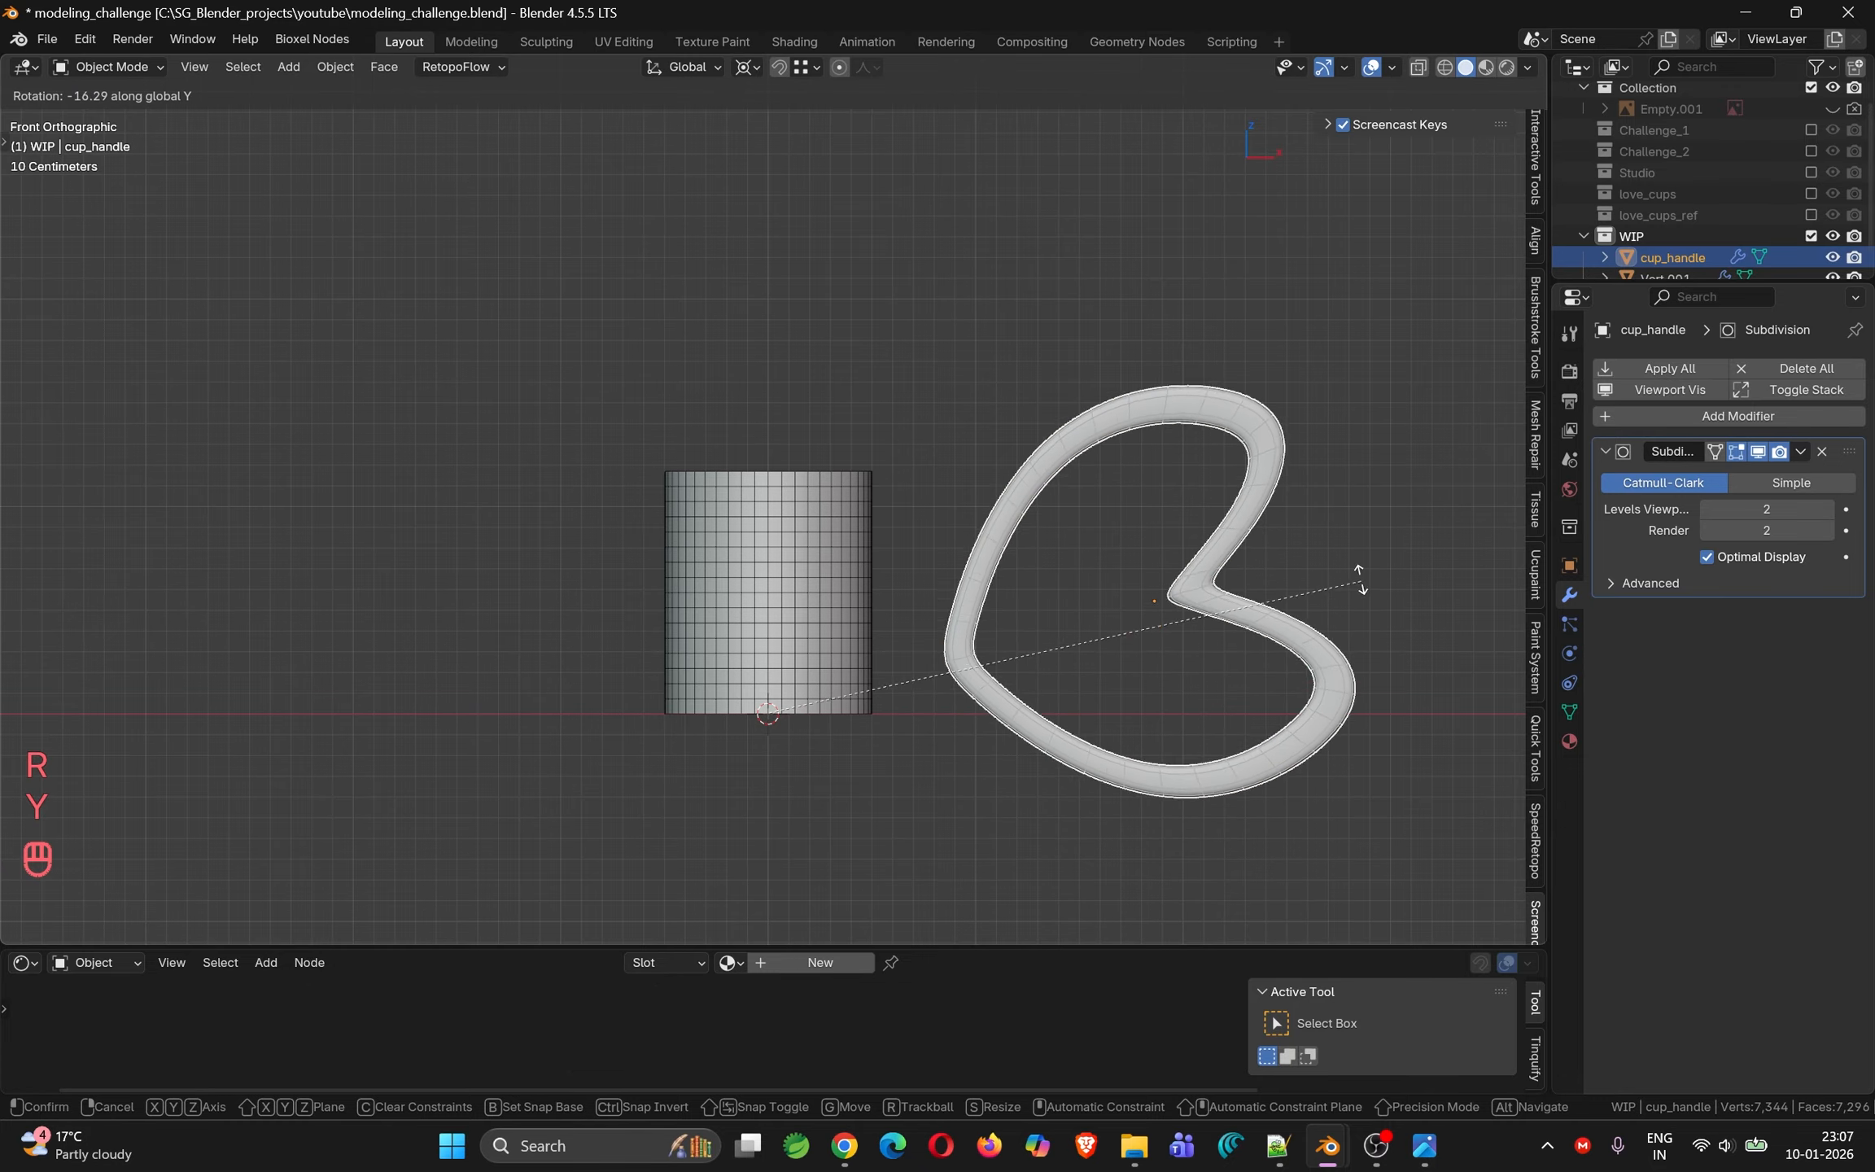
right_click(1258, 456)
Set the transform pivot point to Individual Origins and rotate the handle about -50.8° around Y
click(746, 65)
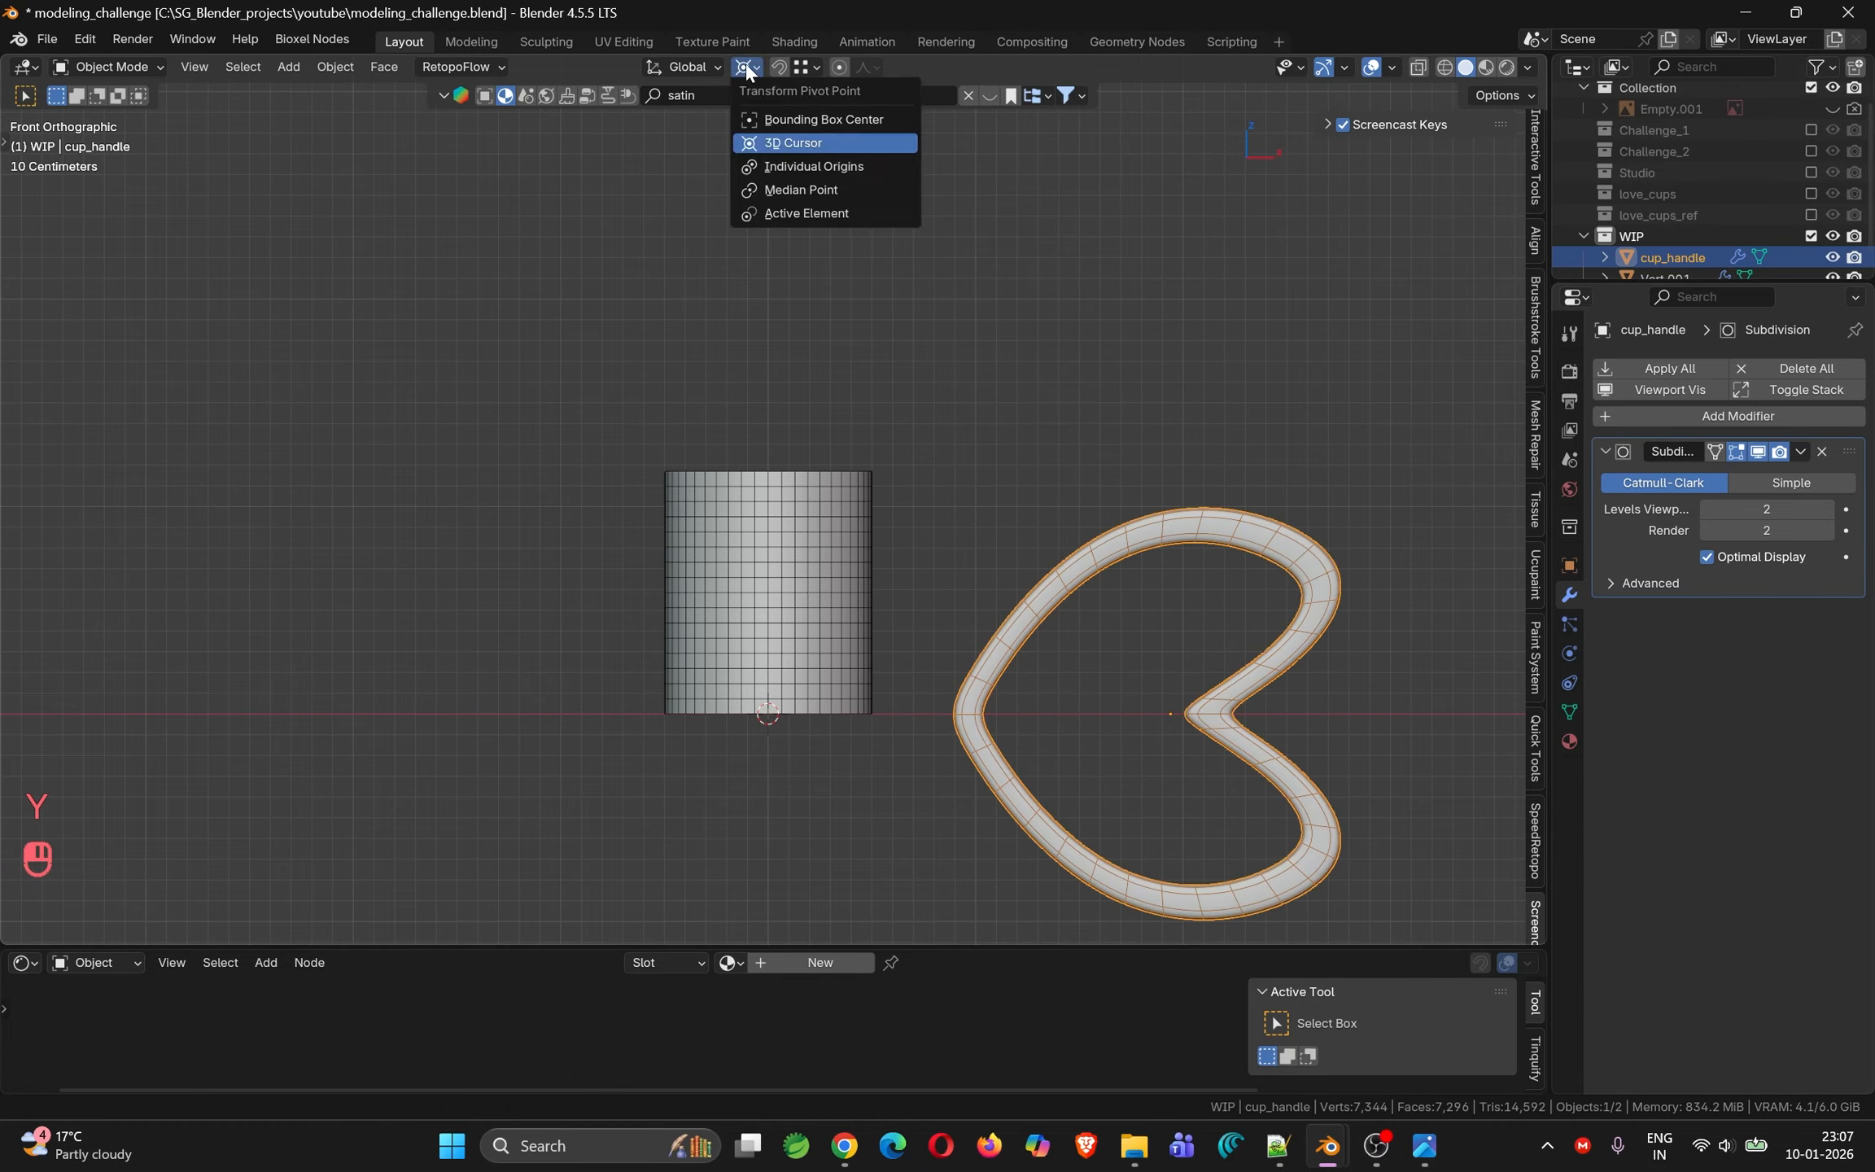
click(830, 172)
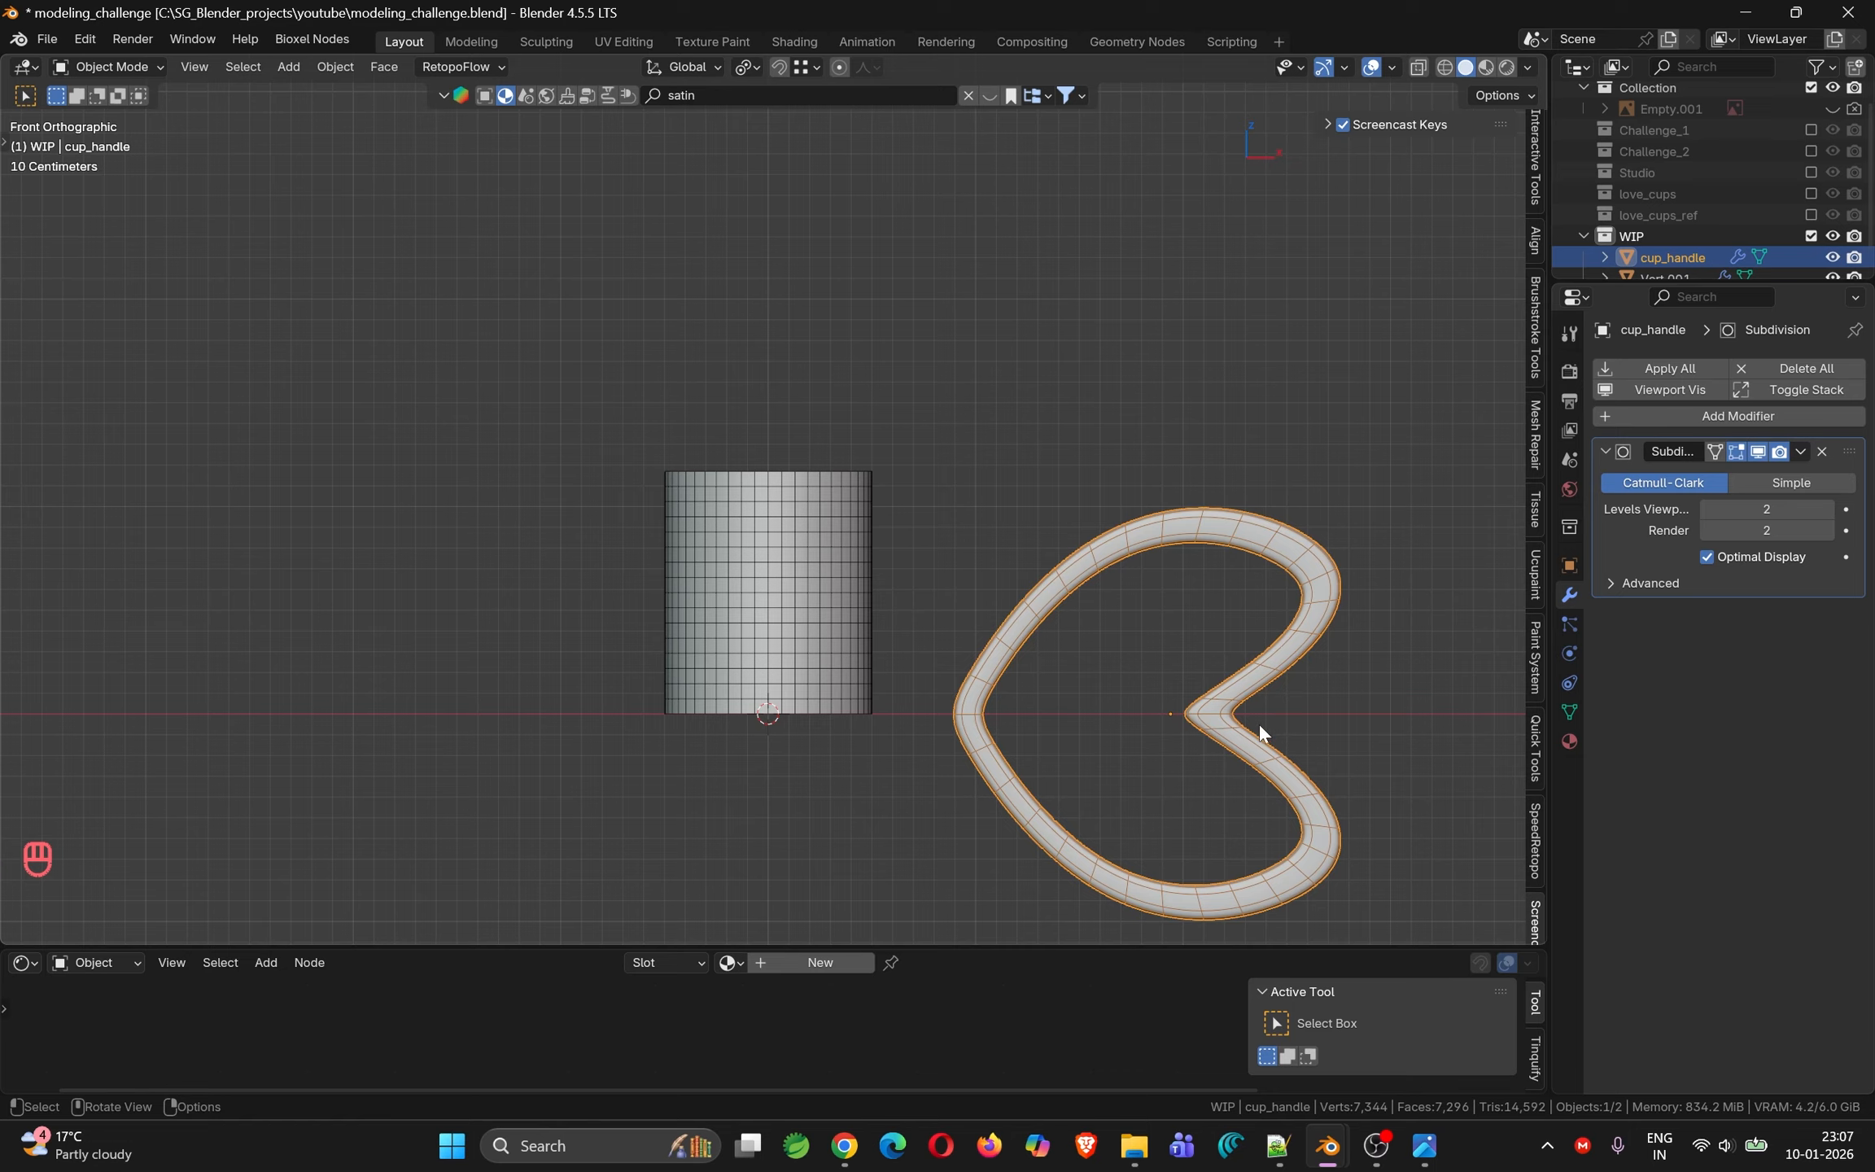
key(r)
key(y)
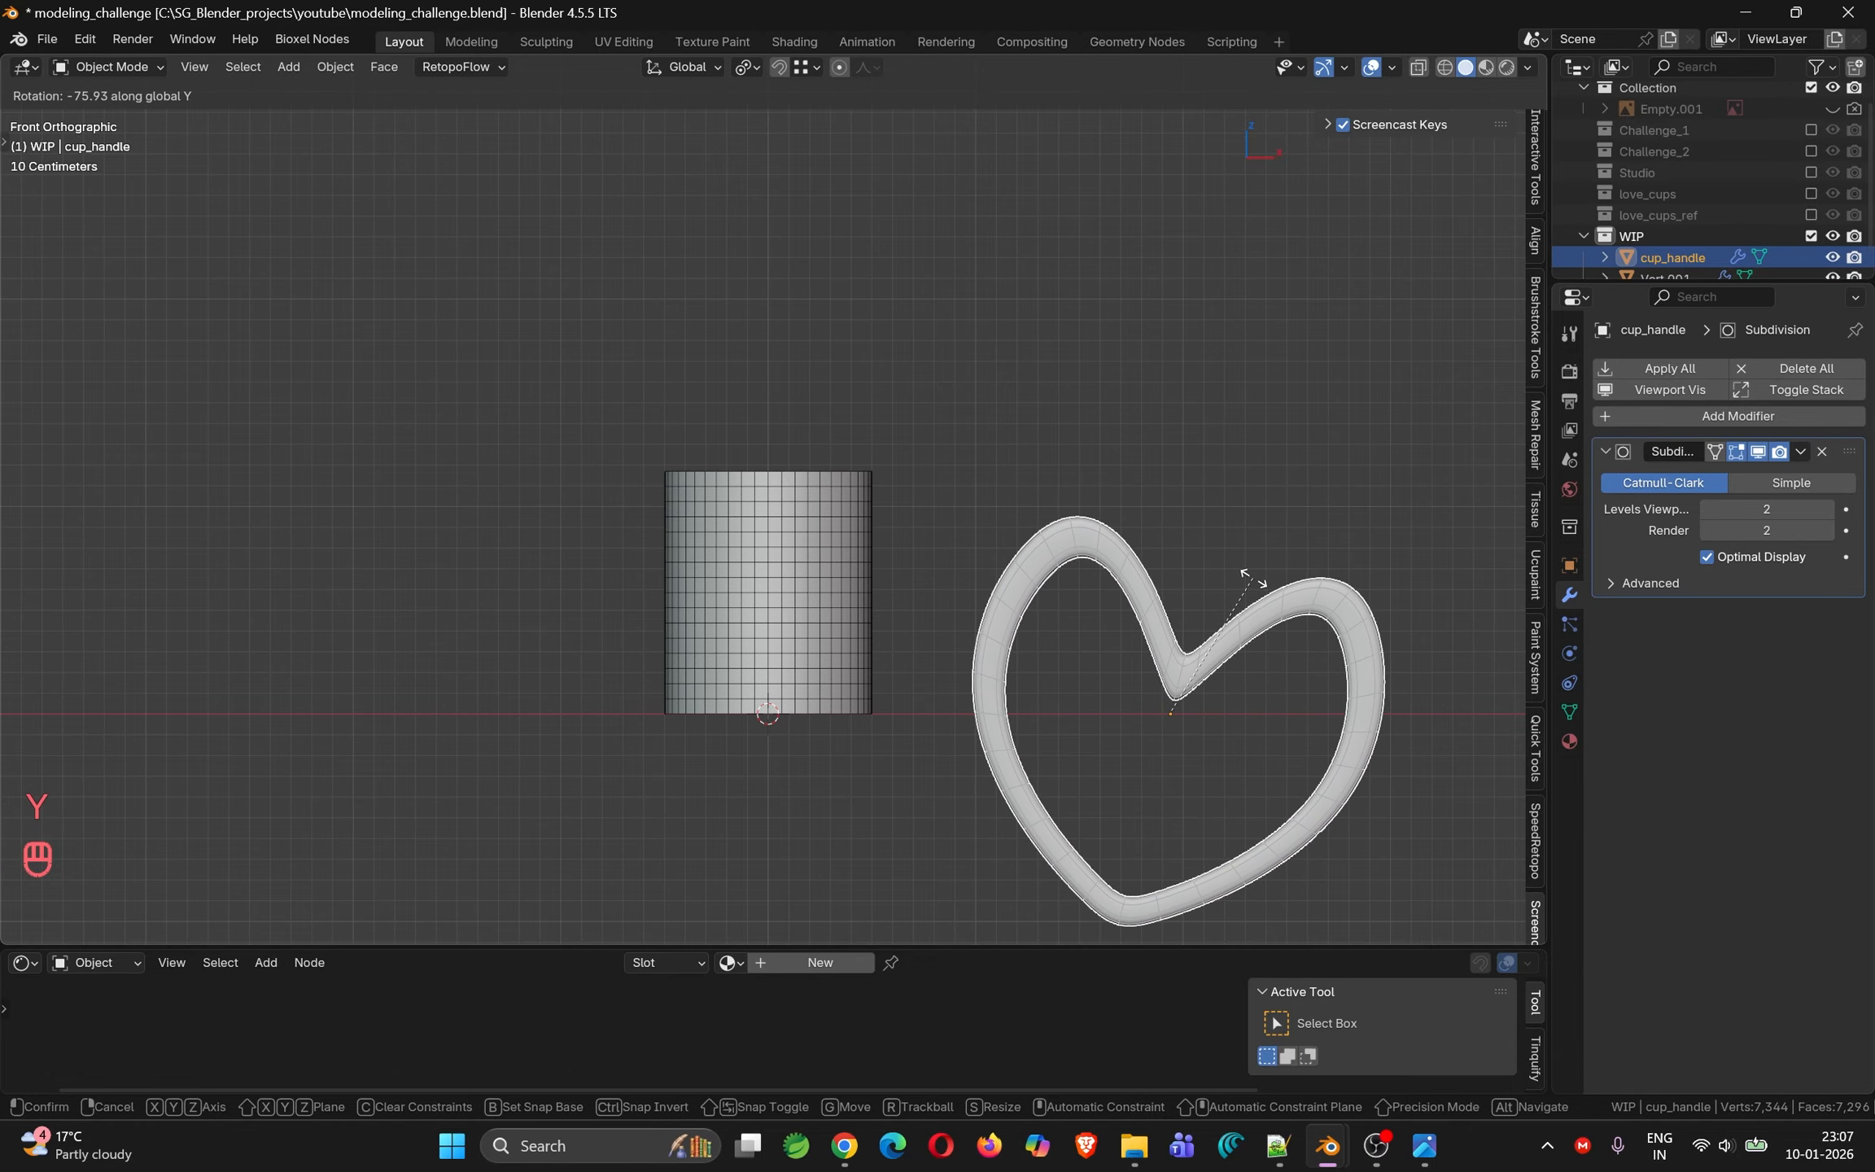
click(1274, 656)
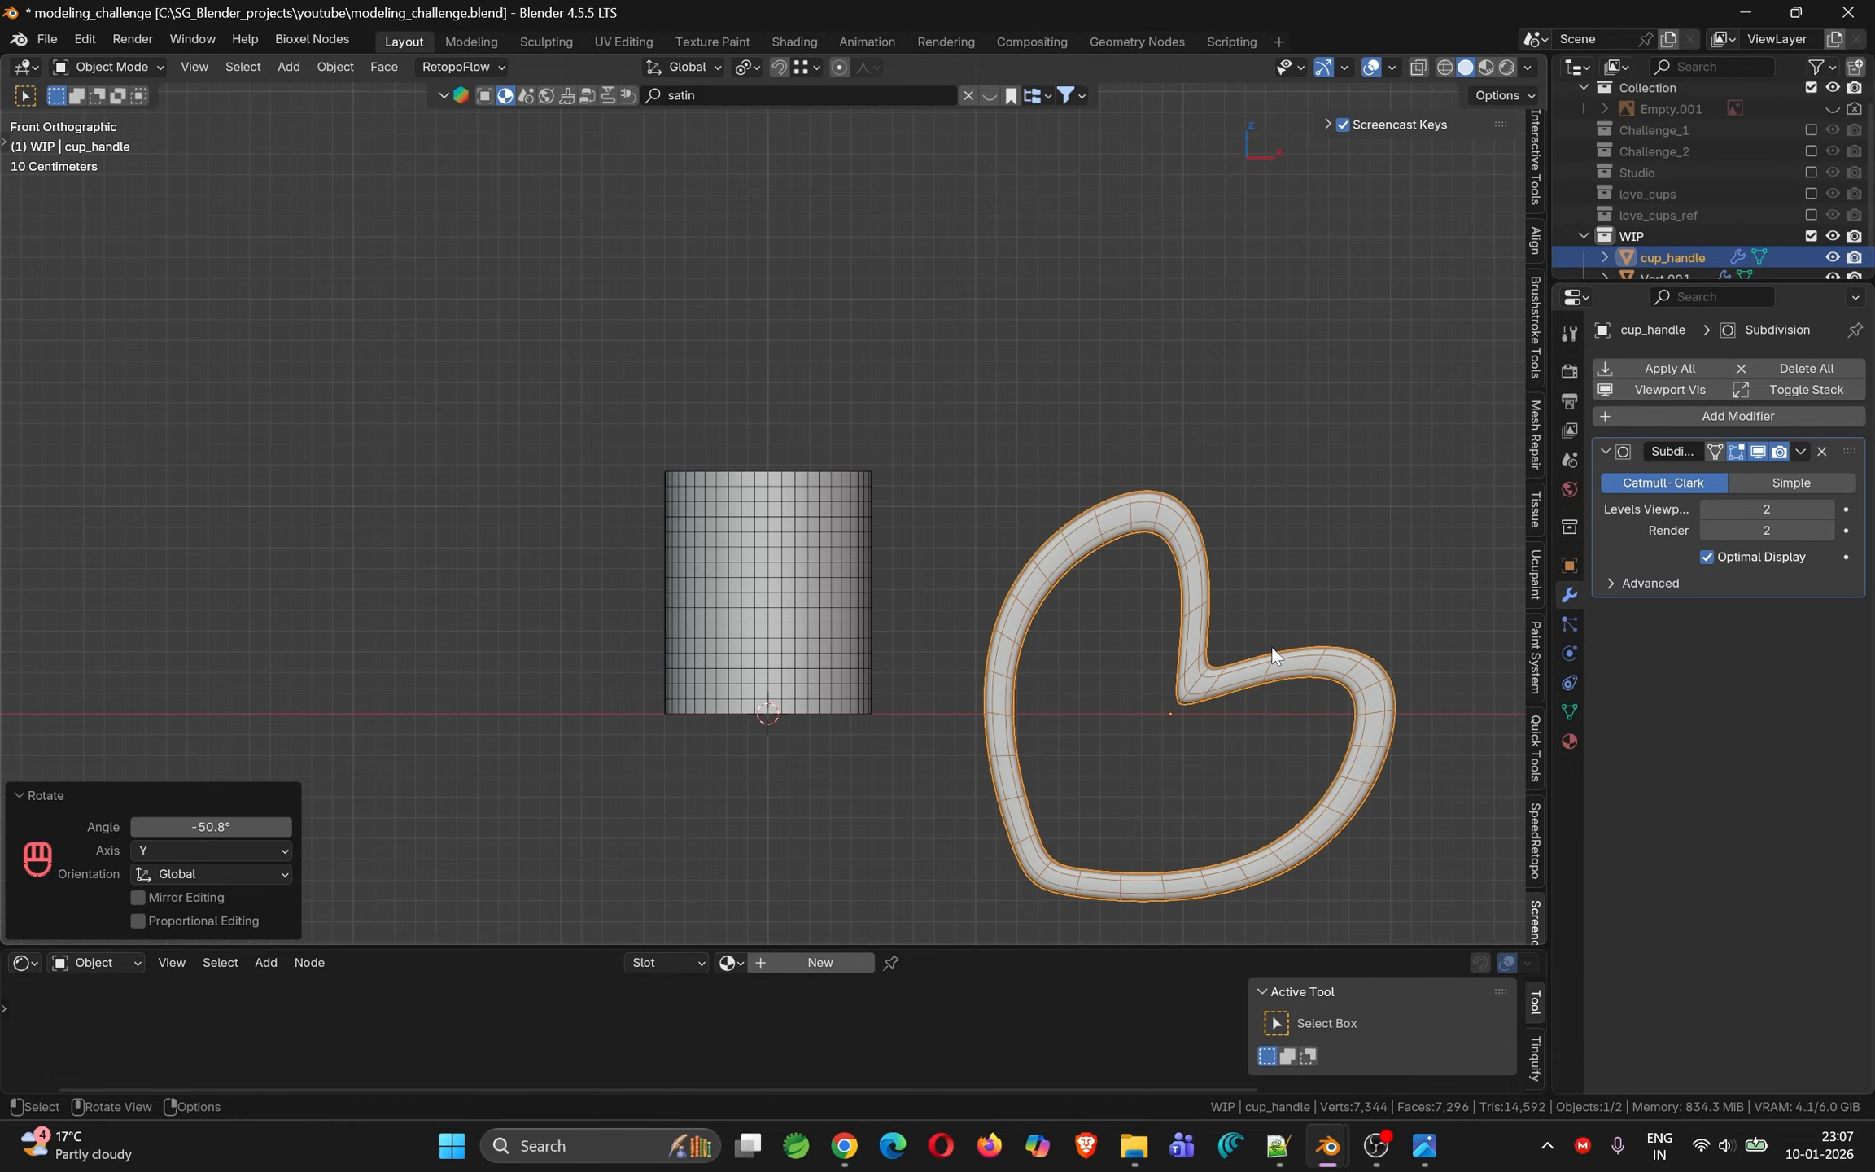
Scale the handle down by about 0.606 and again by about 0.684, moving it until it overlaps the cup's side wall
key(s)
click(1307, 727)
key(g)
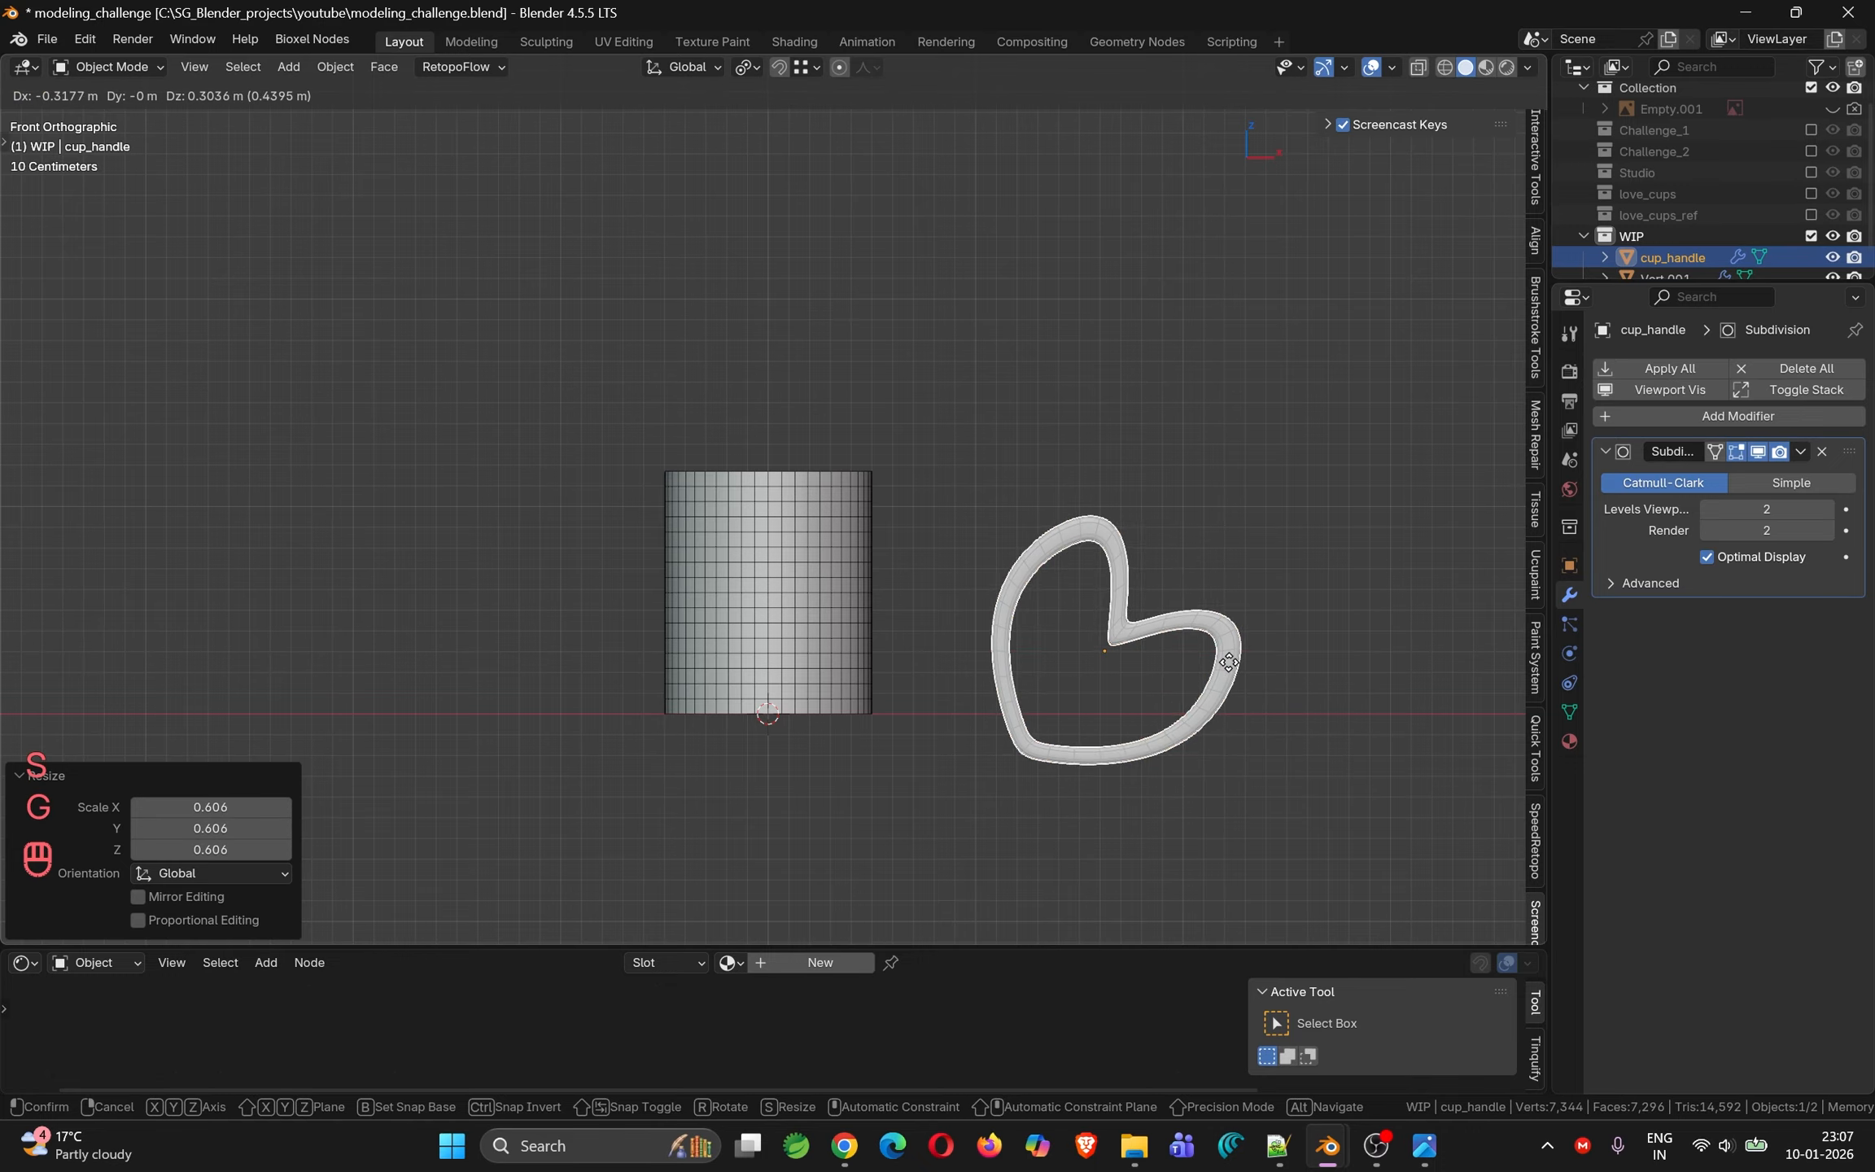
click(1085, 607)
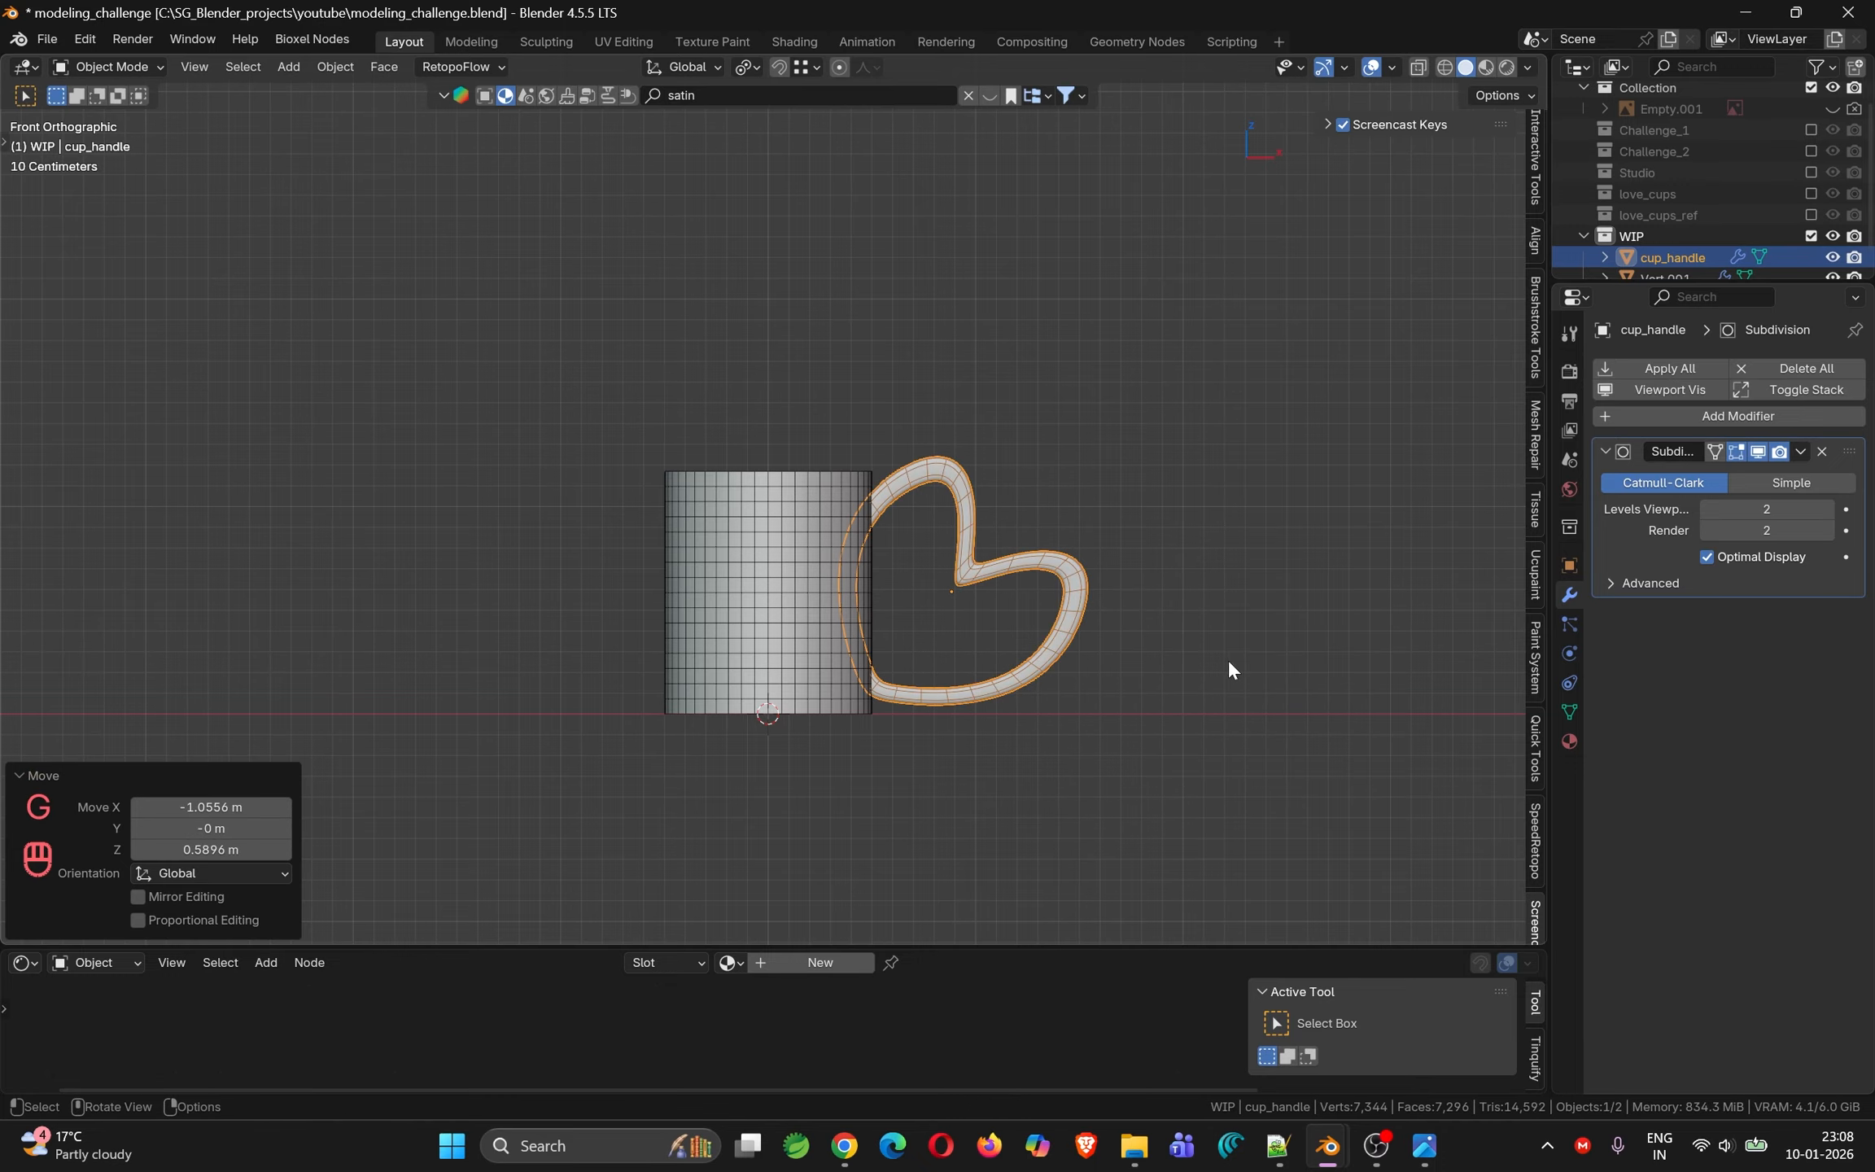
key(s)
click(1152, 632)
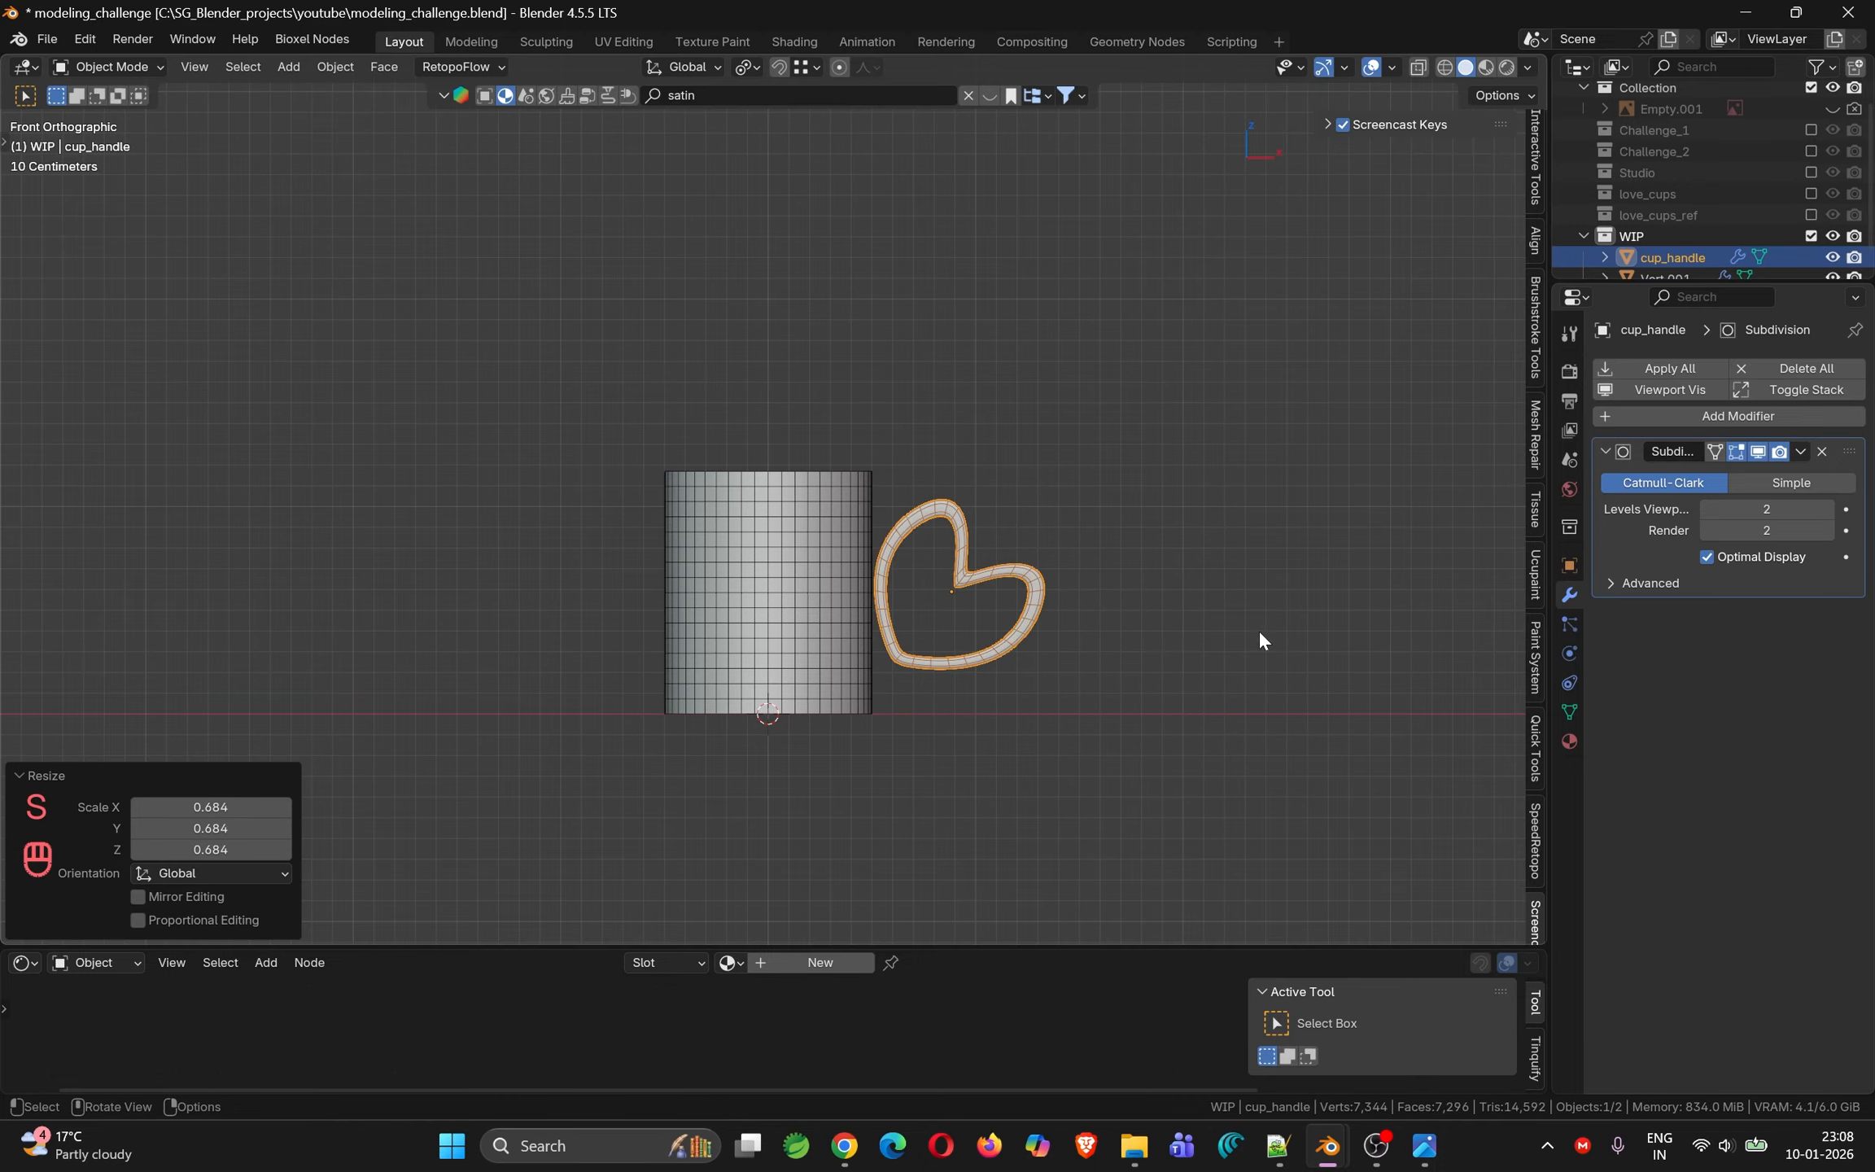
key(g)
click(1217, 627)
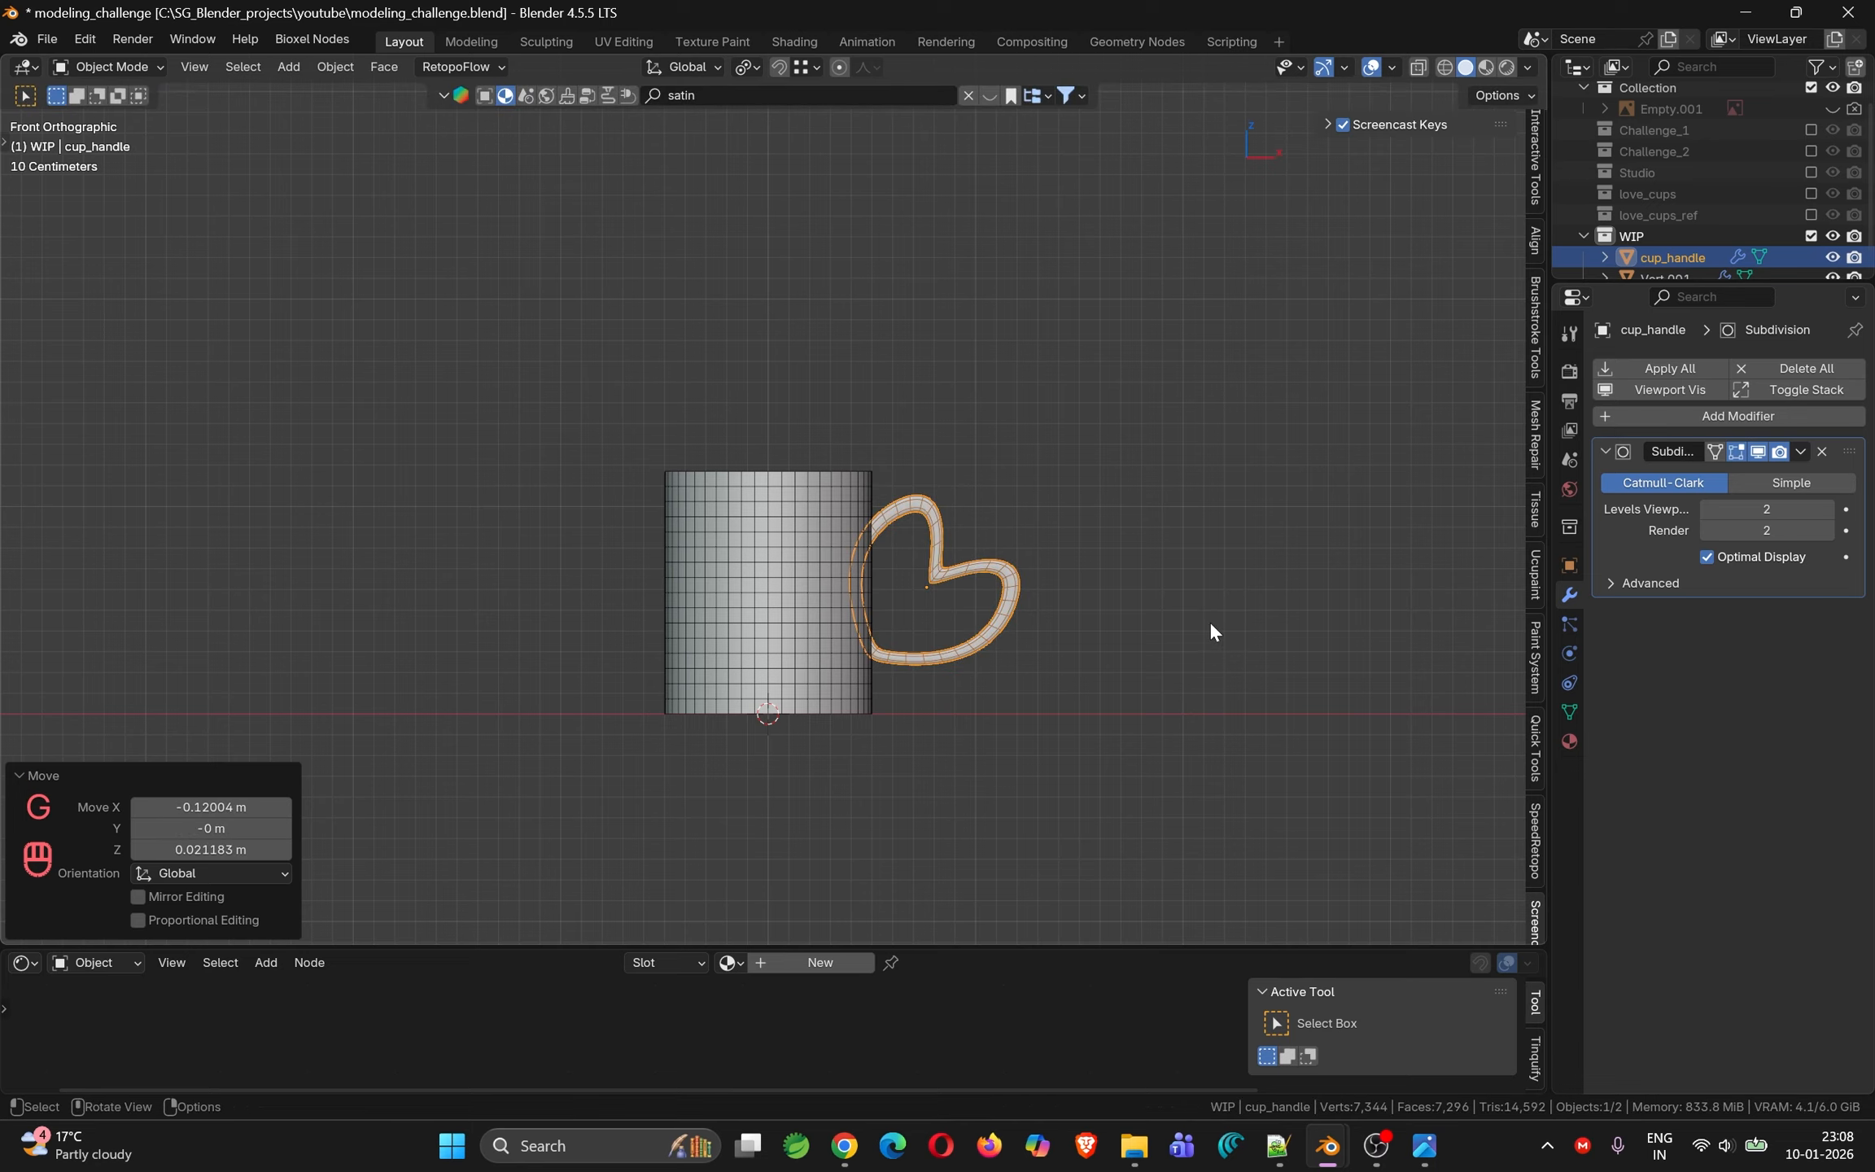
Rotate the handle a further -10.7° or so around the Y axis
scroll(1090, 614, up, 3)
shift+middle_drag(1014, 614, 1056, 664)
key(r)
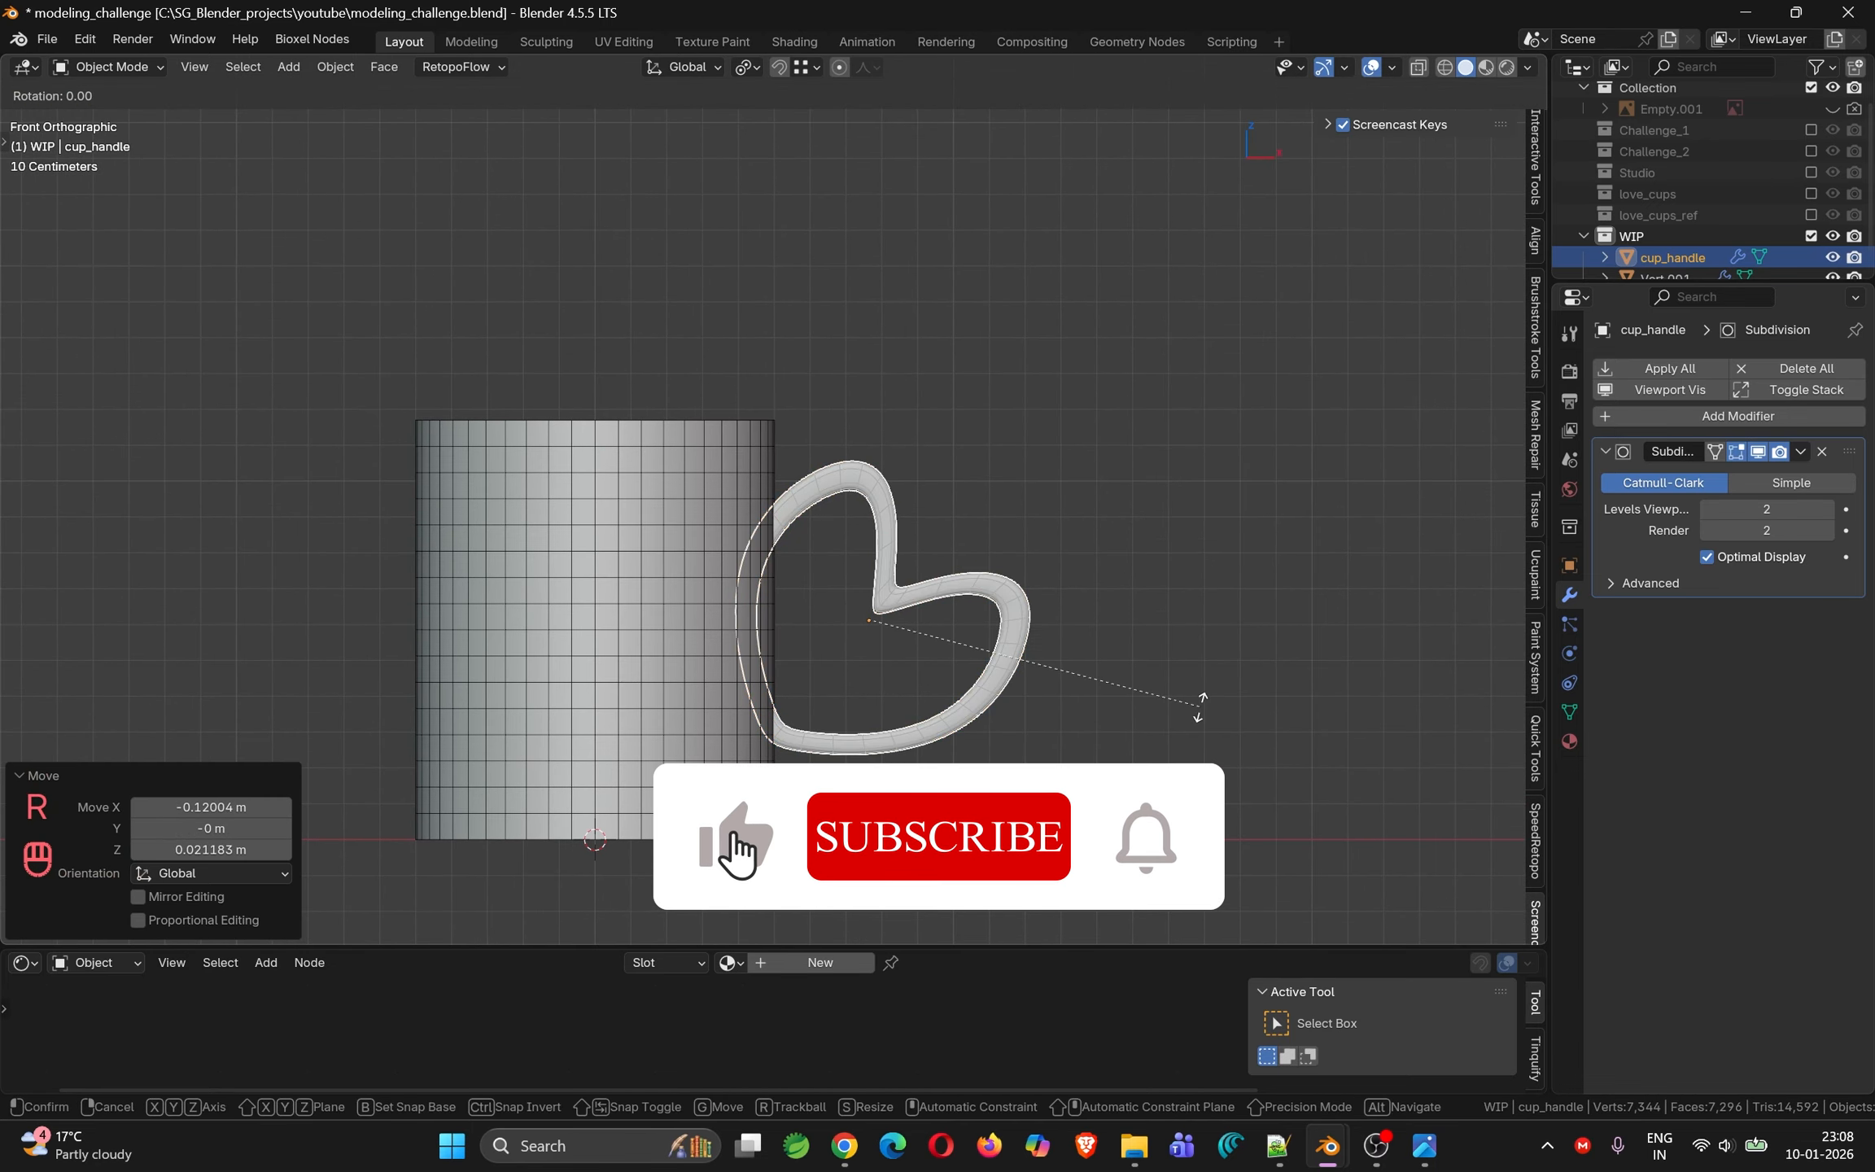
key(y)
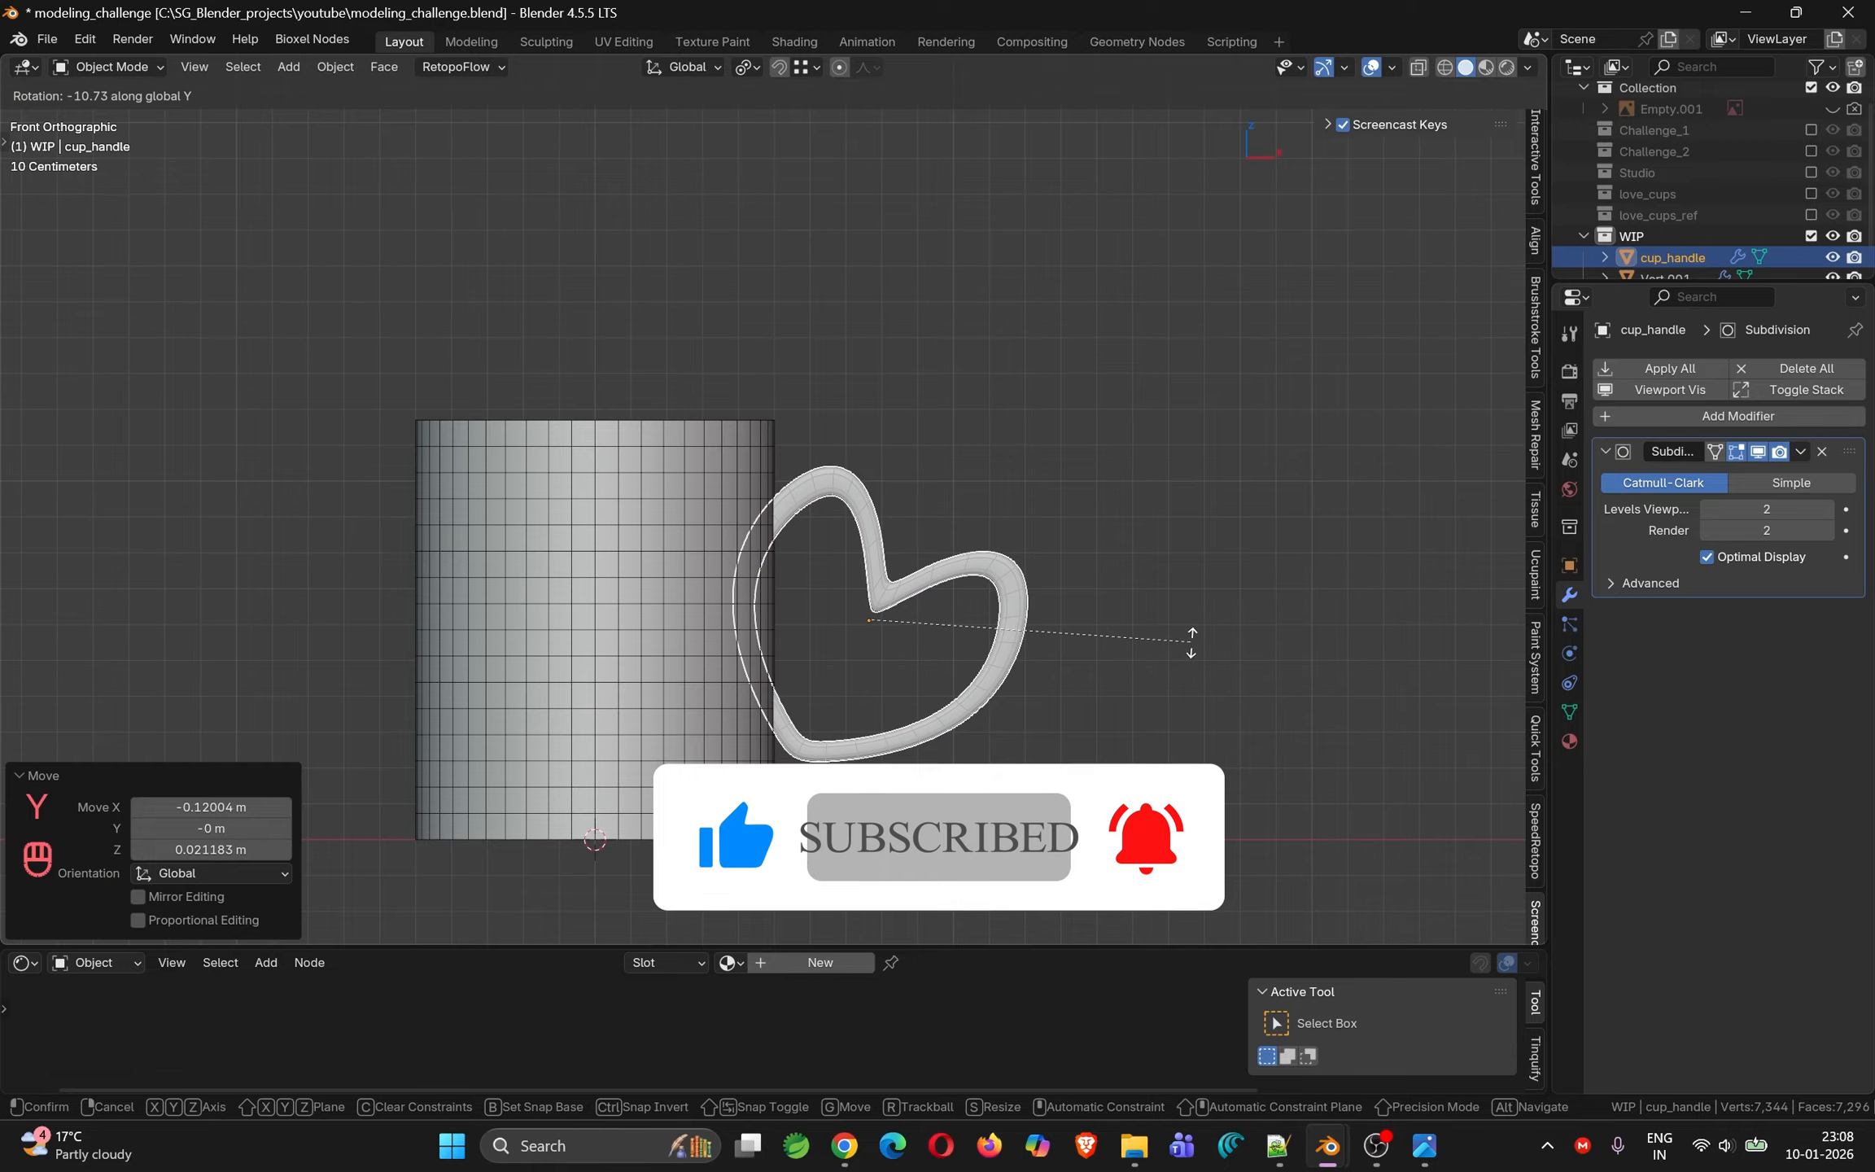
click(1191, 651)
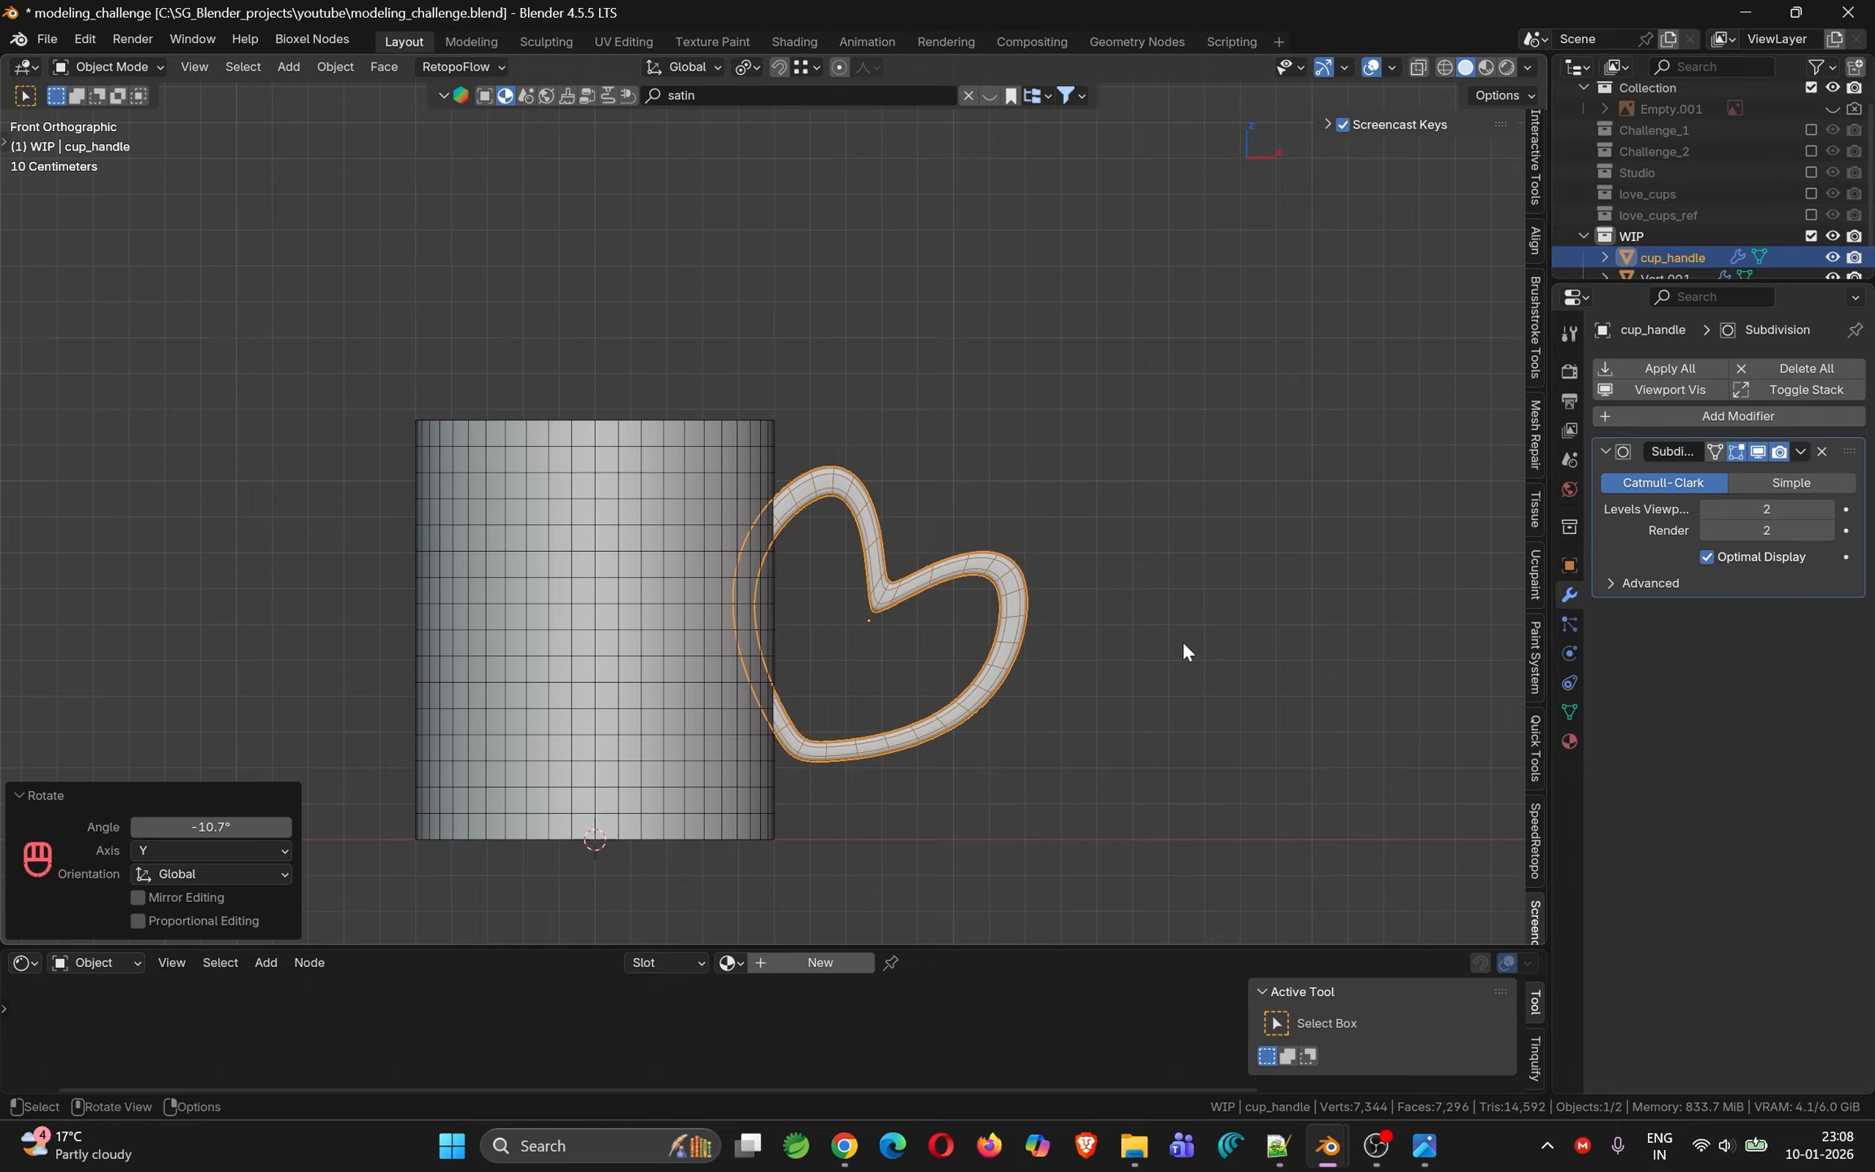
Scale the handle up by about 1.073 and move it about 0.035 m along X and -0.082 m along Z
key(s)
click(1205, 634)
key(g)
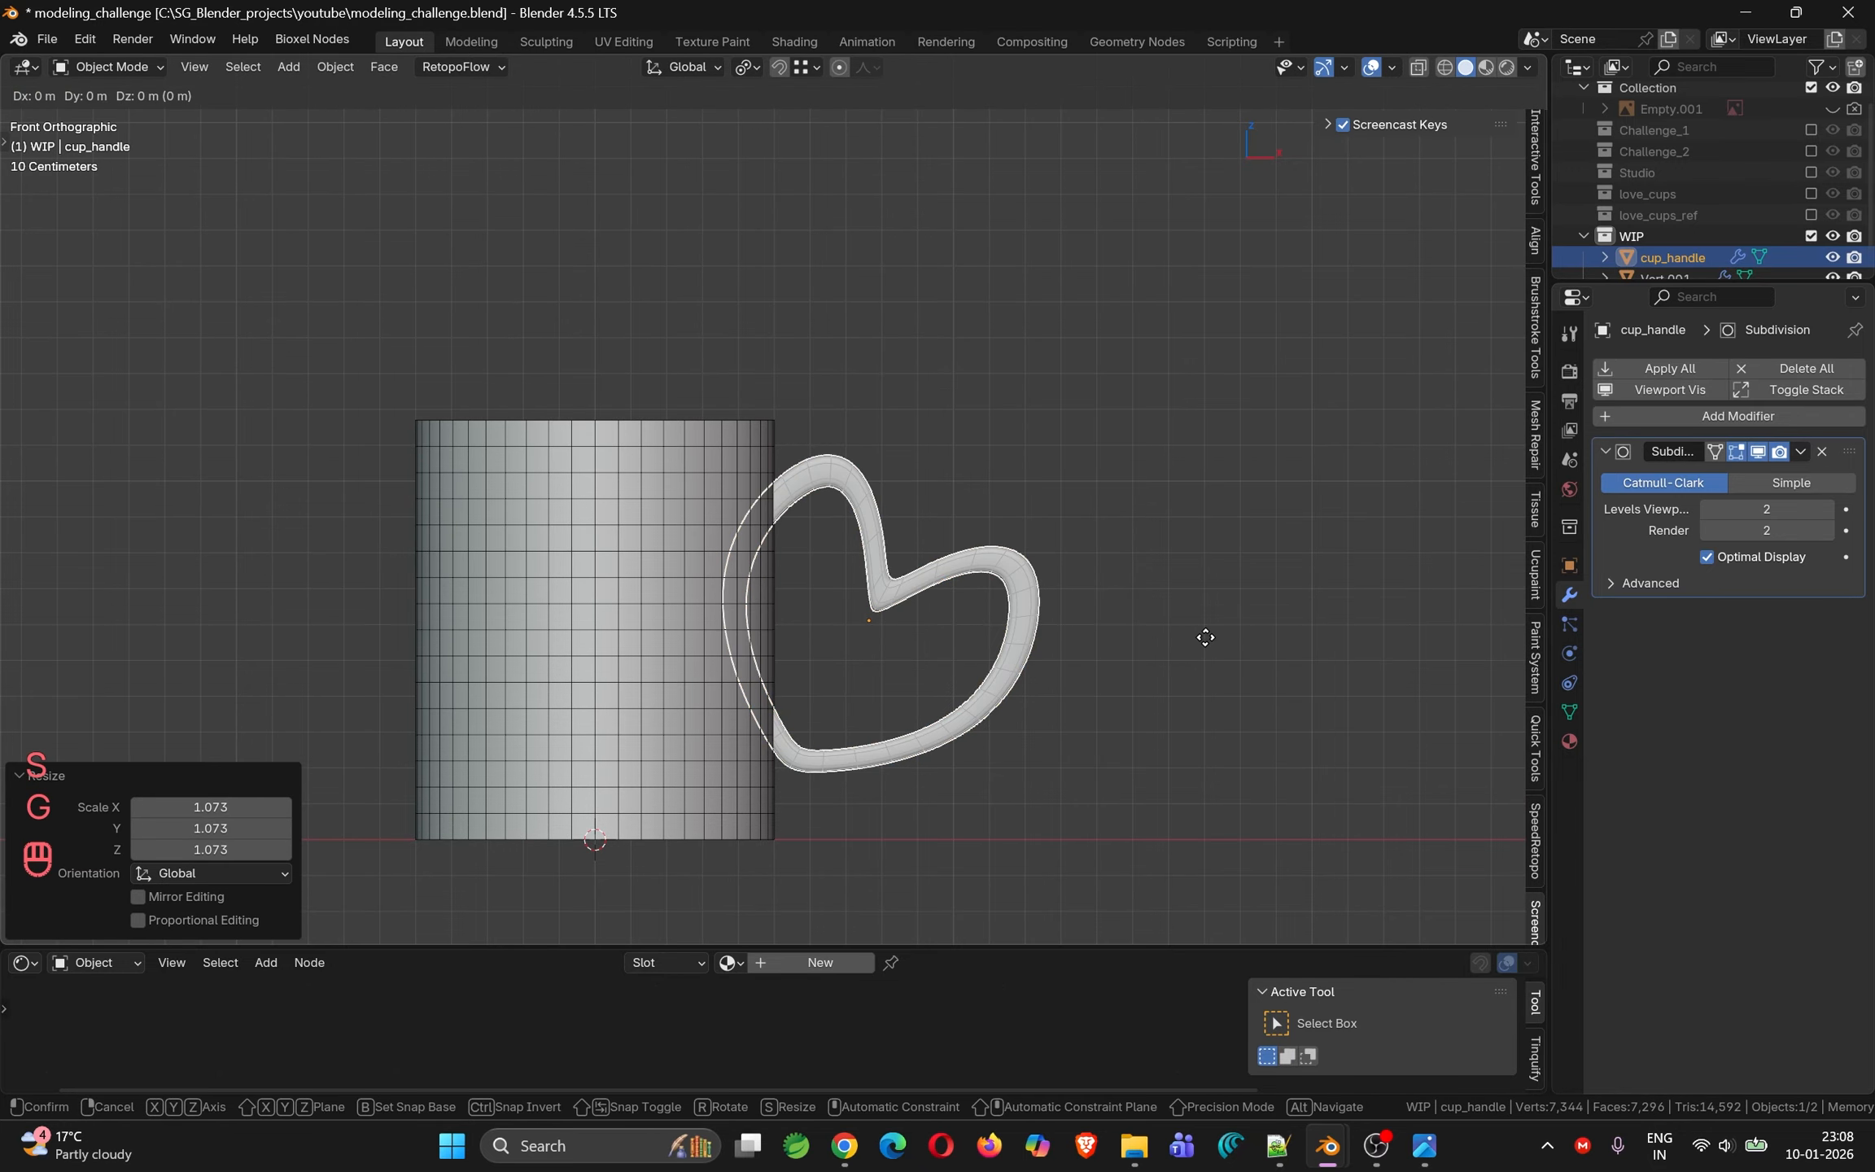
click(1219, 665)
Examine where the handle's upper and lower ends pass through the cup wall
middle_drag(1219, 665, 900, 702)
scroll(839, 464, up, 4)
mouse_move(868, 583)
middle_down()
mouse_move(822, 592)
mouse_move(991, 602)
mouse_move(880, 619)
middle_up()
scroll(880, 619, down, 1)
shift+middle_drag(879, 705, 867, 502)
middle_drag(814, 687, 740, 694)
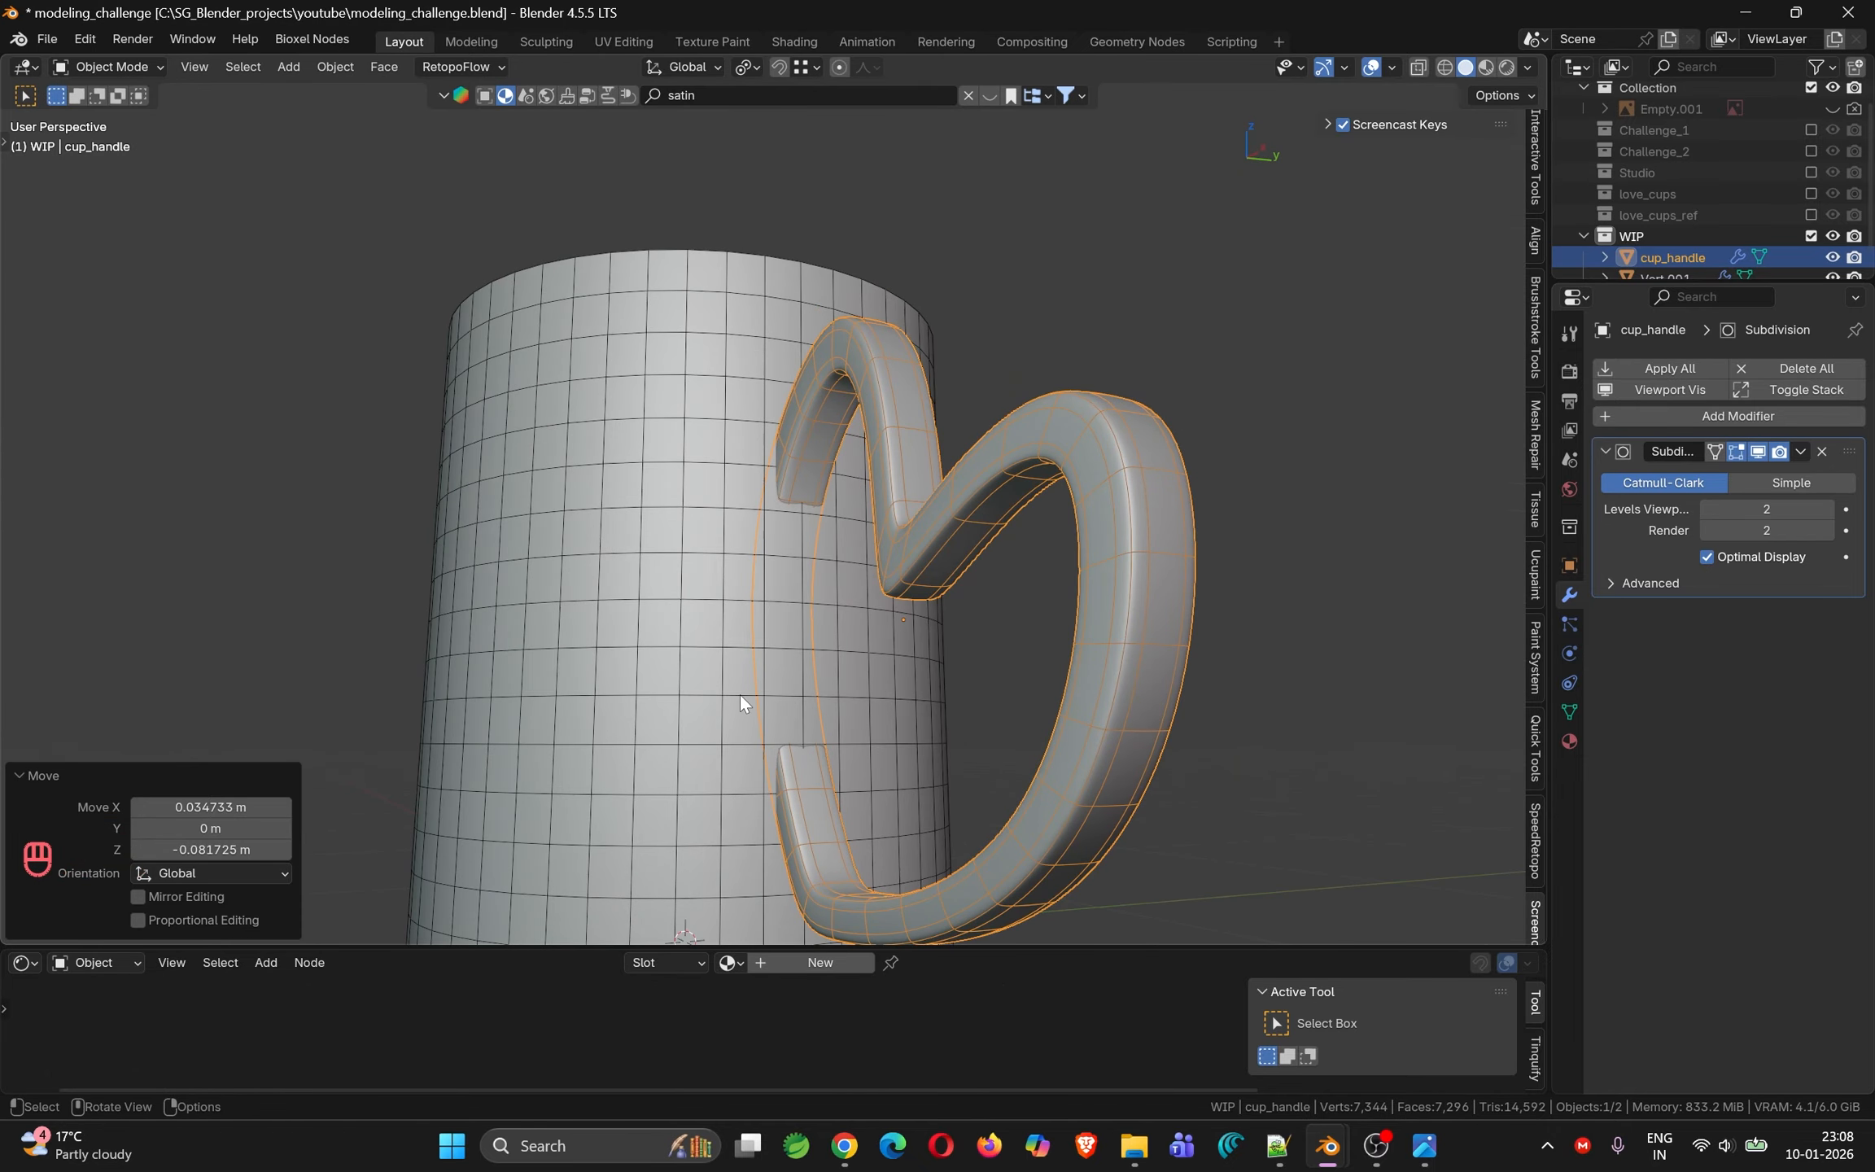
click(740, 695)
click(847, 886)
shift+middle_drag(846, 886, 827, 716)
shift+middle_drag(827, 717, 883, 773)
scroll(818, 747, up, 2)
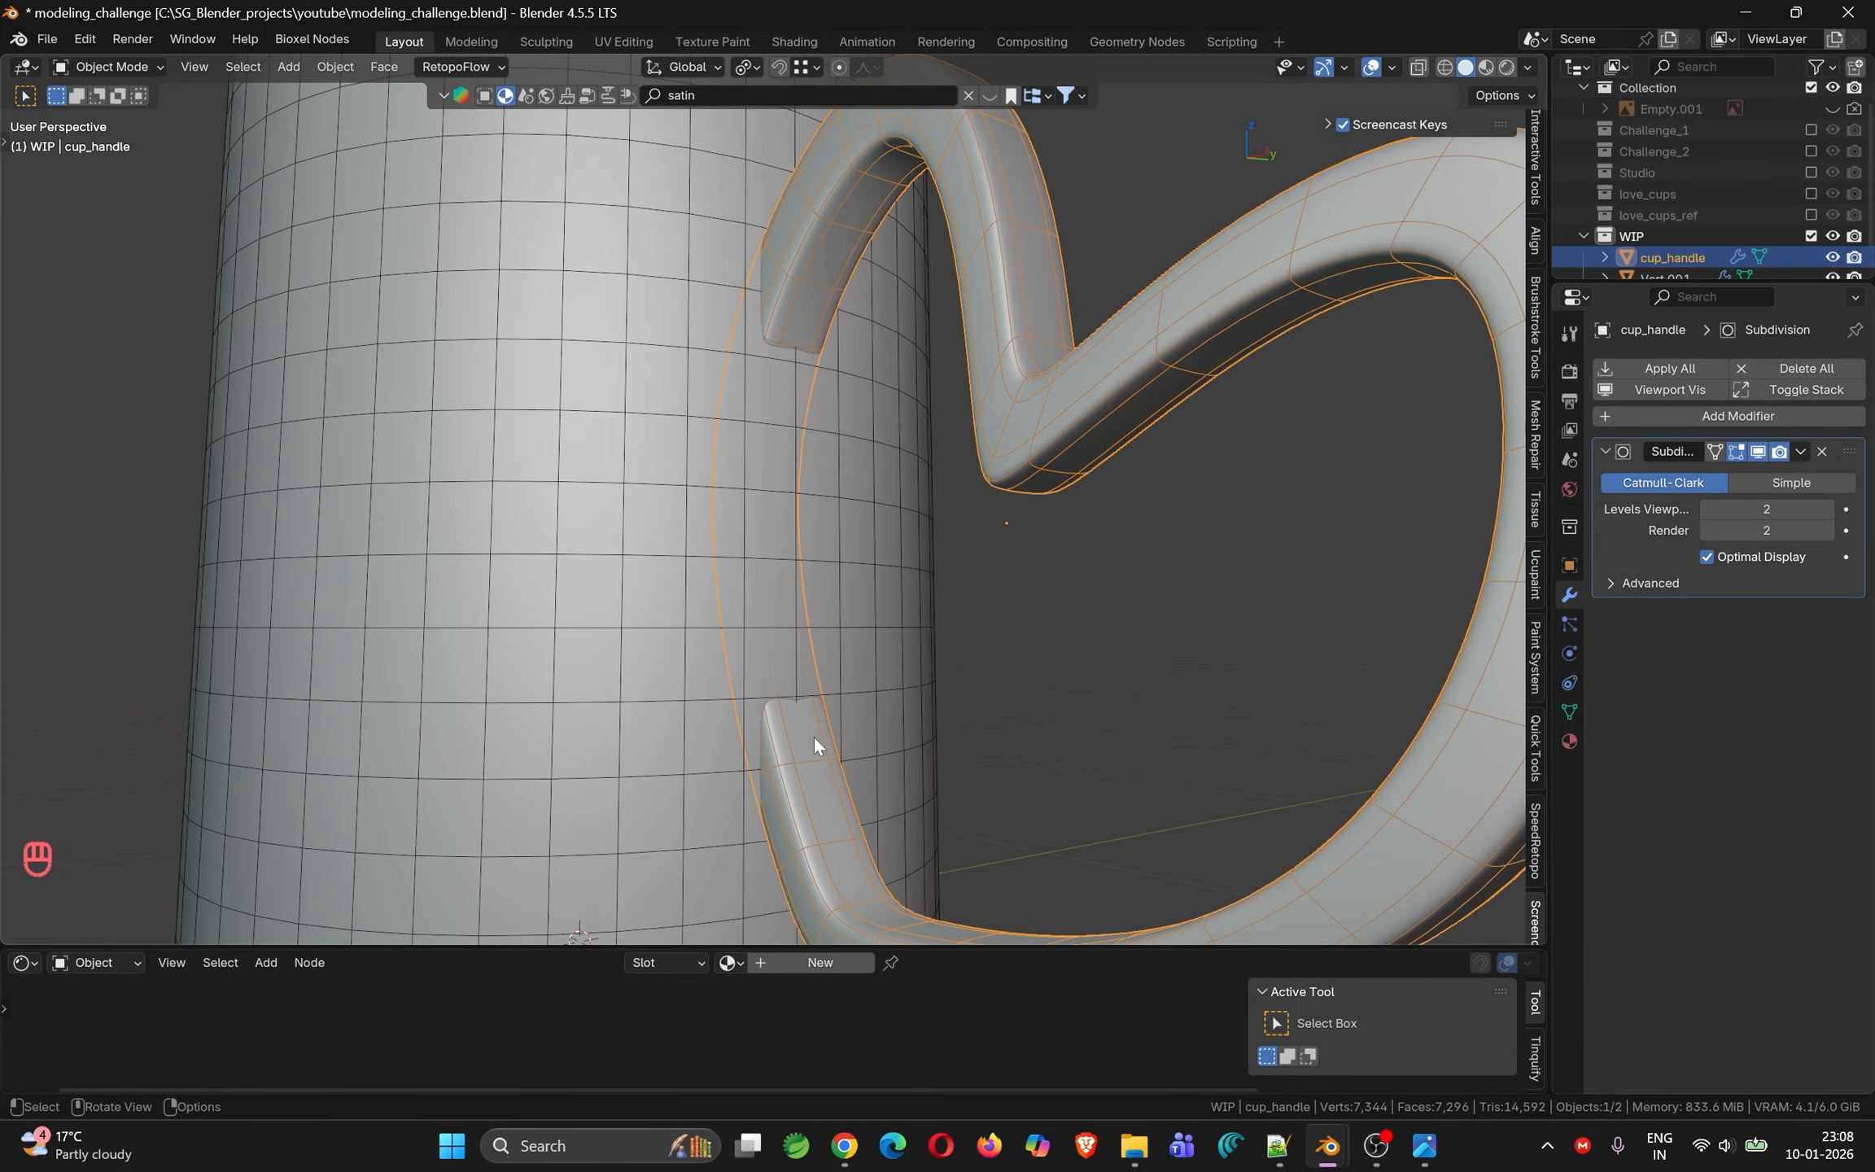
middle_drag(909, 364, 913, 602)
Select the cup body, enter Edit Mode and inspect the wall's mesh divisions around both handle intersections
click(682, 548)
key(Tab)
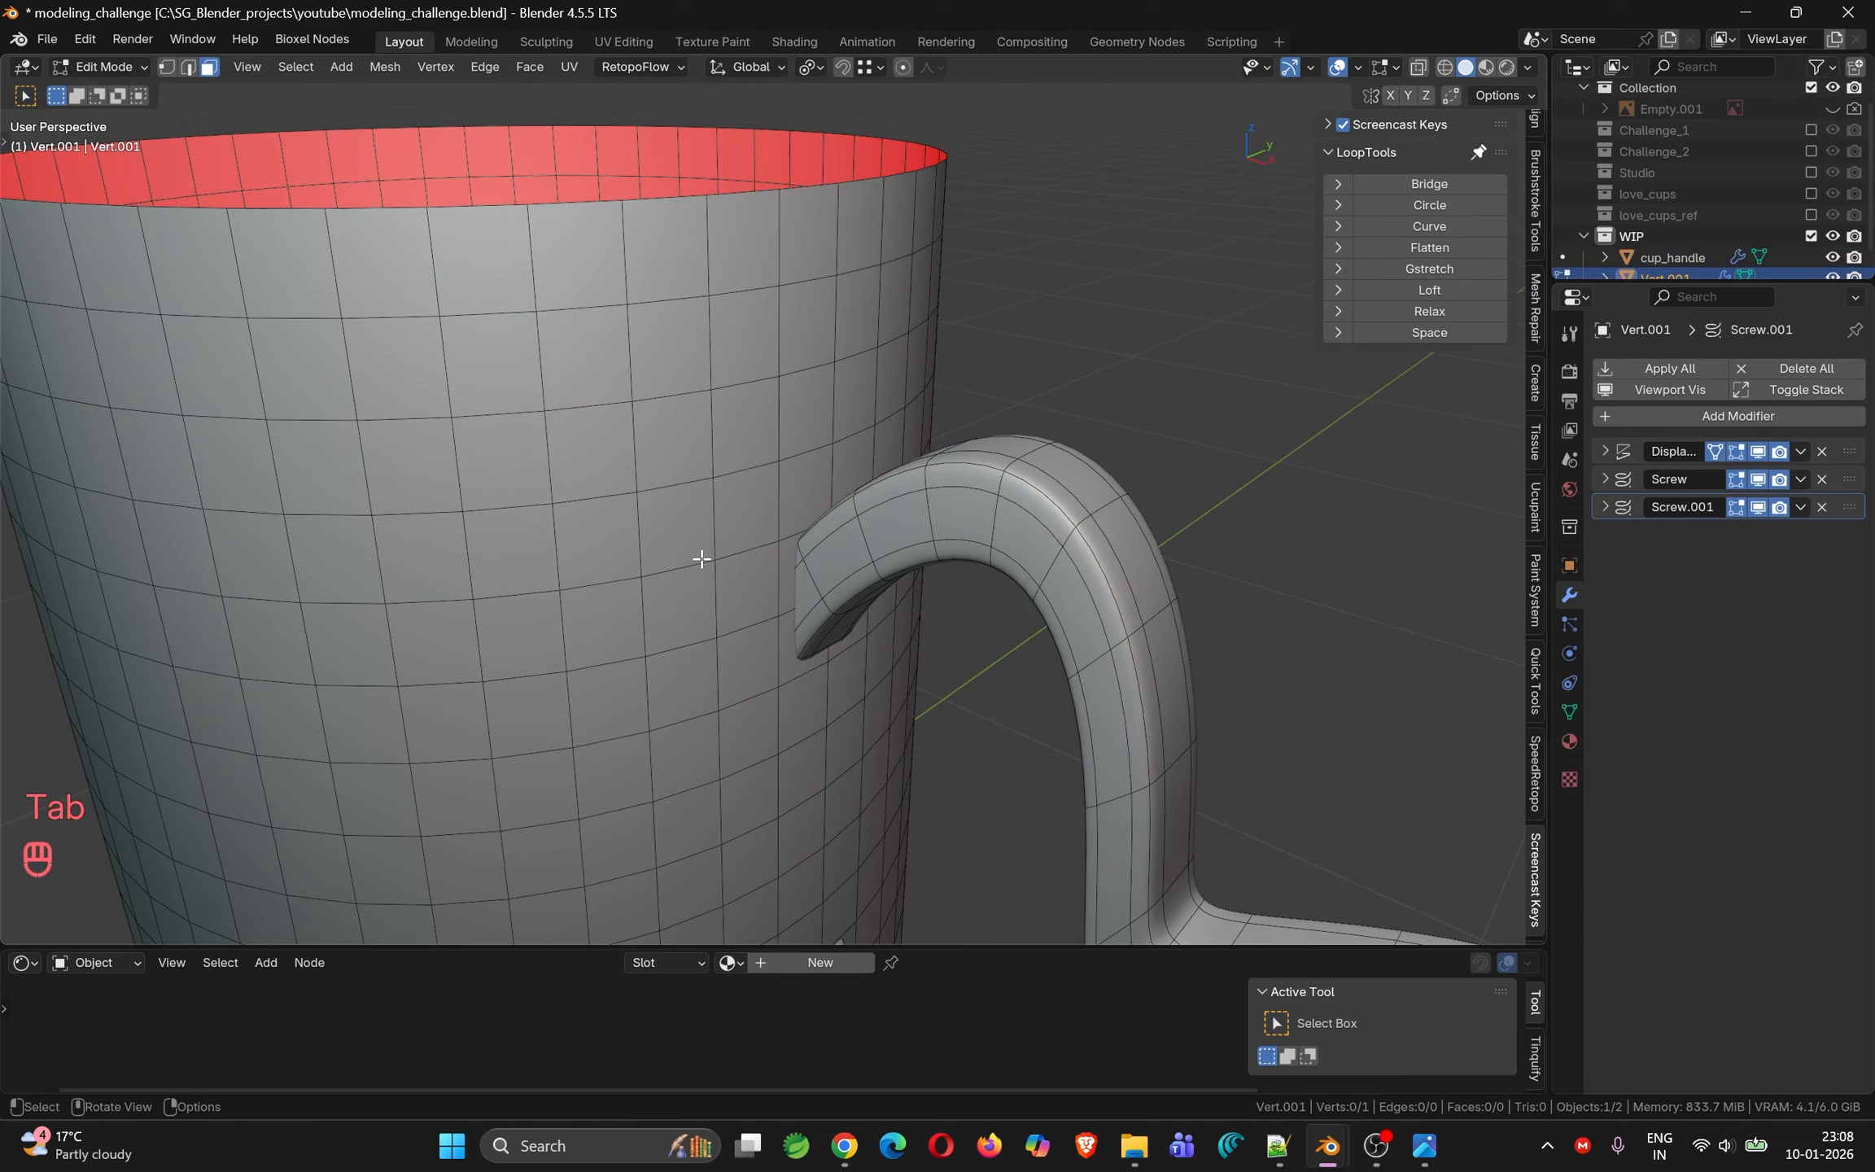
middle_drag(777, 601, 752, 575)
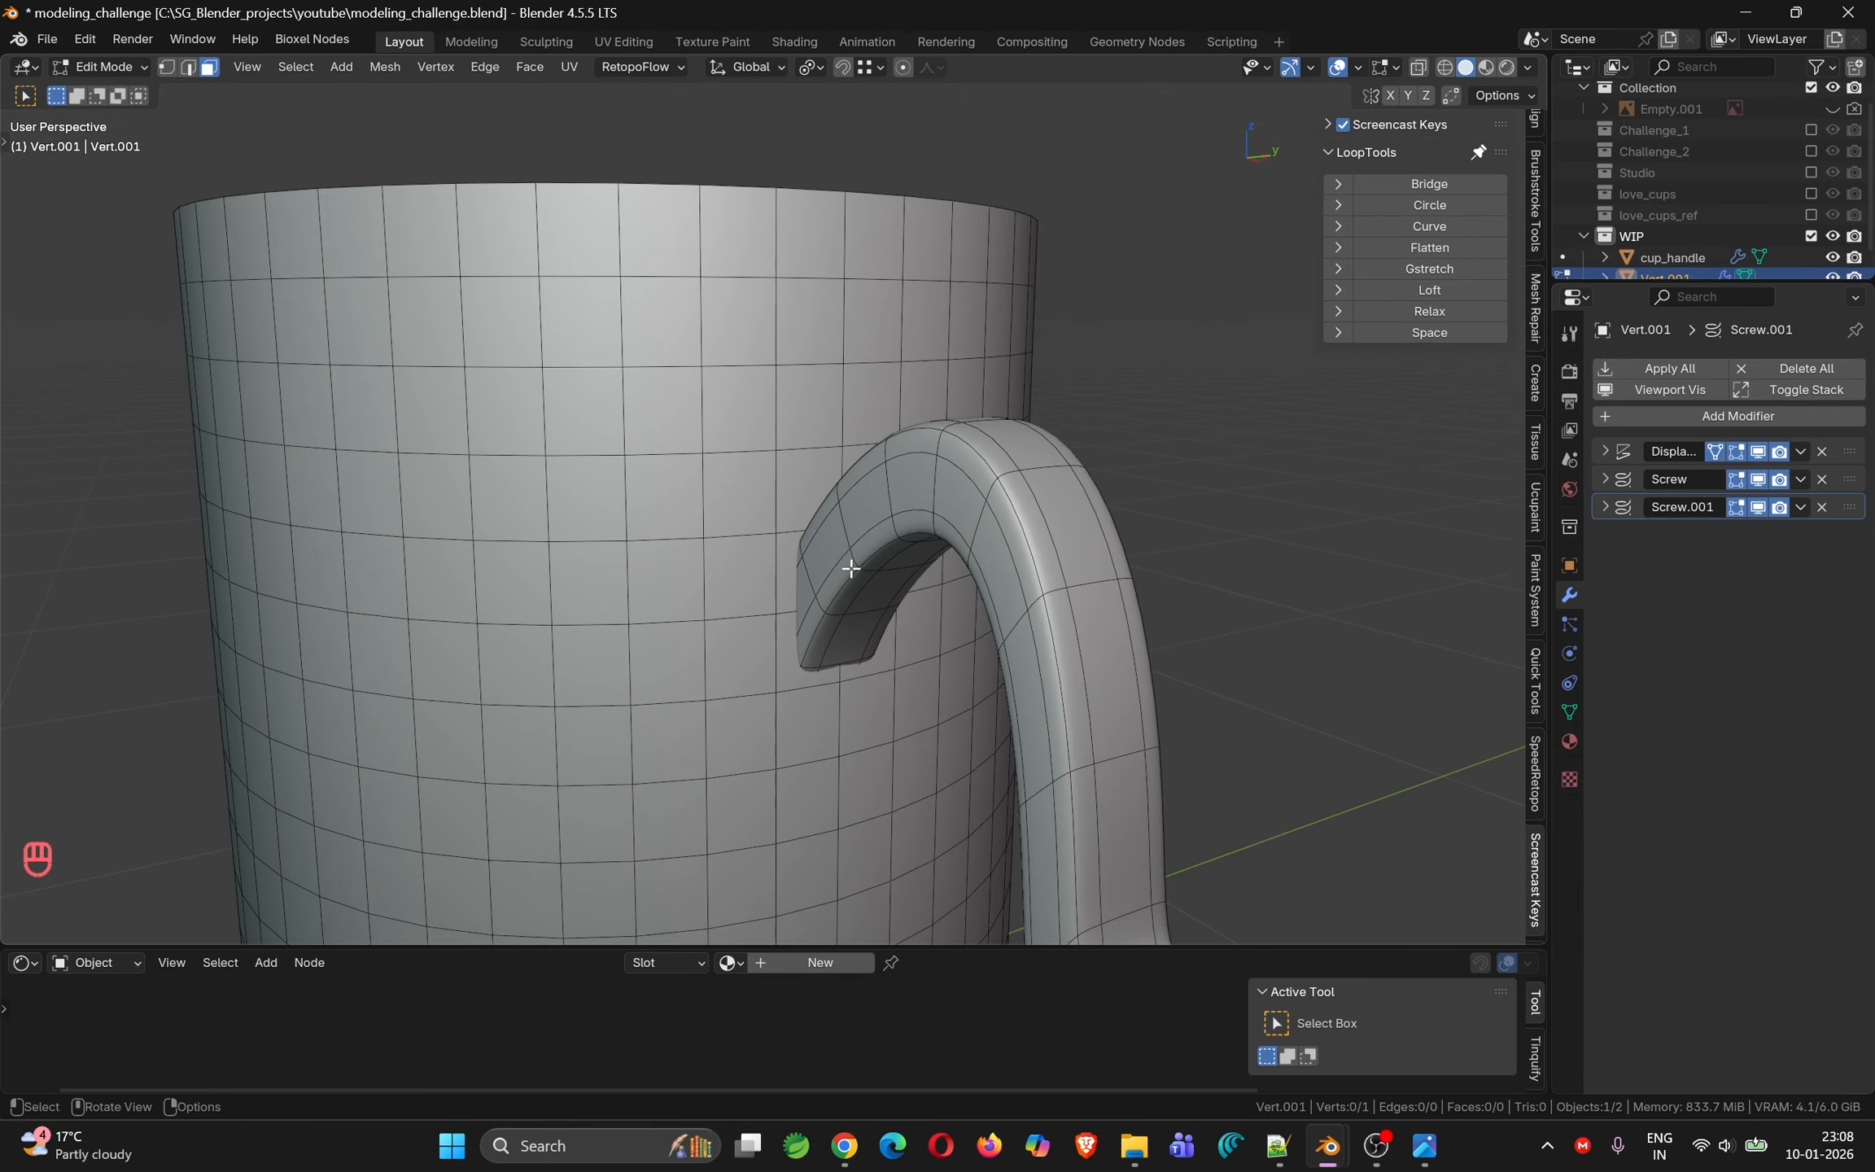
mouse_move(812, 611)
middle_down()
mouse_move(838, 641)
mouse_move(783, 728)
mouse_move(848, 620)
middle_up()
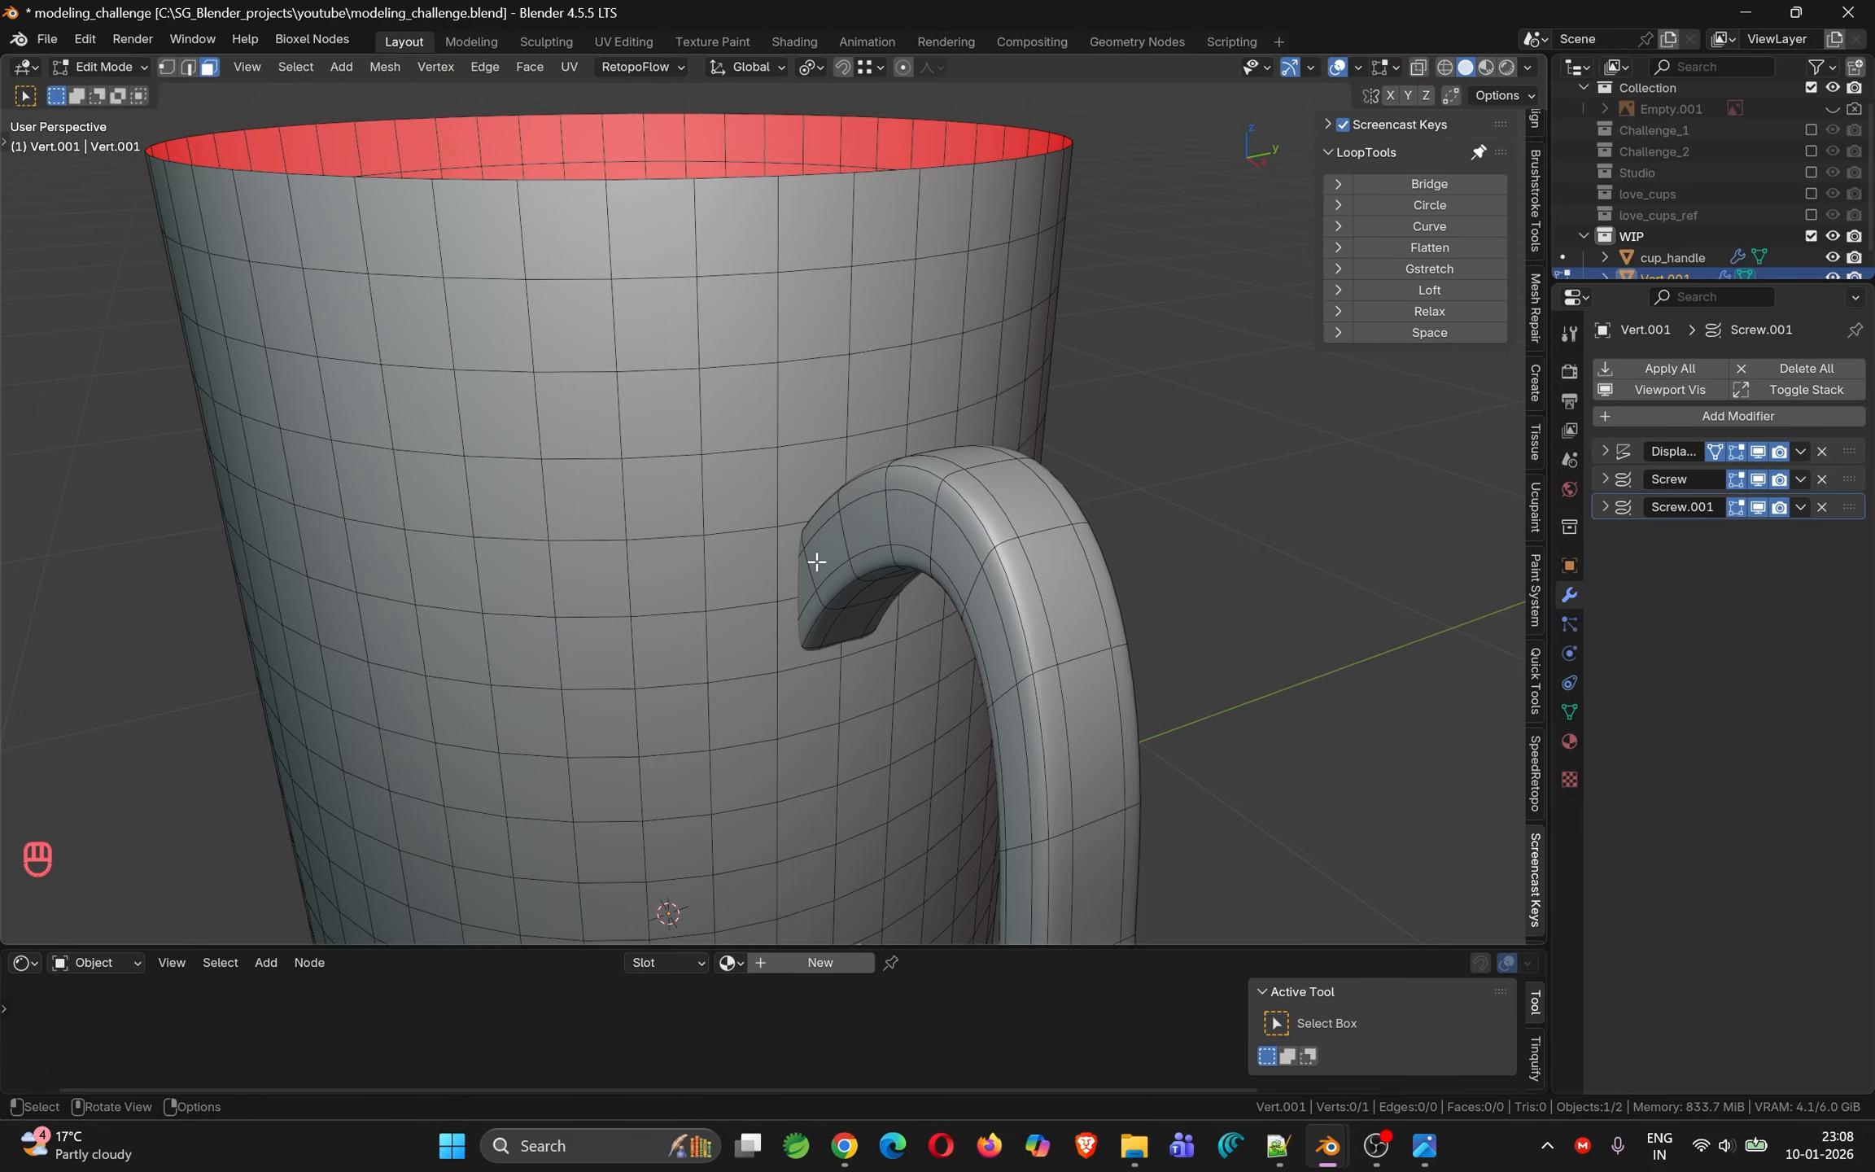
middle_drag(815, 570, 826, 636)
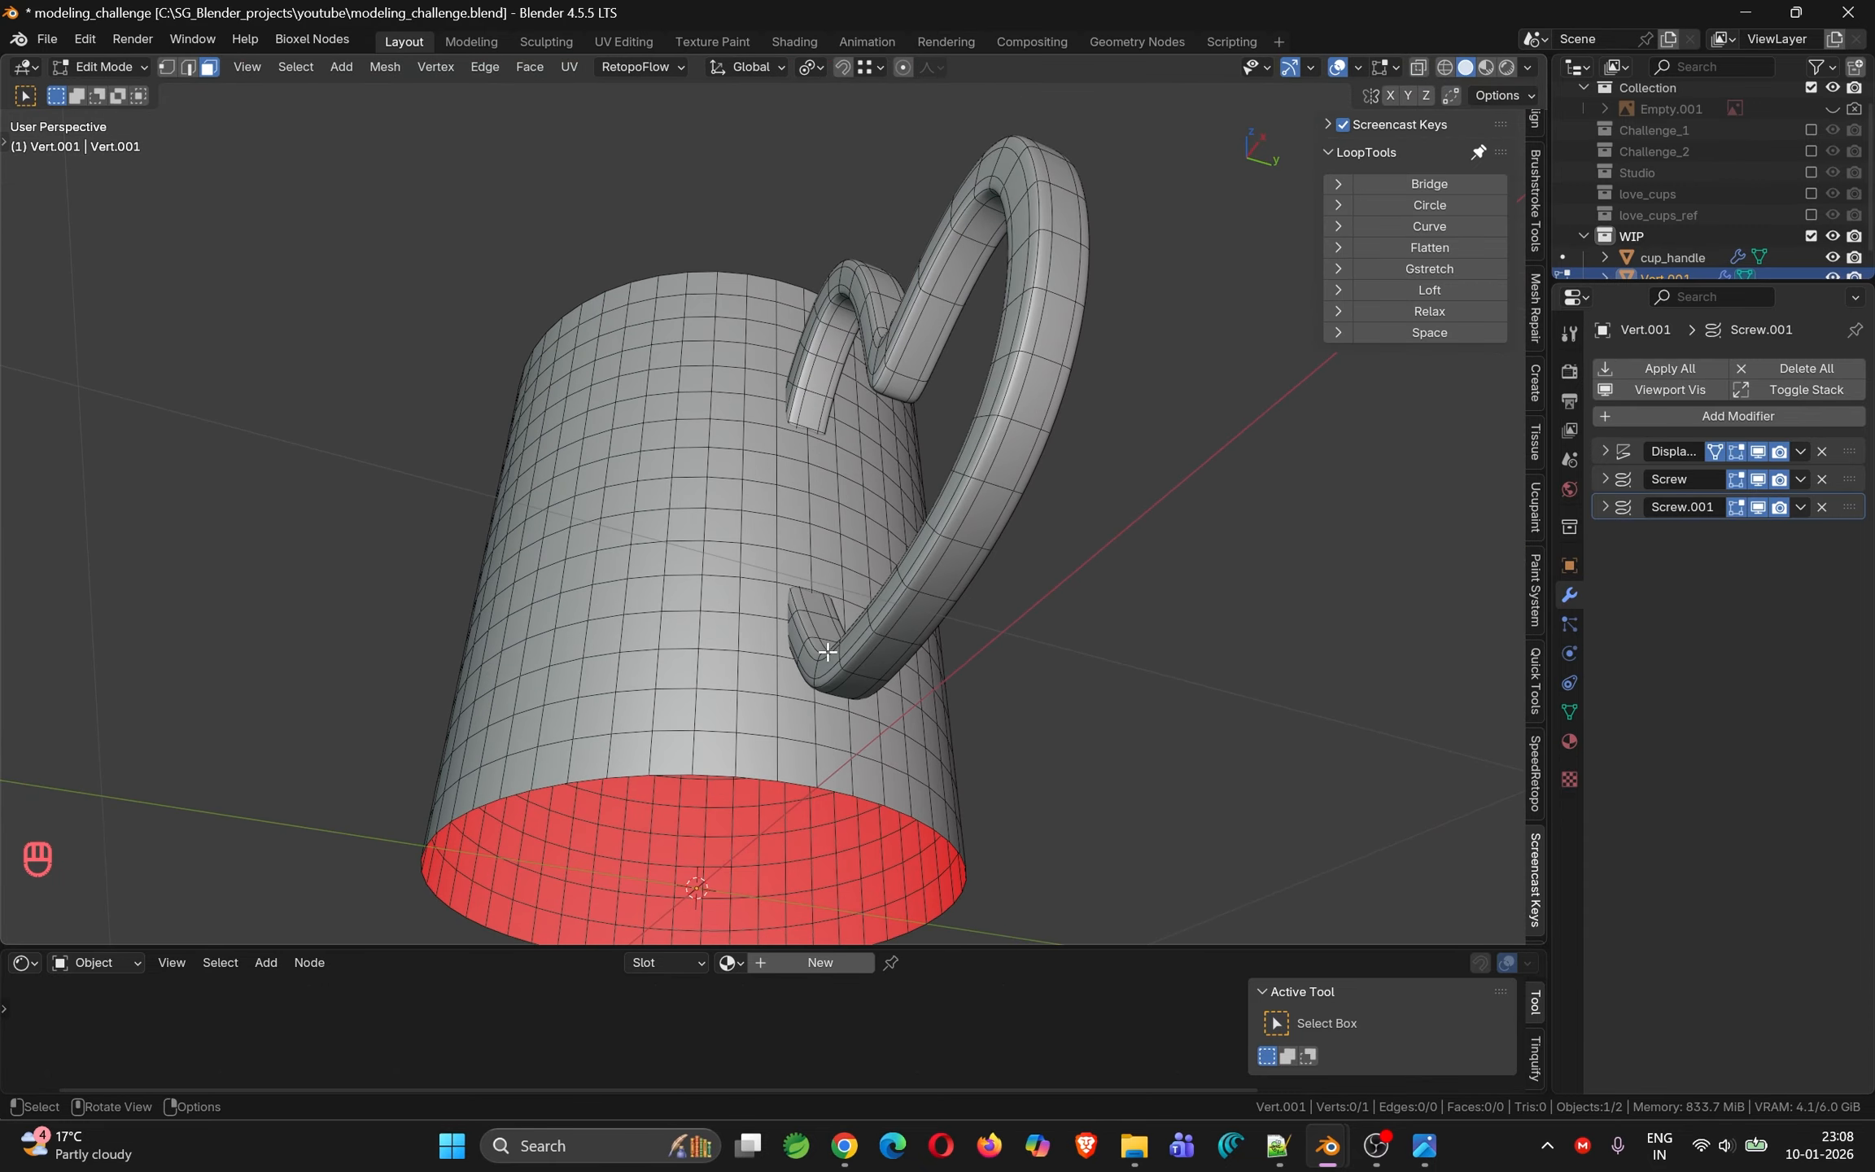
Leave Edit Mode, select the heart handle and move it about 0.004 m along X
key(Tab)
shift+click(826, 635)
middle_drag(886, 501, 929, 586)
key(x)
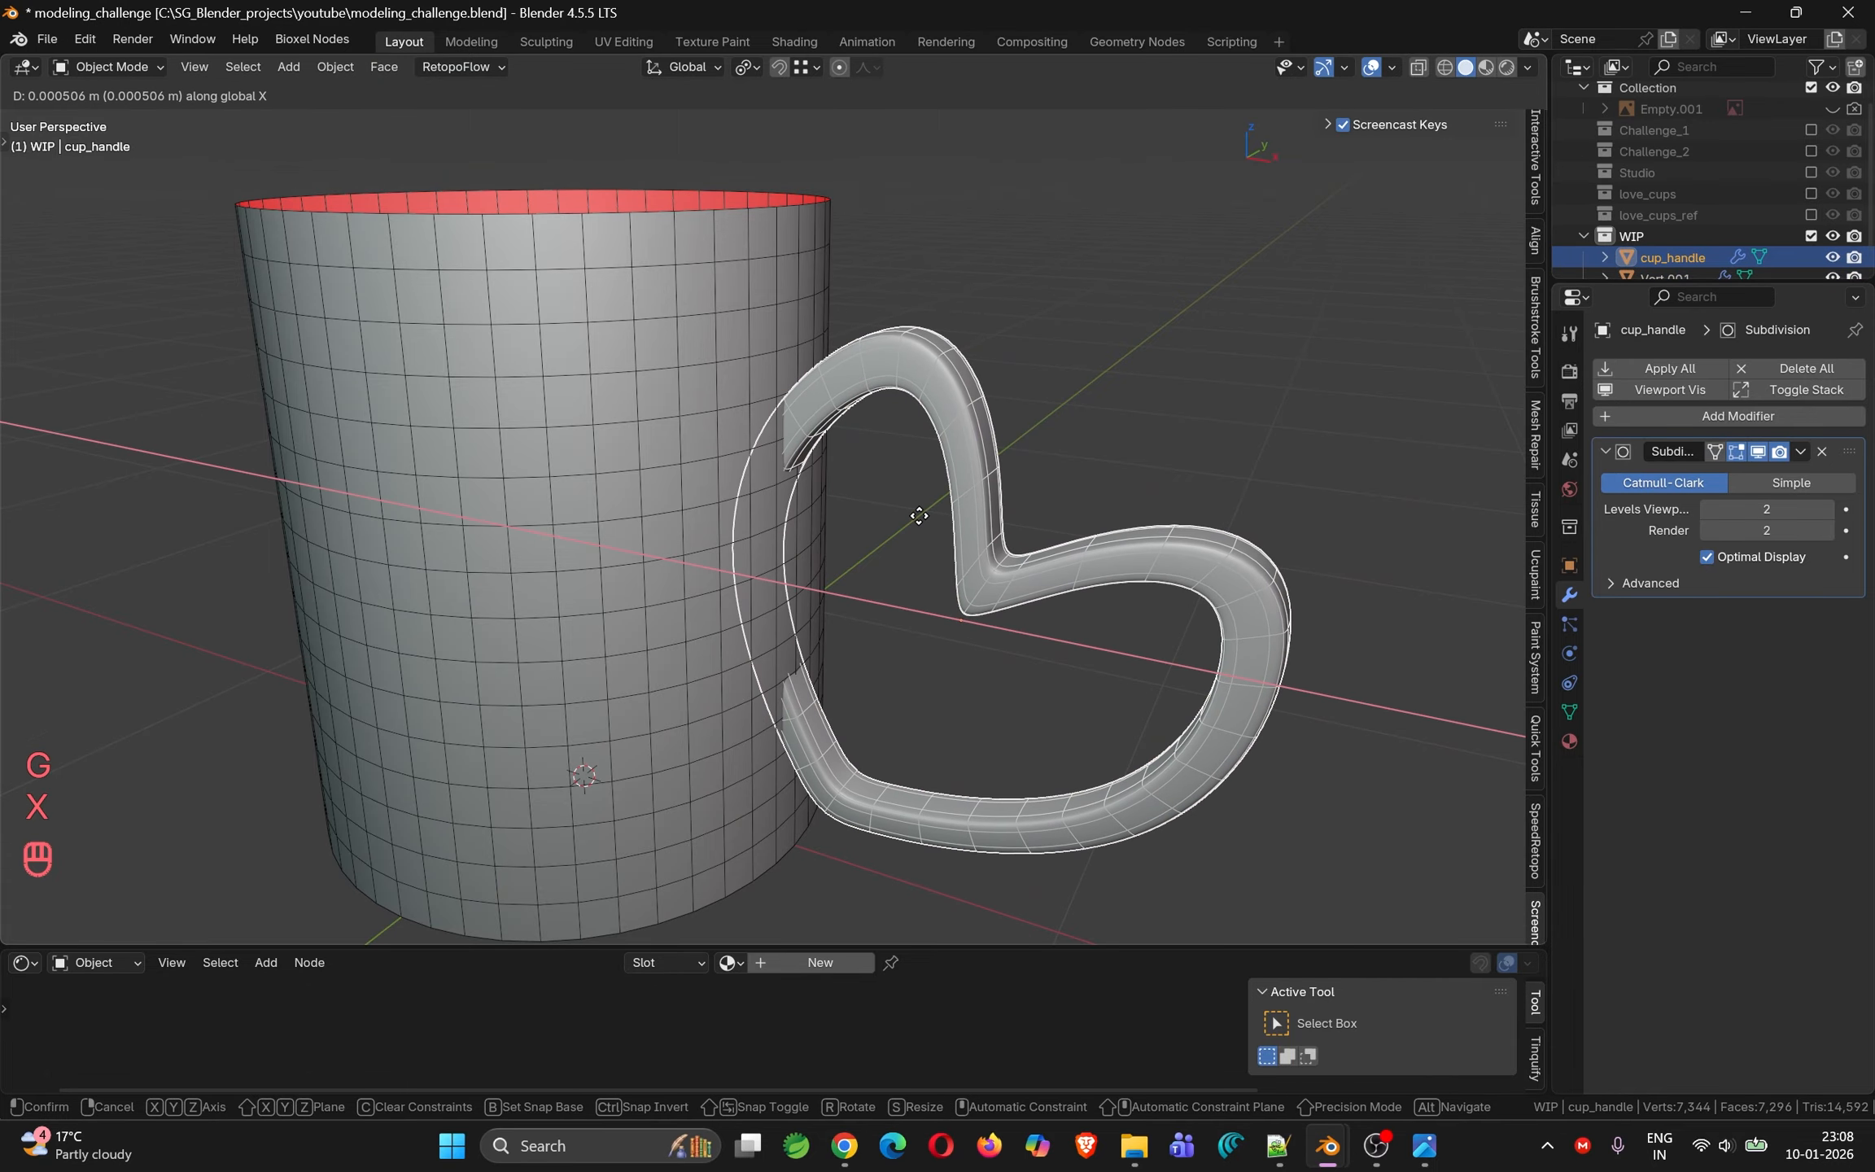
click(918, 513)
Move the handle about -0.01 m along X, closer into the cup wall
scroll(913, 433, up, 6)
middle_drag(863, 404, 983, 285)
middle_drag(749, 464, 727, 800)
key(g)
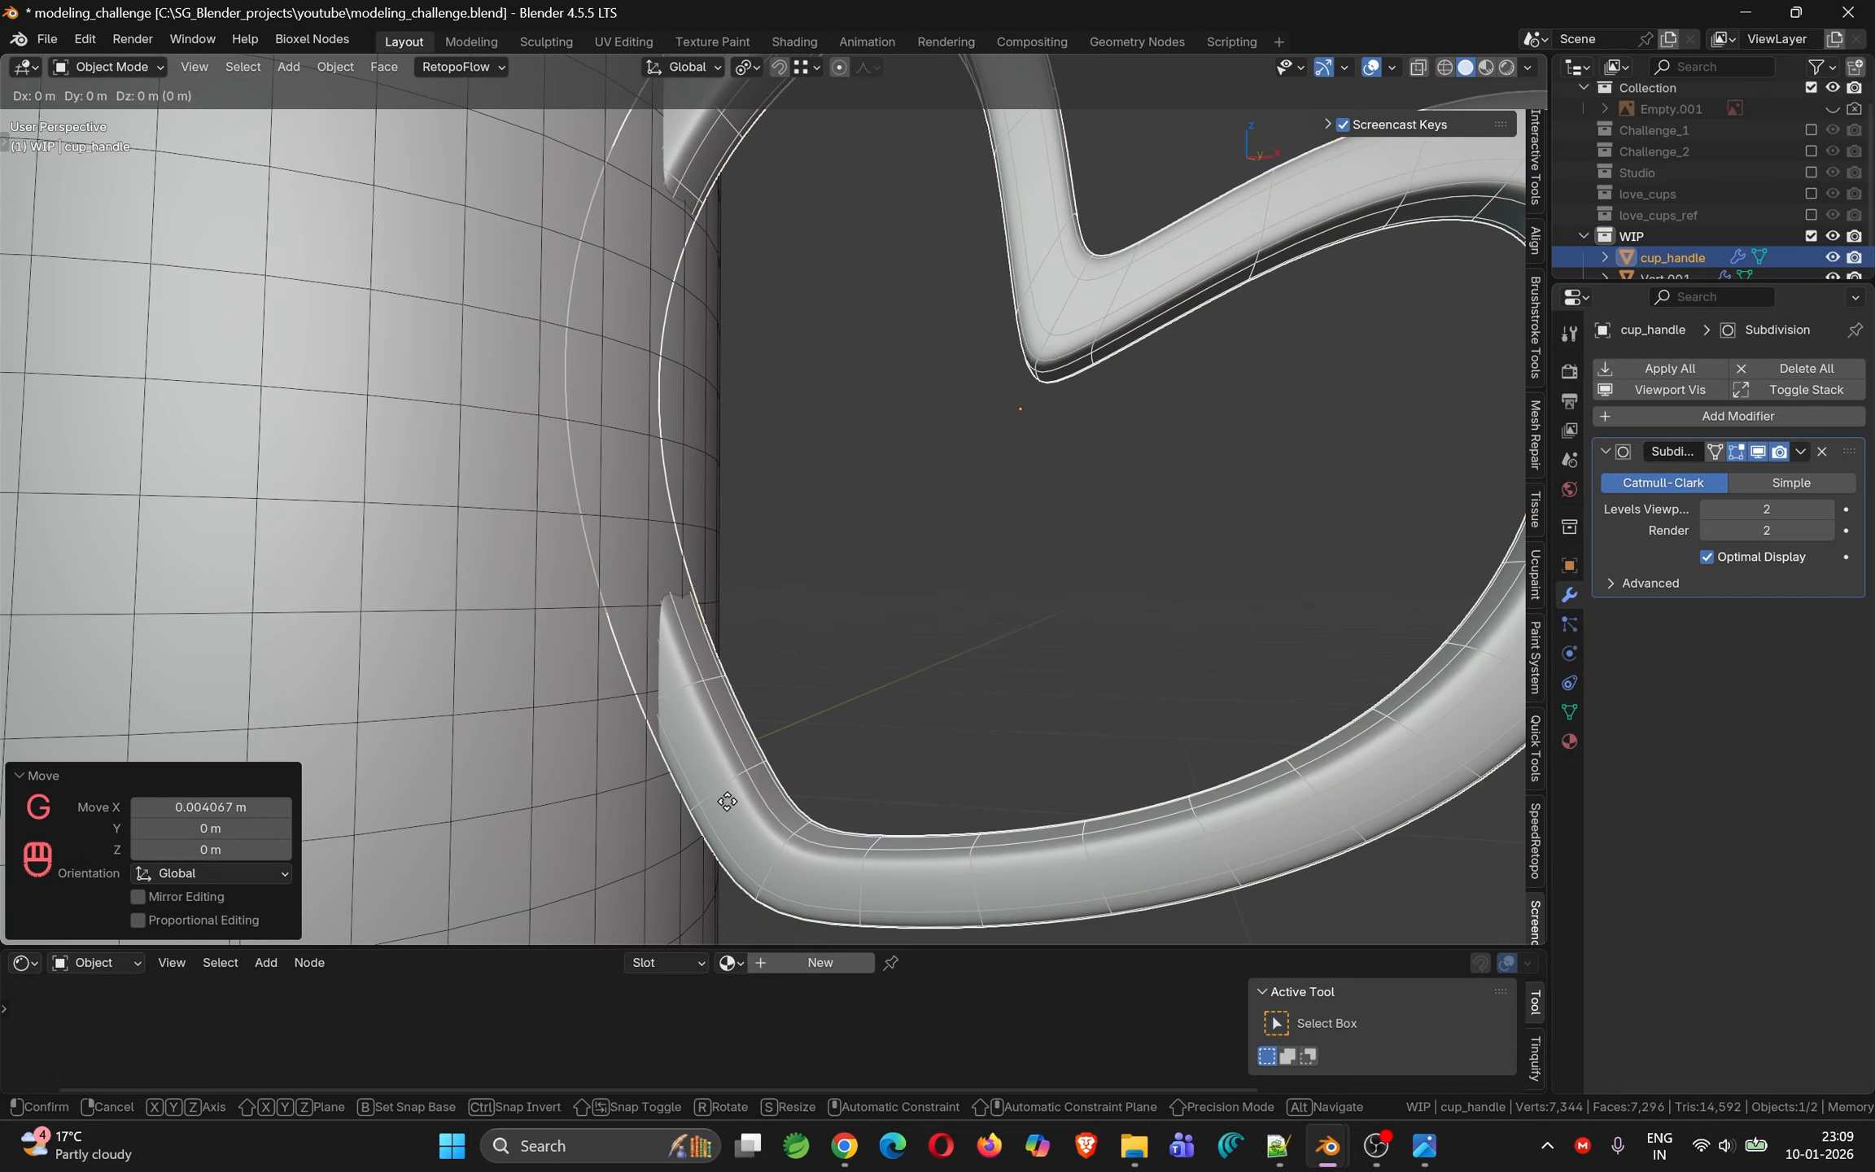
key(x)
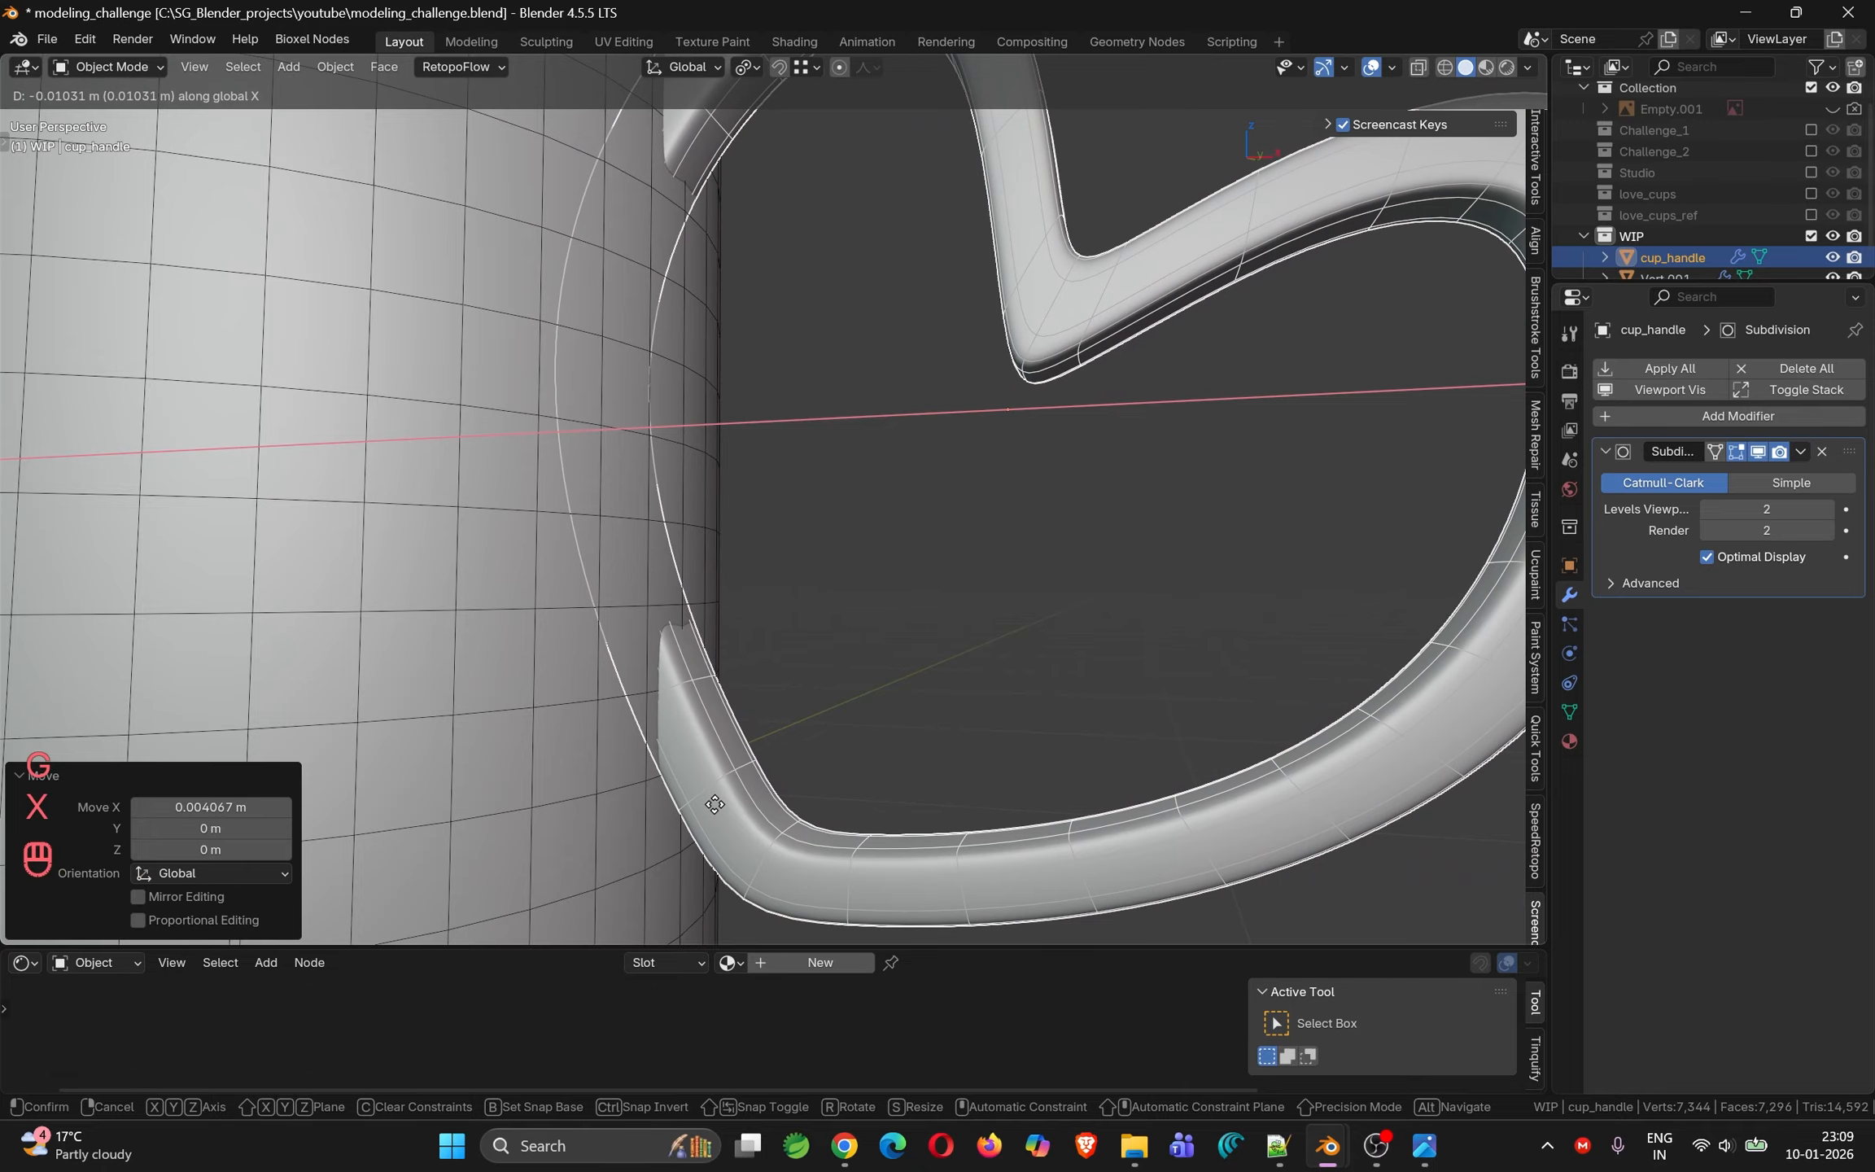
click(715, 800)
Lower the handle by about 0.007 m along Z and check its upper joint with the cup
shift+middle_drag(758, 472, 611, 340)
key(g)
key(z)
click(693, 486)
scroll(613, 342, up, 4)
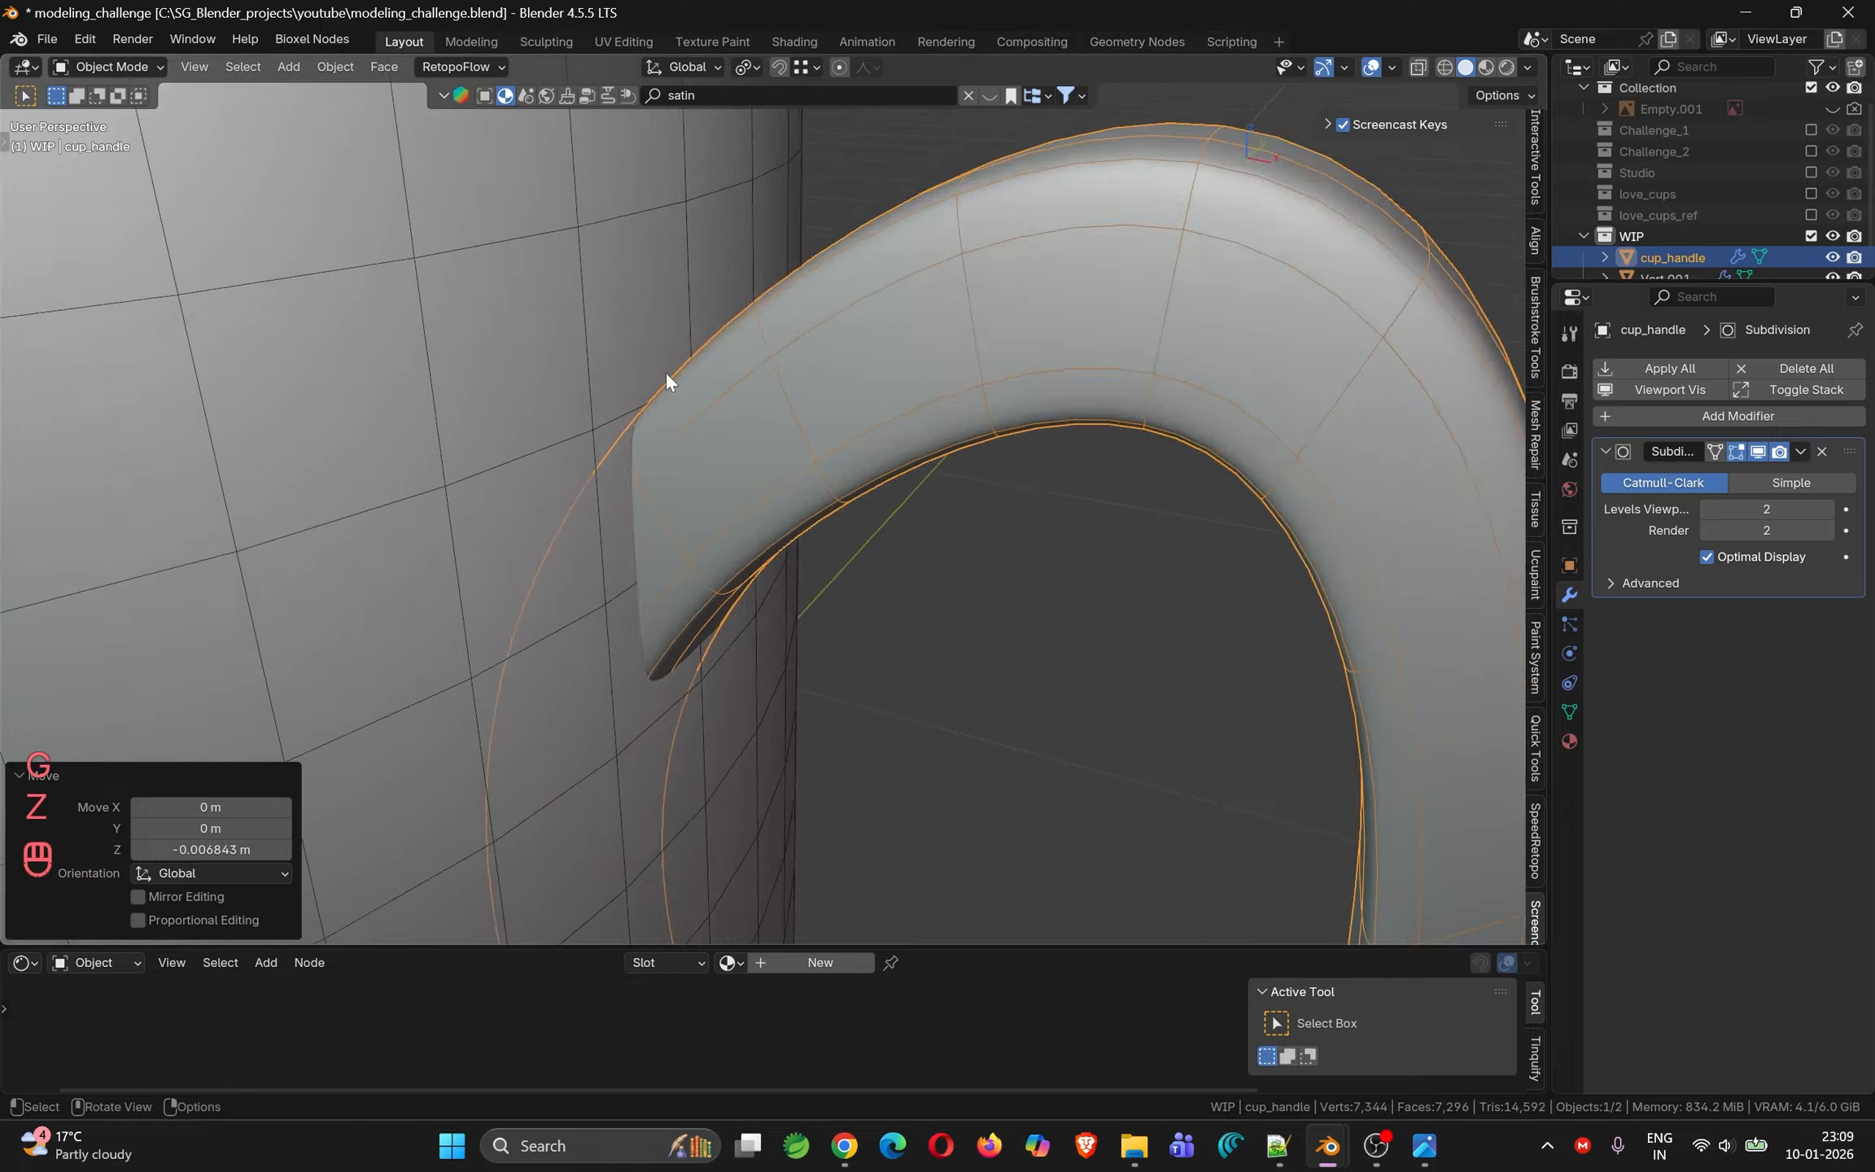
Raise the handle by about 0.008 m along Z to adjust its lower joint on the cup wall
scroll(668, 374, down, 6)
shift+middle_drag(755, 595, 767, 239)
middle_drag(796, 511, 759, 580)
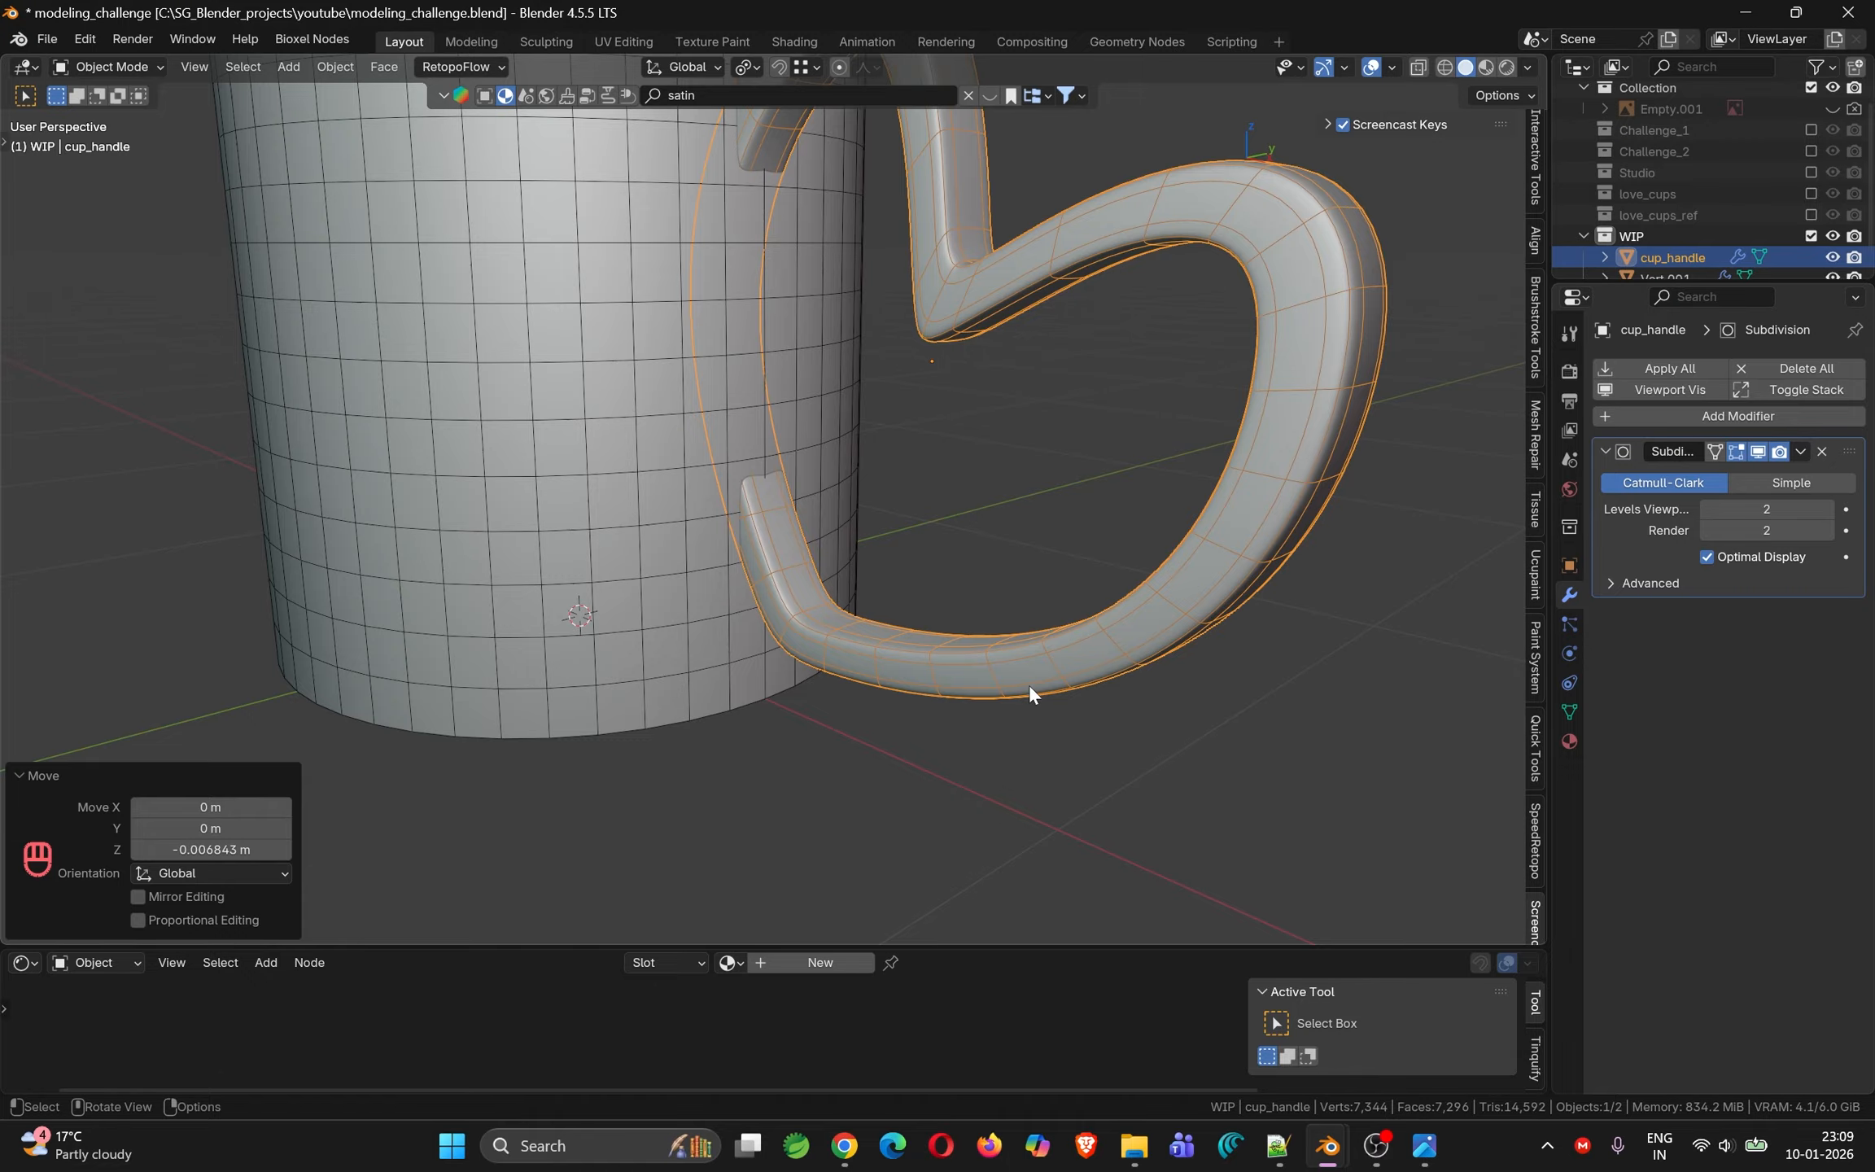
key(g)
key(z)
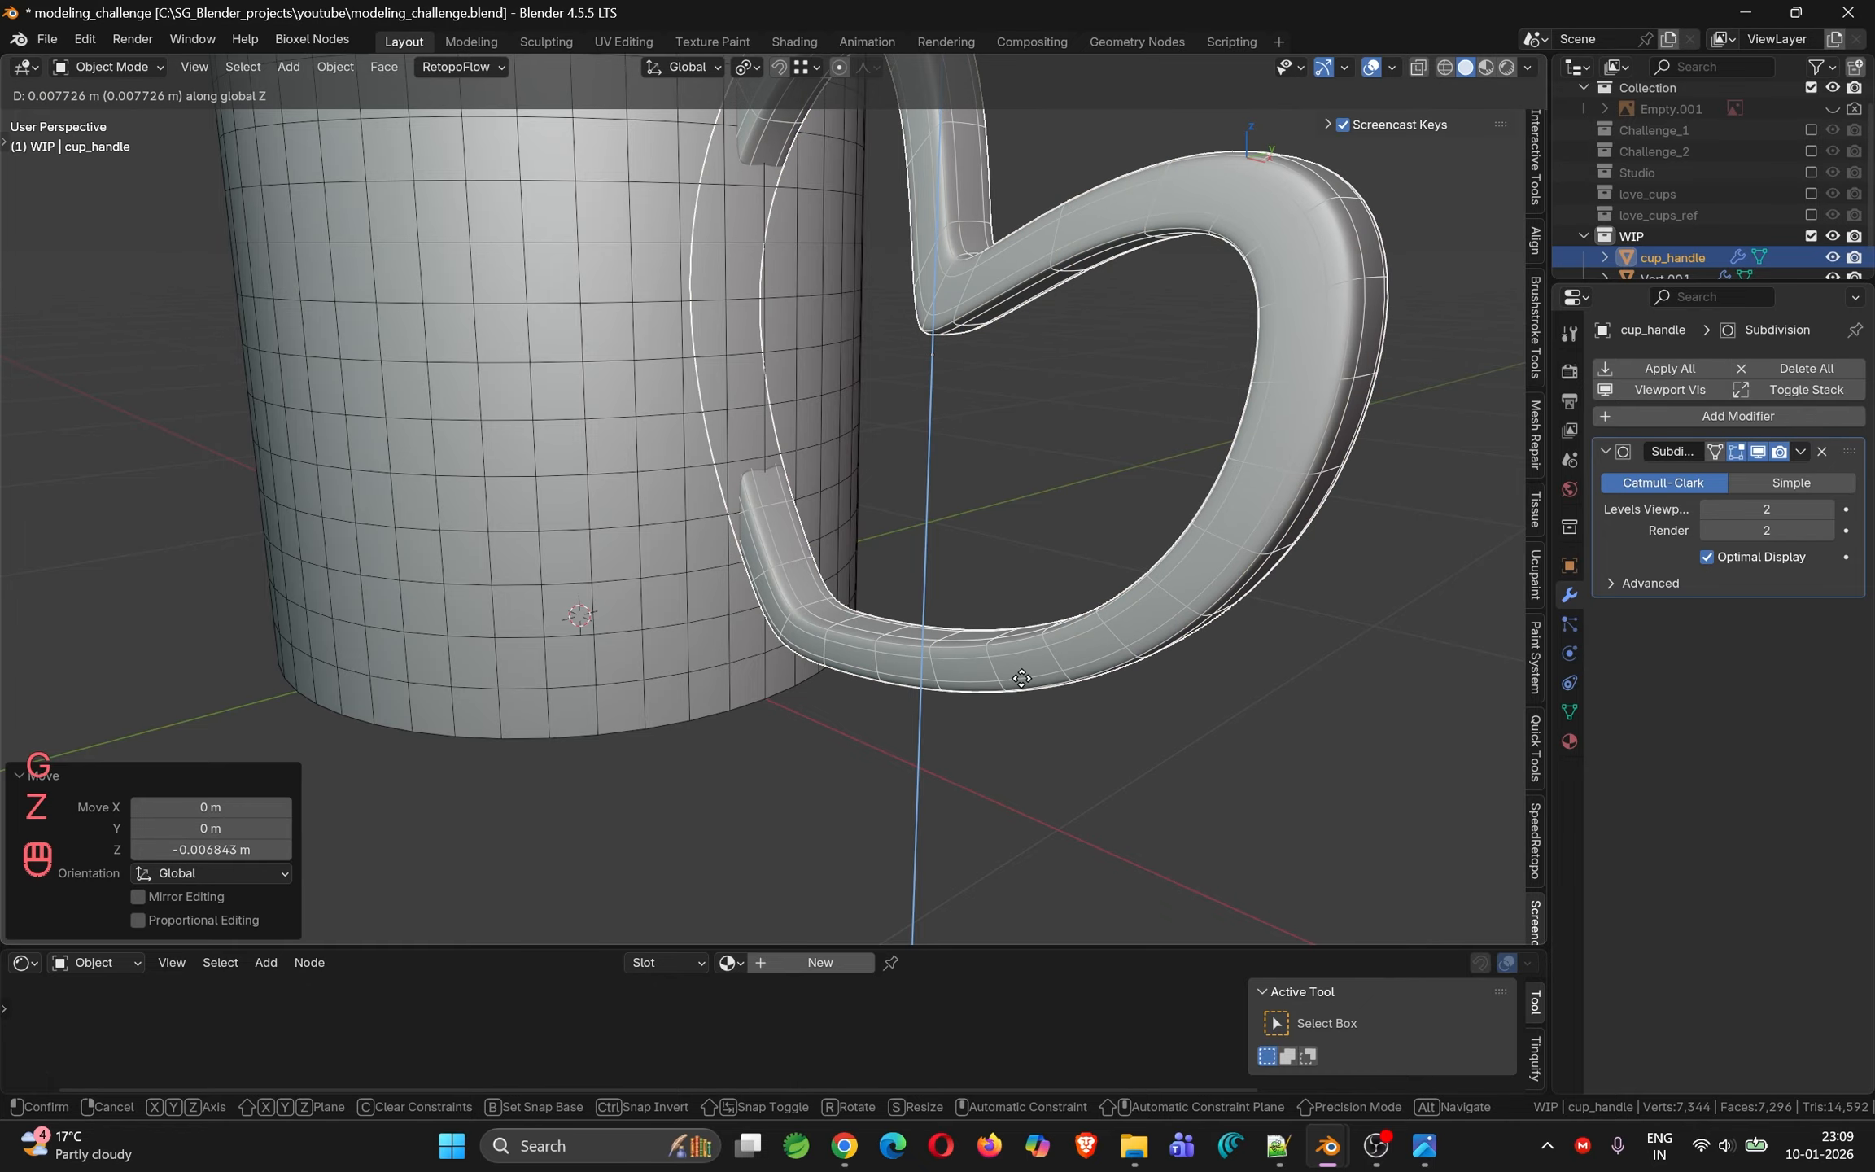
click(1022, 678)
Shift the handle about 0.031 m outward along X and bring it back in by about 0.008 m
middle_drag(797, 587, 796, 667)
key(g)
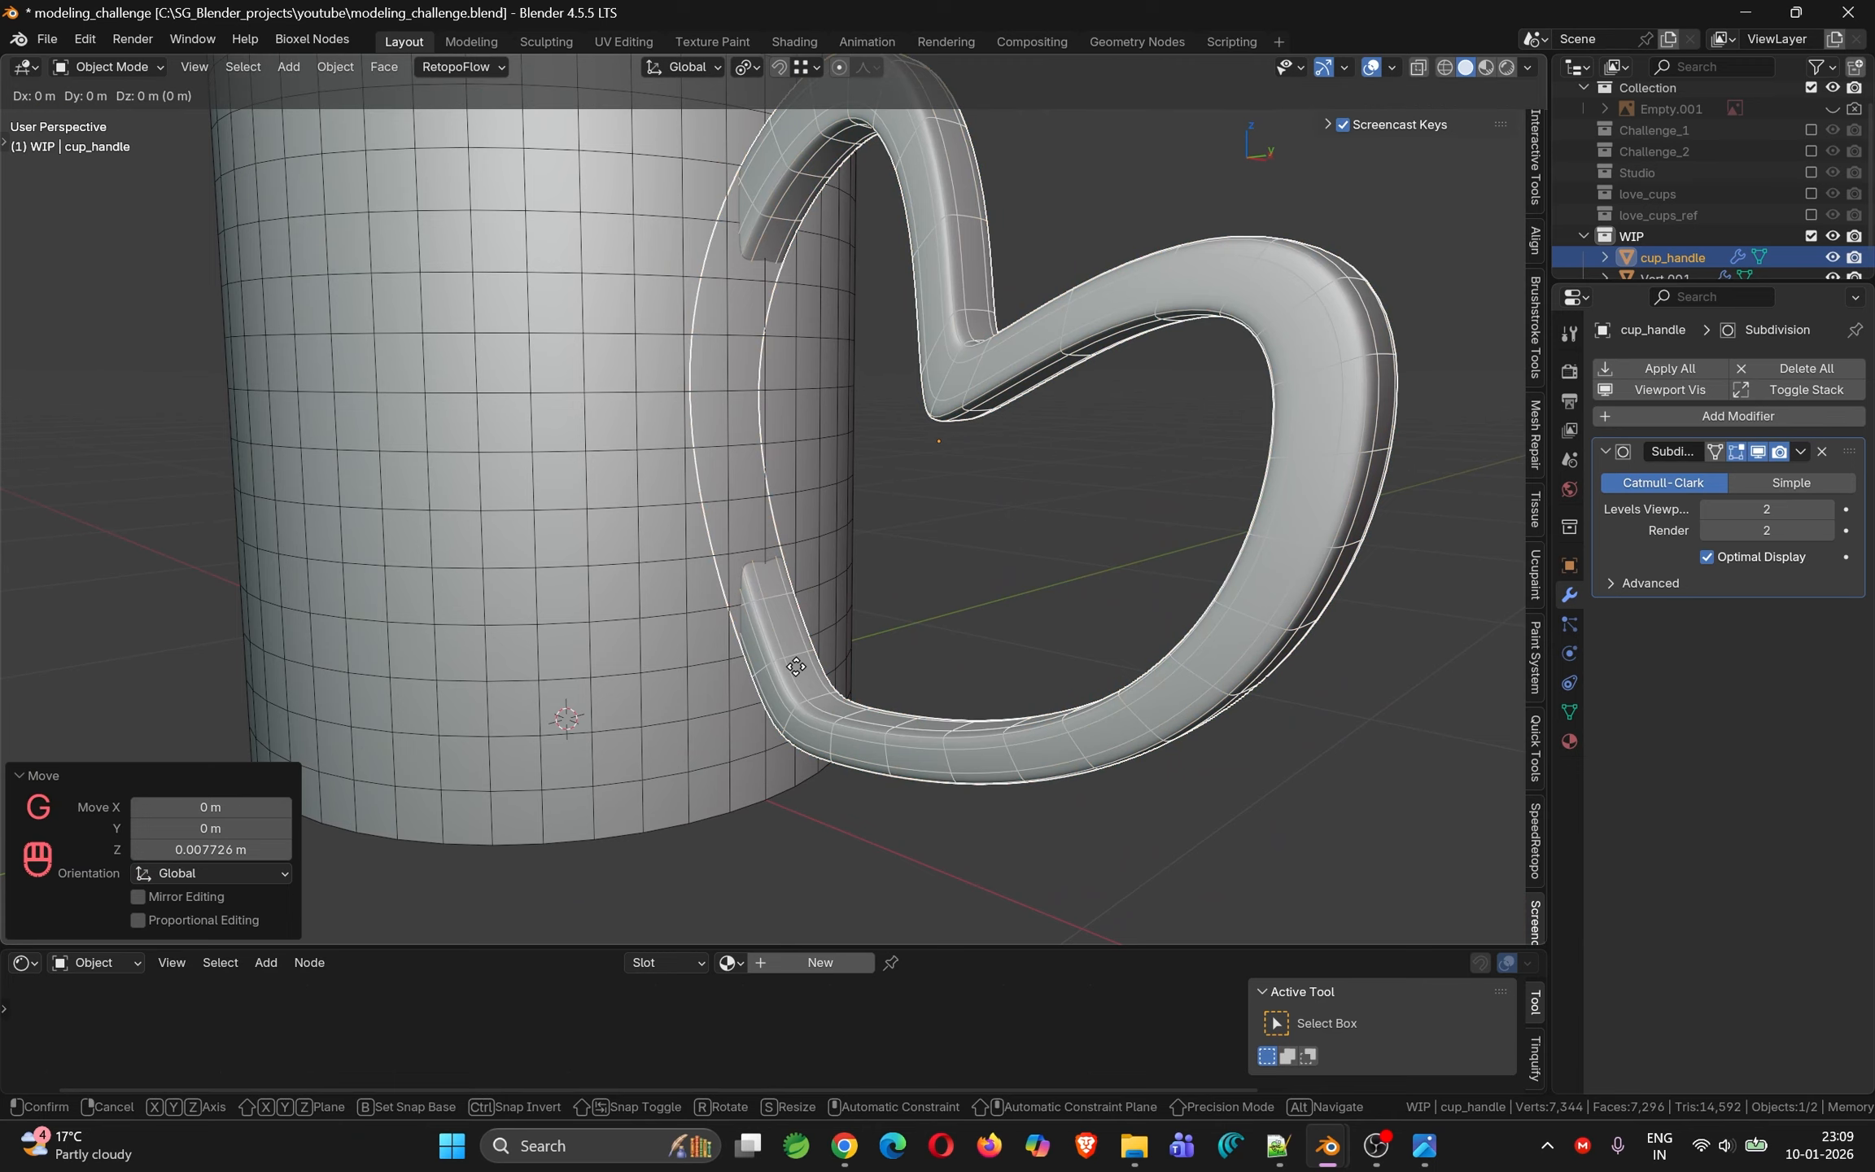
key(g)
key(x)
click(817, 677)
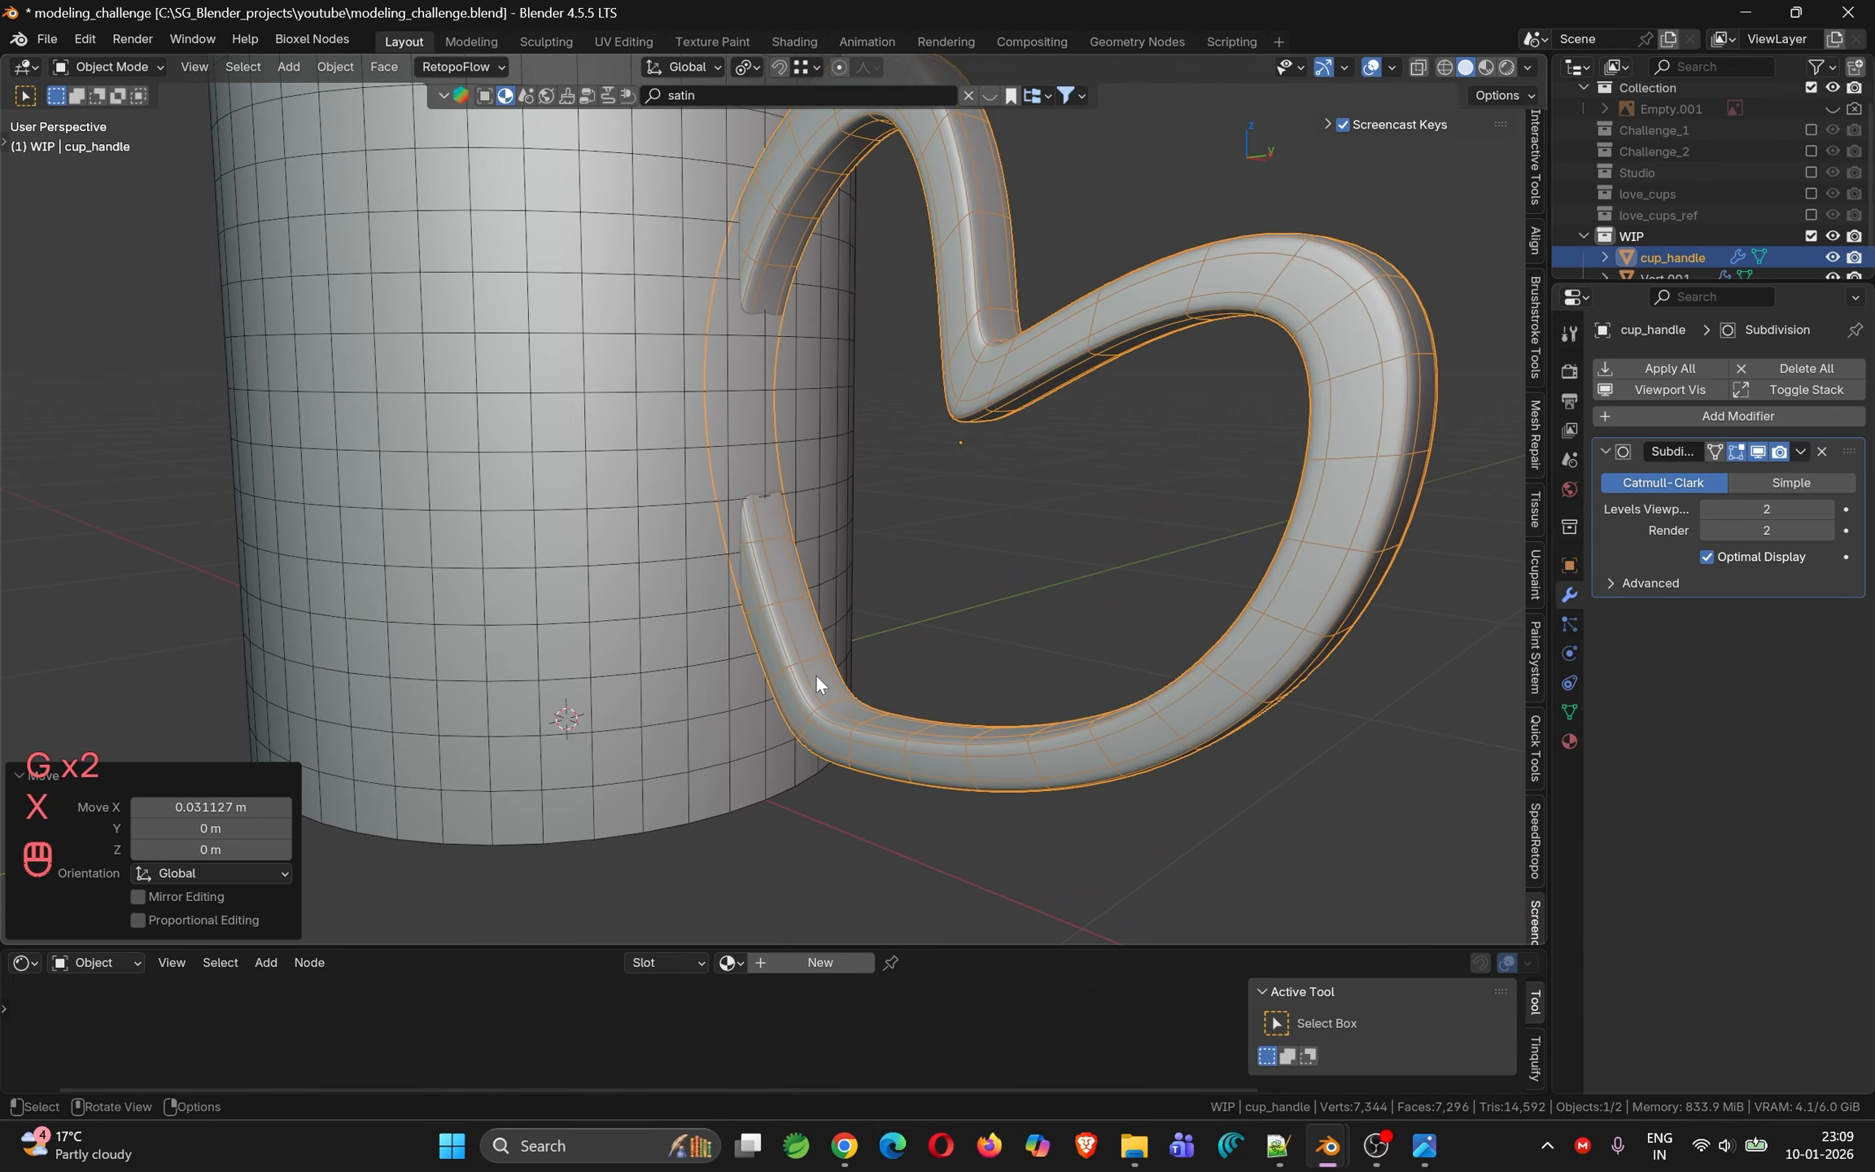
key(g)
key(x)
click(816, 650)
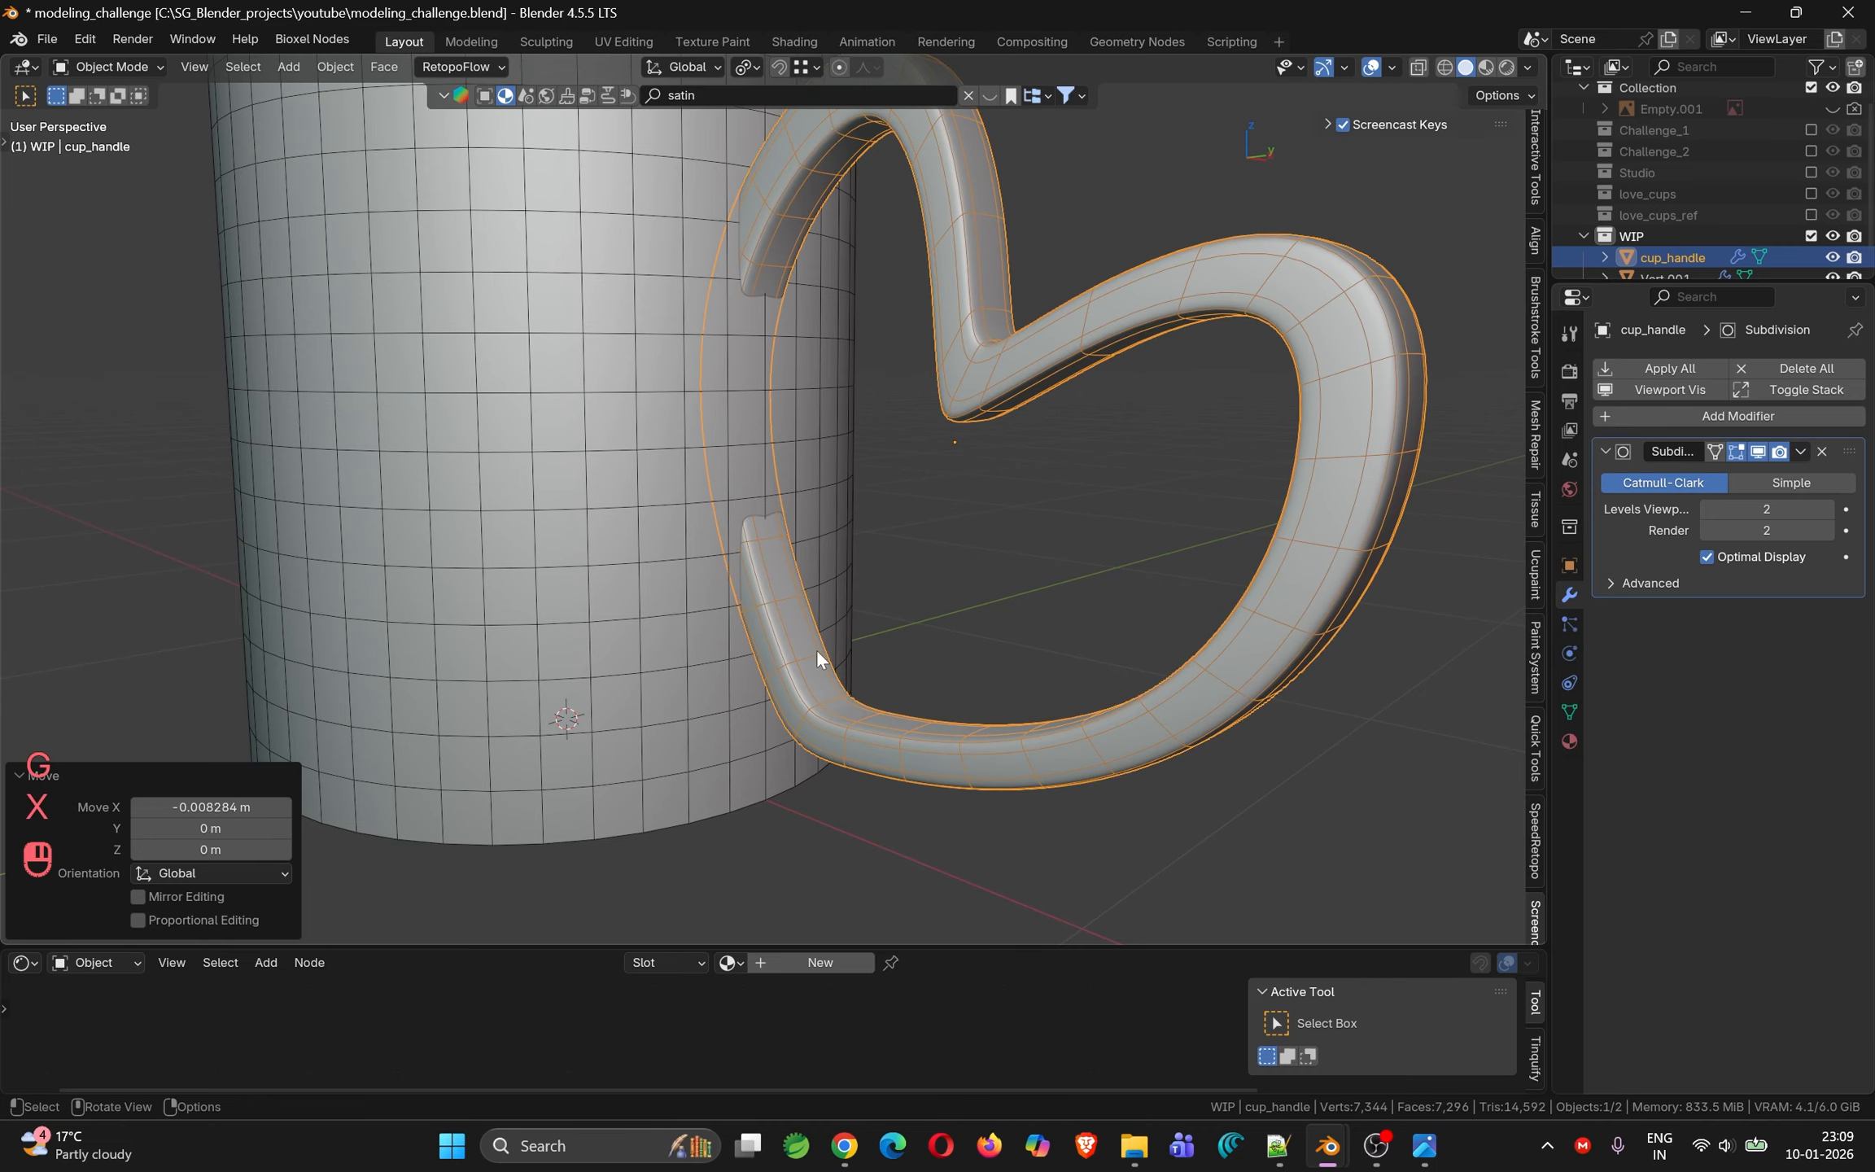
Set the viewport steps of the cup body's Screw.001 modifier to 12
middle_drag(816, 649, 654, 389)
click(657, 462)
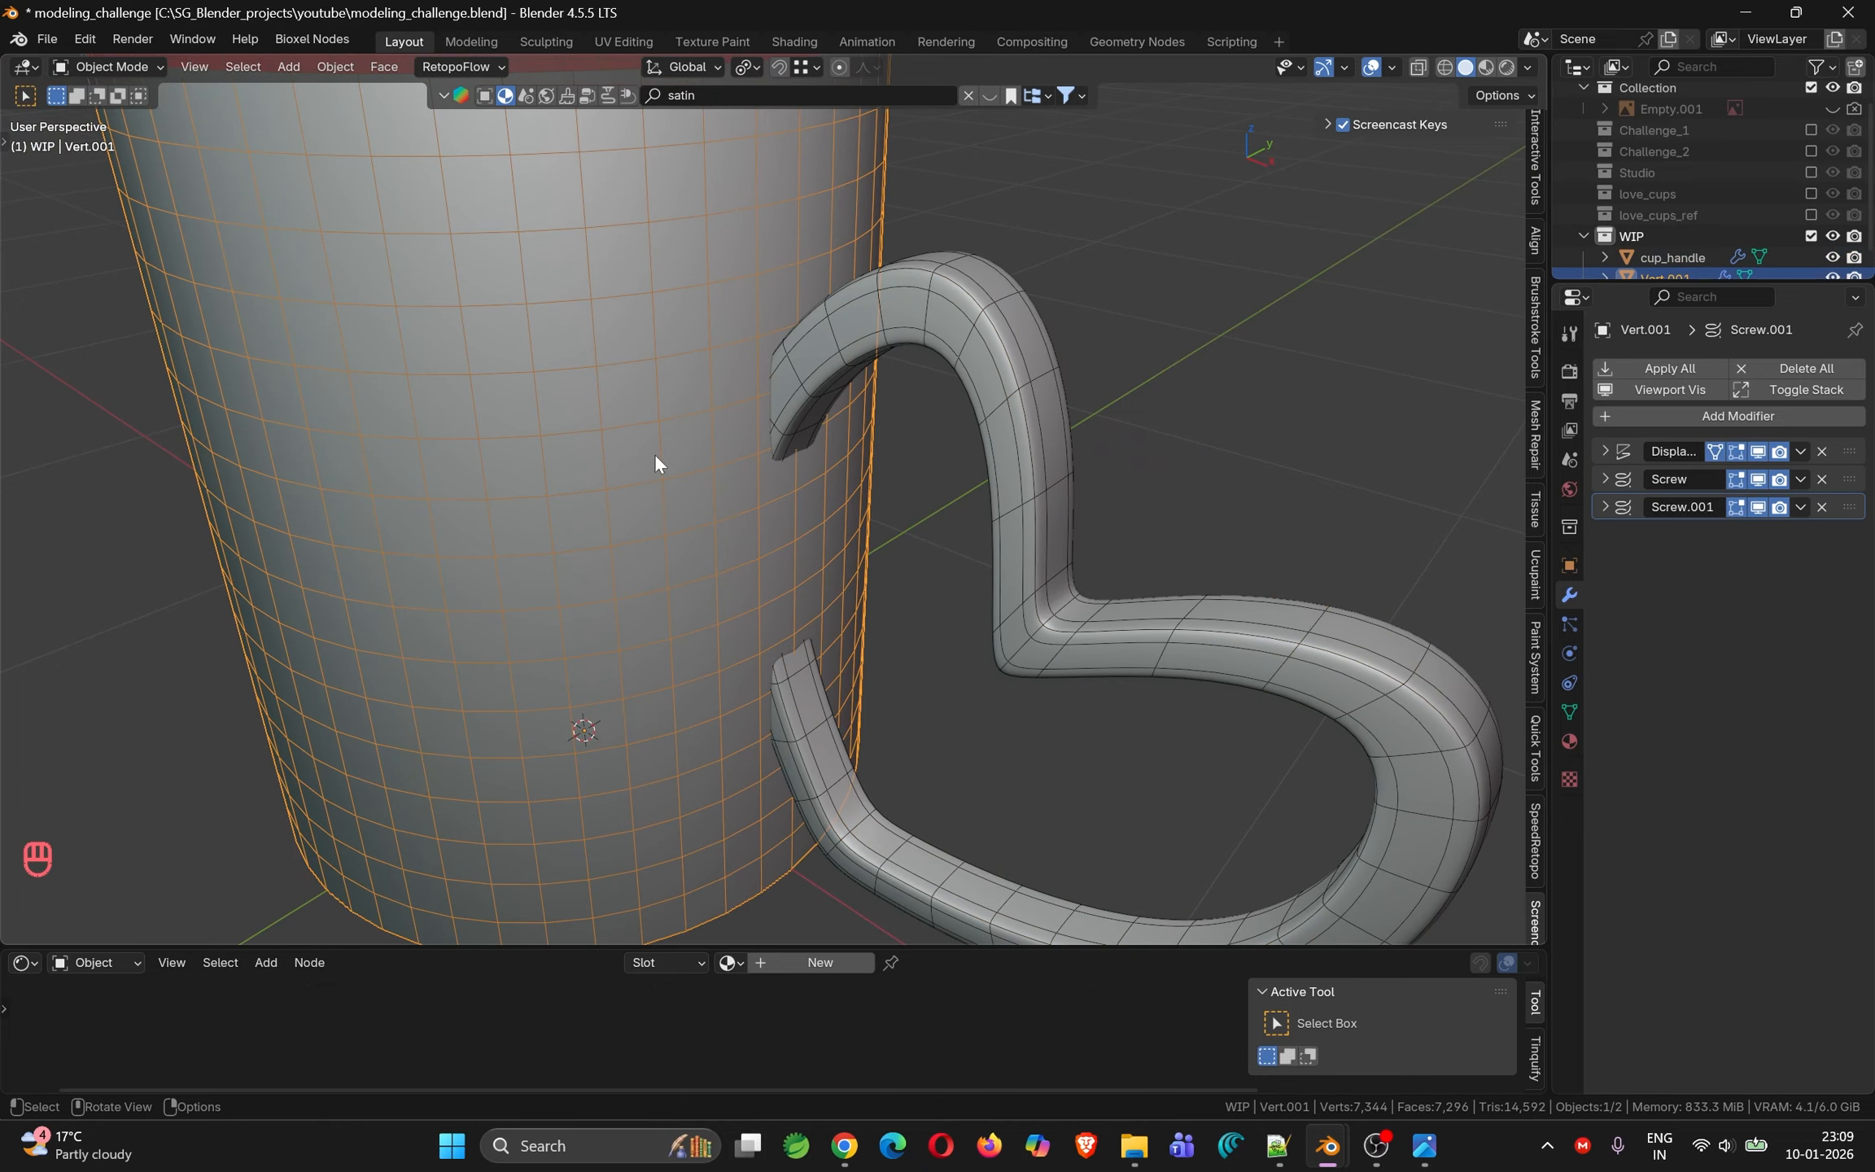
click(1605, 507)
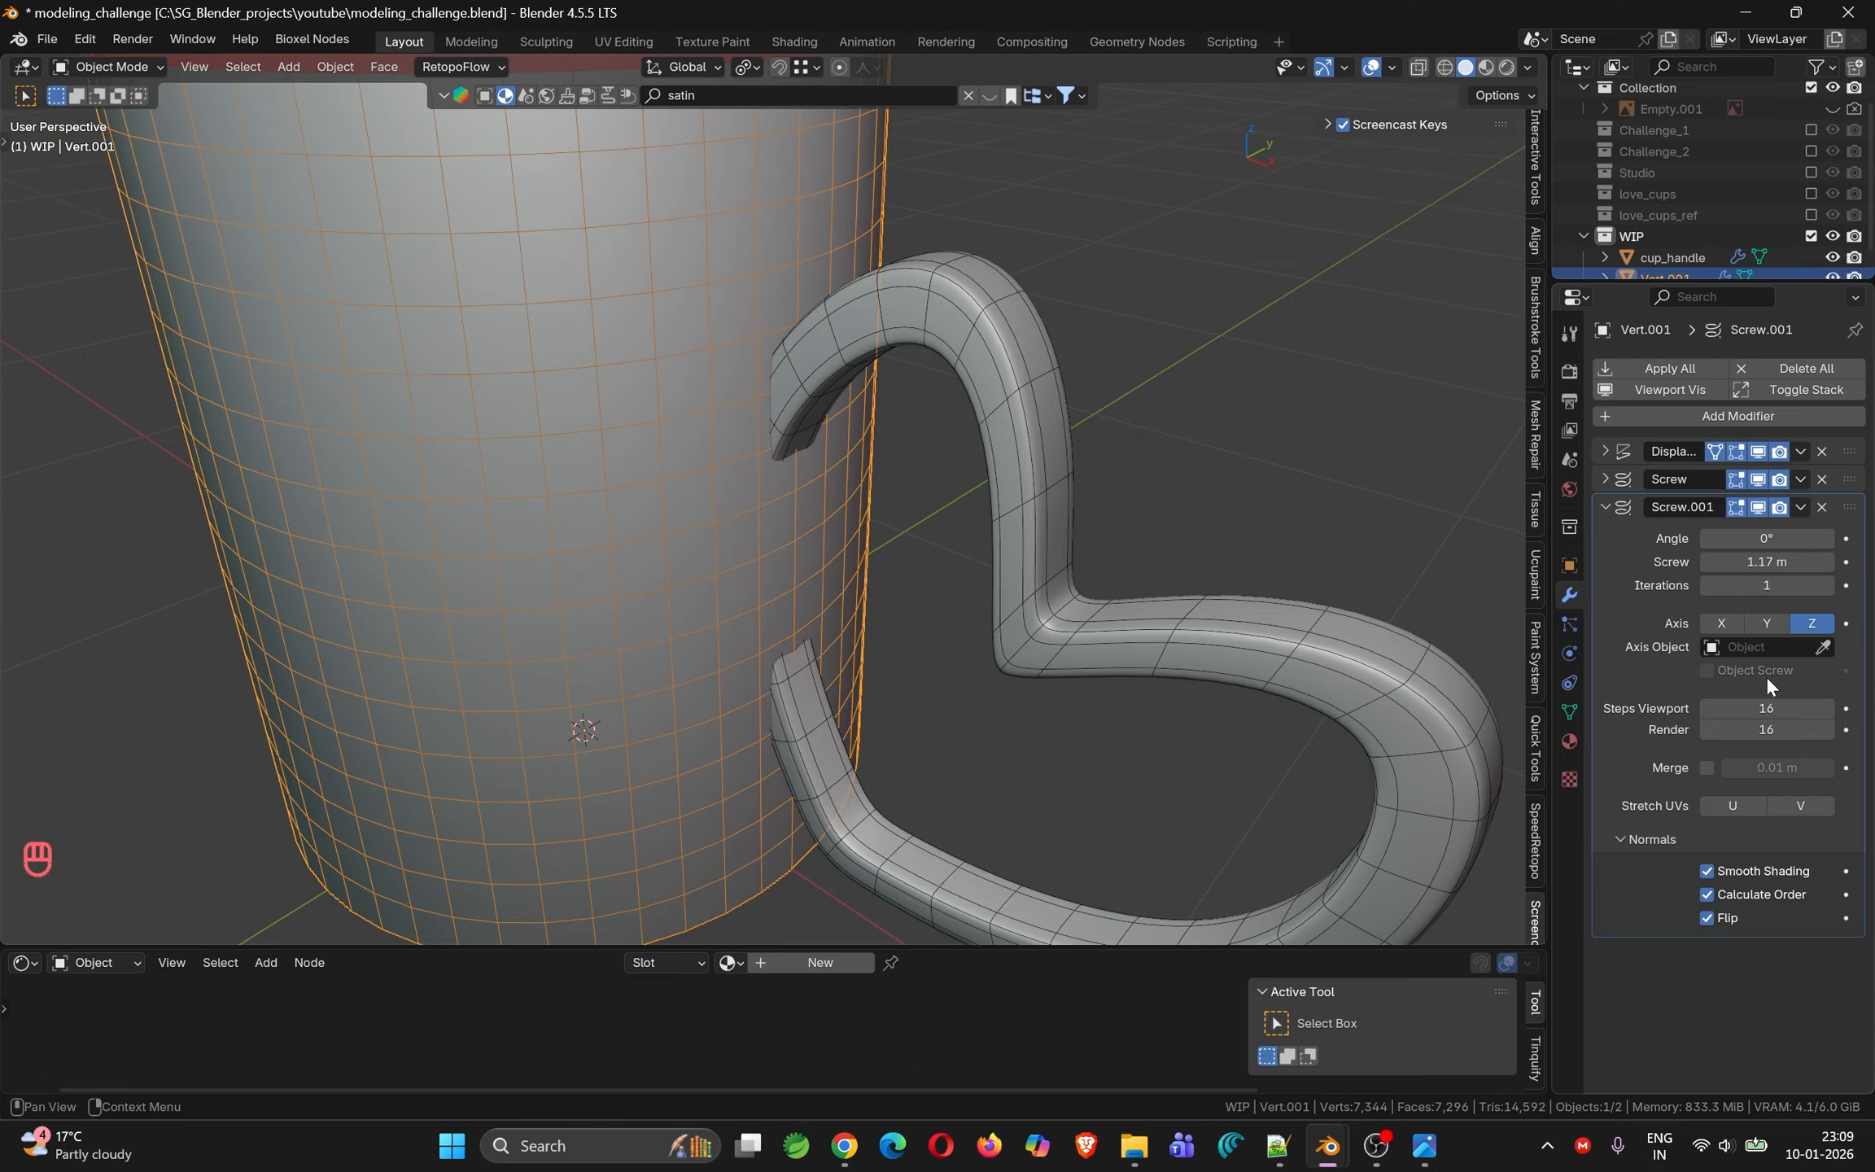
mouse_move(1767, 708)
shift+mouse_down()
mouse_move(1701, 708)
mouse_move(1762, 708)
shift+mouse_up()
click(1707, 708)
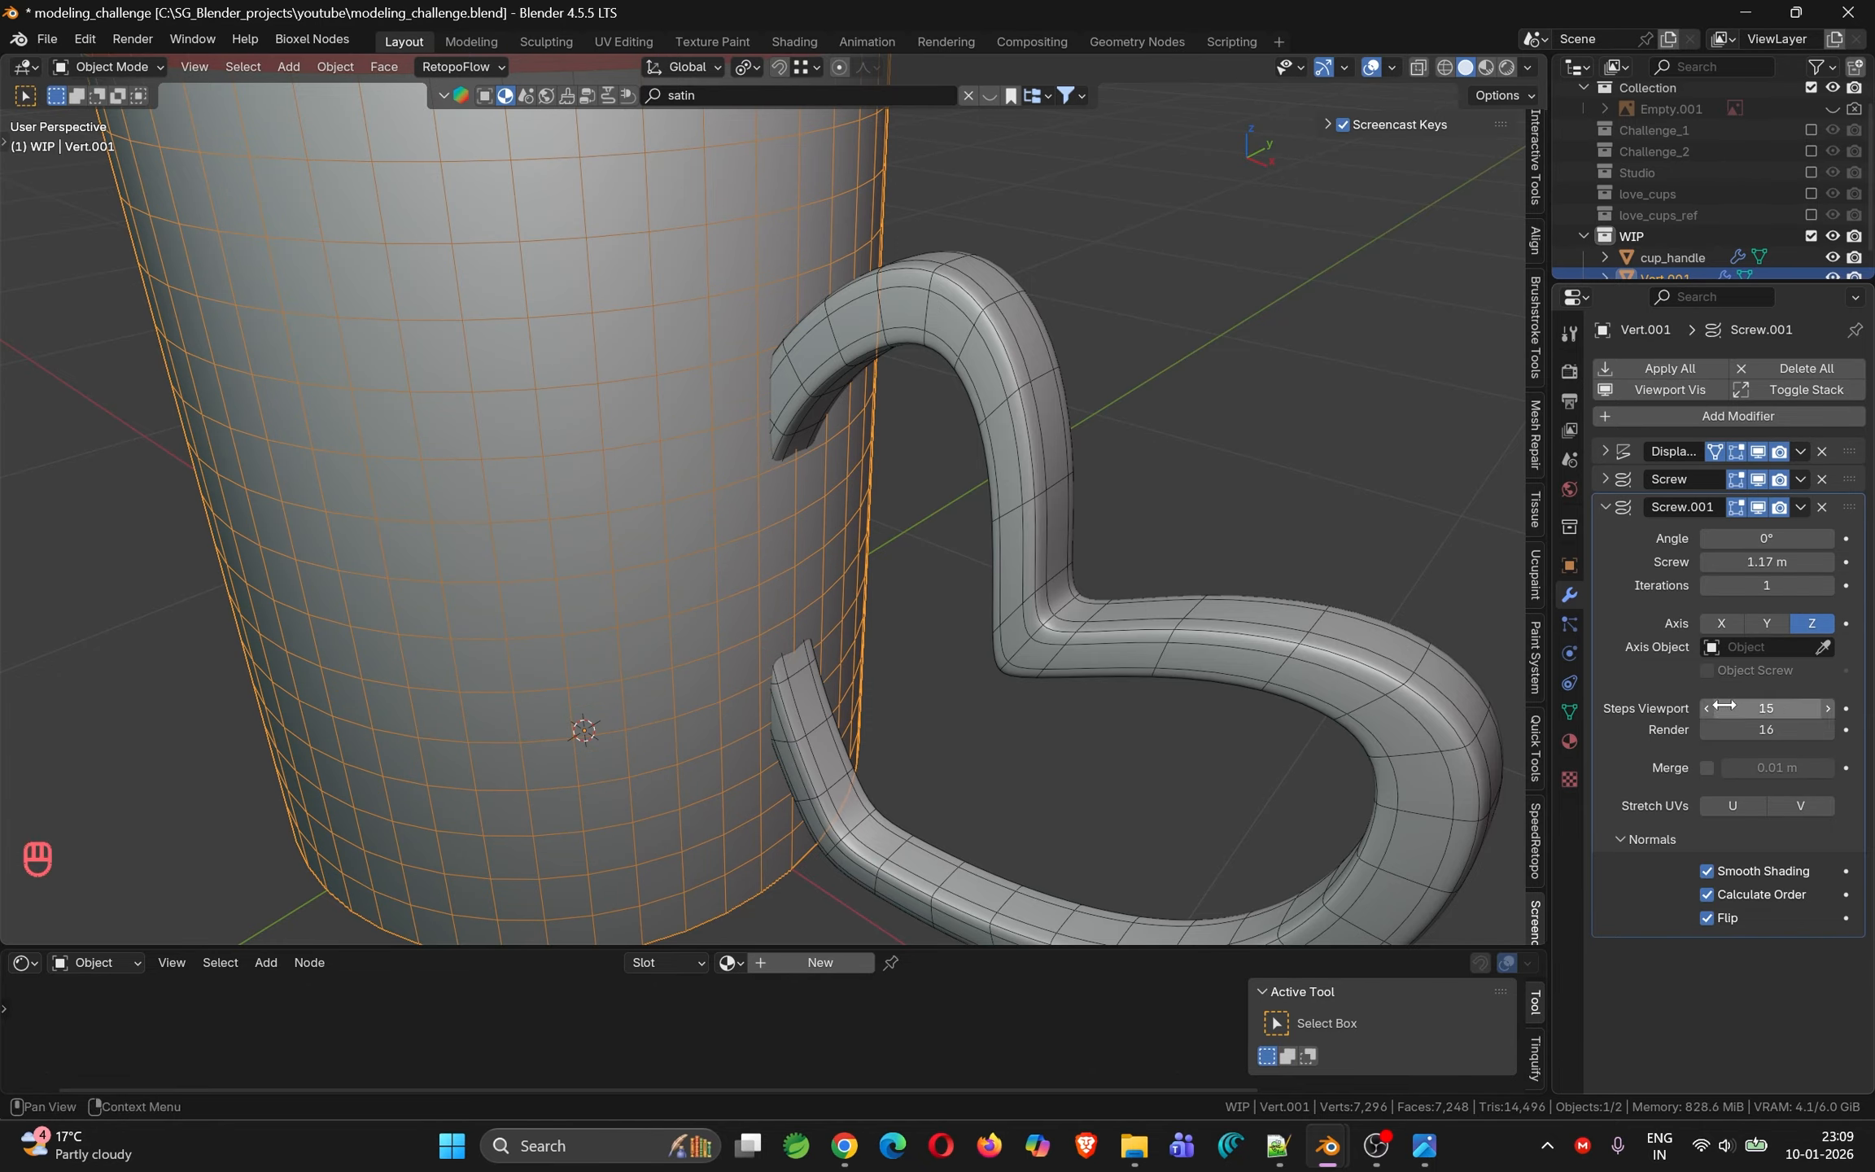
double_click(1707, 708)
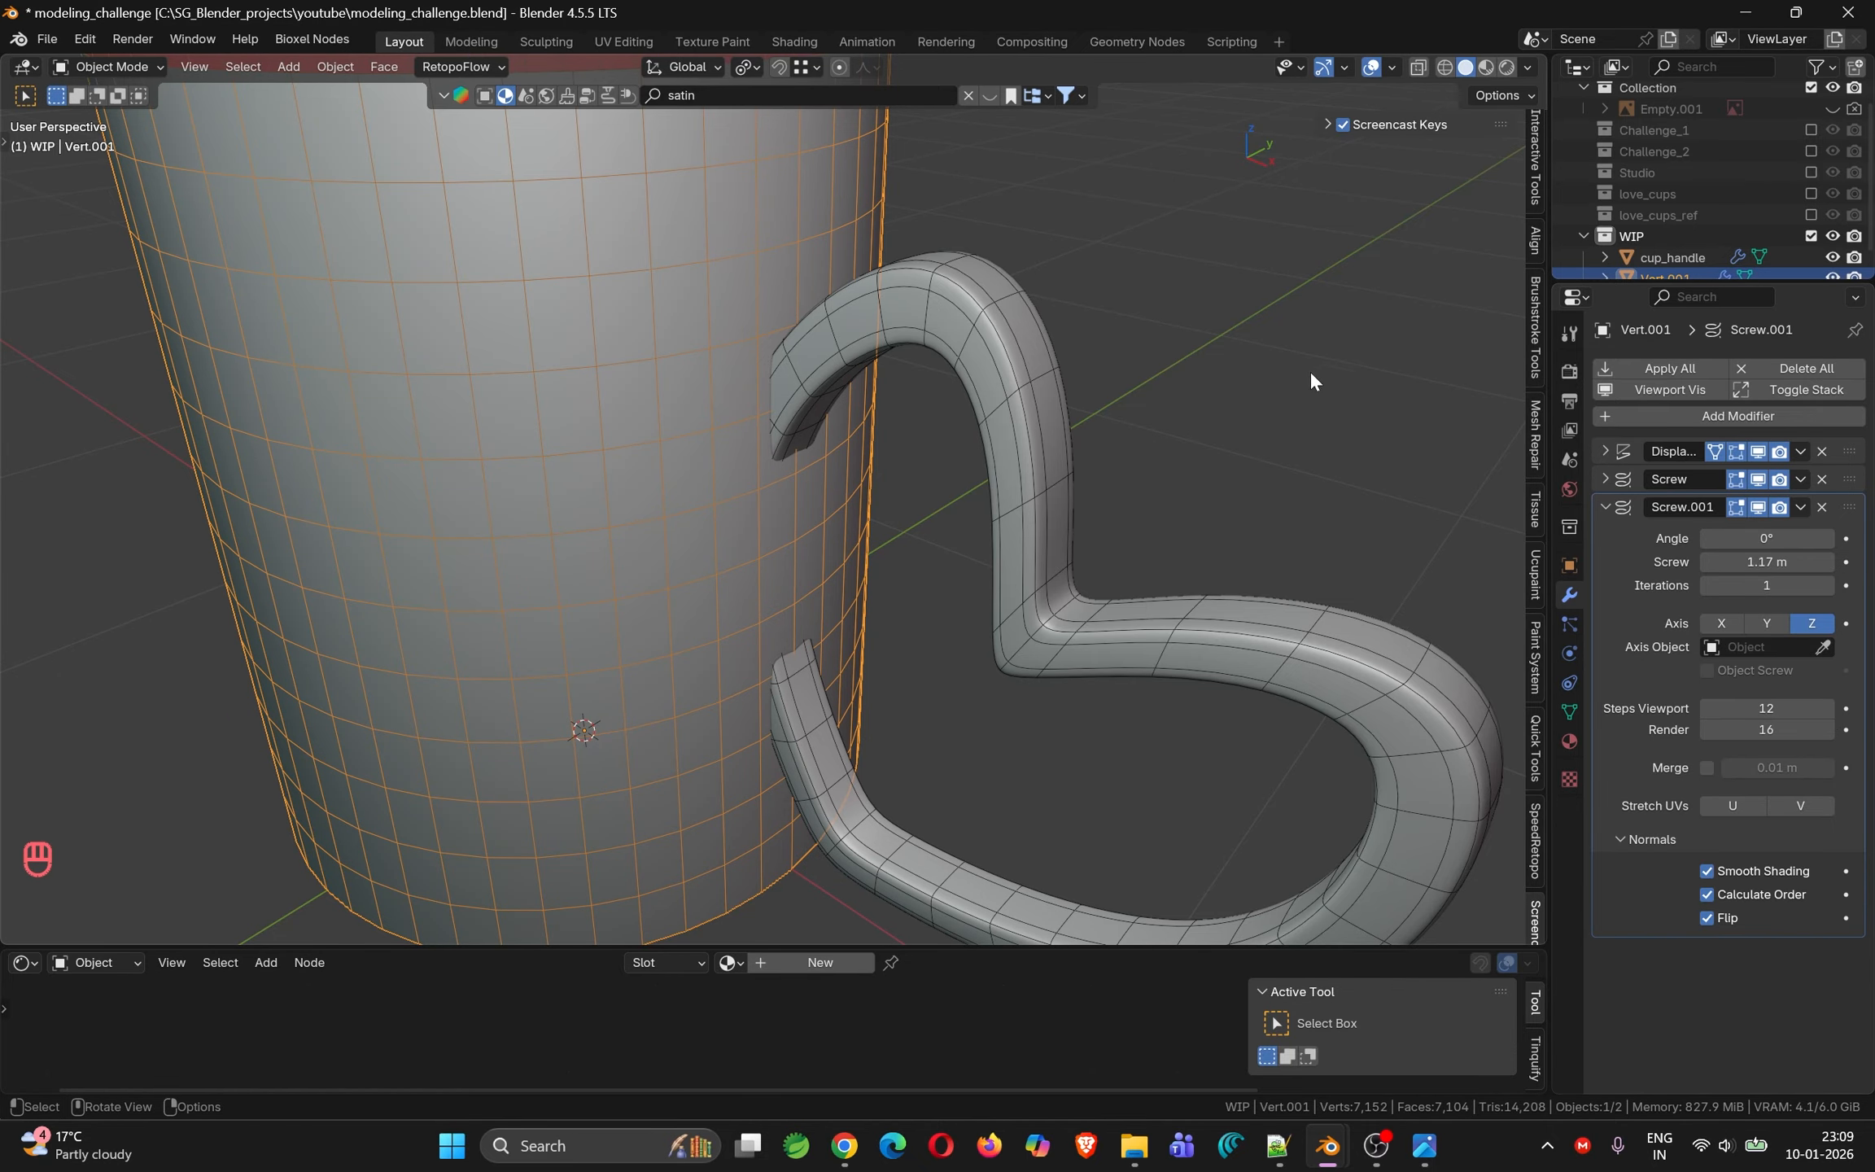
Select the heart handle and raise it by about 0.07 m along Z
middle_drag(1216, 426, 849, 689)
click(850, 688)
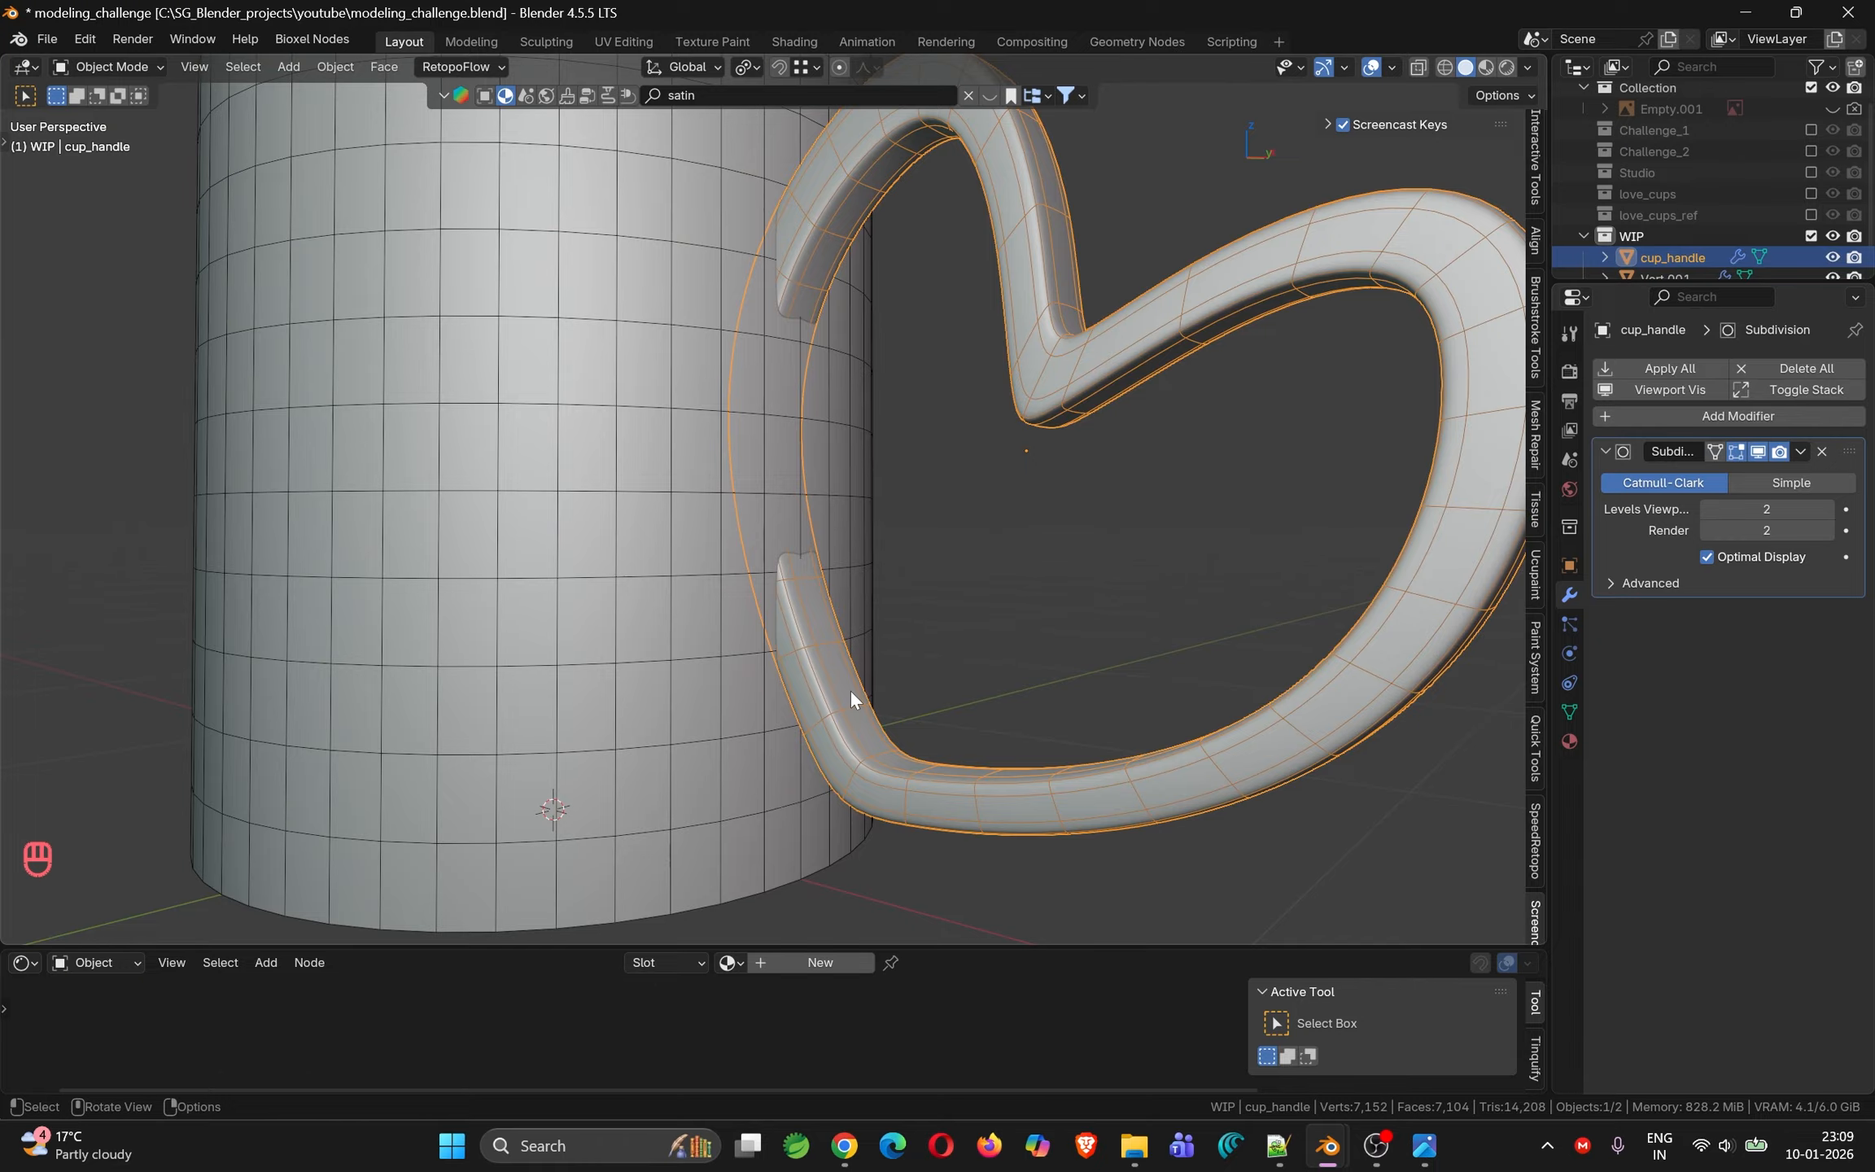
key(g)
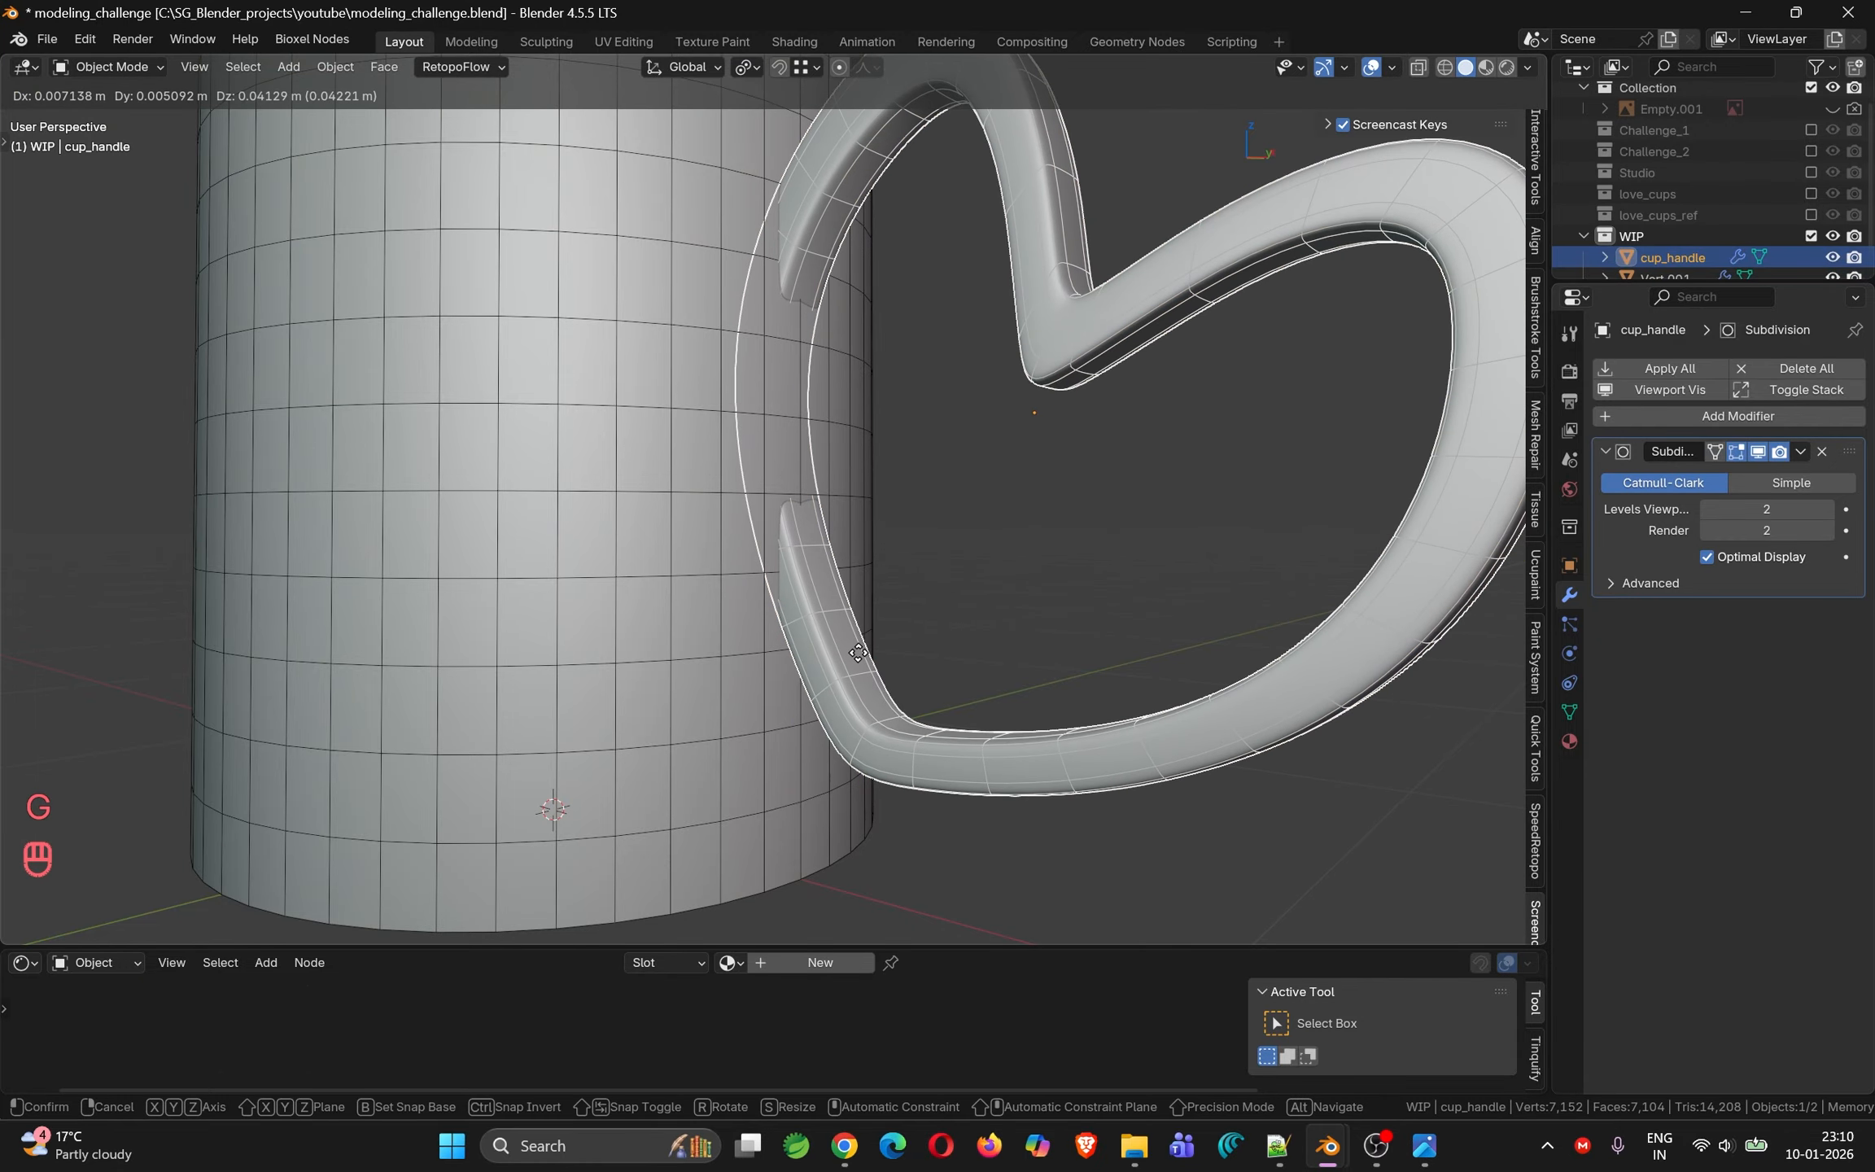
key(z)
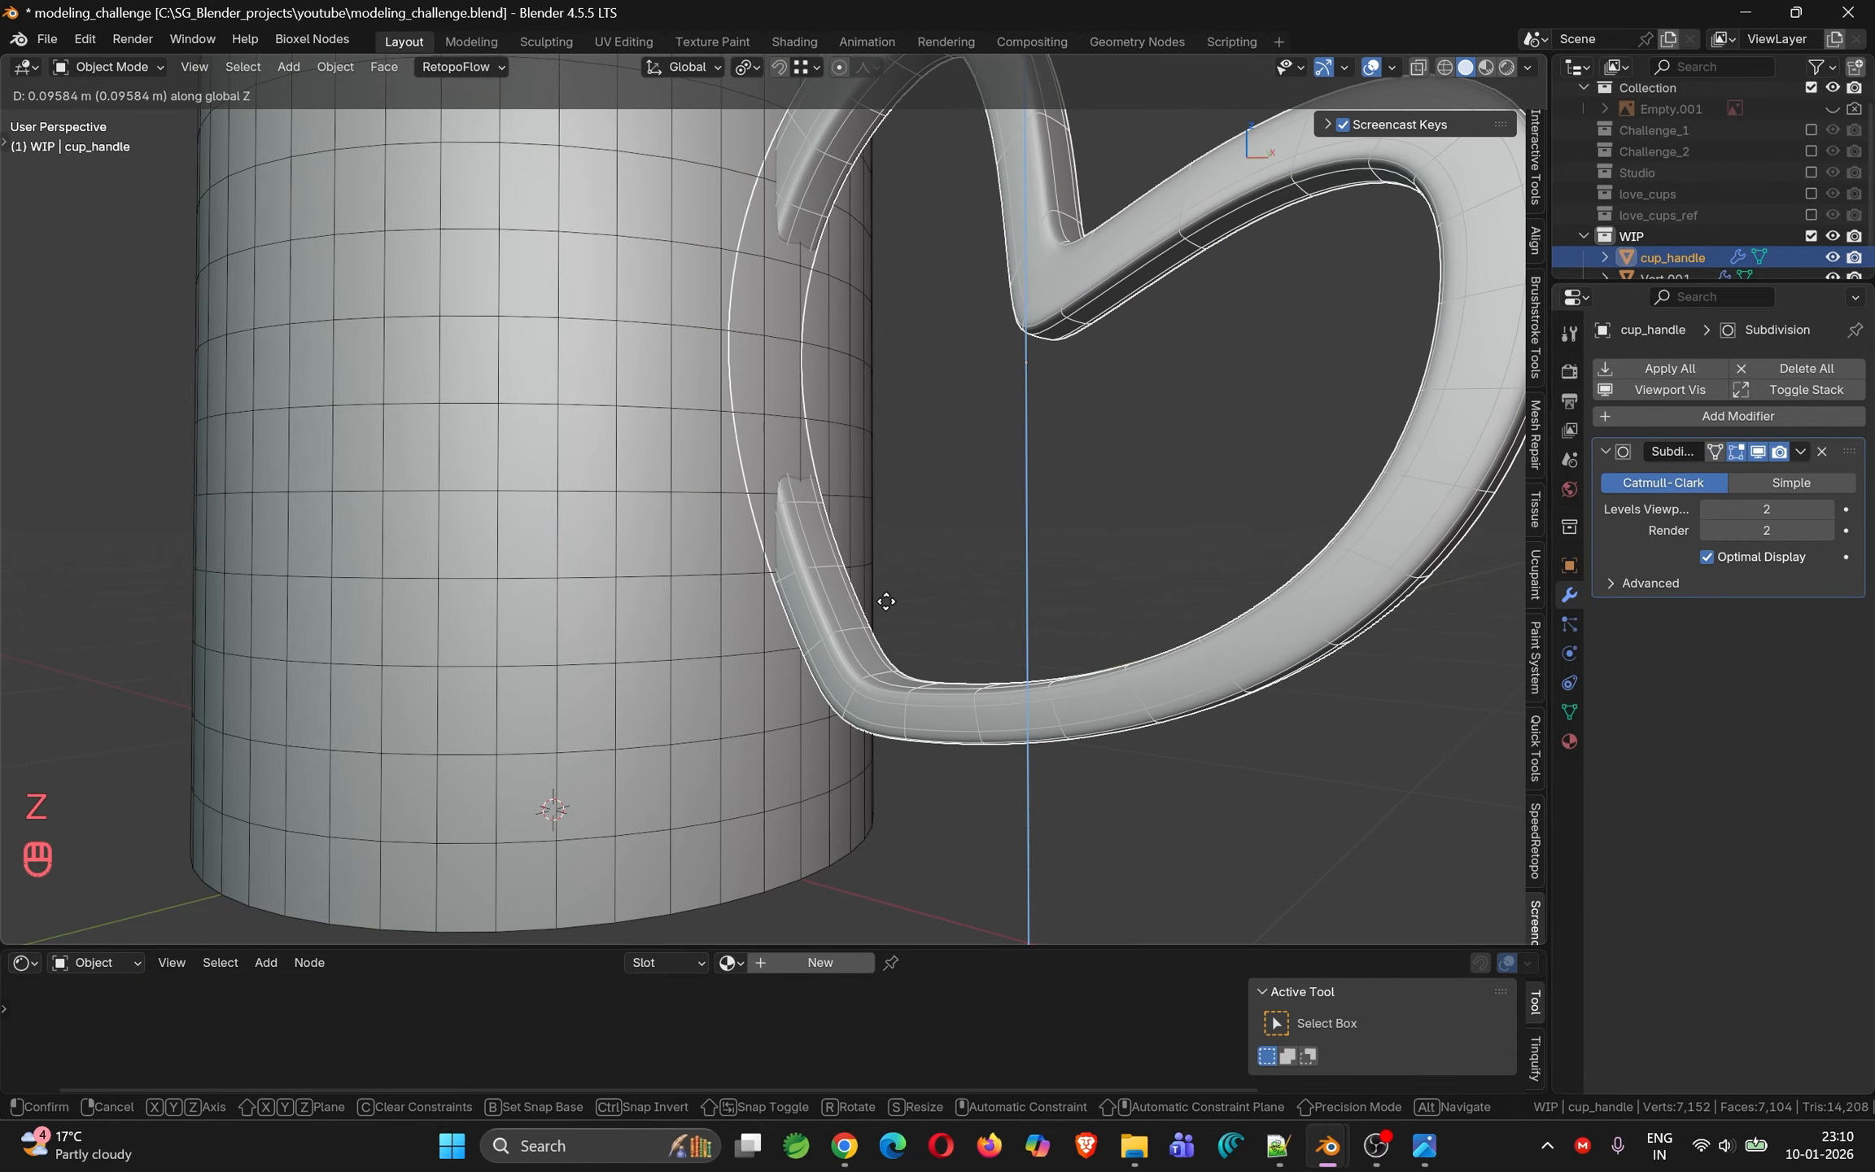
click(883, 628)
Rotate the handle by about -5° around the Y axis
middle_drag(883, 628, 1042, 643)
key(r)
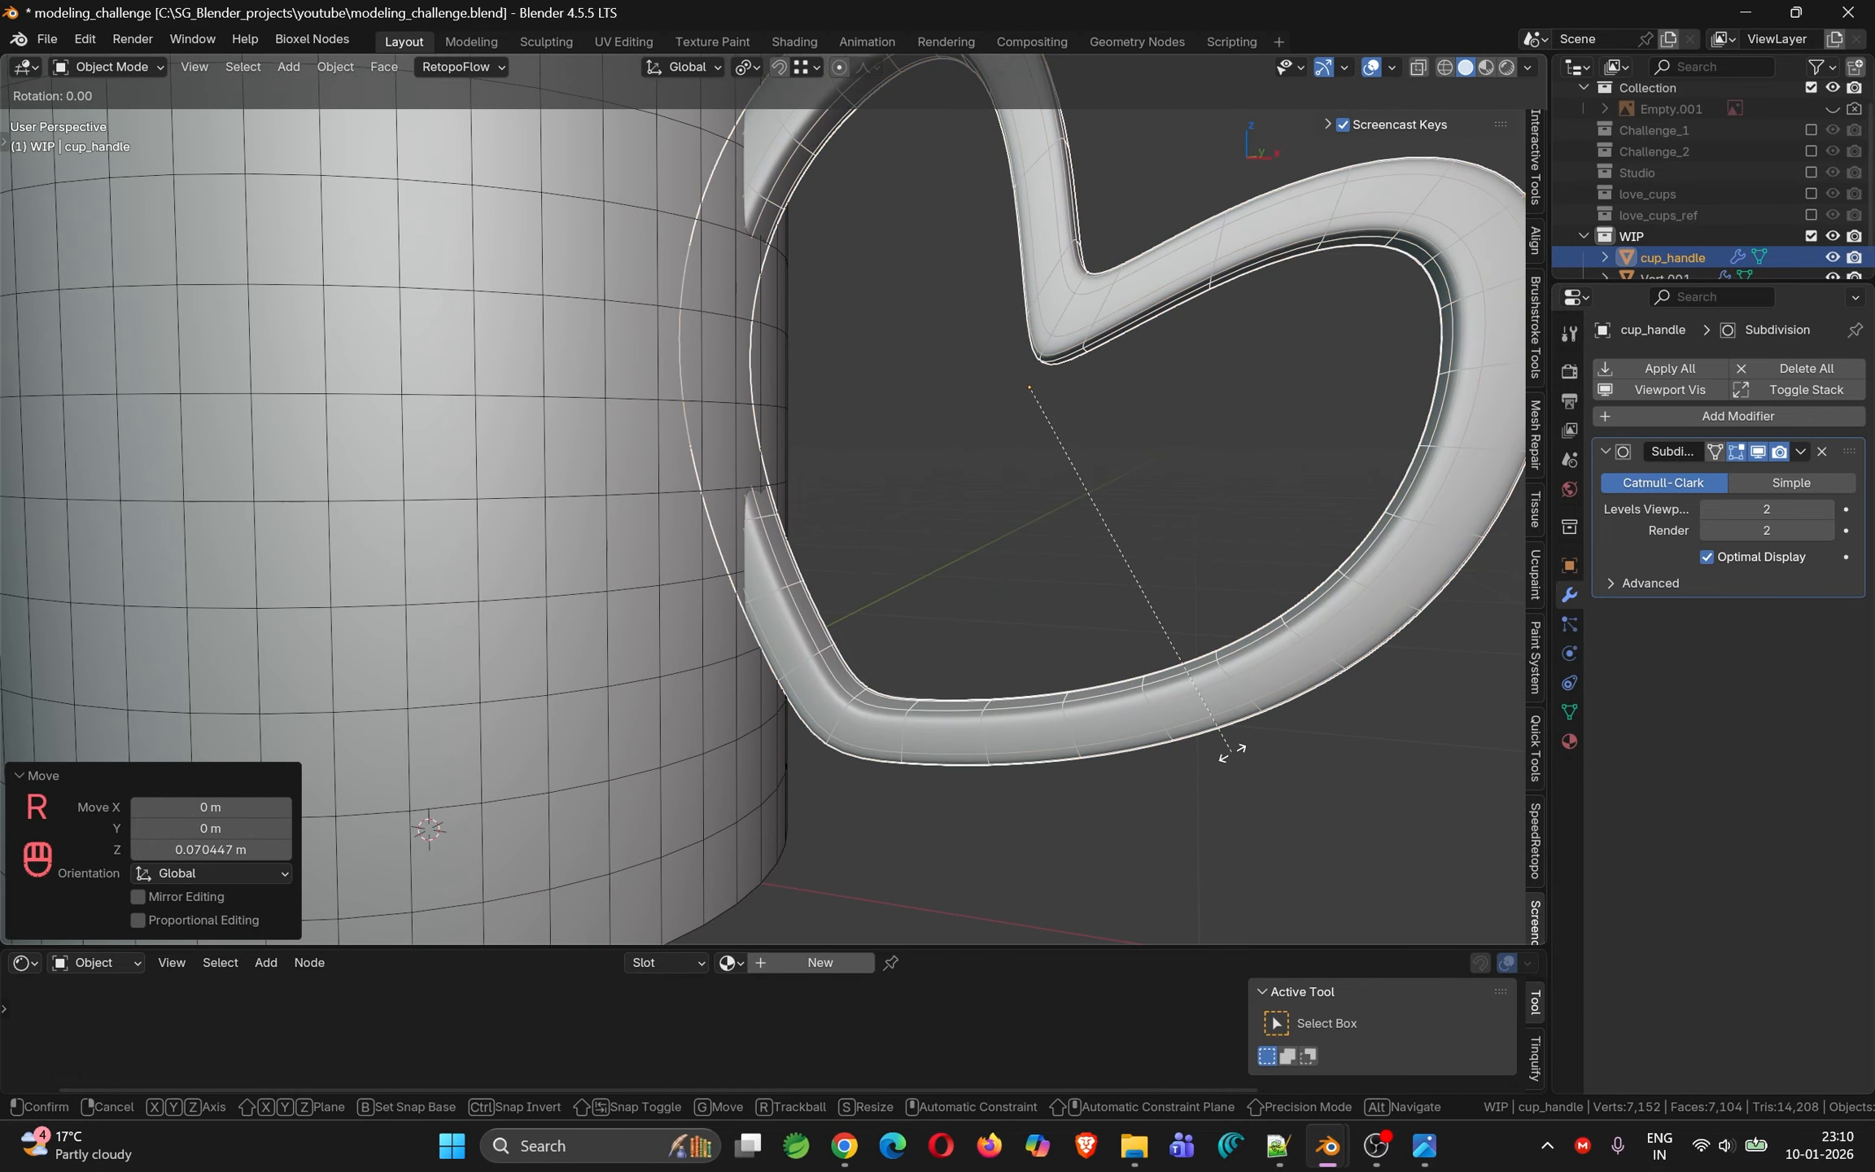
key(y)
click(1029, 621)
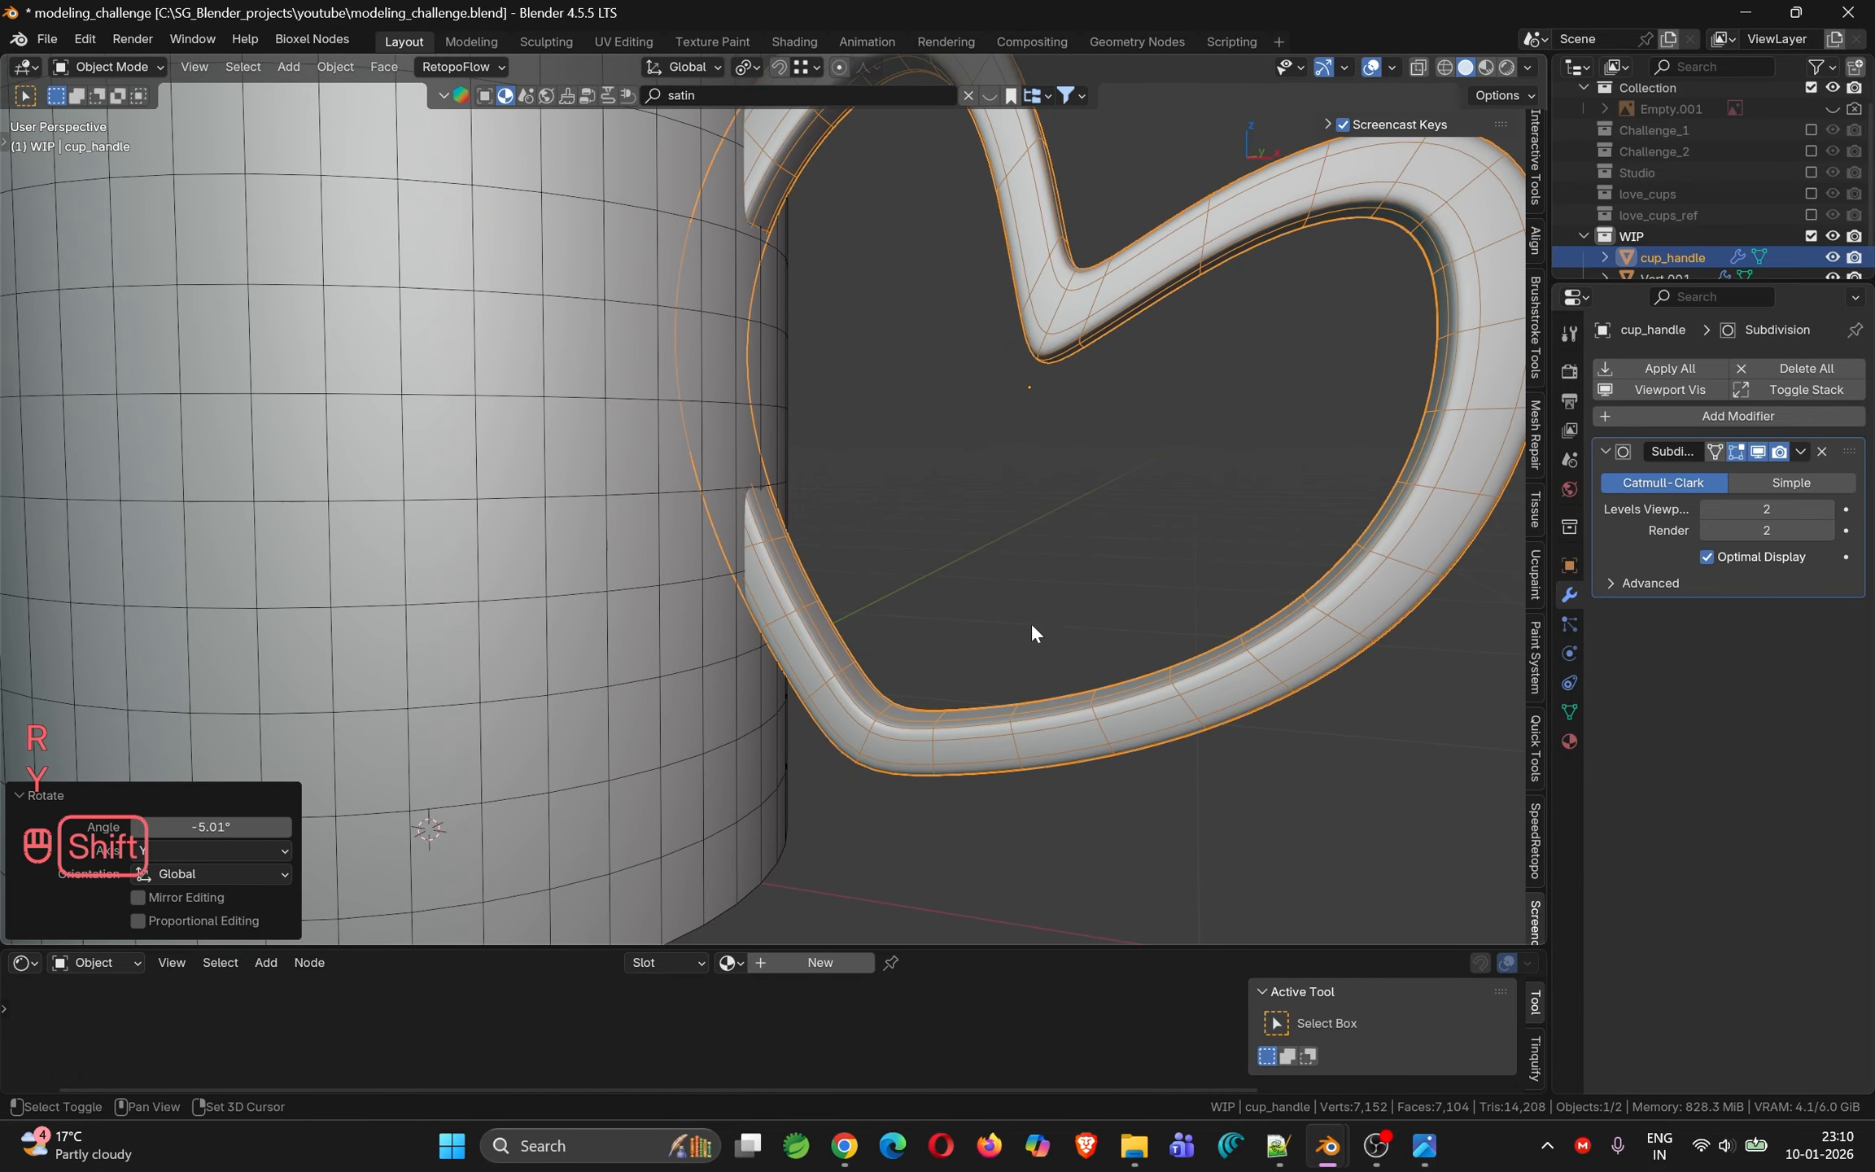
Lower the handle by about 0.007 m along Z and apply its rotation and scale
shift+middle_drag(1030, 621, 1057, 778)
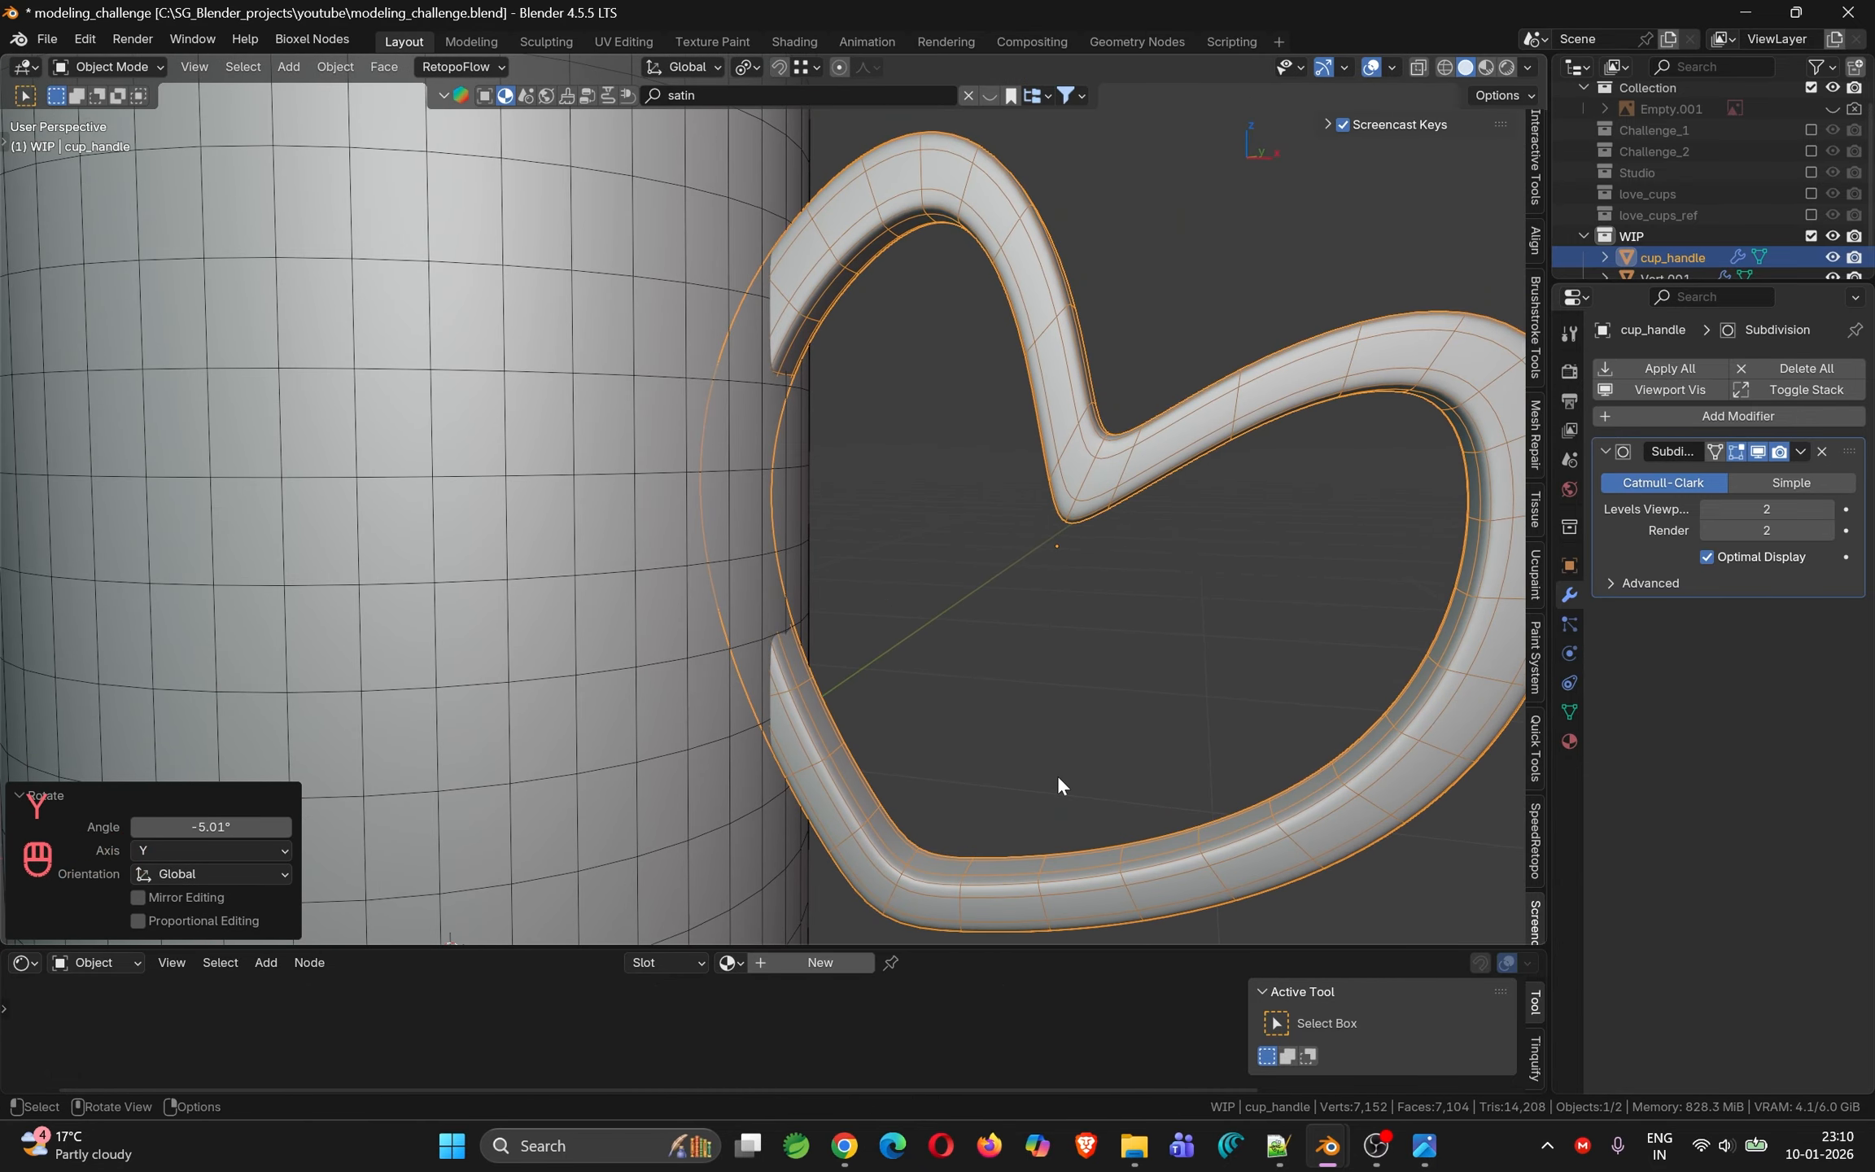
middle_drag(868, 767, 891, 425)
key(g)
key(z)
click(856, 772)
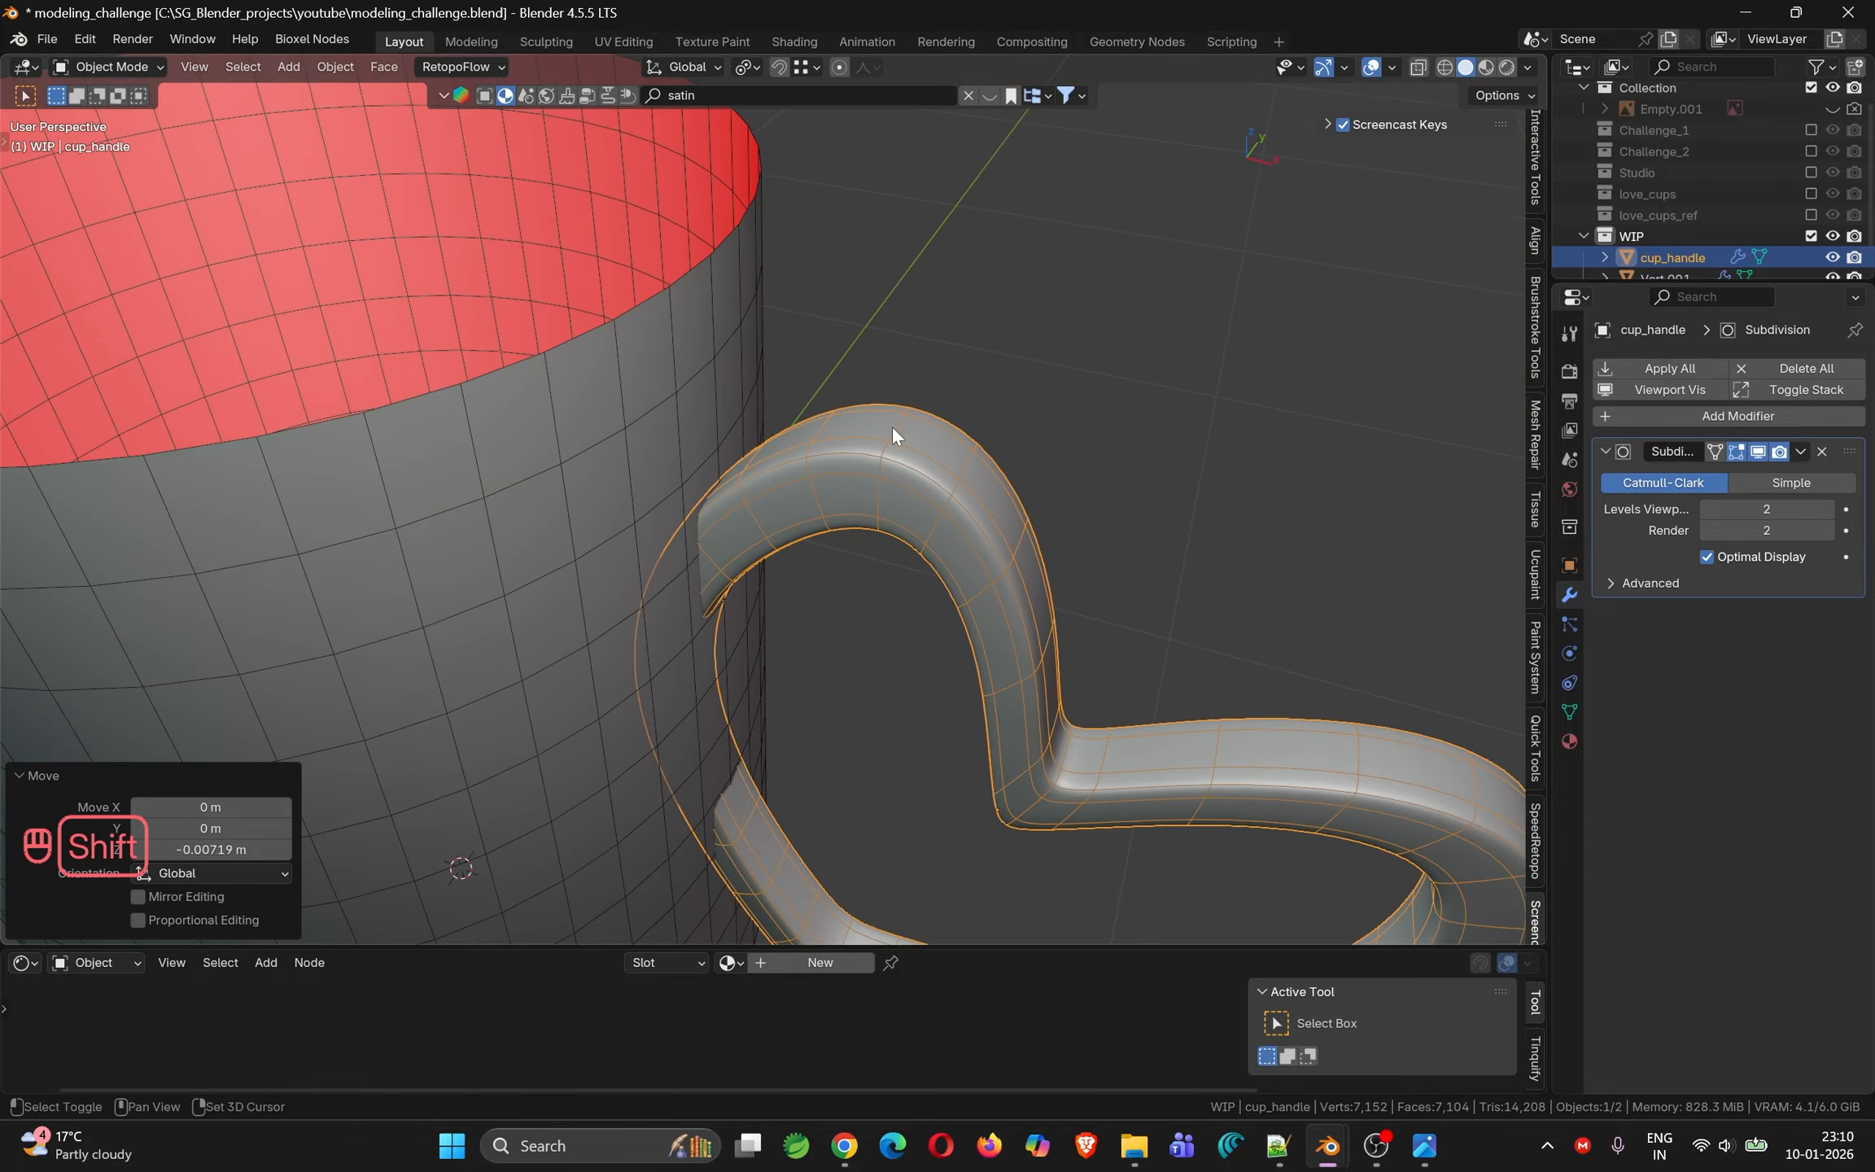
key(ctrl+a)
click(990, 590)
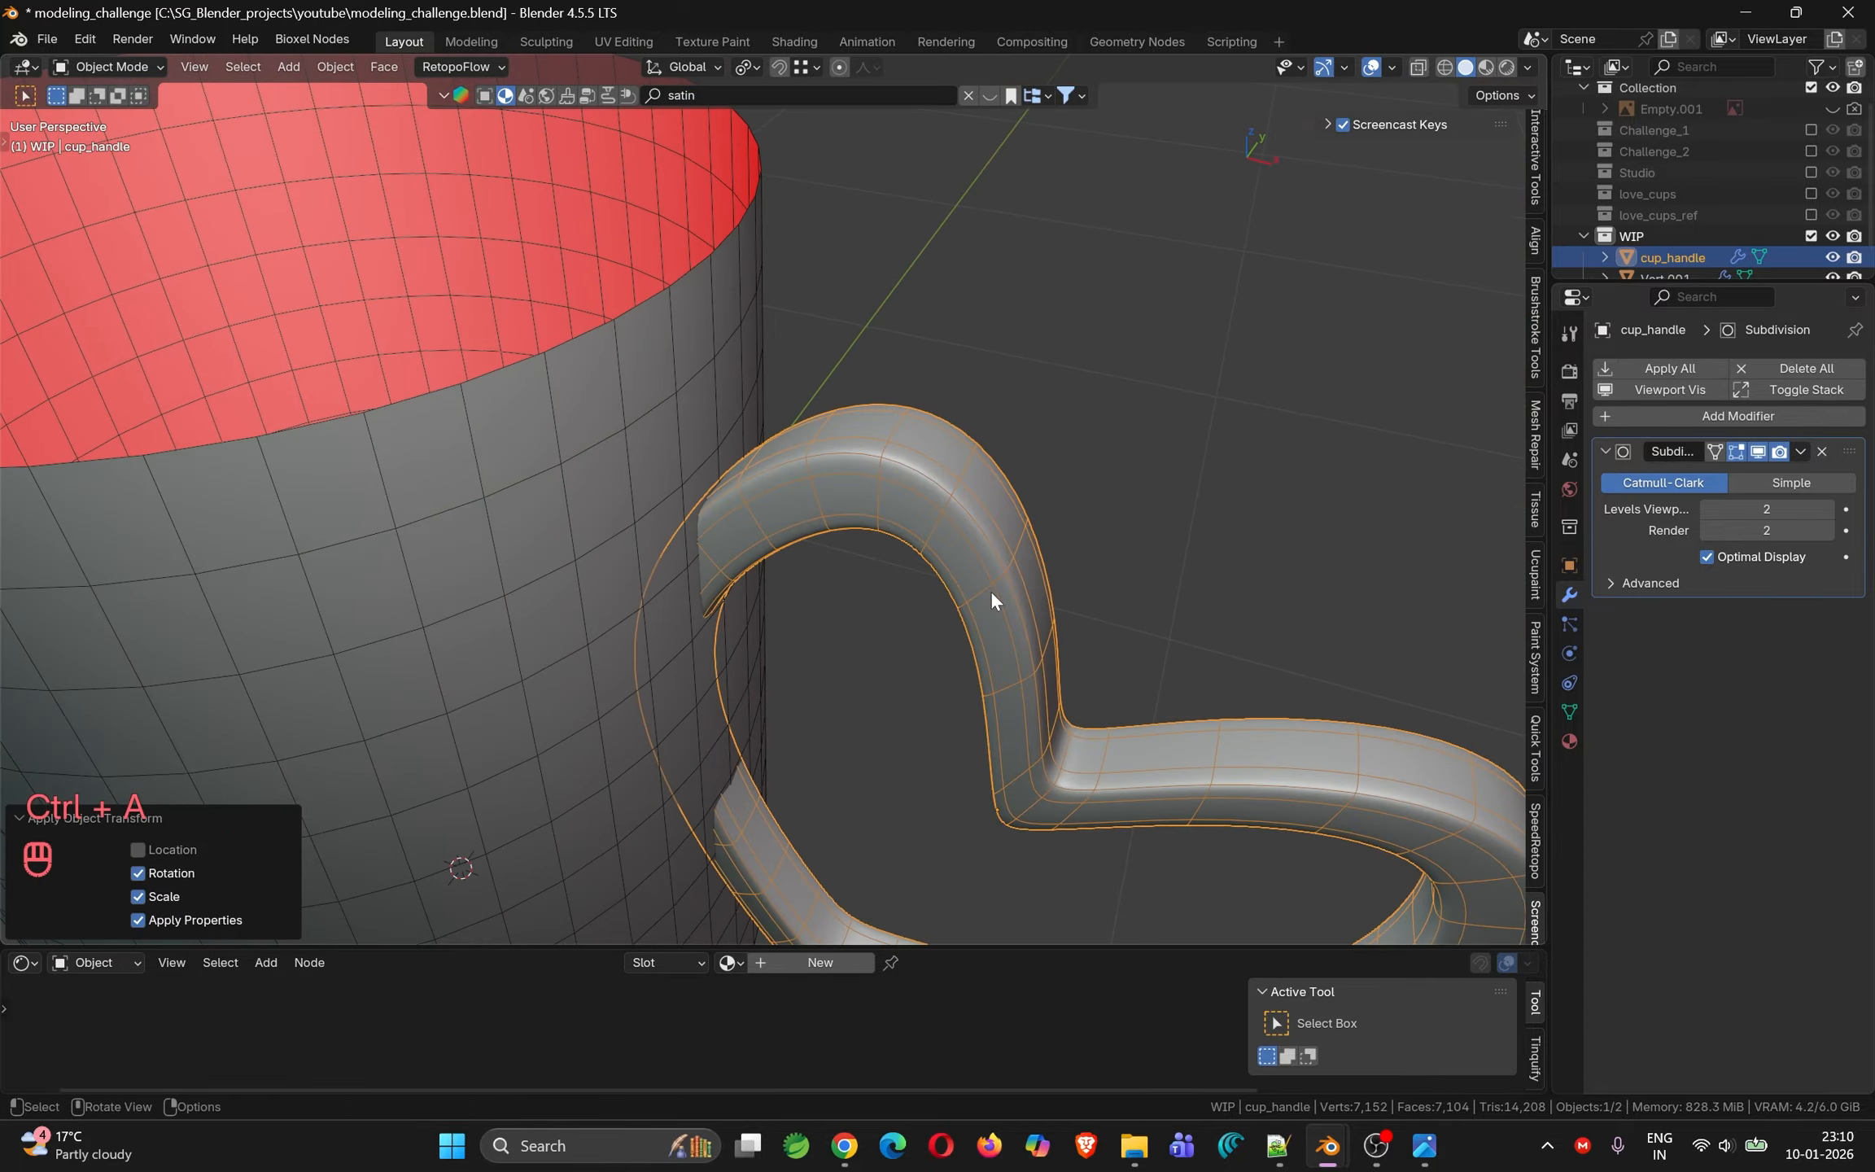
Select the cup body and hide the viewport's sidebar
click(595, 527)
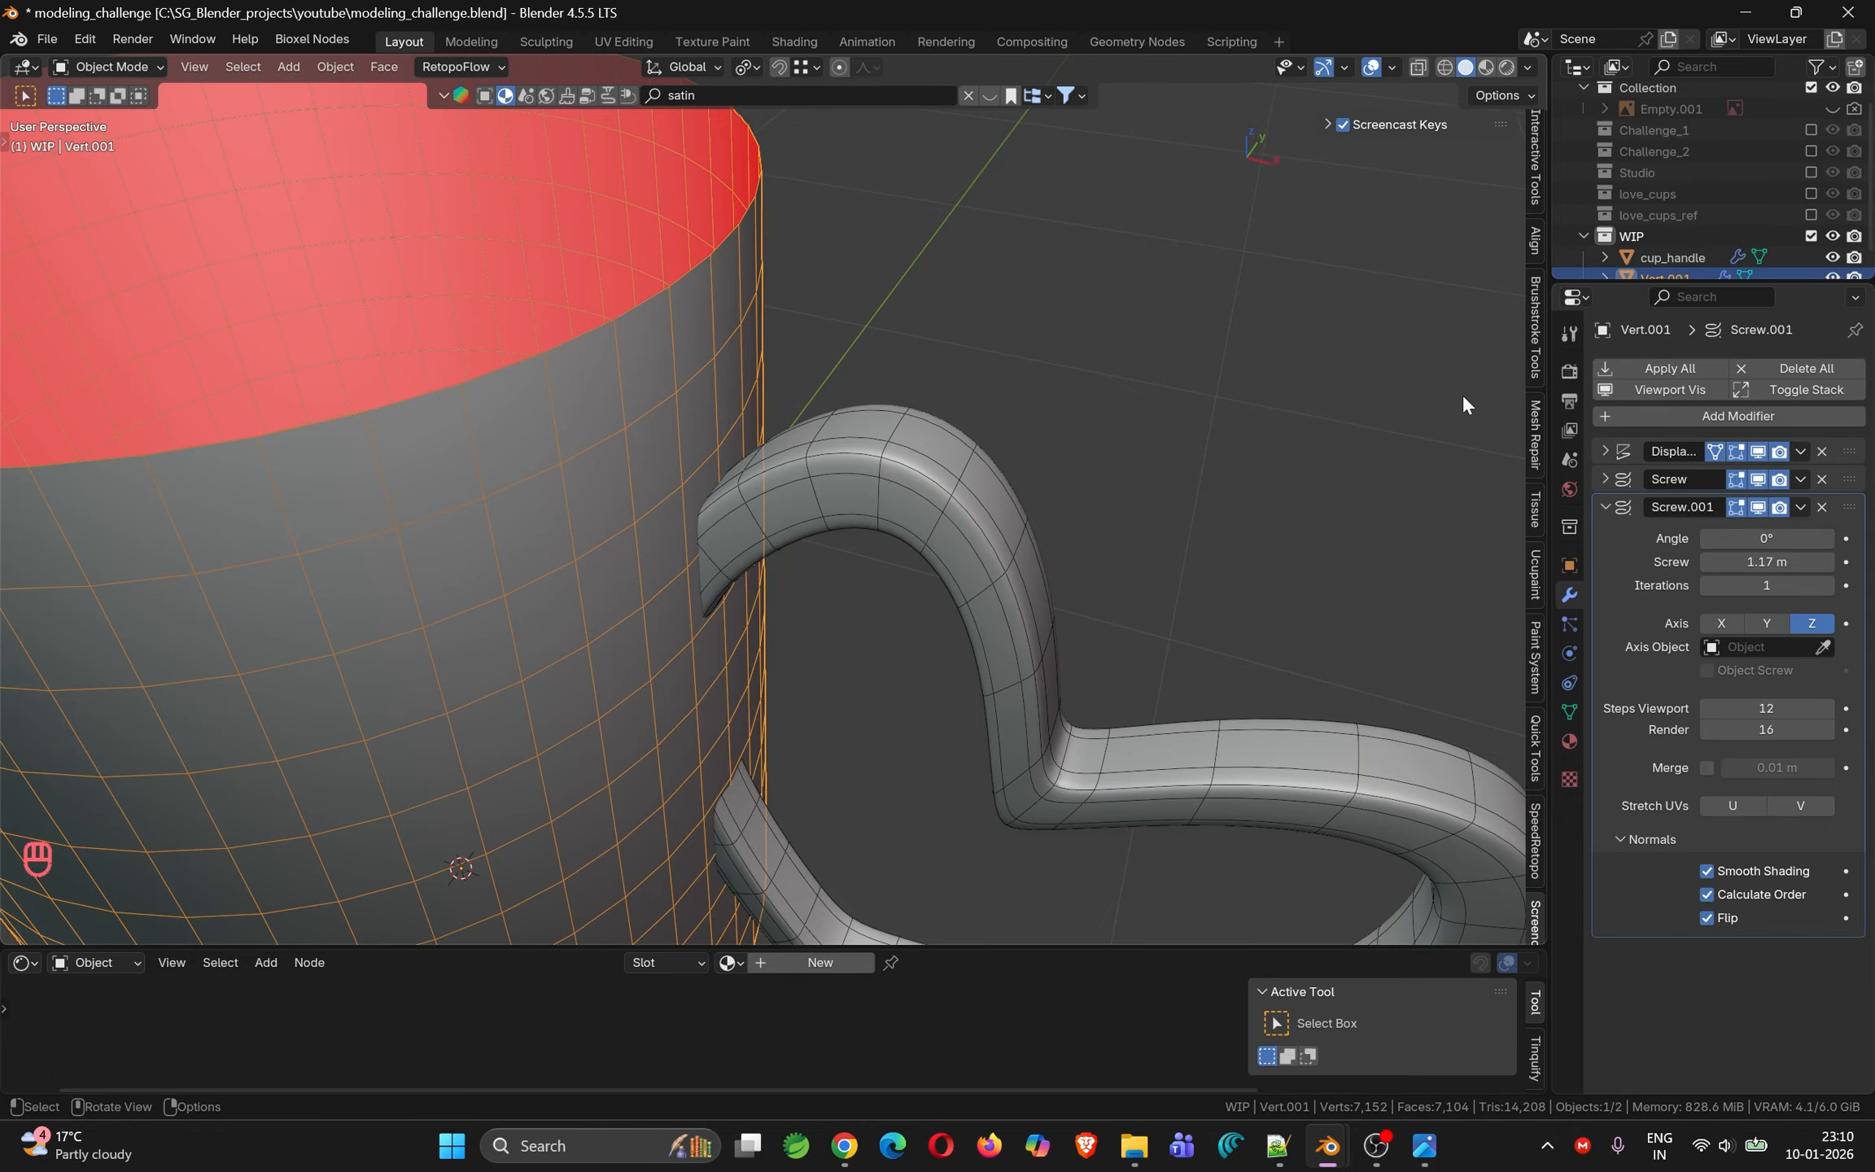
key(n)
key(n)
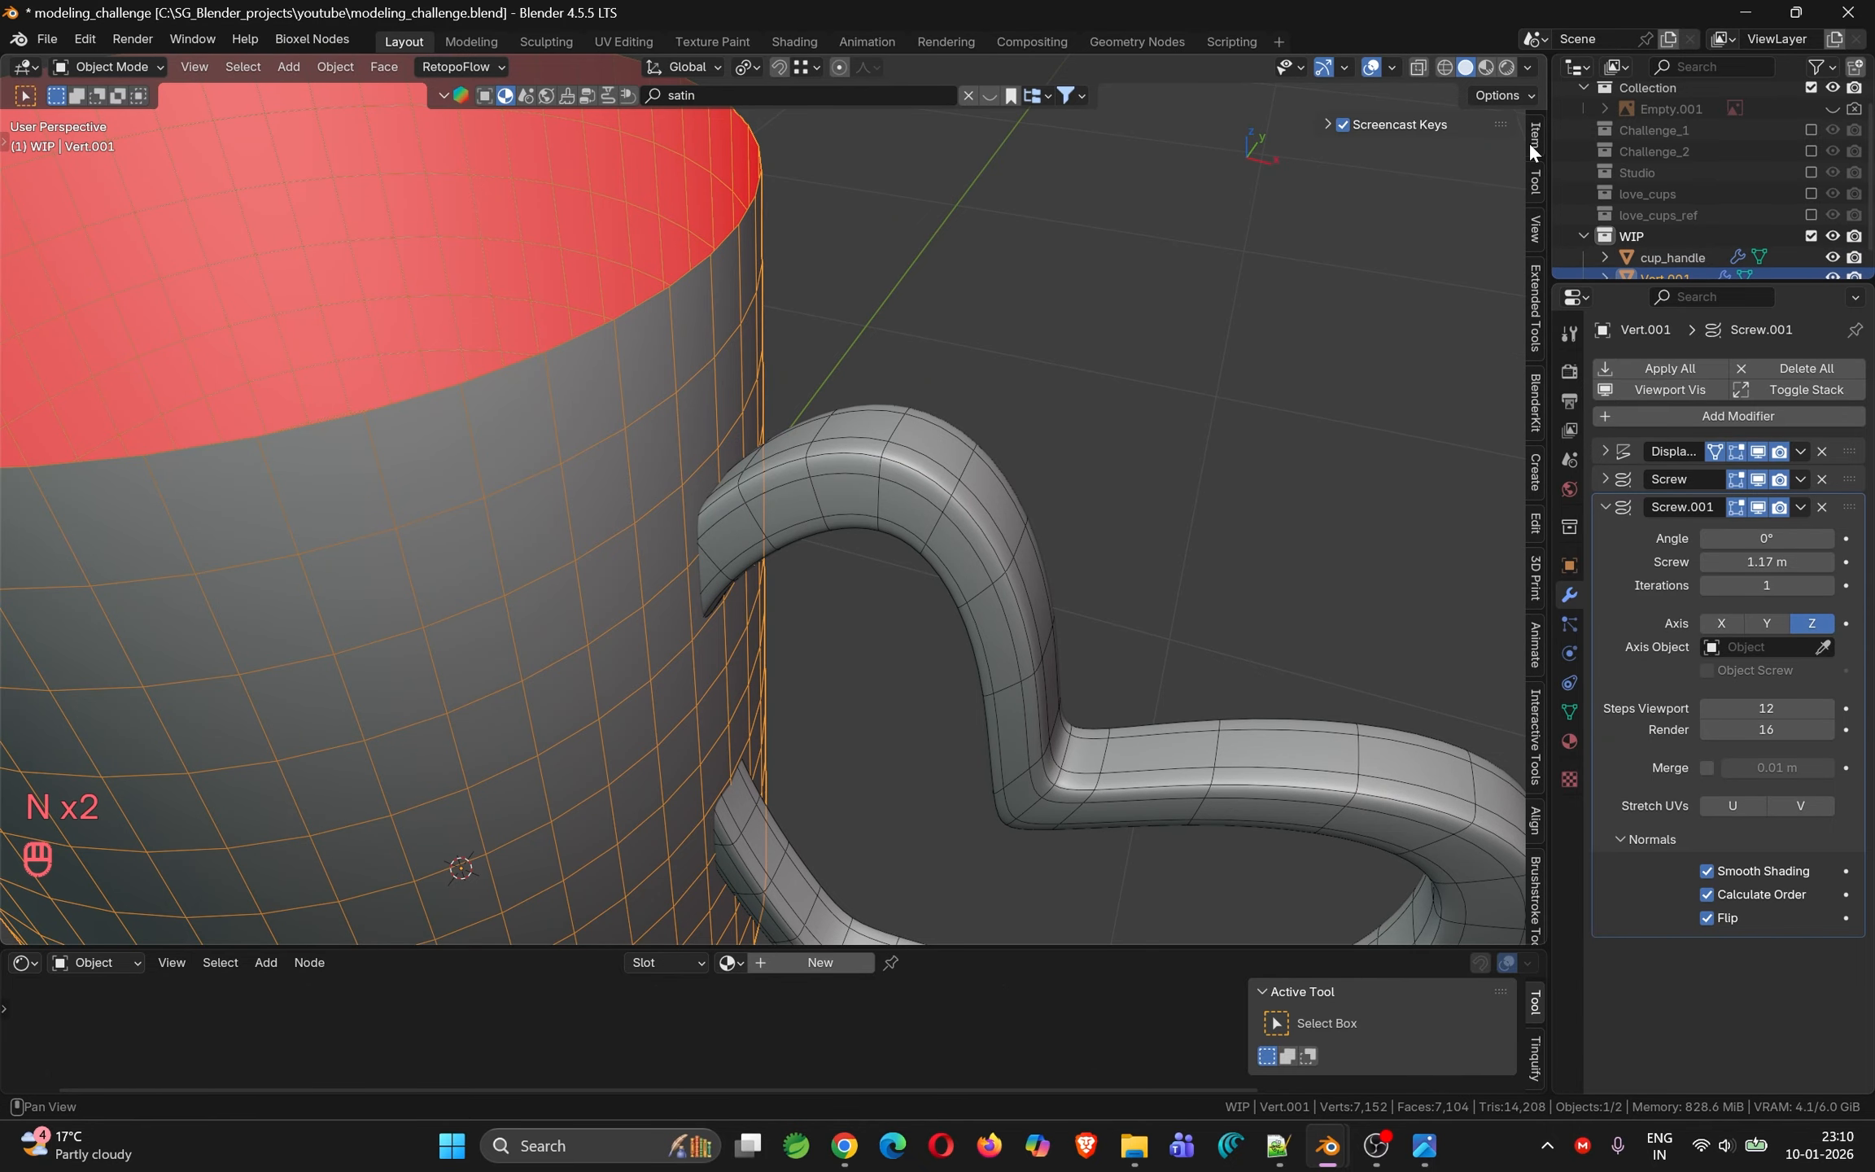
click(1533, 143)
key(n)
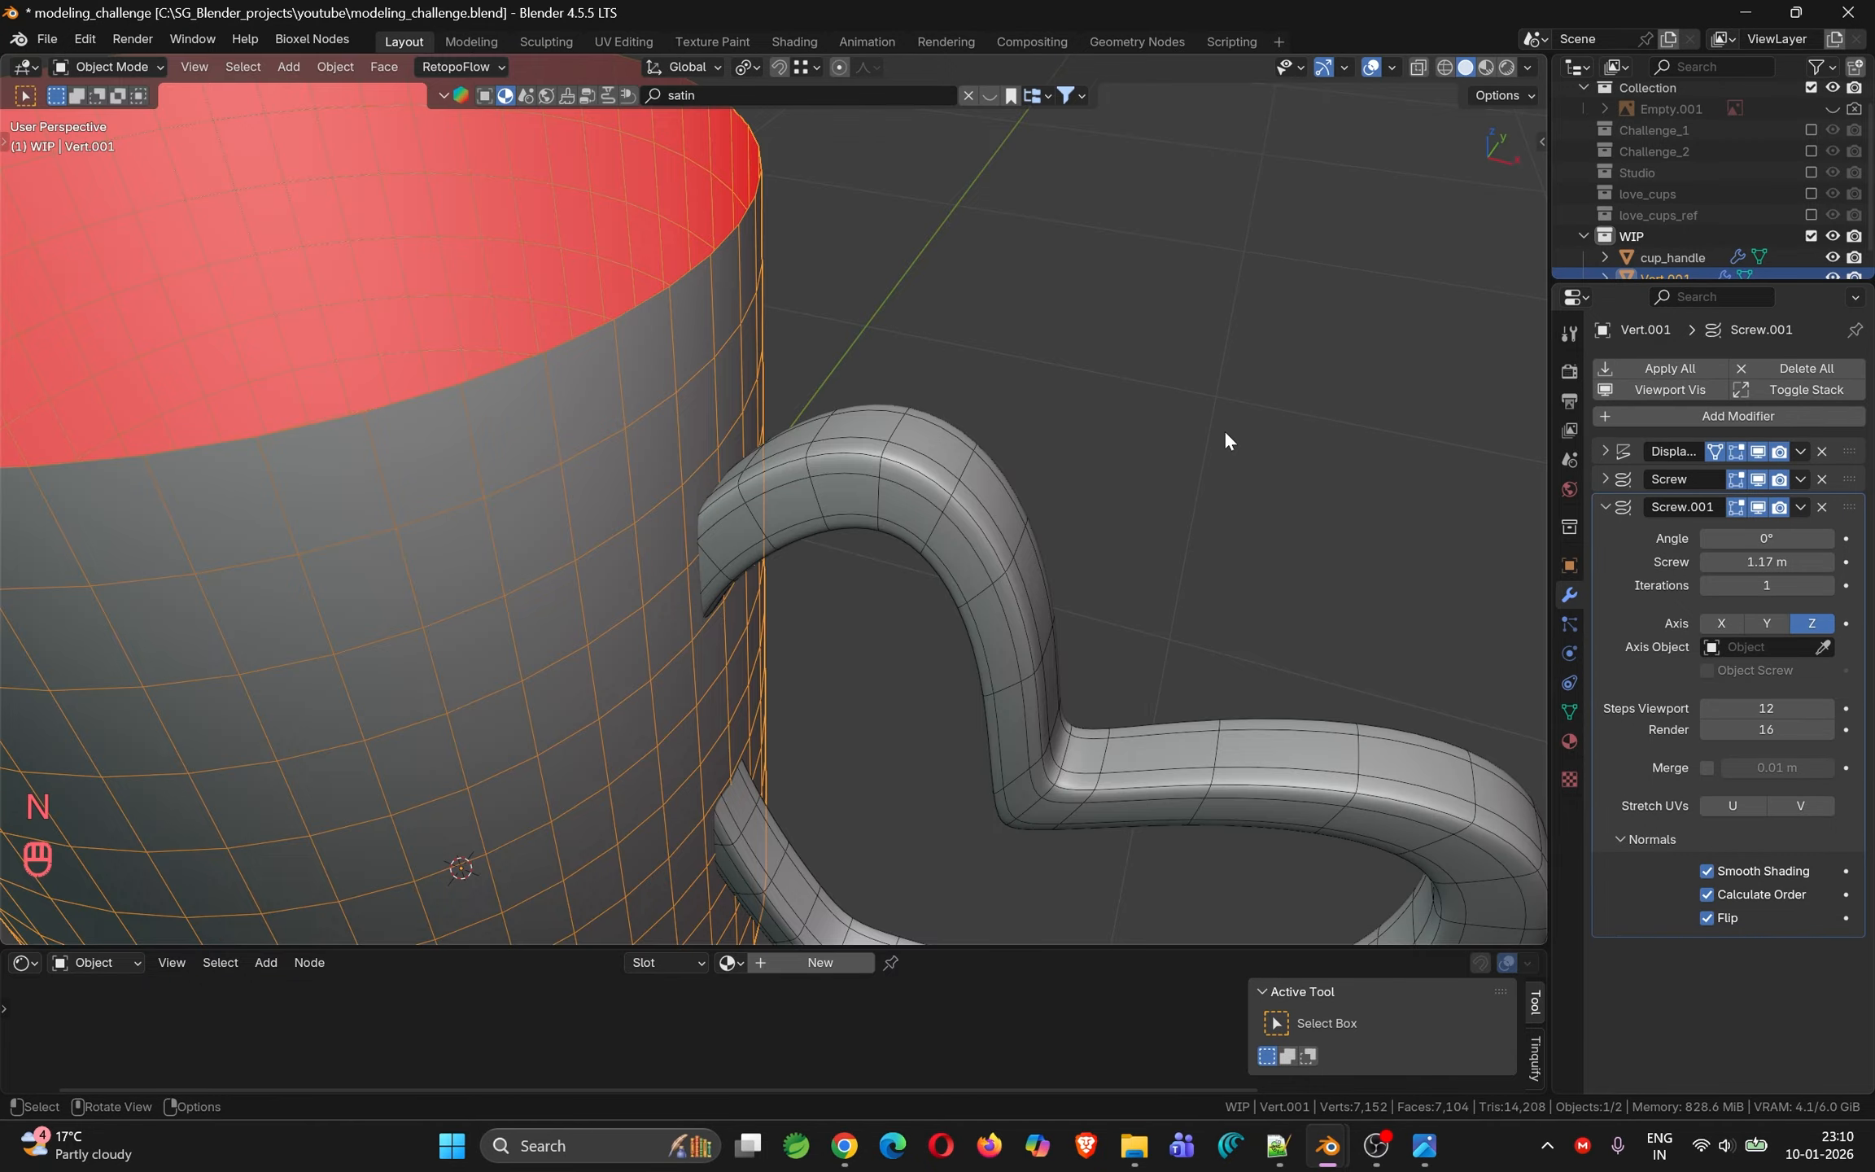
In front view, convert the cup body's visual geometry to a mesh, keeping the original object
scroll(1225, 441, down, 4)
middle_drag(1536, 539, 835, 602)
key(KP_1)
scroll(835, 602, down, 5)
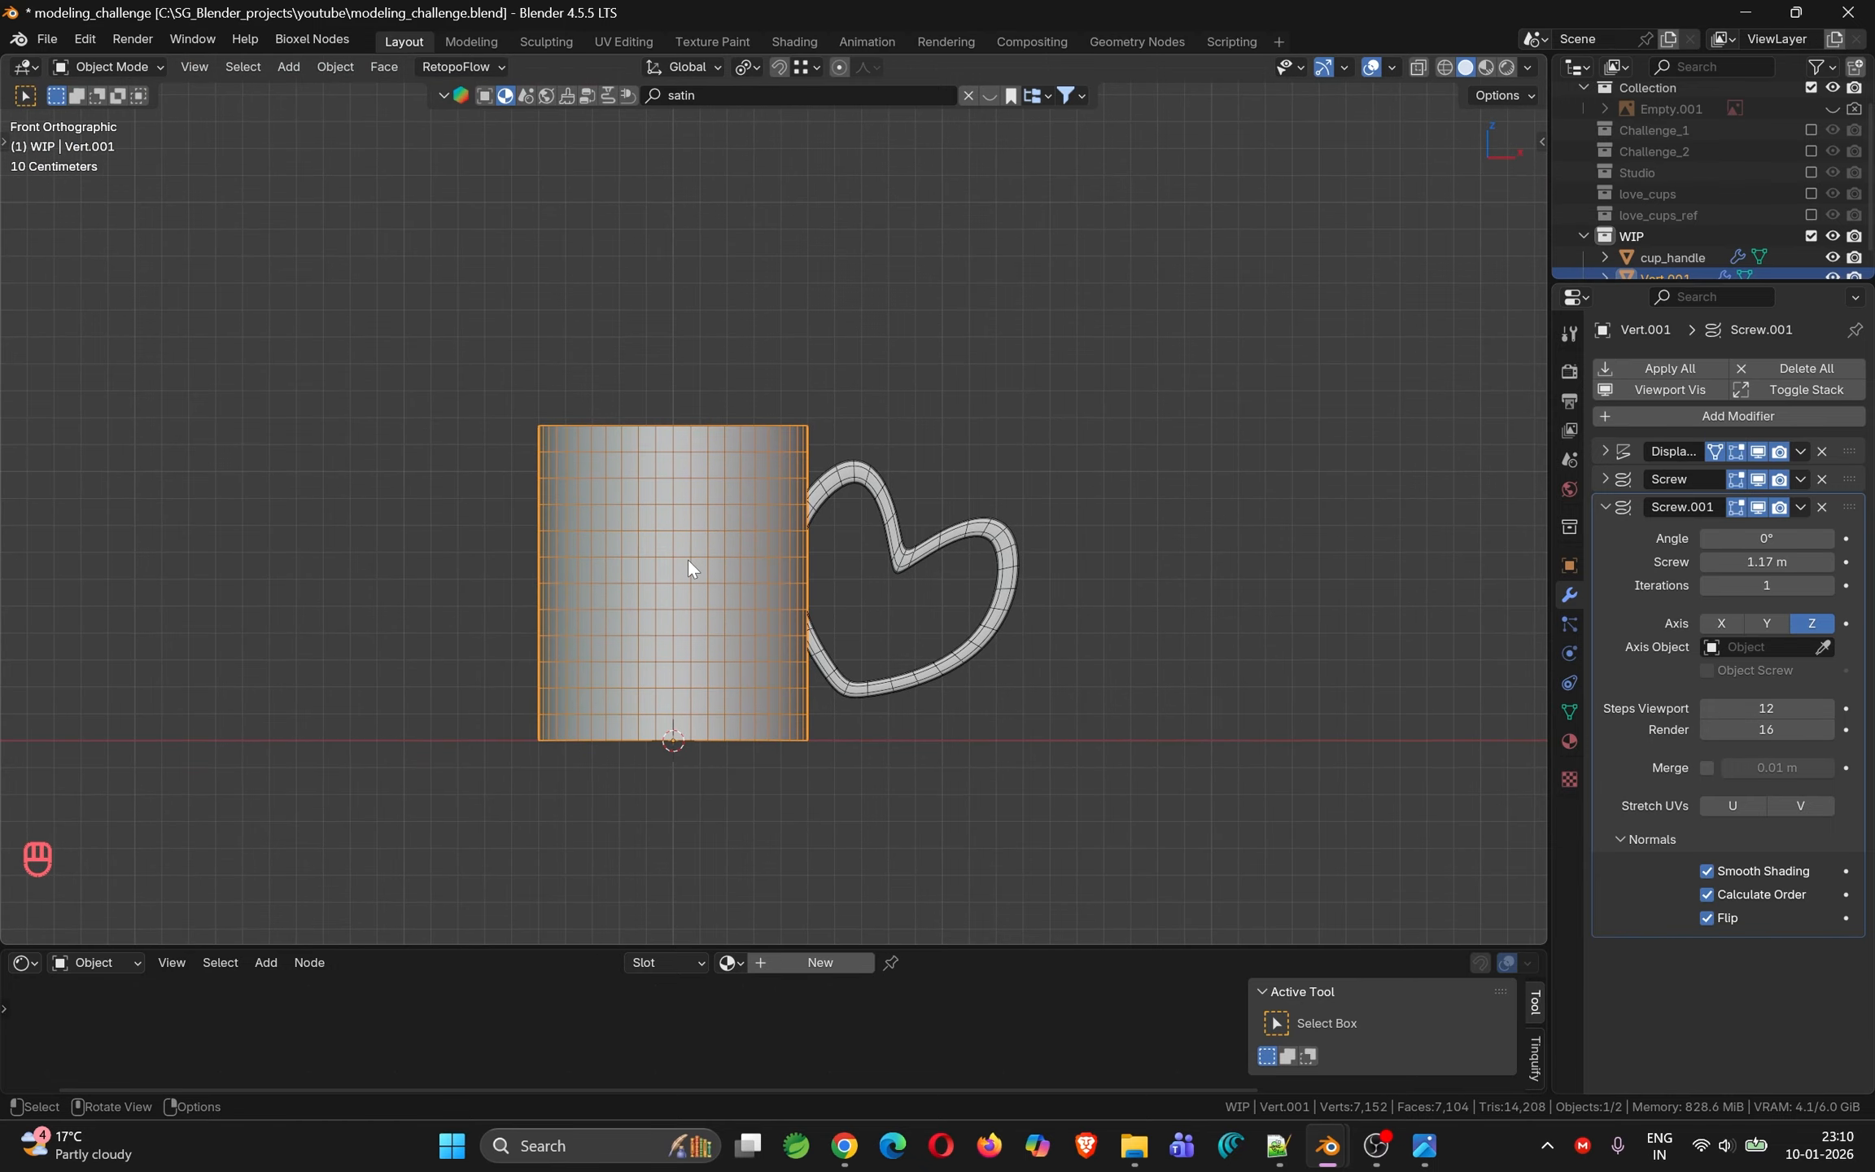
key(ctrl+a)
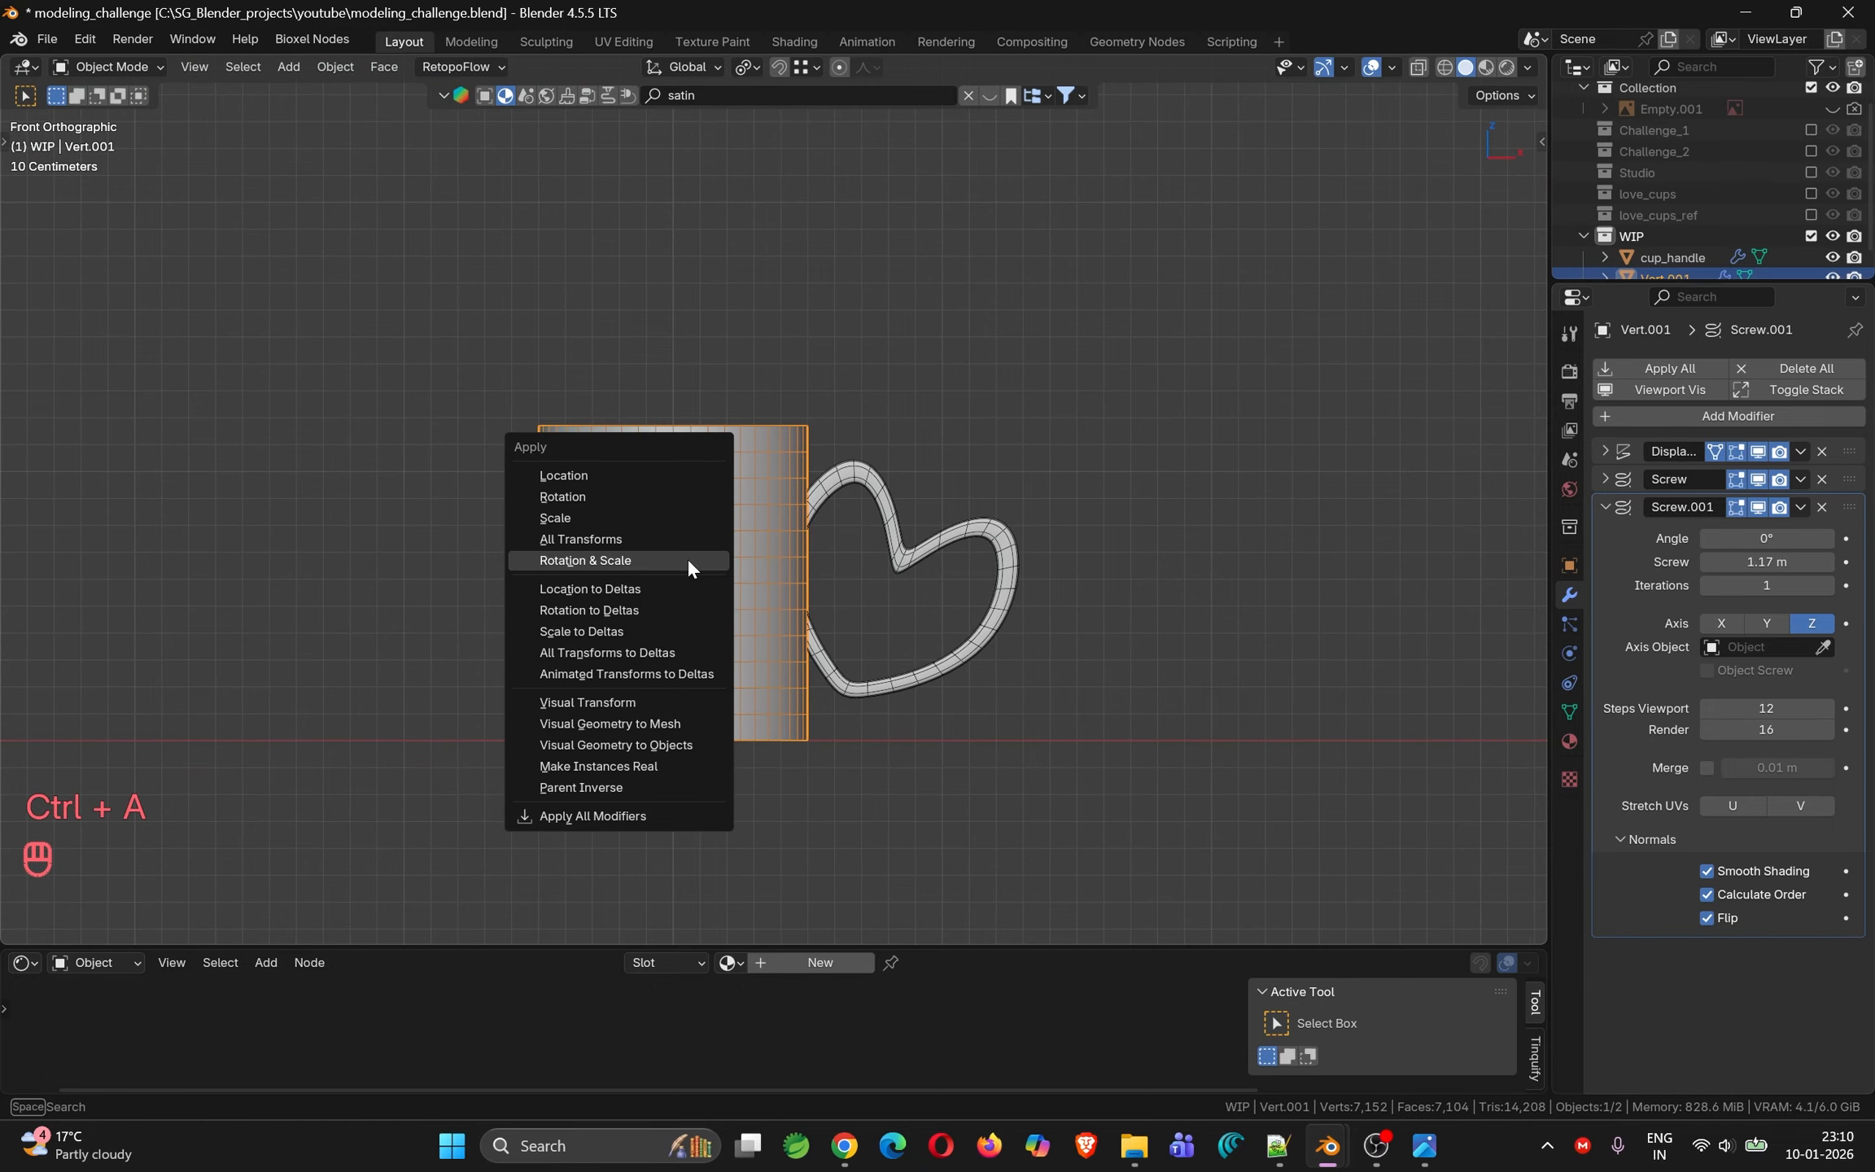
click(685, 721)
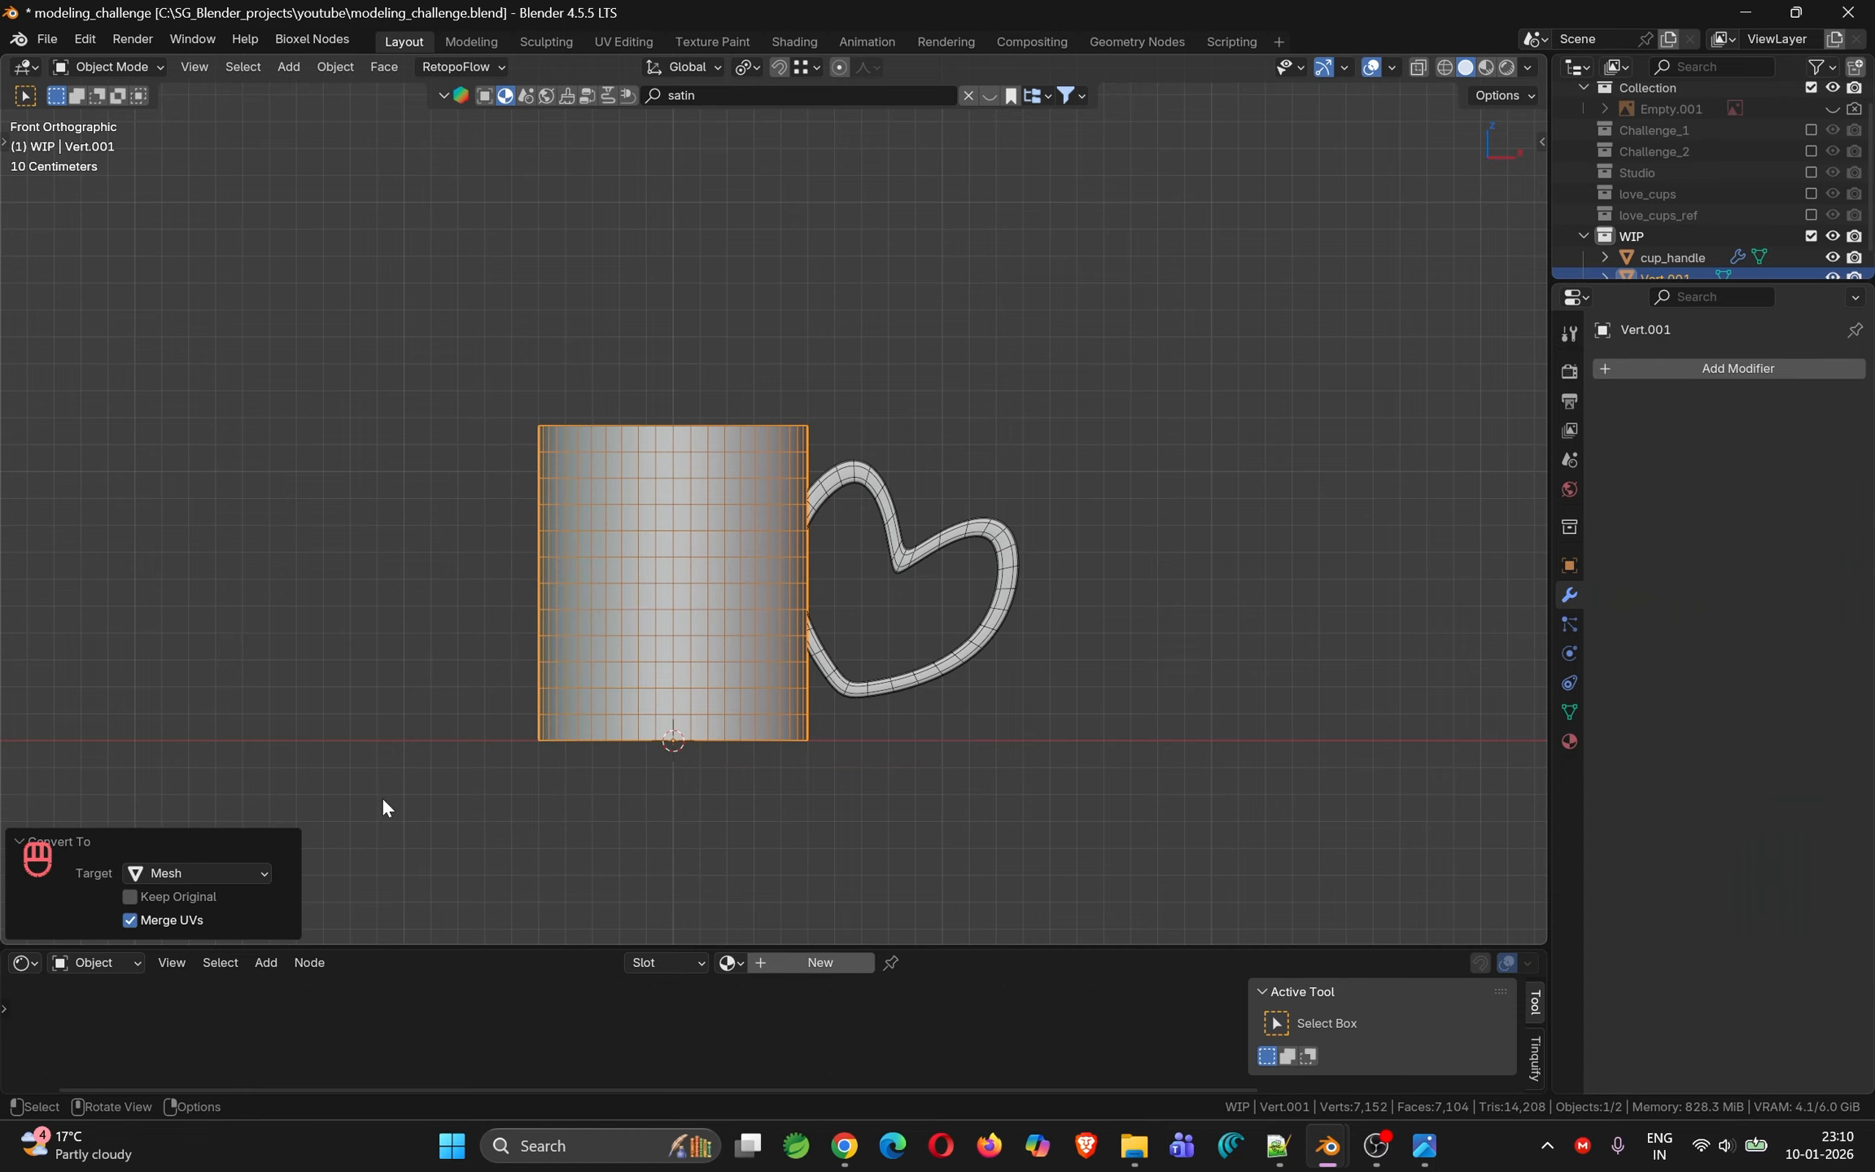
click(191, 899)
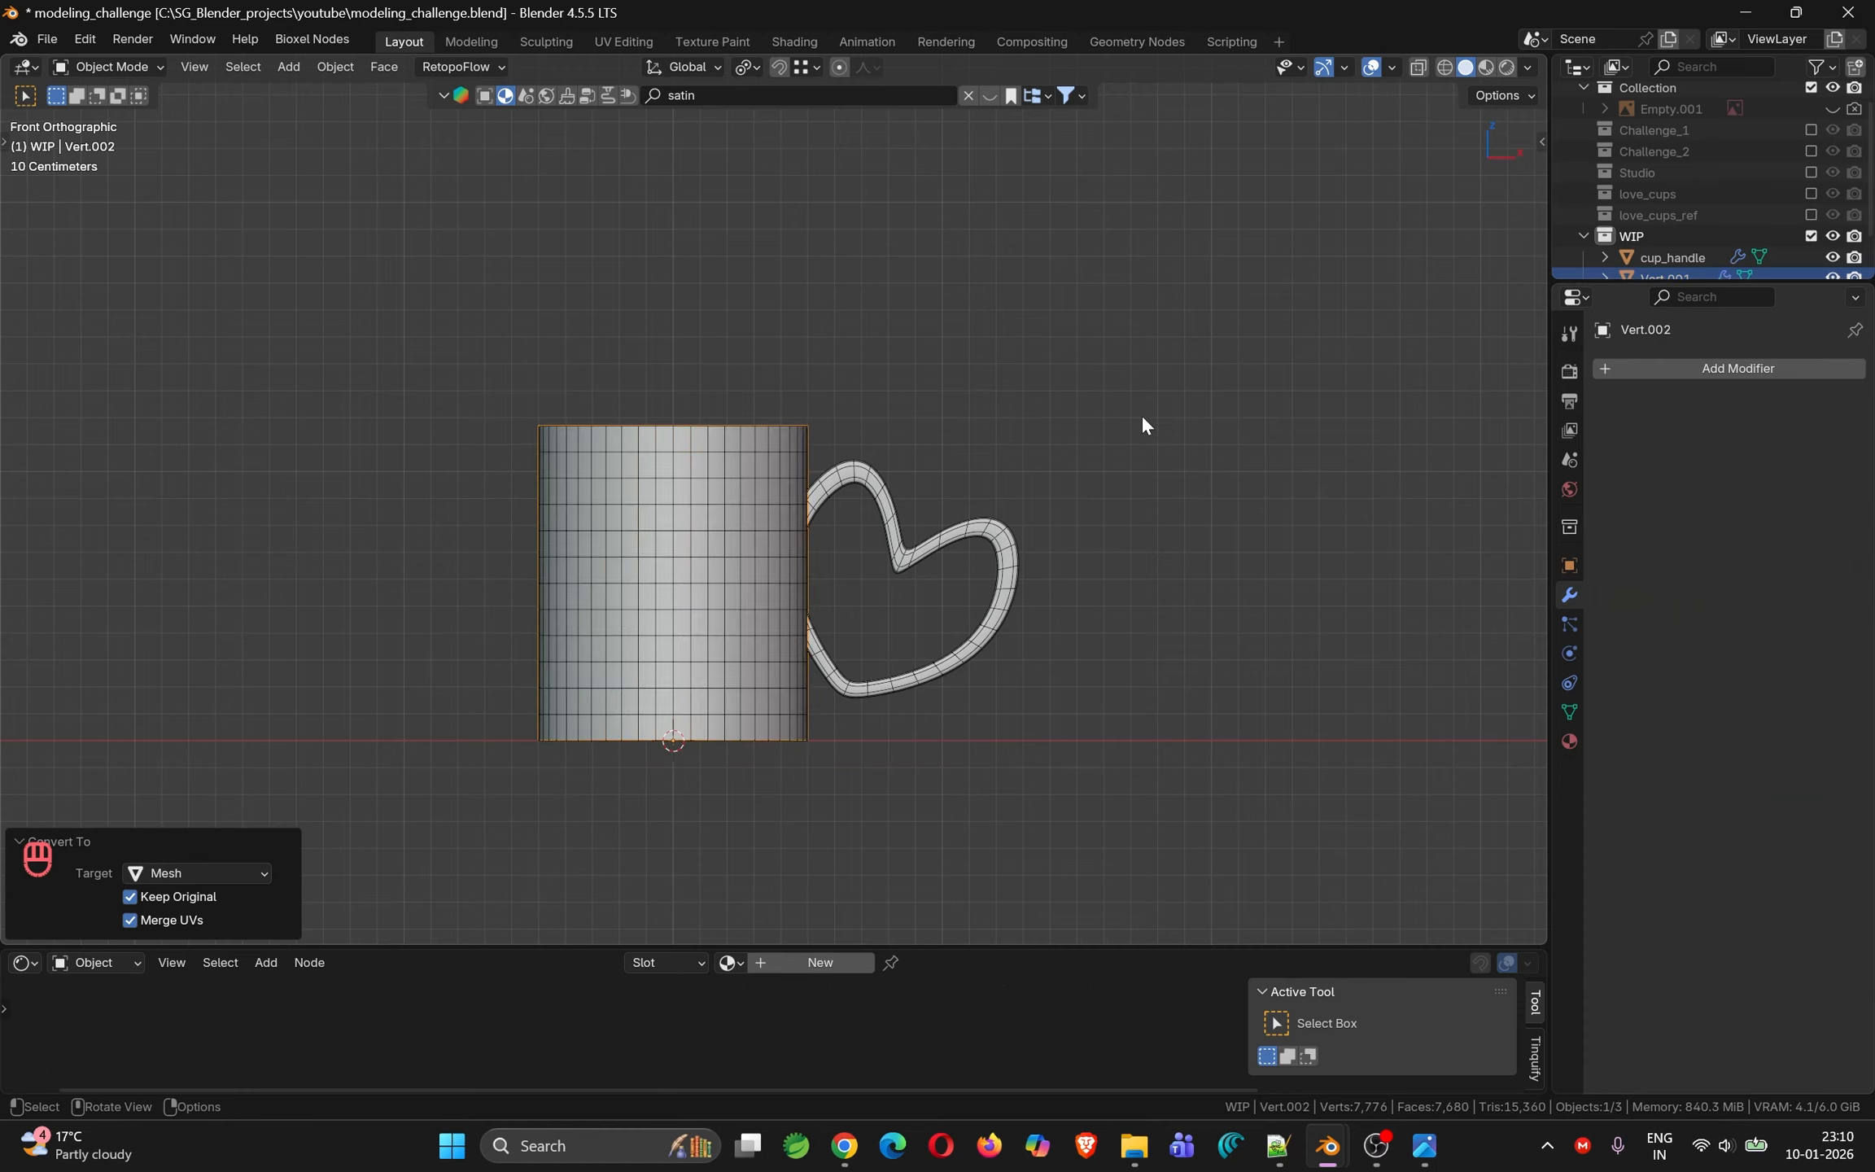
Rename the original cup object with the modifiers to cup_base_procedural and hide it in the viewport
scroll(1754, 245, down, 1)
double_click(1682, 235)
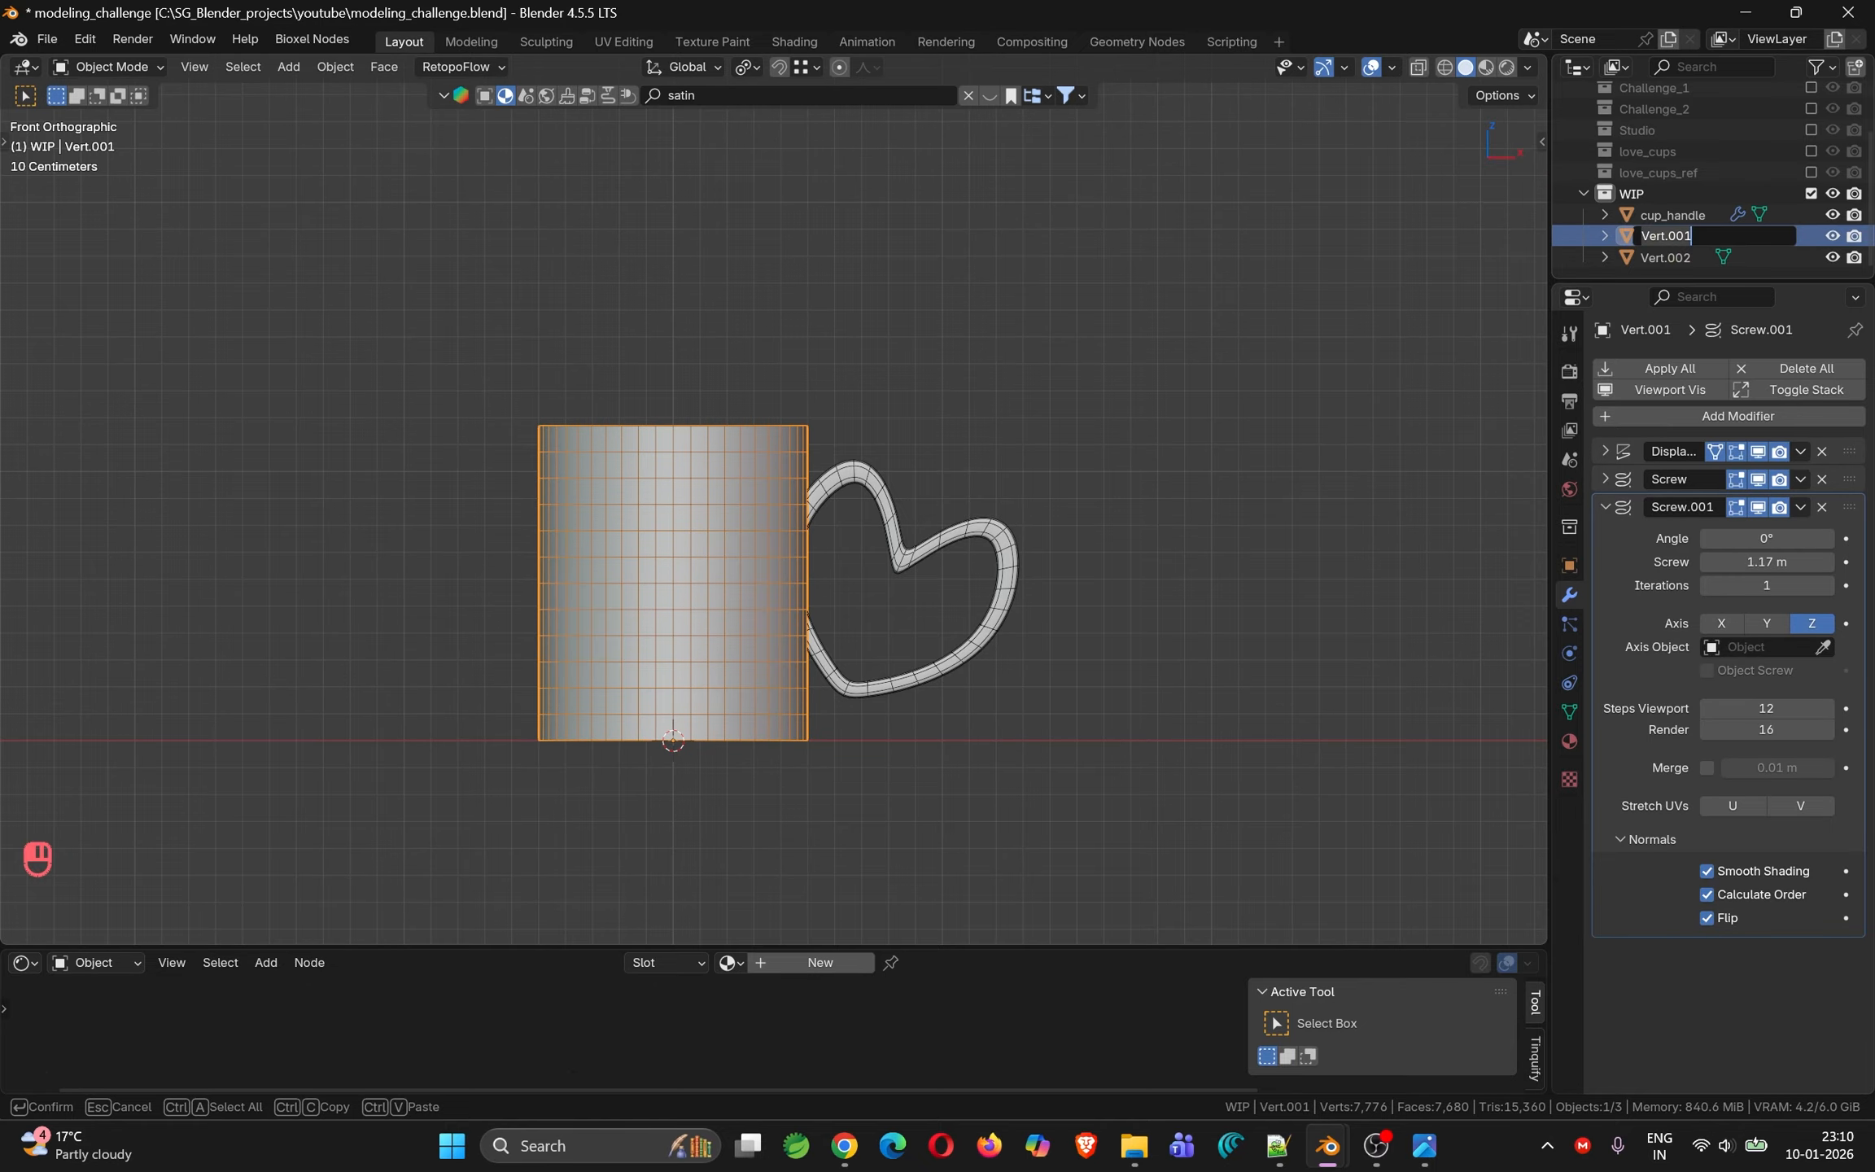
text(cup_)
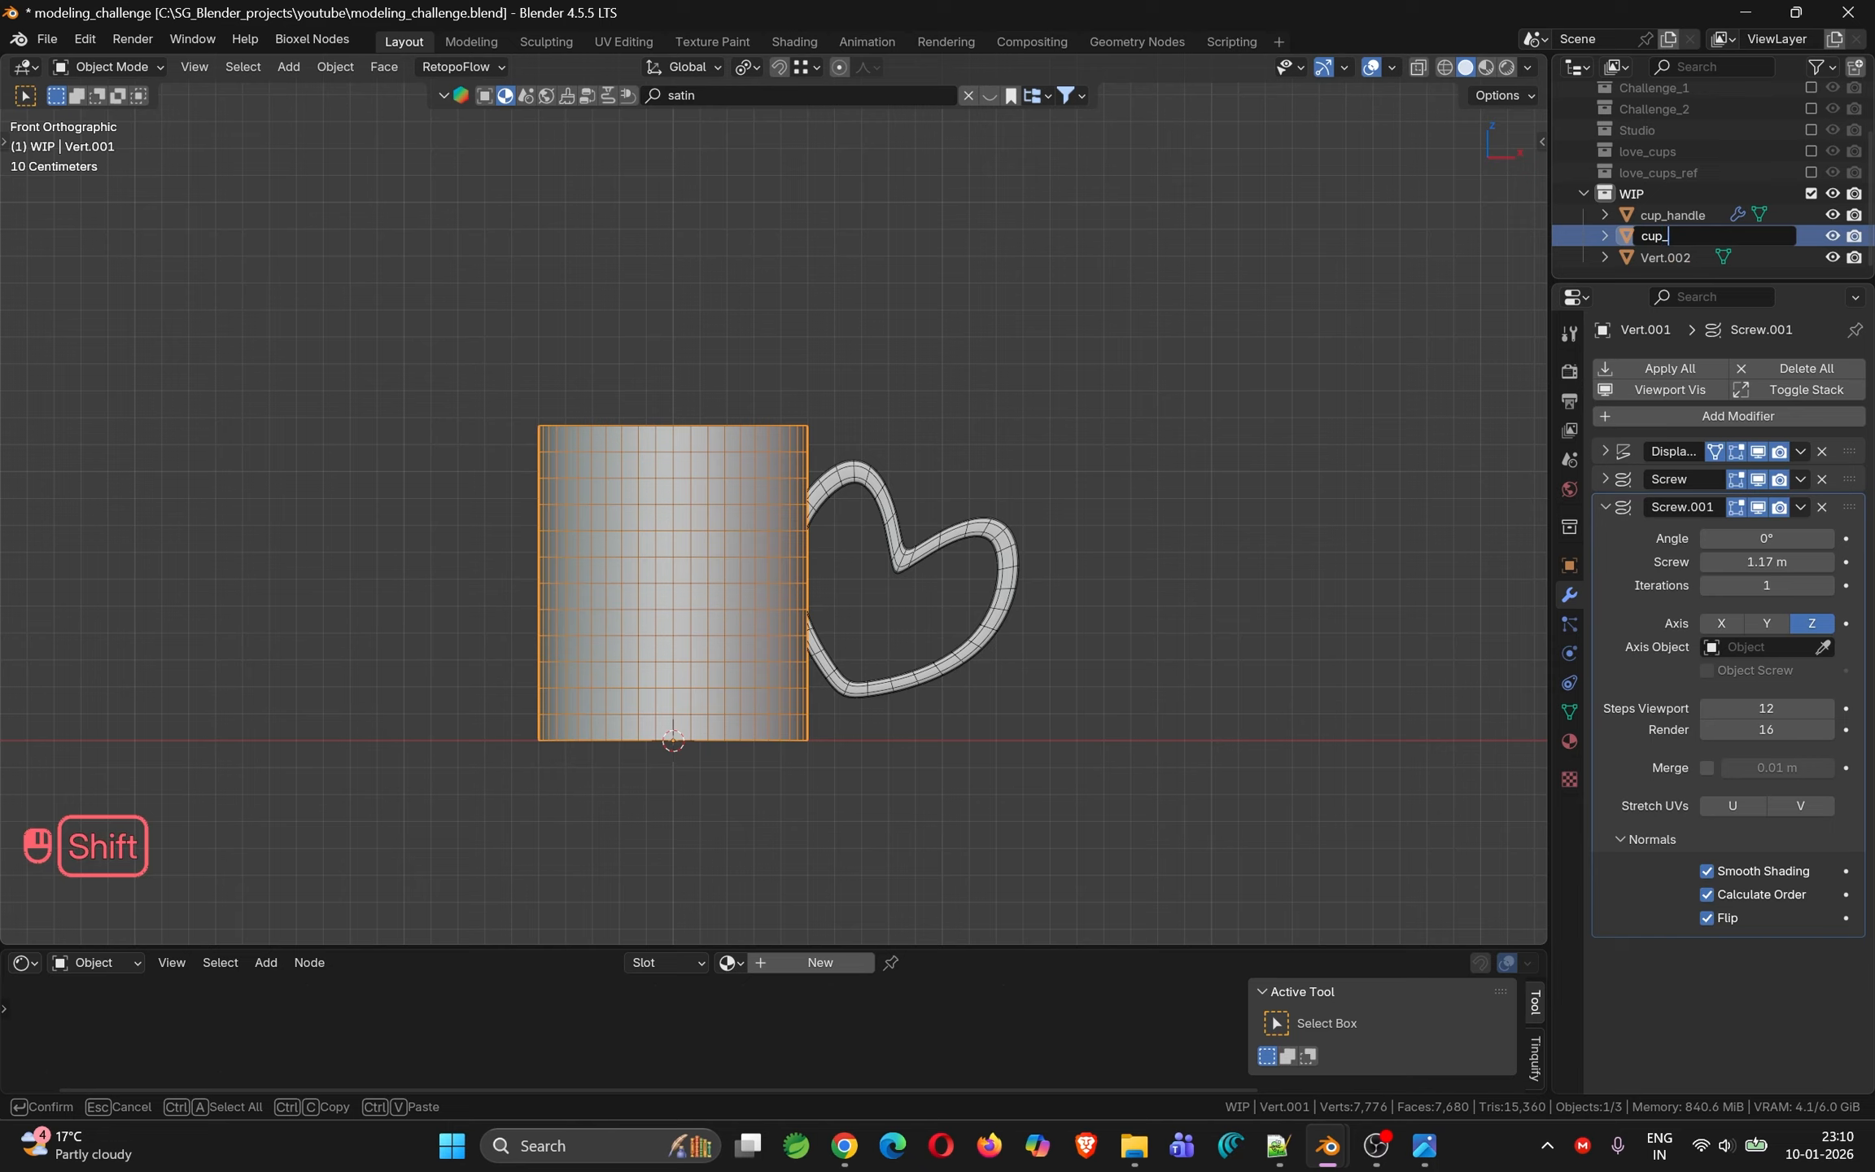
text(base_procedural)
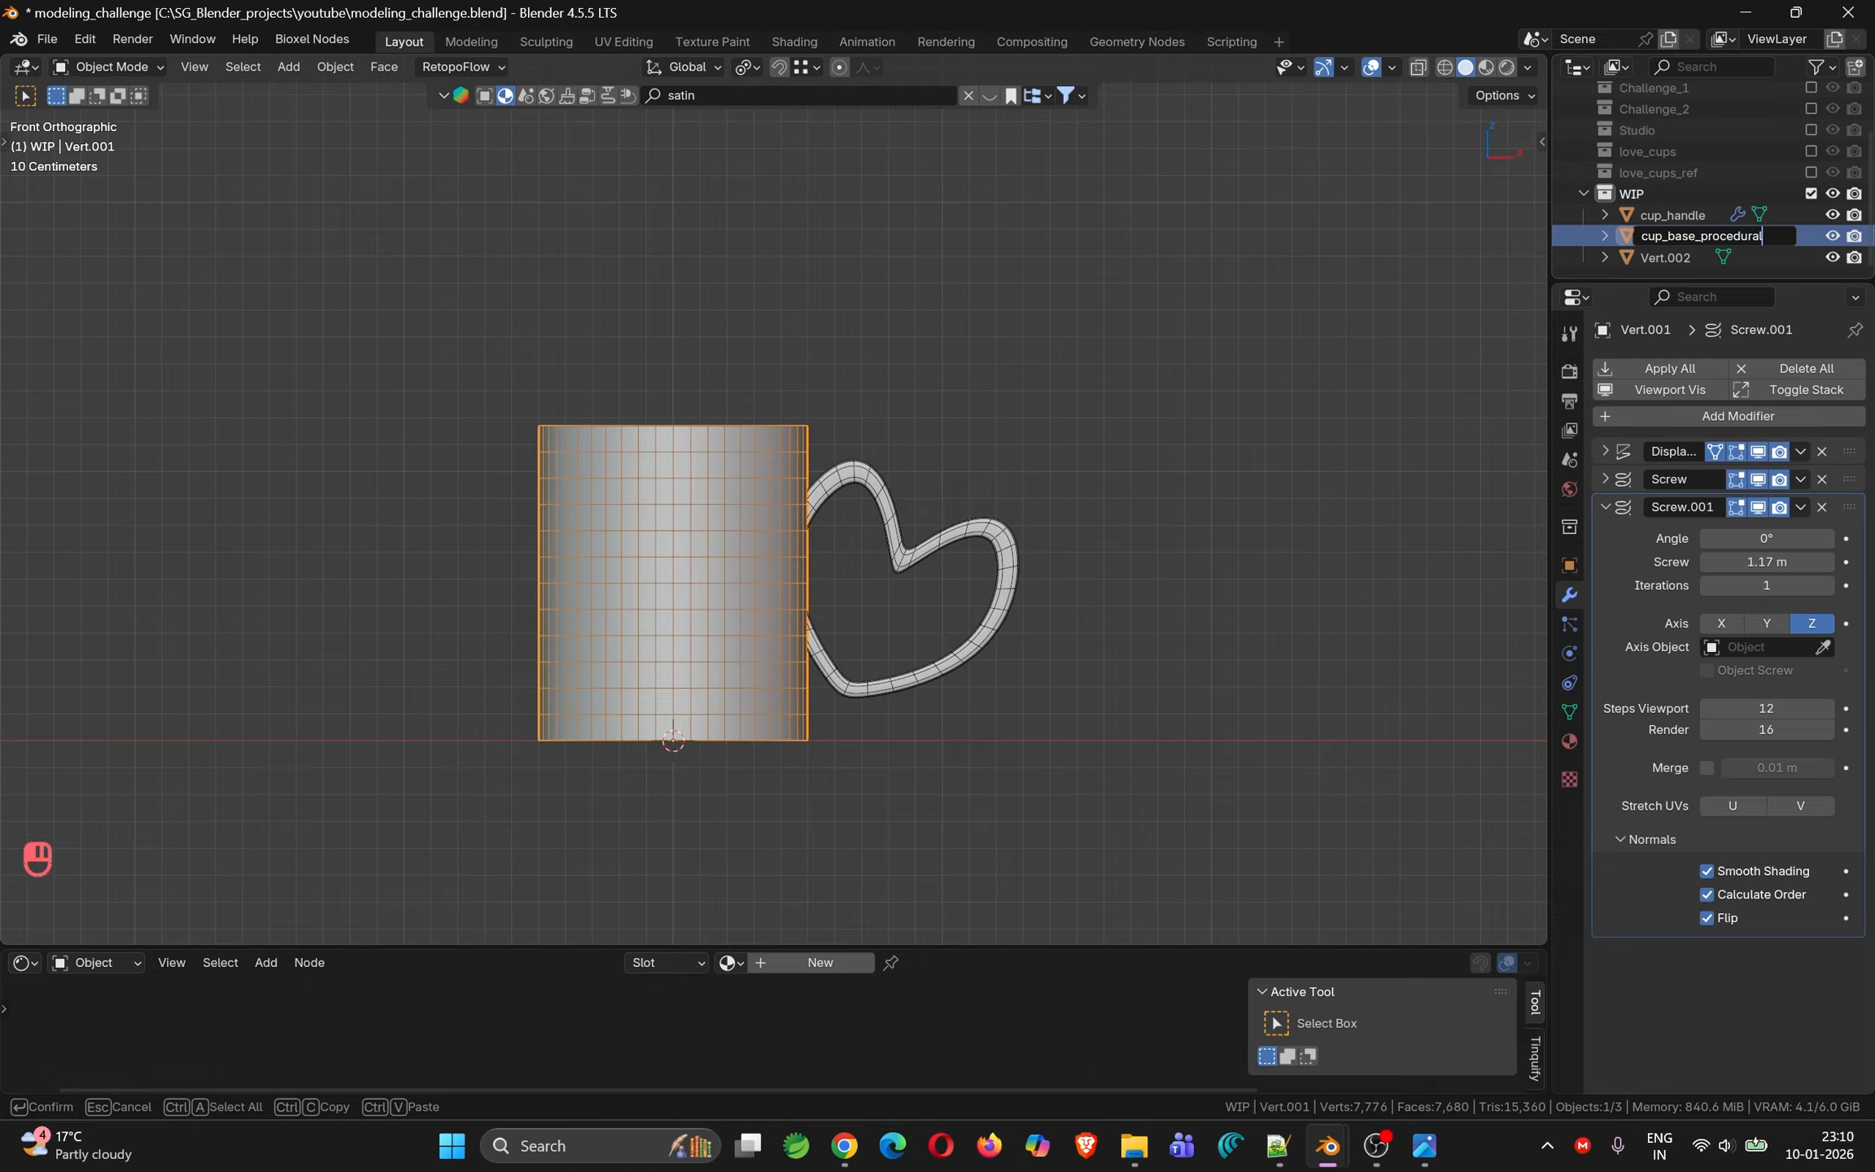
key(Return)
click(1835, 215)
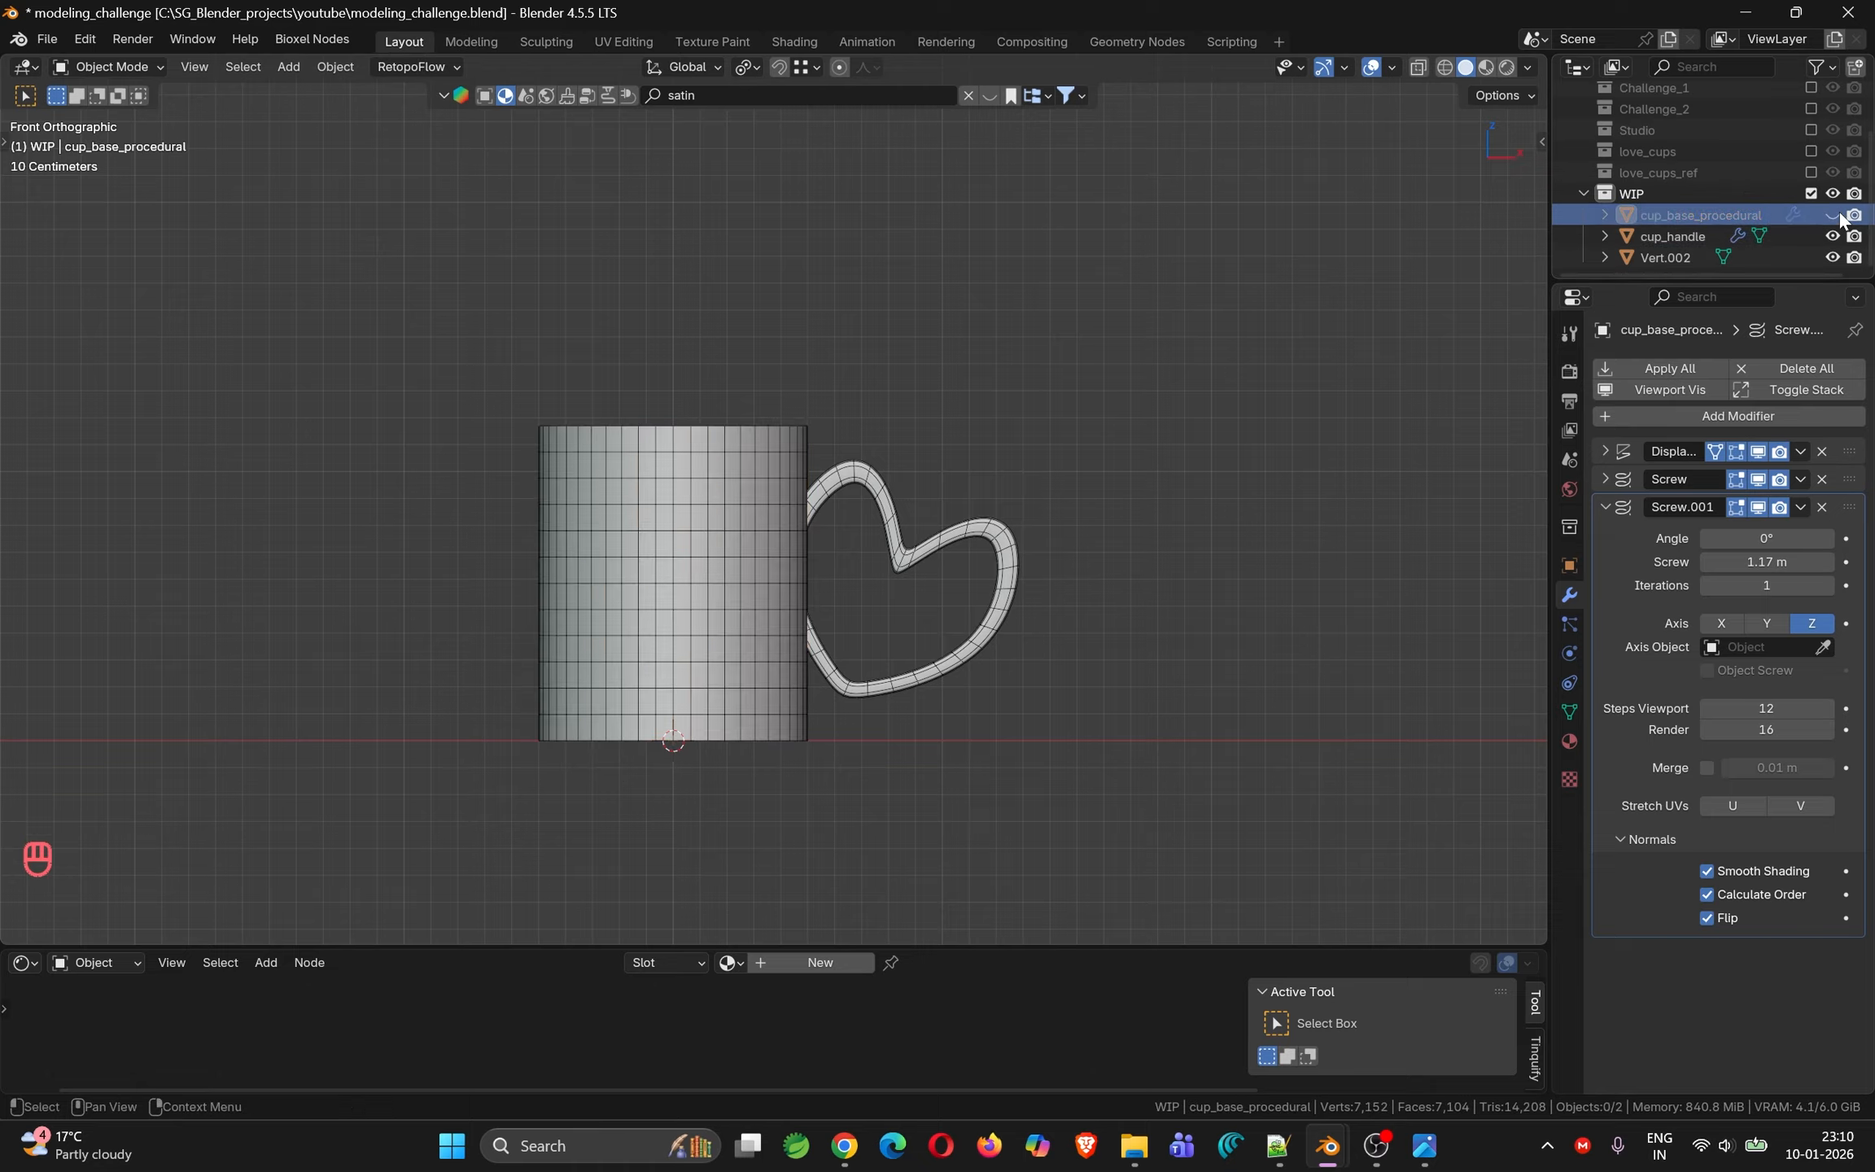
Check the converted cup mesh in Edit Mode, return to Object Mode and select the heart handle
click(794, 535)
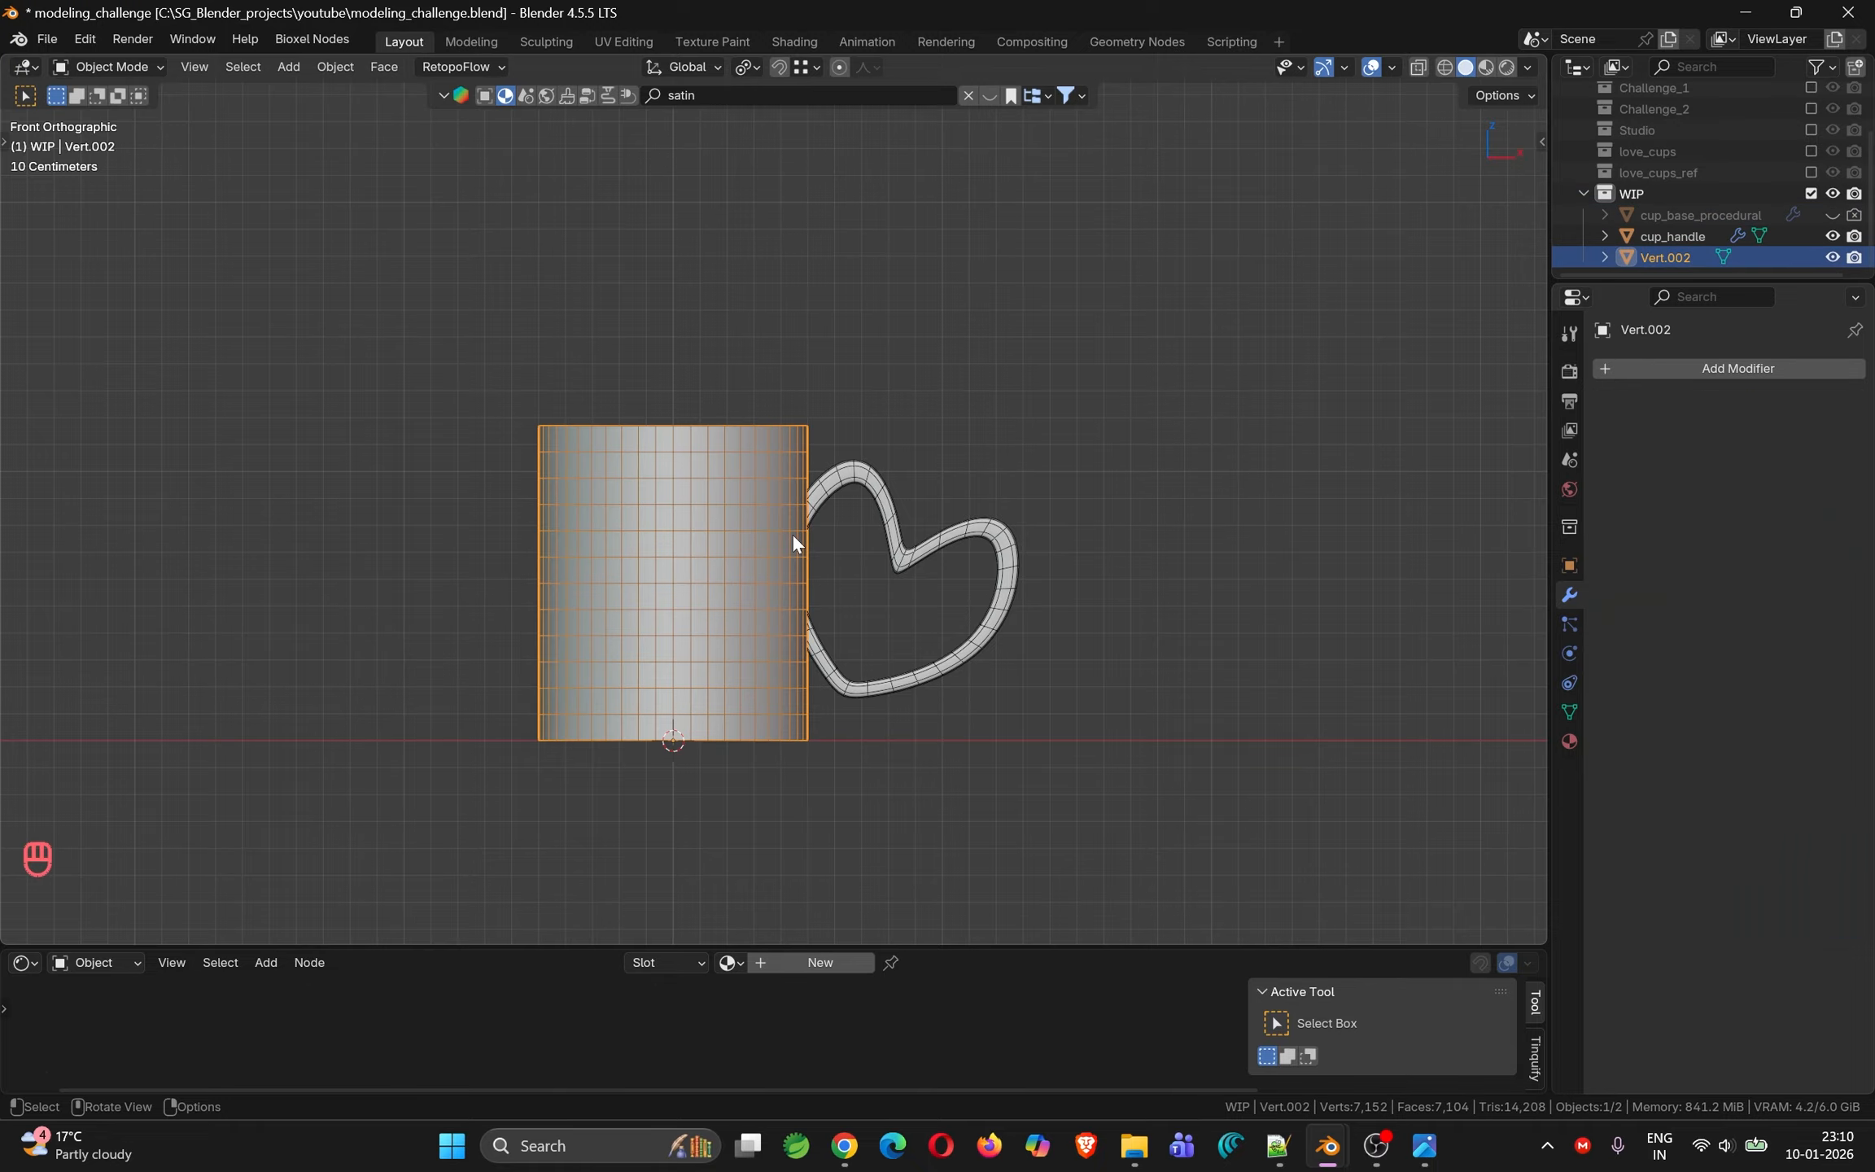
key(Tab)
middle_drag(793, 533, 870, 480)
key(Tab)
click(882, 482)
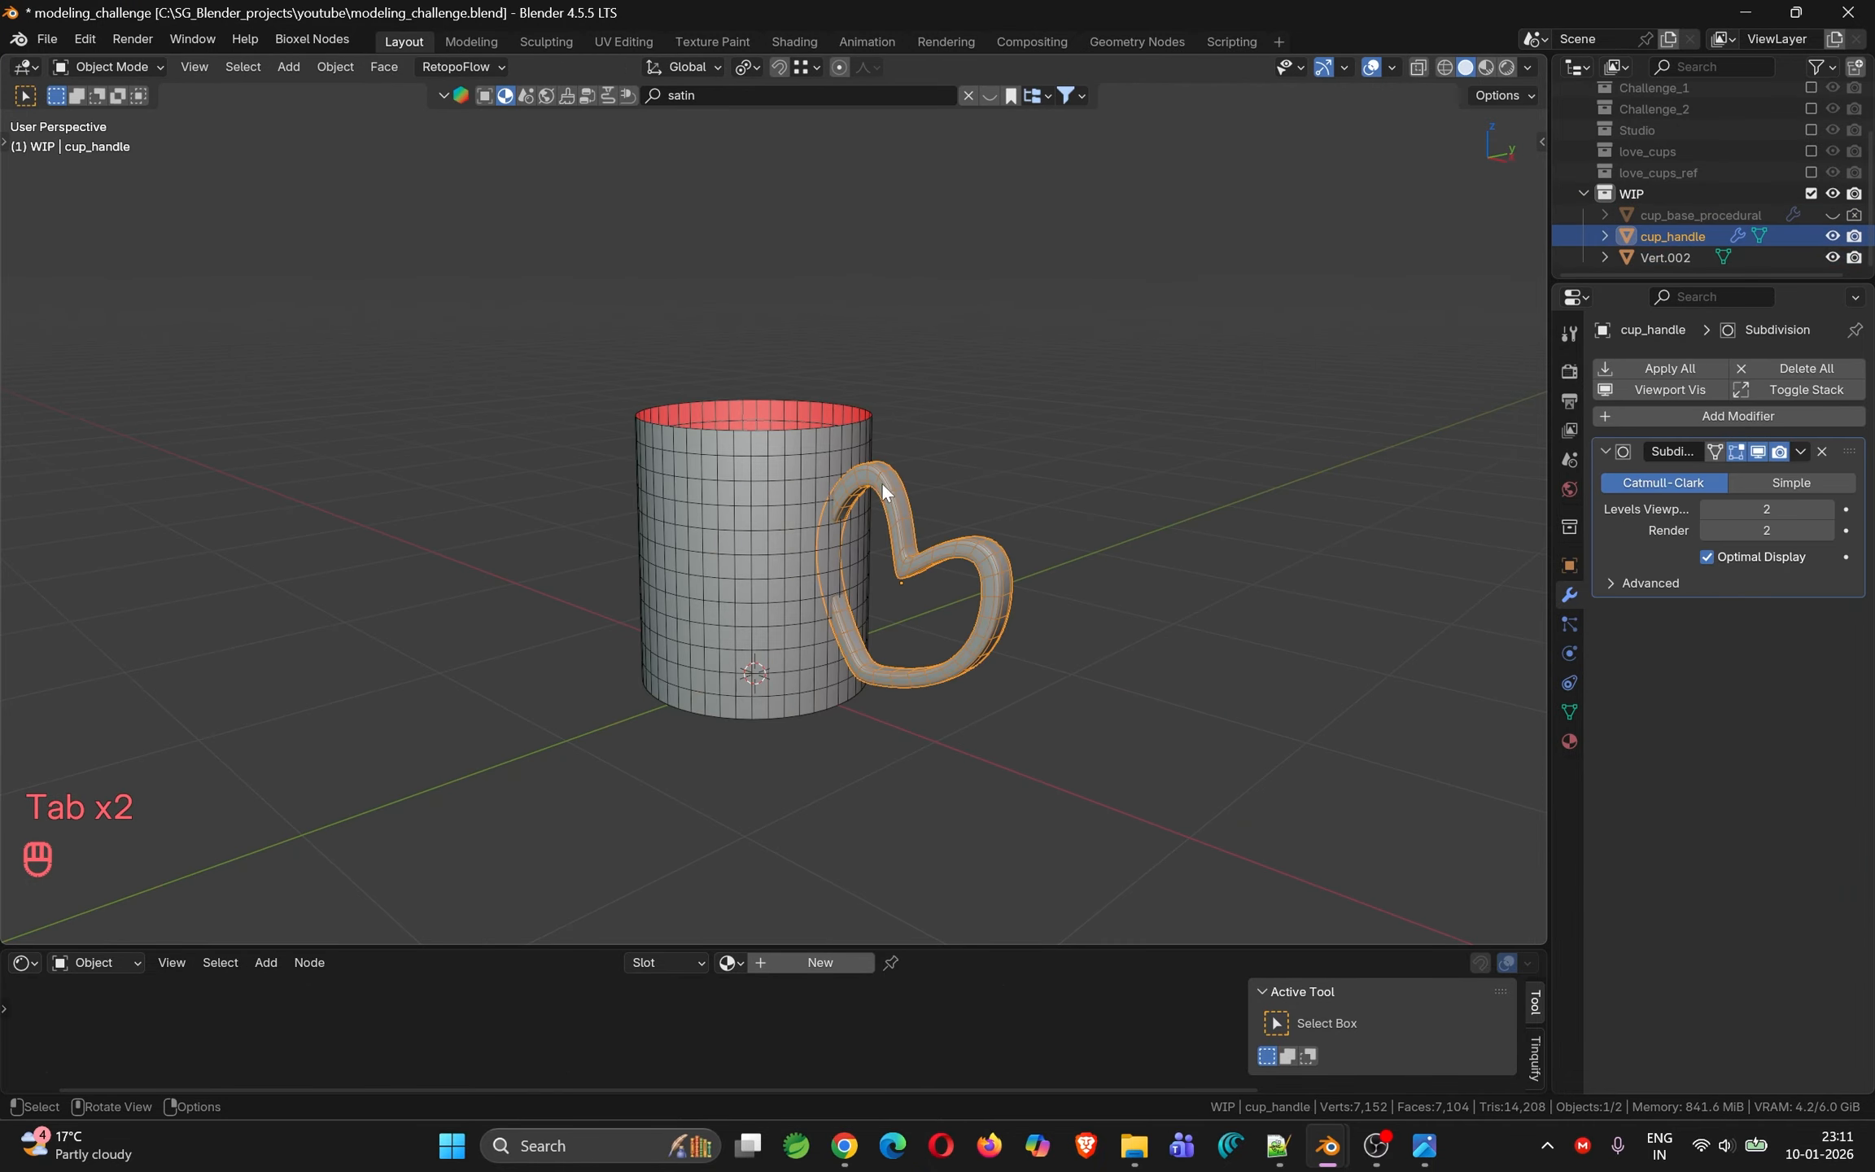
scroll(883, 482, up, 4)
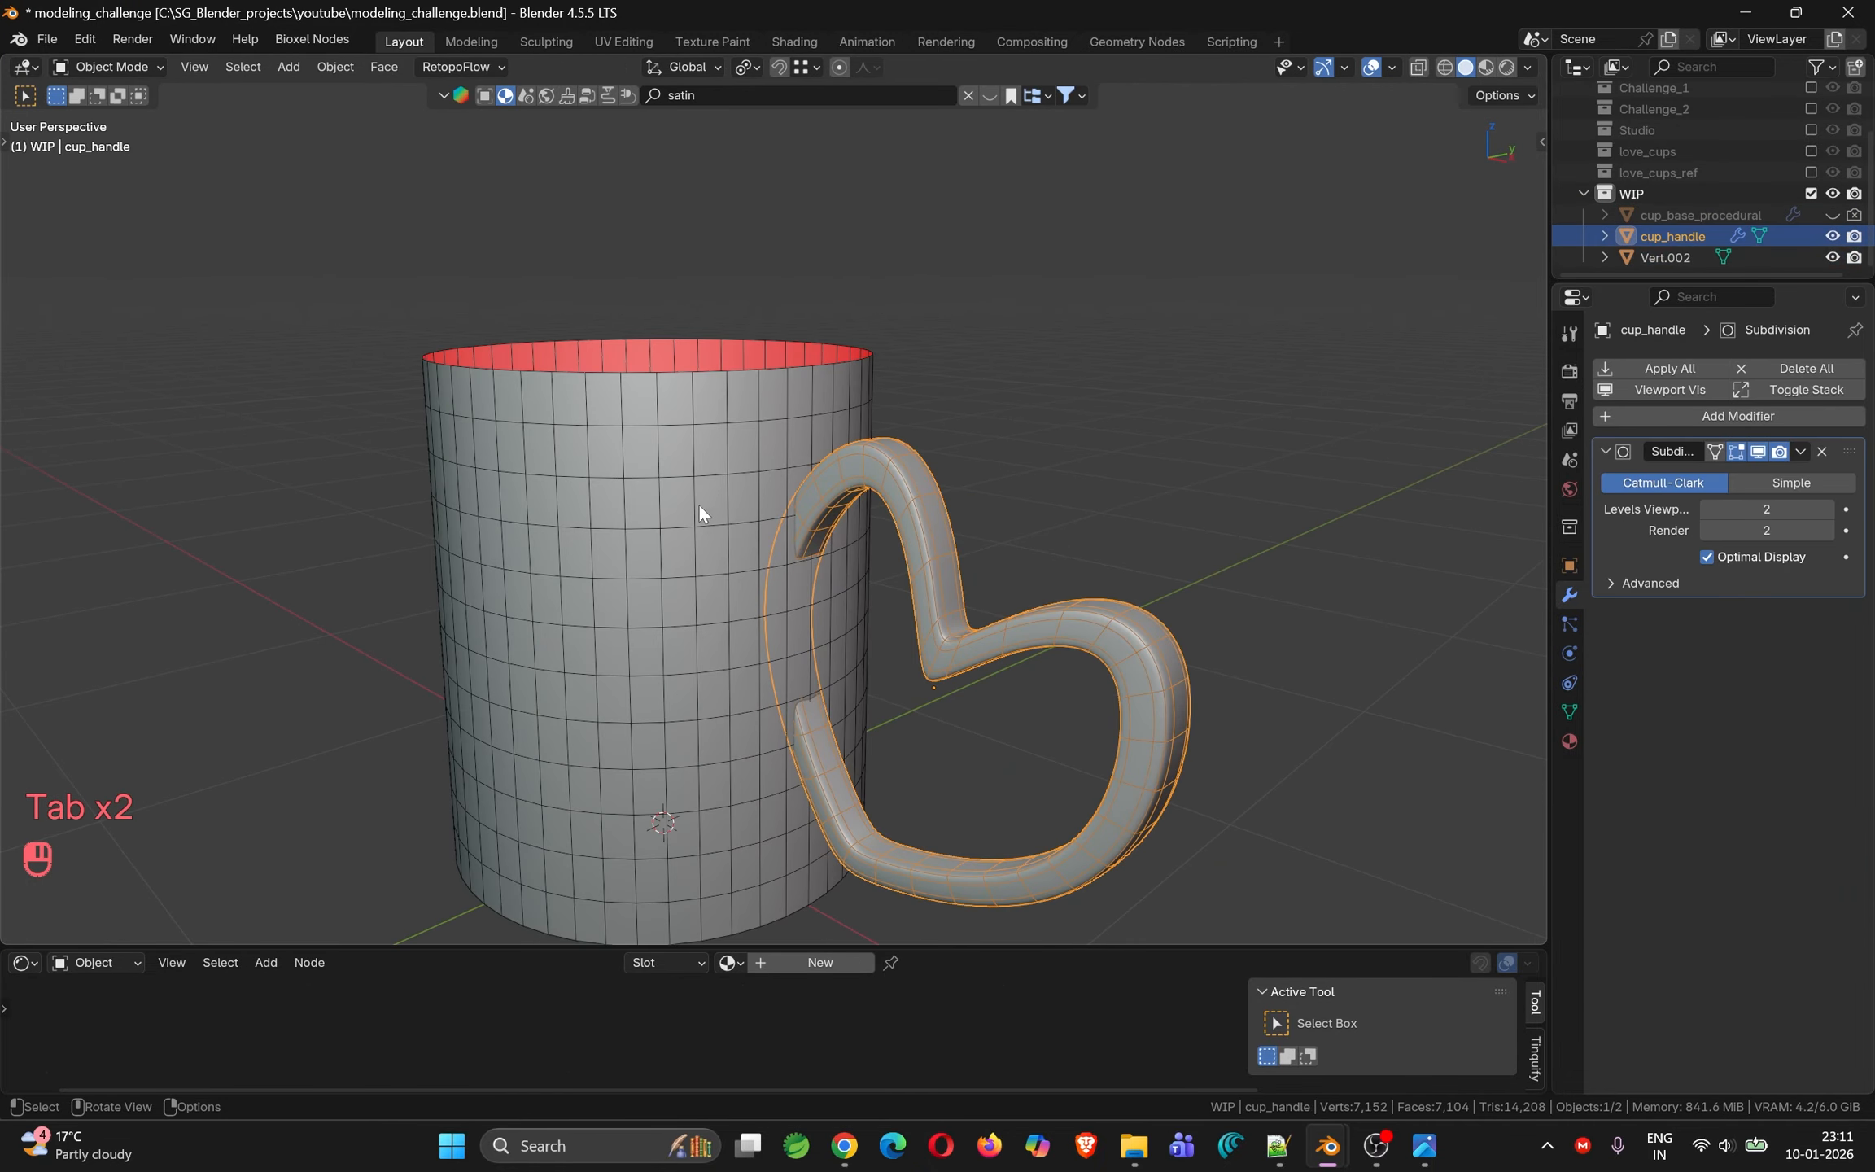
Examine the heart handle's mesh and the cup body's top and bottom ends in Object and Edit Mode
click(804, 551)
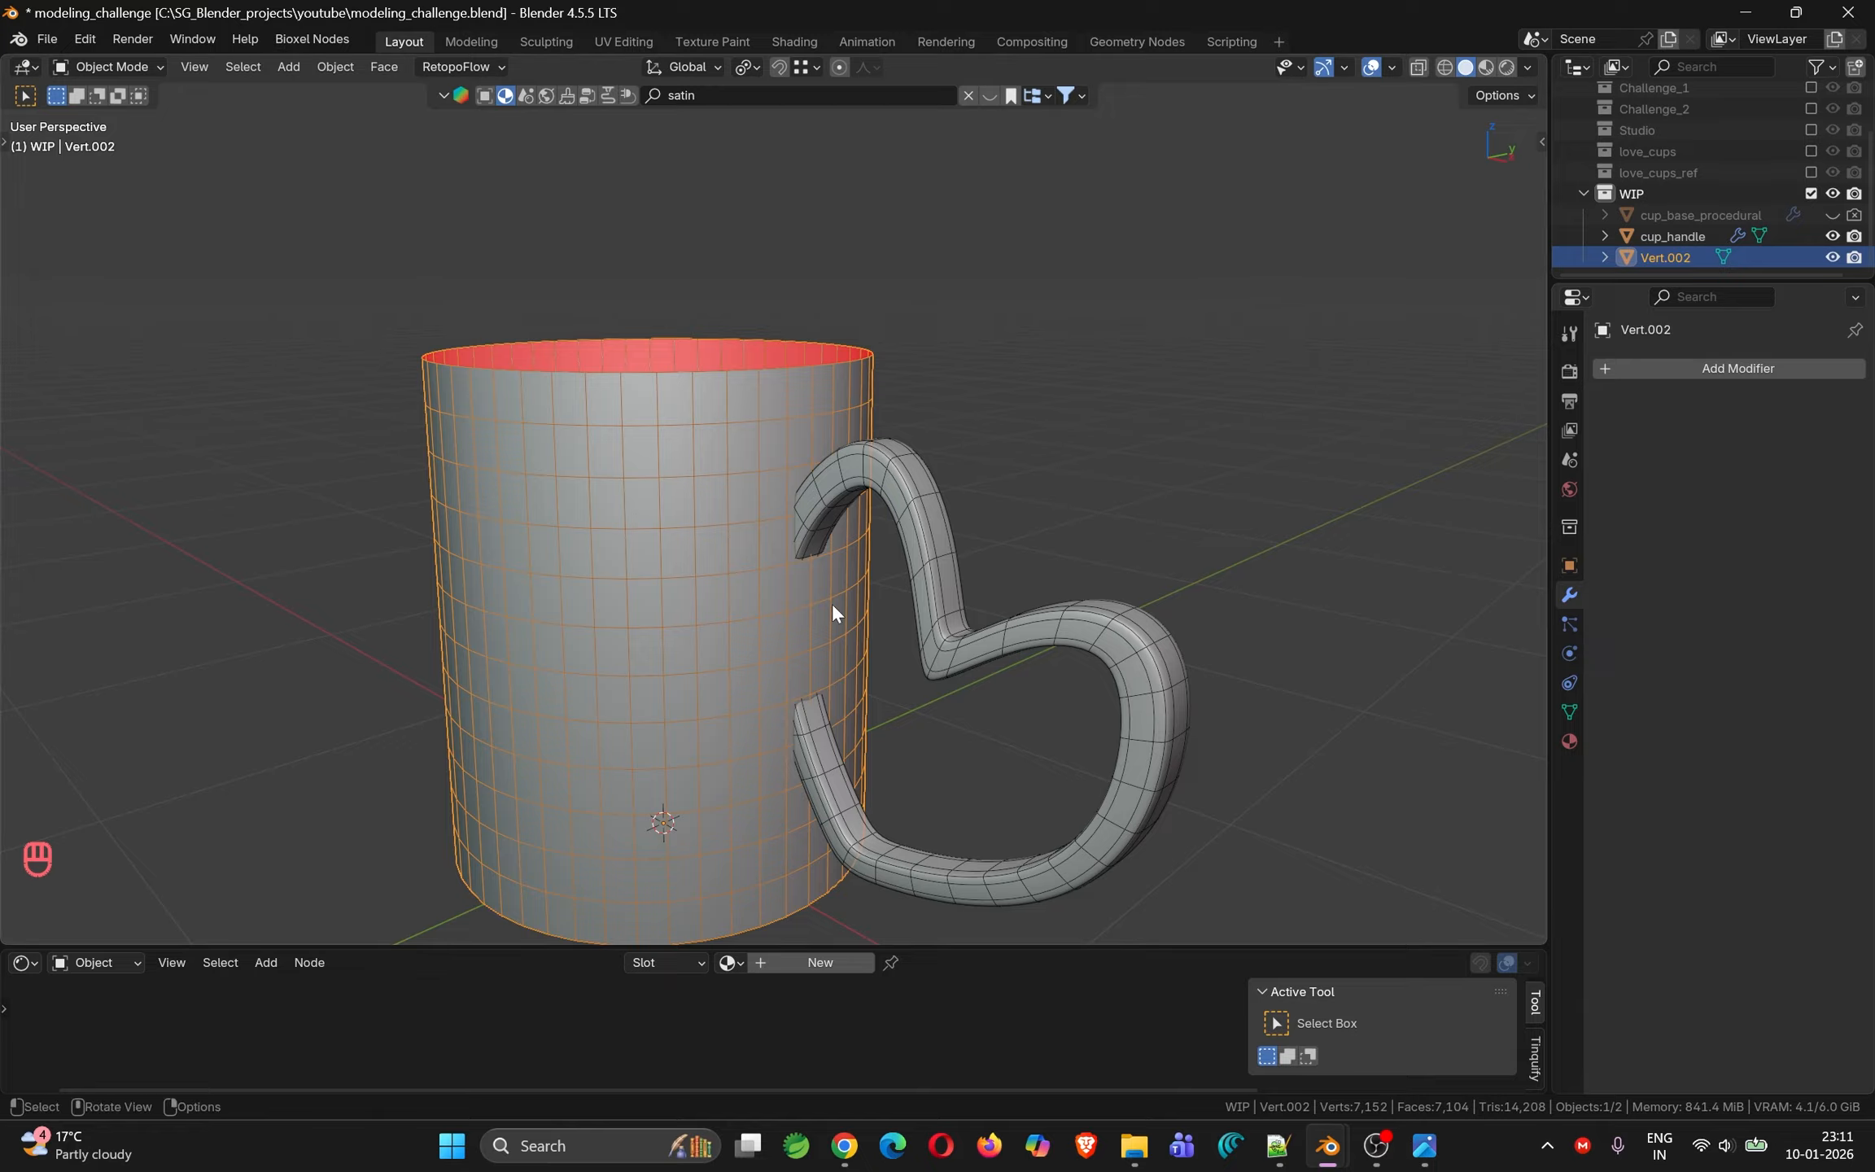
click(794, 533)
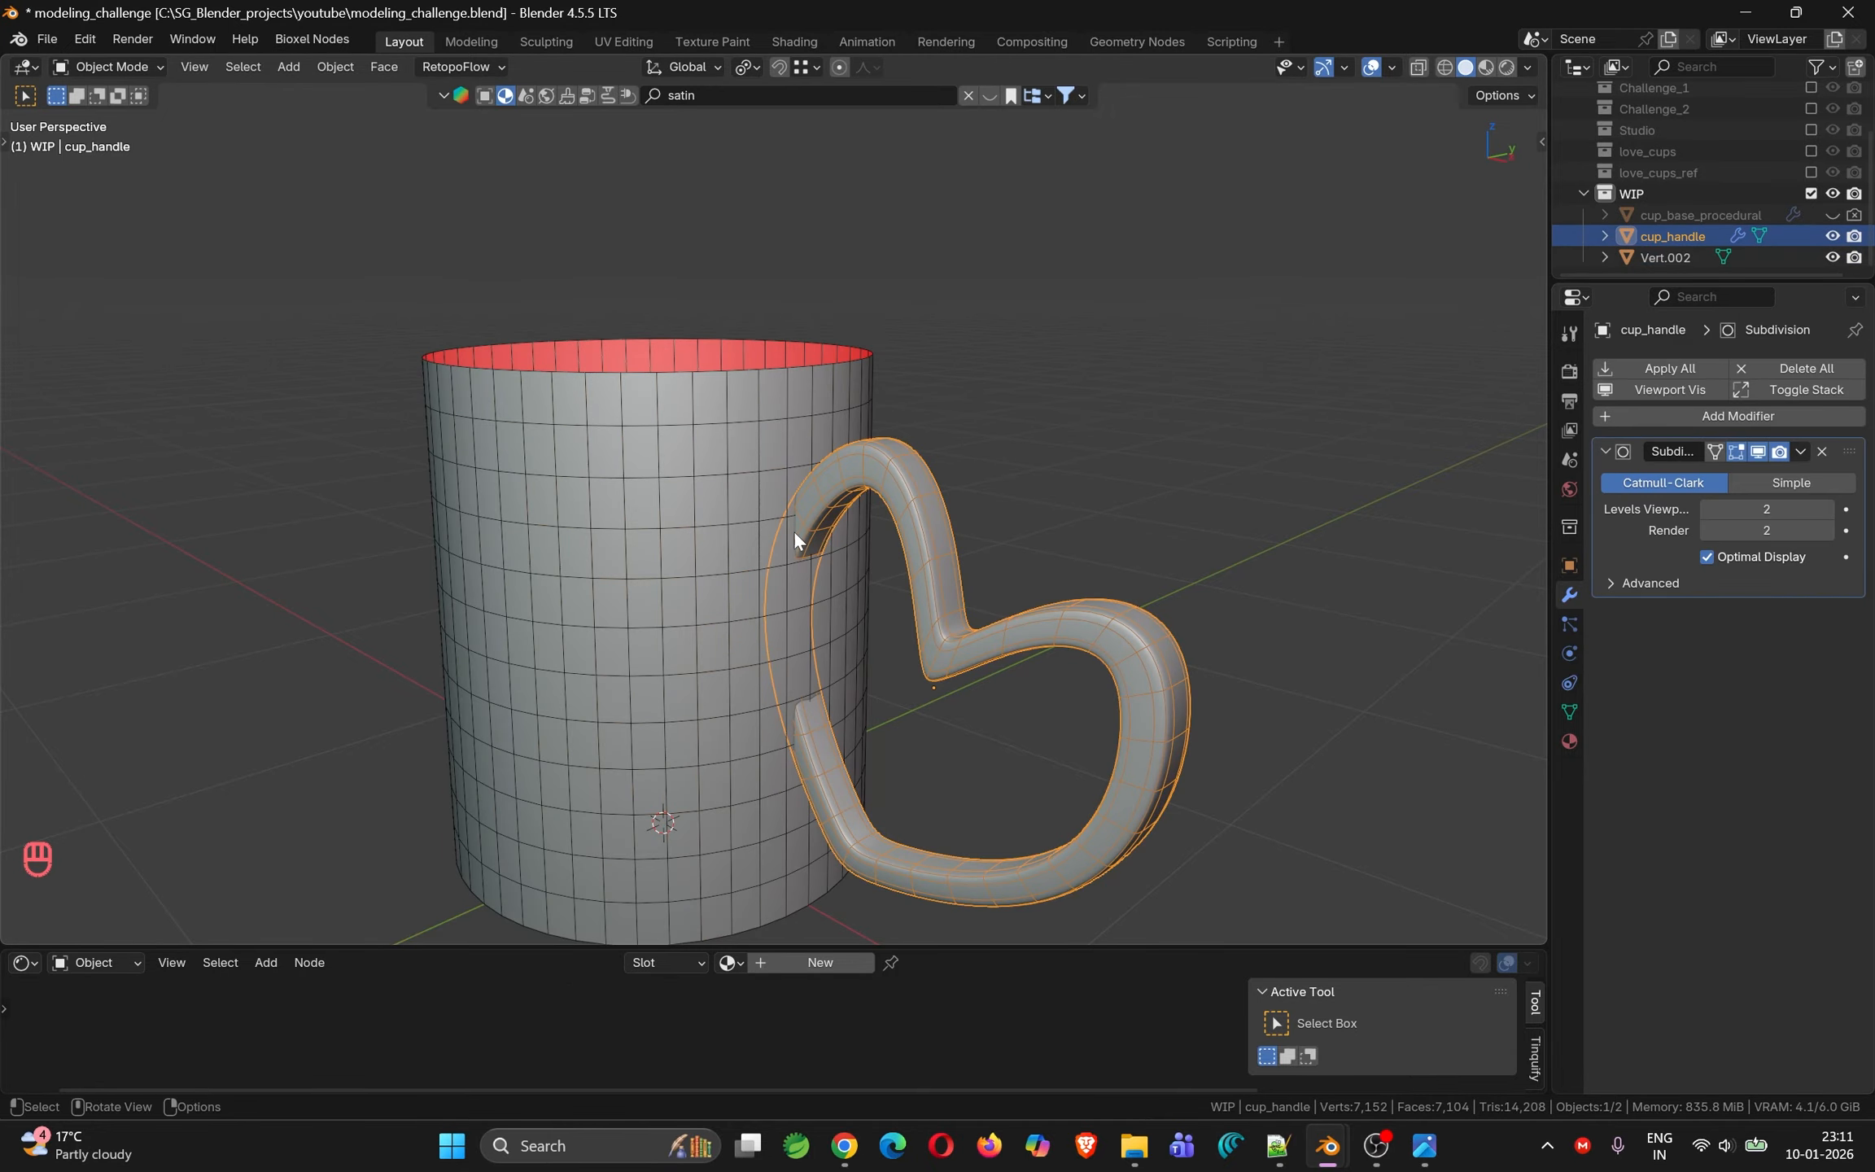
key(Tab)
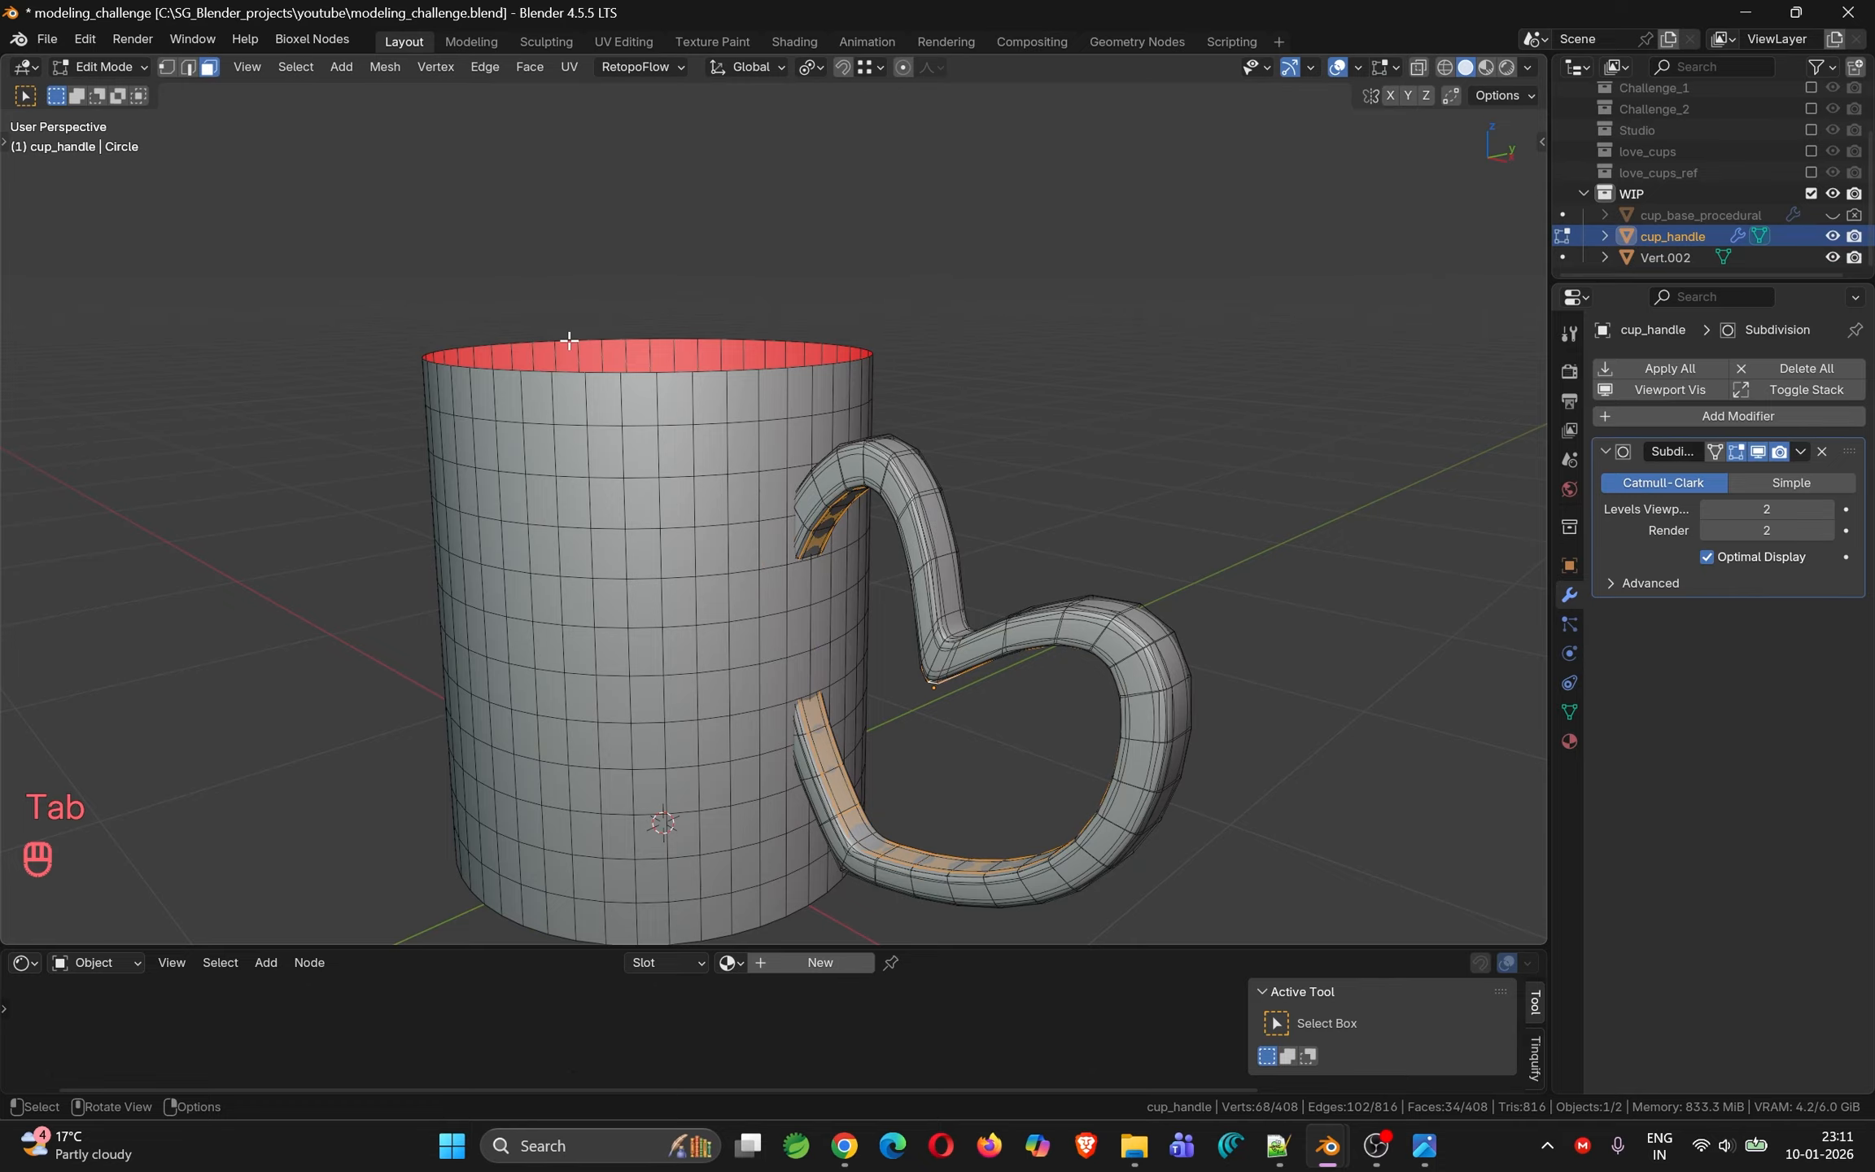
click(483, 67)
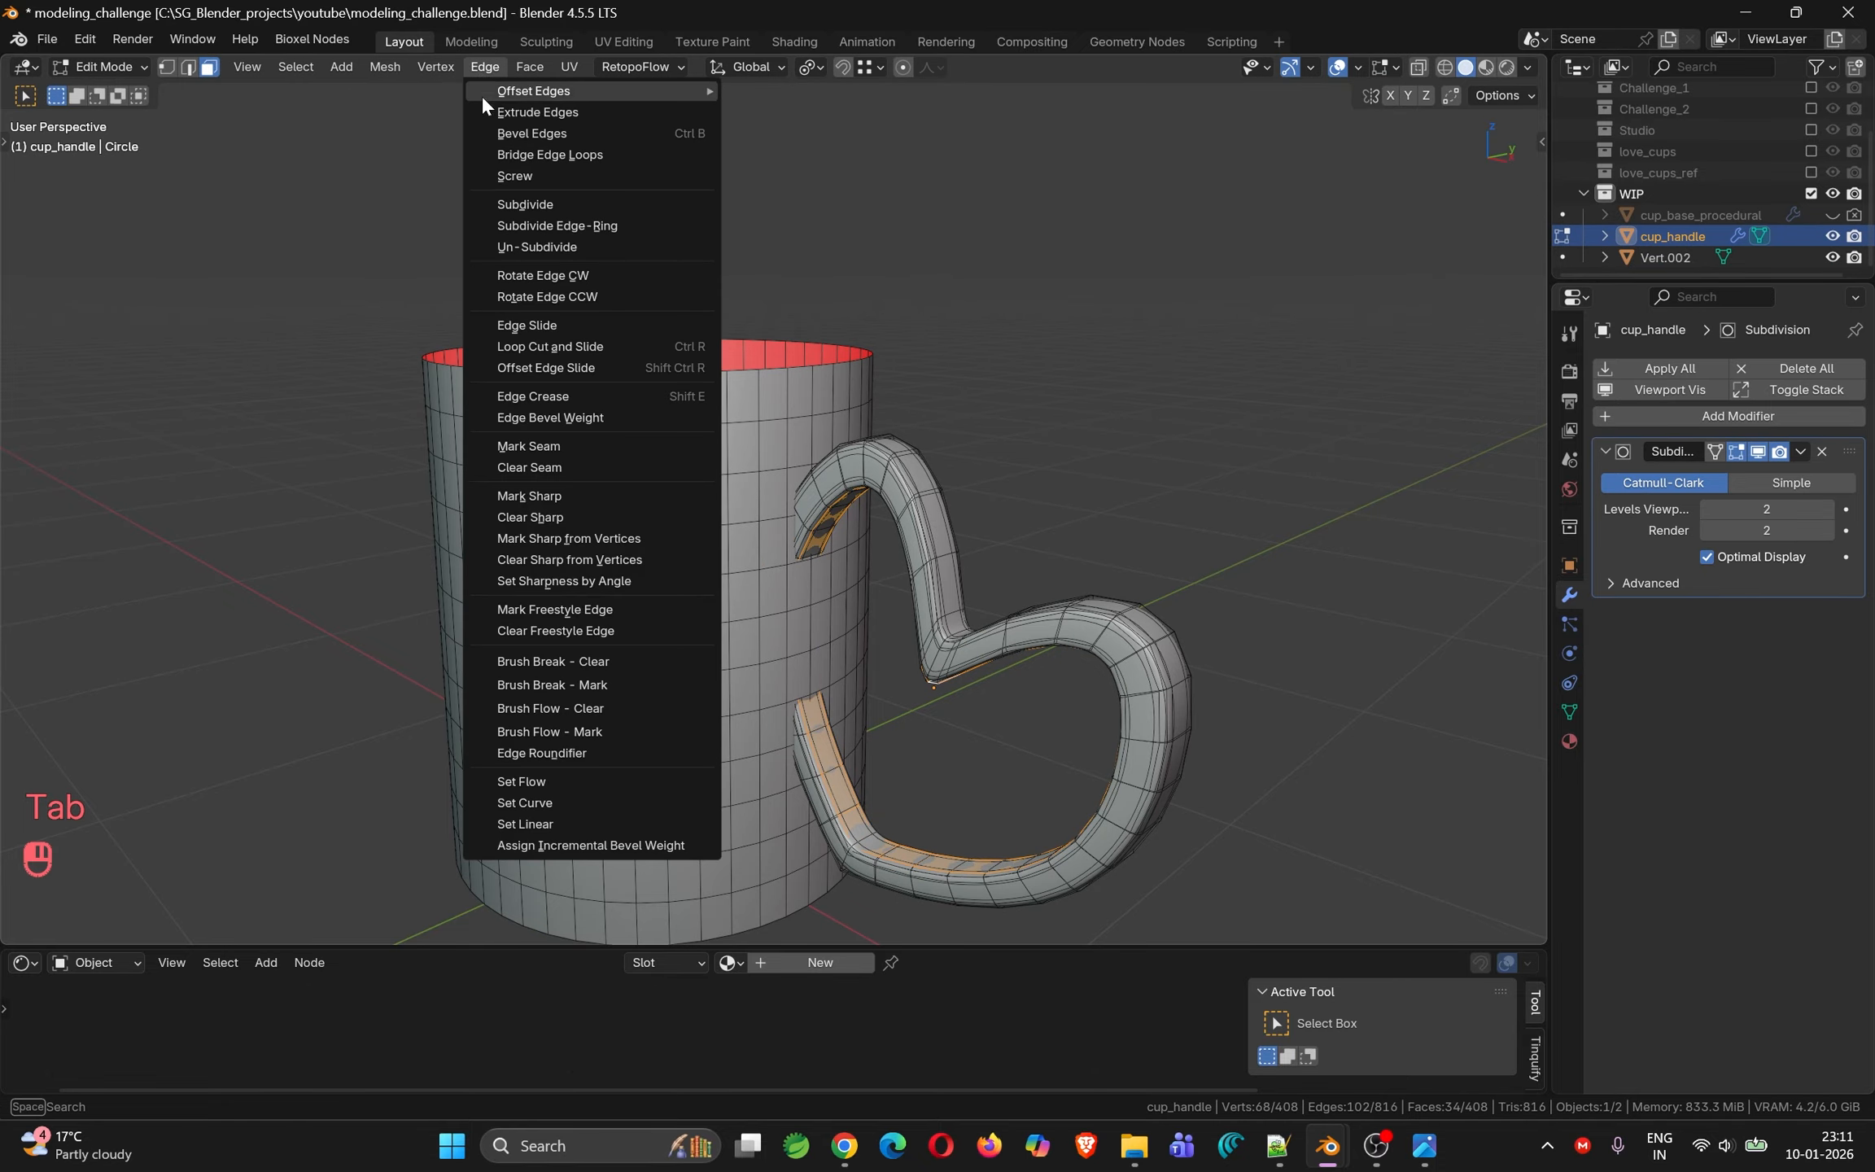
key(Tab)
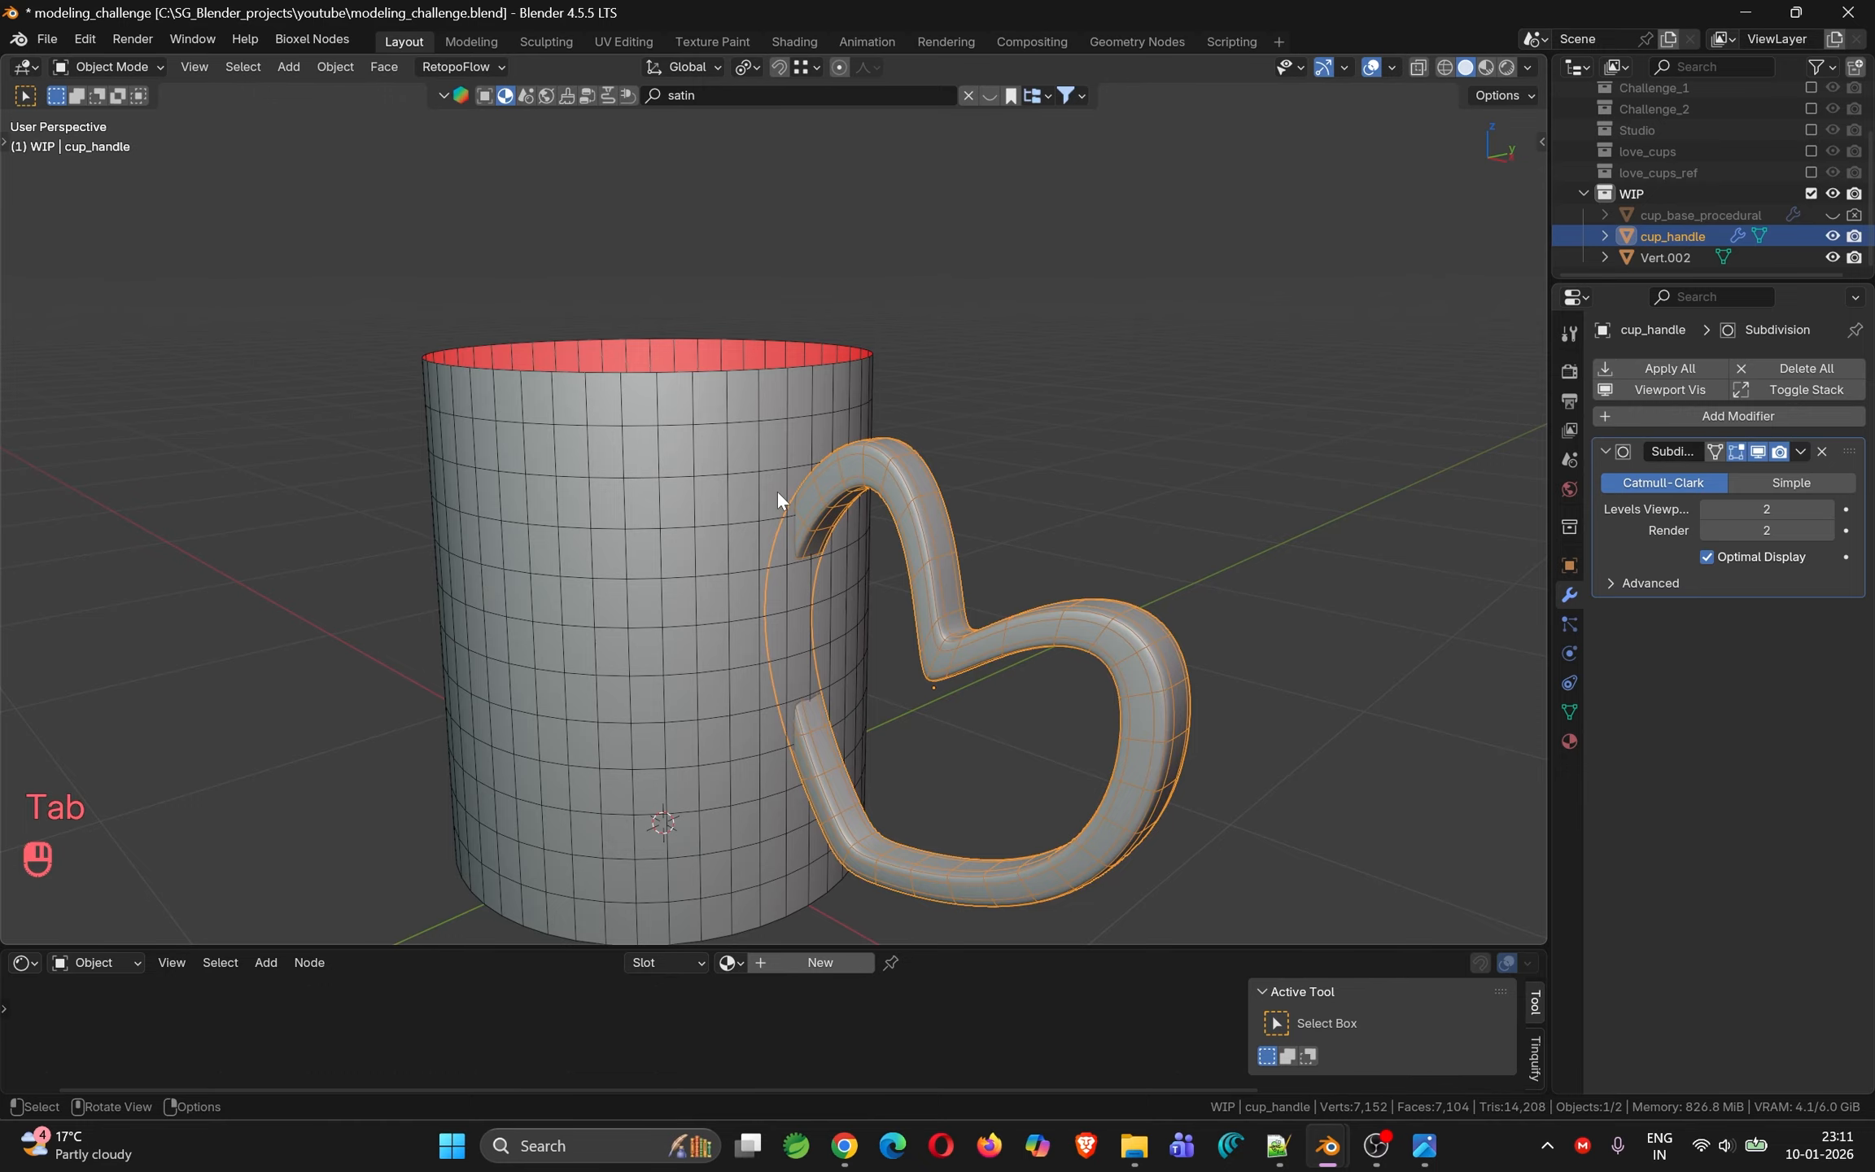
click(778, 493)
middle_drag(778, 493, 866, 516)
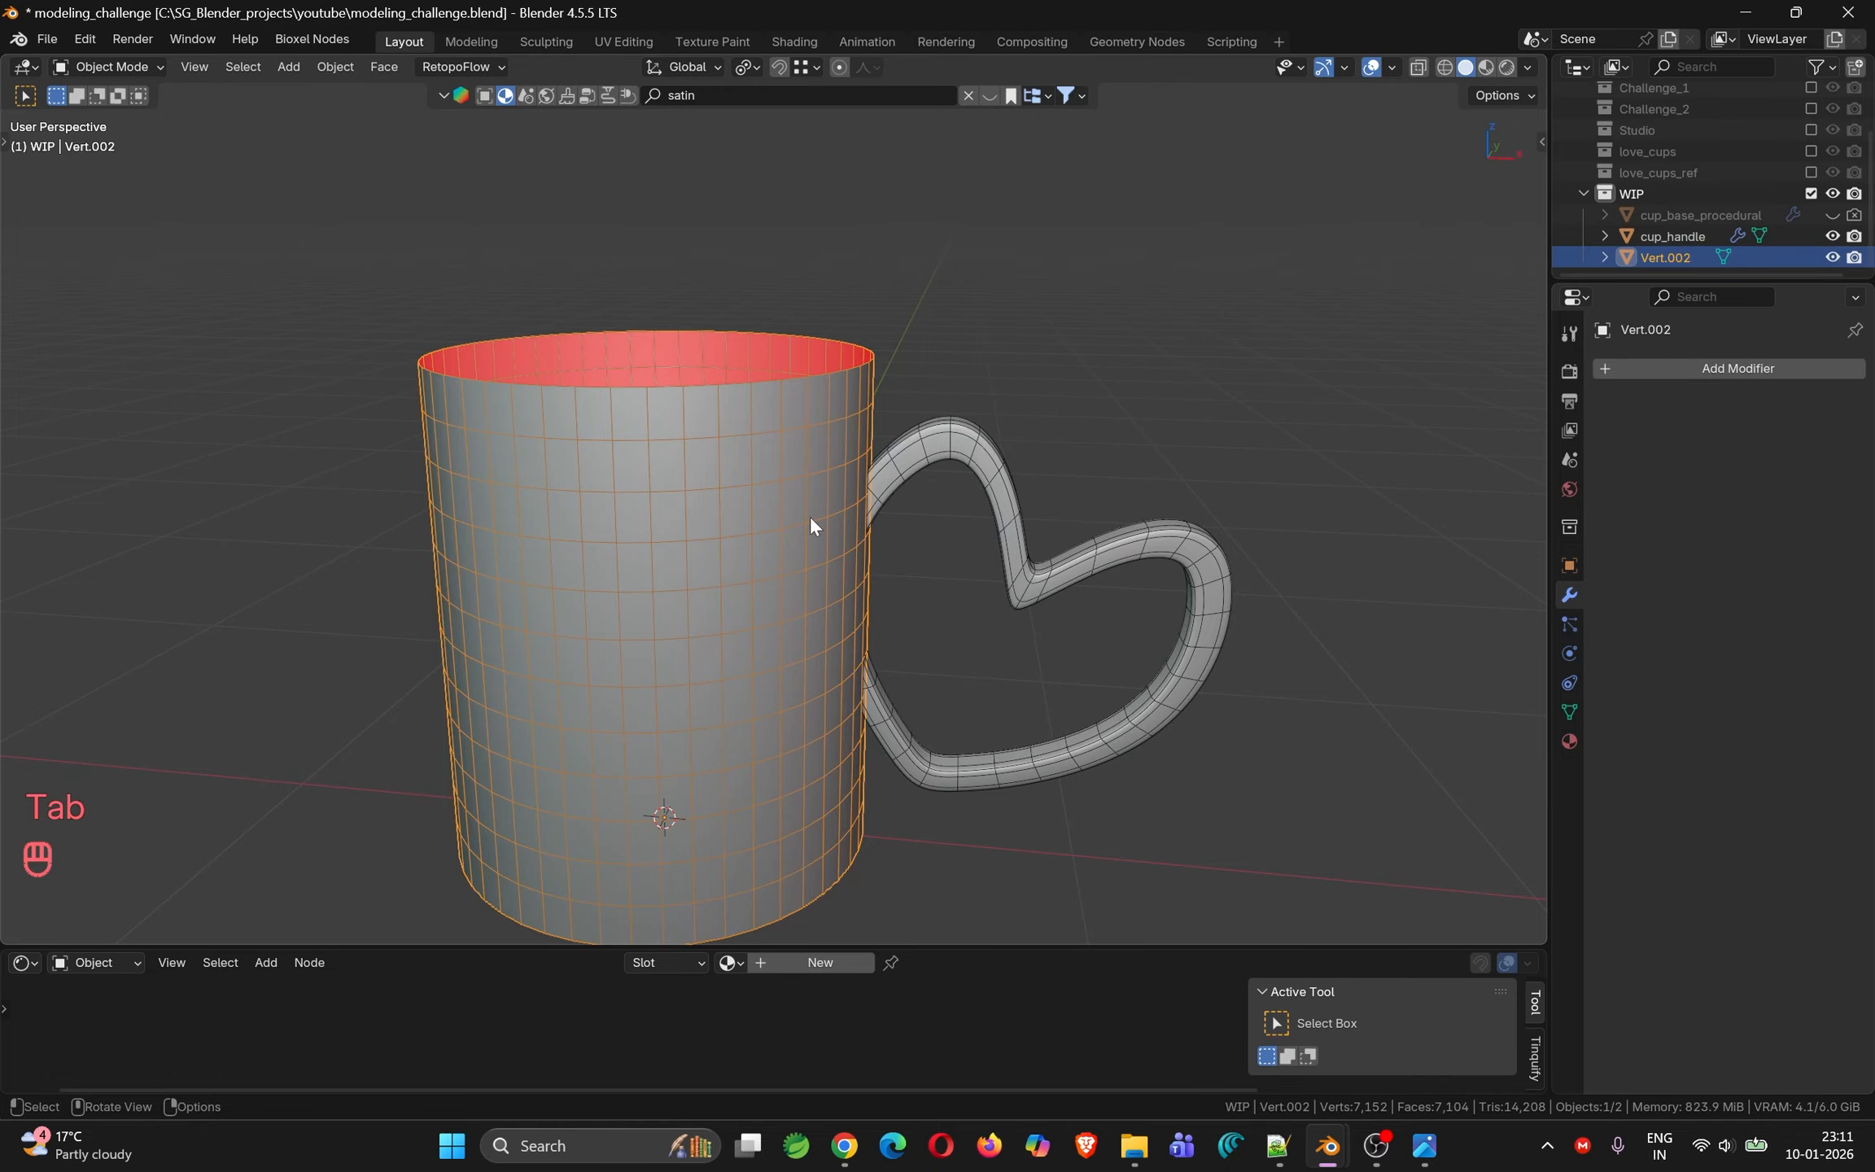
key(KP_1)
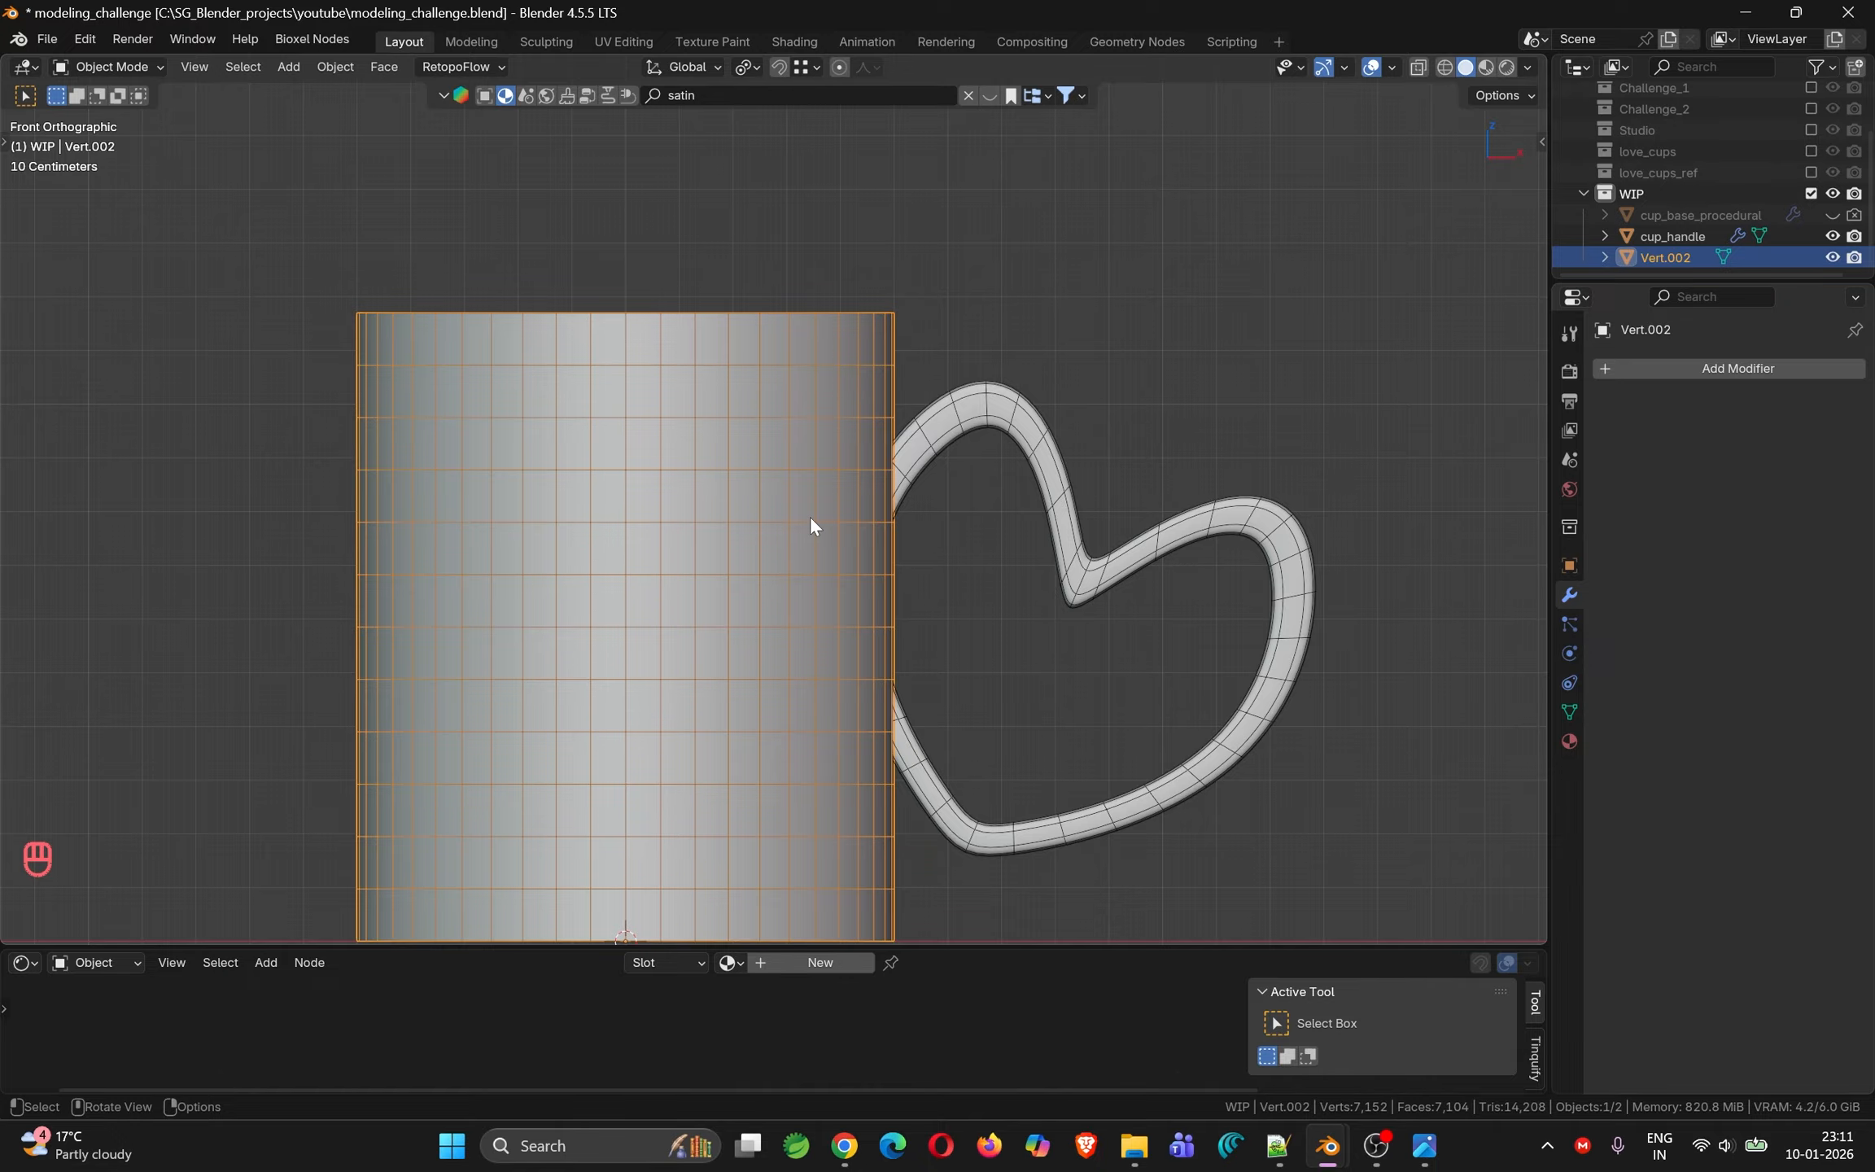
middle_drag(810, 511, 736, 450)
key(Tab)
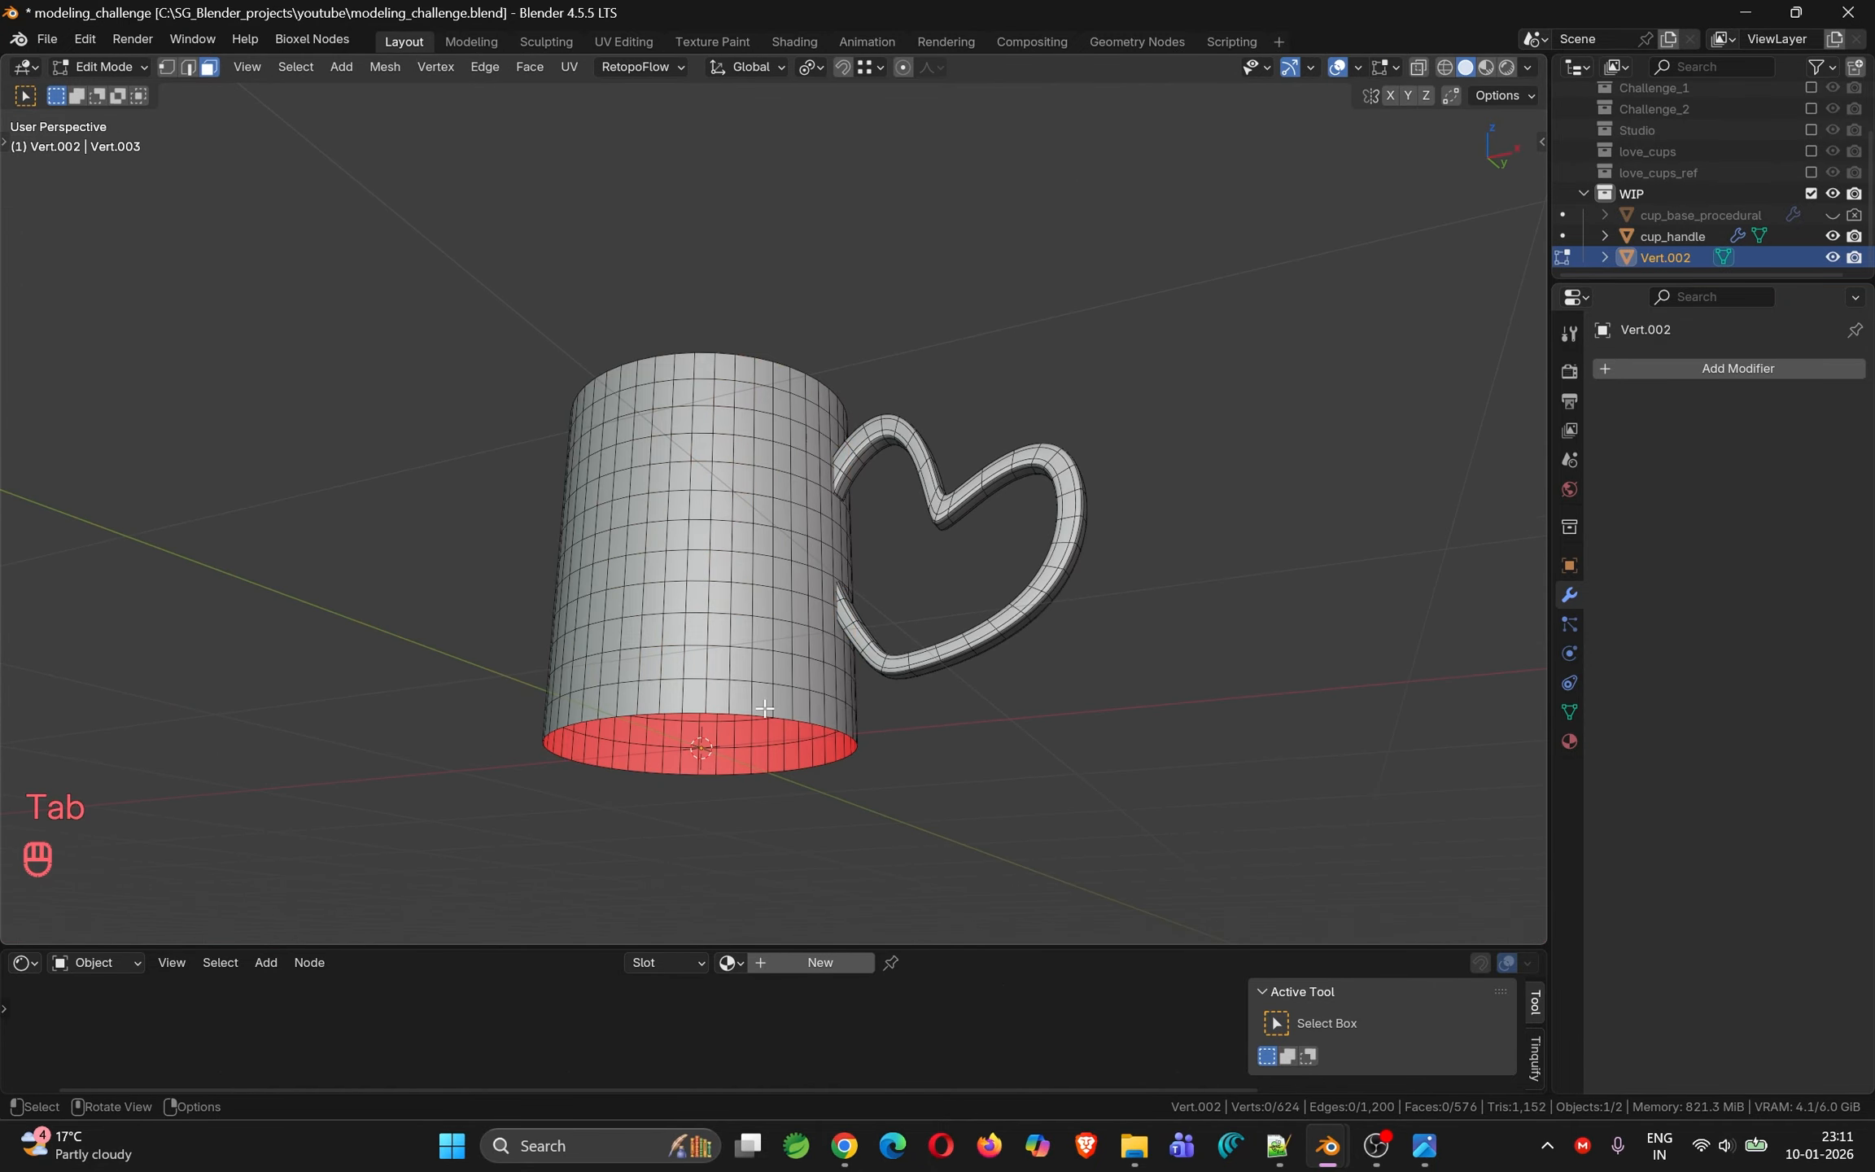
middle_drag(745, 662, 757, 682)
key(Tab)
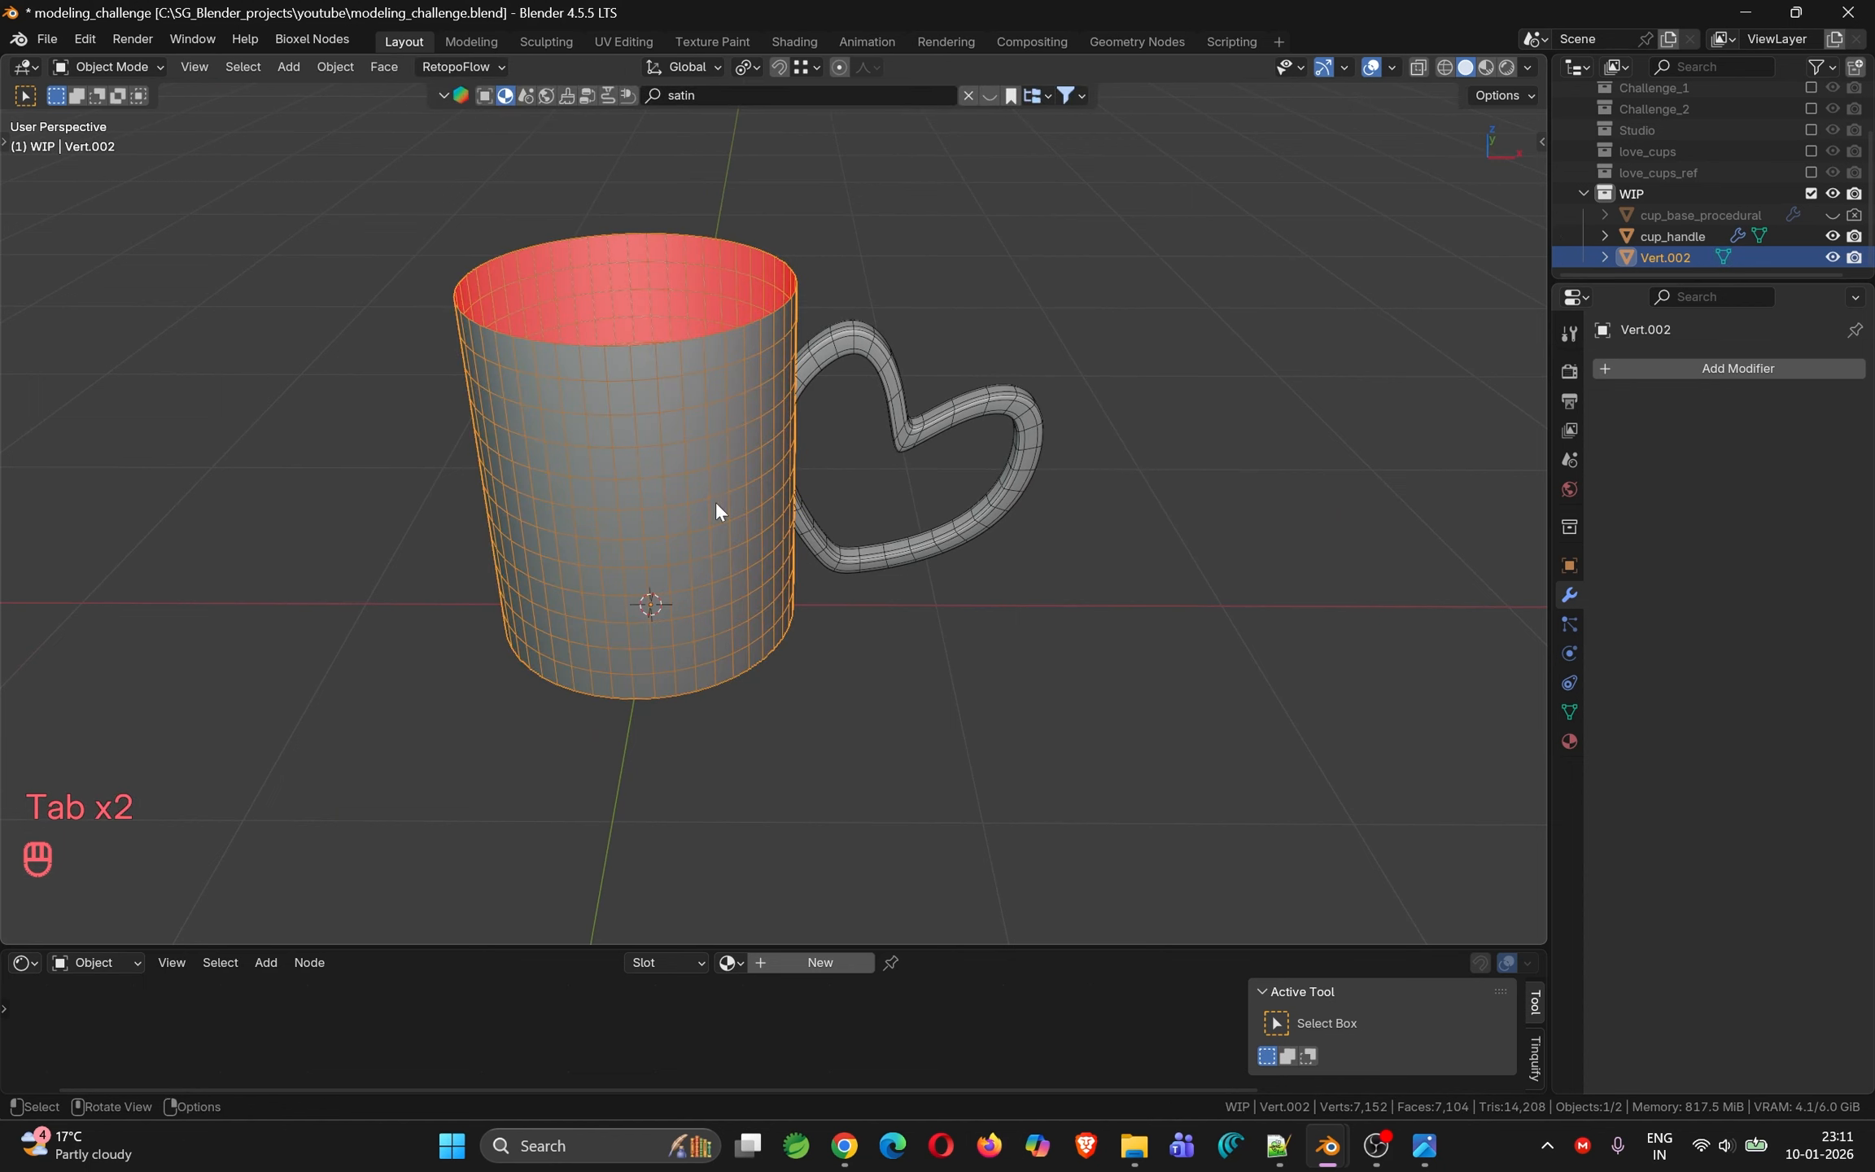
key(Tab)
key(Tab)
Rename the converted cup body mesh as base_cup
double_click(1691, 253)
text(c)
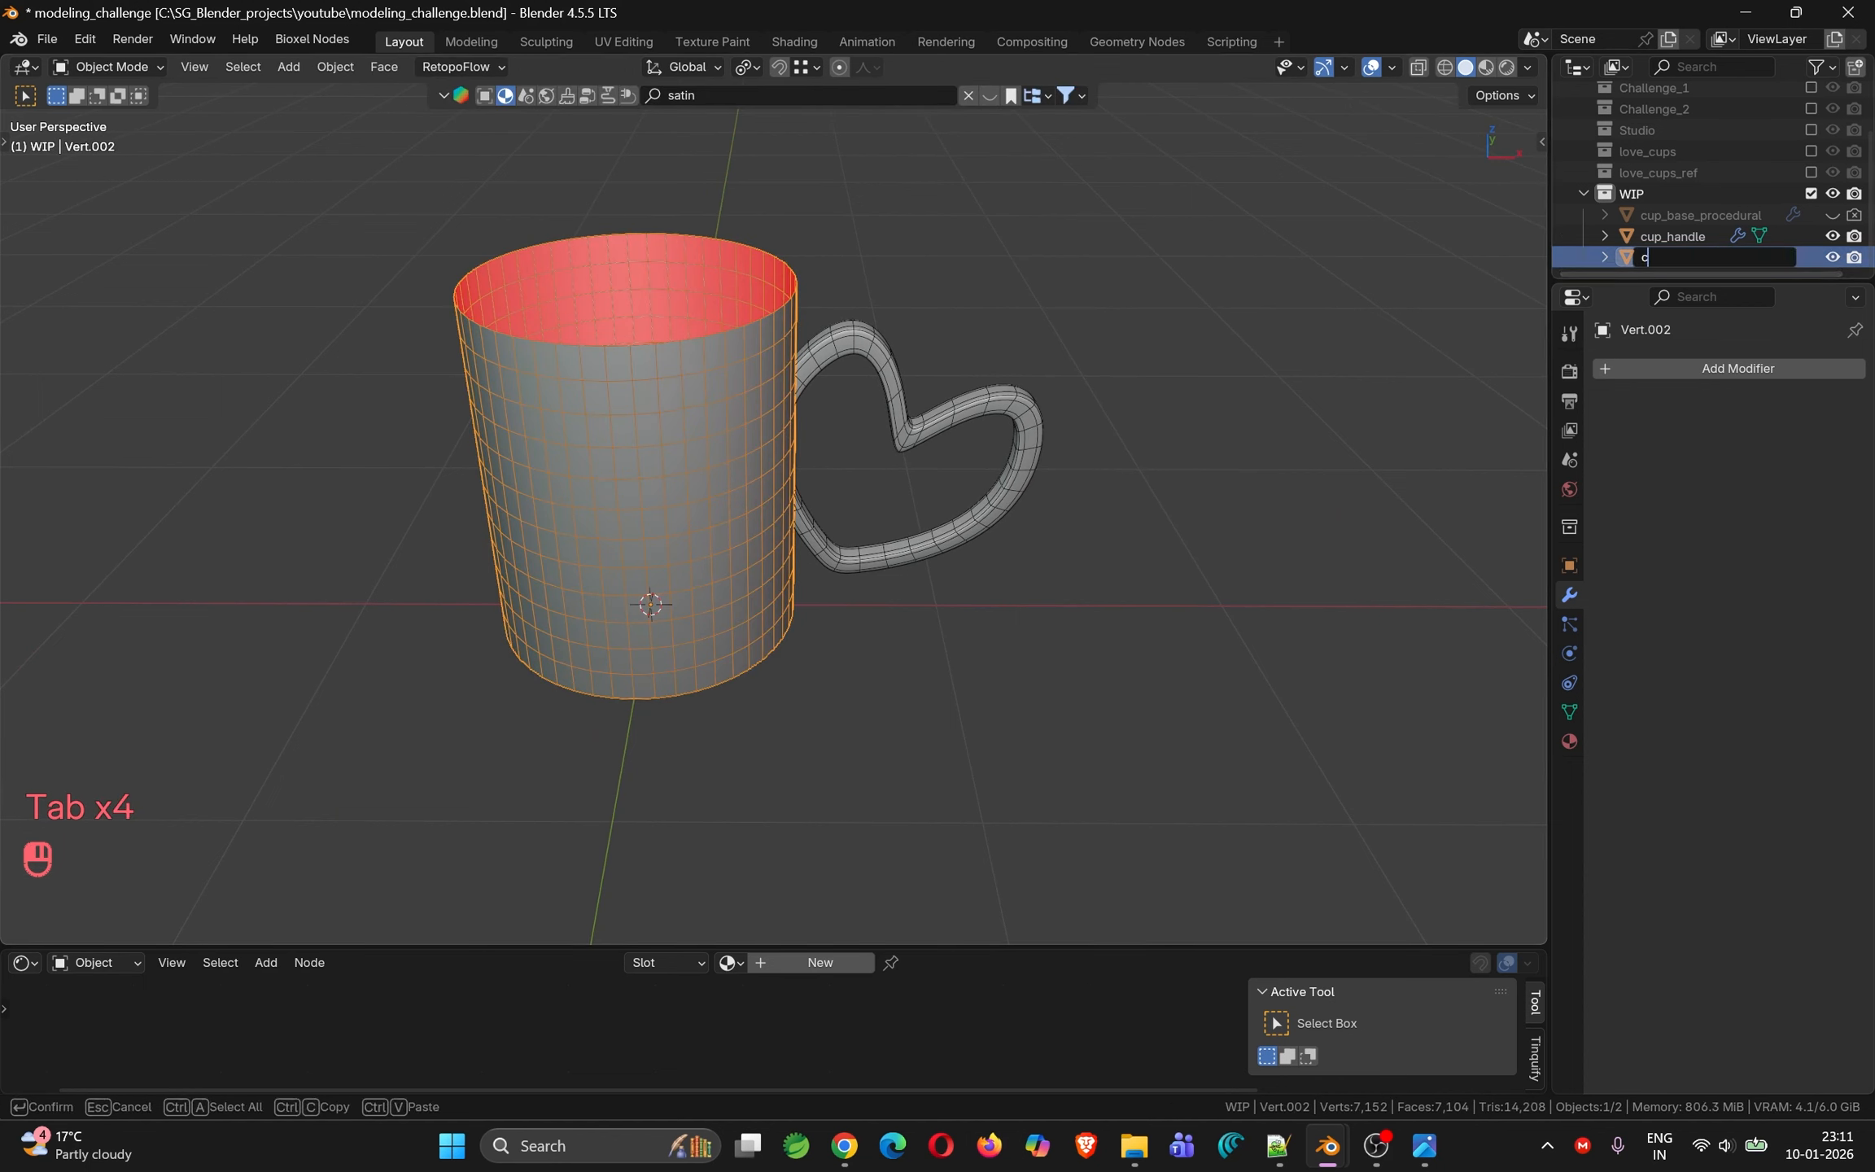
key(BackSpace)
text(base_cup)
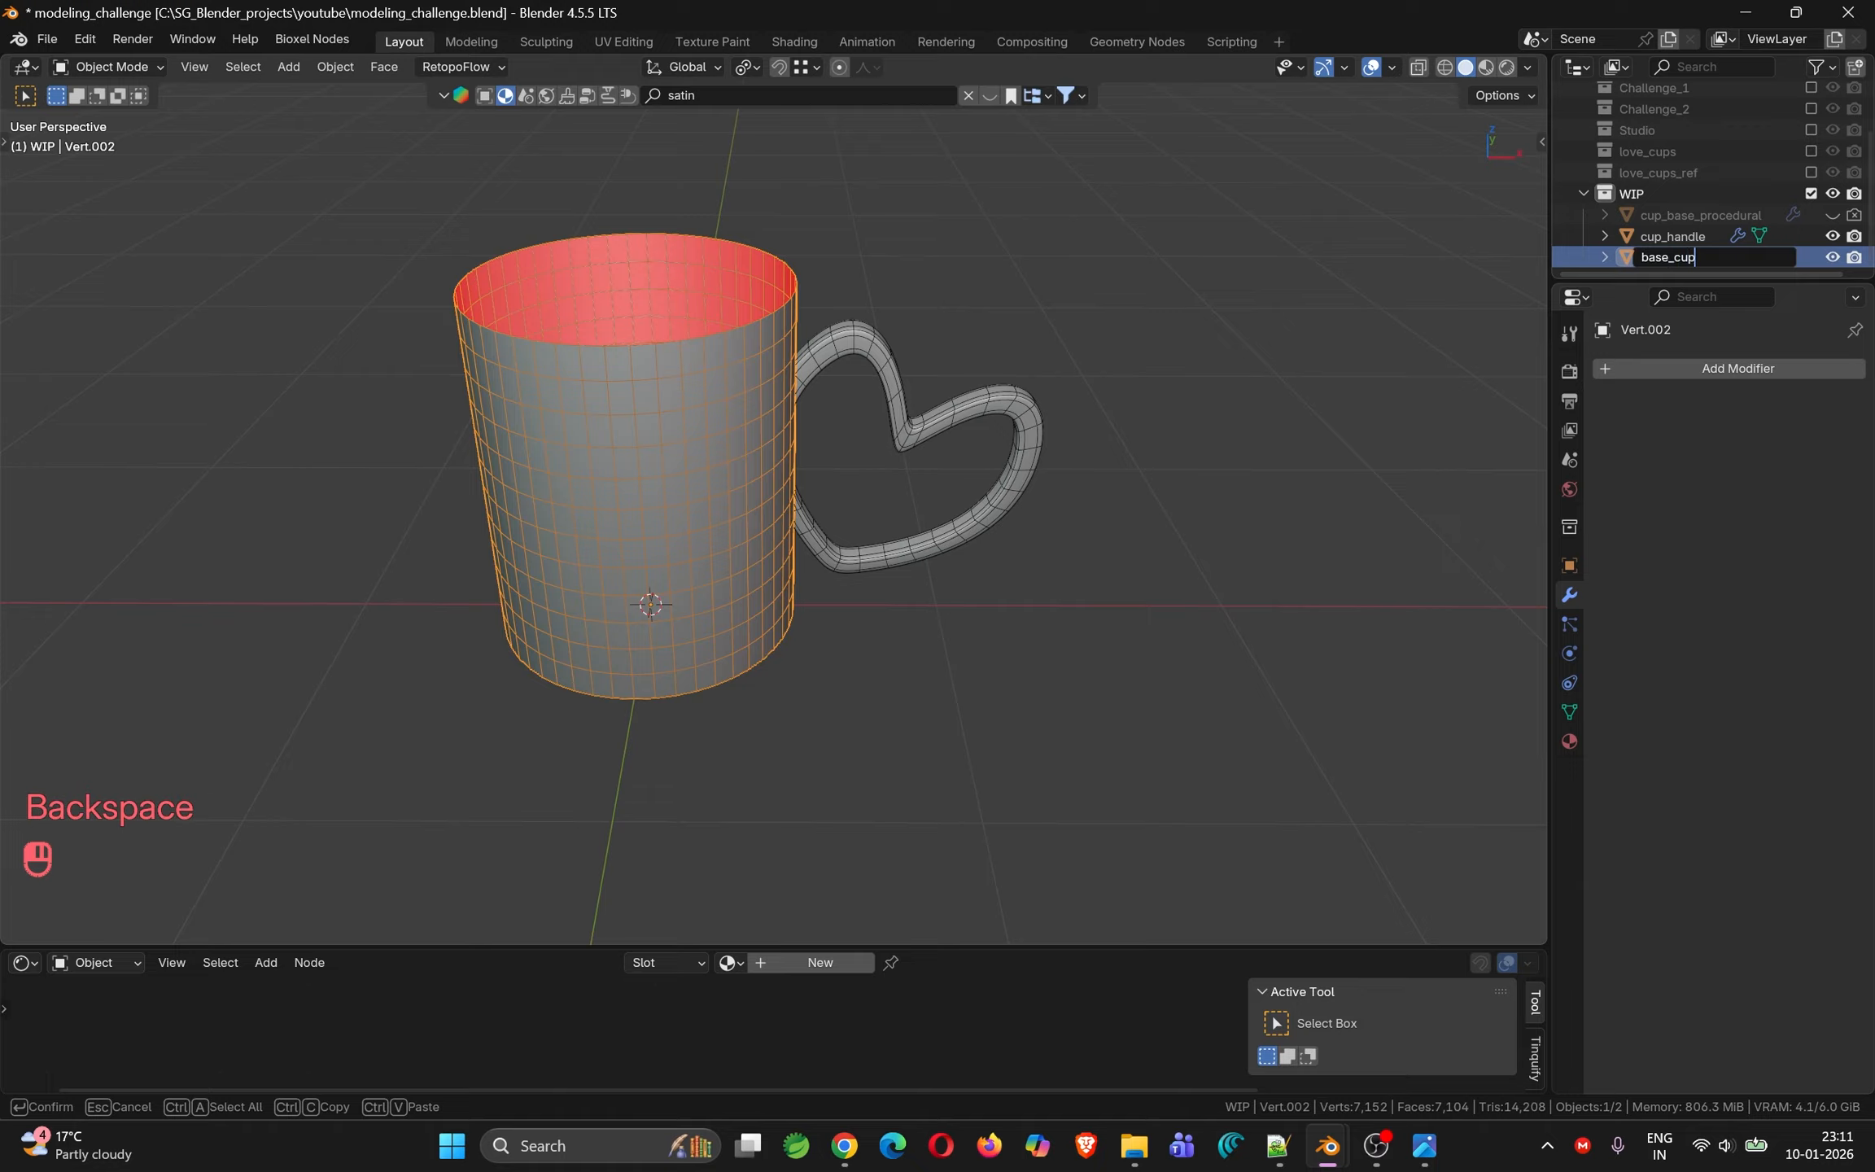
key(Return)
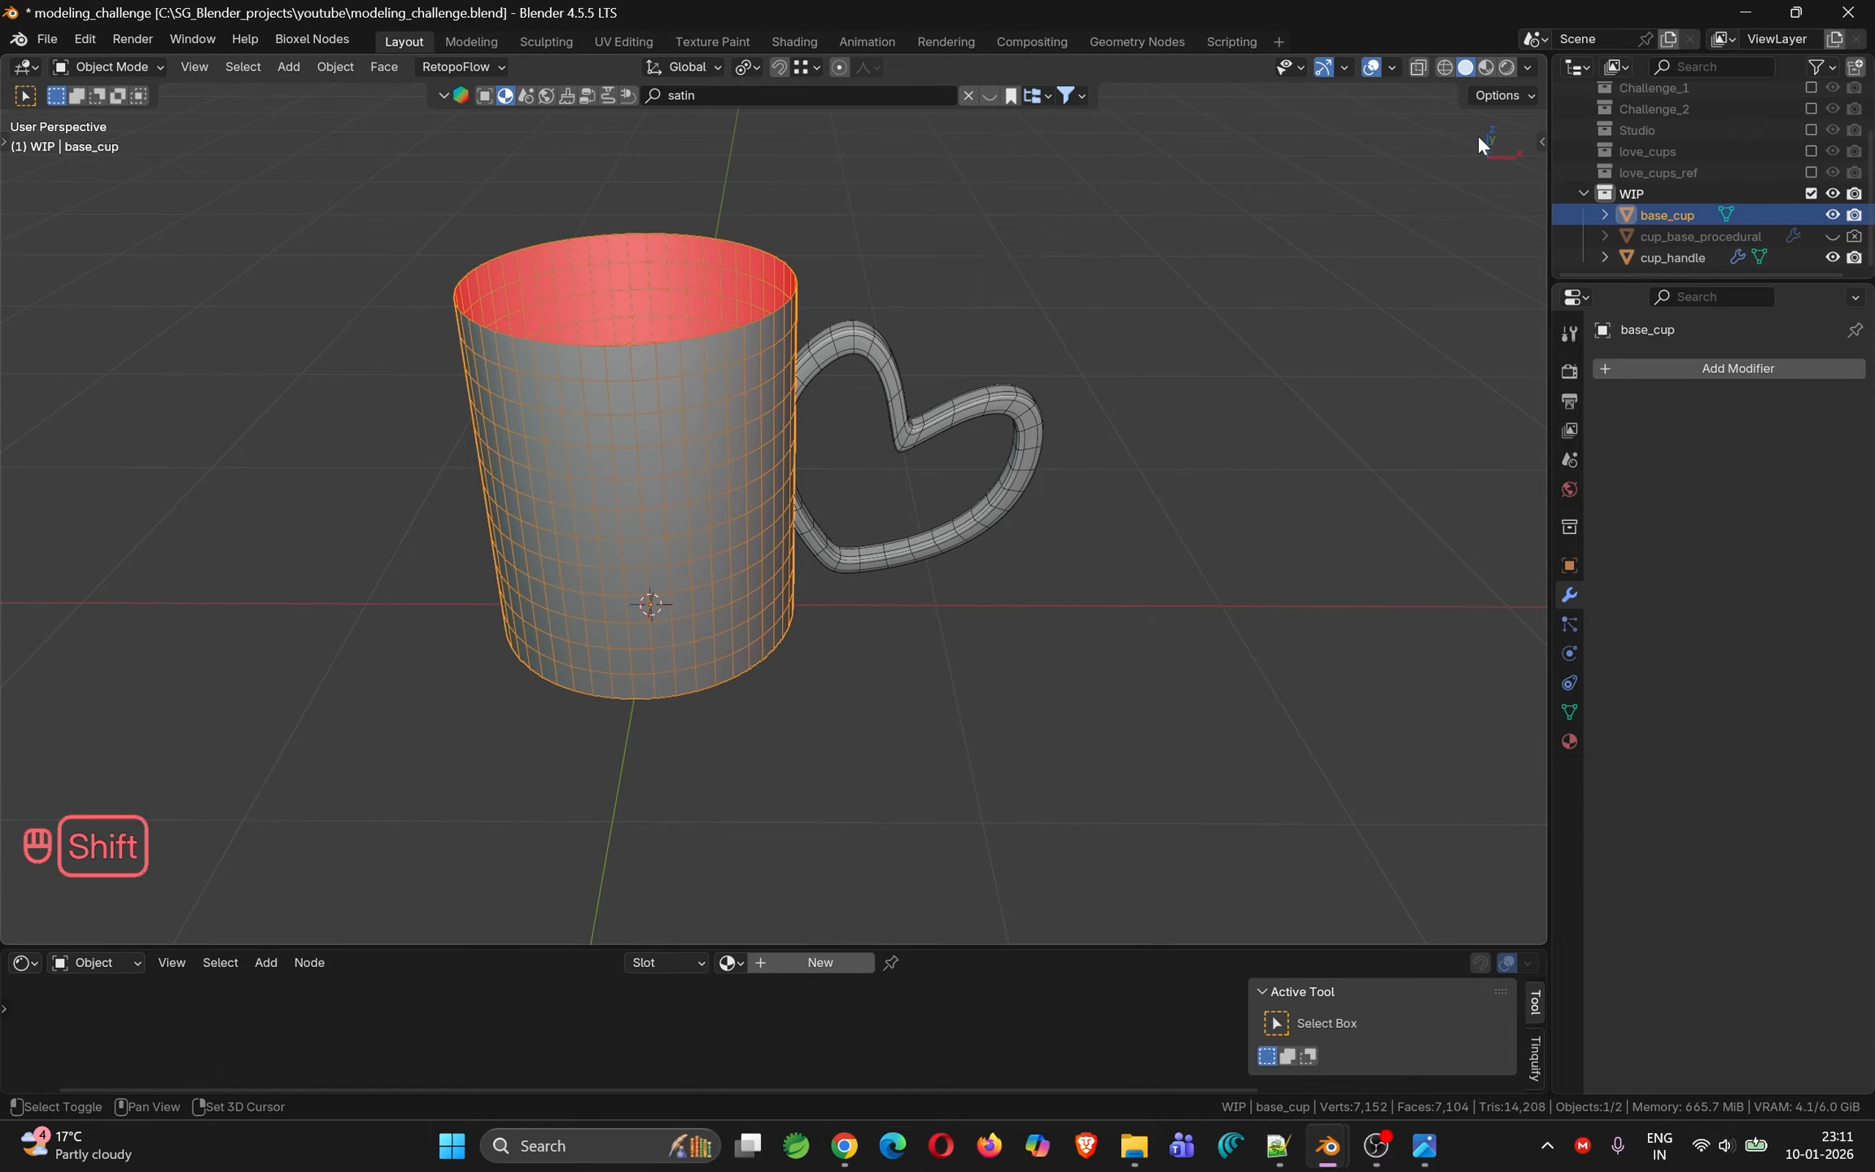
Close the cup body's open top and bottom edge loops with one face each and return to Object Mode
shift+middle_drag(651, 363, 803, 476)
key(Tab)
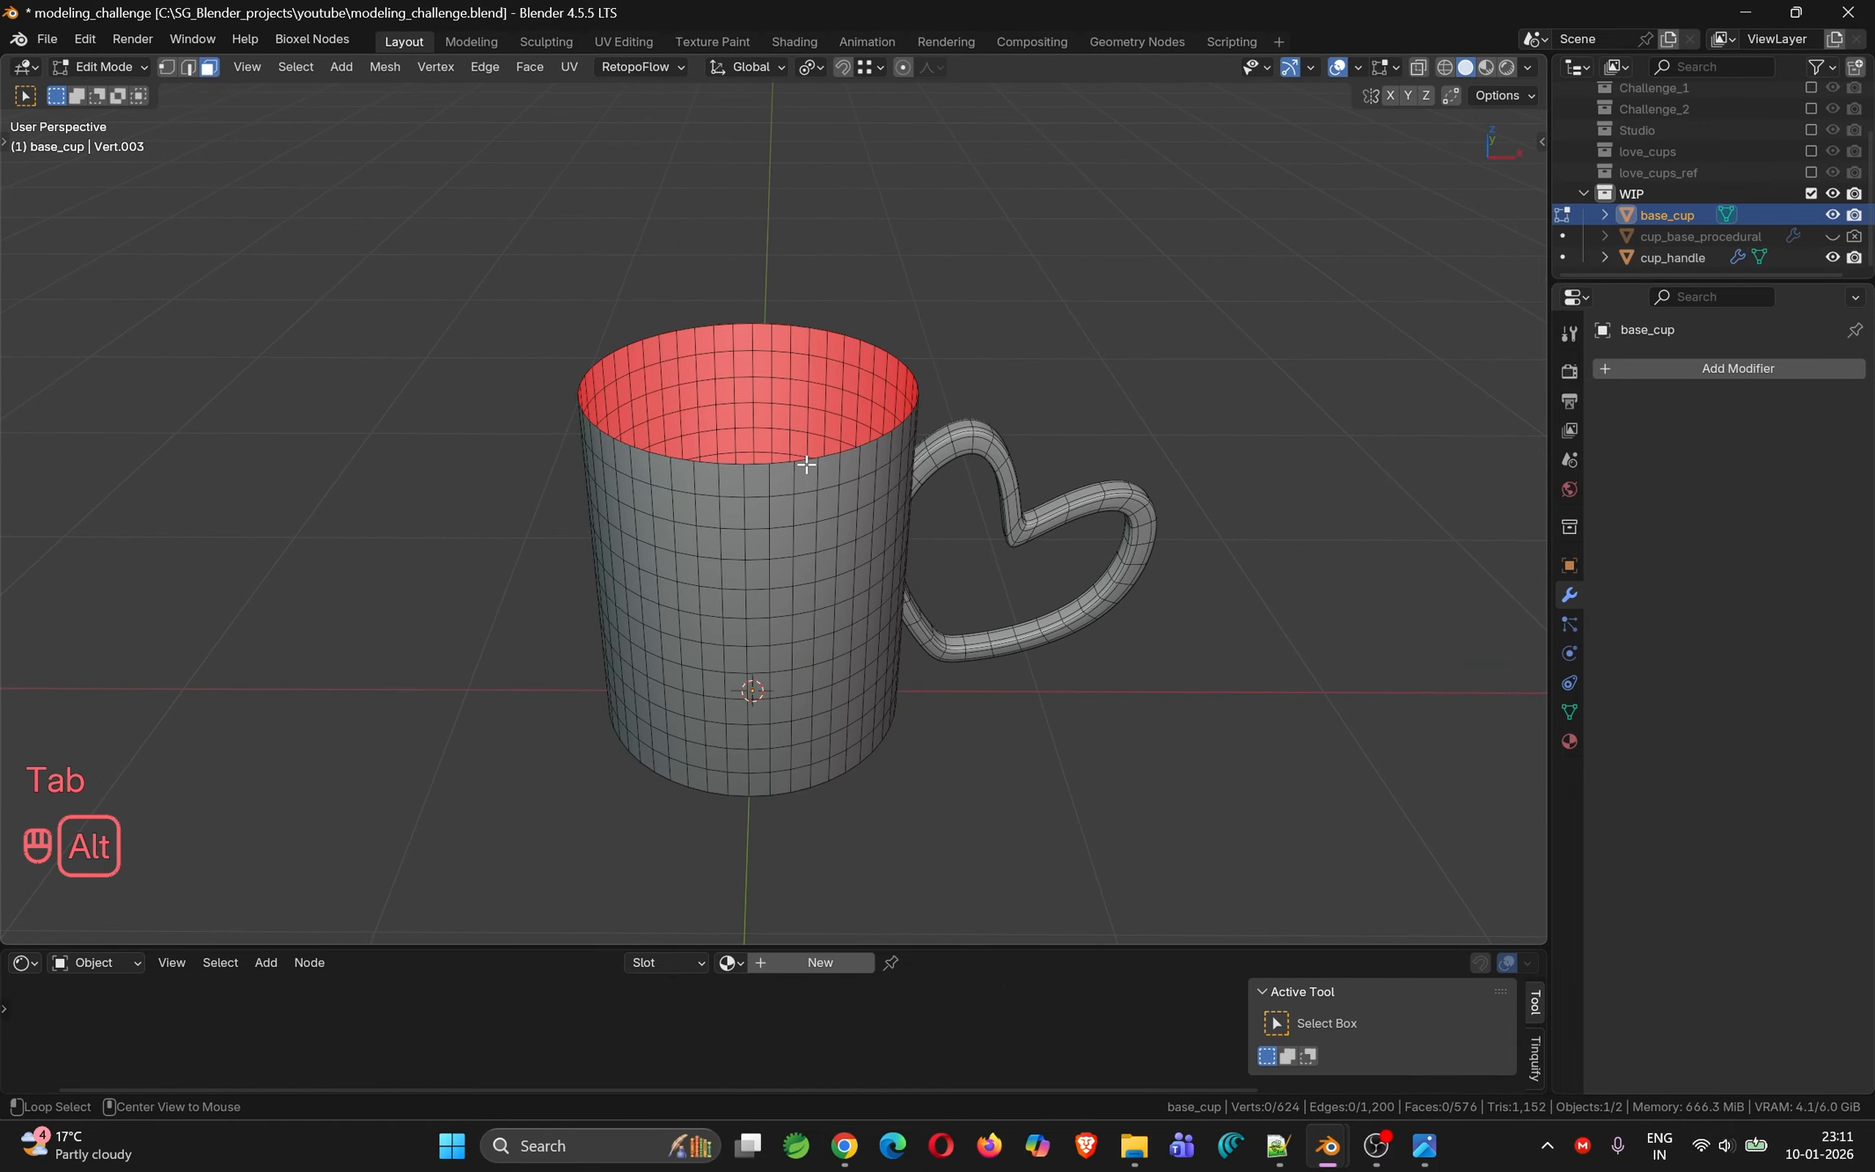
alt+click(806, 464)
key(2)
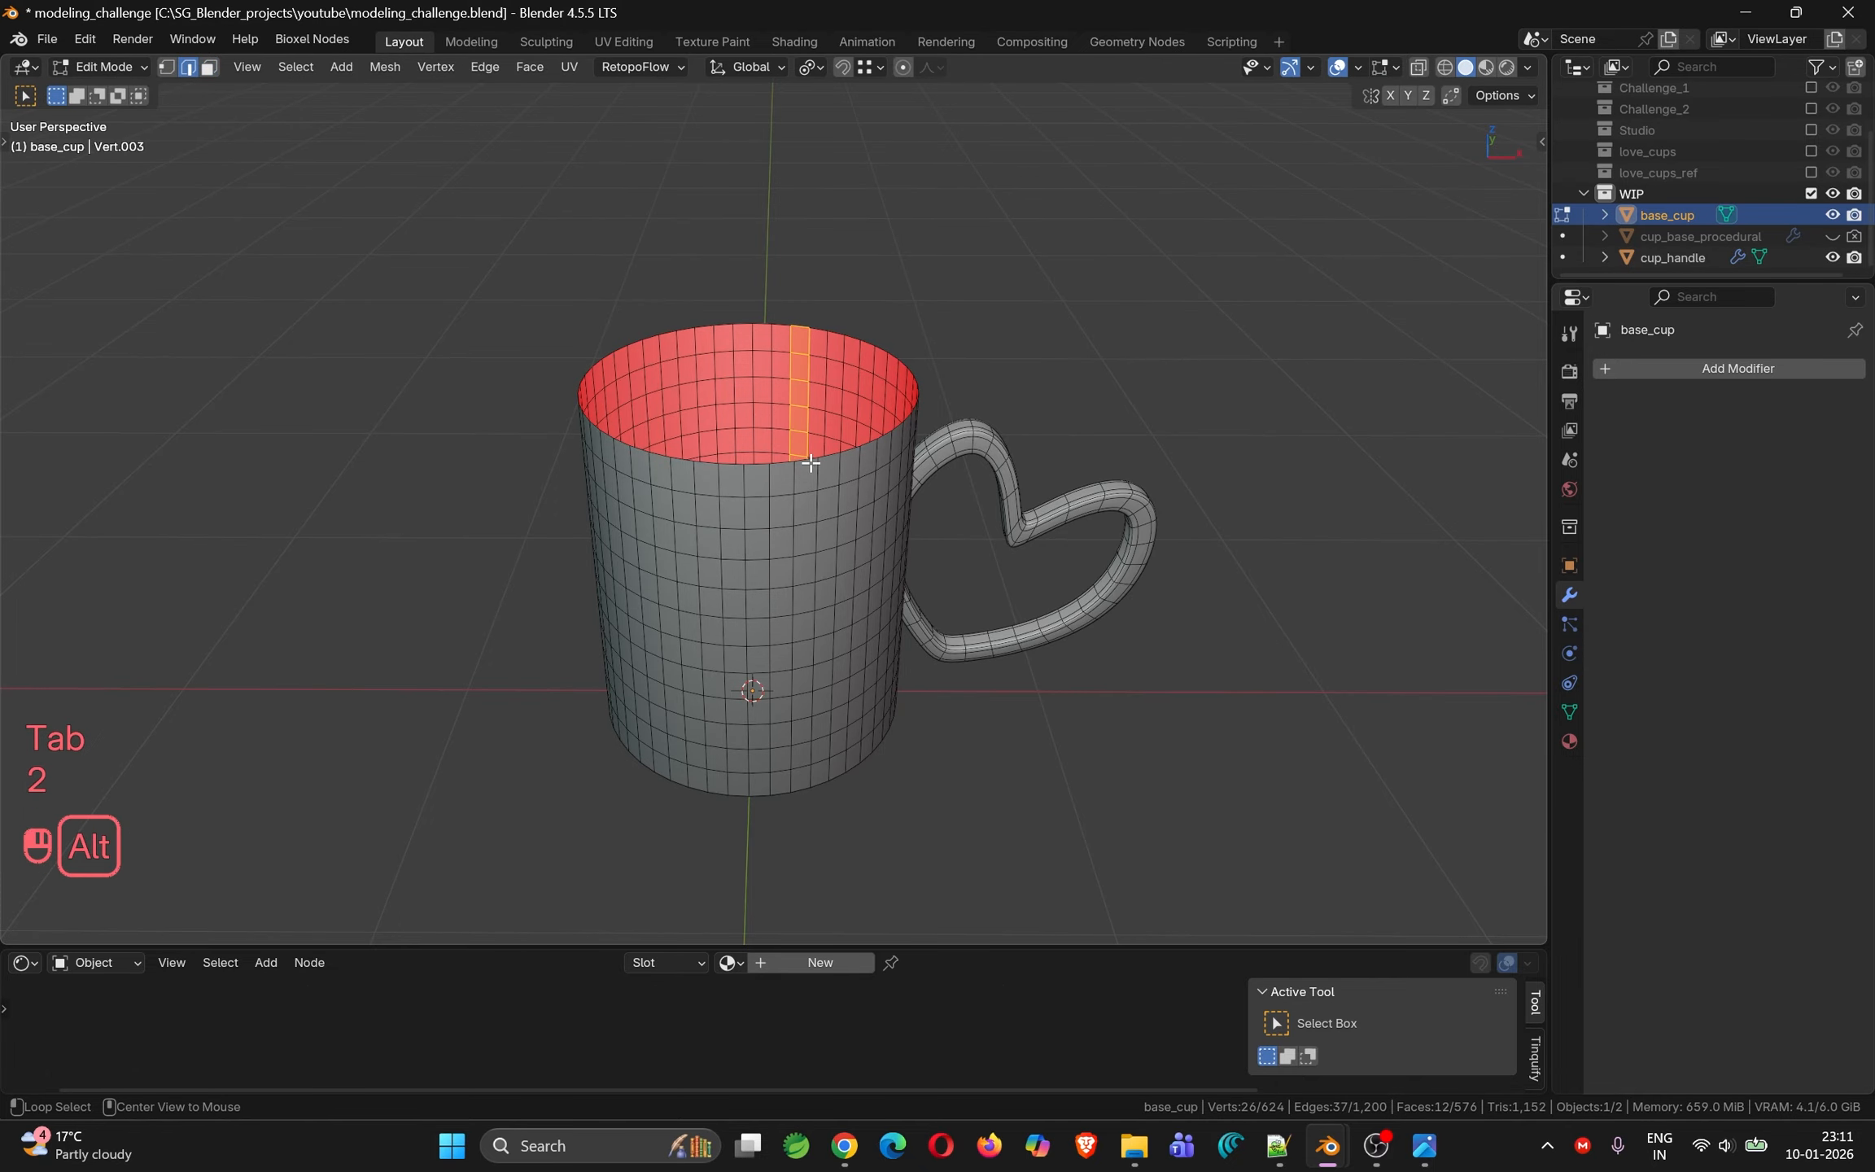
alt+click(810, 462)
key(f)
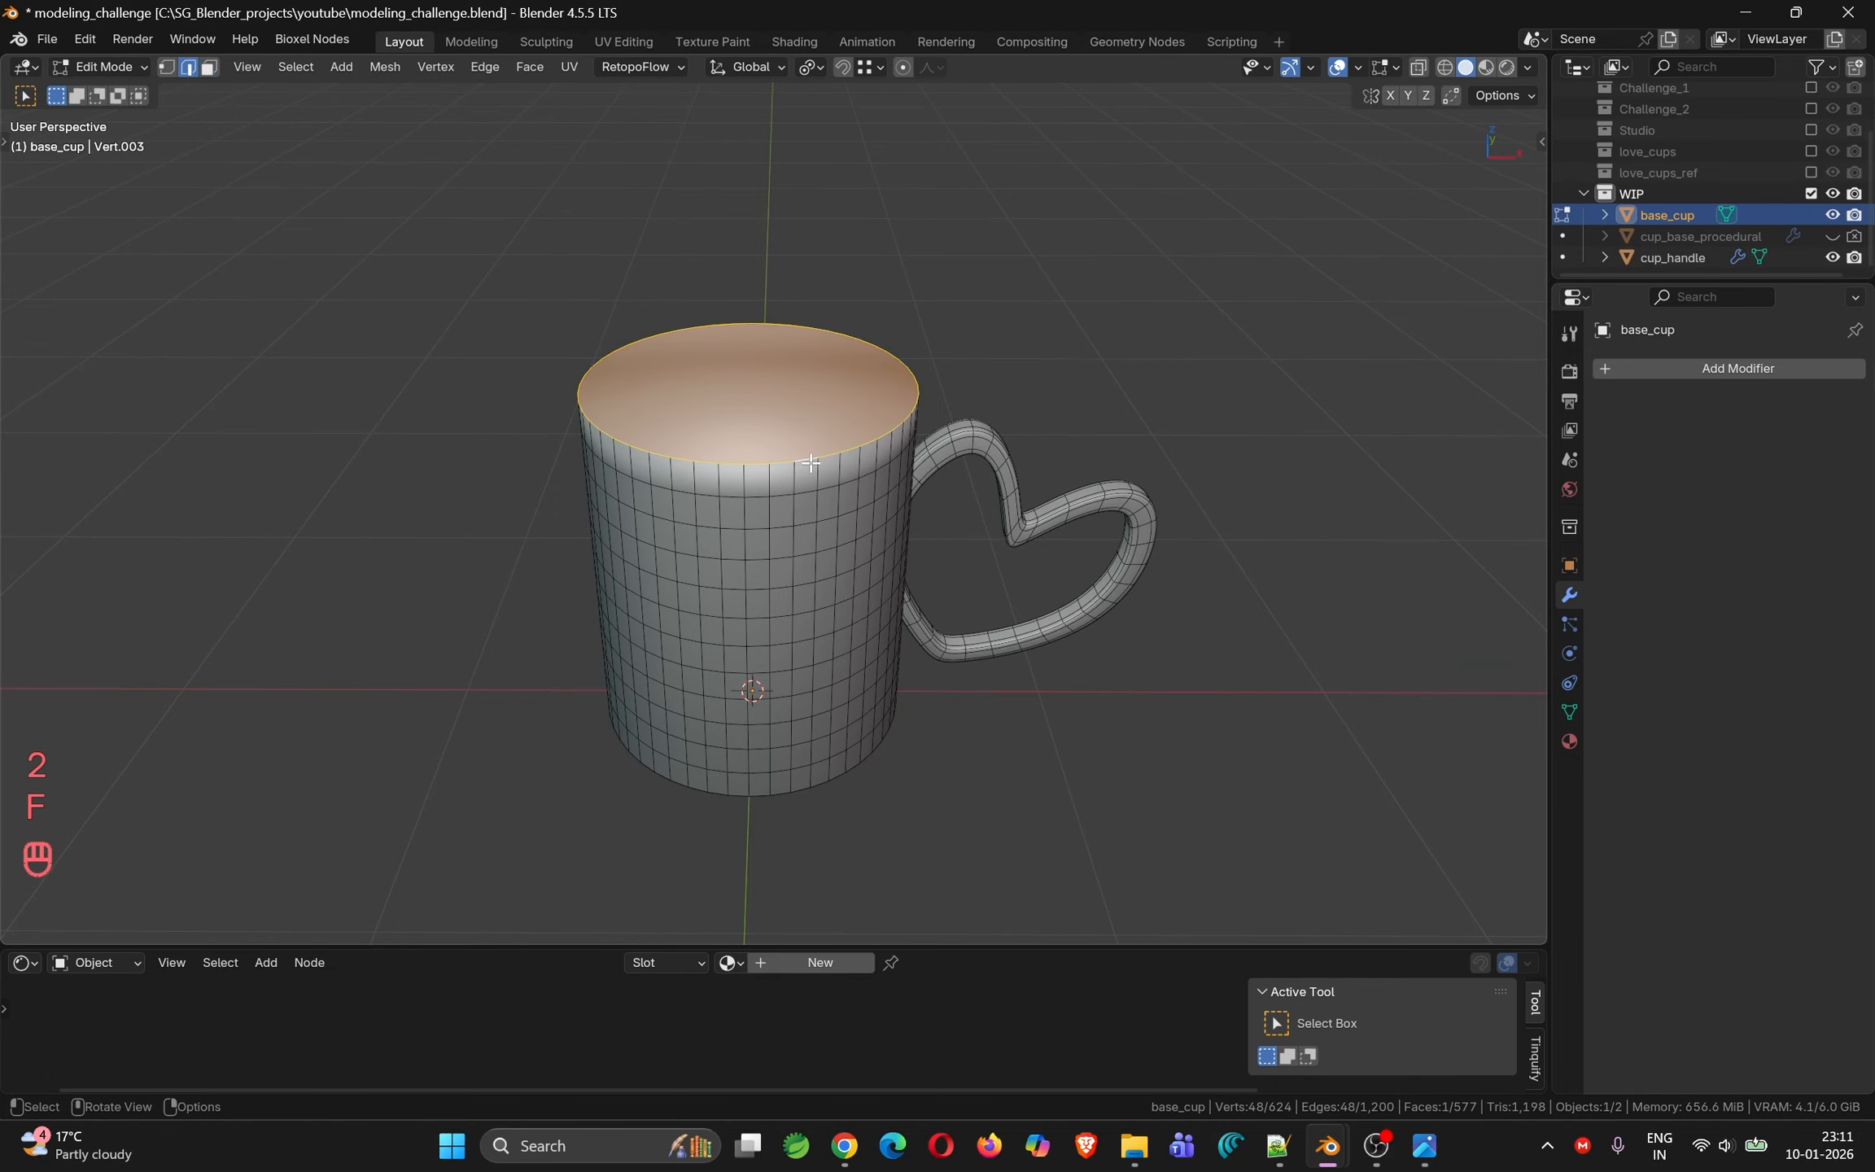
alt+click(822, 786)
key(f)
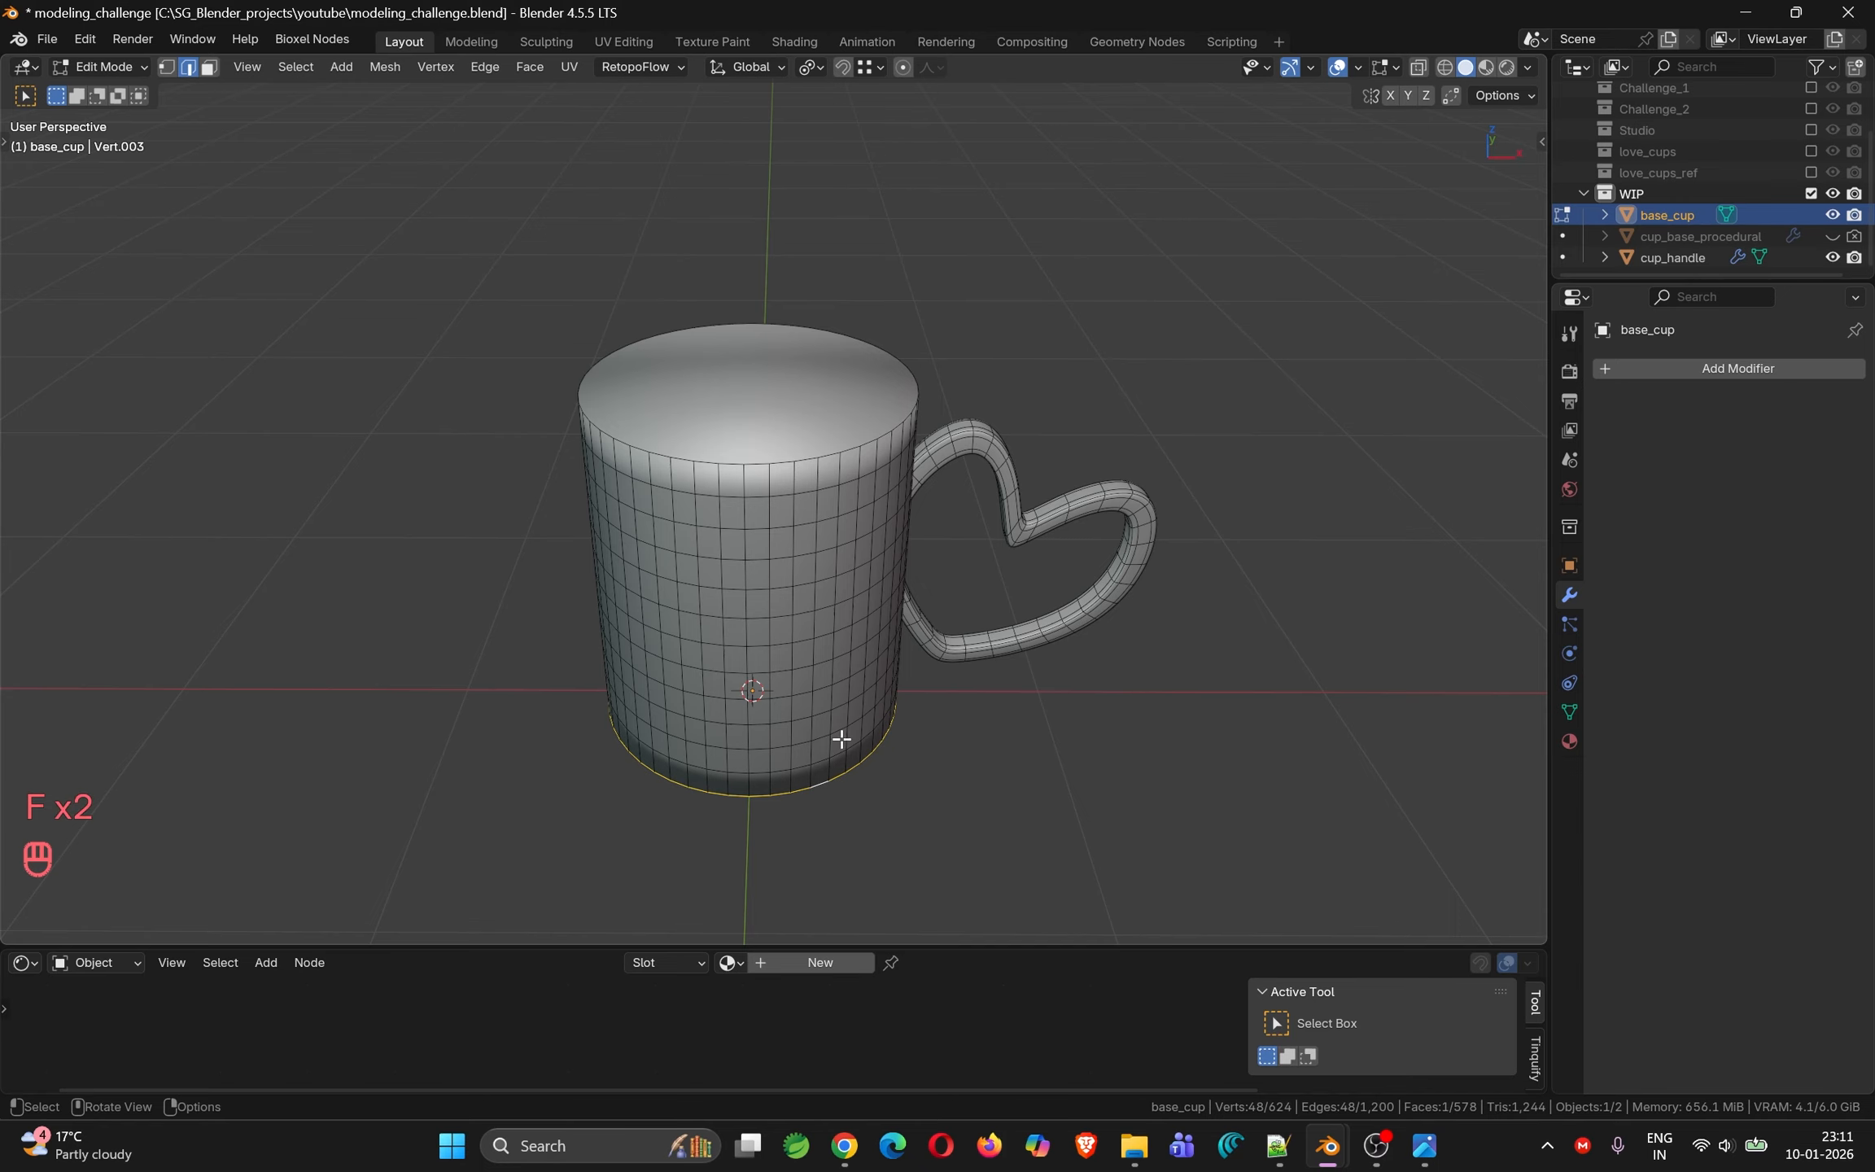
middle_drag(837, 740, 737, 607)
key(Tab)
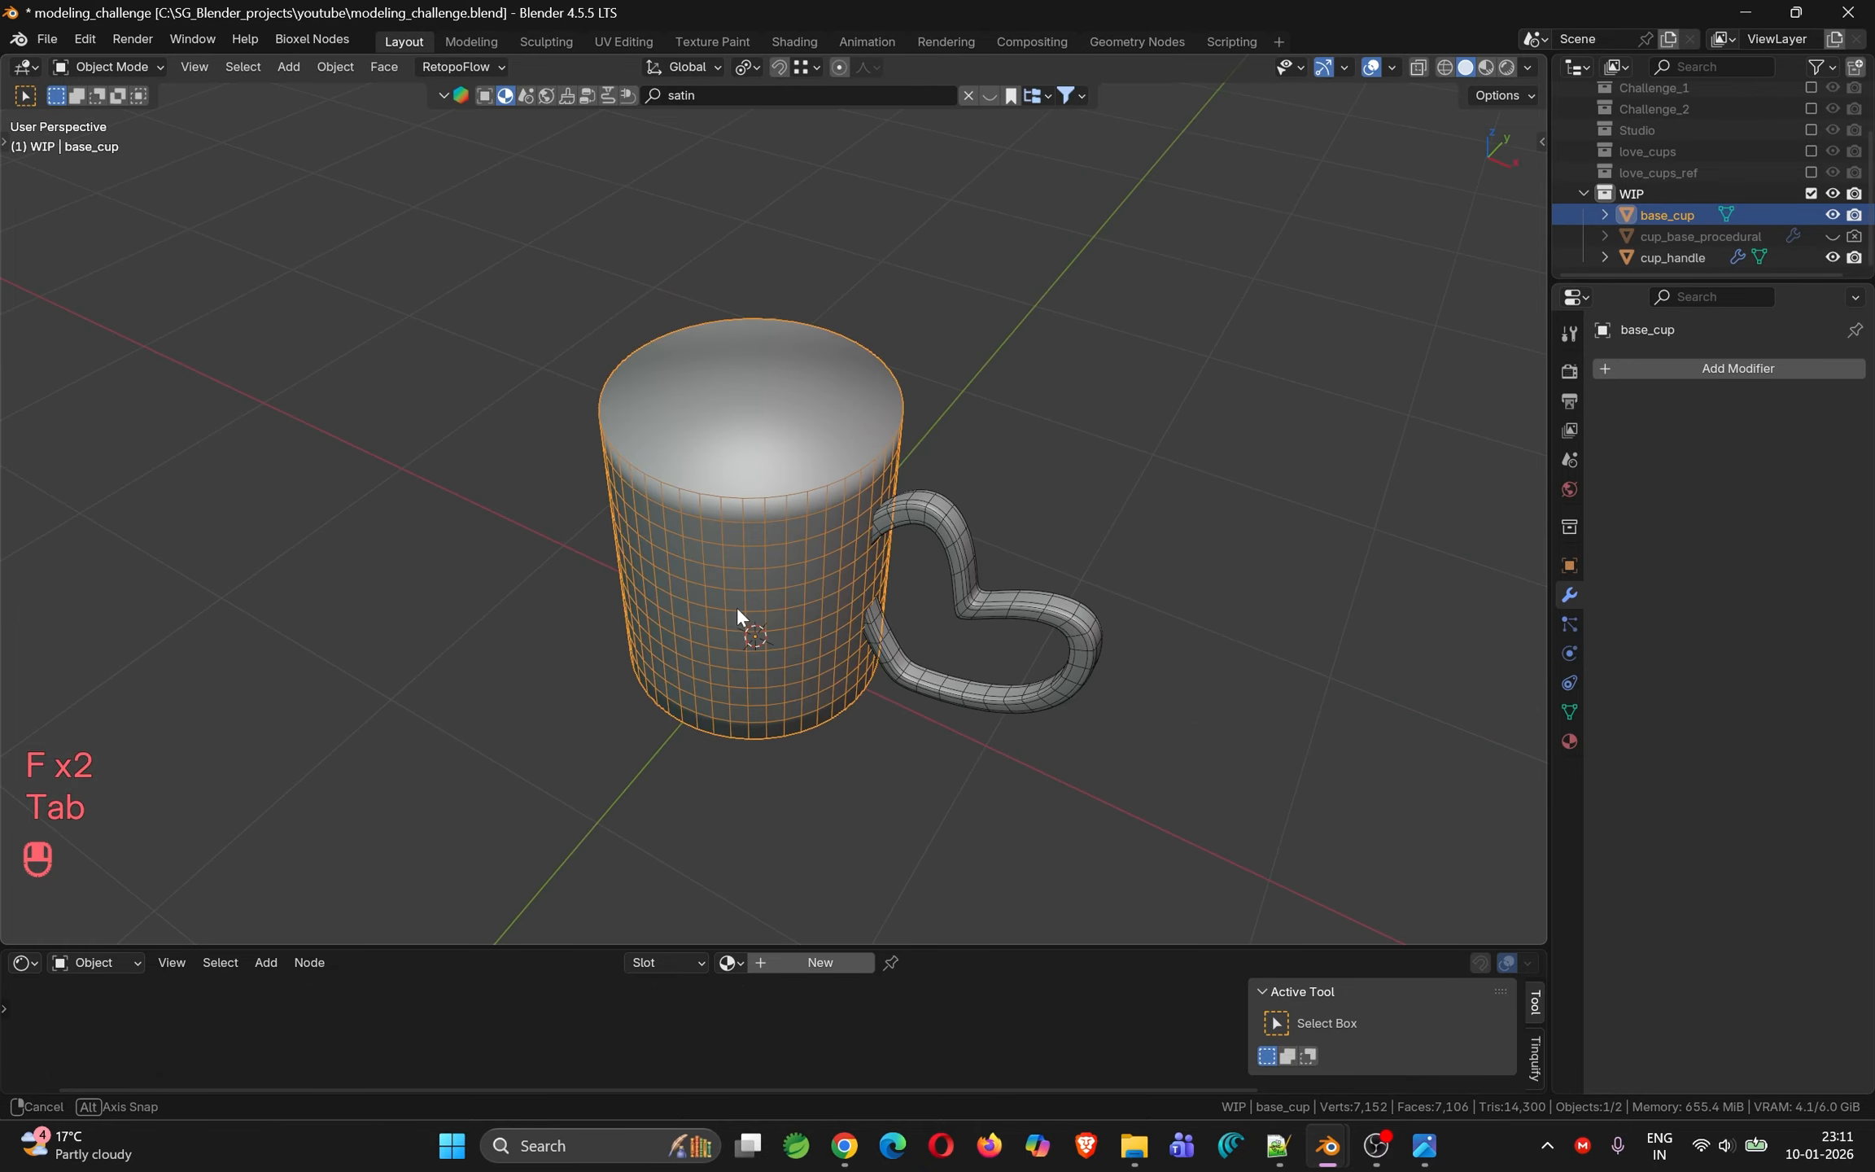
key(Tab)
key(Tab)
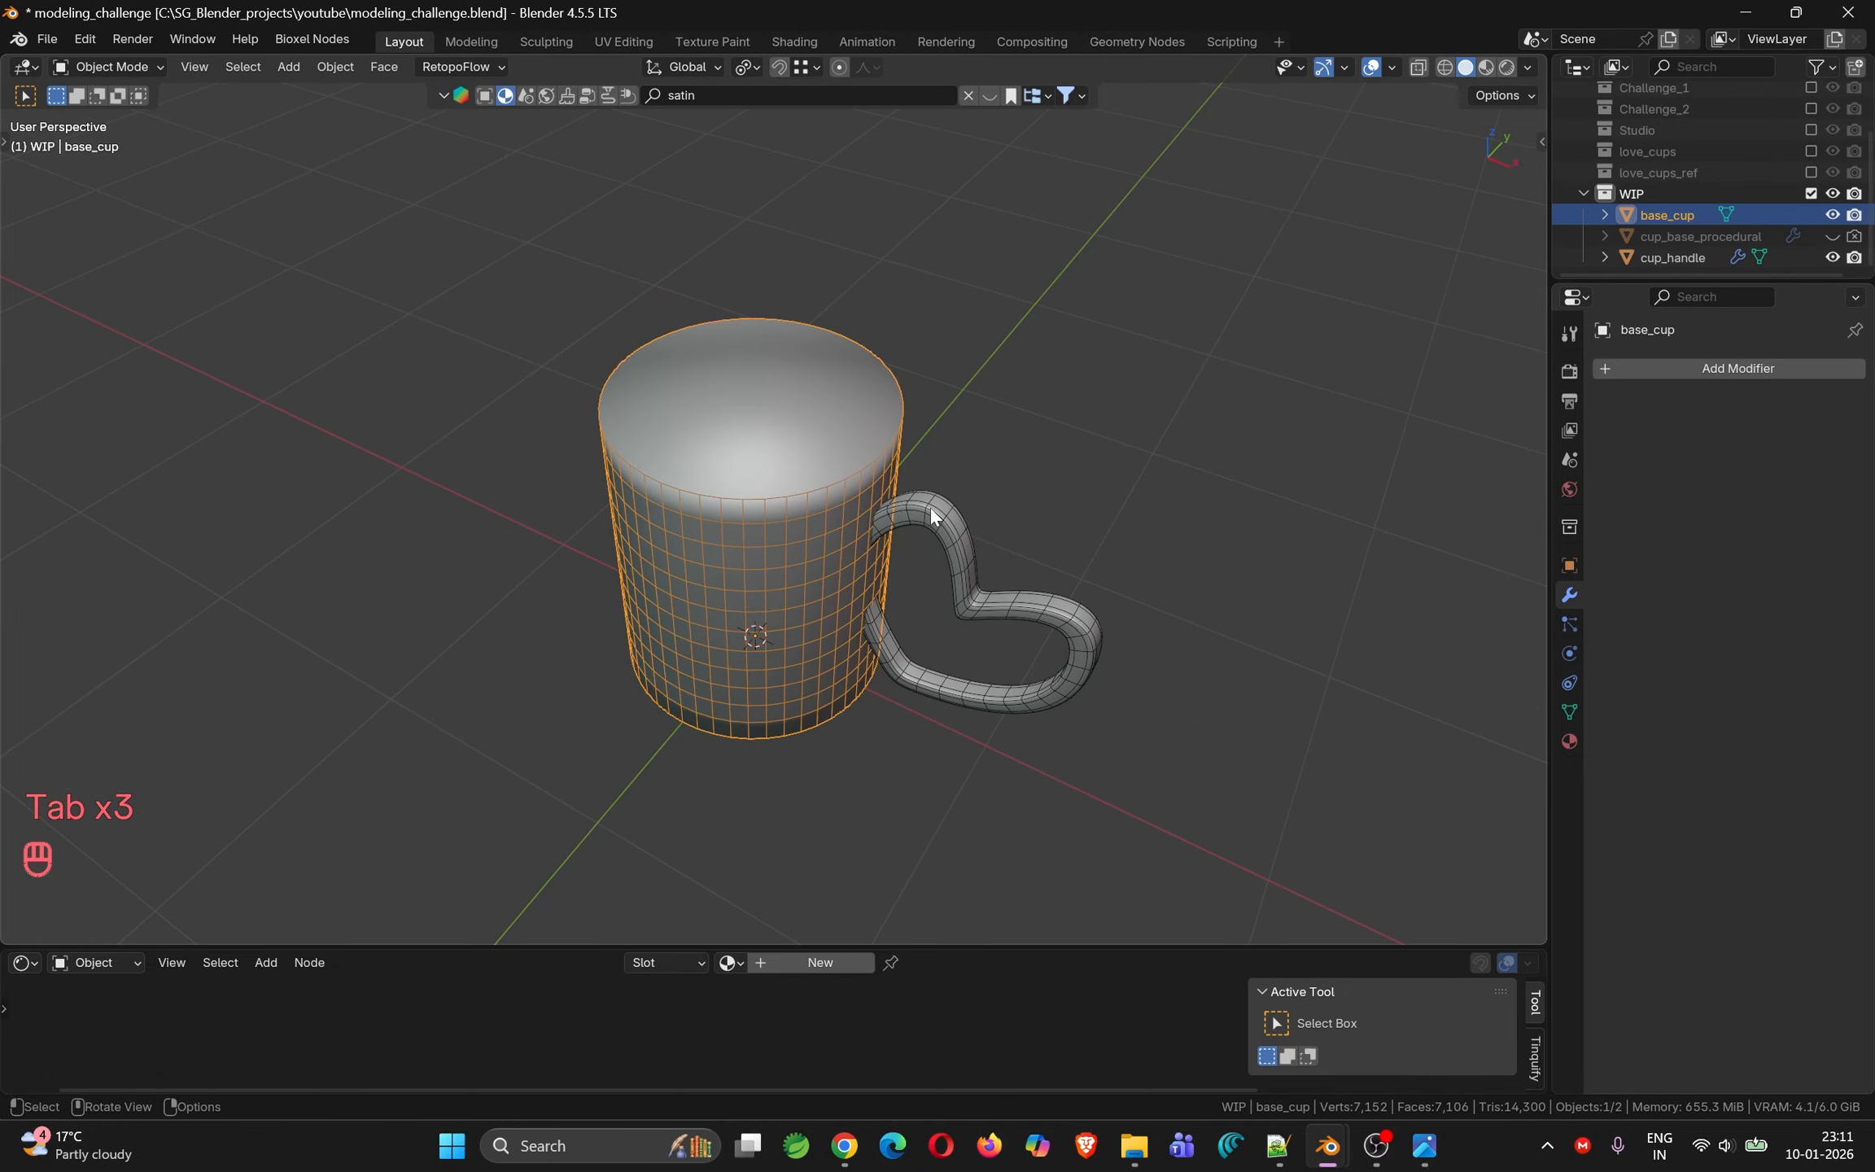
Try a Boolean union of the subdivided heart handle with the cup body, and undo it
click(928, 512)
click(825, 504)
key(n)
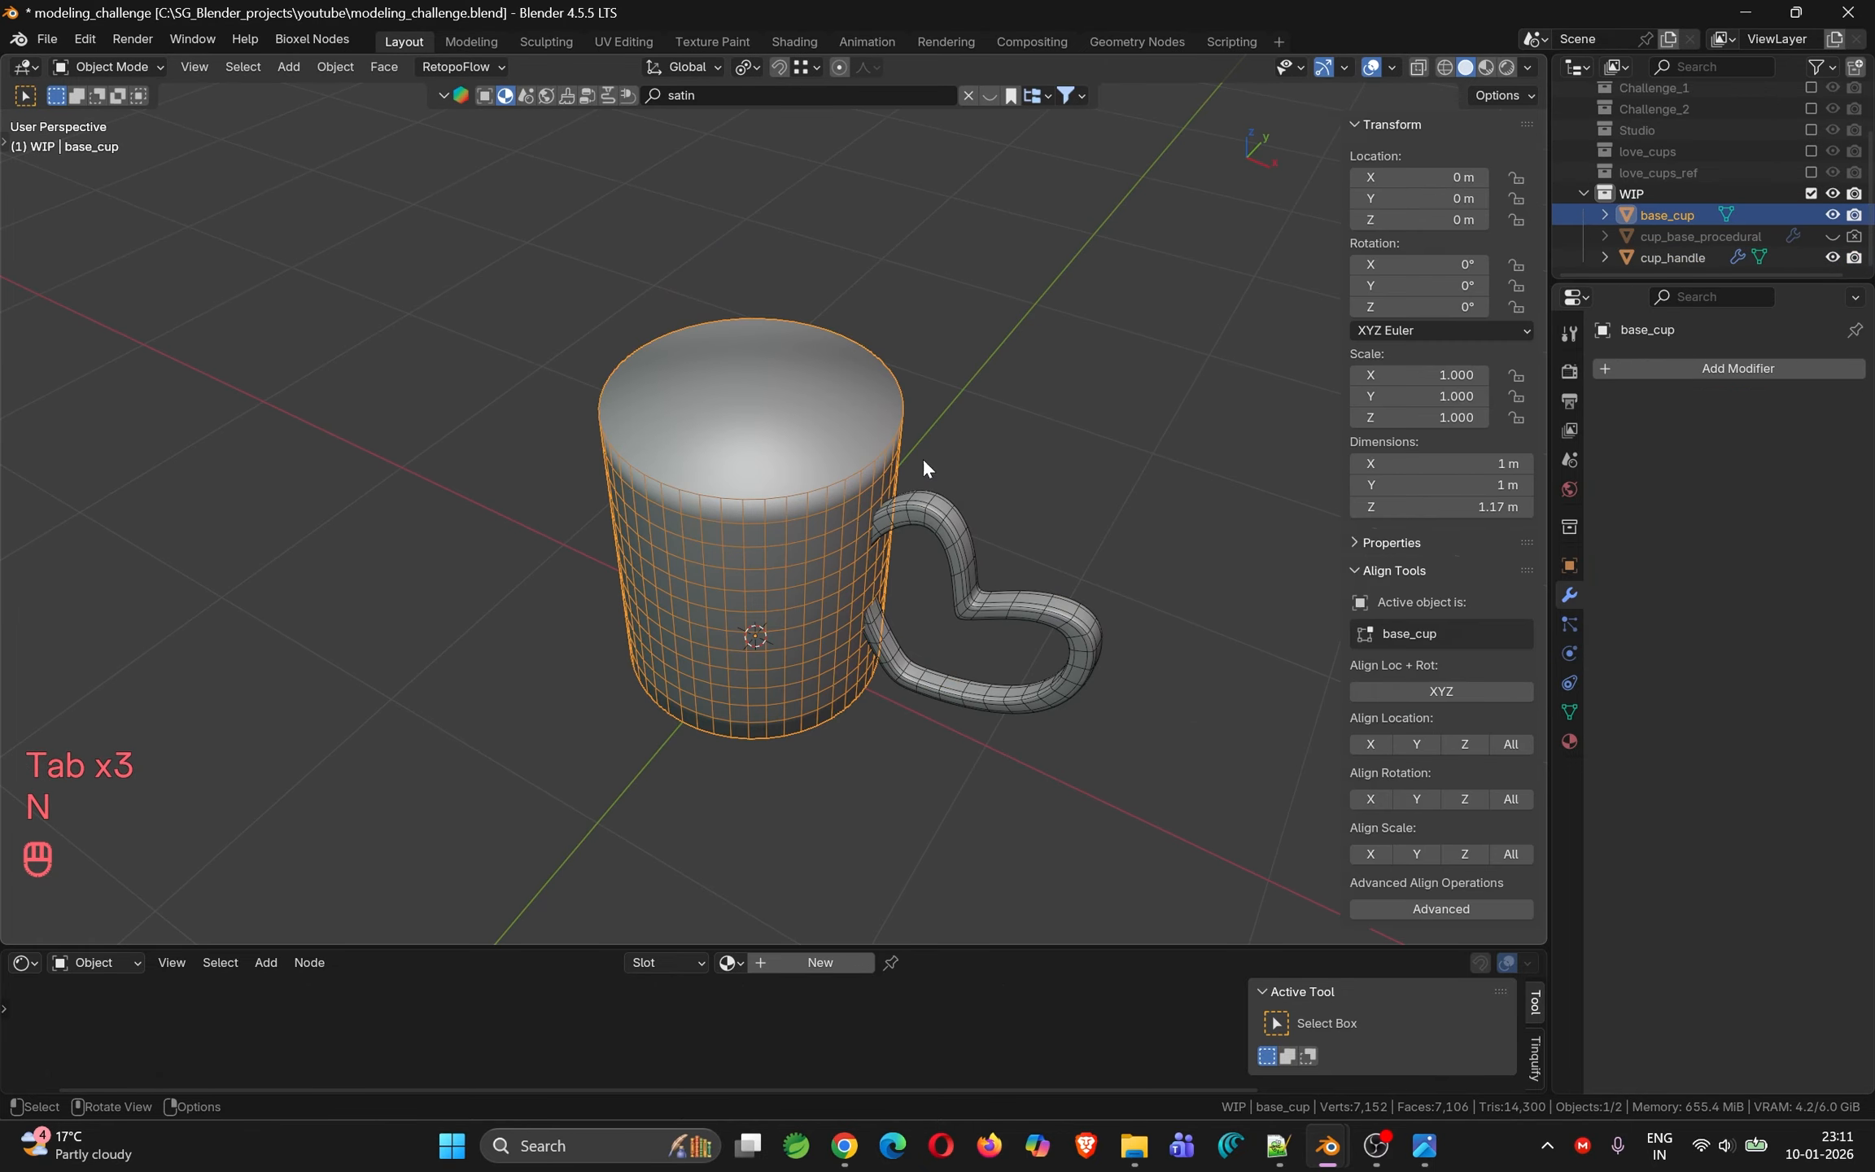
click(1023, 612)
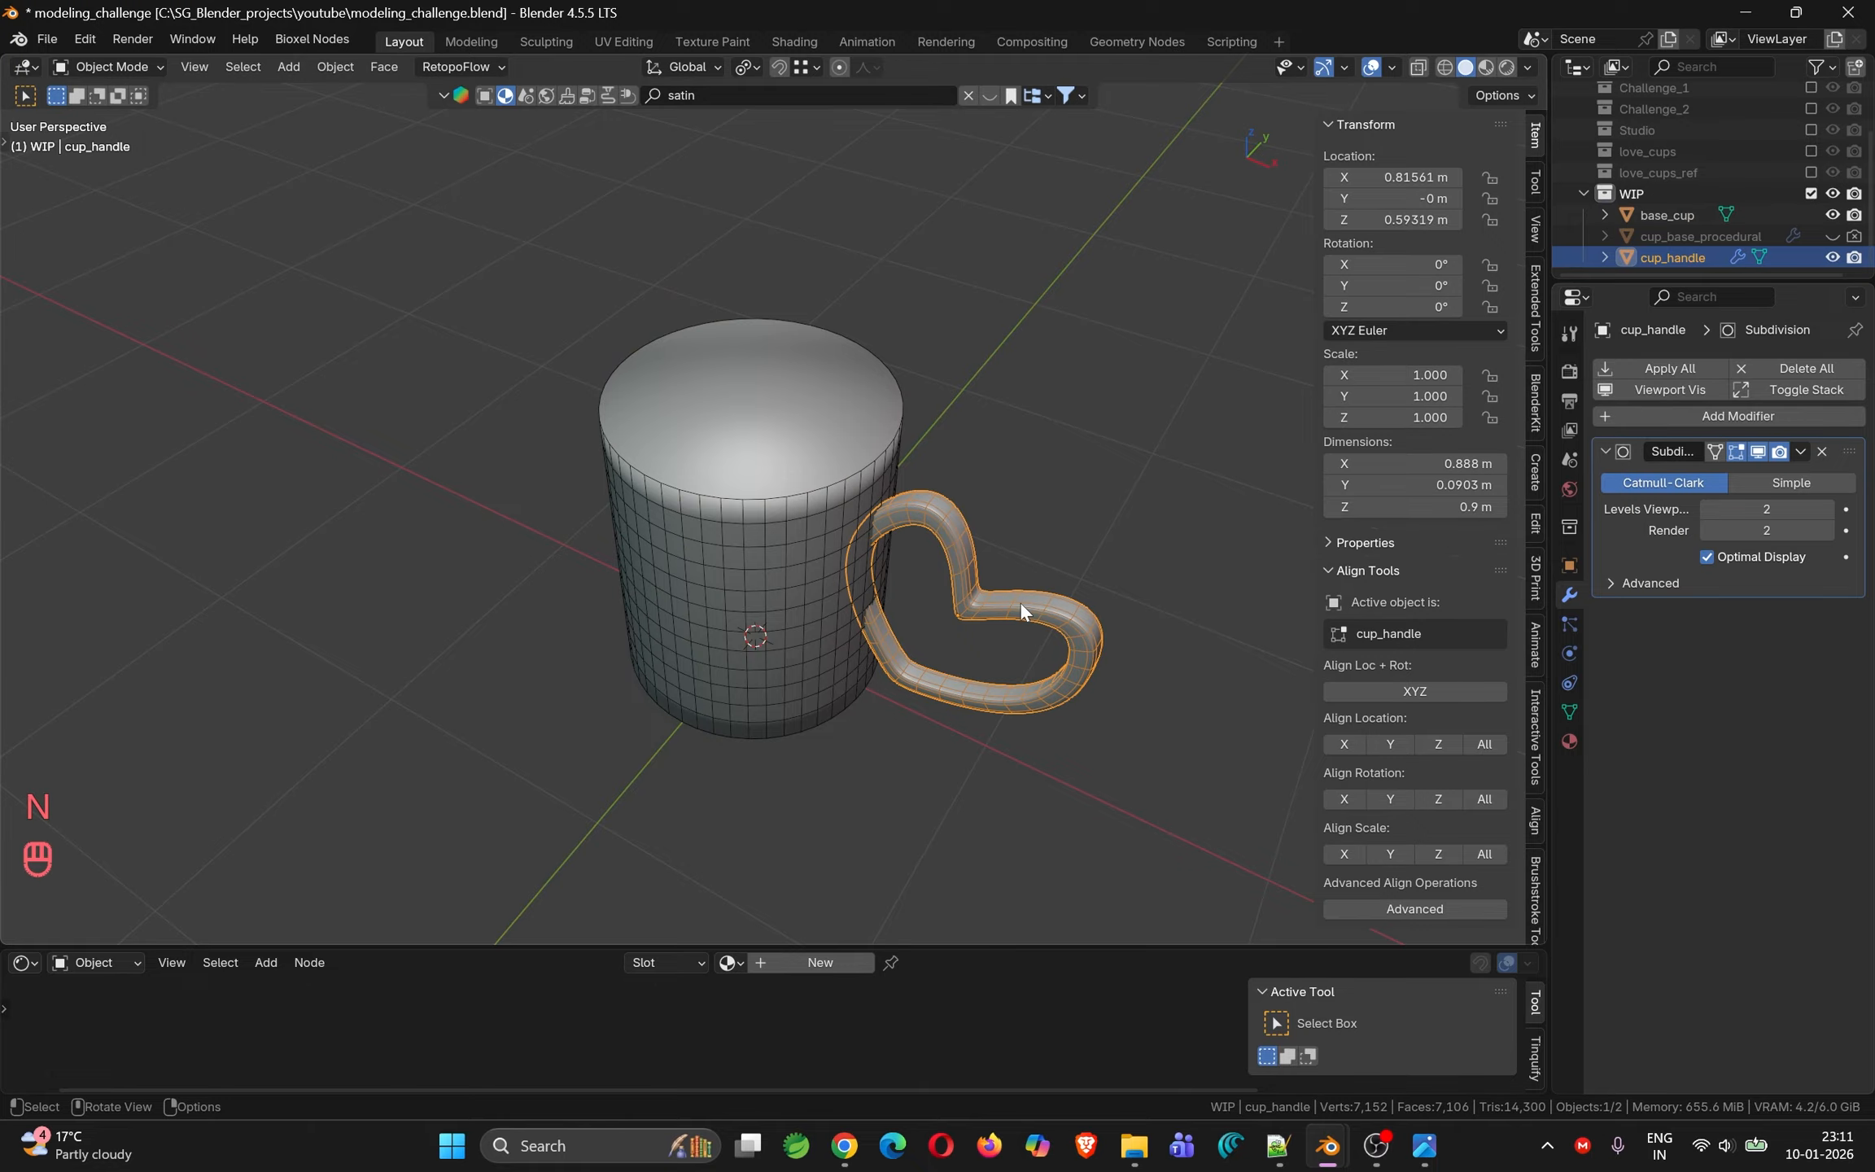
click(759, 525)
click(929, 499)
shift+click(805, 433)
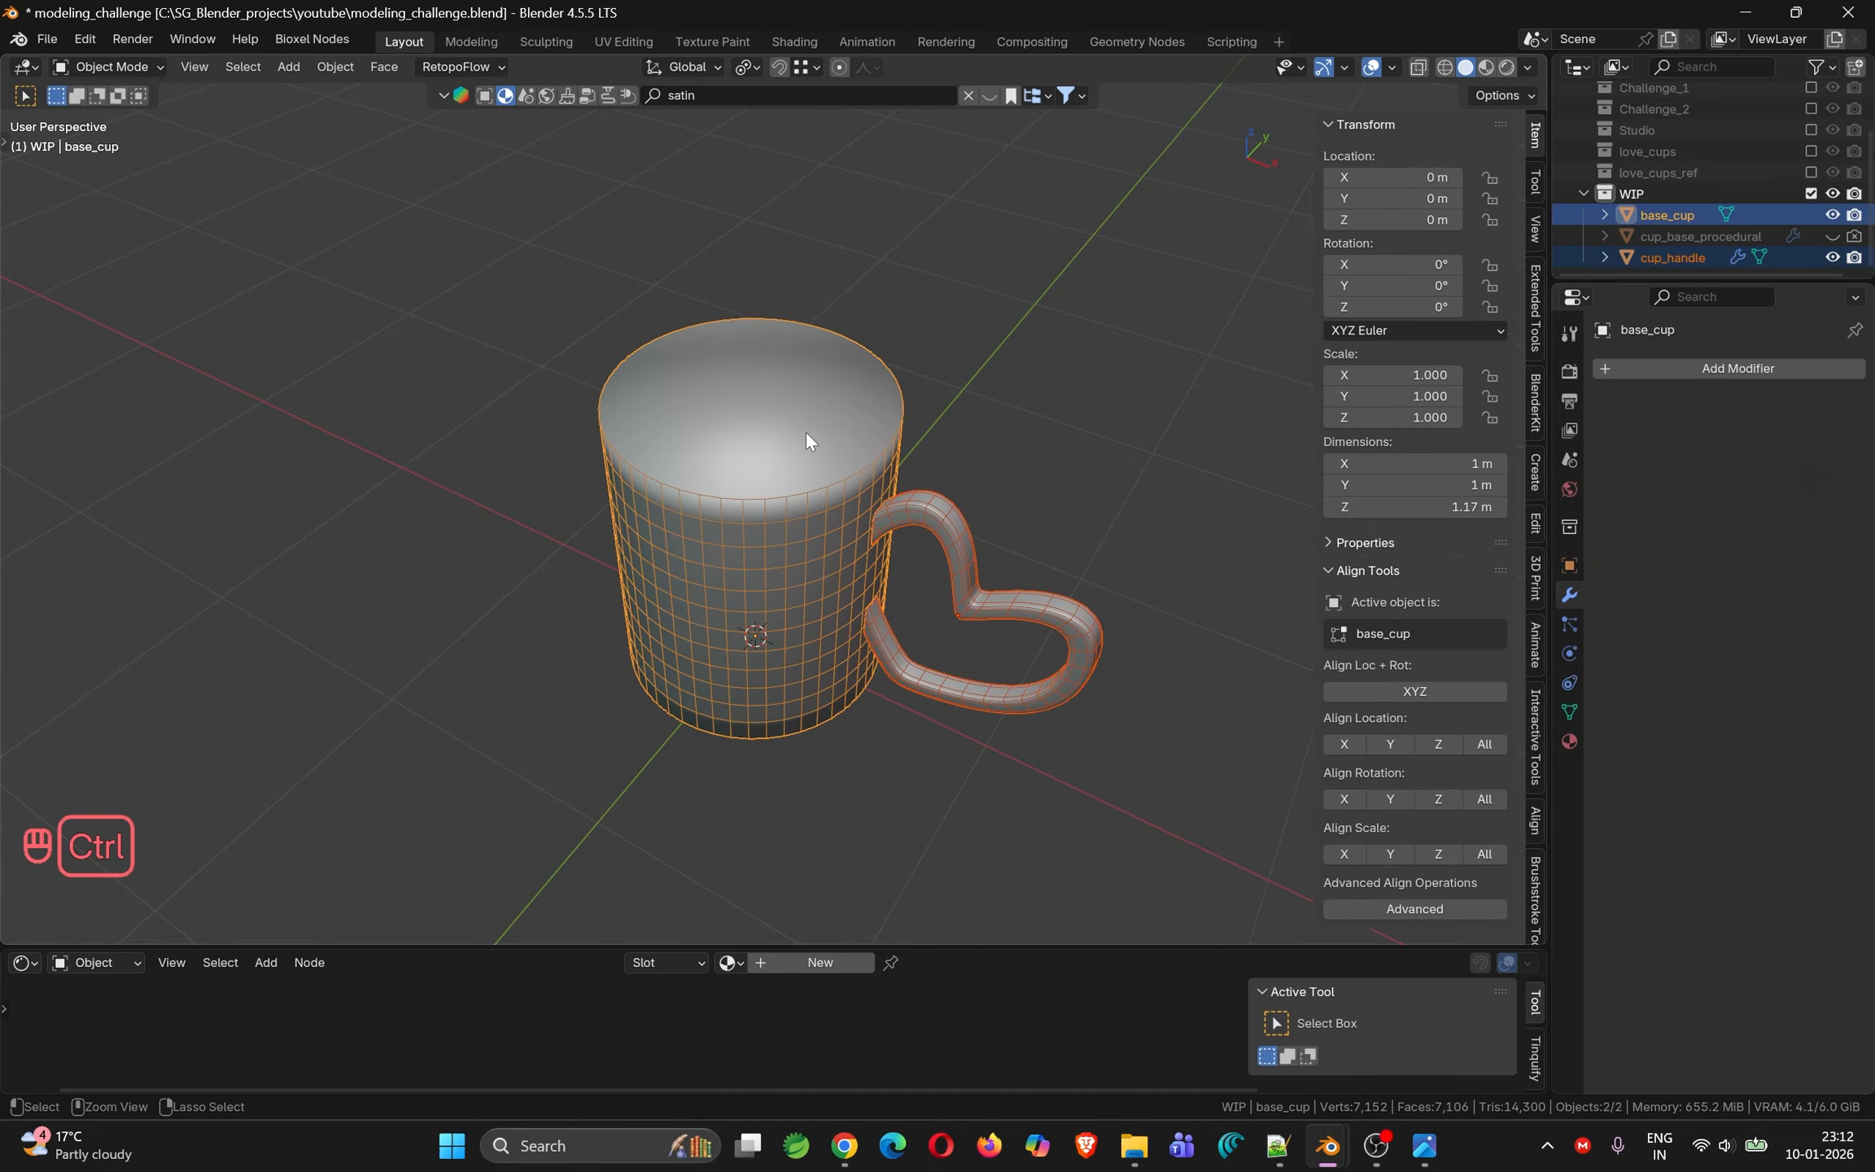
key(ctrl+KP_Add)
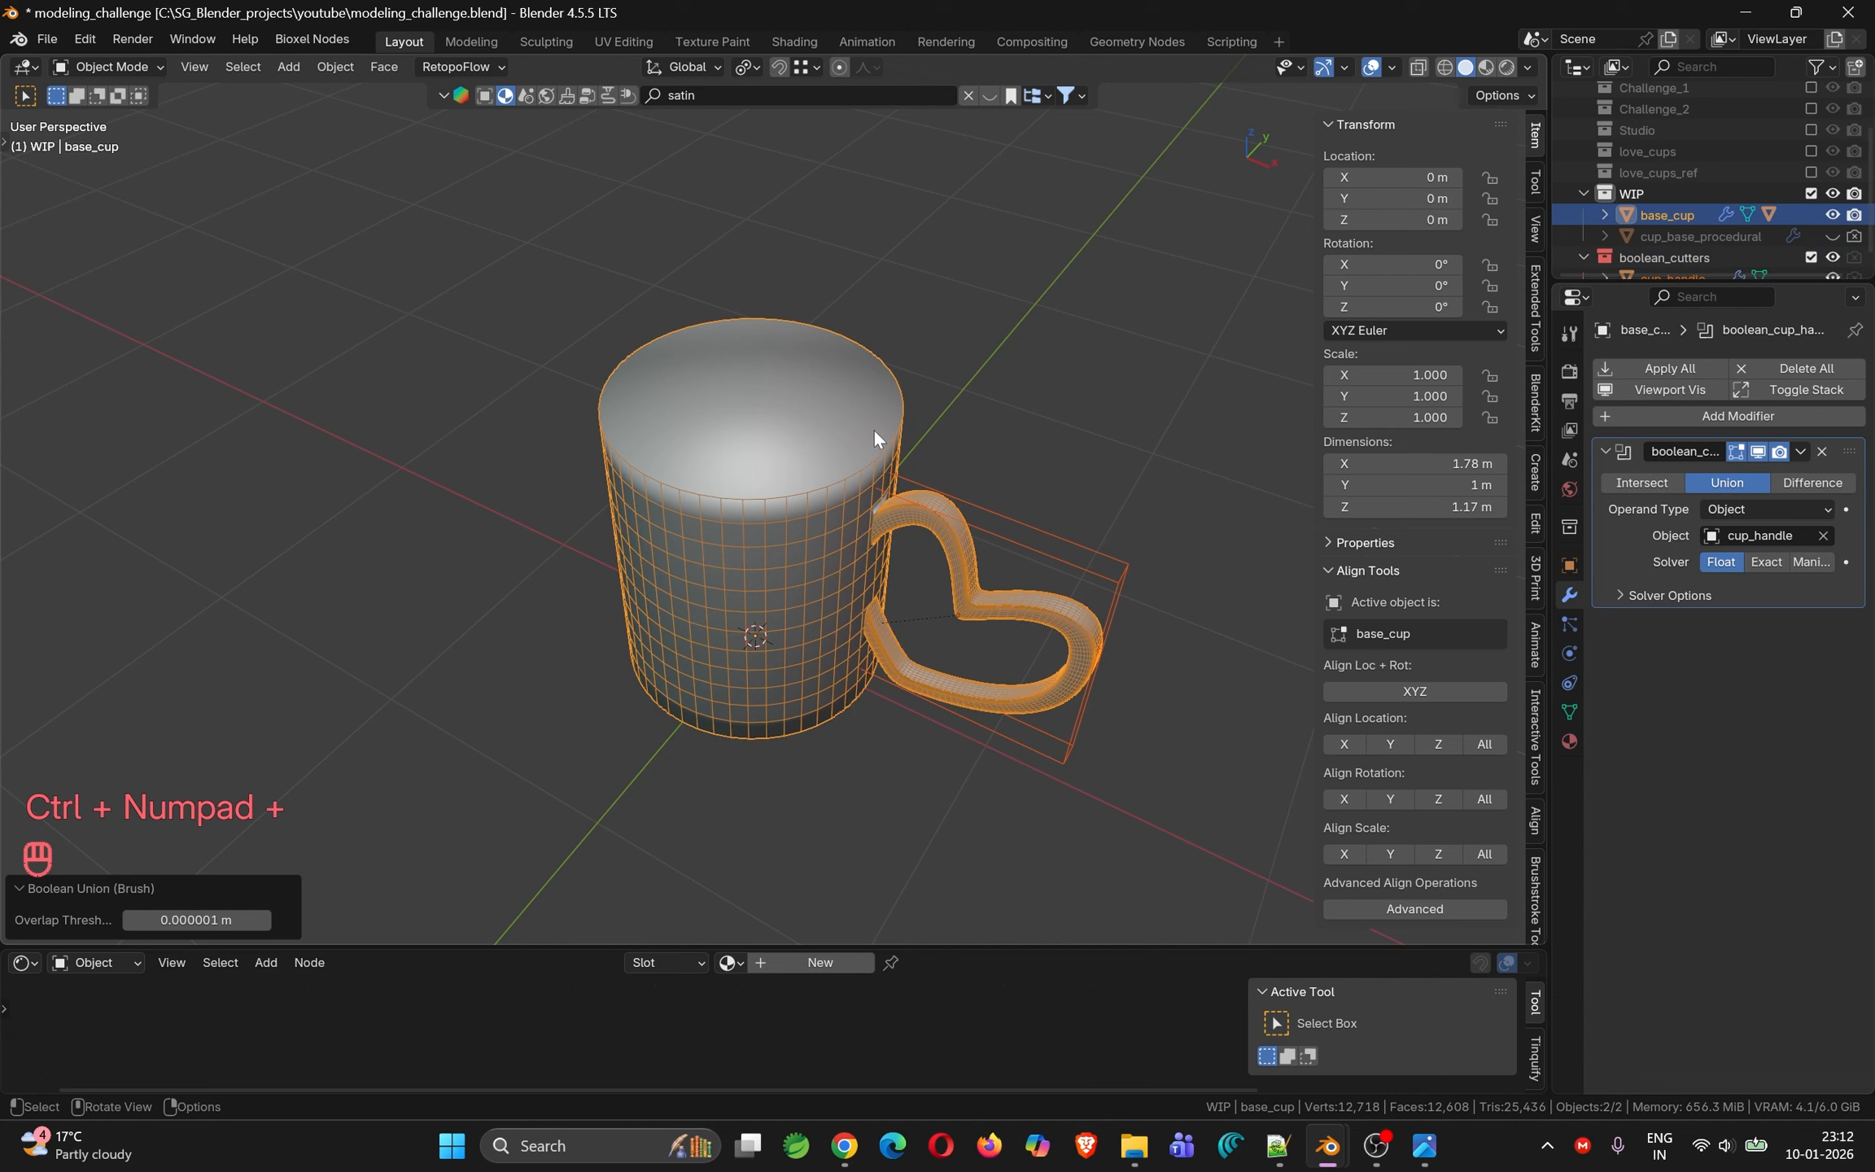
key(ctrl+z)
key(ctrl+z)
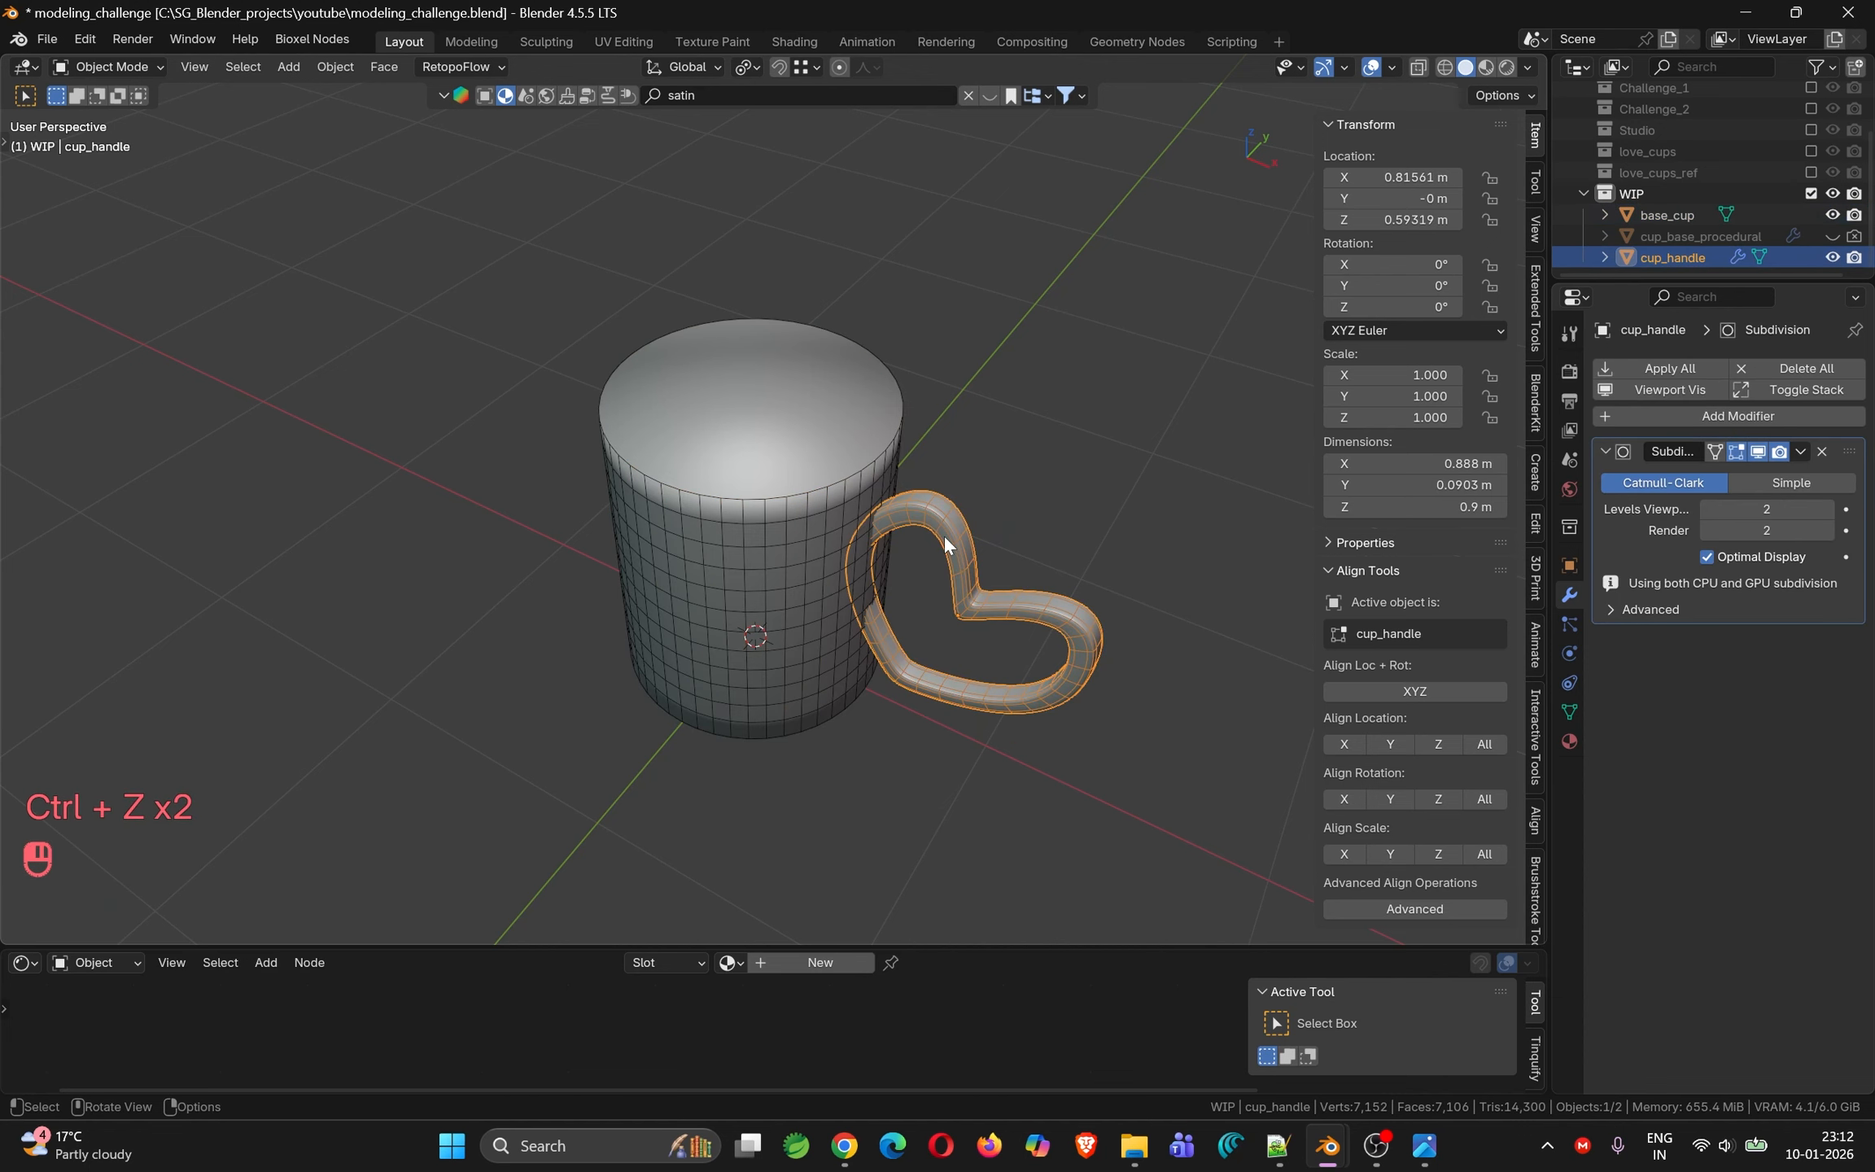
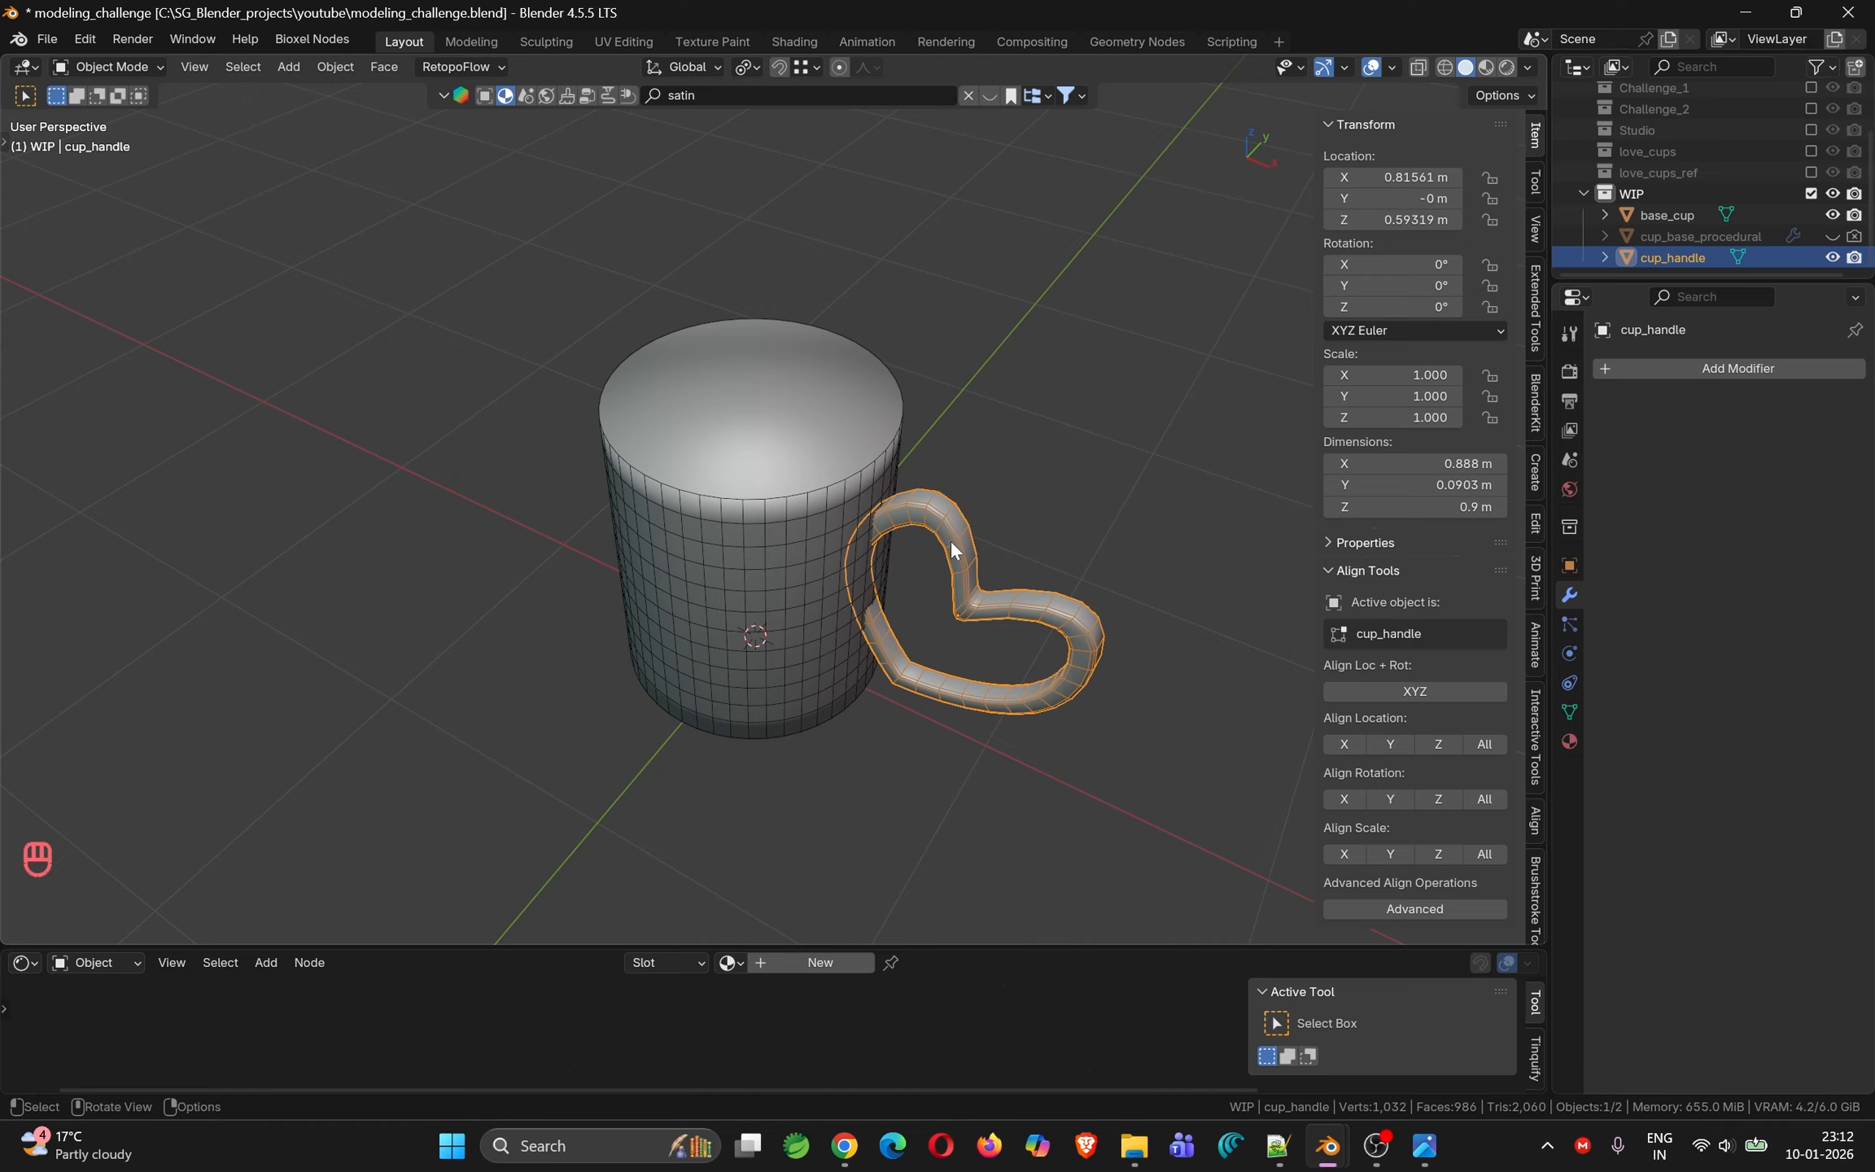
Join the heart handle to the cup body with a Boolean union using the Manifold solver, and apply the modifier
shift+click(823, 446)
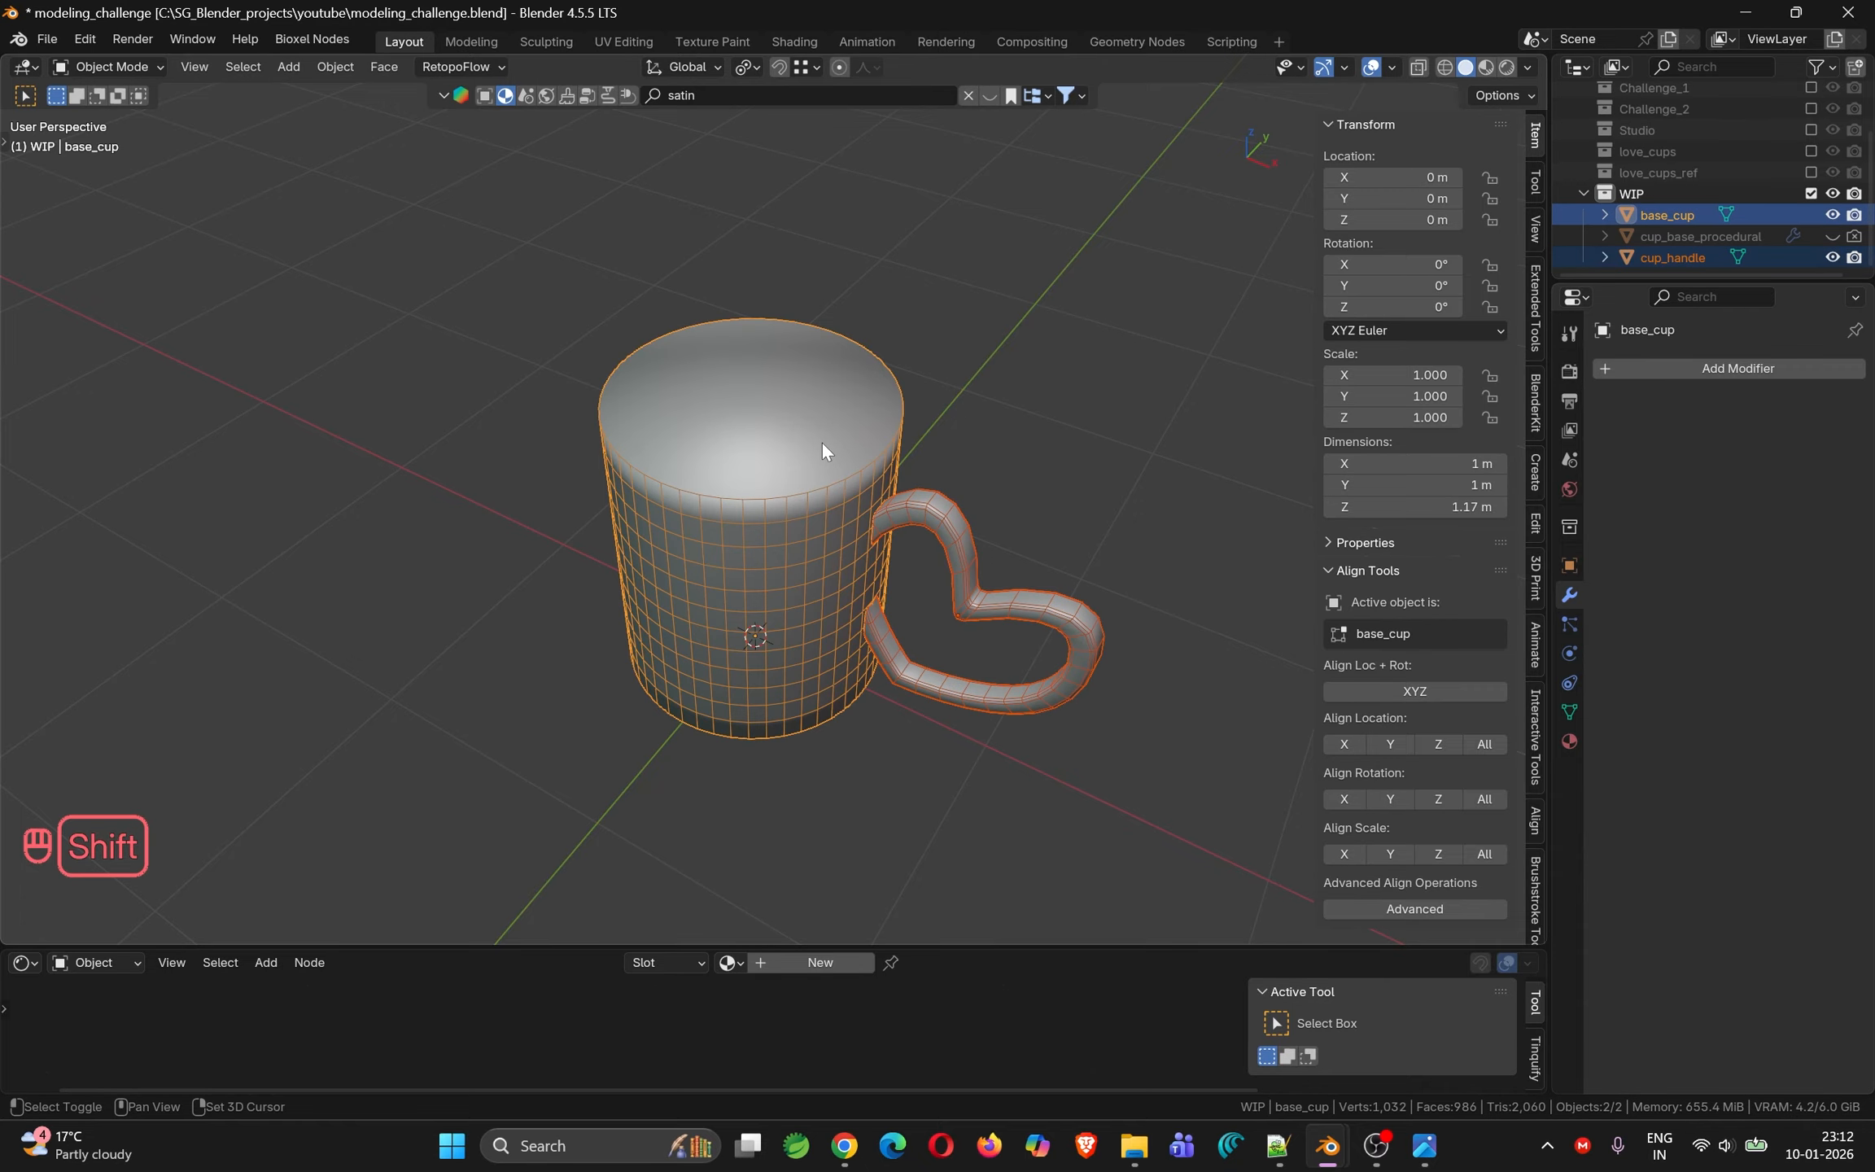
key(ctrl+KP_Add)
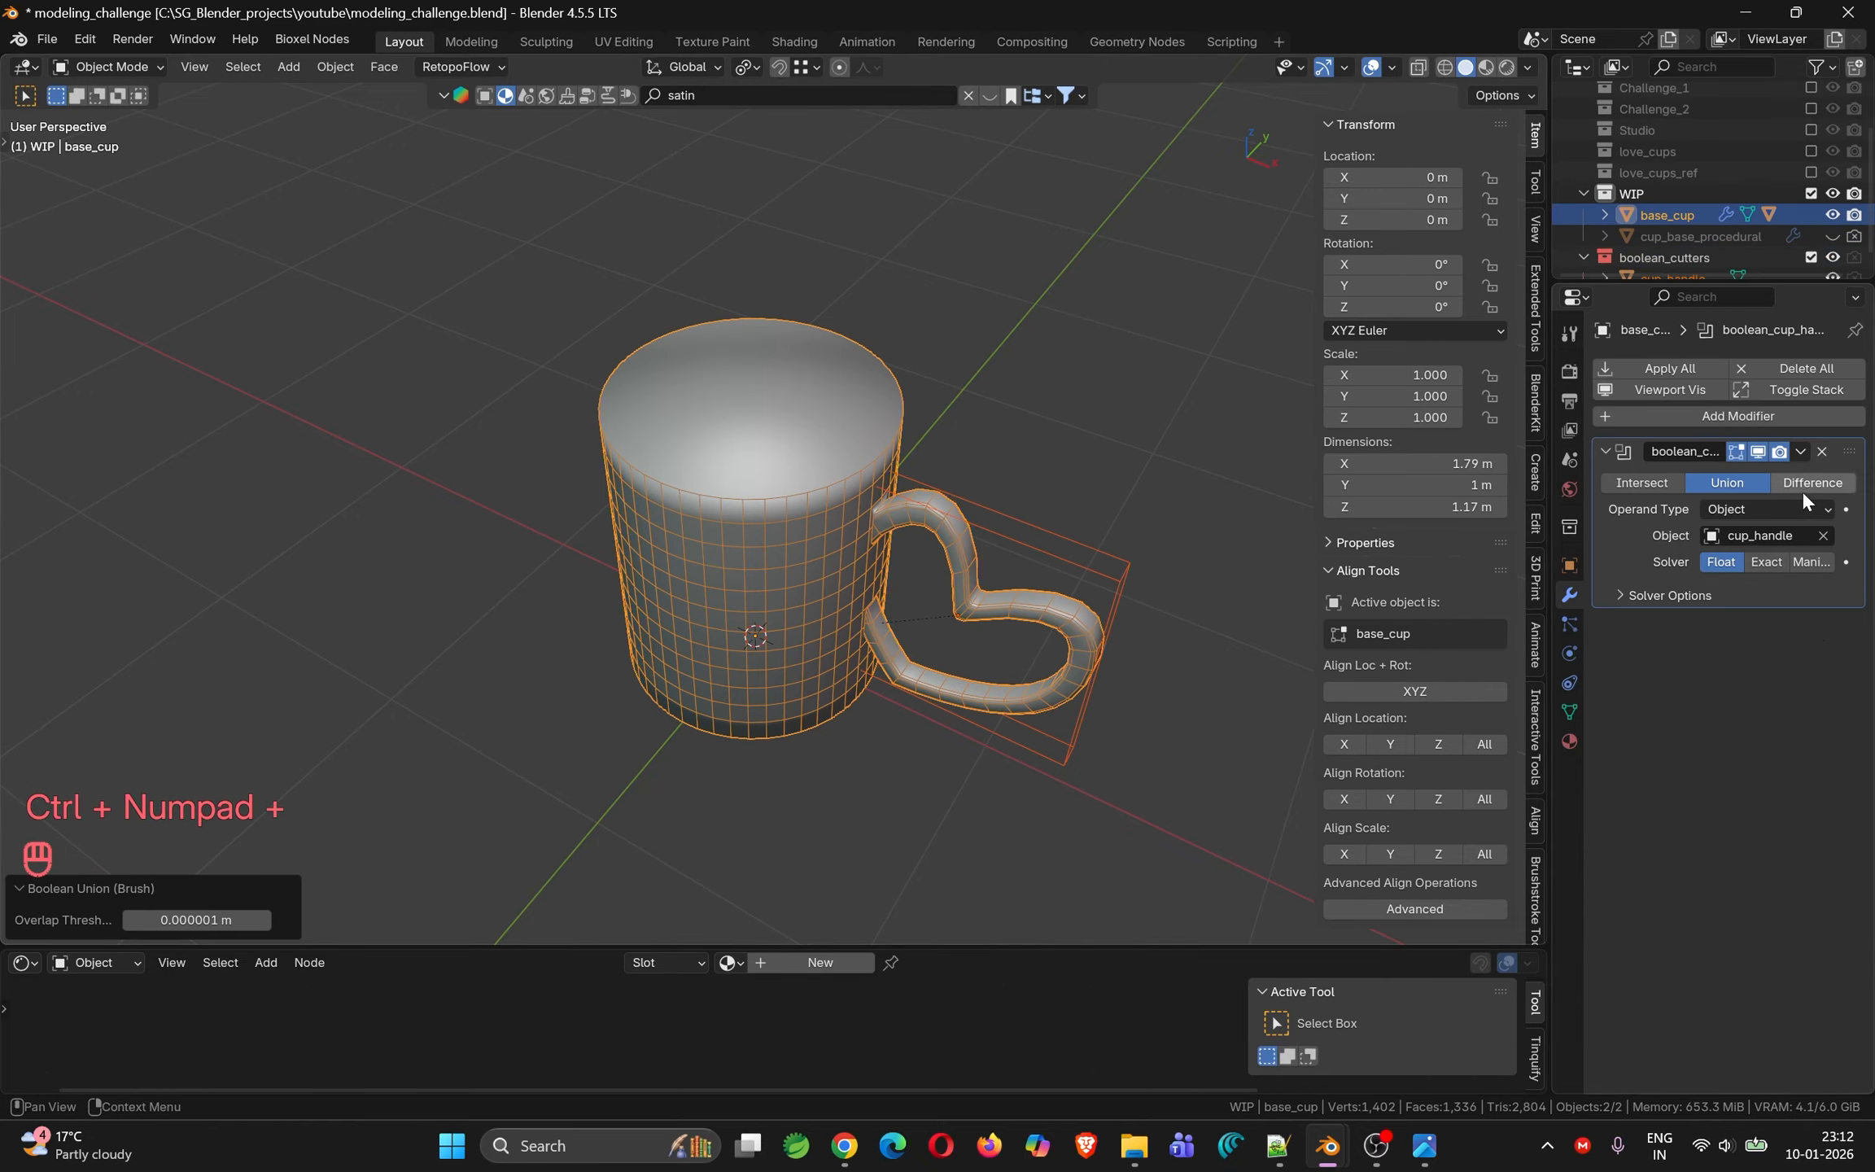
click(1806, 561)
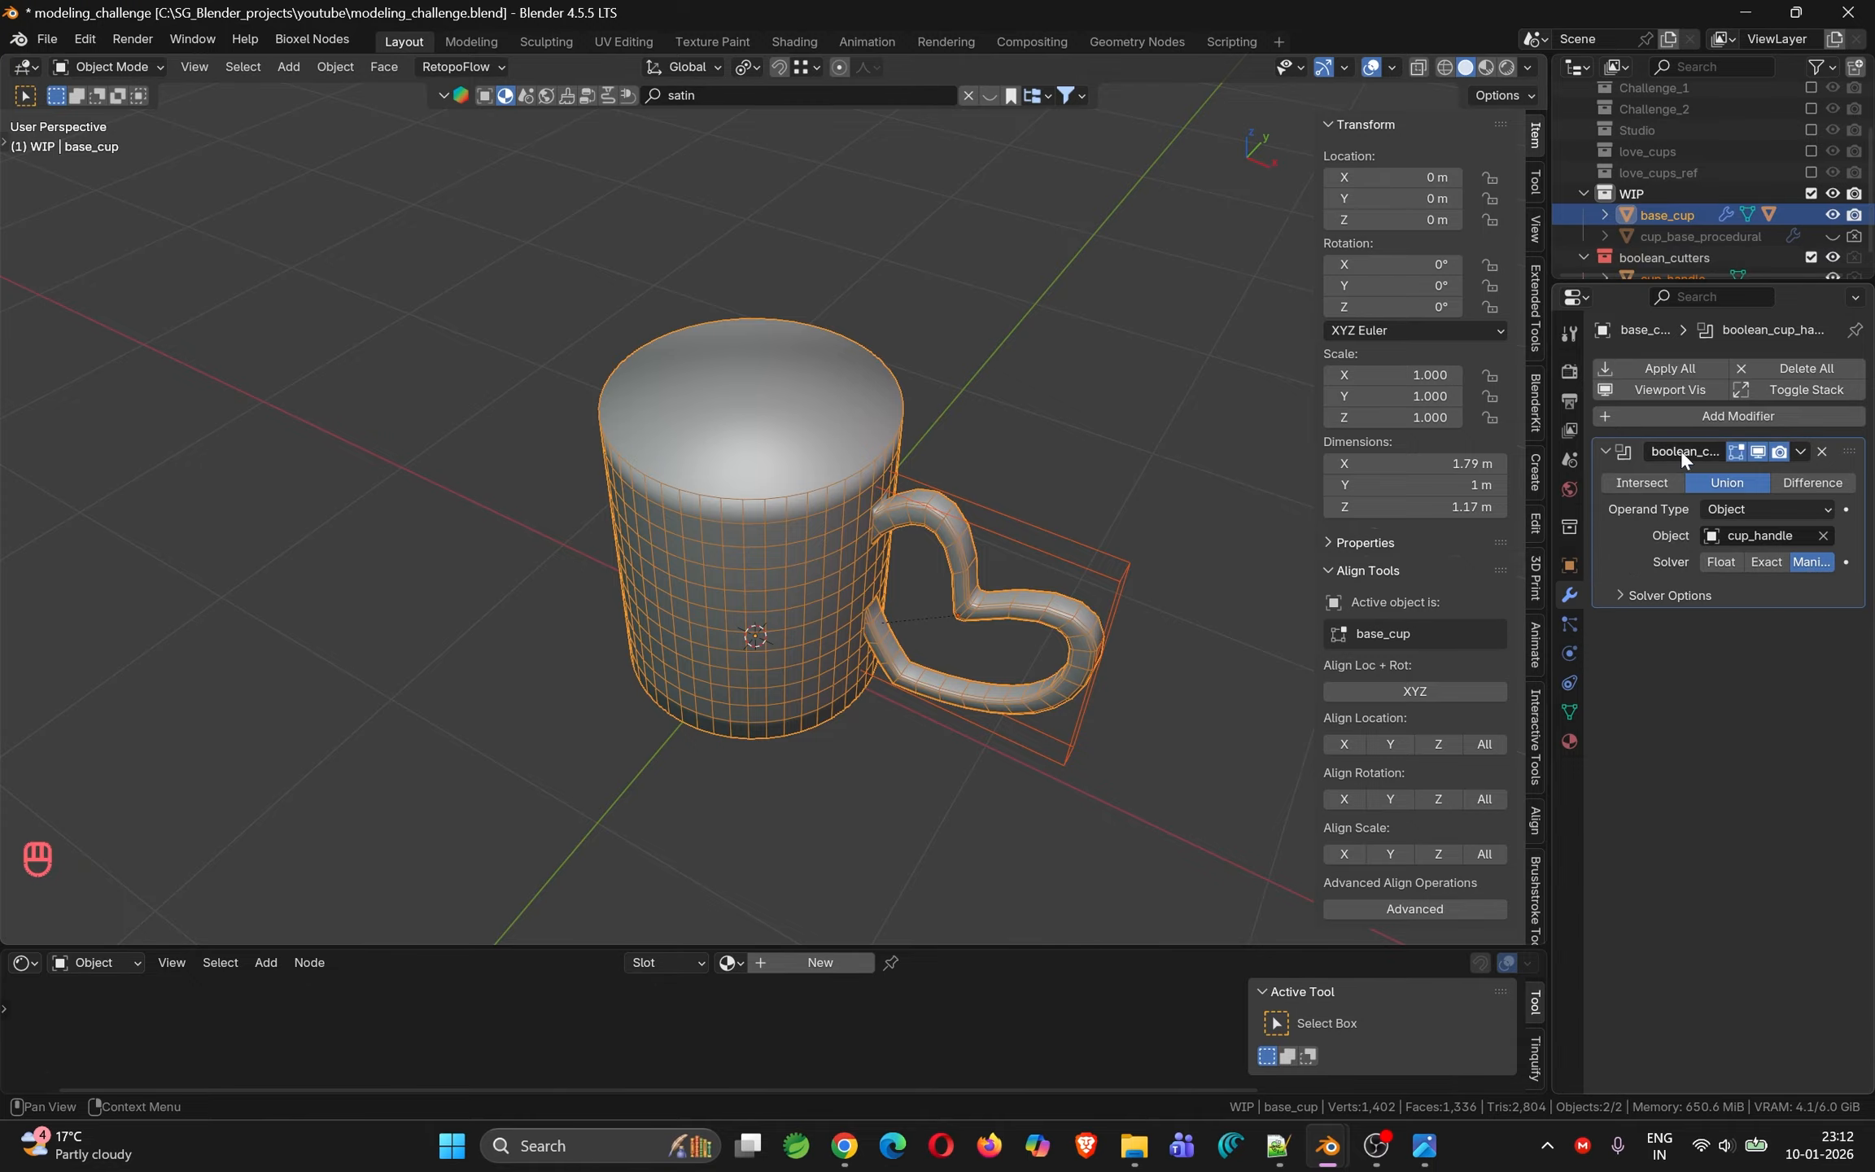
click(1684, 367)
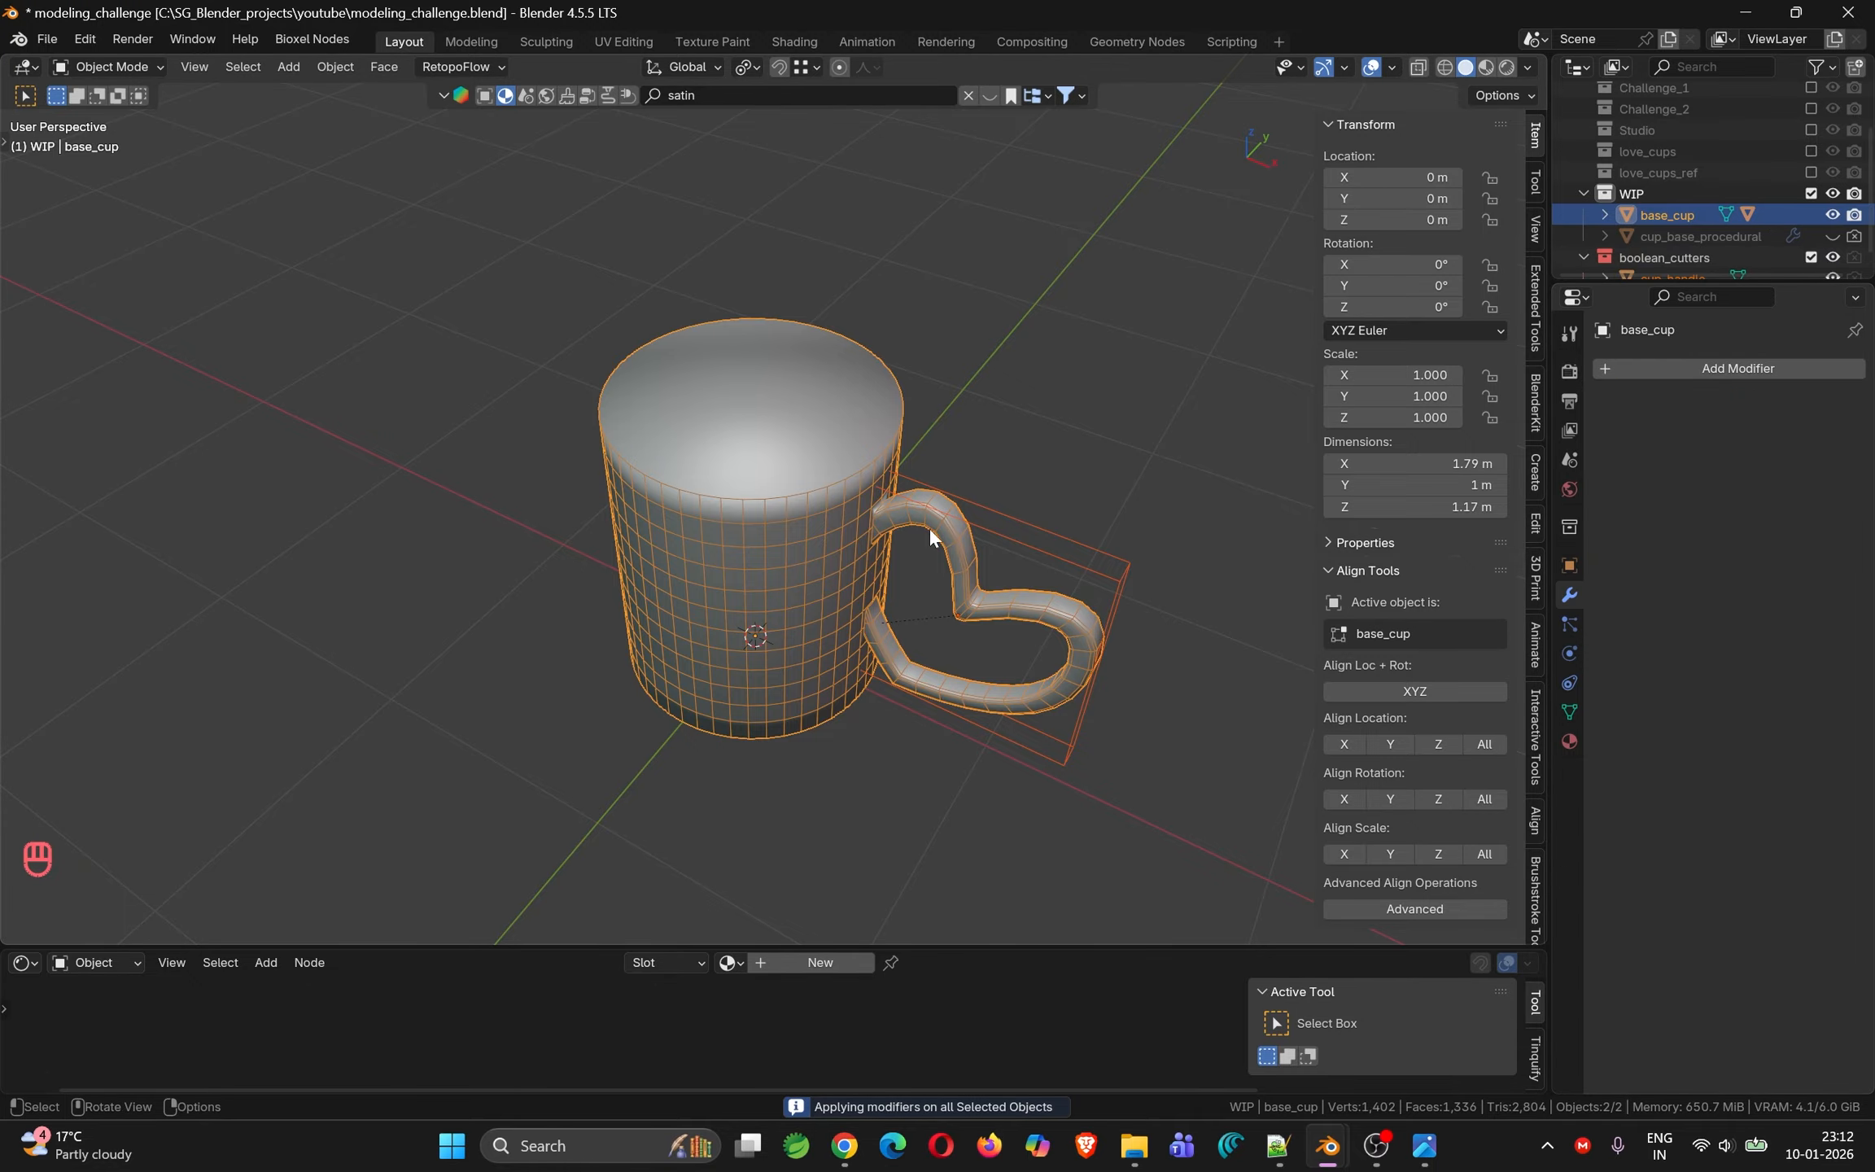
Delete the leftover cup_handle cutter object and select the merged cup
click(1084, 568)
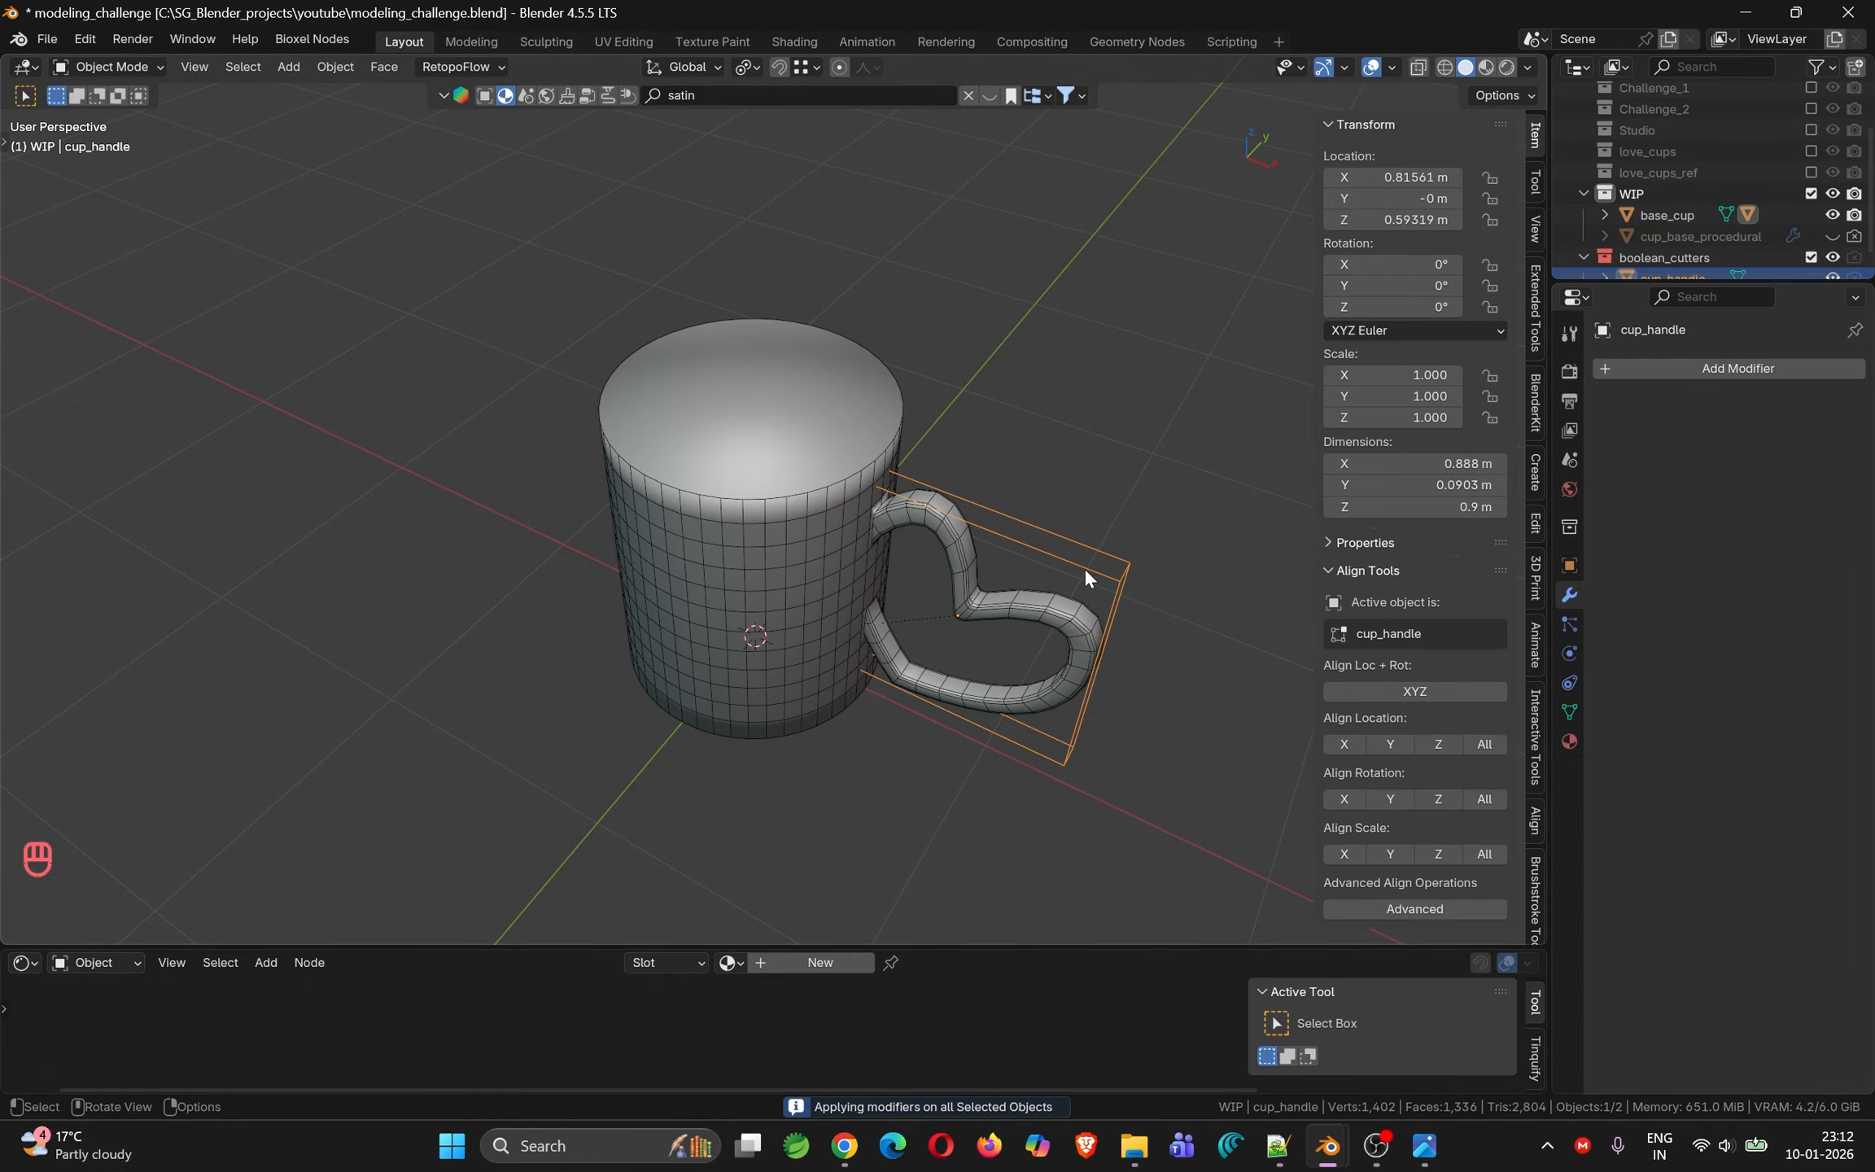
key(x)
click(1085, 567)
click(850, 482)
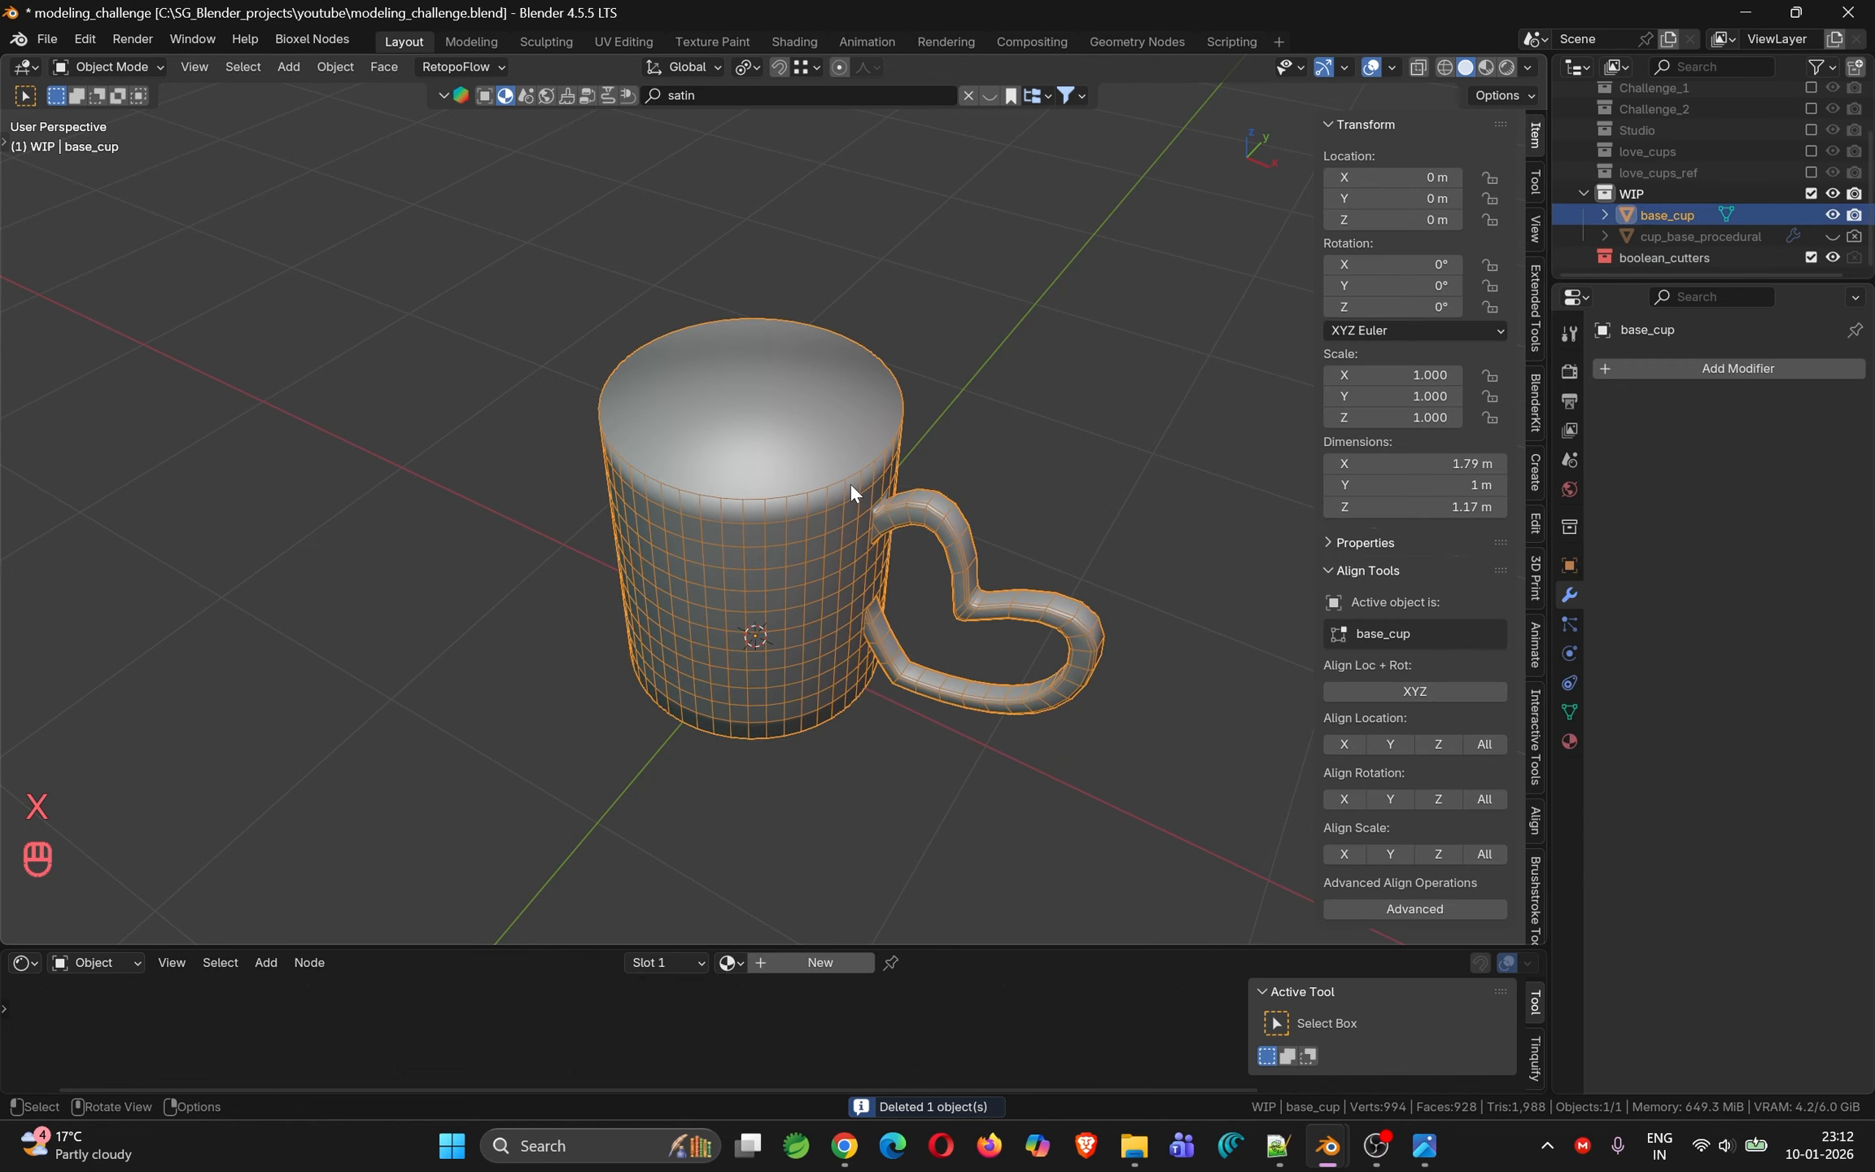
Examine the shading and topology where the heart handle's upper end meets the cup wall
middle_drag(846, 482, 980, 610)
scroll(980, 610, up, 8)
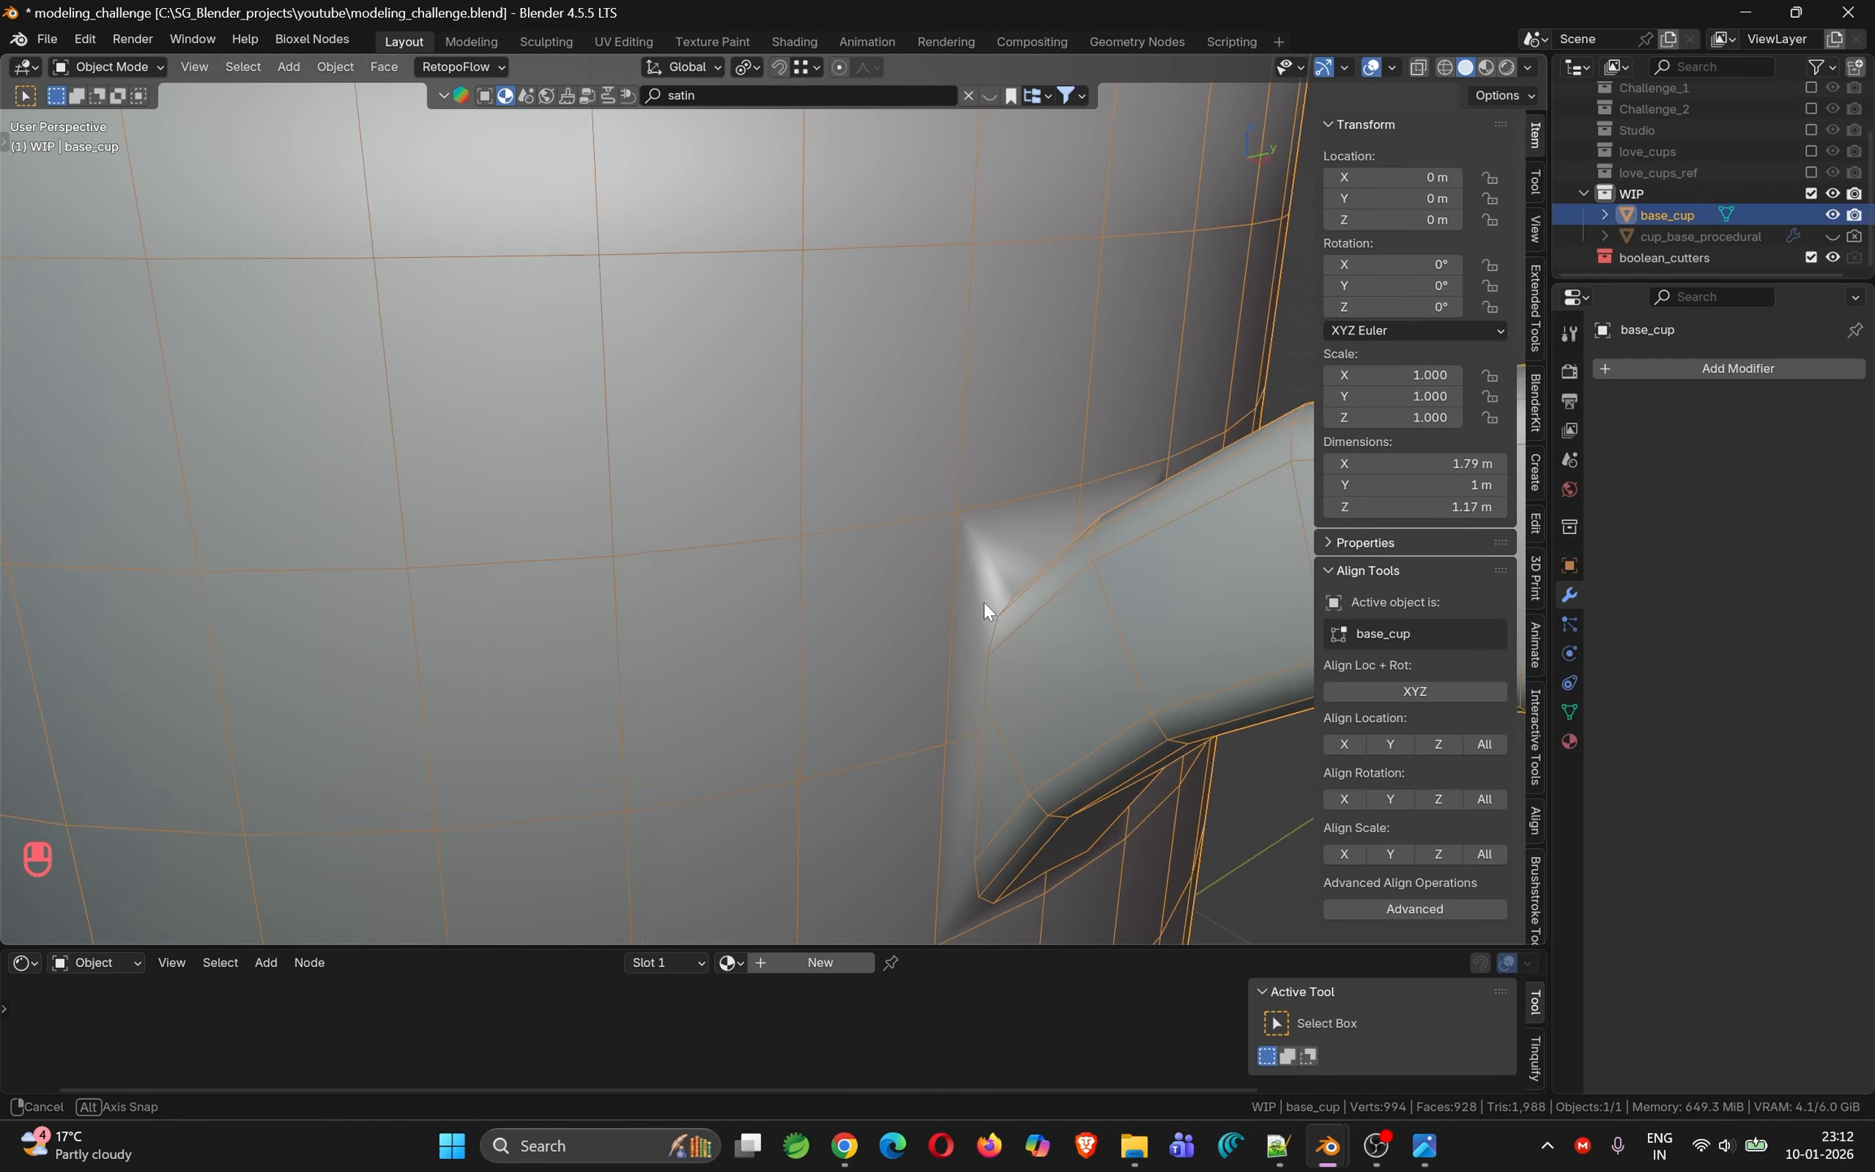
scroll(1069, 616, down, 3)
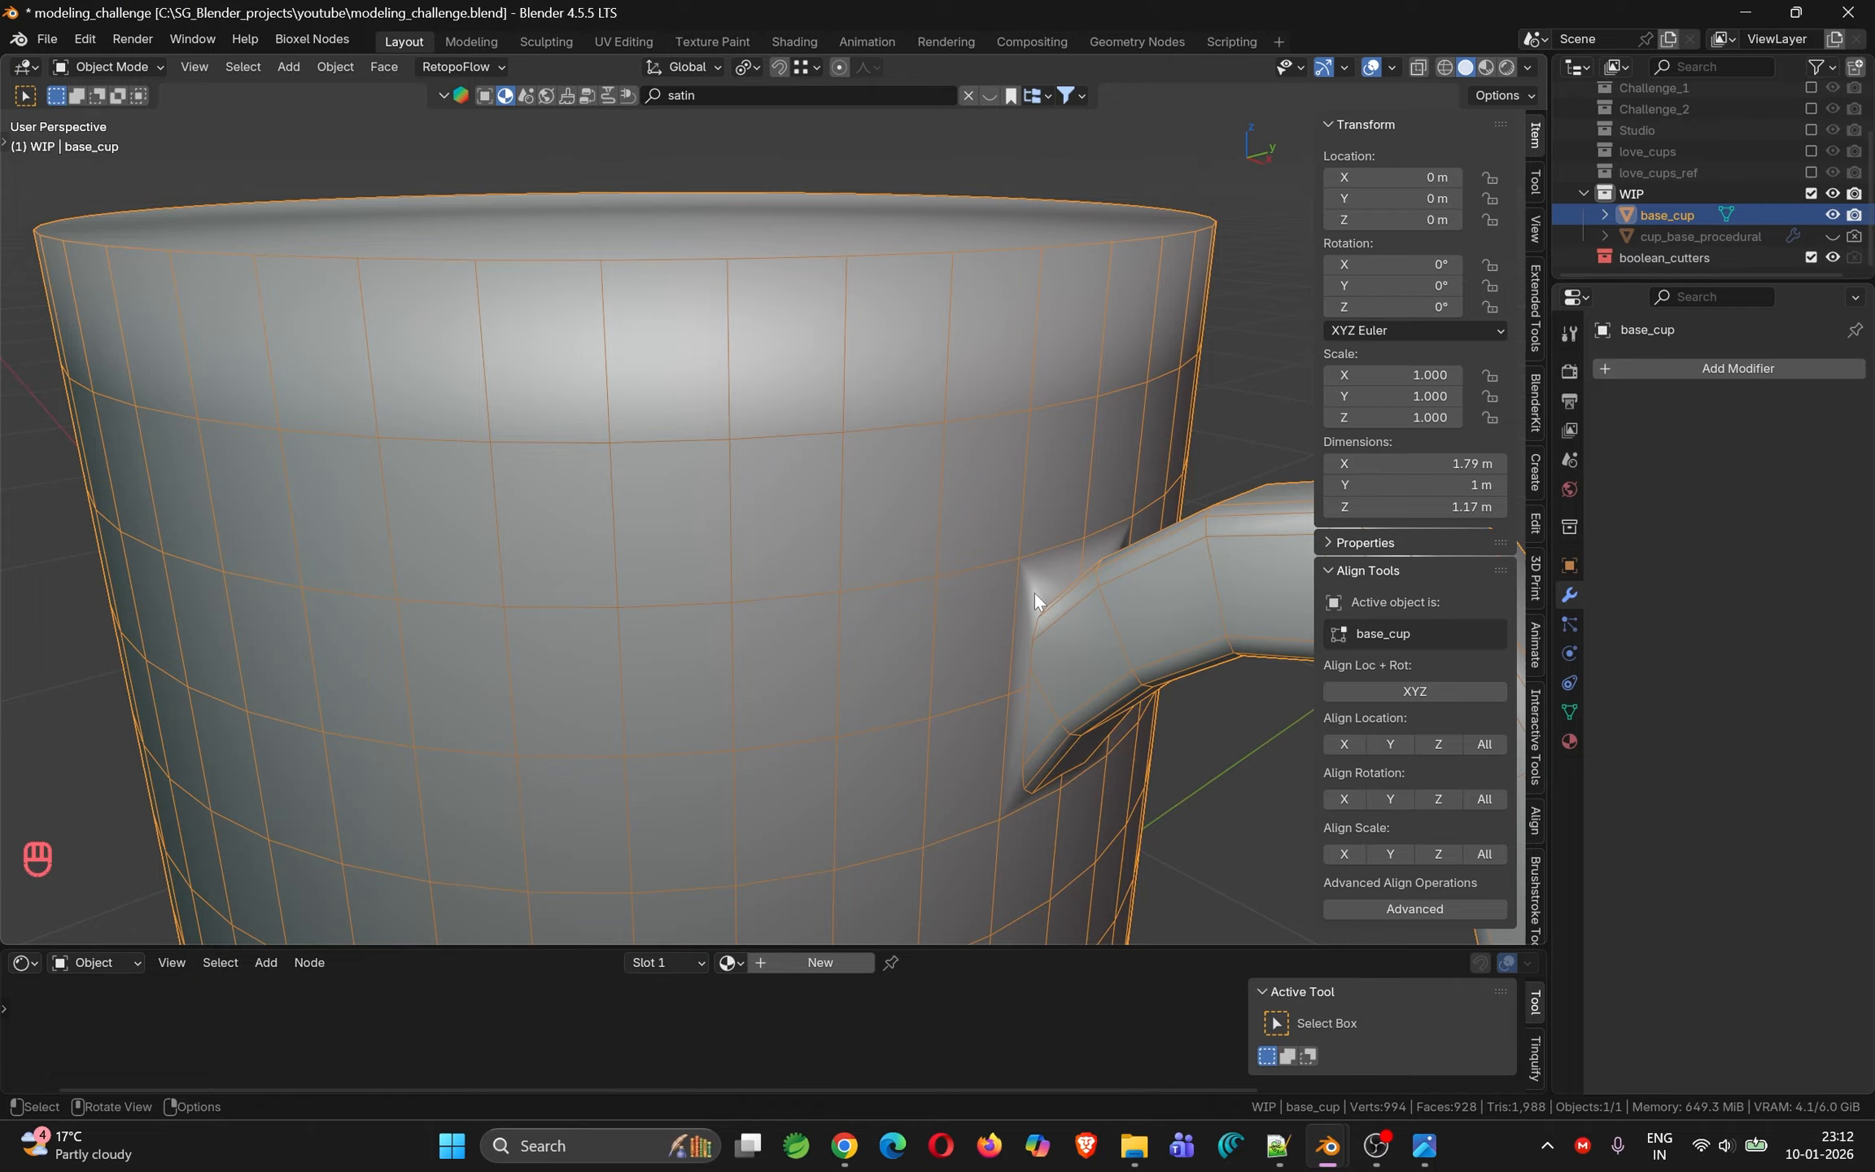
mouse_move(1032, 583)
middle_down()
mouse_move(1069, 590)
mouse_move(1006, 557)
middle_up()
key(Tab)
scroll(1048, 590, down, 5)
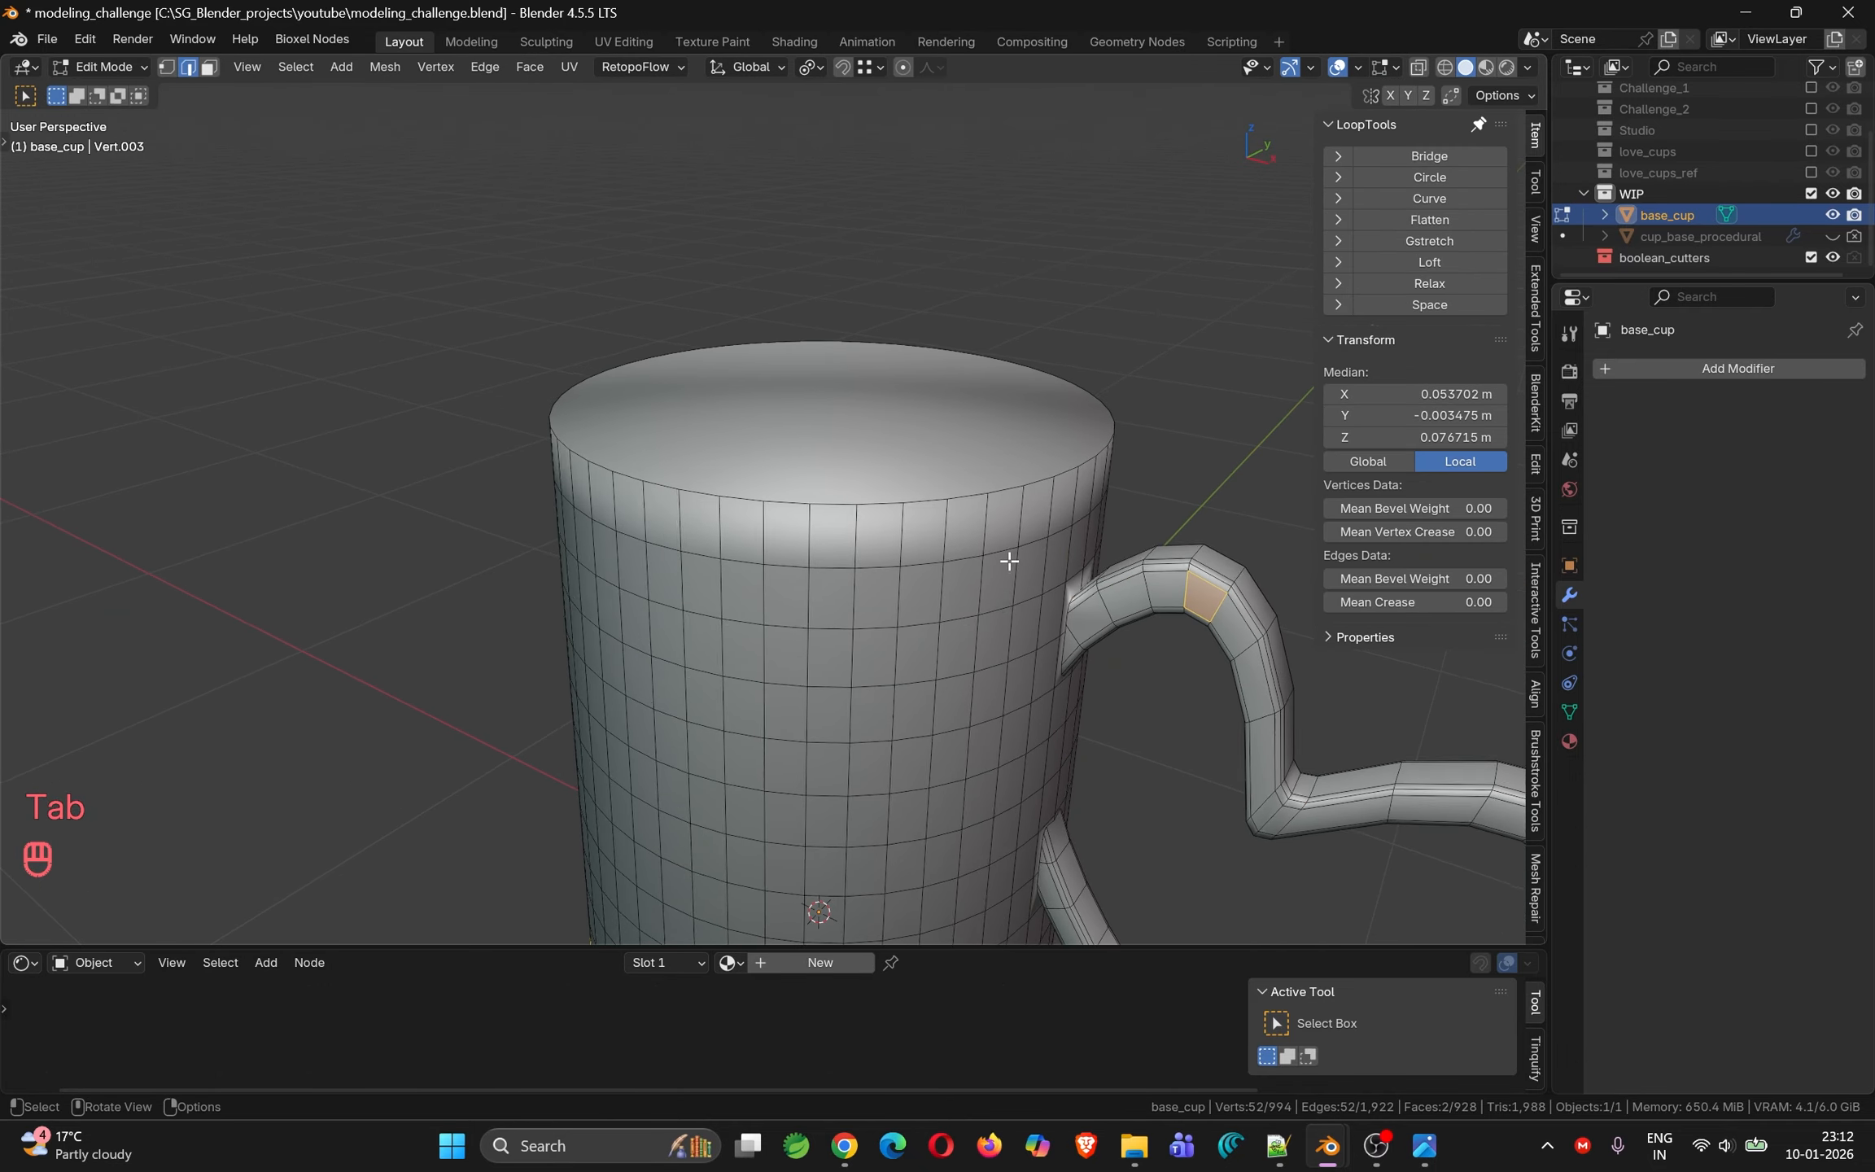
key(Tab)
key(Tab)
Delete the faces that cap the top and the bottom of the cup
key(3)
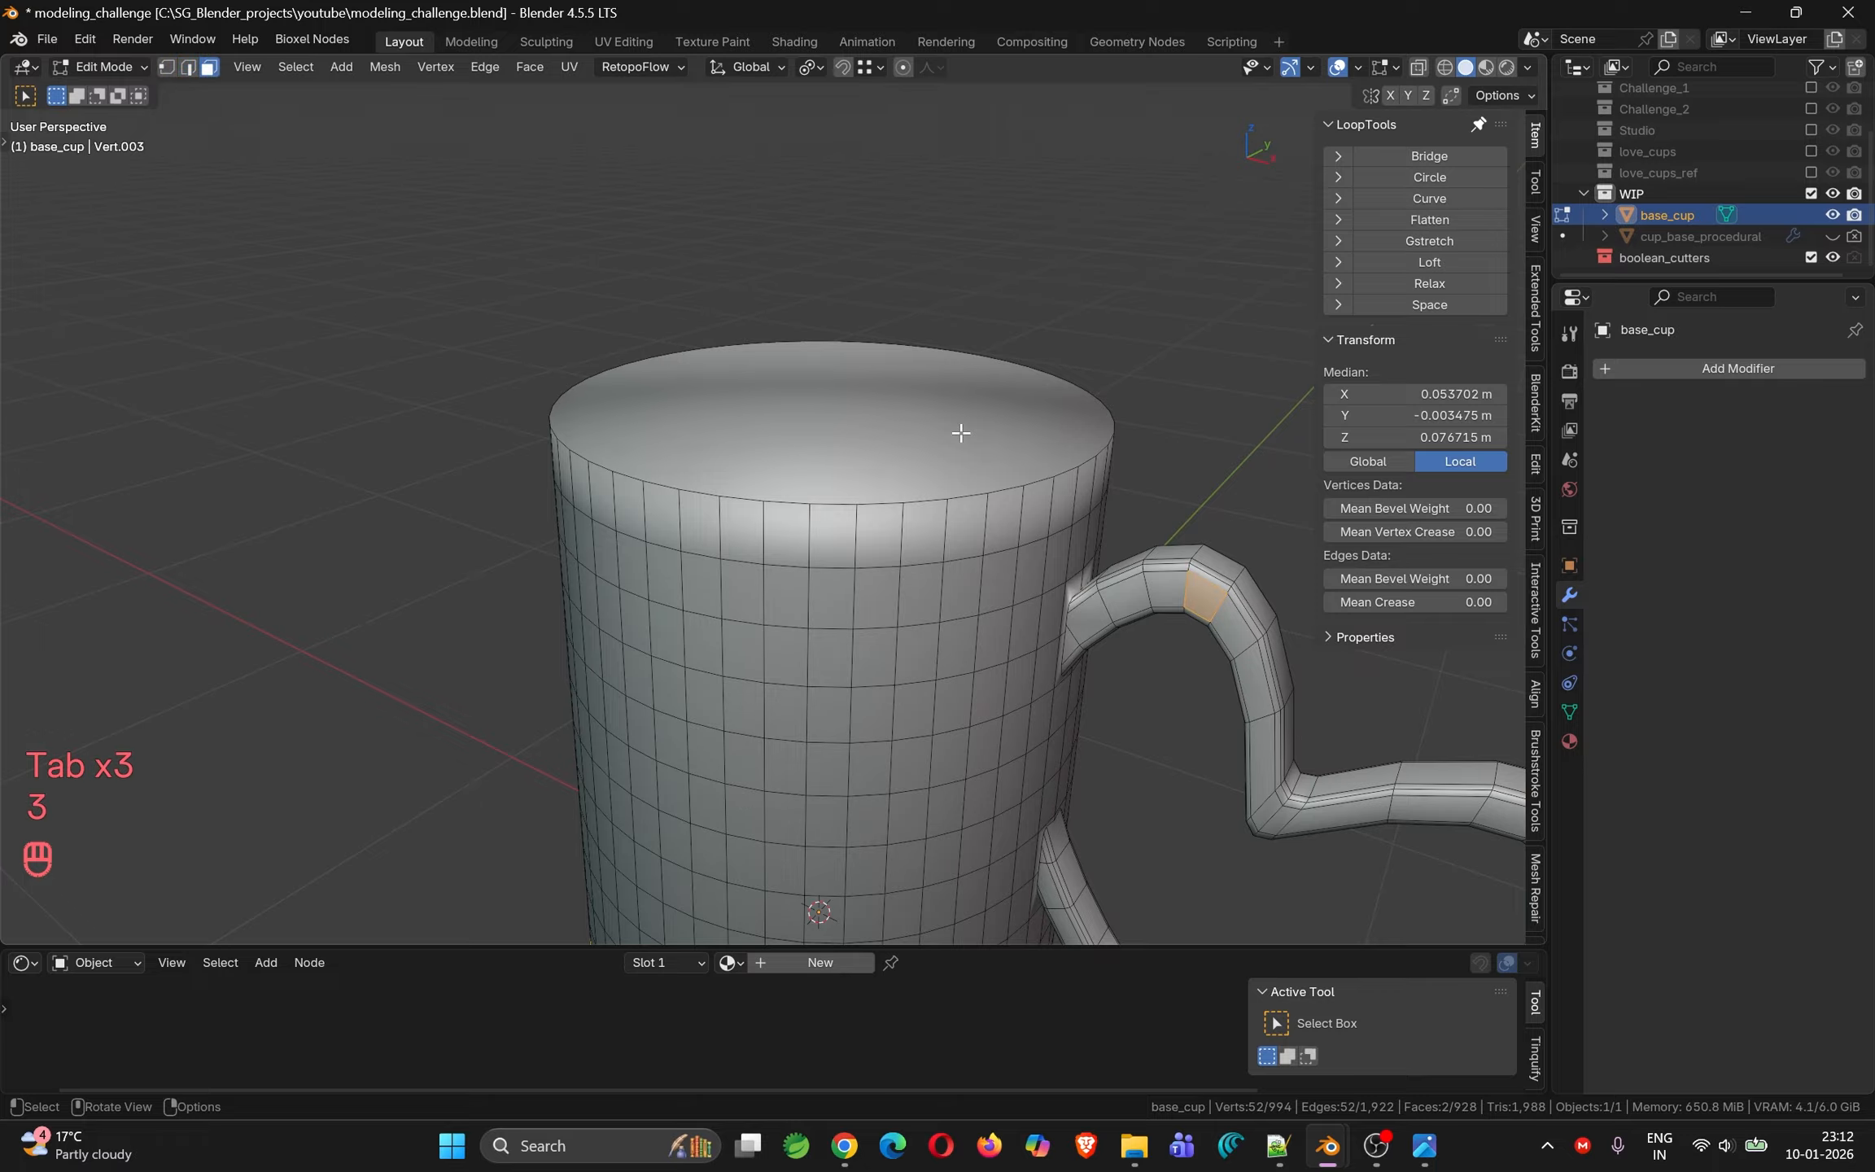
click(956, 455)
scroll(949, 468, down, 4)
middle_drag(905, 695, 941, 588)
shift+click(924, 757)
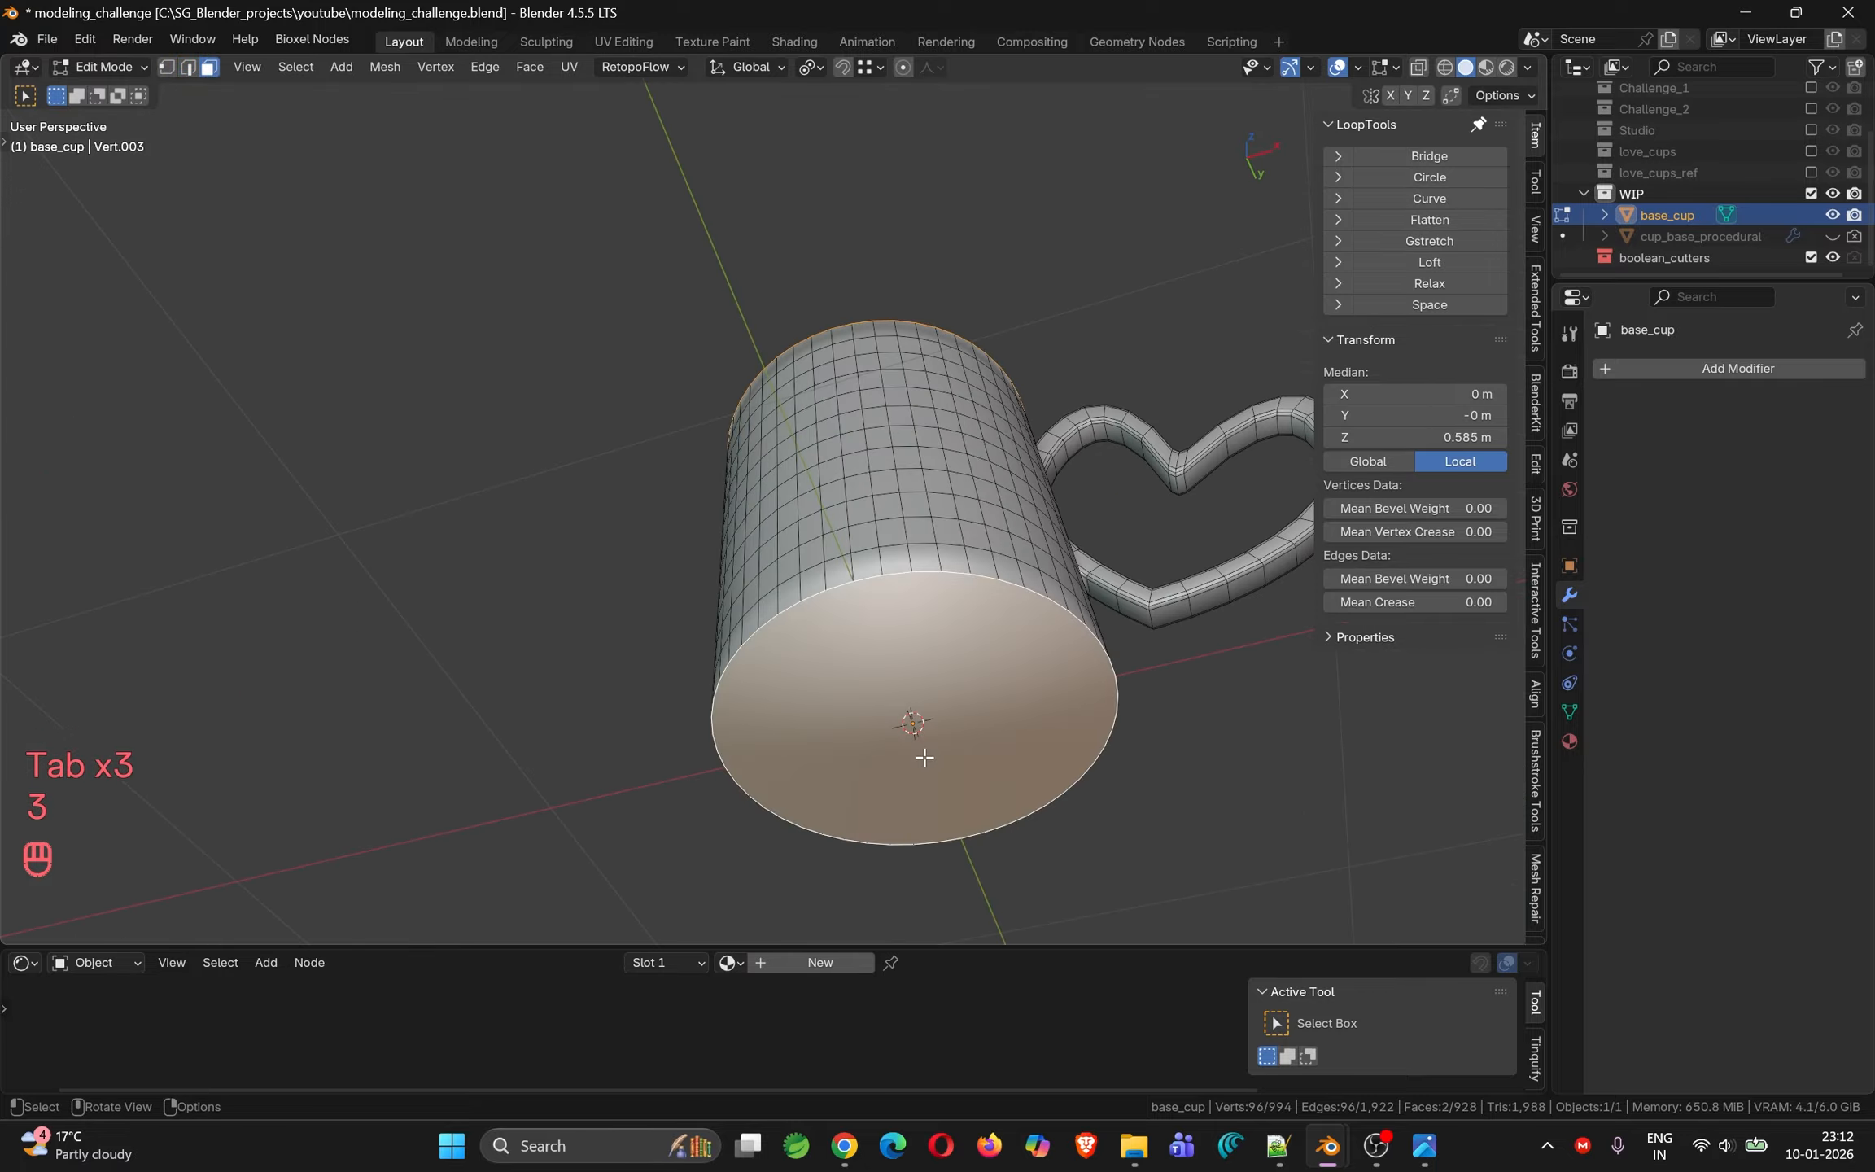
key(x)
click(926, 757)
Merge all vertices of the cup mesh by distance, using a 0.0001 m merge distance
middle_drag(926, 757, 1188, 778)
shift+middle_drag(866, 578, 946, 758)
scroll(891, 443, up, 5)
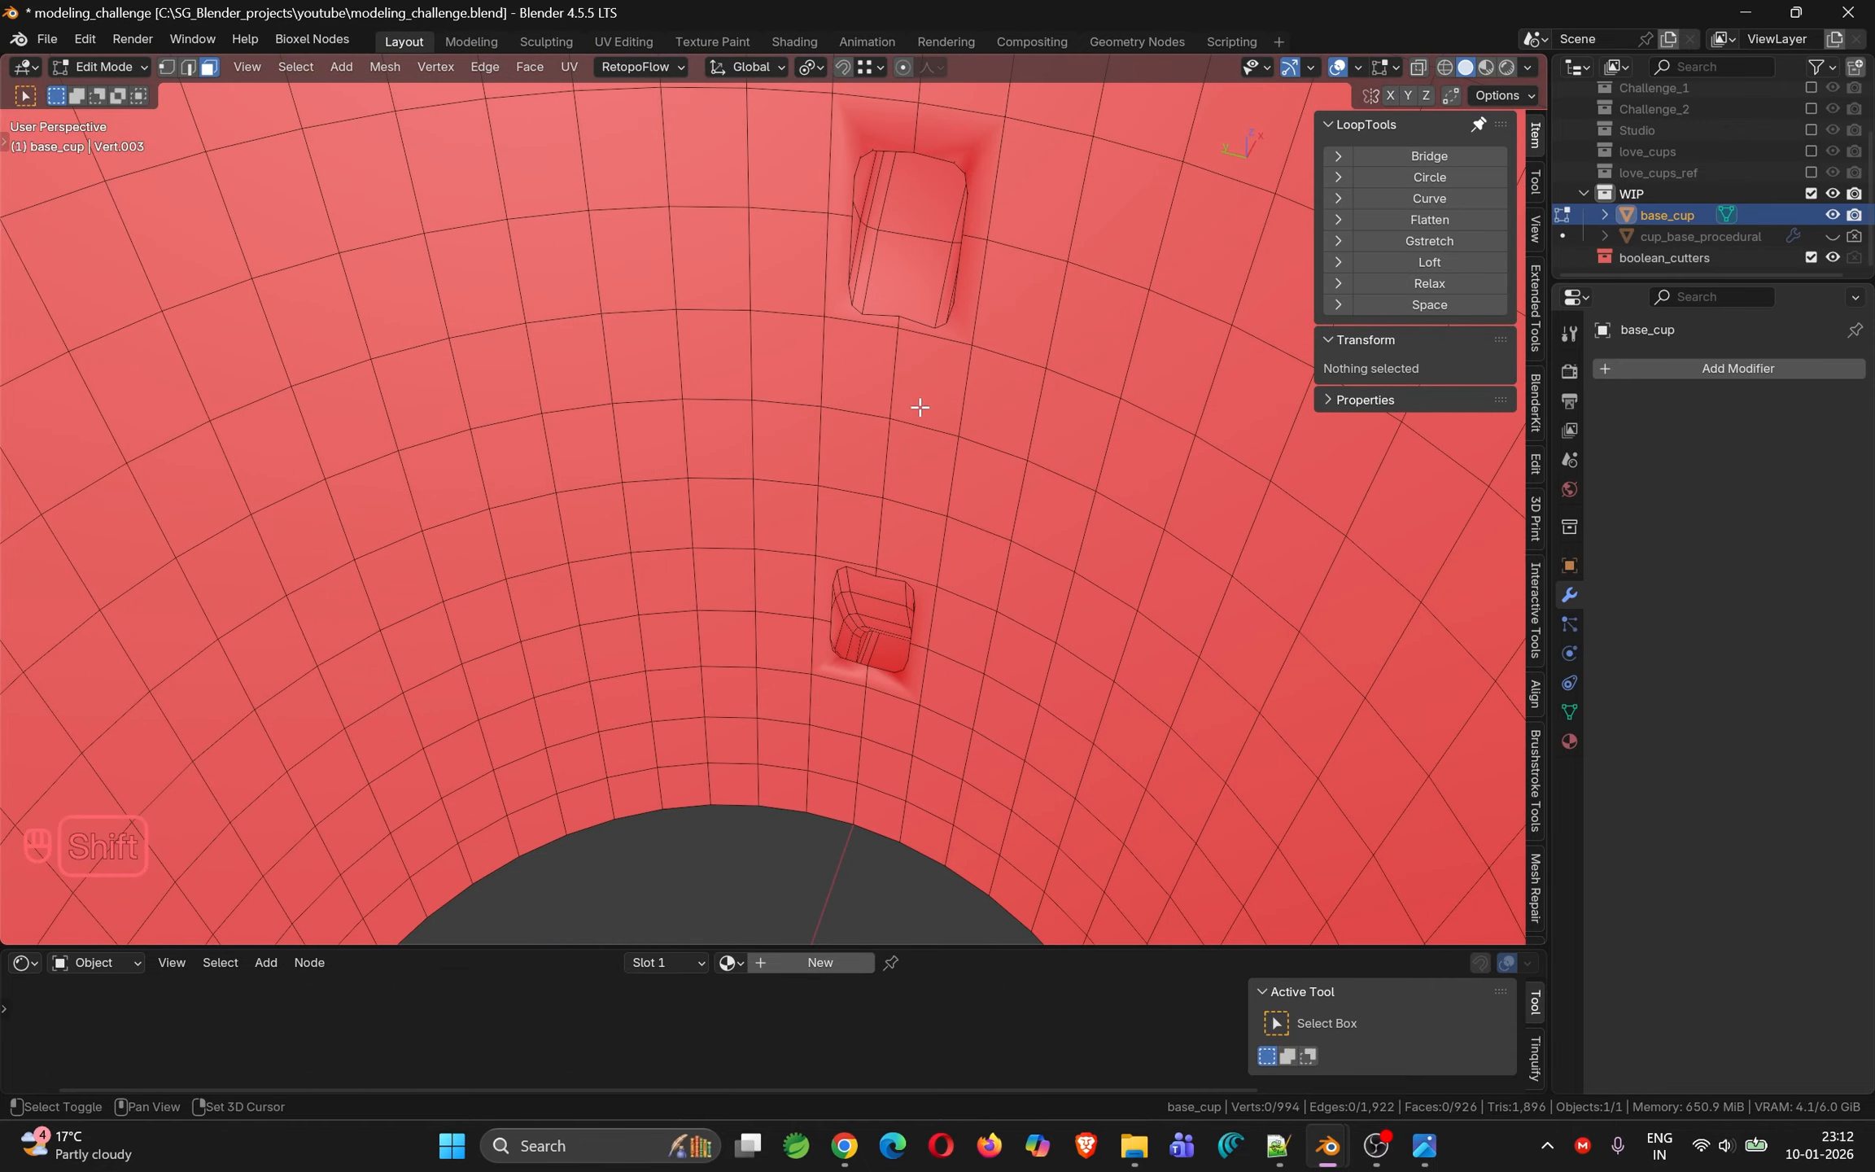
shift+middle_drag(920, 406, 924, 591)
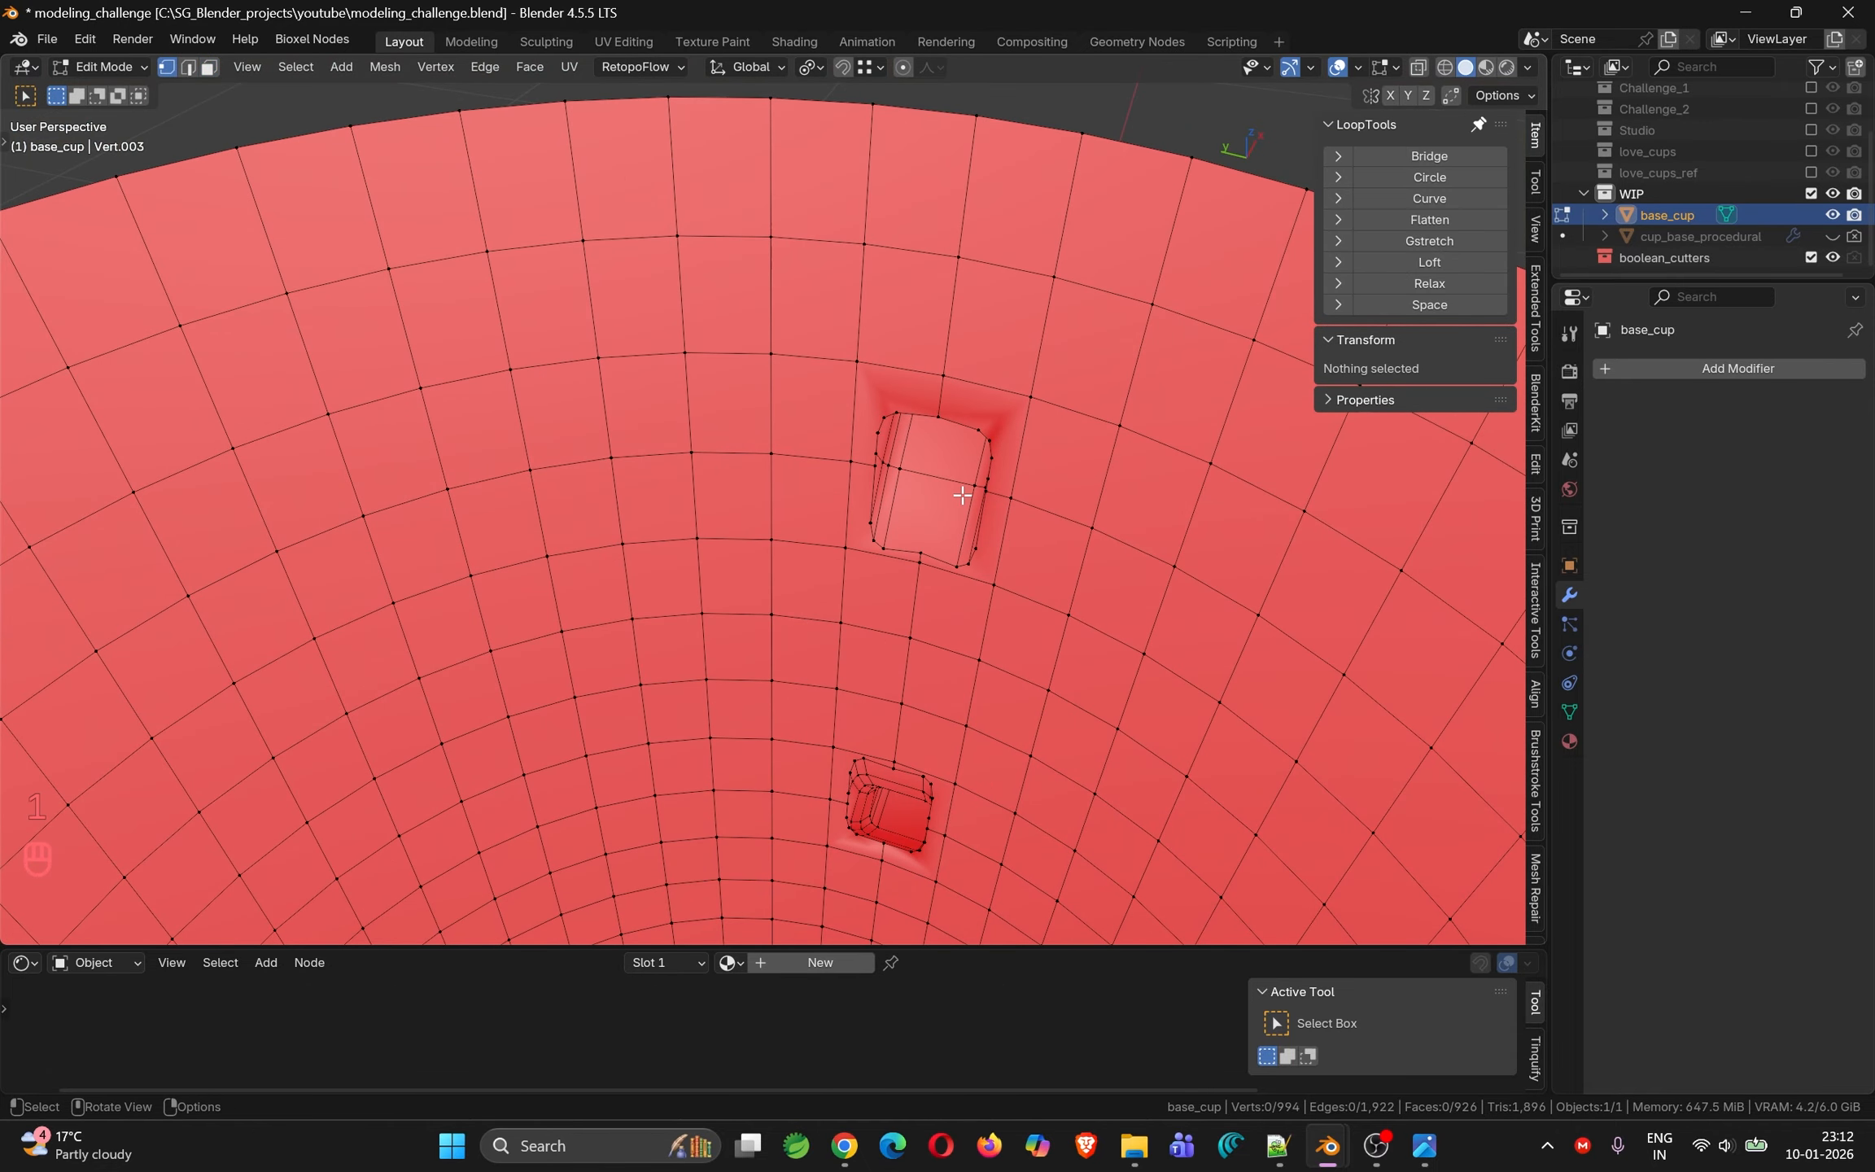
key(a)
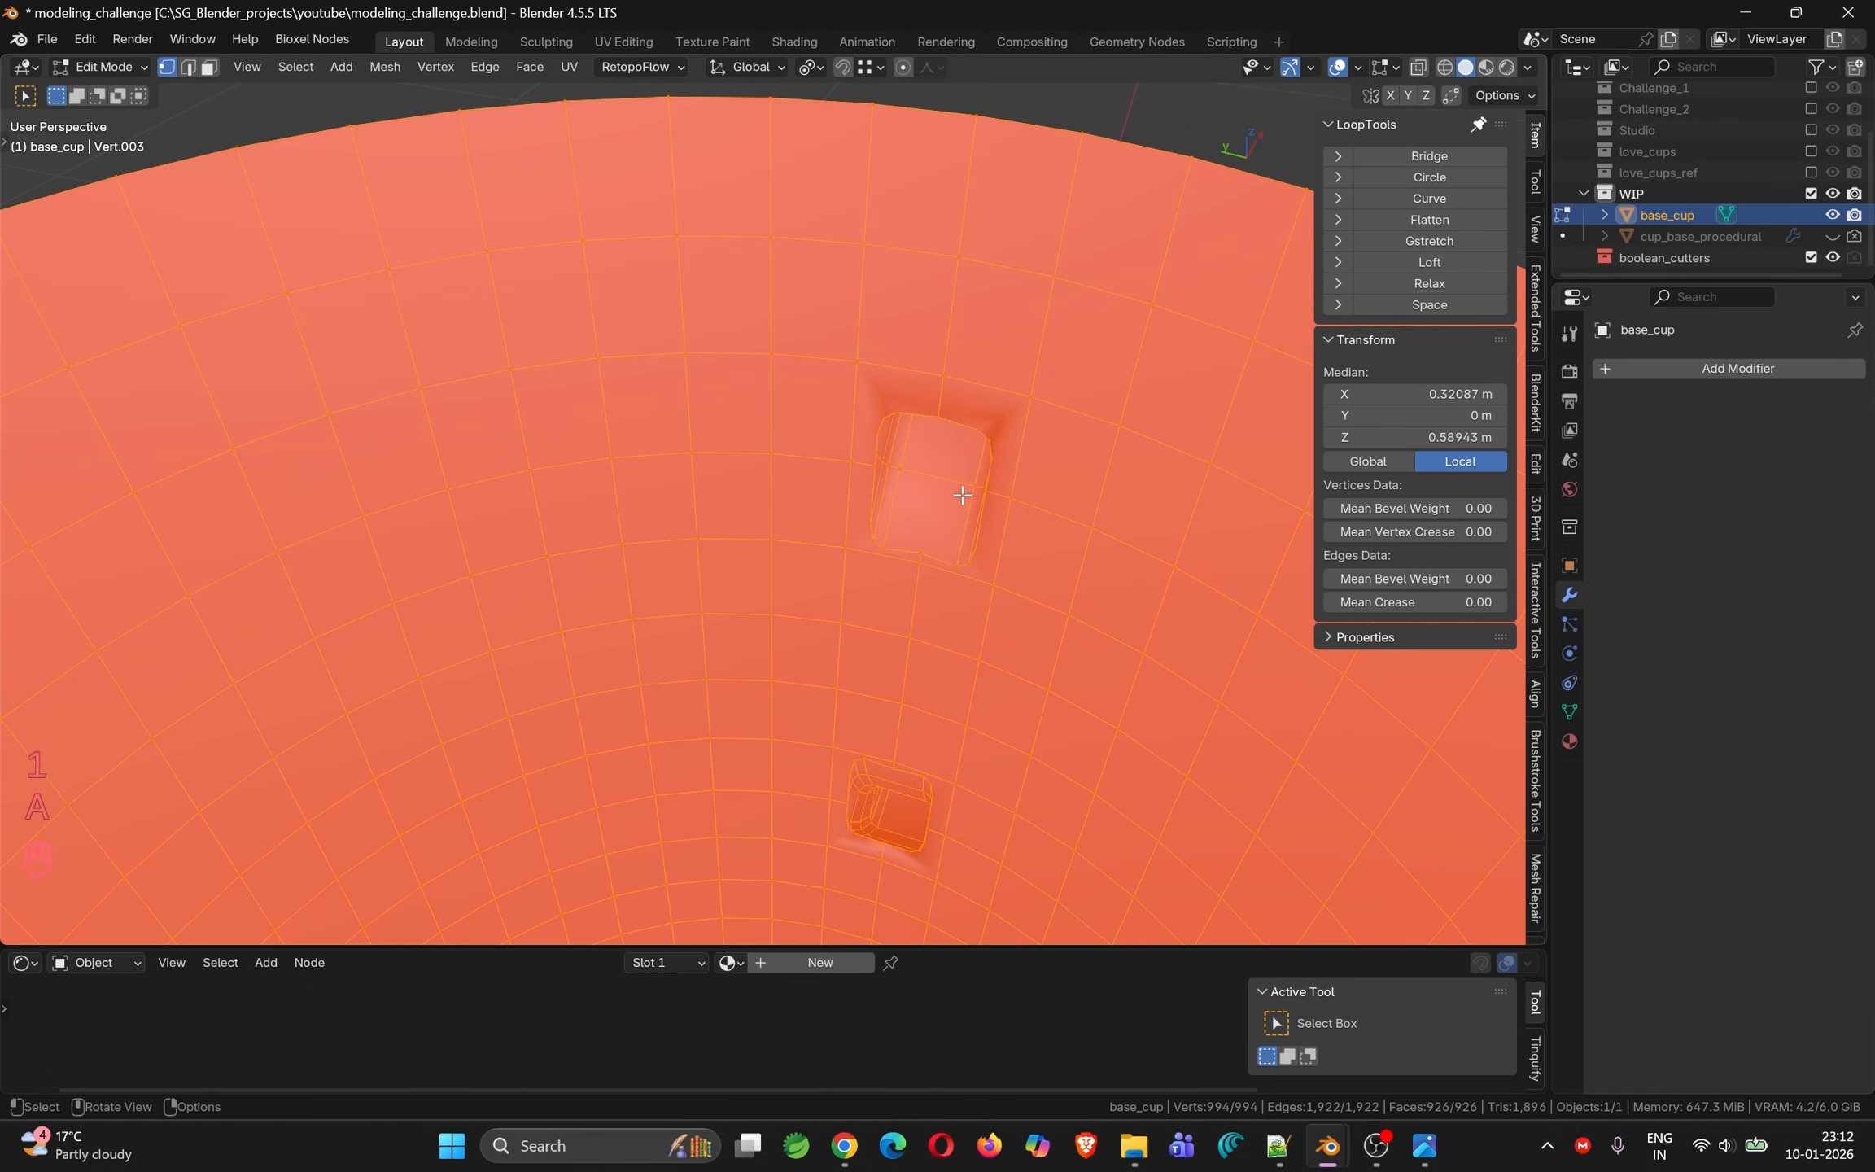
key(m)
click(963, 496)
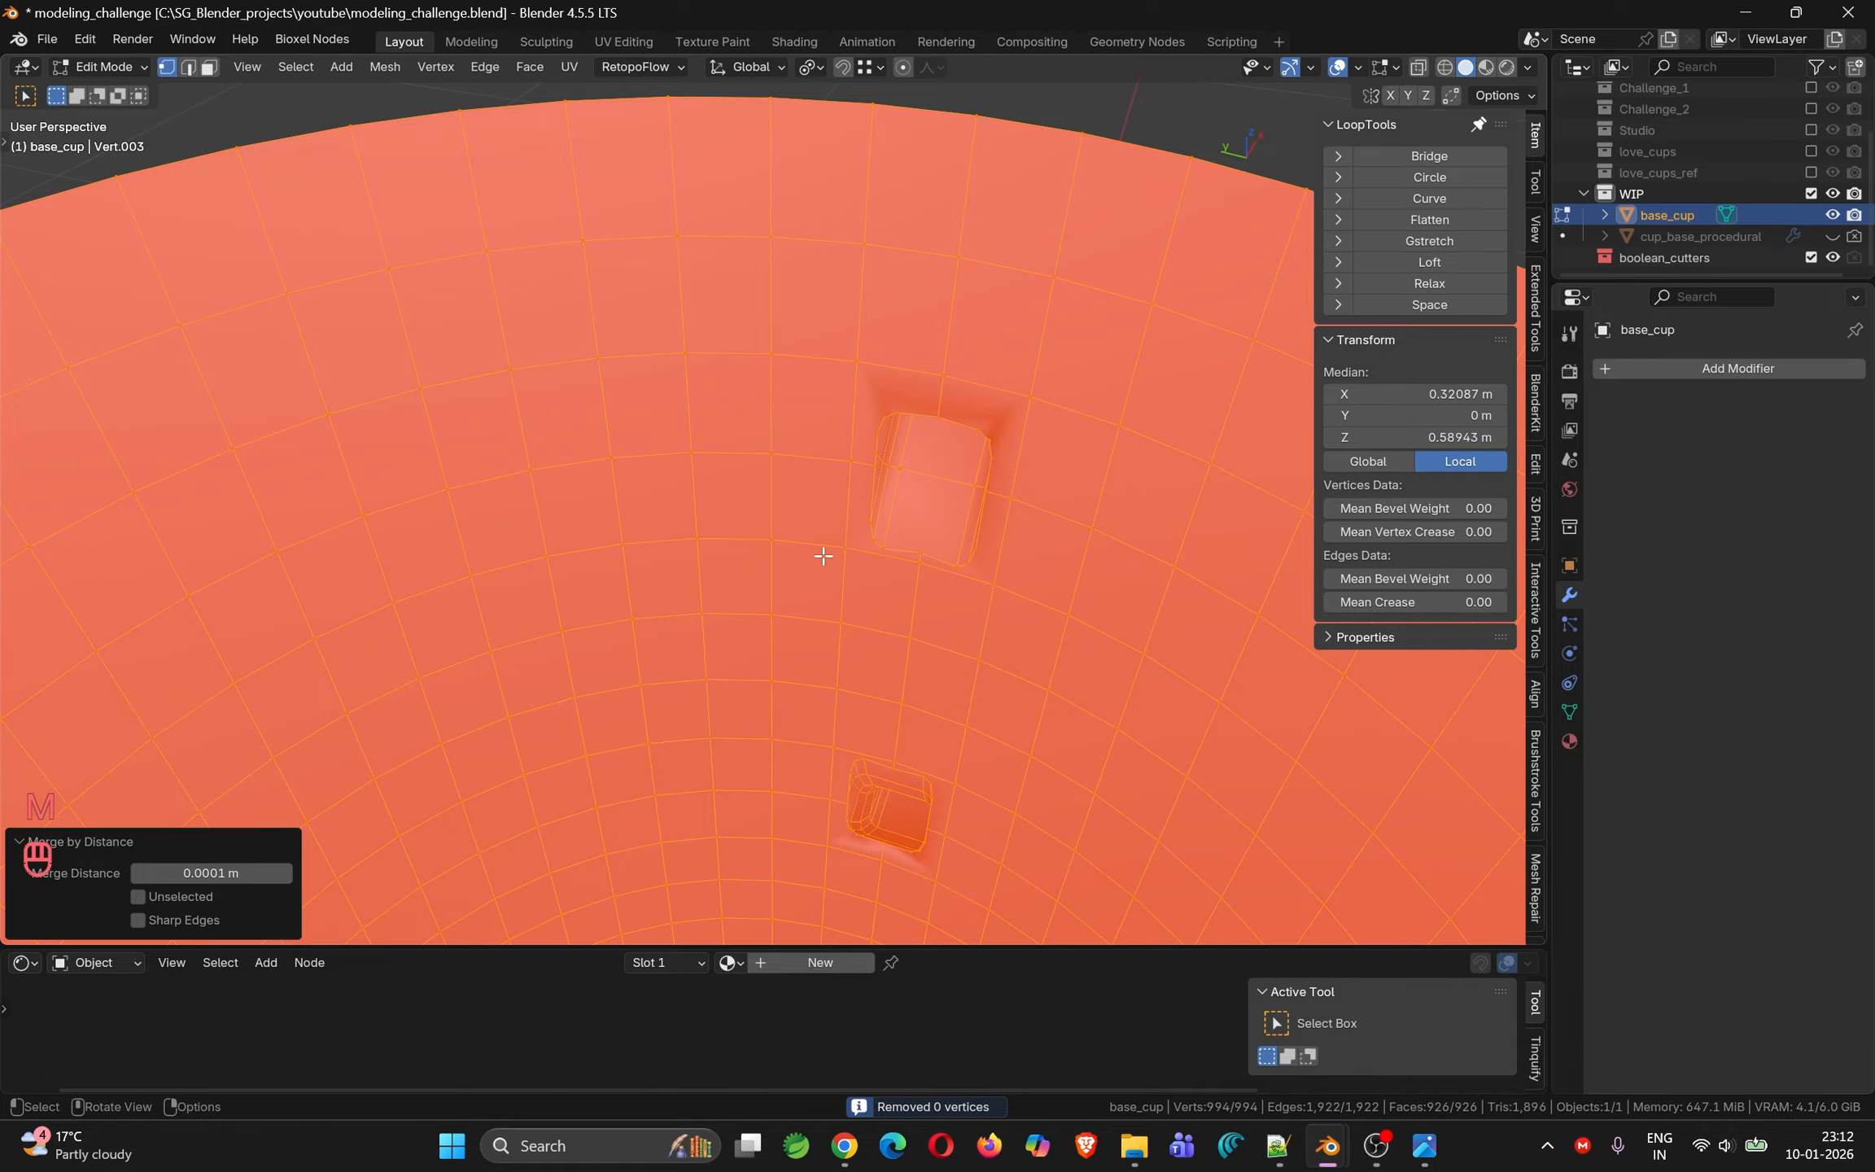
Turn off the face orientation overlay and inspect the upper handle opening from inside the cup
middle_drag(843, 489, 888, 406)
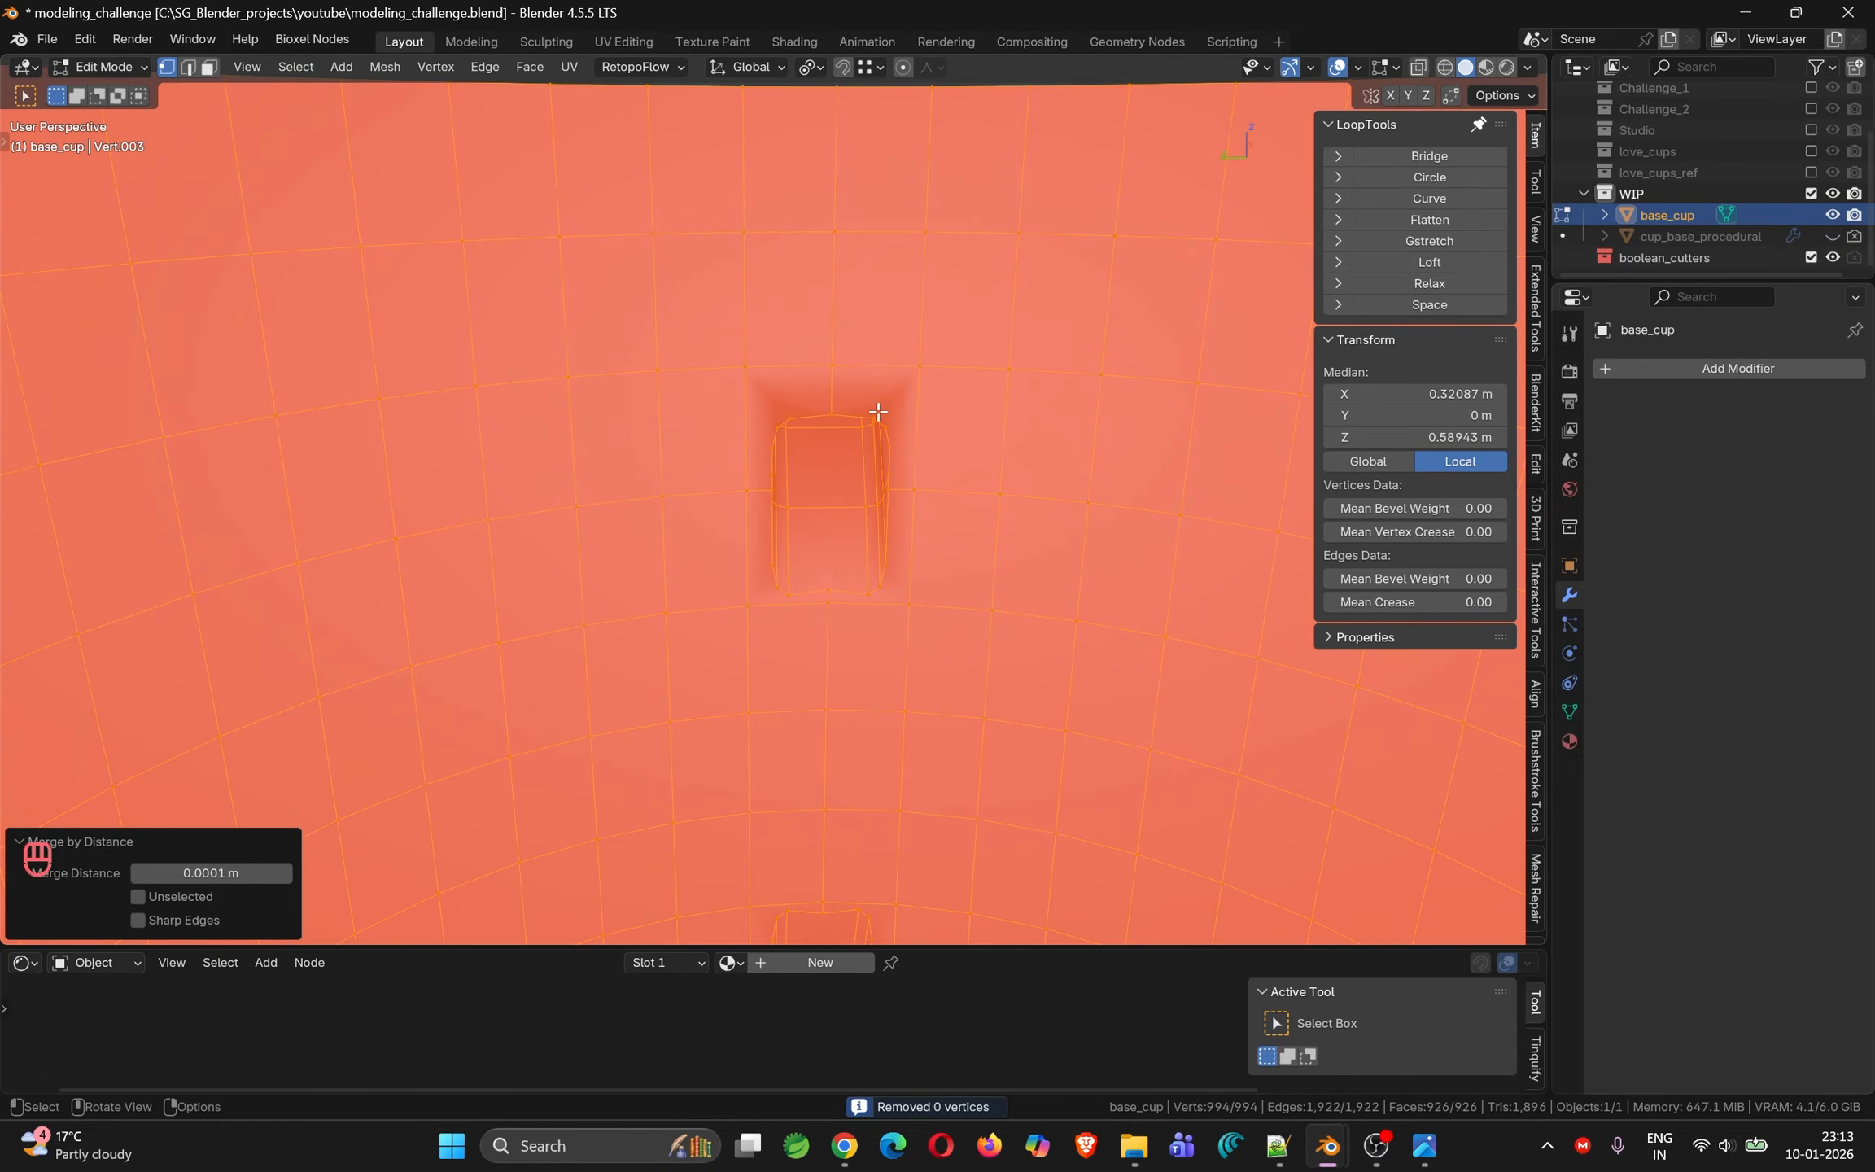
key(q)
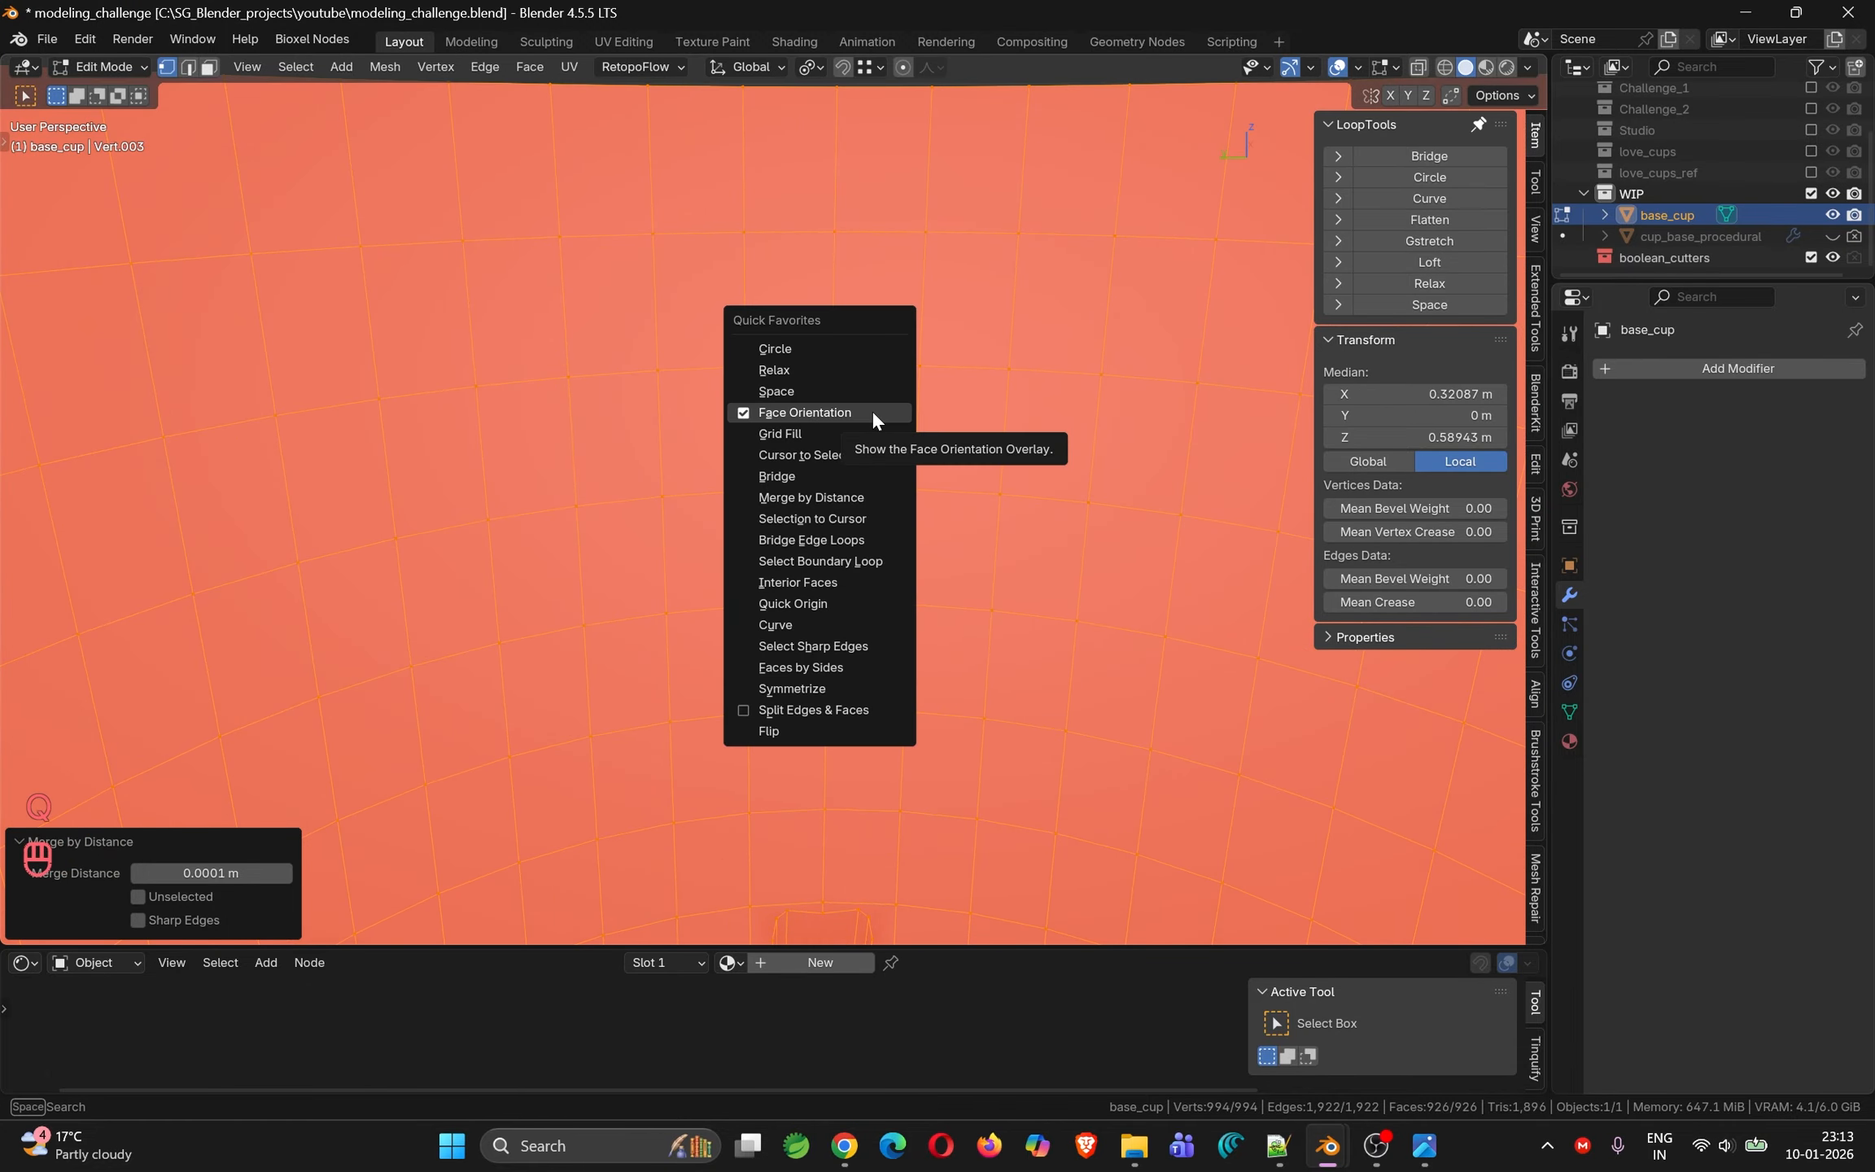
click(853, 411)
scroll(840, 431, down, 5)
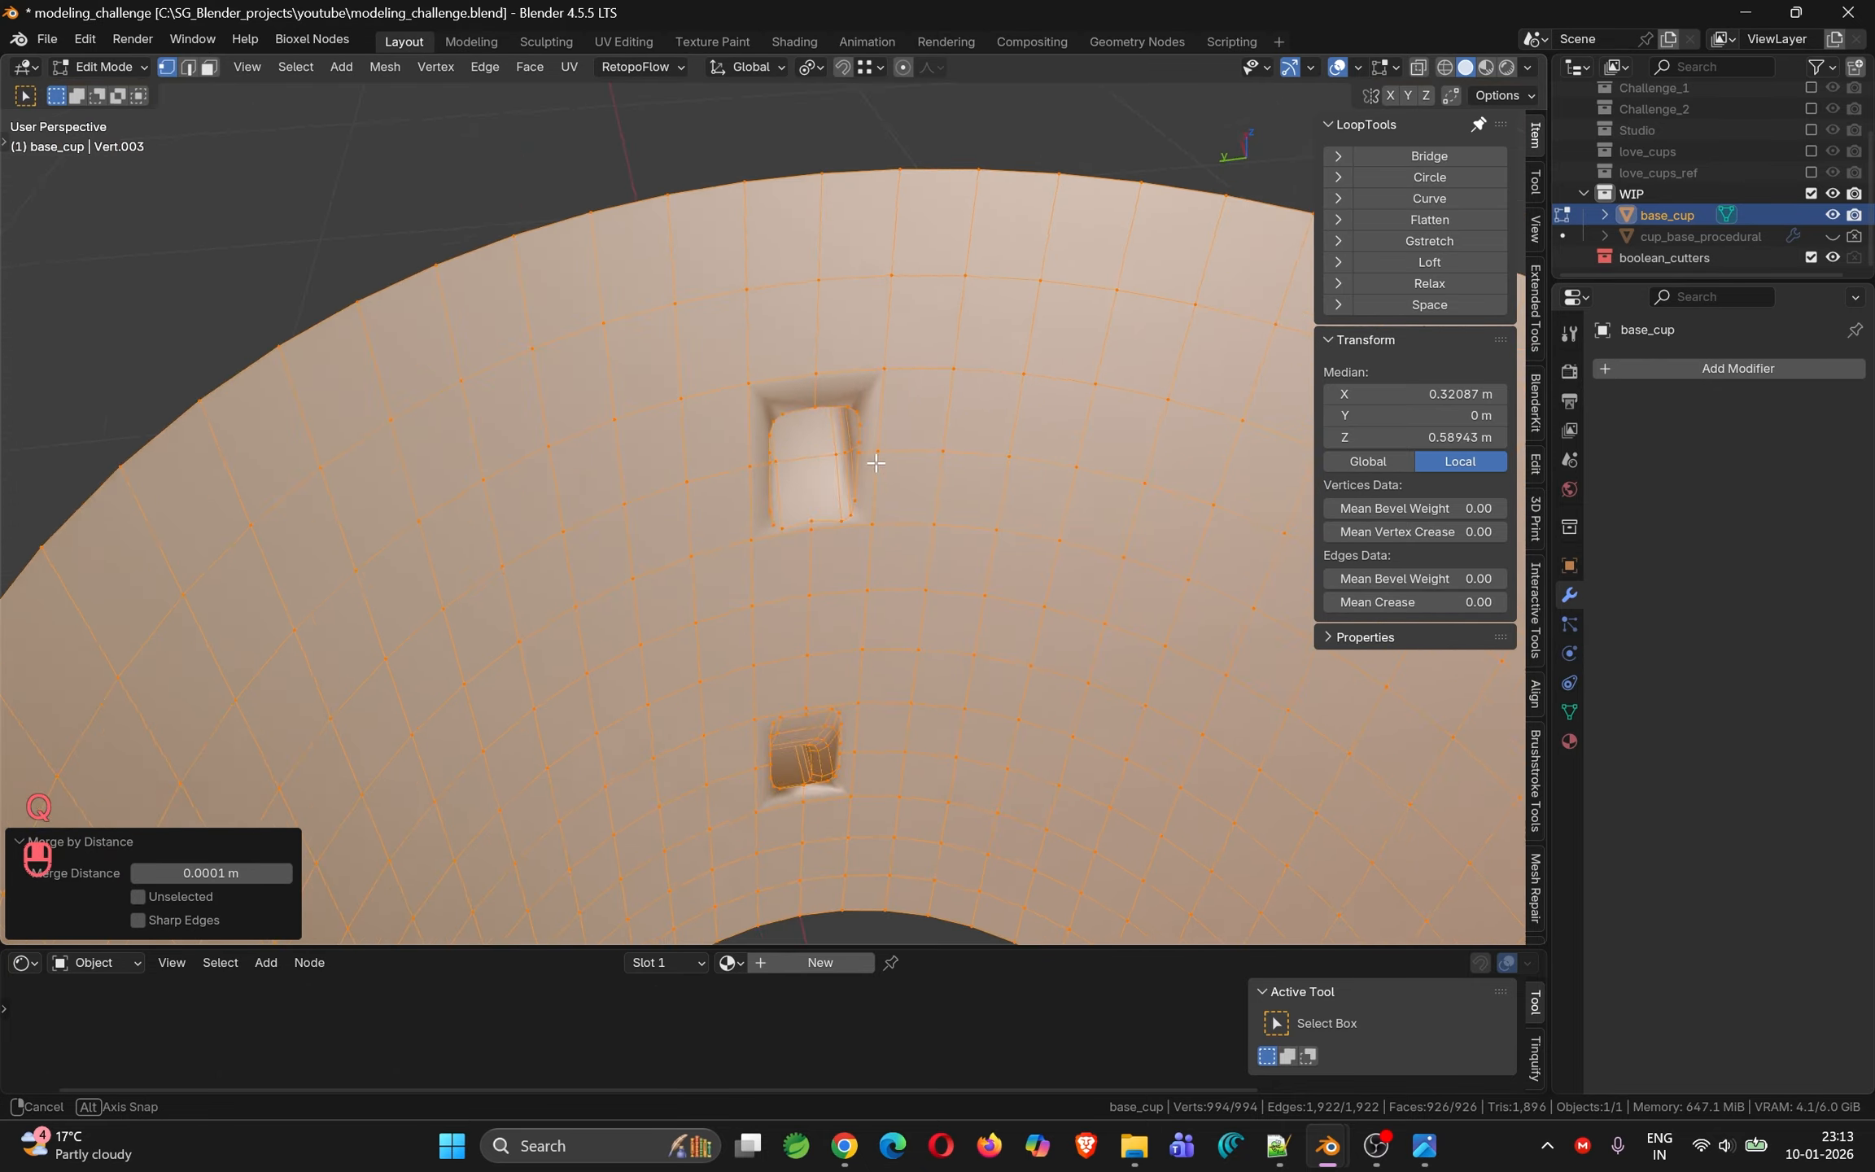
scroll(840, 430, up, 5)
middle_drag(840, 430, 896, 293)
key(KP_Decimal)
scroll(929, 612, down, 5)
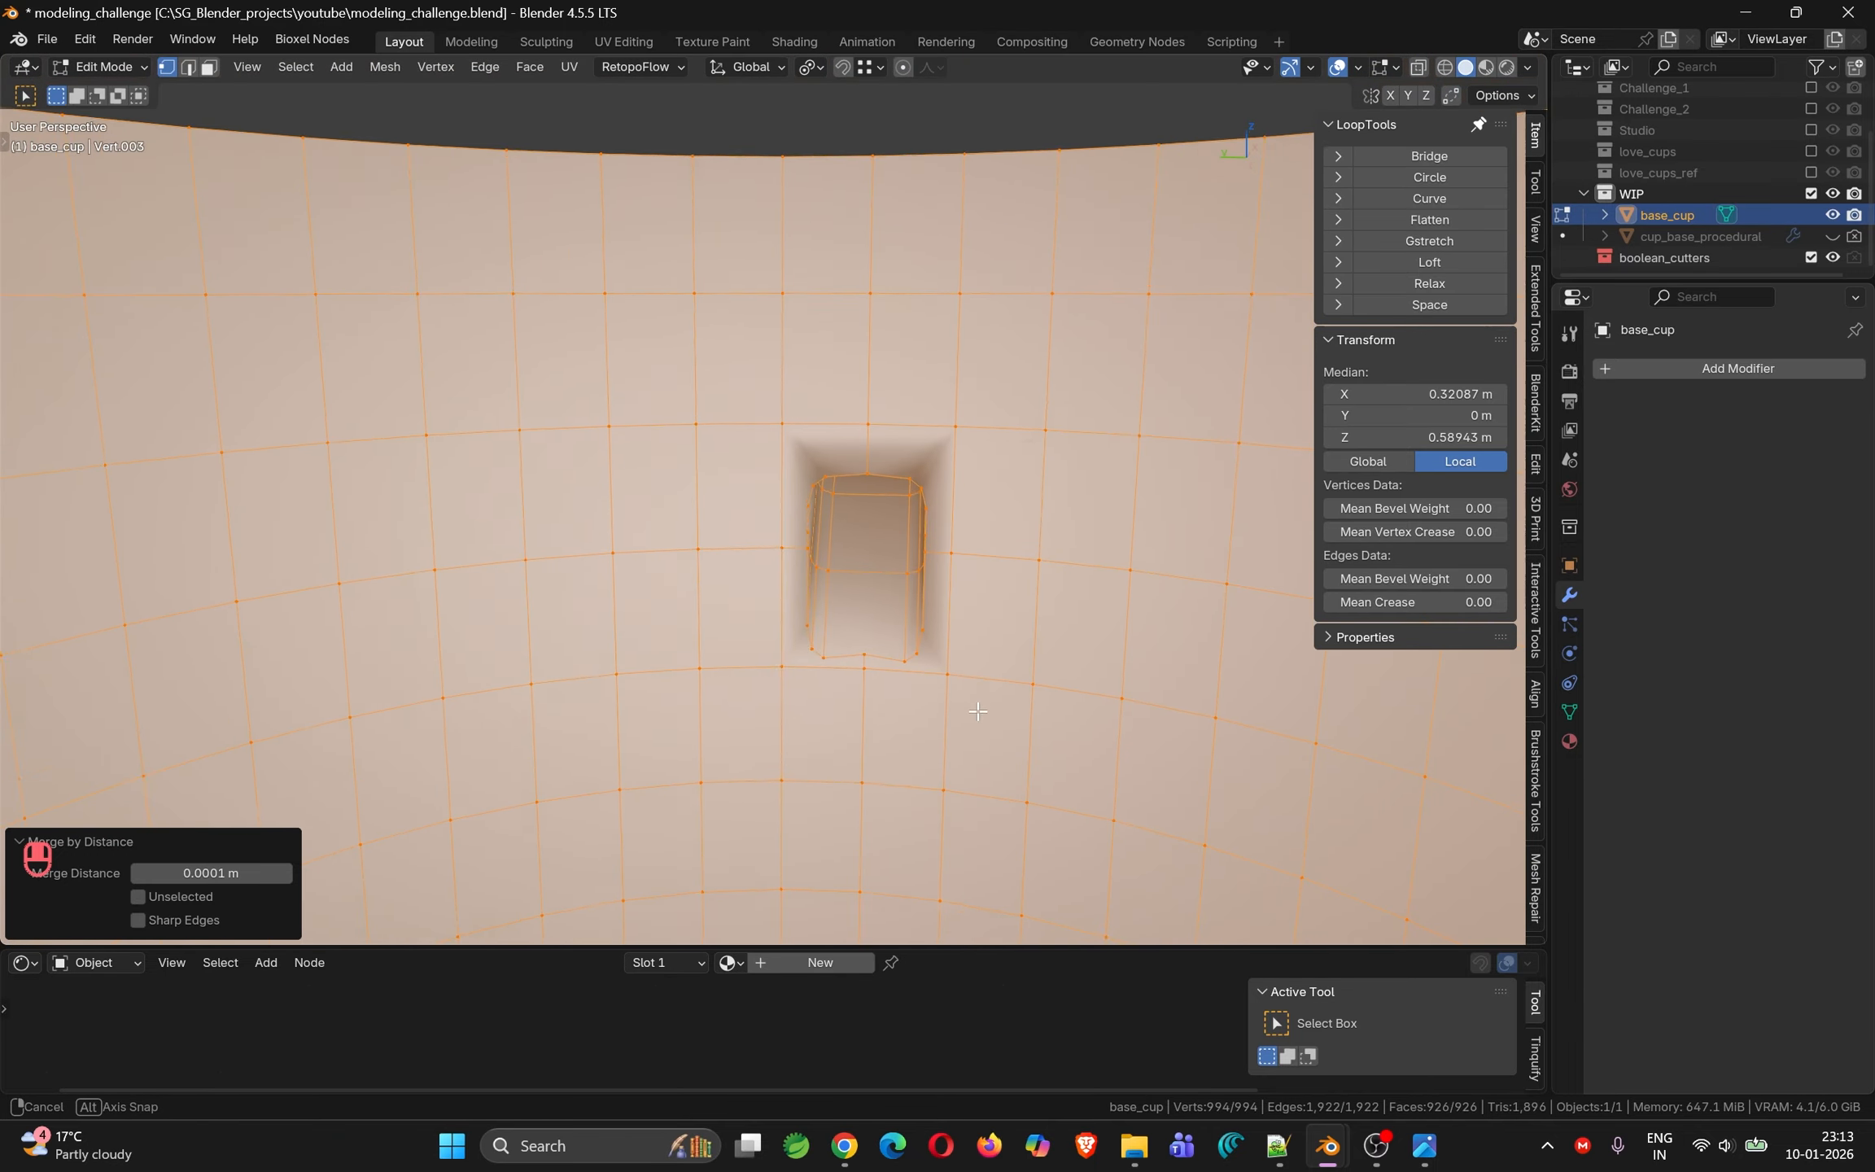
scroll(852, 555, up, 2)
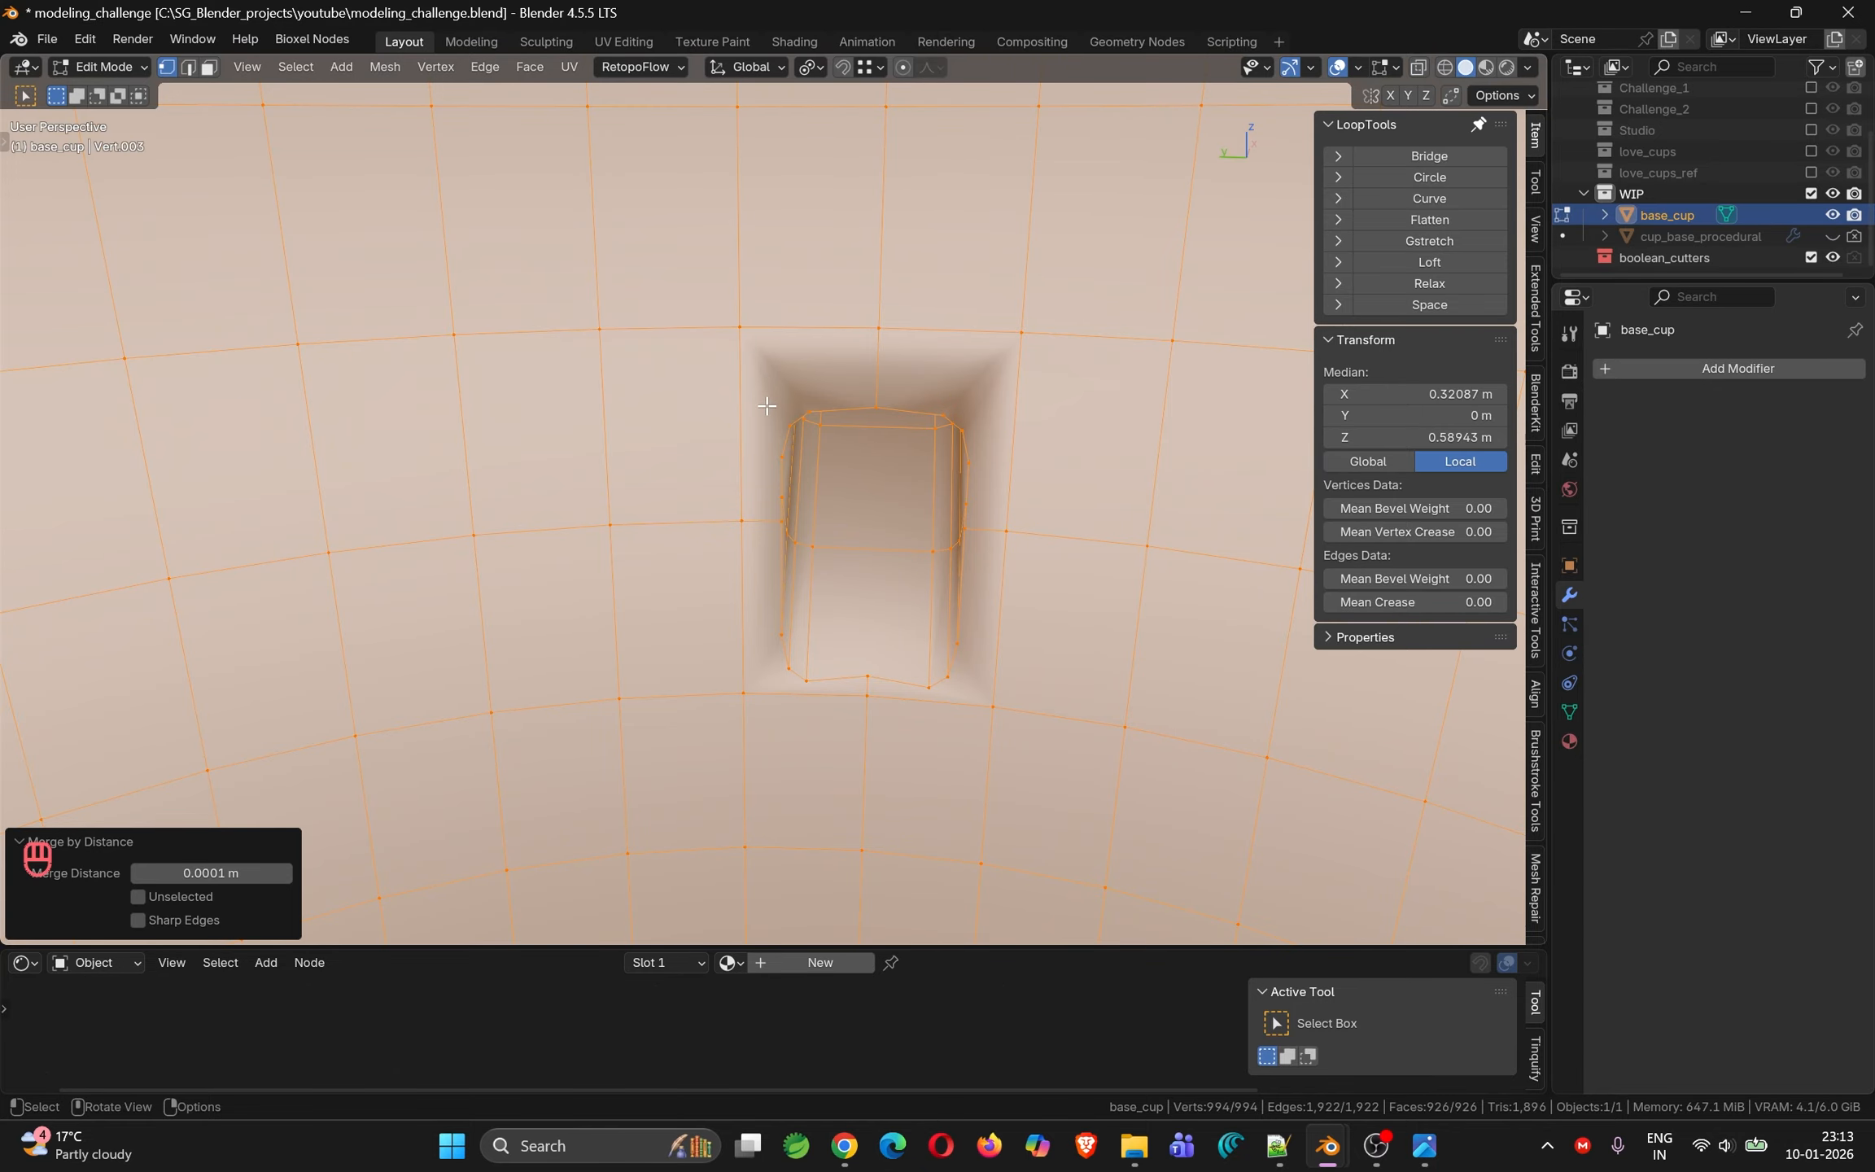
Connect the upper-left corner vertex of the upper handle opening to the adjacent cup wall vertex with an edge
click(649, 532)
middle_drag(735, 424, 641, 259)
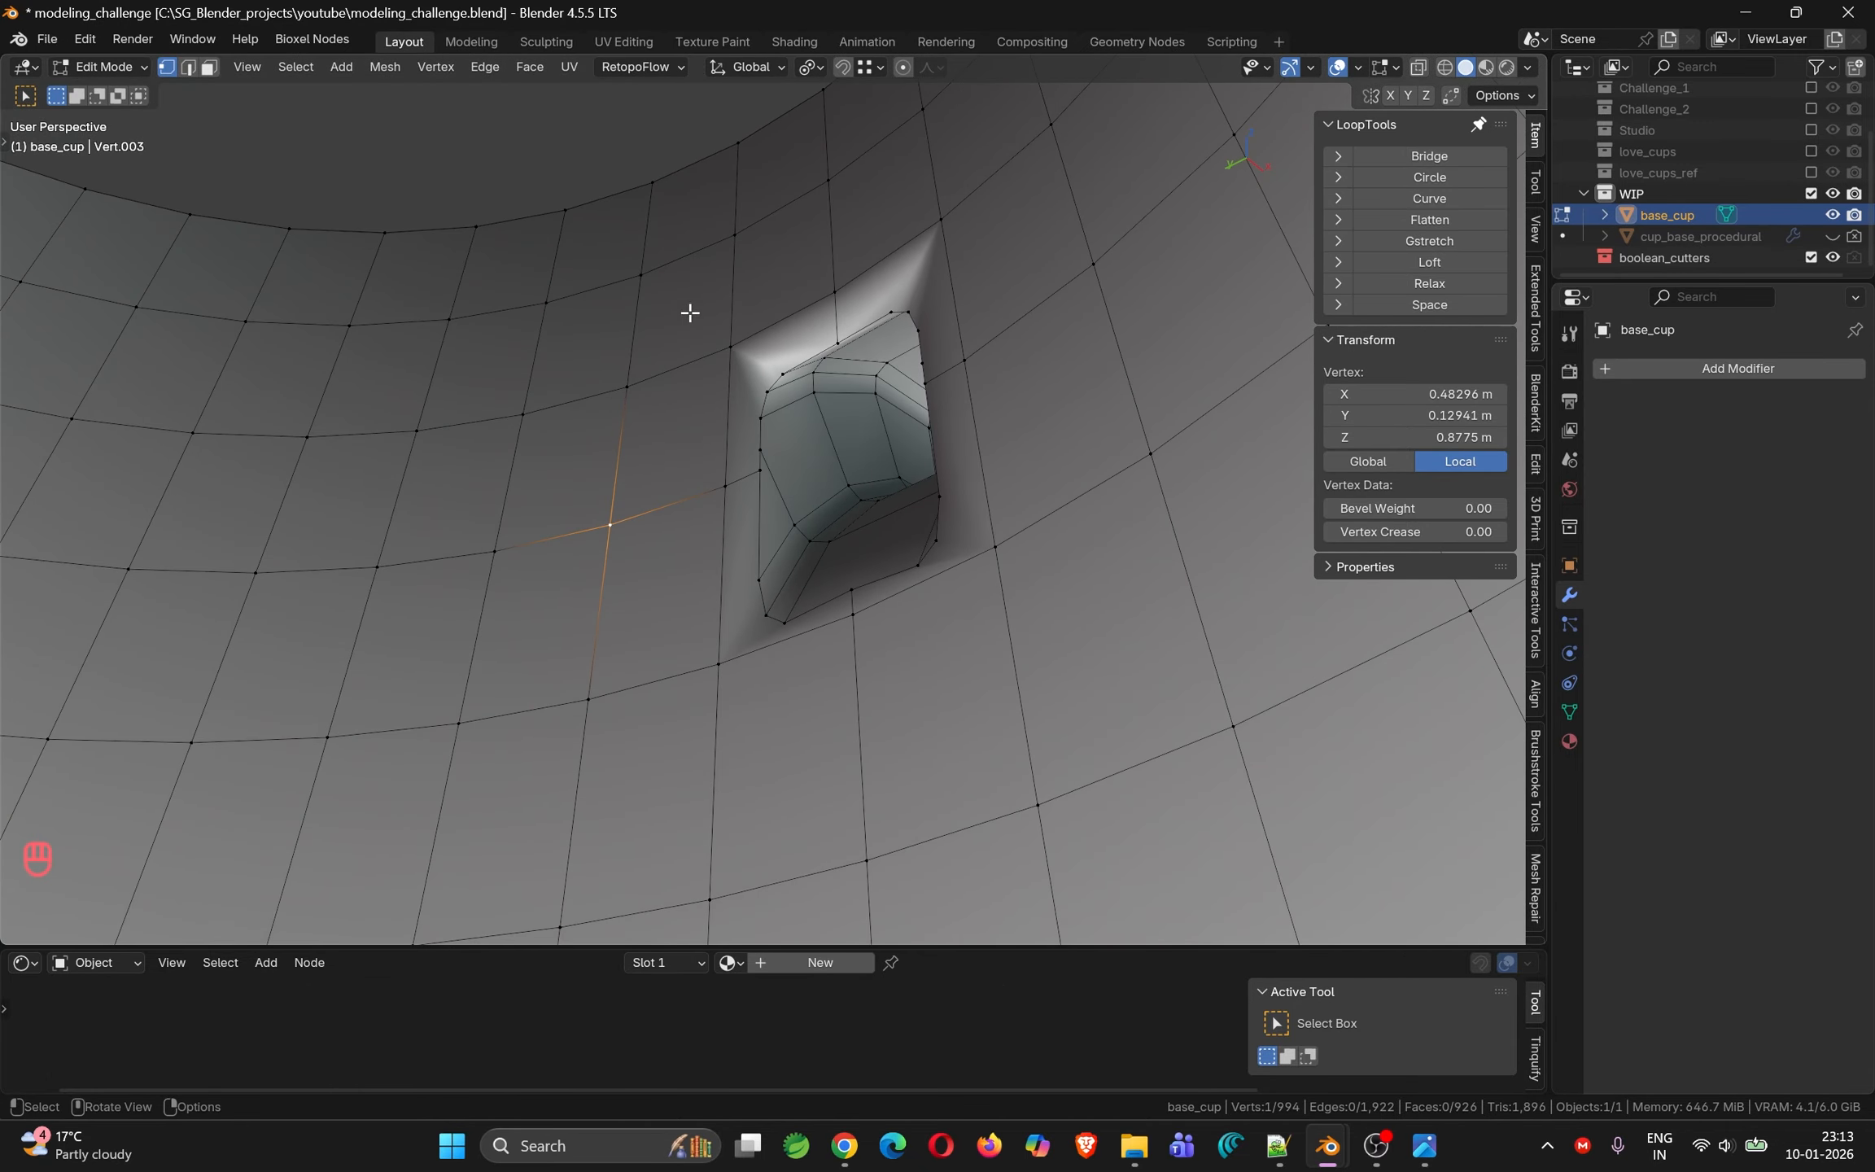
click(769, 360)
middle_drag(769, 360, 733, 335)
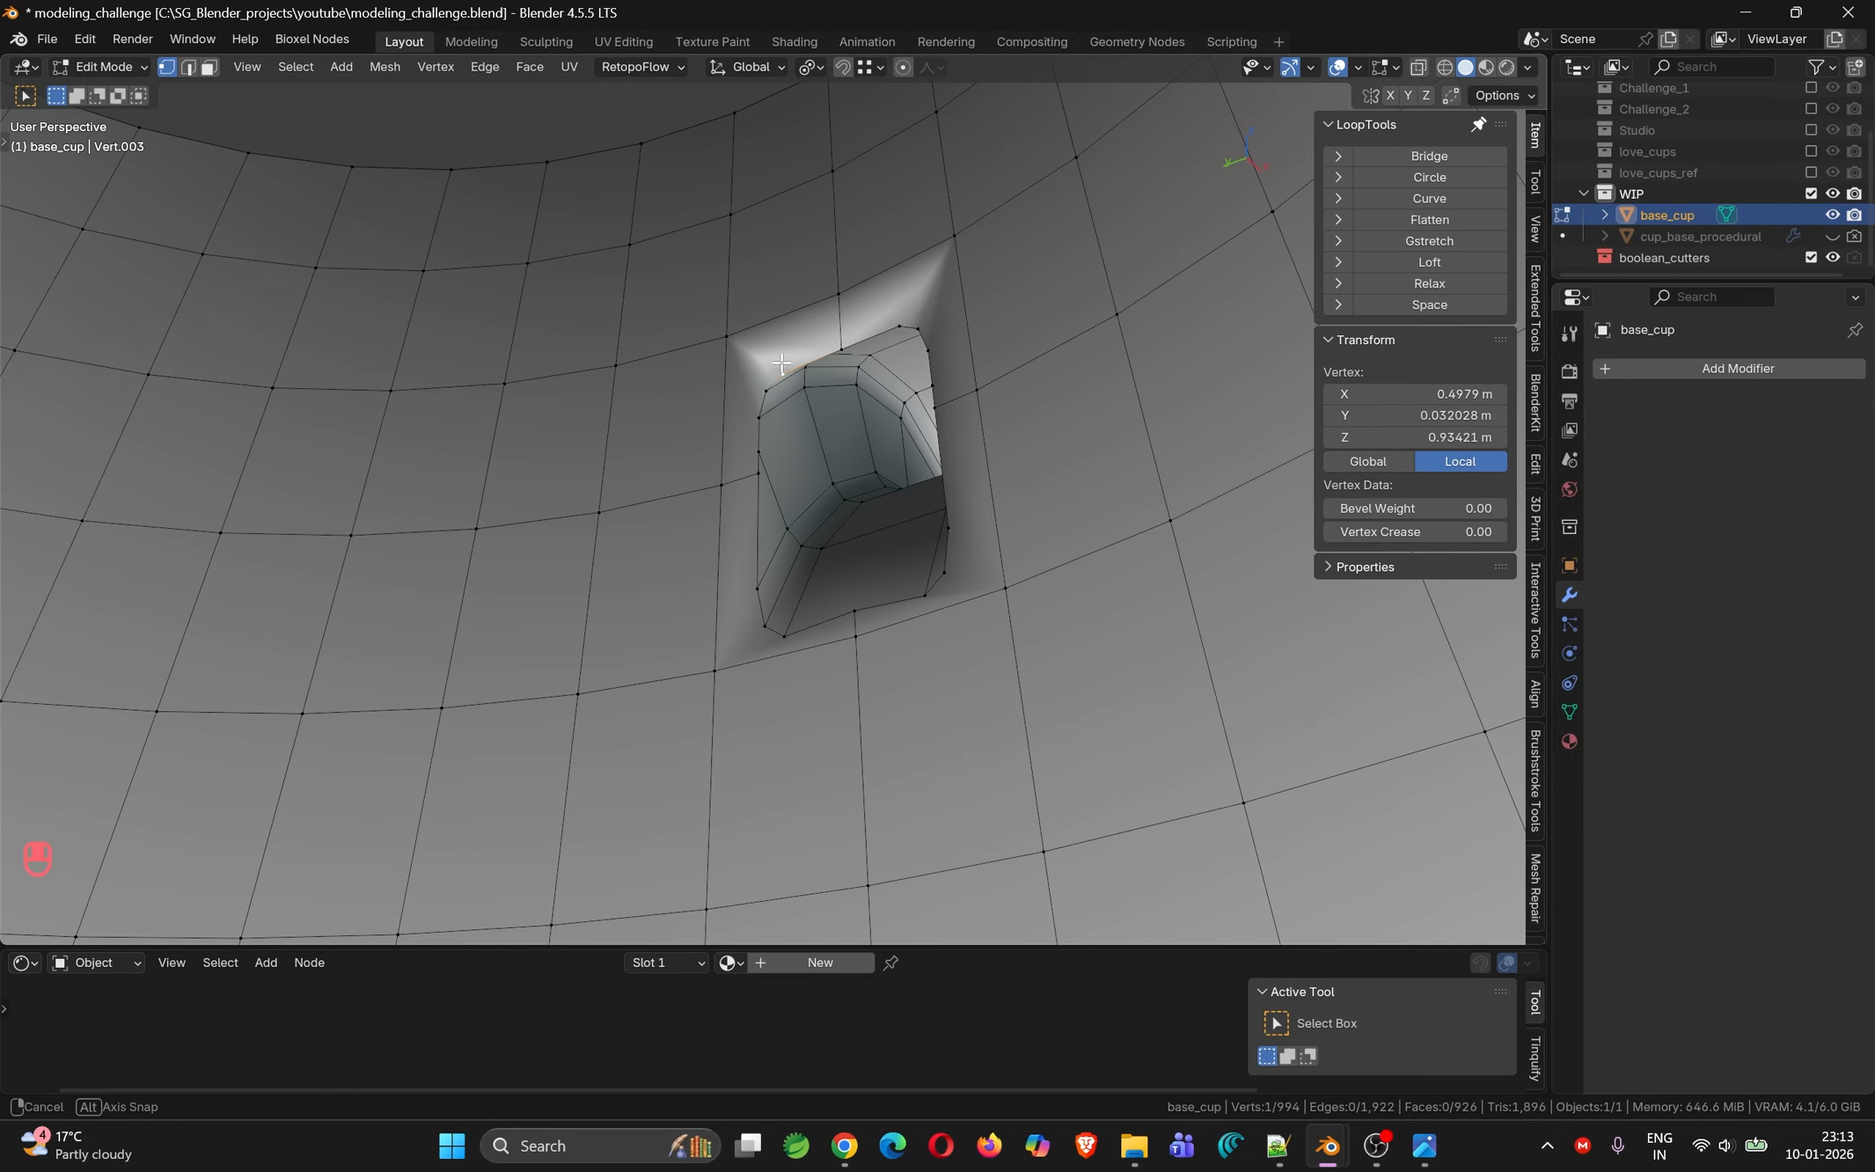
shift+click(730, 335)
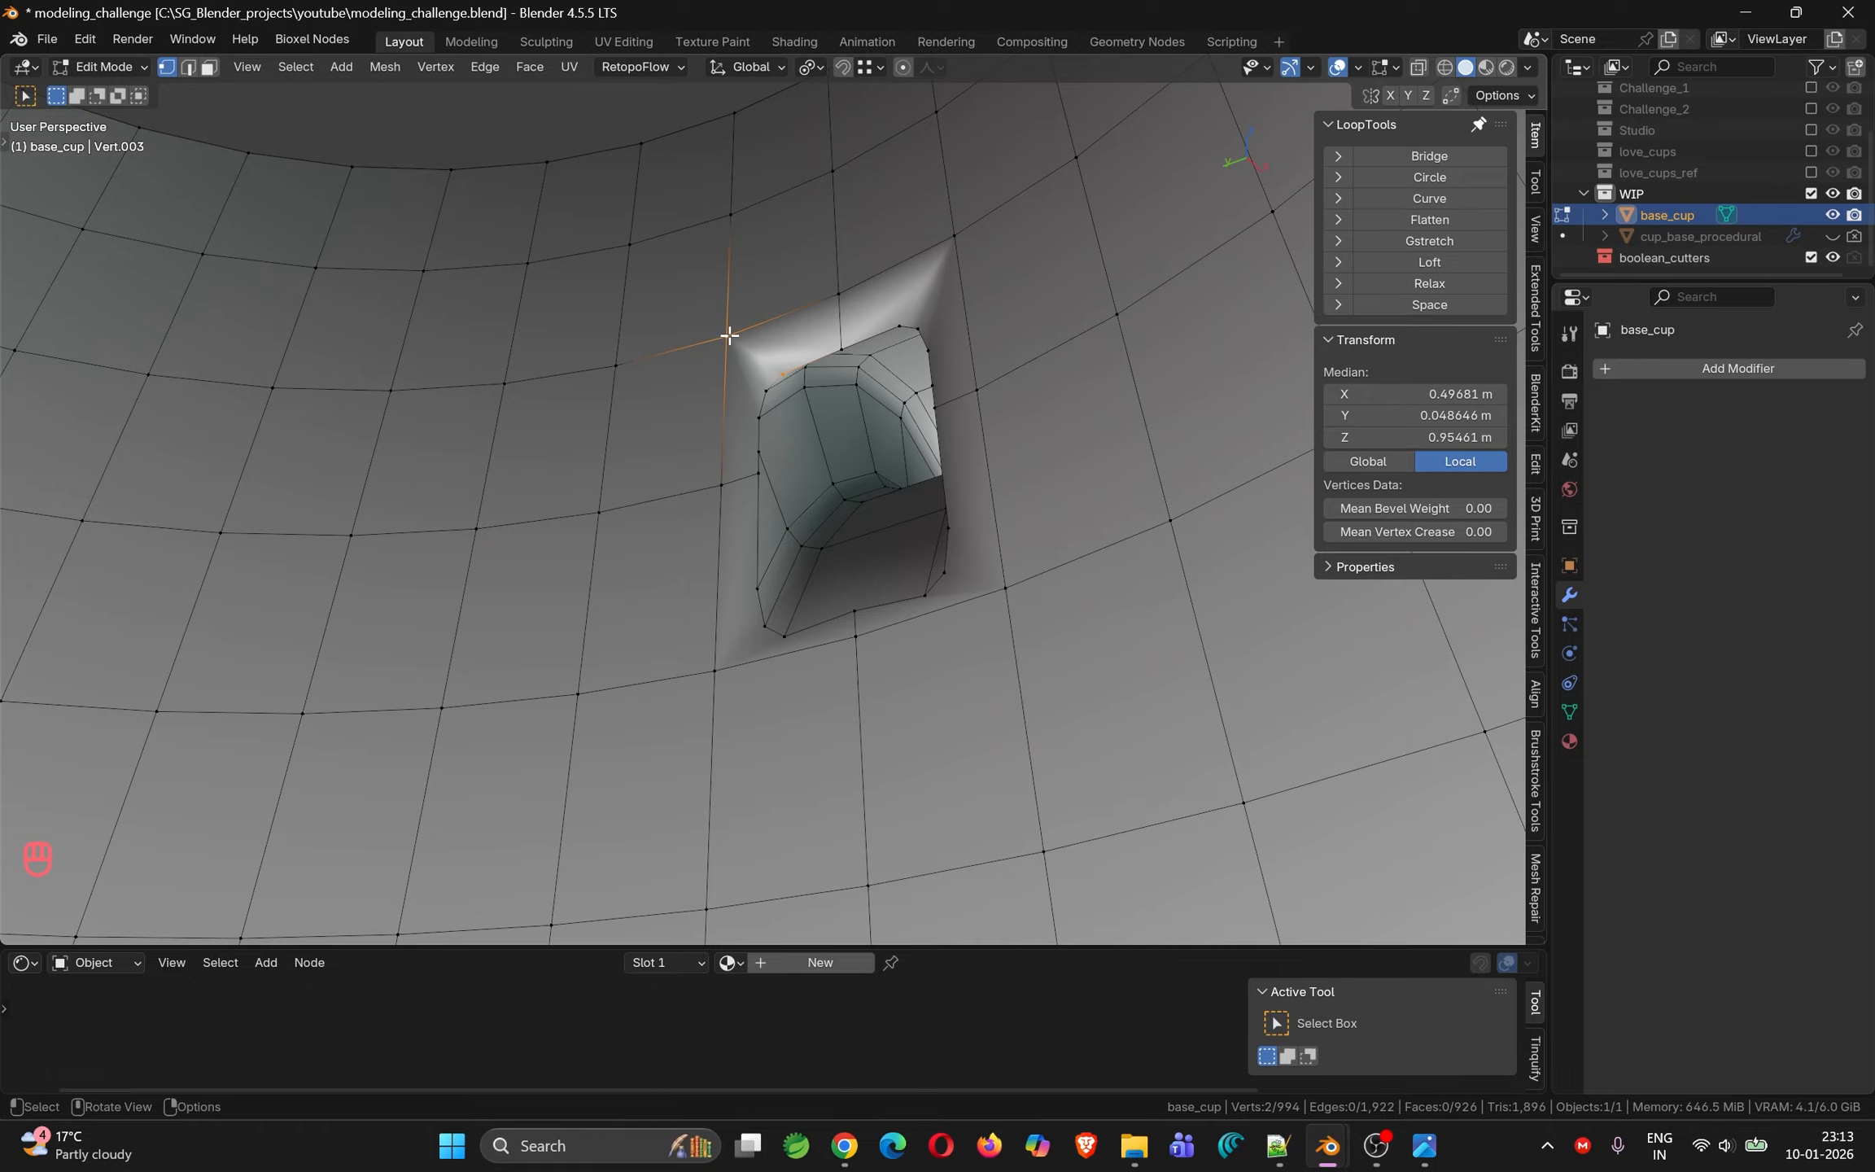
key(j)
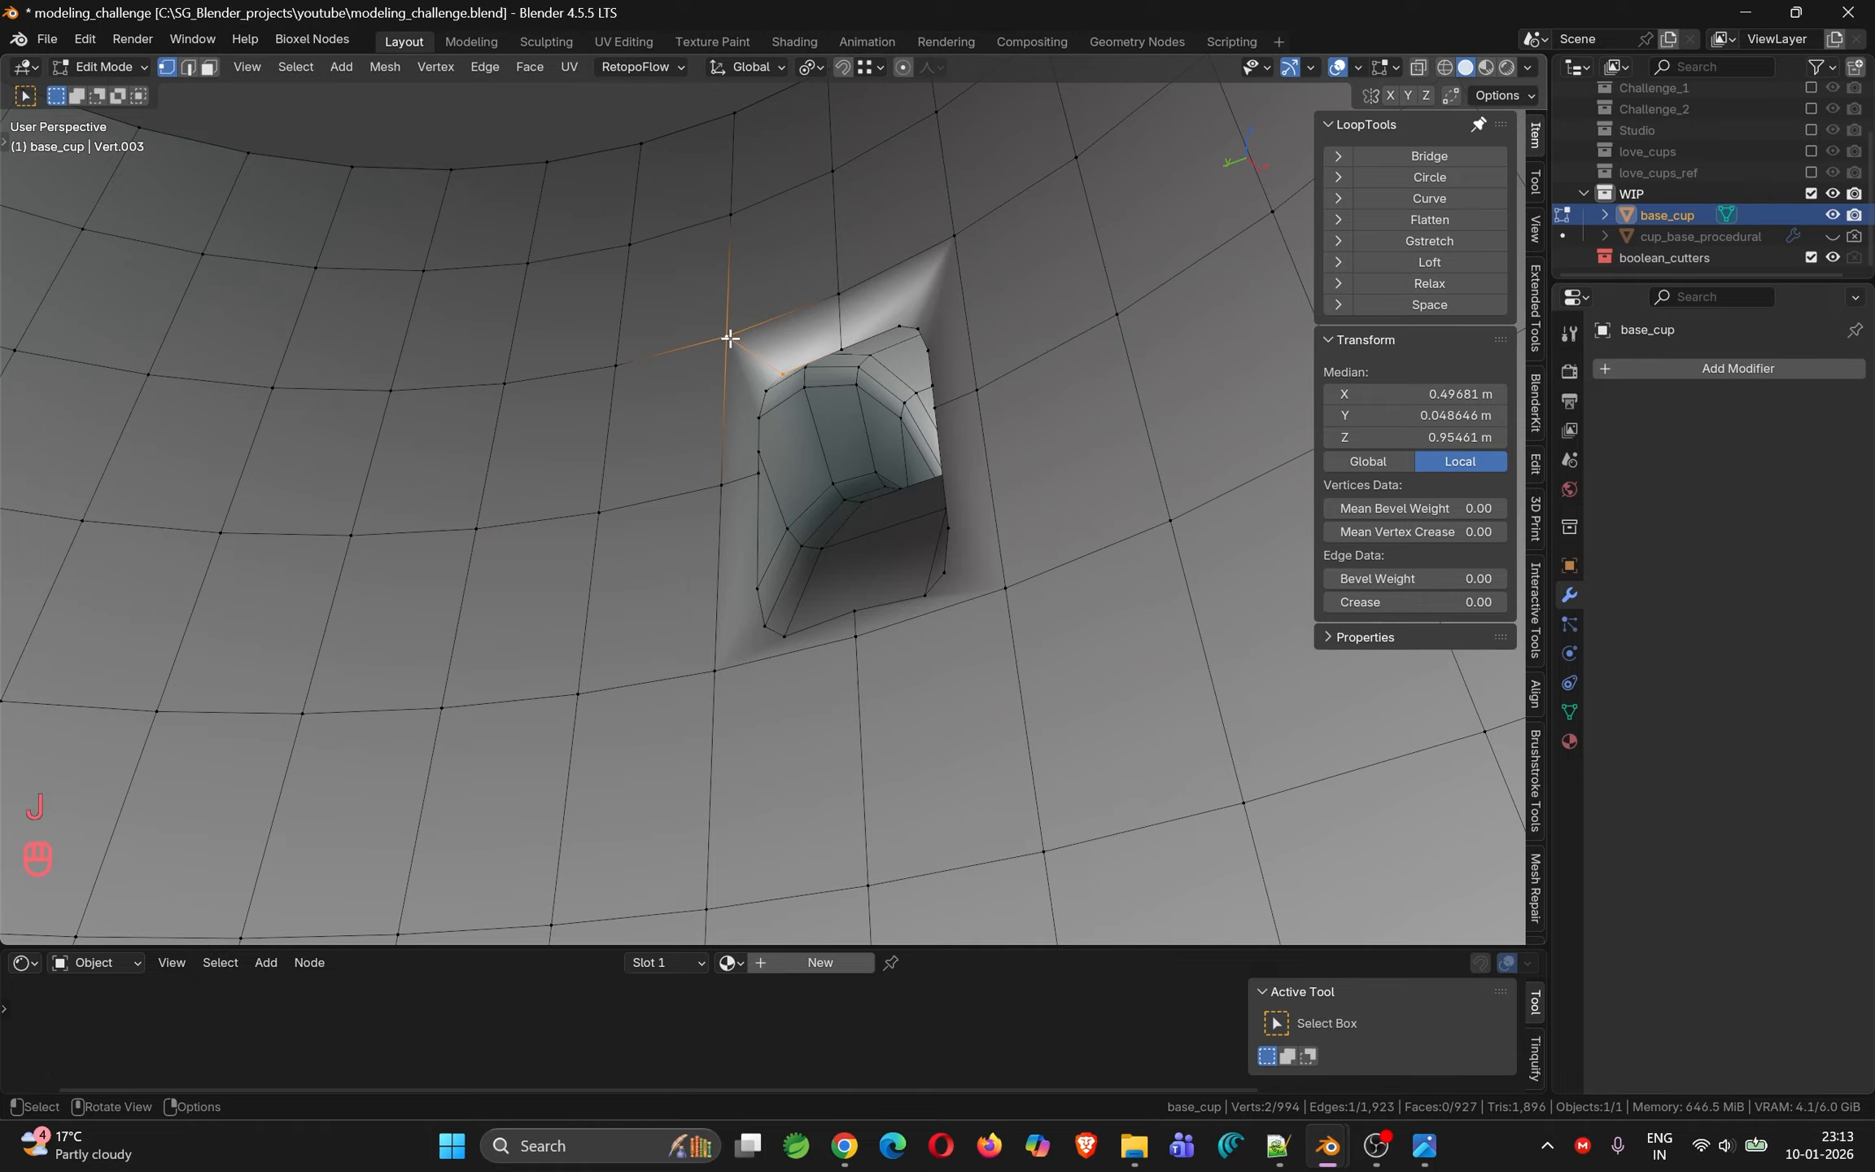
Raise the vertices where the wall's horizontal edges meet both sides of the upper handle opening to about Z 0.89 m
click(762, 466)
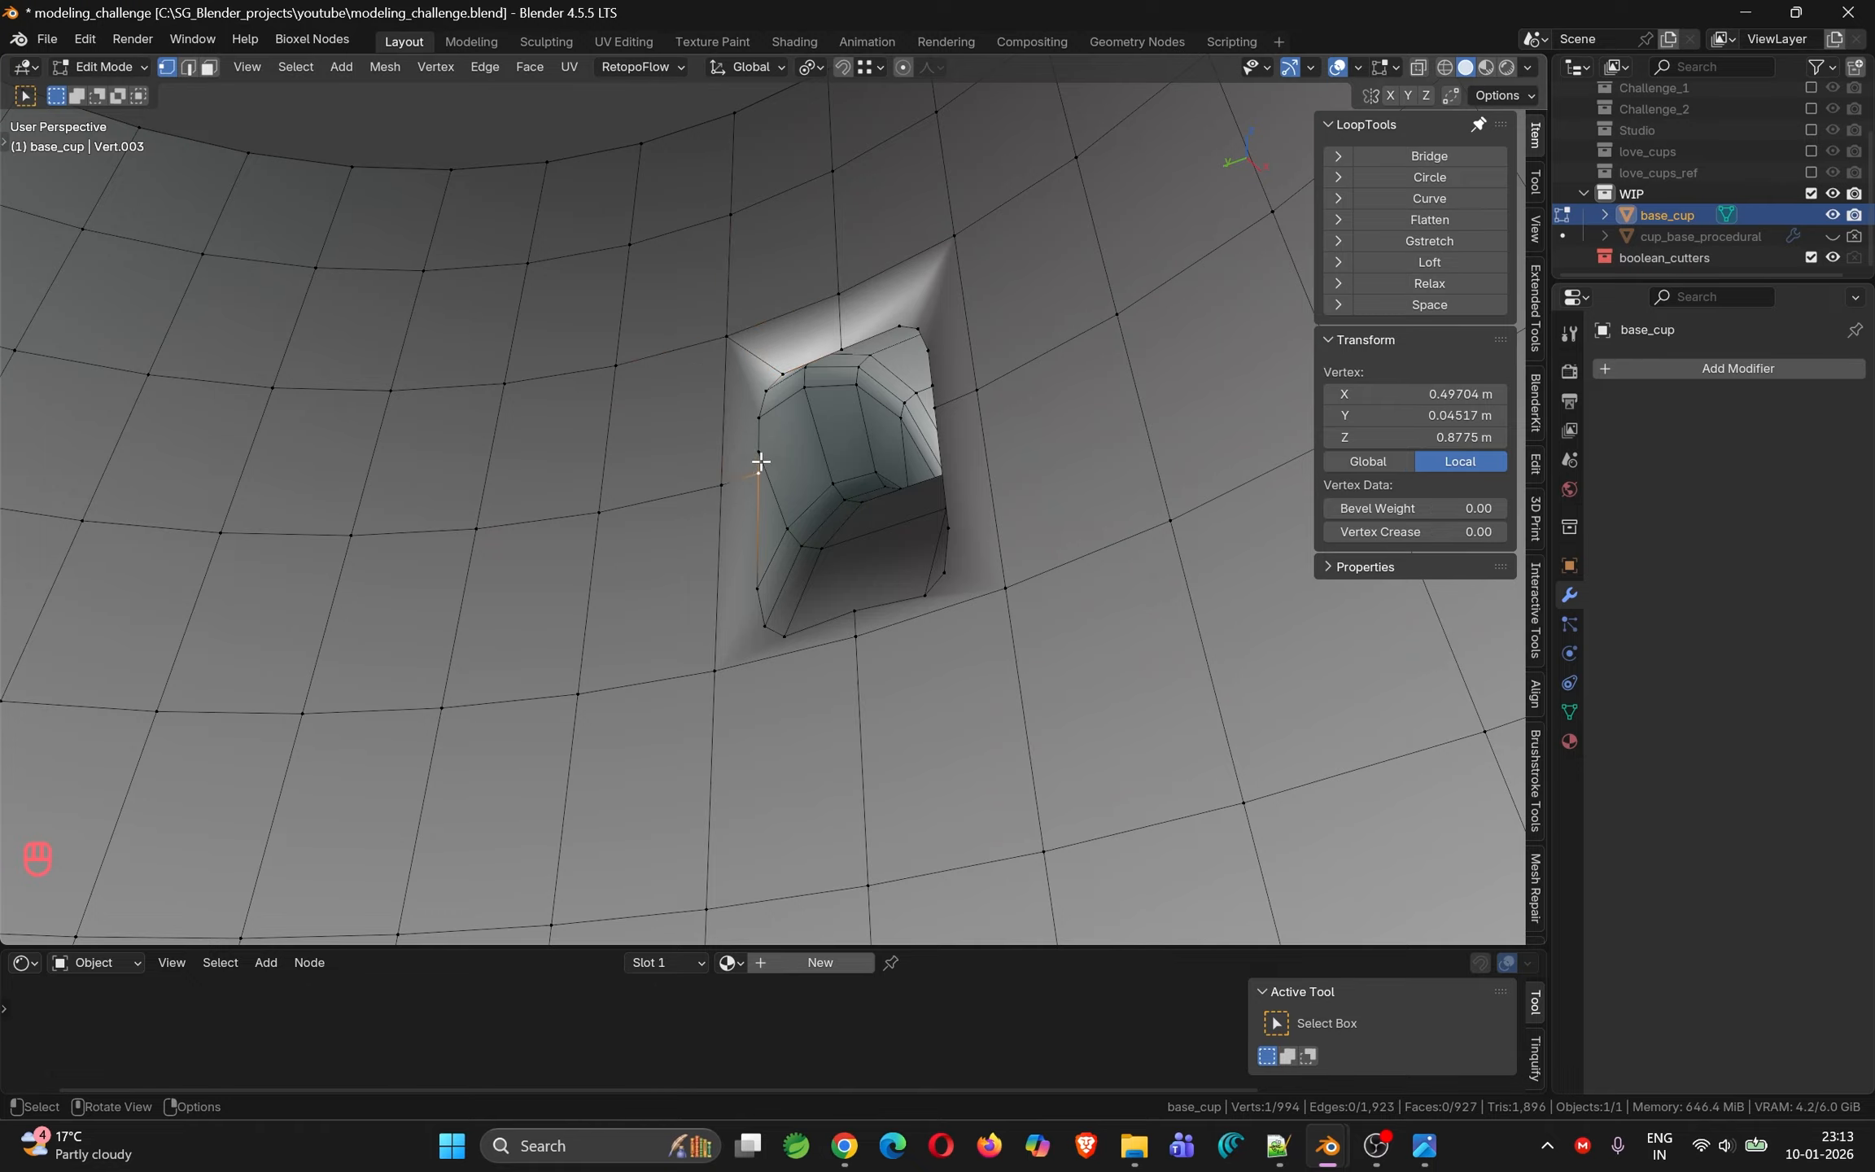
key(g)
key(z)
click(762, 456)
mouse_move(971, 481)
middle_down()
mouse_move(1095, 555)
mouse_move(988, 495)
middle_up()
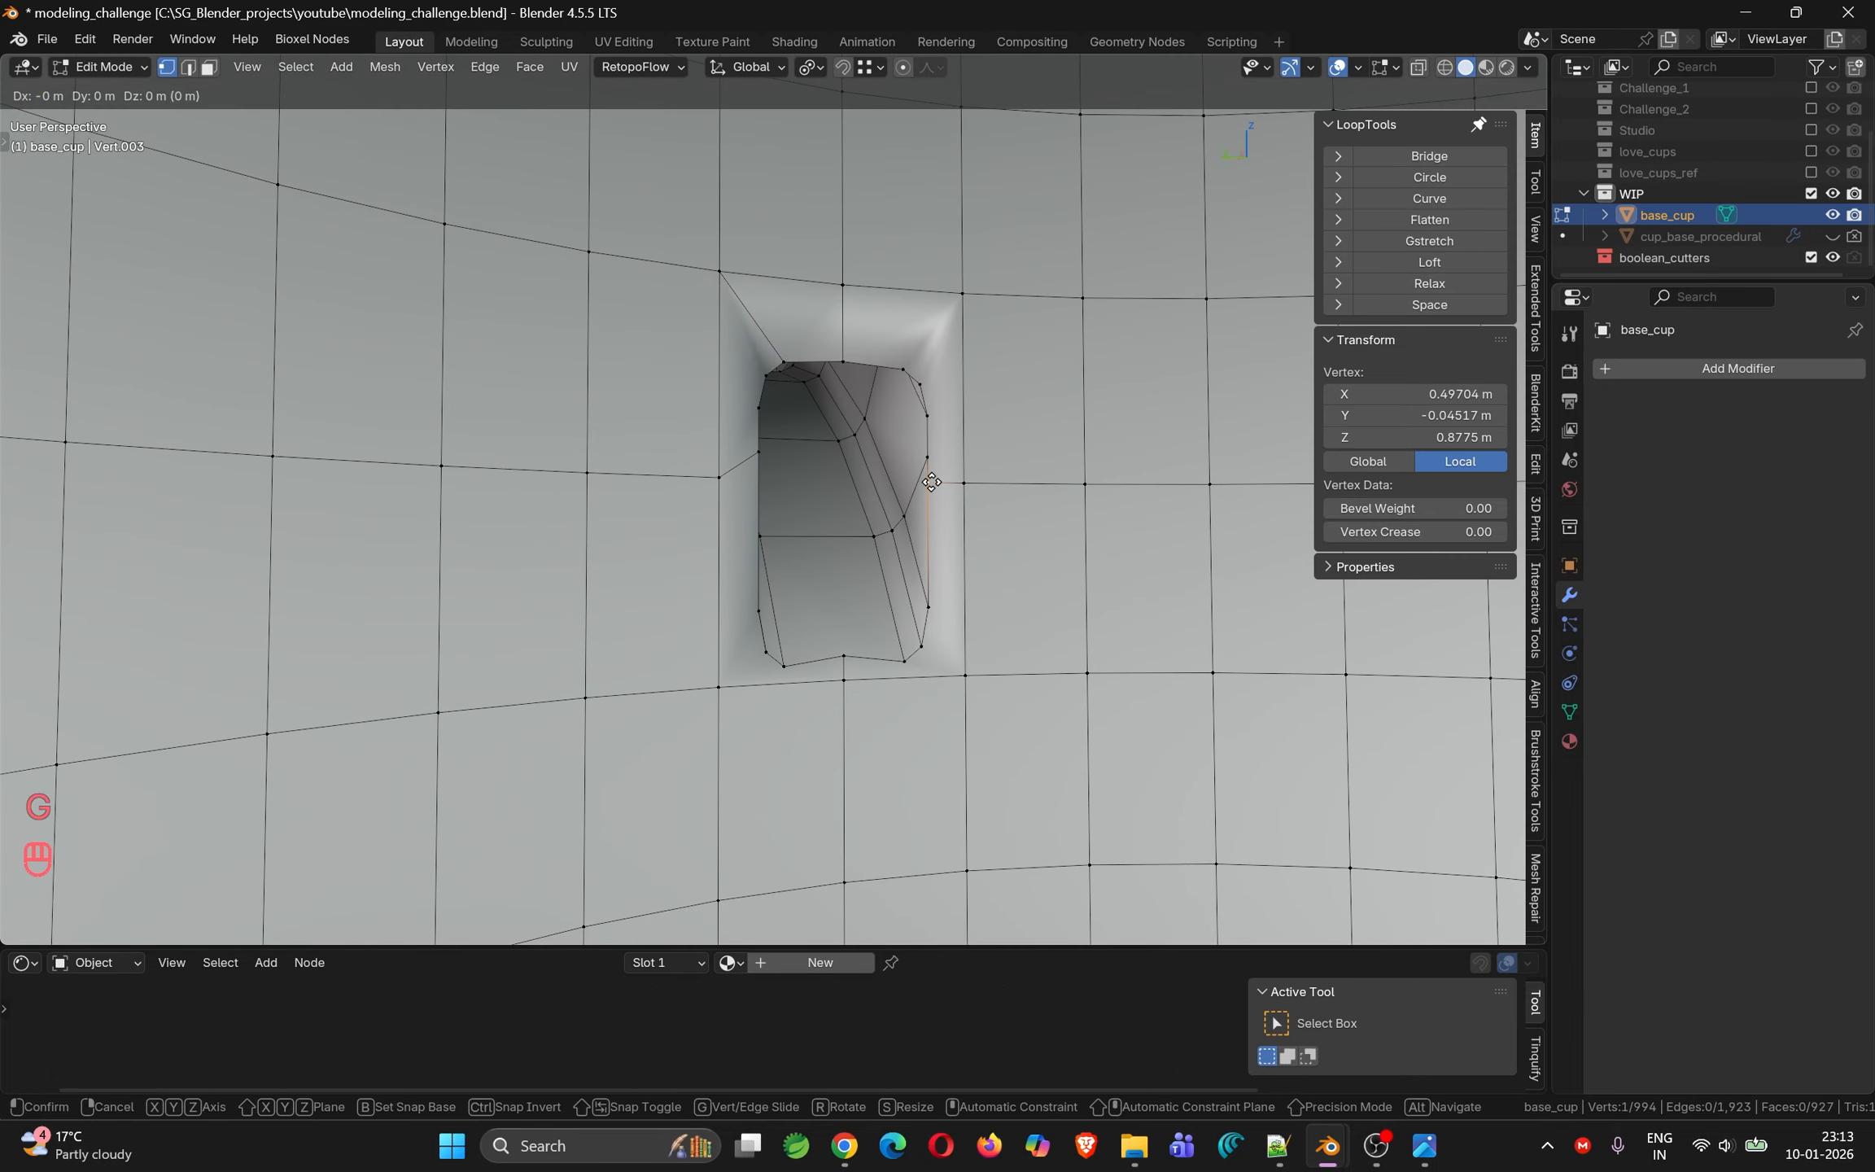
click(928, 457)
Try connecting the outer of the opening's upper-right corner vertices to the adjacent wall vertex, and undo it
middle_drag(979, 420, 944, 370)
click(924, 384)
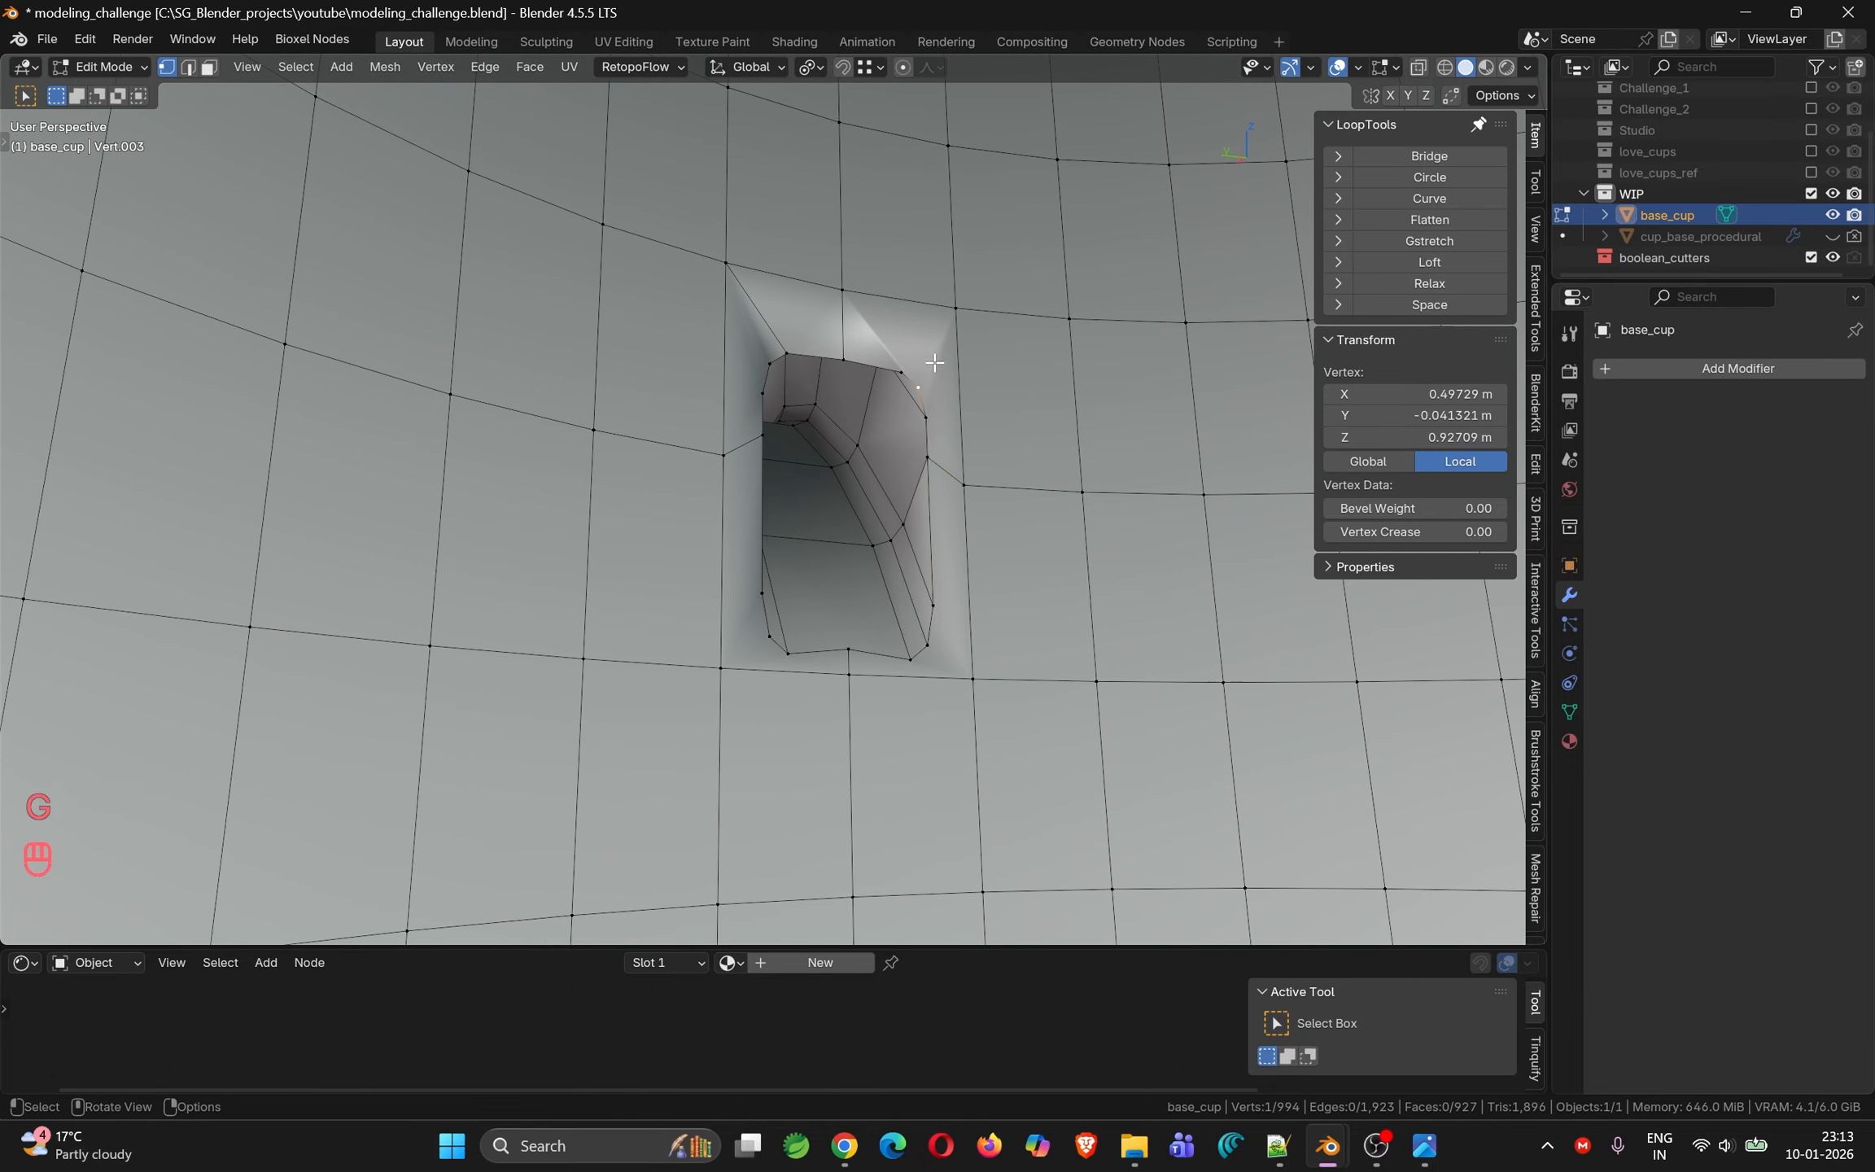
shift+click(958, 316)
key(j)
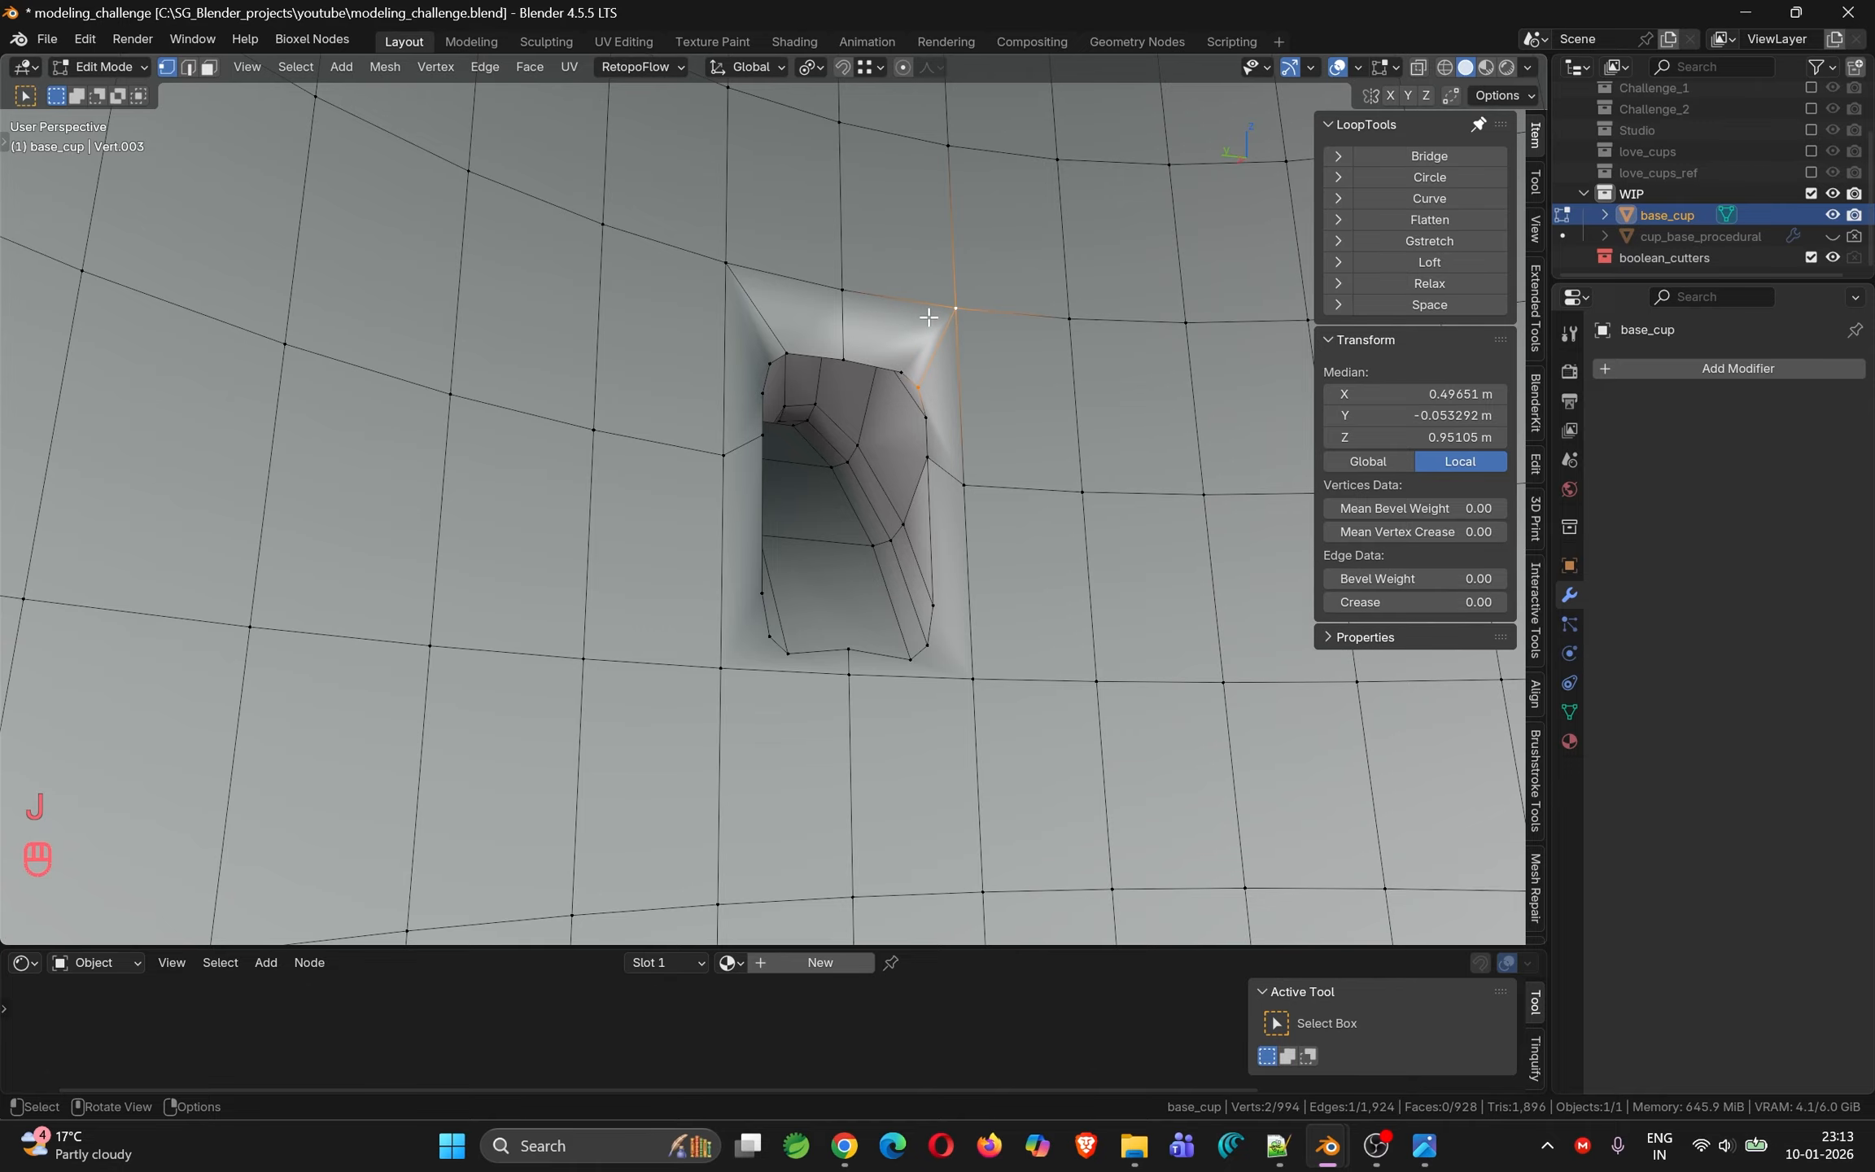
middle_drag(958, 316, 887, 281)
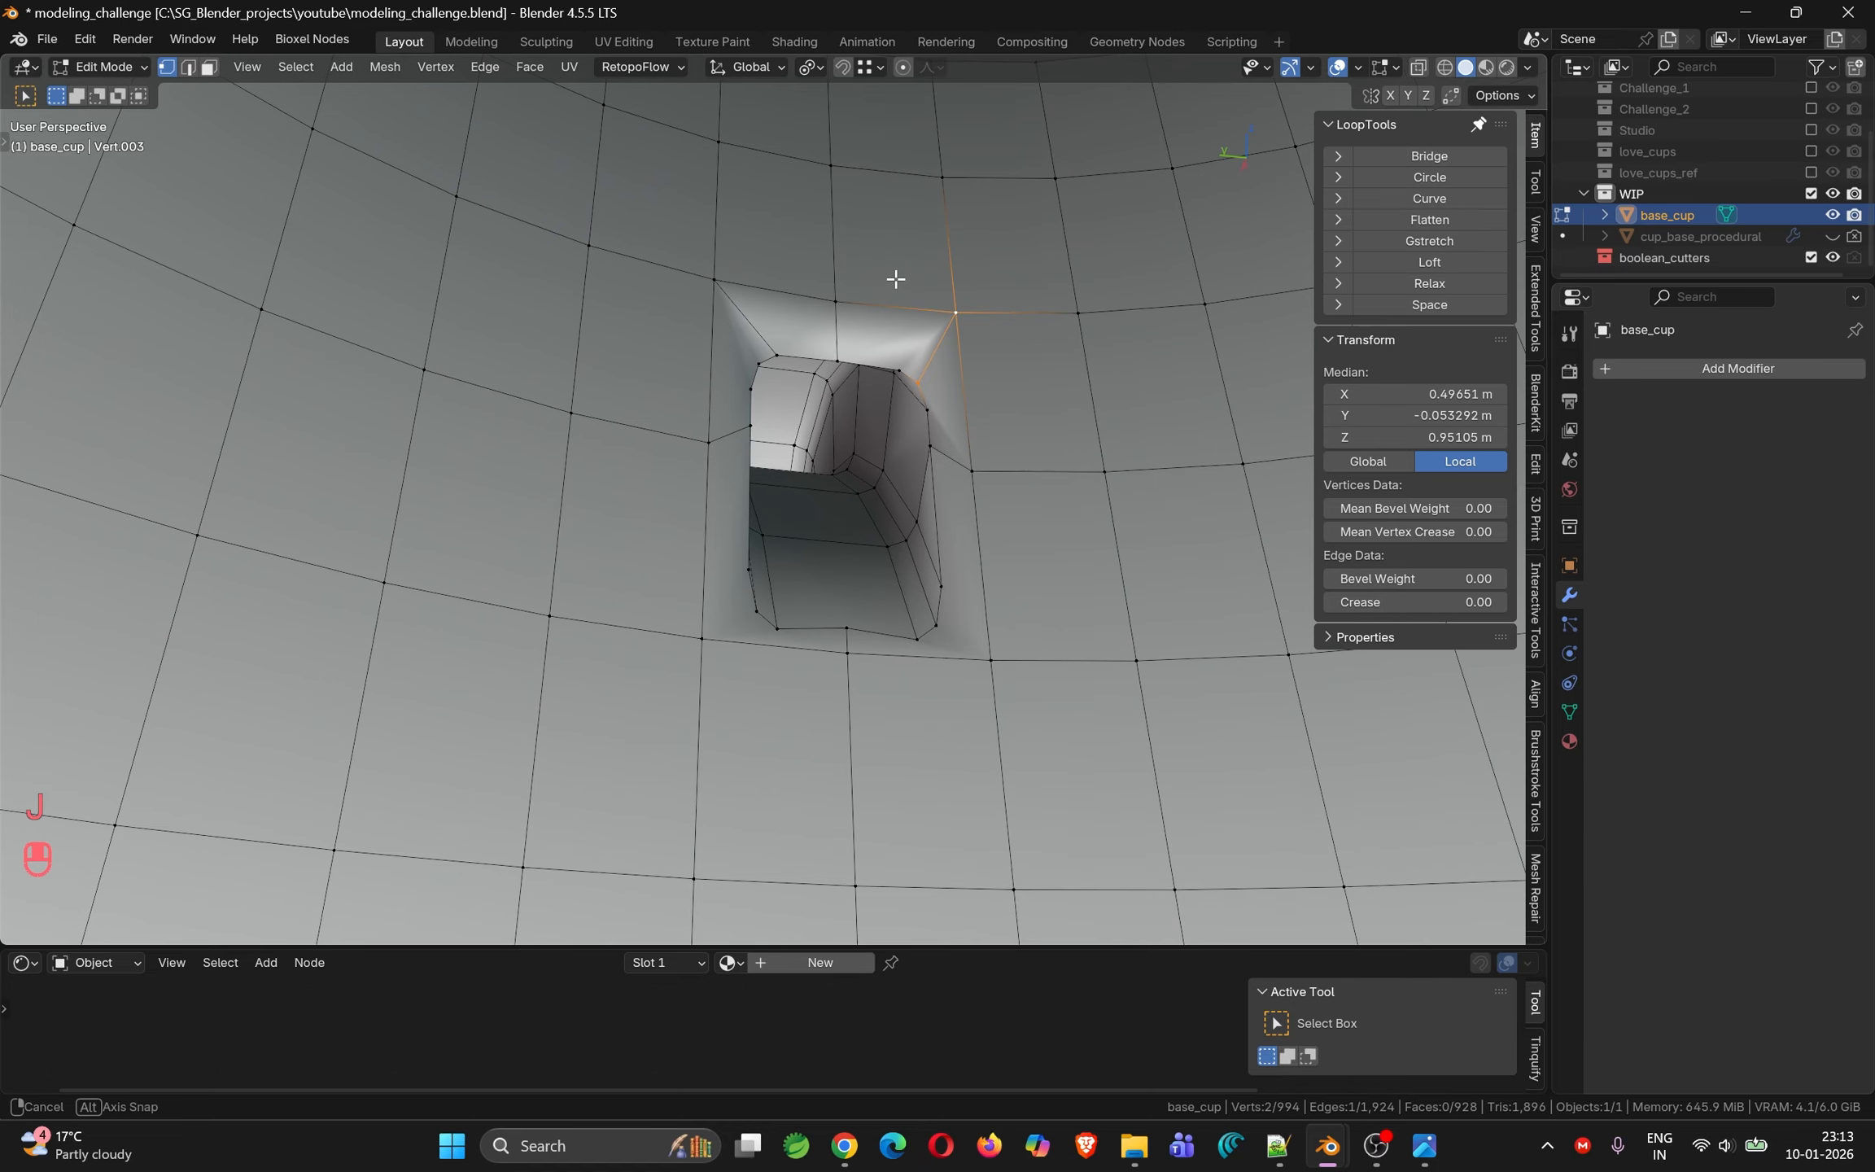
key(ctrl+z)
key(ctrl+z)
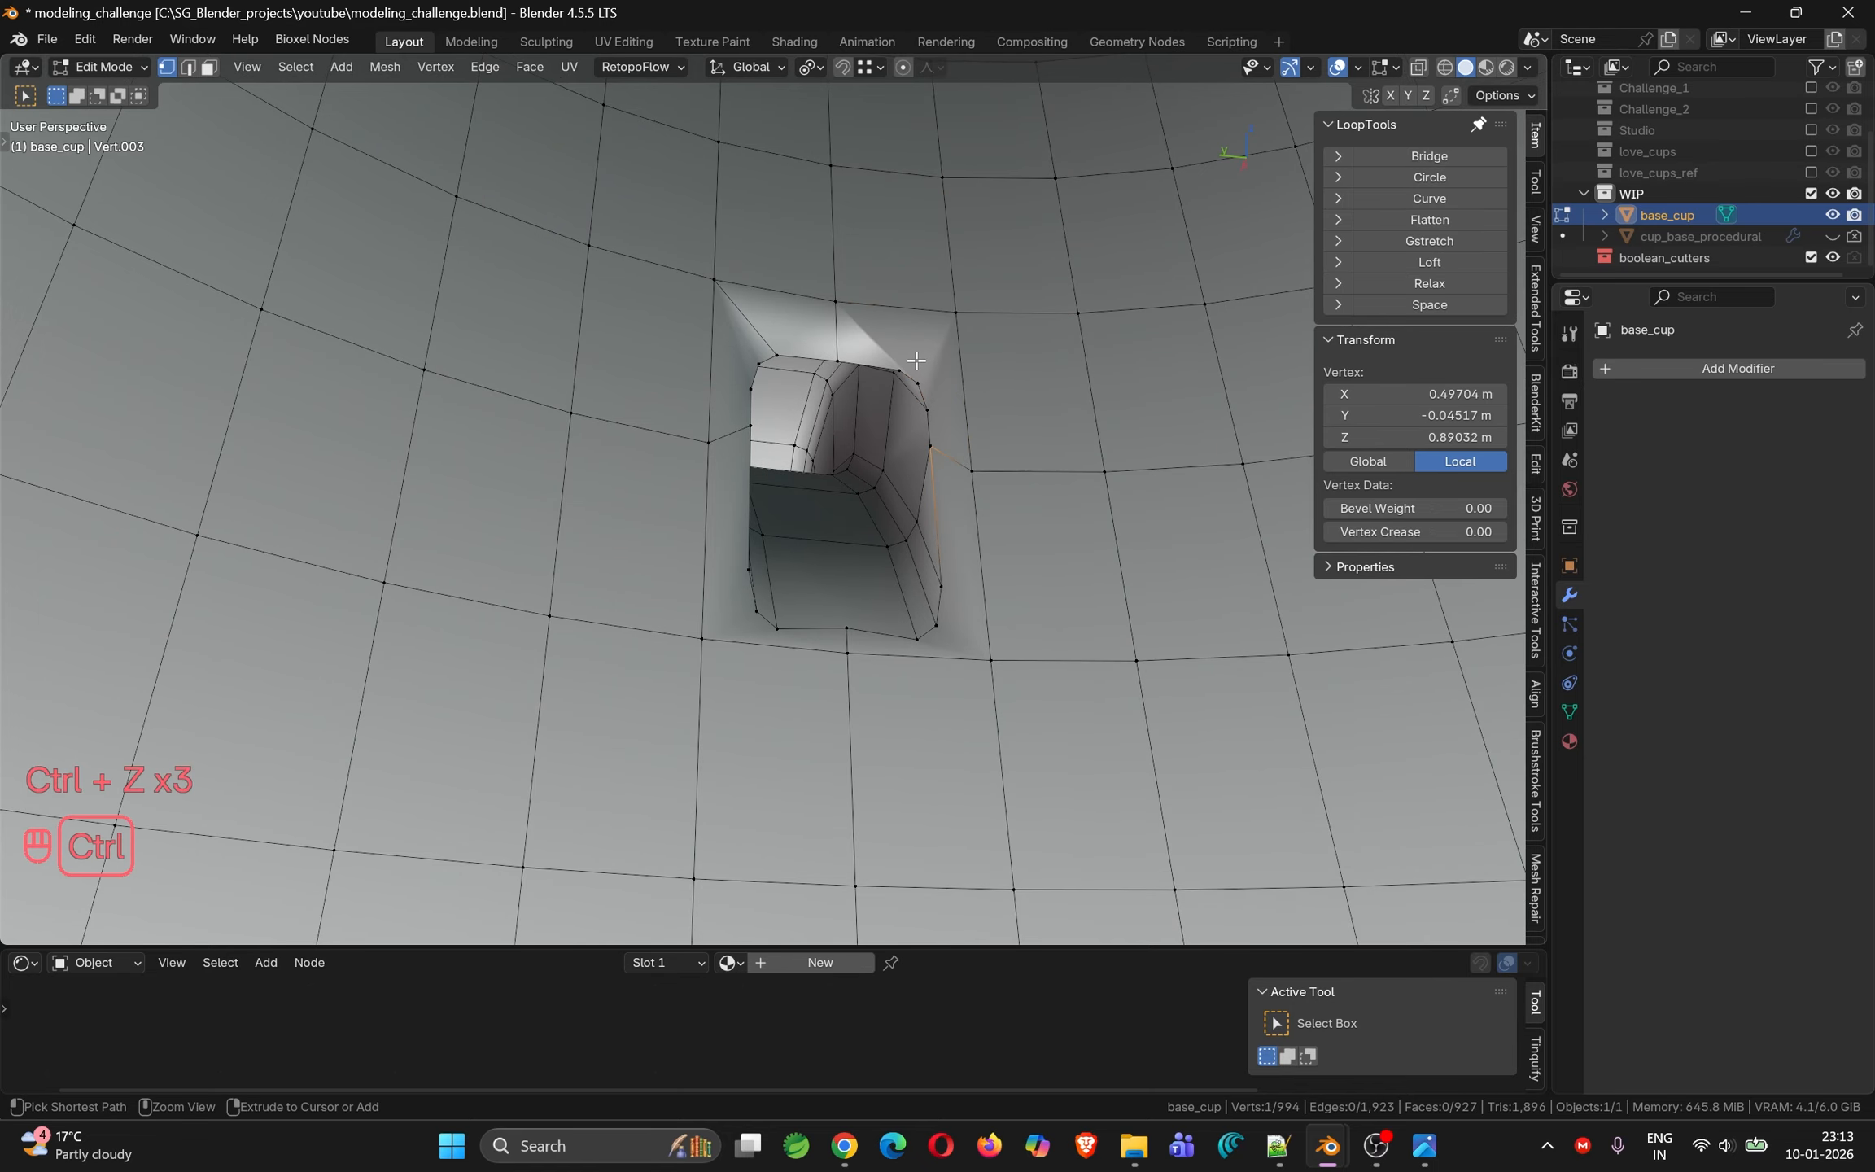
Connect the inner upper-right corner vertex on the opening's top edge to the adjacent wall vertex, mirroring the left corner
shift+click(948, 321)
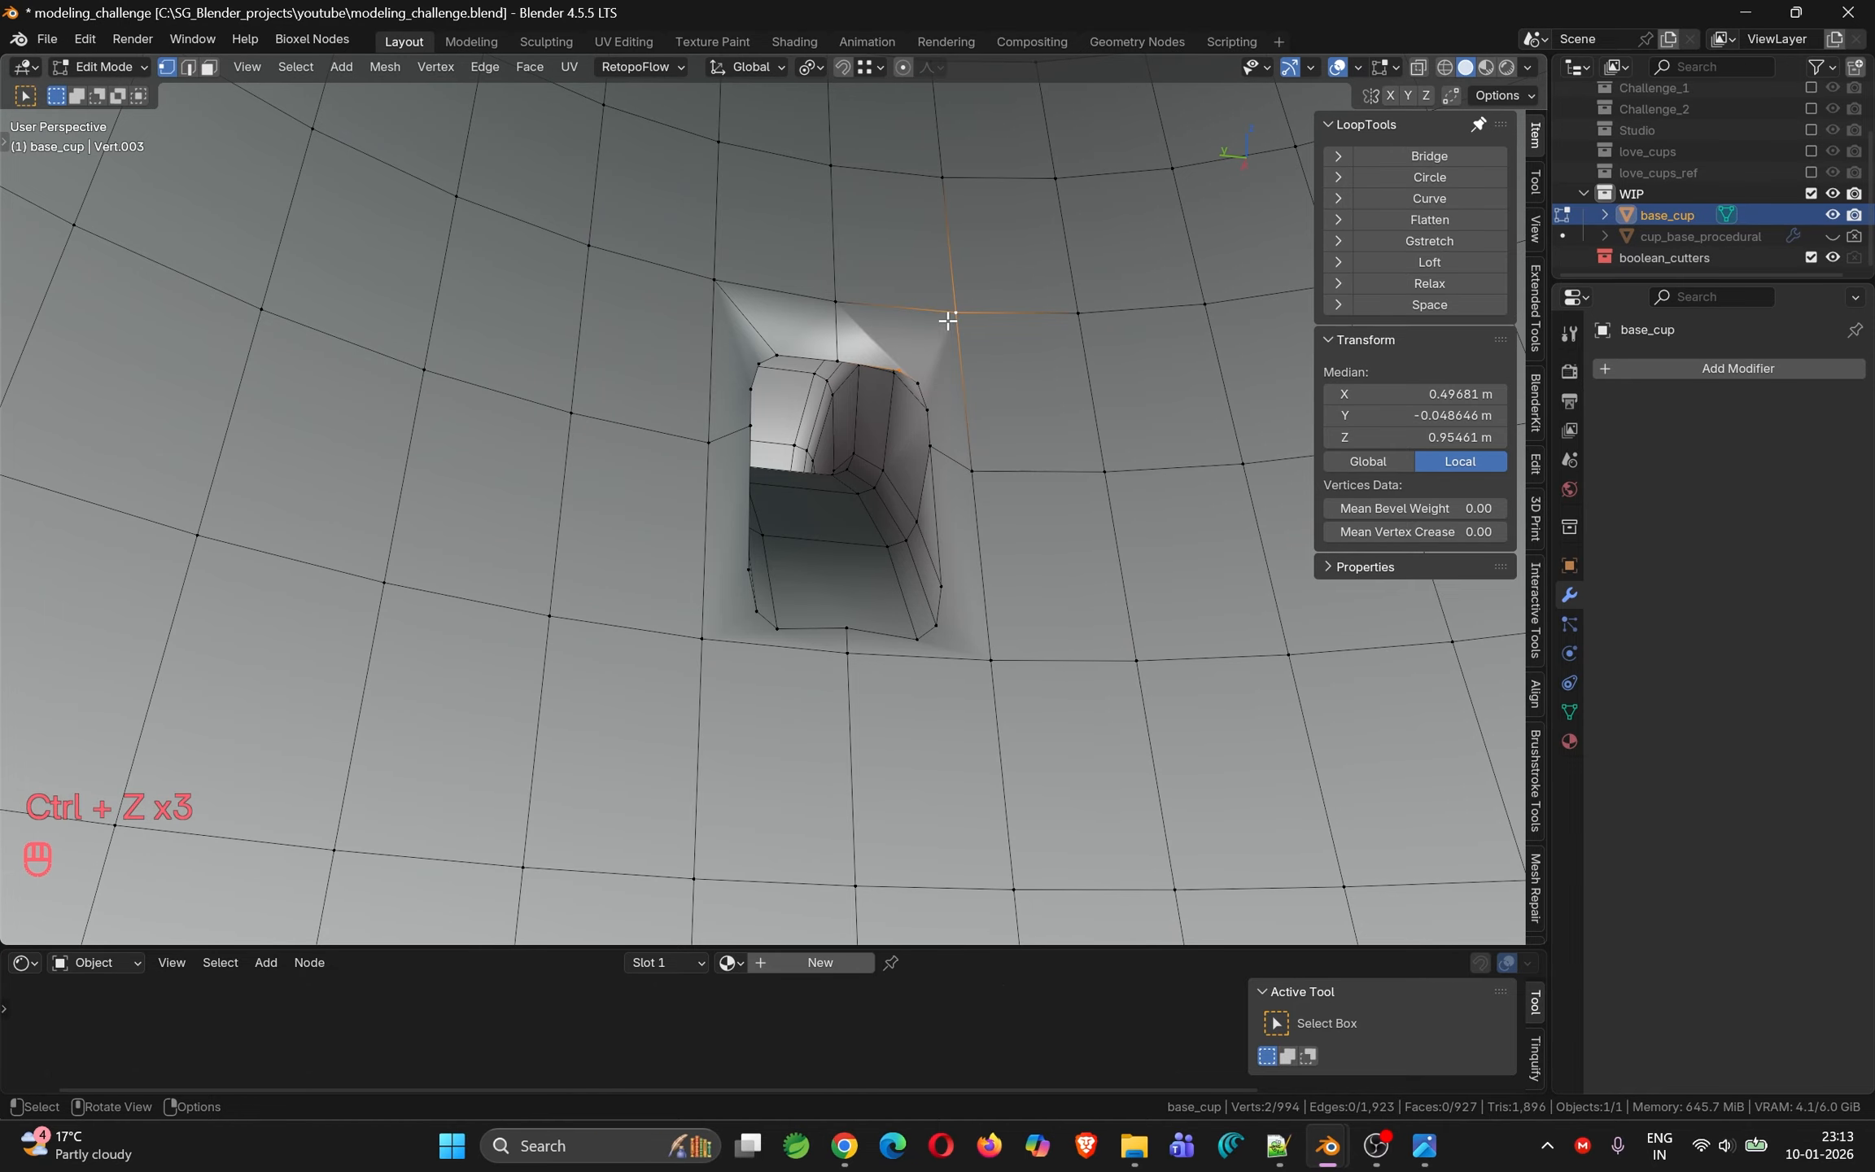
key(j)
middle_drag(954, 319, 771, 548)
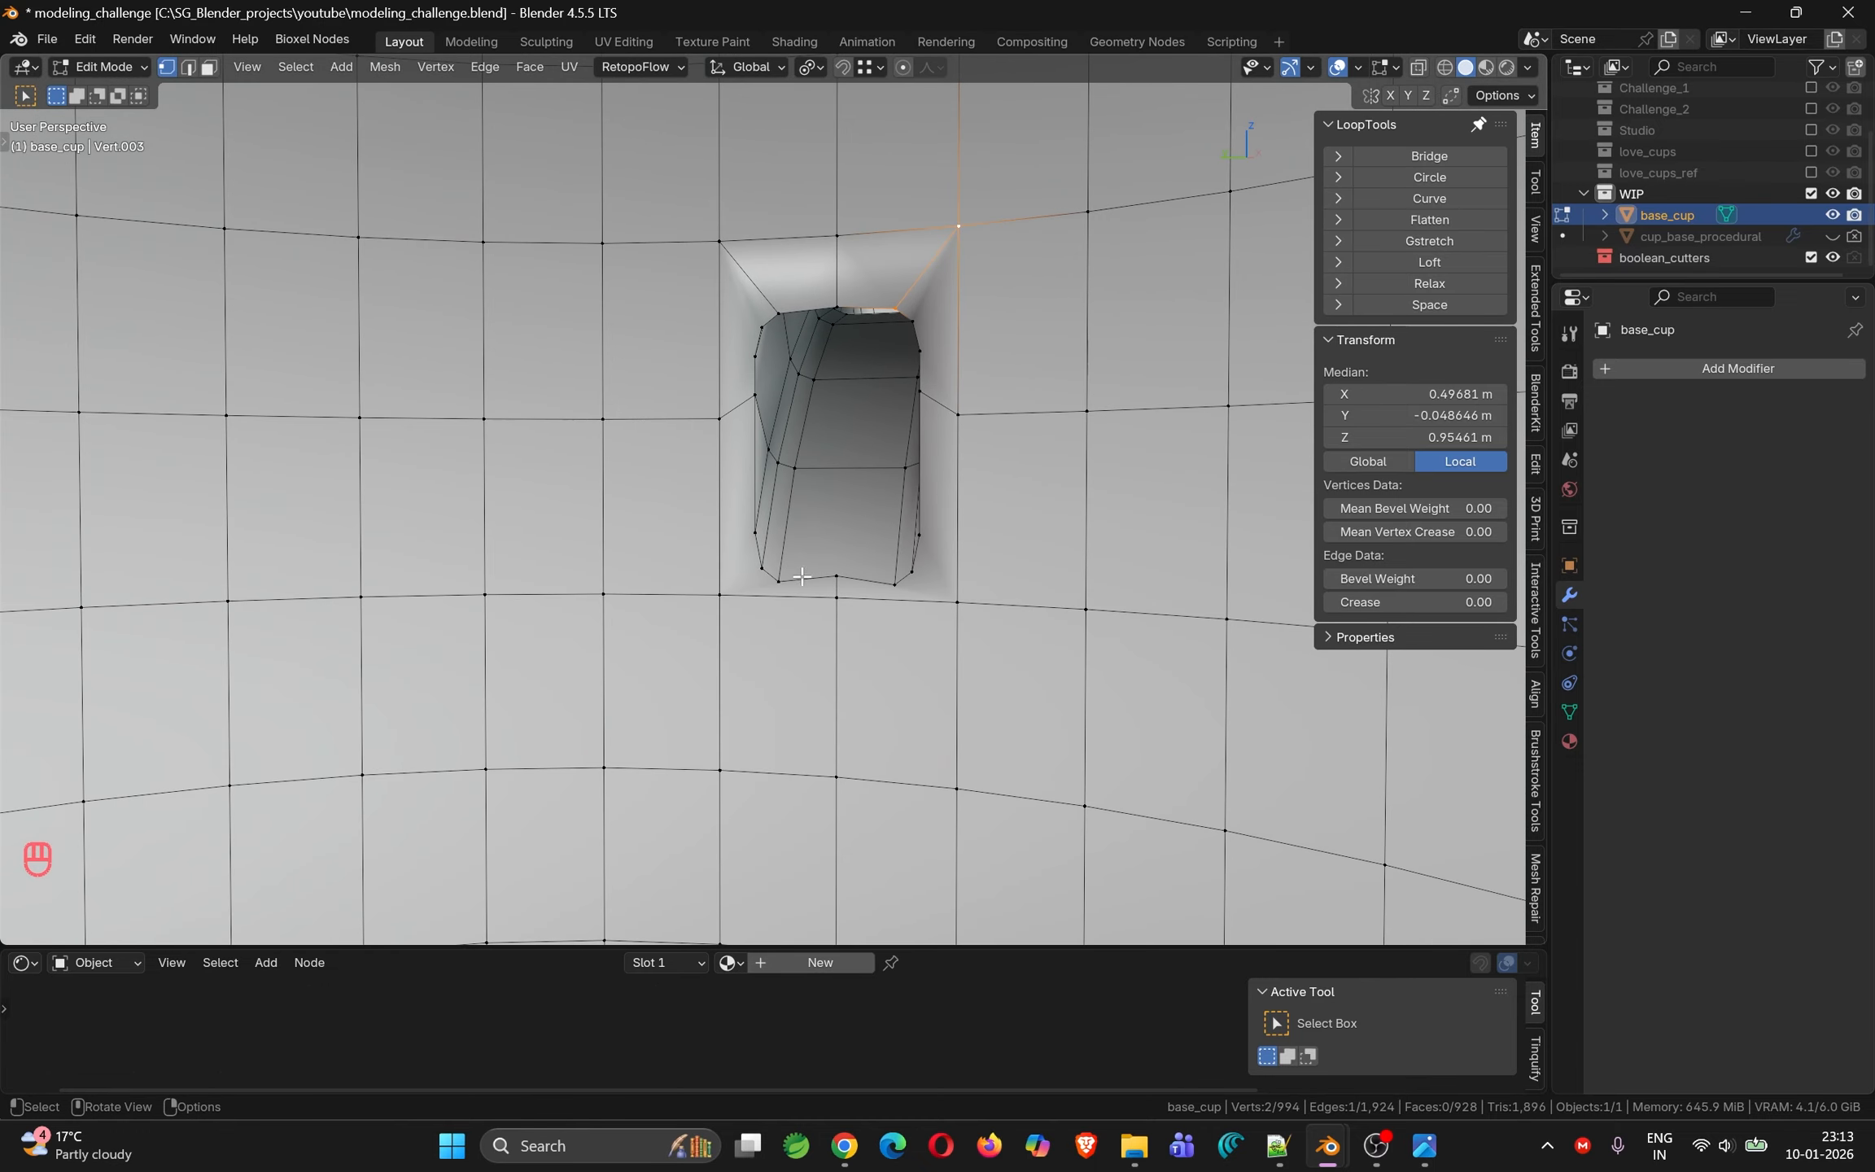
Connect the lower-left corner vertex on the opening's bottom edge to the adjacent cup wall vertex
click(779, 582)
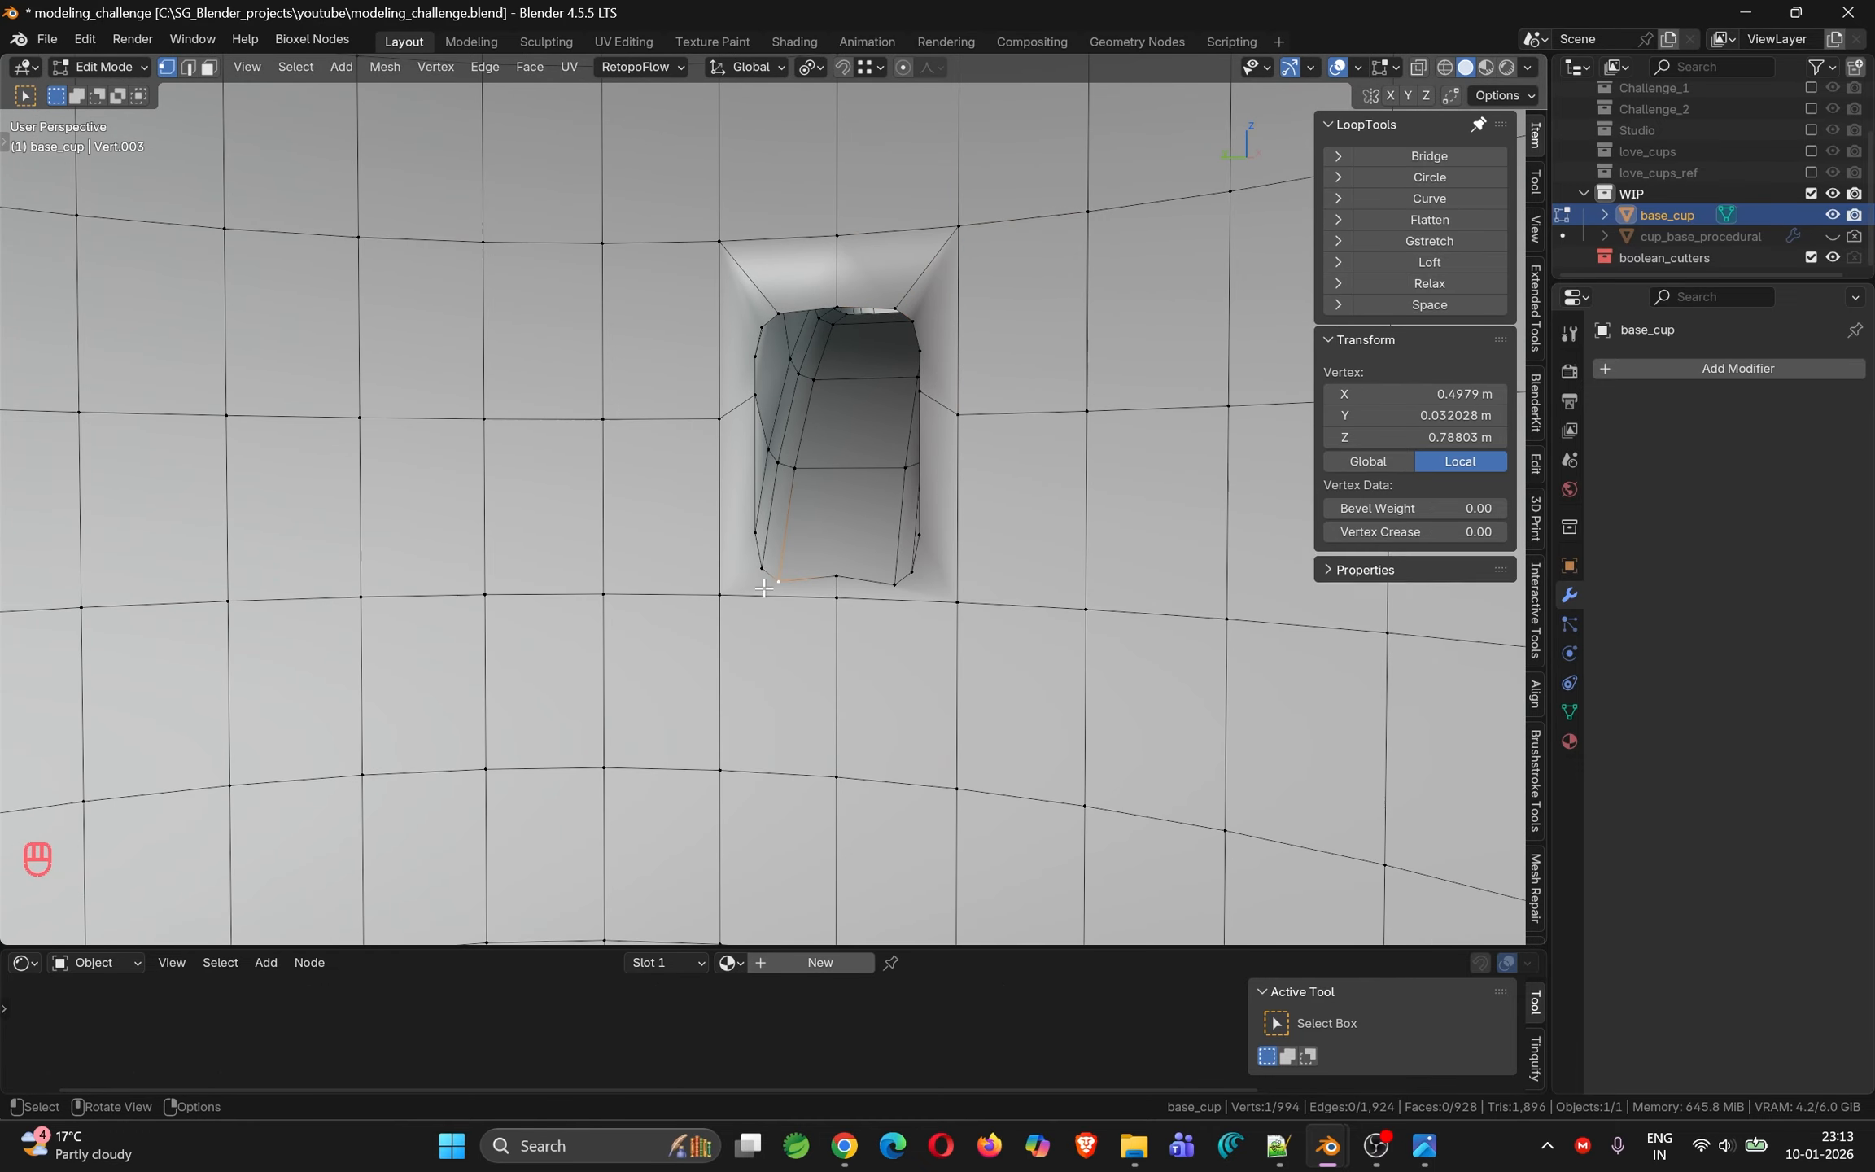
Connect the two bottom corner vertices of the upper handle opening to the surrounding corner vertices of the cup wall
shift+click(720, 595)
key(j)
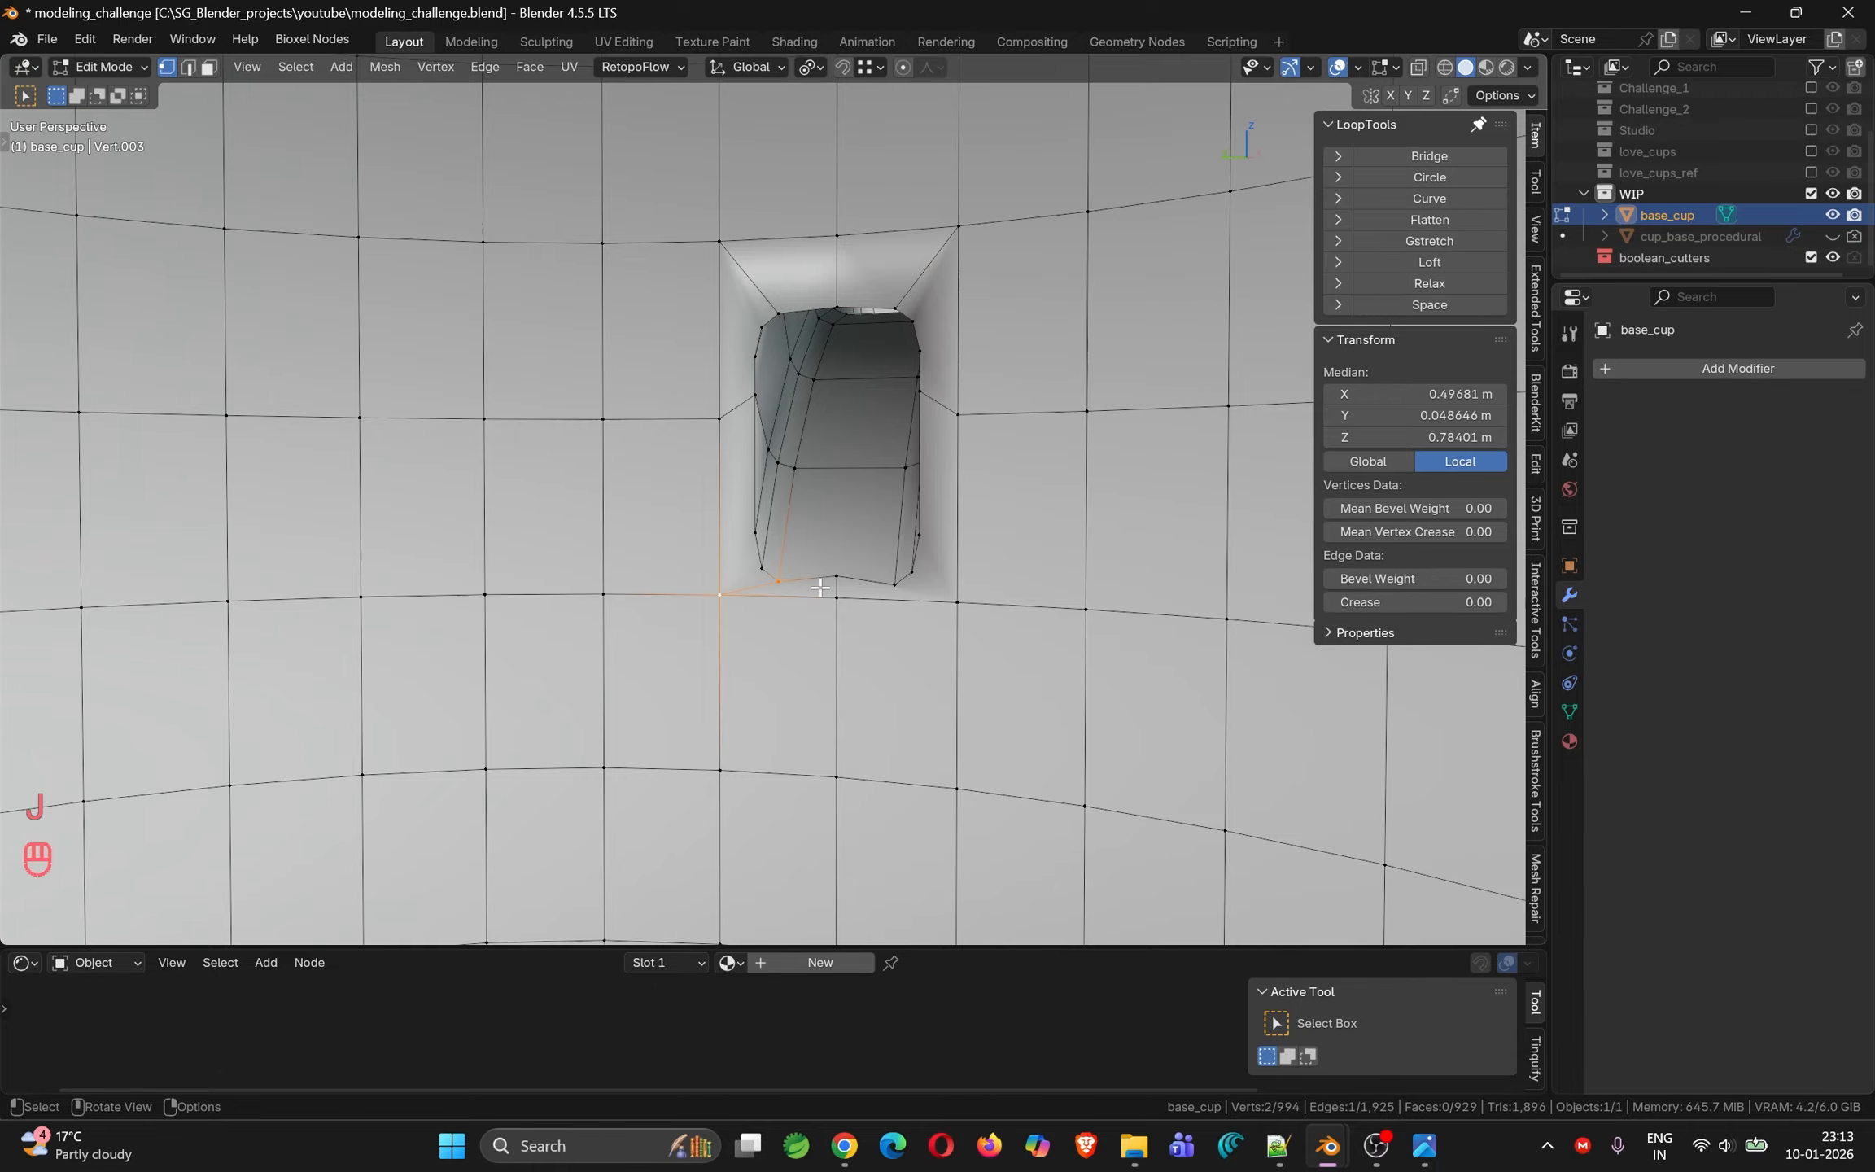
click(894, 586)
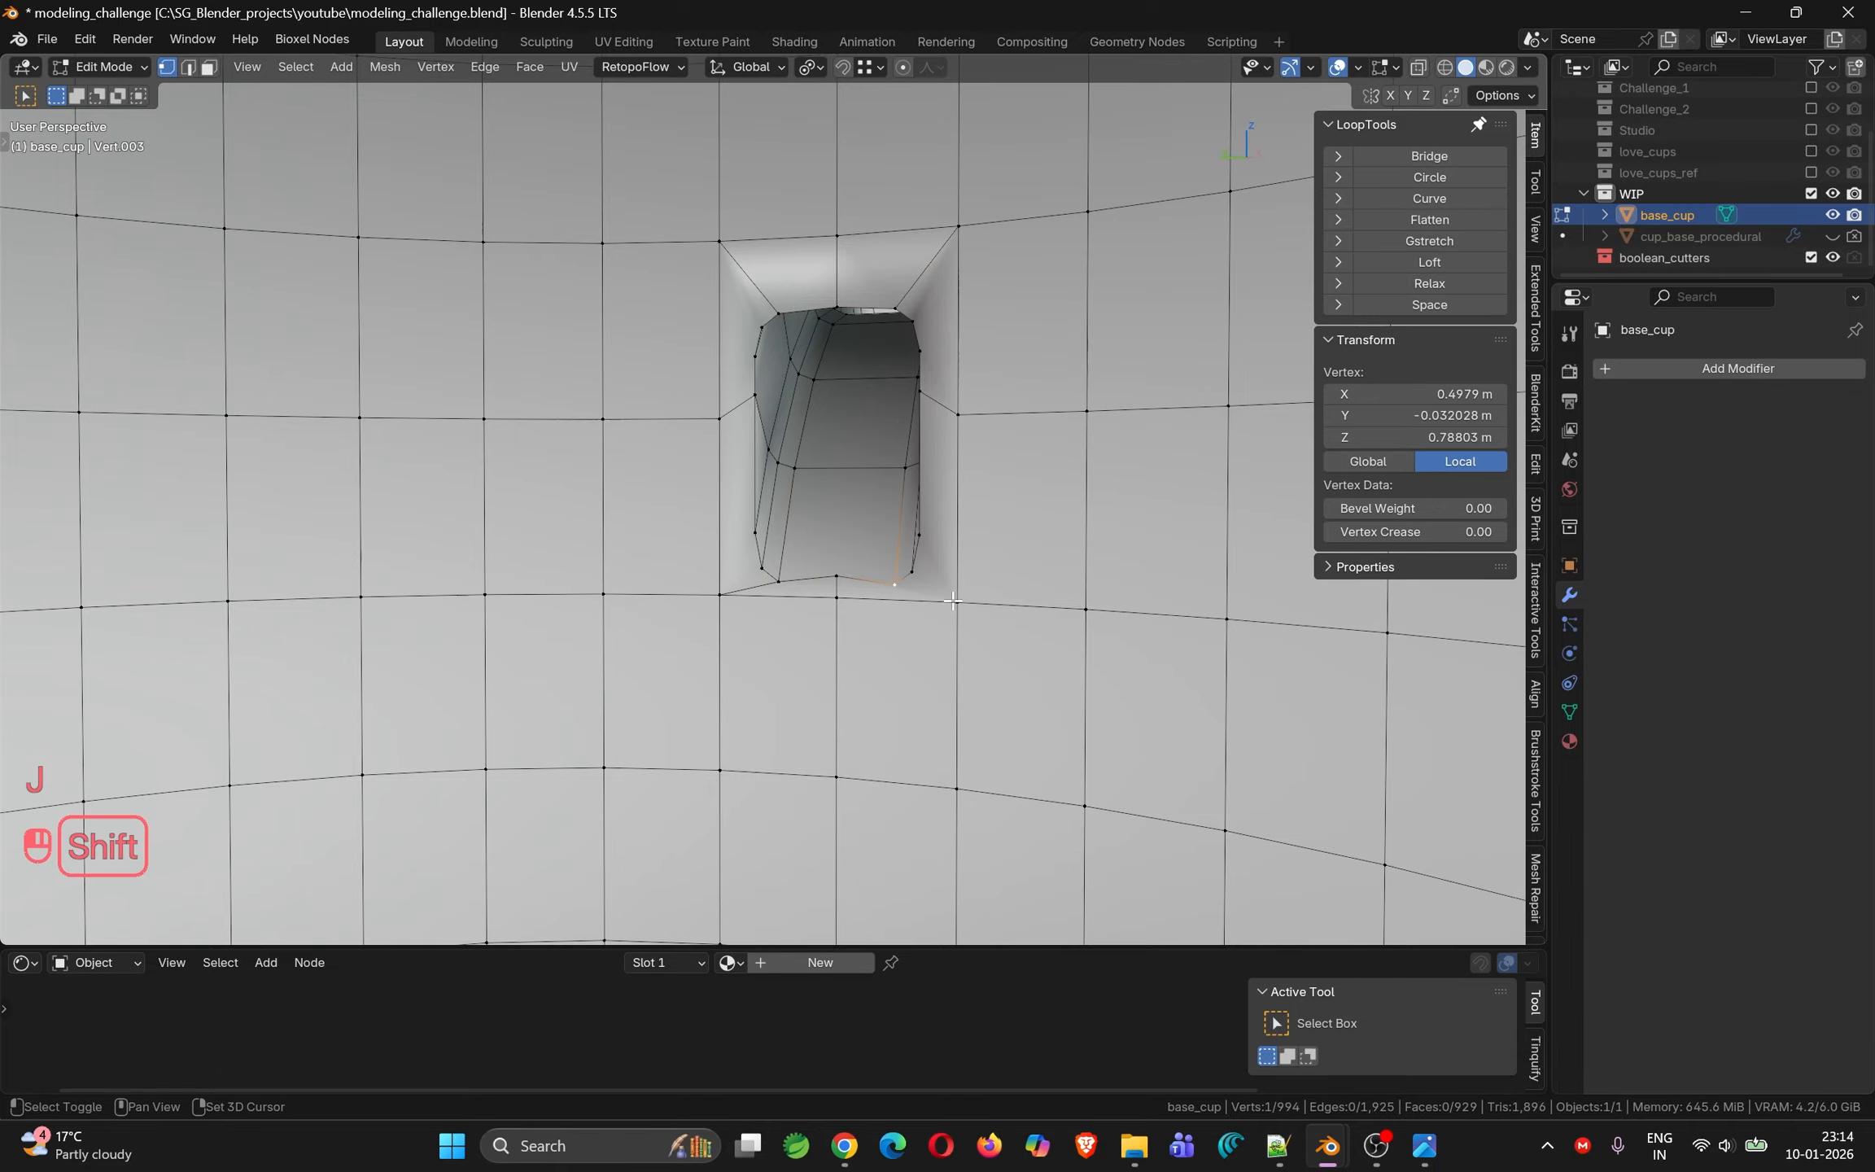
shift+click(954, 601)
key(j)
middle_drag(972, 617, 984, 556)
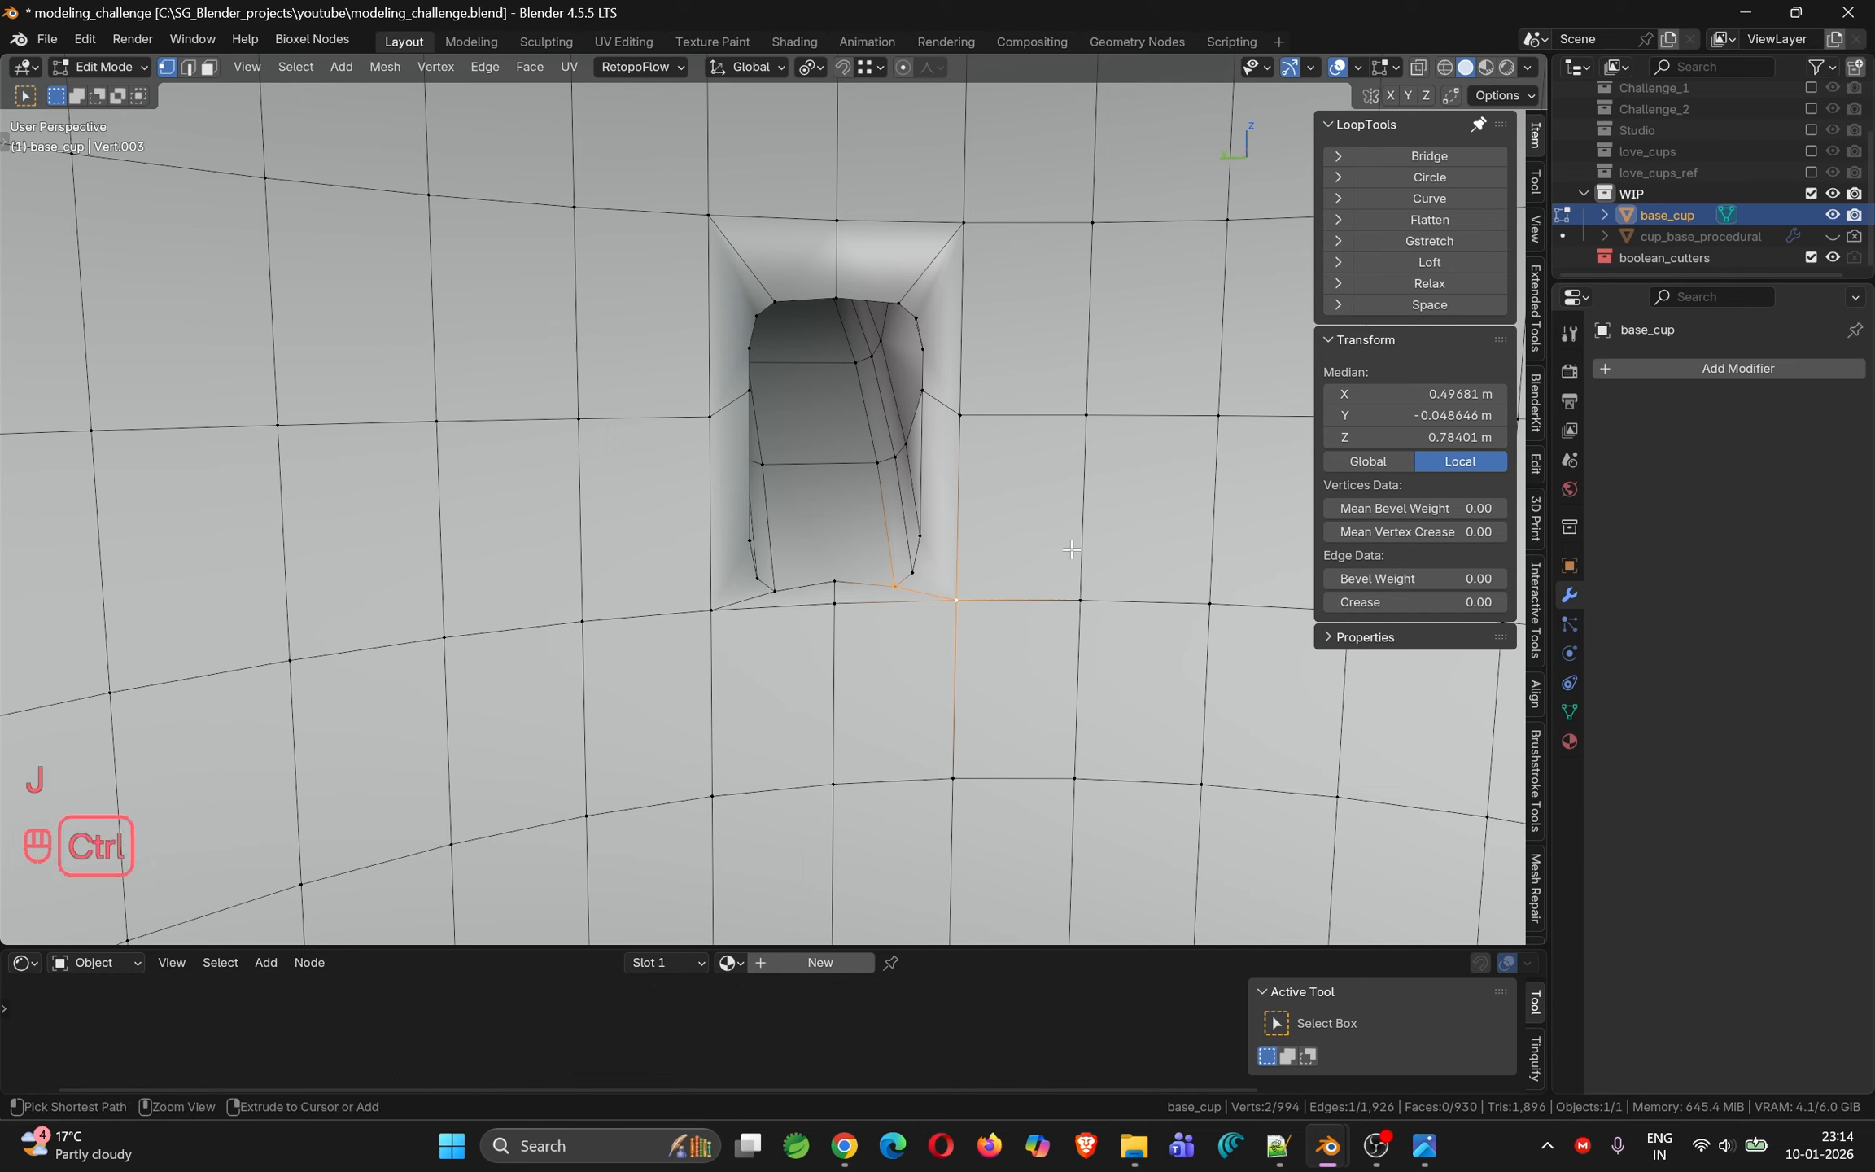
Add two horizontal edge loops around the cup just above the upper opening's bottom edge, sliding the first to factor -0.640
key(ctrl+r)
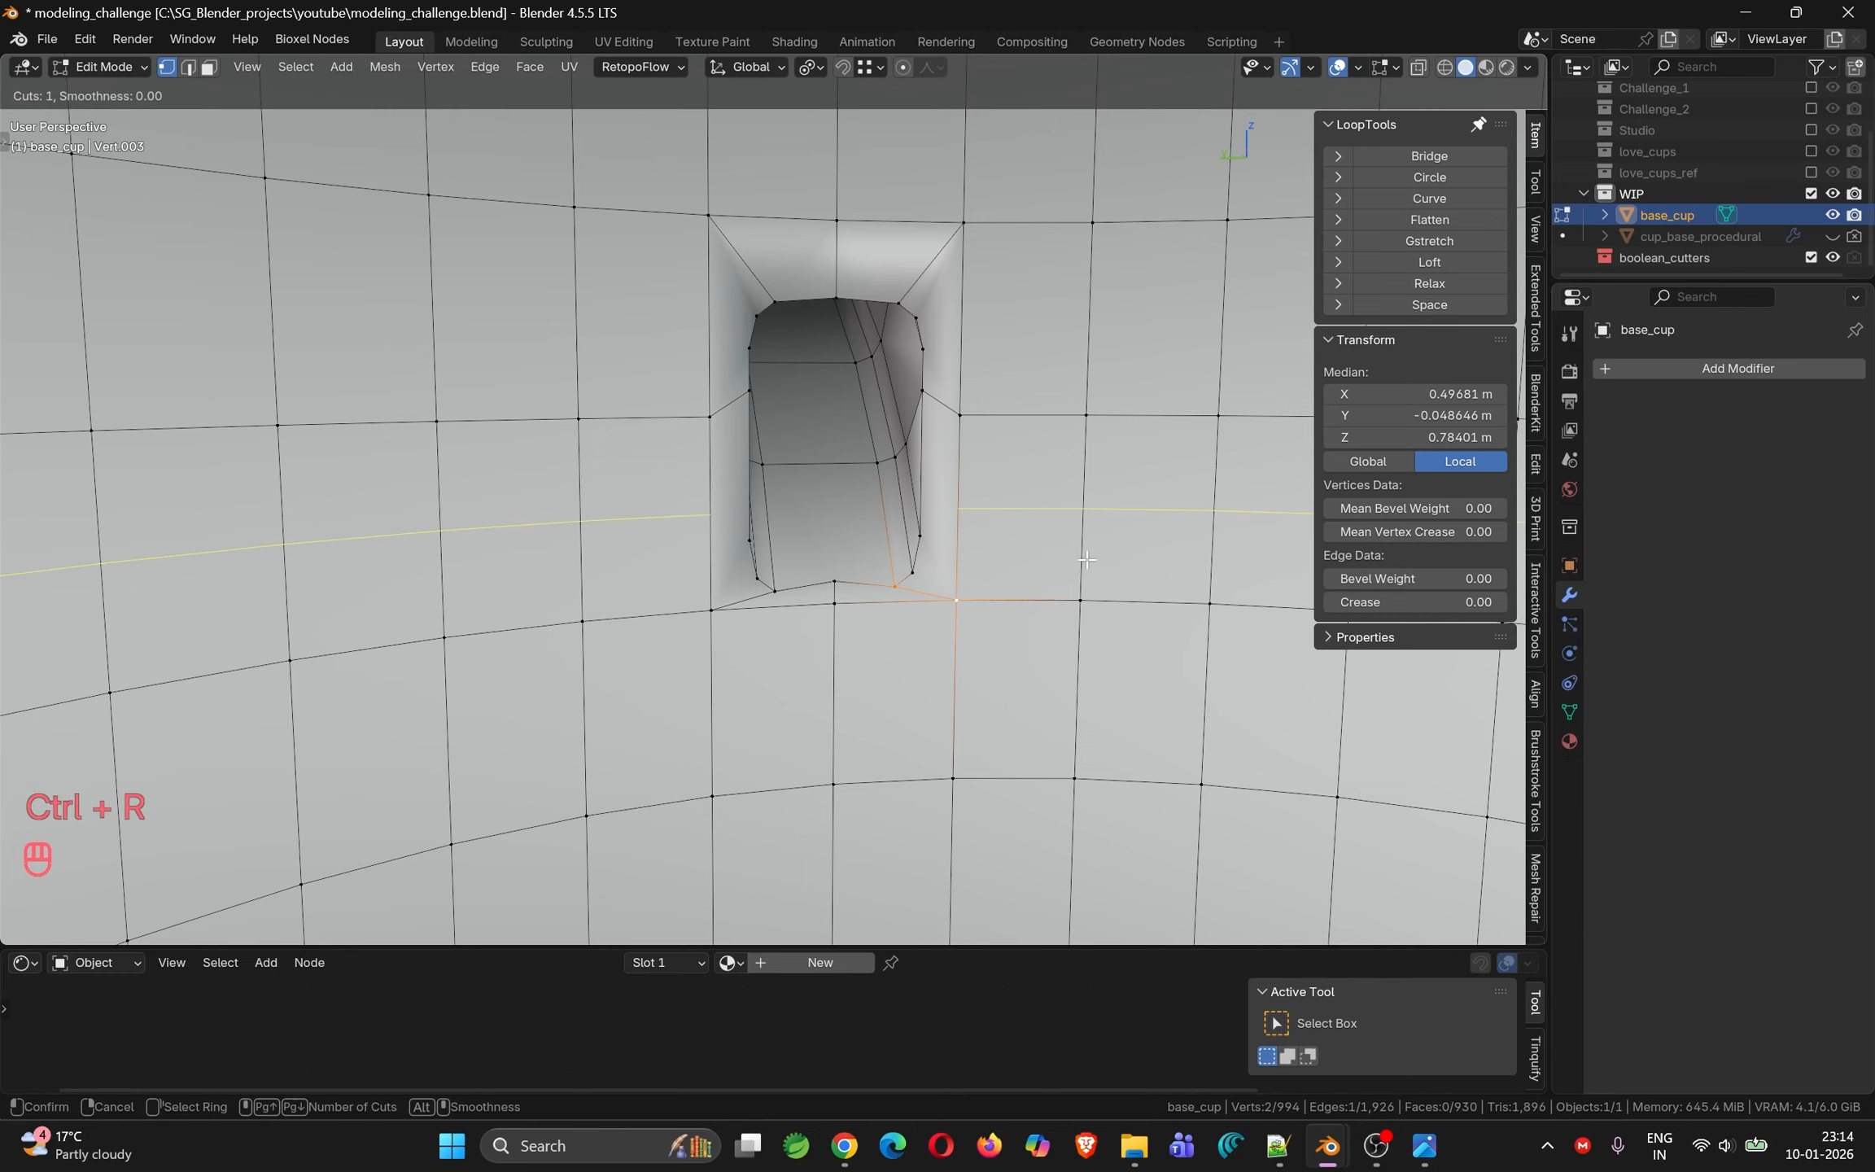
click(1086, 559)
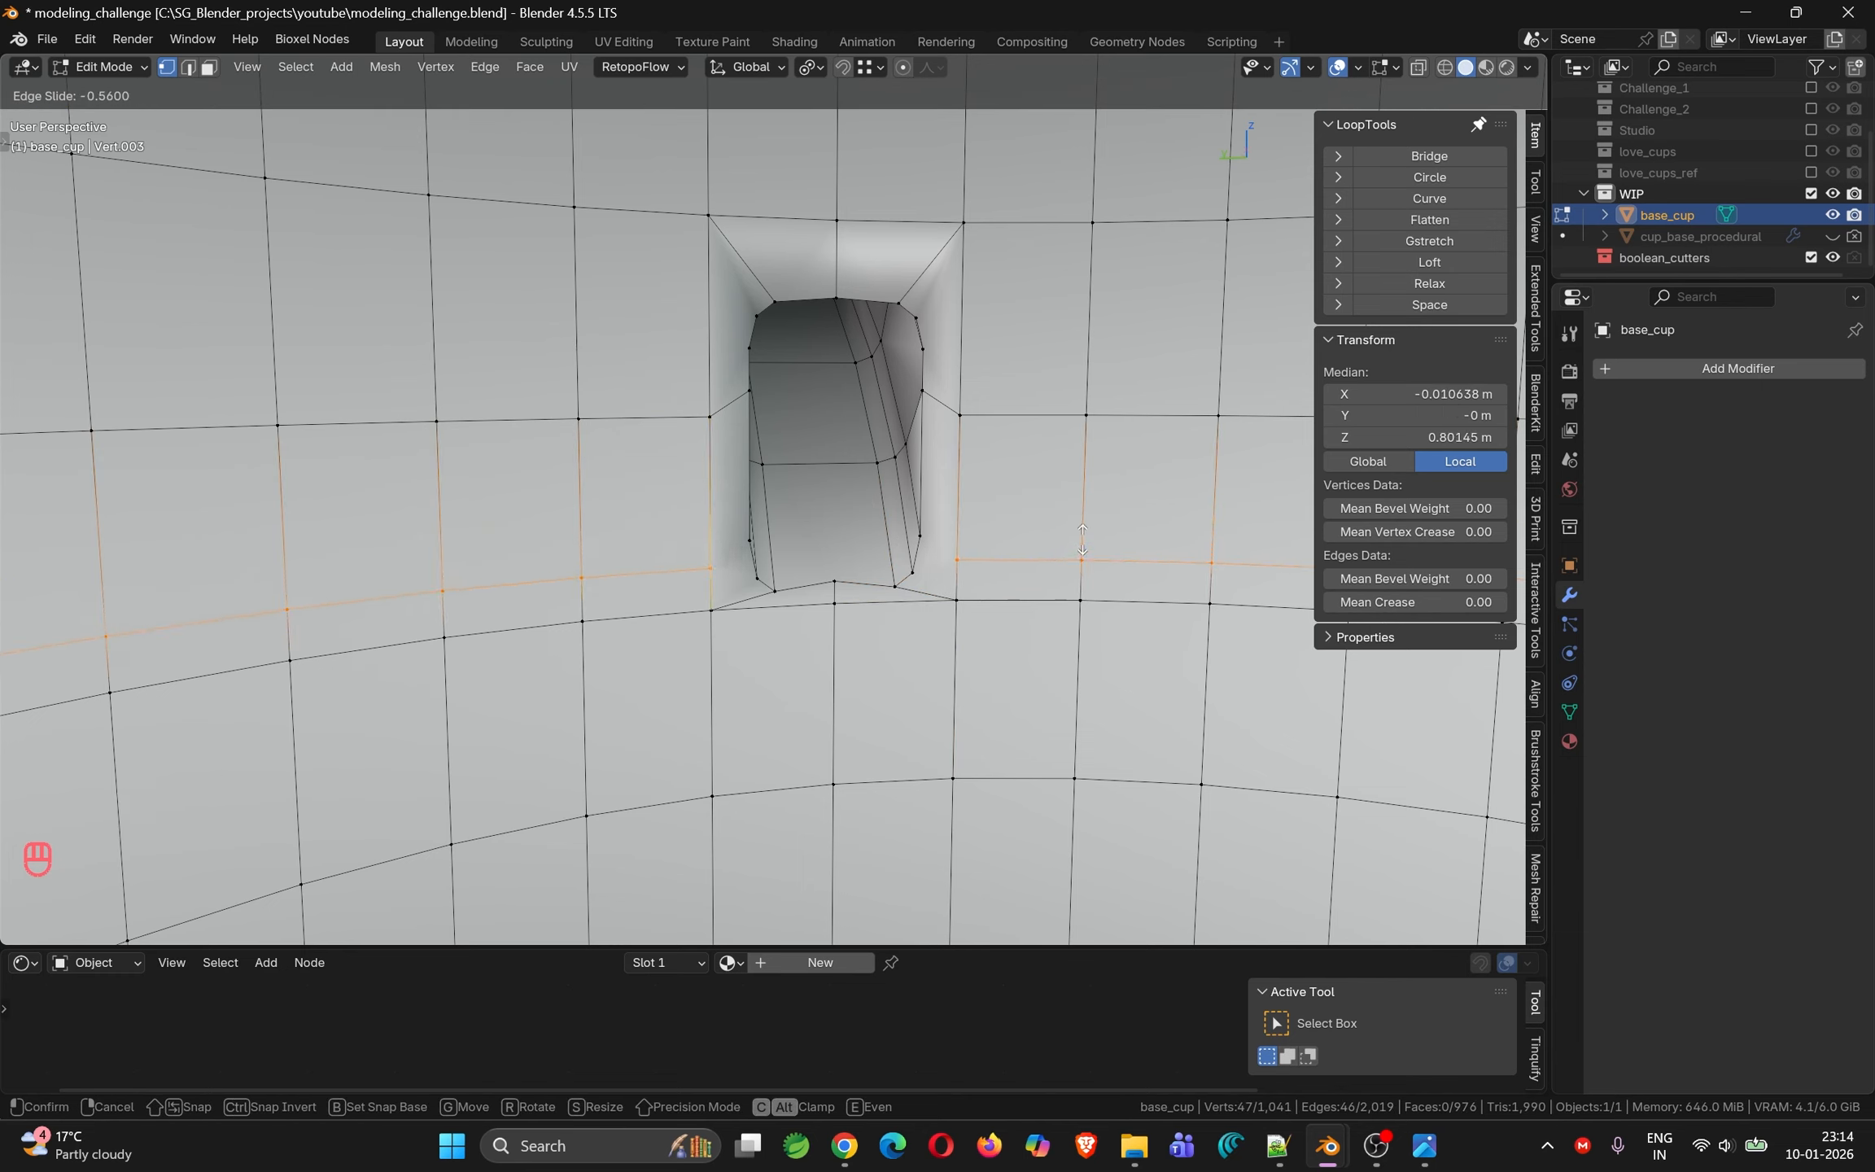
click(1082, 536)
key(ctrl+r)
click(1083, 535)
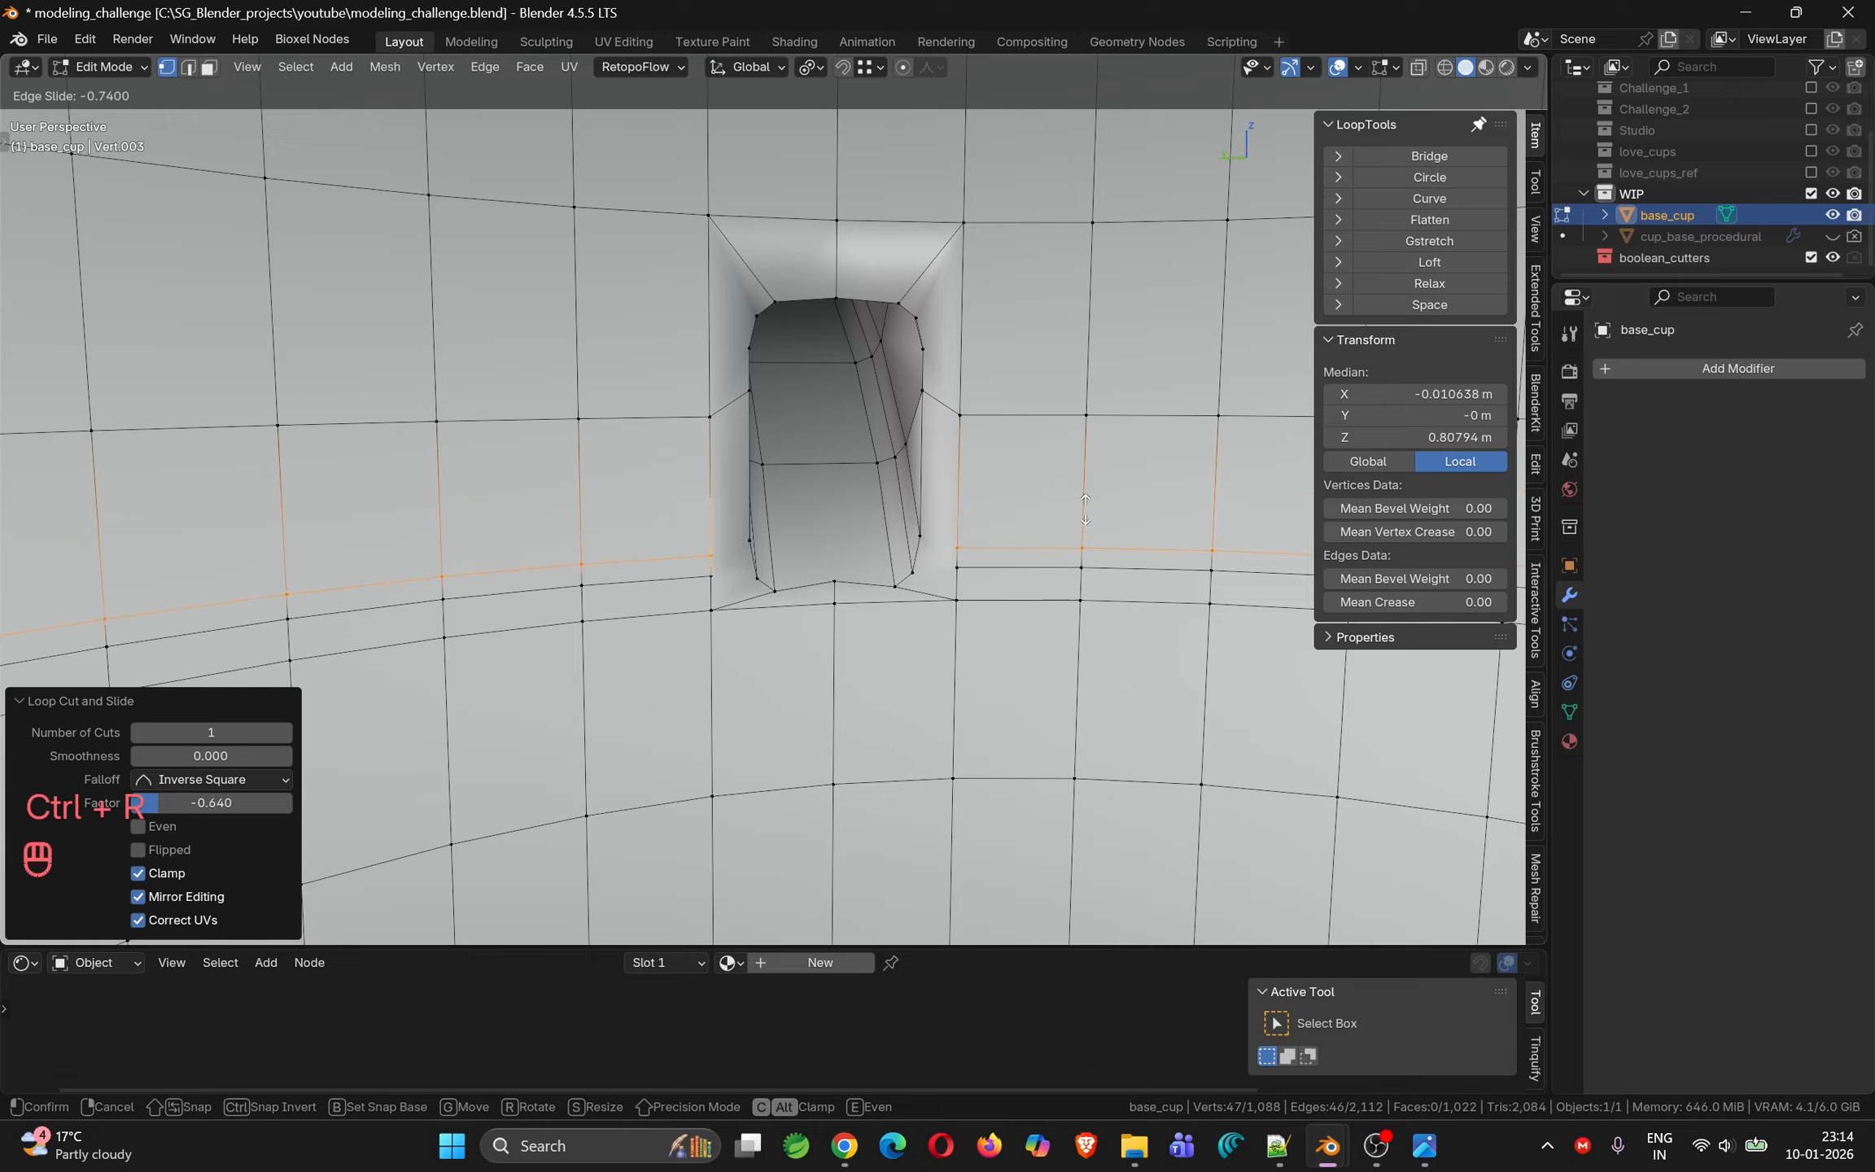
click(1085, 513)
Connect the ends of the two new lower loops to the rim vertices on the upper opening's right side
click(973, 536)
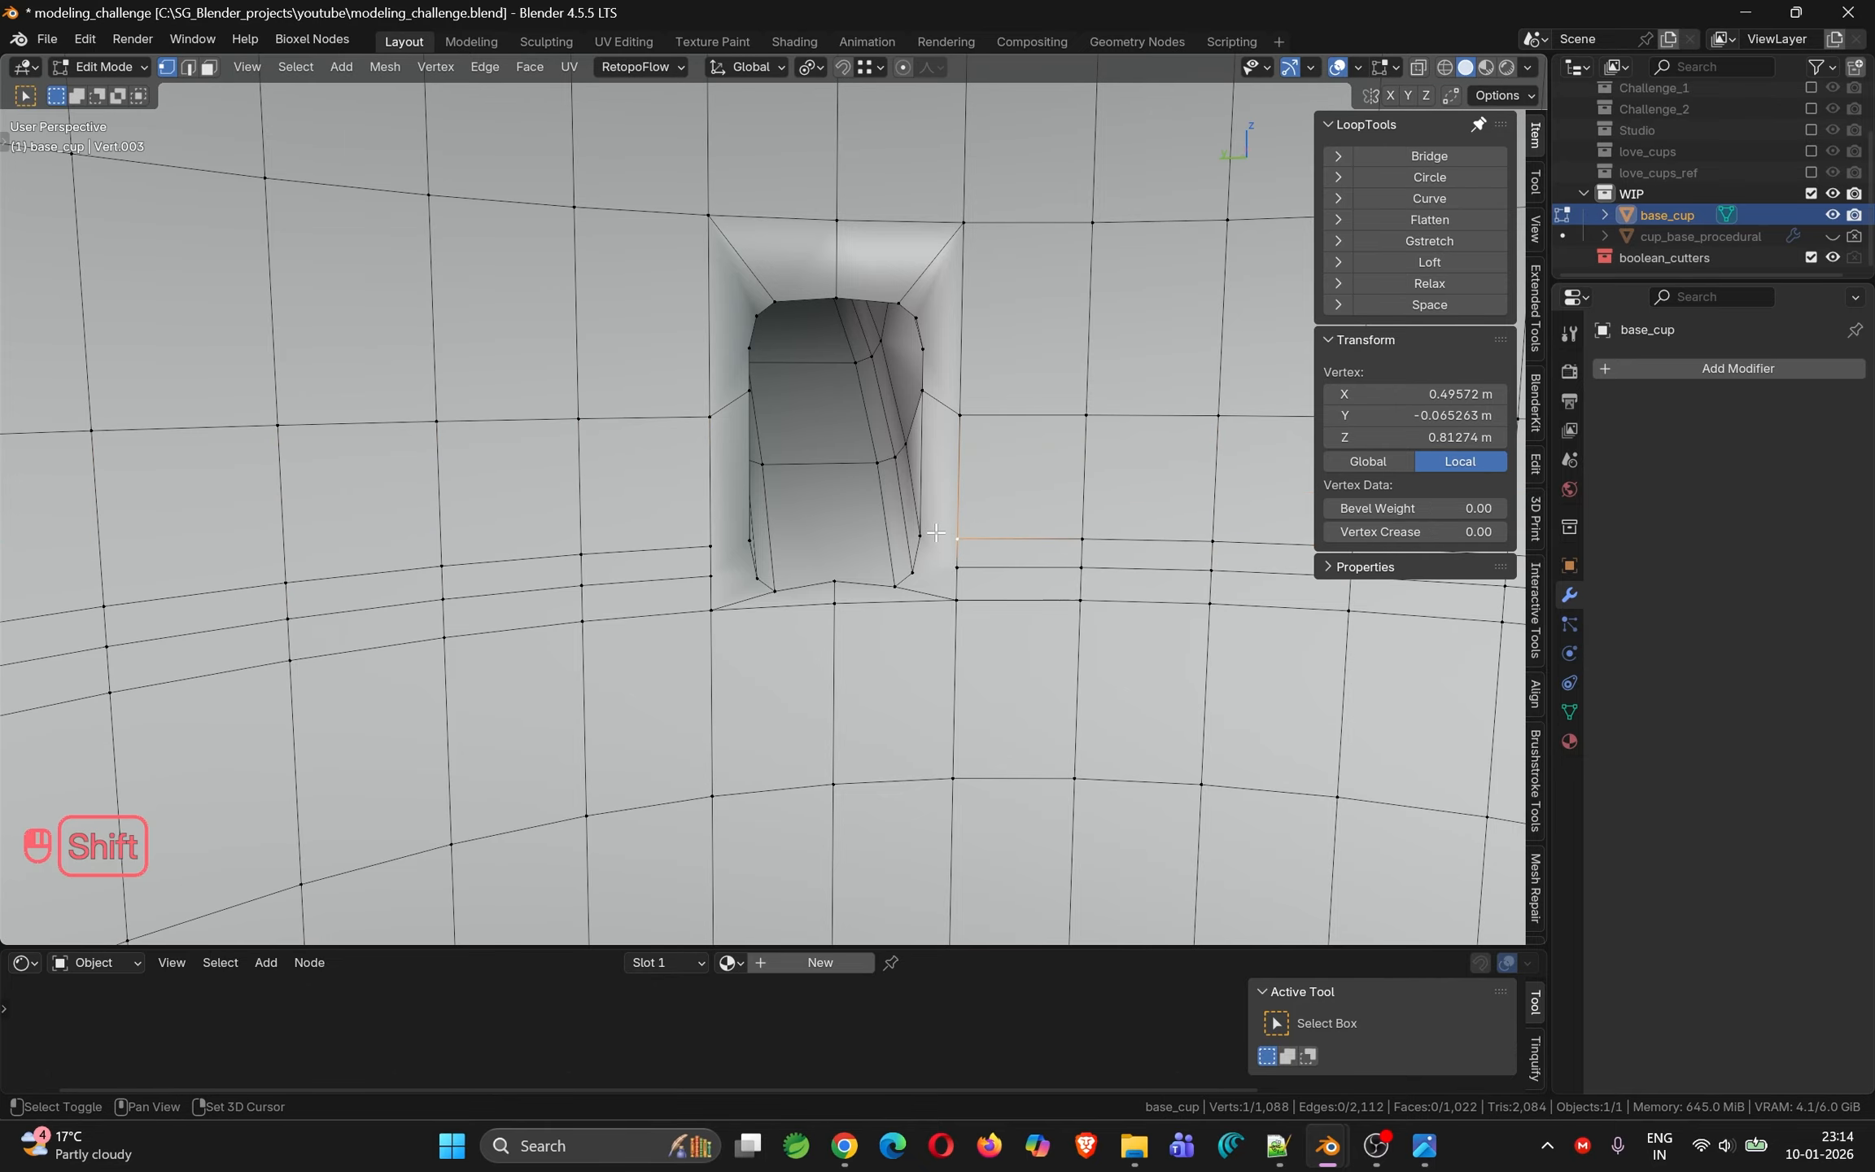
shift+click(936, 533)
key(j)
click(958, 568)
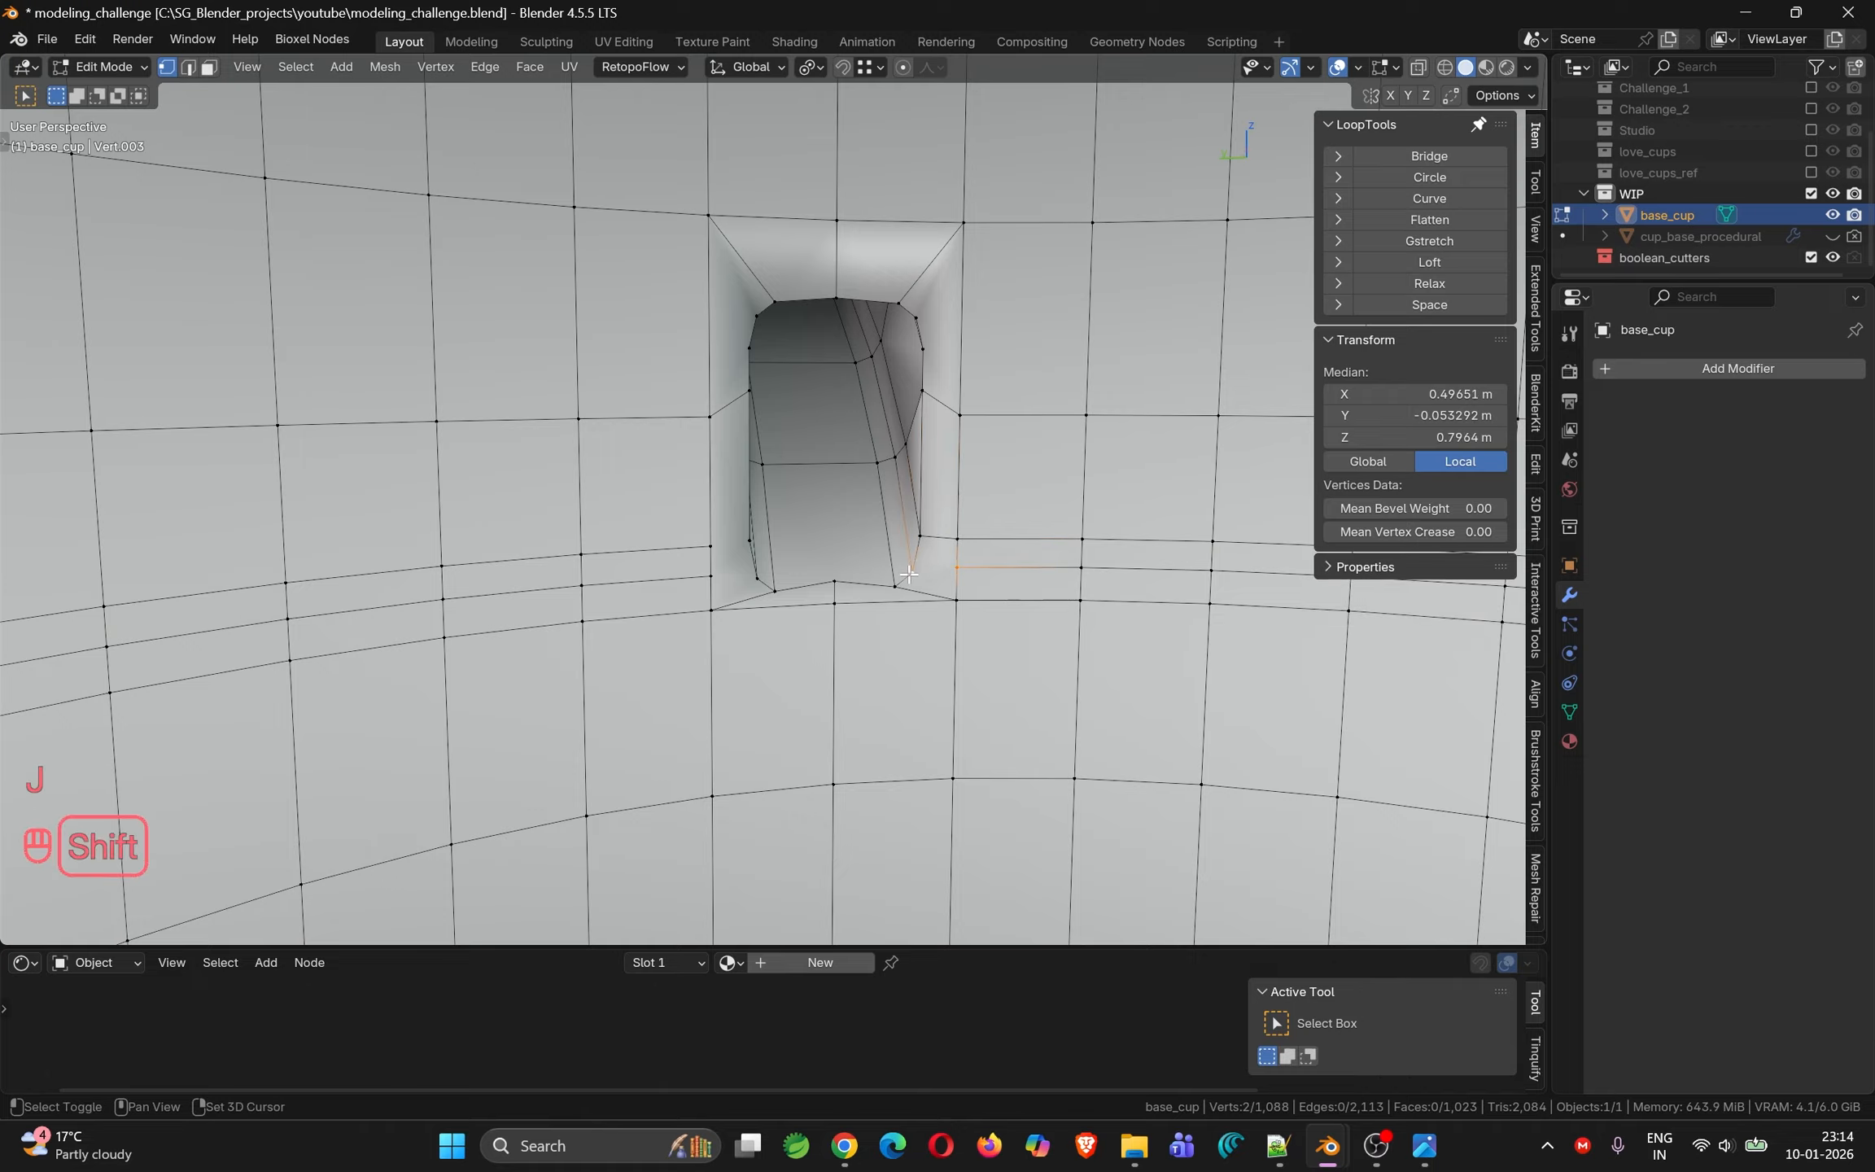
shift+click(913, 572)
key(j)
Connect the ends of the two lower loops to the rim vertices on the upper opening's left side
click(711, 574)
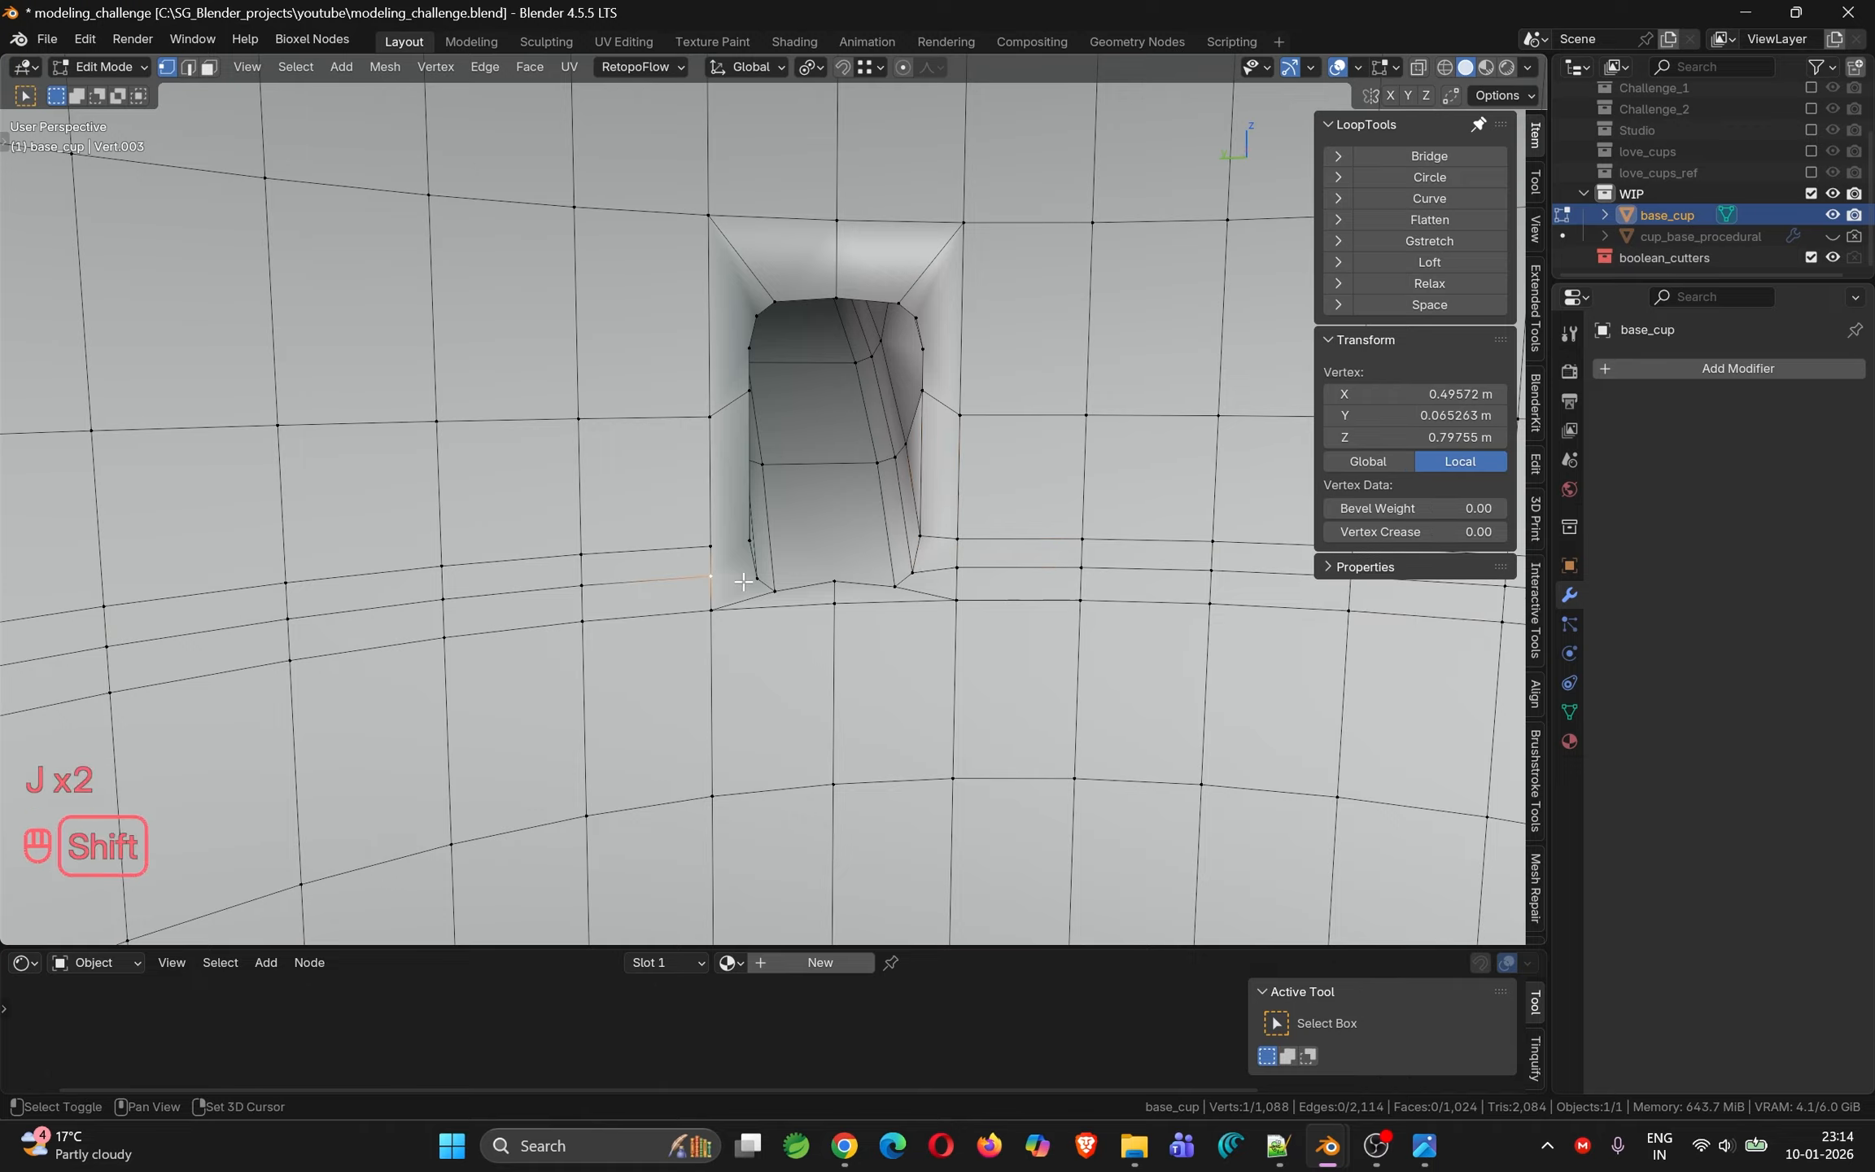
shift+click(757, 578)
key(j)
click(710, 548)
shift+click(748, 541)
key(j)
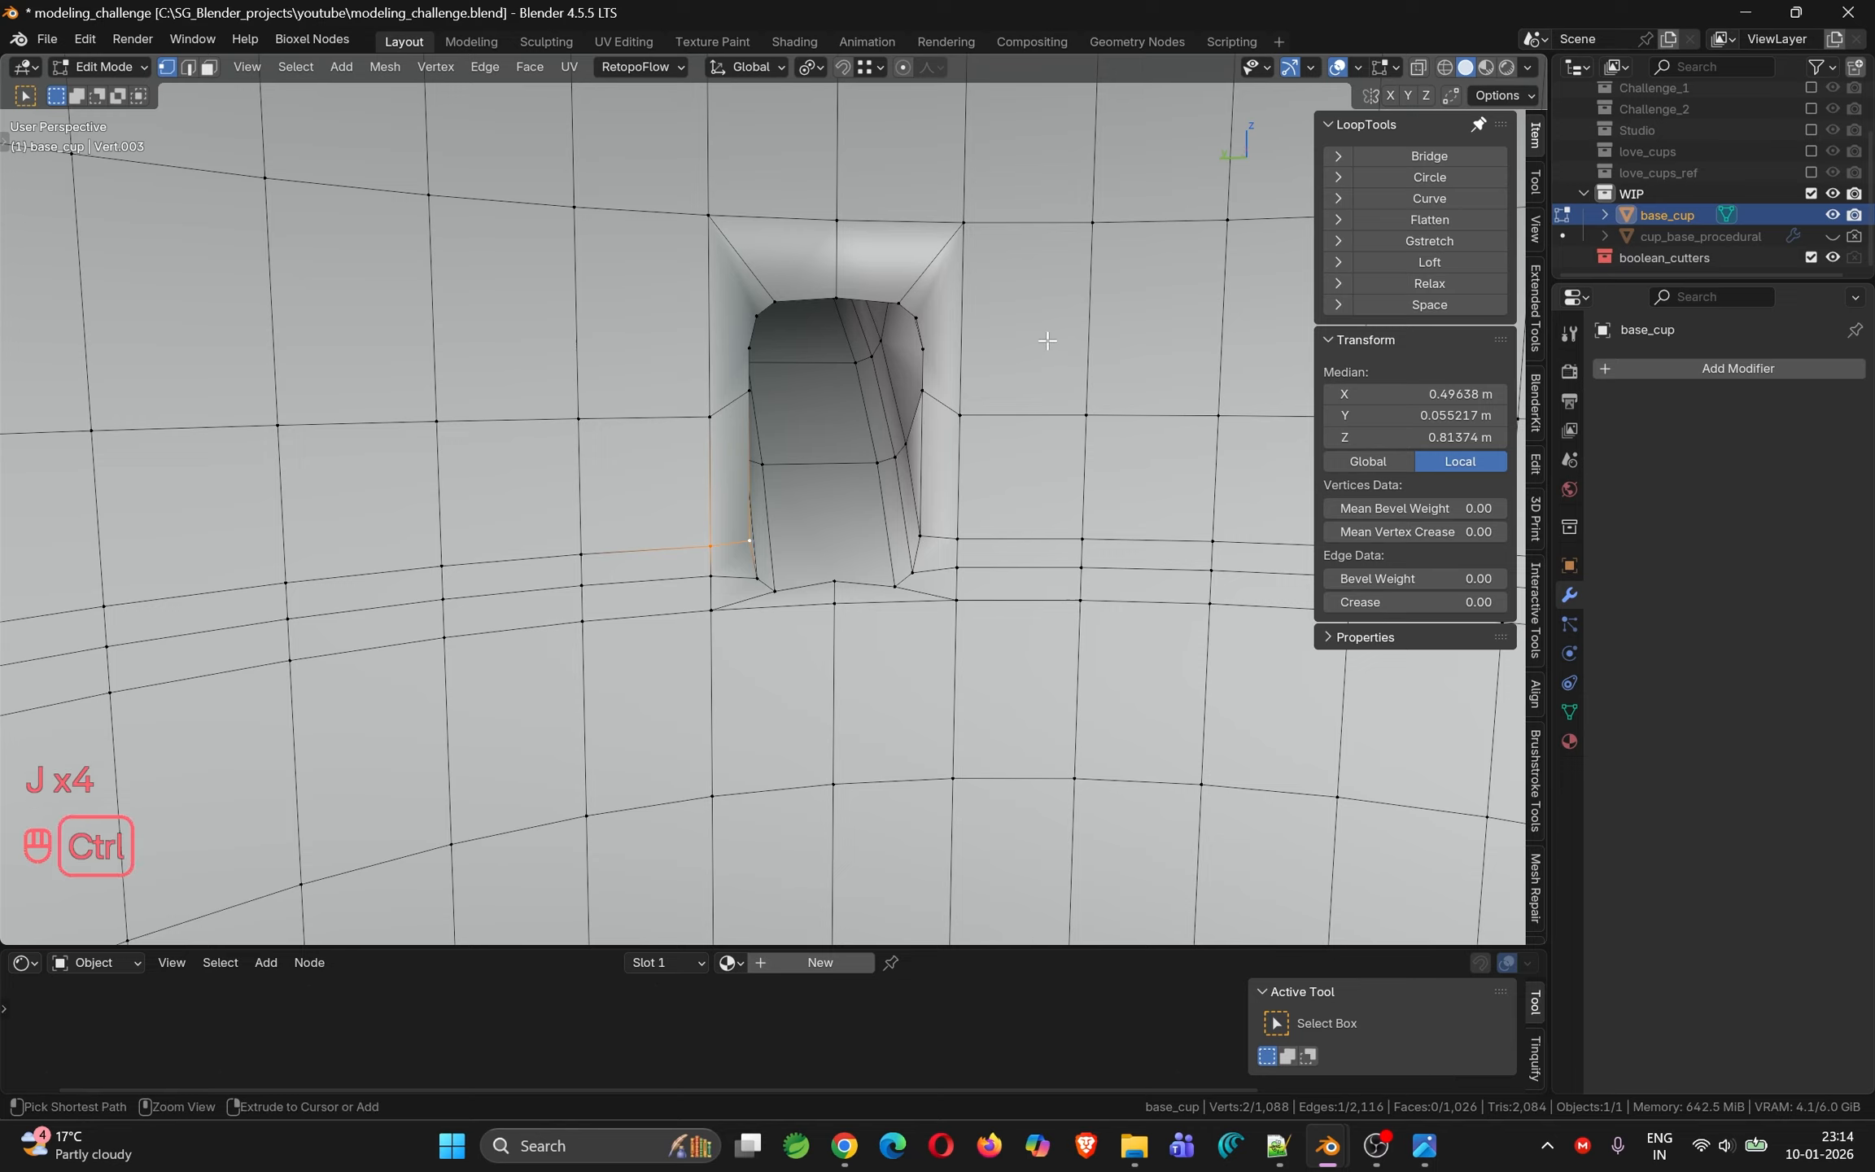
Add two centred horizontal edge loops around the cup, level with the upper part of the upper opening
key(ctrl+r)
click(1073, 330)
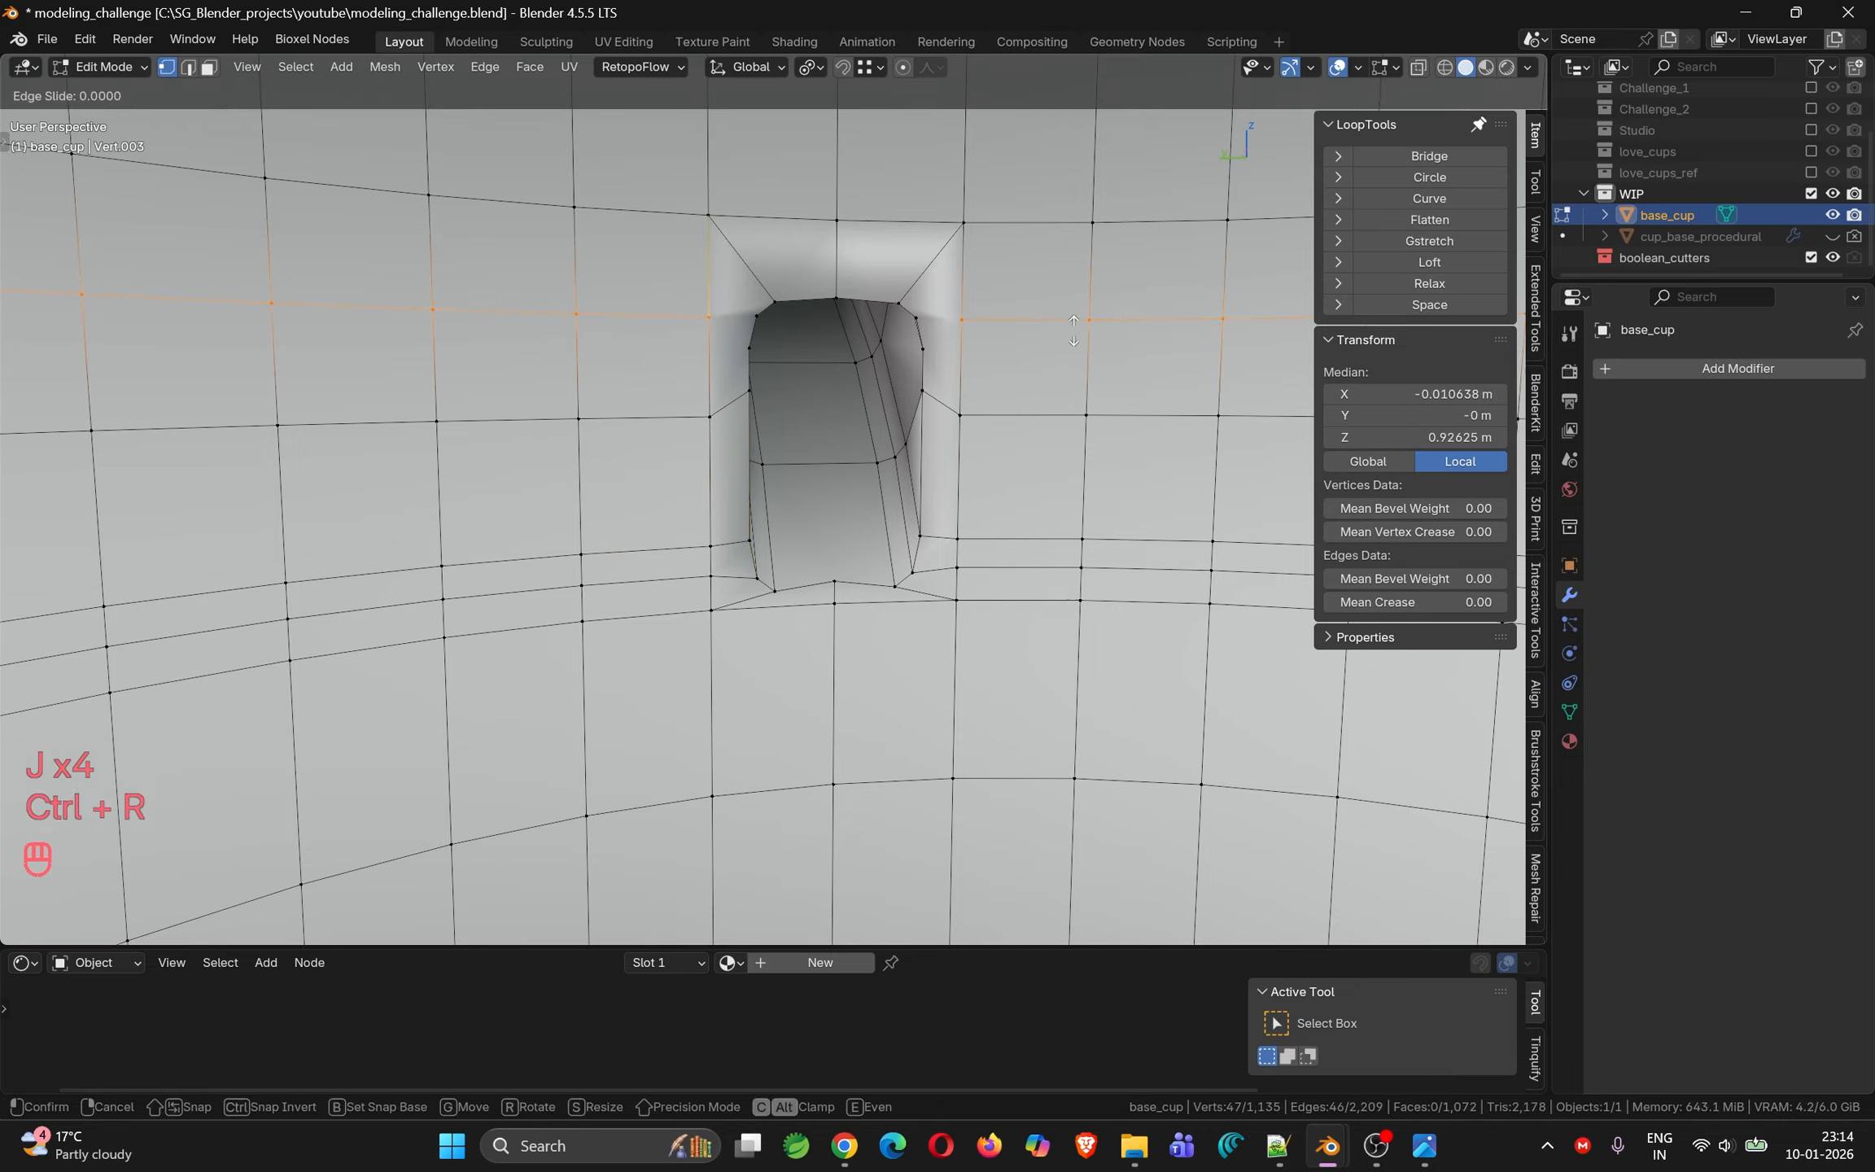
click(1074, 330)
key(ctrl+r)
click(1101, 374)
click(1100, 375)
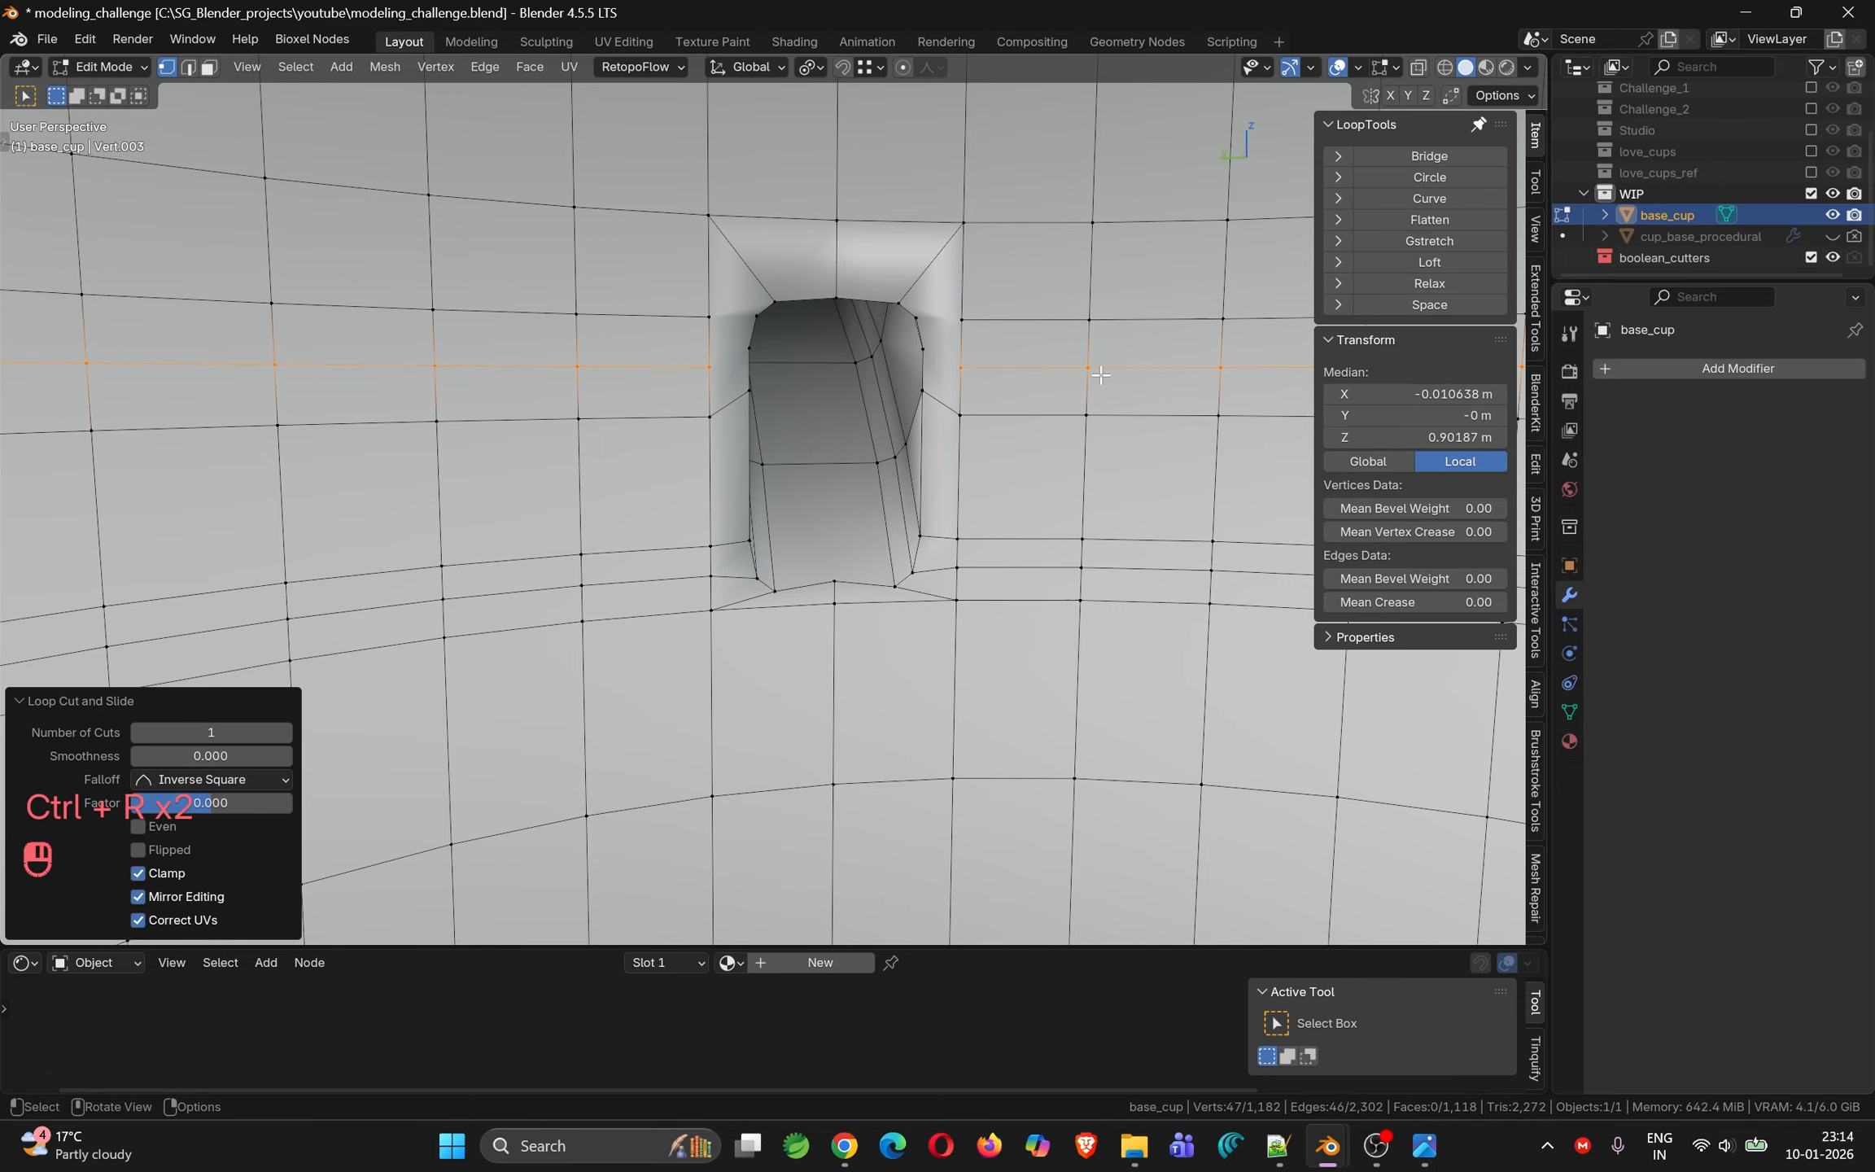
Connect the ends of the two upper loops to the rim vertices on the upper opening's right side
click(960, 367)
shift+click(923, 349)
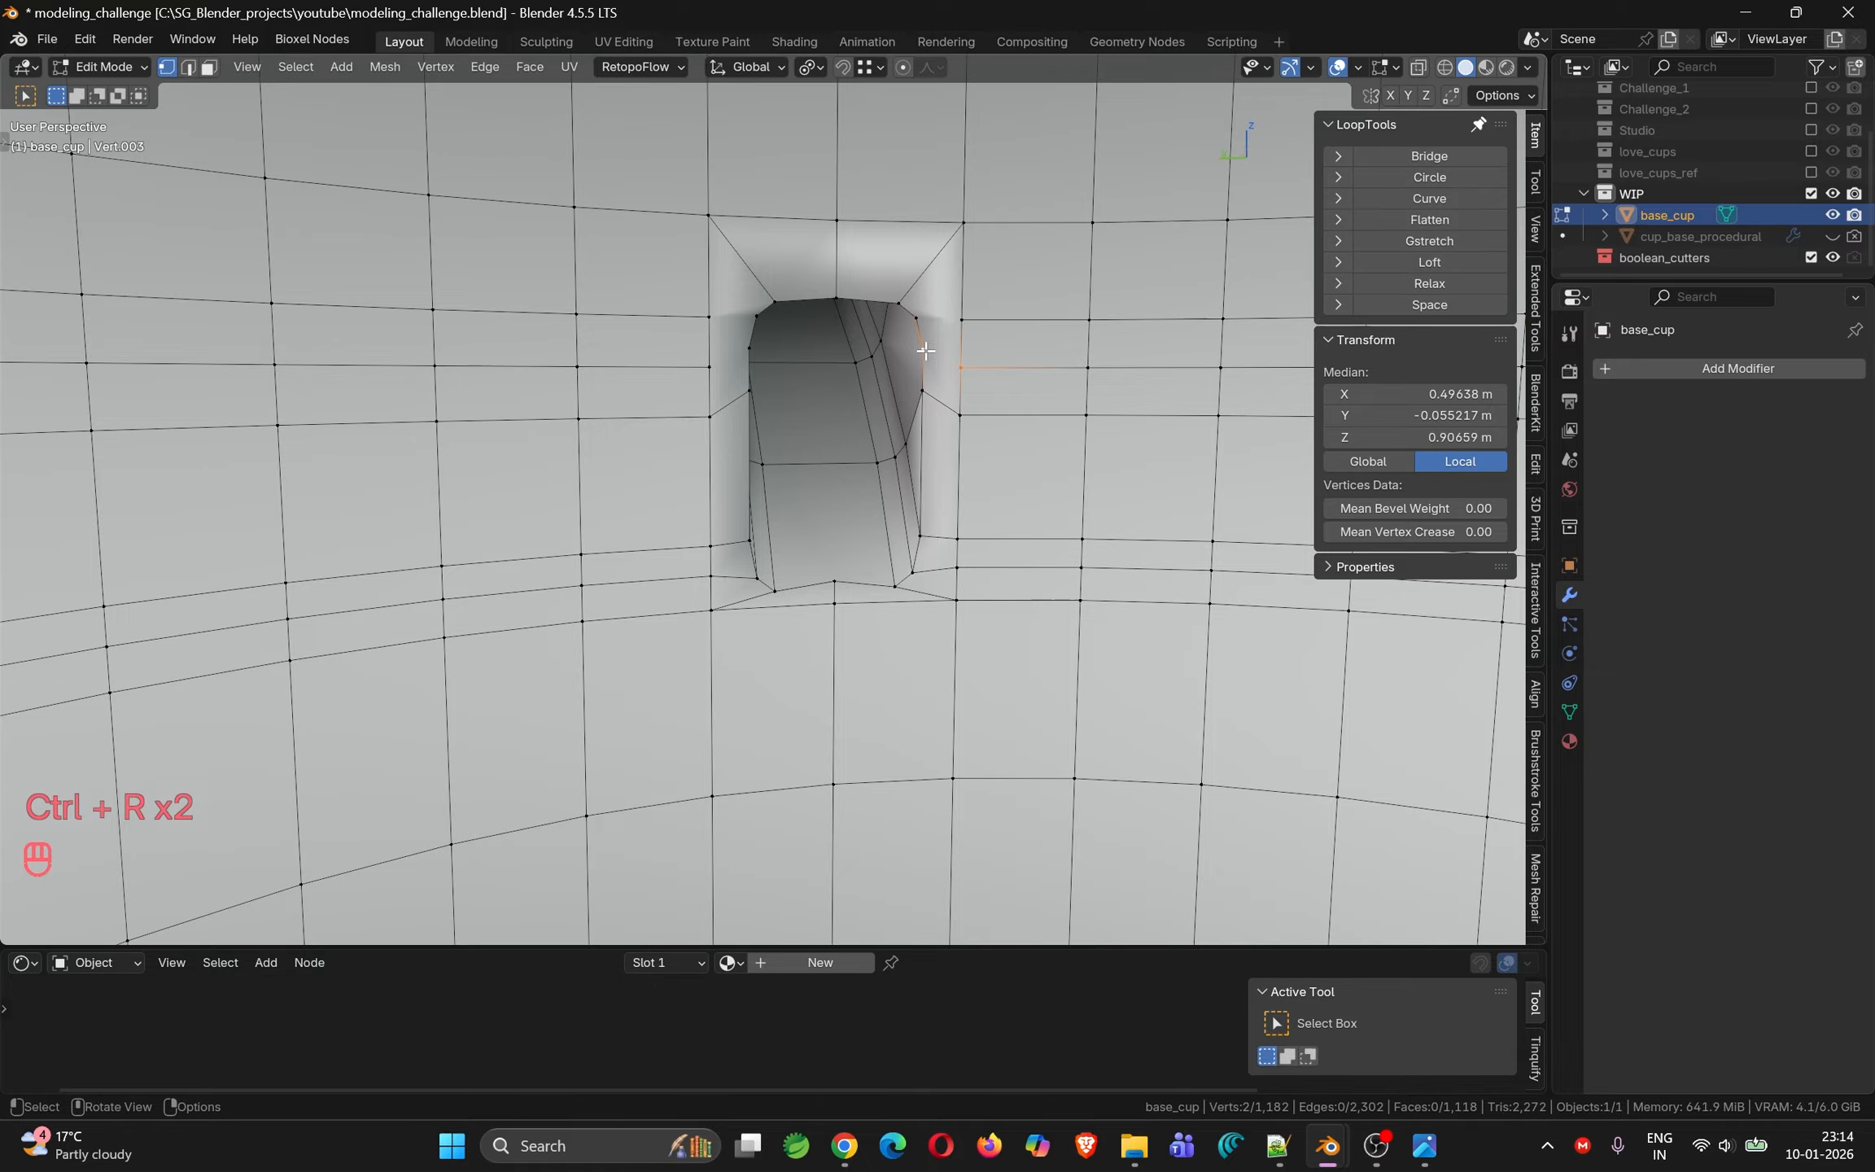
key(j)
click(961, 319)
shift+click(926, 311)
key(j)
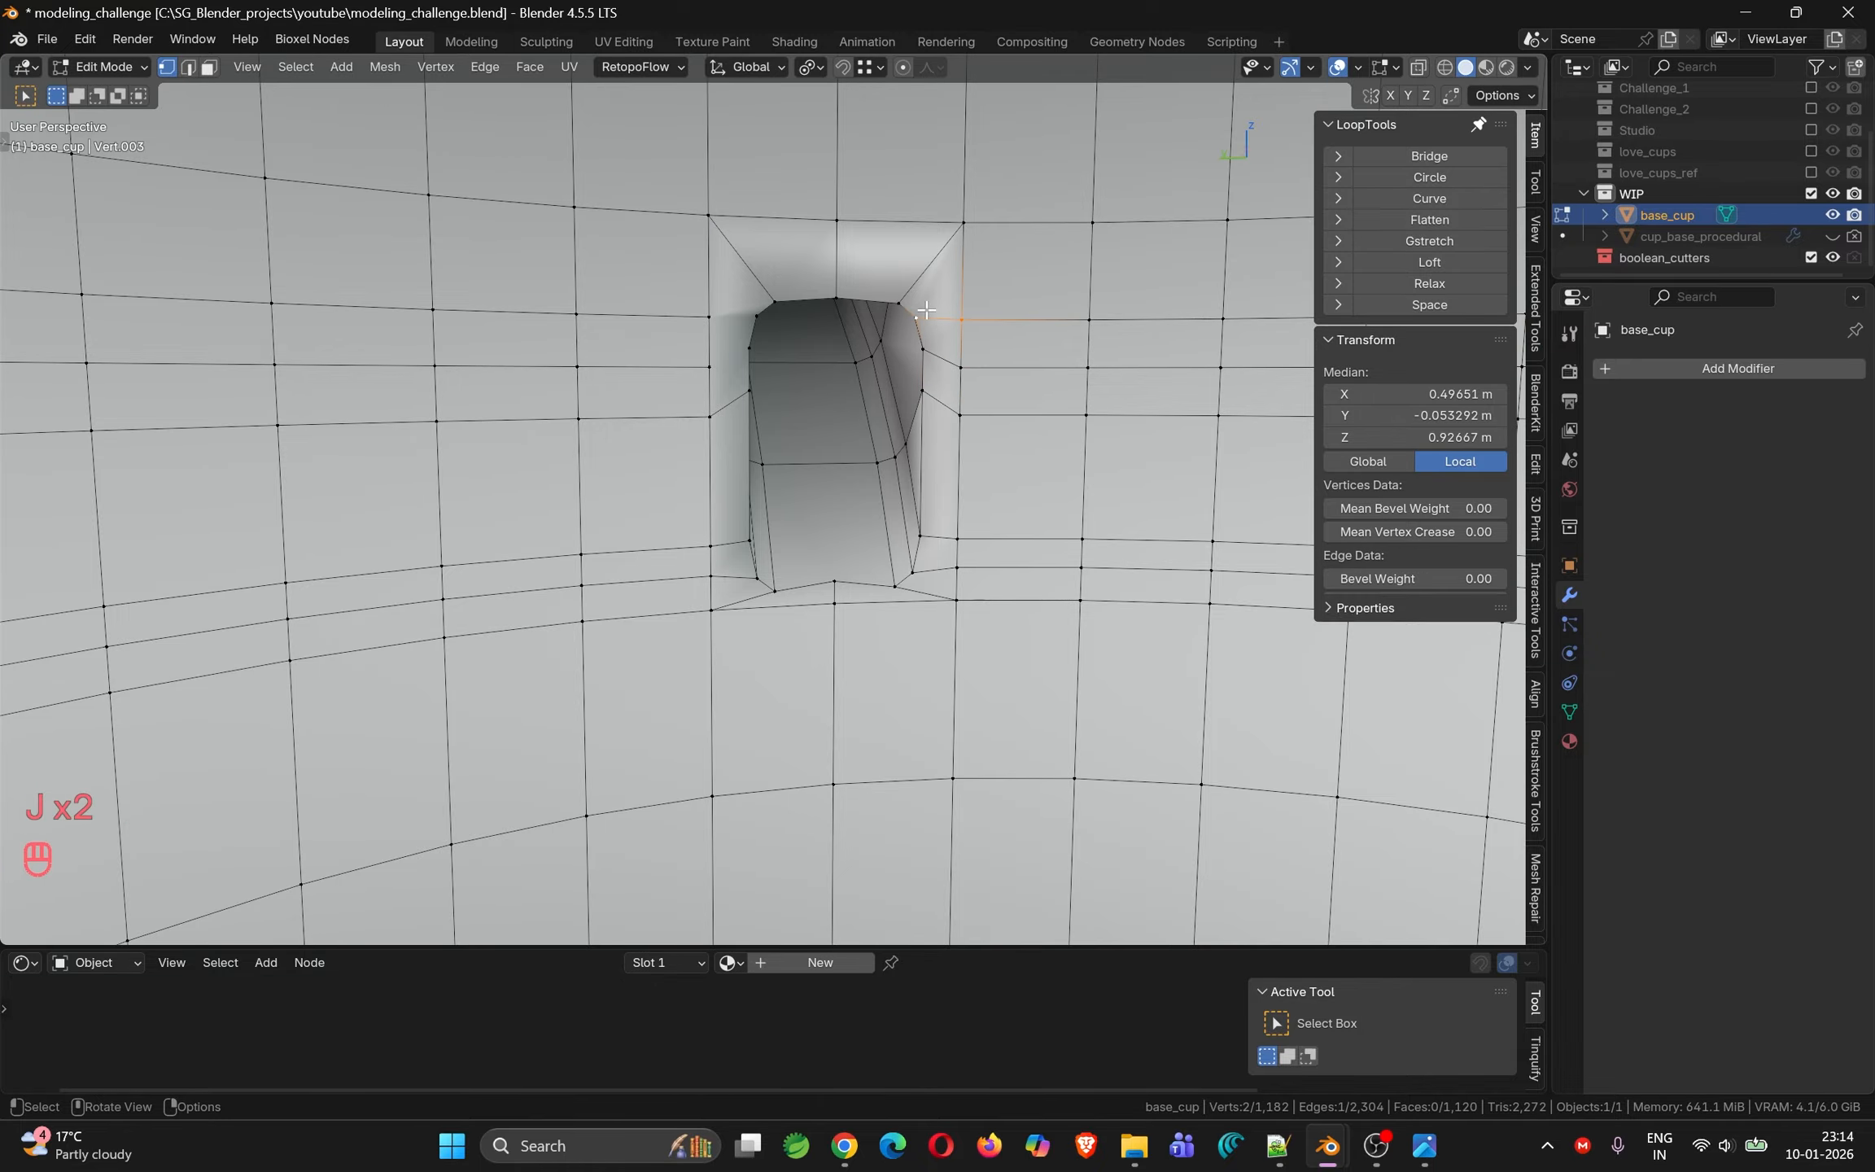
Connect the ends of the two upper loops to the rim vertices on the upper opening's left side
middle_drag(926, 310, 774, 326)
click(728, 368)
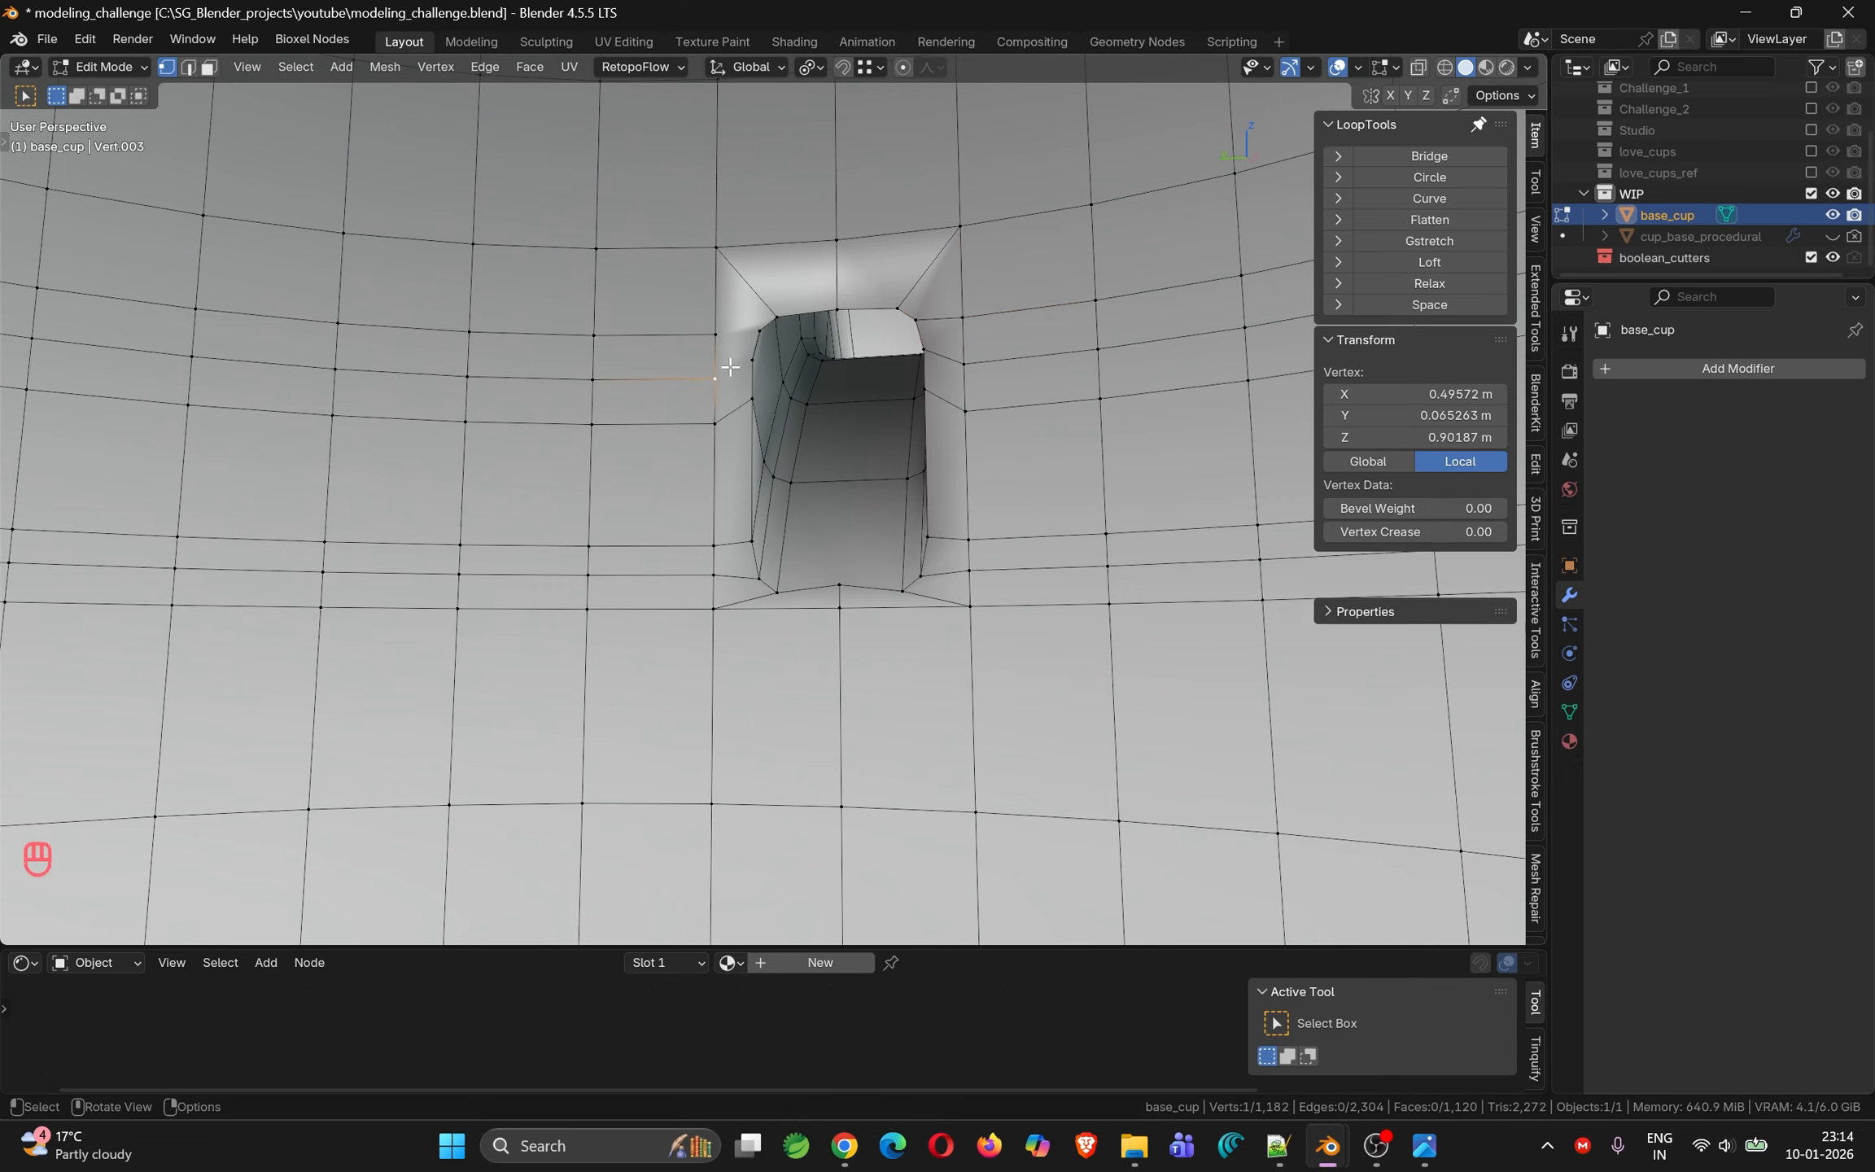
shift+click(743, 363)
key(j)
click(704, 328)
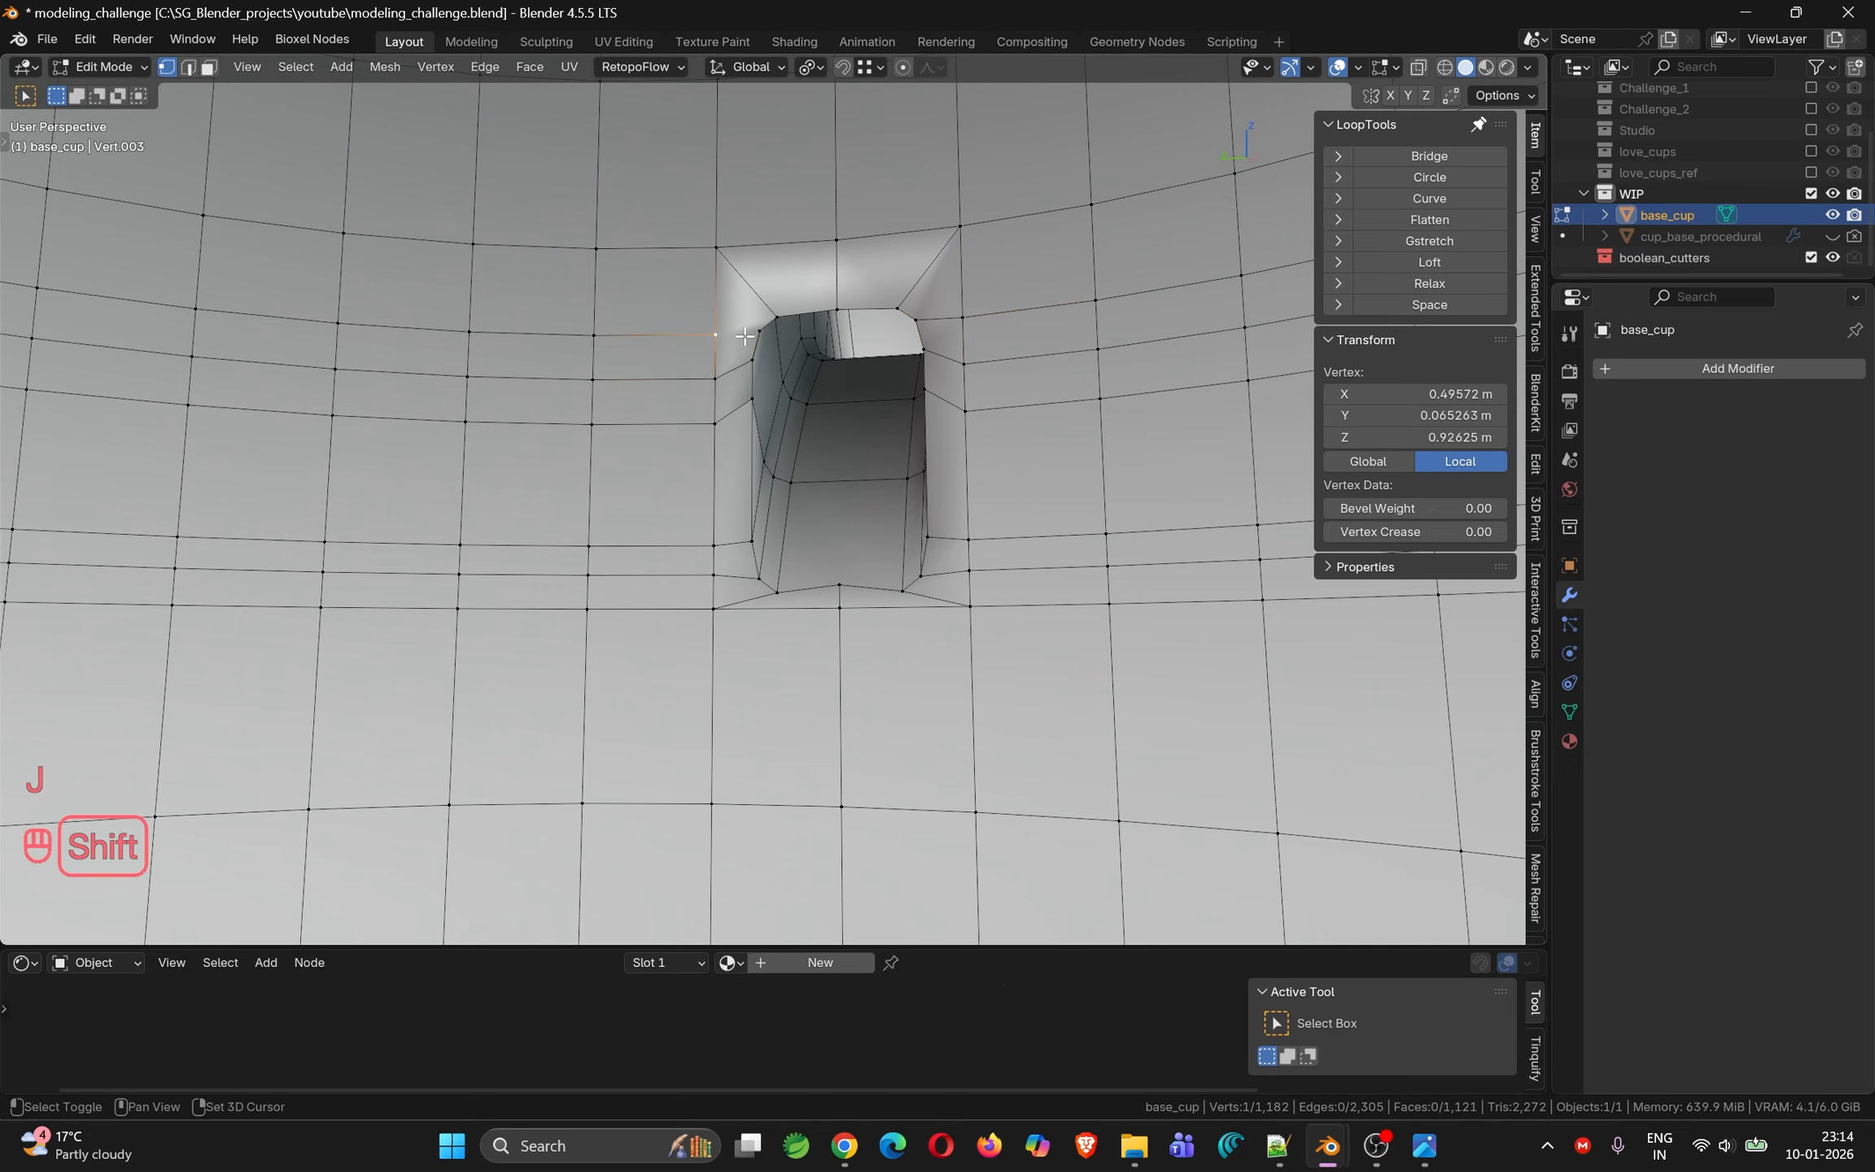
shift+click(748, 335)
key(j)
Select the whole mesh and merge its vertices by distance at 0.0001 m
click(748, 333)
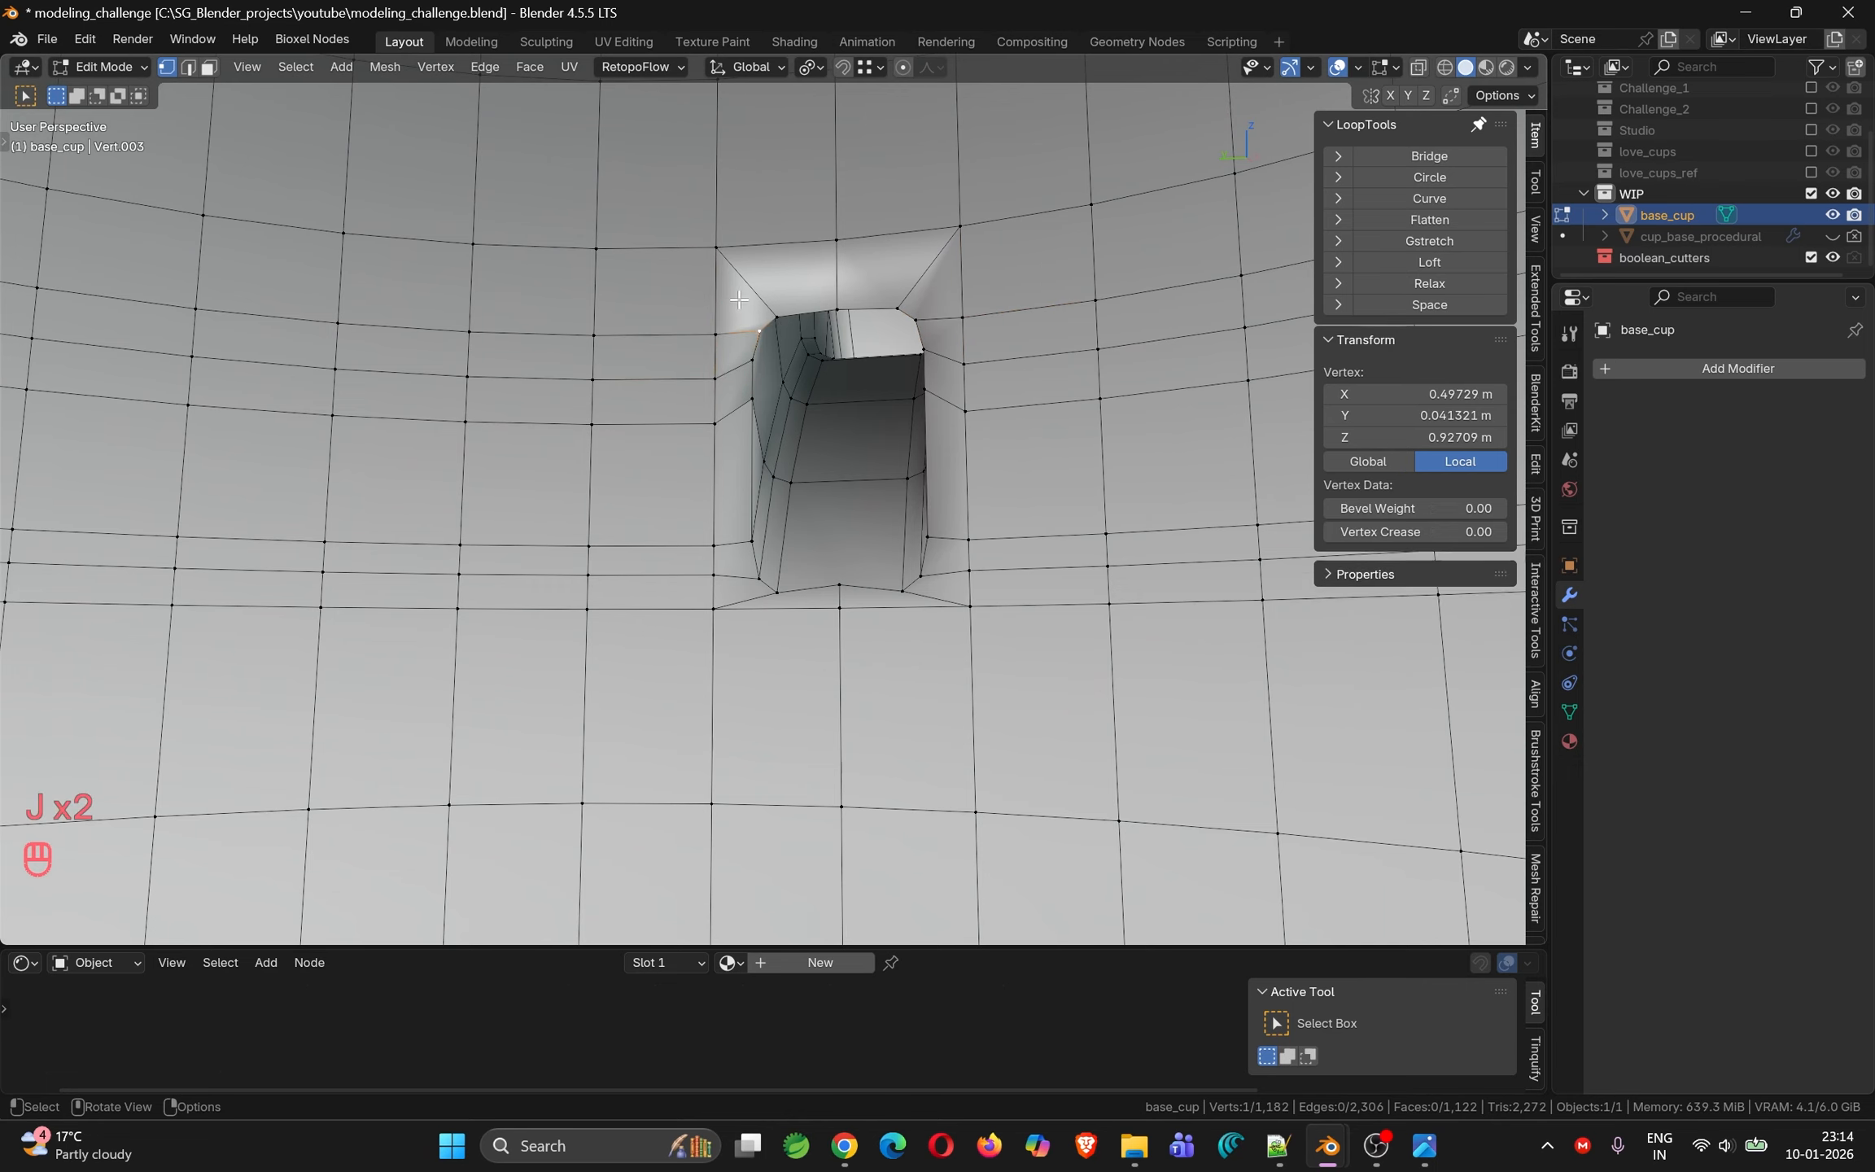
middle_drag(747, 333, 945, 259)
key(2)
alt+click(795, 306)
key(a)
key(m)
click(926, 275)
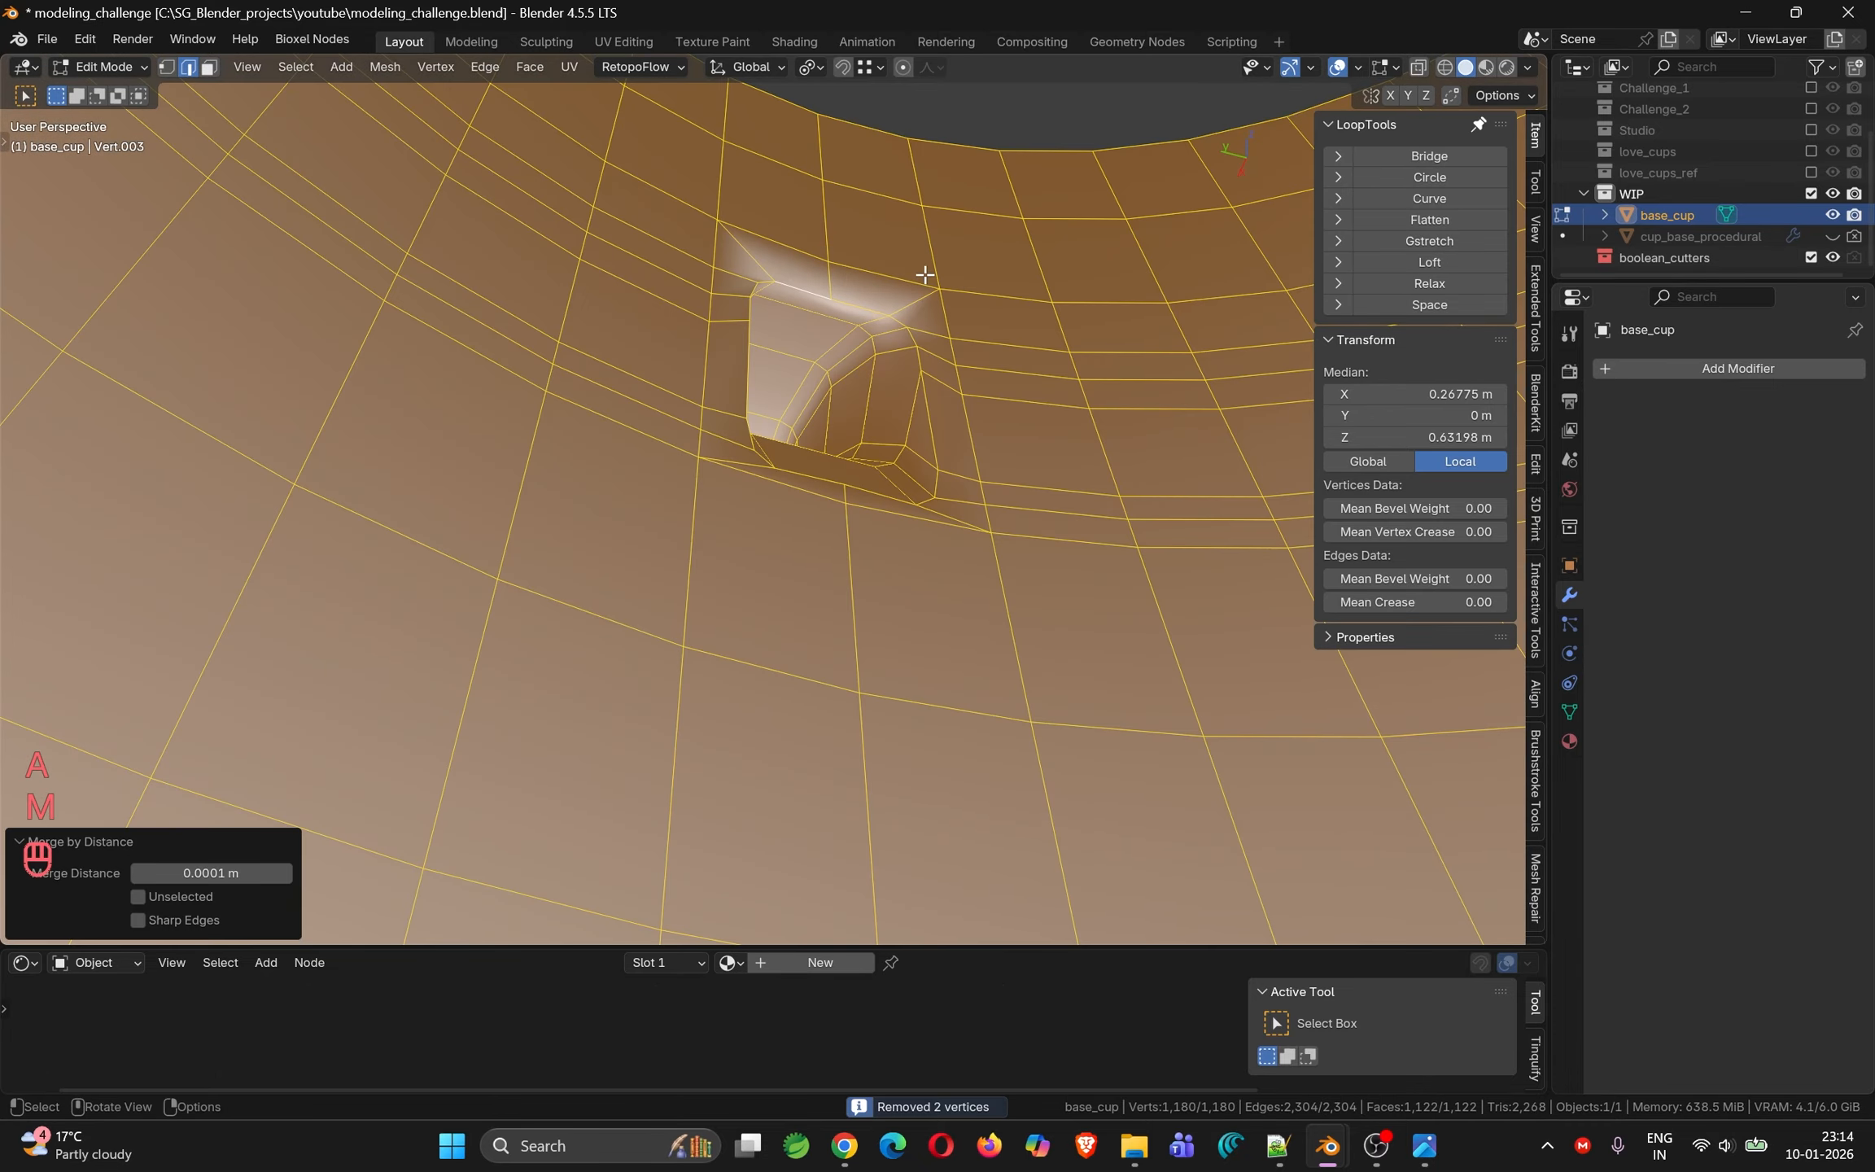
Check the upper opening's rim loop and add a centred lengthwise edge loop along the floor of the handle tunnel
alt+click(861, 299)
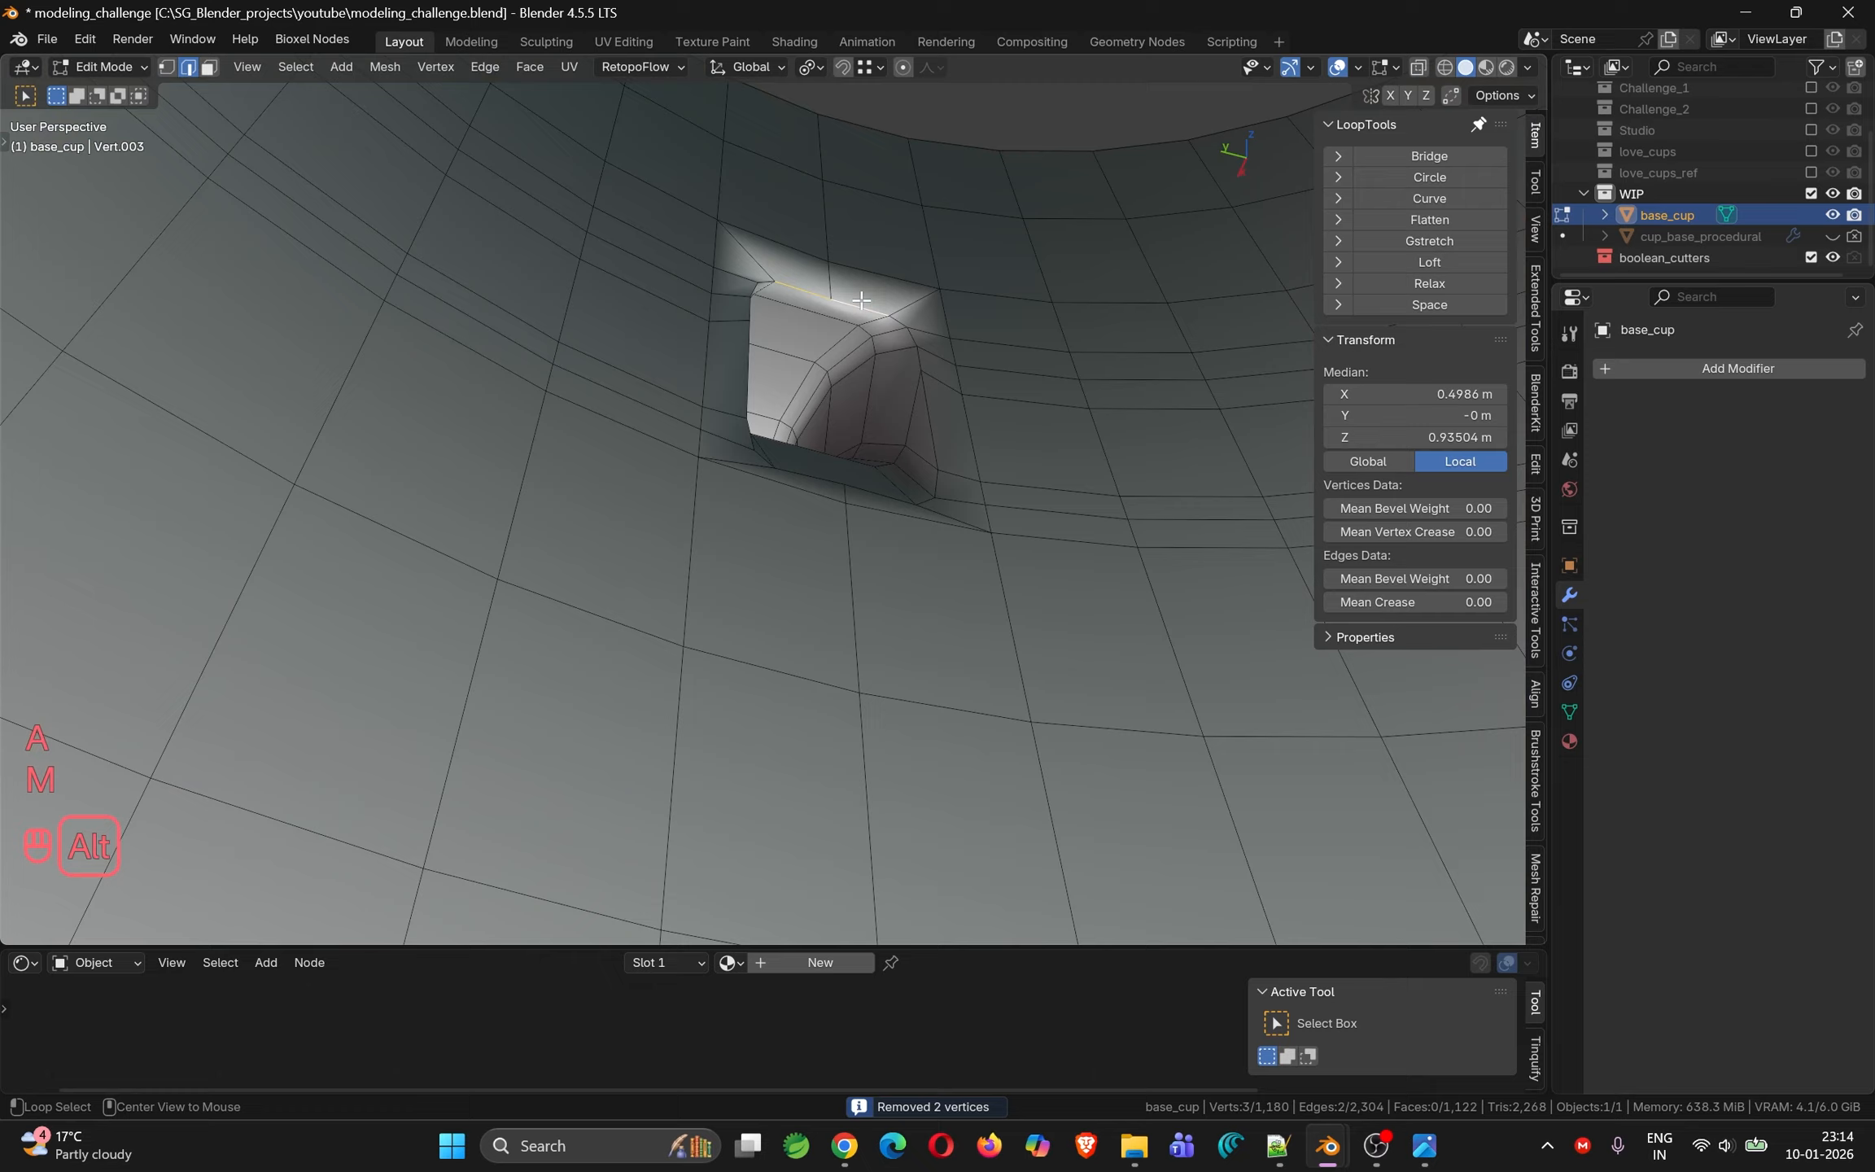
alt+click(905, 322)
middle_drag(920, 318, 831, 511)
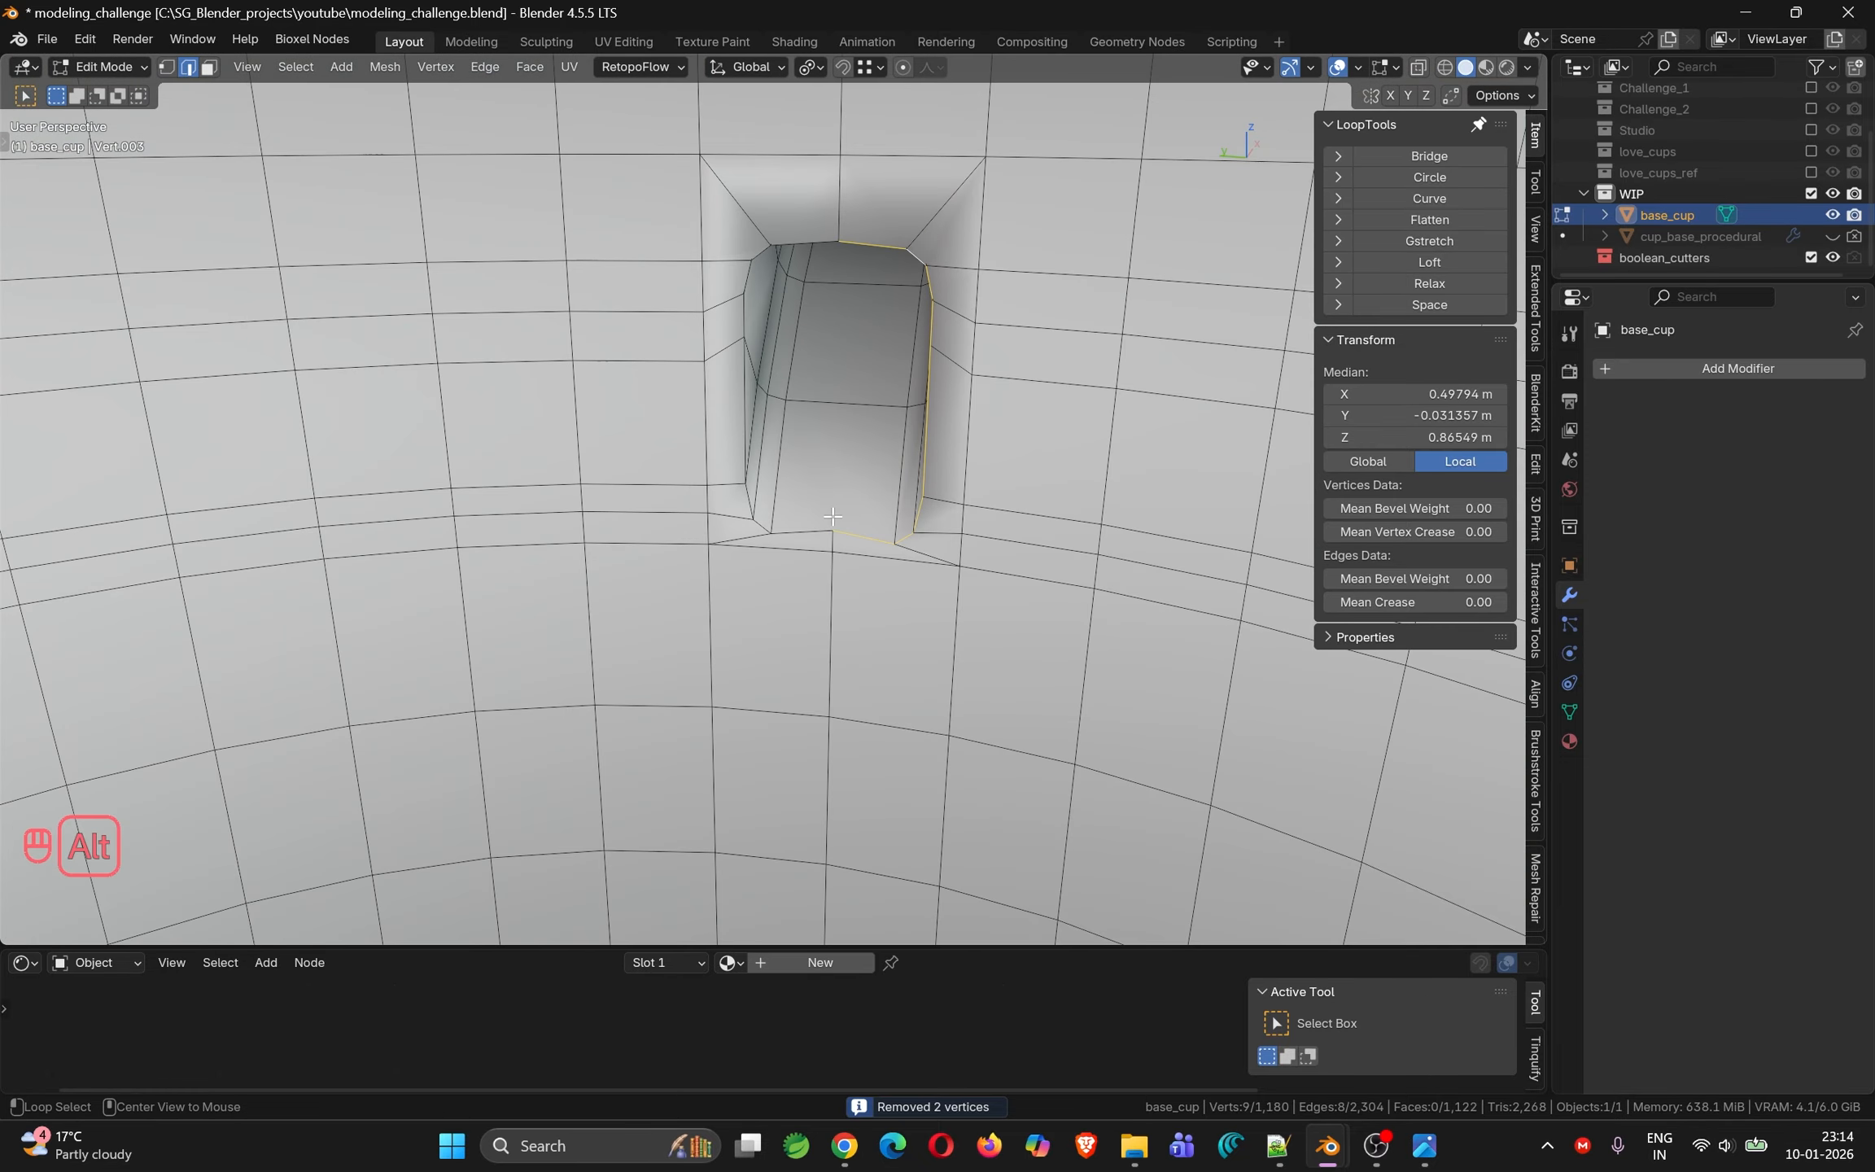
key(ctrl+r)
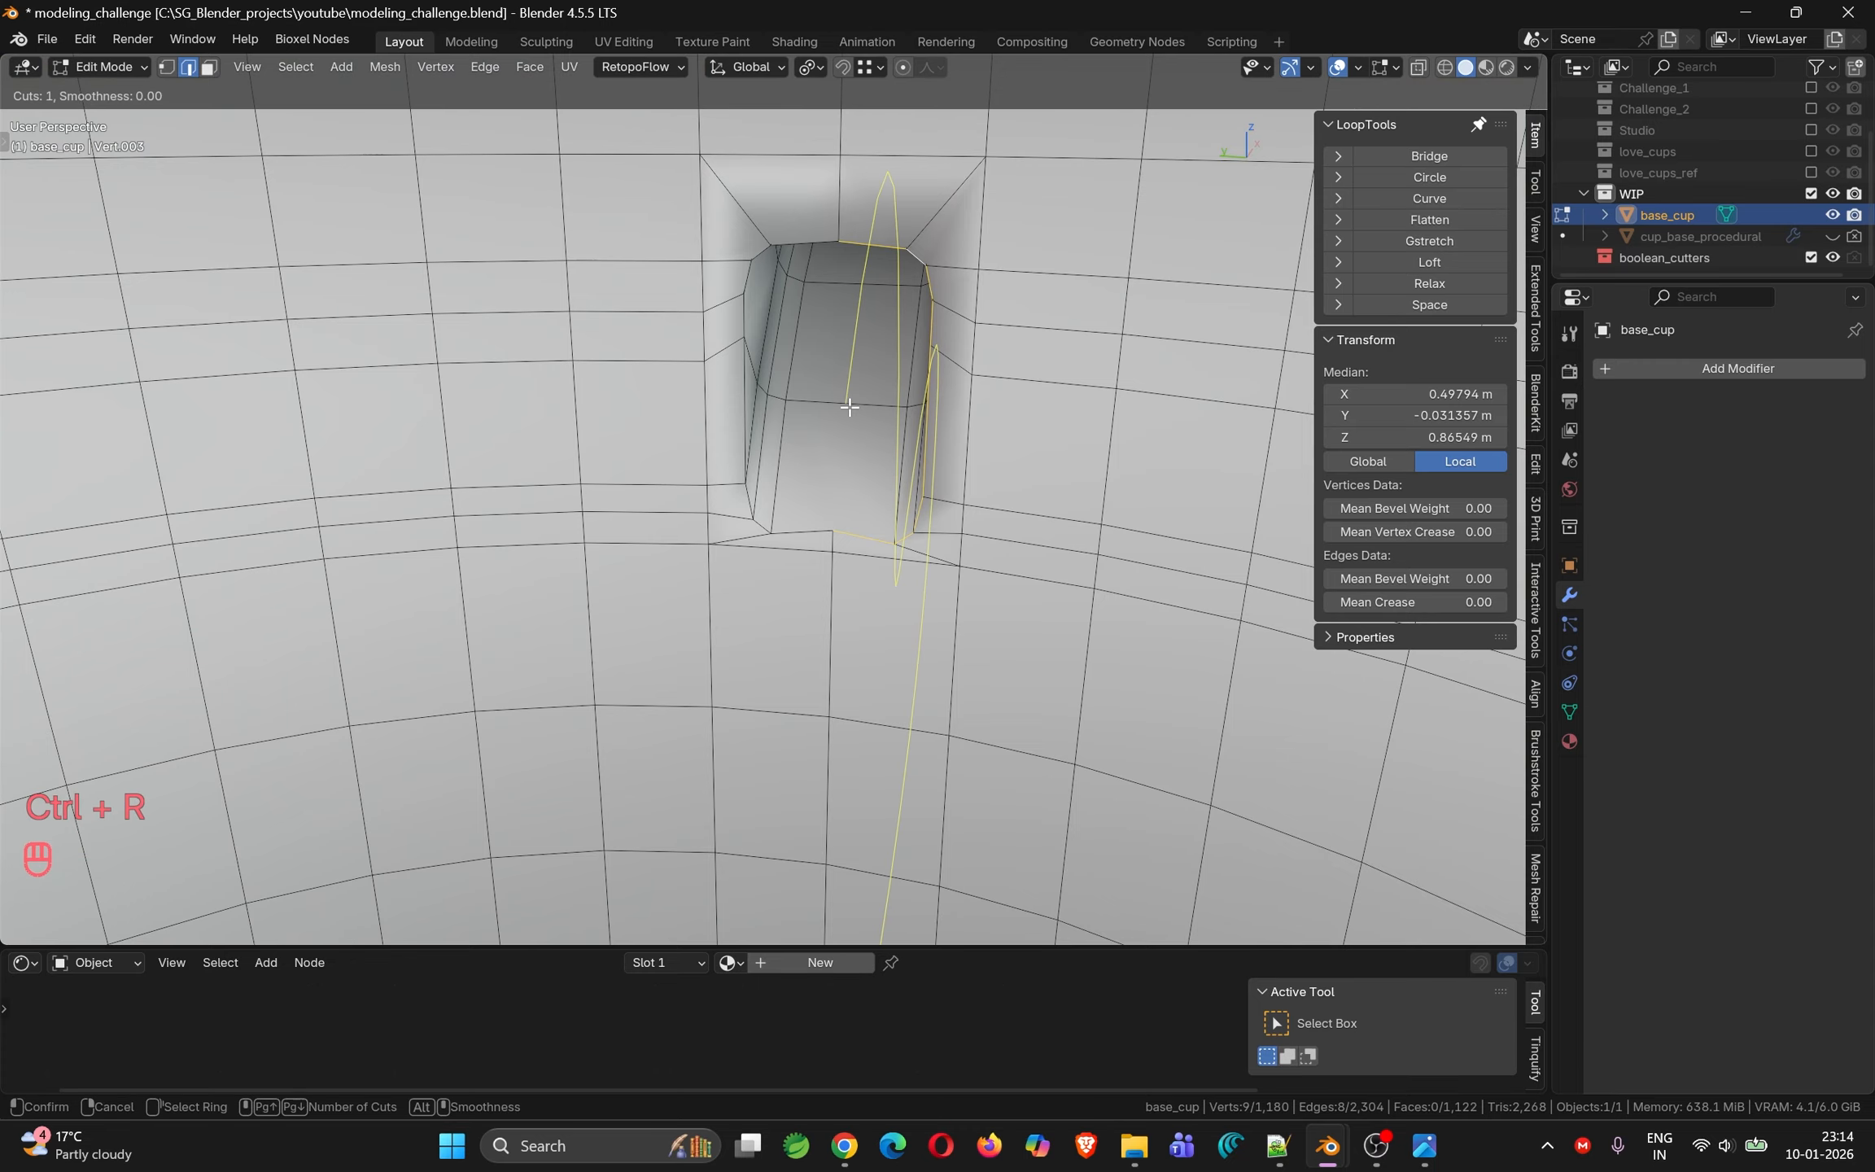
click(849, 407)
right_click(849, 407)
Connect the new centre loop's end vertex inside the handle to the middle vertex of the upper opening's bottom rim
key(1)
click(847, 403)
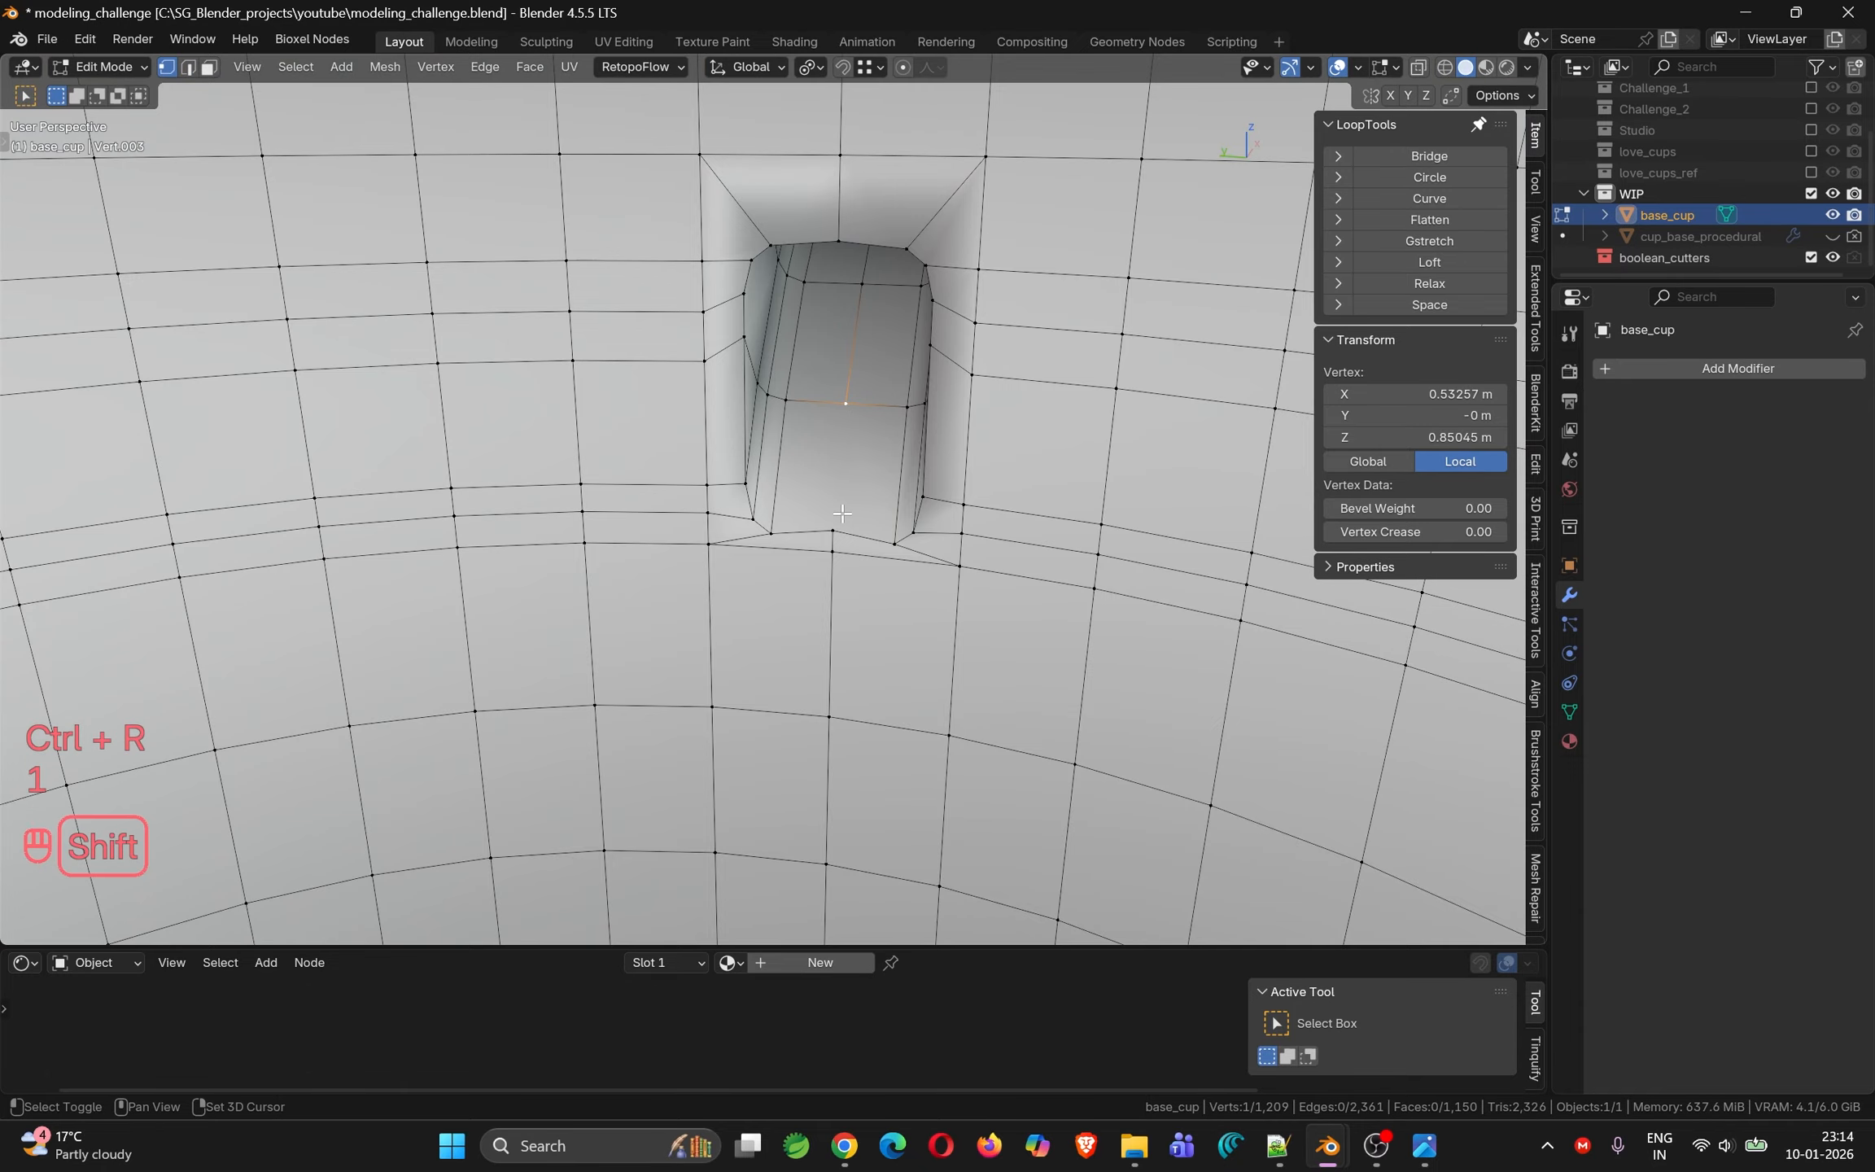
shift+click(832, 530)
key(j)
Add a centred lengthwise edge loop along the handle tunnel's ceiling and connect its end to the upper opening's top rim vertex
middle_drag(845, 426, 872, 105)
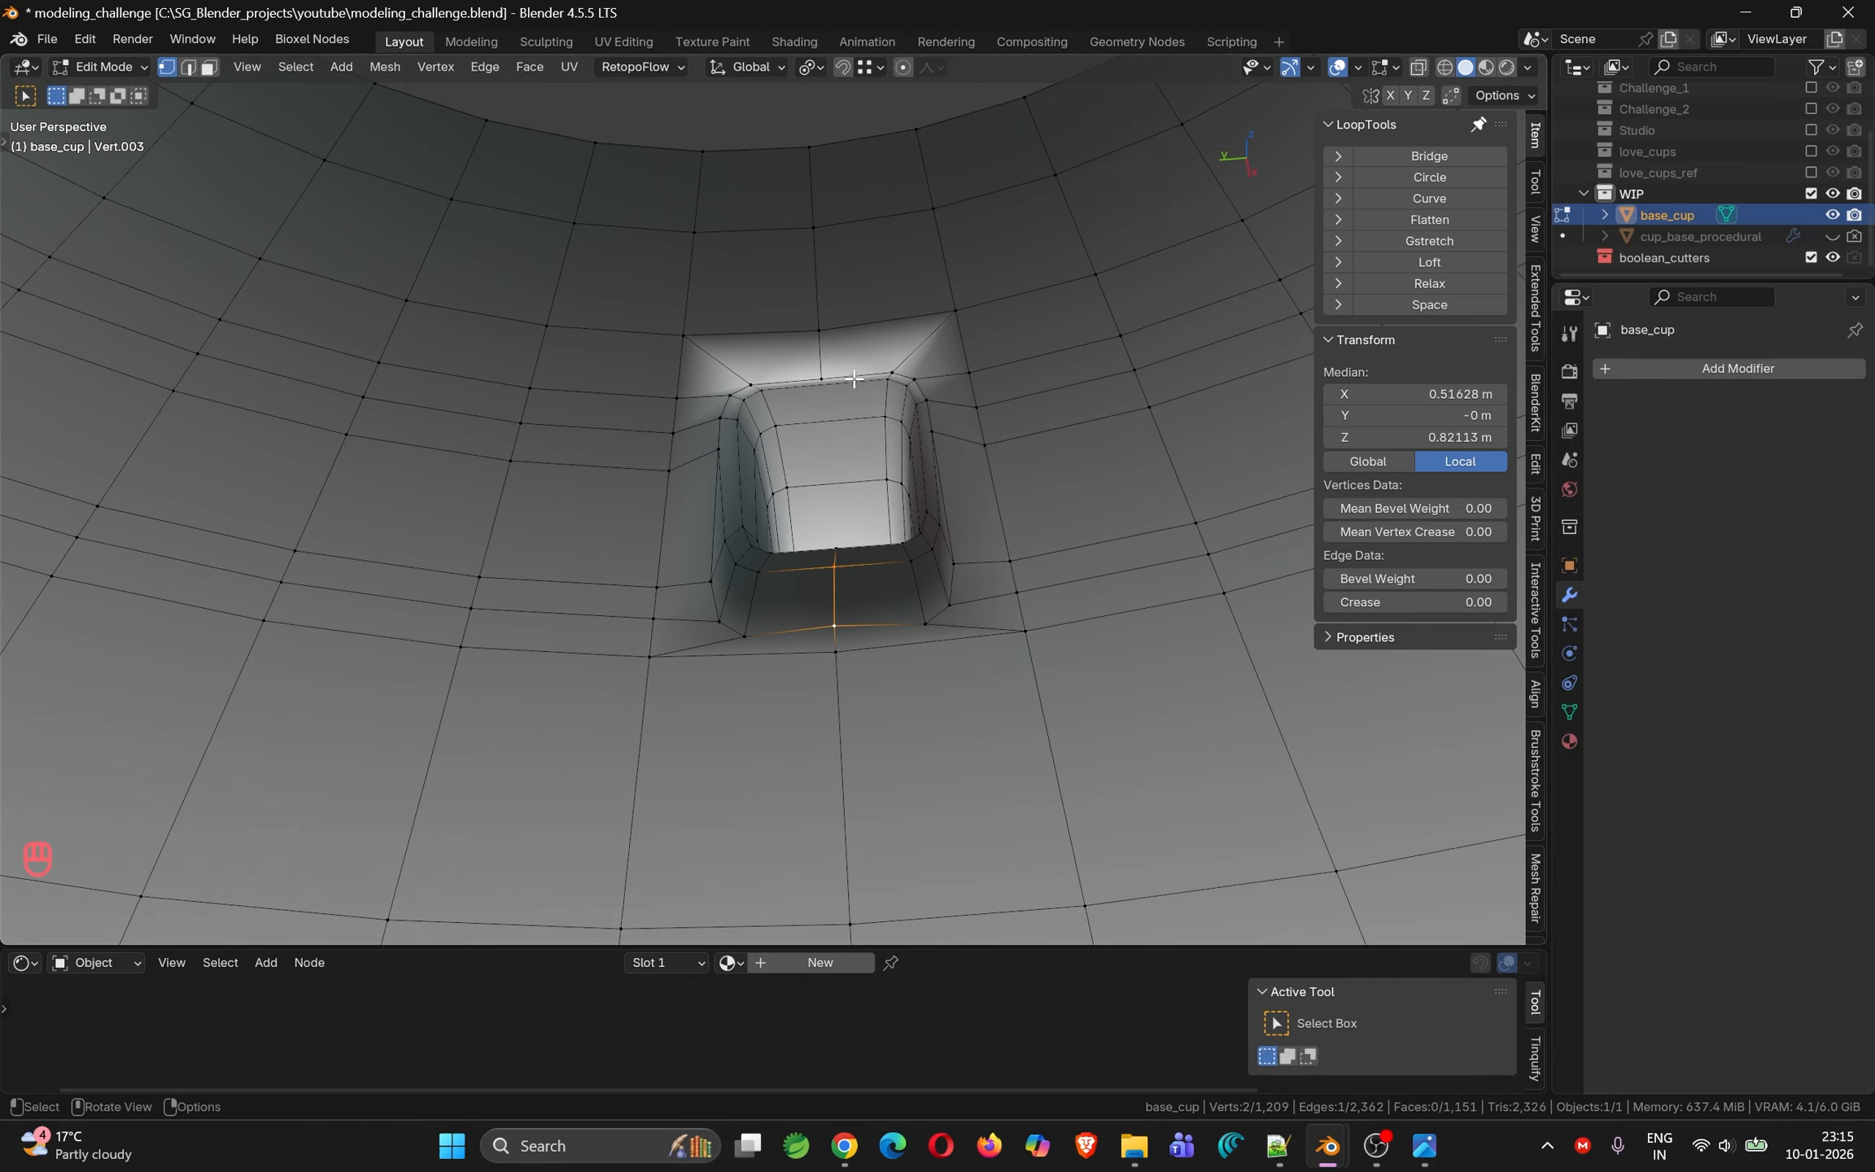
key(ctrl+r)
click(830, 415)
right_click(830, 415)
middle_drag(827, 418, 757, 440)
click(756, 446)
shift+click(737, 422)
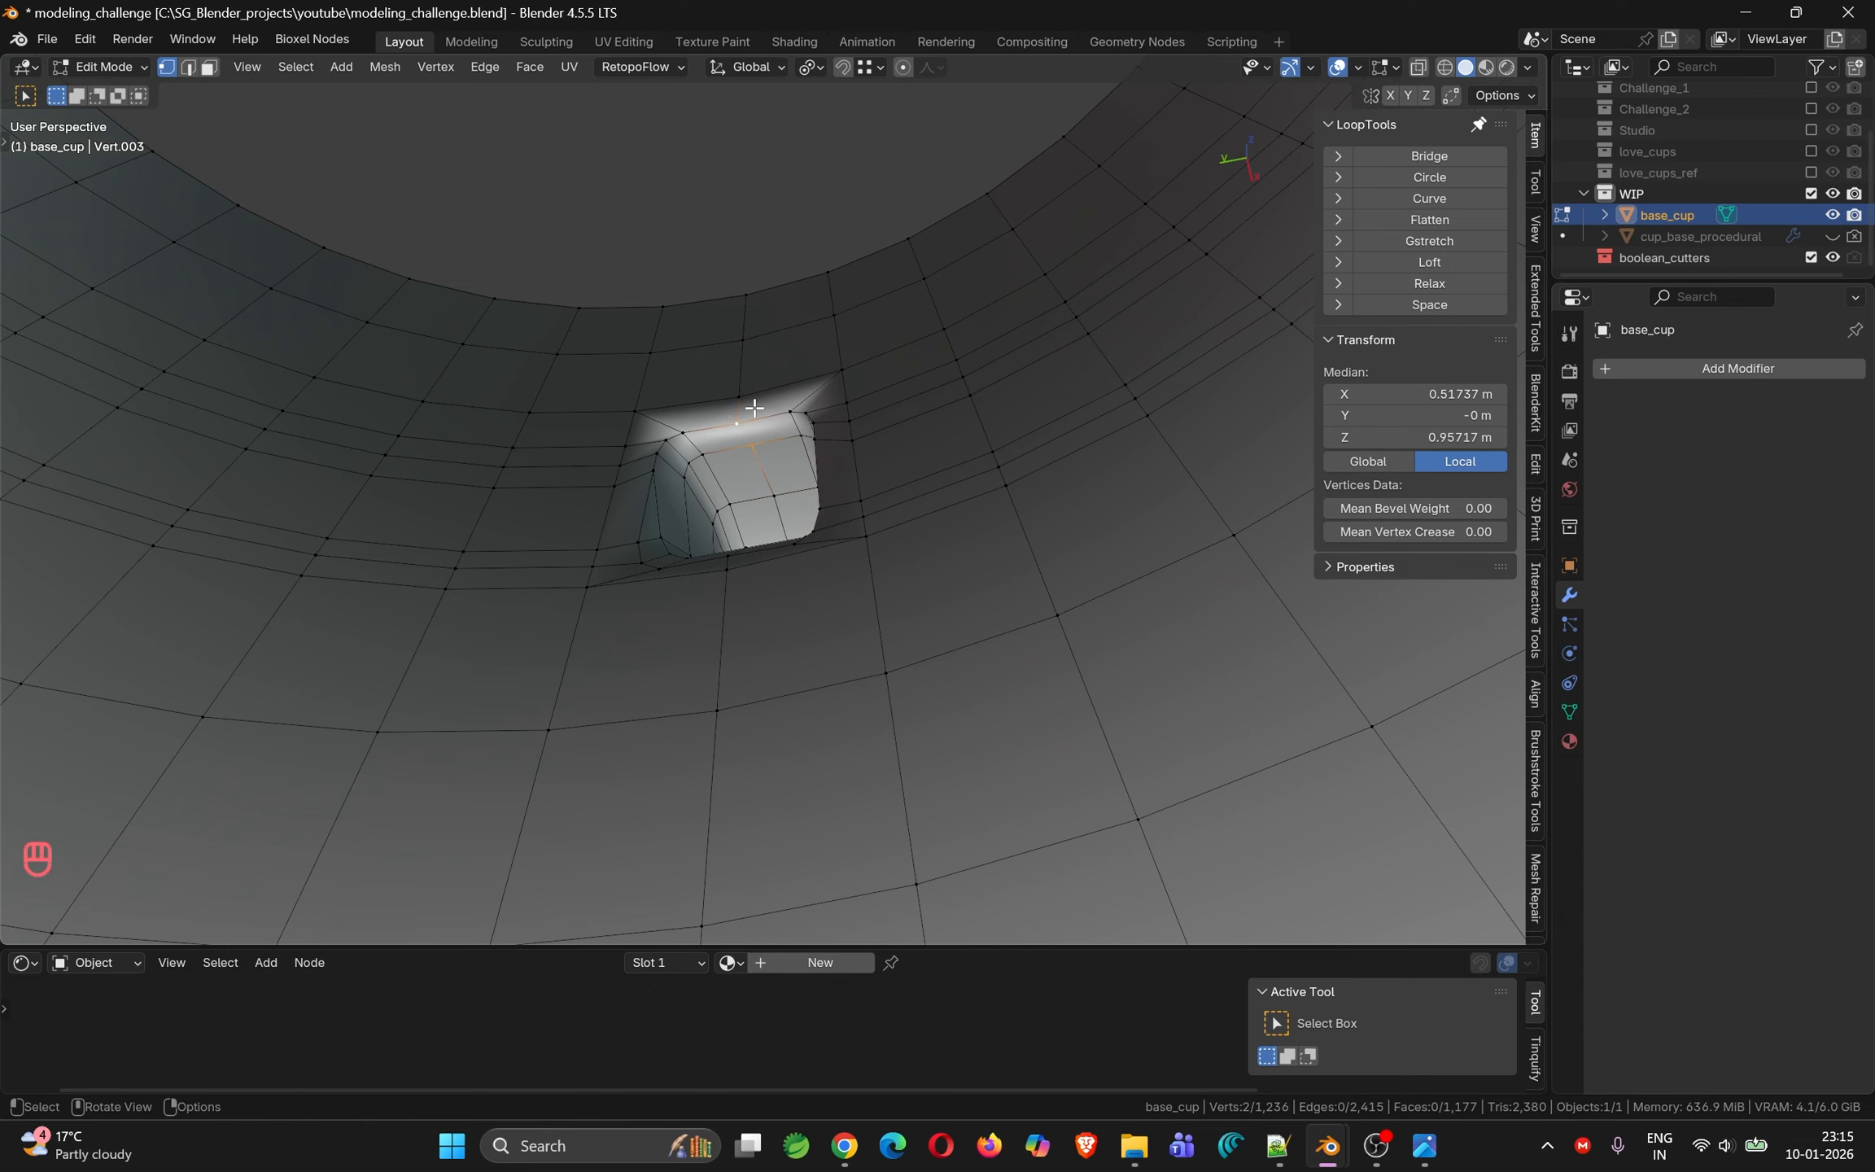
Select the edge loop around the upper opening's rim and examine whether it runs continuously
alt+click(761, 416)
middle_drag(768, 419, 827, 522)
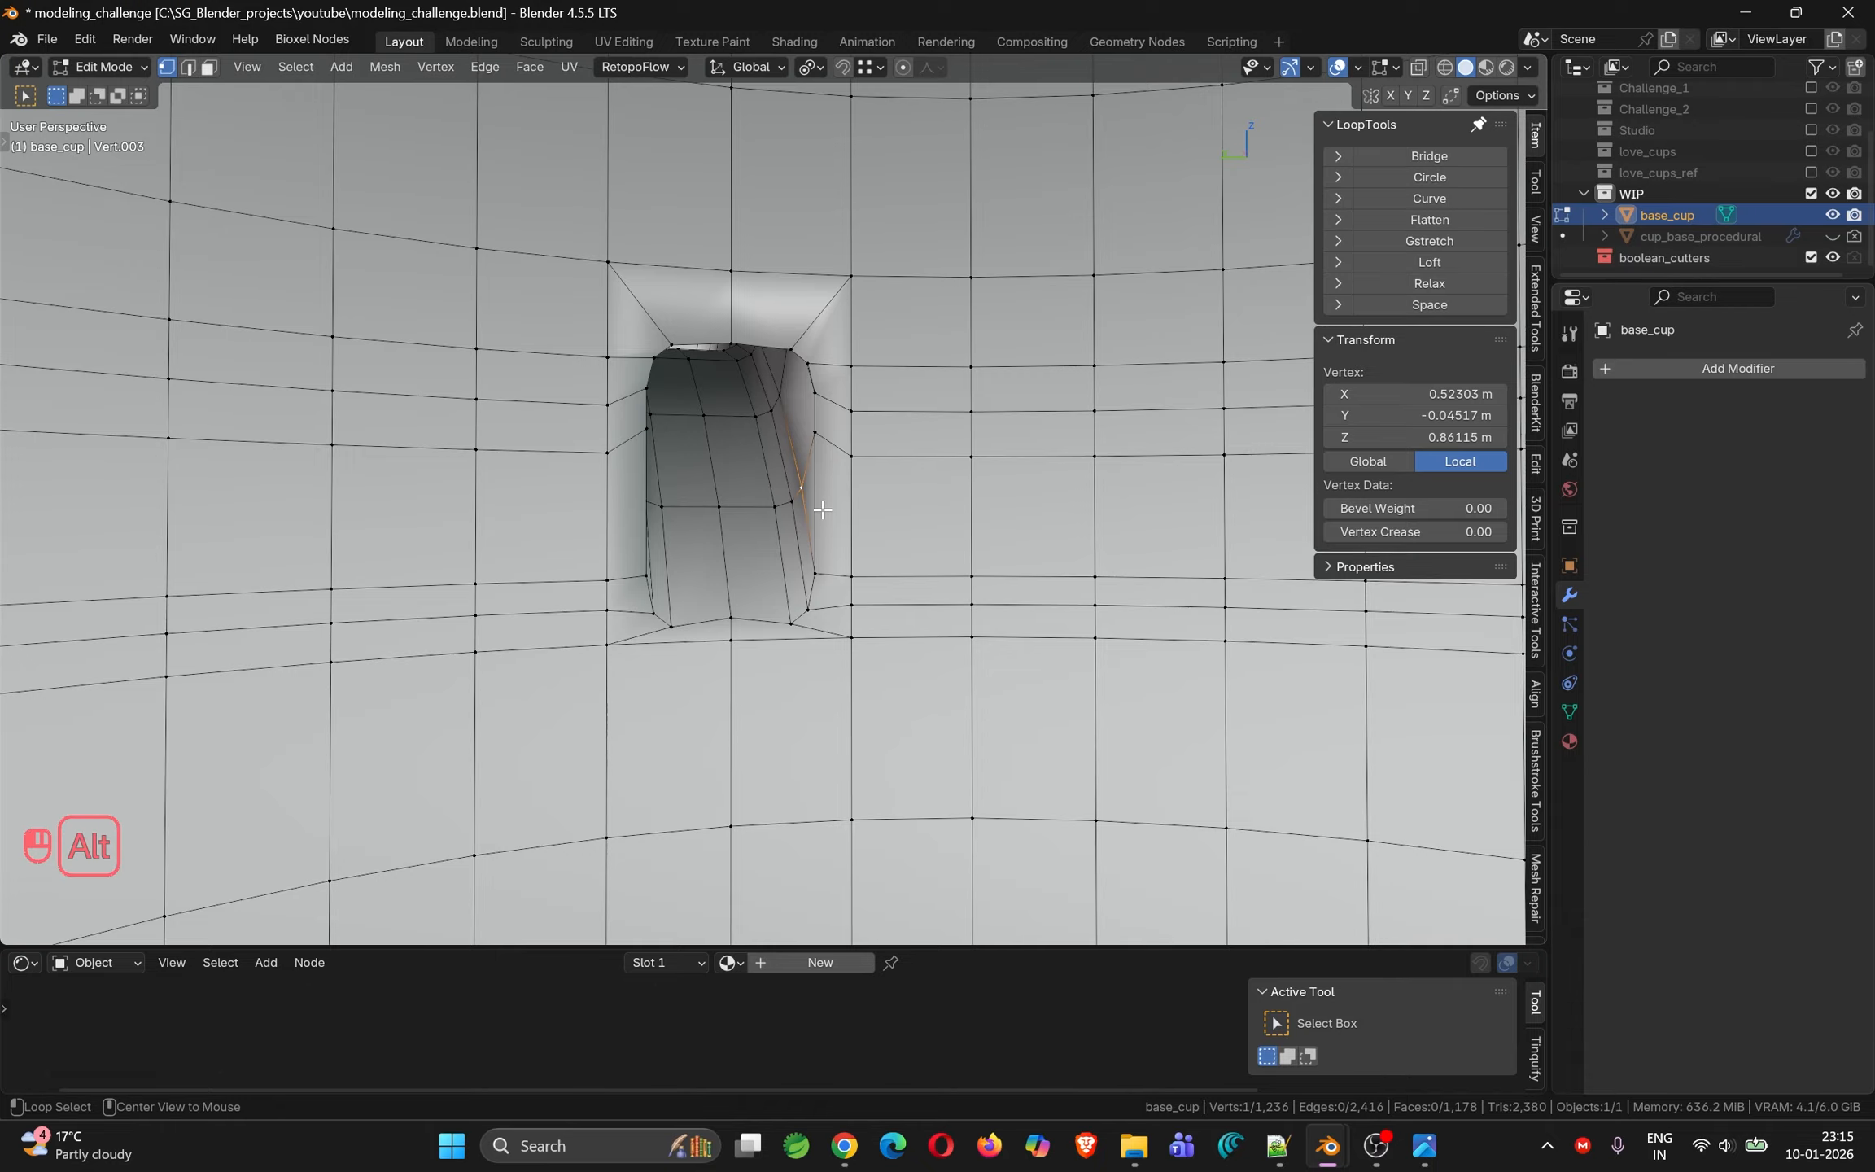
key(2)
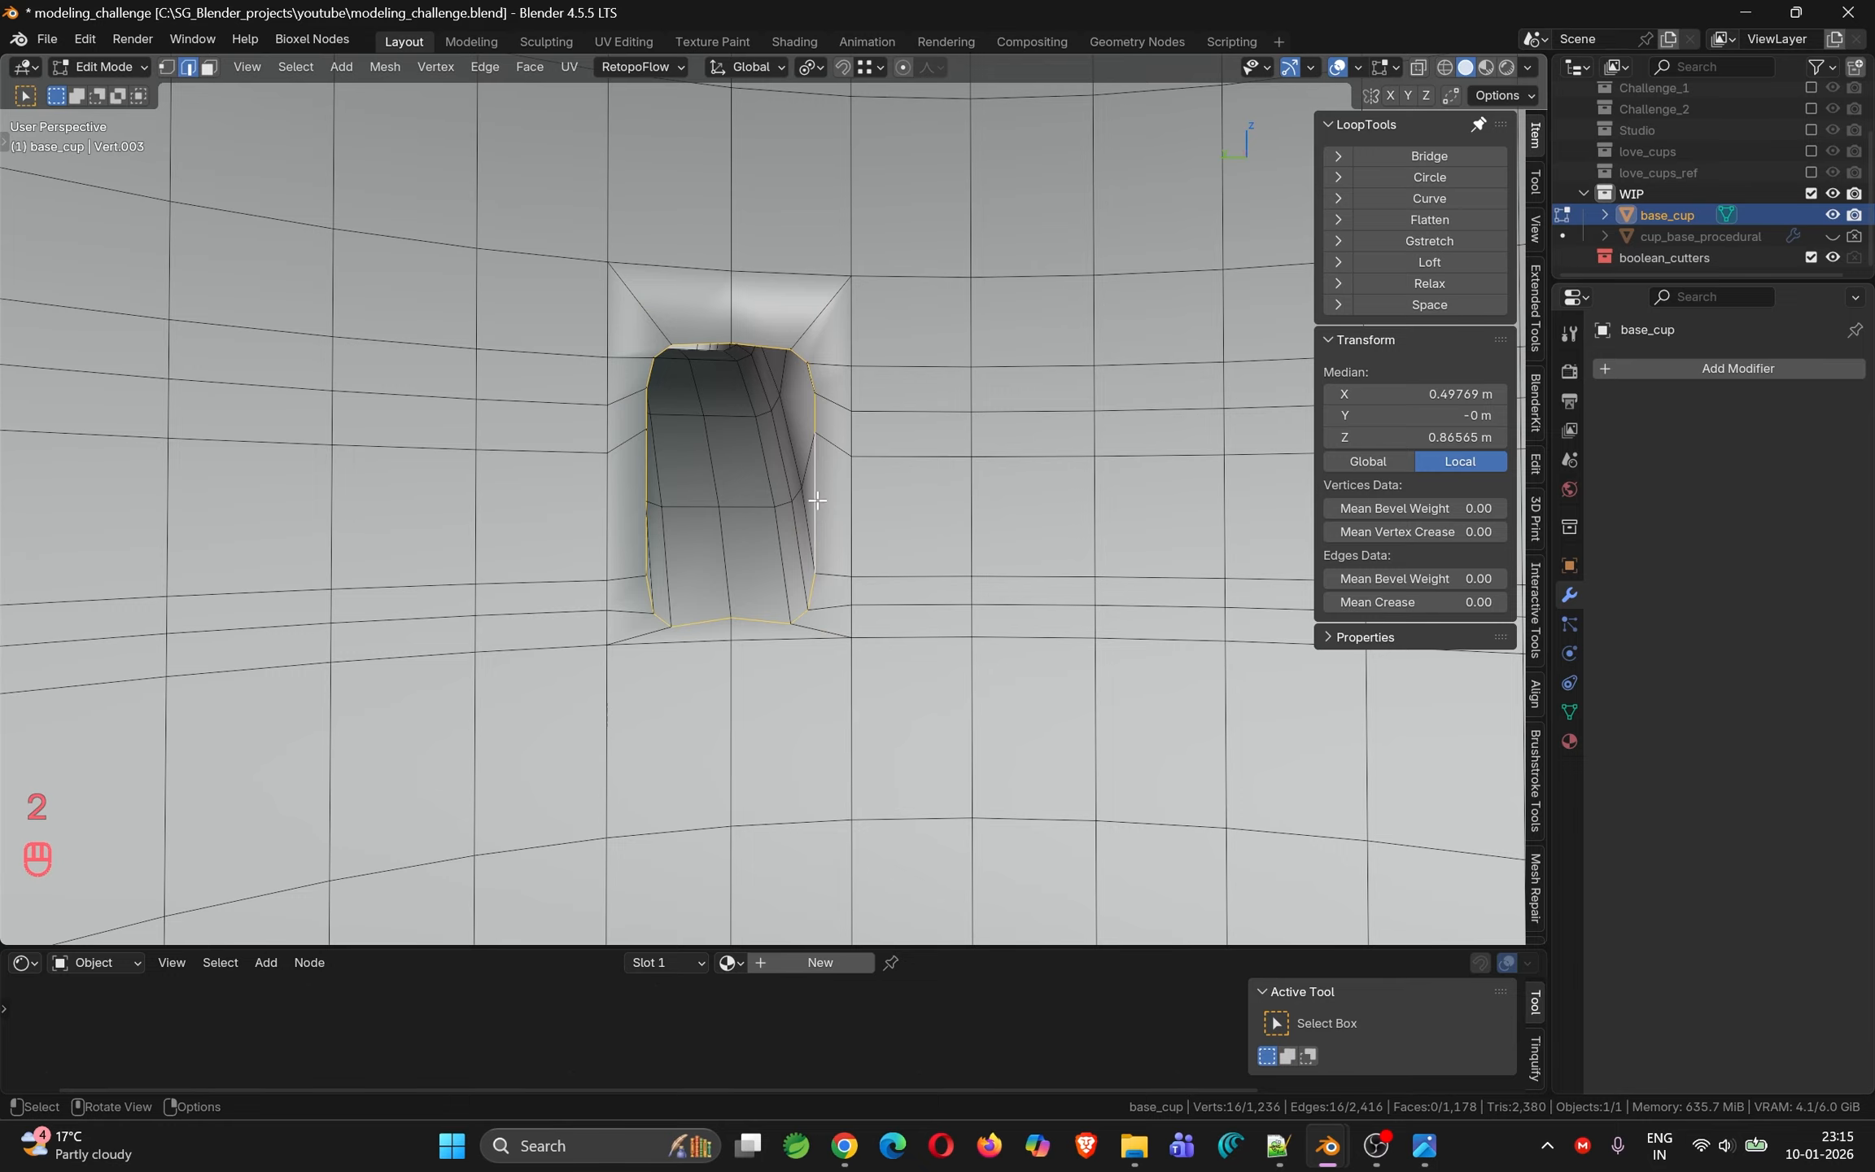
middle_drag(568, 498, 711, 422)
middle_drag(810, 562, 773, 469)
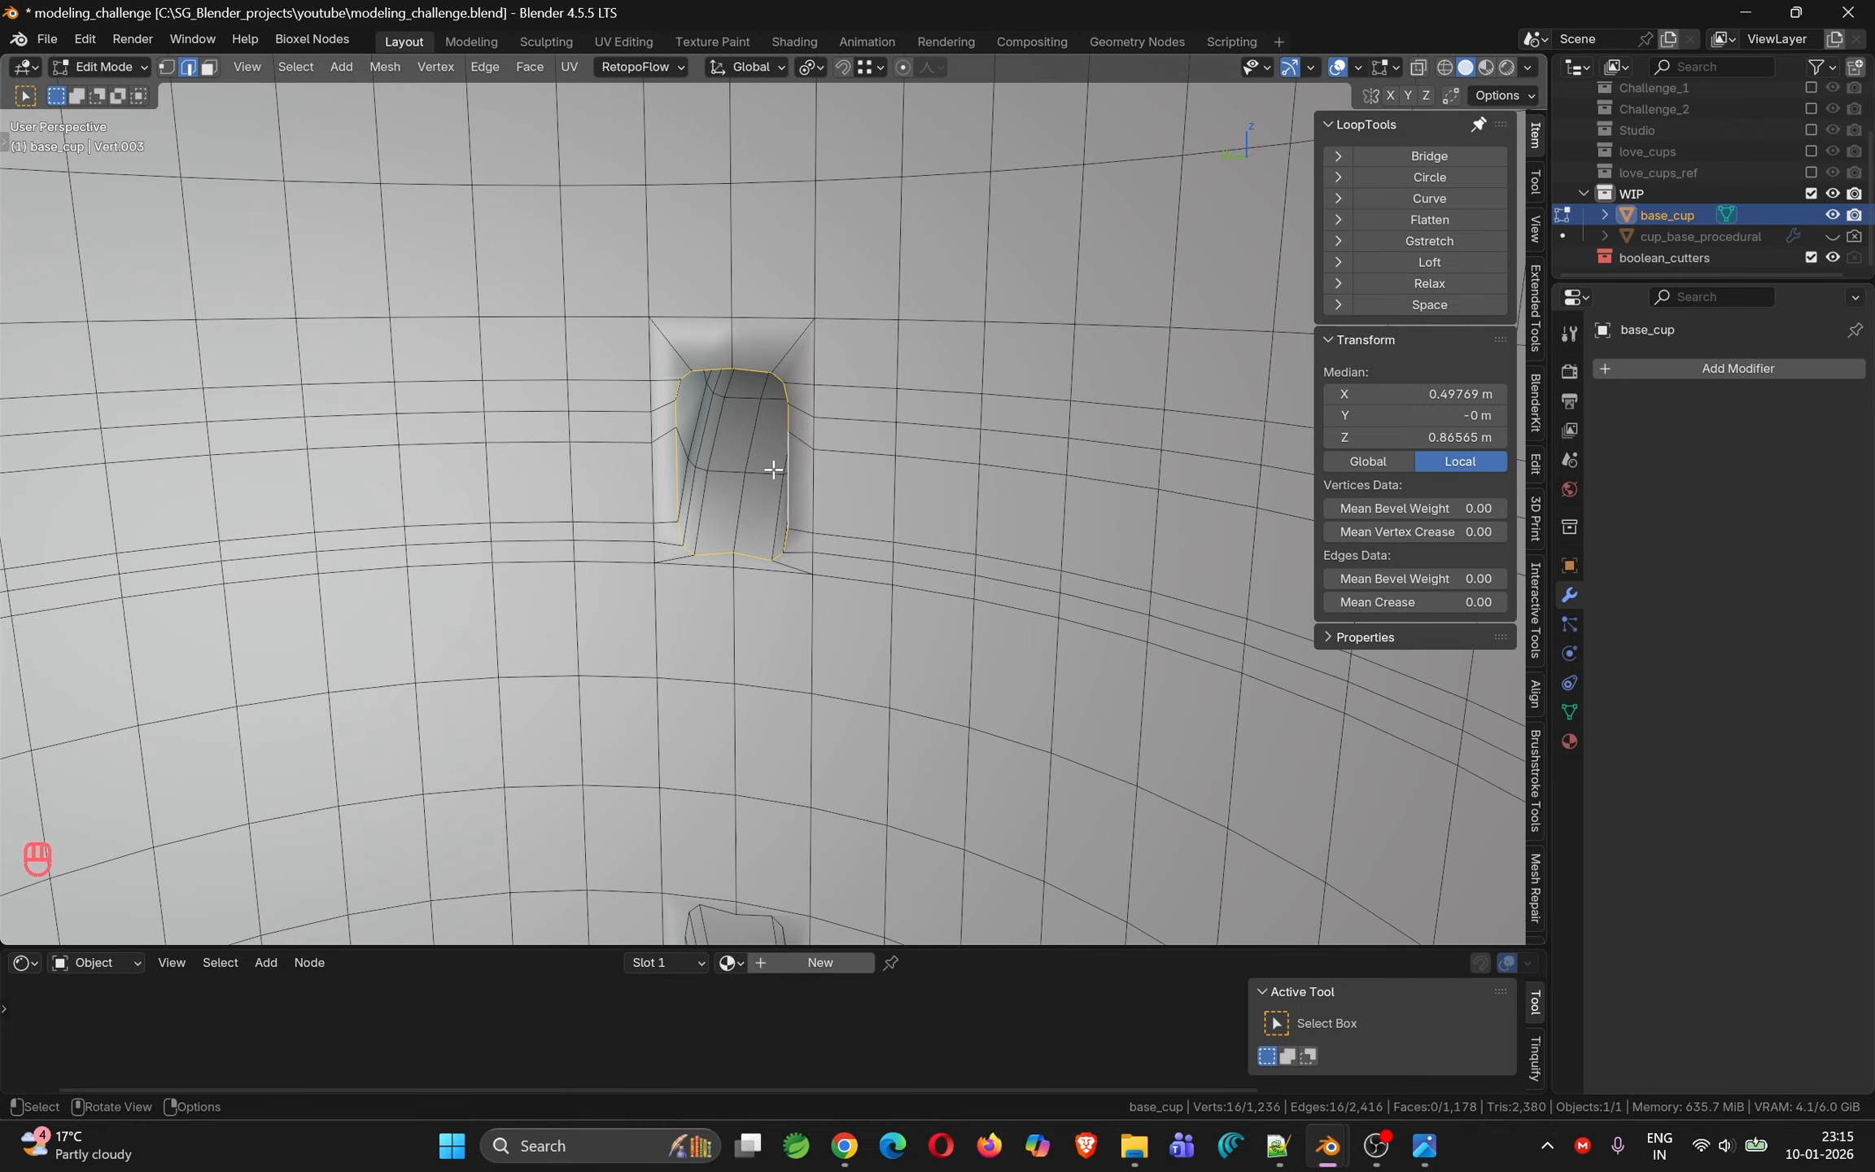
key(Tab)
key(Tab)
Connect the centre vertex inside the lower handle opening to the middle vertex of its top rim
shift+middle_drag(807, 567, 855, 277)
middle_drag(854, 508, 887, 456)
shift+middle_drag(881, 496, 896, 444)
middle_drag(887, 586, 774, 562)
key(1)
click(799, 604)
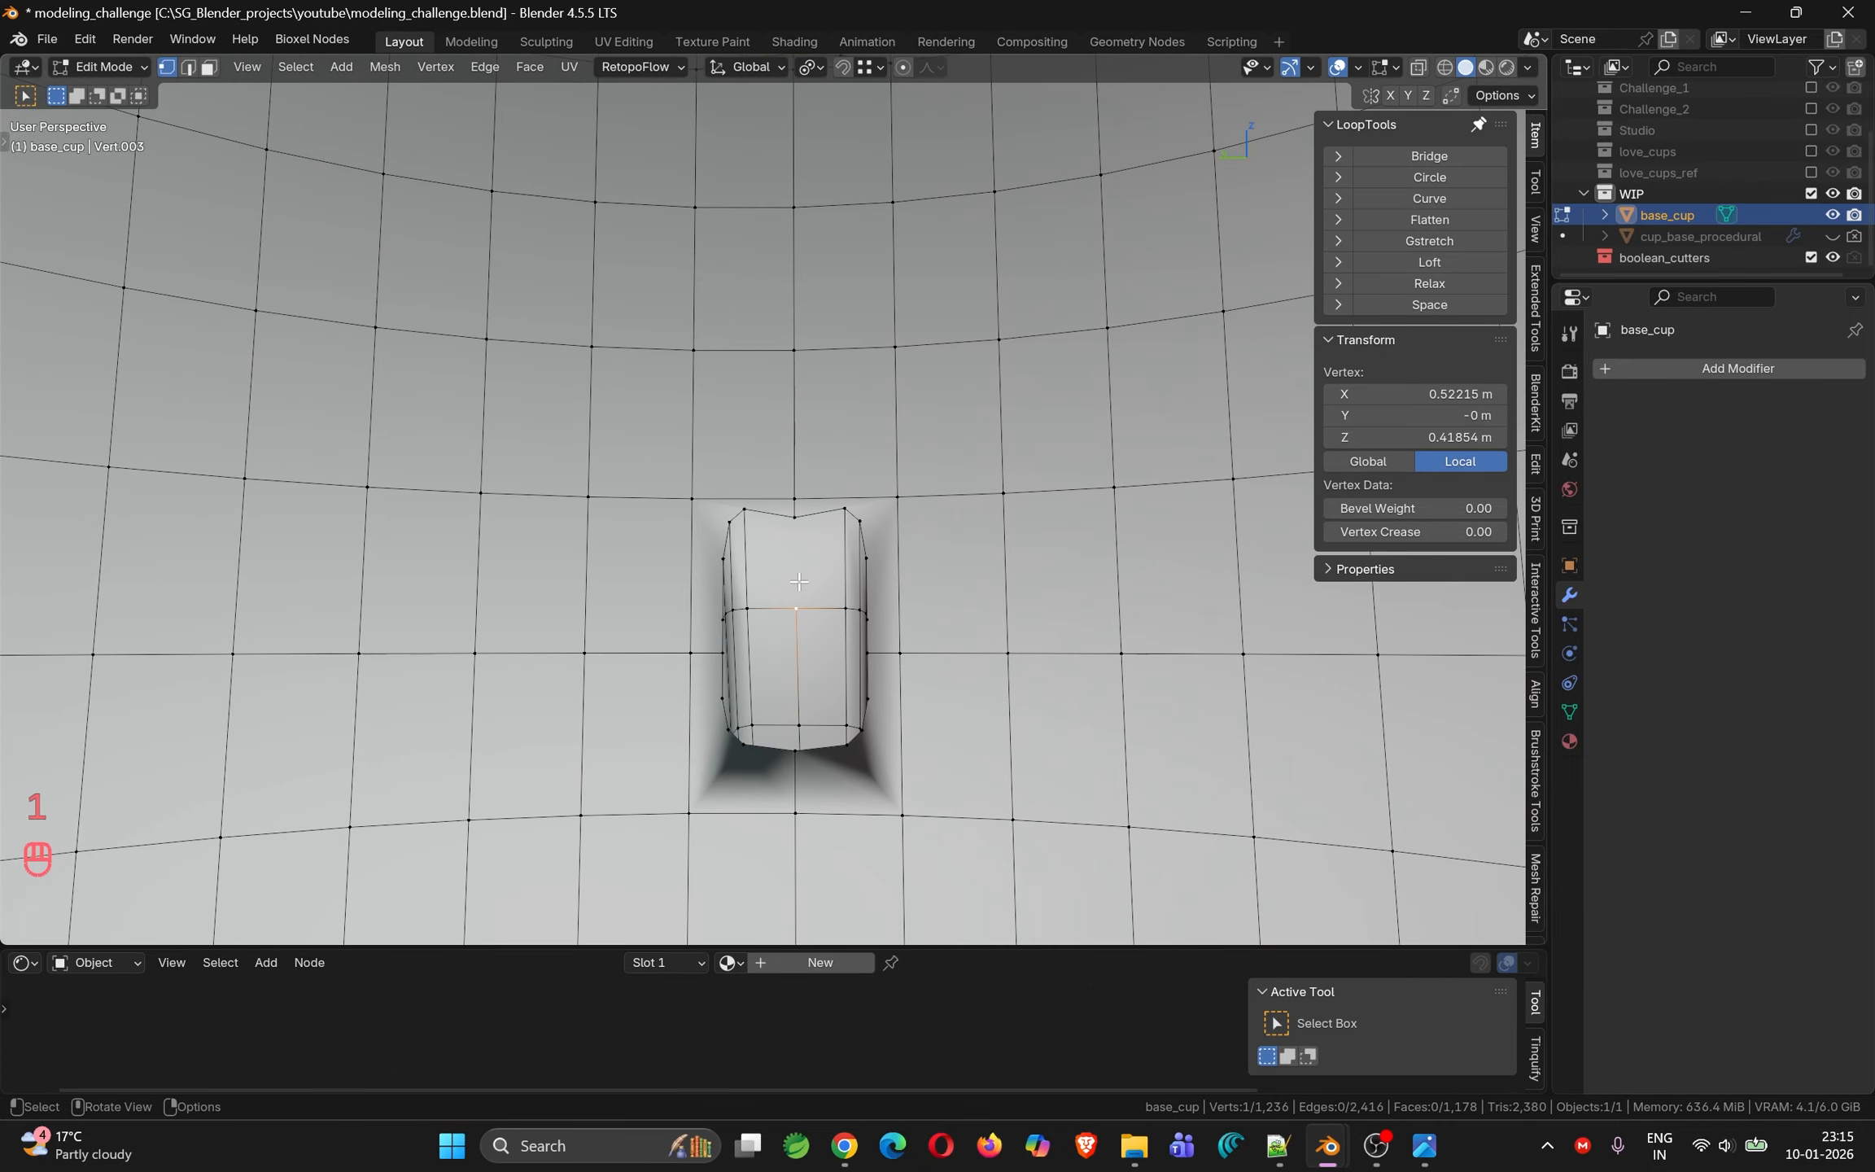
shift+click(796, 521)
key(j)
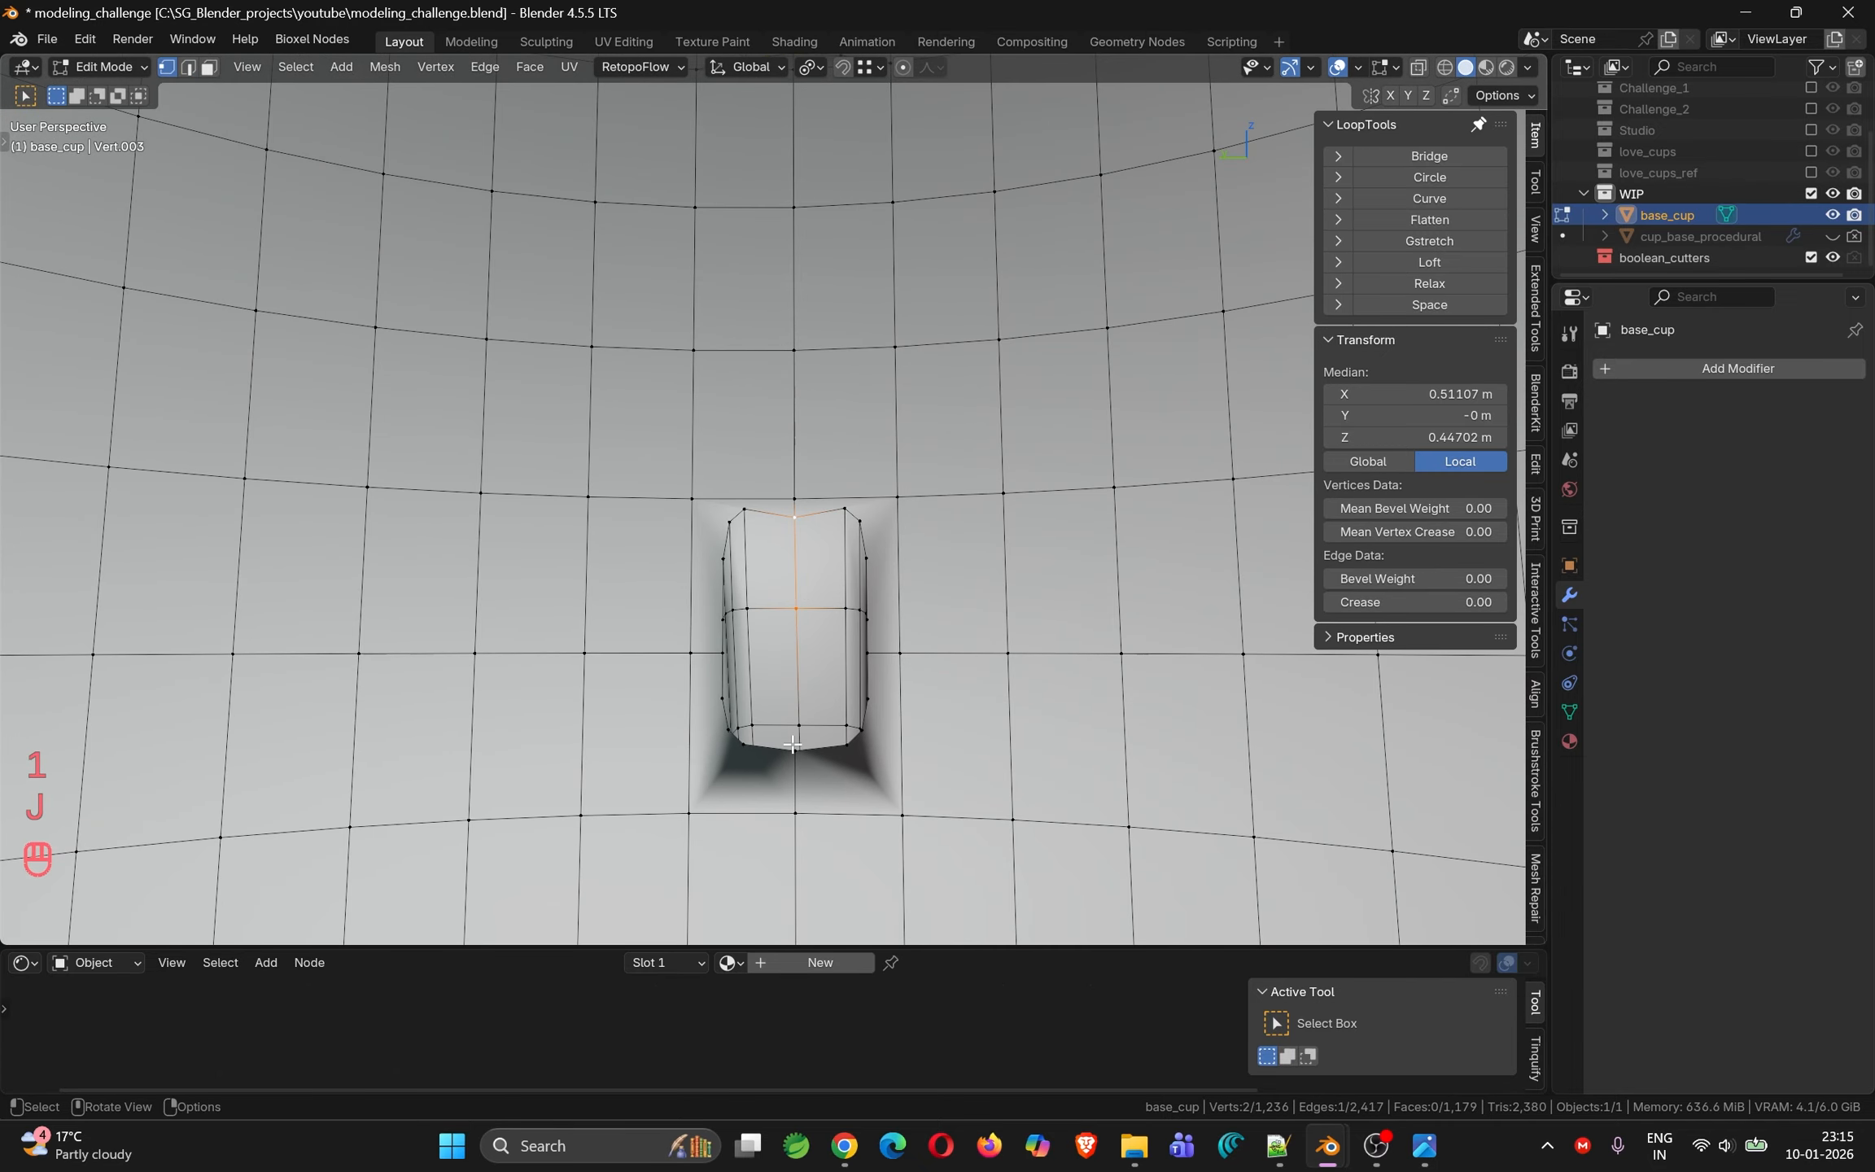
Connect the inner centre loop's end vertex to the middle vertex of the lower opening's bottom rim
middle_drag(792, 745, 804, 938)
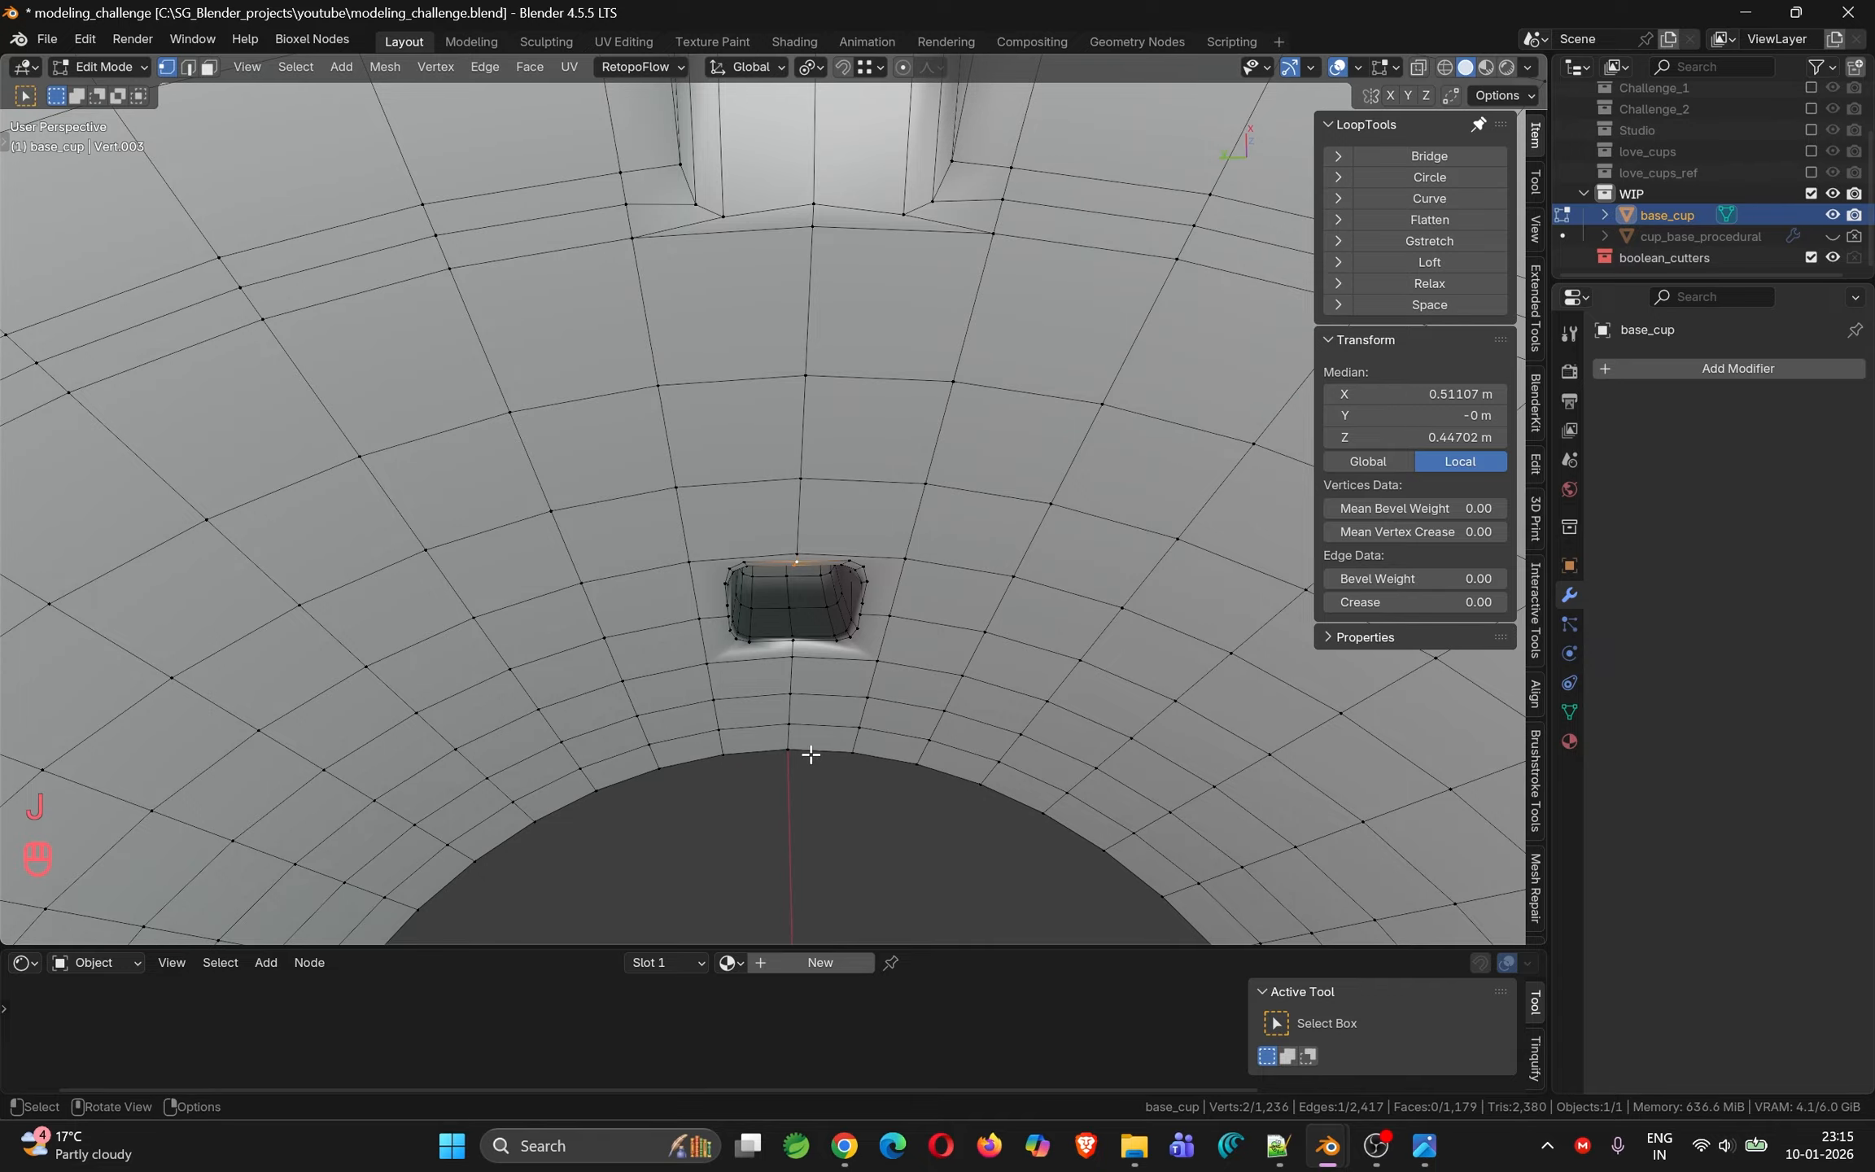
scroll(802, 638, up, 8)
click(808, 617)
shift+click(809, 642)
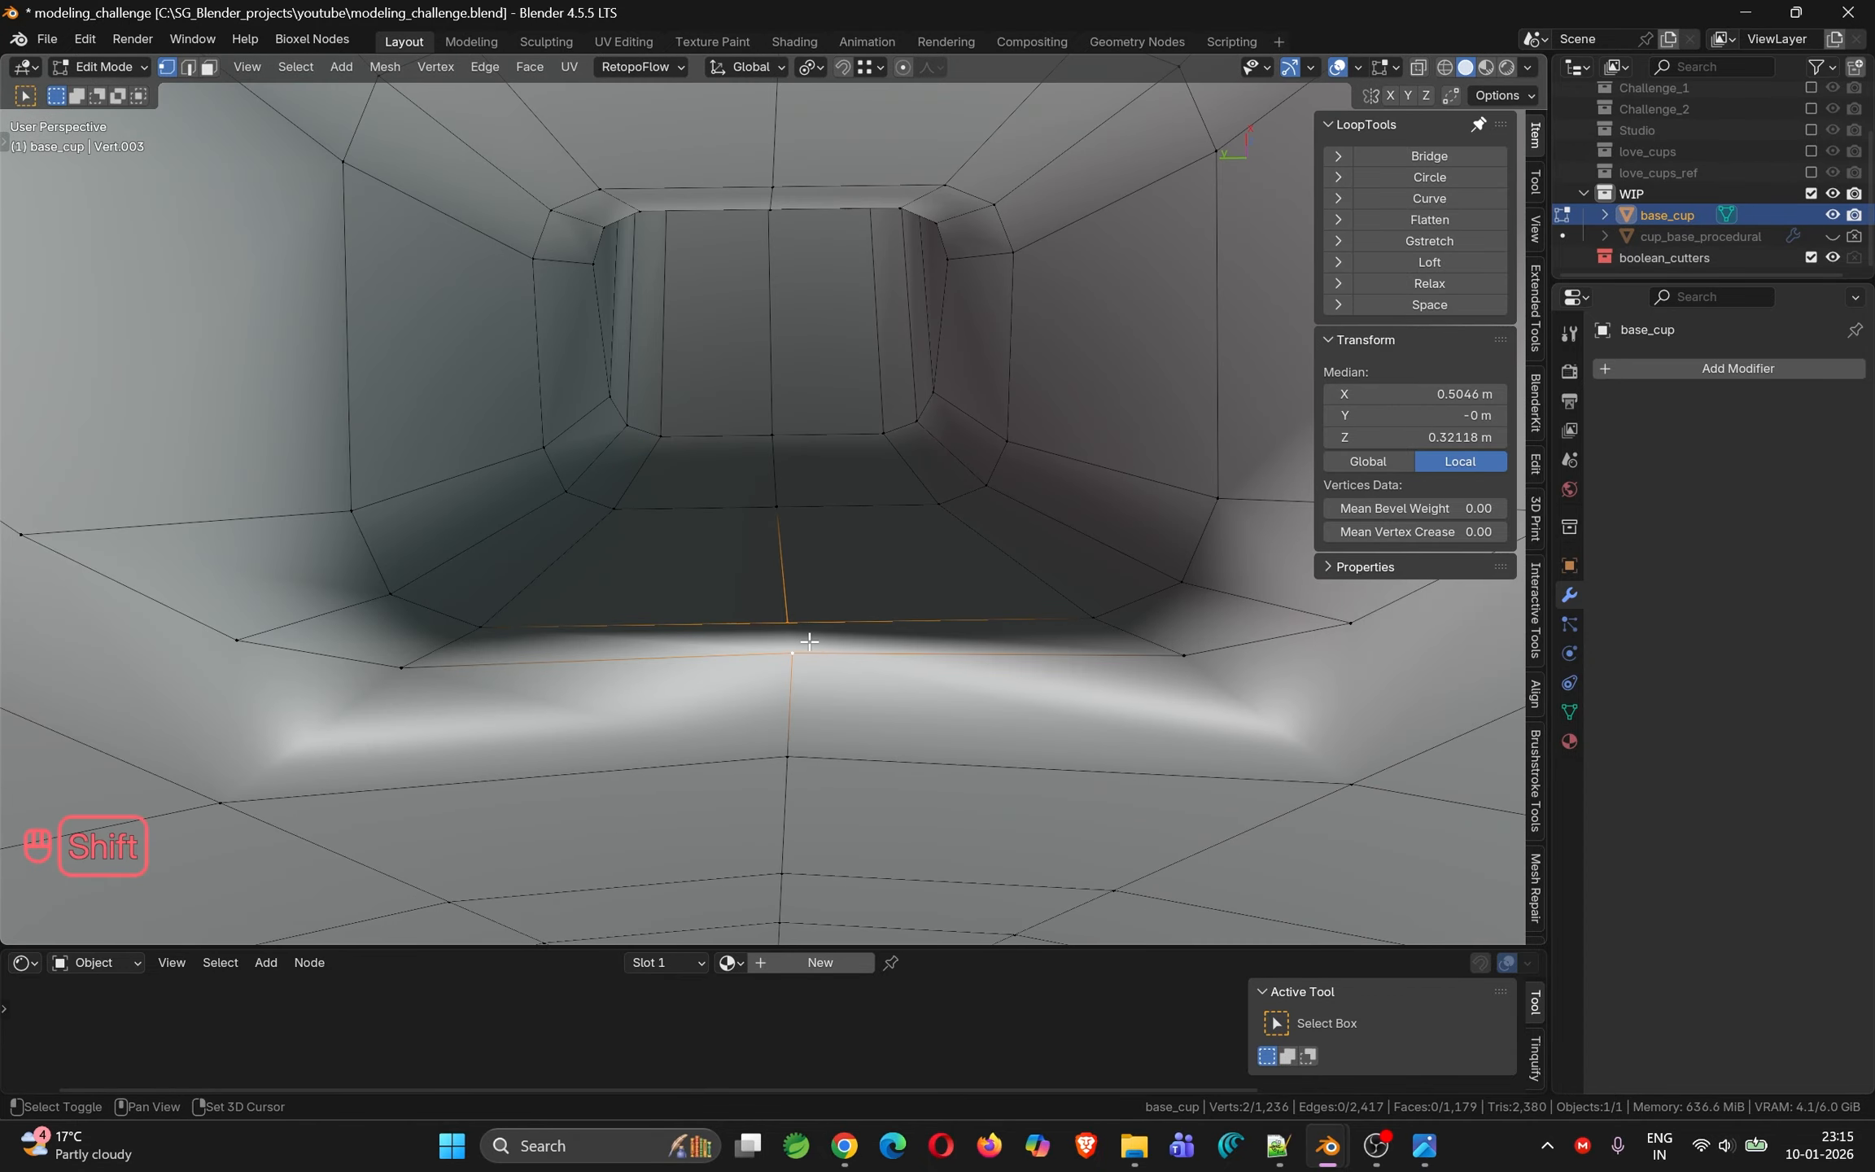
key(j)
Connect the lower opening's two bottom corner vertices to the surrounding corner vertices of the cup wall
middle_drag(829, 616, 1092, 624)
click(1044, 540)
shift+click(1105, 575)
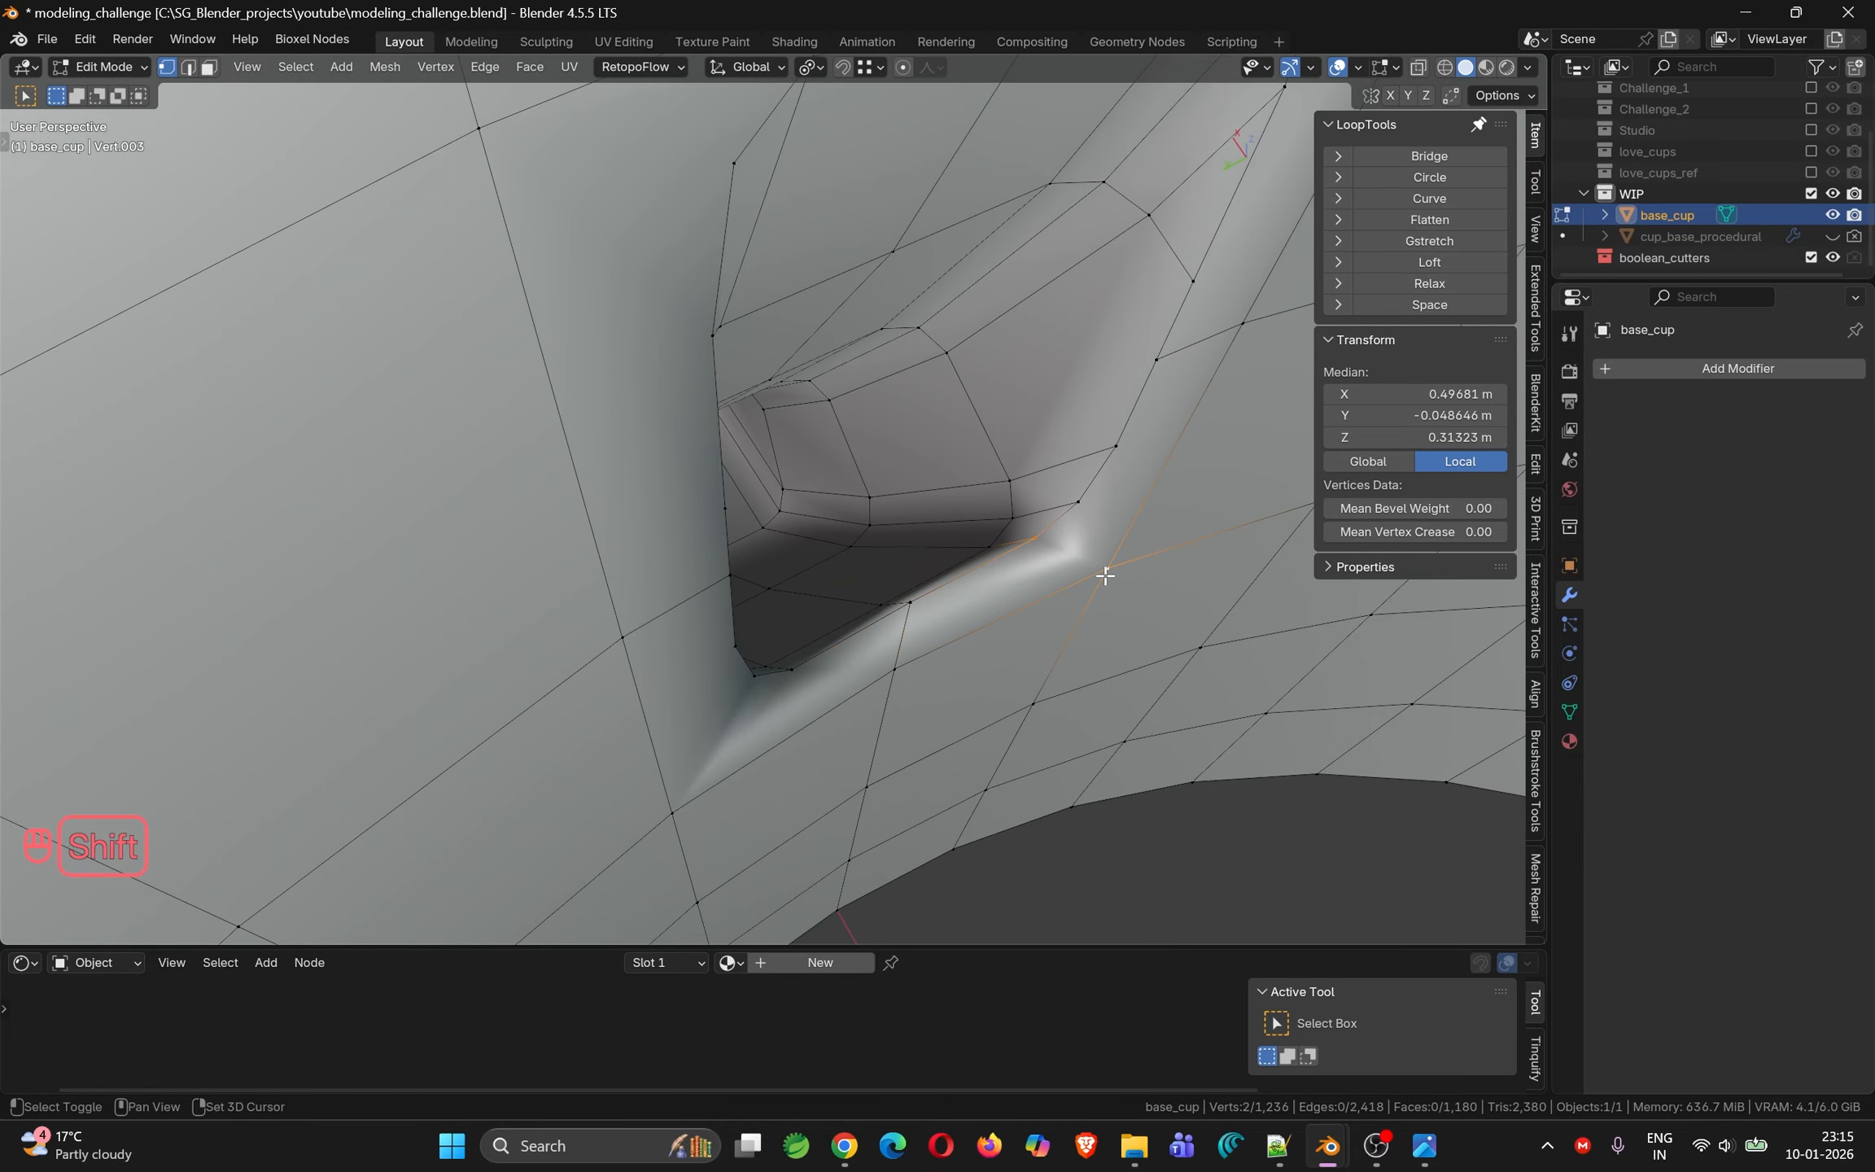
key(j)
click(792, 690)
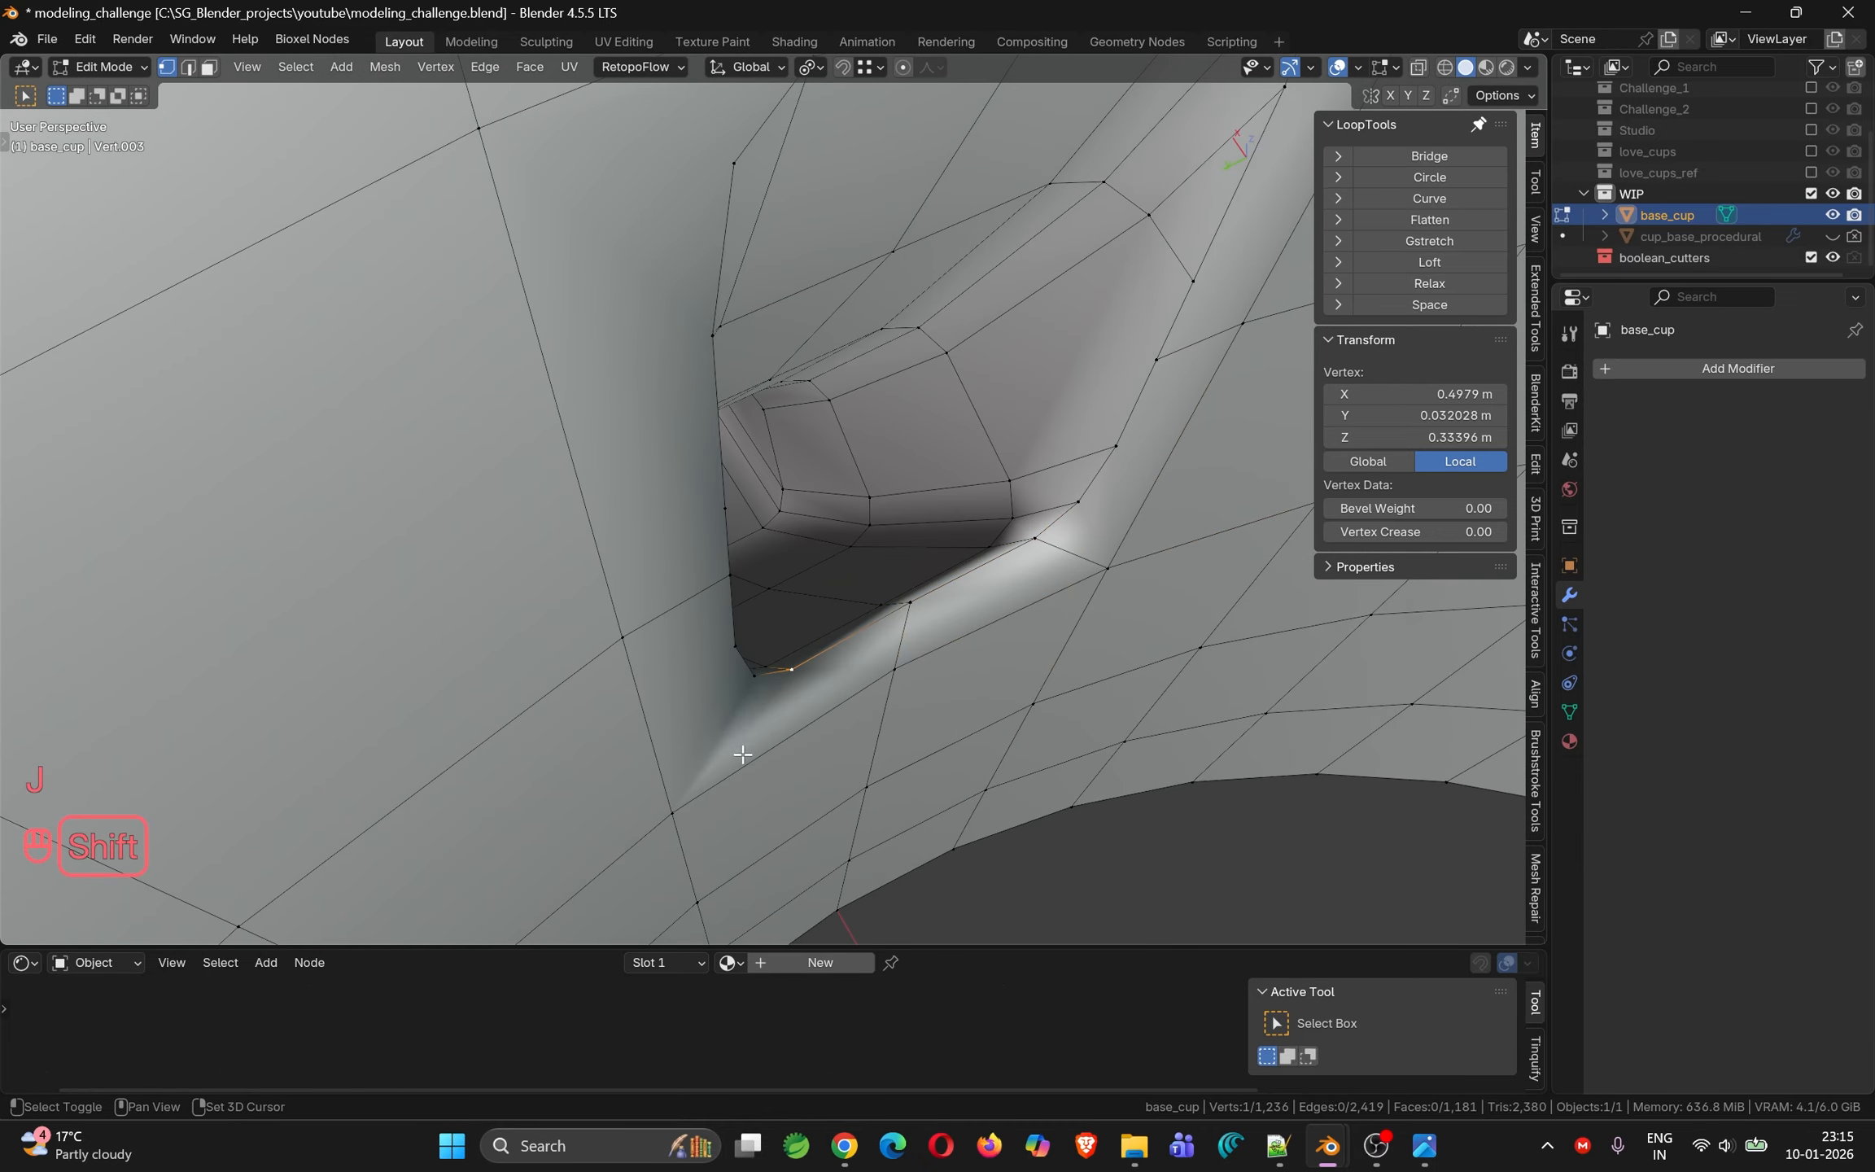
shift+click(672, 812)
key(j)
Add a horizontal edge loop around the cup just above the lower opening's bottom edge, keeping the slide factor at 0
middle_drag(676, 813, 1013, 633)
key(ctrl+r)
click(1194, 516)
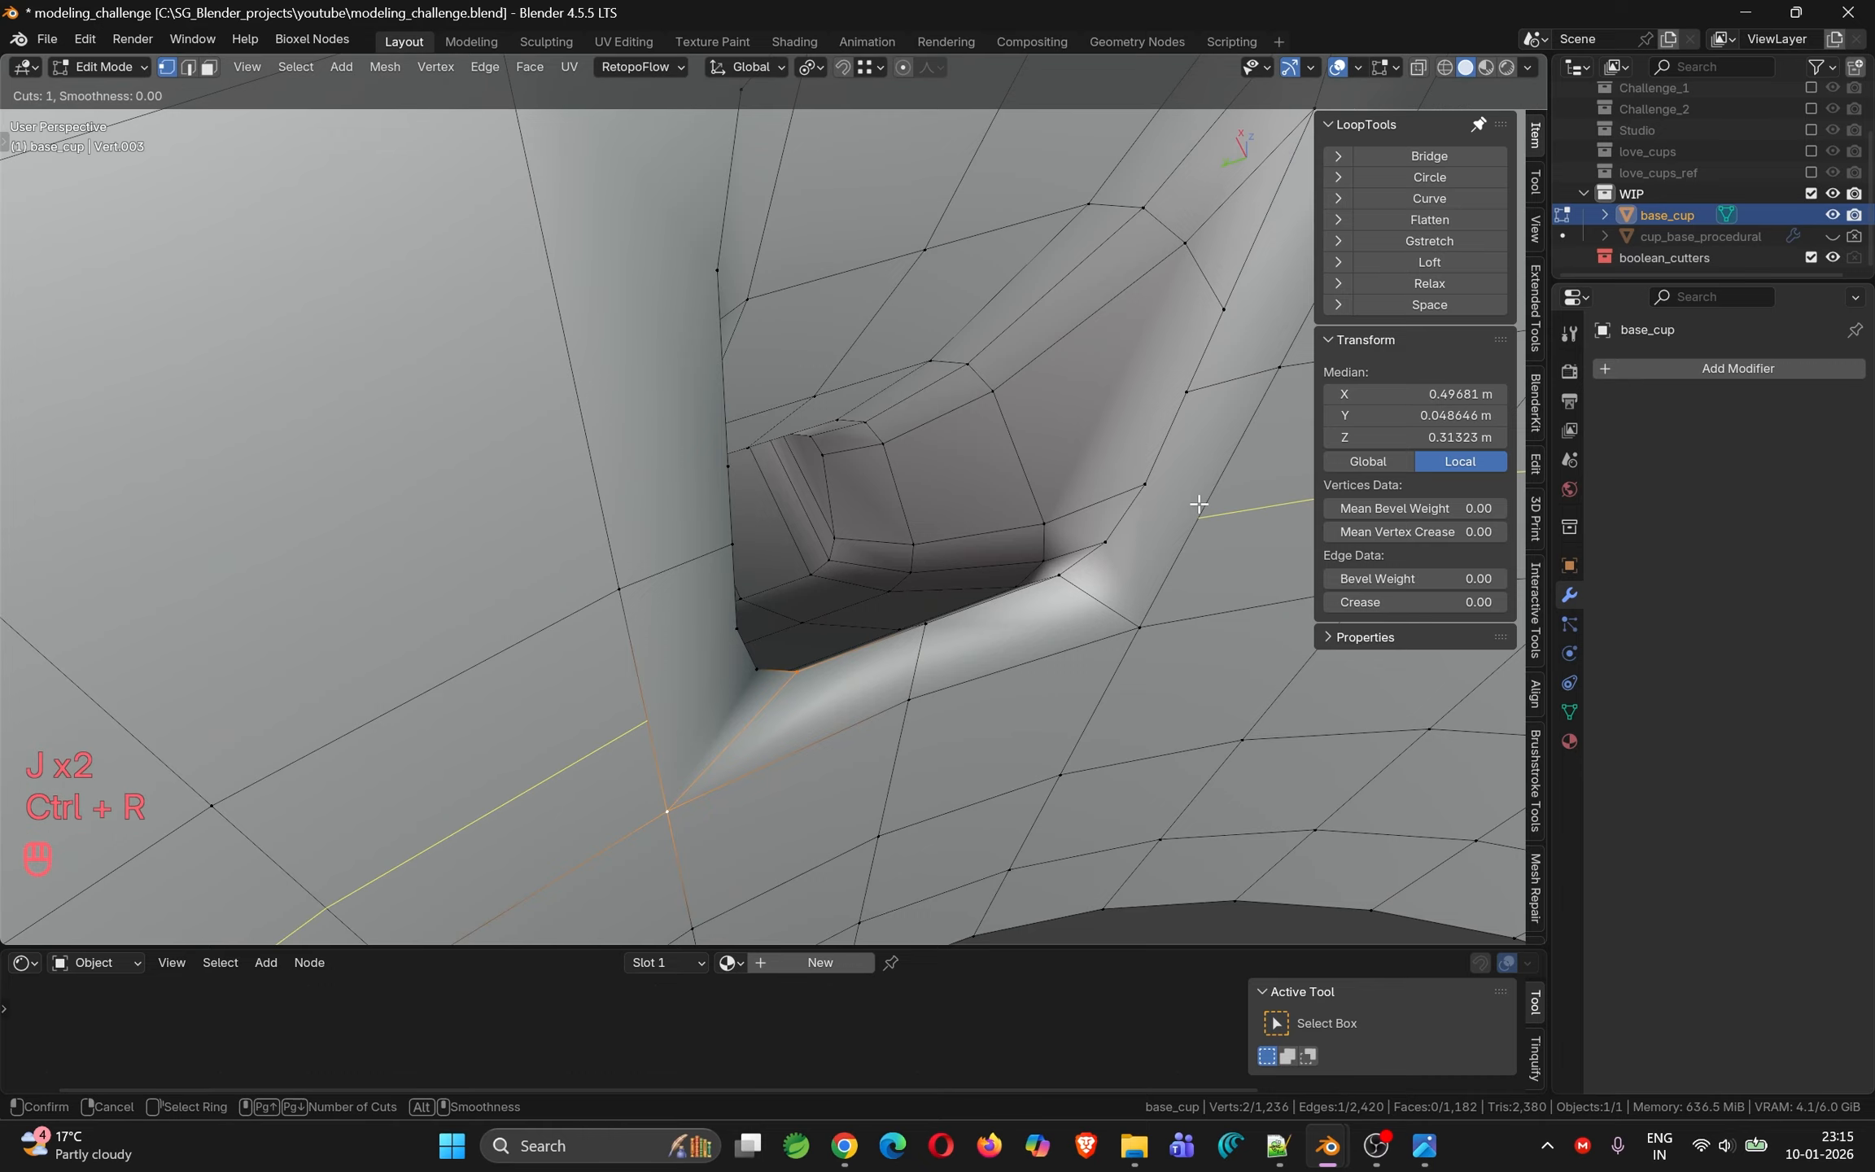
click(1216, 488)
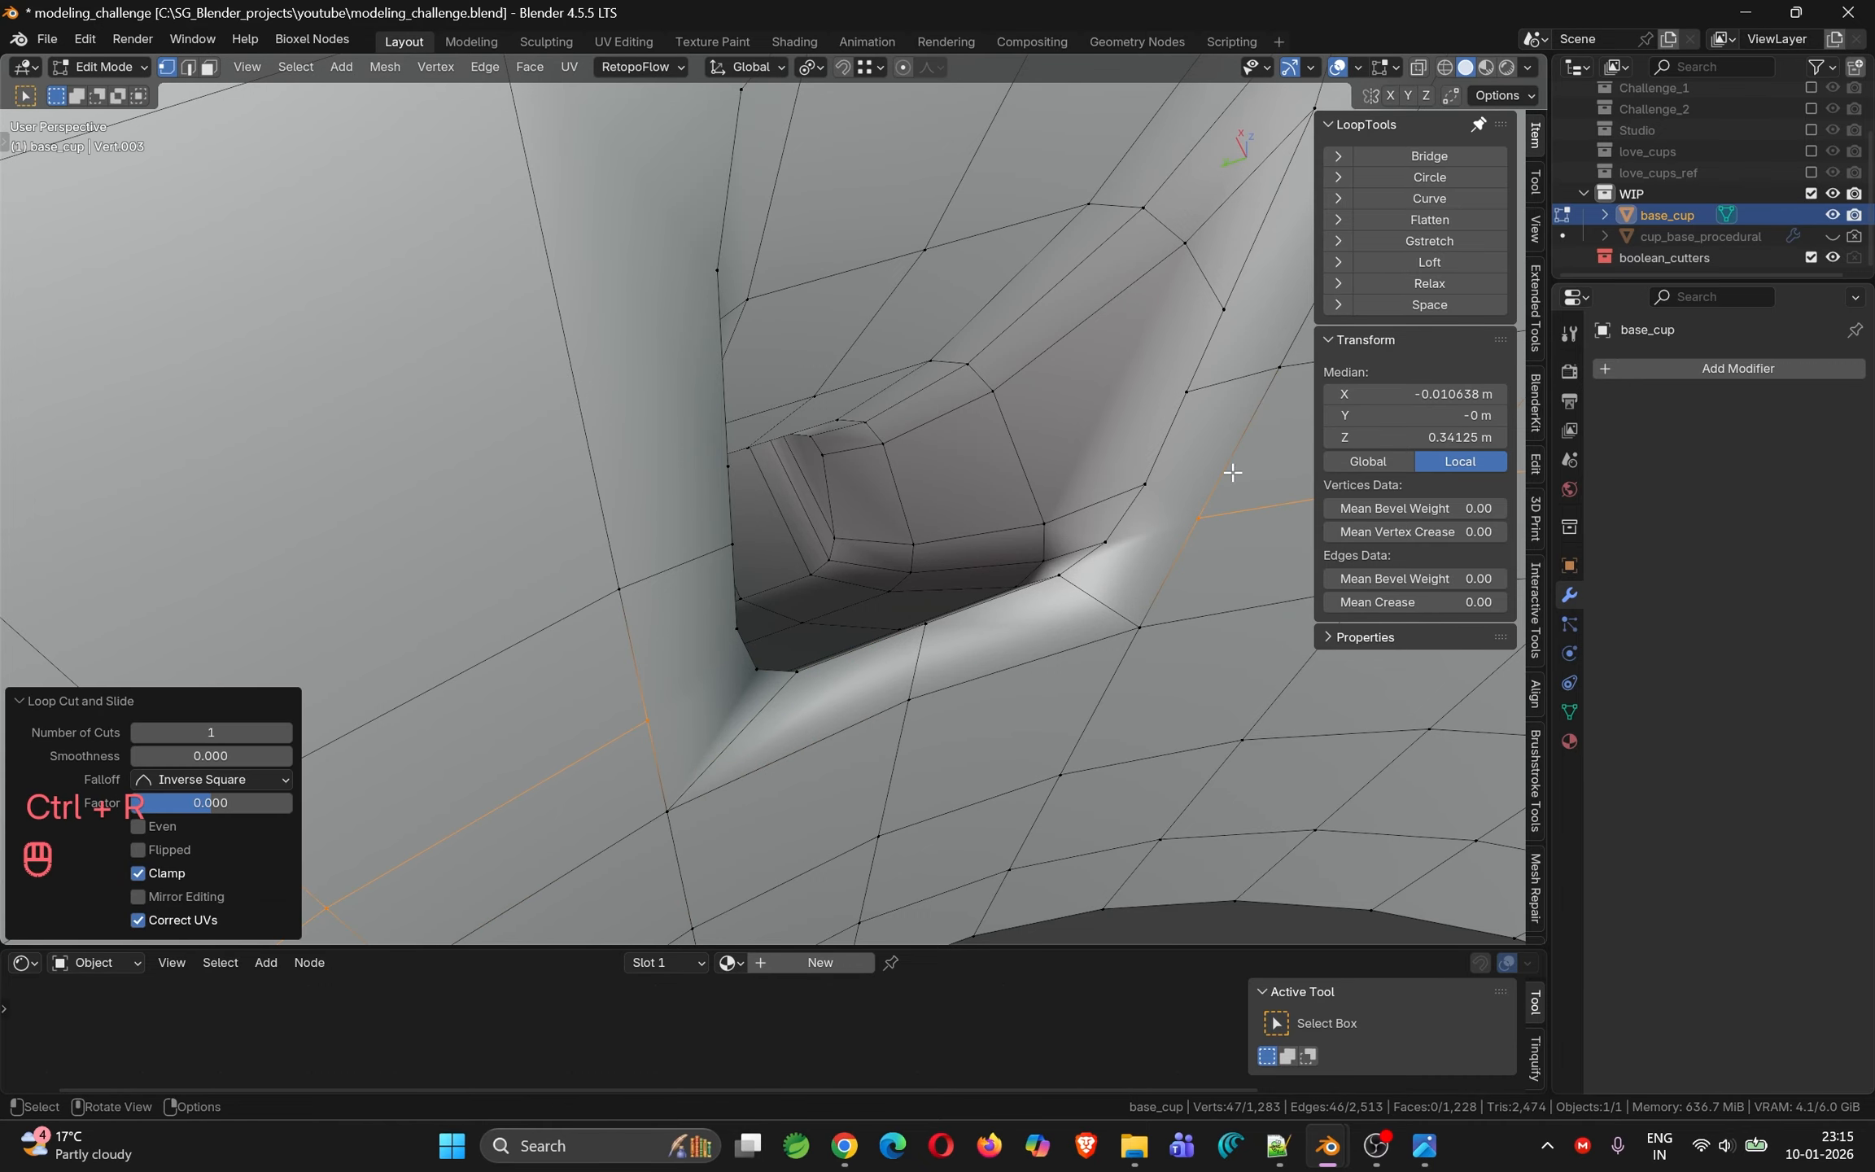
Add another horizontal edge loop around the cup just above the last one, beside the lower handle opening
key(ctrl+r)
click(1231, 468)
click(1231, 468)
Connect the ends of the two newest edge loops to the neighbouring rim vertices on the lower opening's -Y side
click(1235, 449)
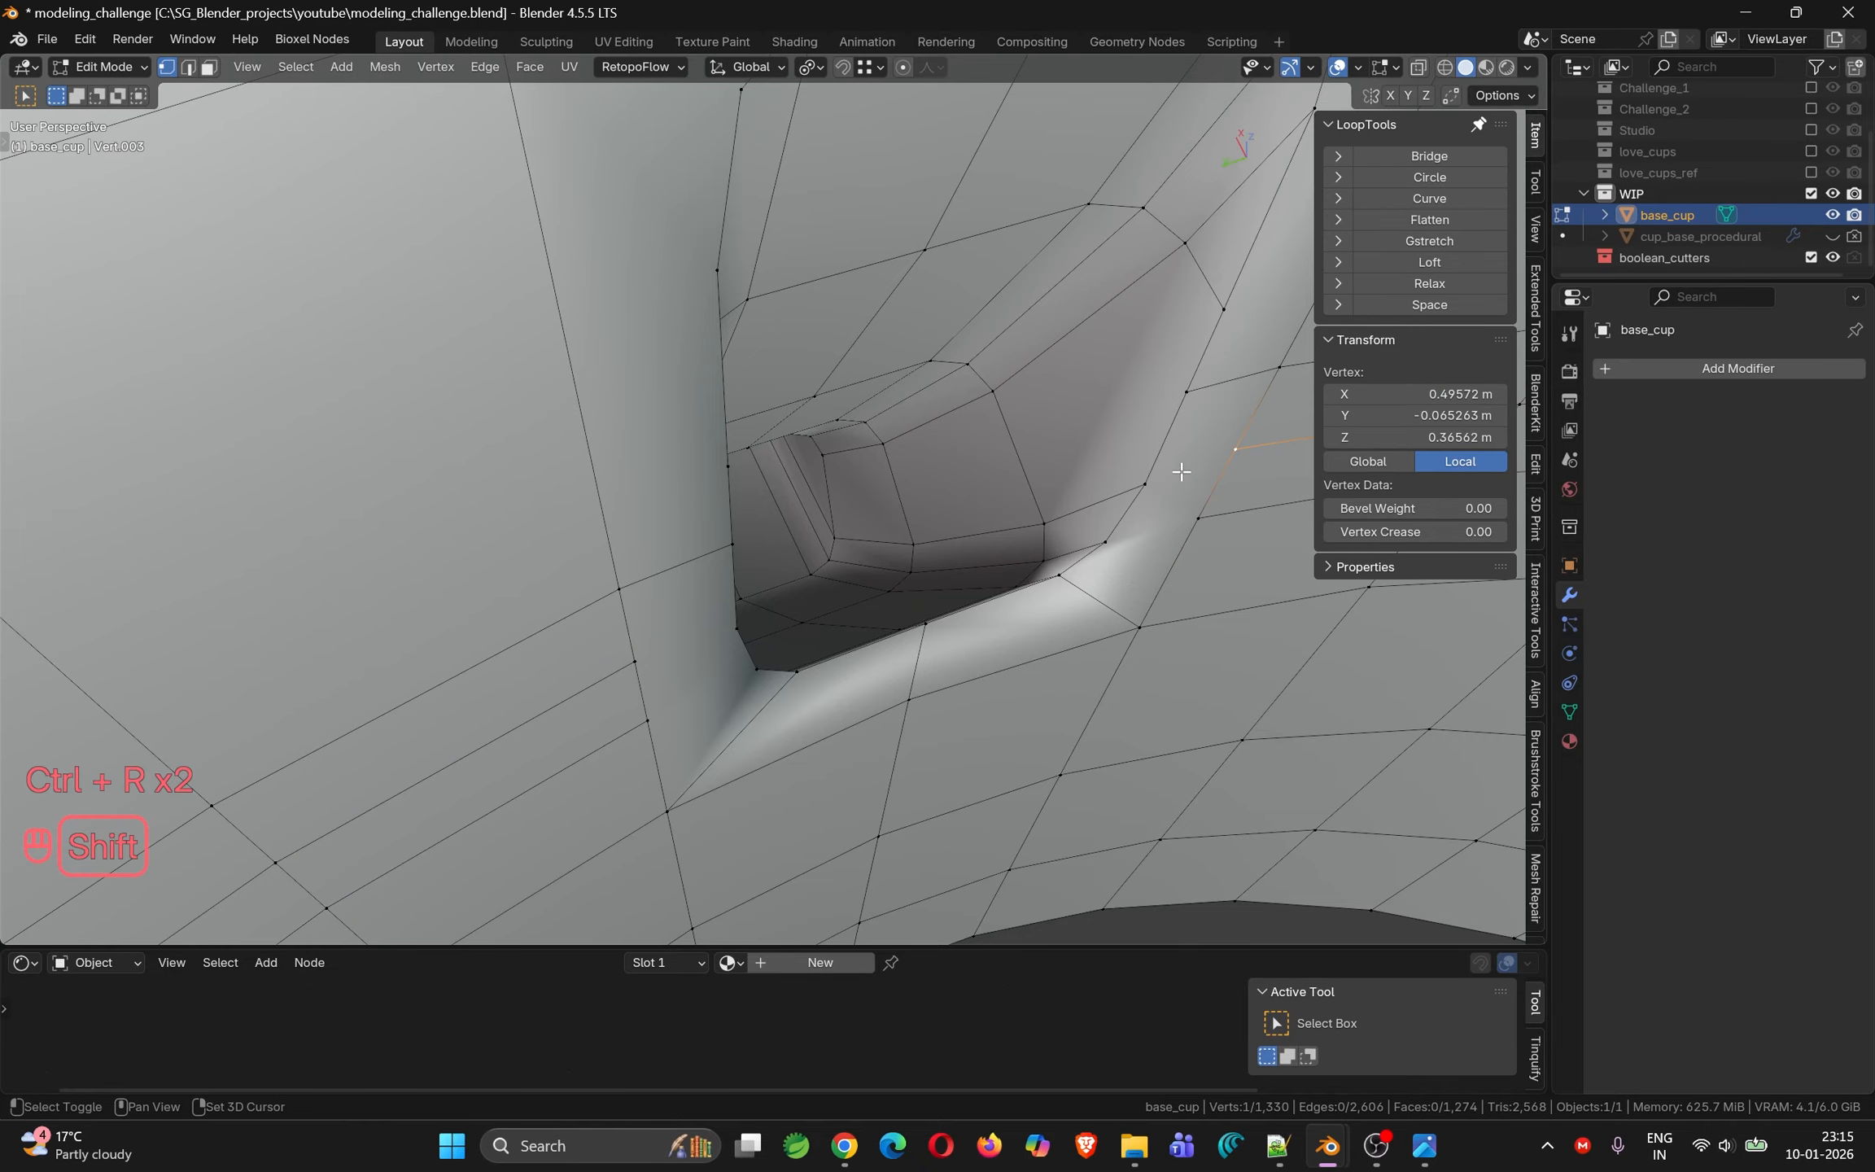
shift+click(1156, 481)
key(j)
click(1199, 518)
shift+click(1106, 542)
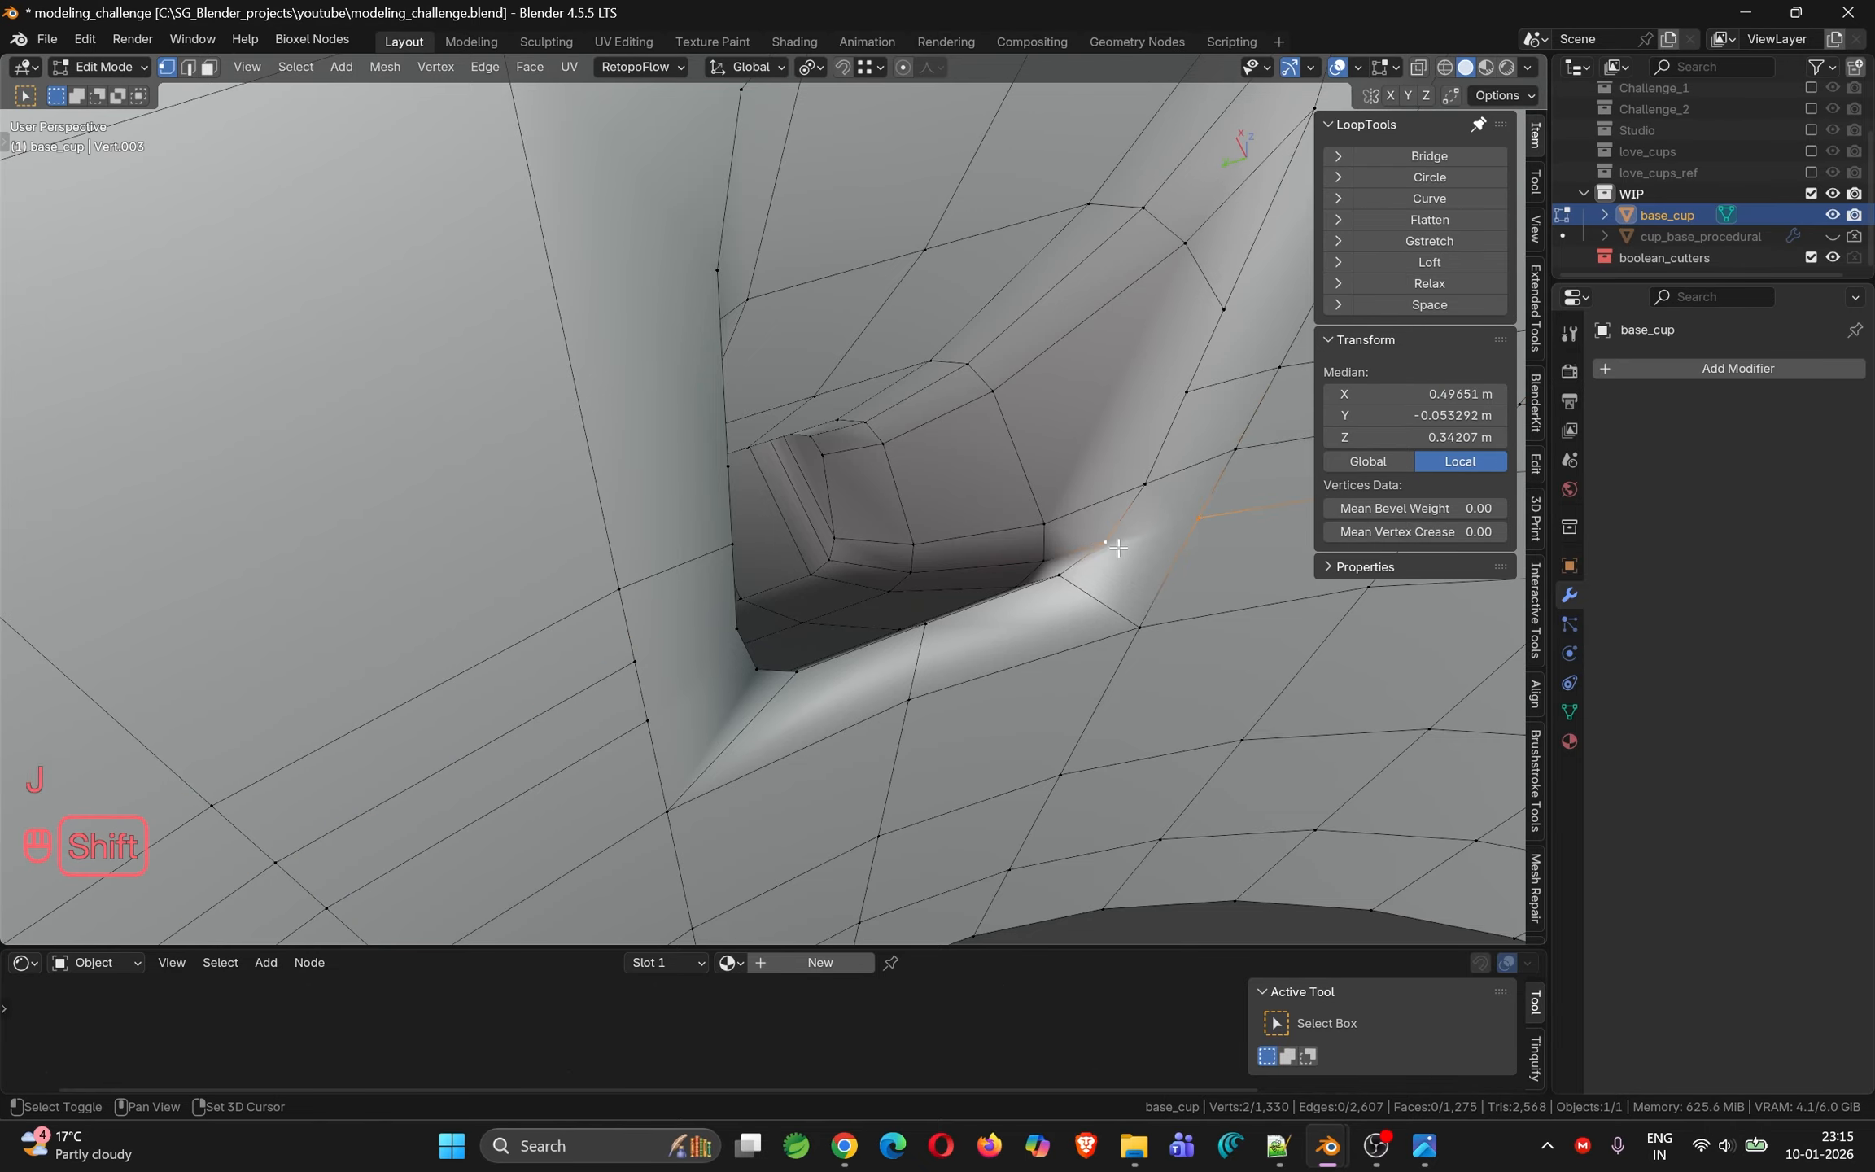
key(j)
Connect the ends of the two newest edge loops to the neighbouring rim vertices on the lower opening's +Y side
click(651, 720)
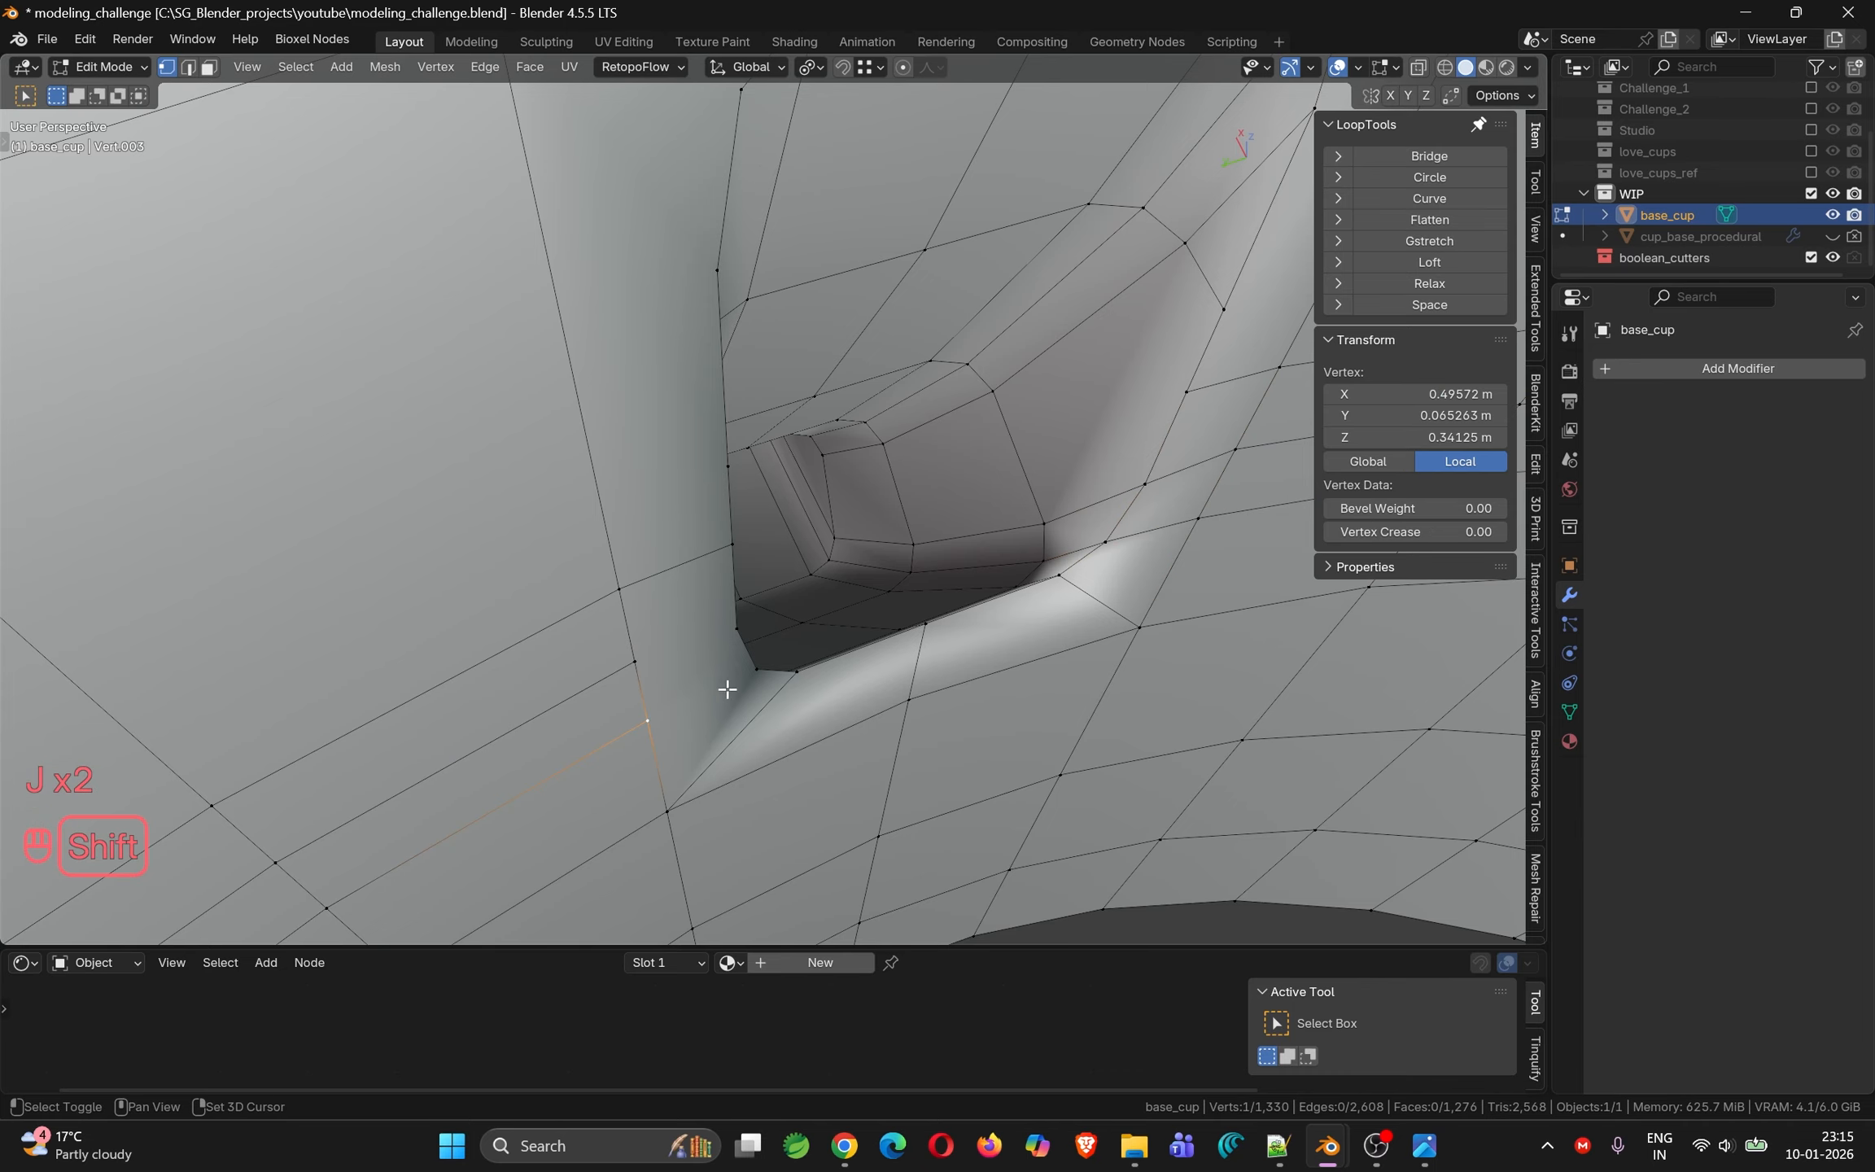
shift+click(745, 674)
key(j)
click(643, 650)
shift+click(718, 634)
key(j)
Raise the middle side vertex of the lower opening's rim on the -Y side by about 0.0207 m along Z
middle_drag(718, 634, 850, 526)
click(886, 473)
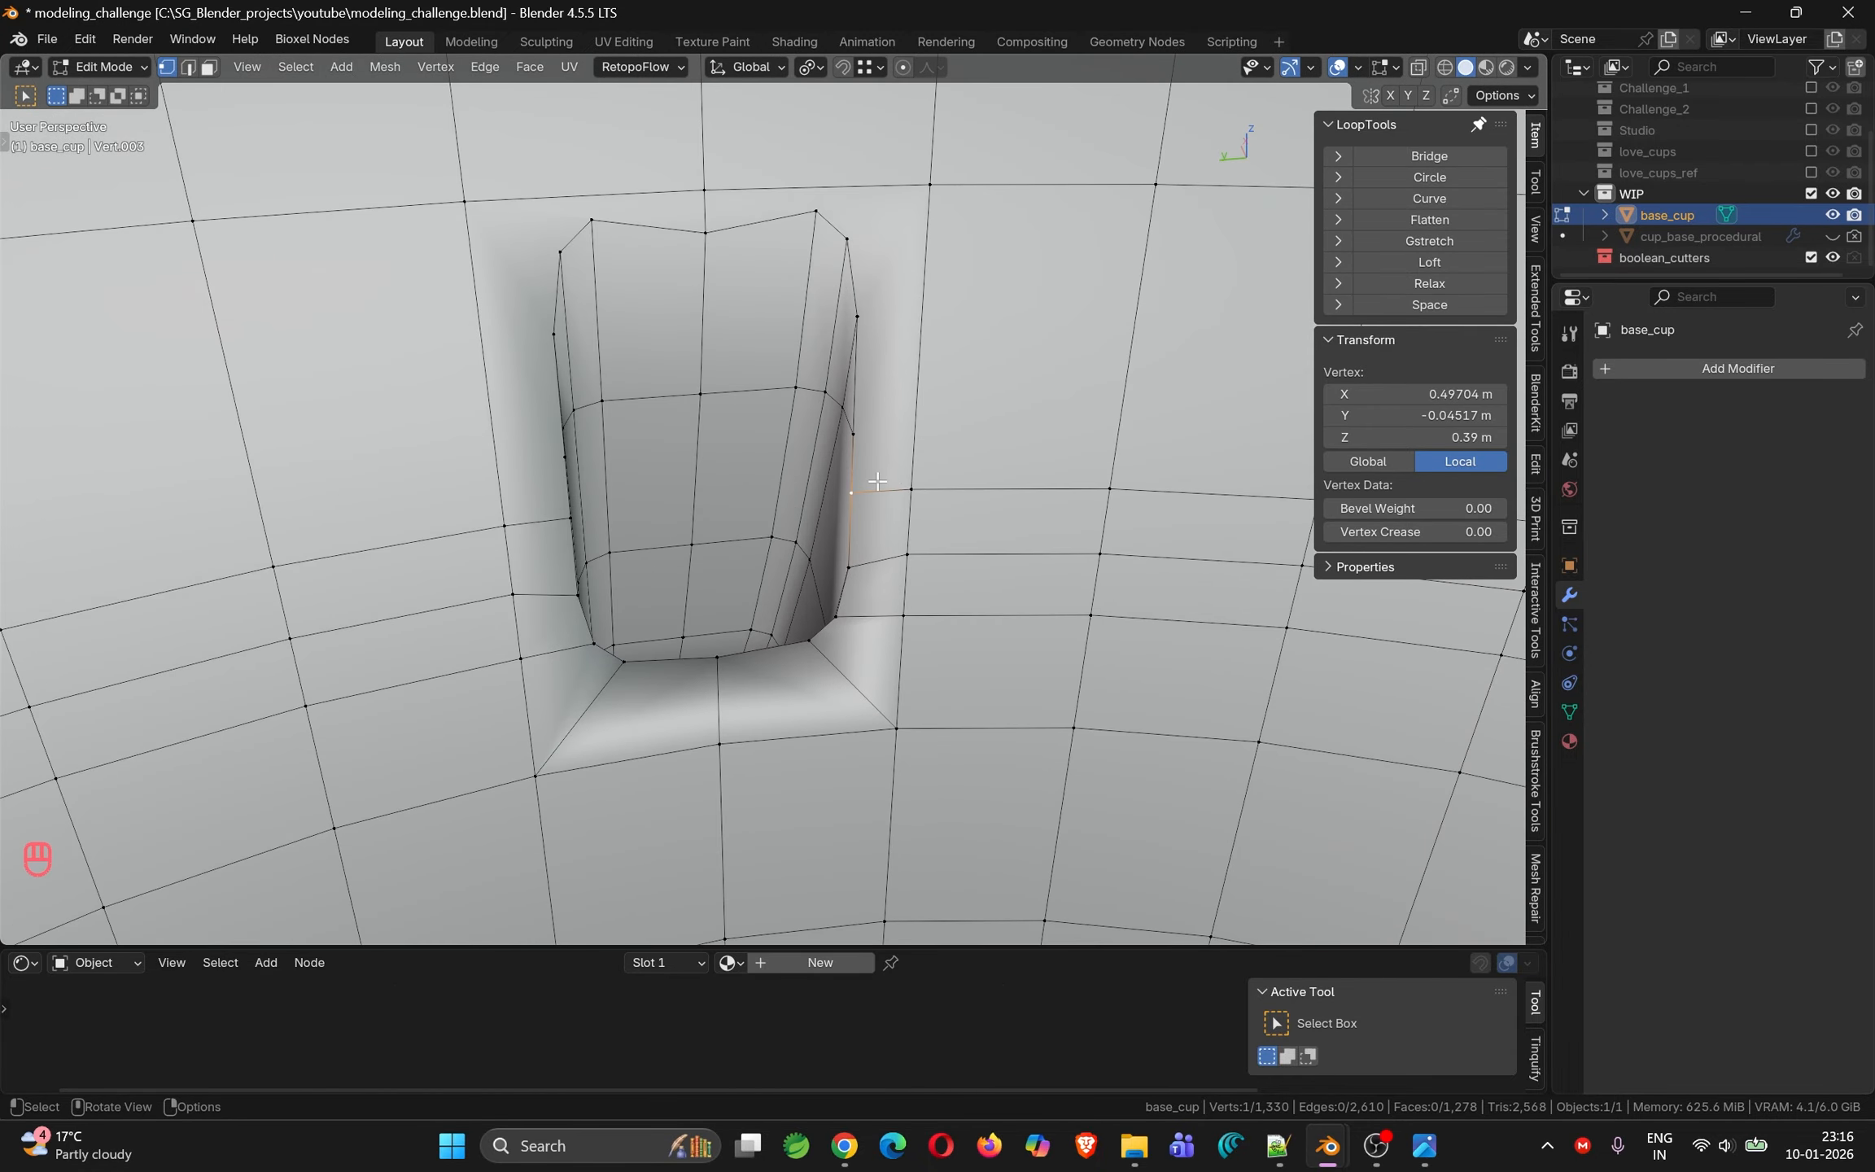
key(g)
key(z)
ctrl+click(586, 518)
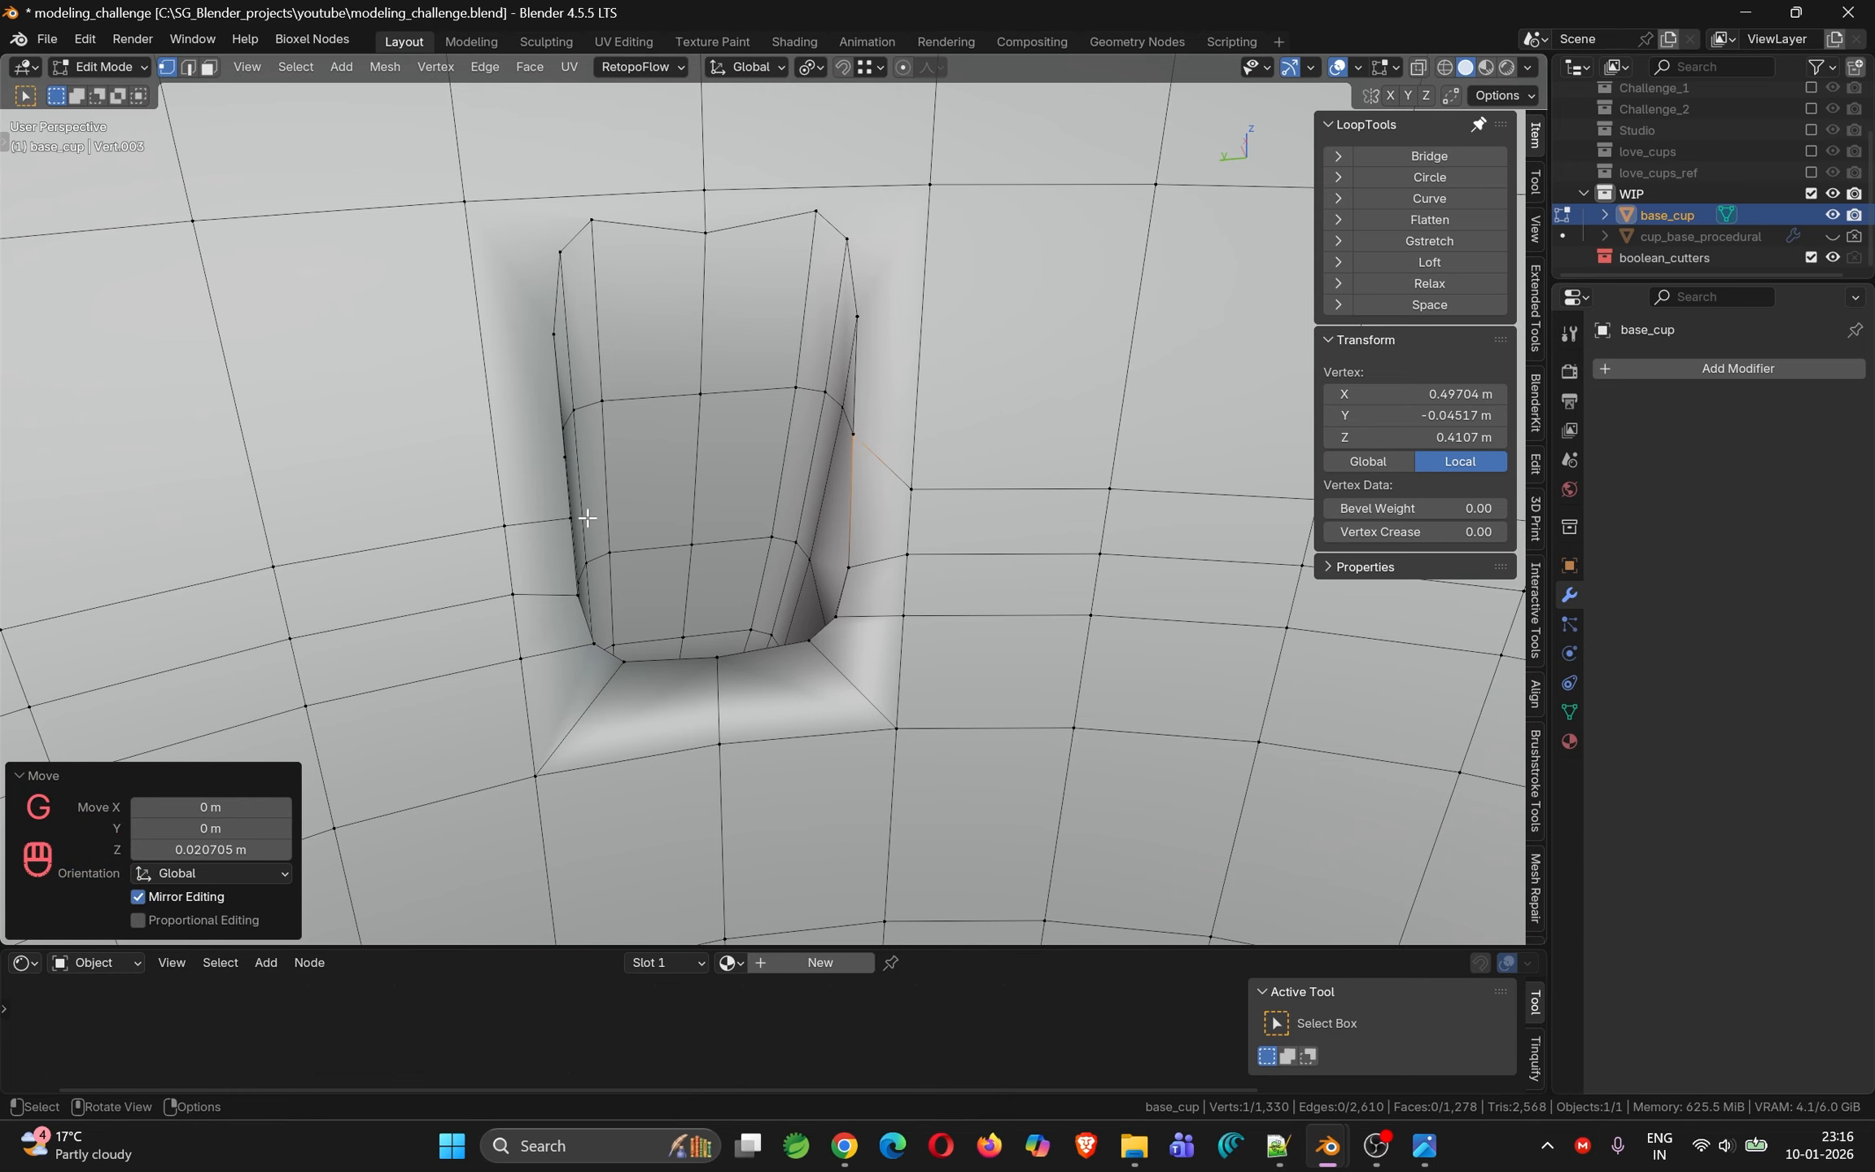
Raise the matching side vertex of the lower opening's rim on the +Y side along Z, snapping its height
middle_drag(557, 507, 564, 498)
click(586, 492)
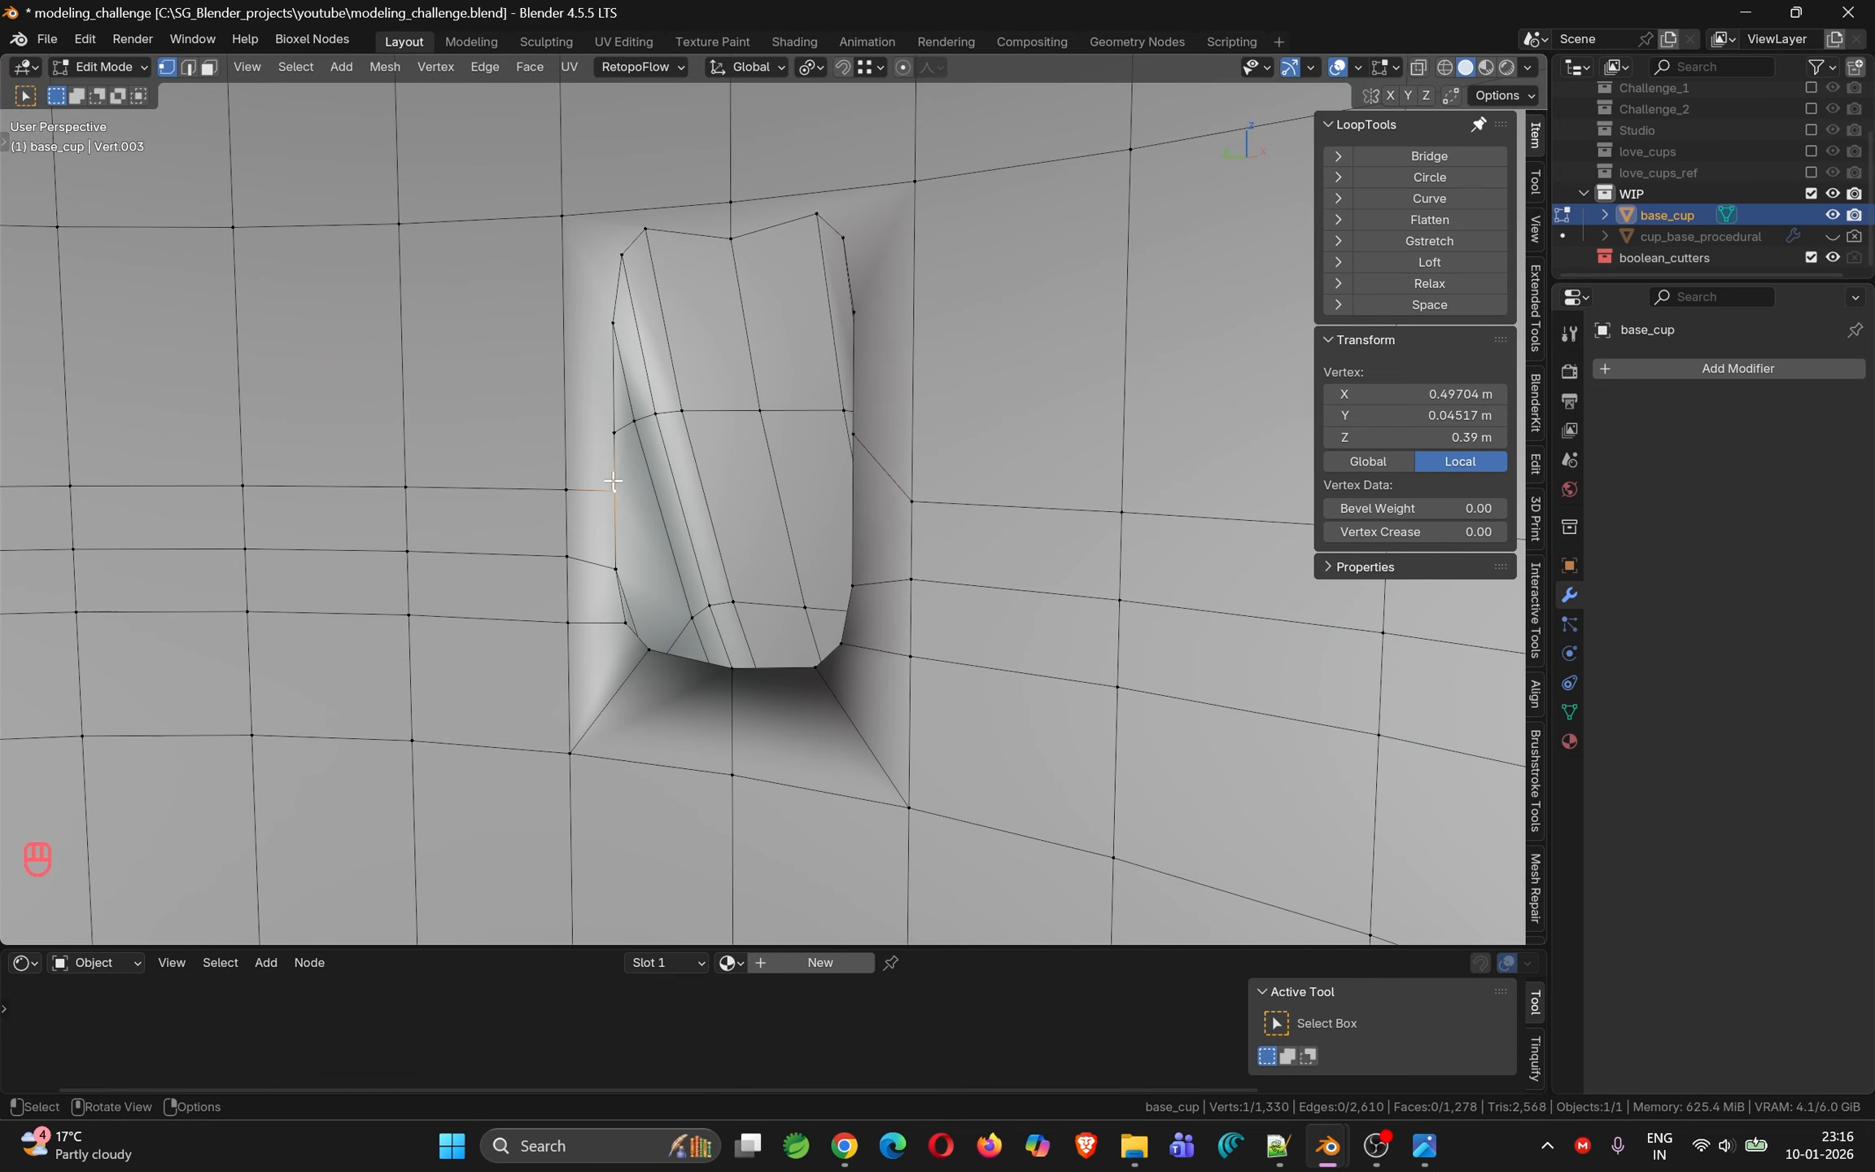
key(g)
key(z)
ctrl+click(616, 436)
Connect the lower opening's two top corner vertices to the surrounding upper corner vertices of the cup wall
middle_drag(616, 435, 721, 314)
click(710, 317)
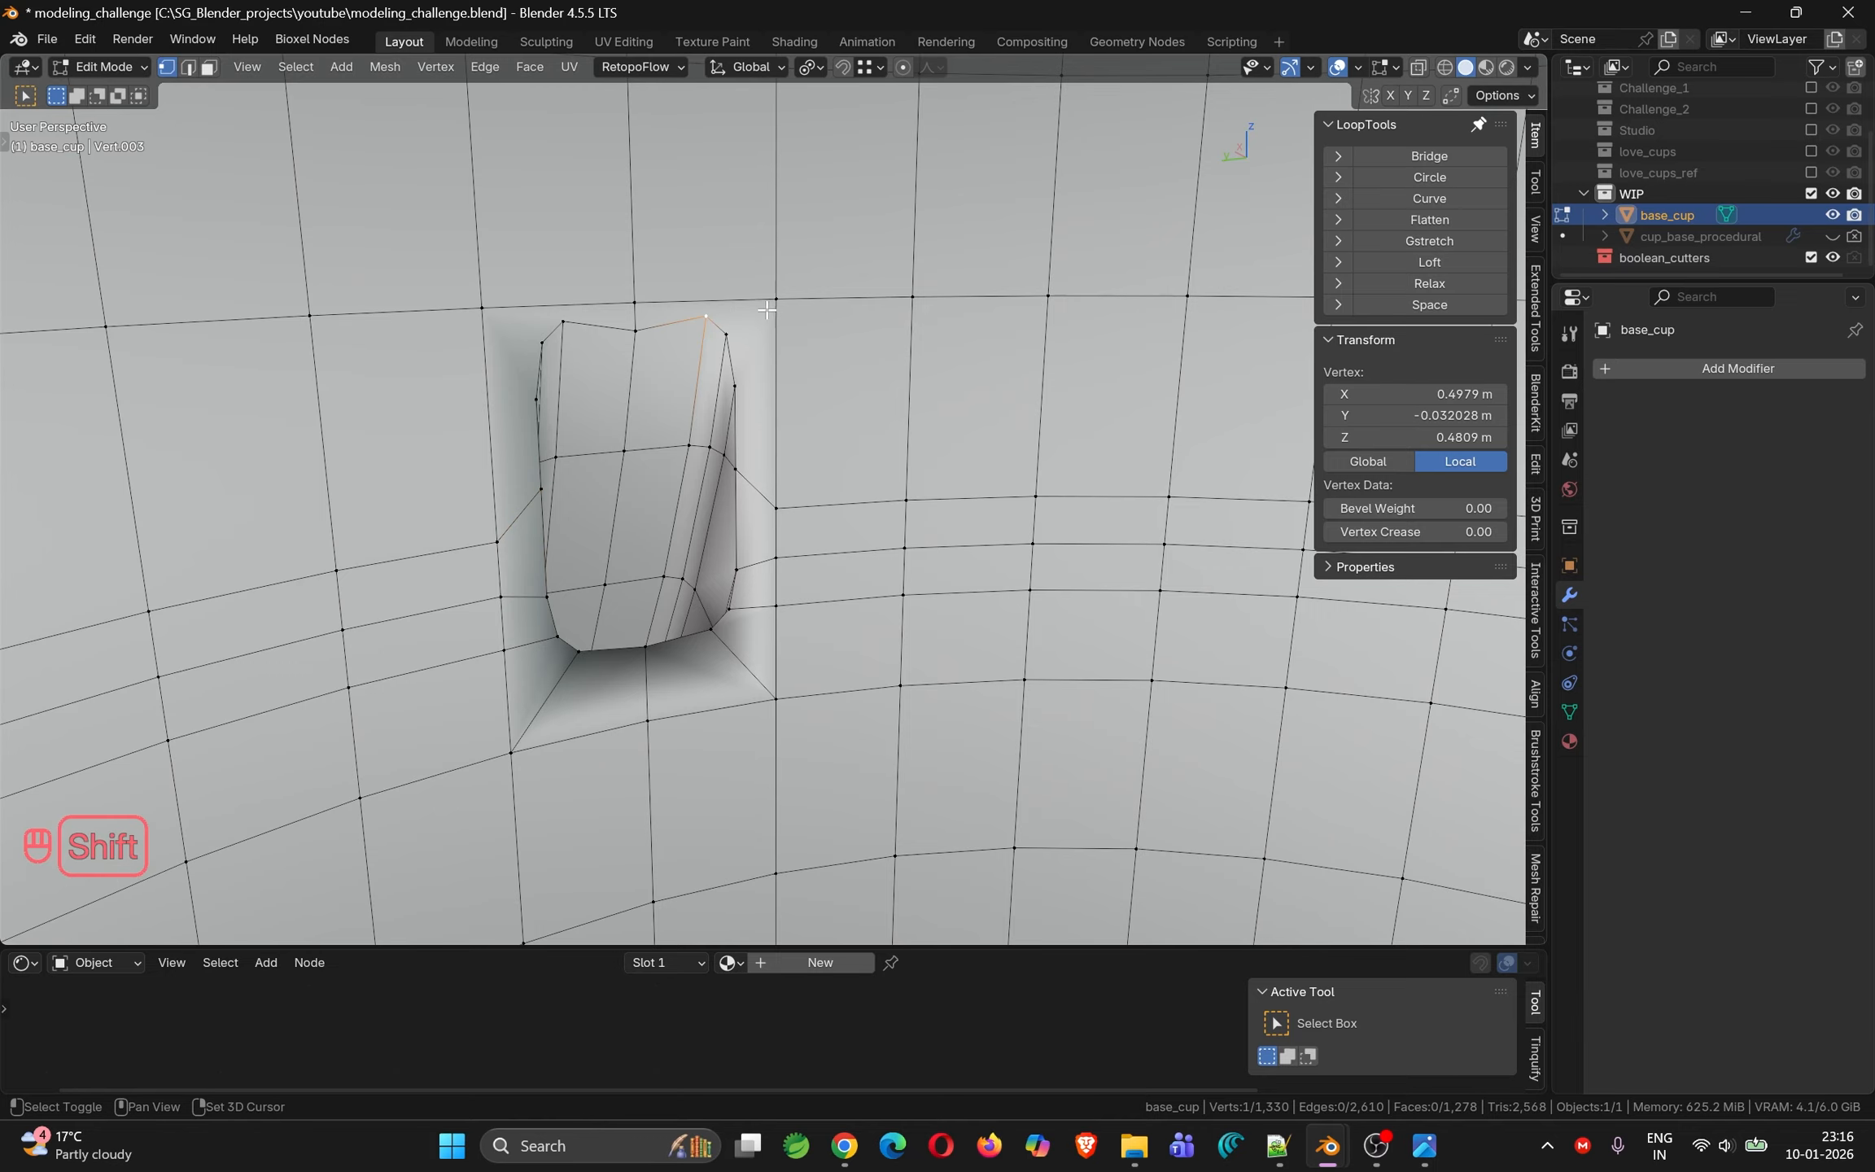
key(j)
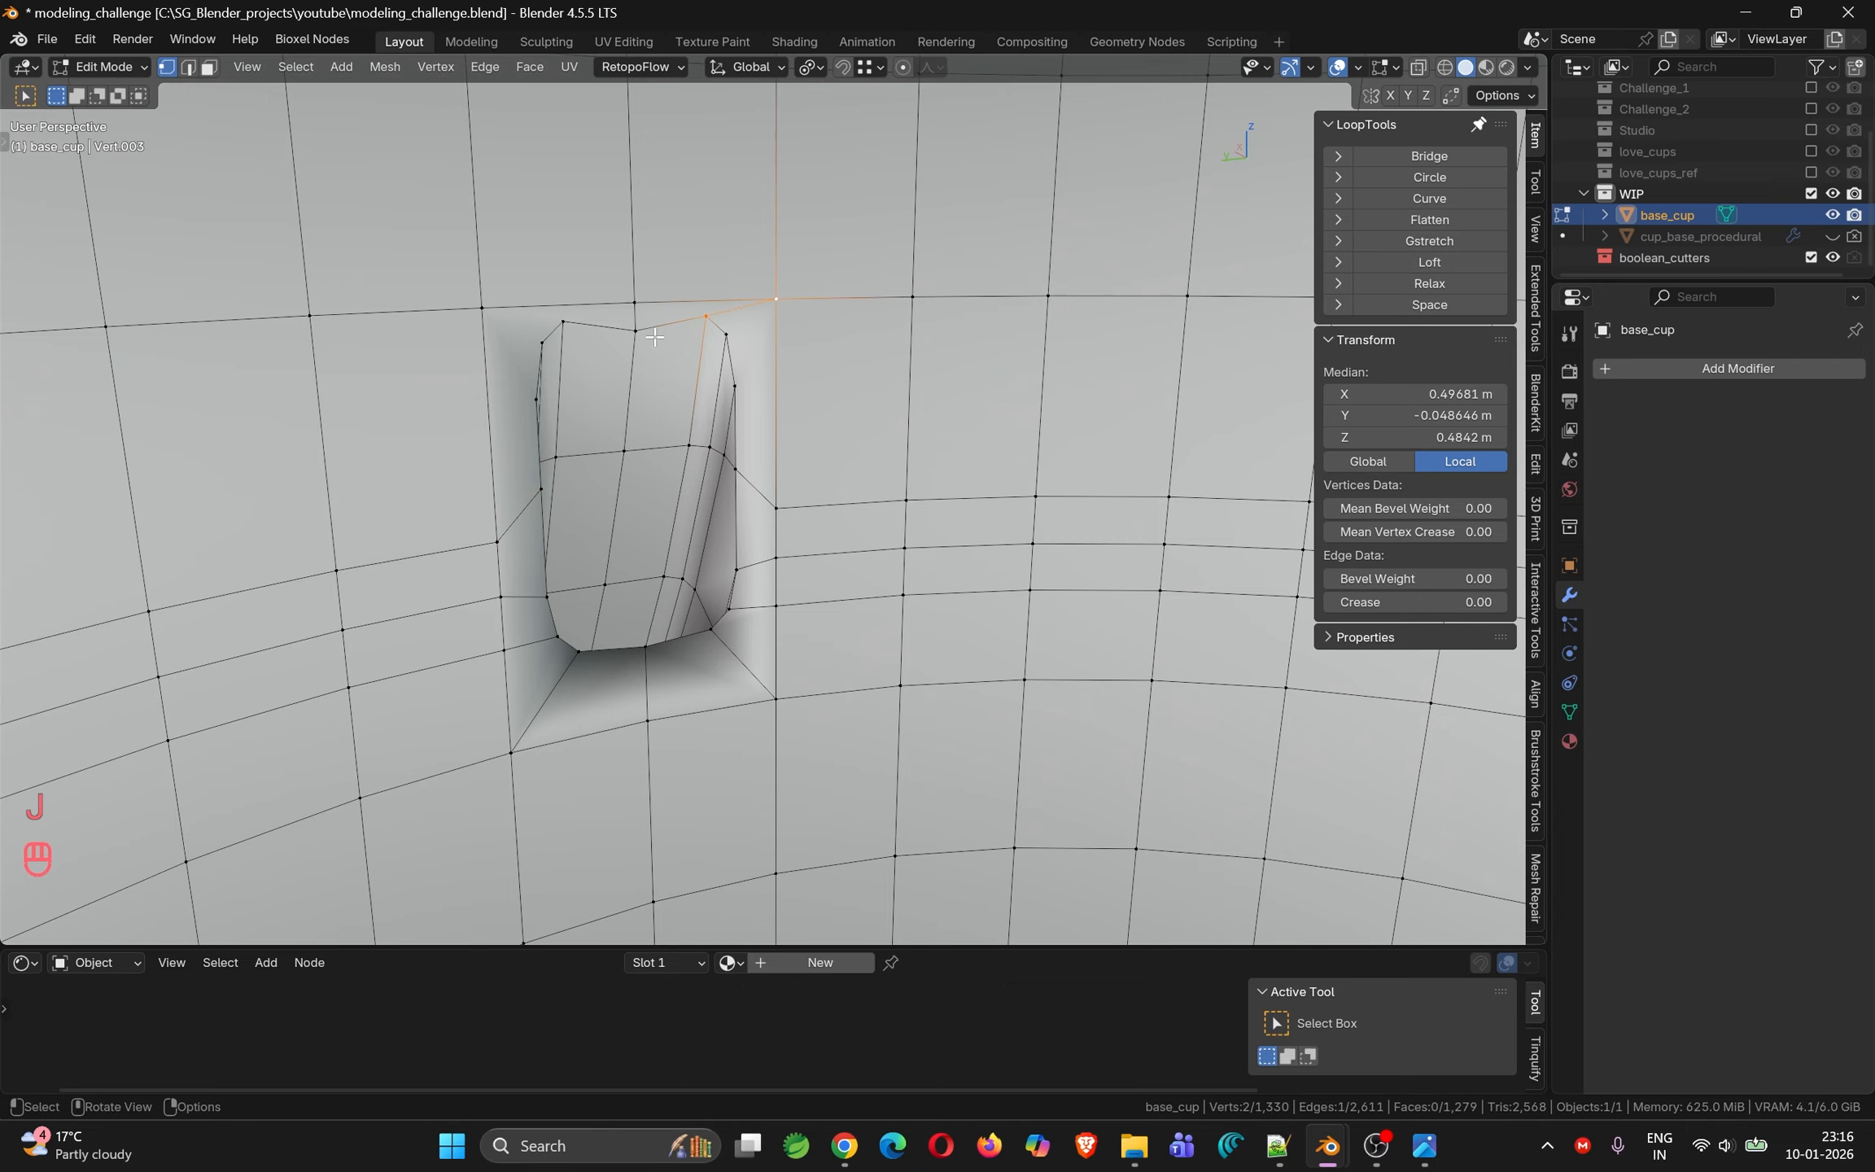
click(564, 323)
shift+click(488, 307)
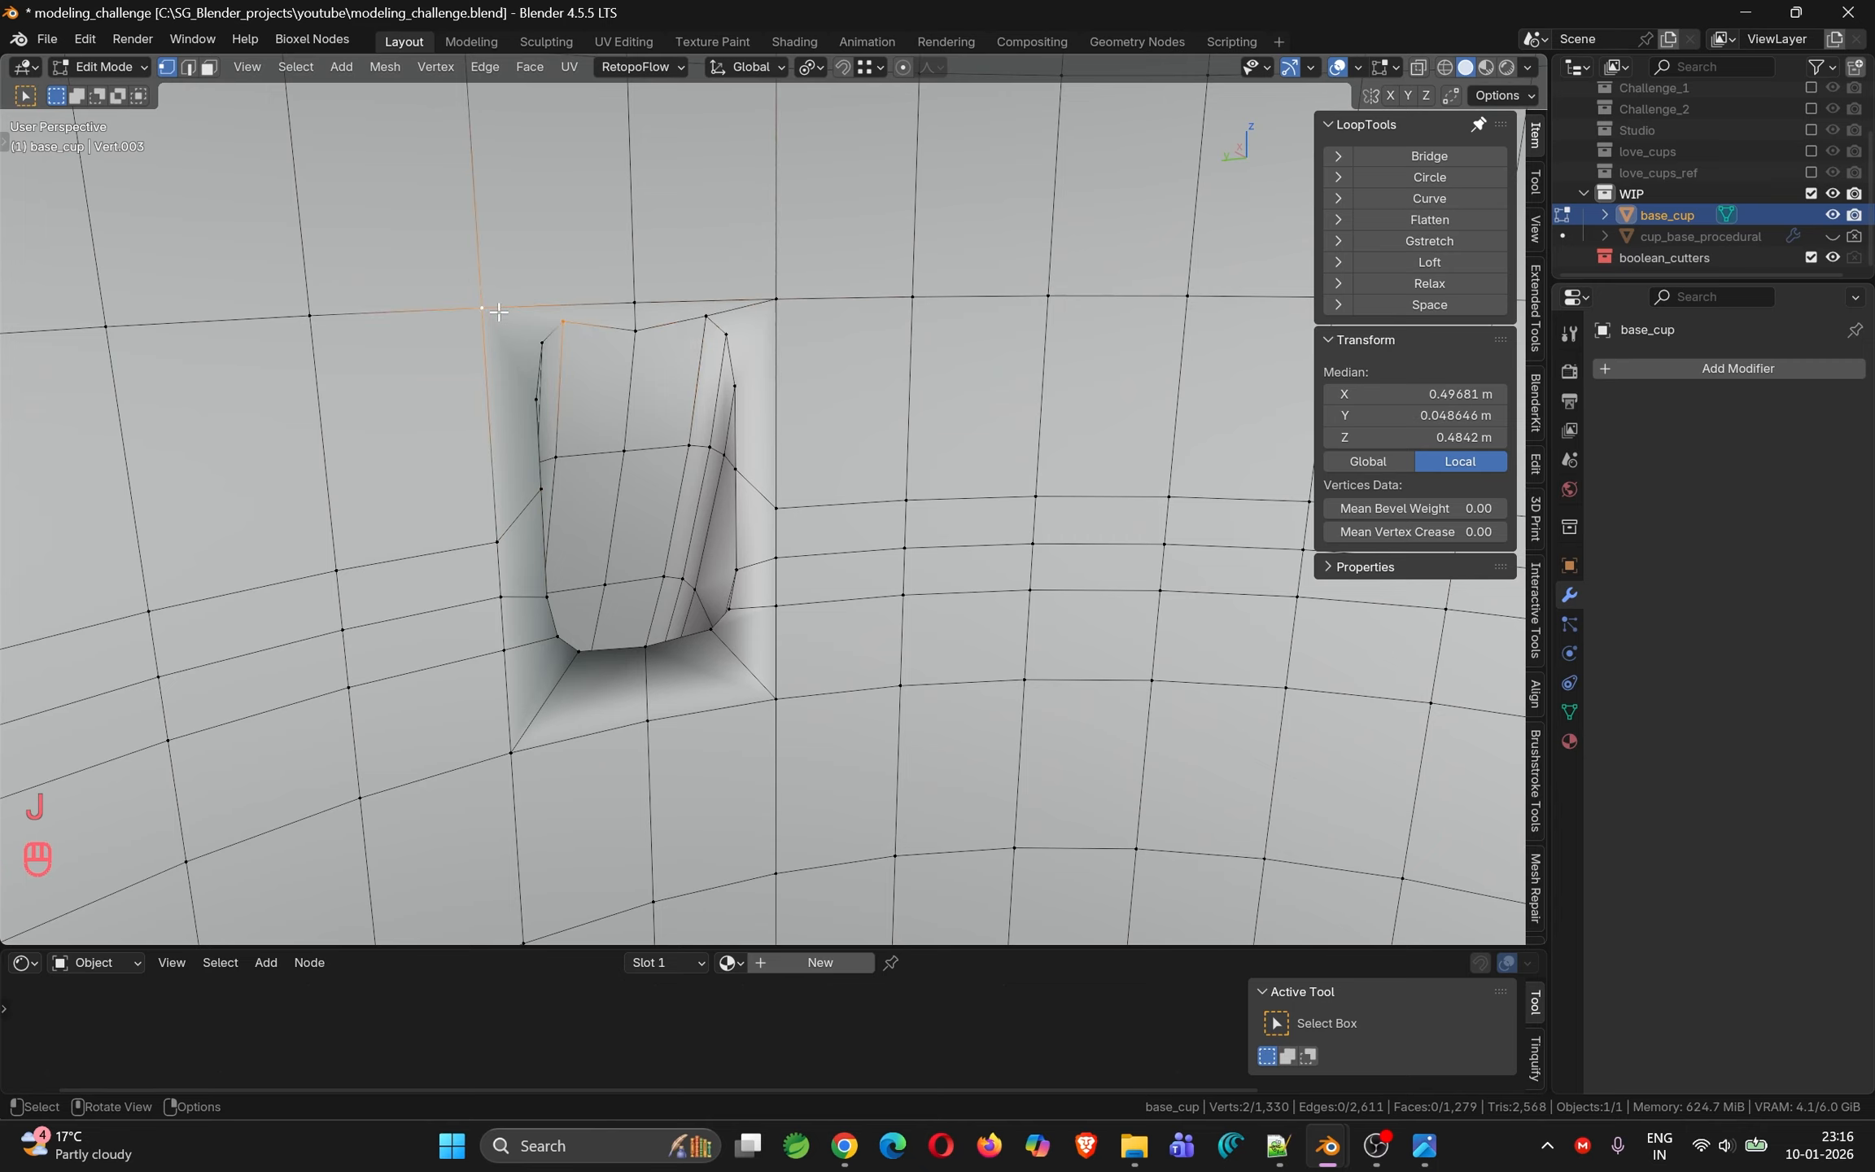
key(j)
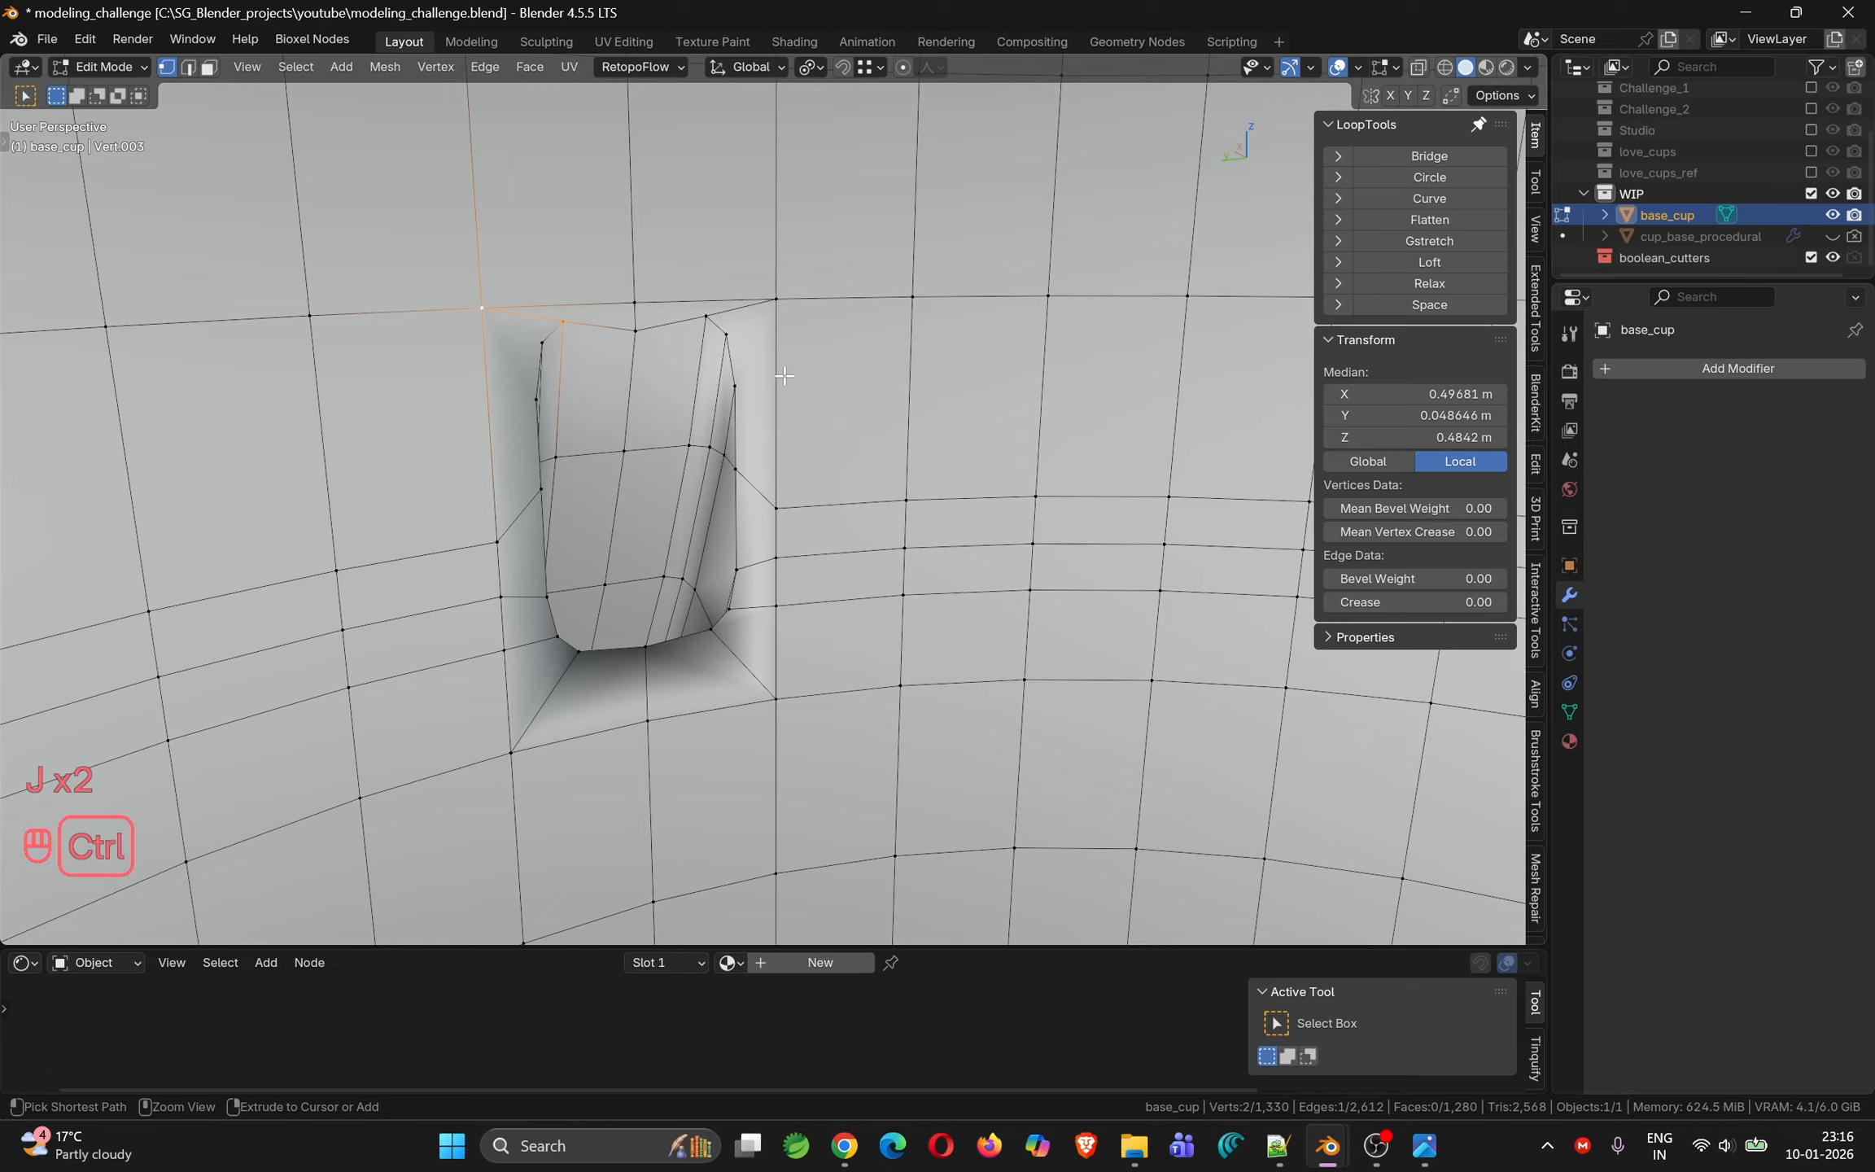
Add a horizontal edge loop around the cup just below the lower opening's top edge, with a slide factor of -0.520
key(ctrl+t)
key(ctrl+r)
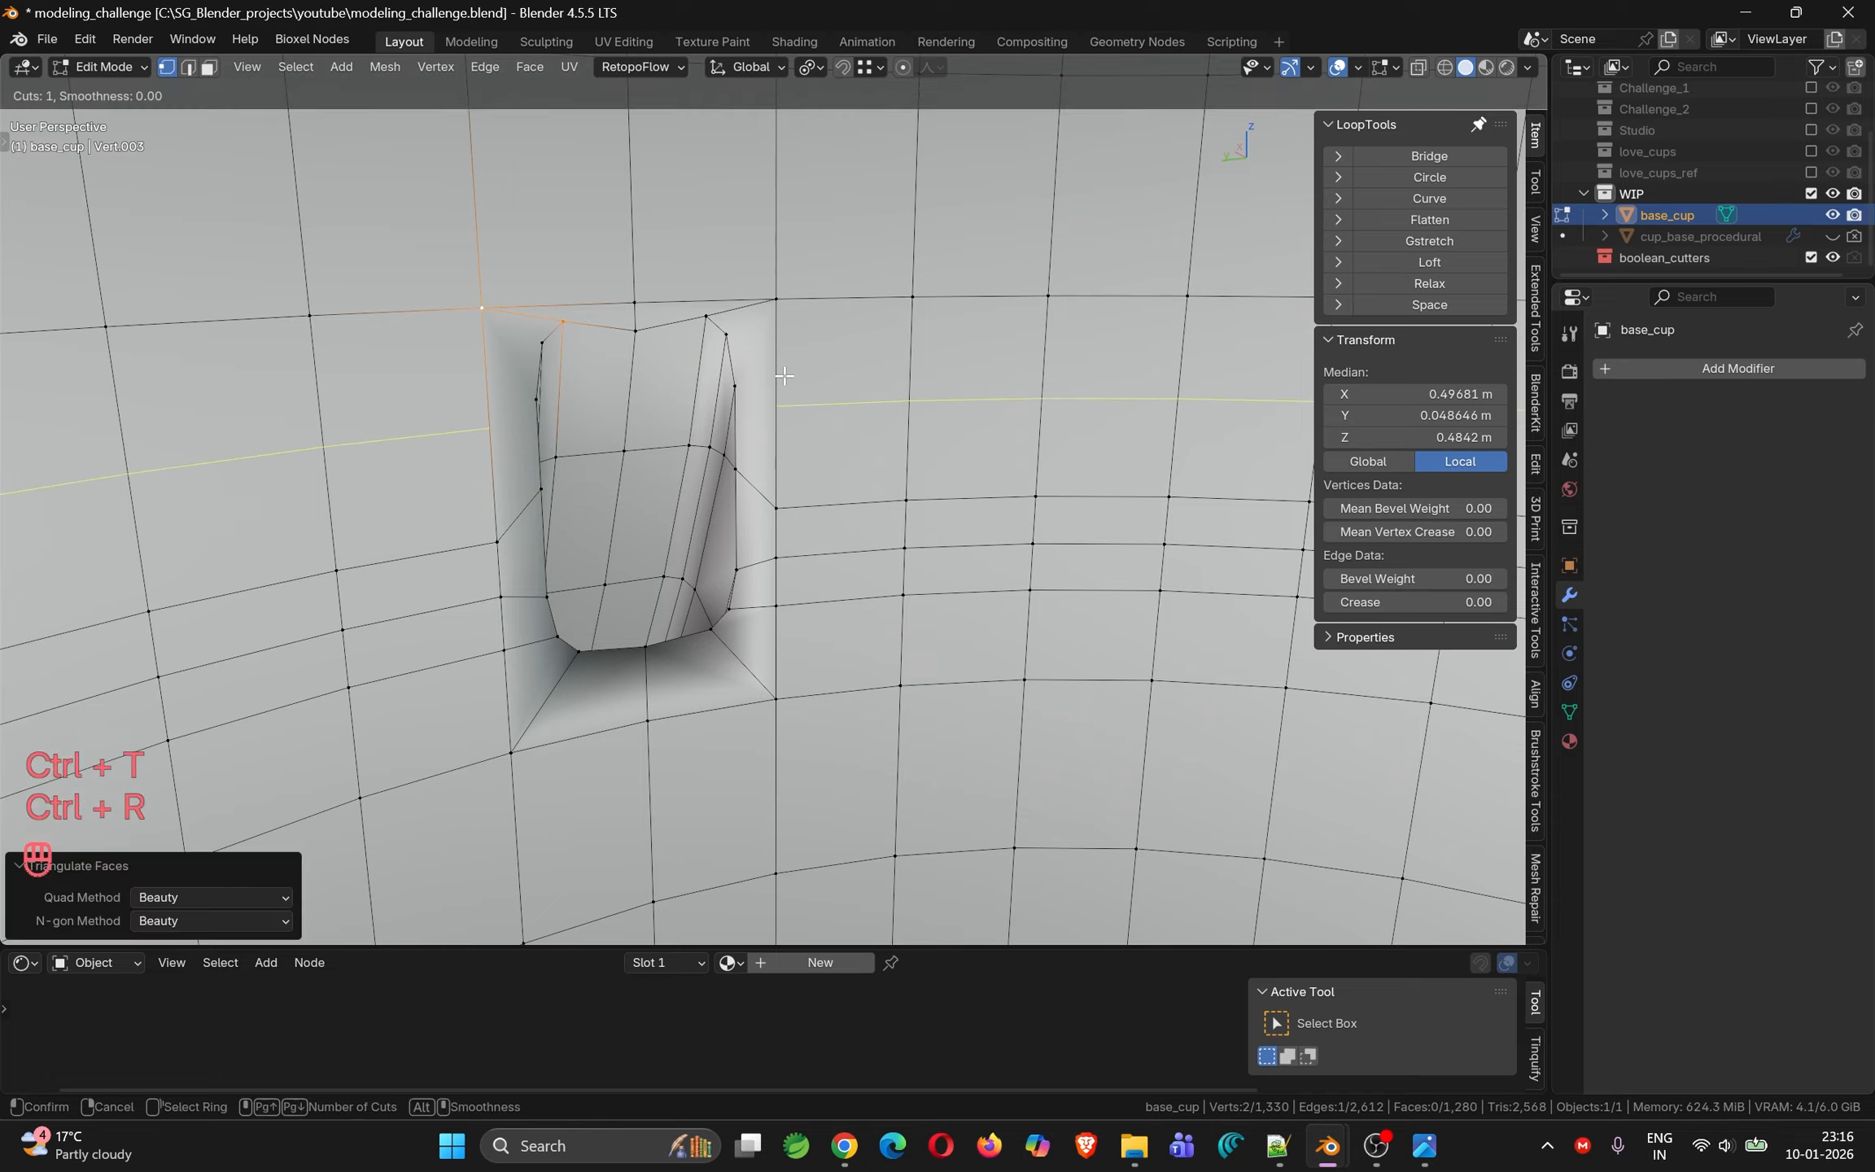
click(782, 367)
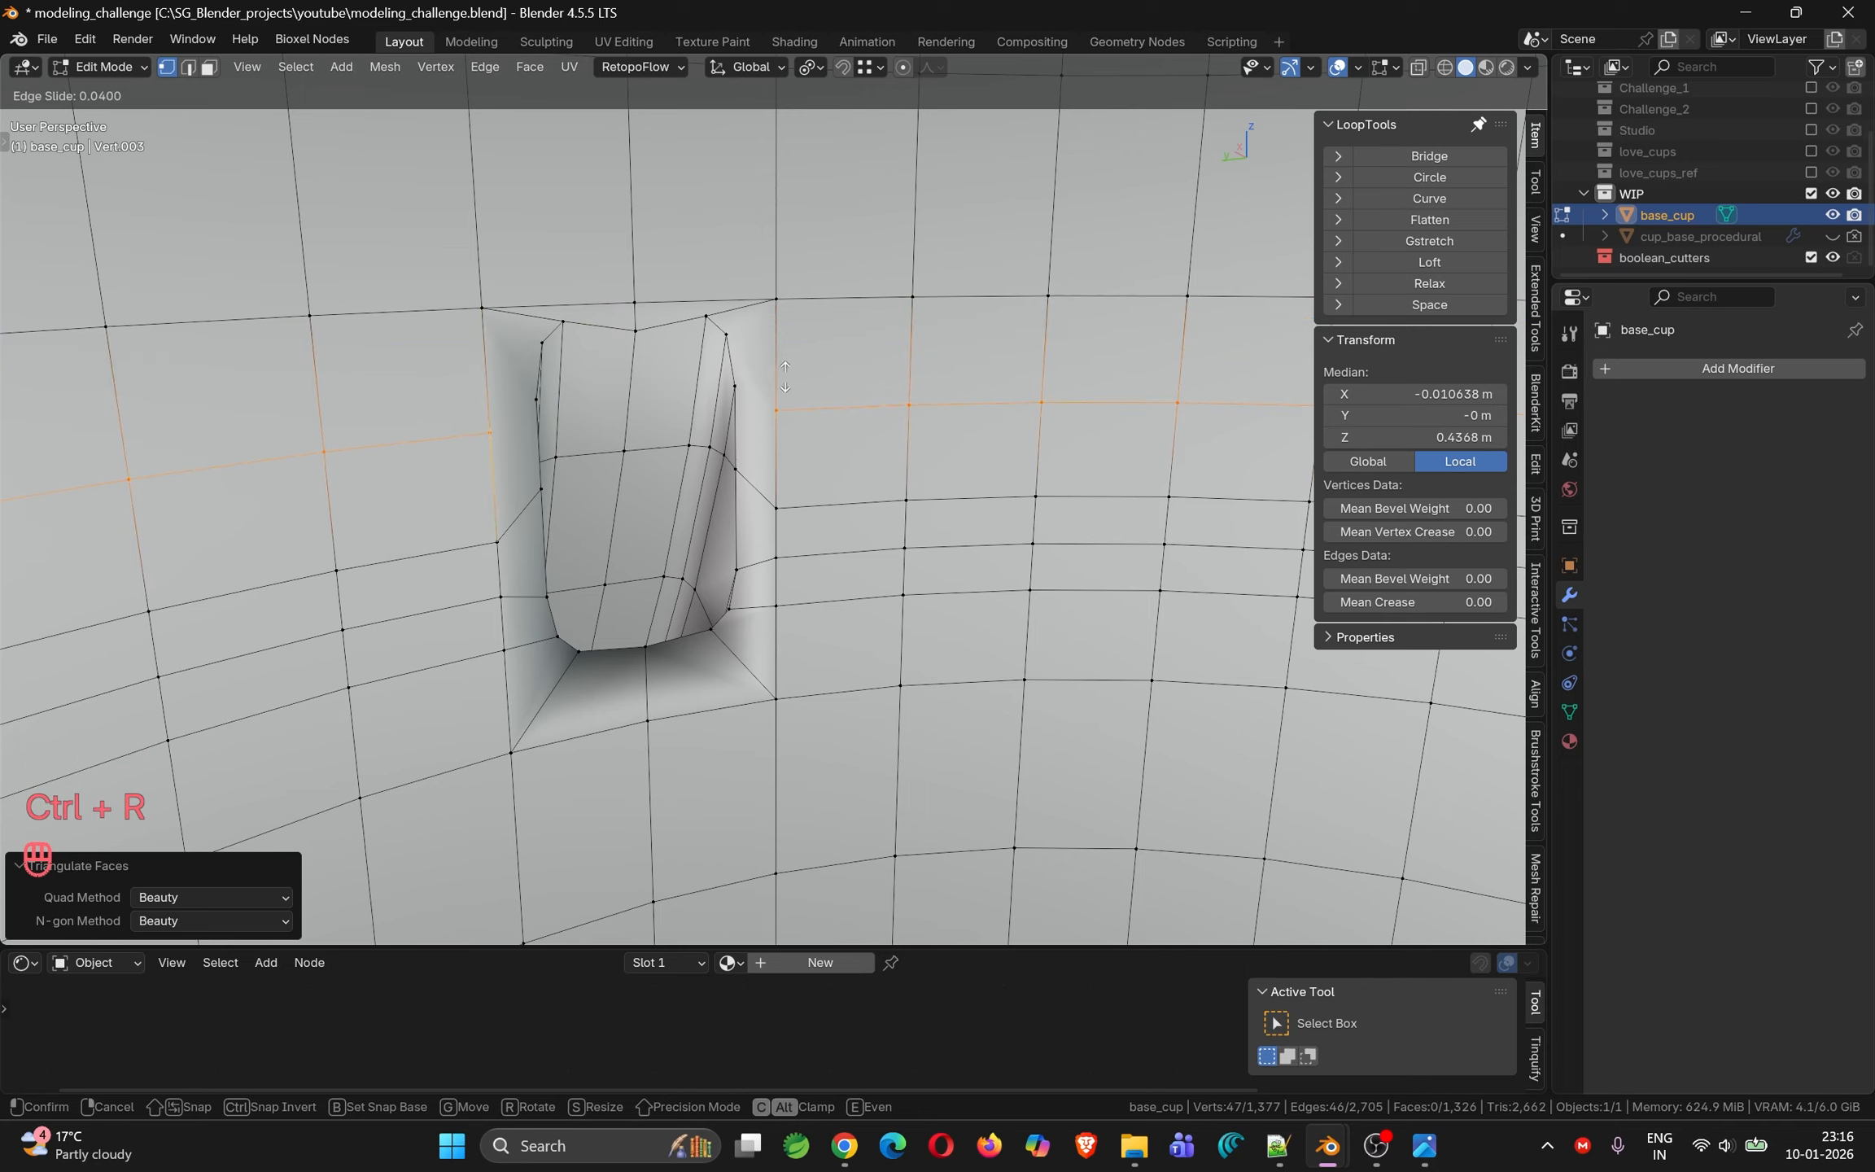
click(782, 357)
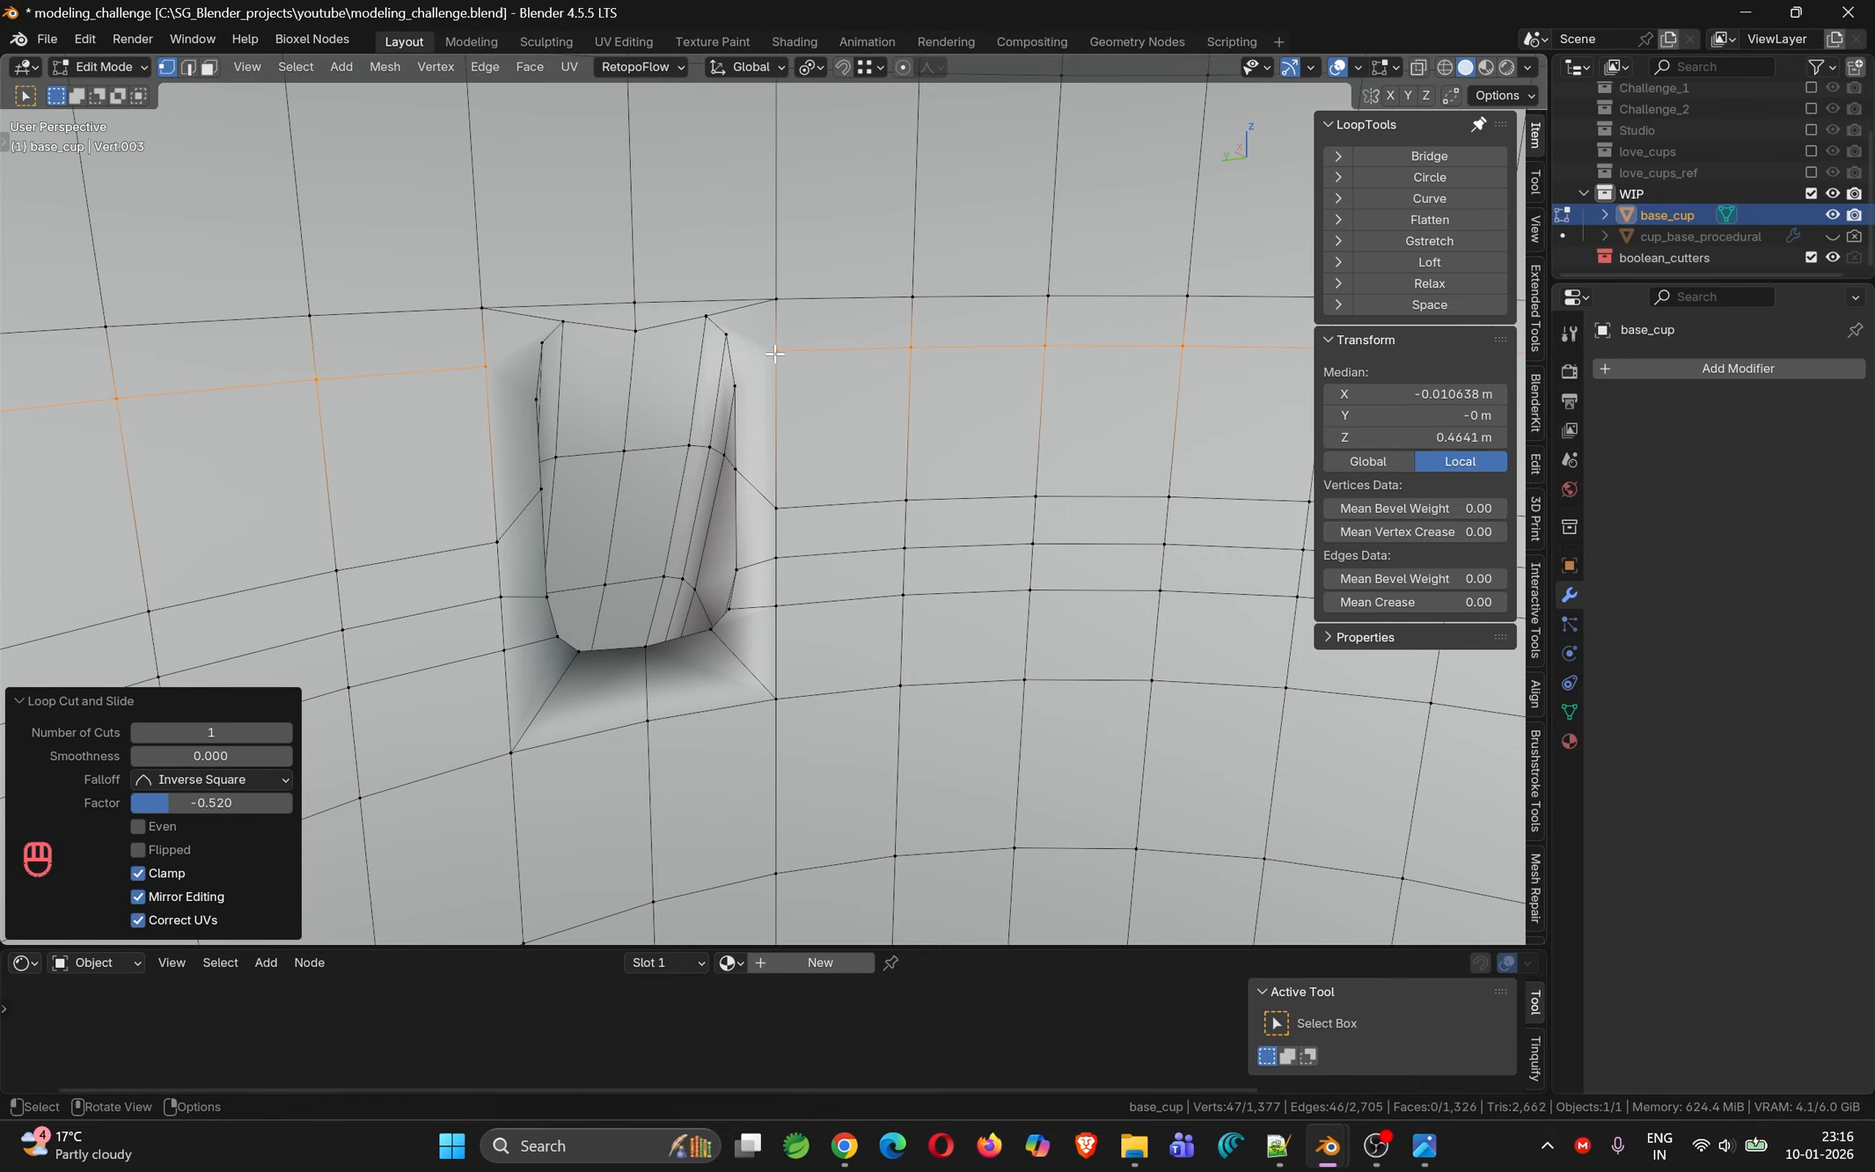
Connect the new loop's ends to the uppermost side rim vertices on both sides of the lower opening
click(763, 348)
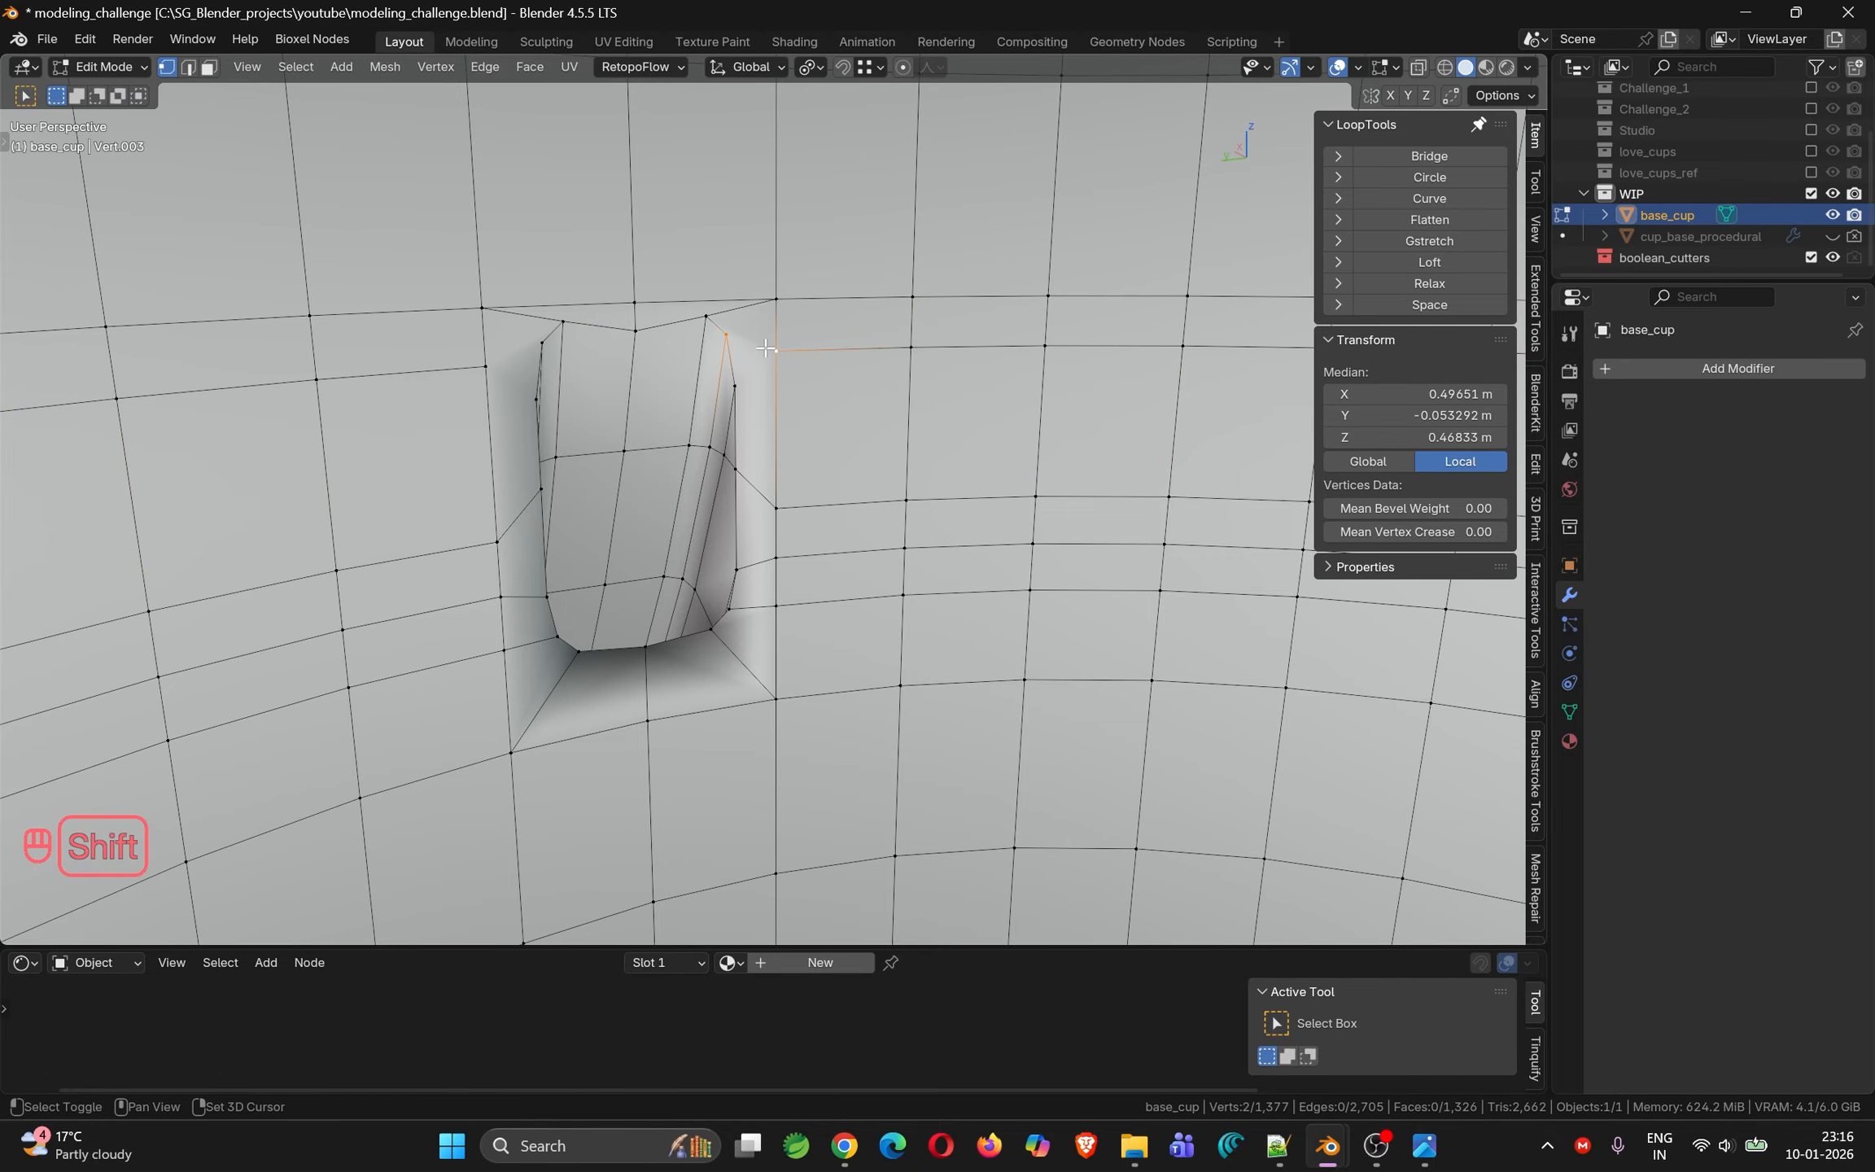
shift+click(525, 347)
key(j)
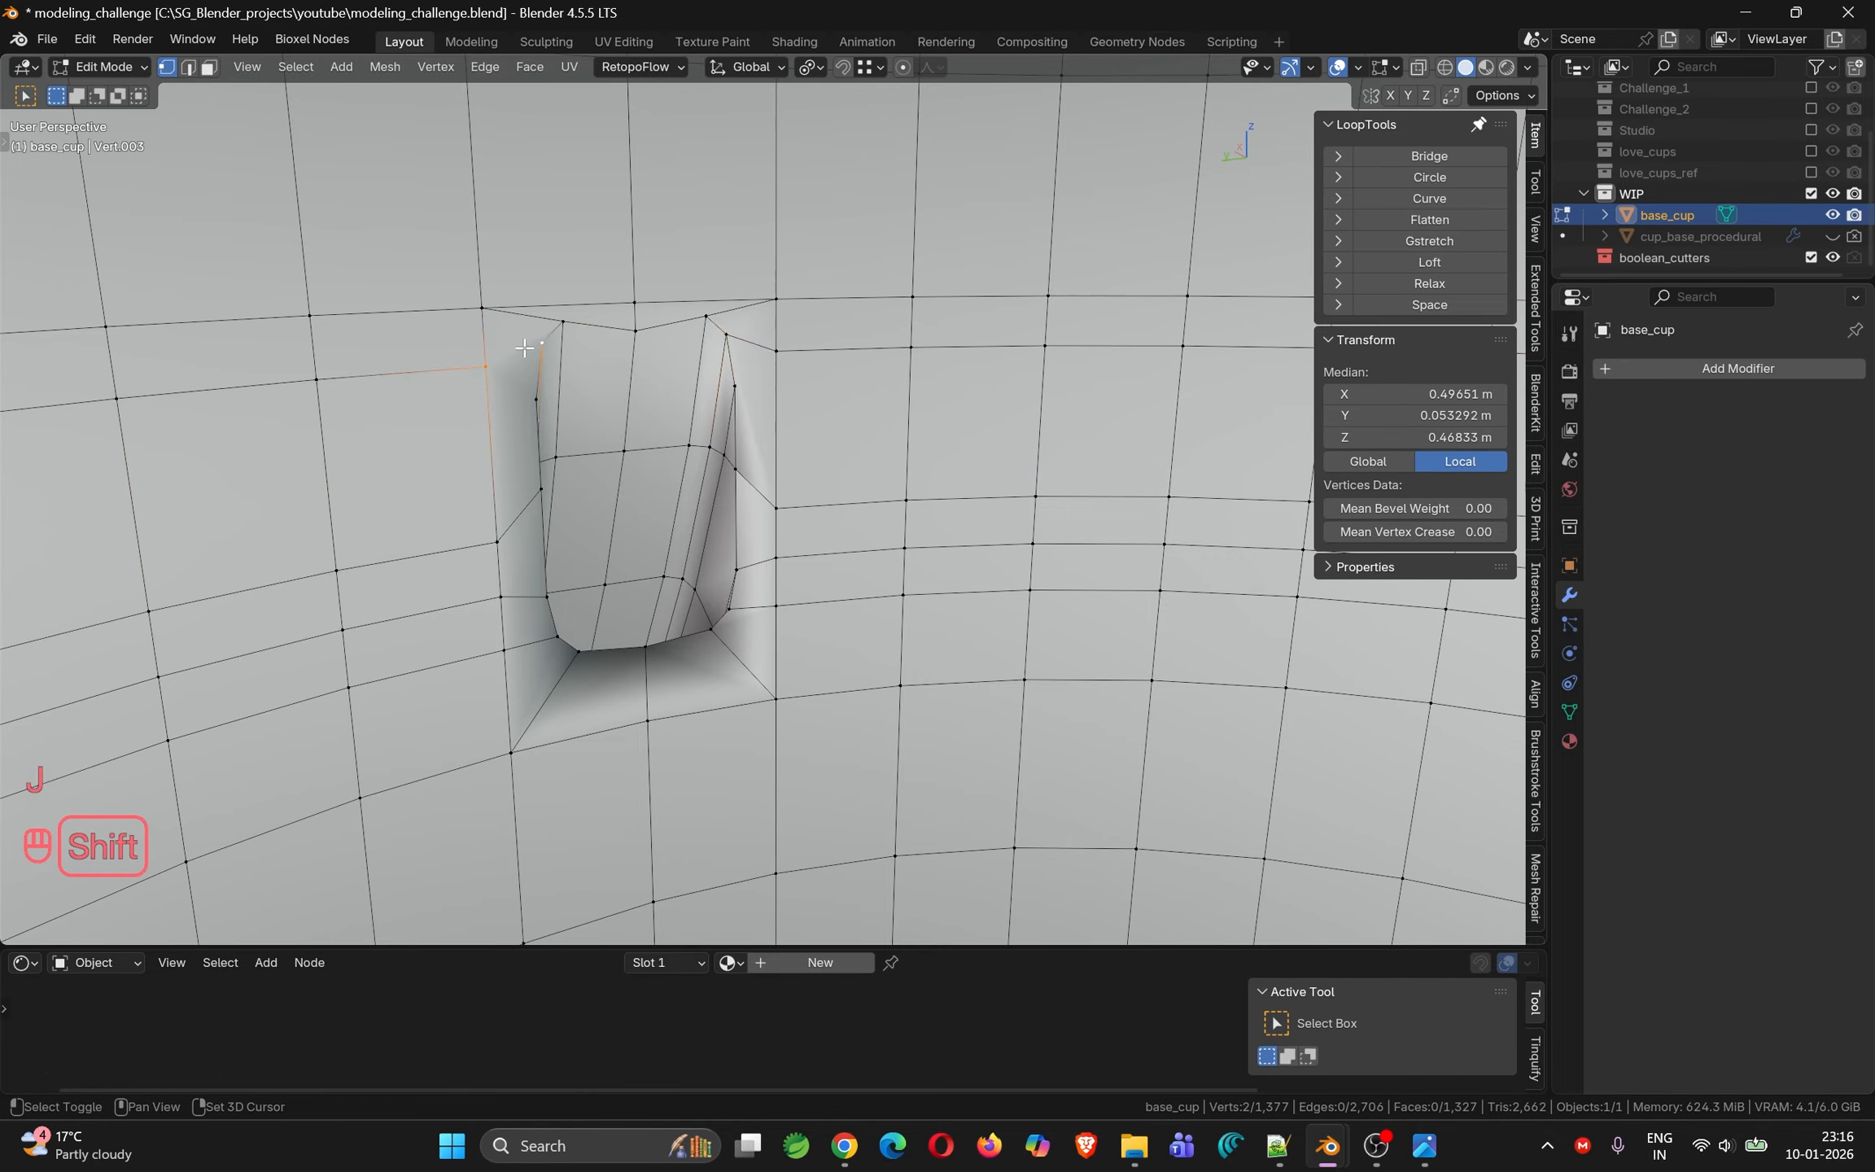
key(j)
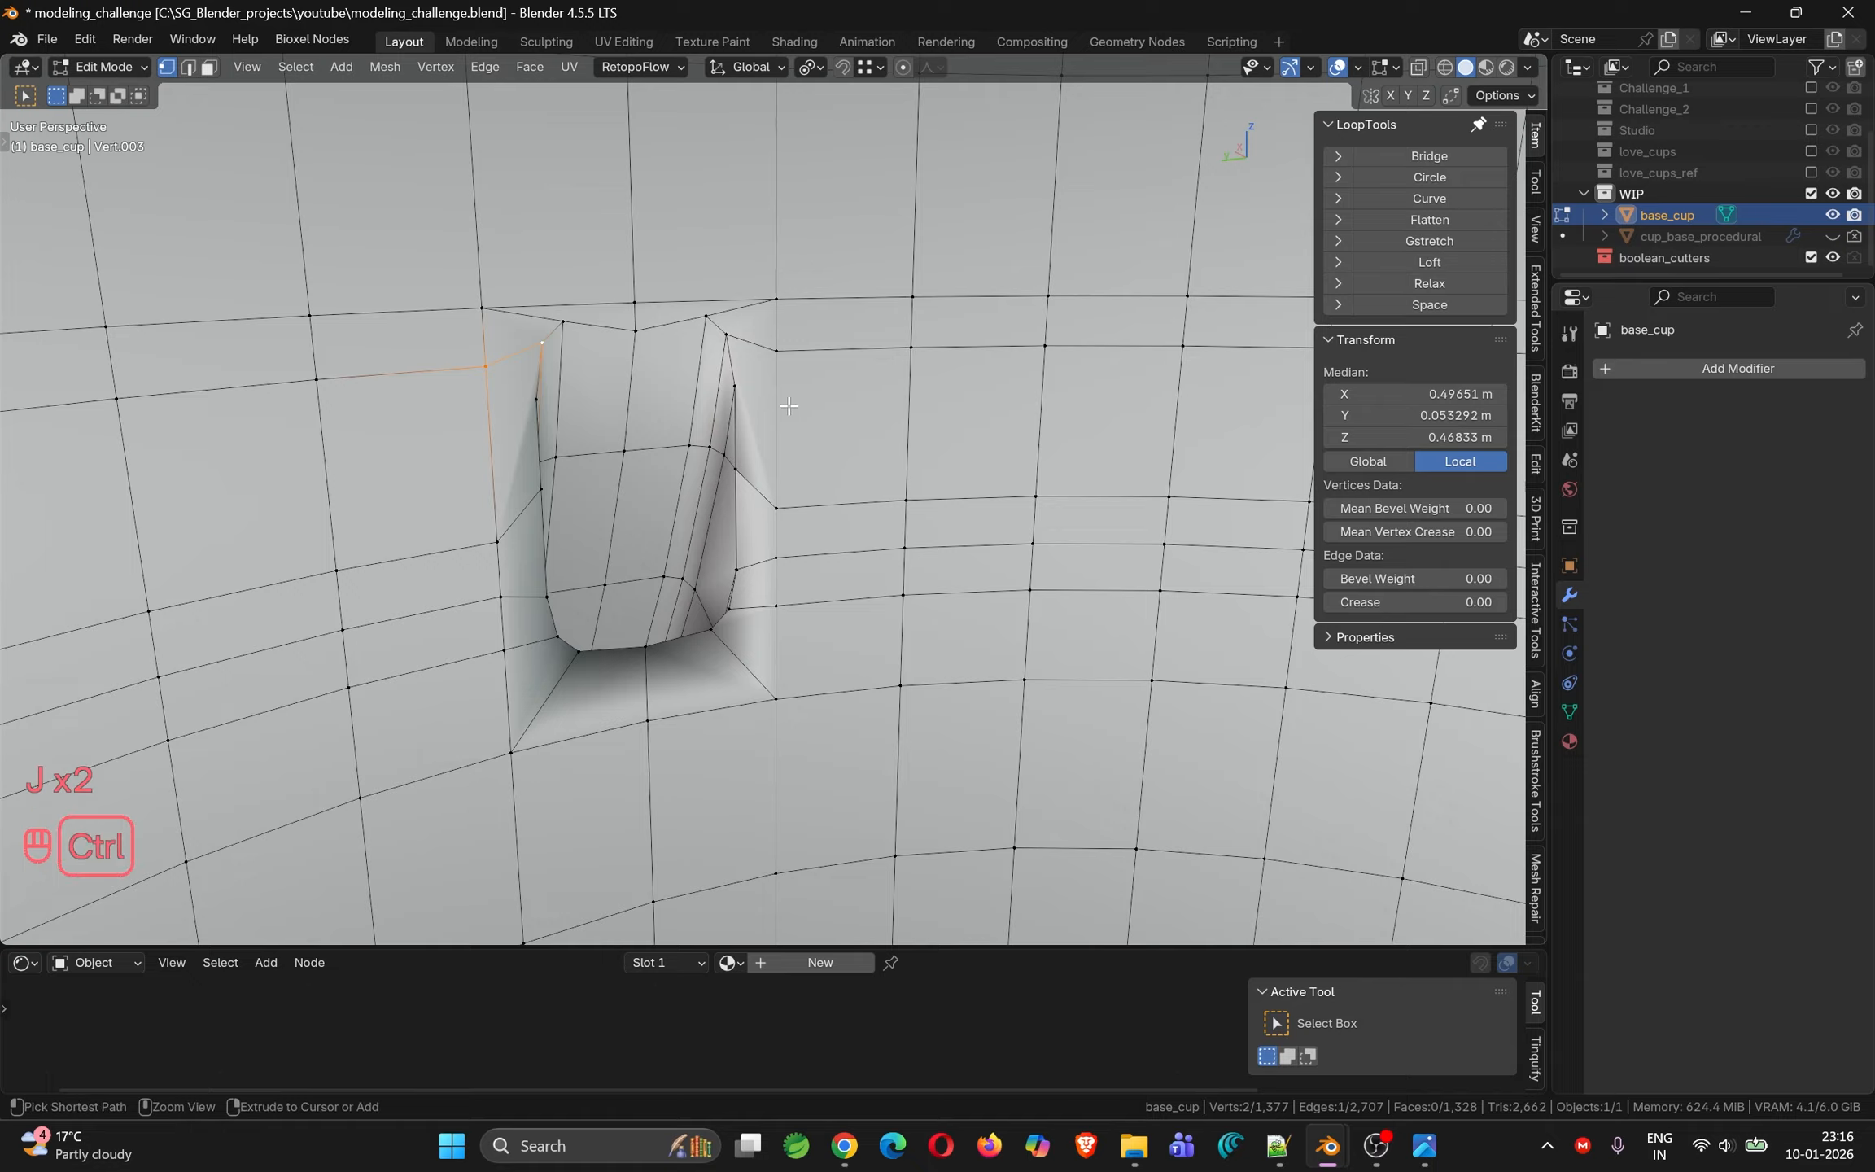
Add a horizontal edge loop below the previous one at slide factor 0 and nudge it slightly upward along Z
key(ctrl+r)
click(788, 405)
right_click(789, 406)
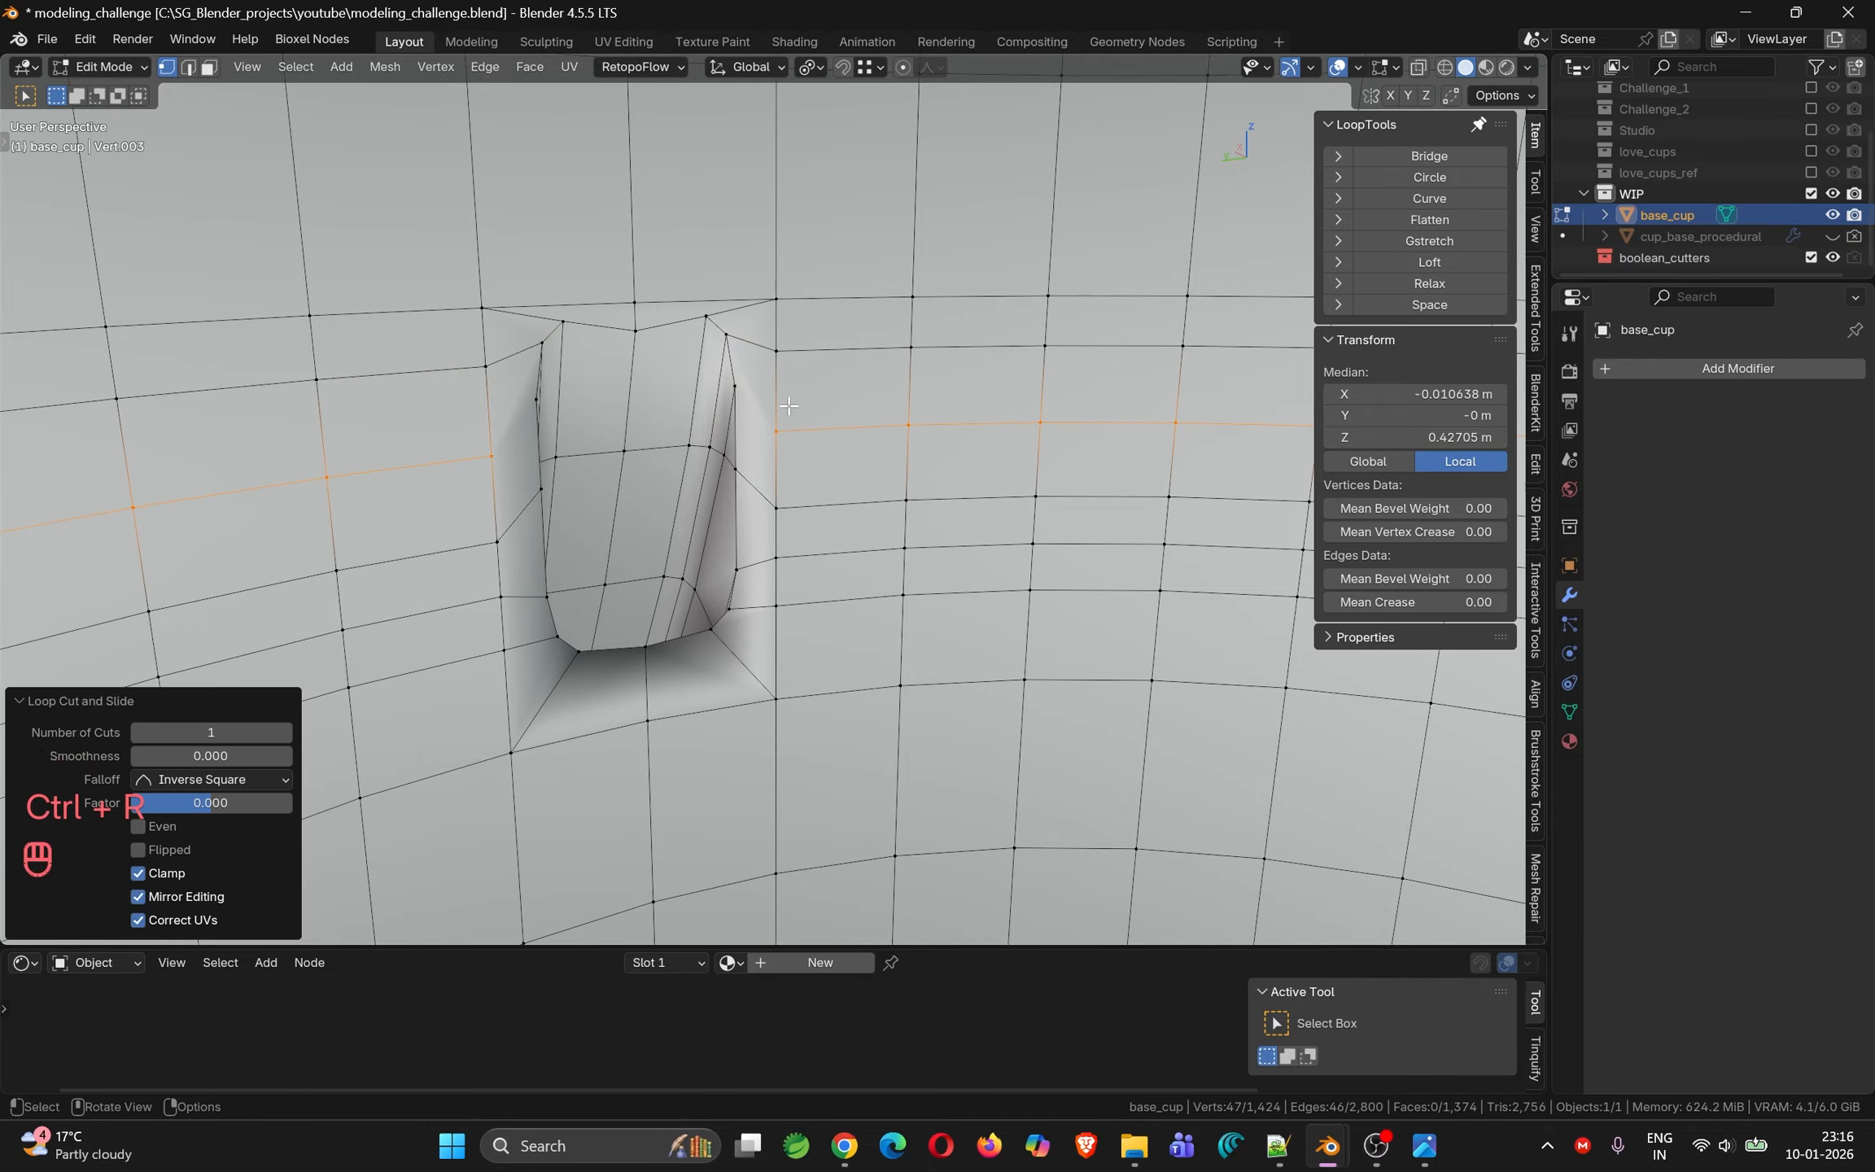
key(g)
key(z)
click(791, 367)
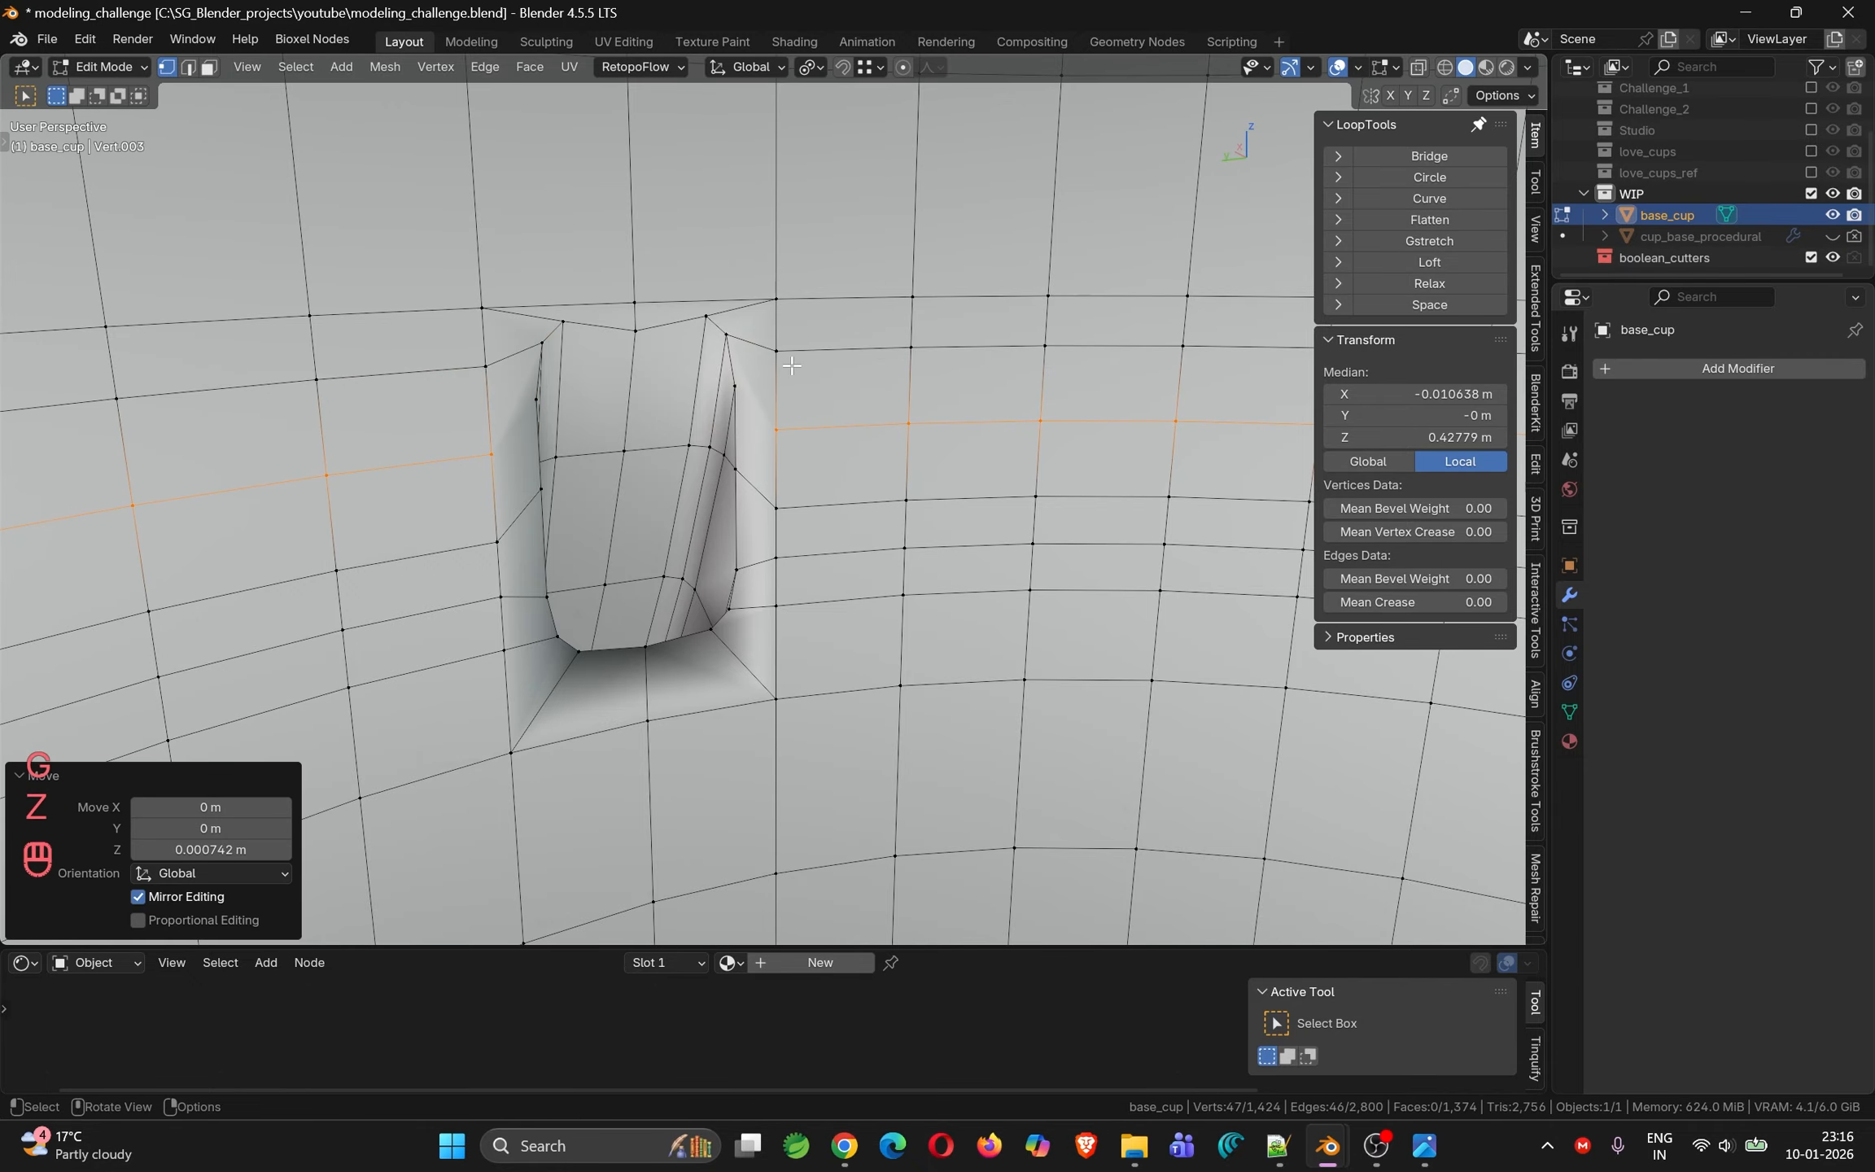
key(g)
key(z)
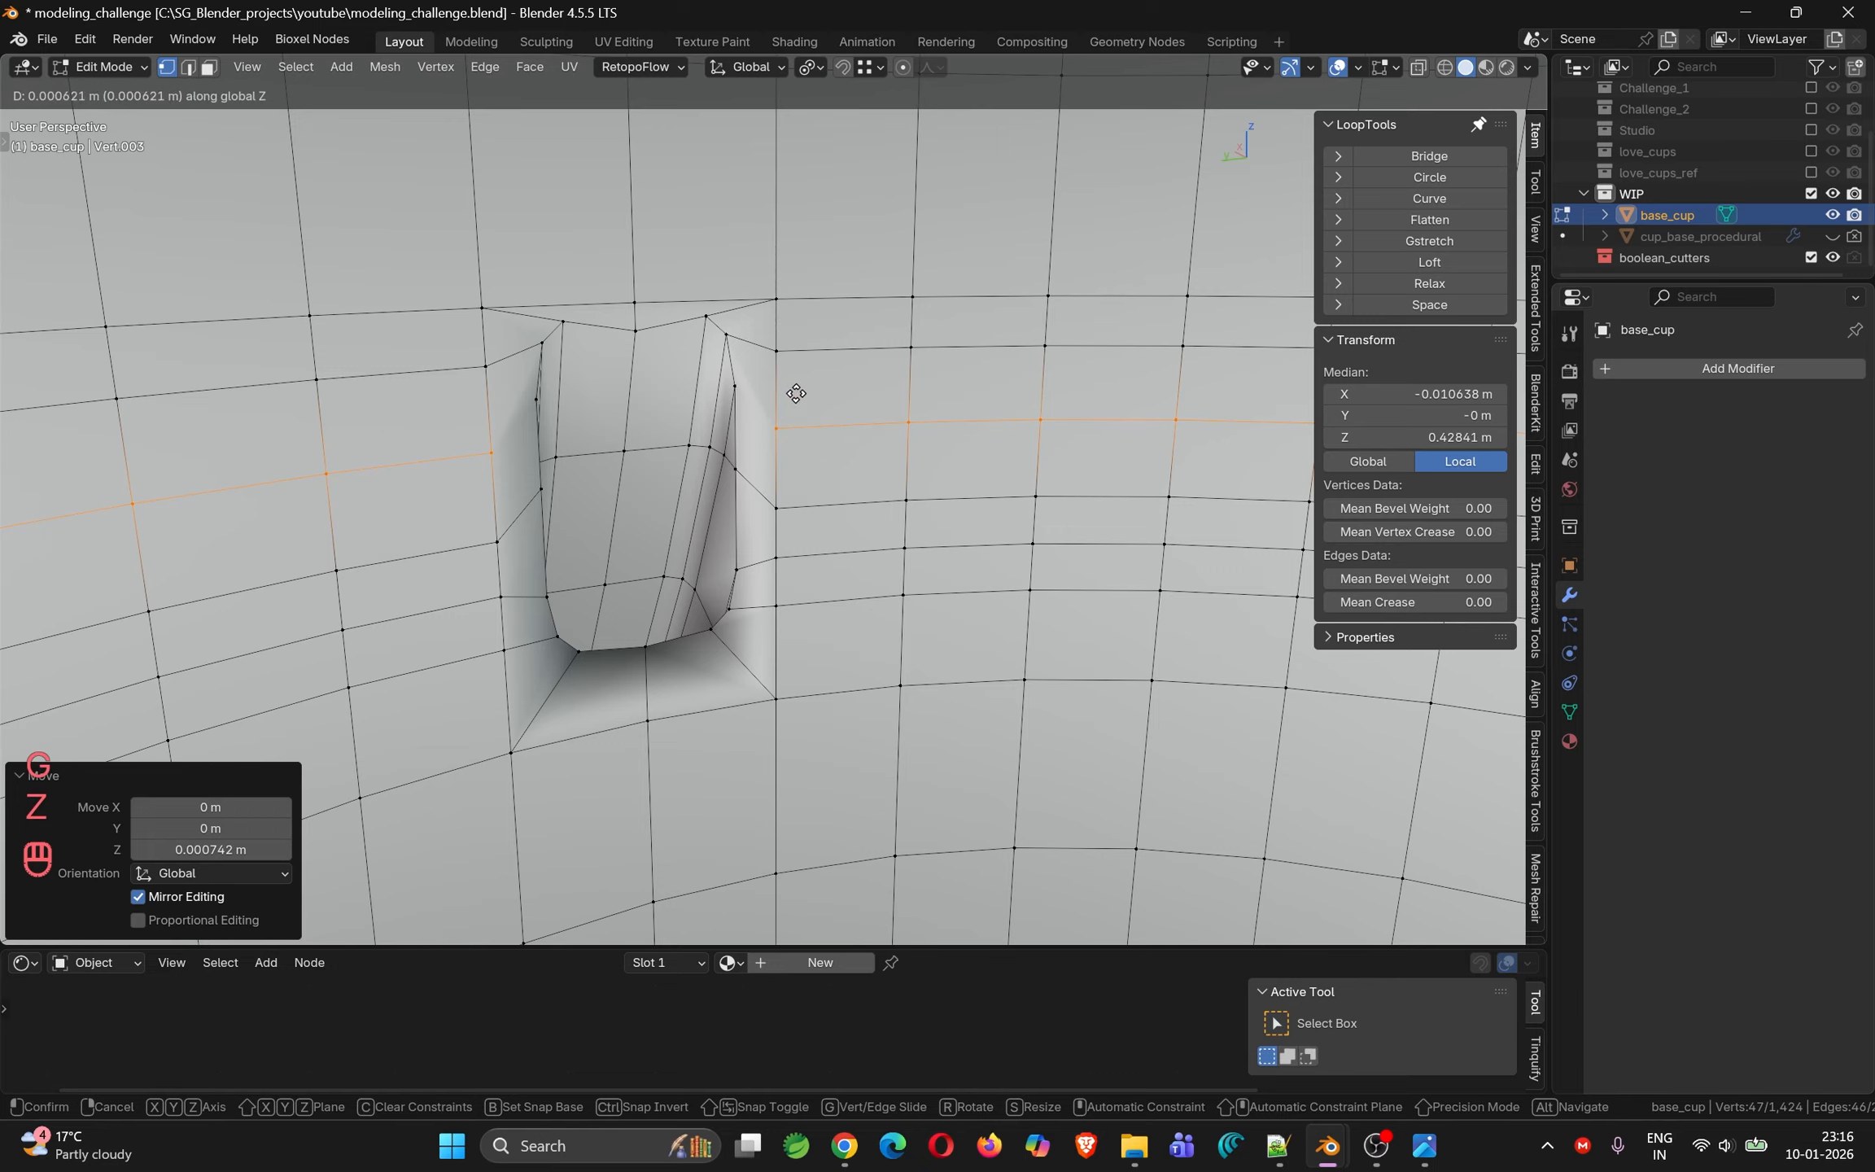
click(796, 394)
Connect the nudged loop's ends to the second-highest side rim vertices on both sides of the lower opening
click(777, 427)
shift+click(735, 387)
key(j)
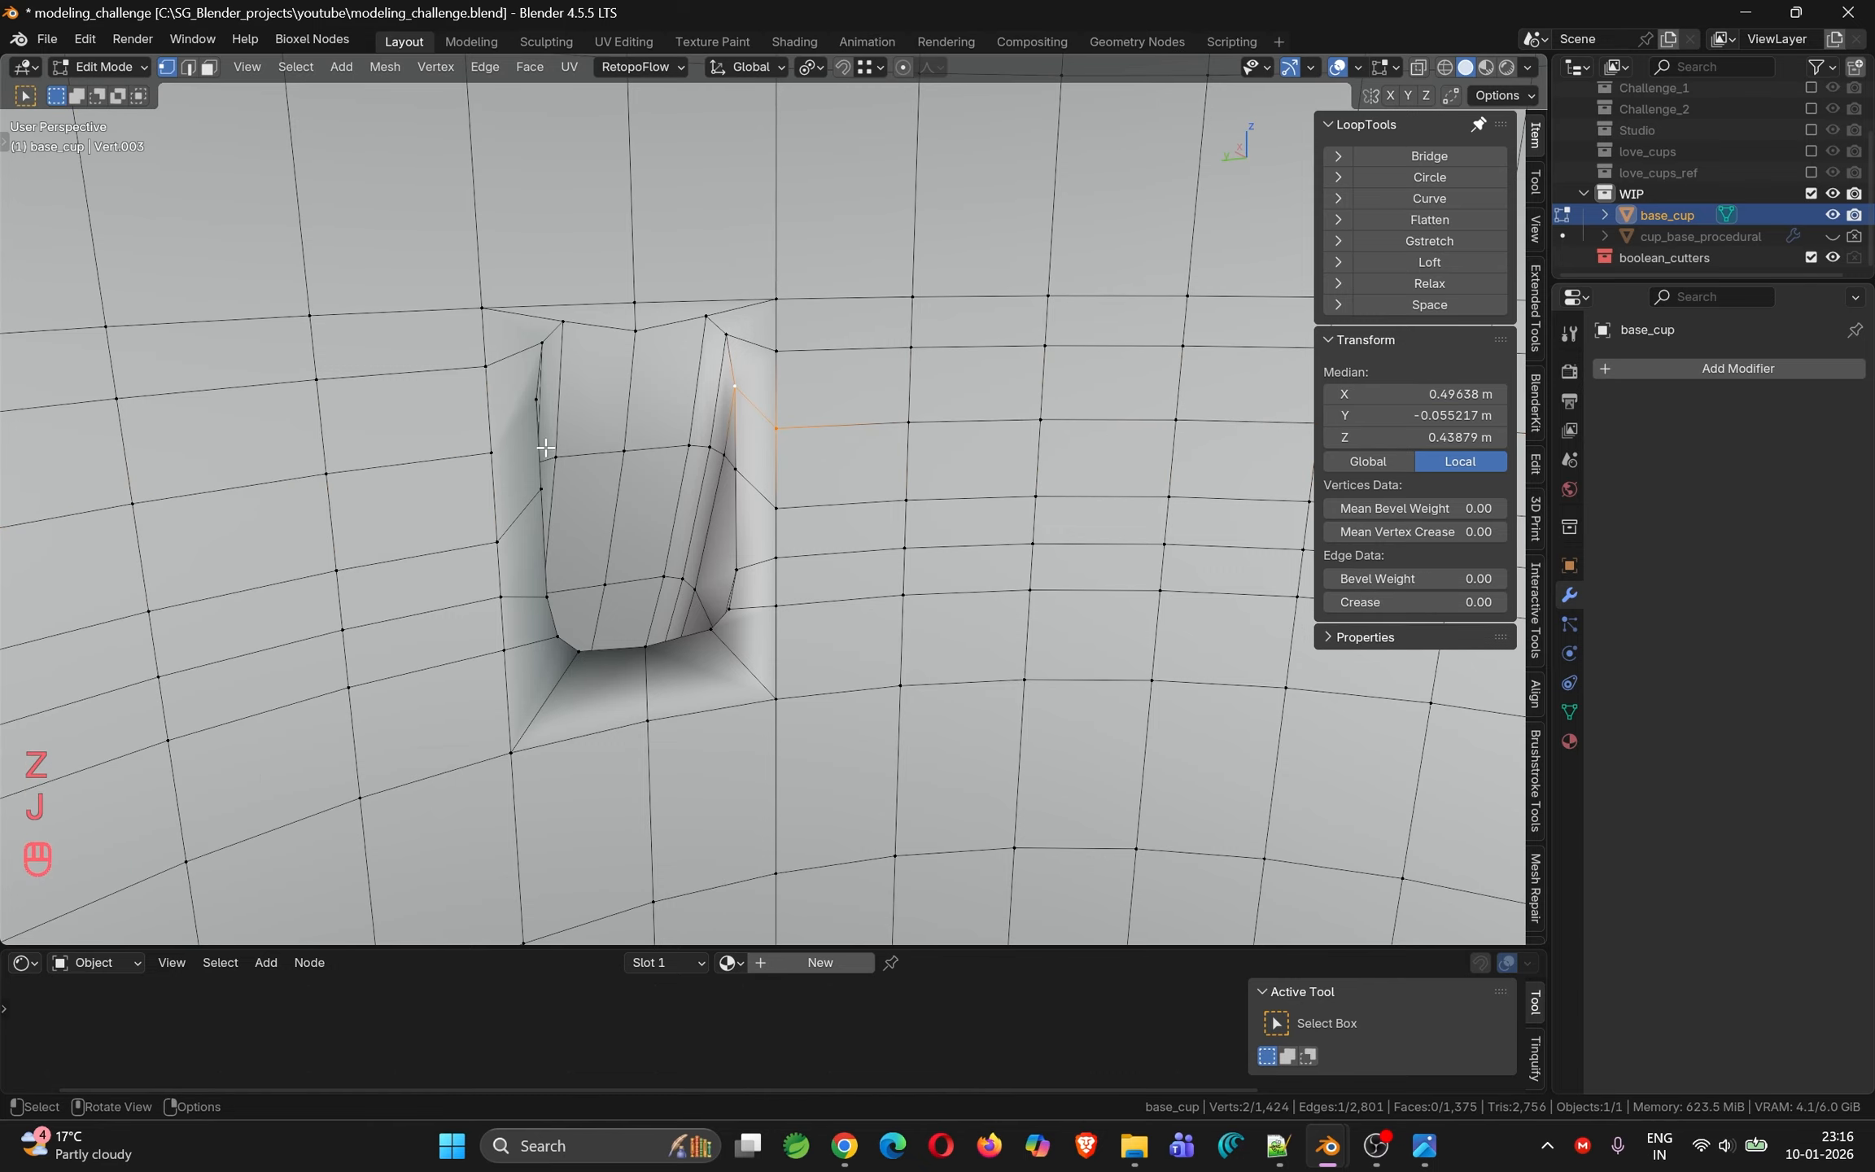
key(ctrl+shift+m)
key(j)
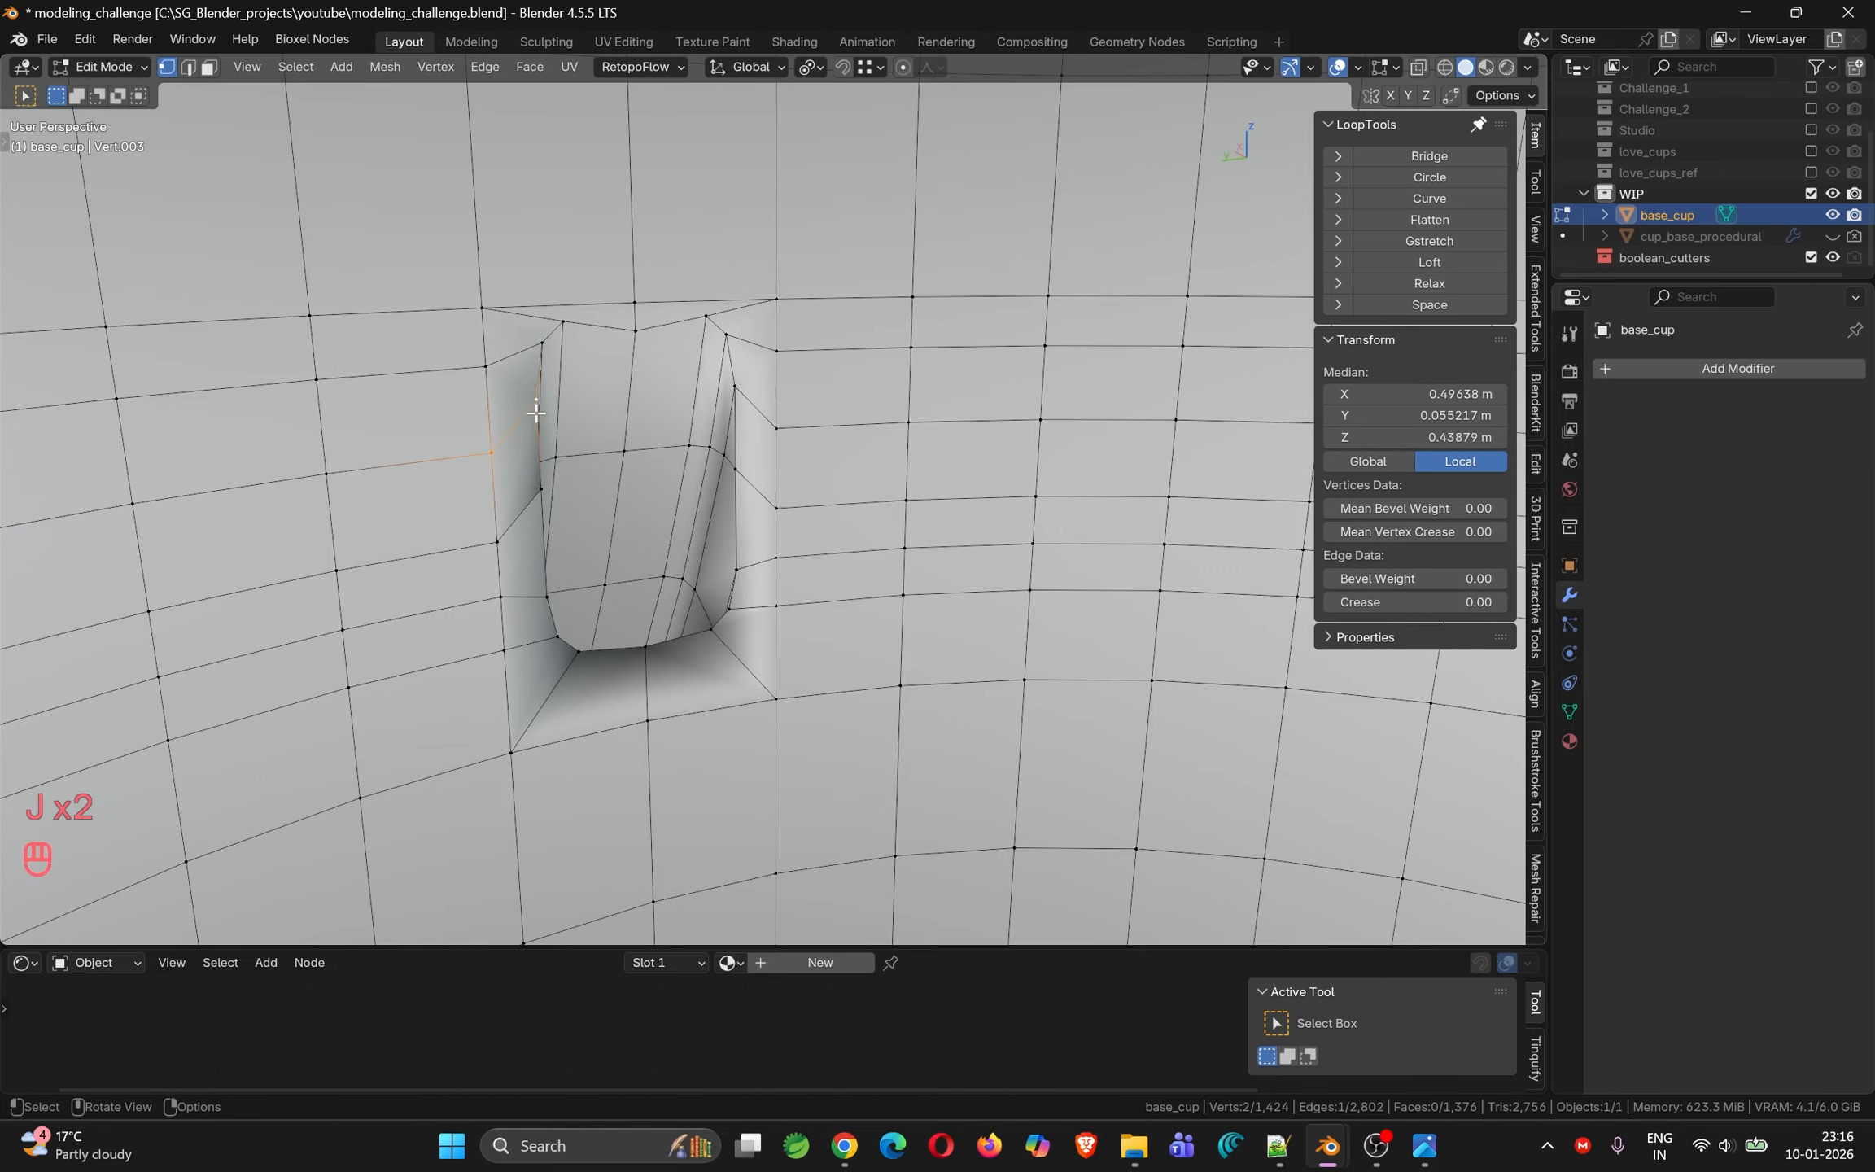
Slide the cup wall vertex centred above the lower handle joint upward along its edge by a factor of 0.224
middle_drag(521, 411, 446, 380)
scroll(492, 399, up, 4)
middle_drag(588, 480, 532, 455)
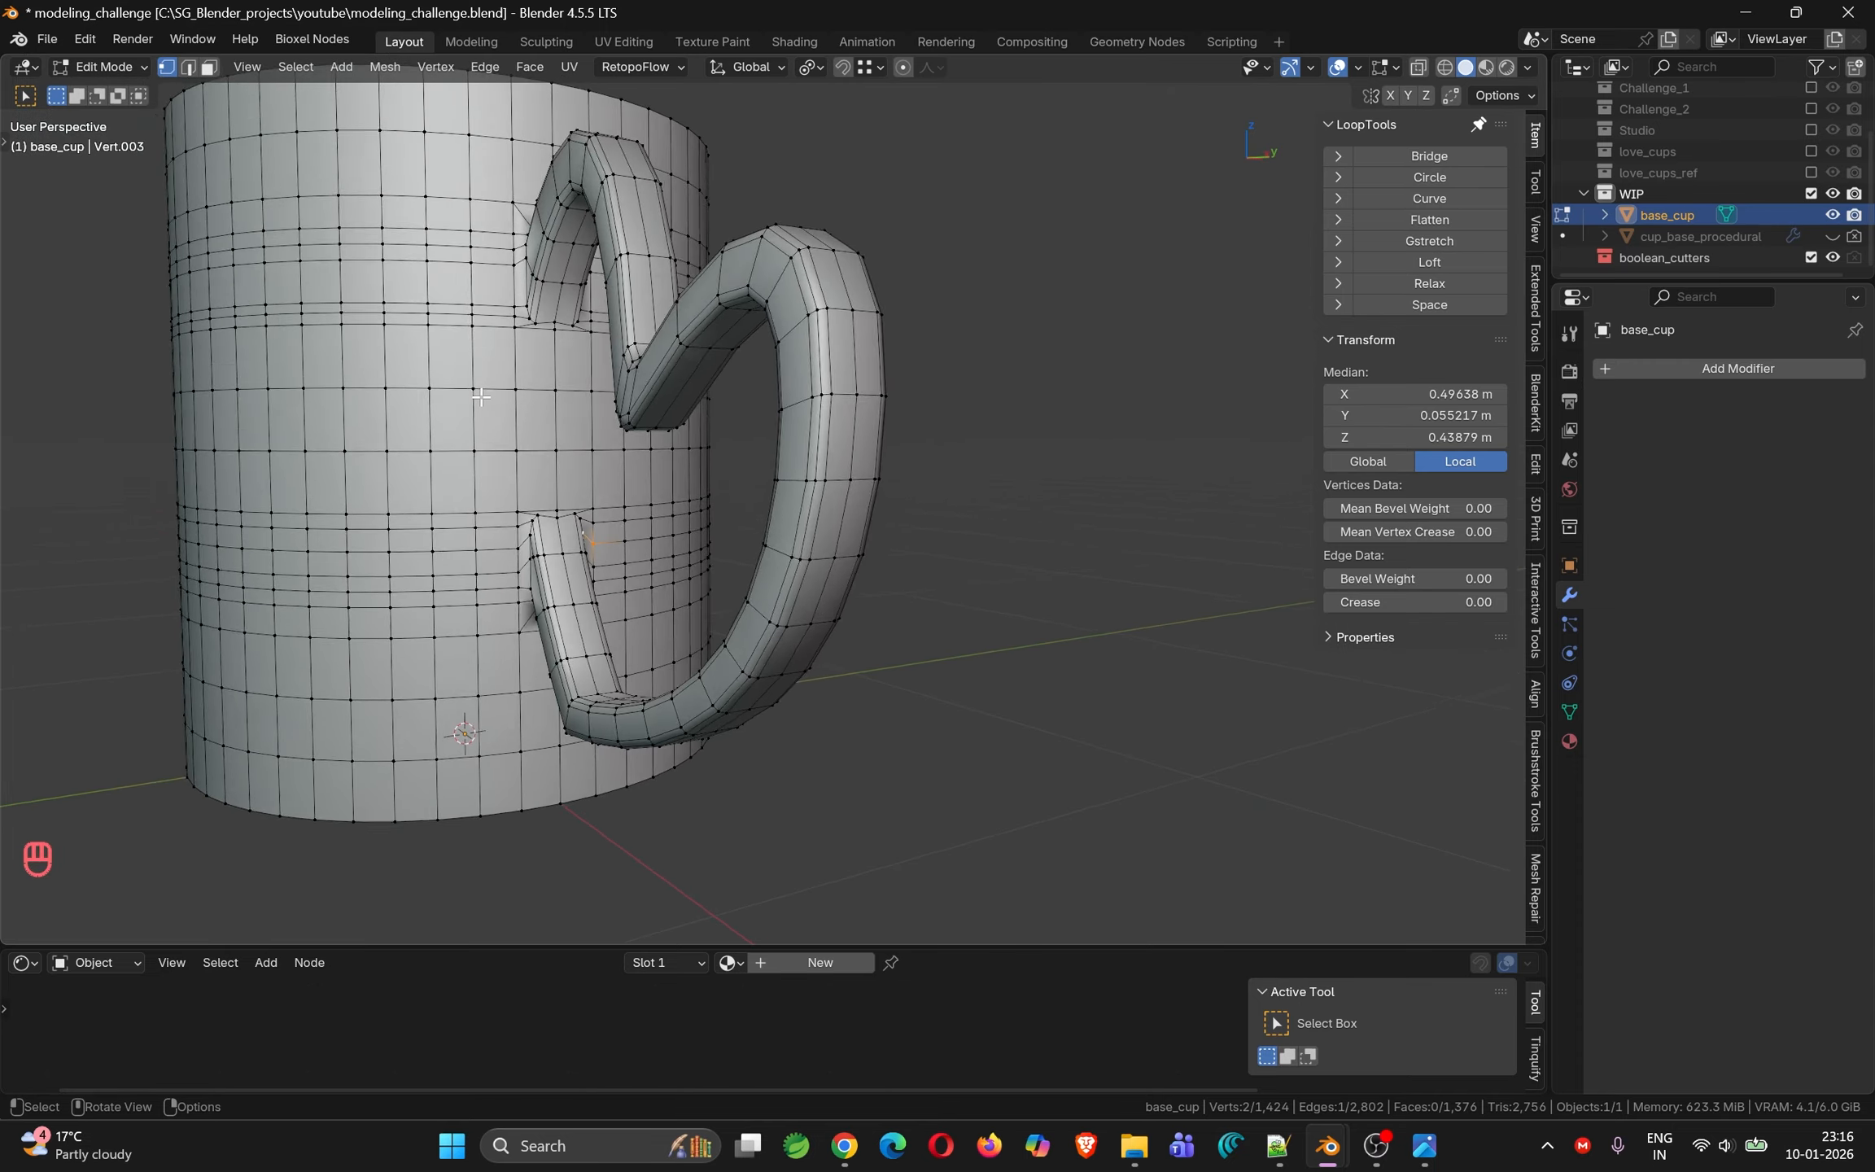
scroll(531, 455, up, 4)
click(578, 563)
middle_drag(578, 563, 577, 563)
key(g)
key(g)
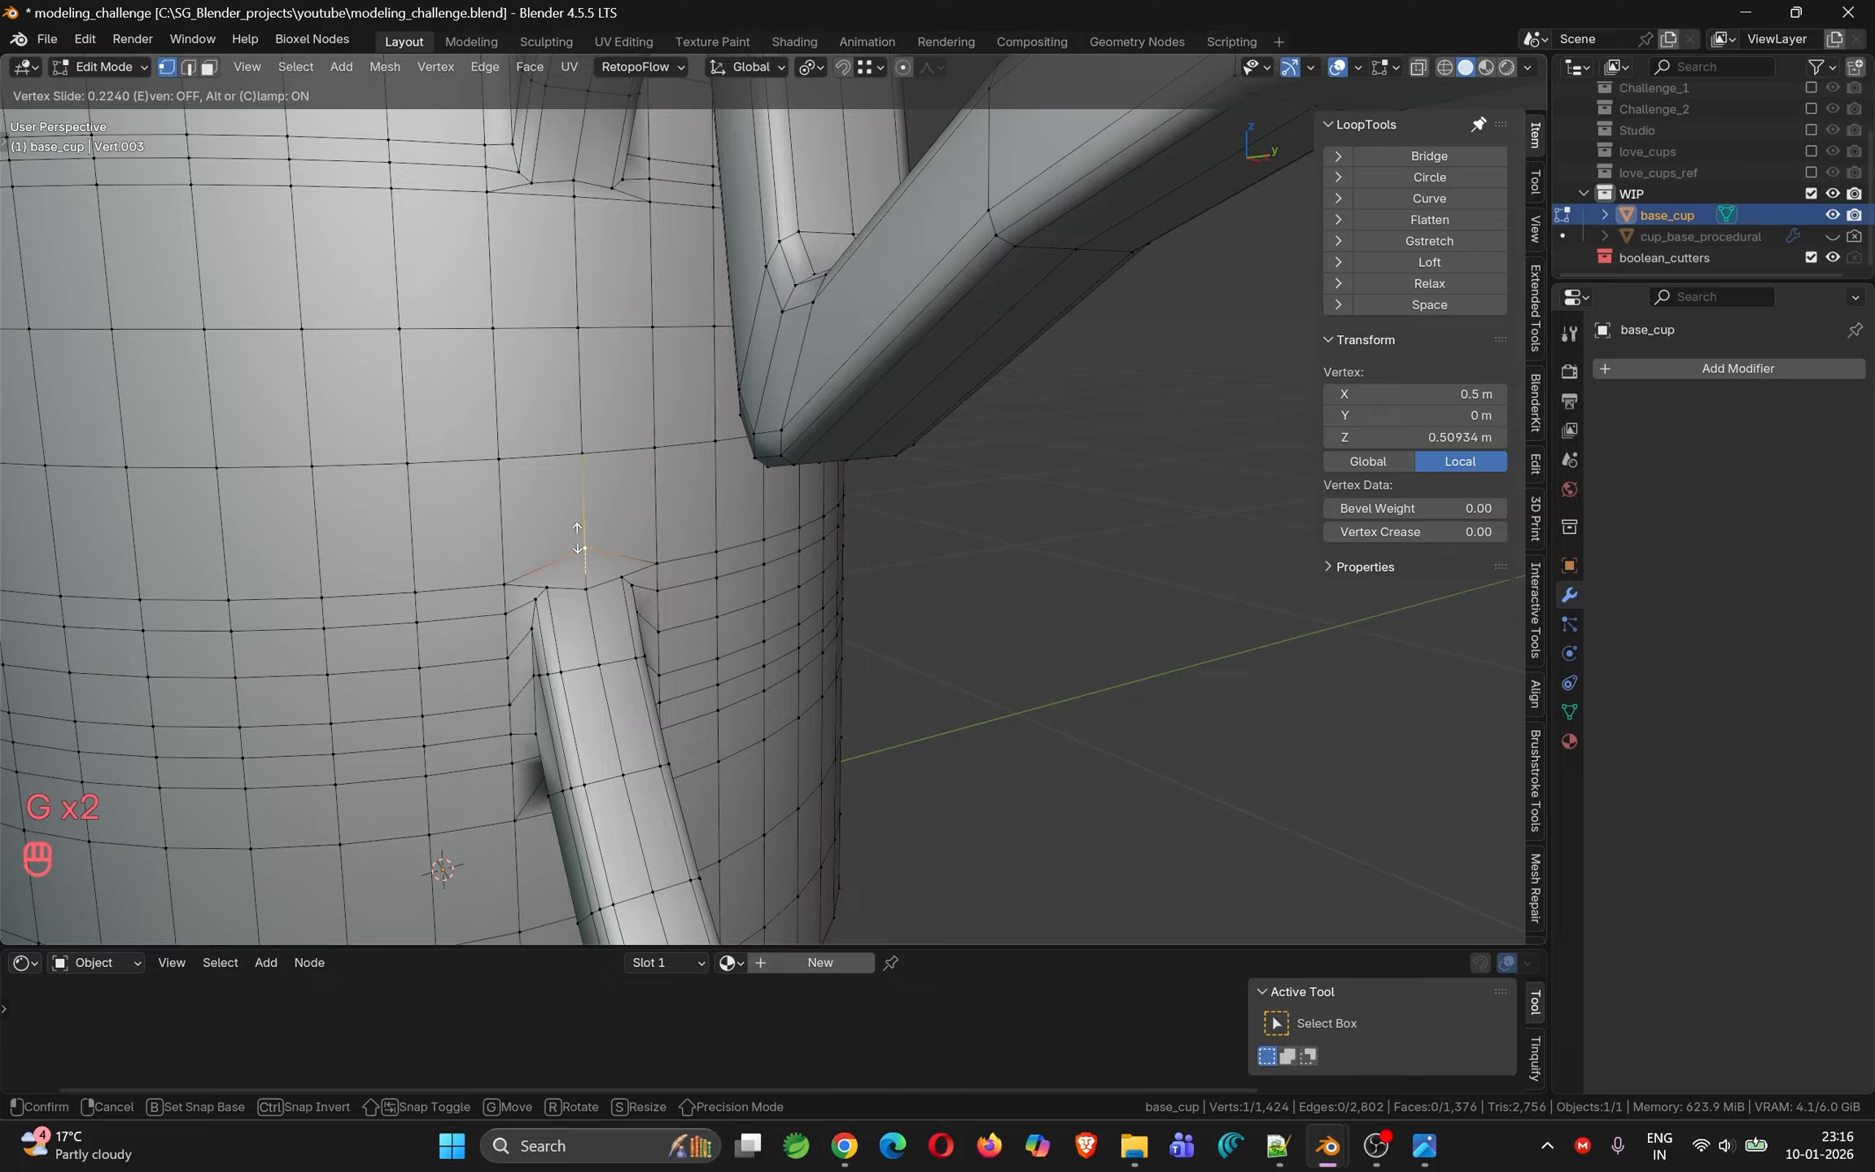
click(577, 548)
Slide the middle vertex of the lower handle joint's top rim upward along its edge by a factor of 0.457
scroll(601, 603, up, 6)
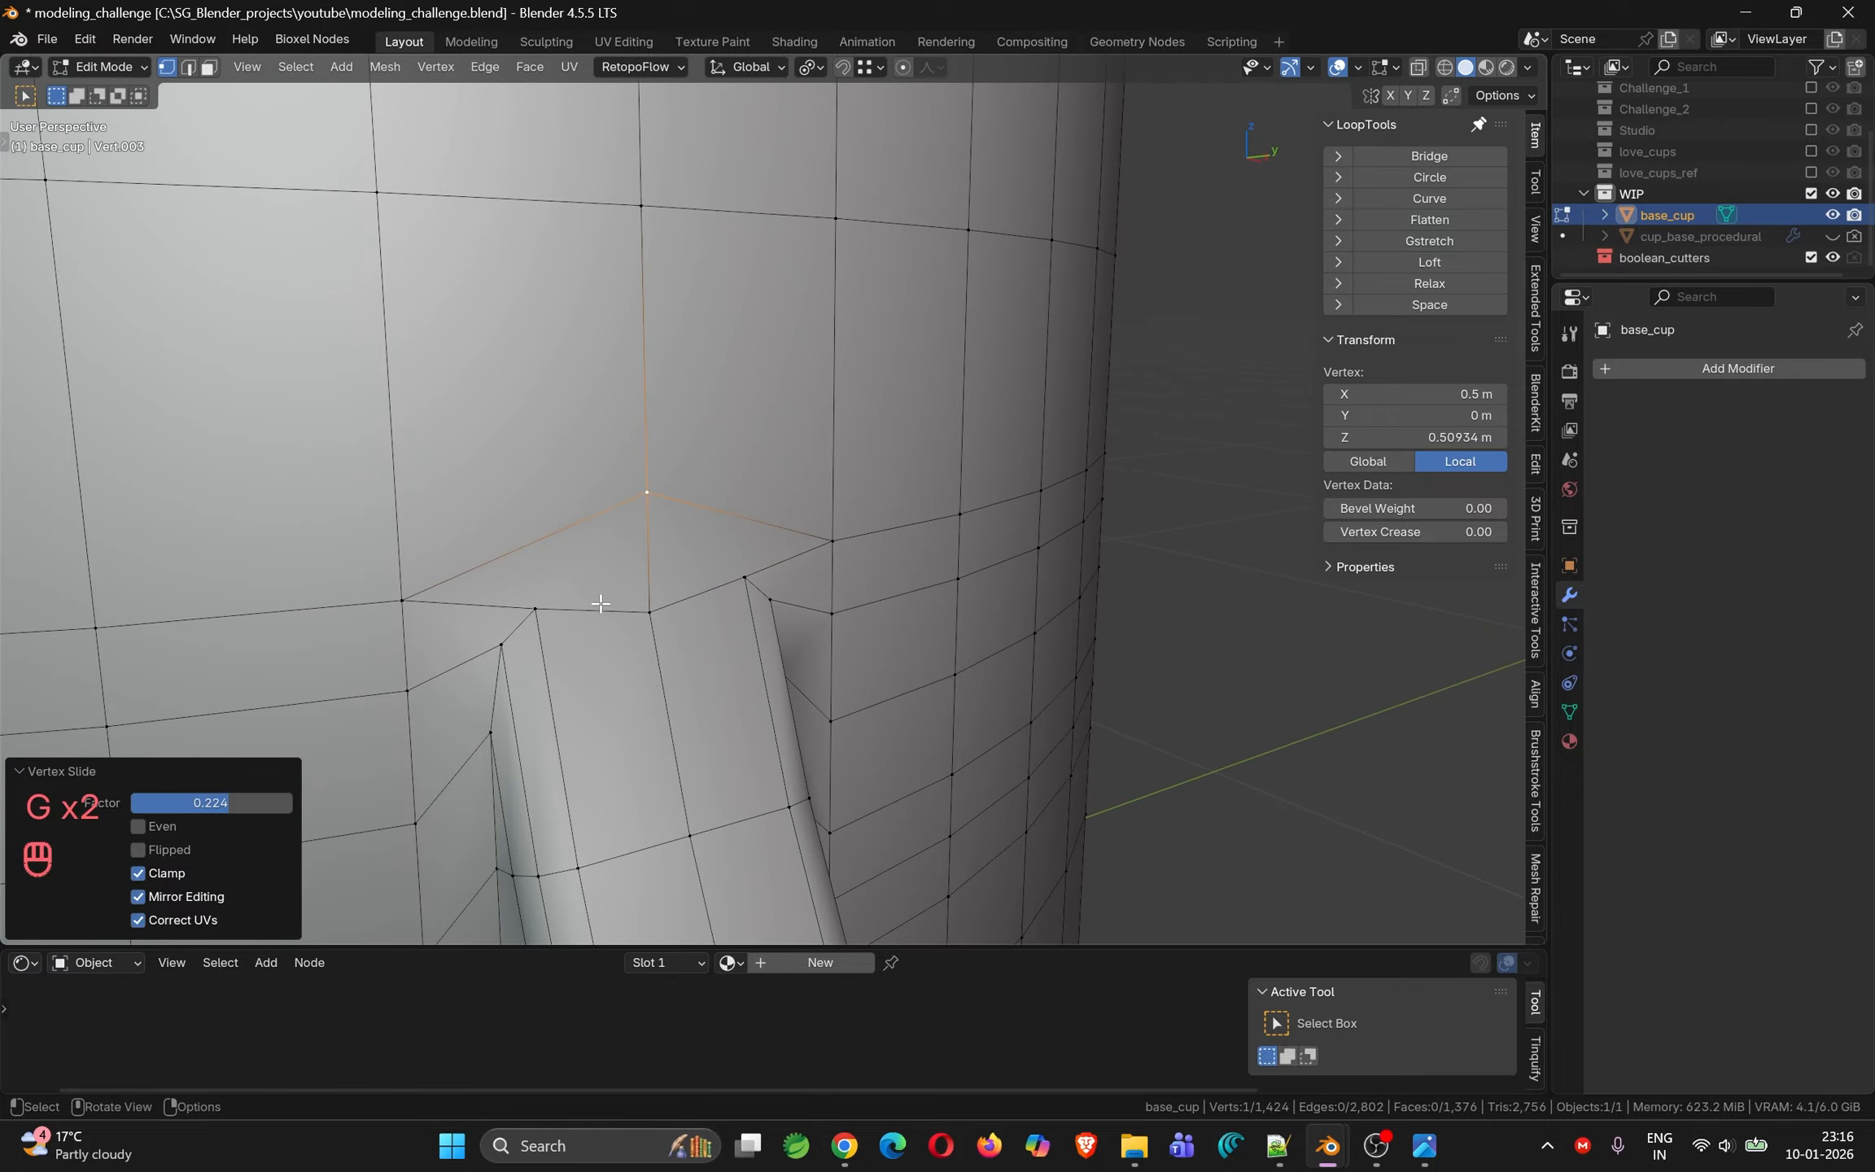
click(650, 608)
key(g)
key(g)
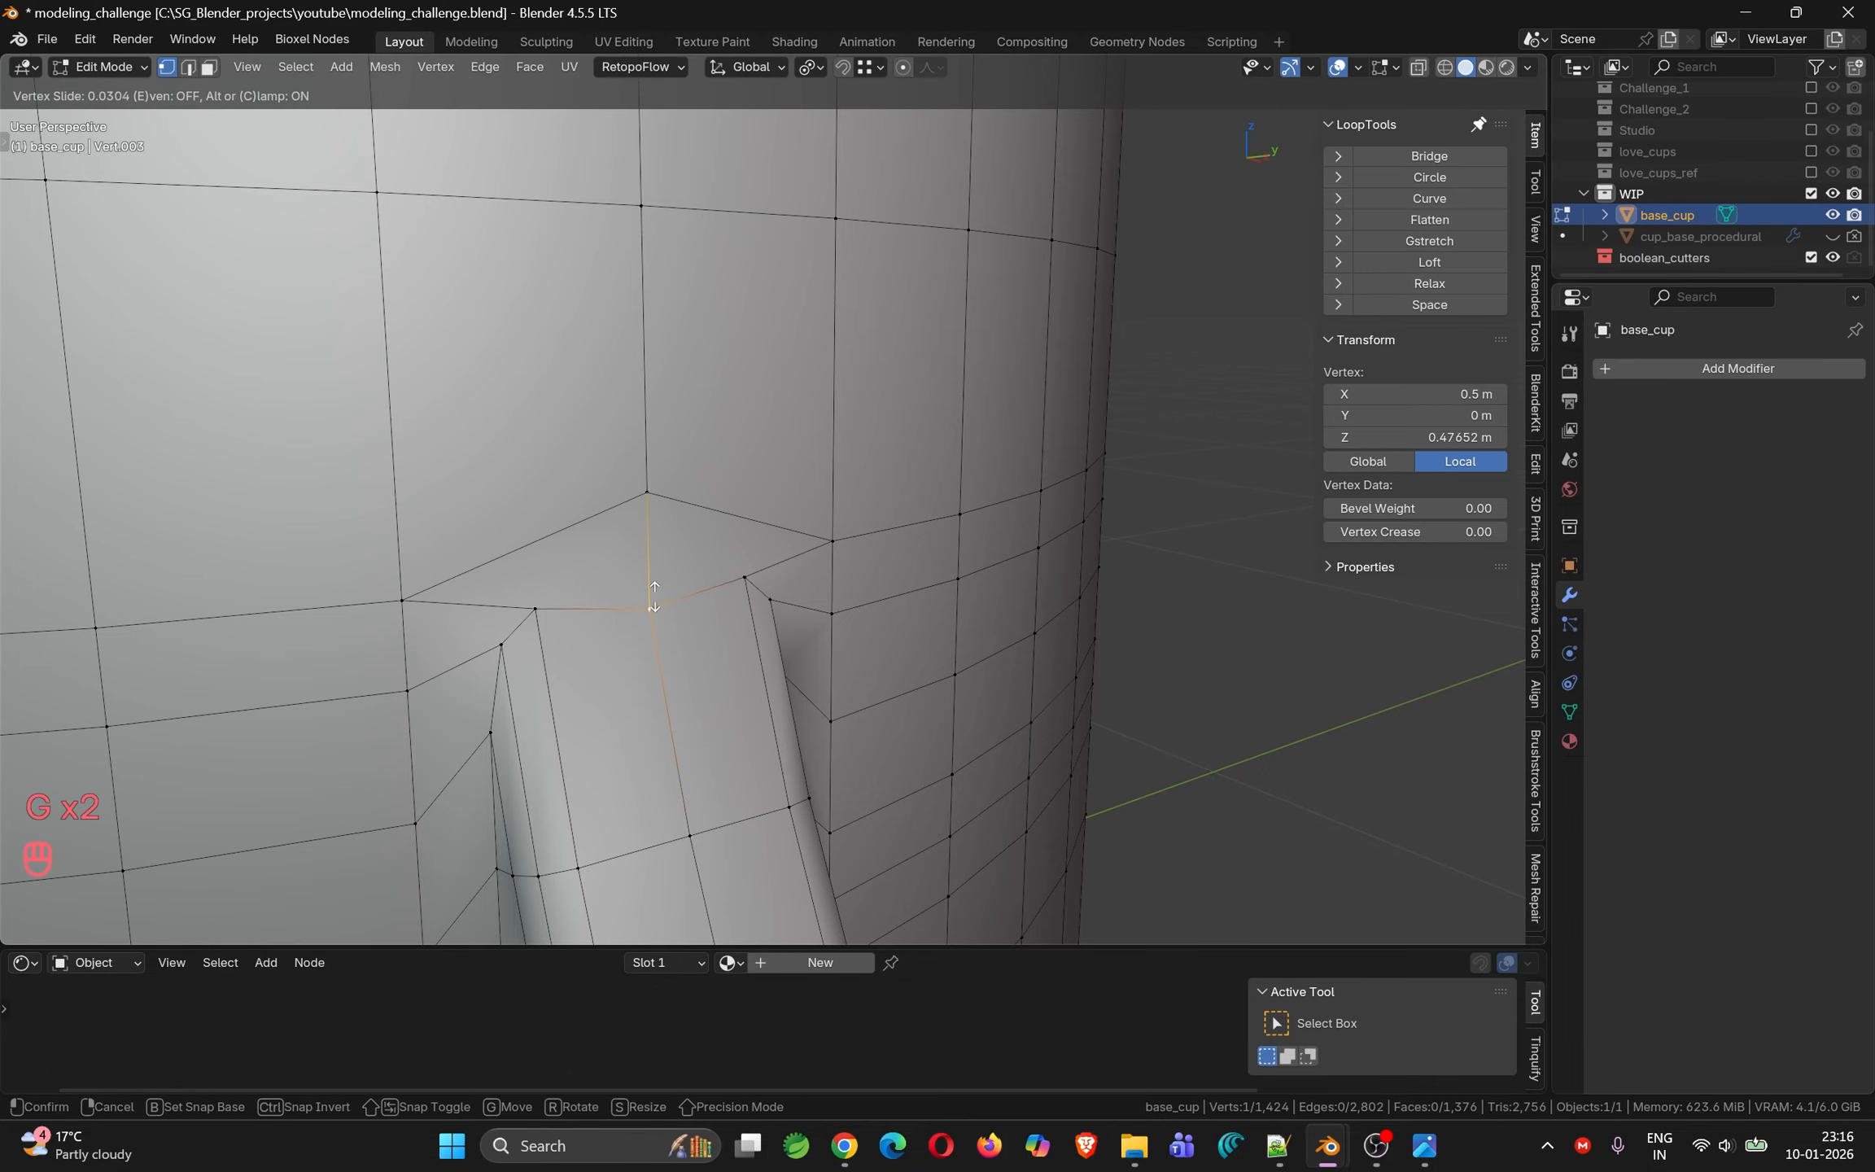
click(655, 550)
Add a centred horizontal edge loop around the cup above the lower handle joint, keeping the slide factor at 0
scroll(649, 544, down, 5)
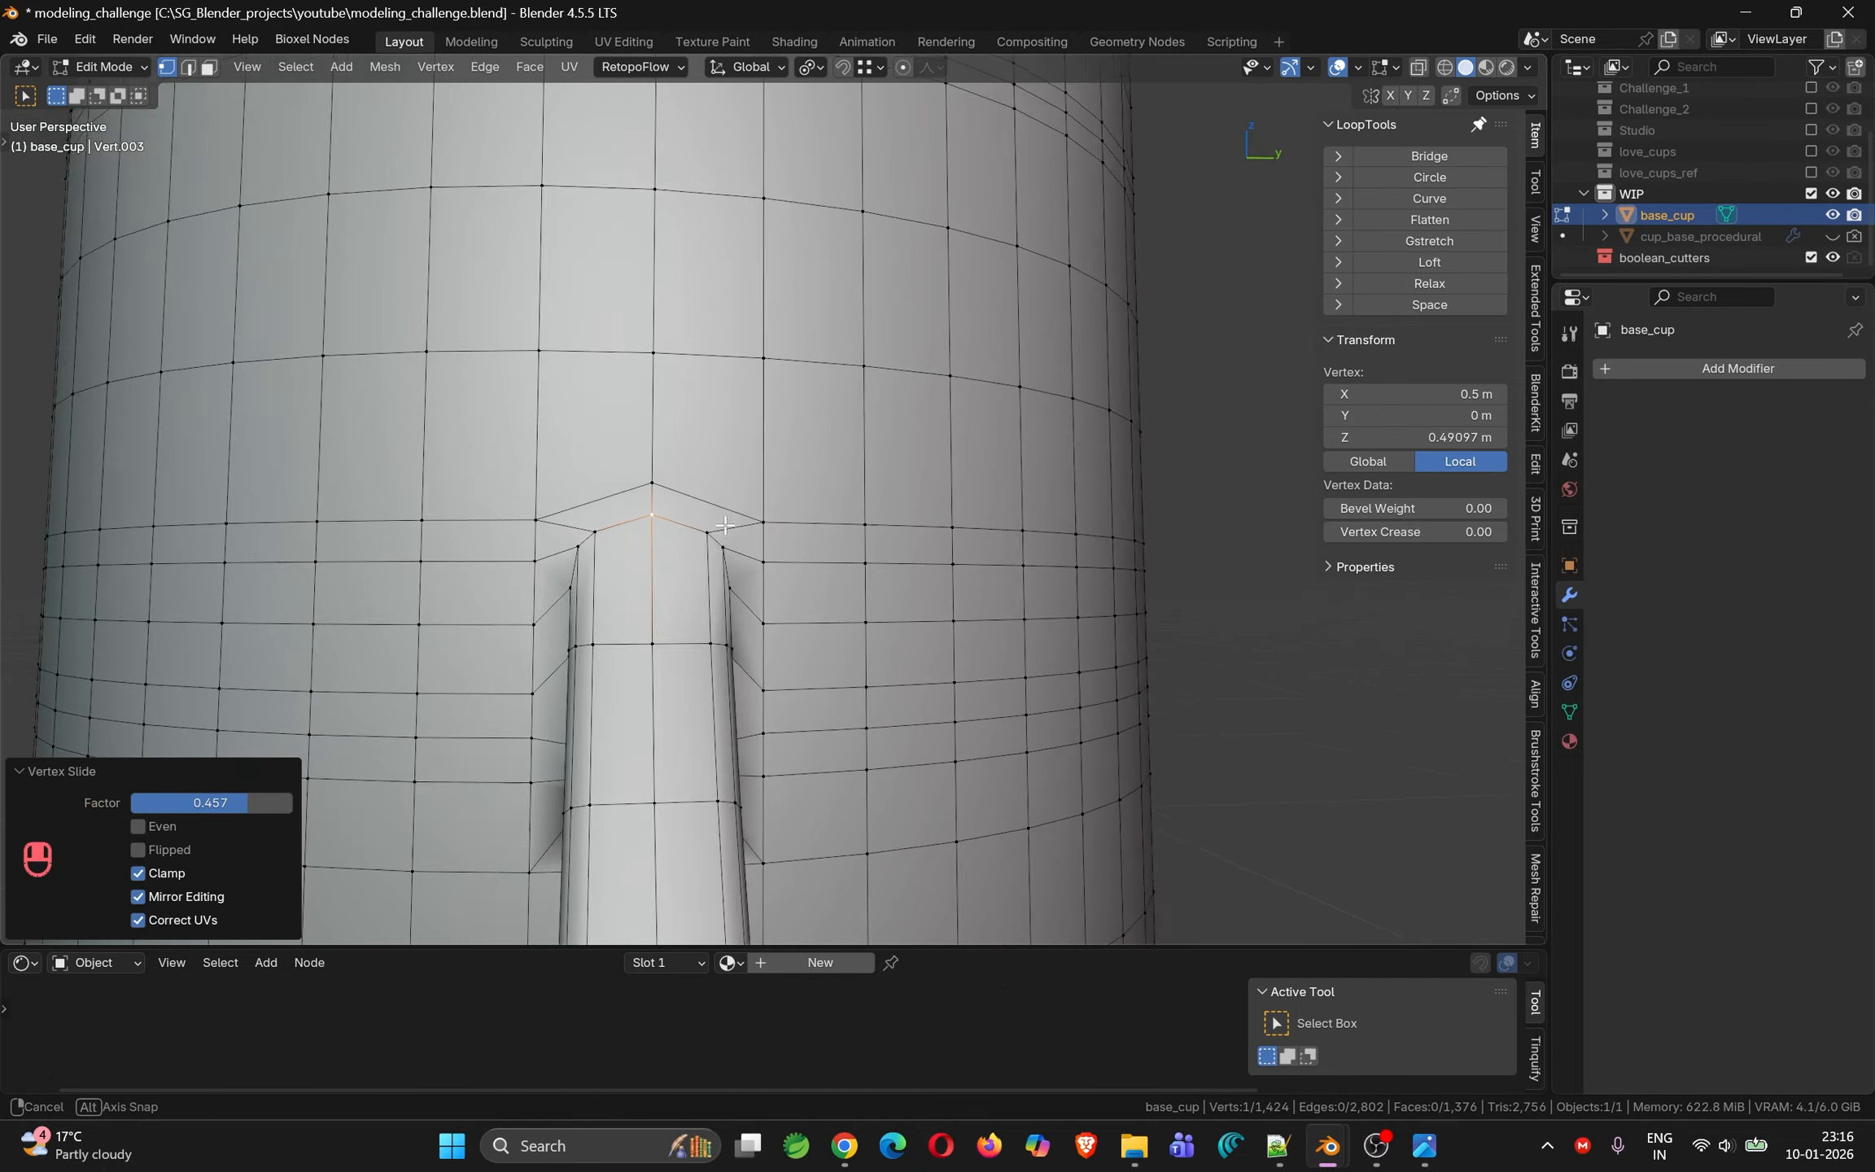
middle_drag(724, 526, 599, 532)
key(ctrl+r)
click(661, 423)
click(661, 427)
Clear the selection and select all faces with exactly 4 vertices using Faces by Sides to check the topology
scroll(818, 469, down, 3)
scroll(674, 458, down, 2)
shift+middle_drag(674, 459, 769, 446)
middle_drag(769, 446, 757, 493)
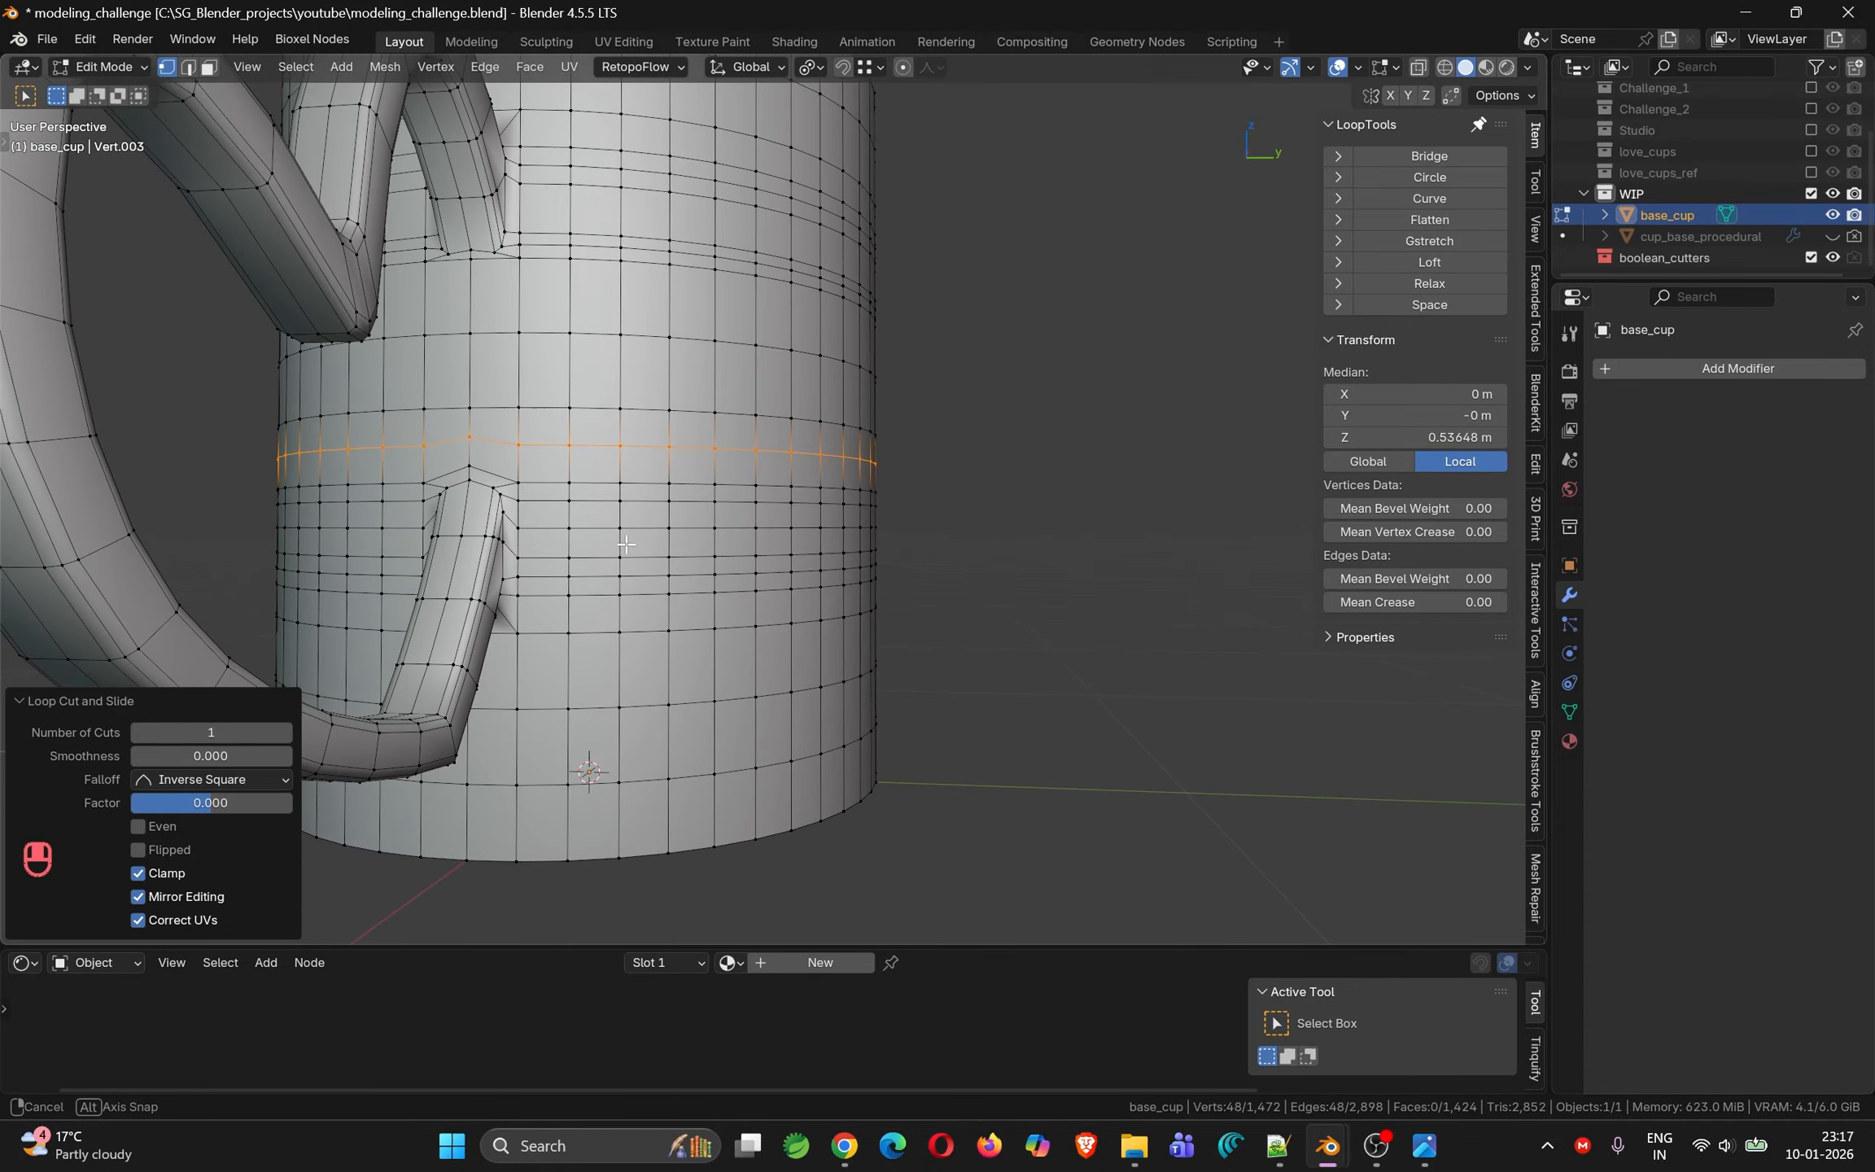
scroll(692, 366, down, 1)
shift+middle_drag(618, 244, 626, 613)
scroll(665, 565, up, 1)
click(206, 561)
scroll(208, 559, down, 3)
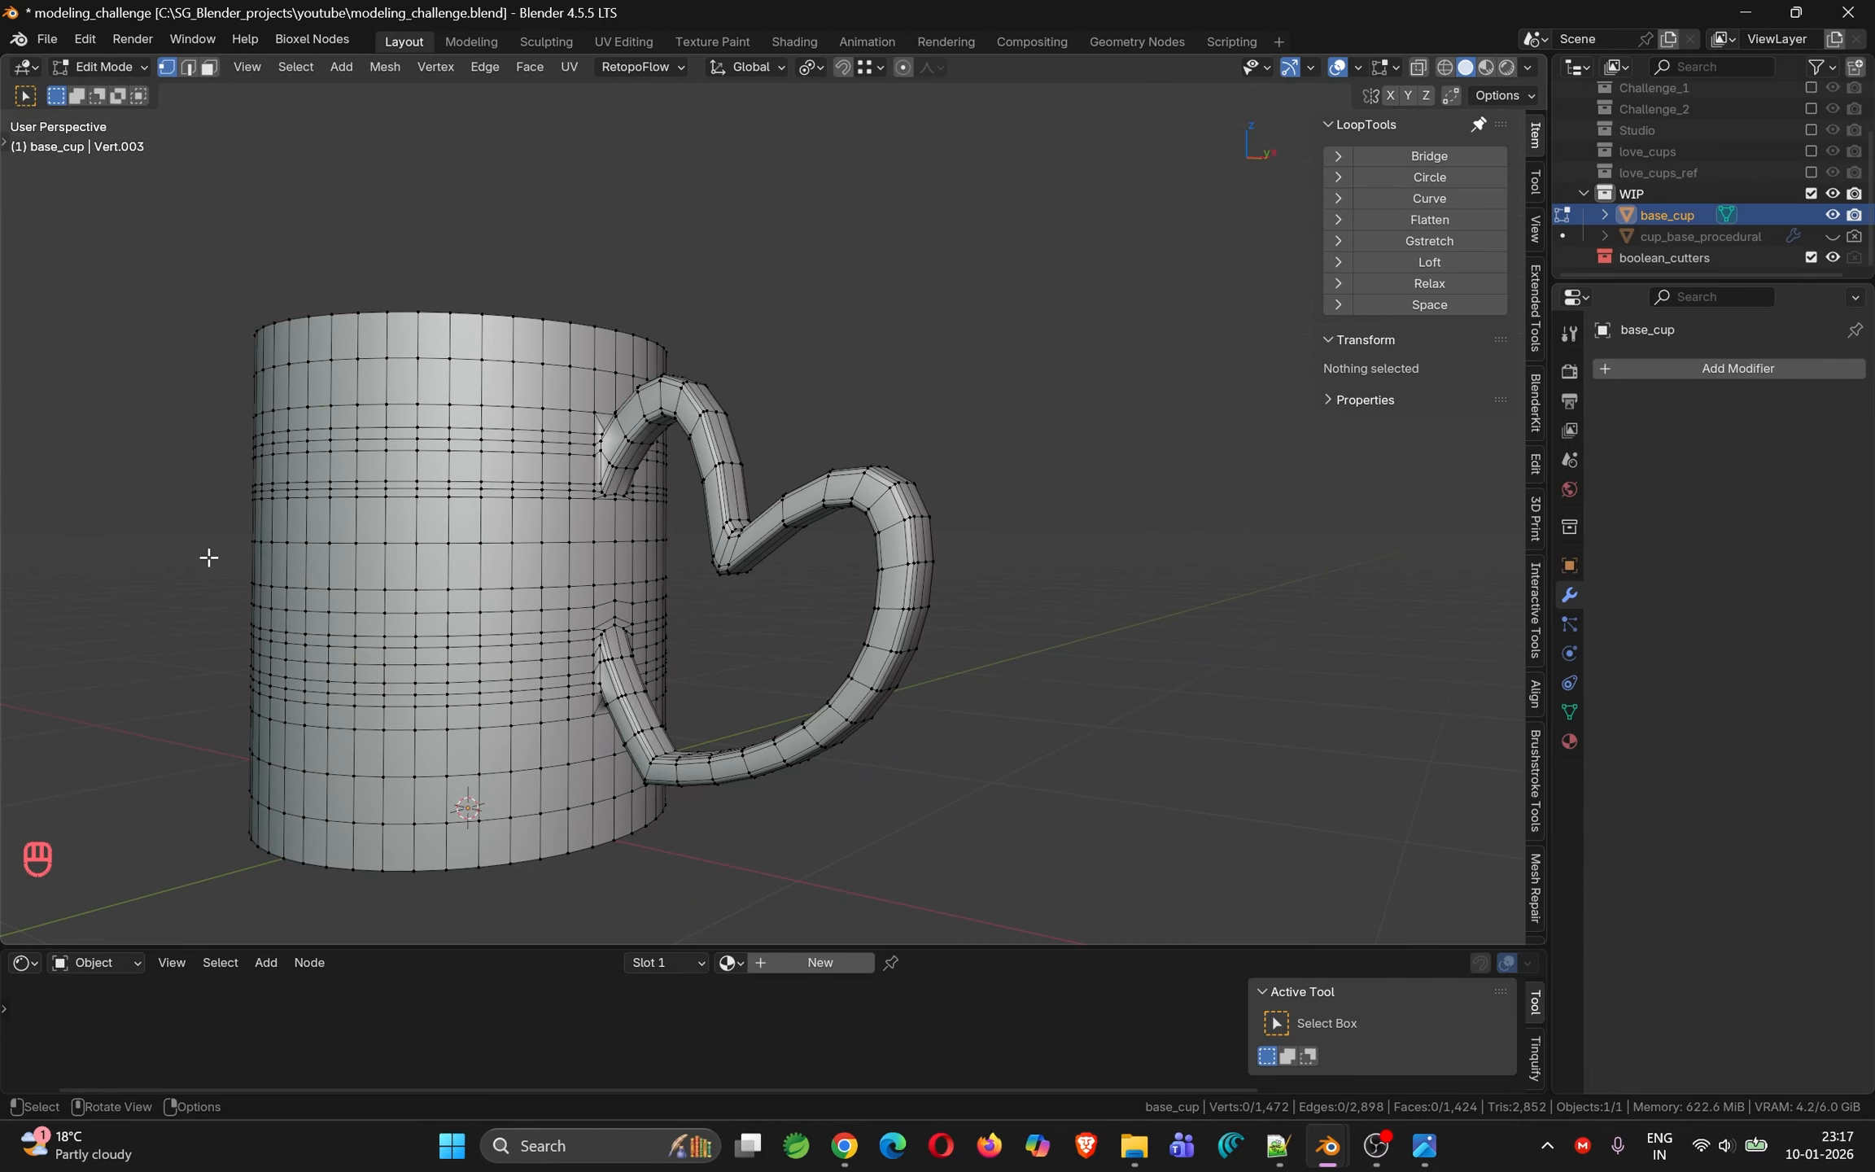
key(q)
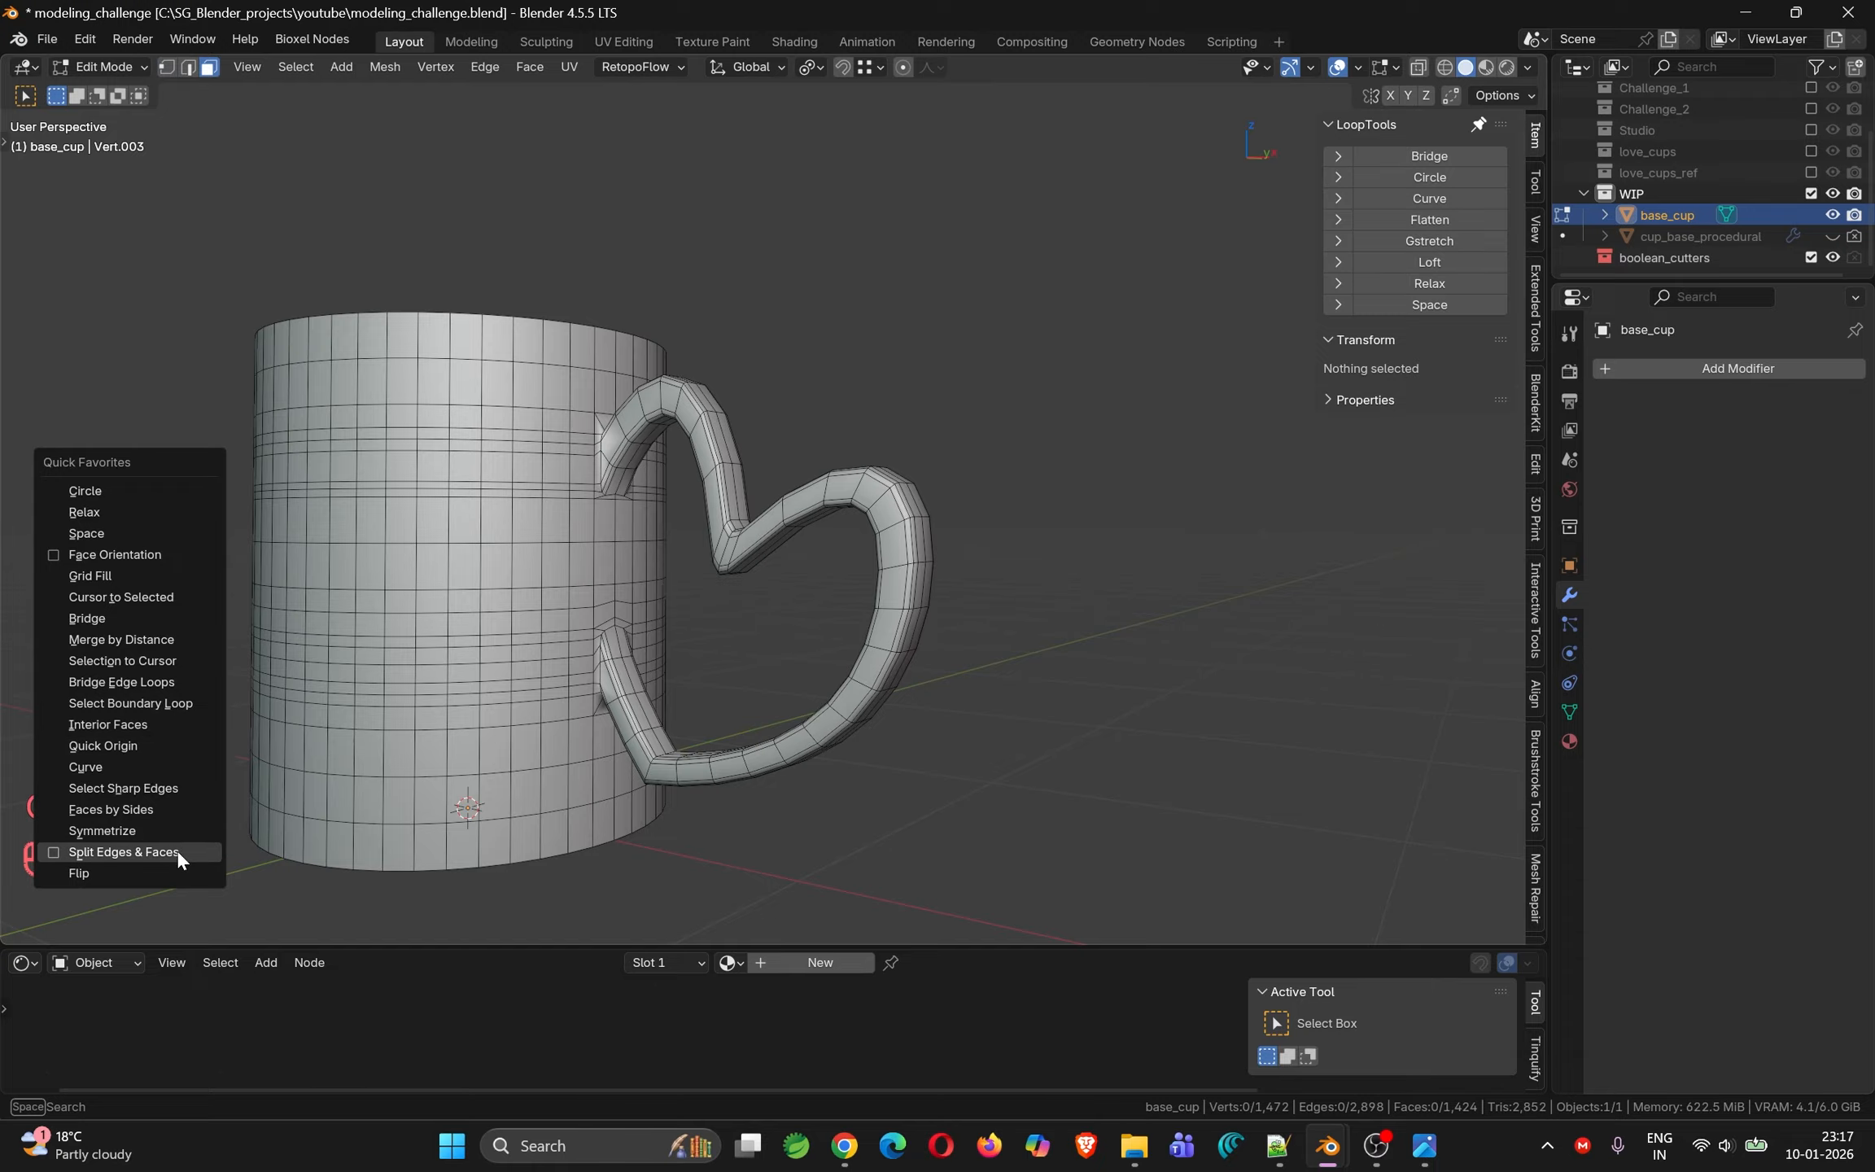
click(168, 812)
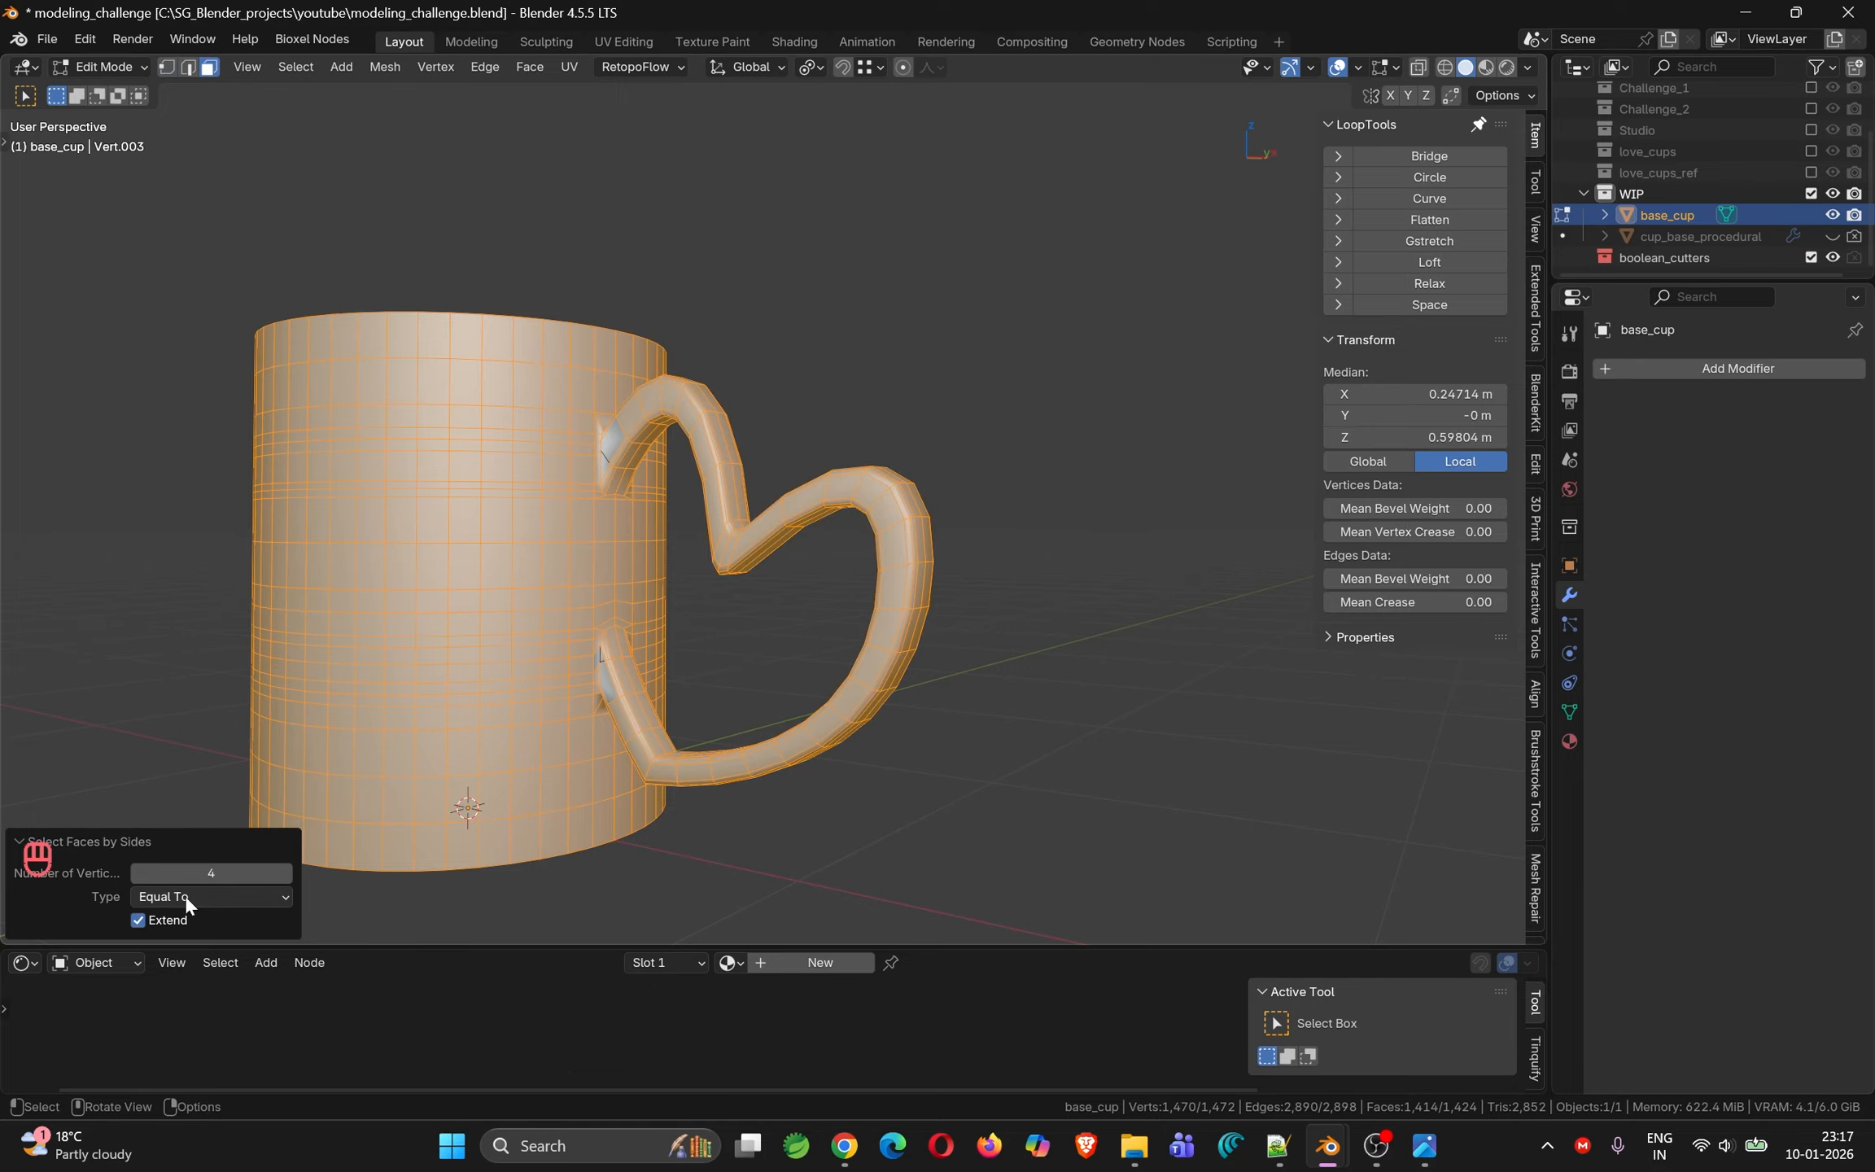
Examine the unselected faces around the lower handle joint, selecting the non-quad face on each side of it
scroll(603, 638, up, 8)
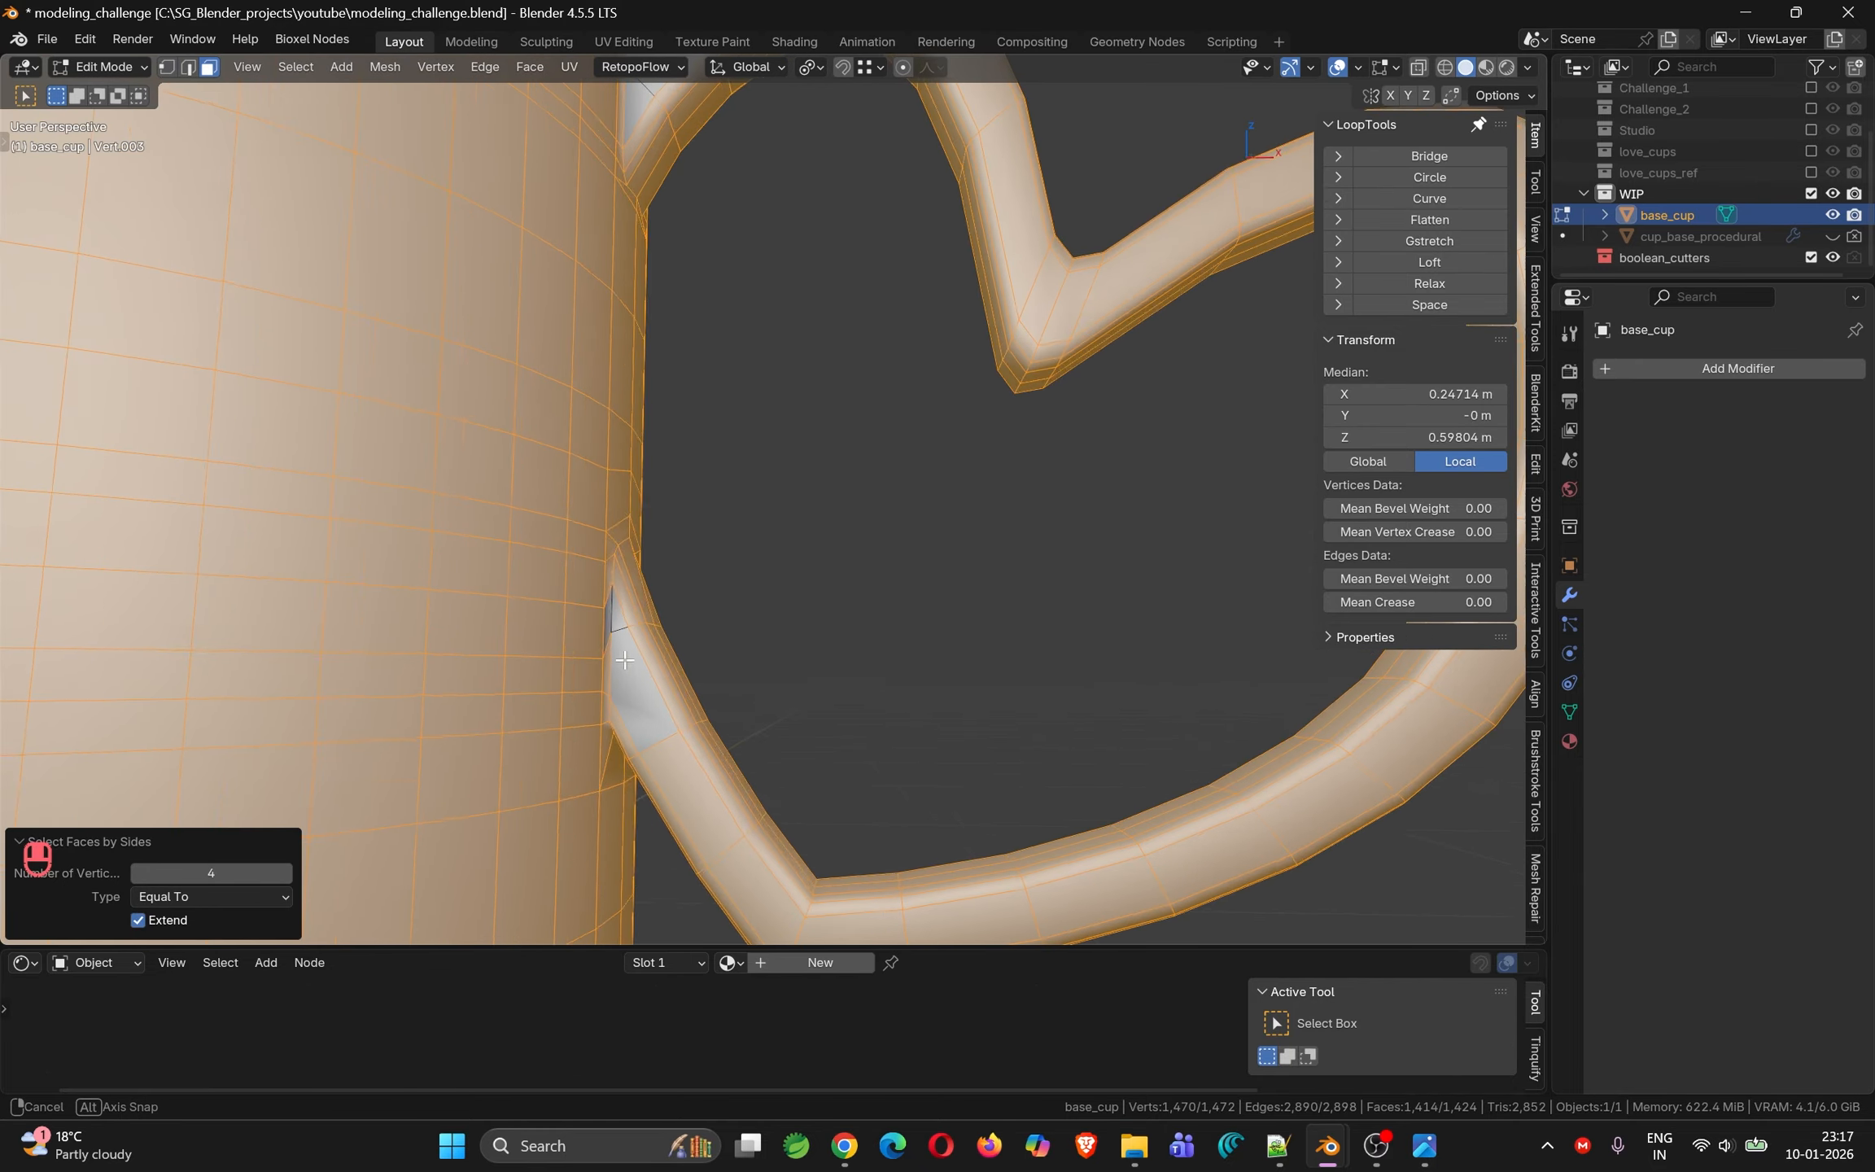
middle_drag(603, 637, 277, 622)
click(624, 691)
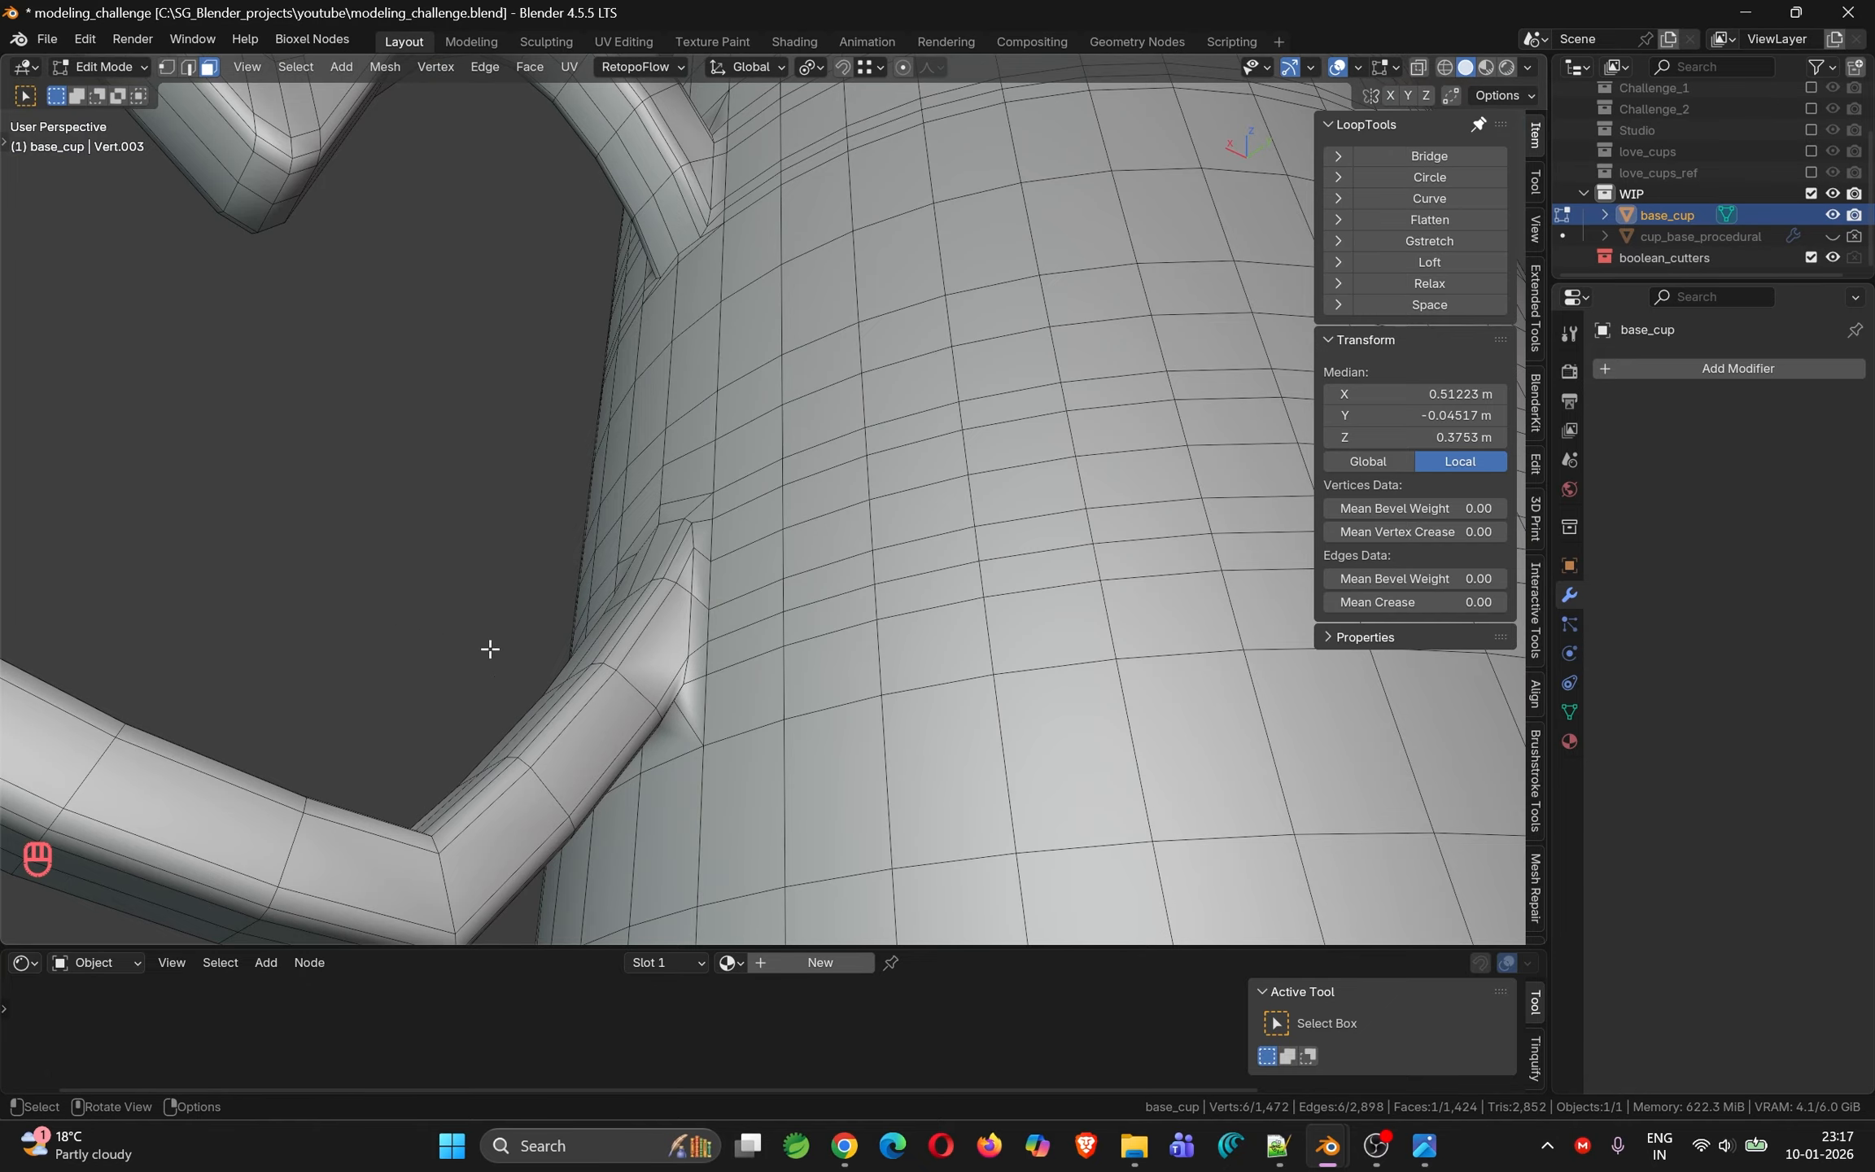
middle_drag(666, 652, 973, 714)
scroll(599, 619, down, 8)
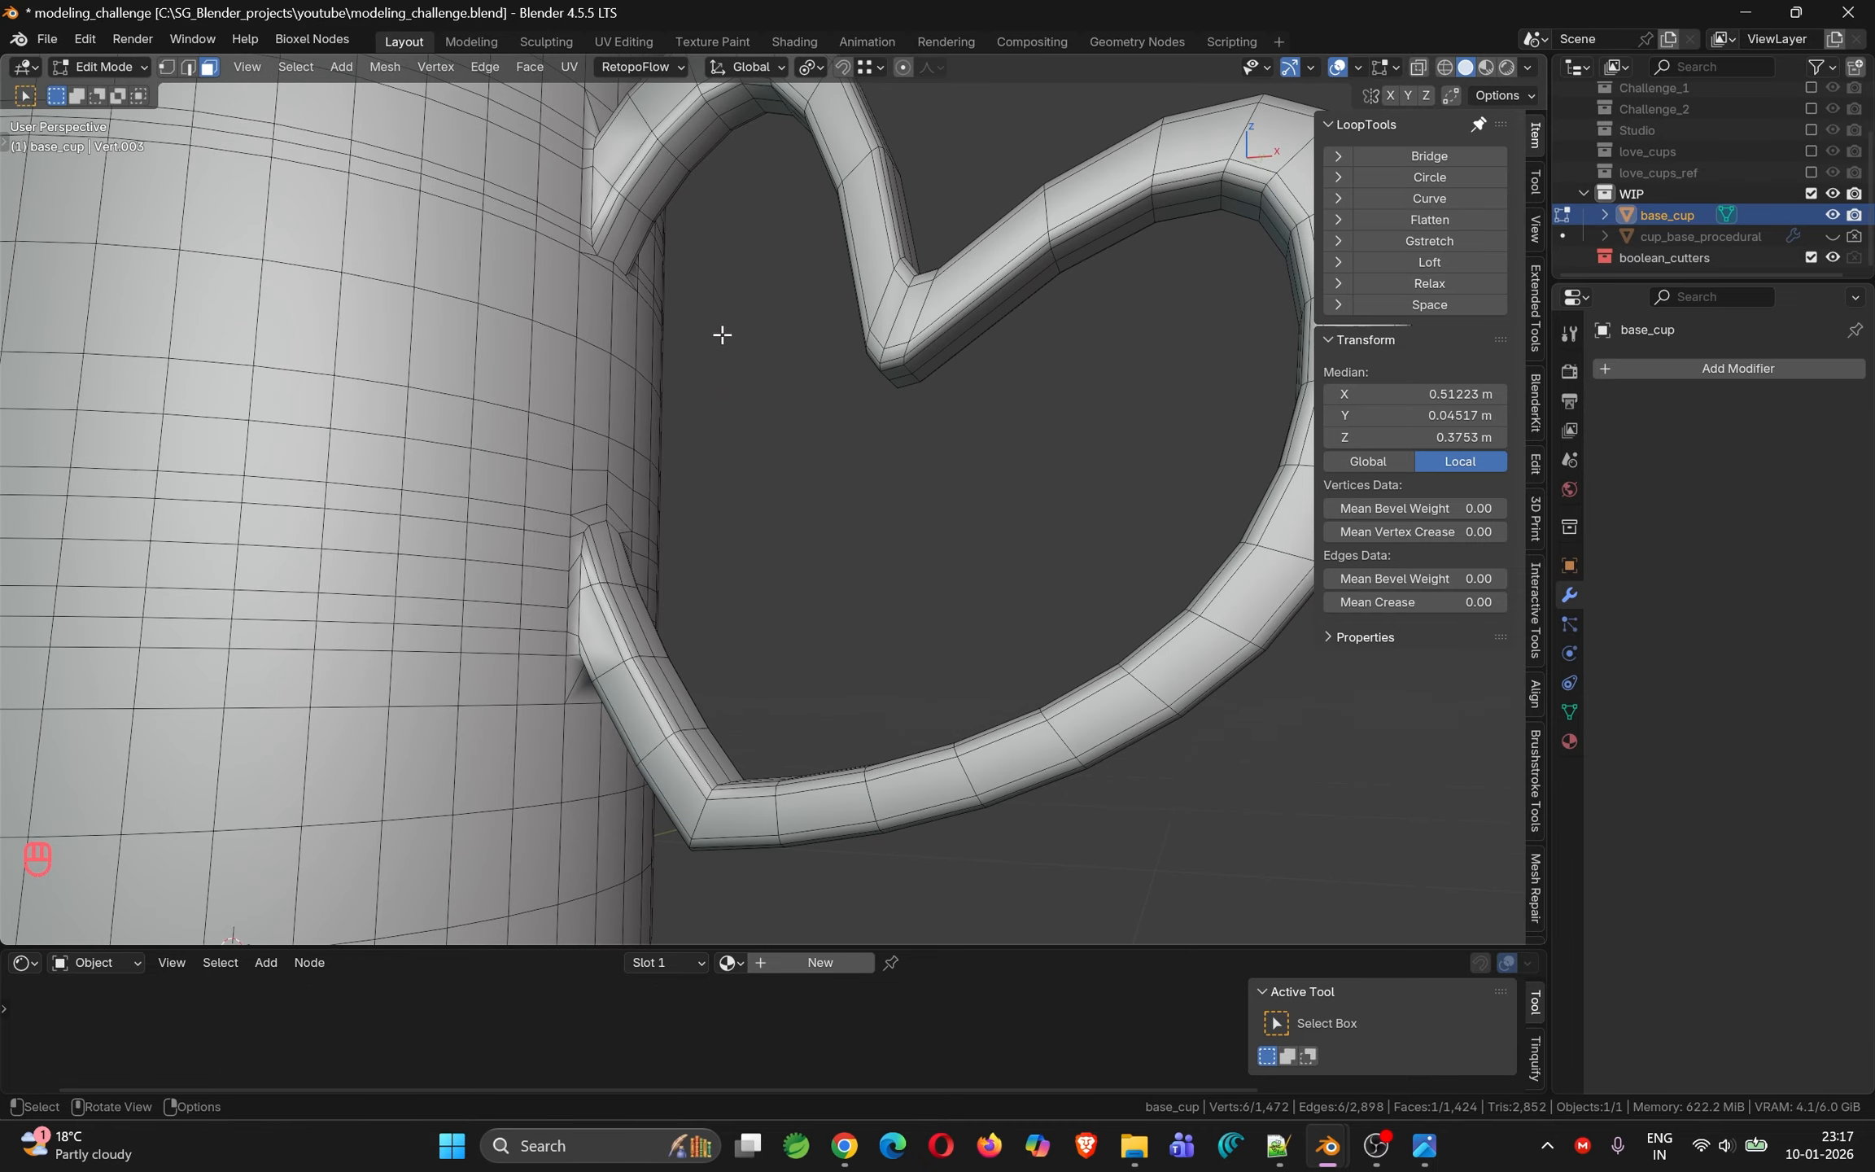
Return to Object Mode, turn off the wireframe overlay and add a level 2 Subdivision modifier to the cup
key(Tab)
key(Tab)
key(Tab)
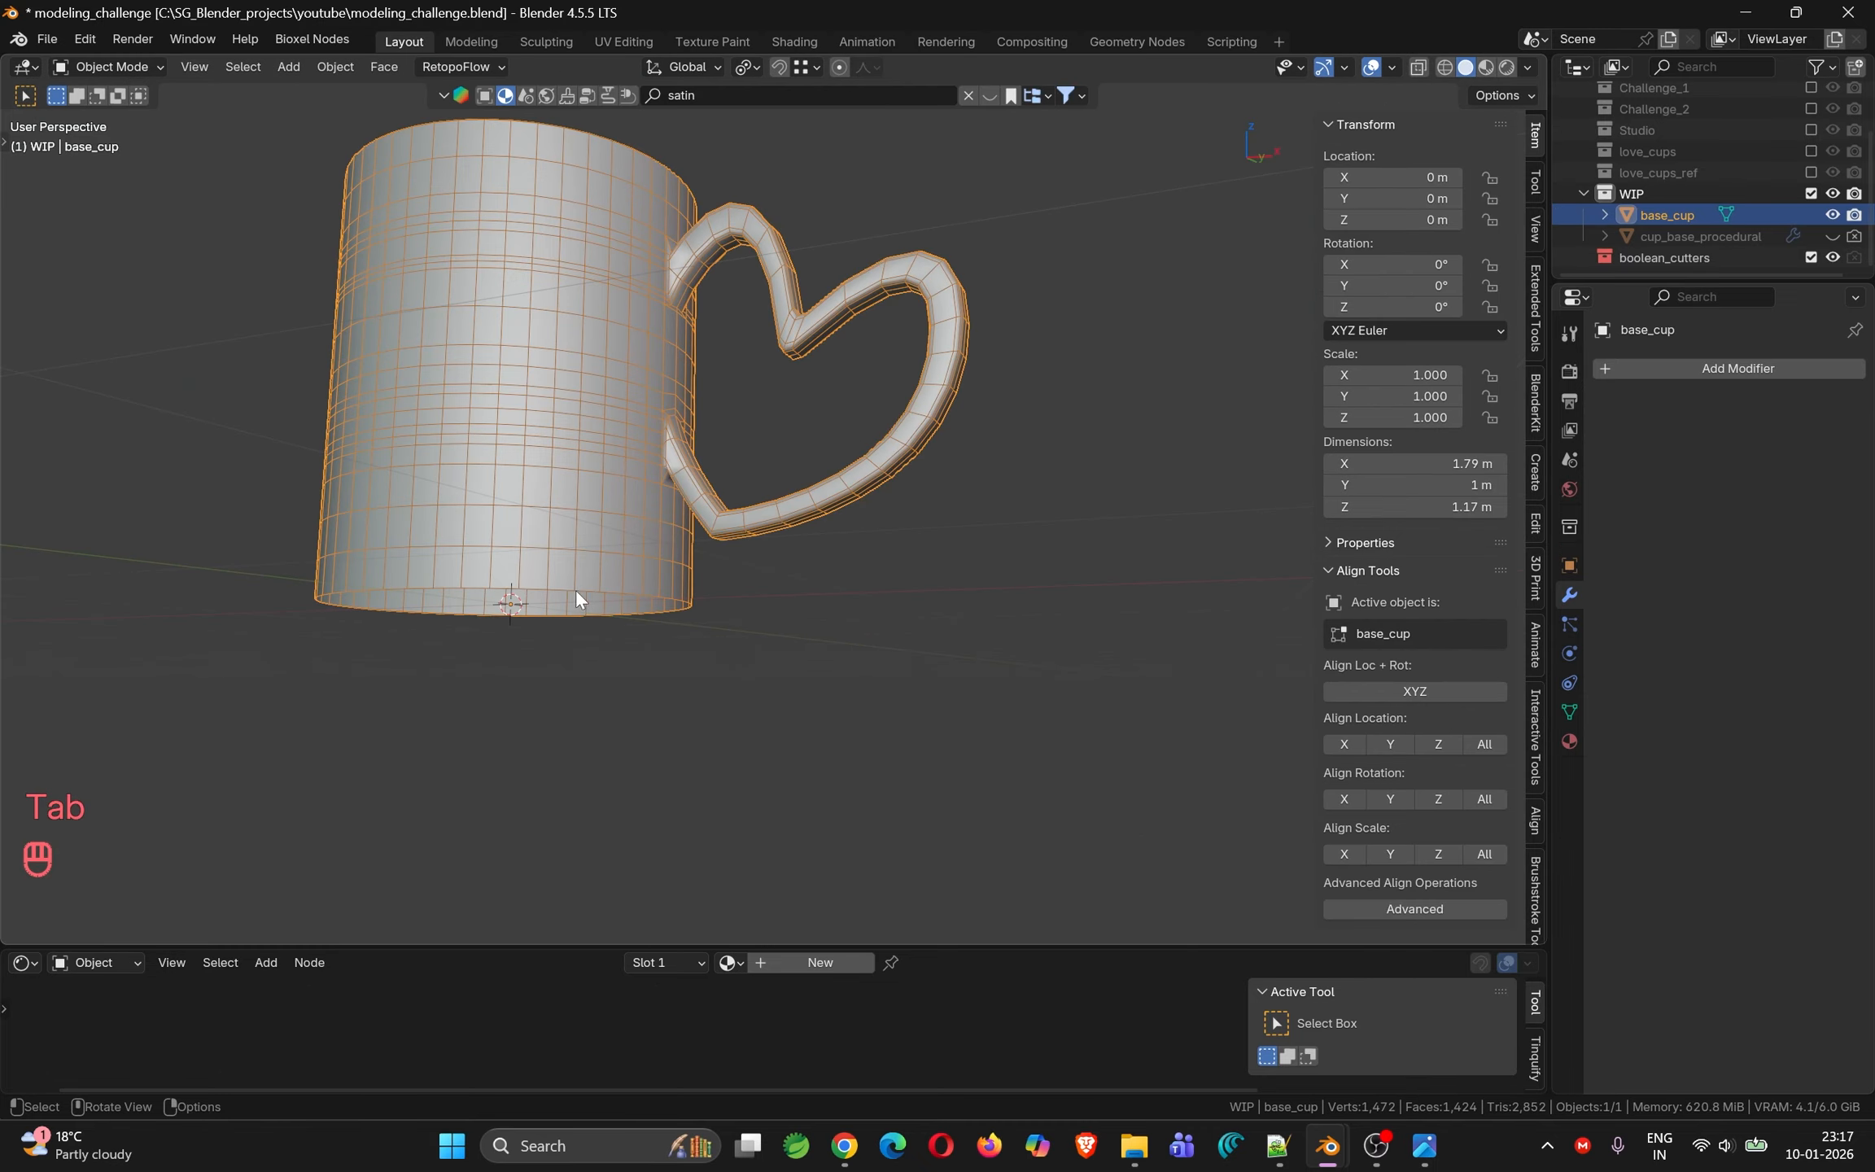
key(q)
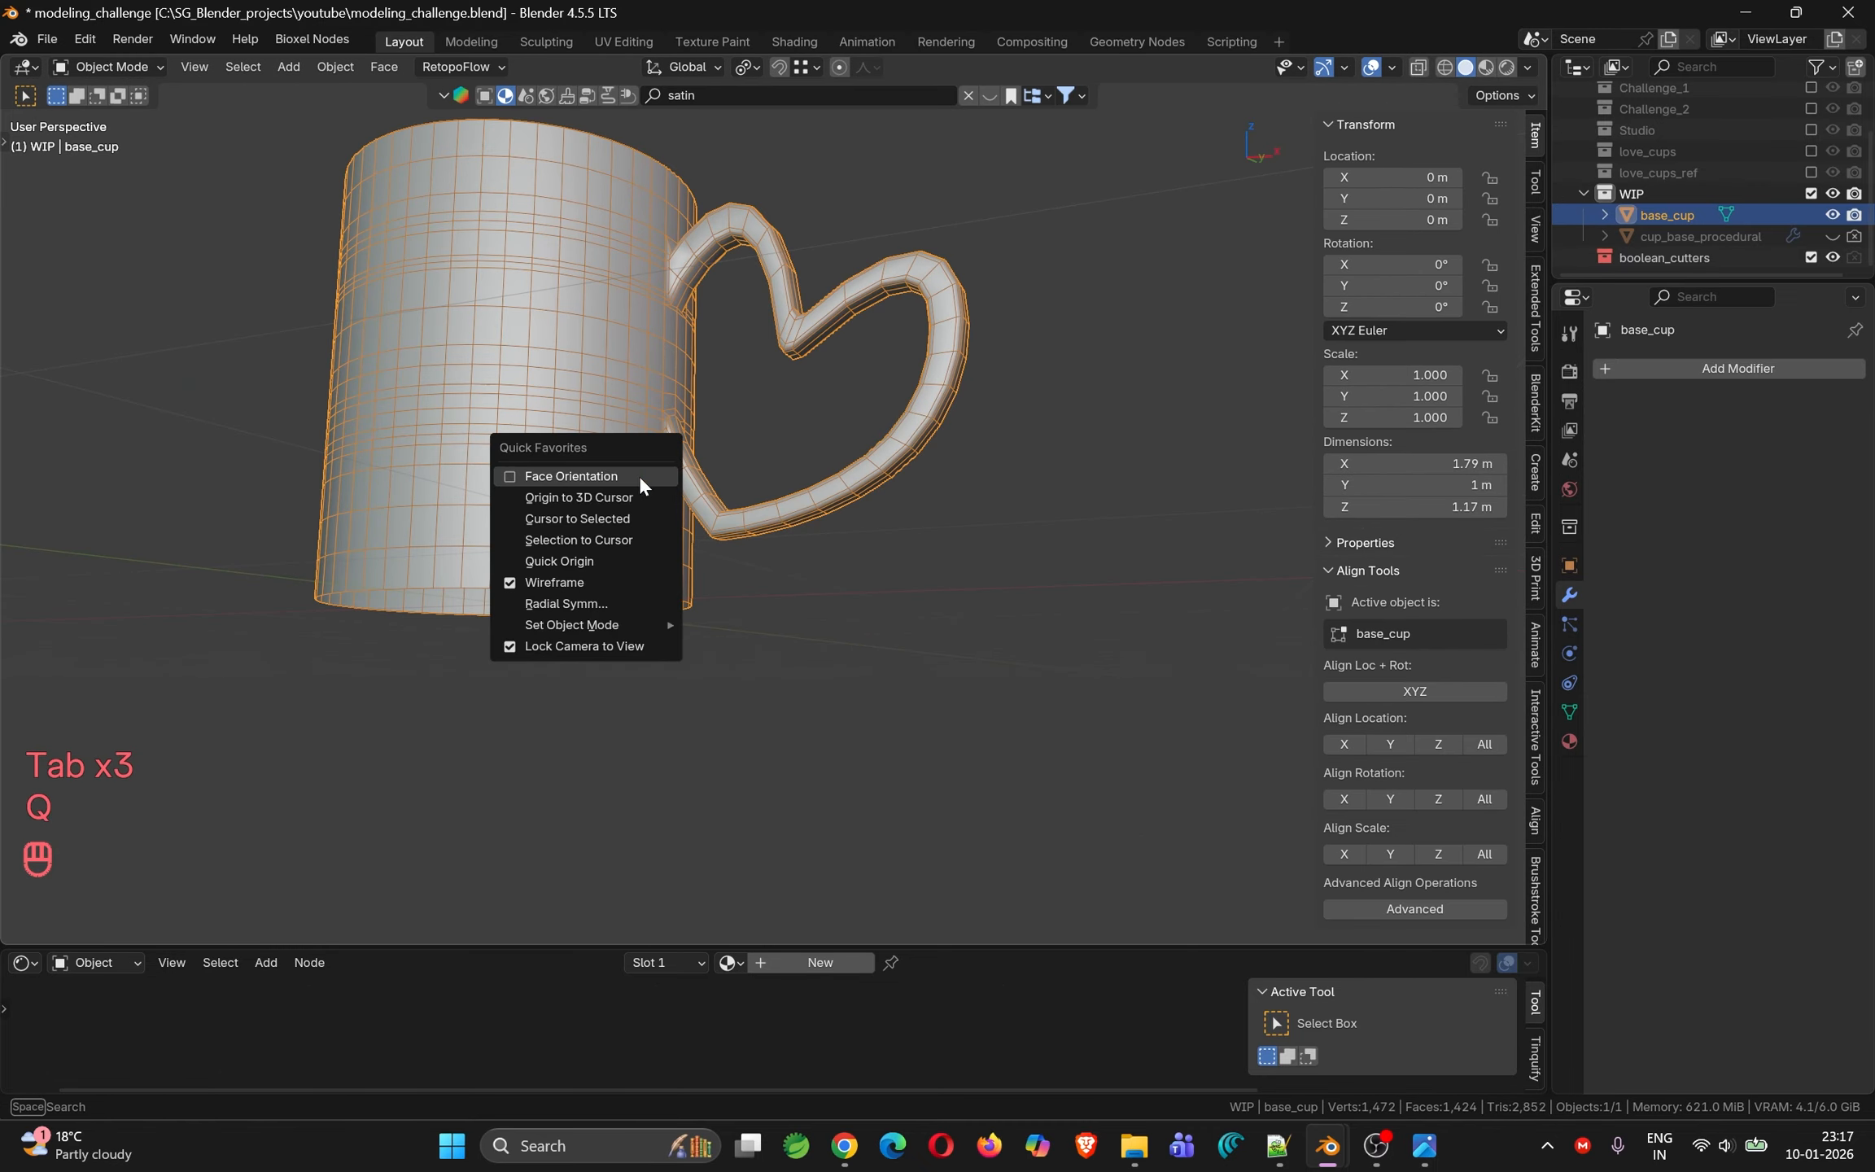
click(606, 581)
key(ctrl+2)
middle_drag(598, 451, 788, 481)
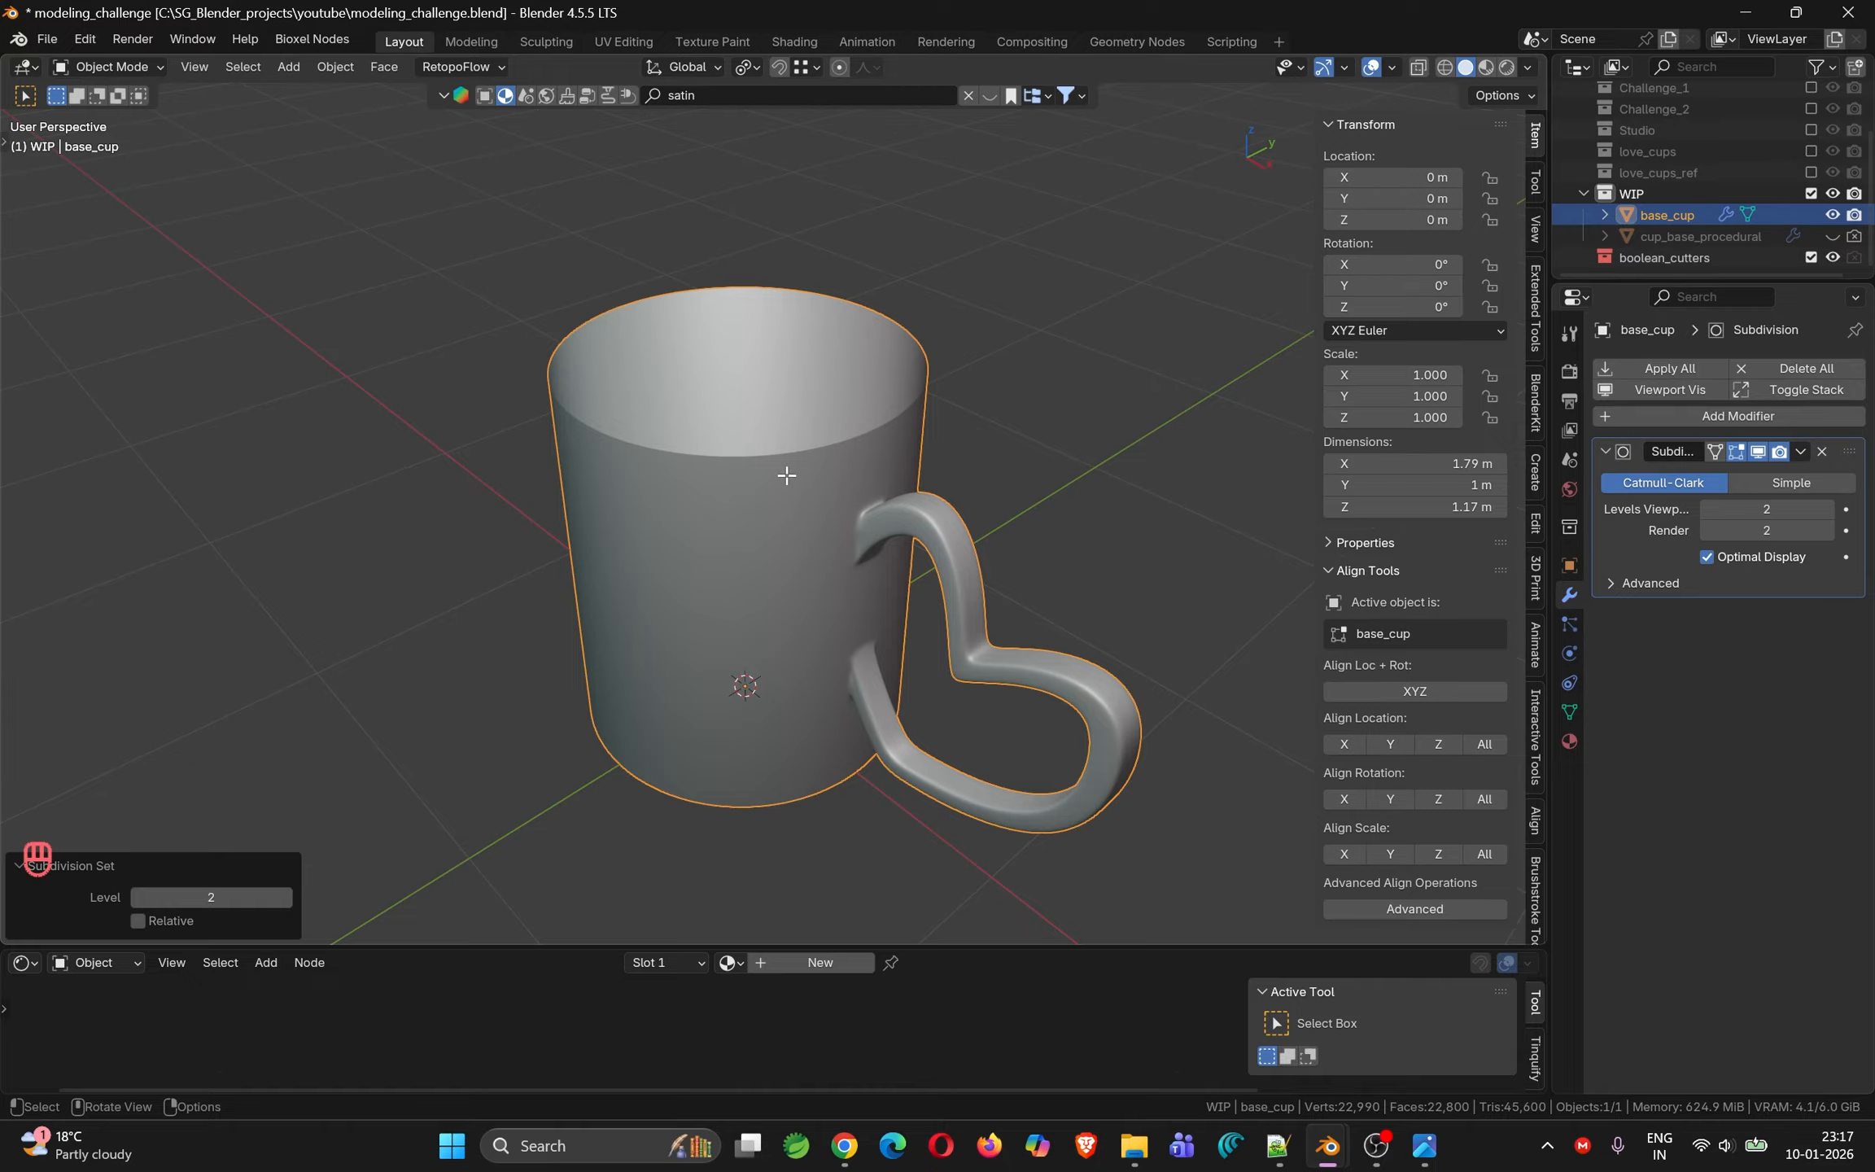
Select the open edge loop around the cup's bottom rim in Edit Mode and change the transform pivot point
key(Tab)
middle_drag(765, 626, 787, 637)
key(Tab)
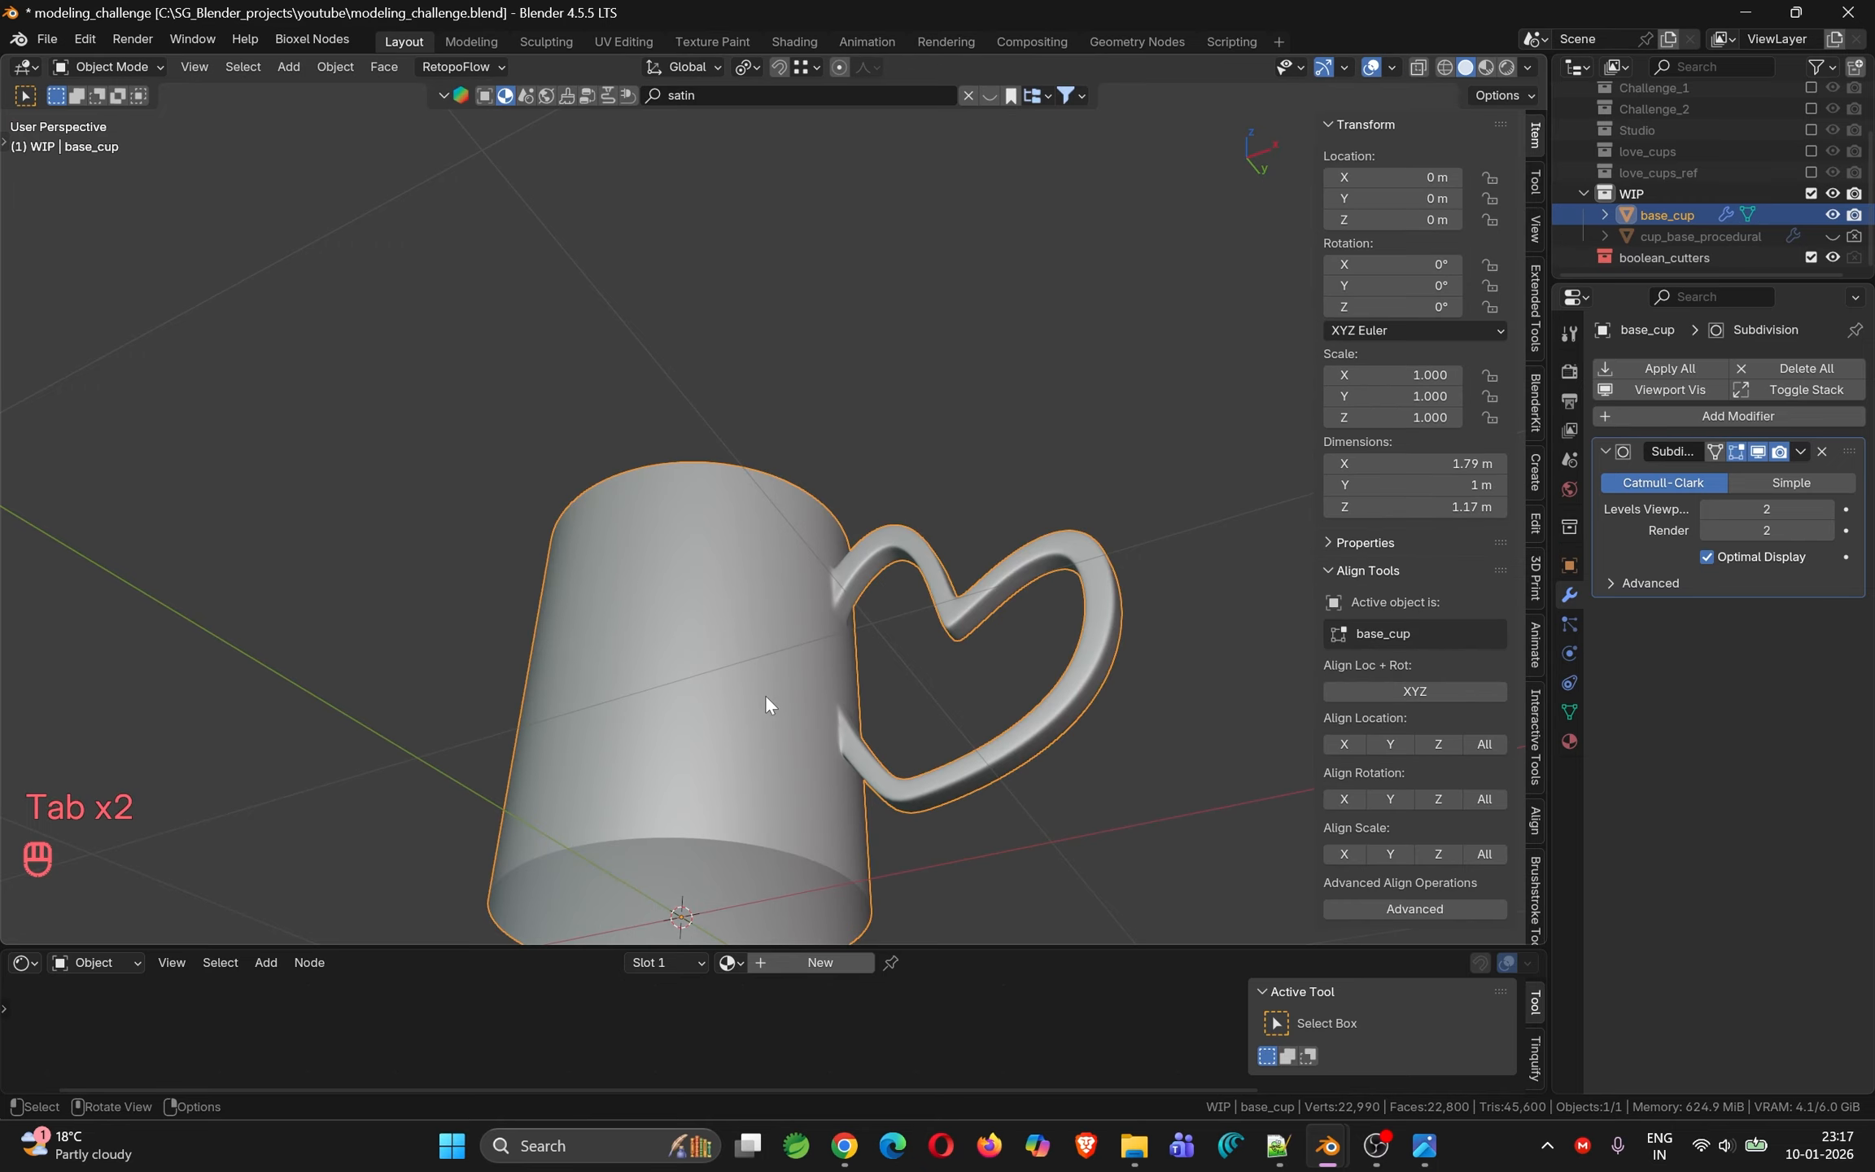
key(Tab)
alt+click(764, 852)
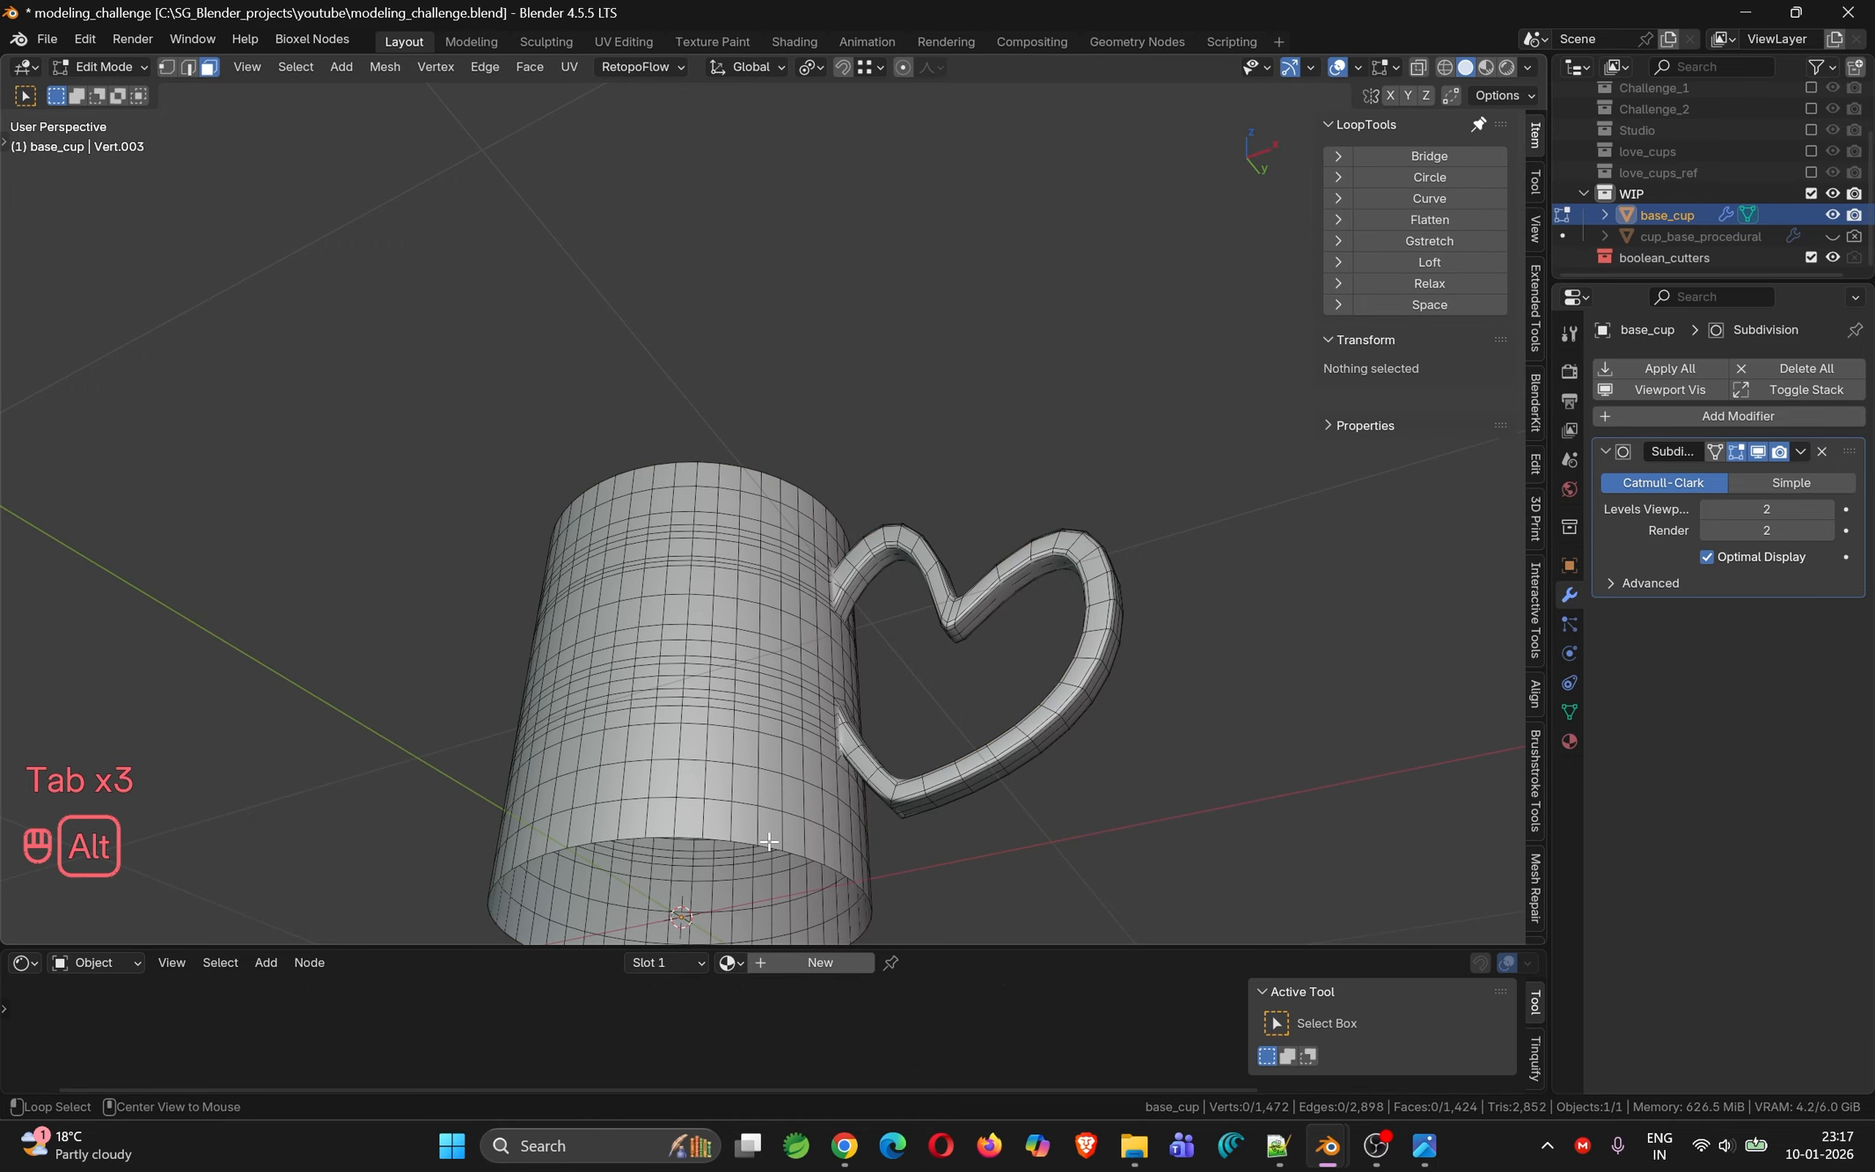
key(2)
alt+click(774, 838)
shift+middle_drag(773, 839, 866, 706)
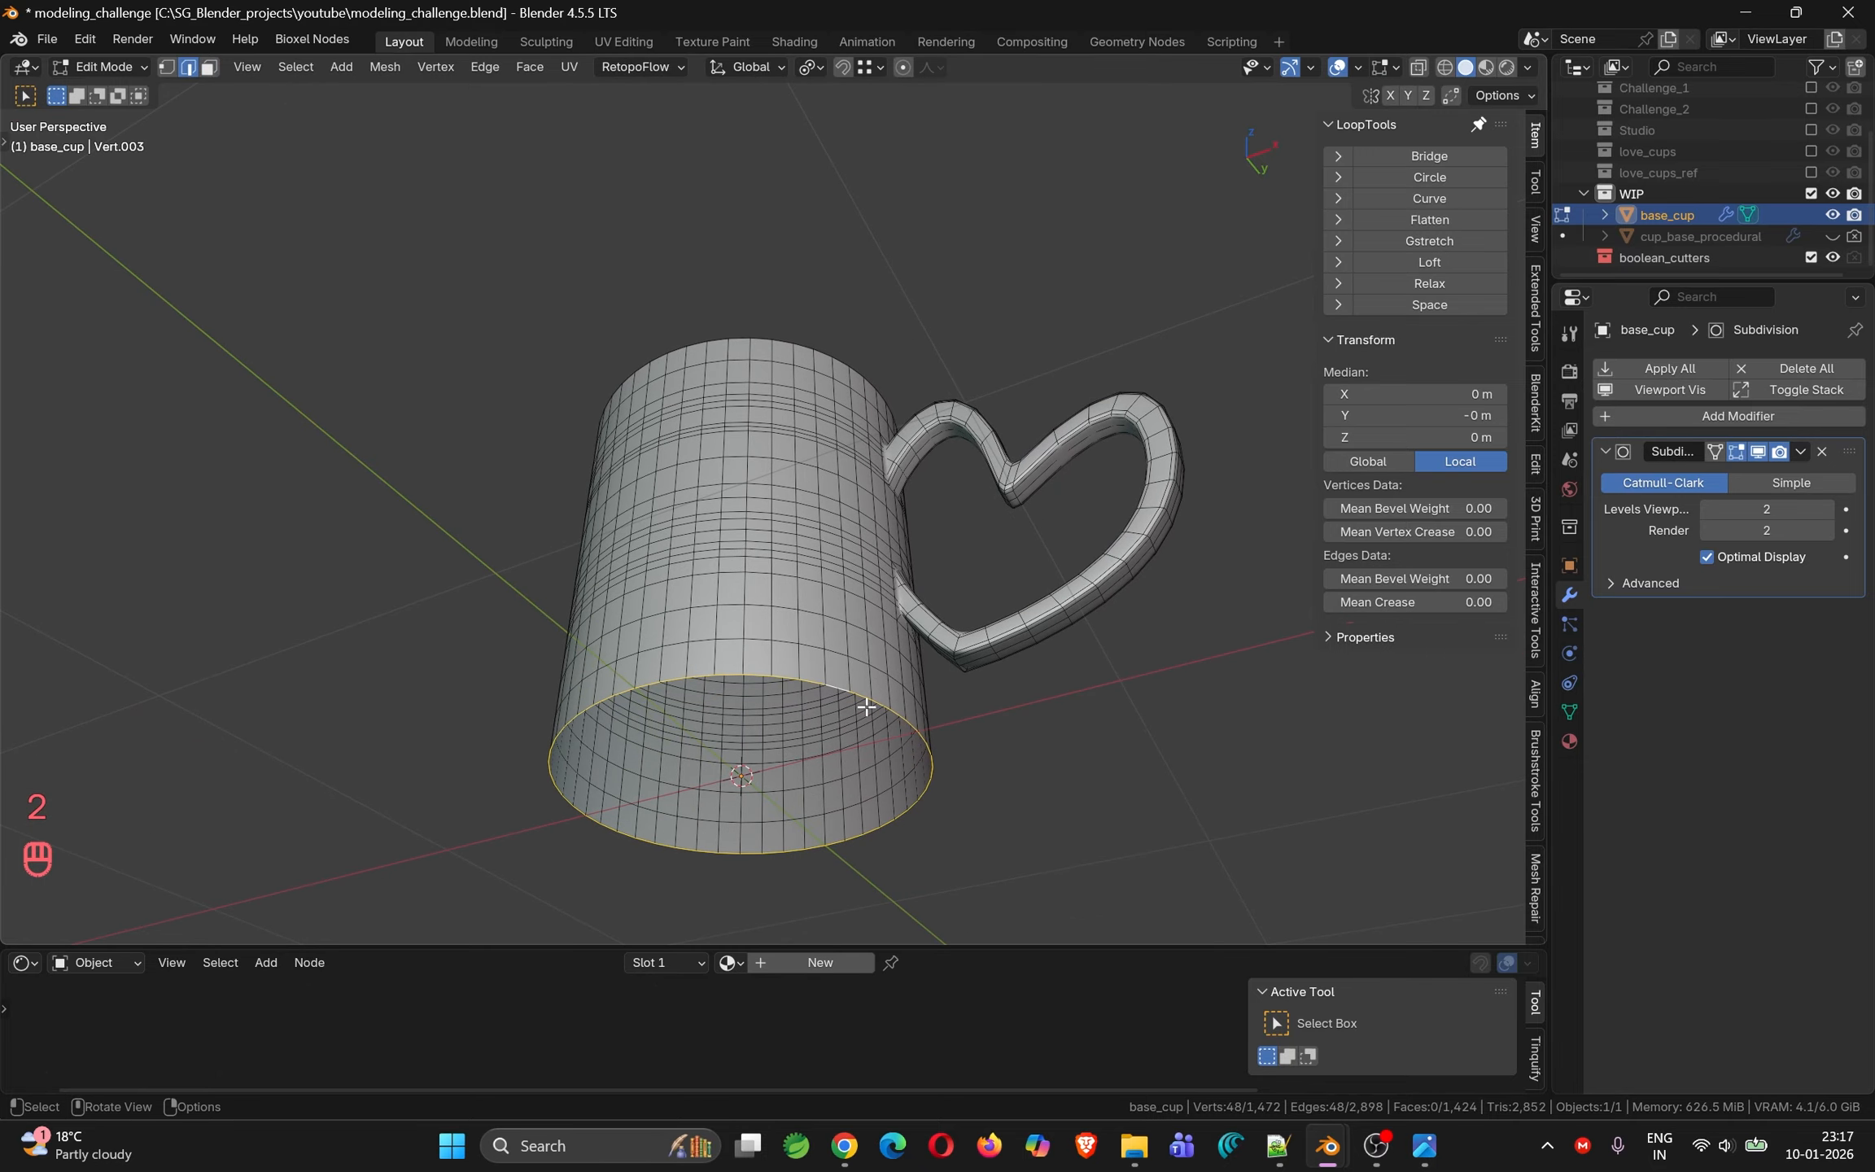
click(817, 67)
click(879, 187)
Extrude the bottom rim inward three times, scaling the new loops by 0.906, 0.854 and 0.975
key(e)
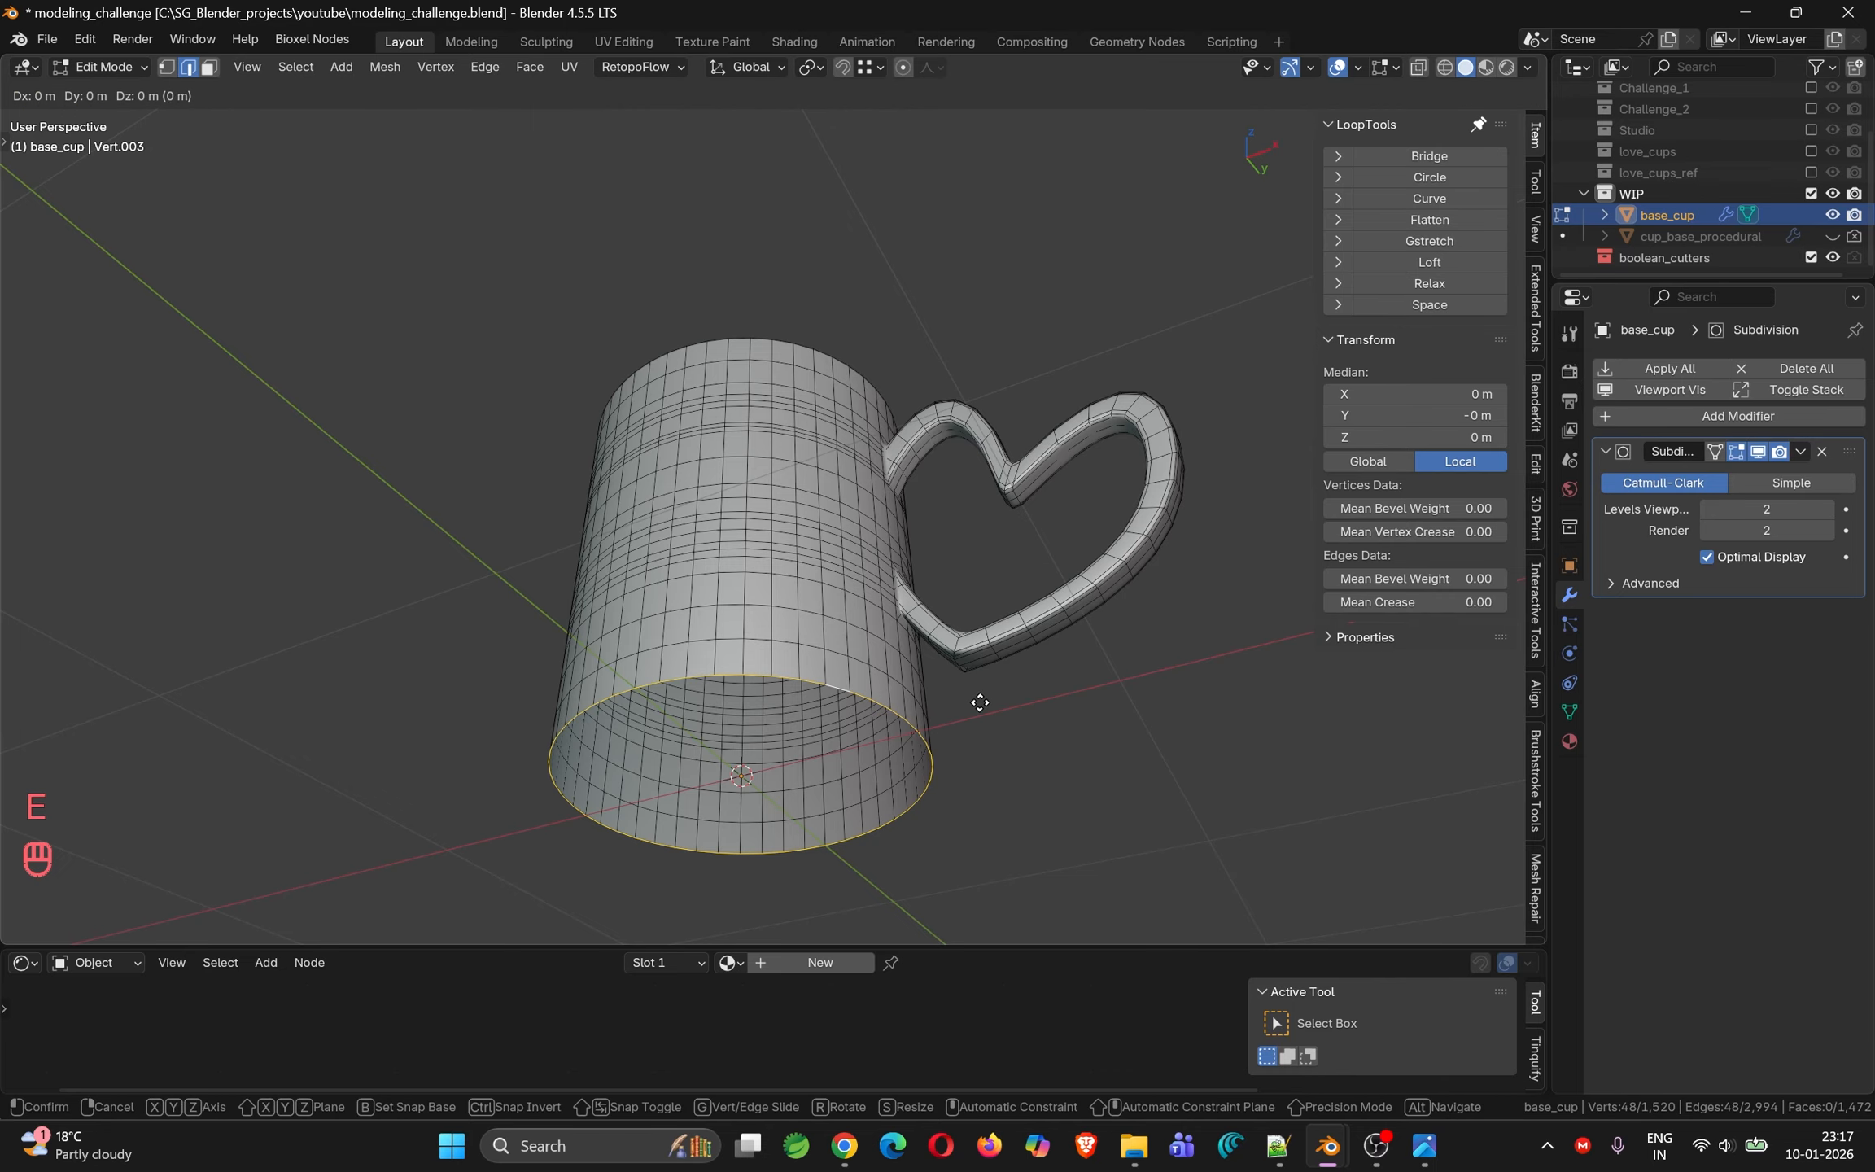
key(s)
click(957, 704)
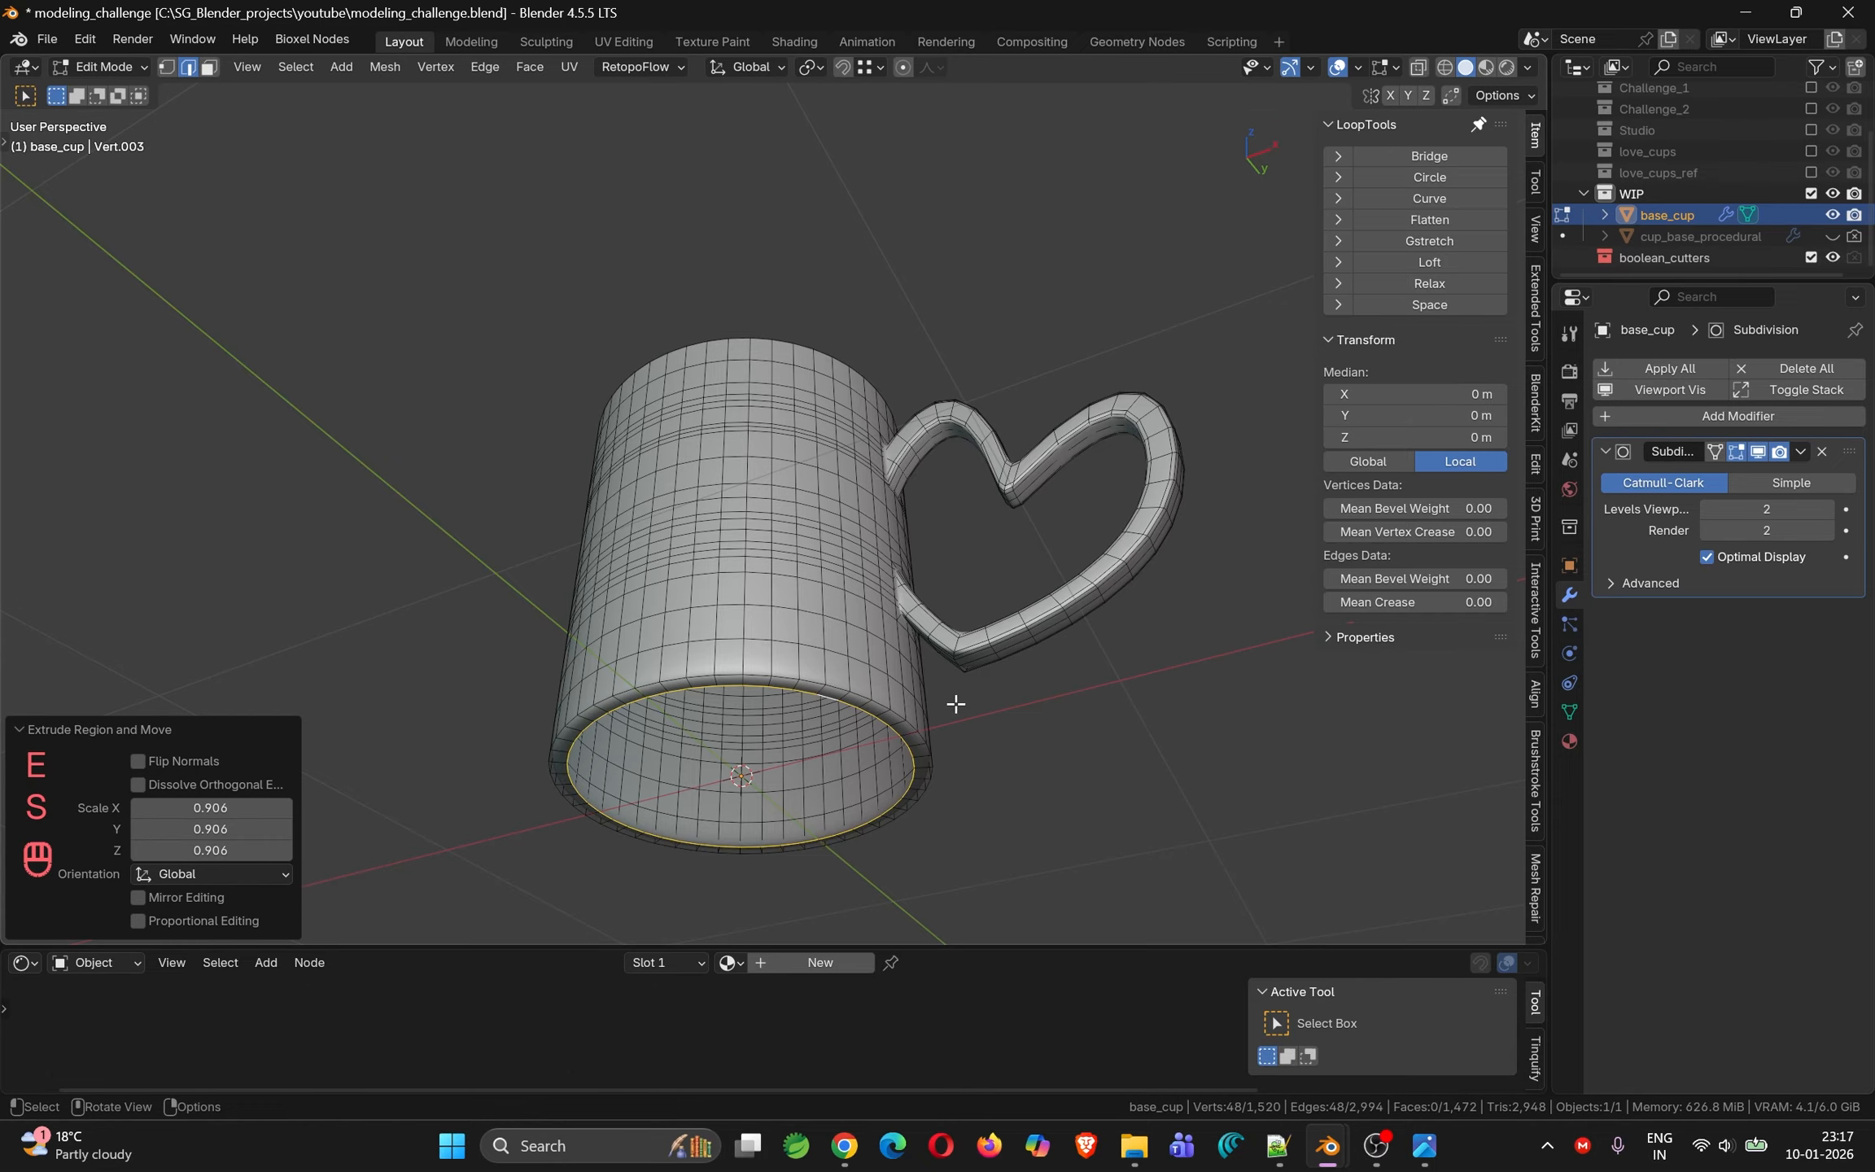
key(e)
key(s)
click(921, 711)
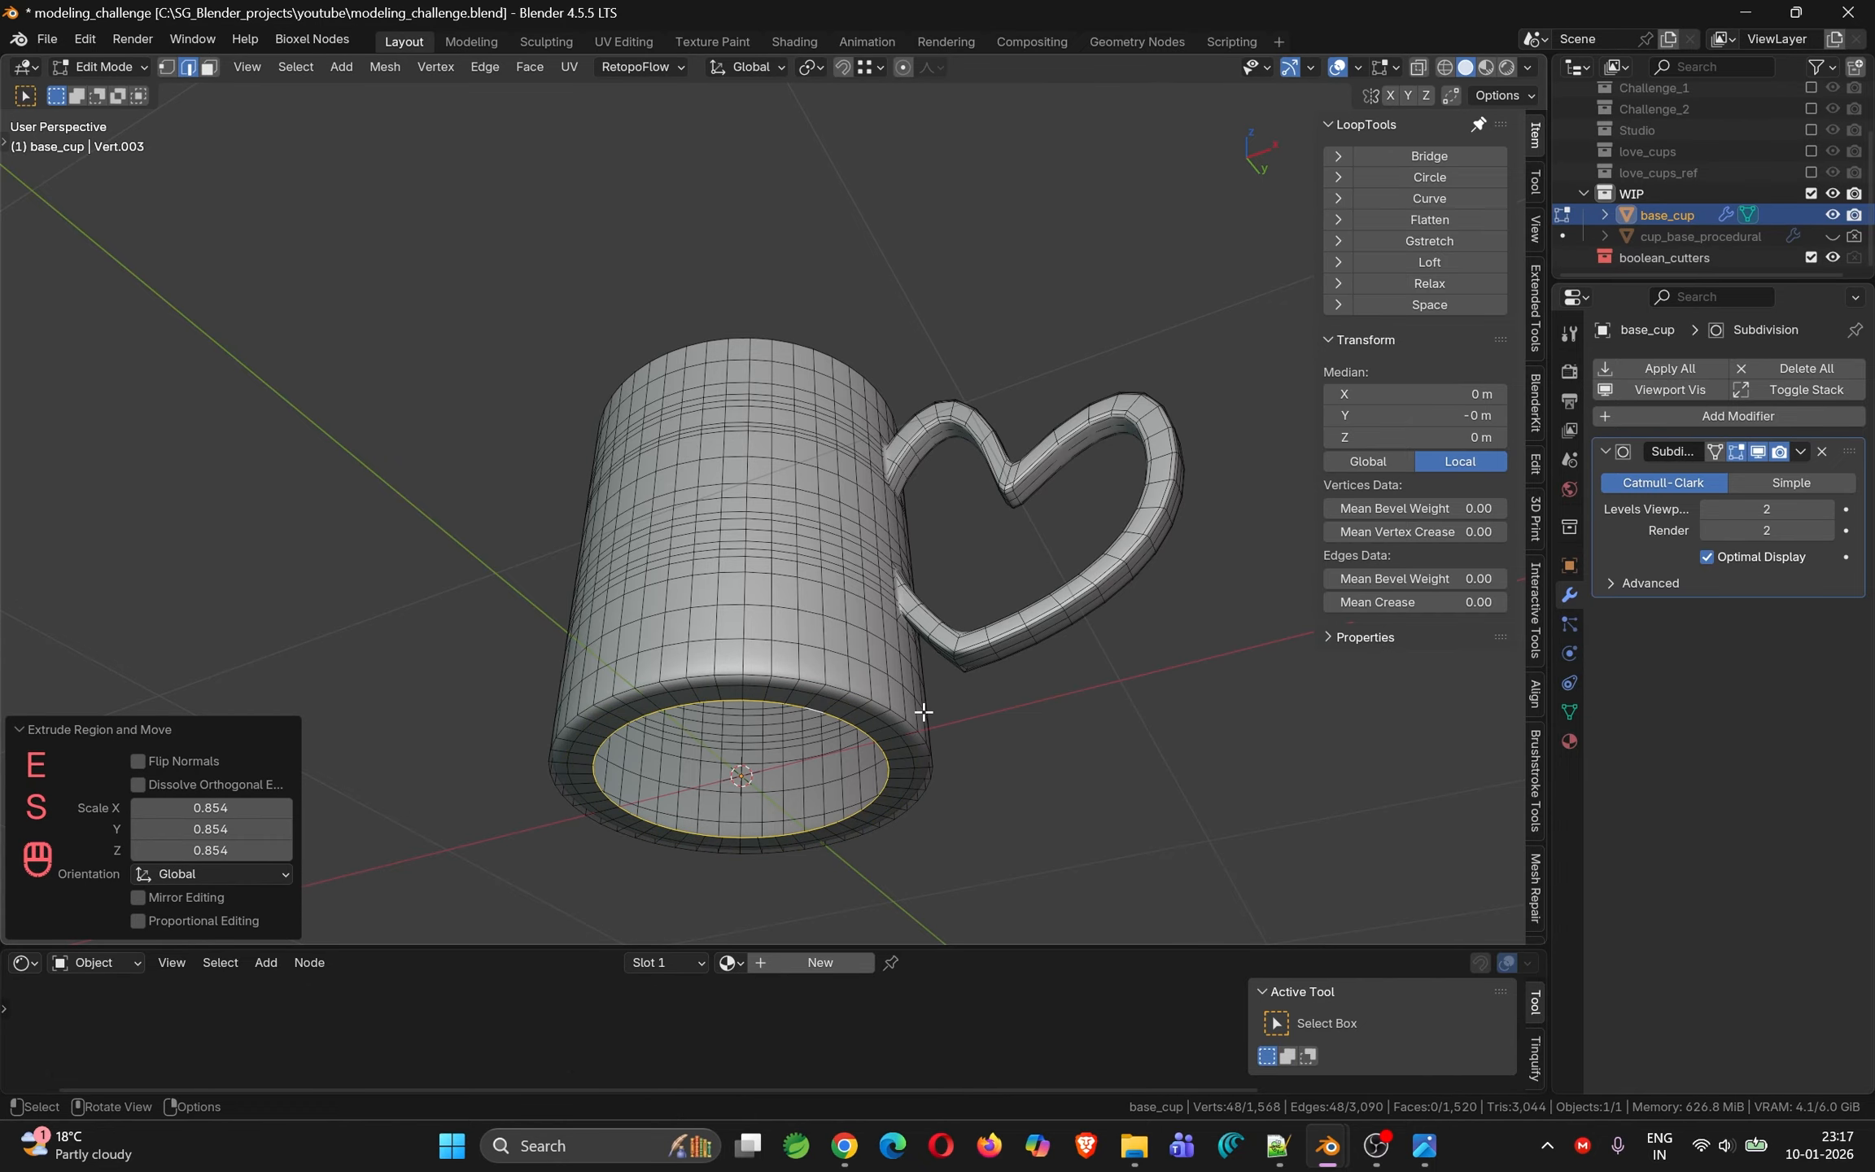
key(e)
key(s)
click(919, 712)
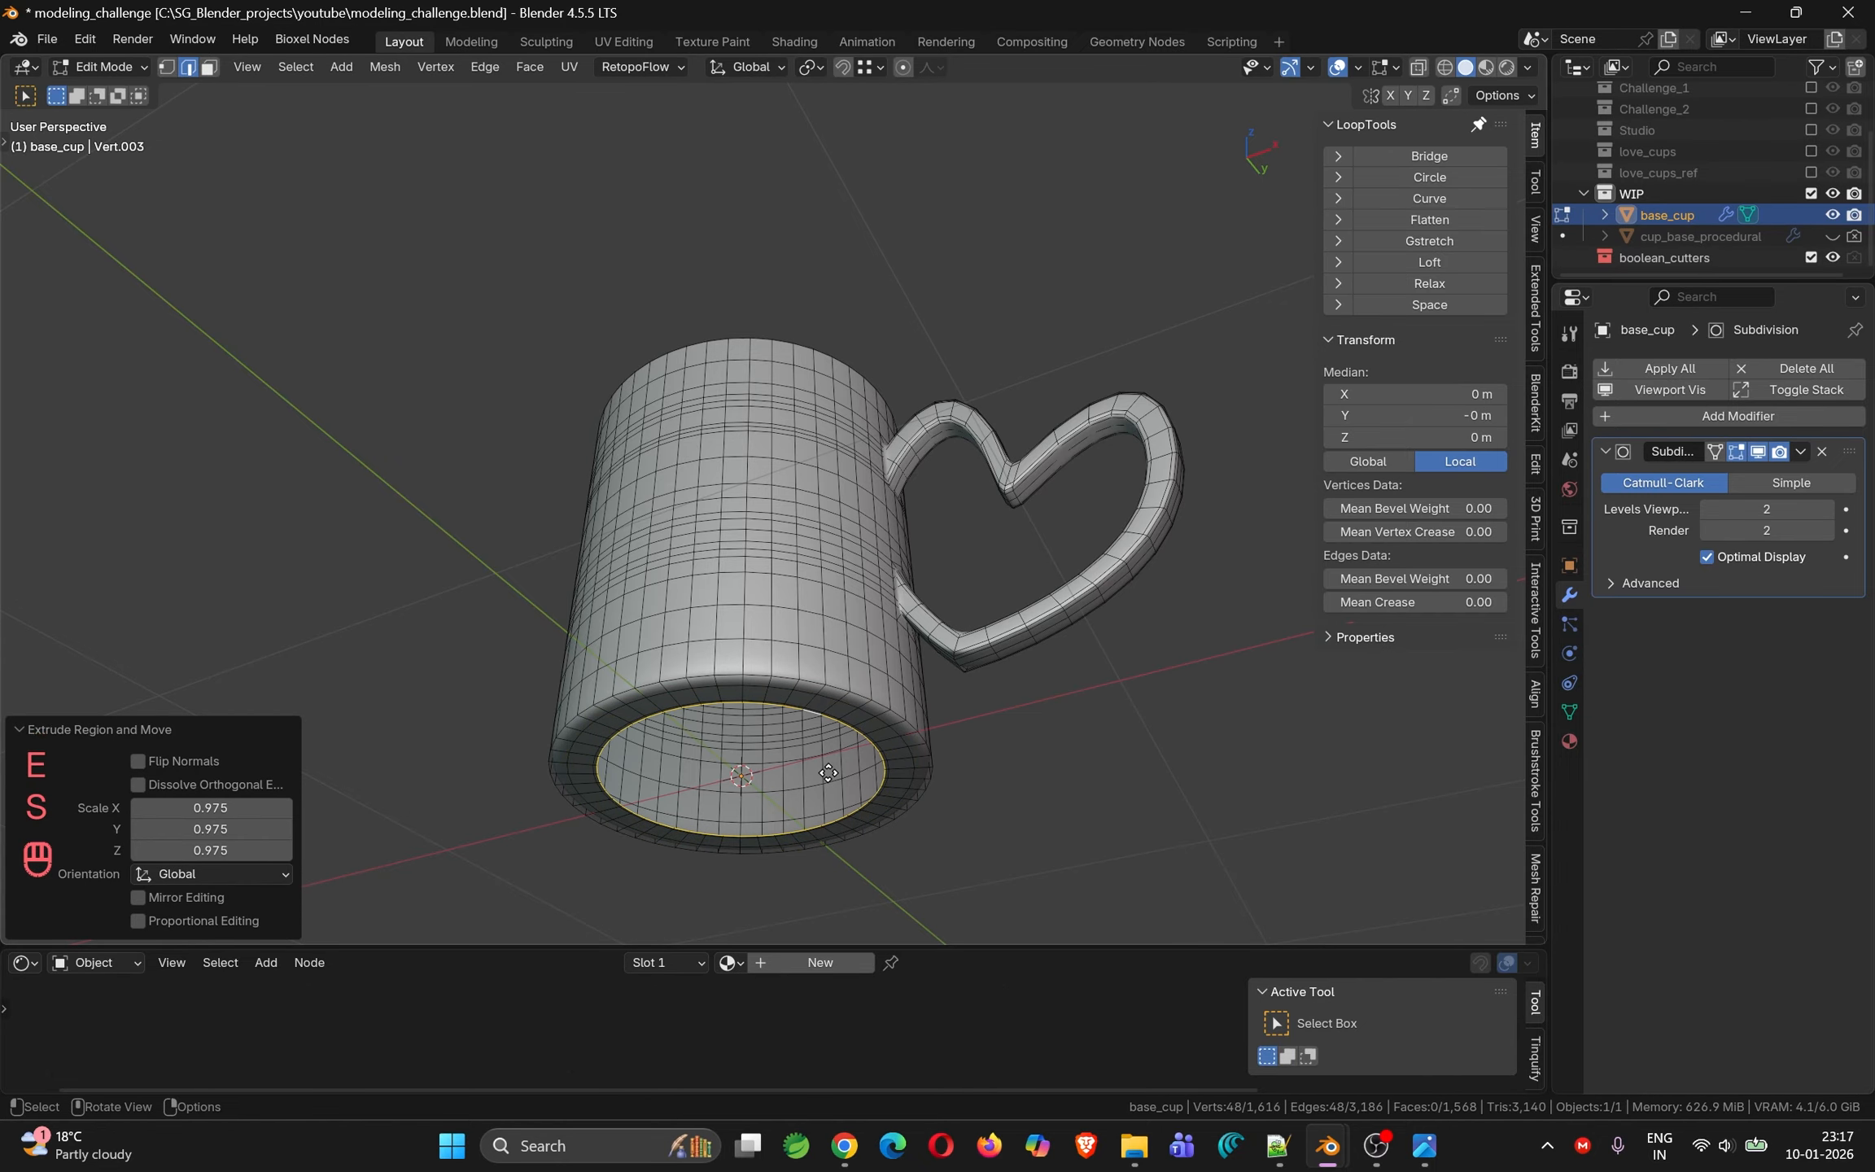
Extrude the inner bottom loop about 0.051 m up along Z, and inward twice at scales of about 0.939 and 0.932
key(e)
key(z)
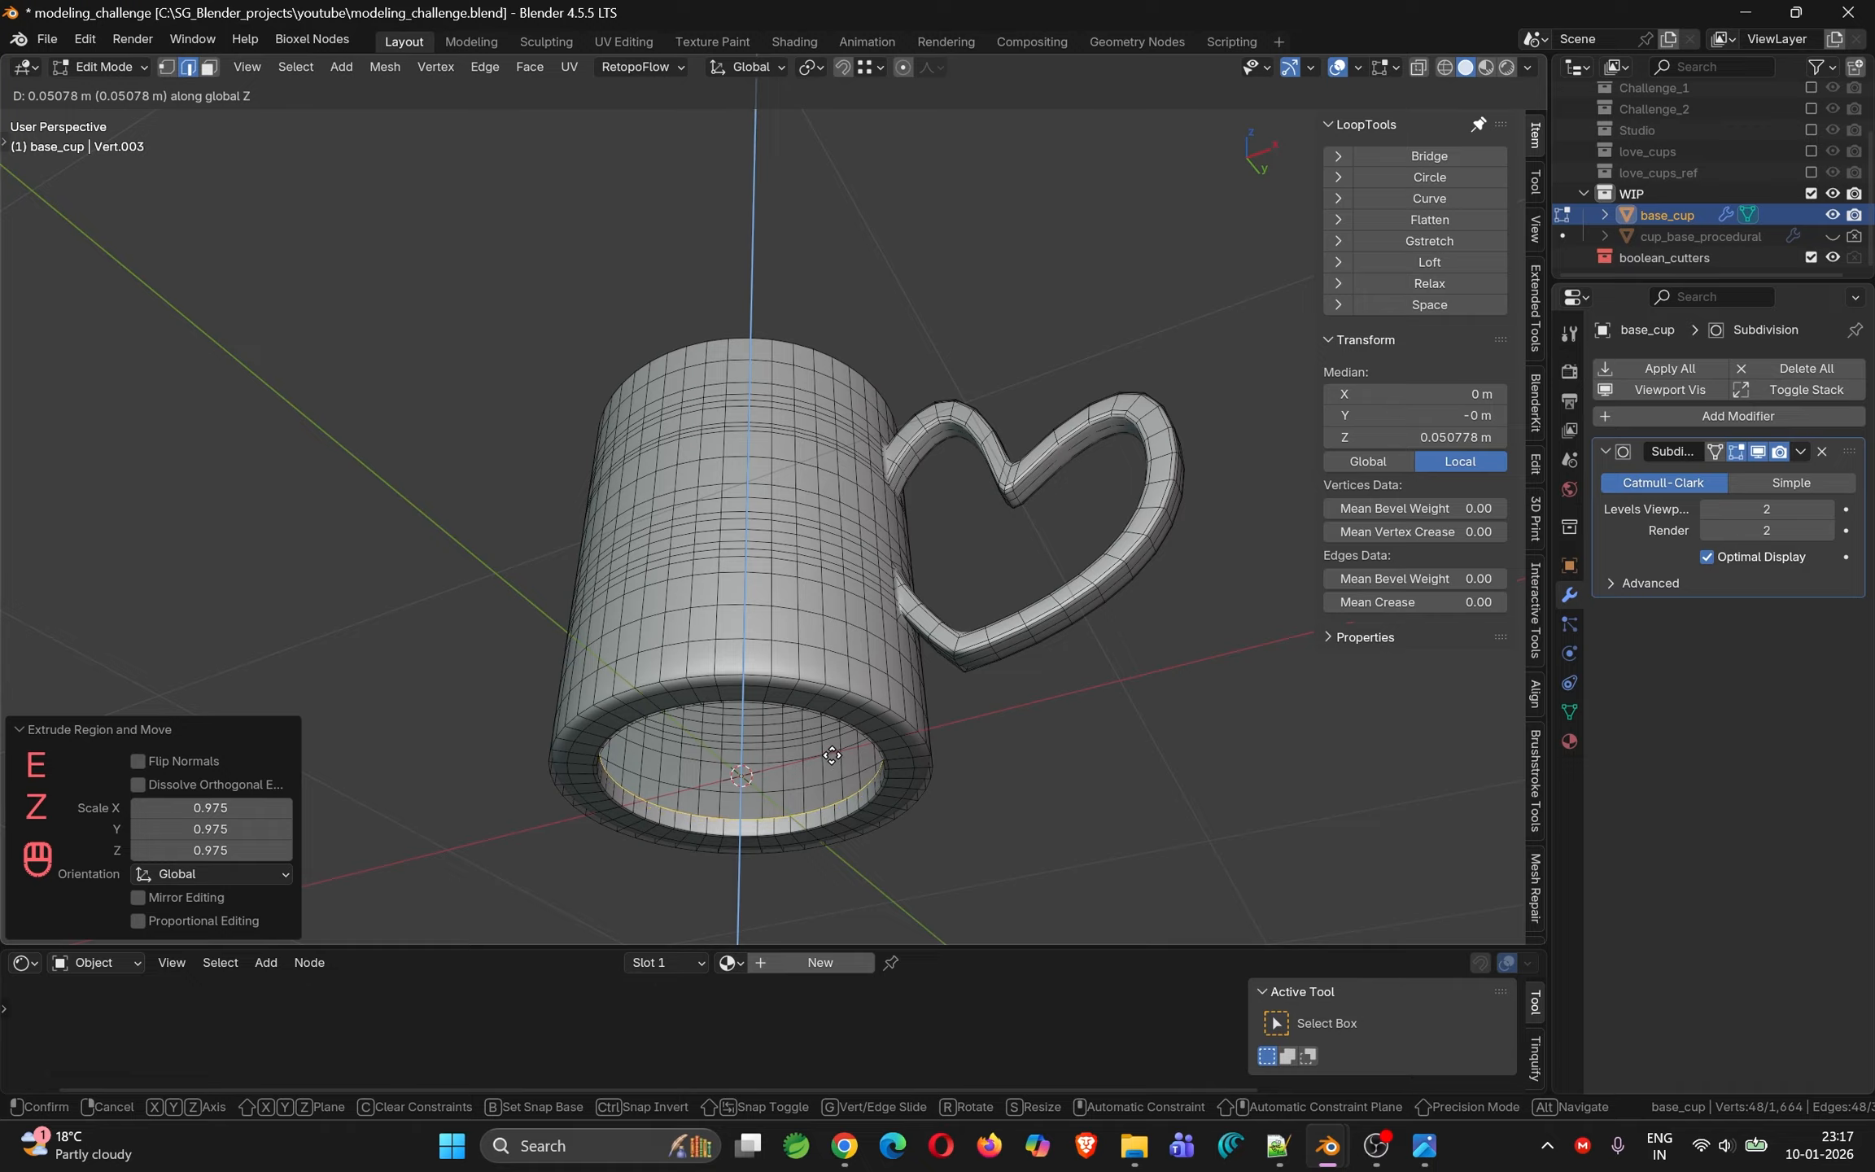
click(832, 755)
key(s)
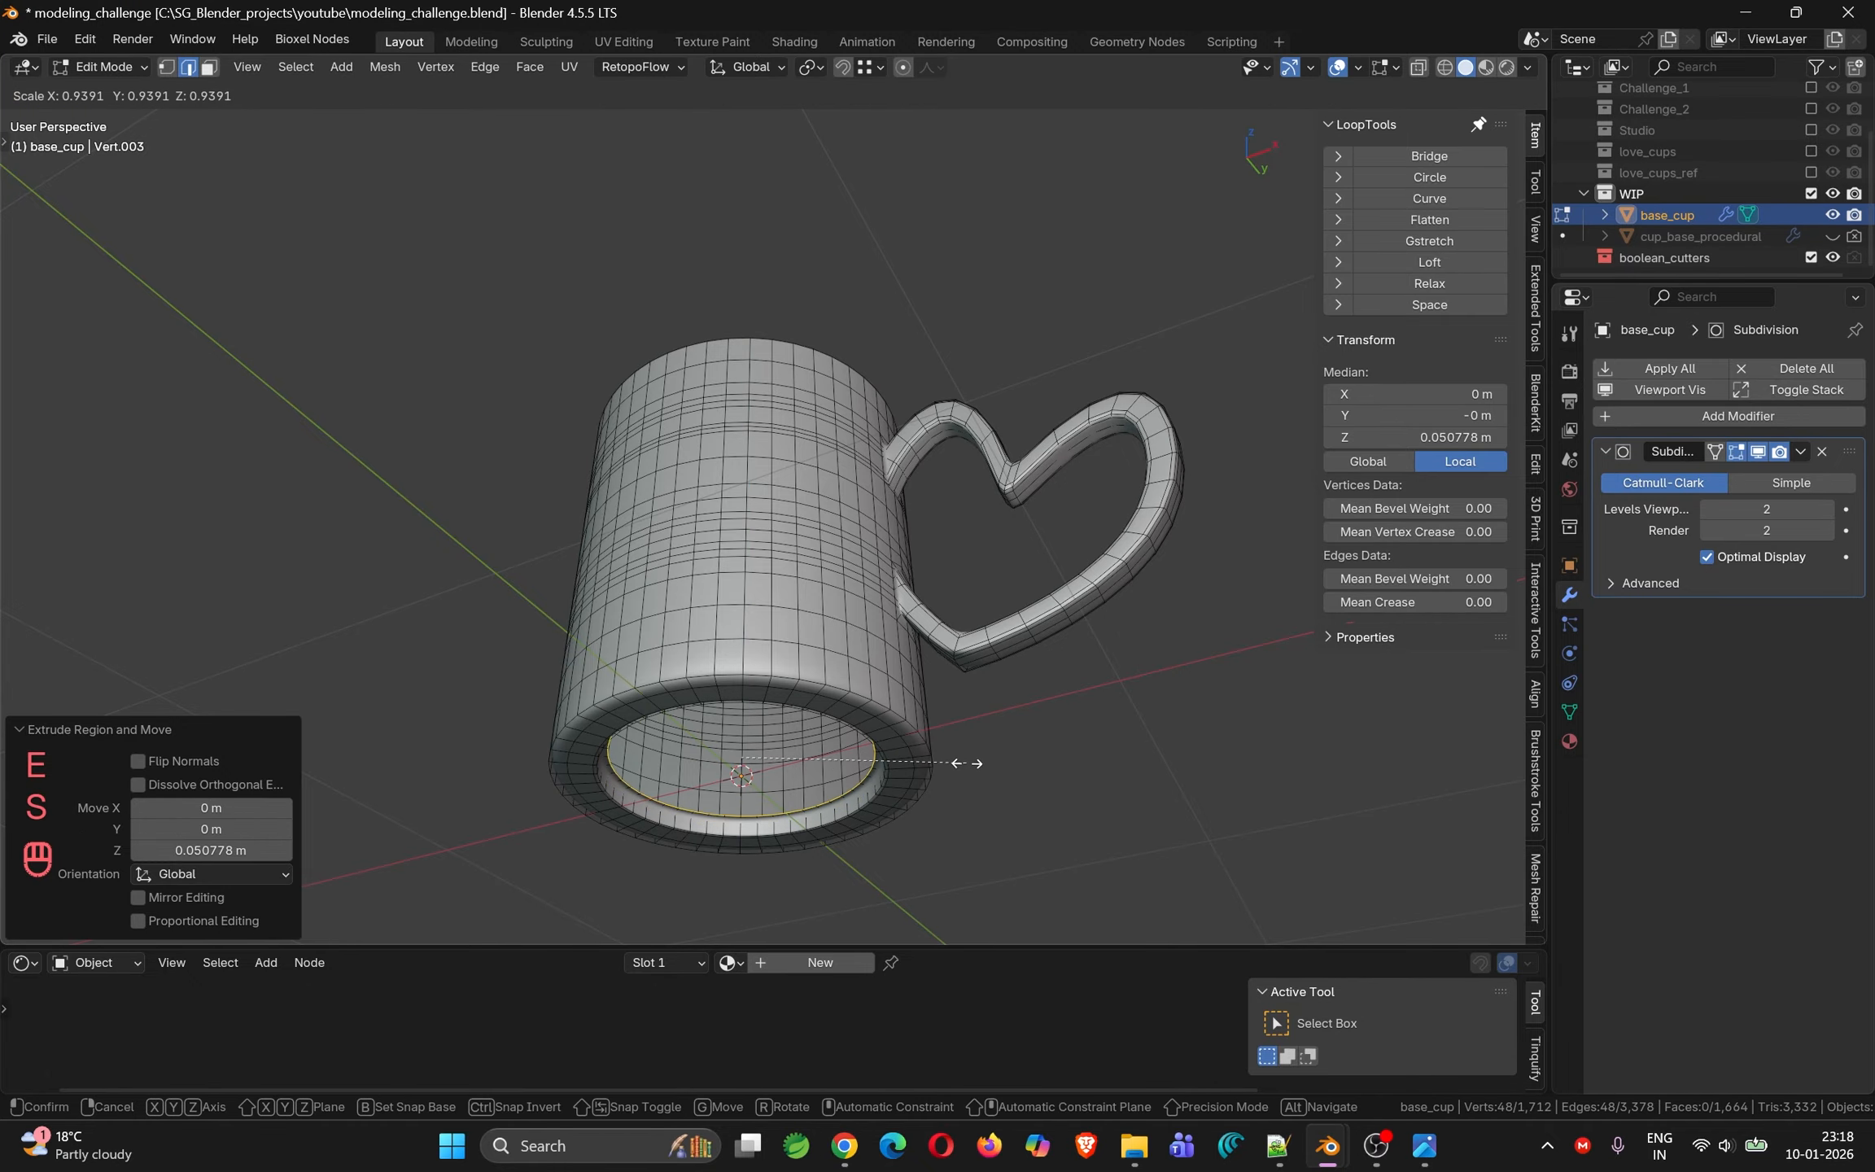
click(967, 763)
key(e)
key(s)
click(951, 763)
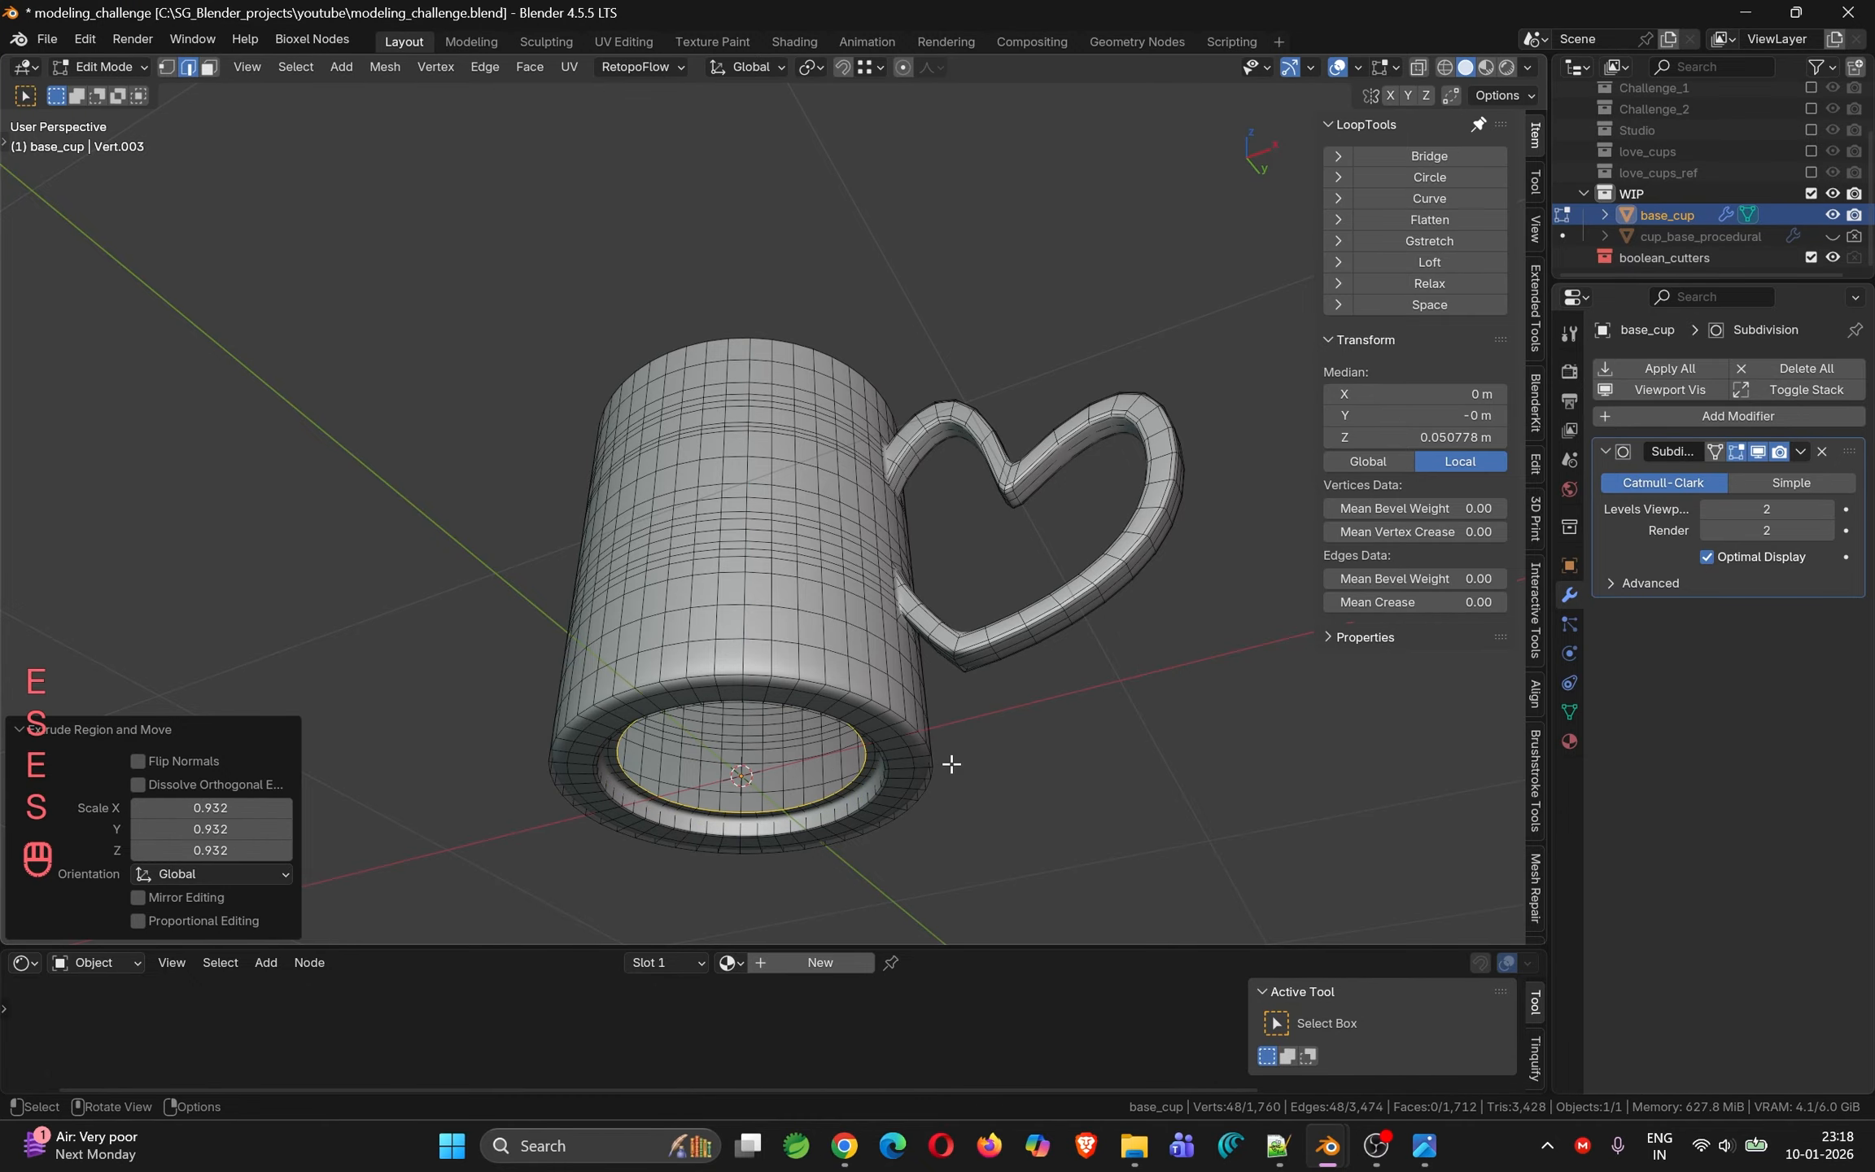
Close the recessed base opening with Grid Fill, using a span of 12 and an offset of 4
key(q)
click(940, 773)
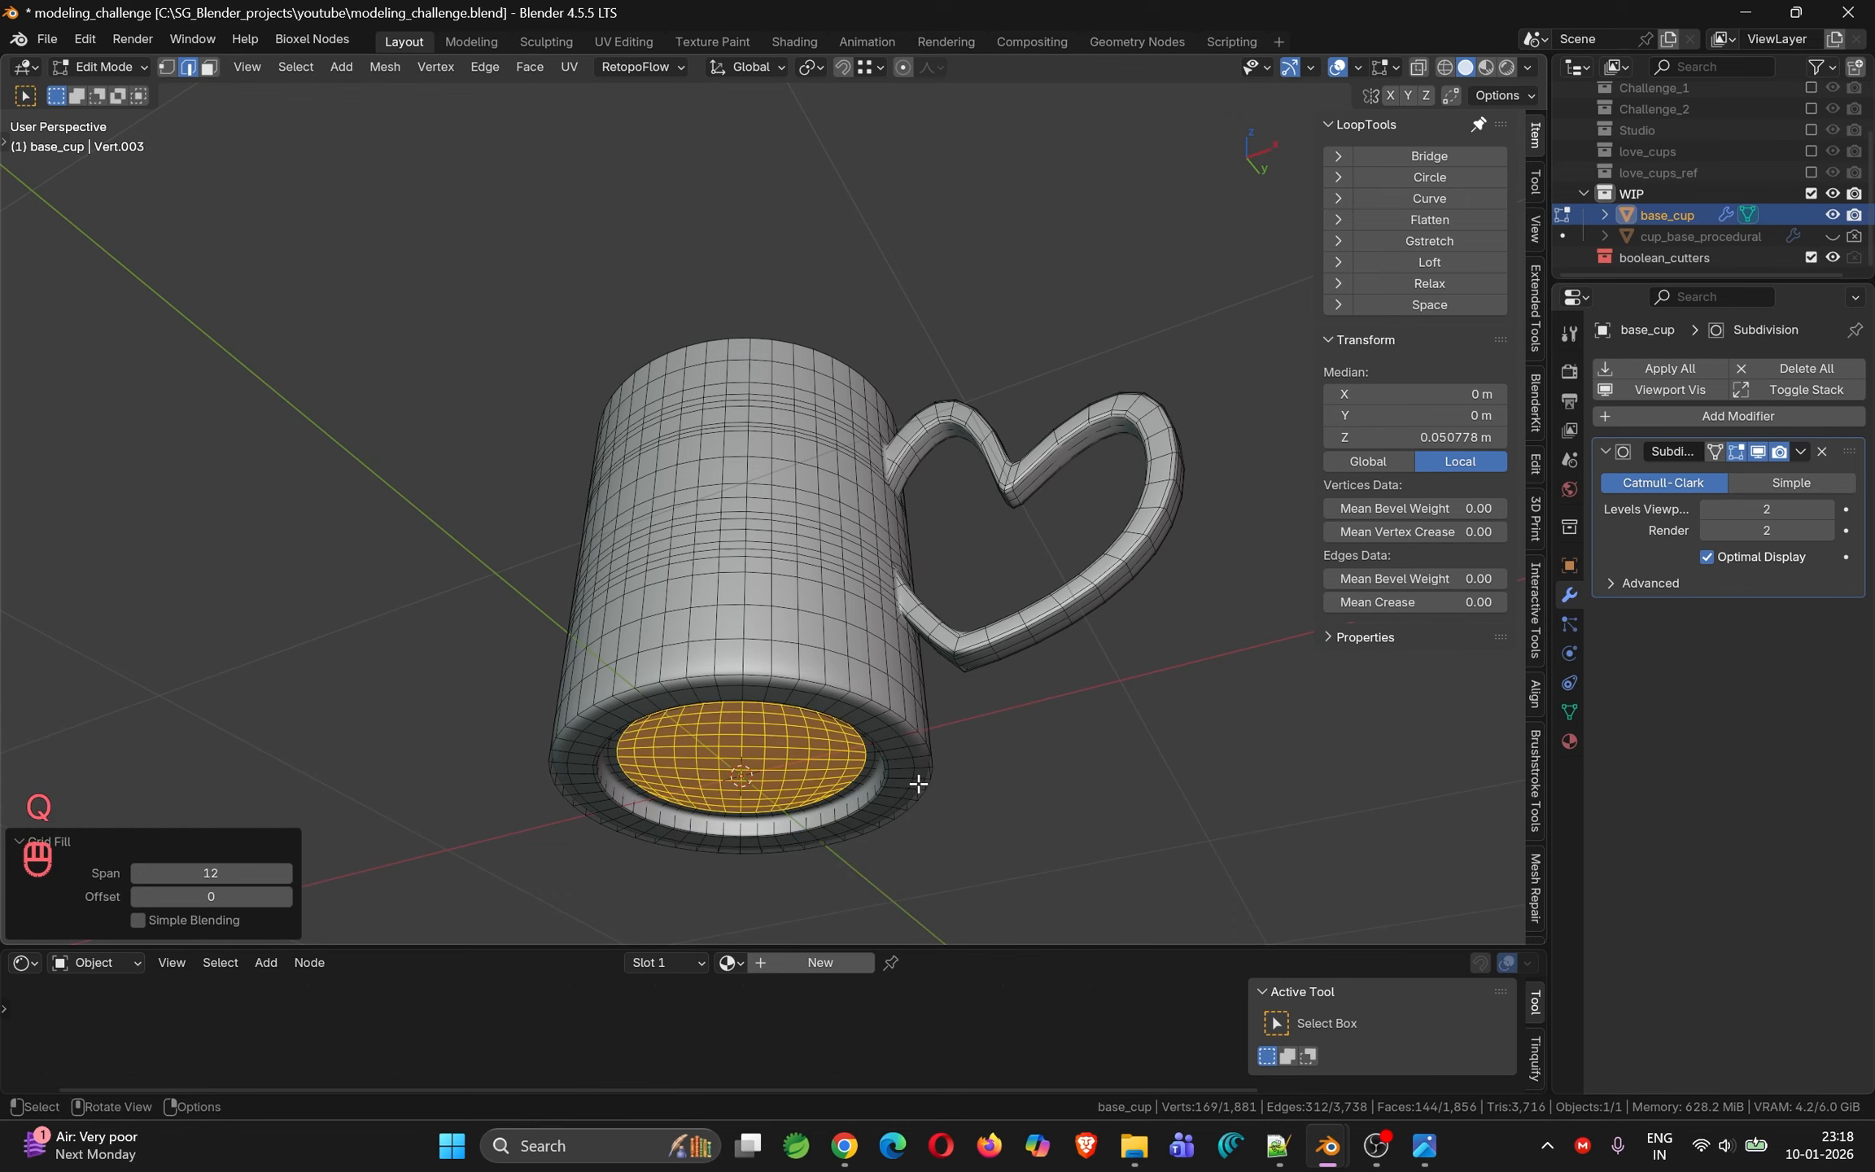
click(284, 896)
click(285, 896)
click(284, 896)
click(284, 896)
click(284, 896)
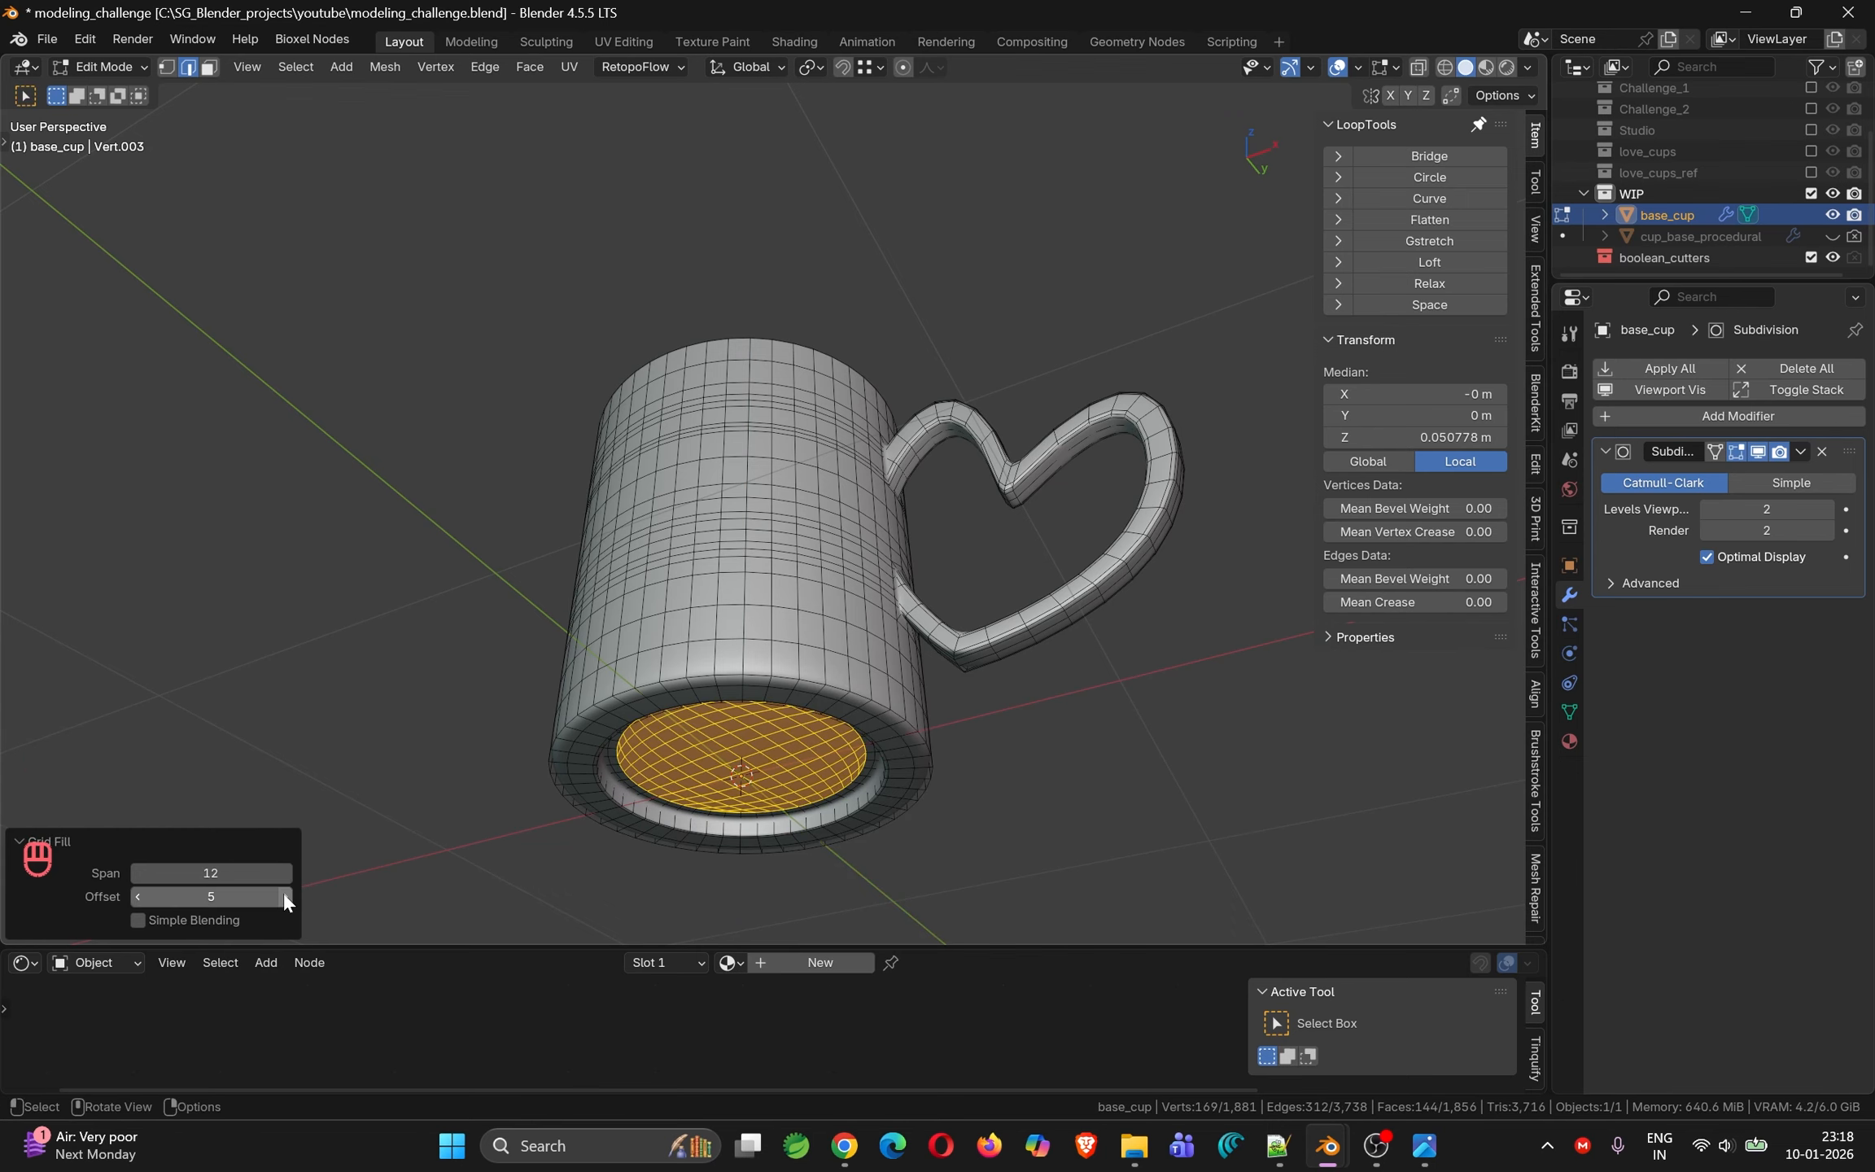
click(137, 896)
Select the edge loop around the cup's open top rim and extrude it inward at a scale of 0.958
middle_drag(540, 682, 547, 69)
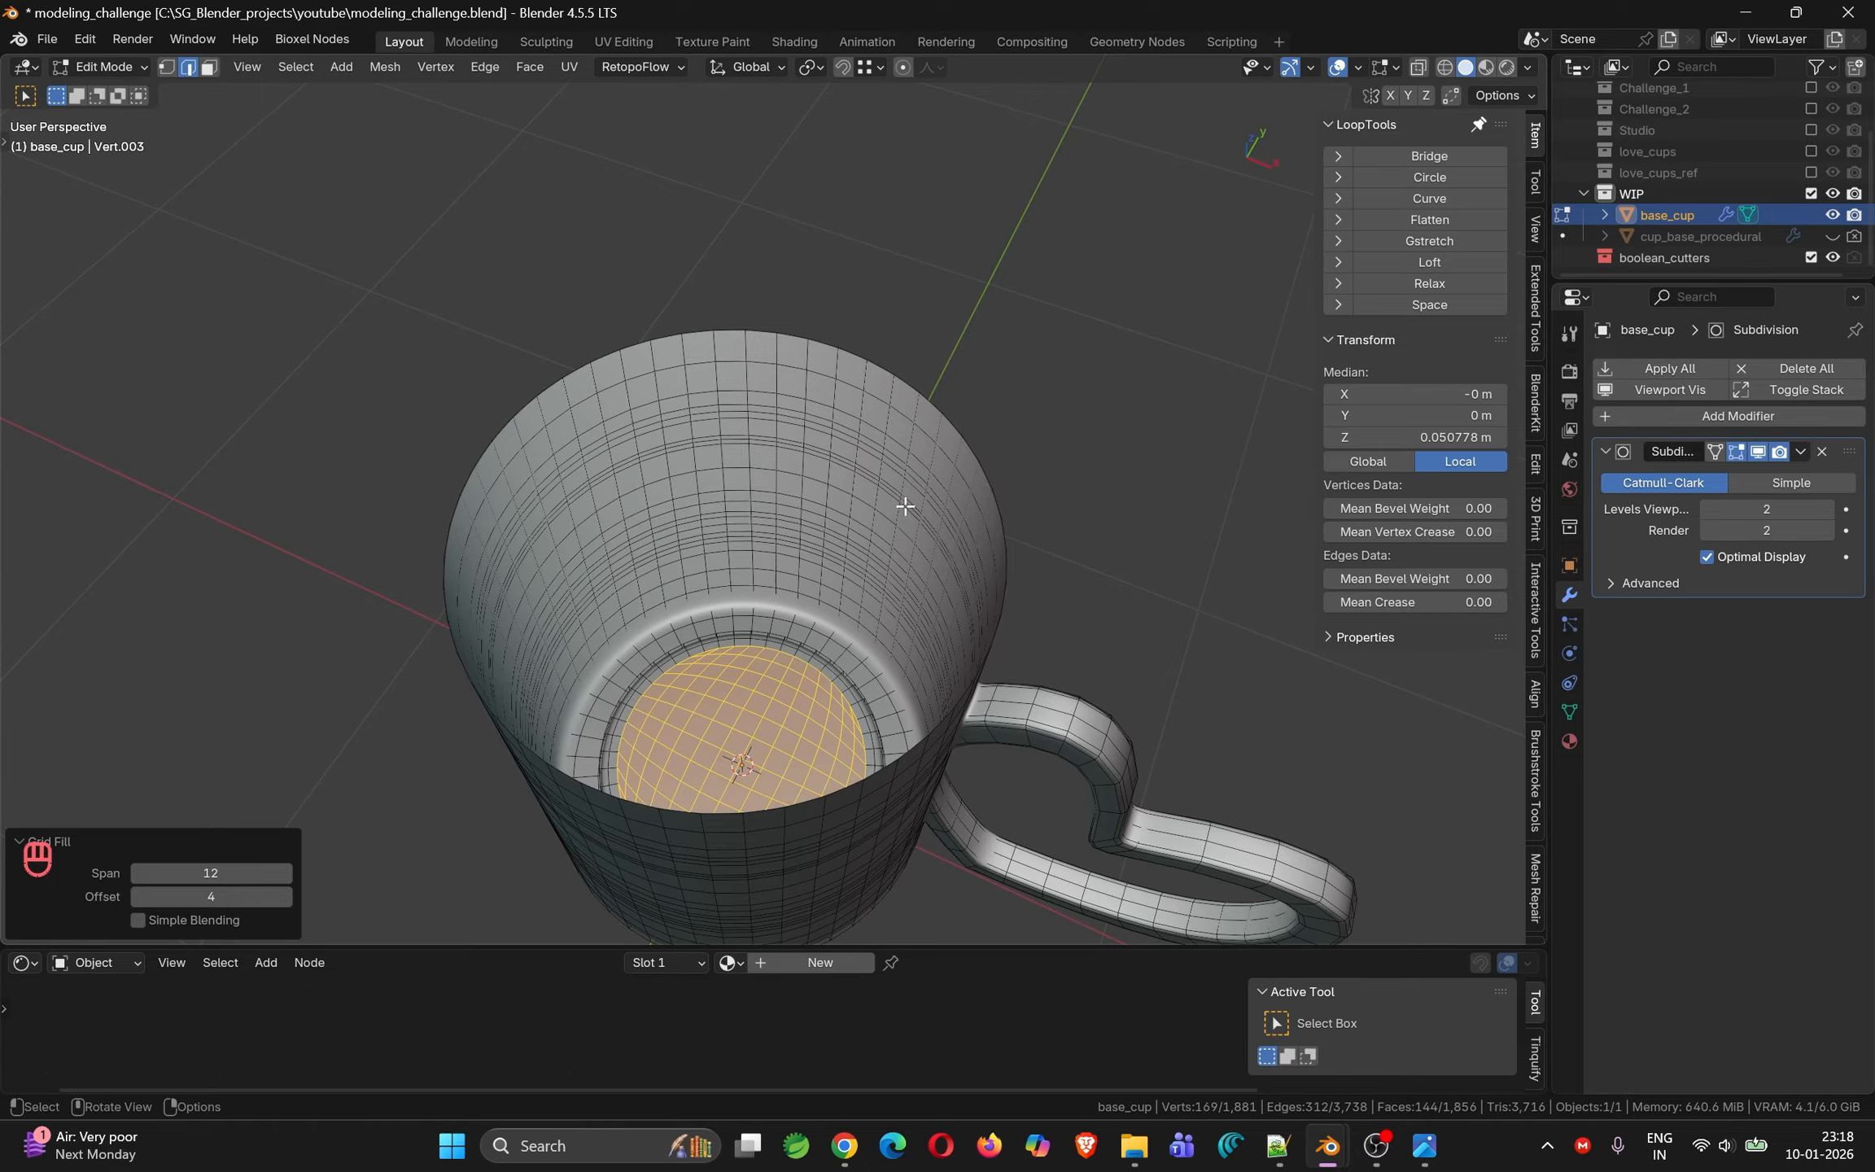
middle_drag(905, 506, 995, 421)
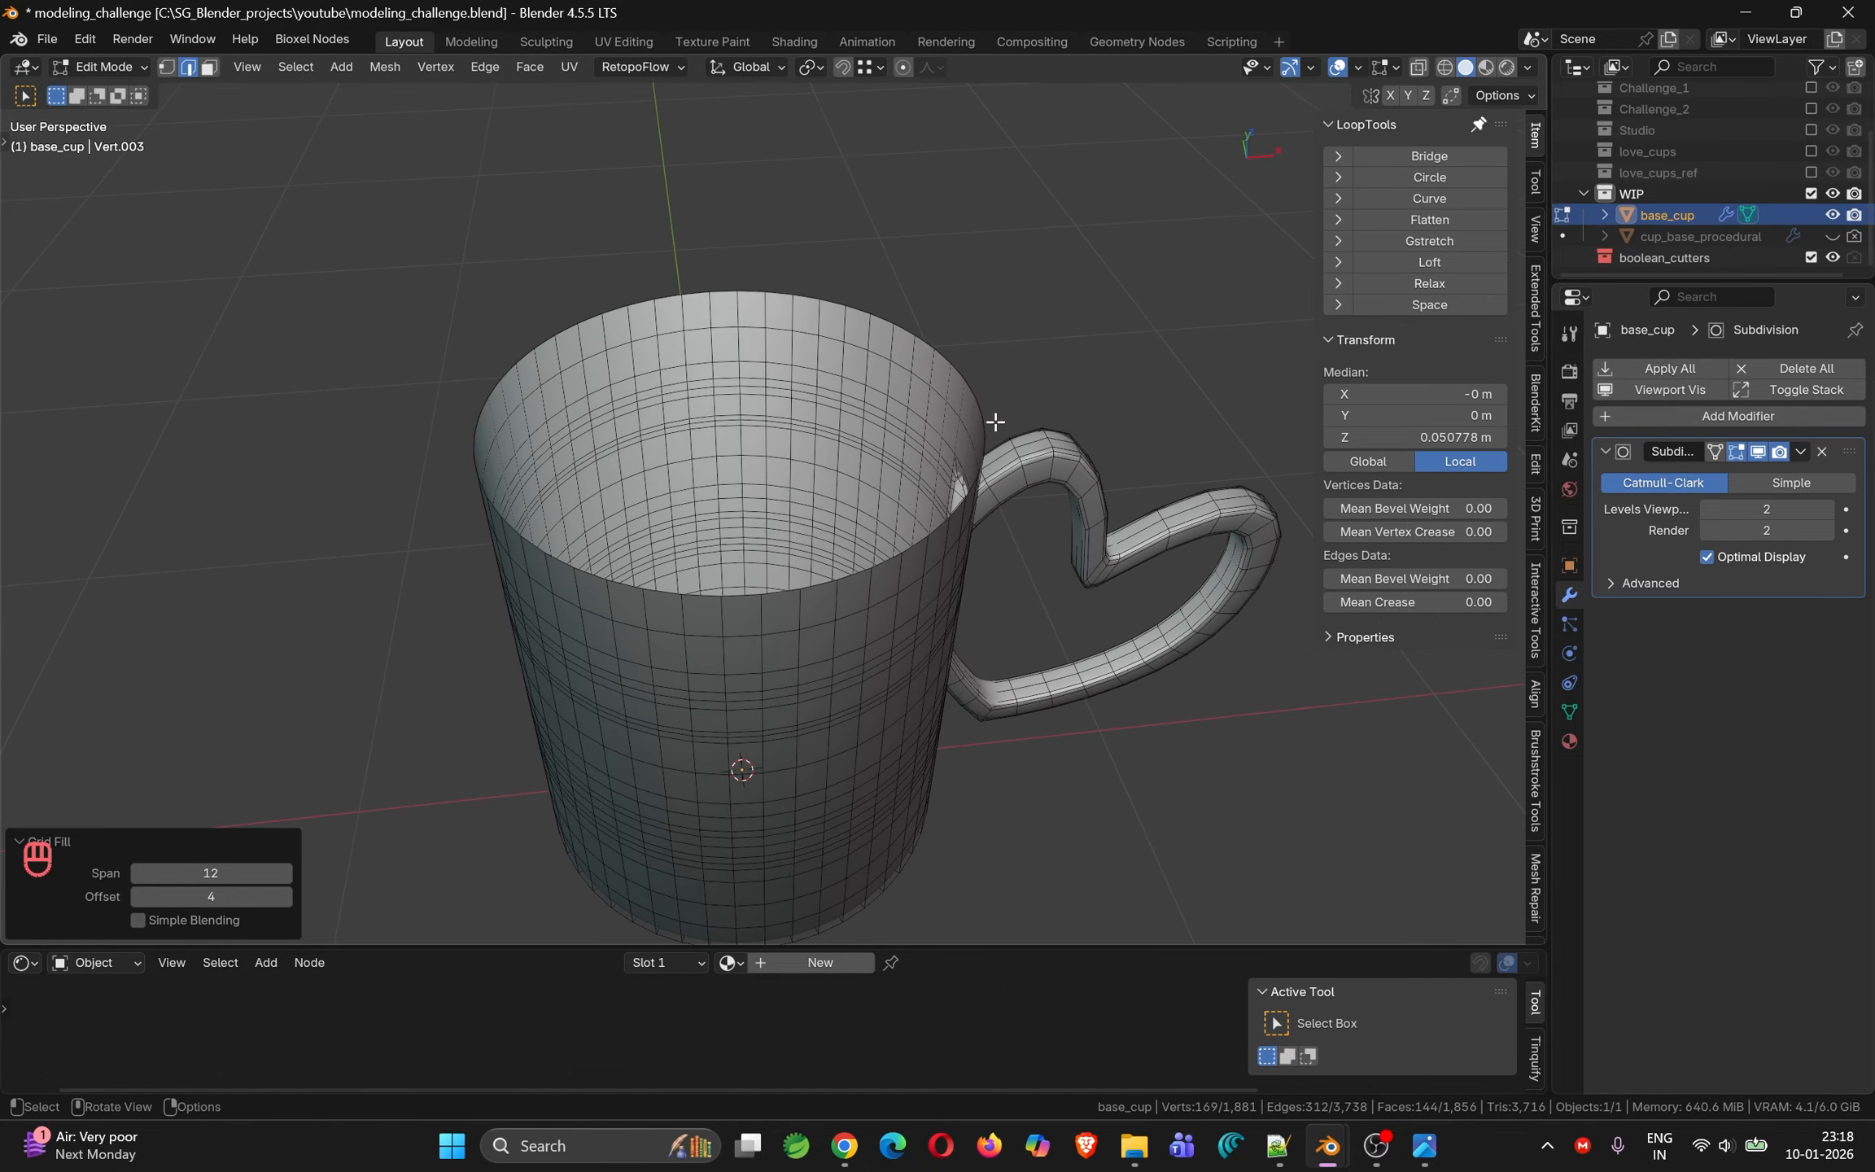
alt+click(960, 376)
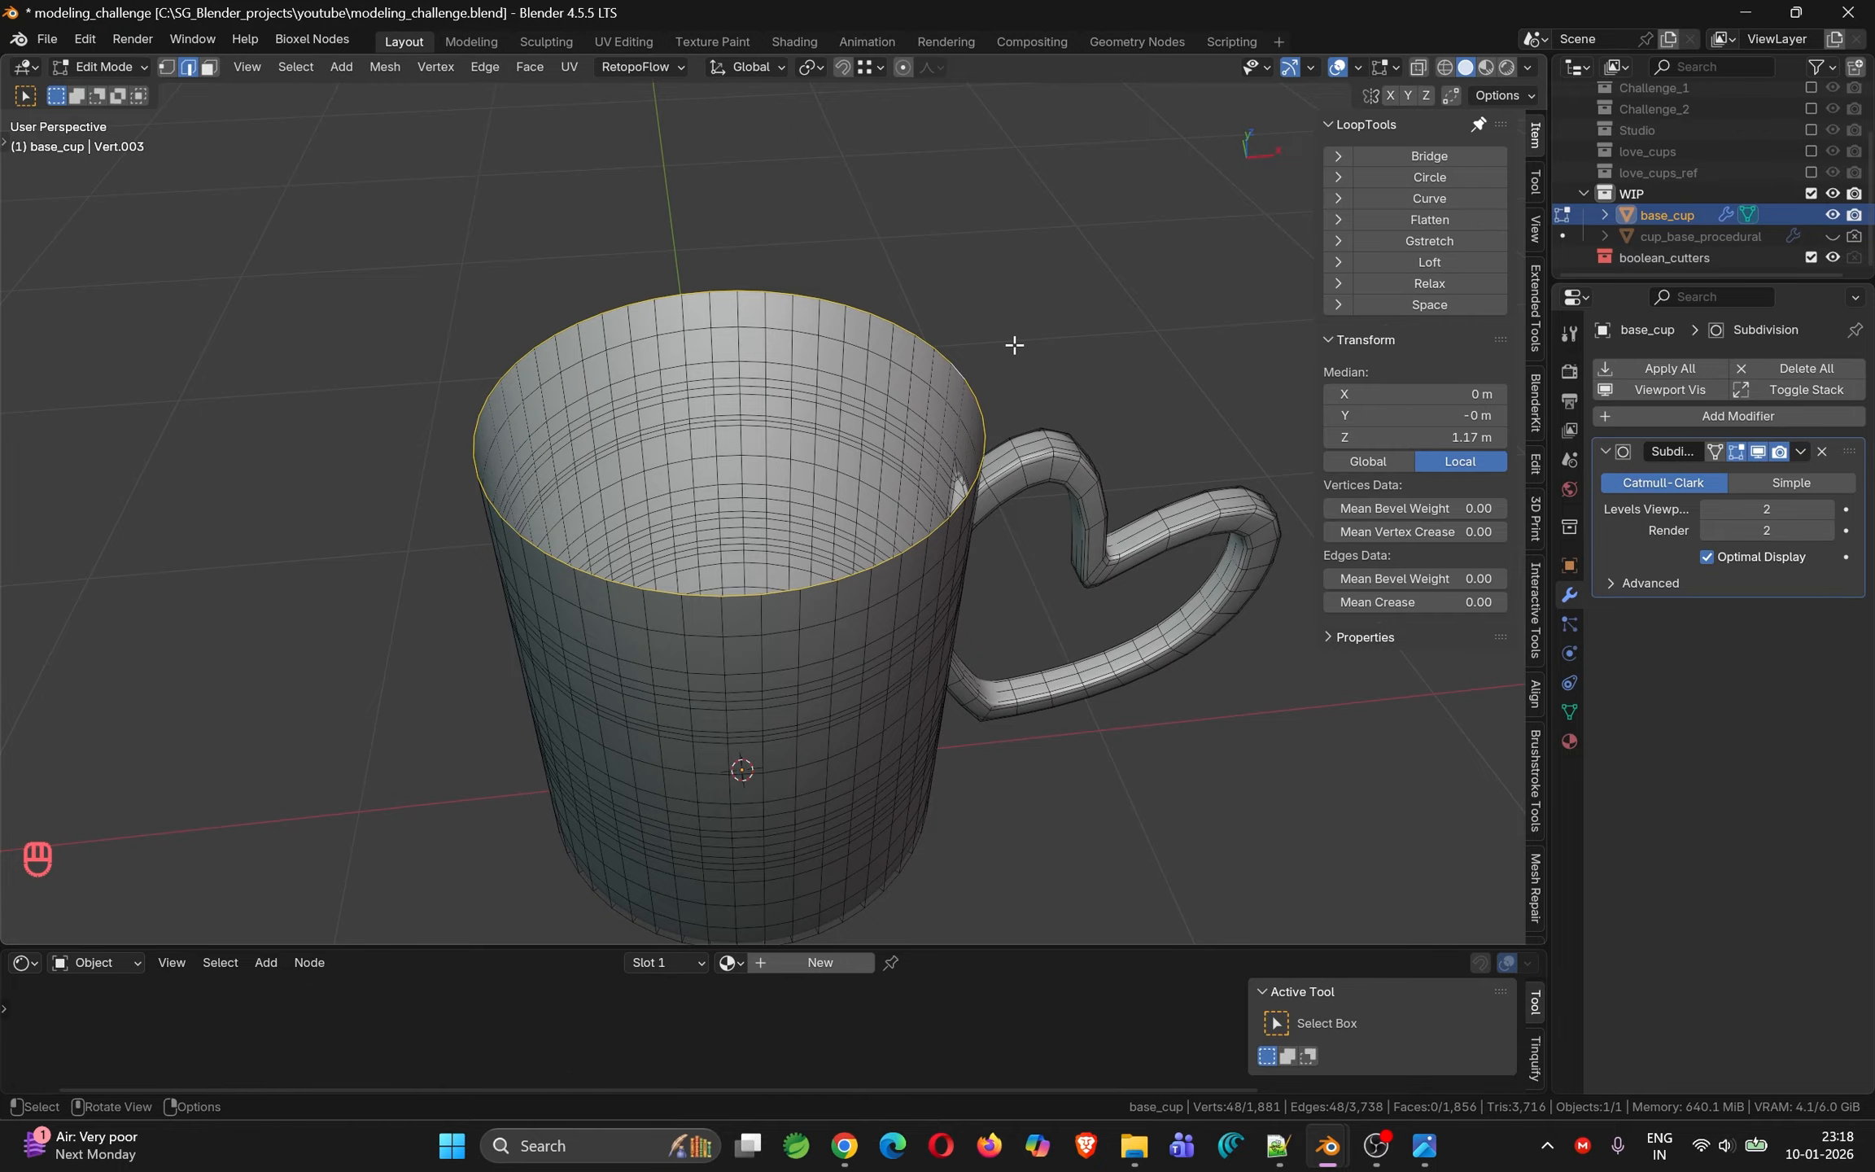
key(KP_1)
key(alt+z)
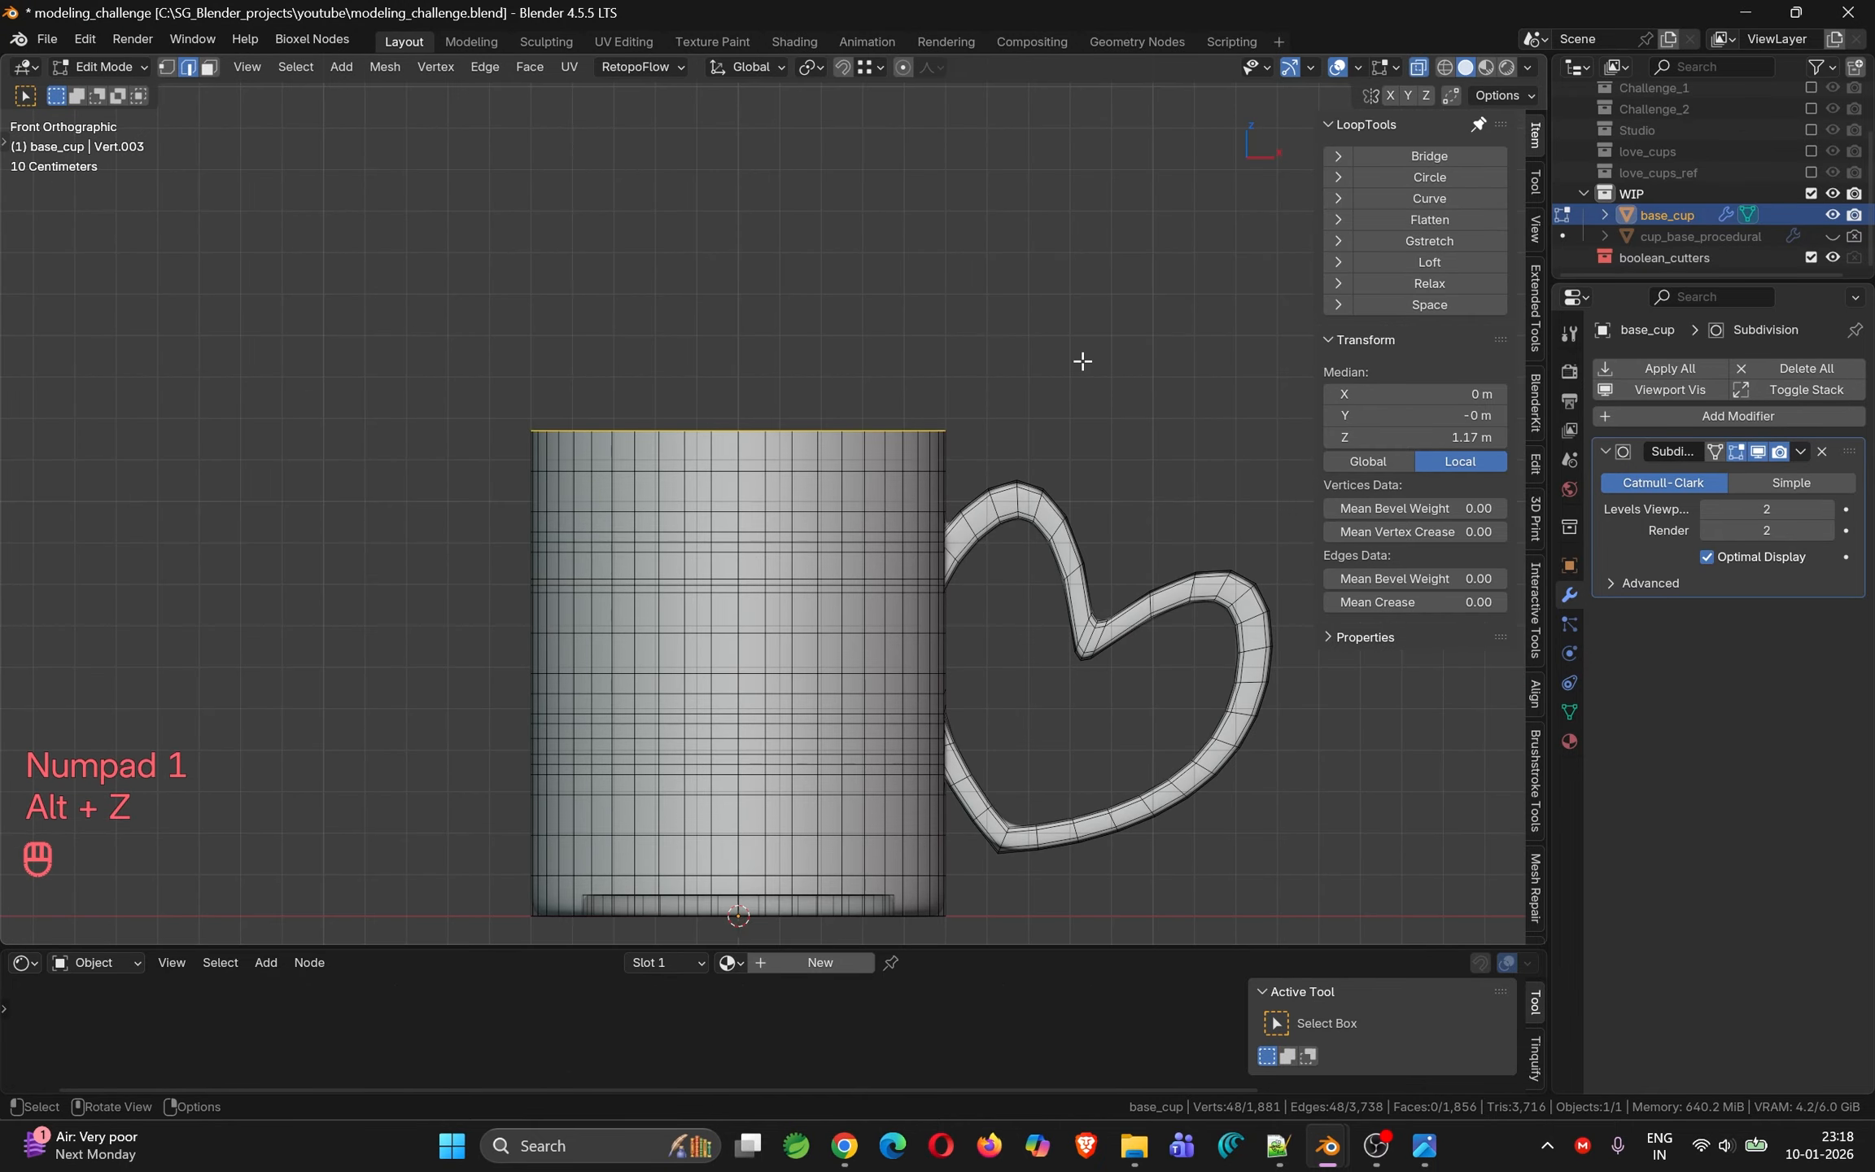
key(e)
key(s)
click(1067, 361)
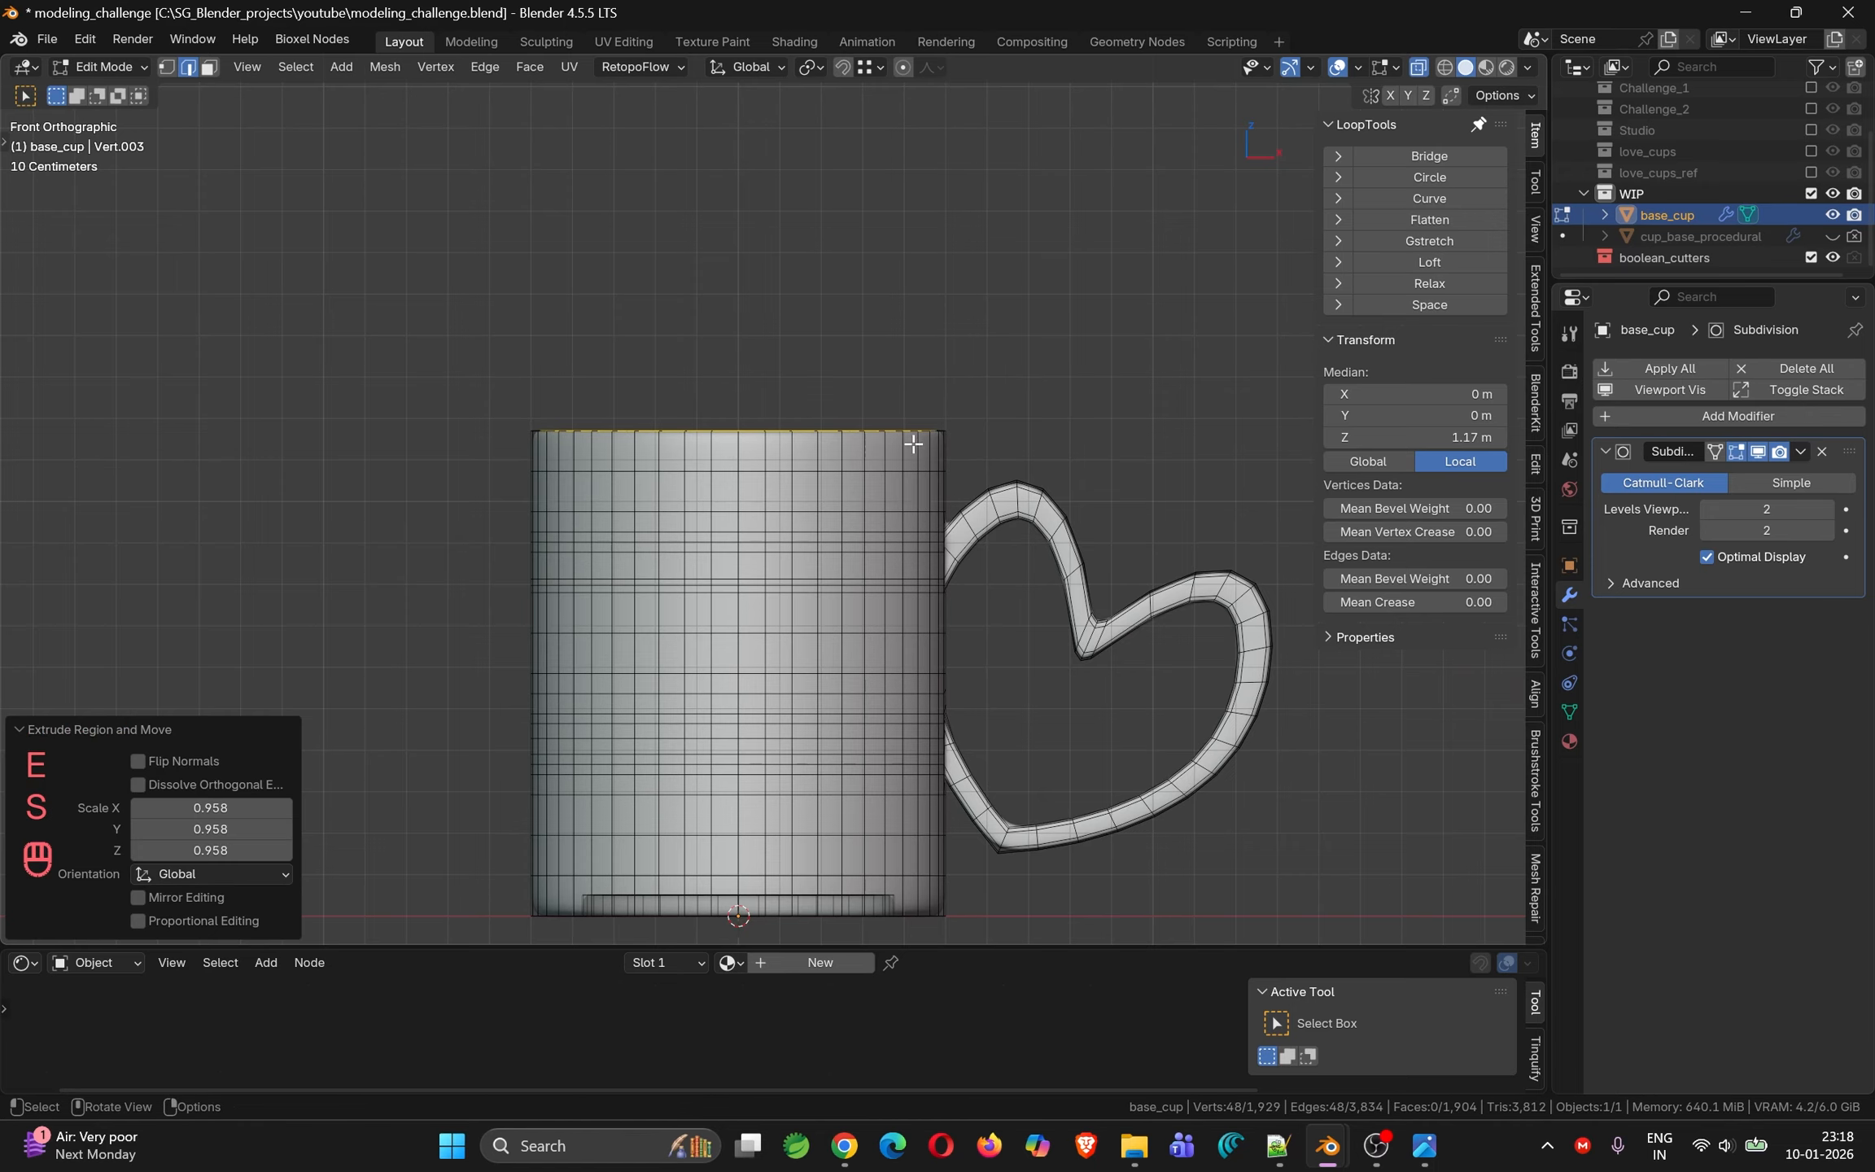
Extrude the inner top loop down along Z by -1.0915 m to form the cup's inner wall
key(e)
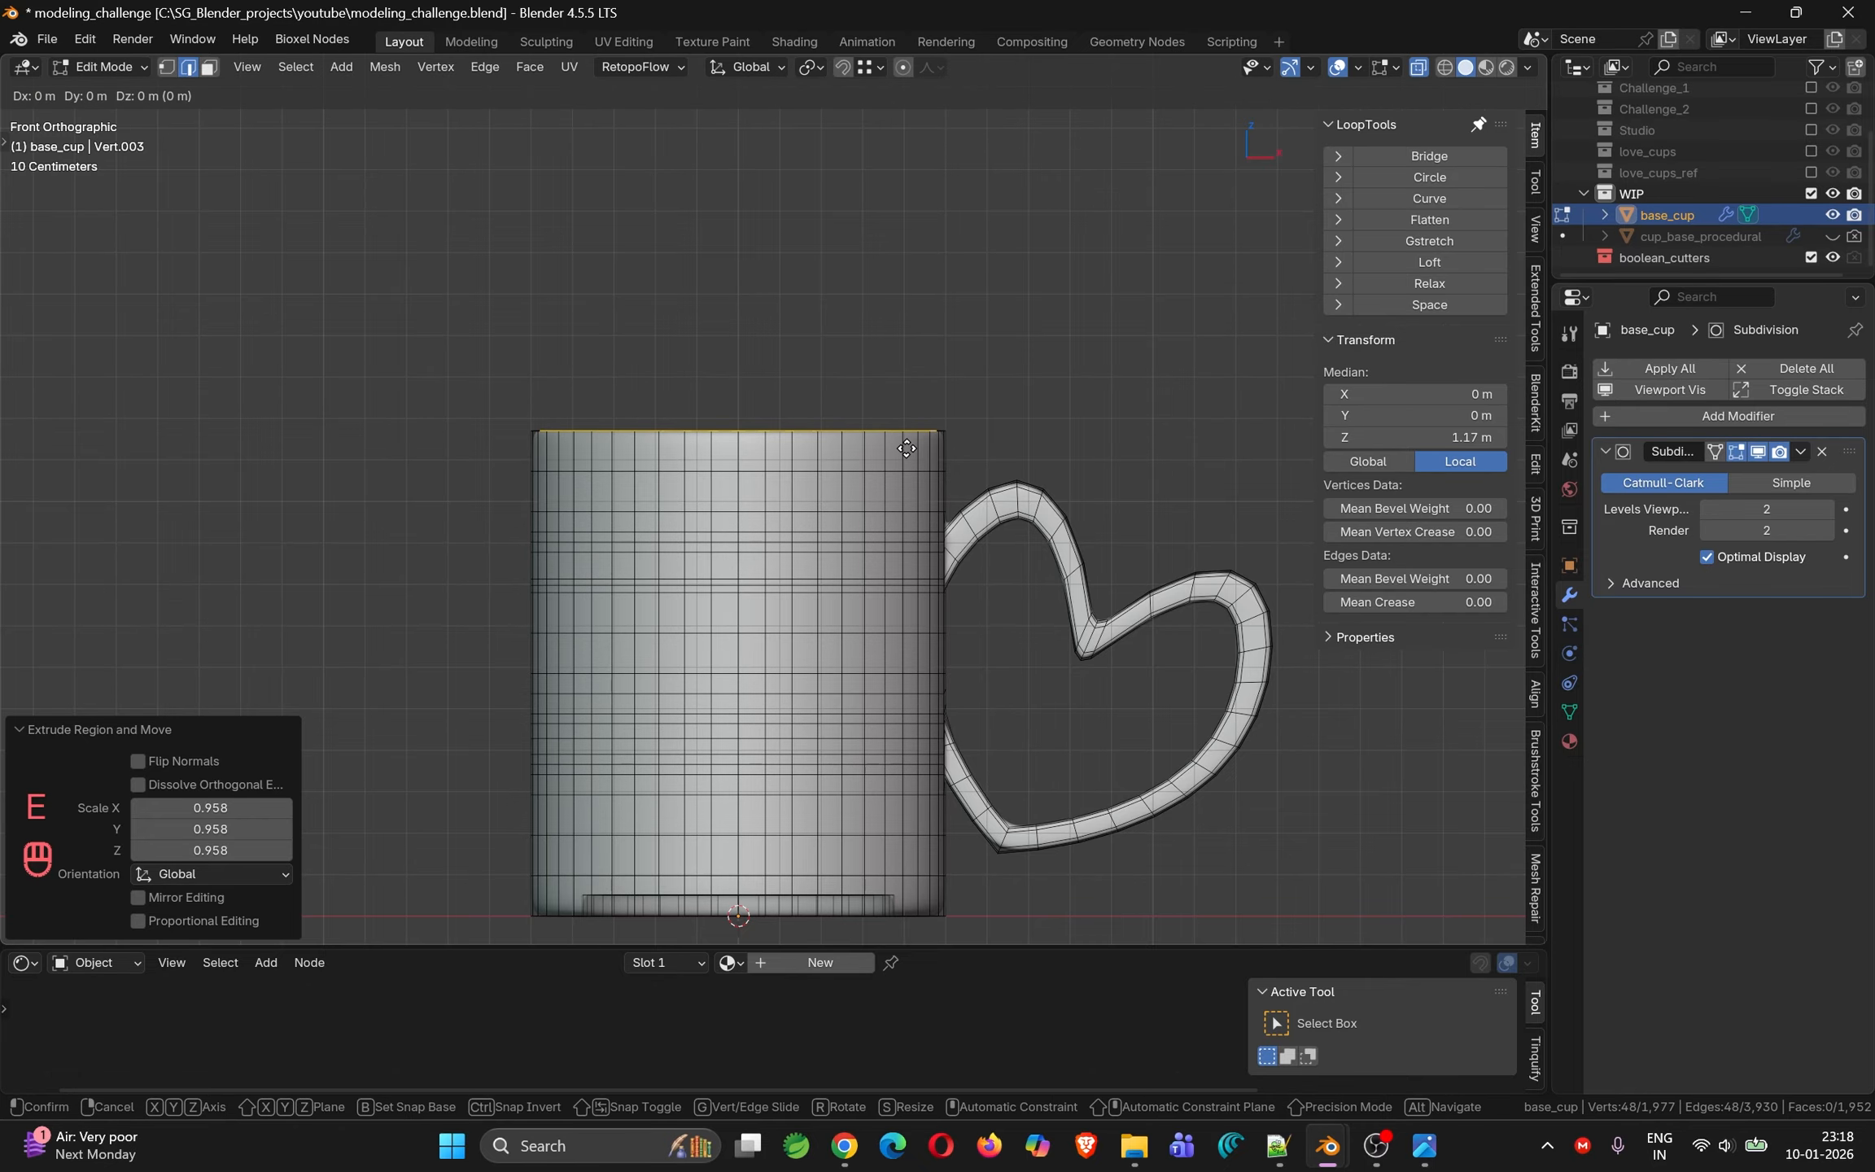
key(z)
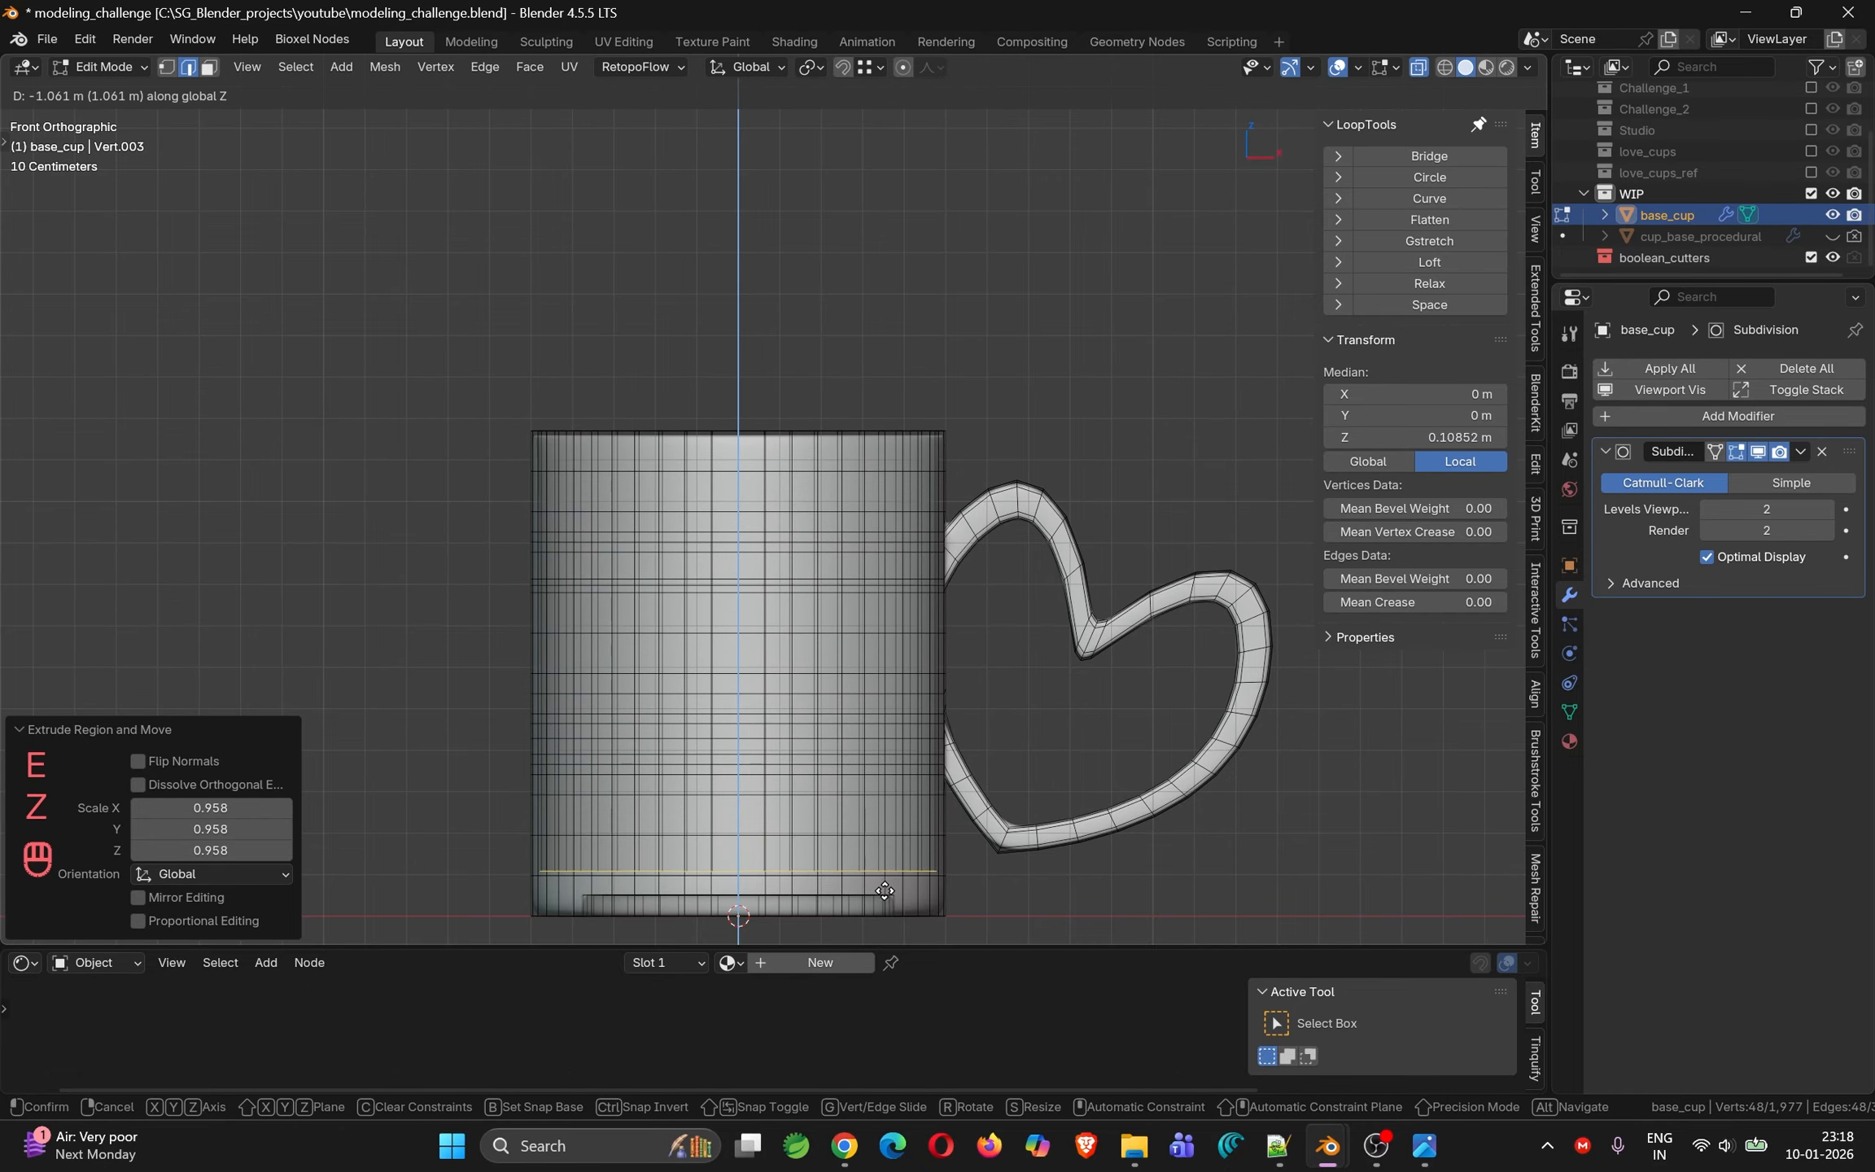
click(896, 900)
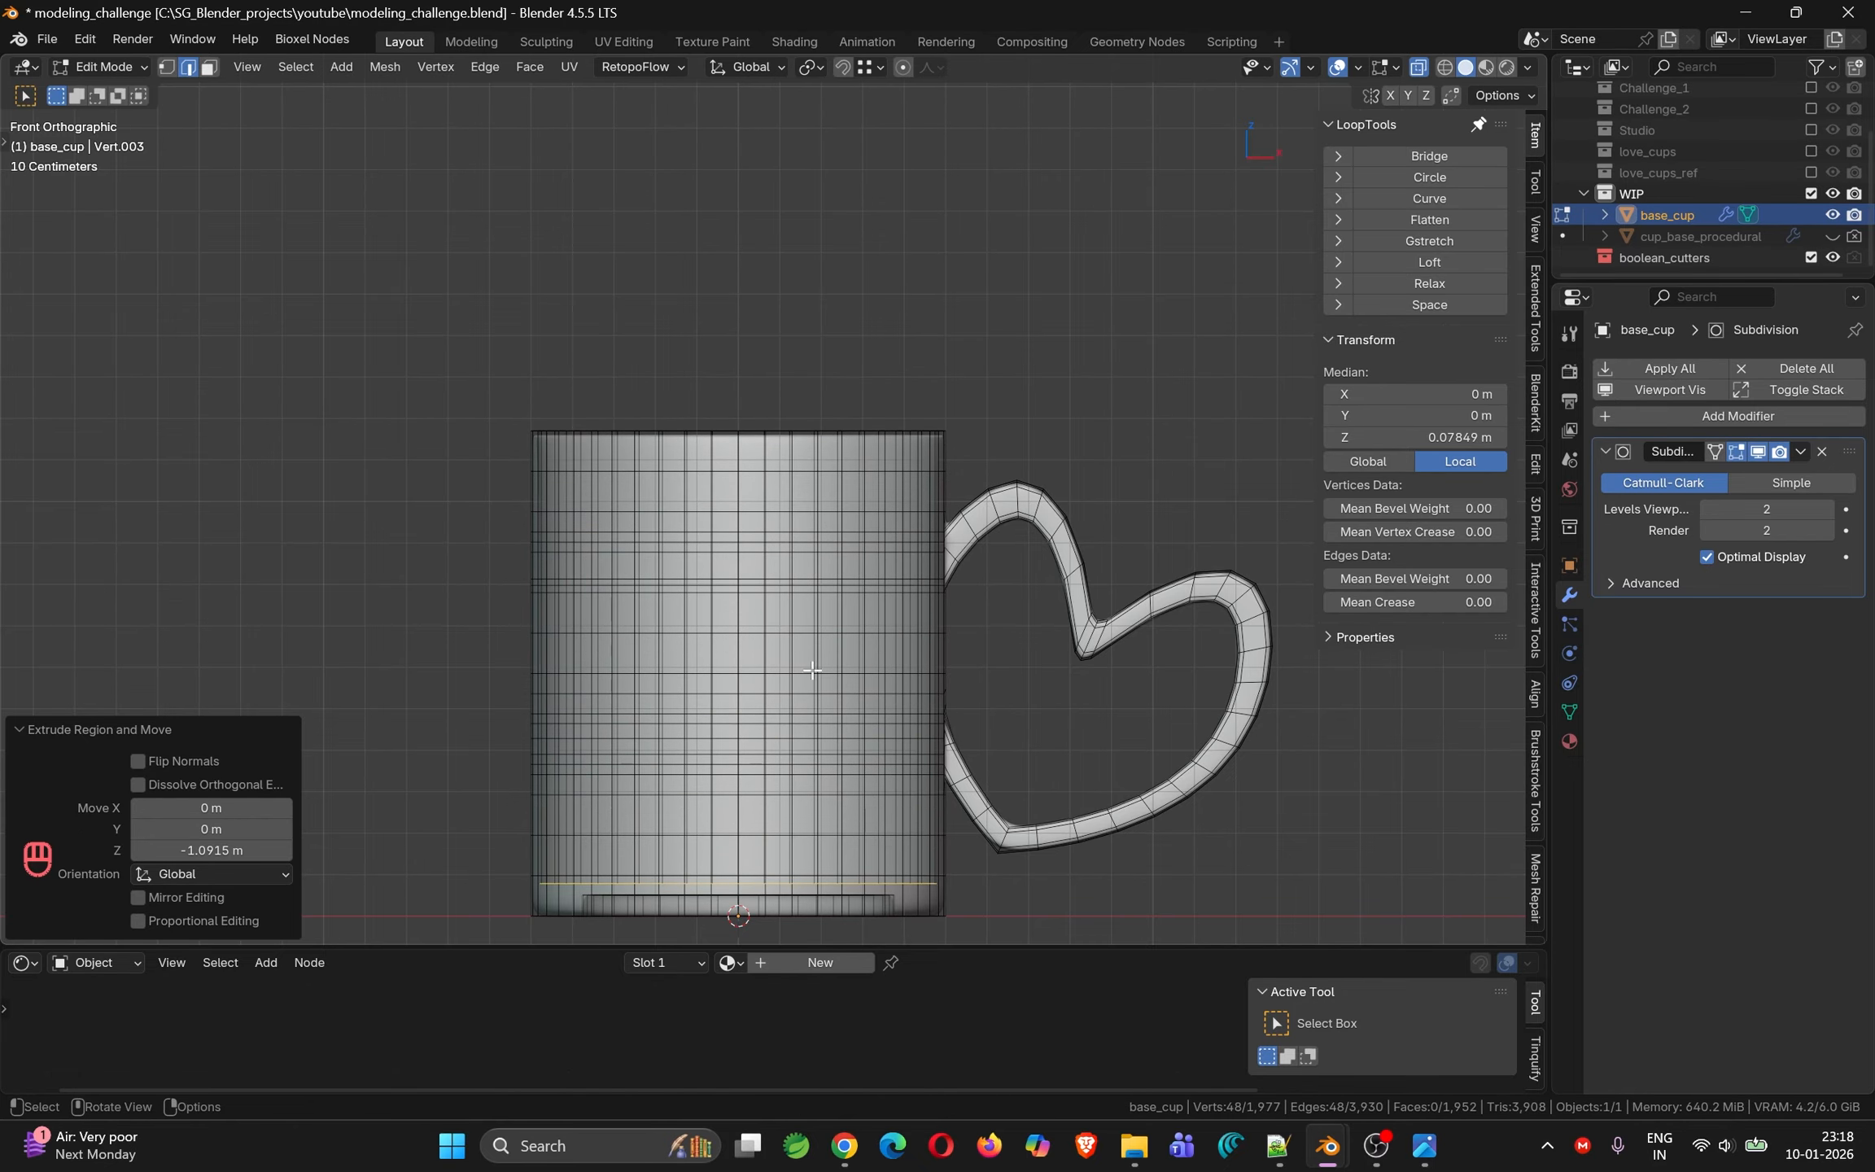
Turn off X-ray and the Subdivision modifier's viewport display to inspect the cup's interior
mouse_move(813, 669)
middle_down()
mouse_move(819, 687)
mouse_move(740, 626)
mouse_move(833, 757)
mouse_move(918, 732)
middle_up()
key(alt+z)
scroll(917, 732, down, 10)
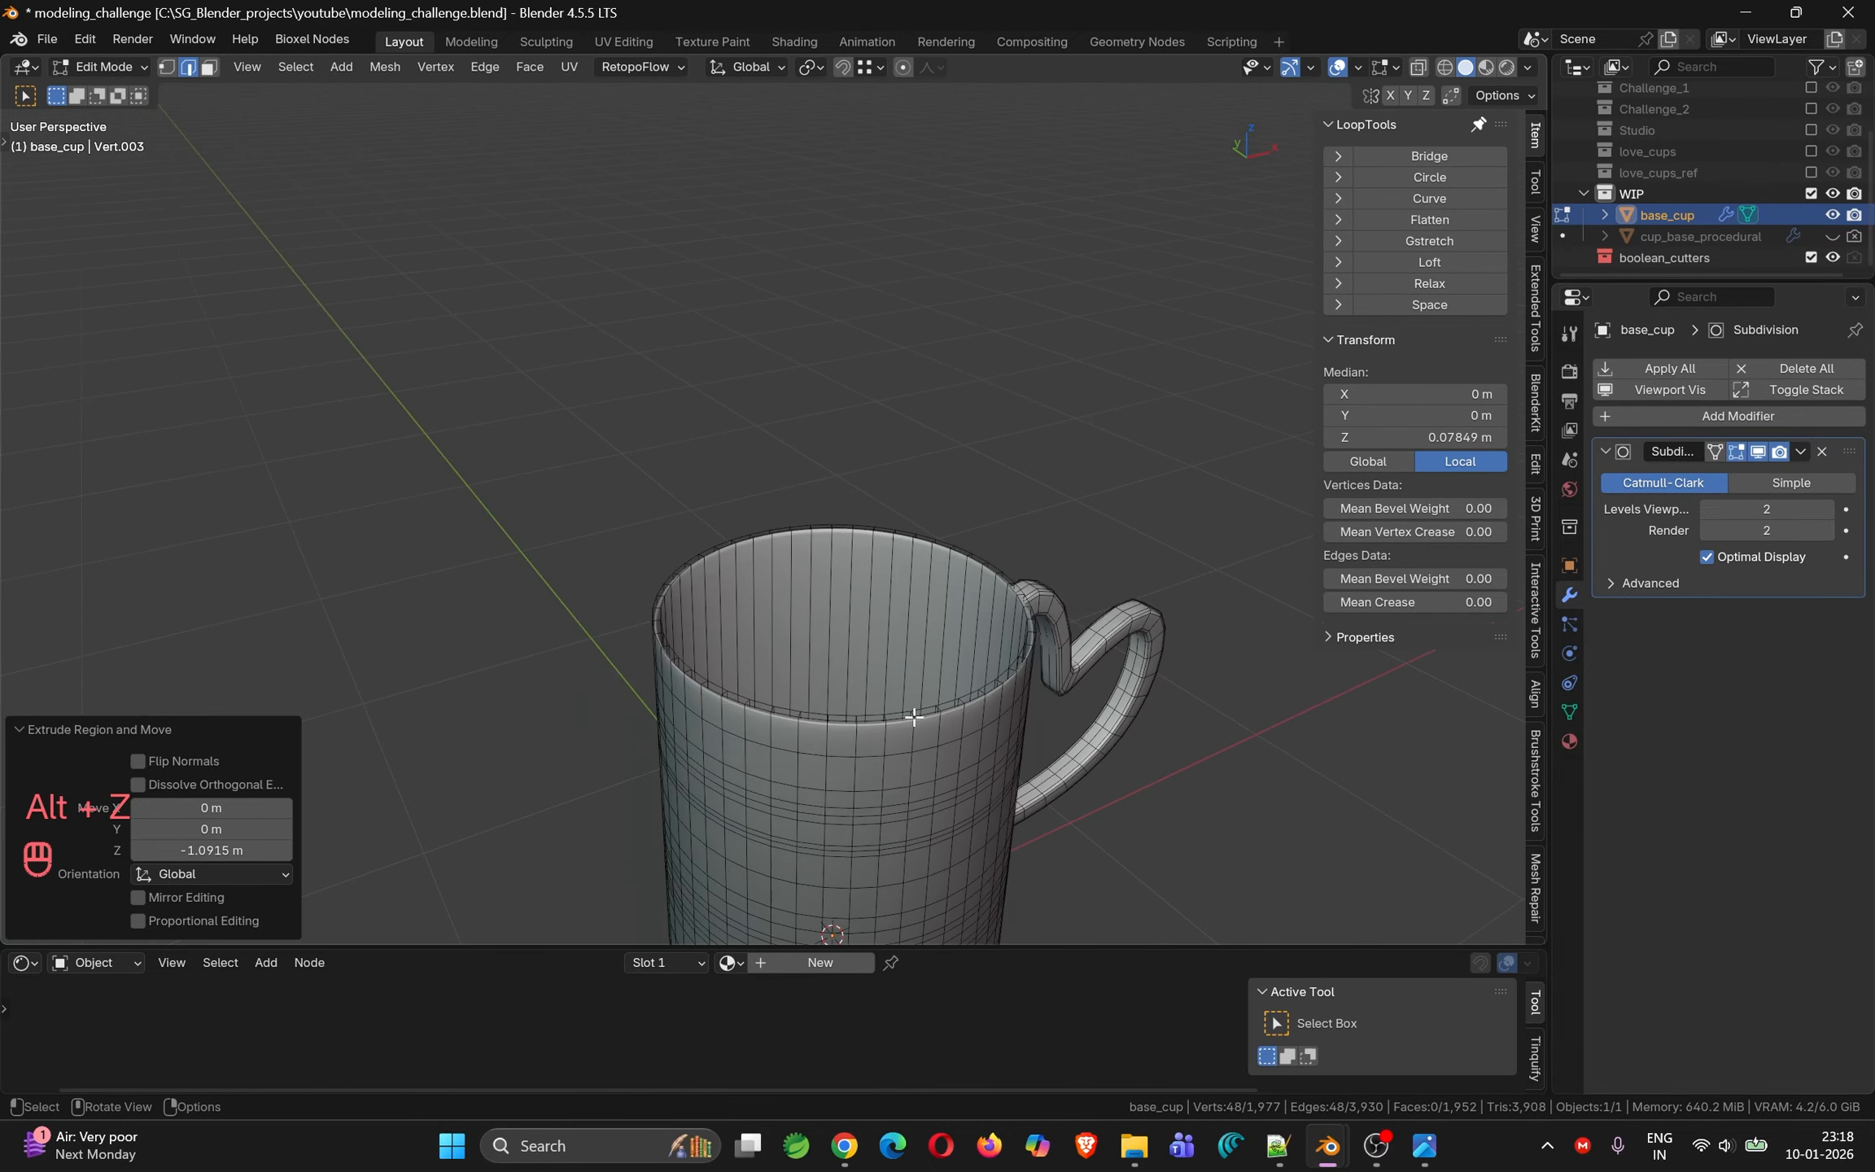
click(1758, 451)
mouse_move(855, 648)
middle_down()
mouse_move(835, 539)
mouse_move(853, 633)
mouse_move(824, 578)
mouse_move(810, 402)
mouse_move(818, 650)
mouse_move(841, 670)
middle_up()
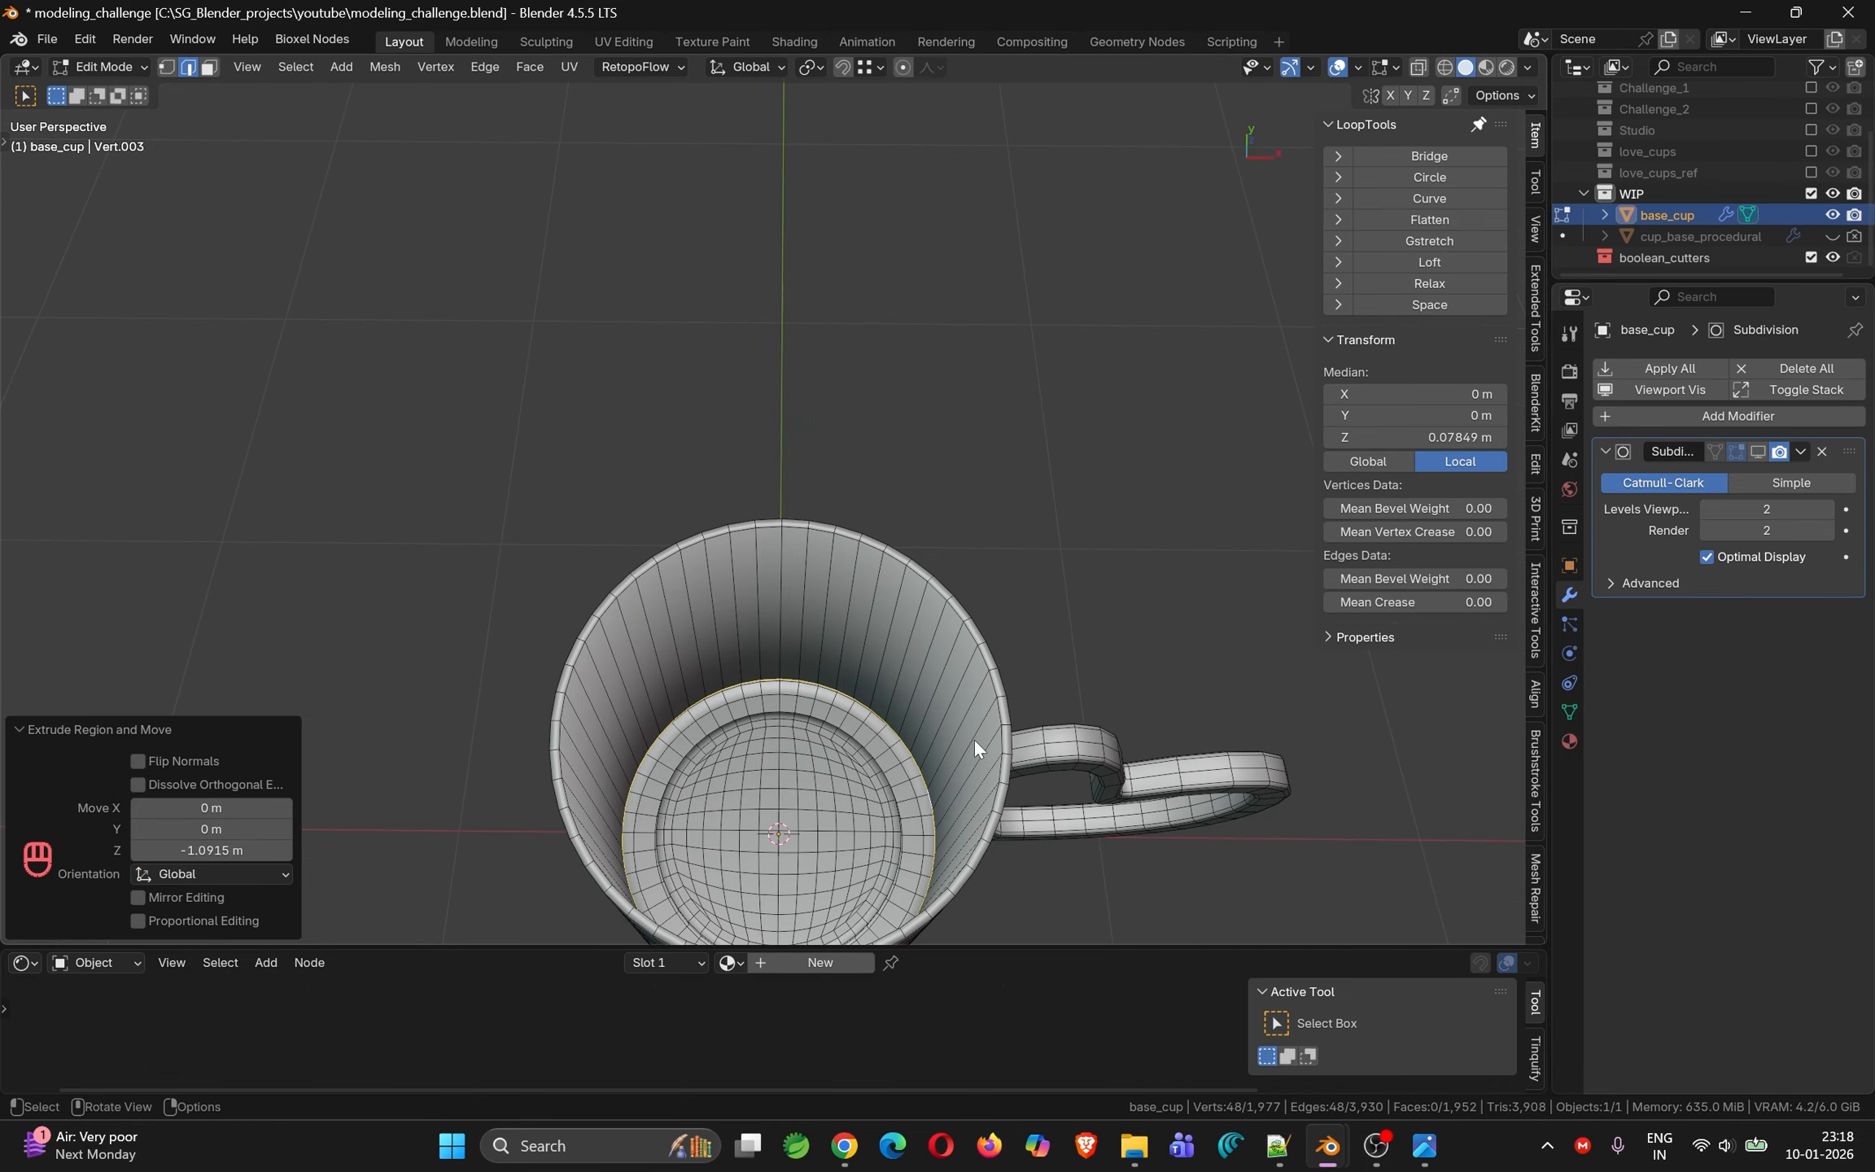
Extrude the inner wall's lowest loop inward twice, at scales of 0.964 and 0.950
key(KP_1)
key(alt+z)
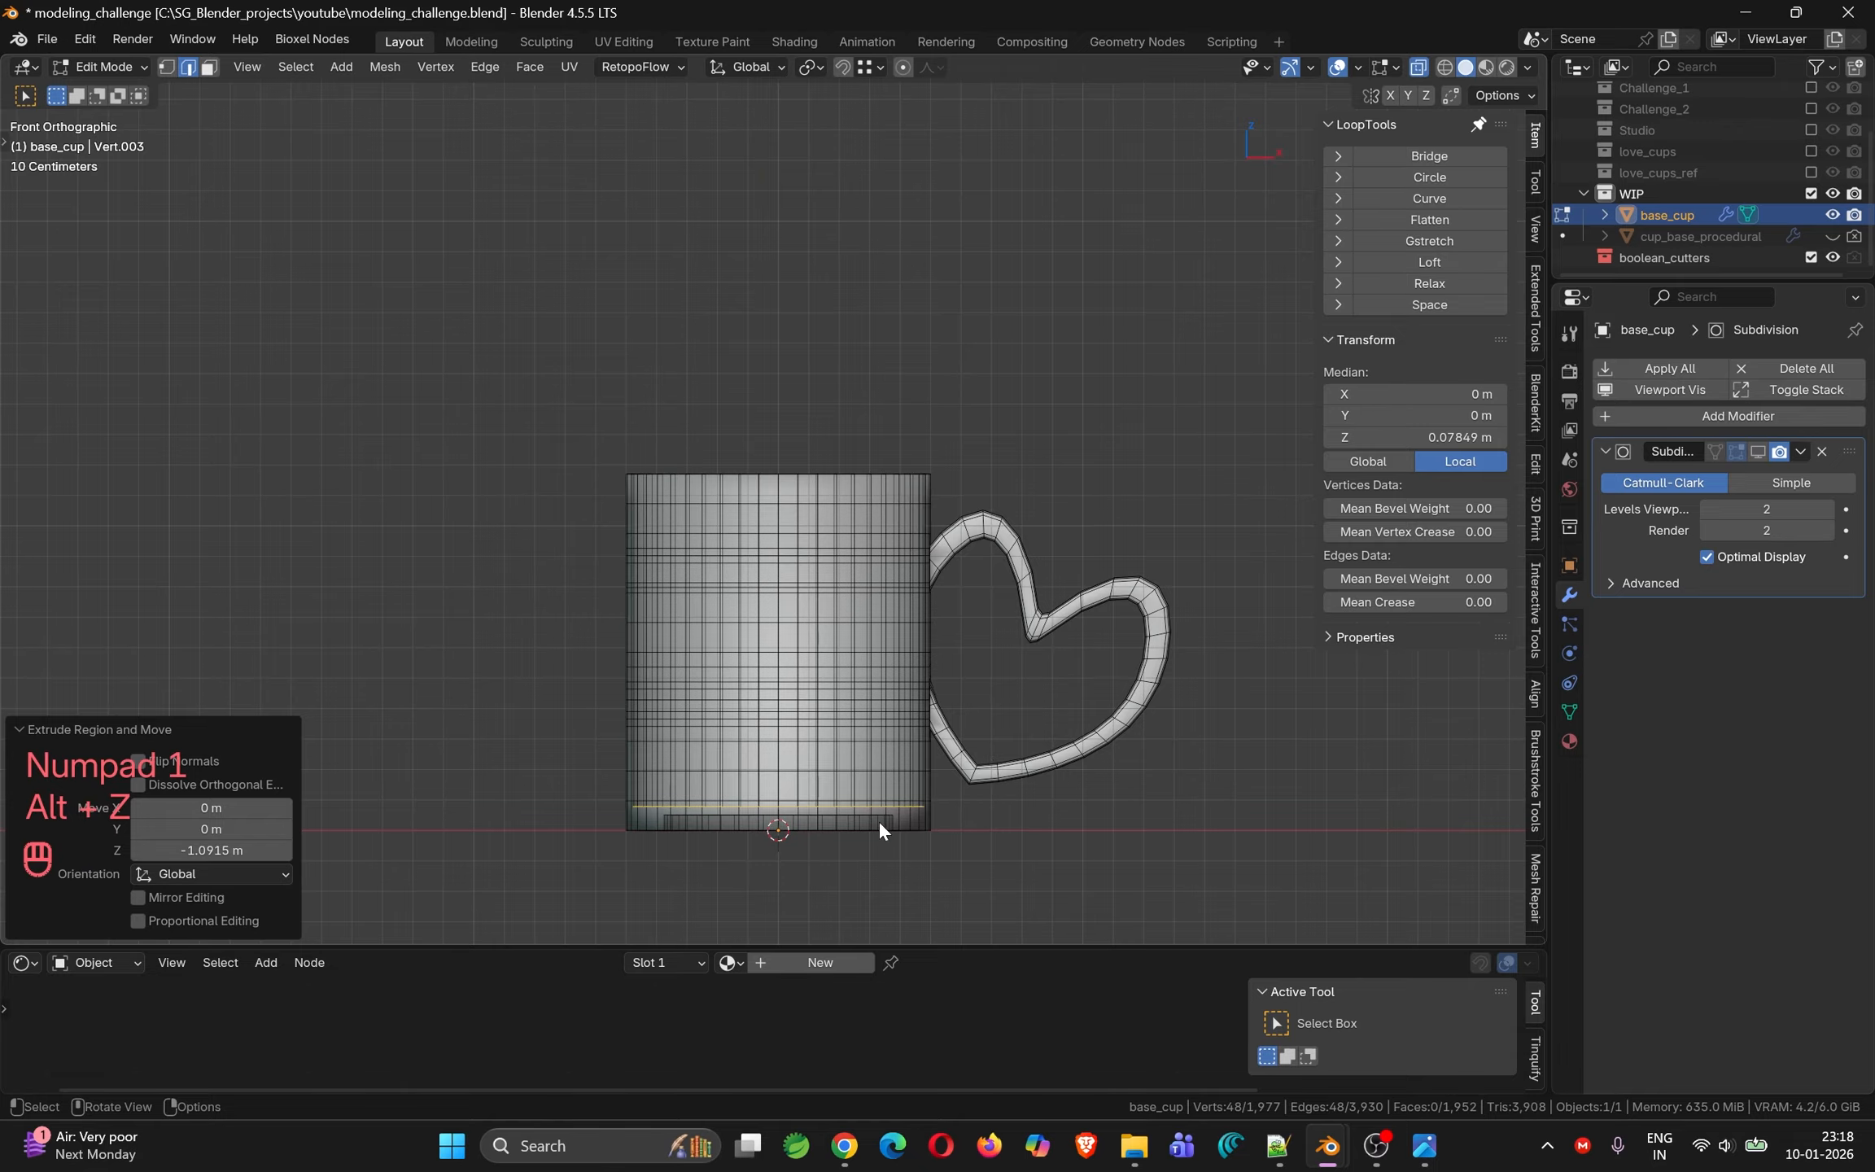
scroll(826, 829, up, 6)
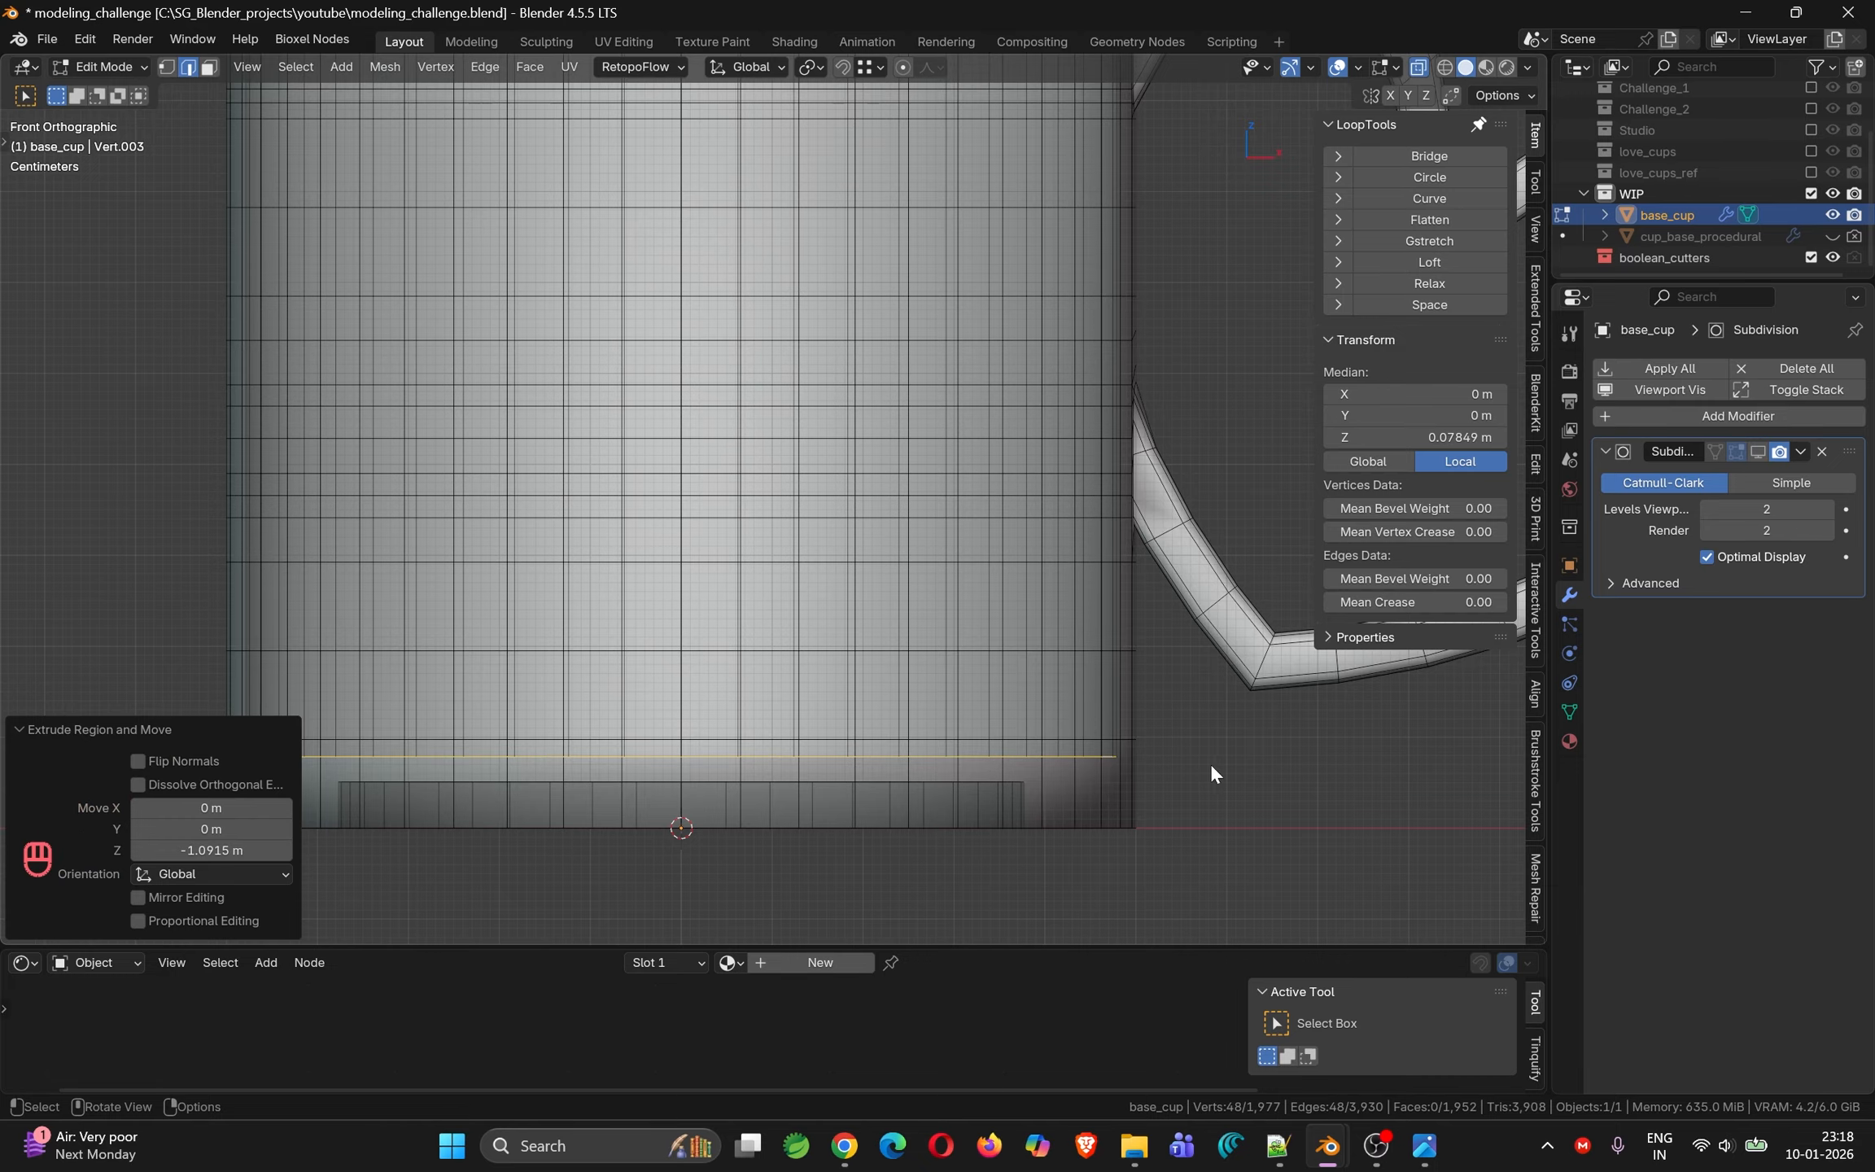
key(e)
key(s)
click(1191, 766)
key(e)
key(s)
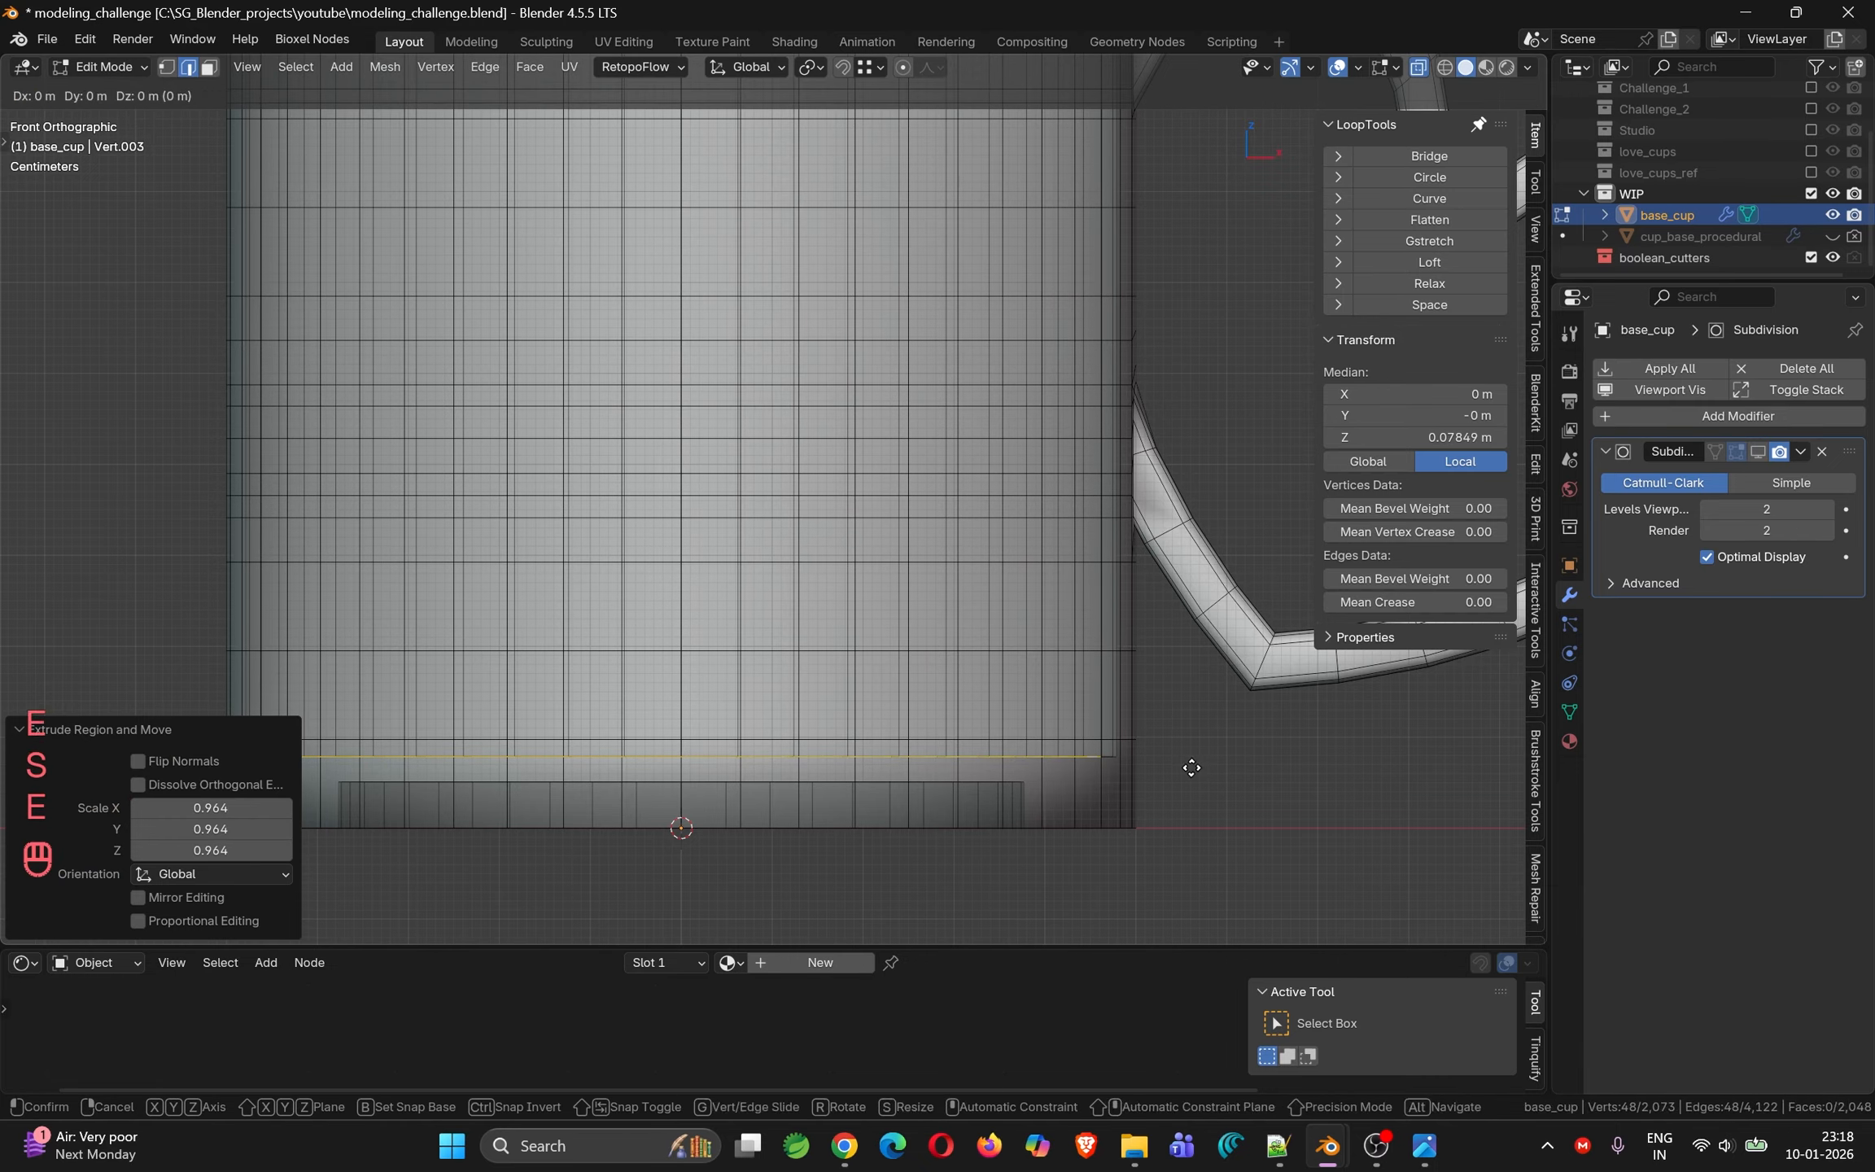
click(1168, 767)
Close the cup's inner floor with Grid Fill, using a span of 12 and an offset of 0
key(q)
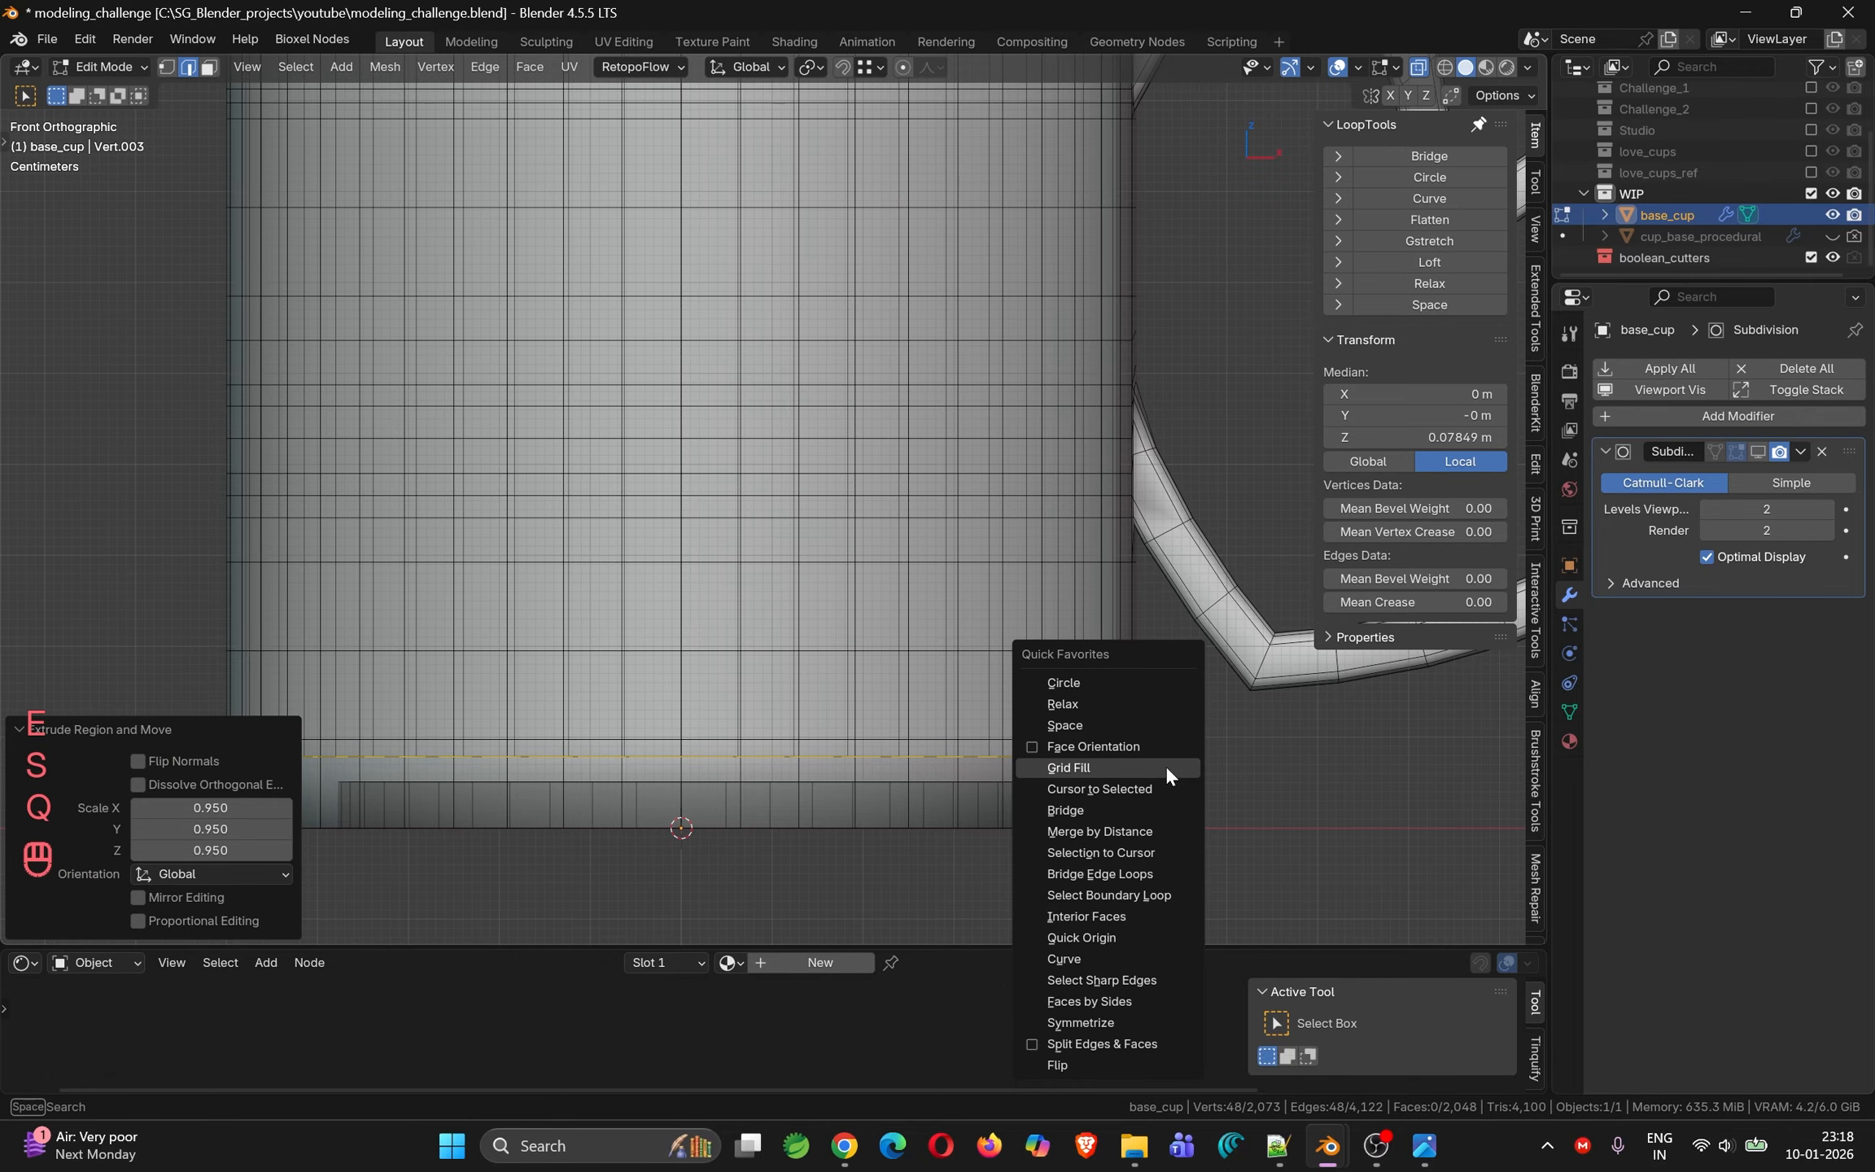
click(1167, 767)
middle_drag(1166, 765, 830, 449)
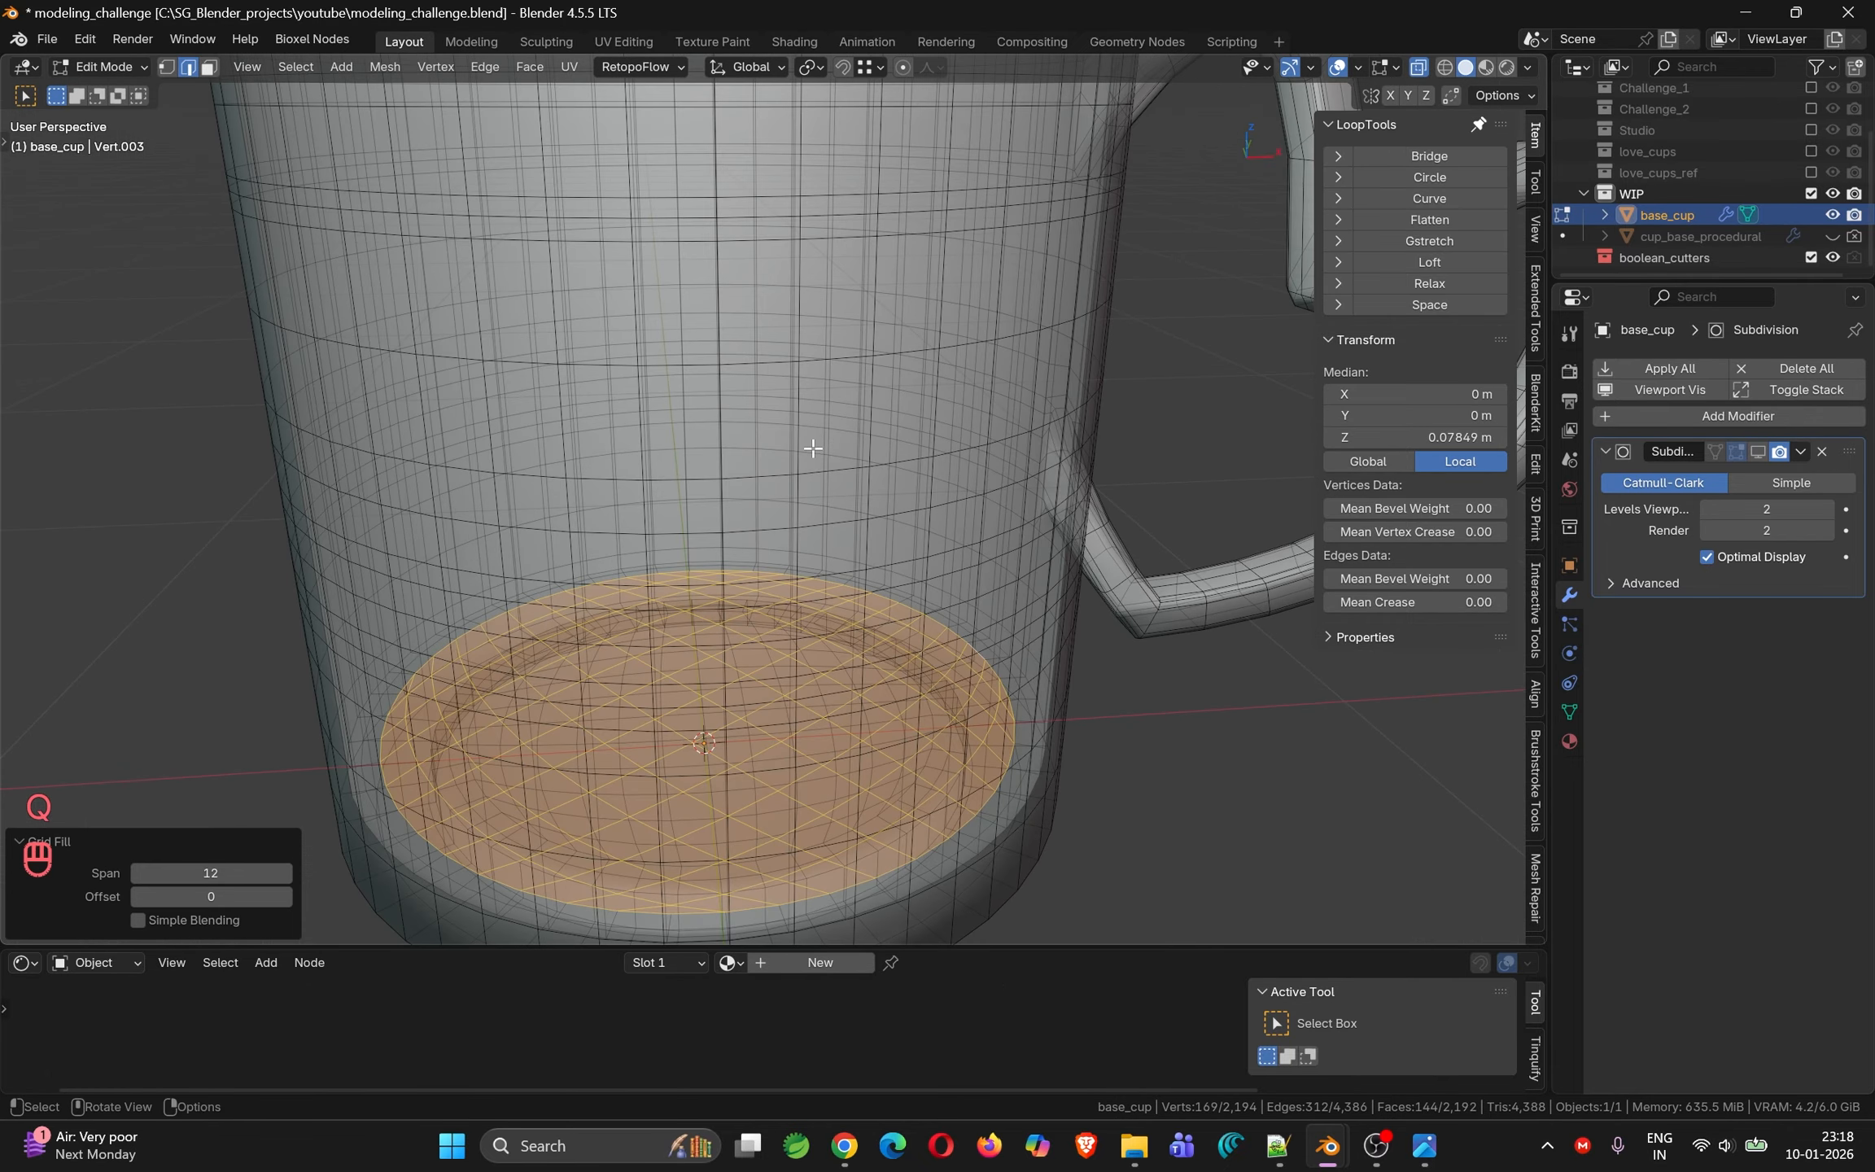
Bevel the inner and outer edge loops of the top rim with a 0.00251 m width and 2 segments
scroll(812, 448, down, 4)
middle_drag(788, 374, 766, 410)
scroll(766, 410, up, 4)
key(alt+z)
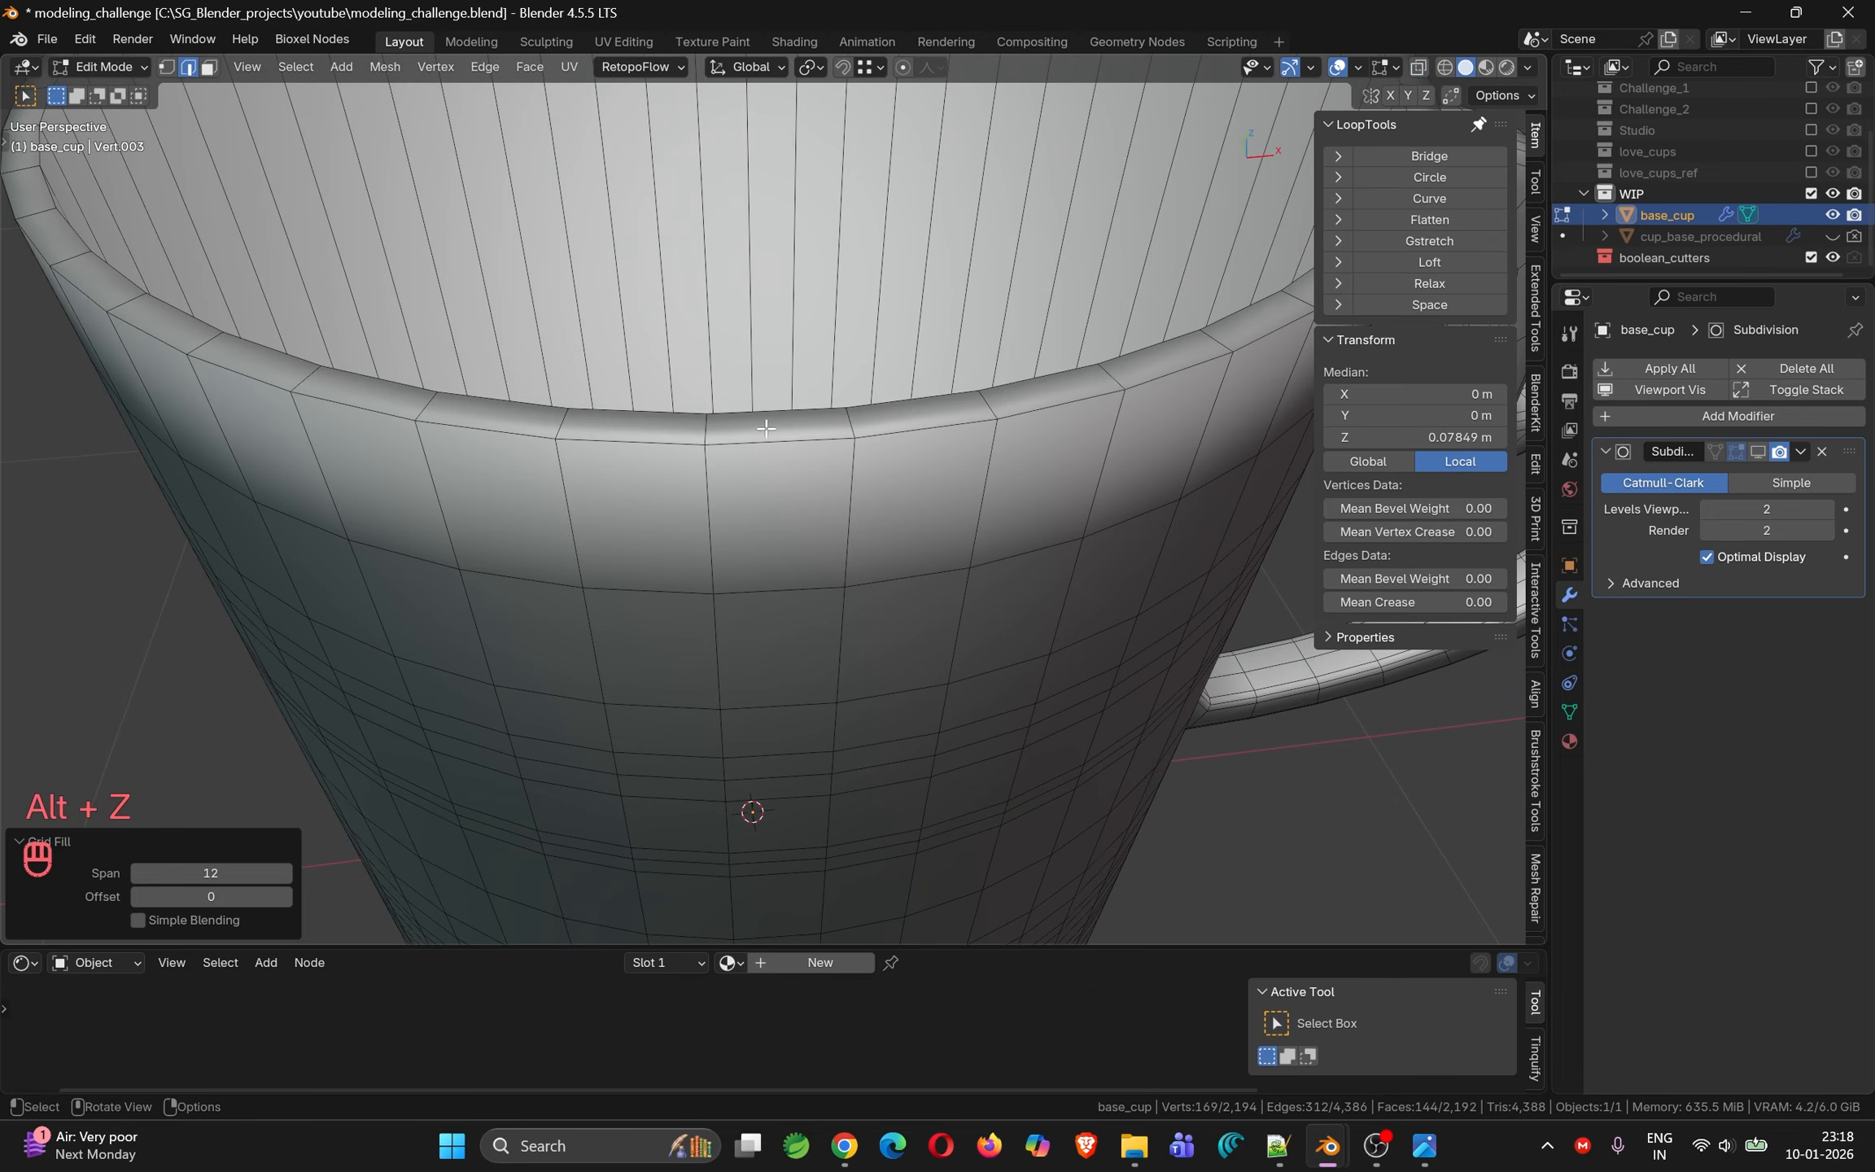
key(2)
alt+shift+click(774, 451)
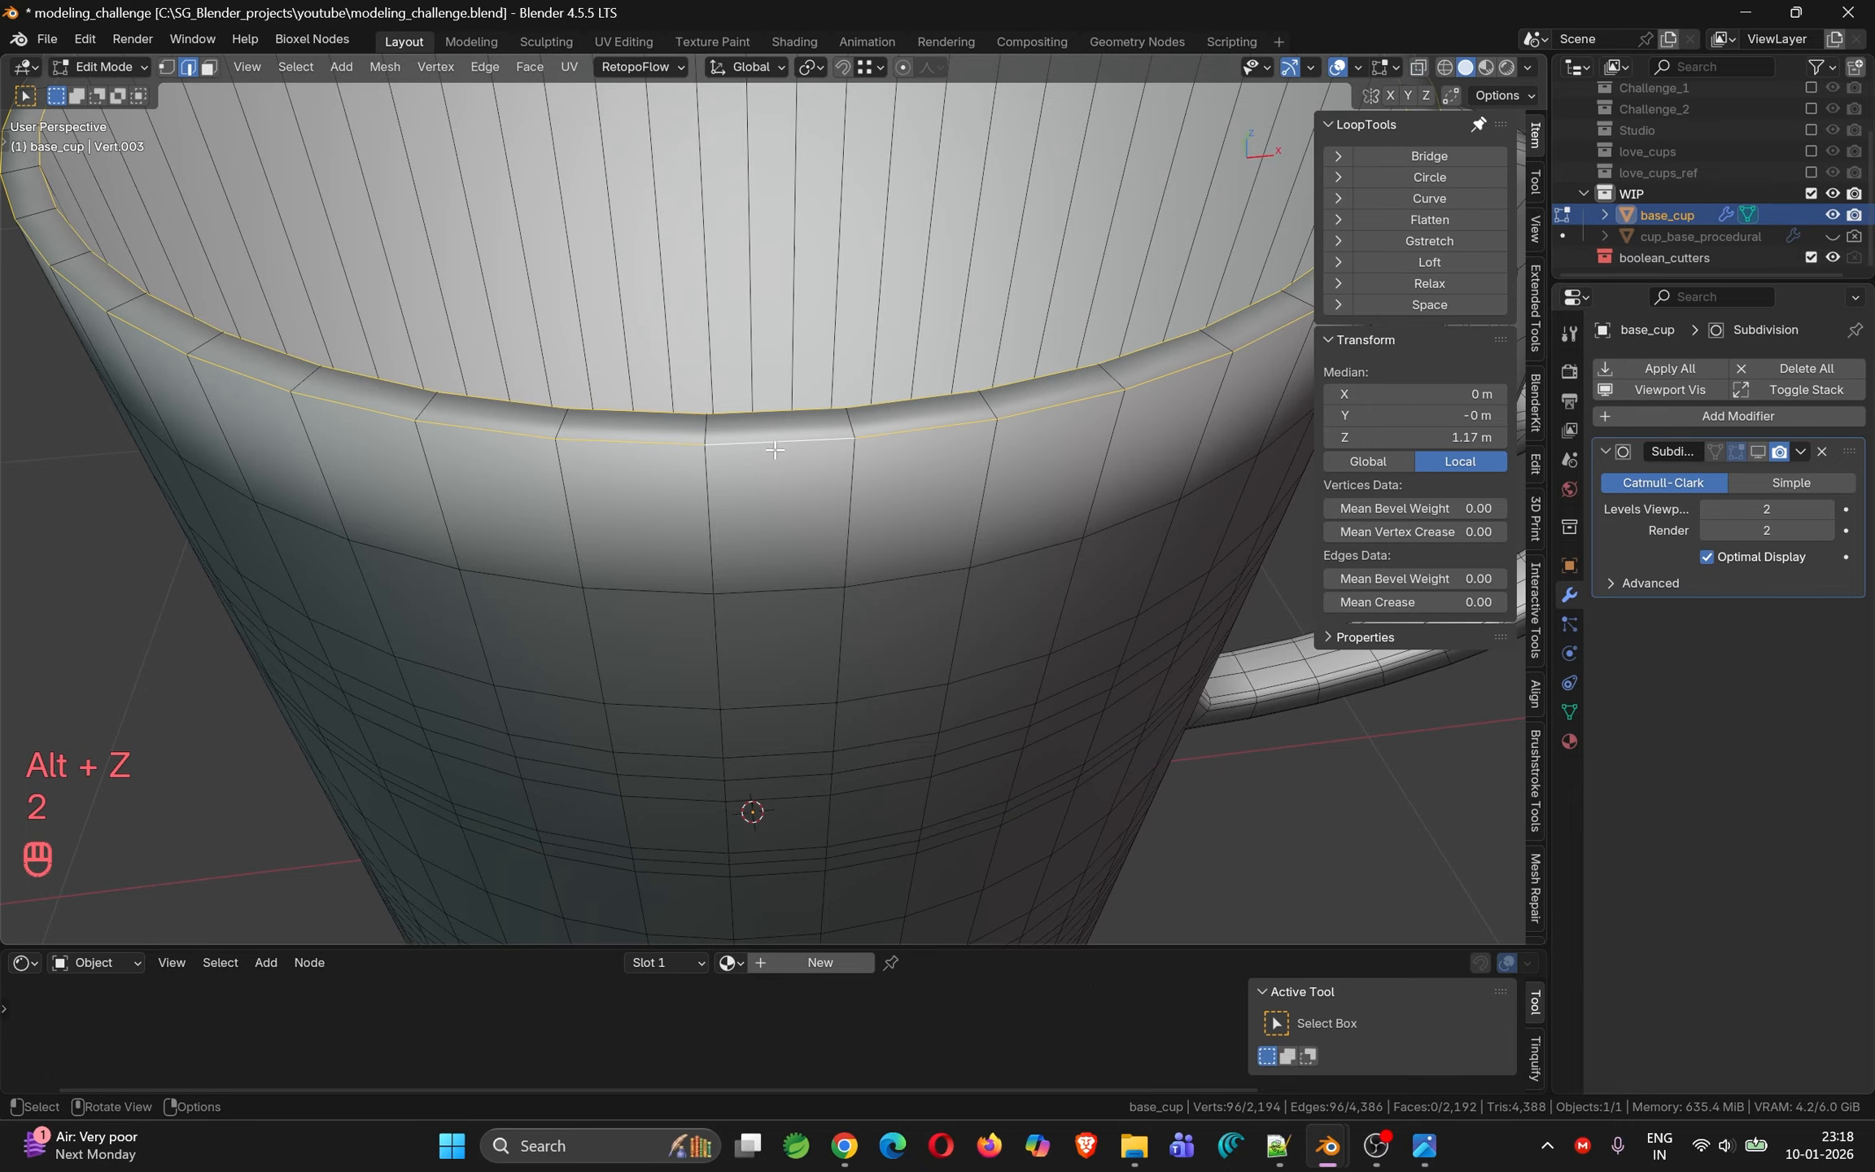
shift+middle_drag(816, 416, 860, 472)
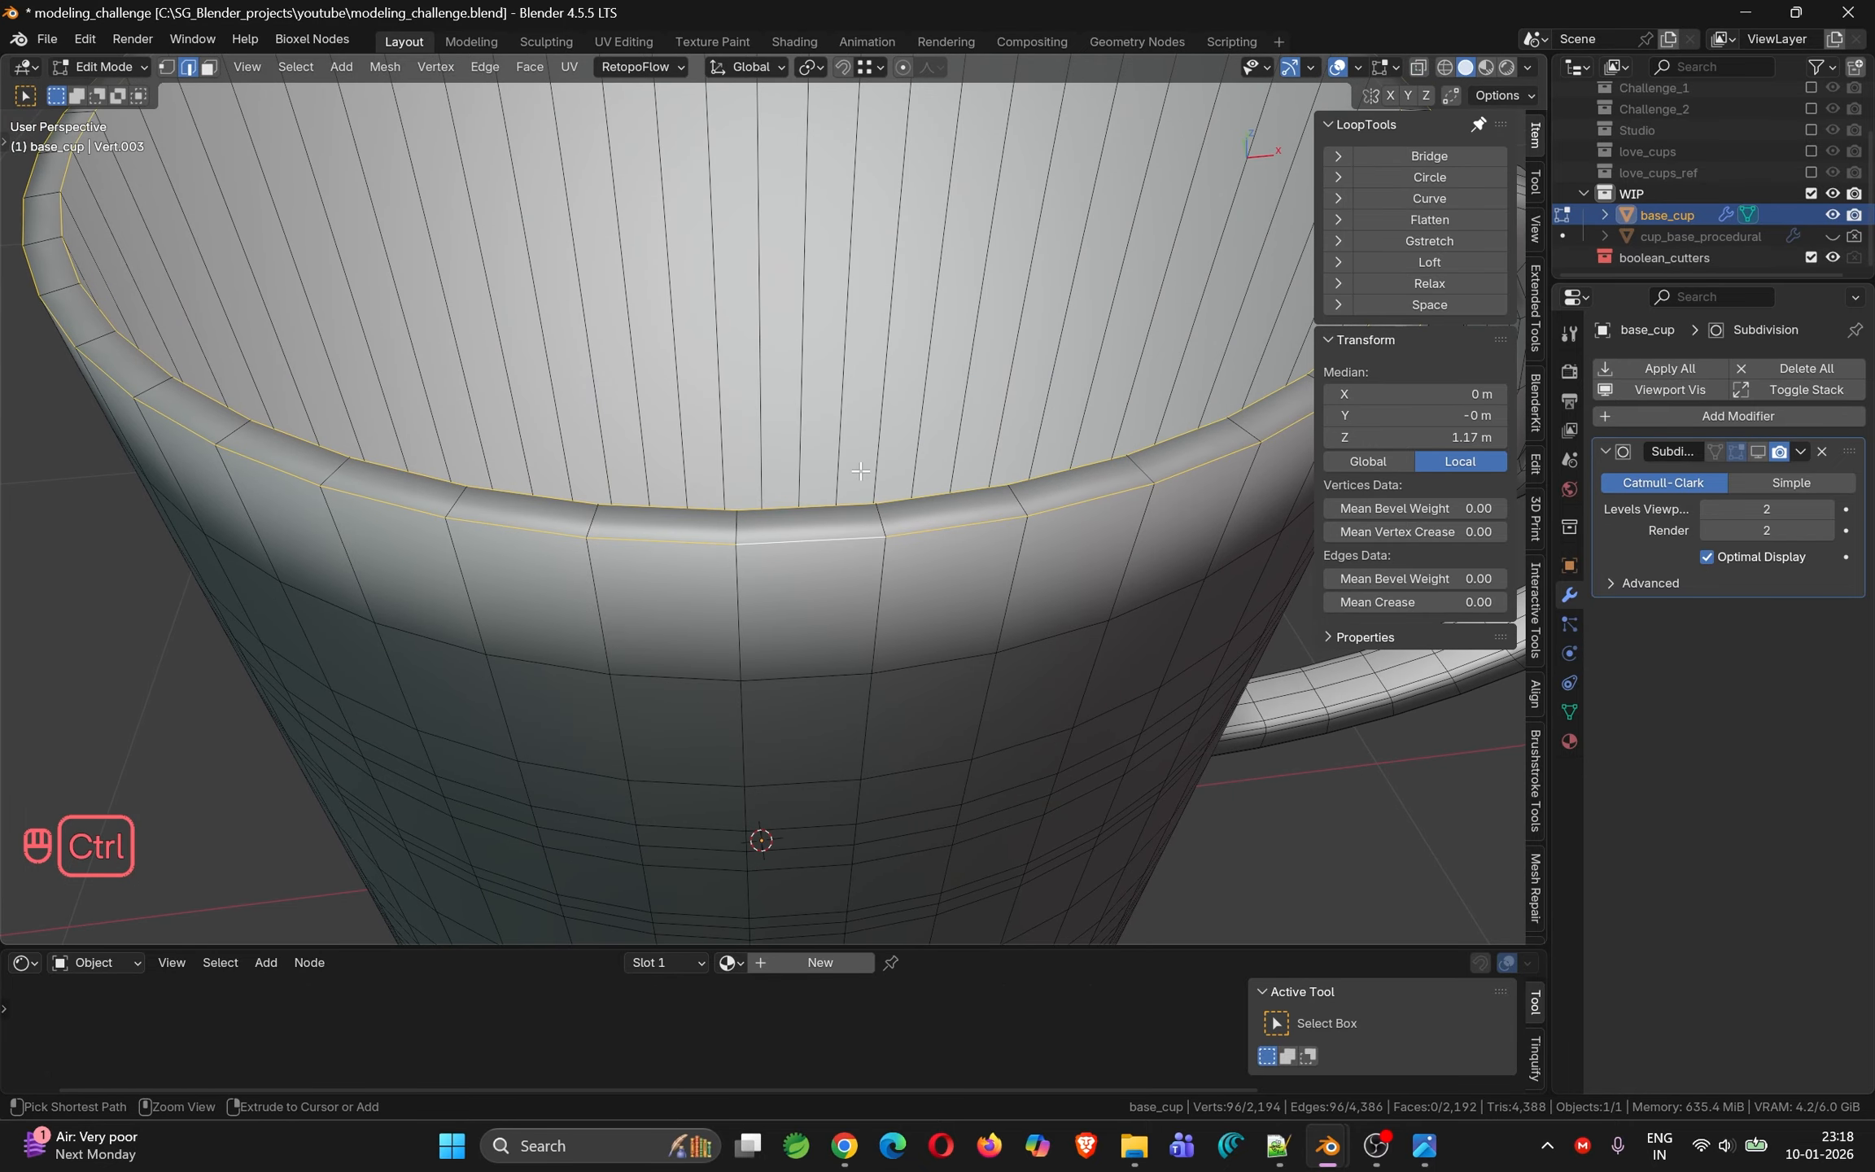
key(ctrl+b)
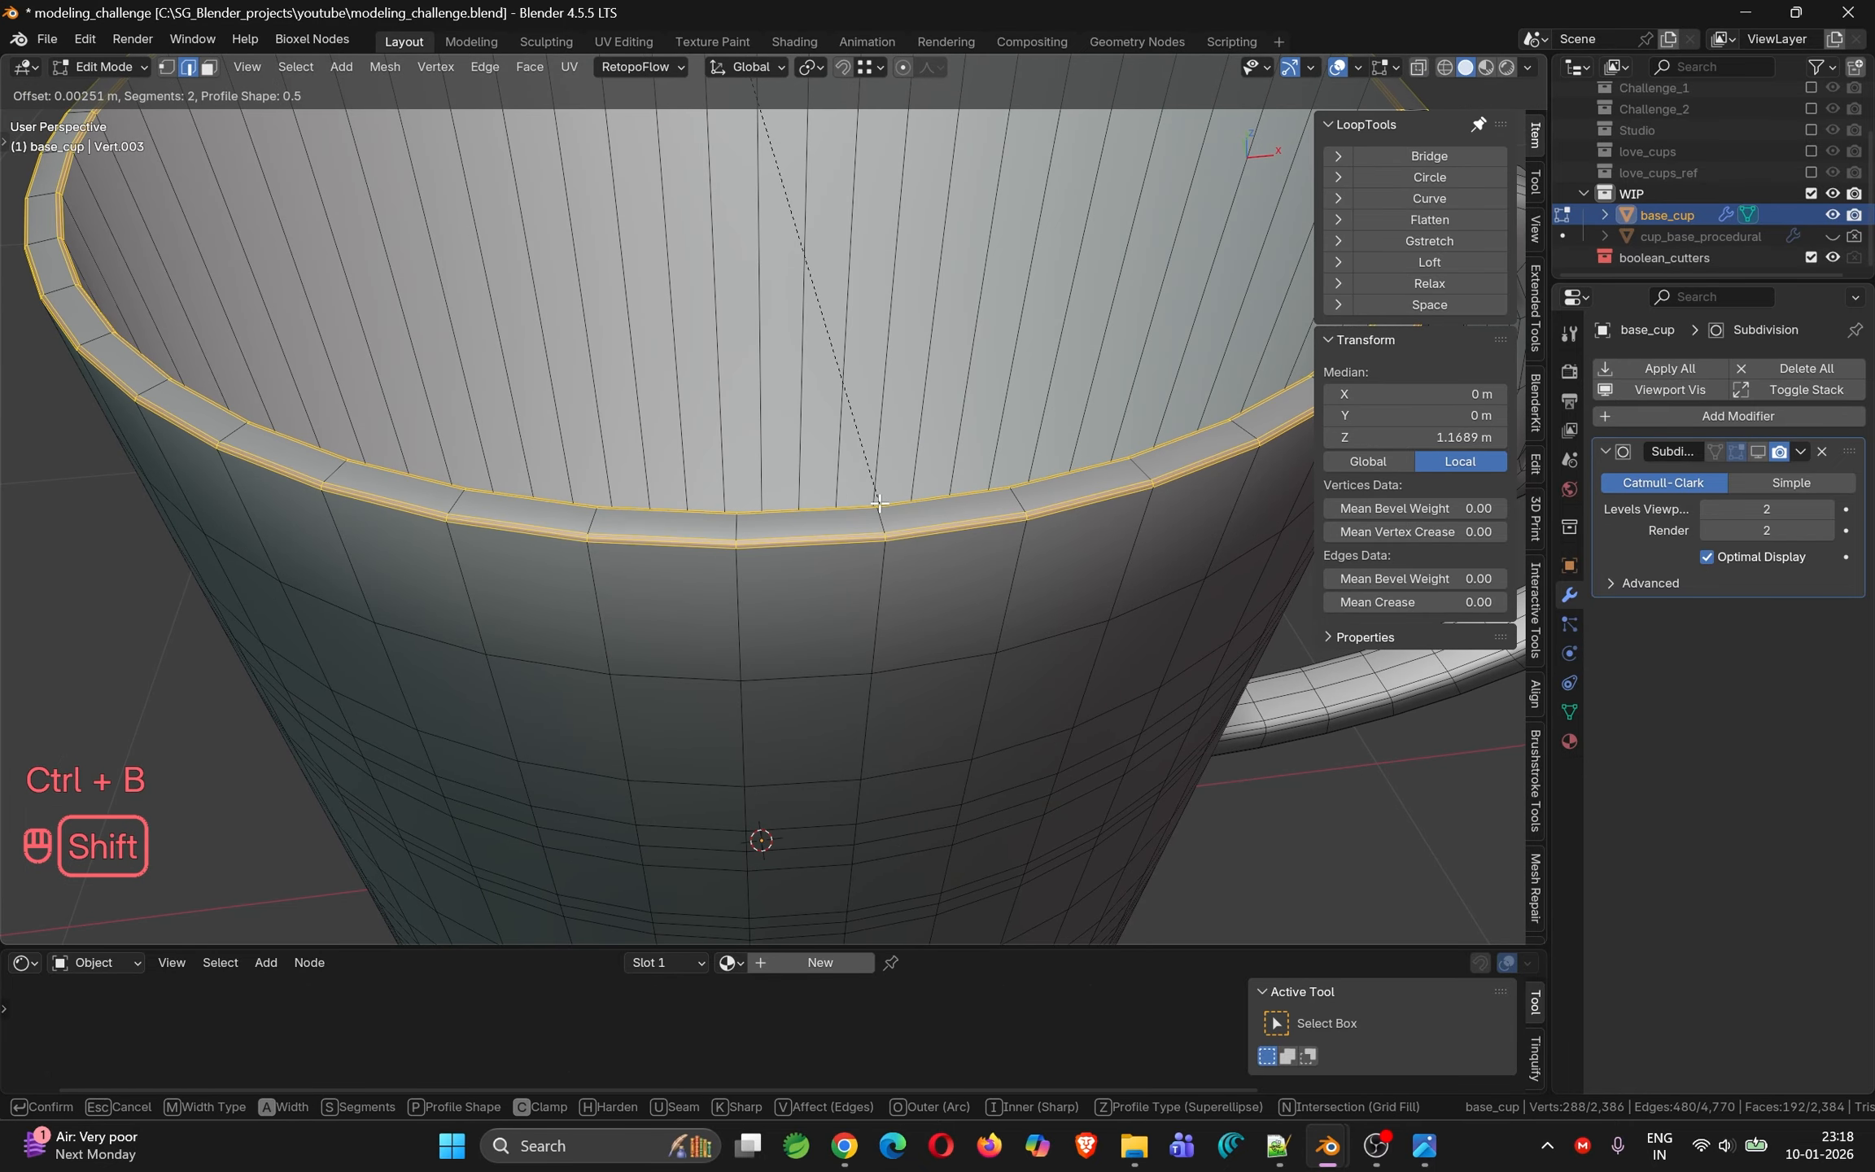
click(879, 503)
Add an edge loop around the cup's outer wall, close below the beveled top rim
key(ctrl+r)
click(885, 533)
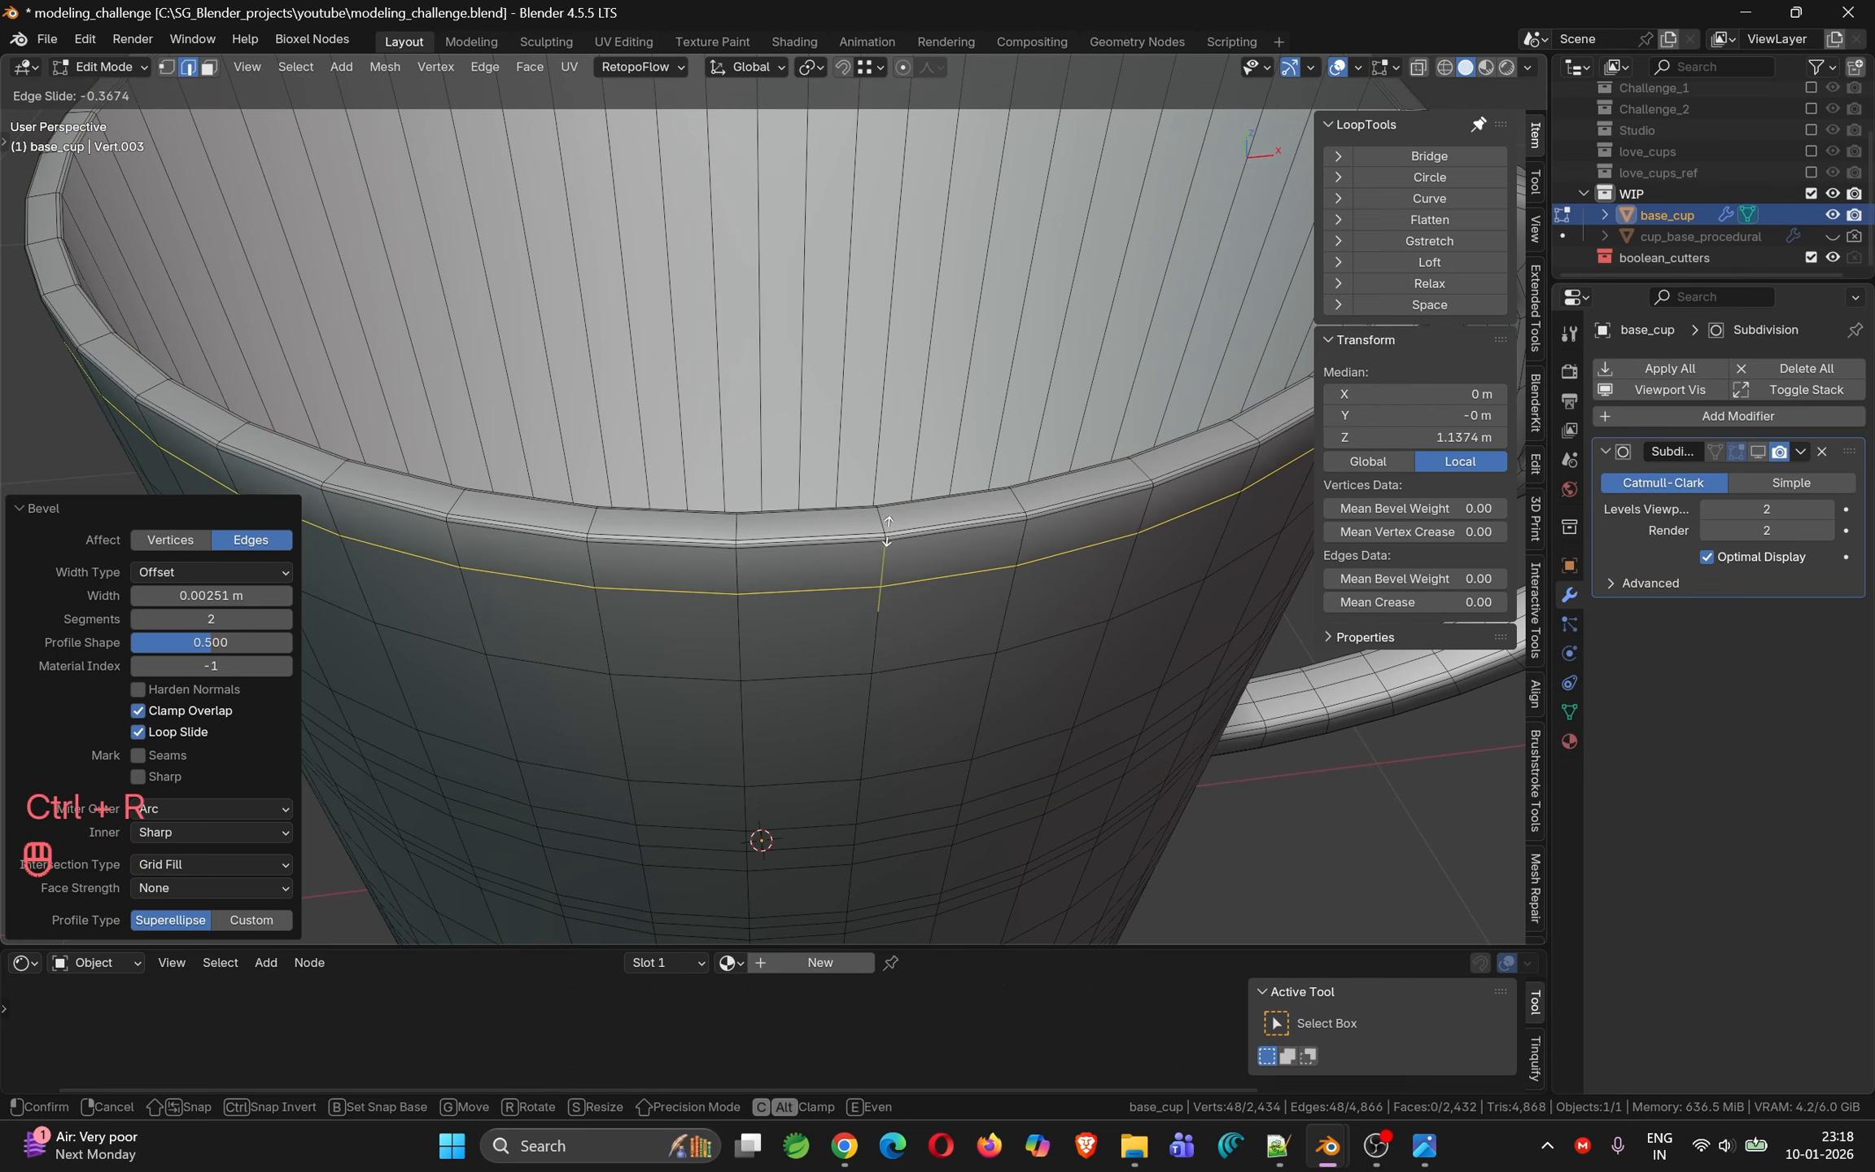
click(879, 546)
Extrude the outer face loop just below the rim along its normals by 0.00091 m
key(3)
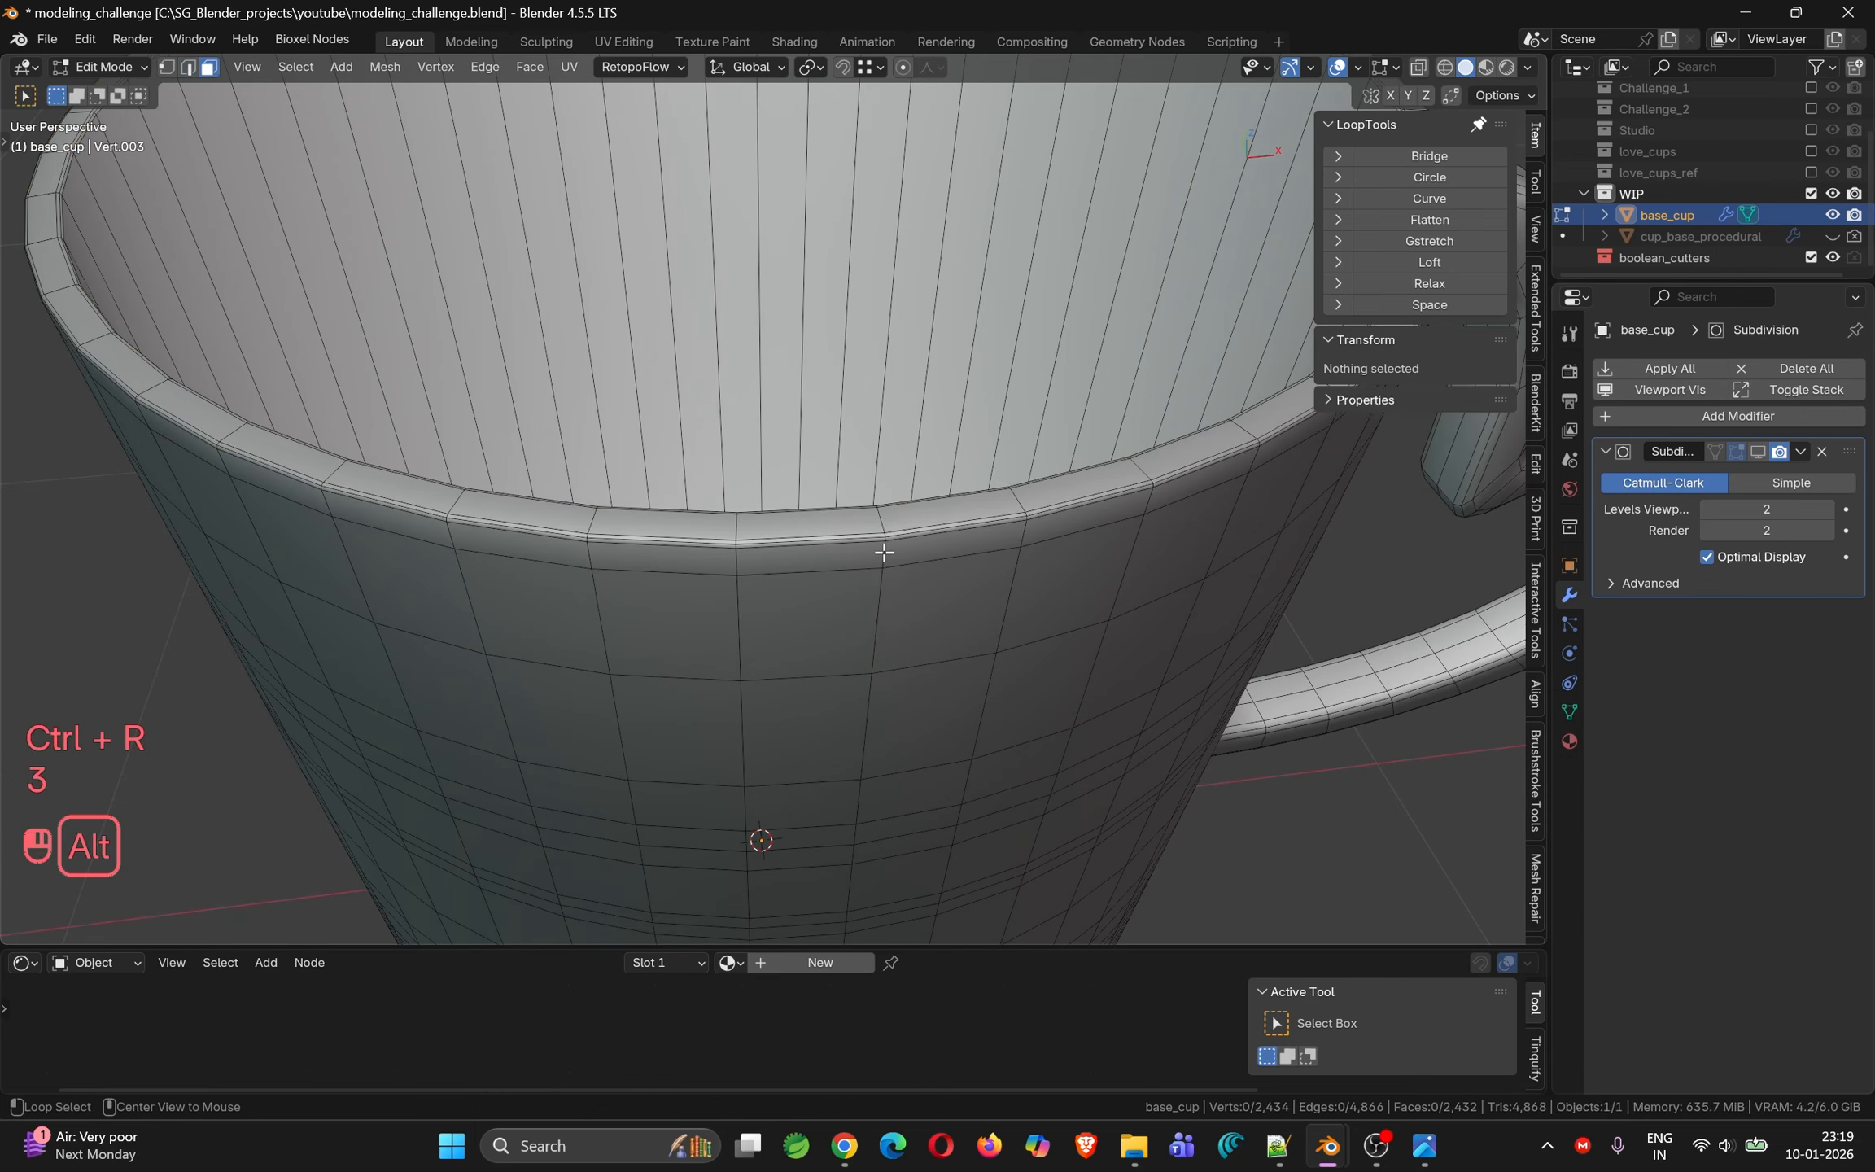
alt+click(950, 562)
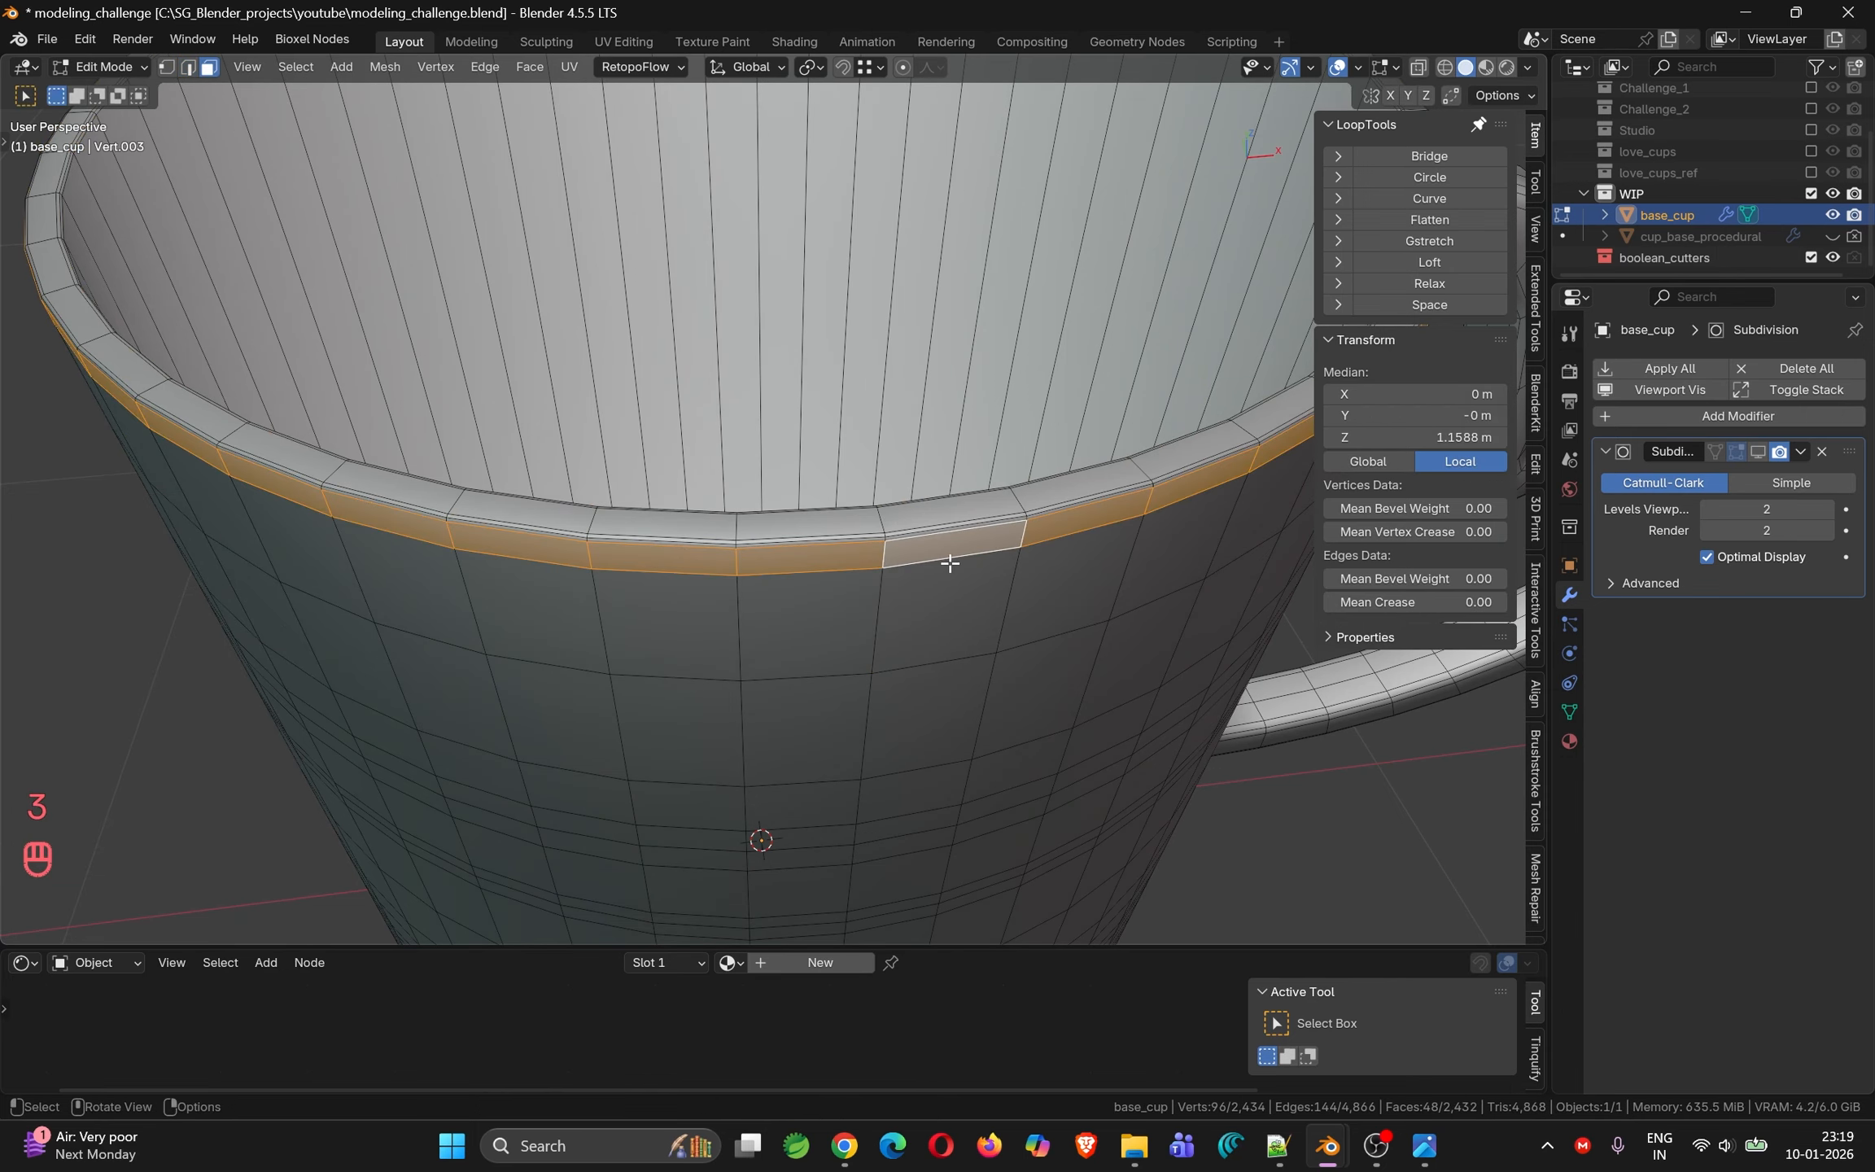
key(alt+e)
click(998, 568)
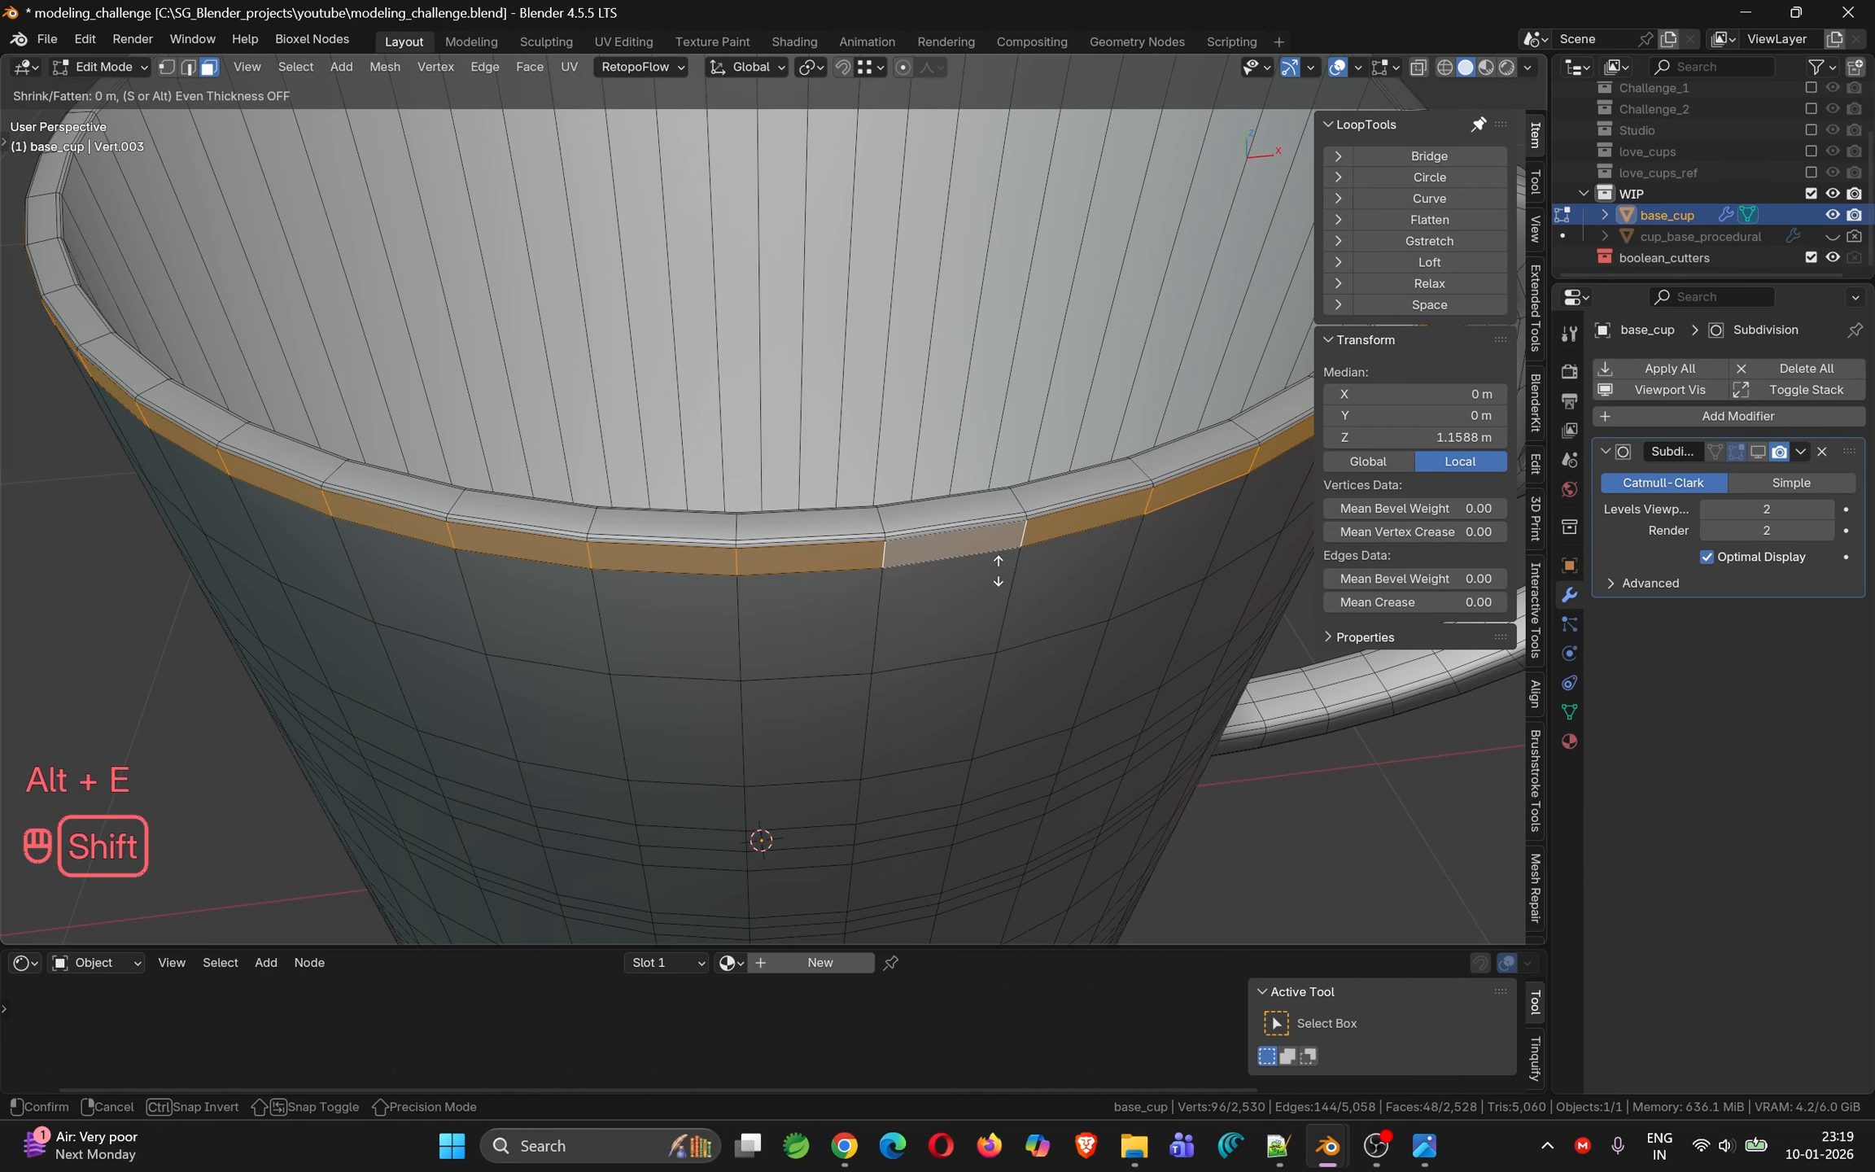
click(1007, 560)
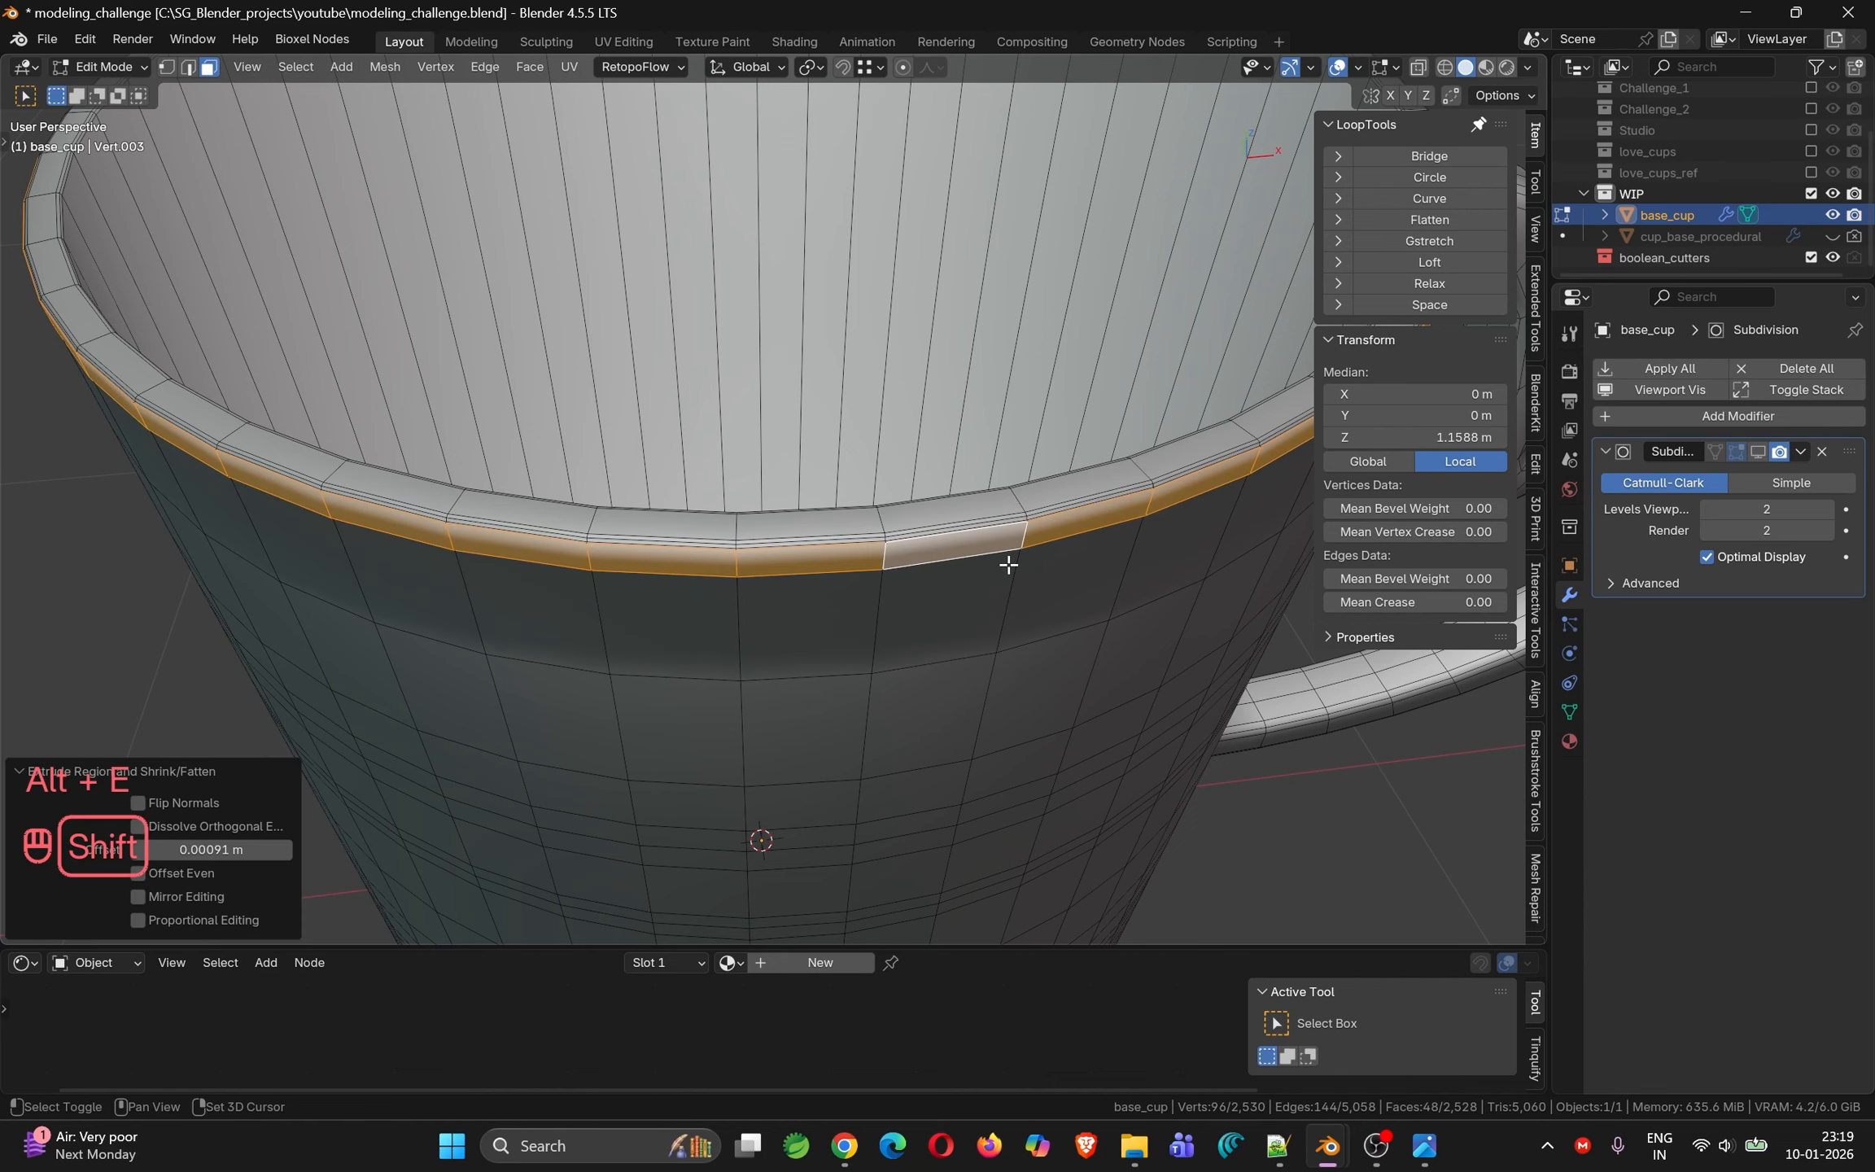
Return to Object Mode, set the Subdivision modifier to level 2 with viewport display on, and inspect the smoothed cup
key(Tab)
scroll(1018, 474, down, 6)
middle_drag(993, 463, 917, 441)
key(ctrl+2)
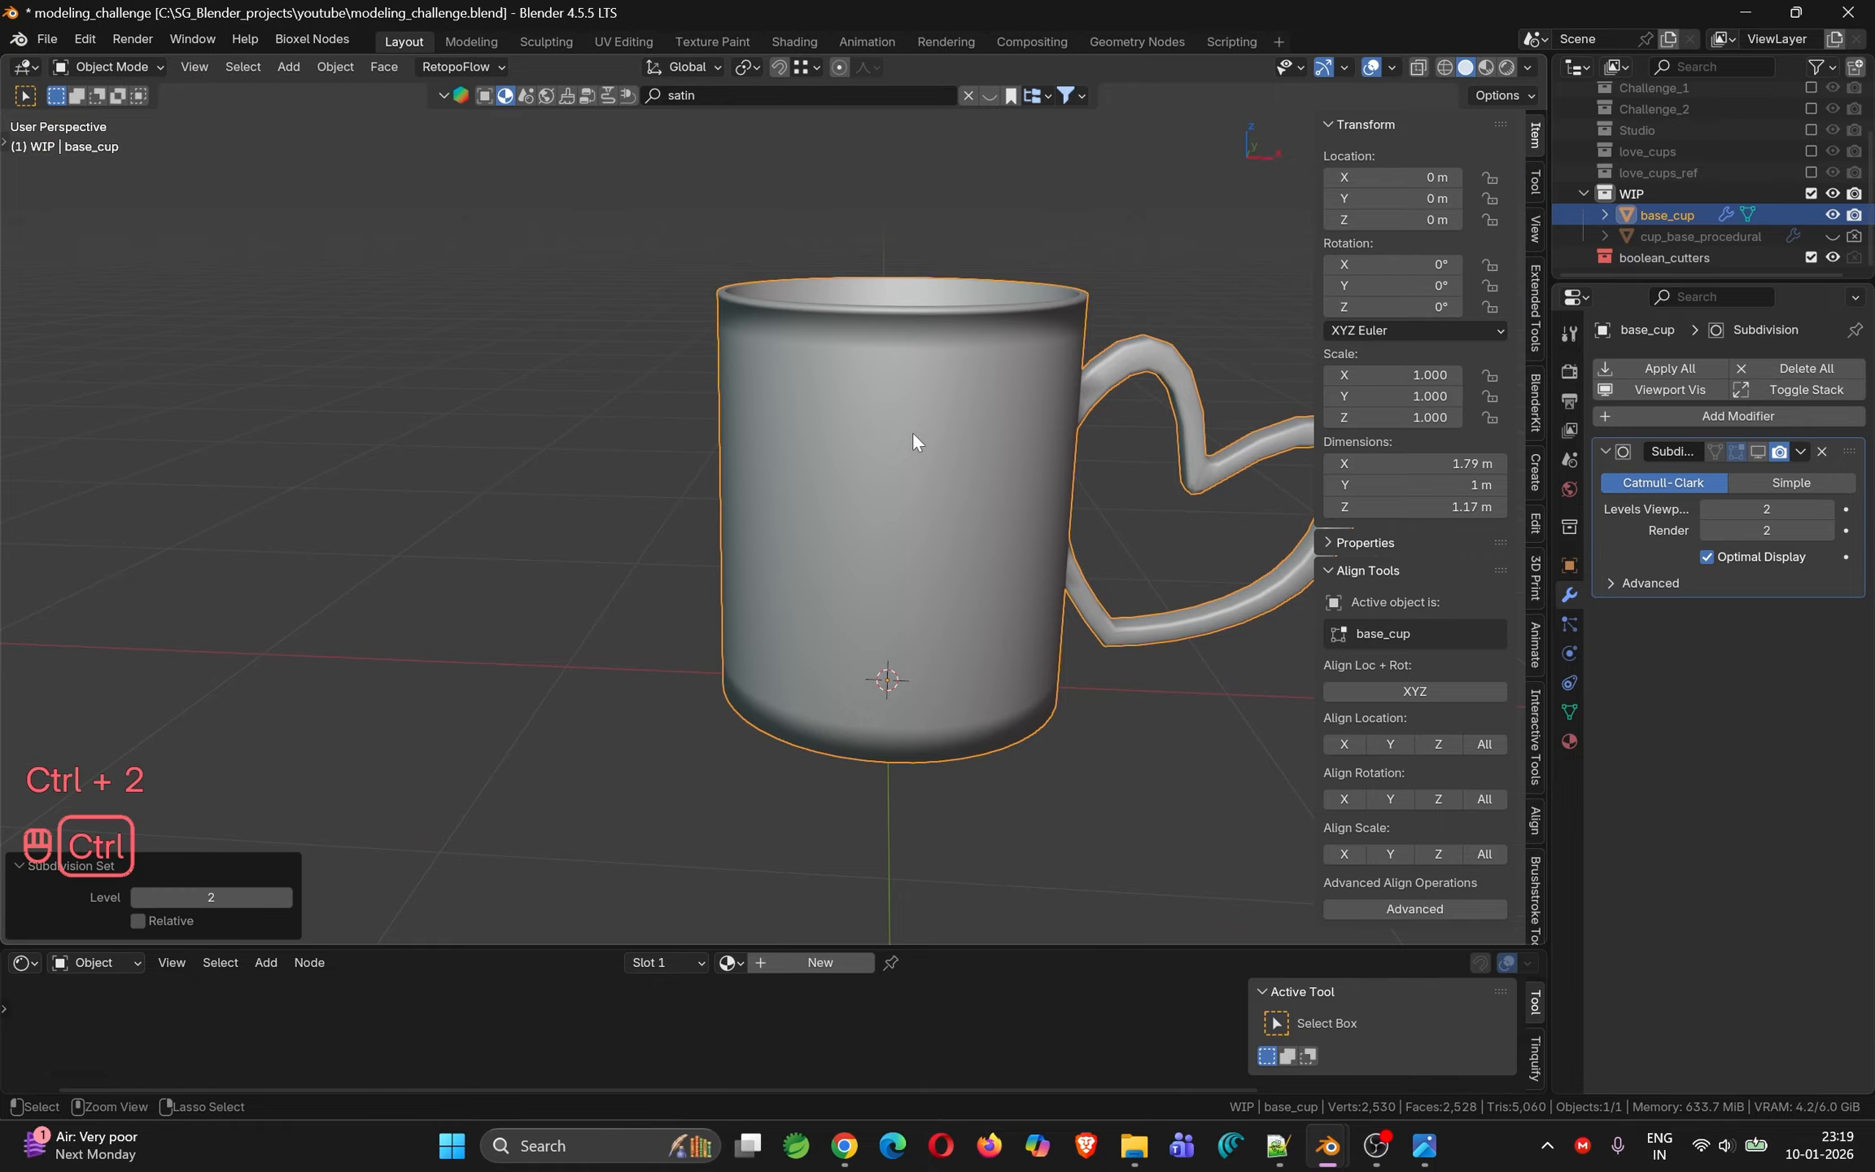
key(ctrl+2)
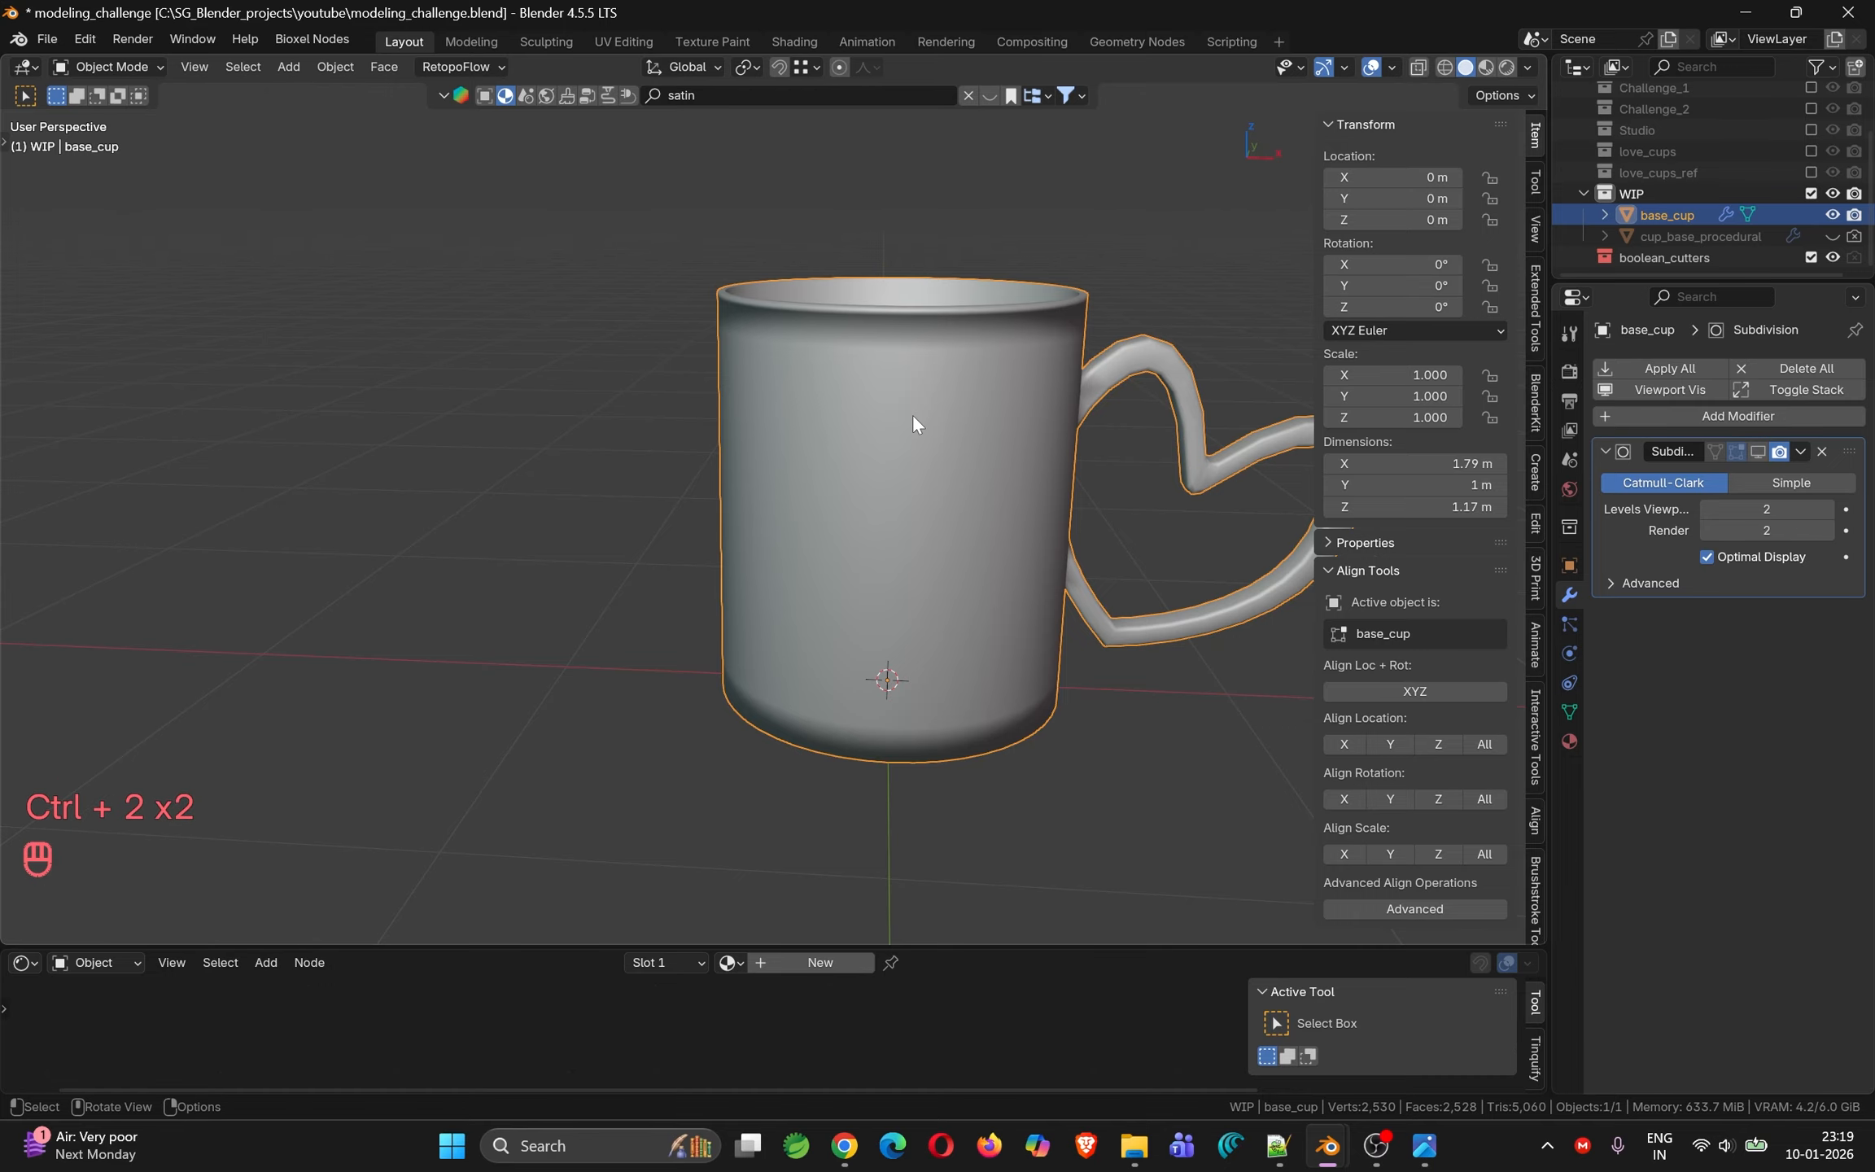
click(1758, 451)
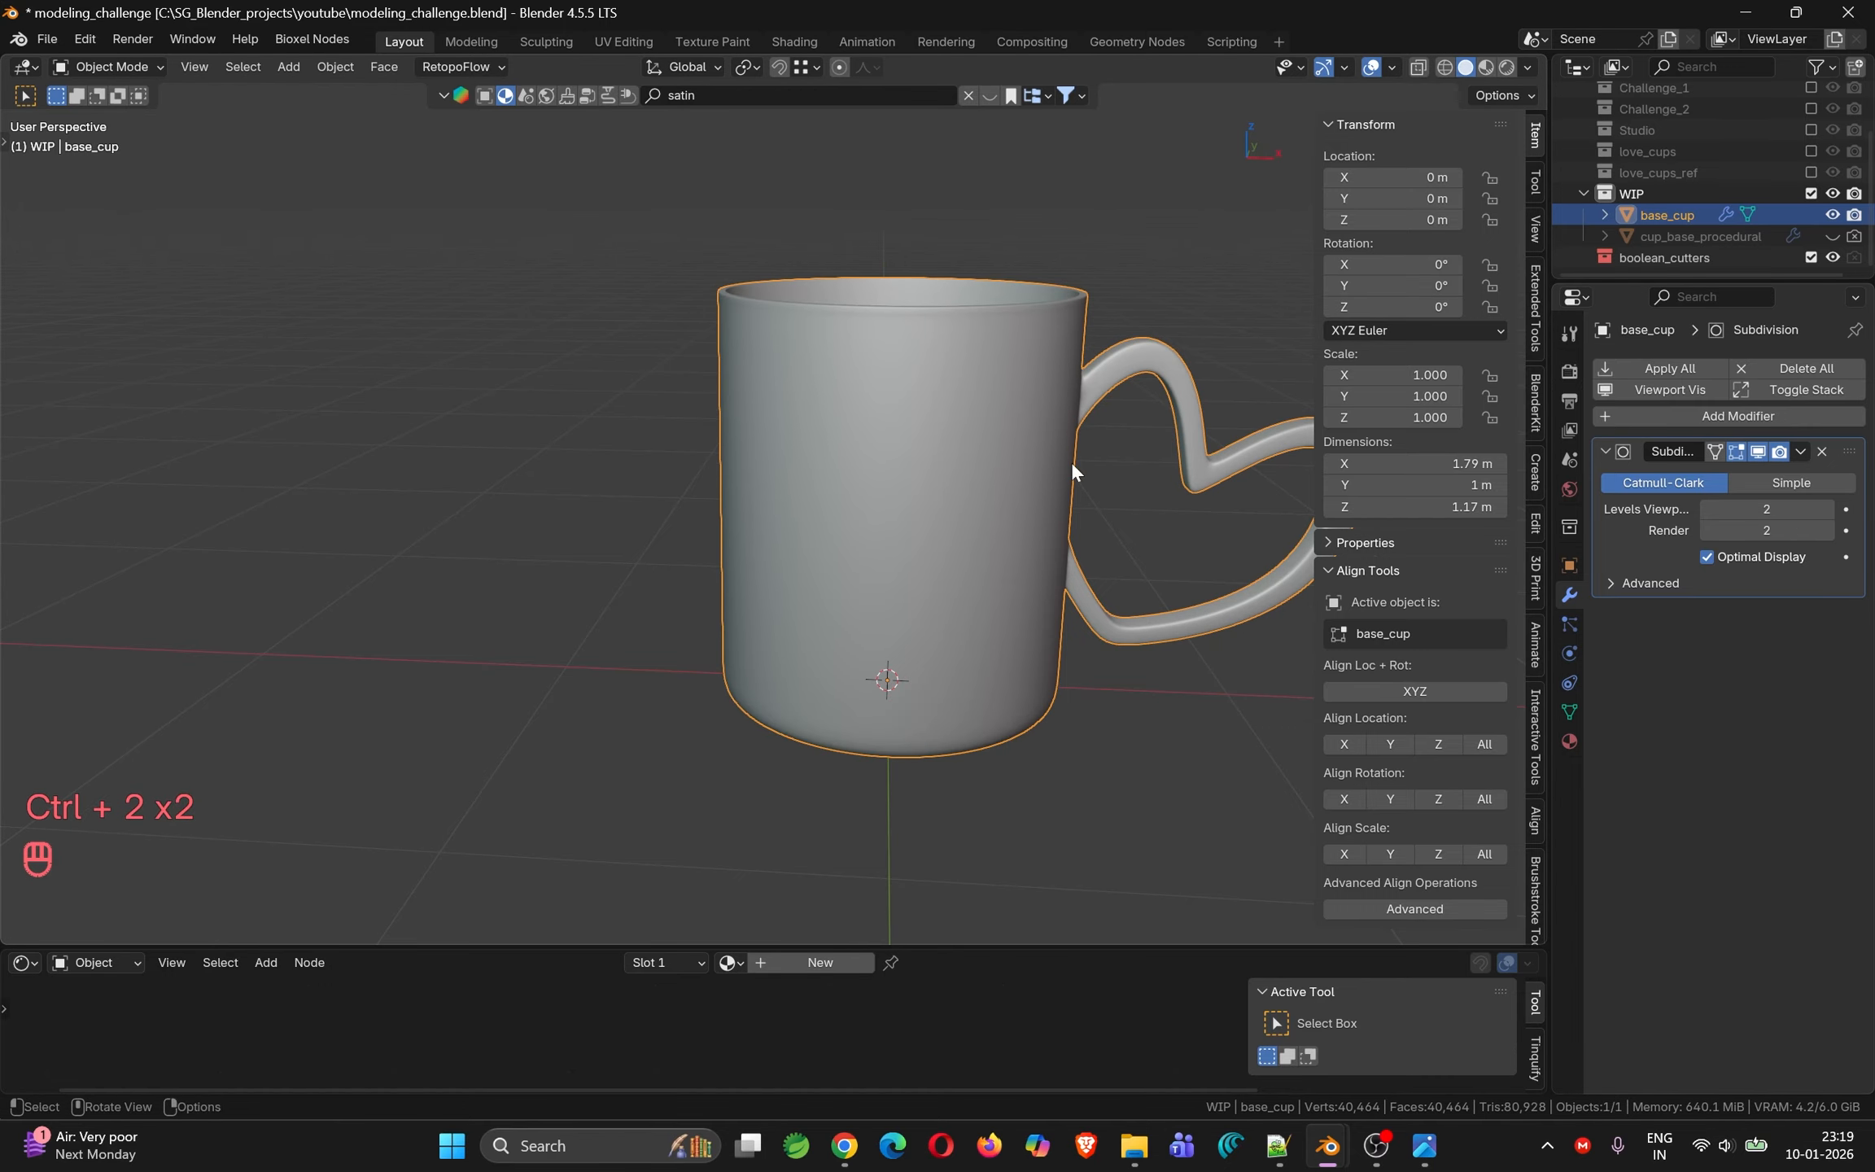
scroll(738, 460, up, 3)
shift+middle_drag(739, 460, 802, 366)
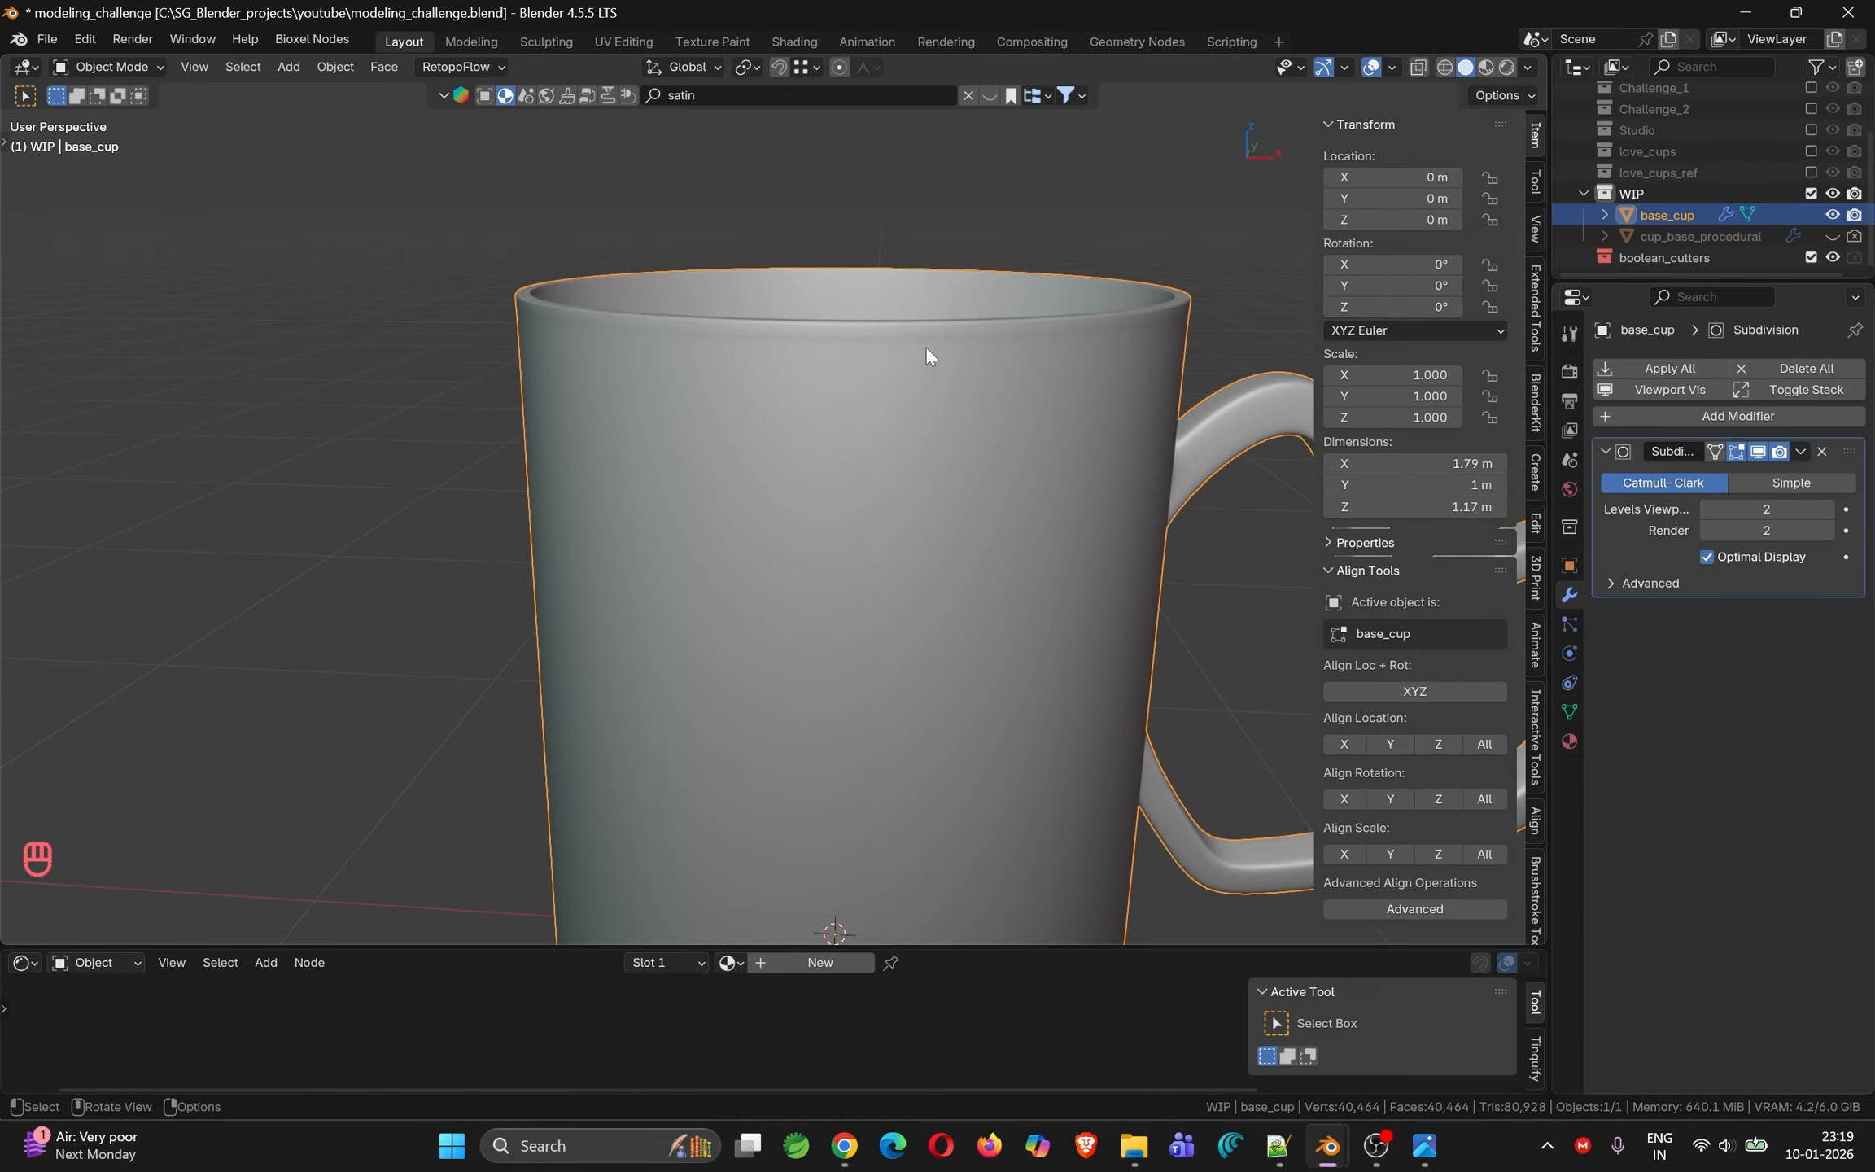
shift+middle_drag(938, 348, 881, 449)
scroll(1001, 562, down, 3)
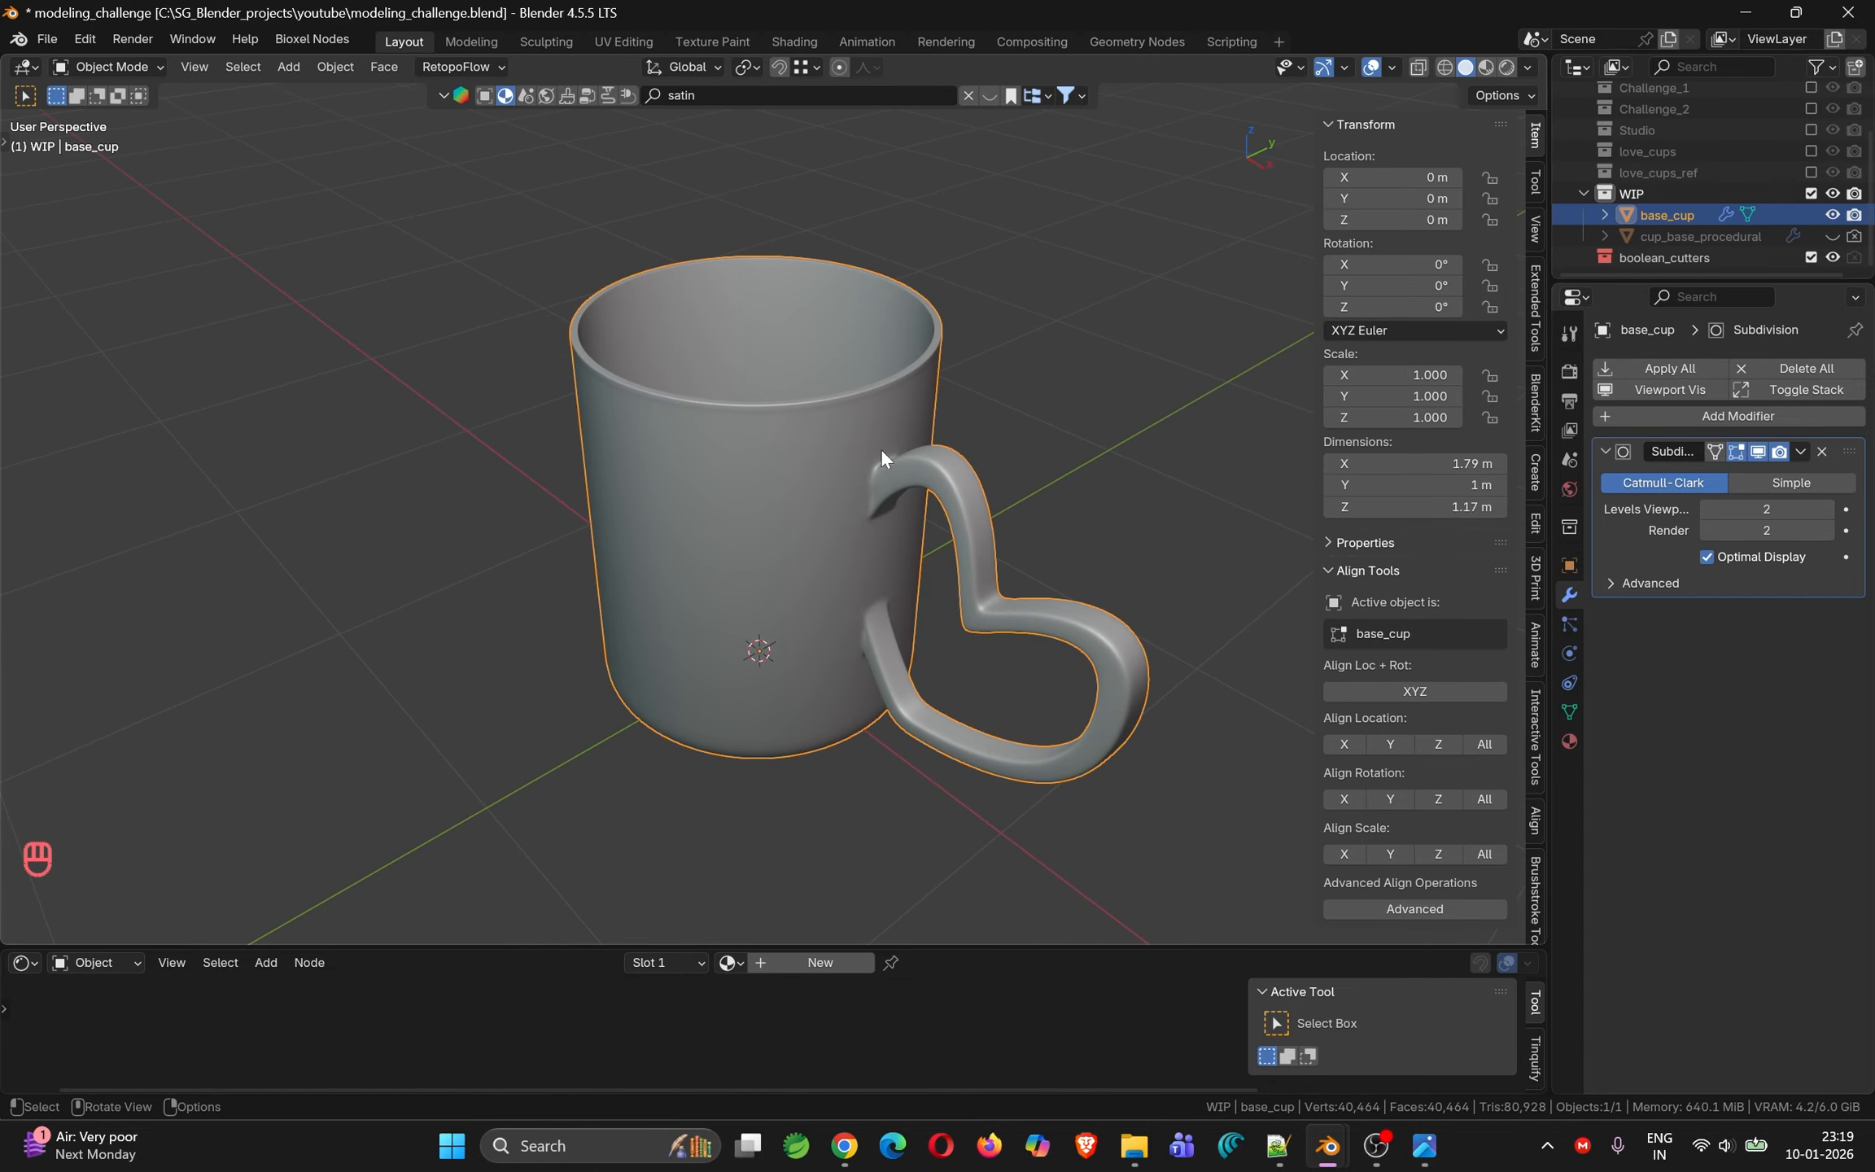
Preview the cup's surface shading with the glossy red MatCap
click(1531, 68)
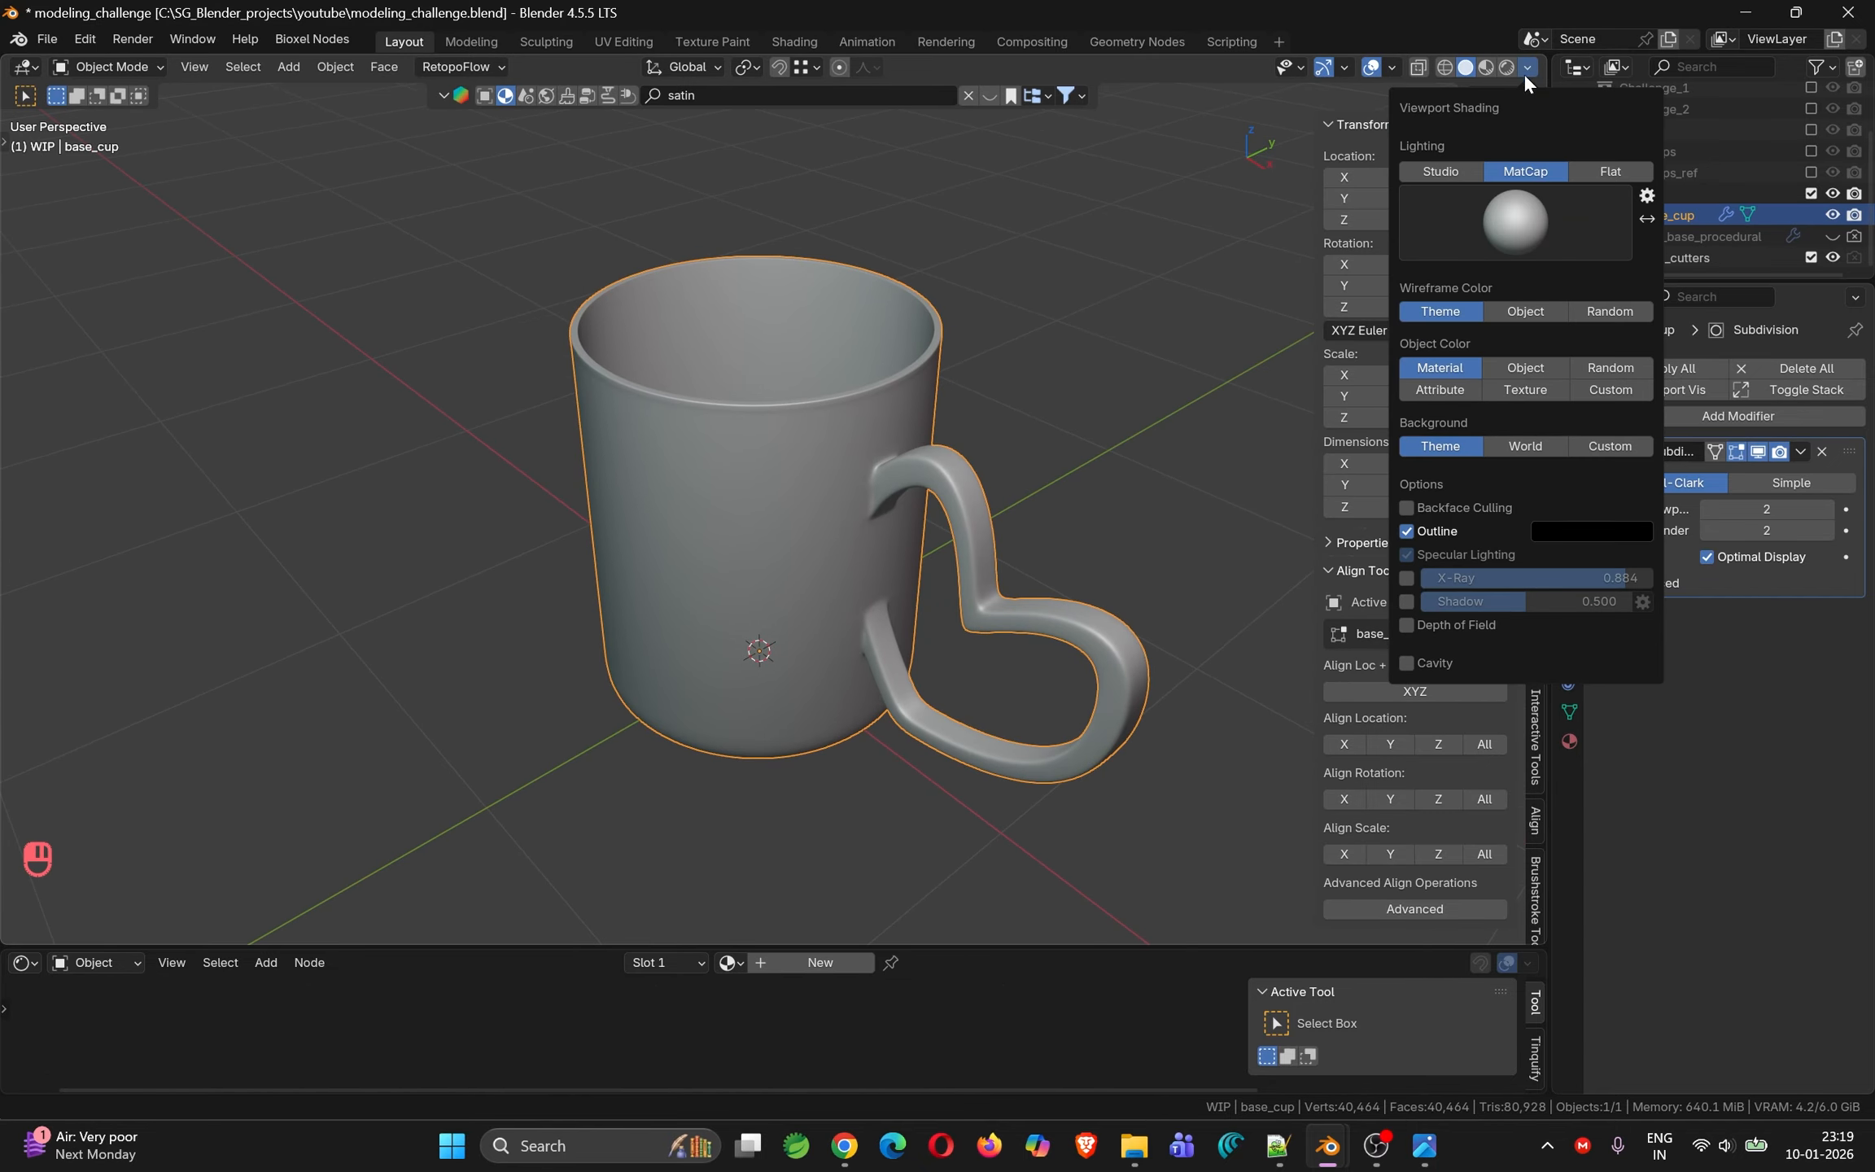
click(1523, 221)
click(1152, 284)
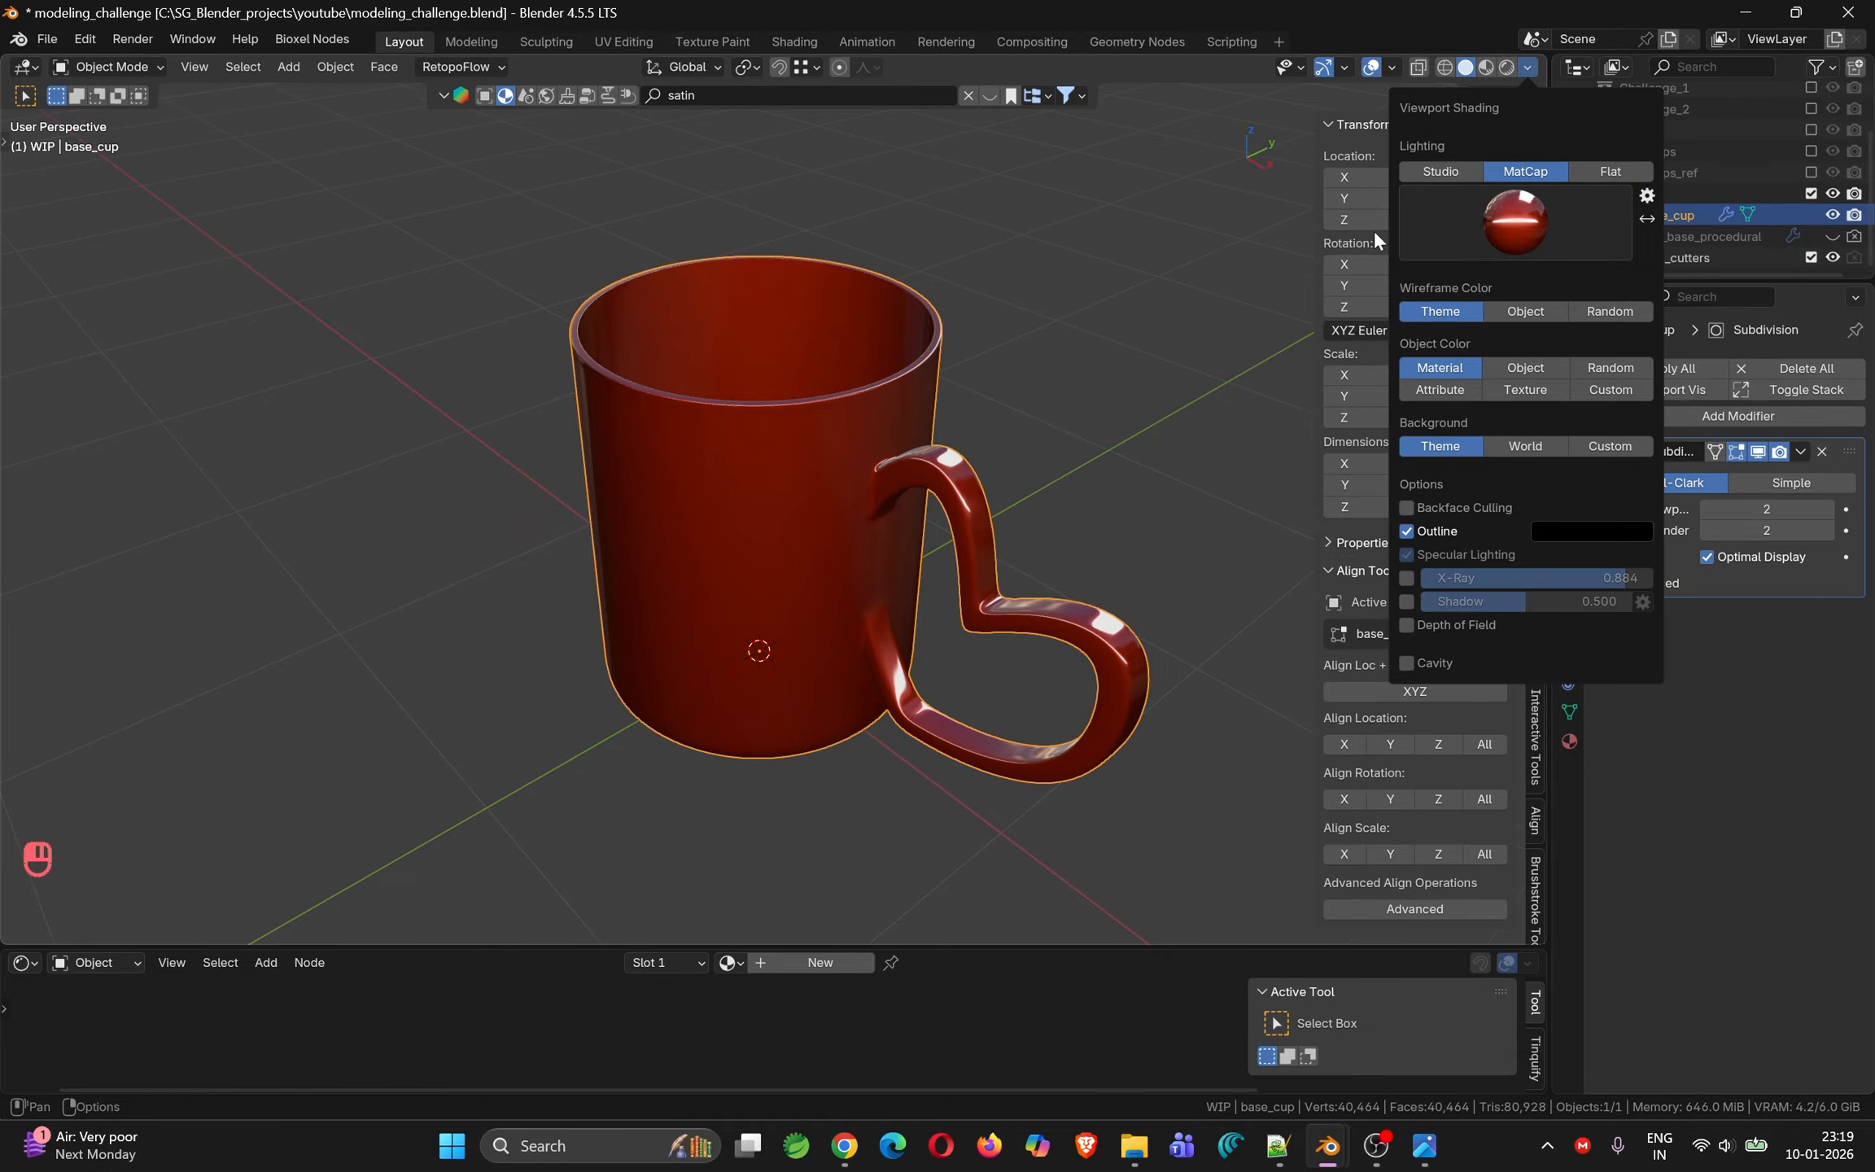
mouse_move(1373, 231)
middle_down()
mouse_move(1051, 355)
mouse_move(1074, 343)
mouse_move(970, 363)
mouse_move(923, 323)
mouse_move(838, 326)
mouse_move(813, 355)
mouse_move(1362, 265)
middle_up()
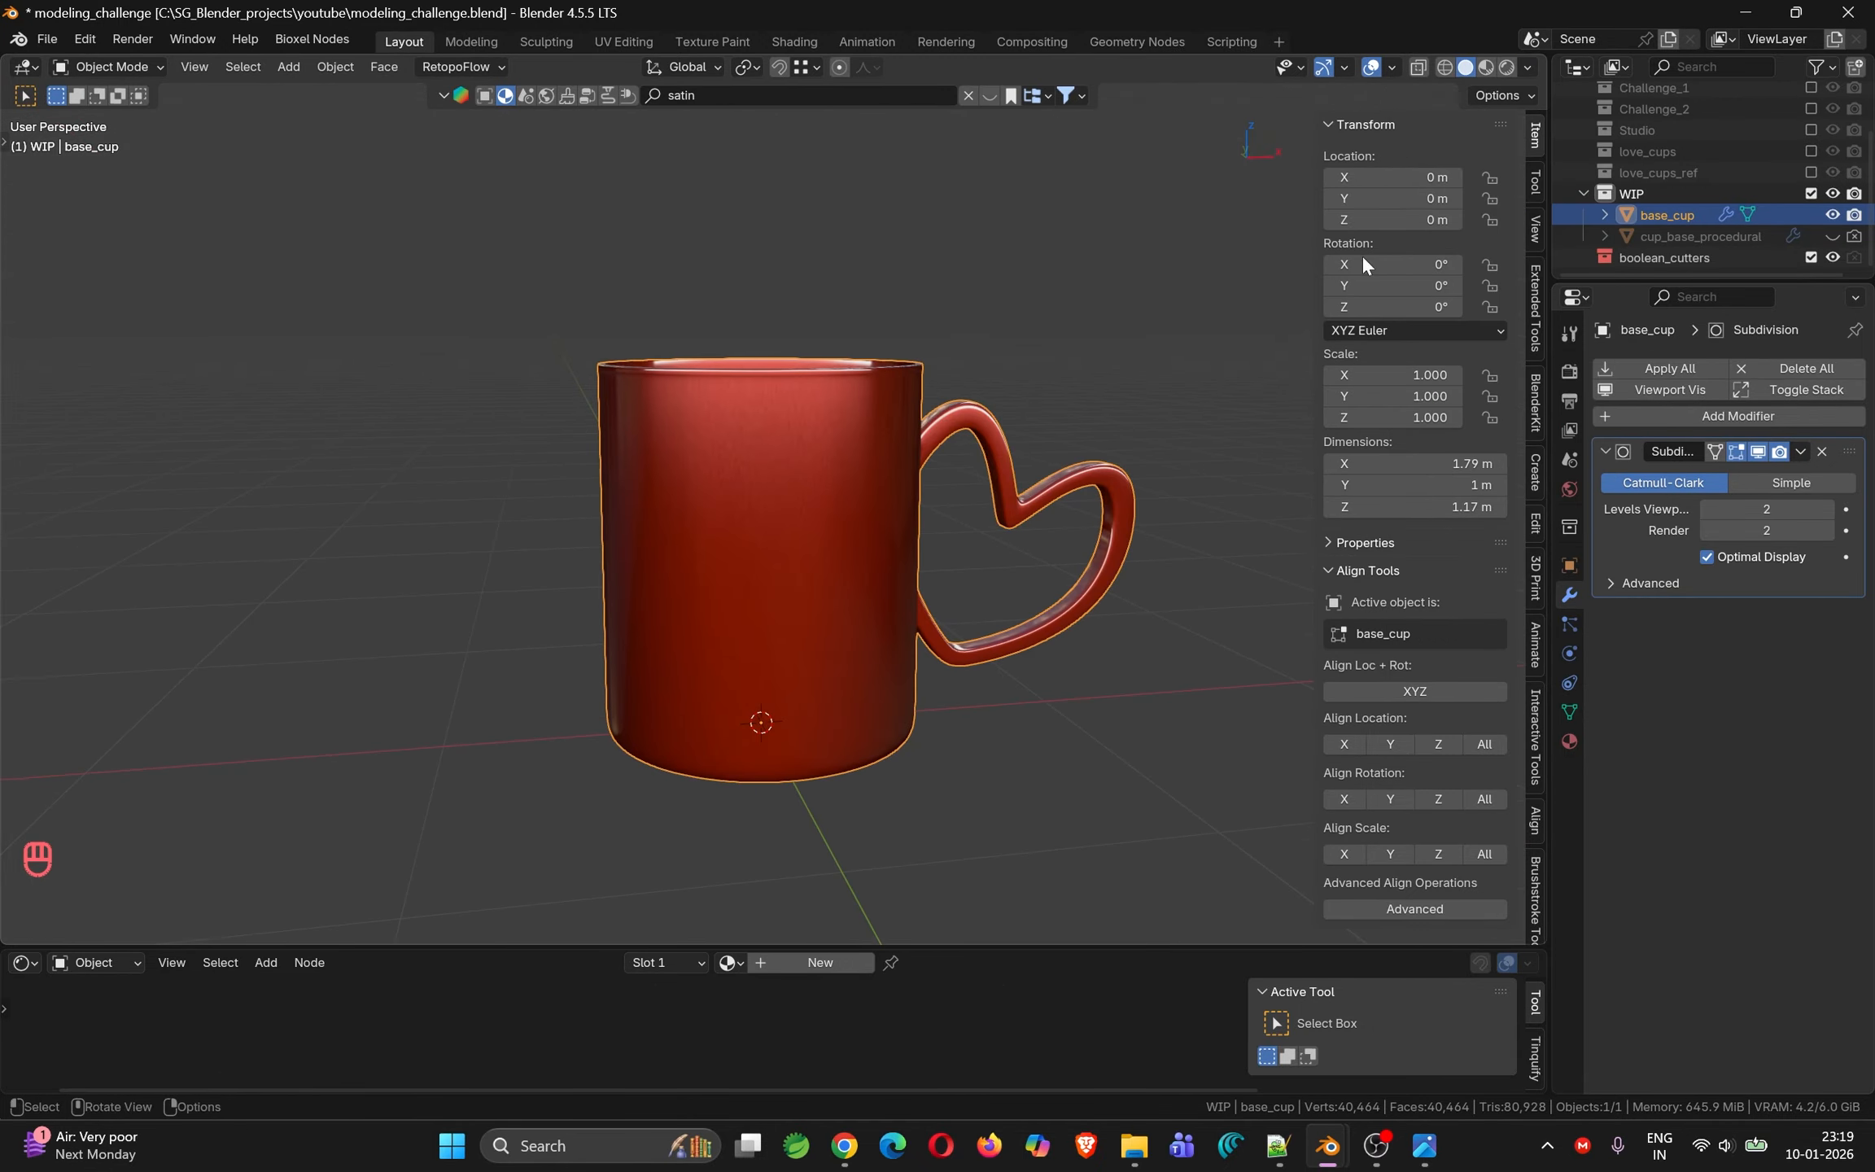
Switch the viewport lighting to Studio and check the cup from above
click(1531, 68)
click(1449, 172)
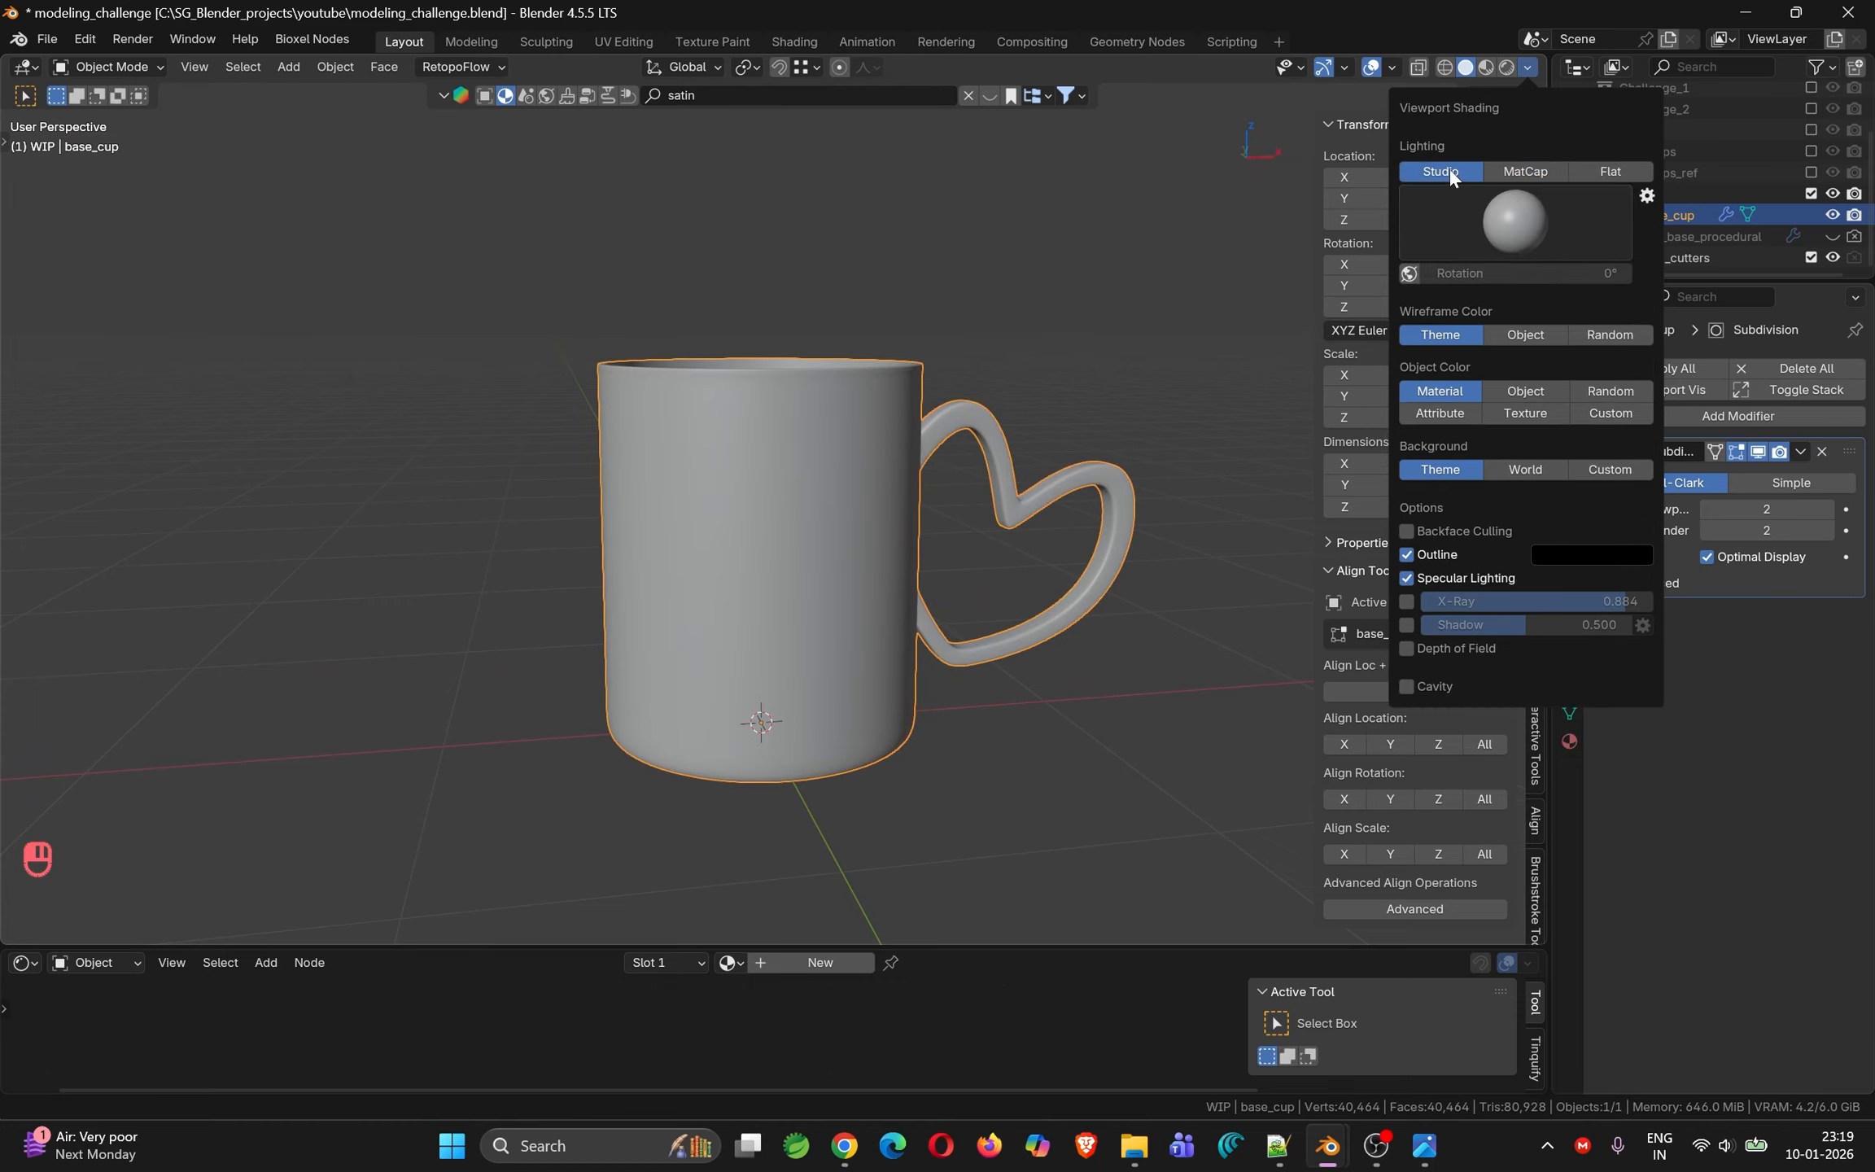
mouse_move(883, 485)
middle_down()
mouse_move(790, 646)
mouse_move(723, 689)
middle_up()
scroll(724, 688, up, 4)
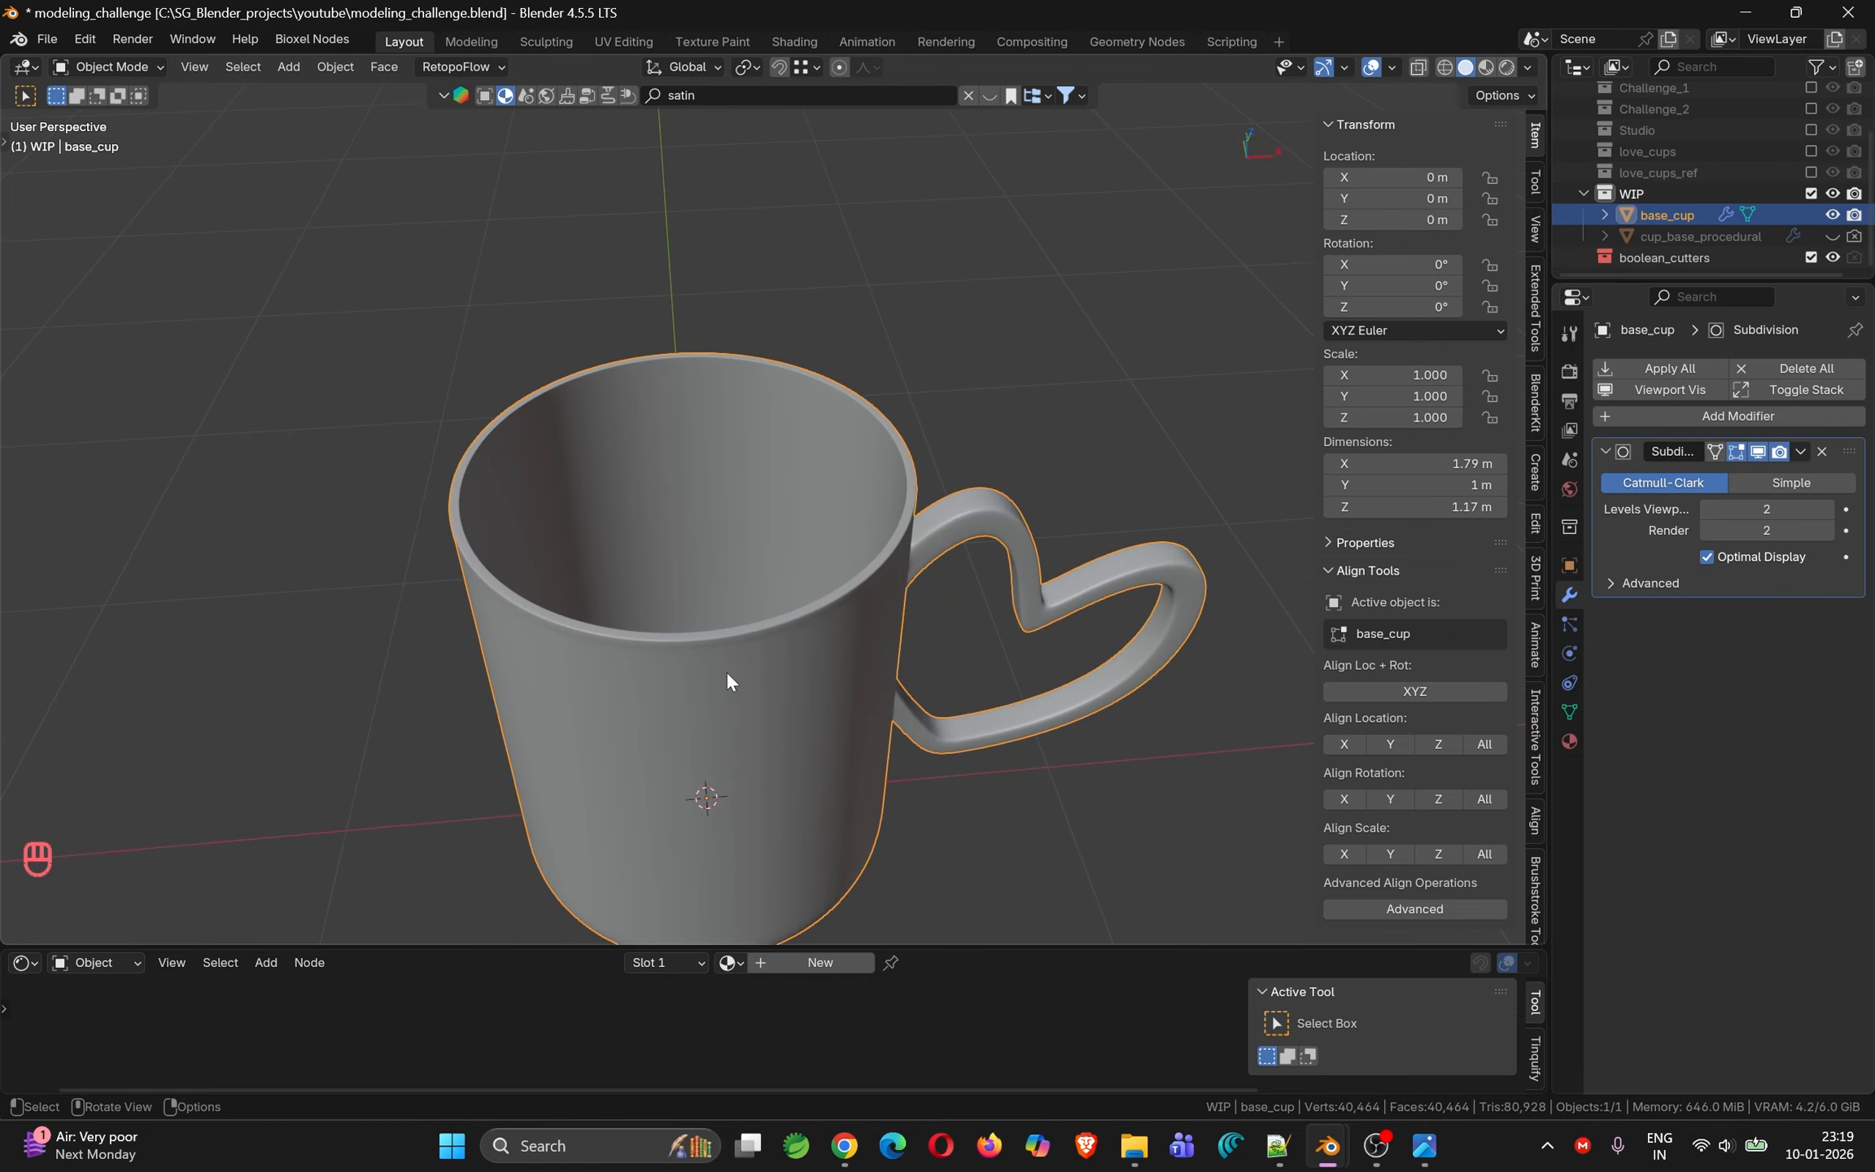
Select the edge loop around the recess on the cup's underside and snap the 3D cursor to it
middle_drag(872, 693, 670, 524)
key(Tab)
scroll(627, 602, up, 2)
middle_drag(615, 607, 646, 534)
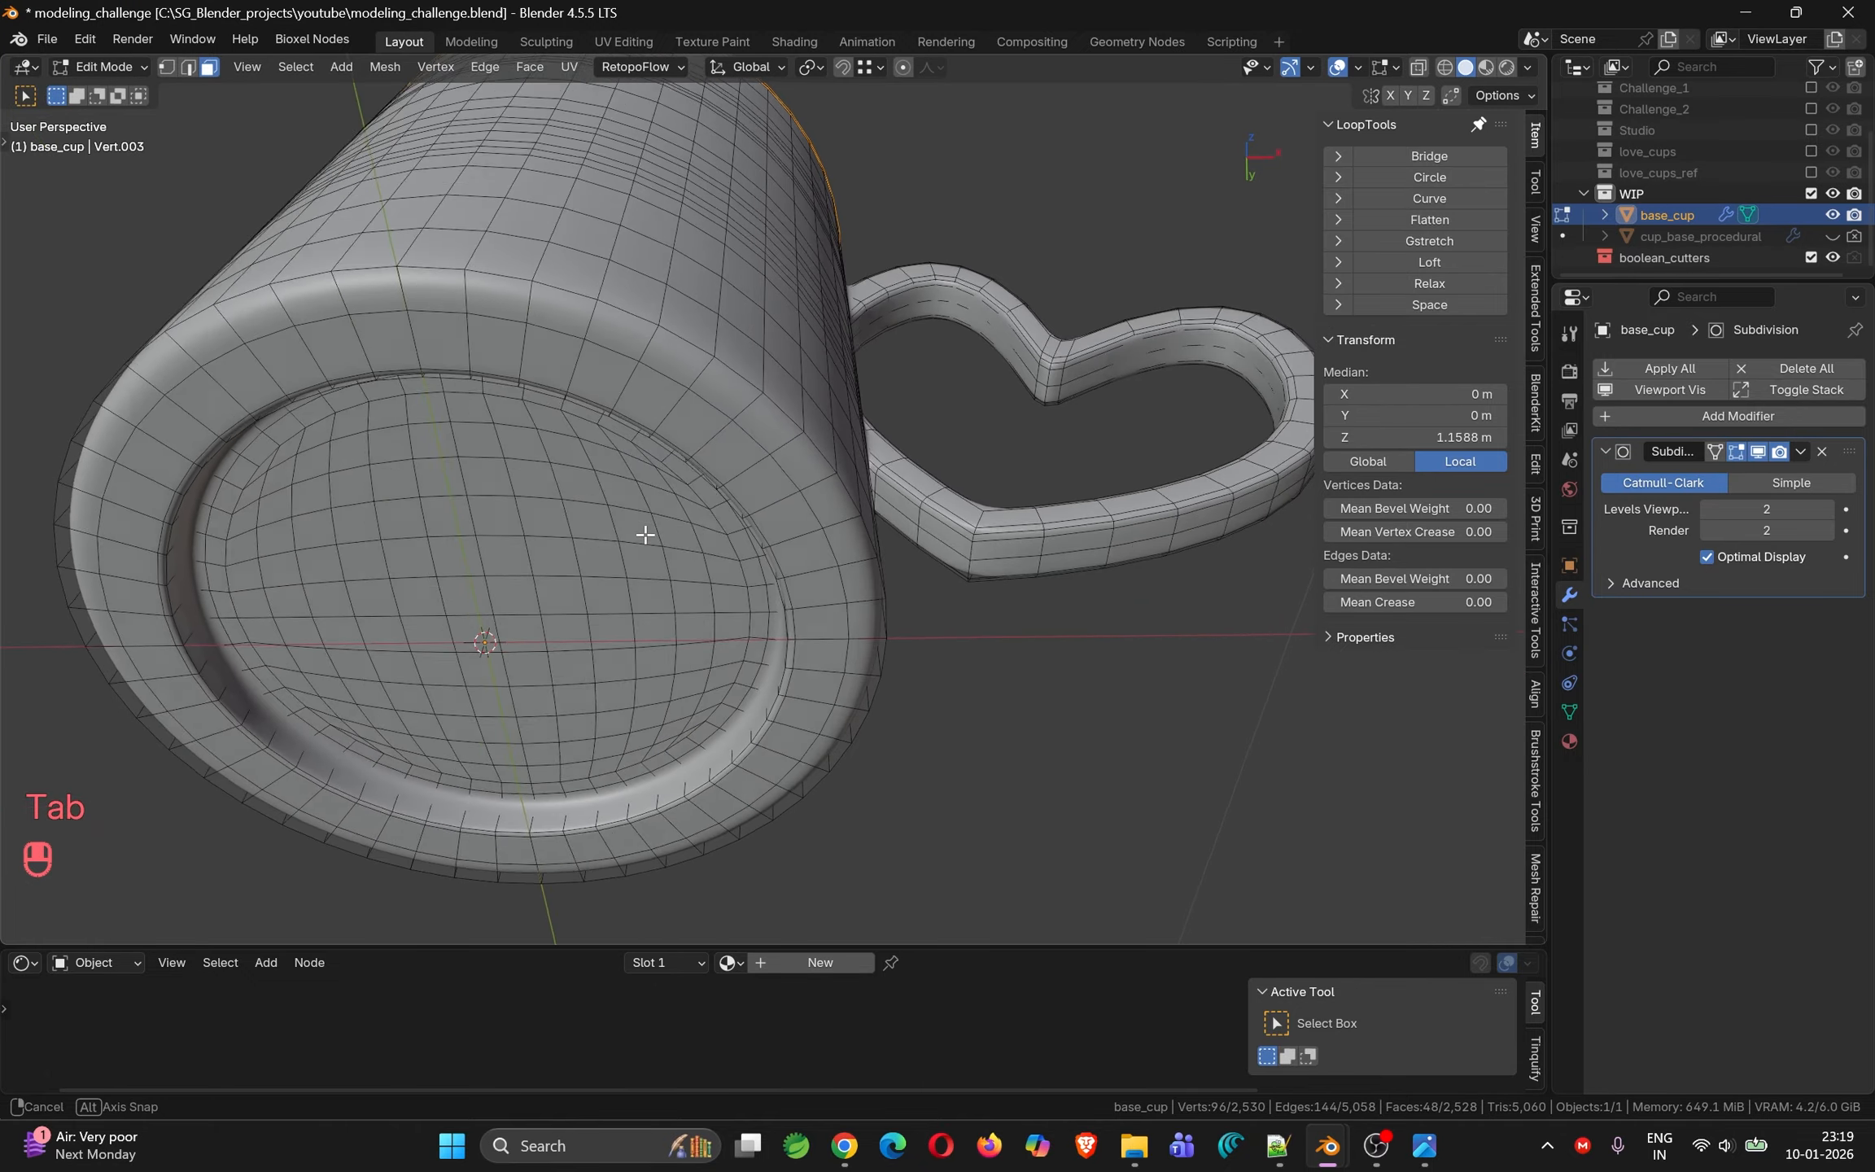
scroll(646, 535, up, 3)
middle_drag(632, 412, 860, 557)
middle_drag(912, 715, 938, 729)
key(2)
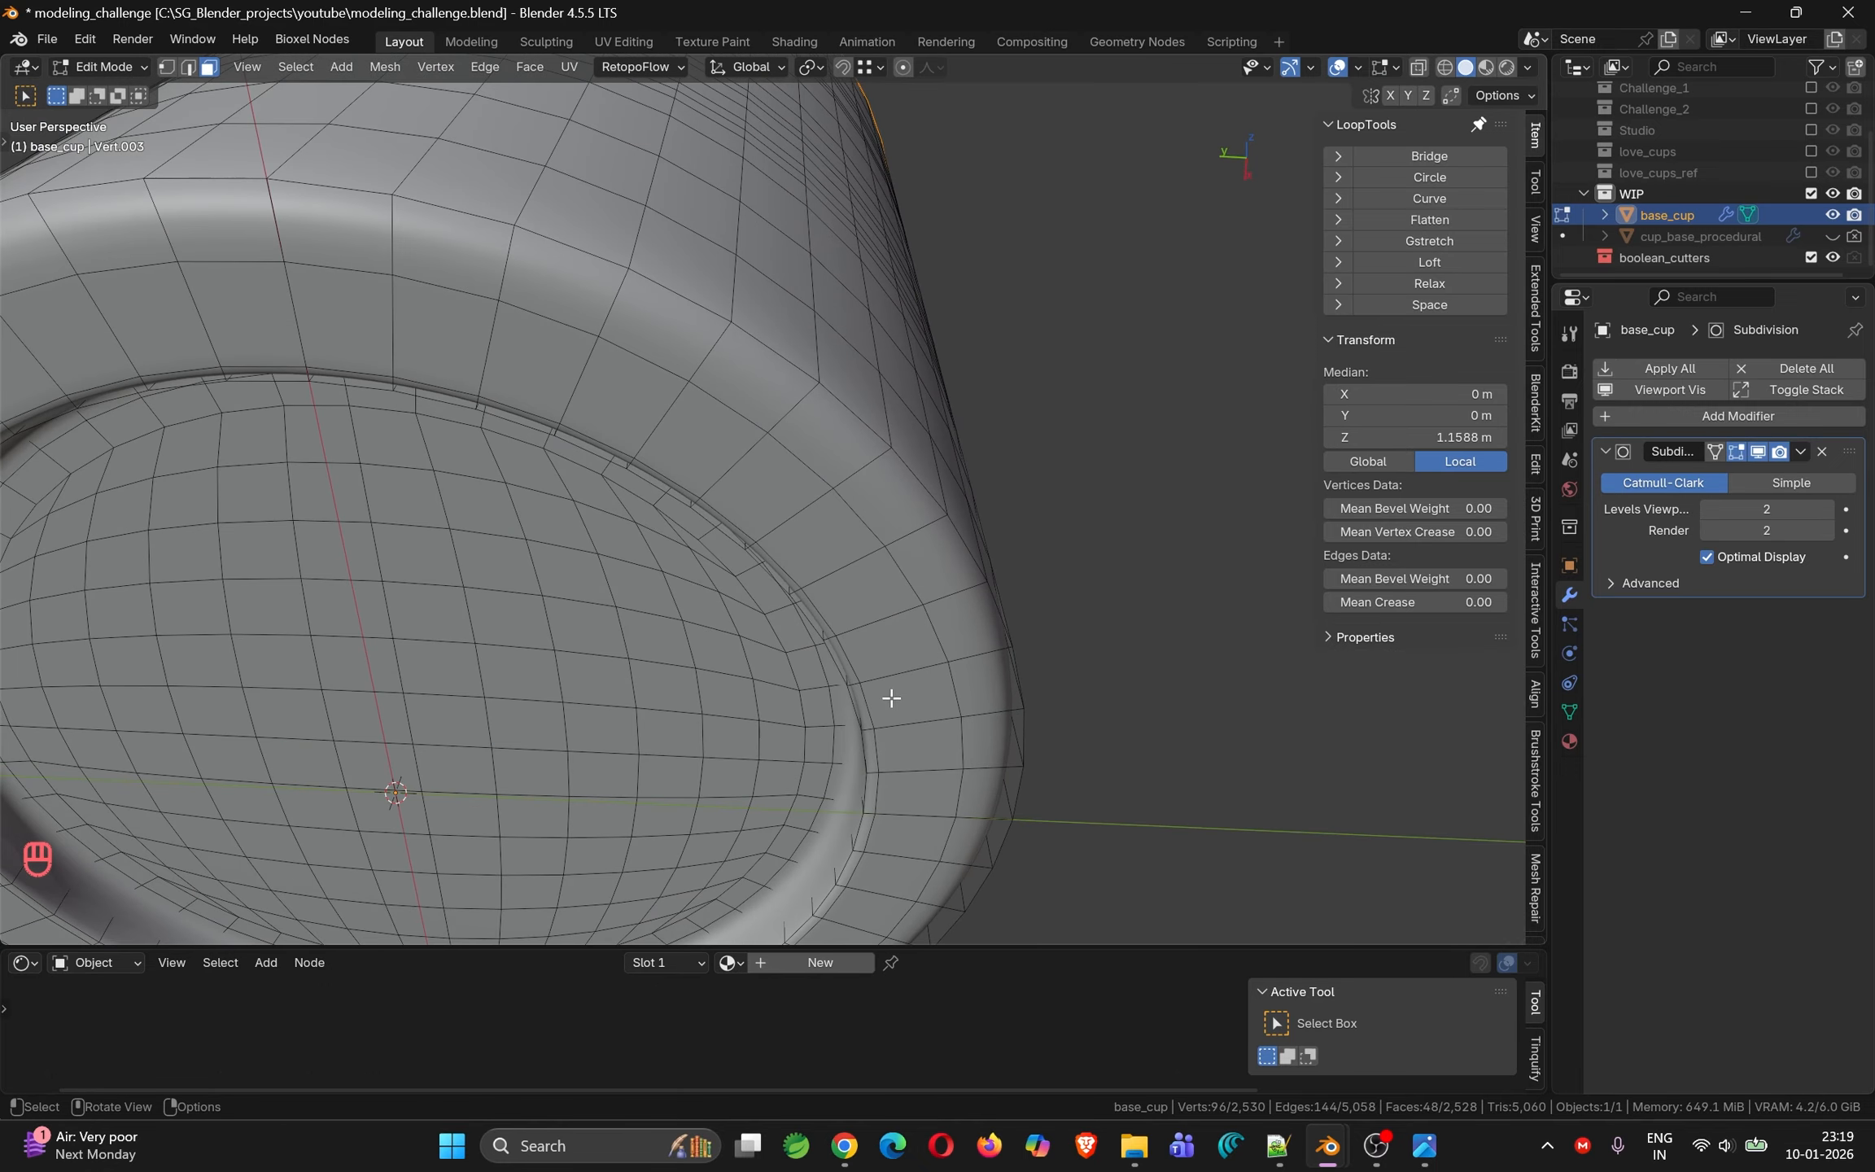
alt+click(866, 694)
scroll(866, 694, down, 5)
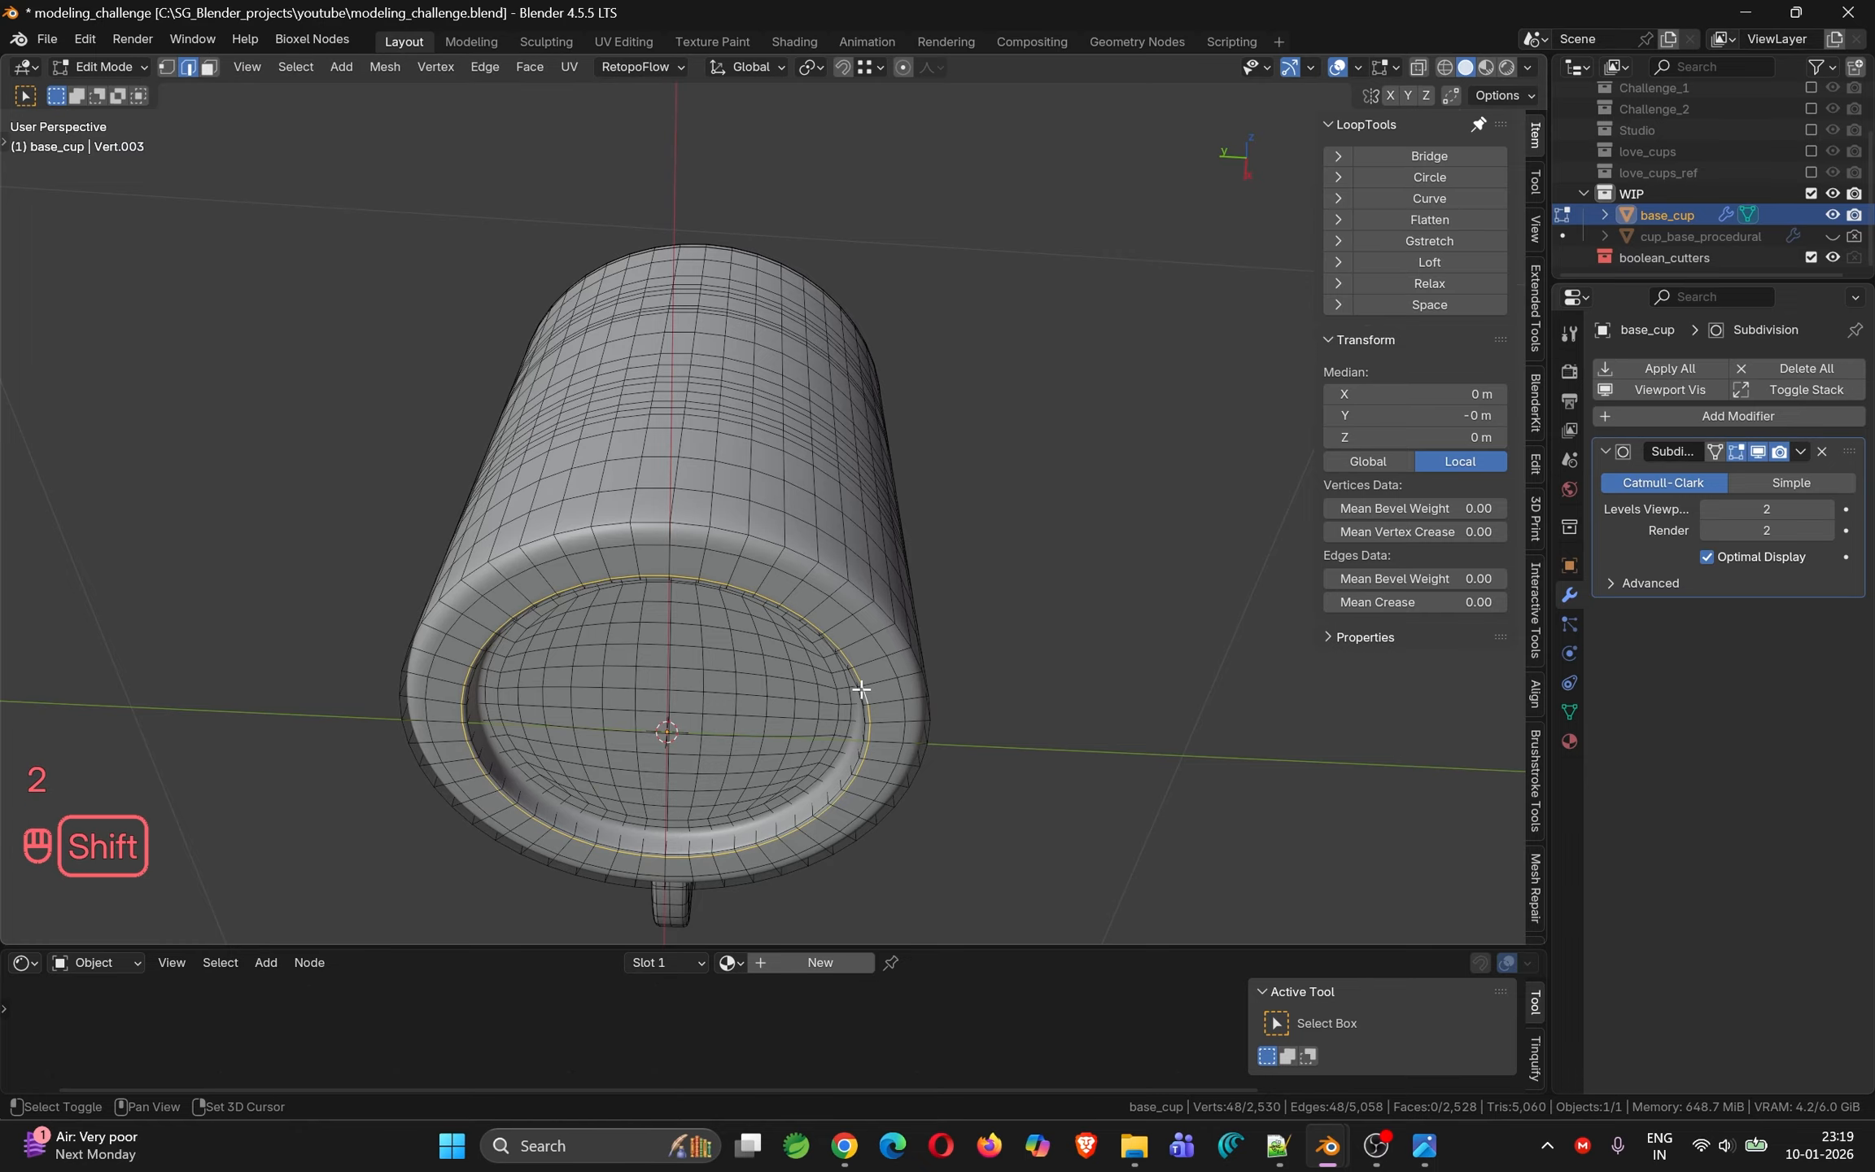
key(shift+s)
click(884, 821)
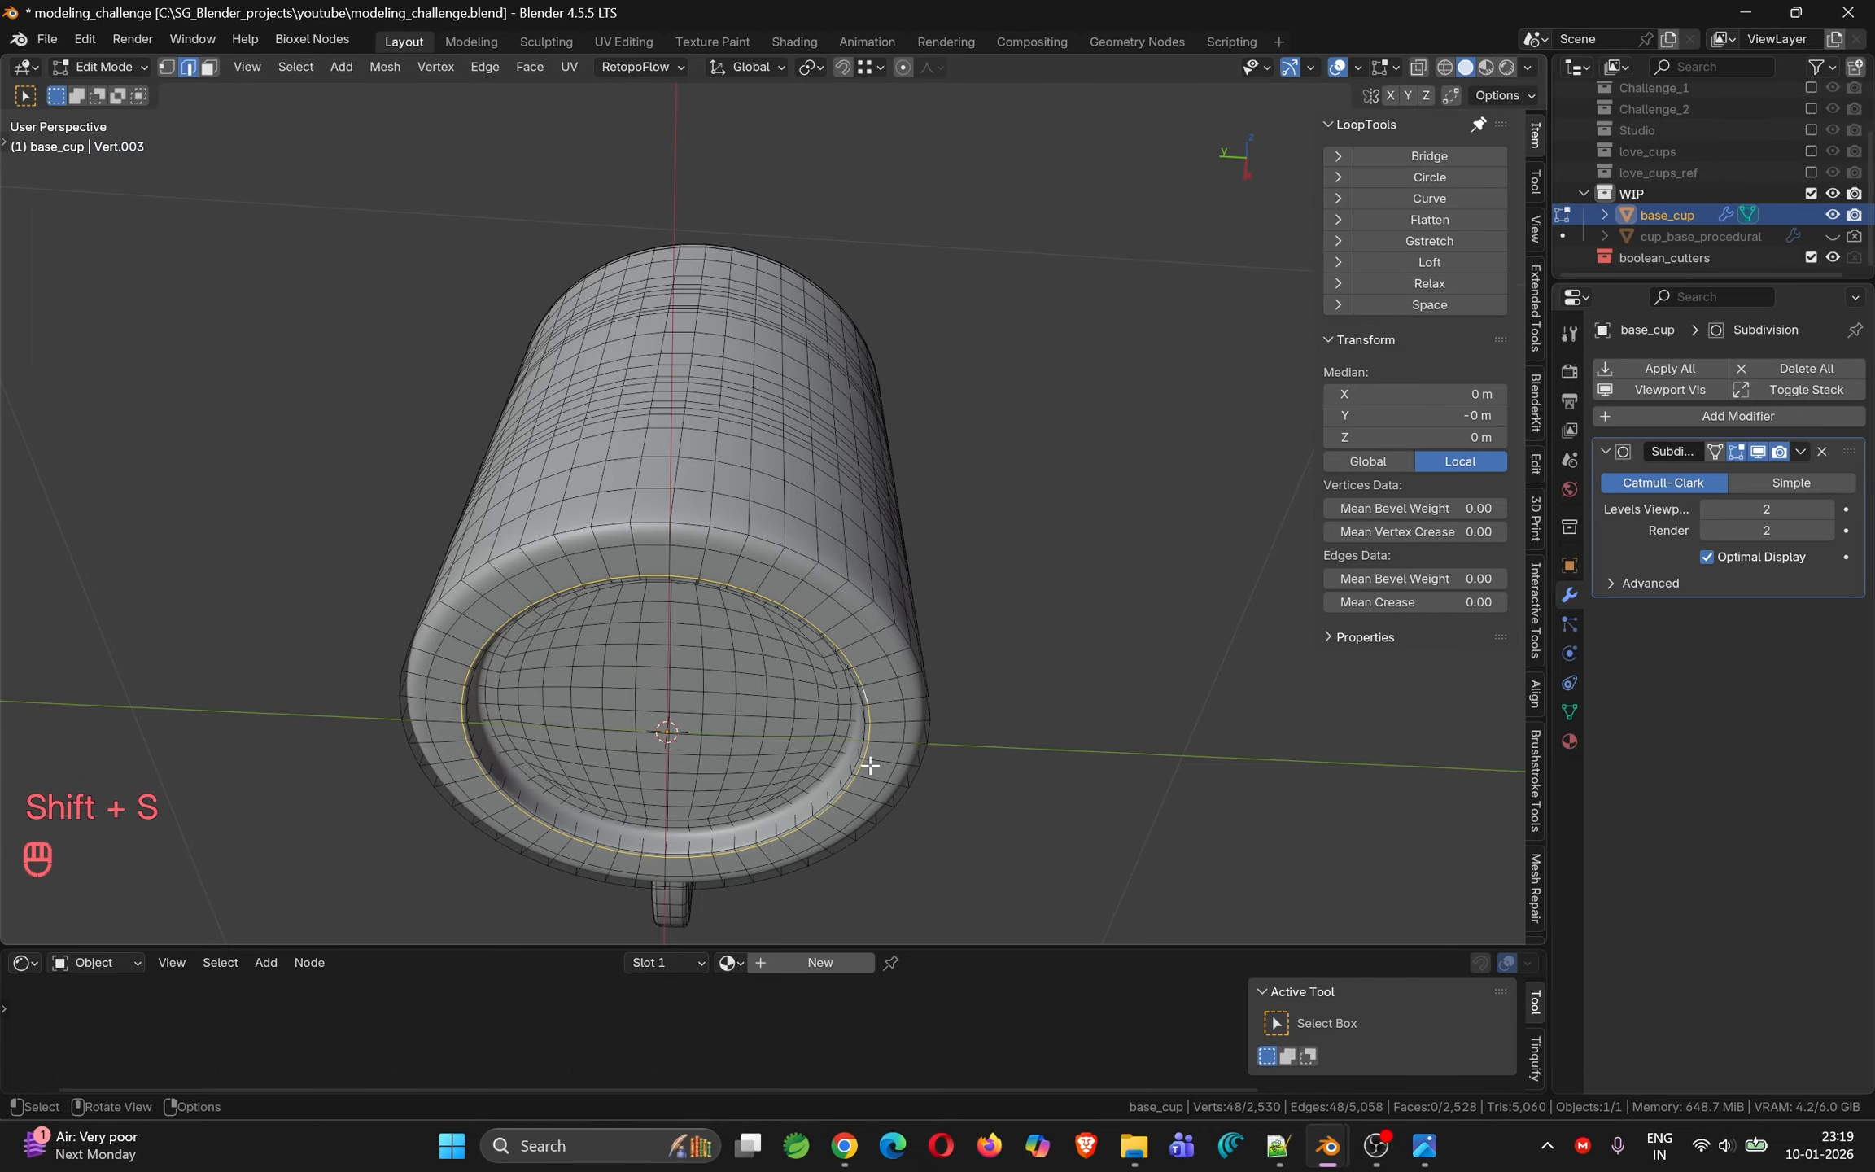
Set the cup's origin to the 3D cursor in Object Mode
key(Tab)
right_click(795, 466)
mouse_move(795, 466)
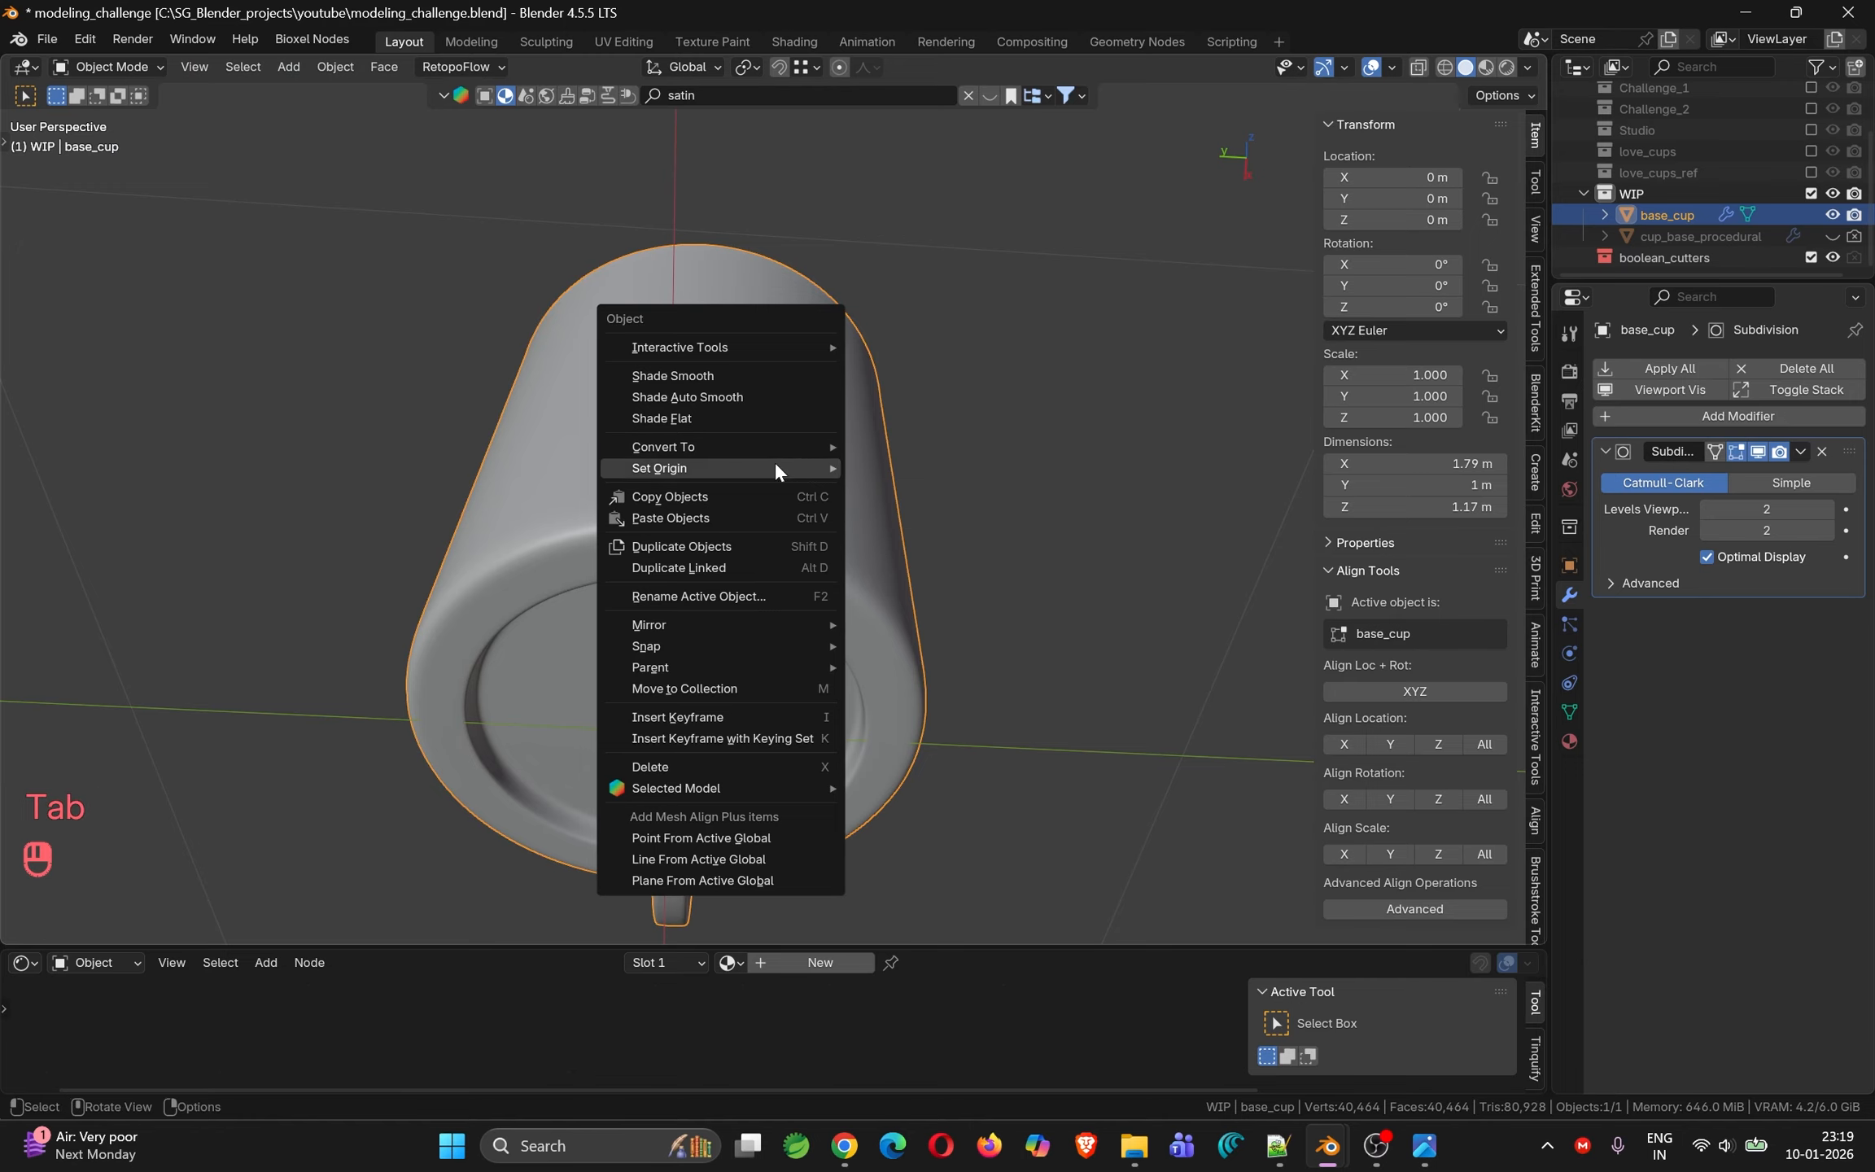
click(974, 513)
Try scaling the whole cup to test how it scales from its base origin
middle_drag(907, 539, 853, 521)
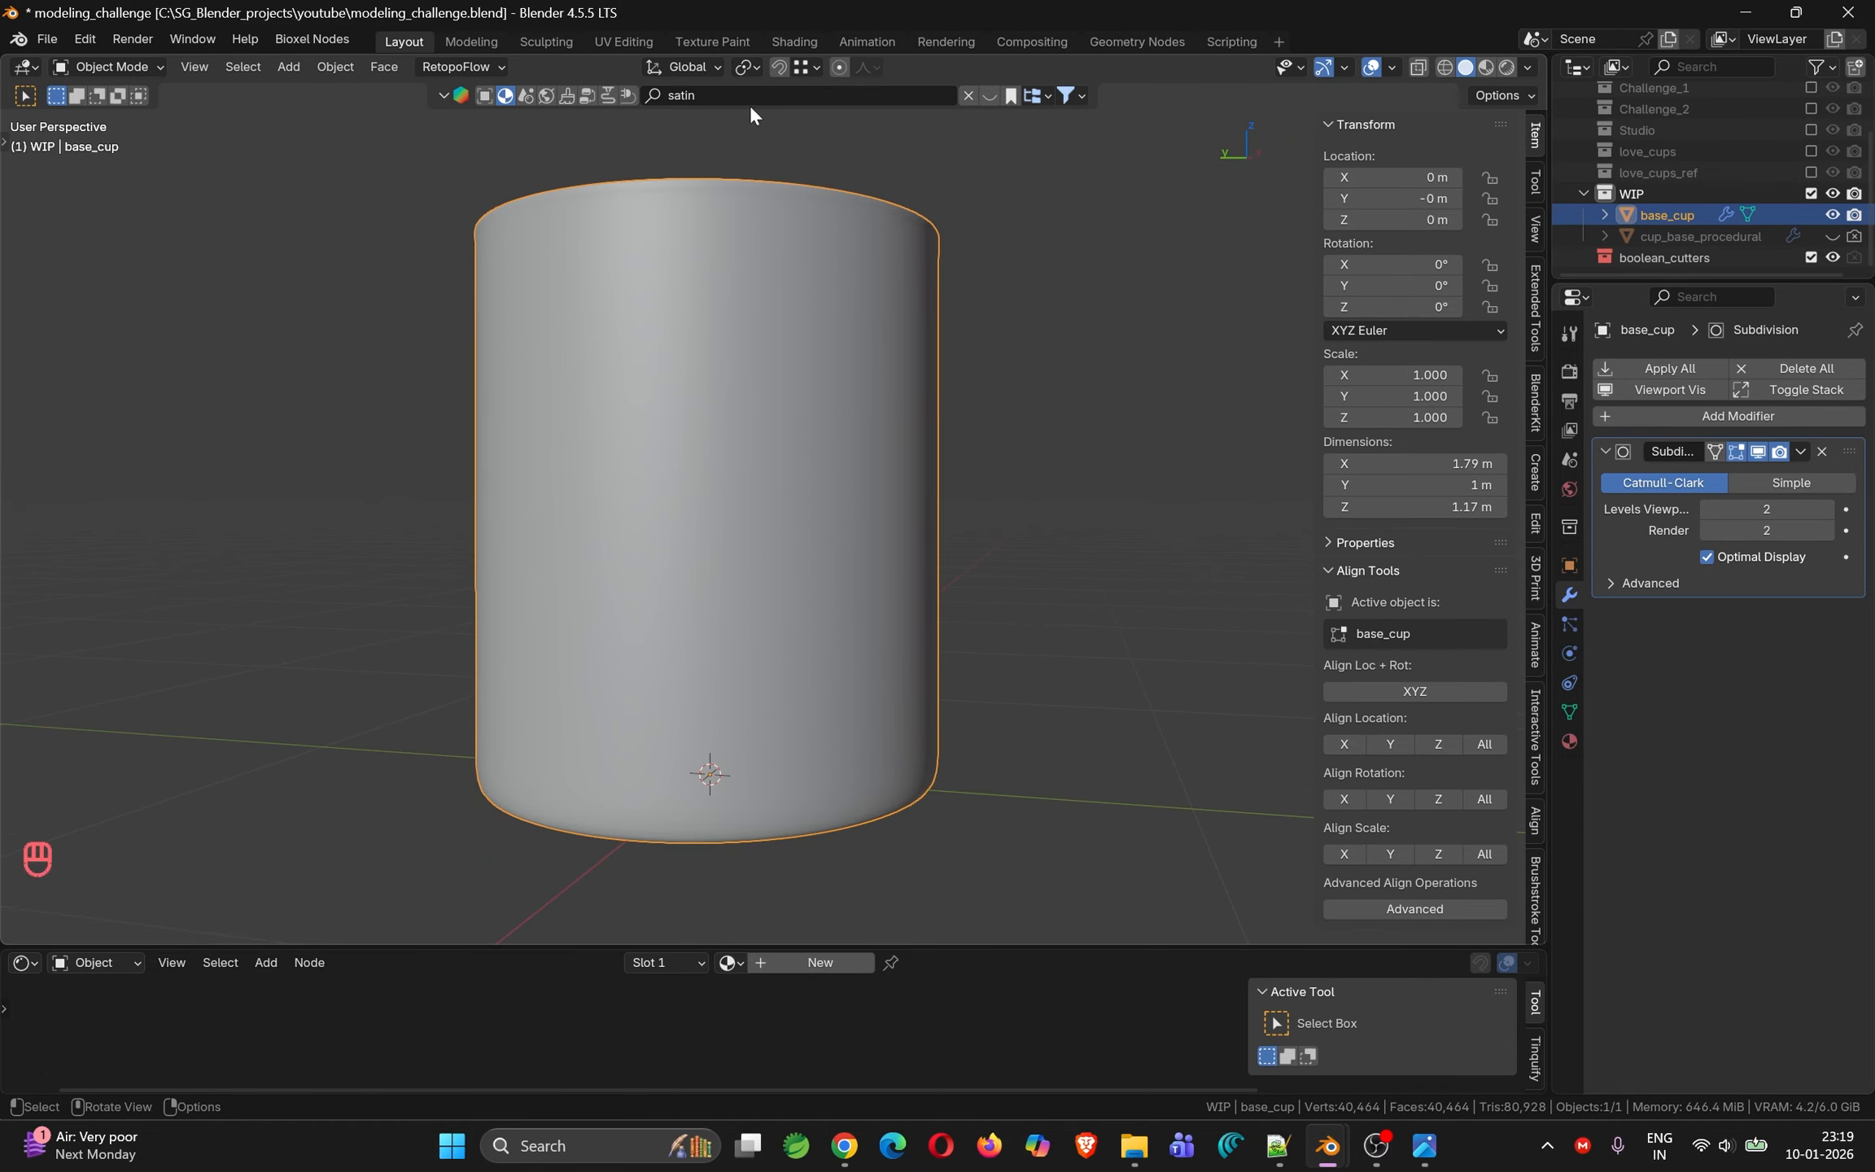
click(743, 65)
click(869, 210)
key(s)
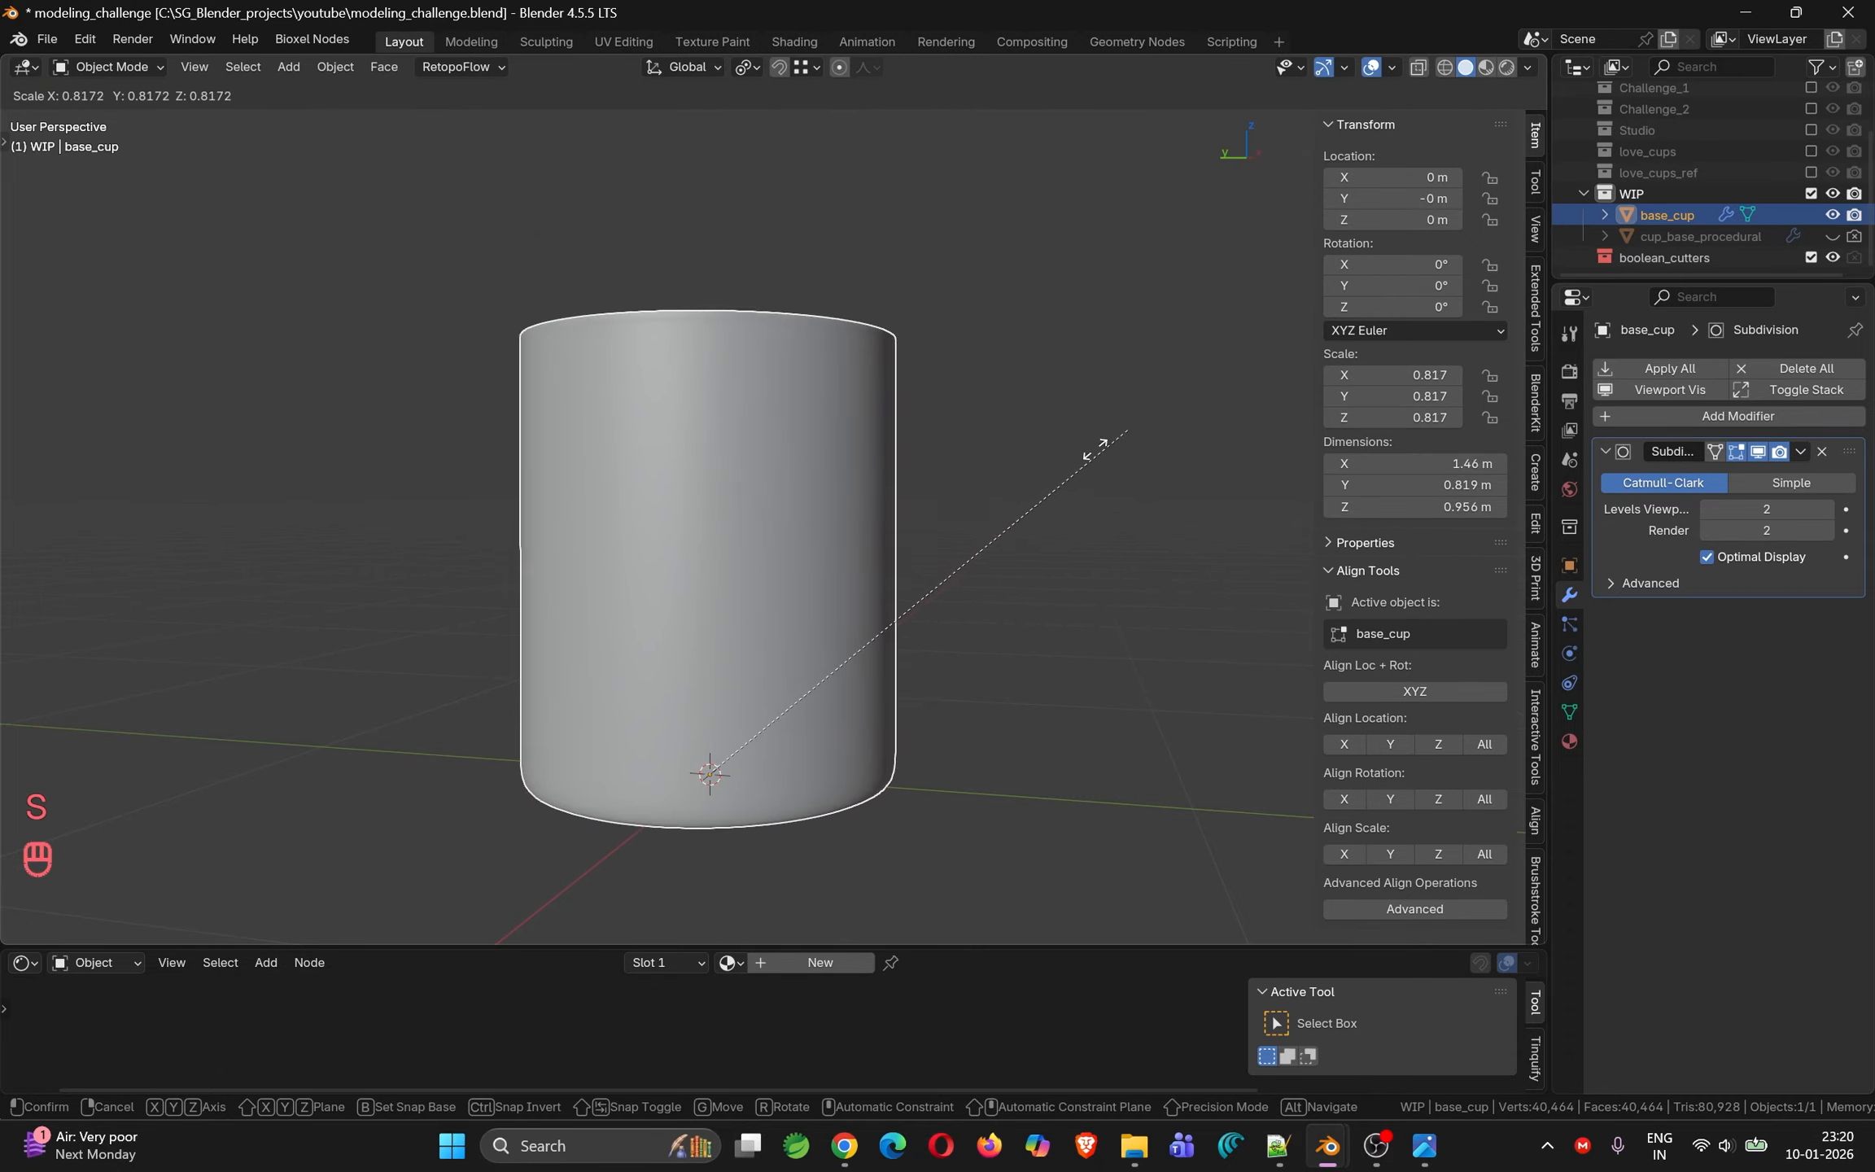
key(Escape)
Move the cup about 2.56 m along the X axis in front view
middle_drag(765, 778, 801, 709)
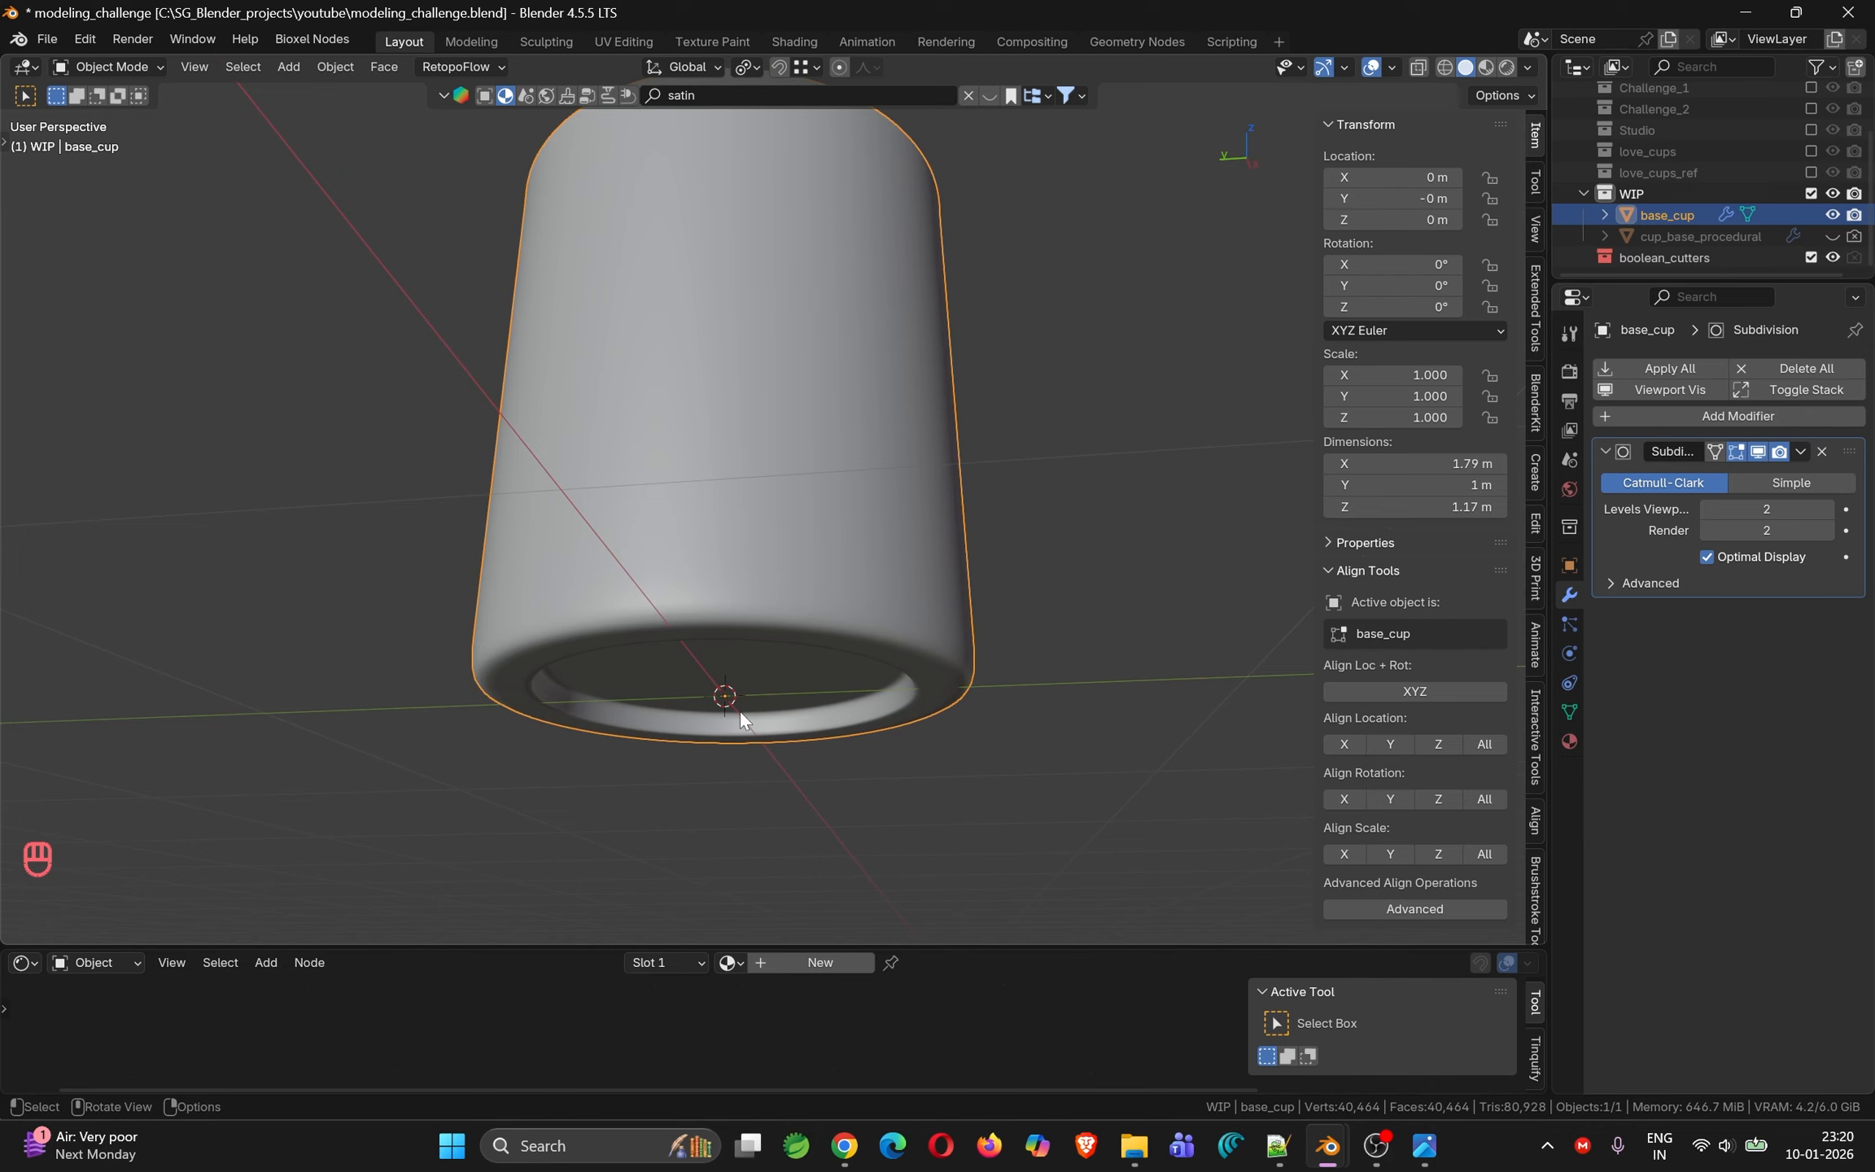
scroll(772, 694, down, 5)
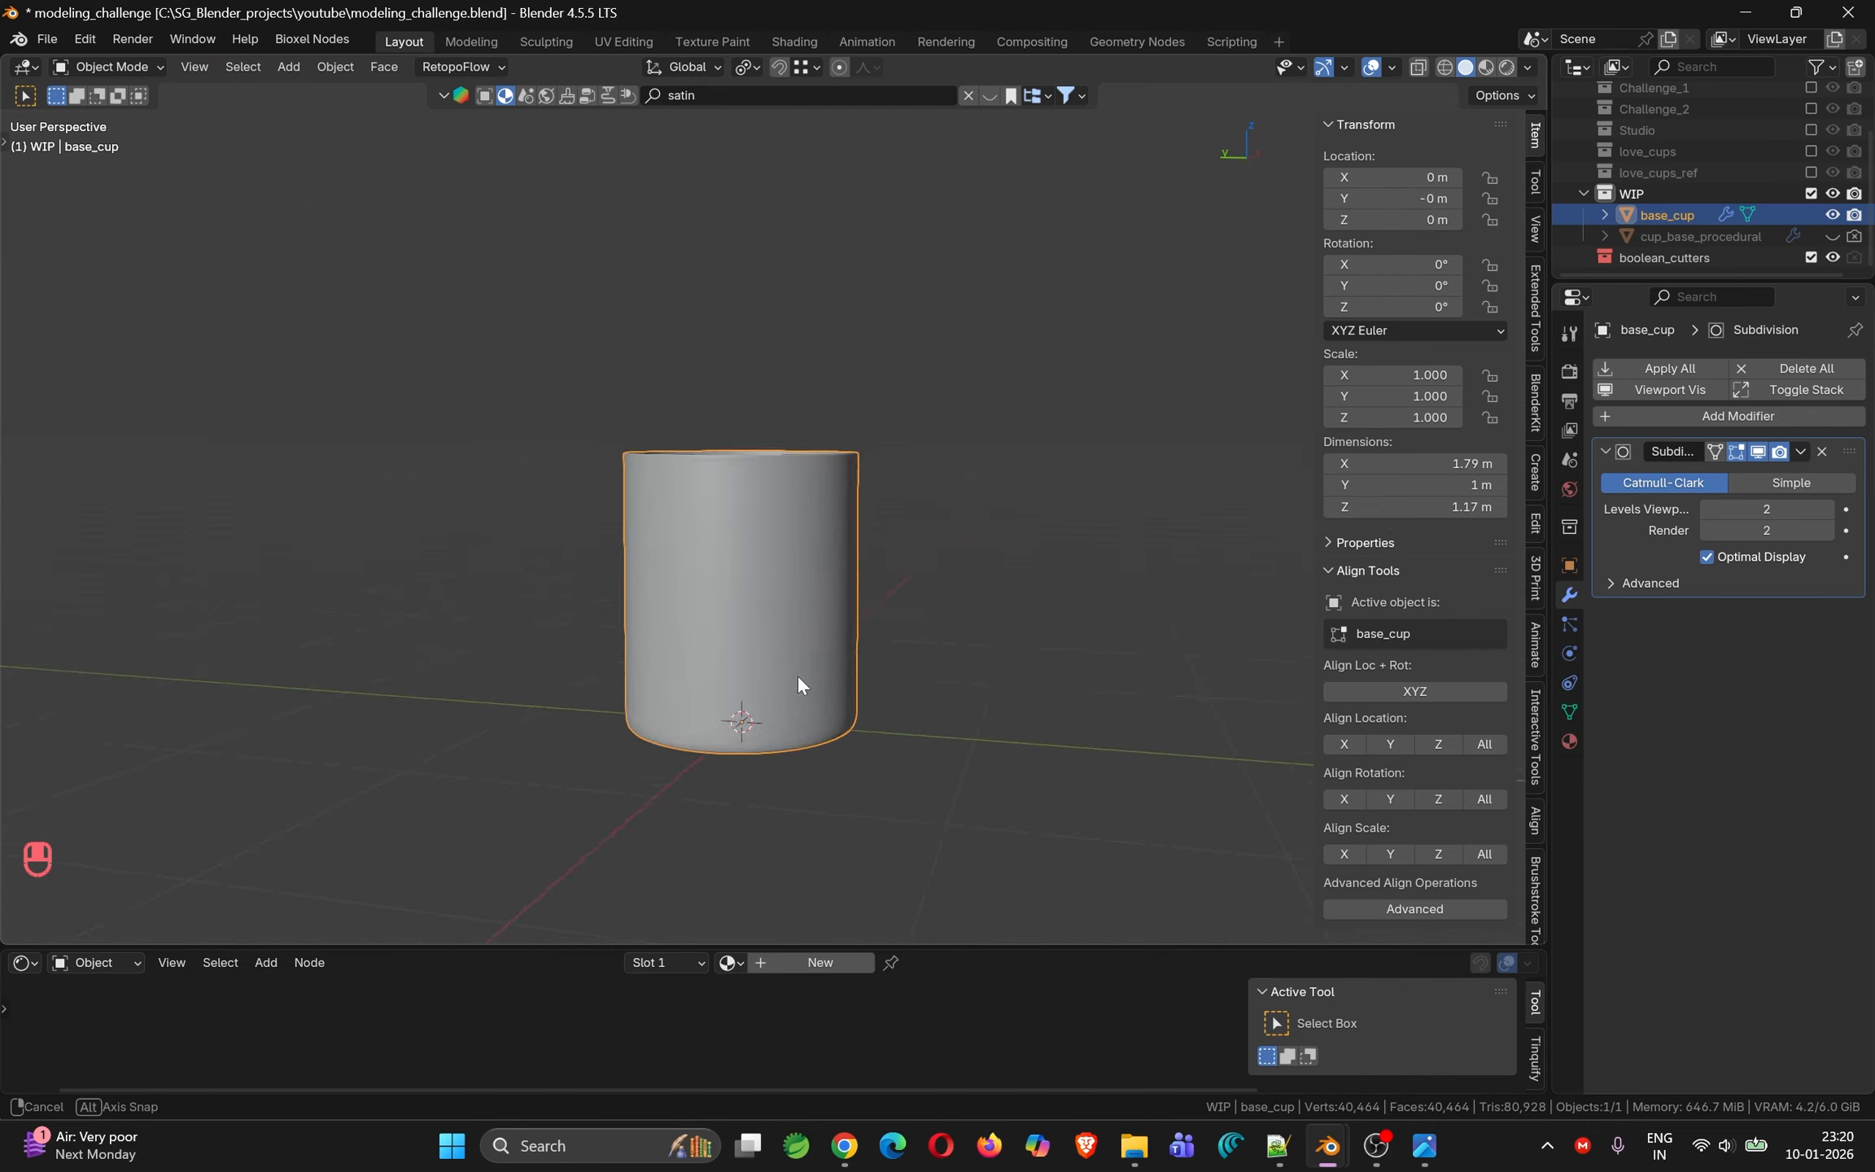
middle_drag(797, 674, 597, 524)
key(KP_1)
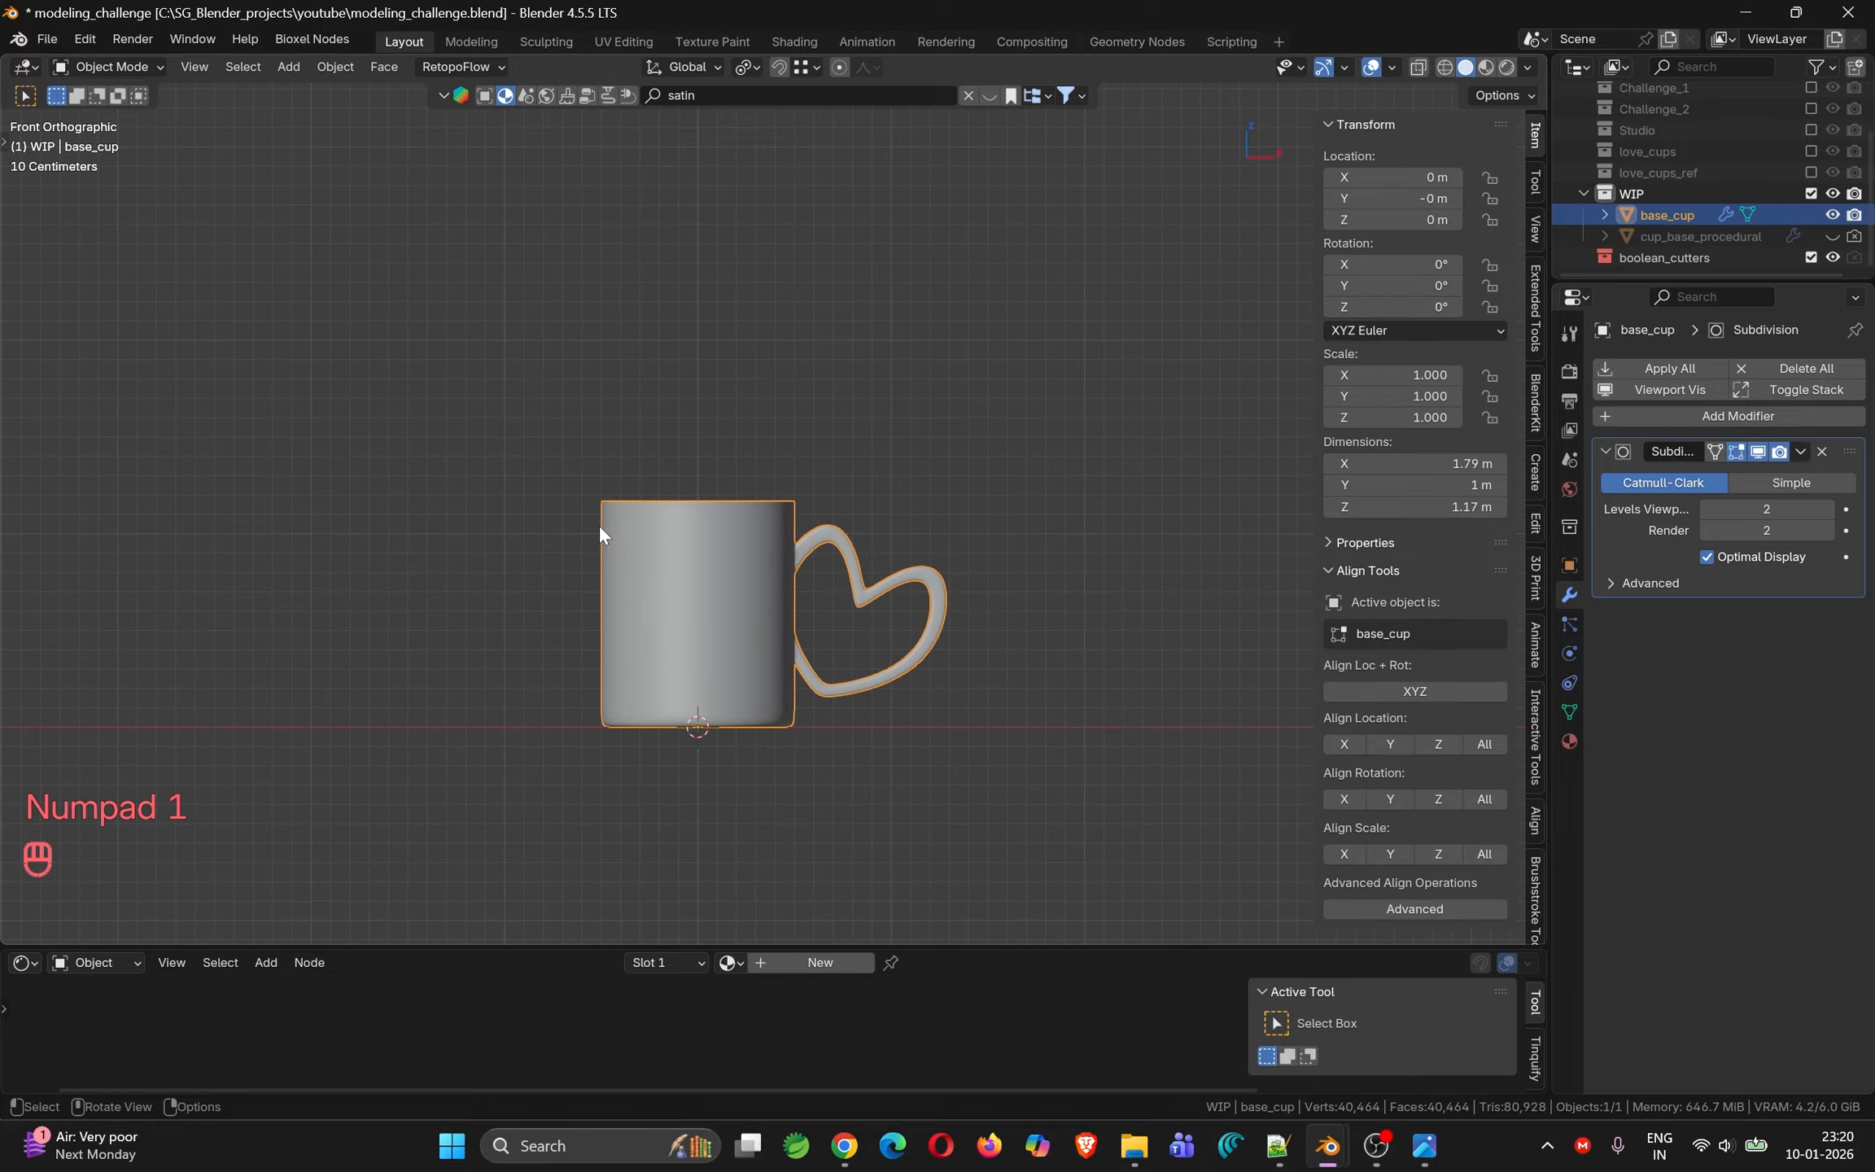
scroll(786, 553, up, 5)
shift+middle_drag(786, 557, 575, 542)
scroll(619, 488, down, 4)
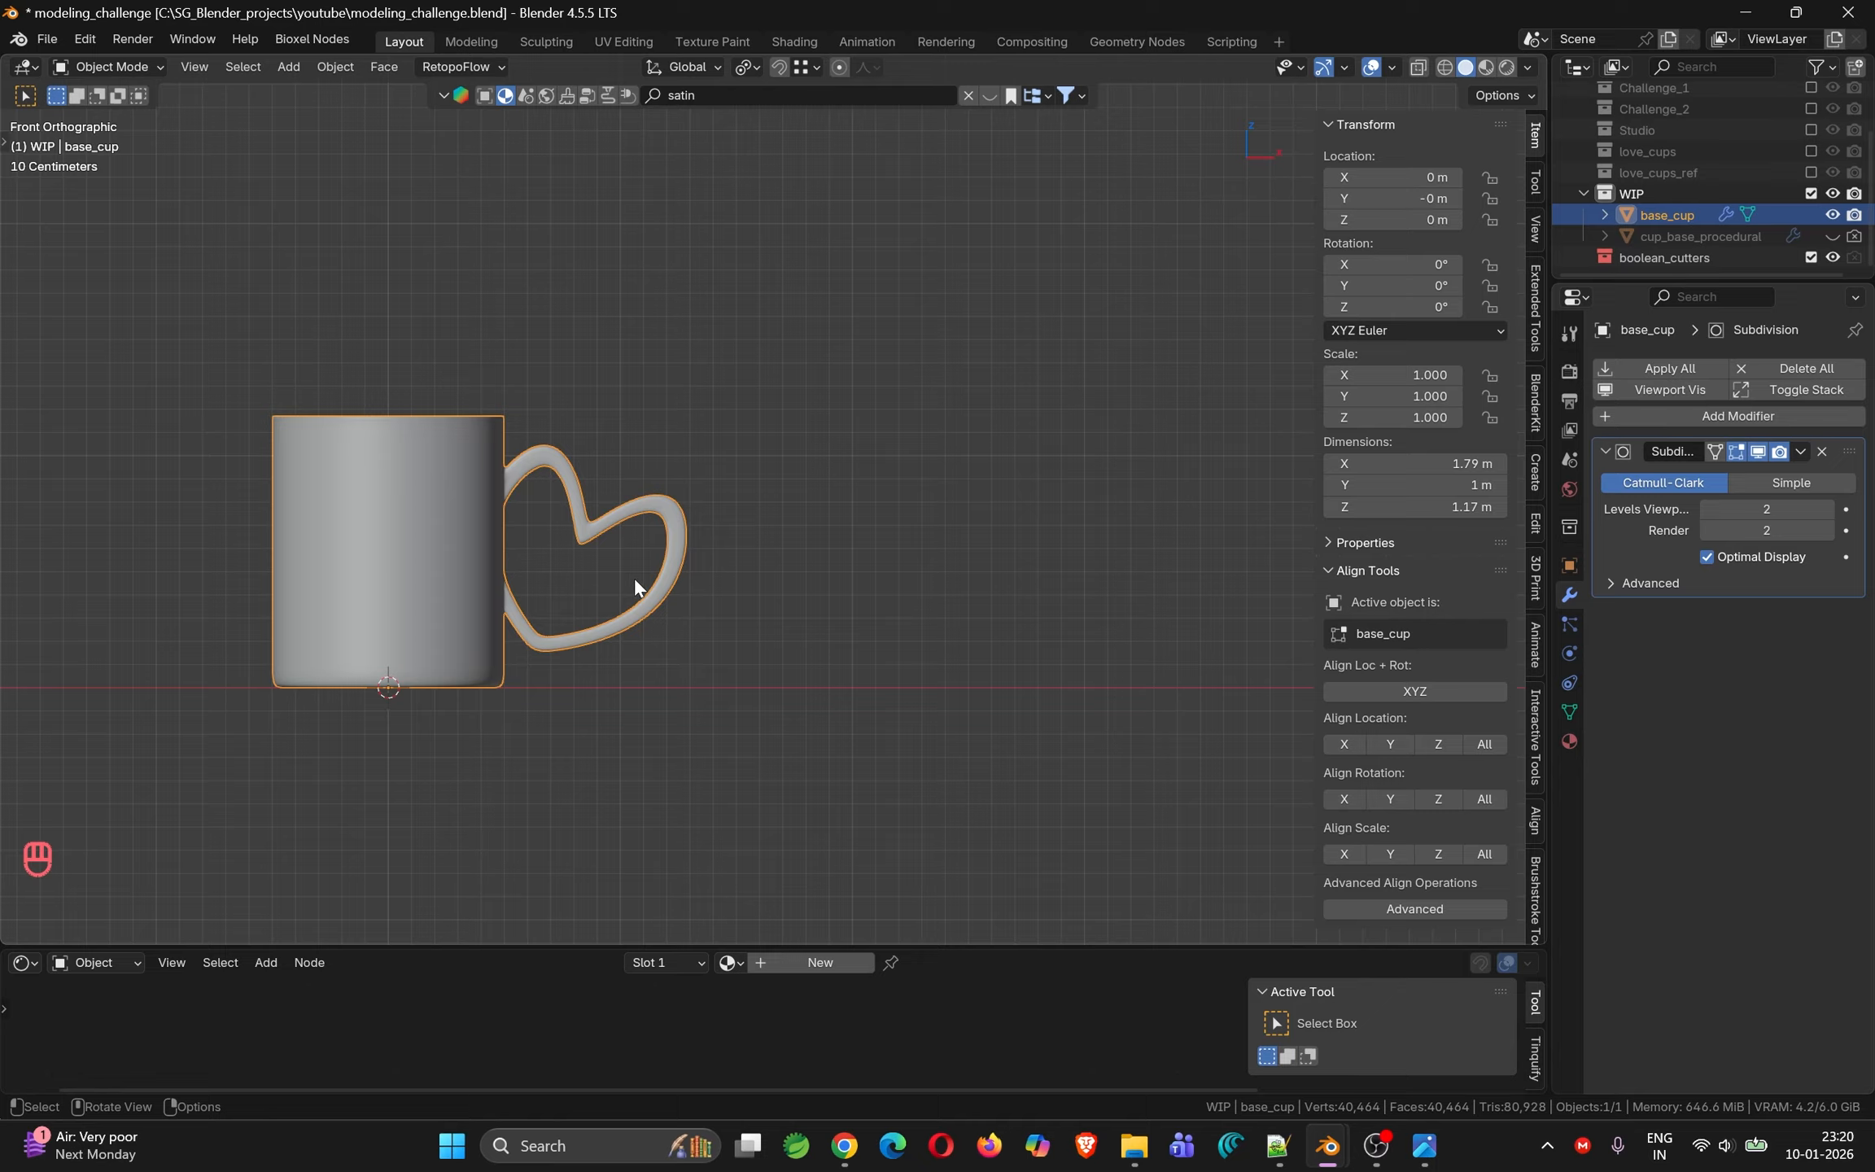
key(g)
key(x)
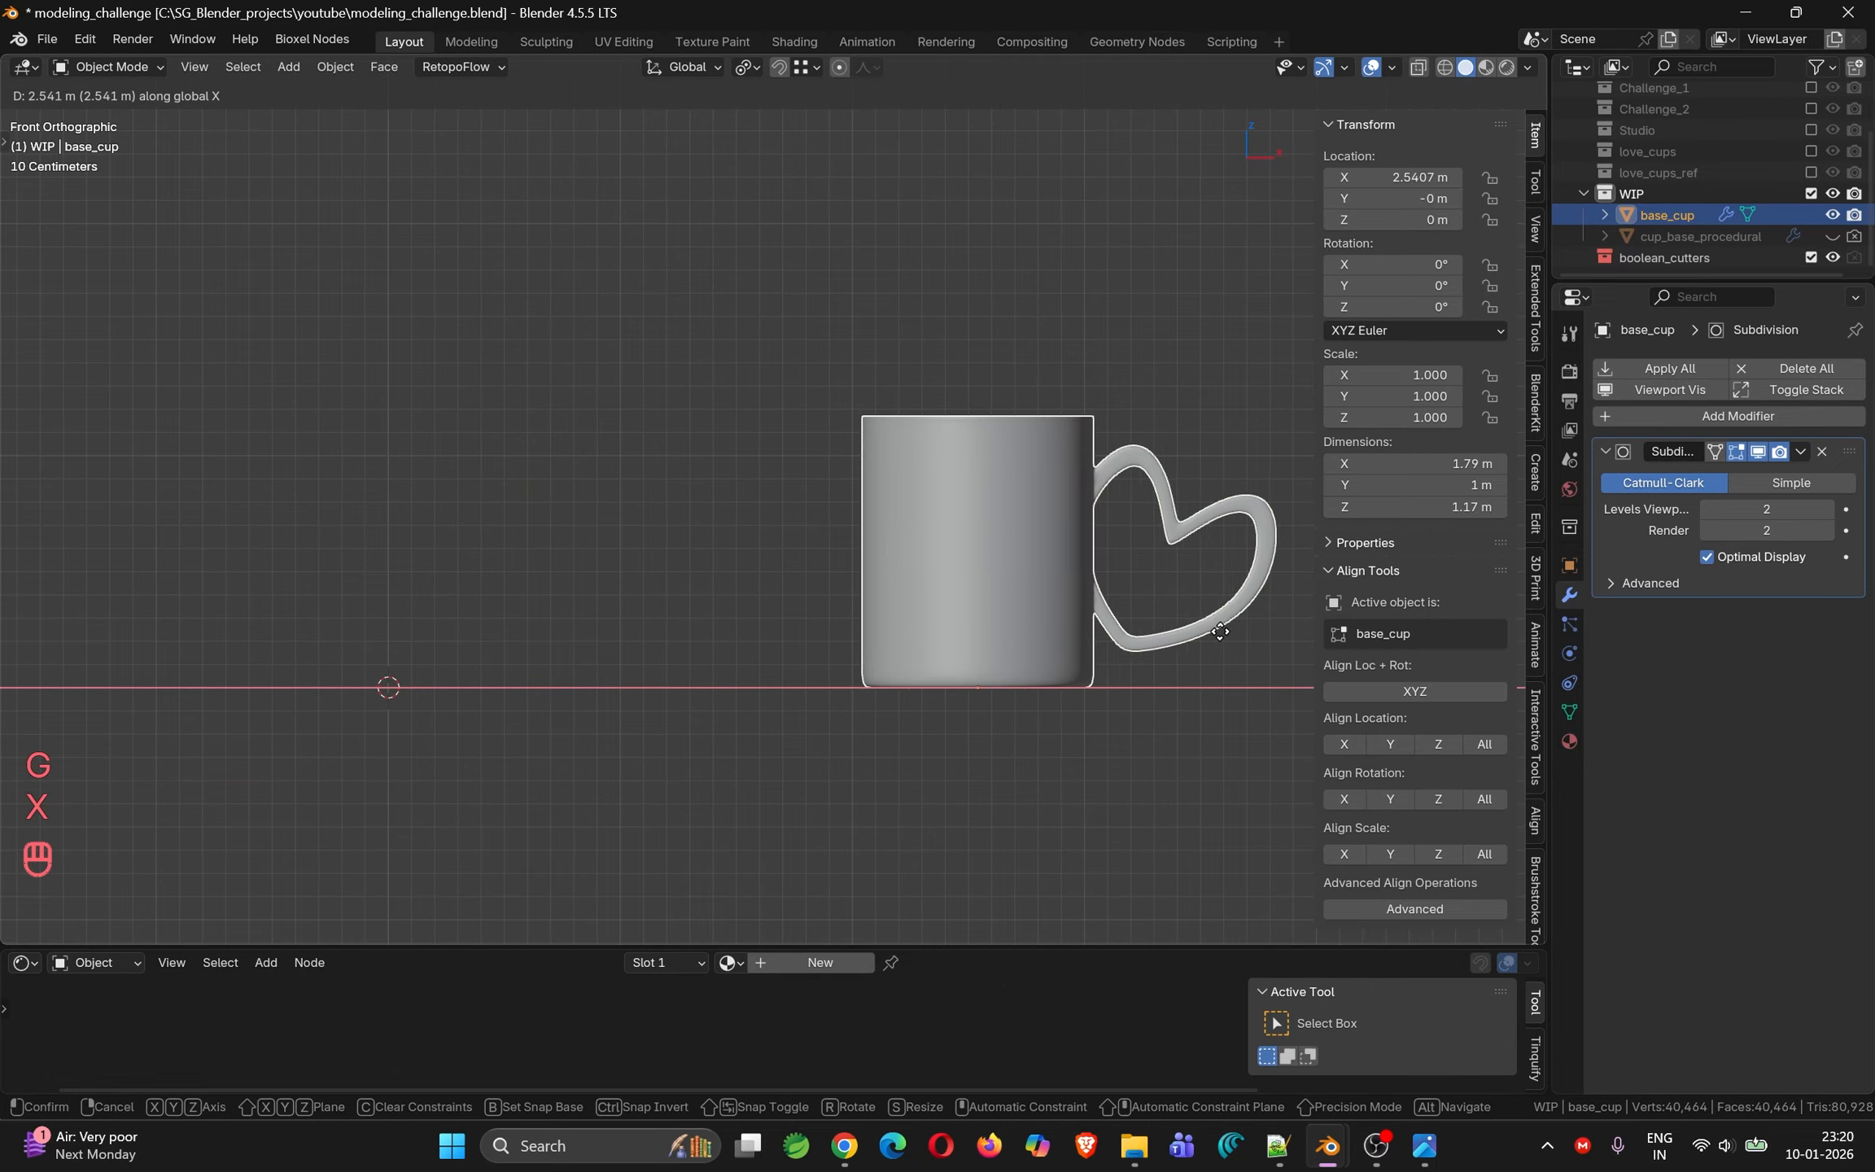
click(1228, 577)
Add a mesh circle at the world origin in the WIP collection, working in top view
click(1642, 193)
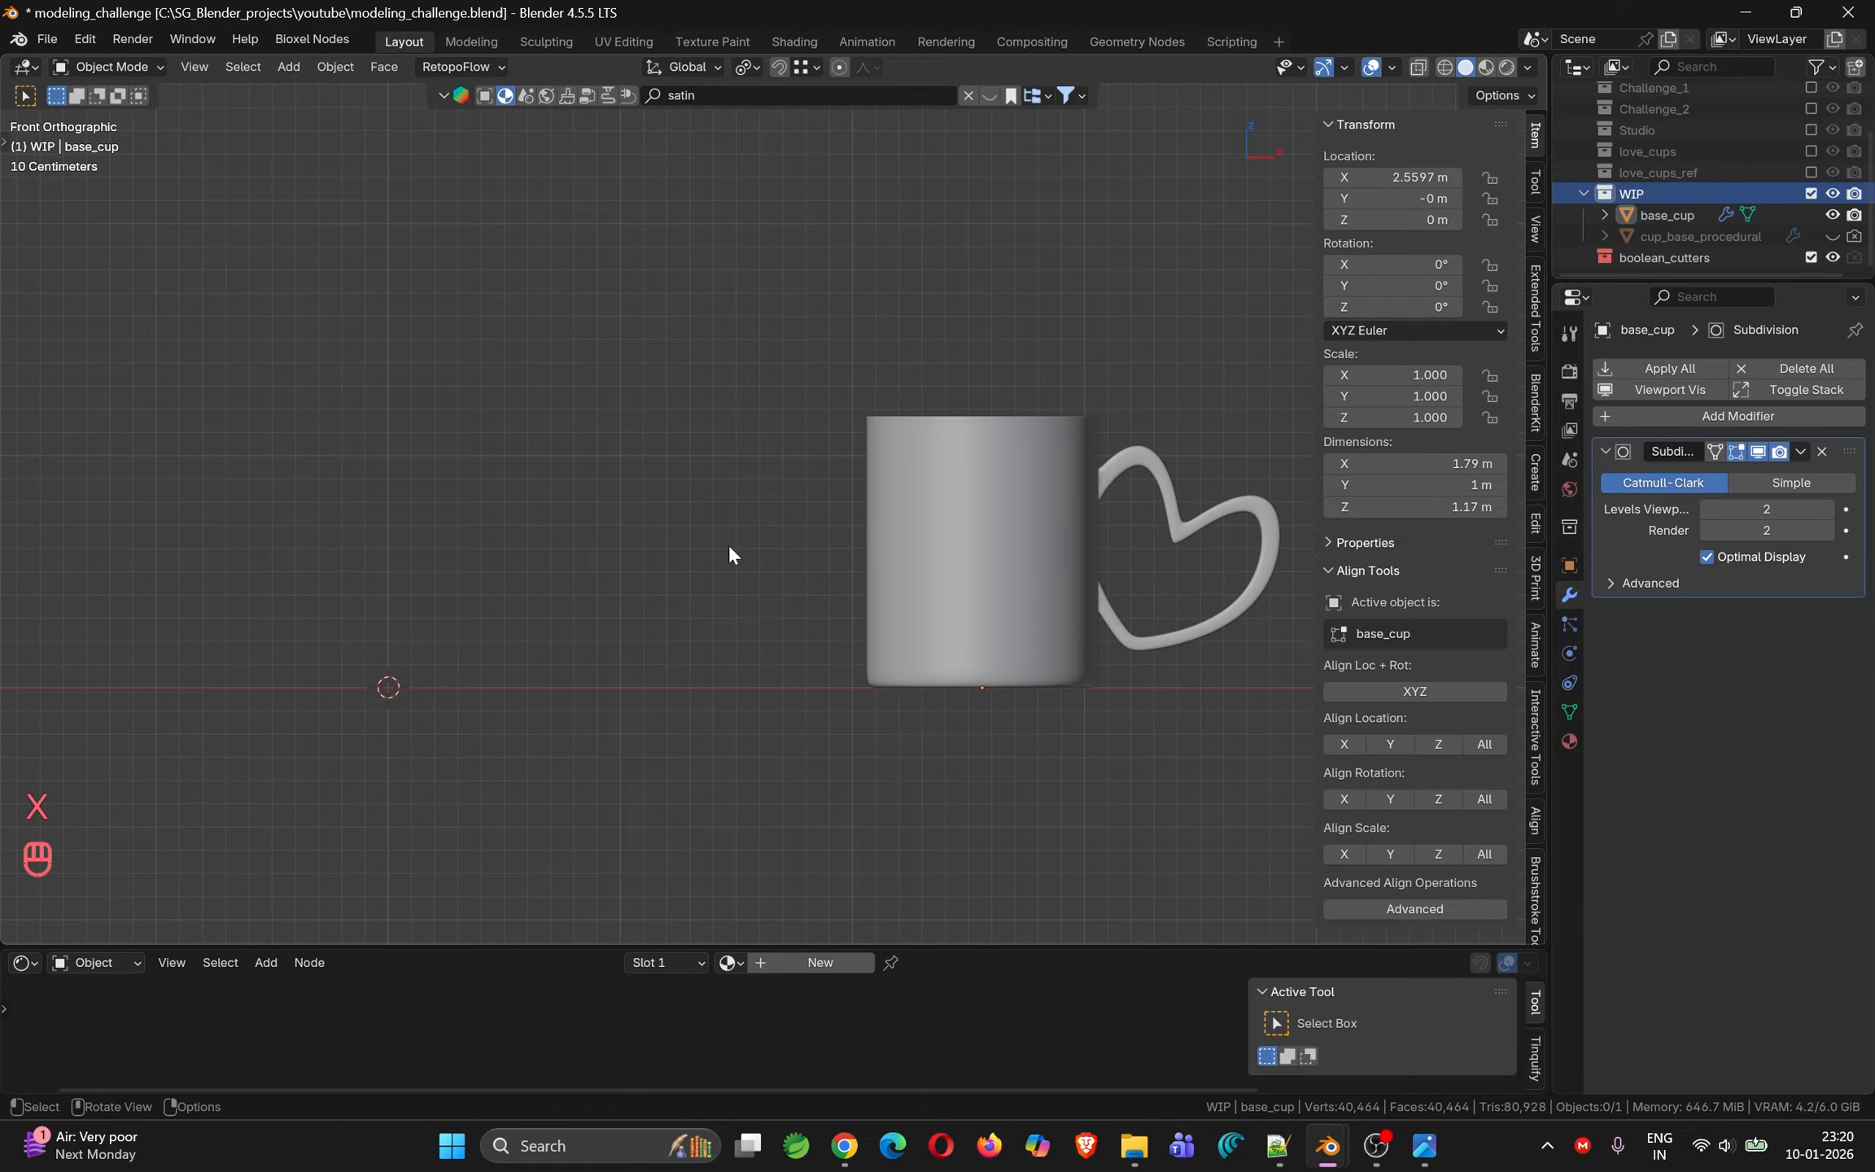
key(KP_7)
shift+middle_drag(489, 672, 697, 674)
key(shift+a)
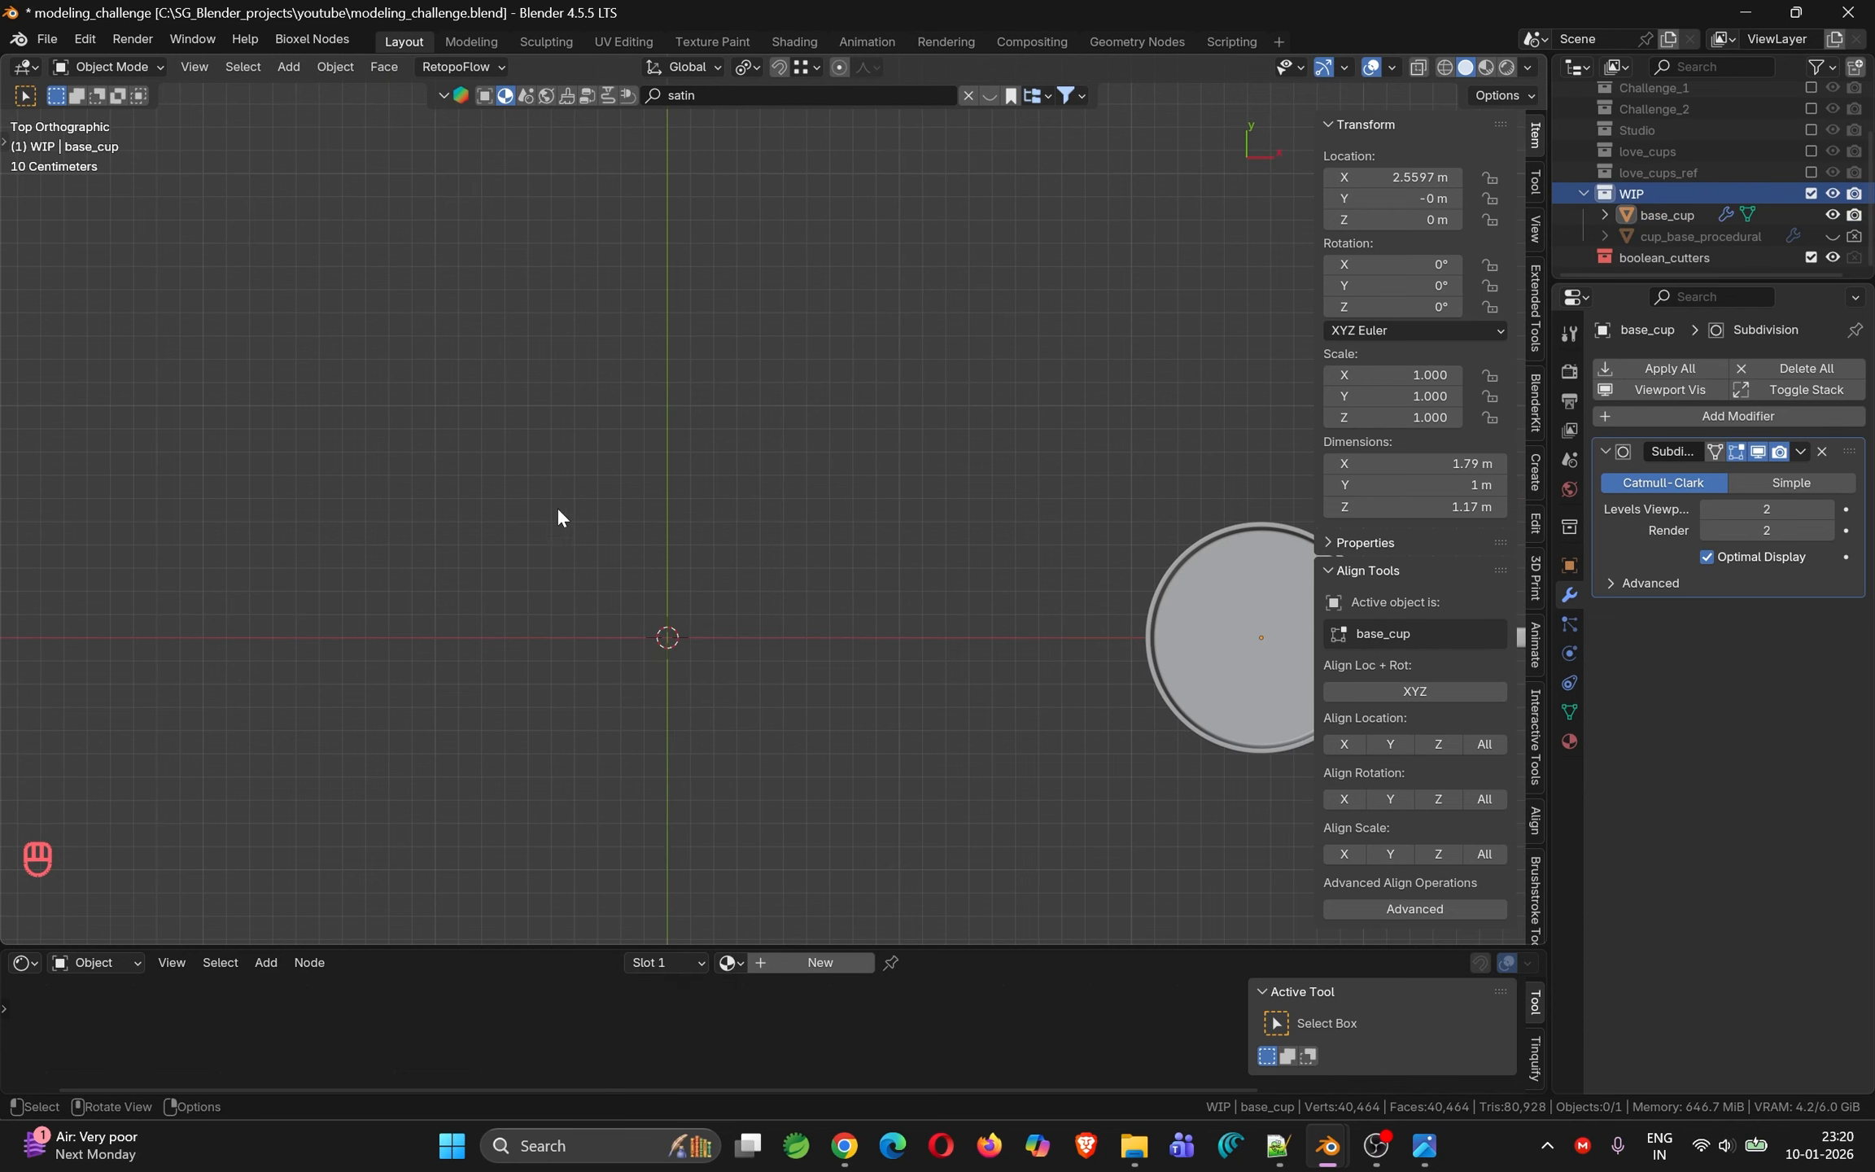
key(shift+a)
mouse_move(520, 506)
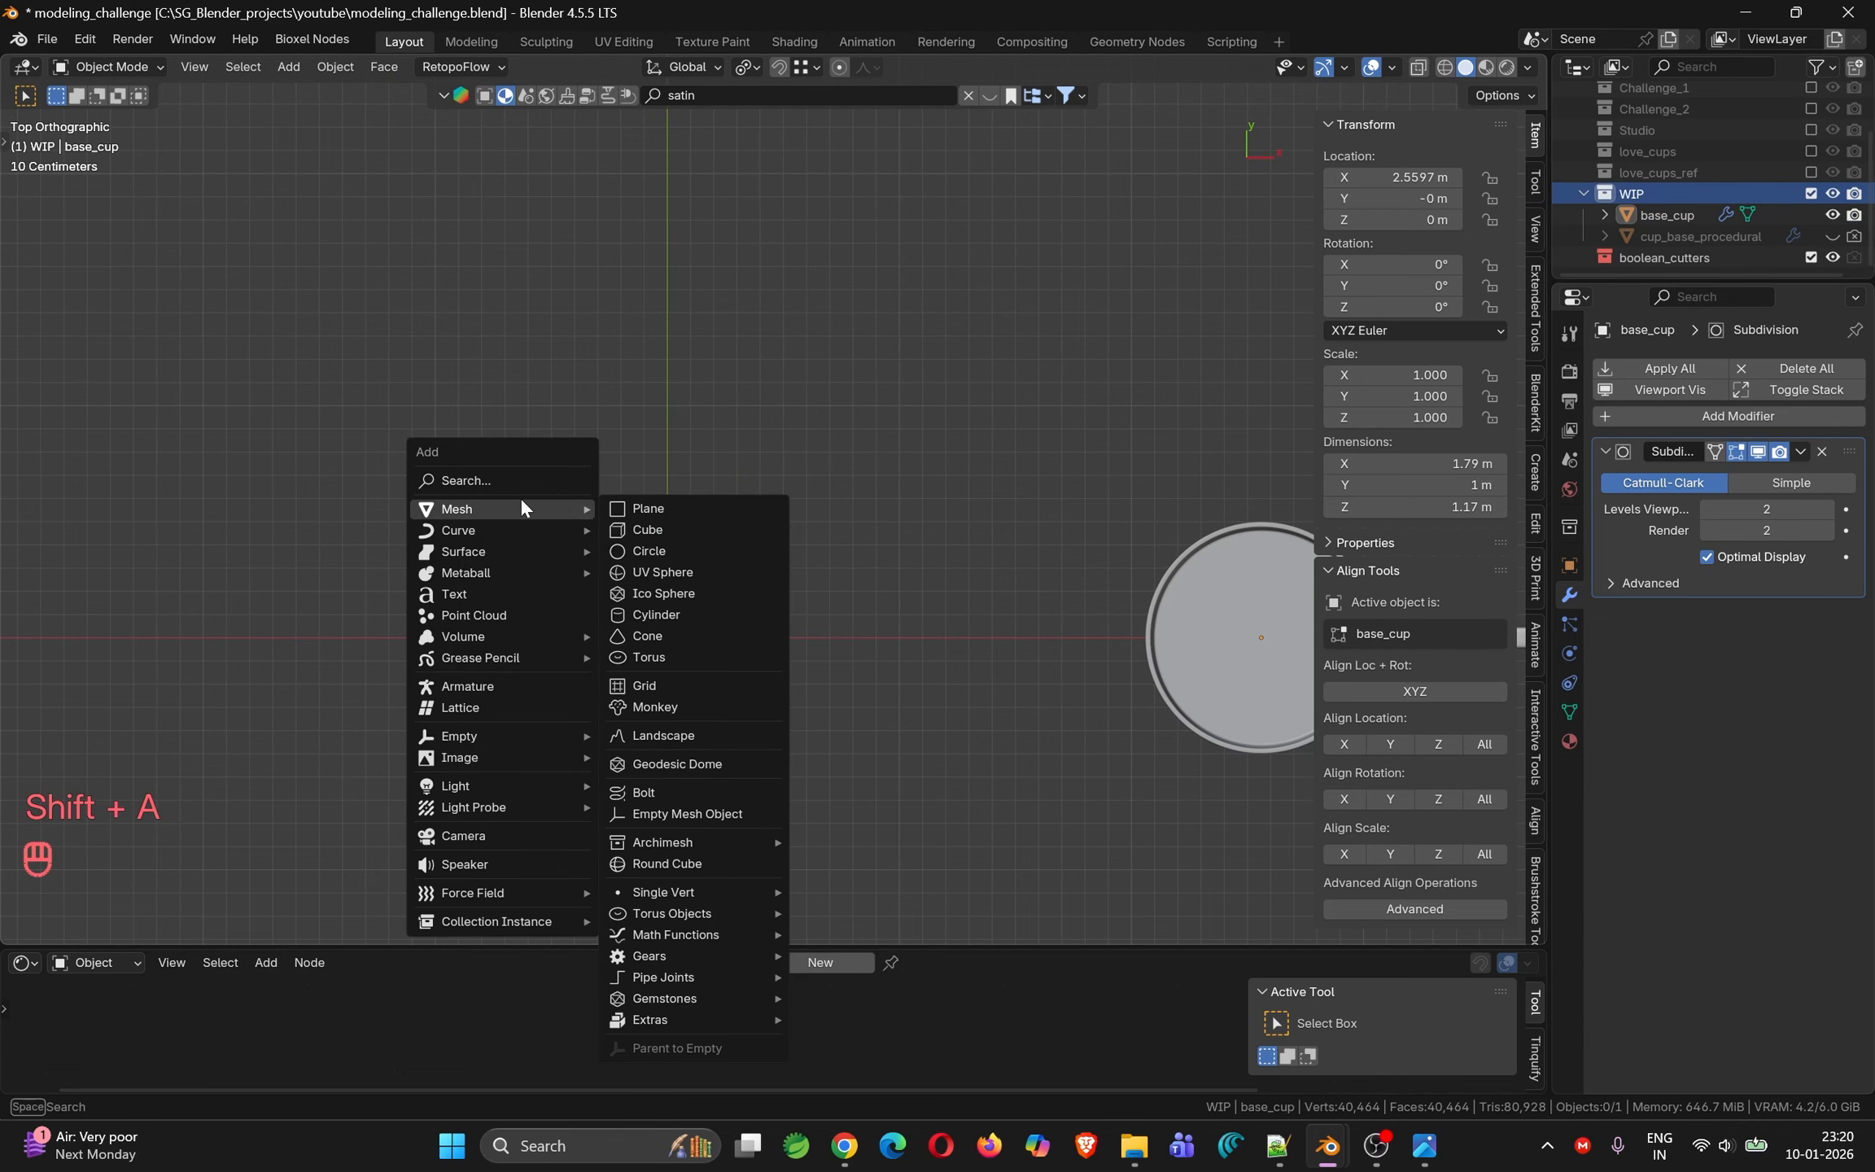
click(645, 548)
Move the circle's top vertex down about 1 m along Y with Sharp proportional editing to form a heart's notch
key(Tab)
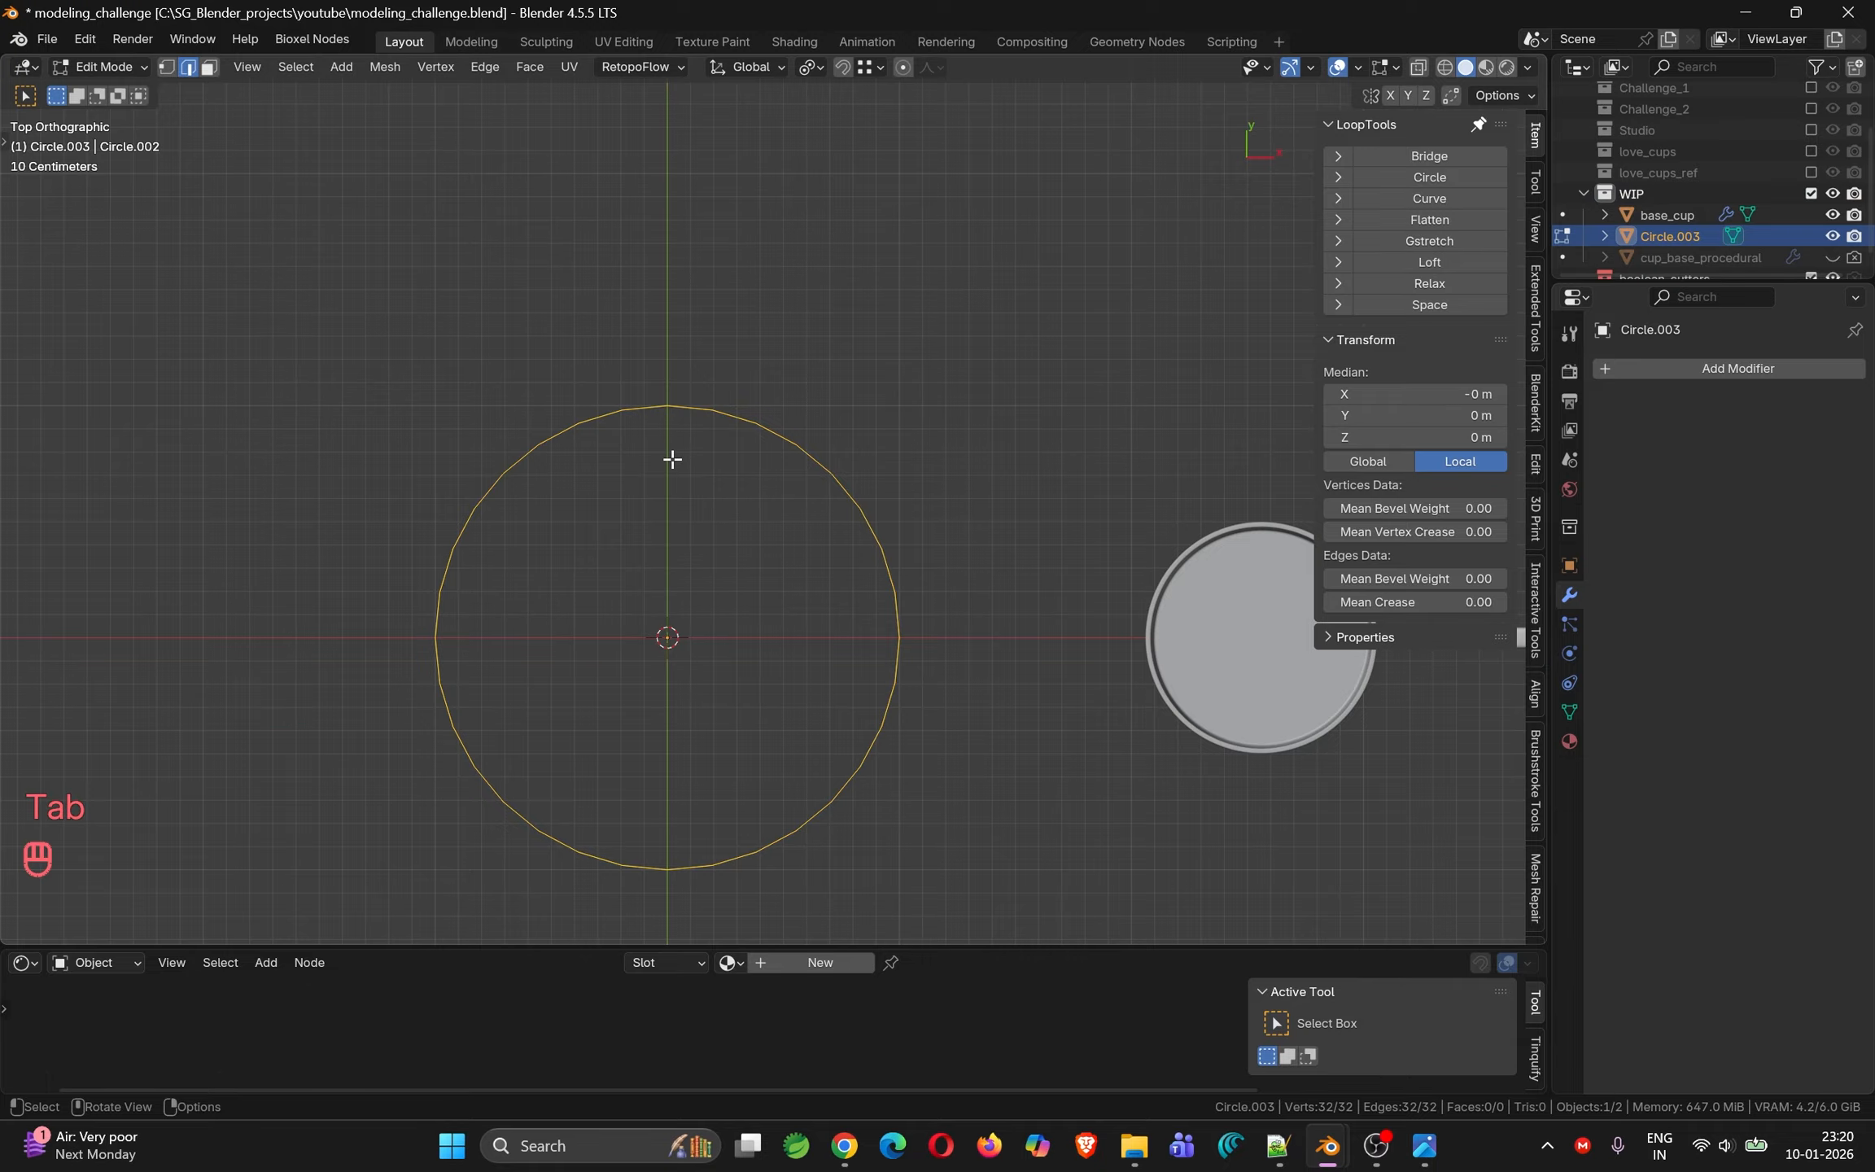
key(1)
click(665, 411)
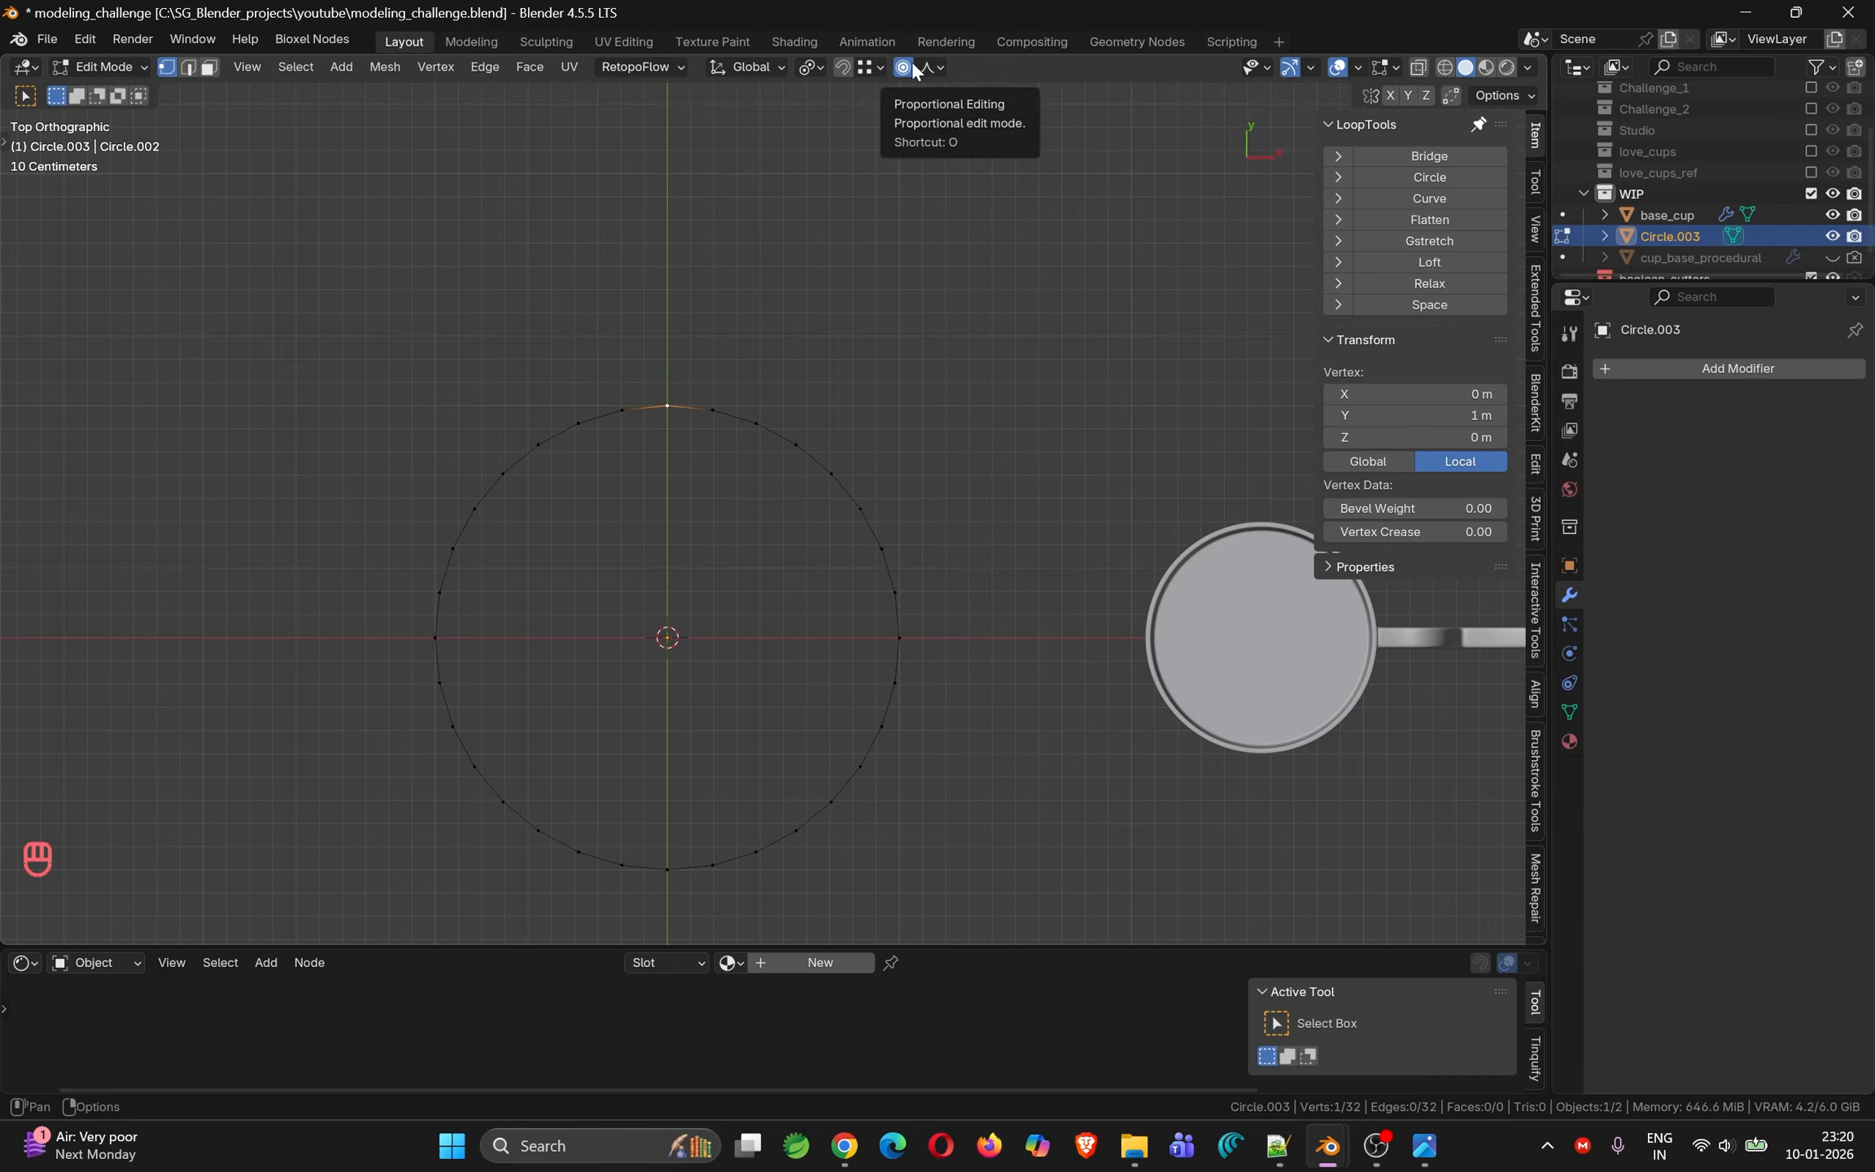
key(g)
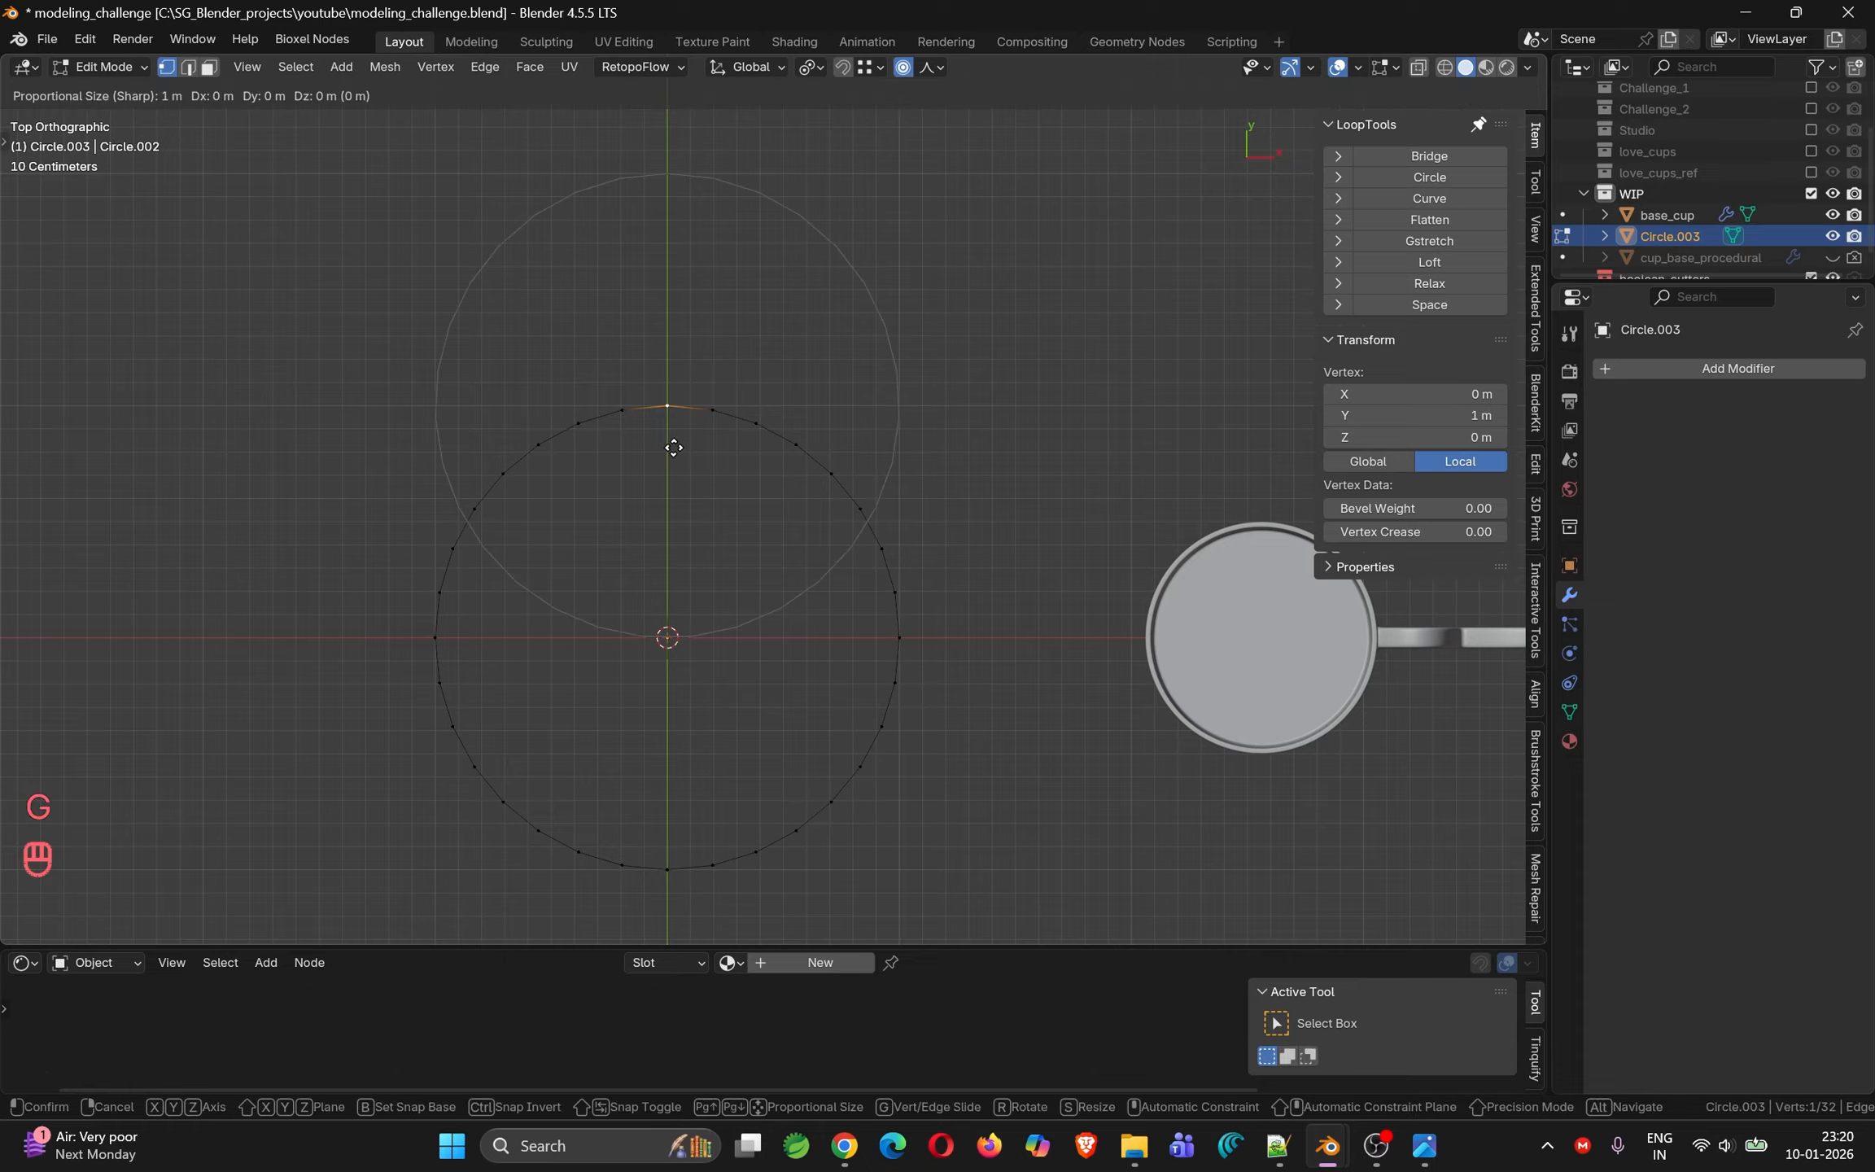
key(y)
scroll(656, 690, down, 4)
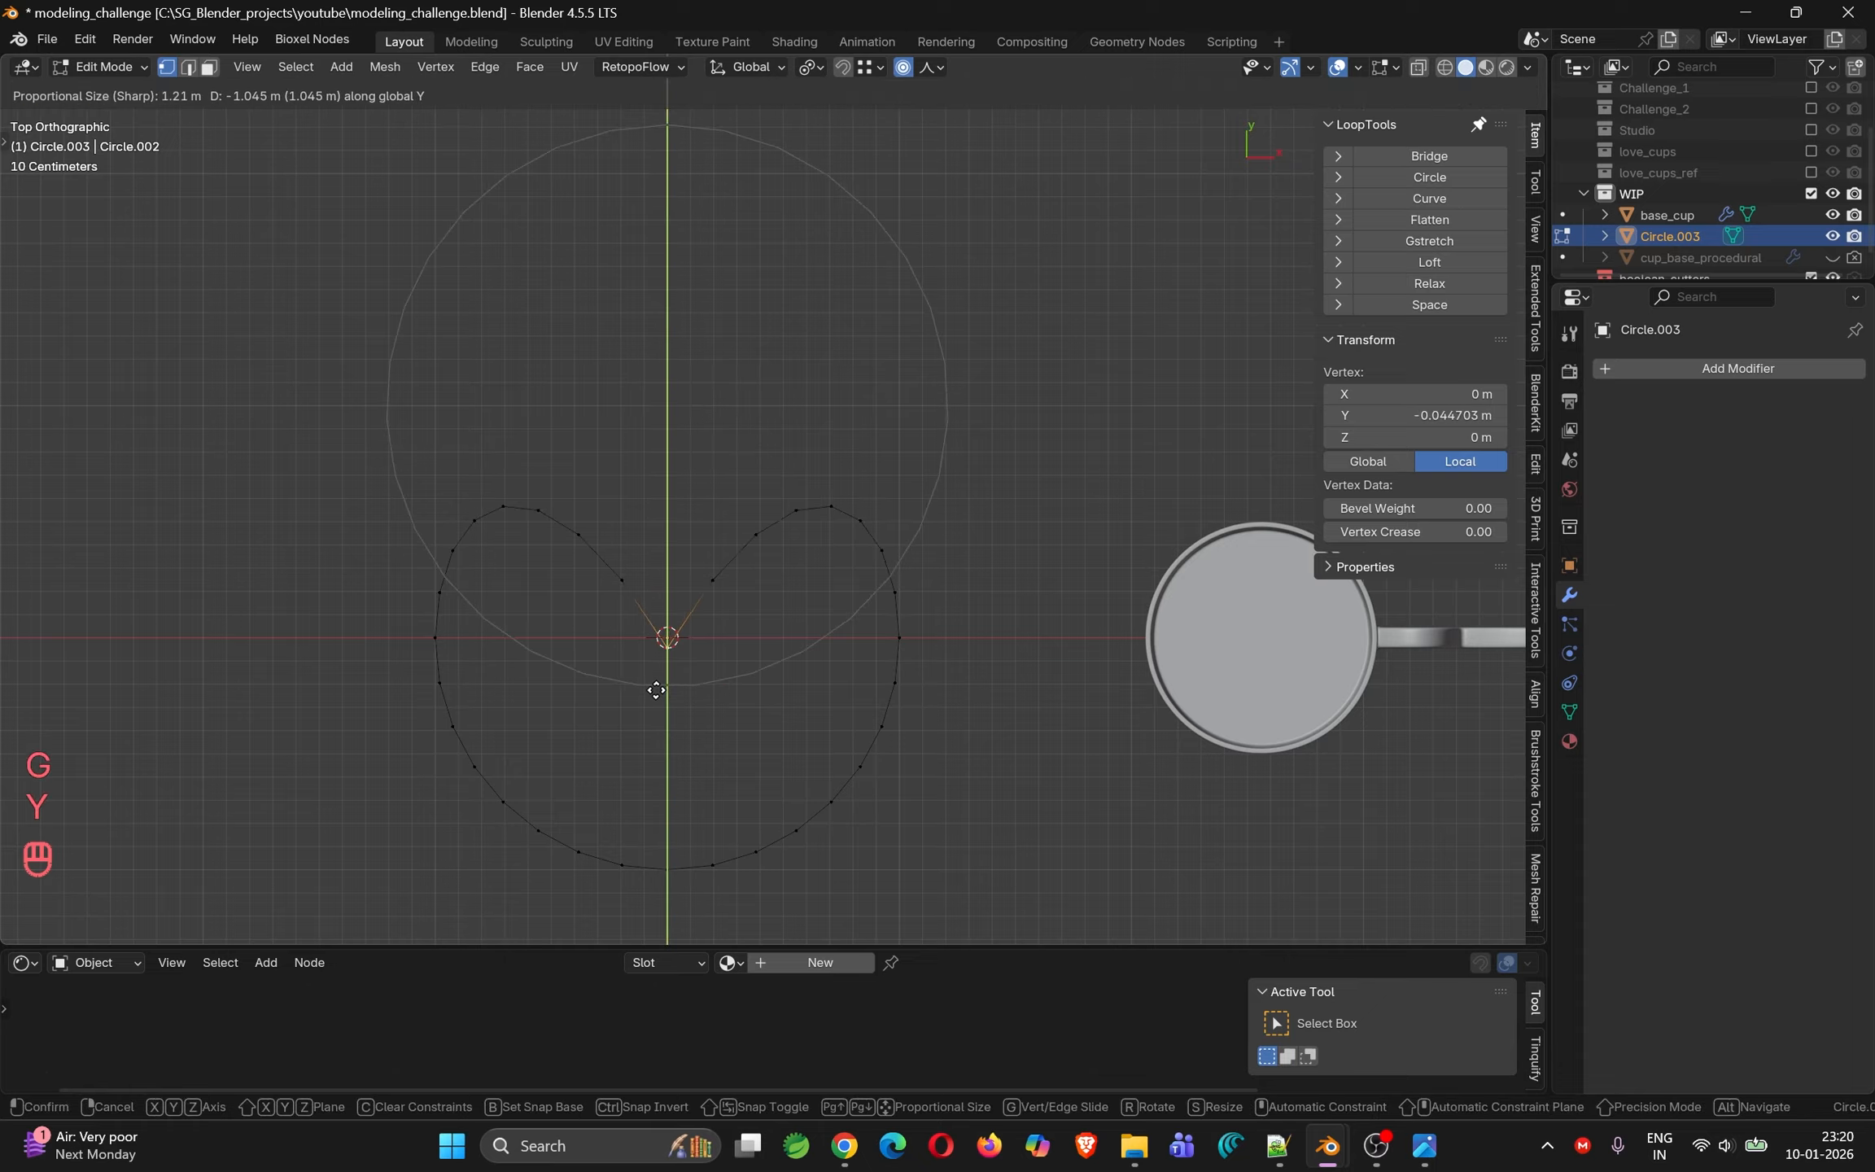
click(655, 690)
Move the heart's bottom vertex about 0.26 m down along Y with Sharp proportional editing to form the point, and finish editing the mesh
click(669, 847)
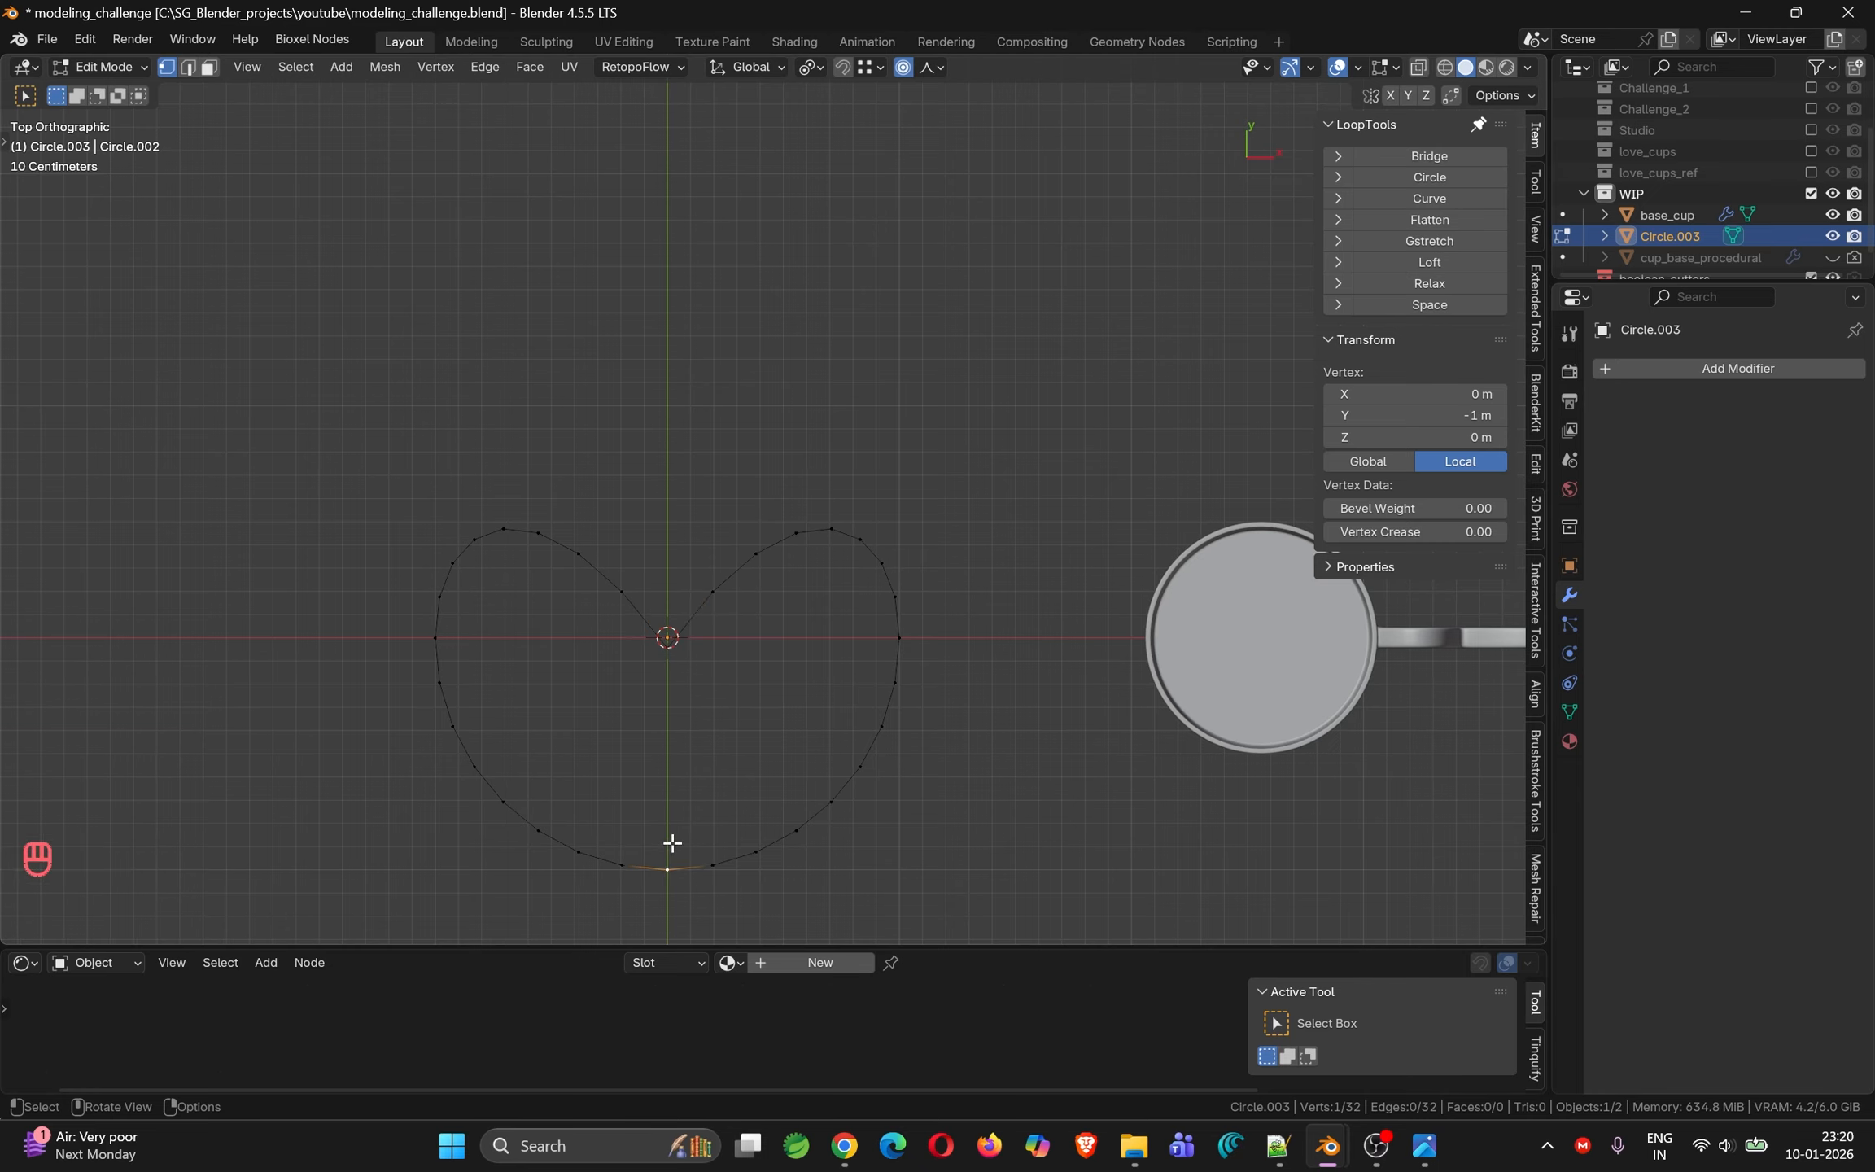
shift+middle_drag(669, 747, 676, 541)
key(g)
key(y)
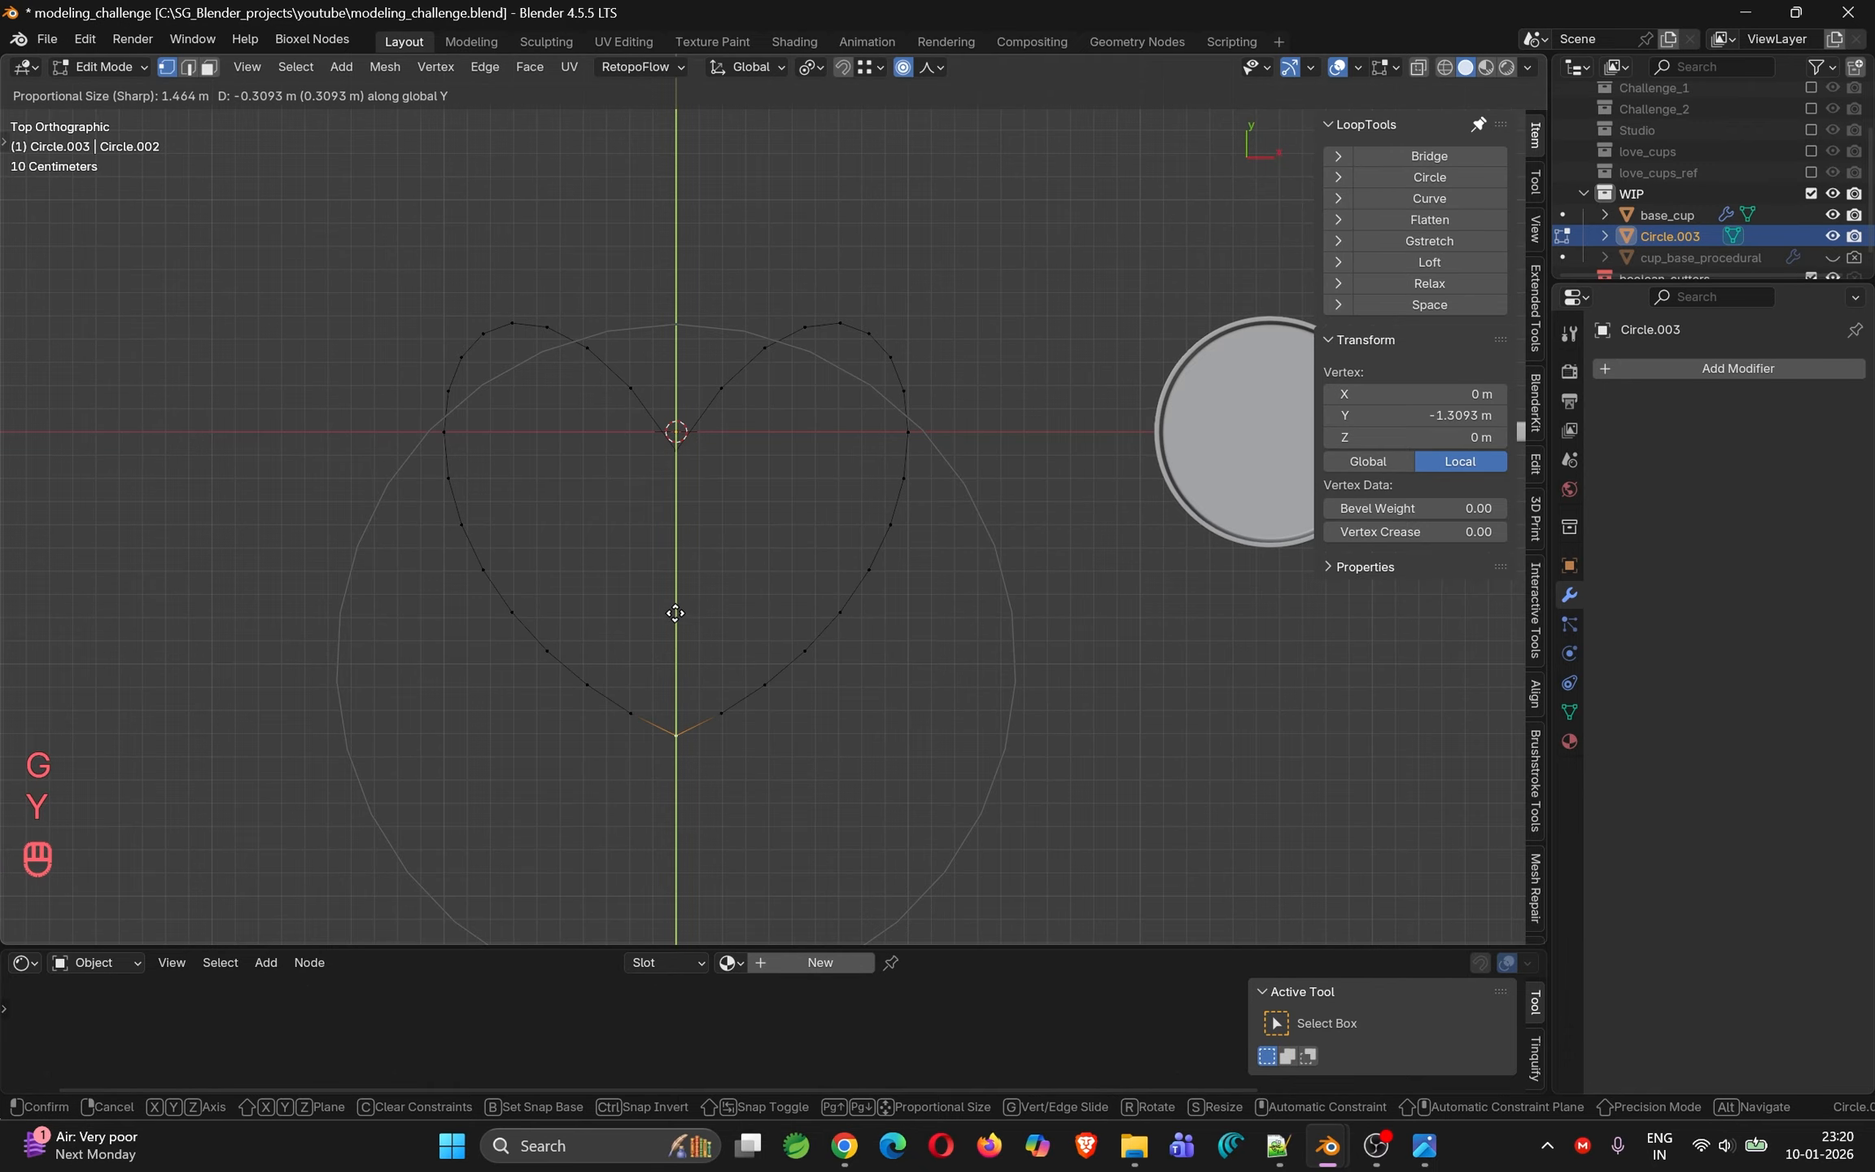
click(676, 600)
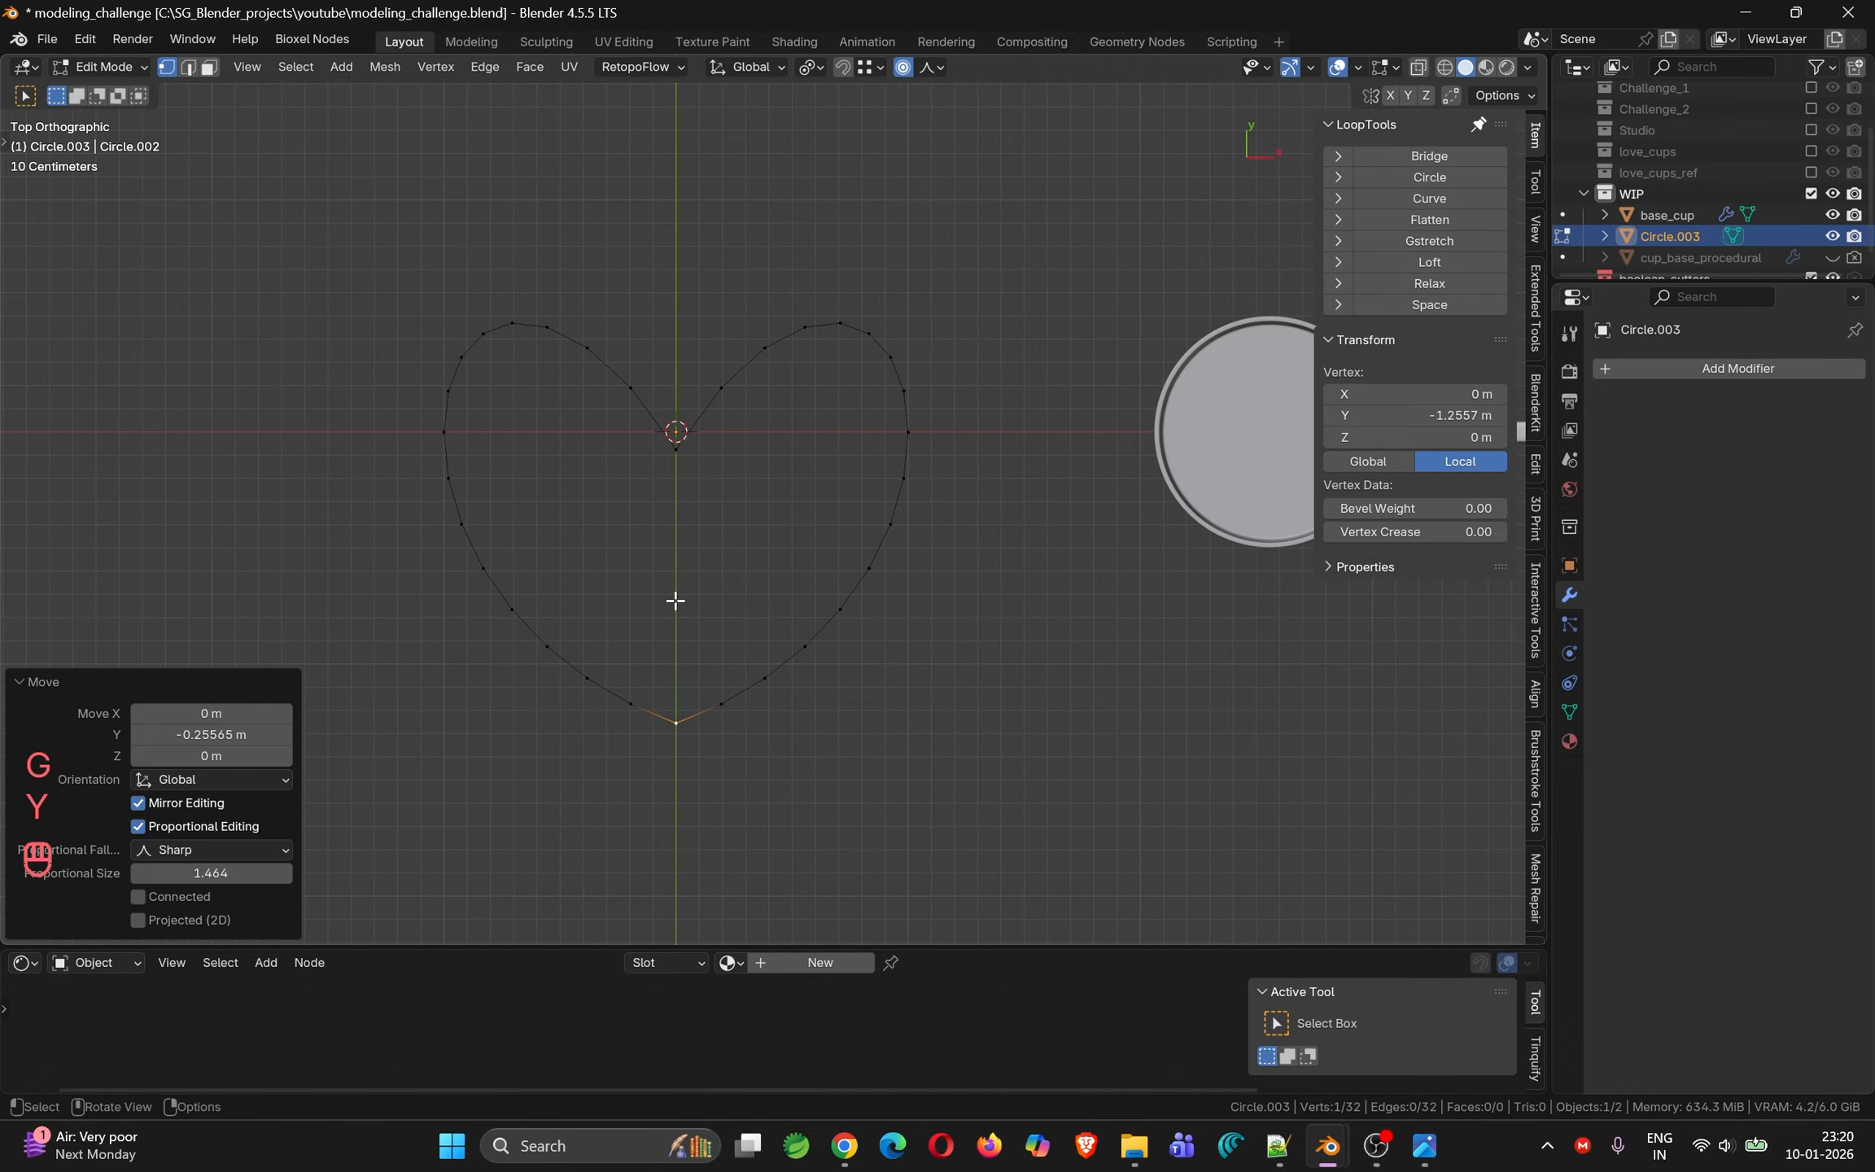
key(a)
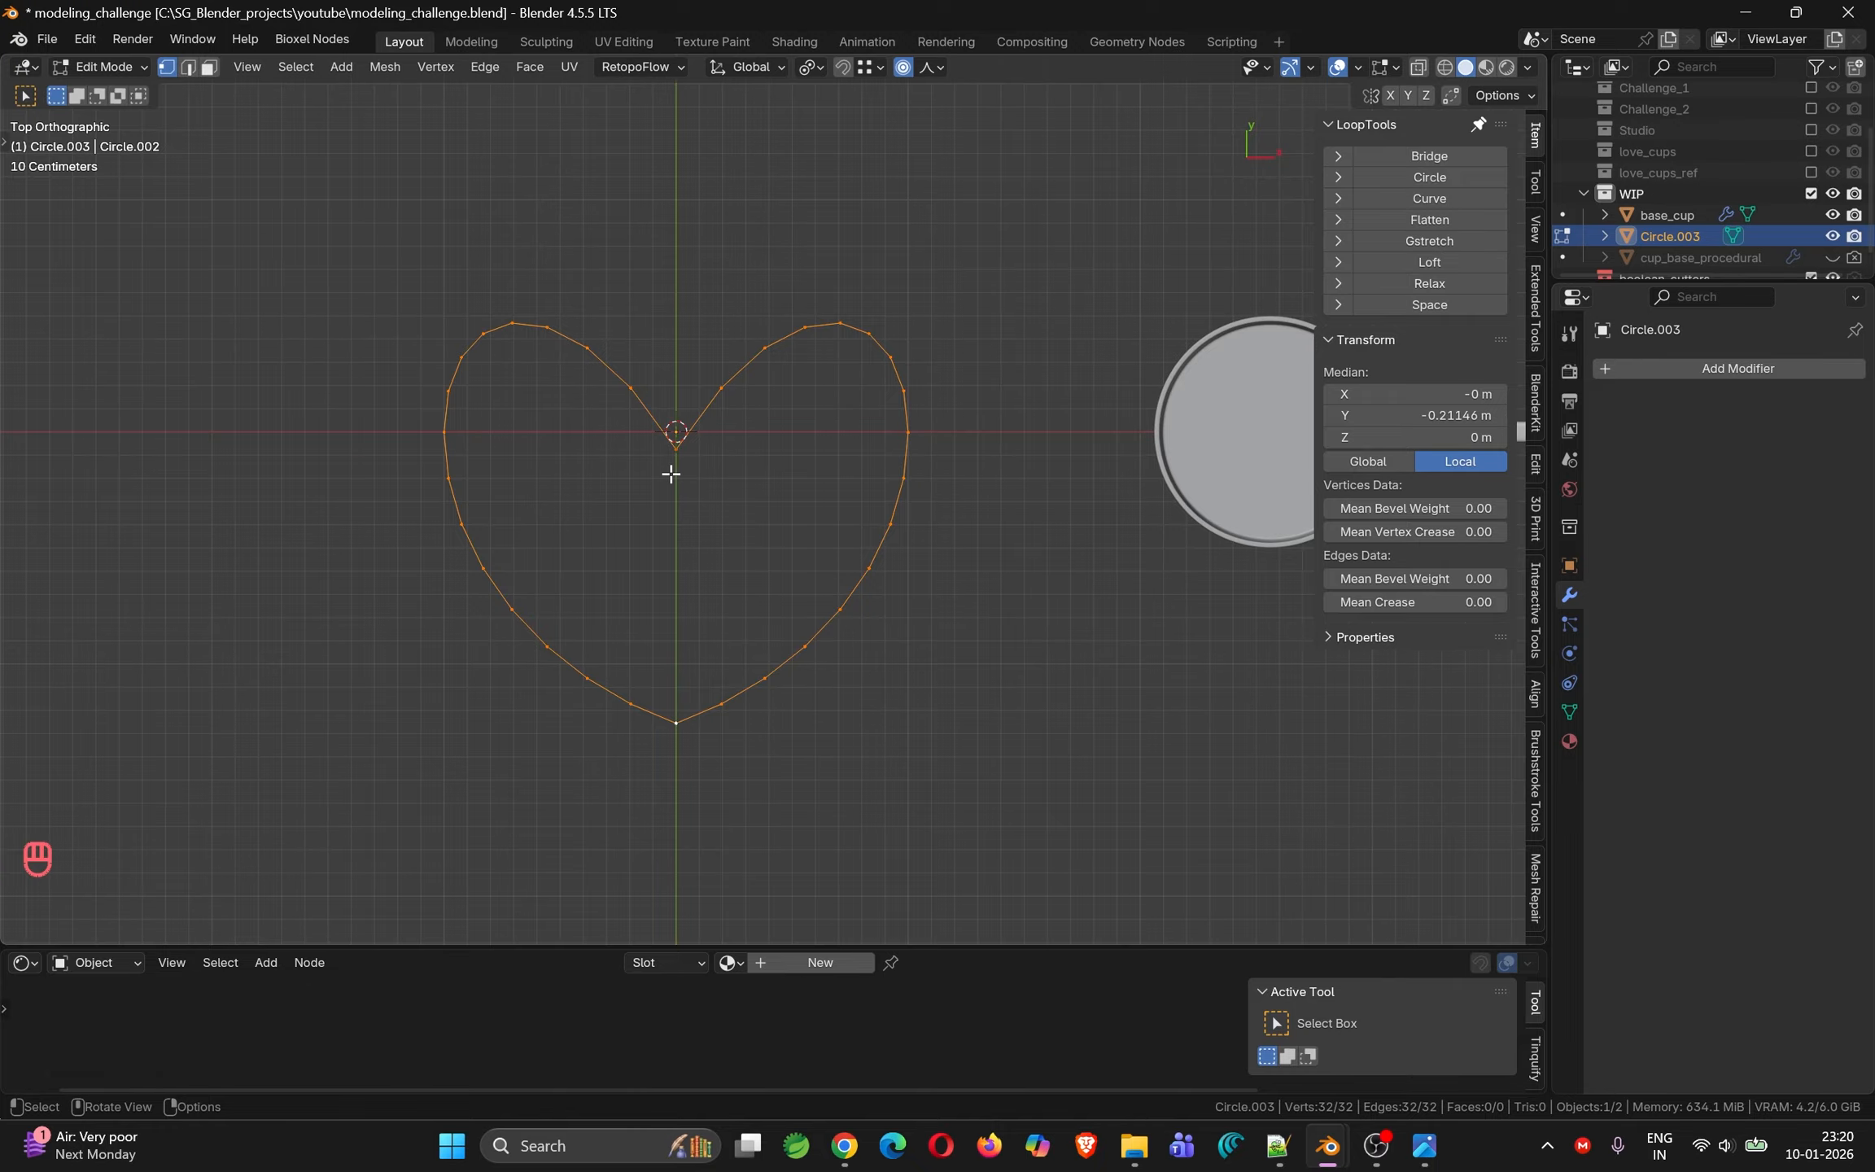
click(677, 447)
scroll(680, 450, up, 3)
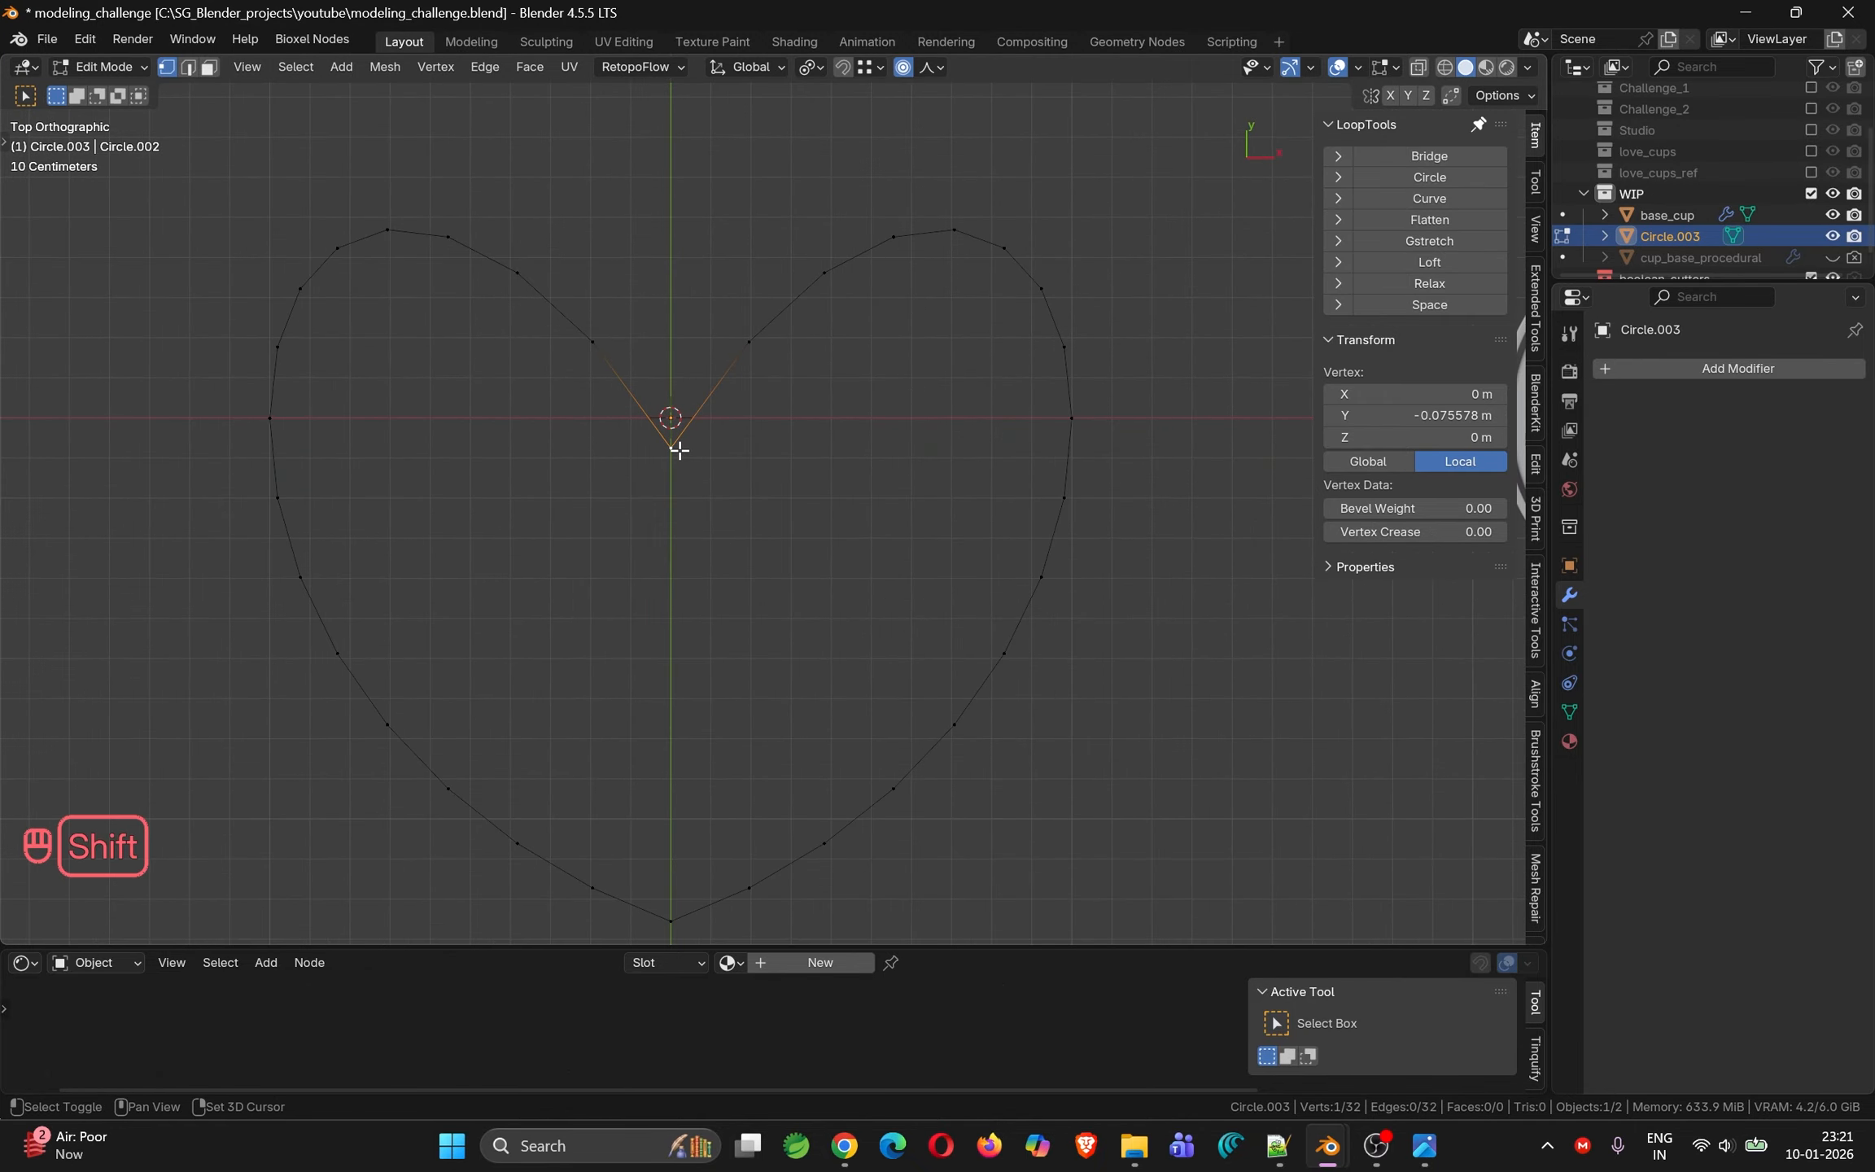
key(Tab)
scroll(679, 449, down, 2)
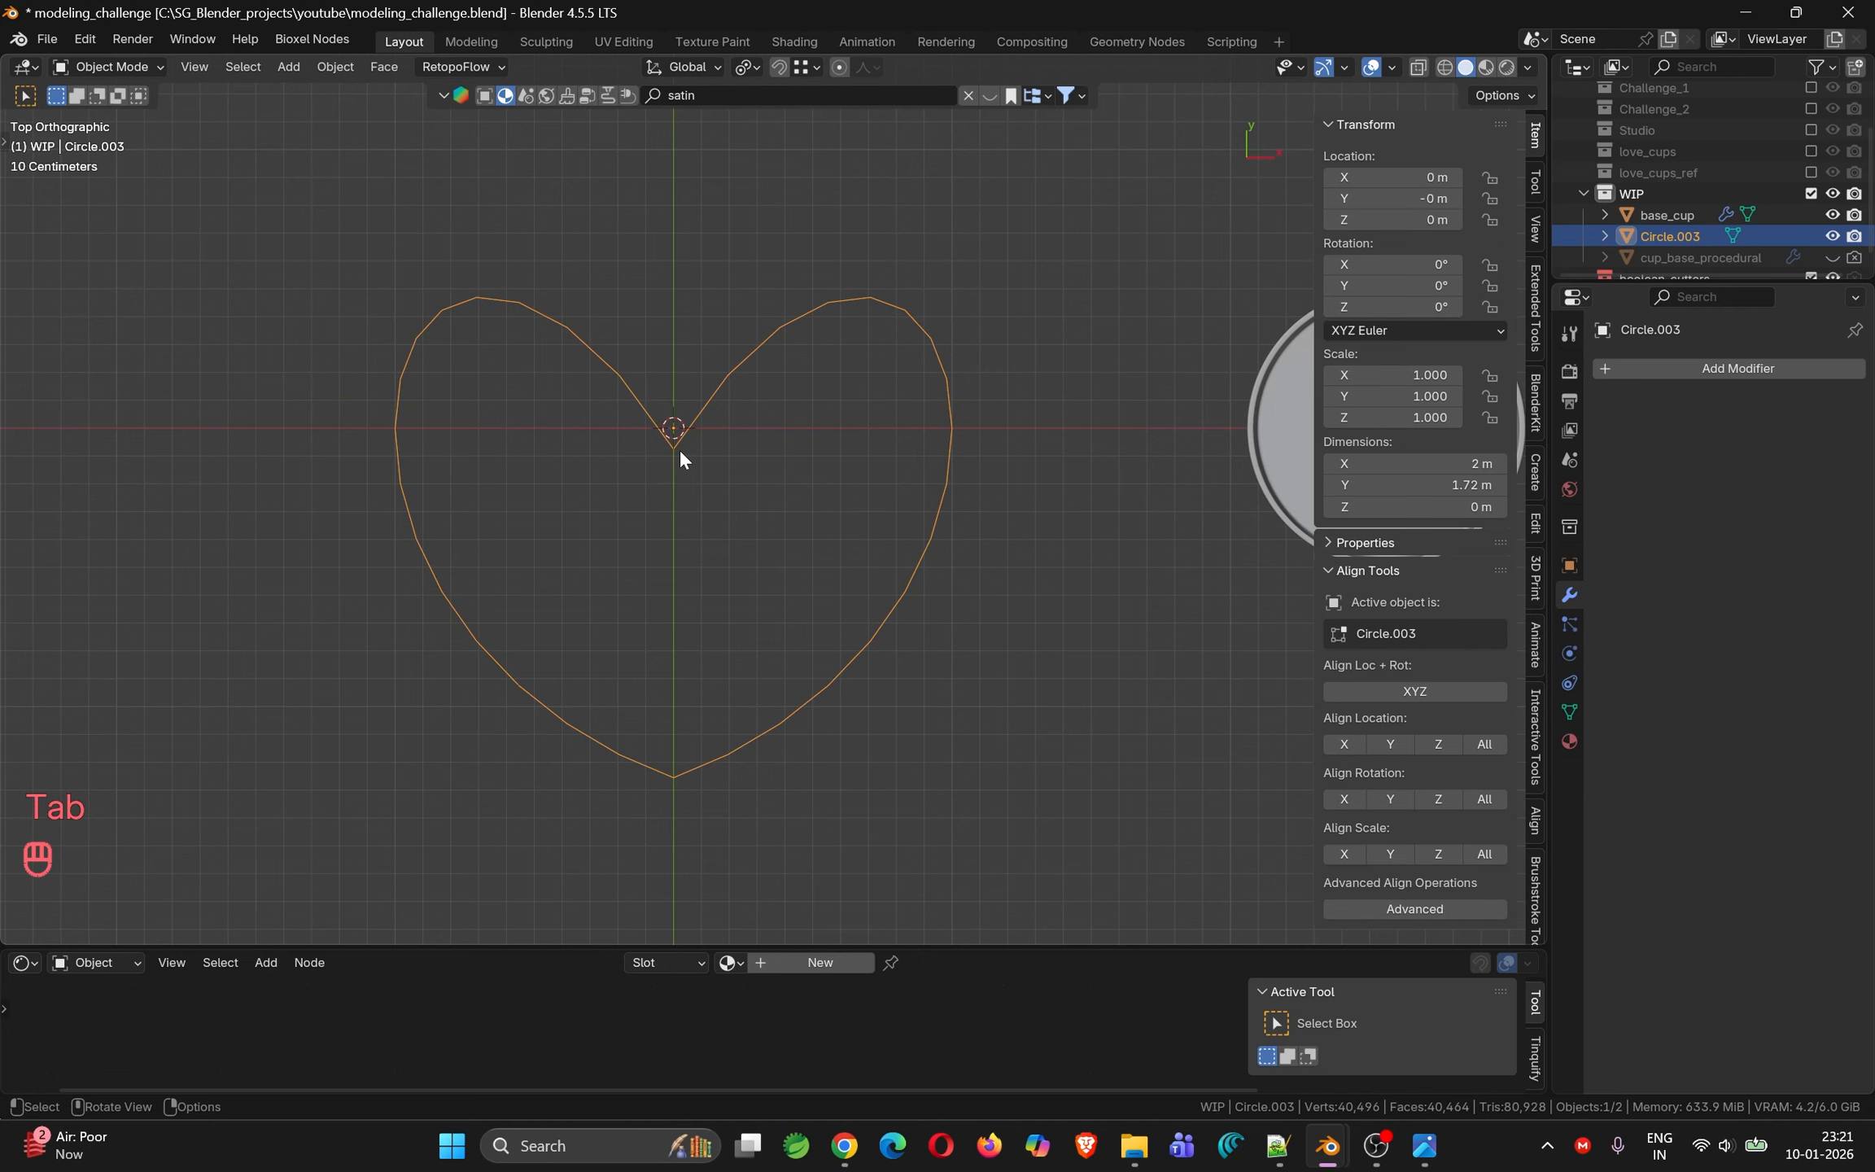
Add a mesh plane at the world origin and scale it down to about 0.1
key(shift+a)
mouse_move(678, 451)
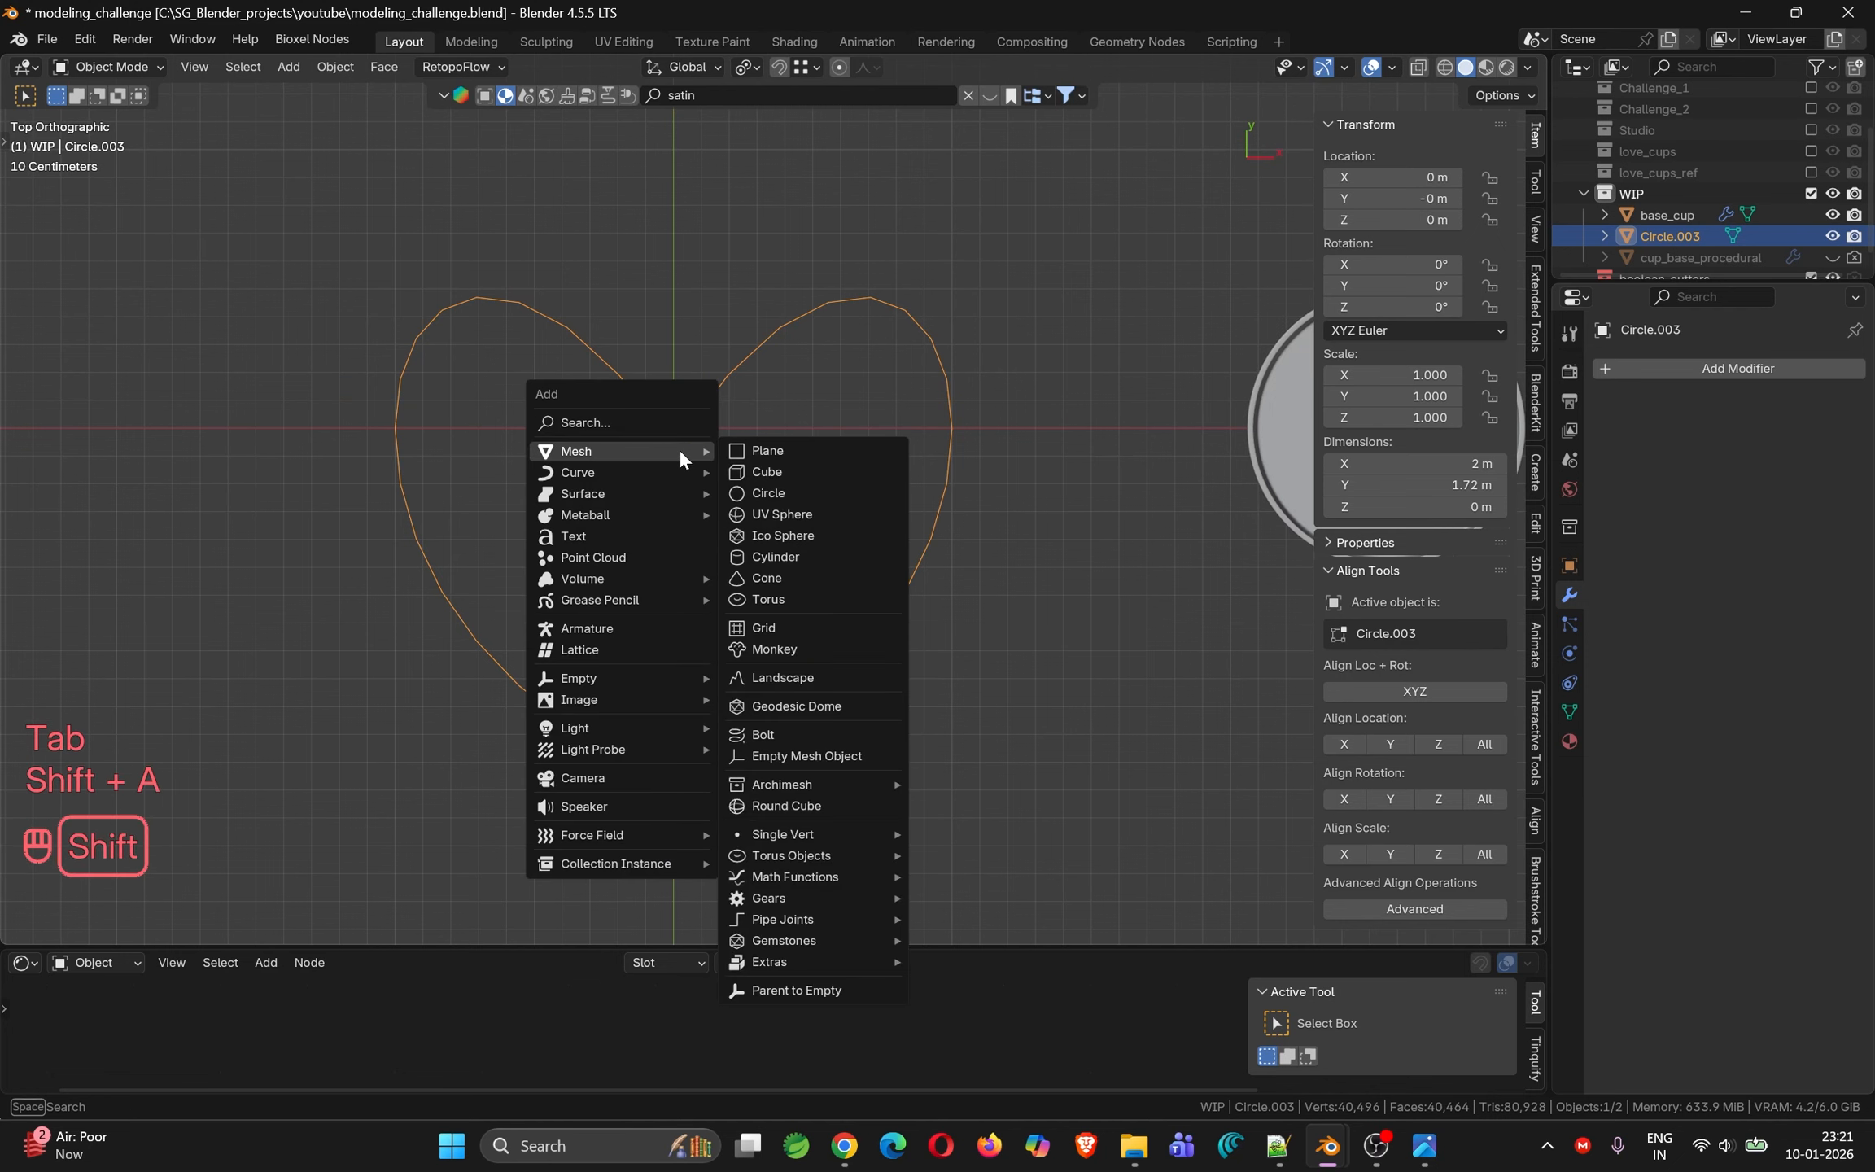
click(763, 457)
key(s)
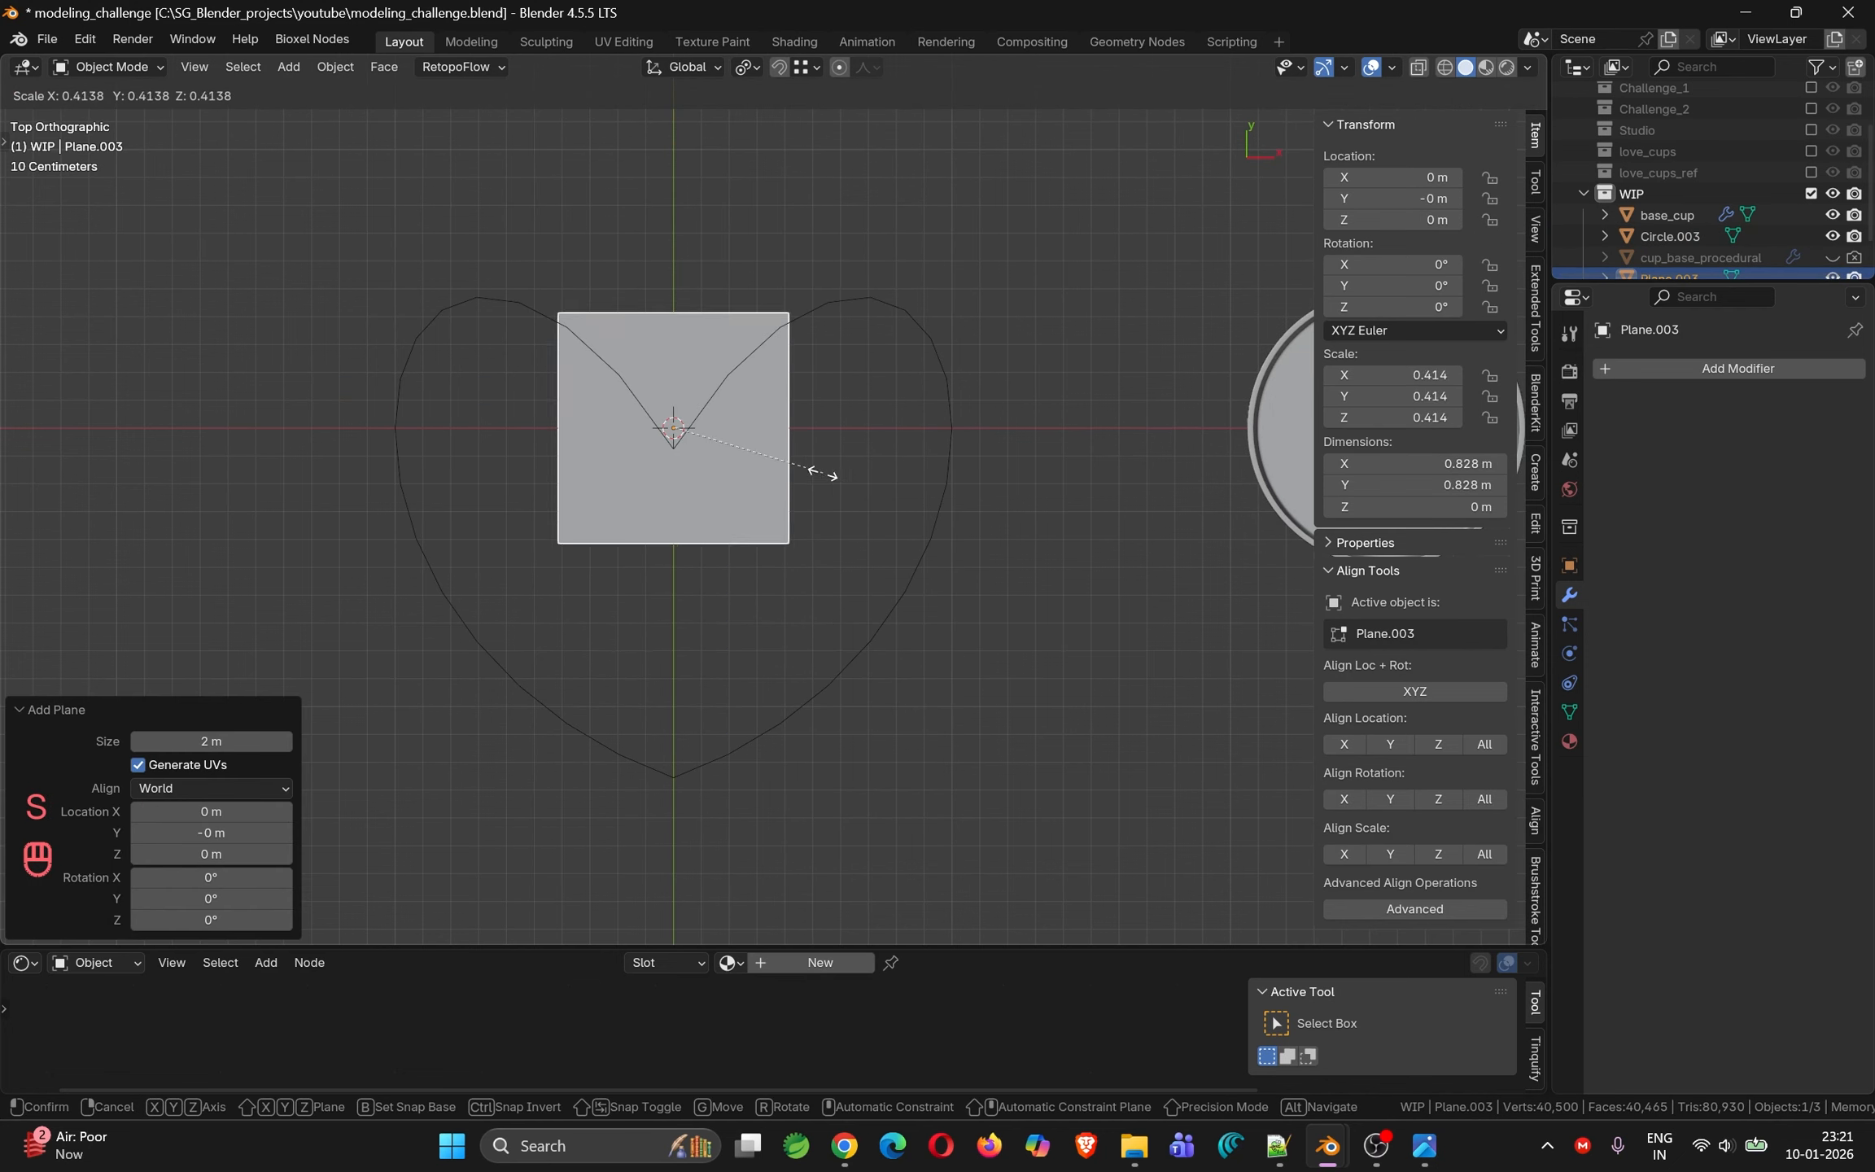
click(710, 440)
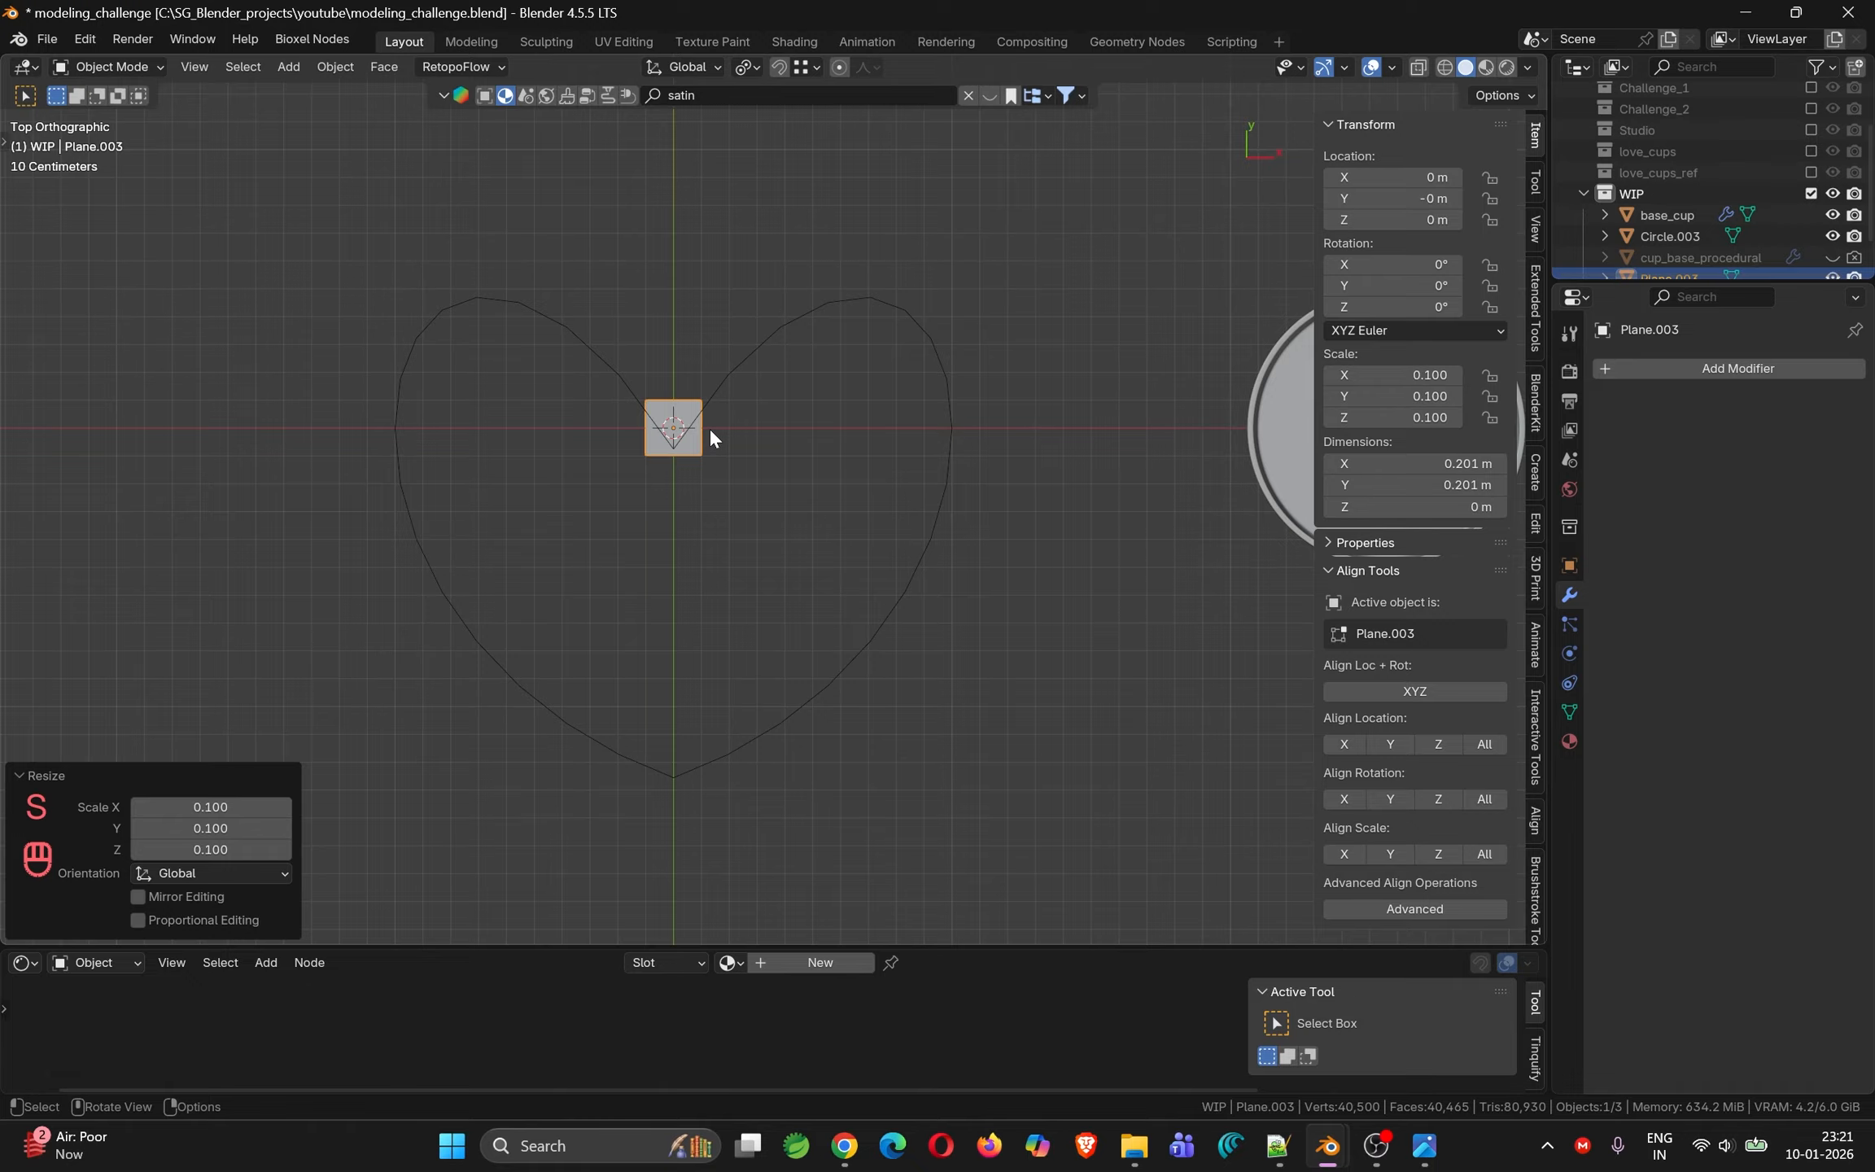
Apply the small plane's scale and delete only its face, keeping the square outline
key(Tab)
key(Tab)
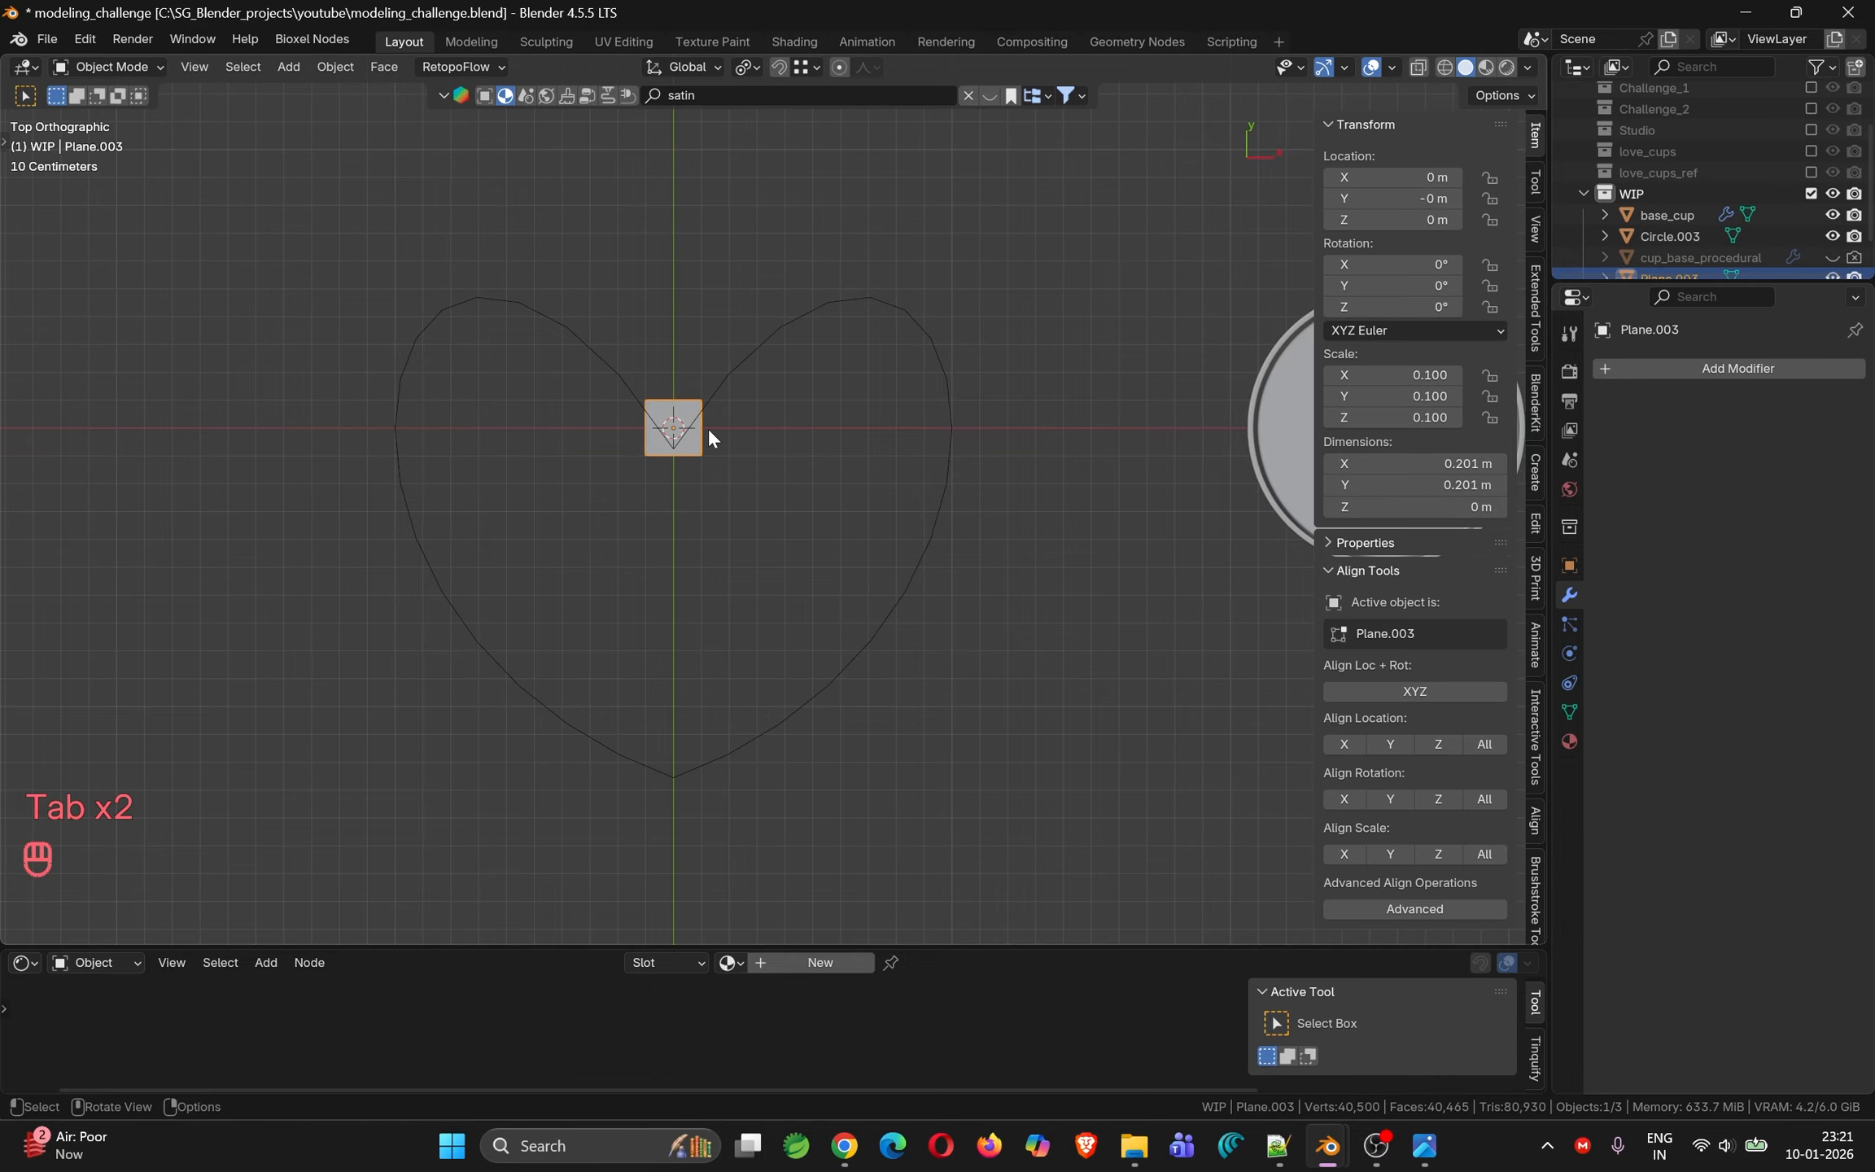
key(ctrl+a)
click(657, 224)
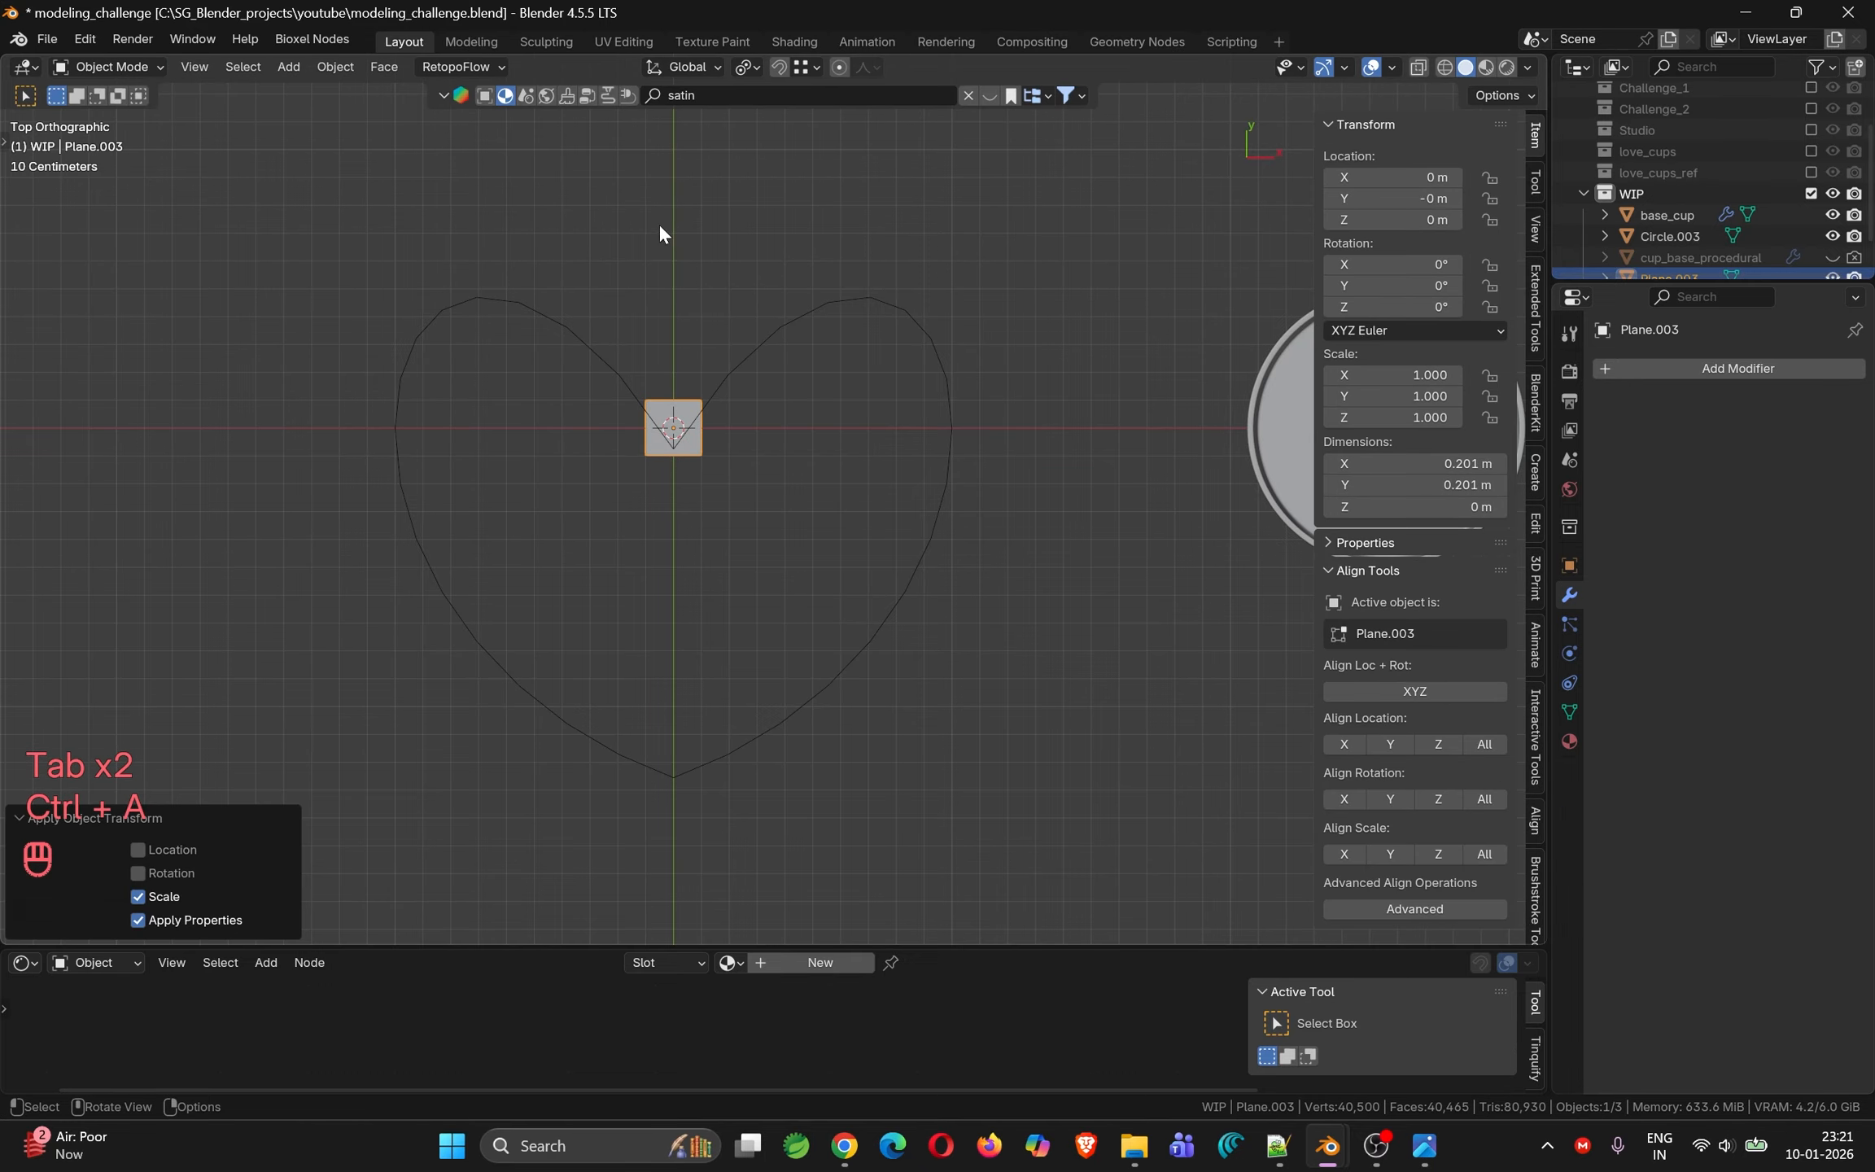
key(Tab)
key(x)
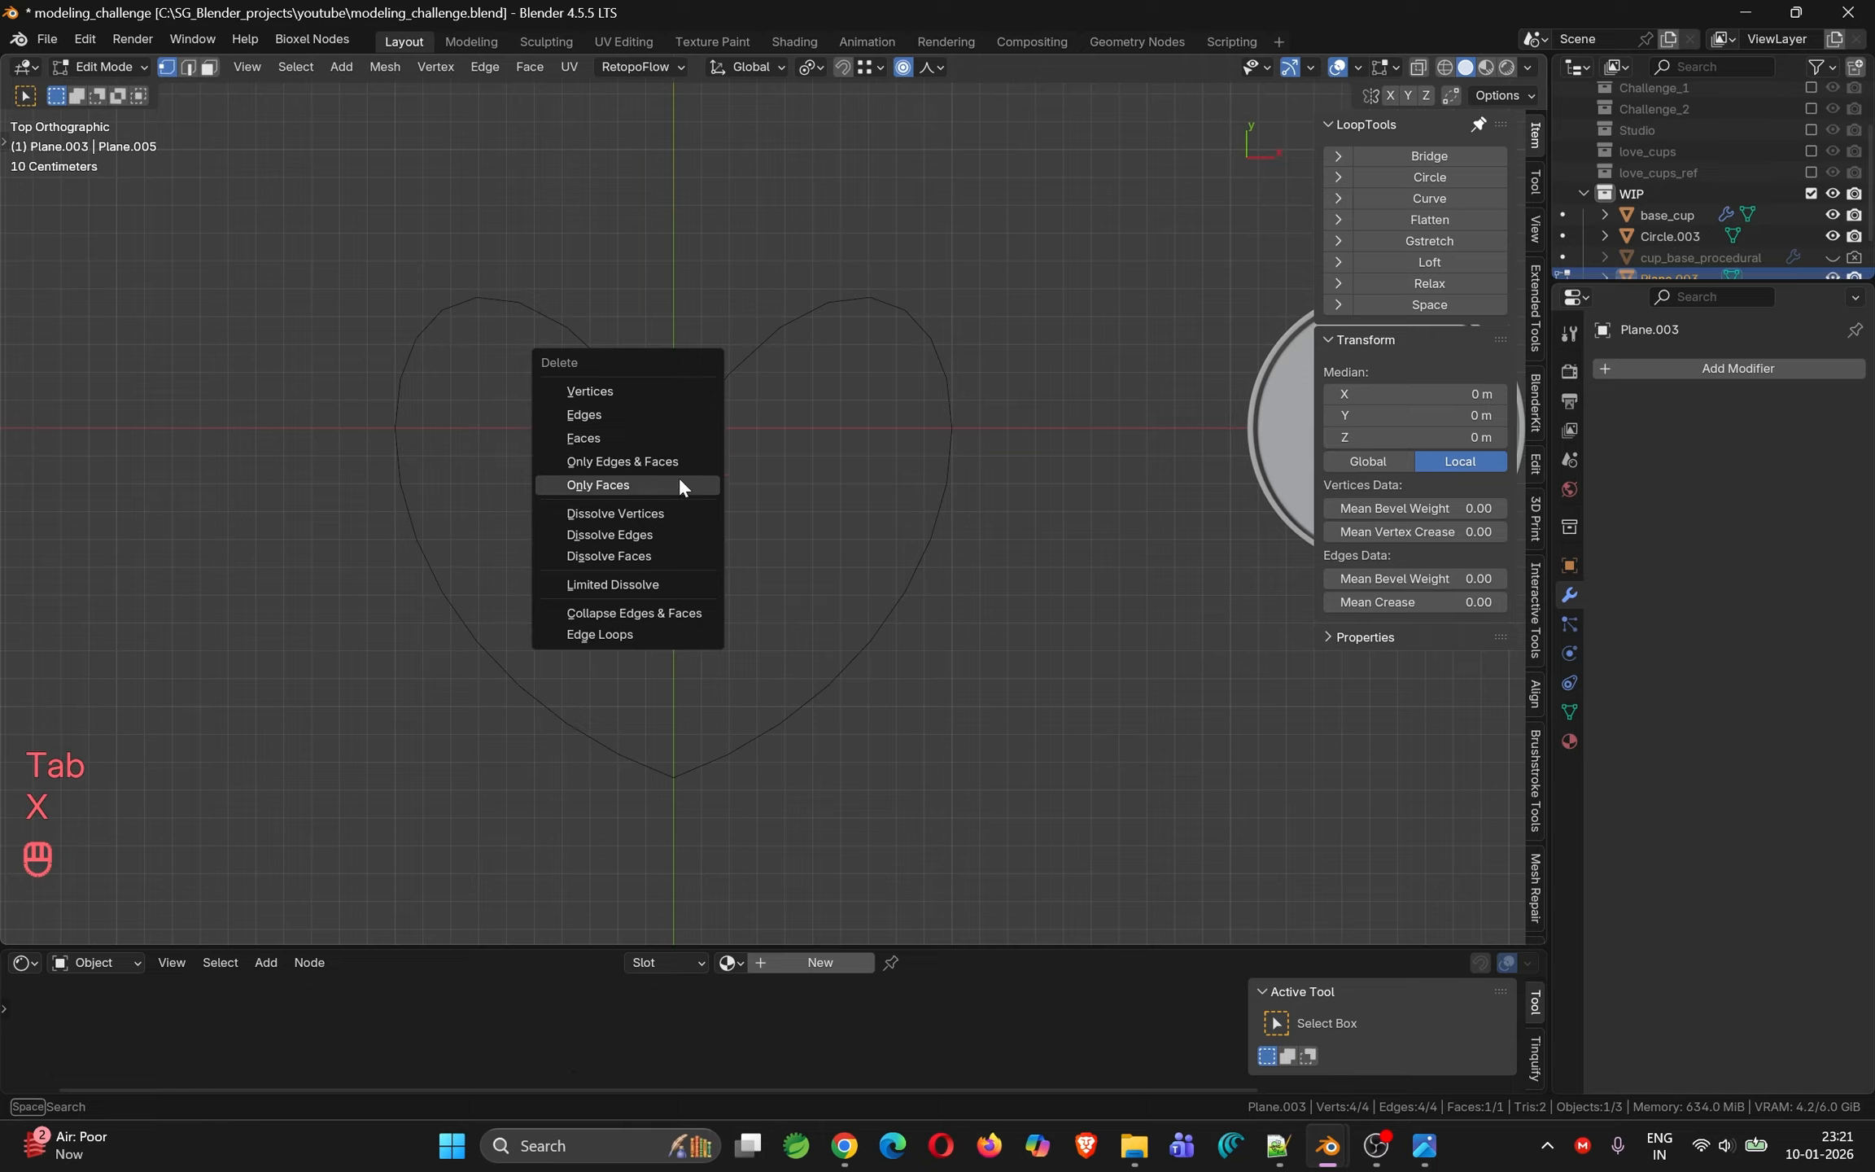
click(679, 477)
key(Tab)
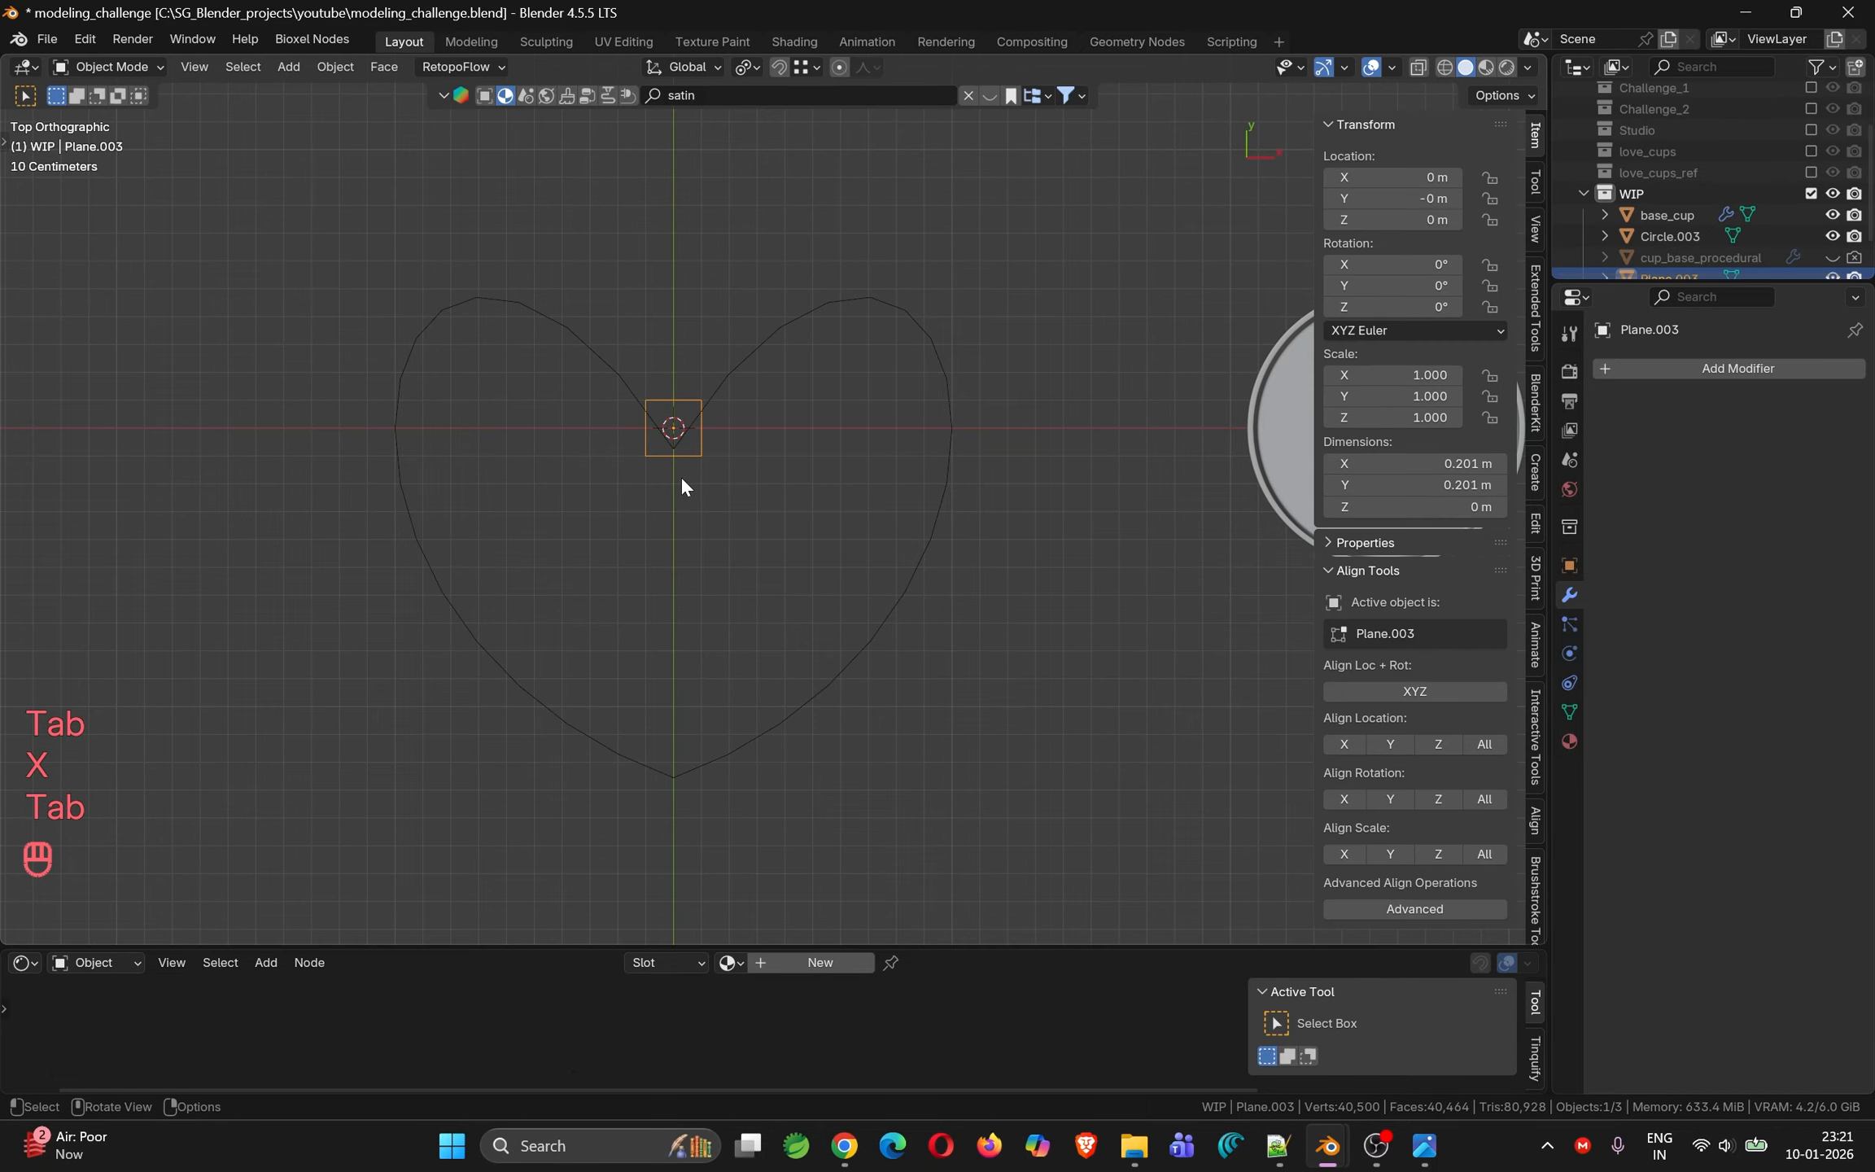
Convert the heart mesh outline to a curve while keeping the original
click(763, 342)
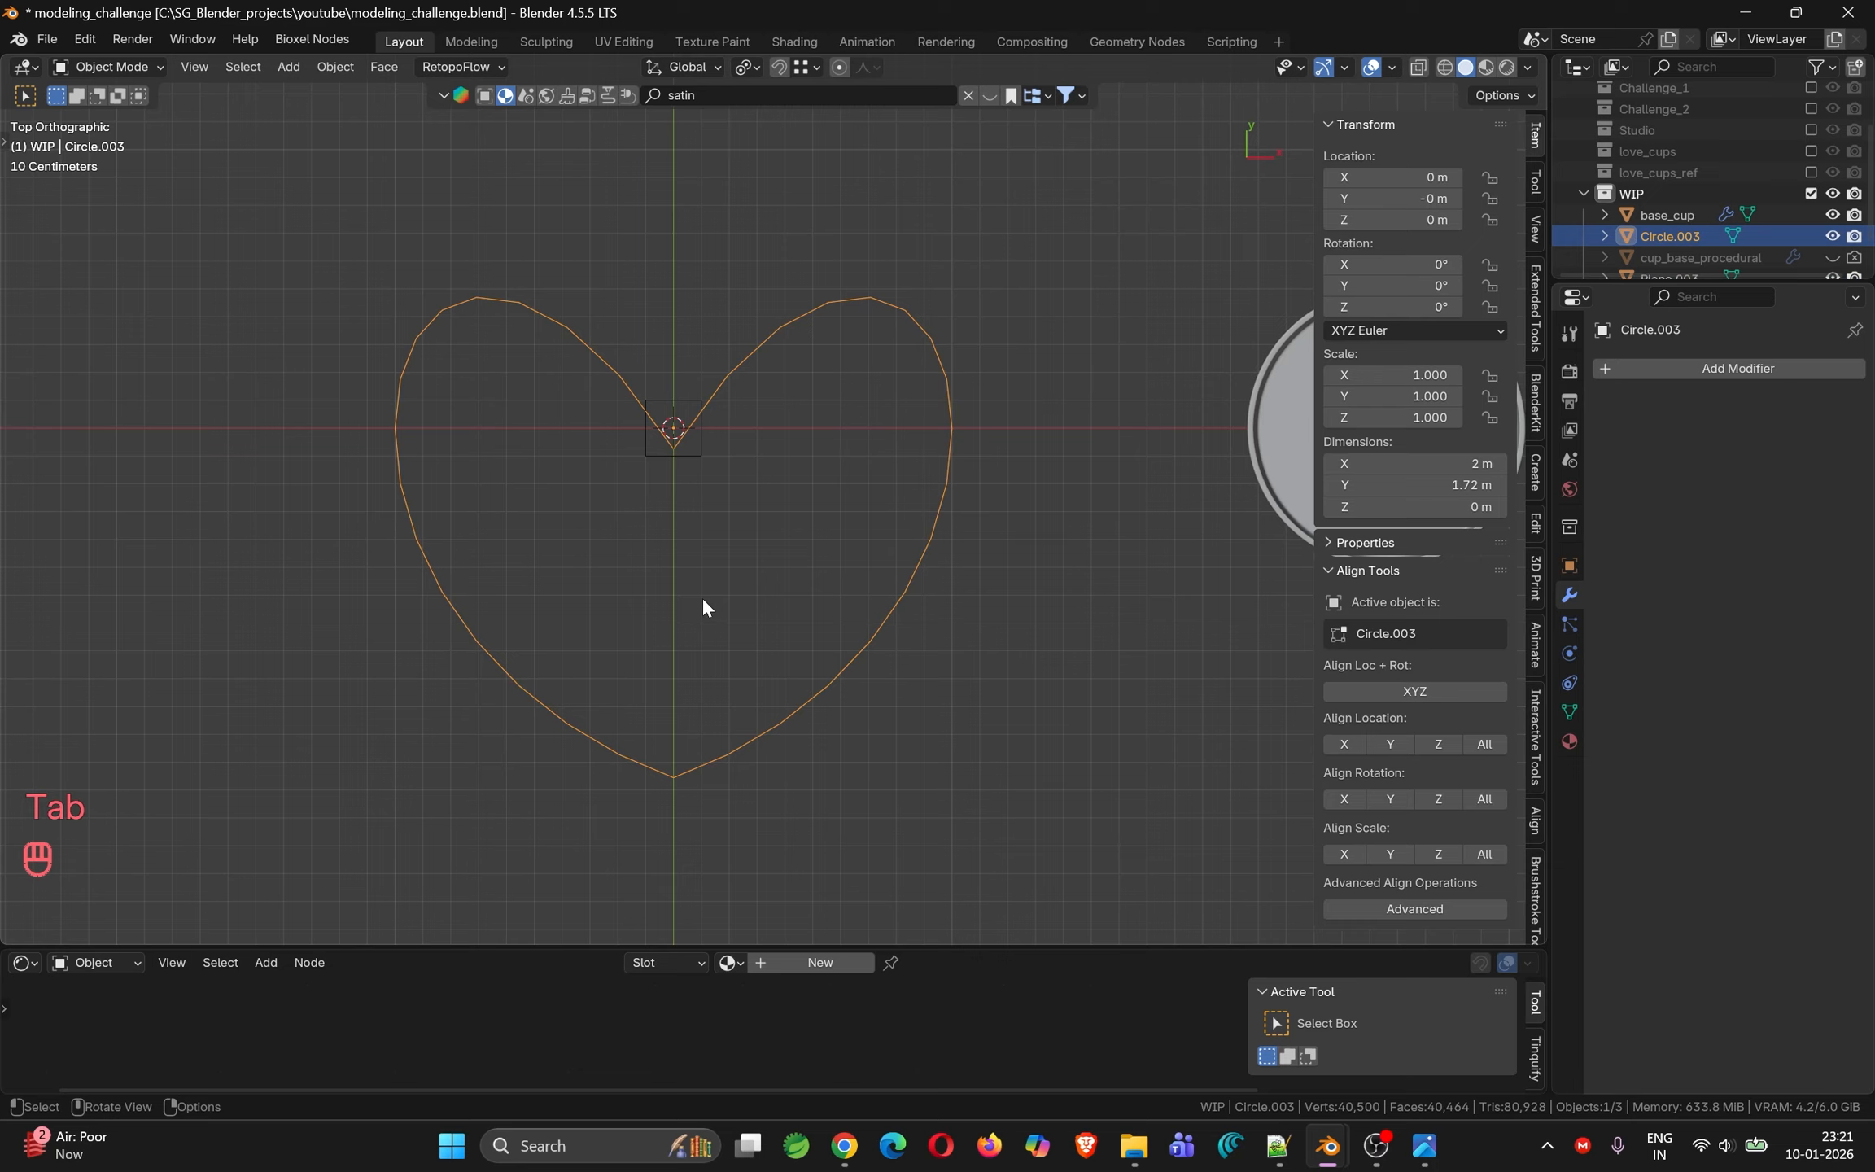
right_click(832, 302)
mouse_move(834, 280)
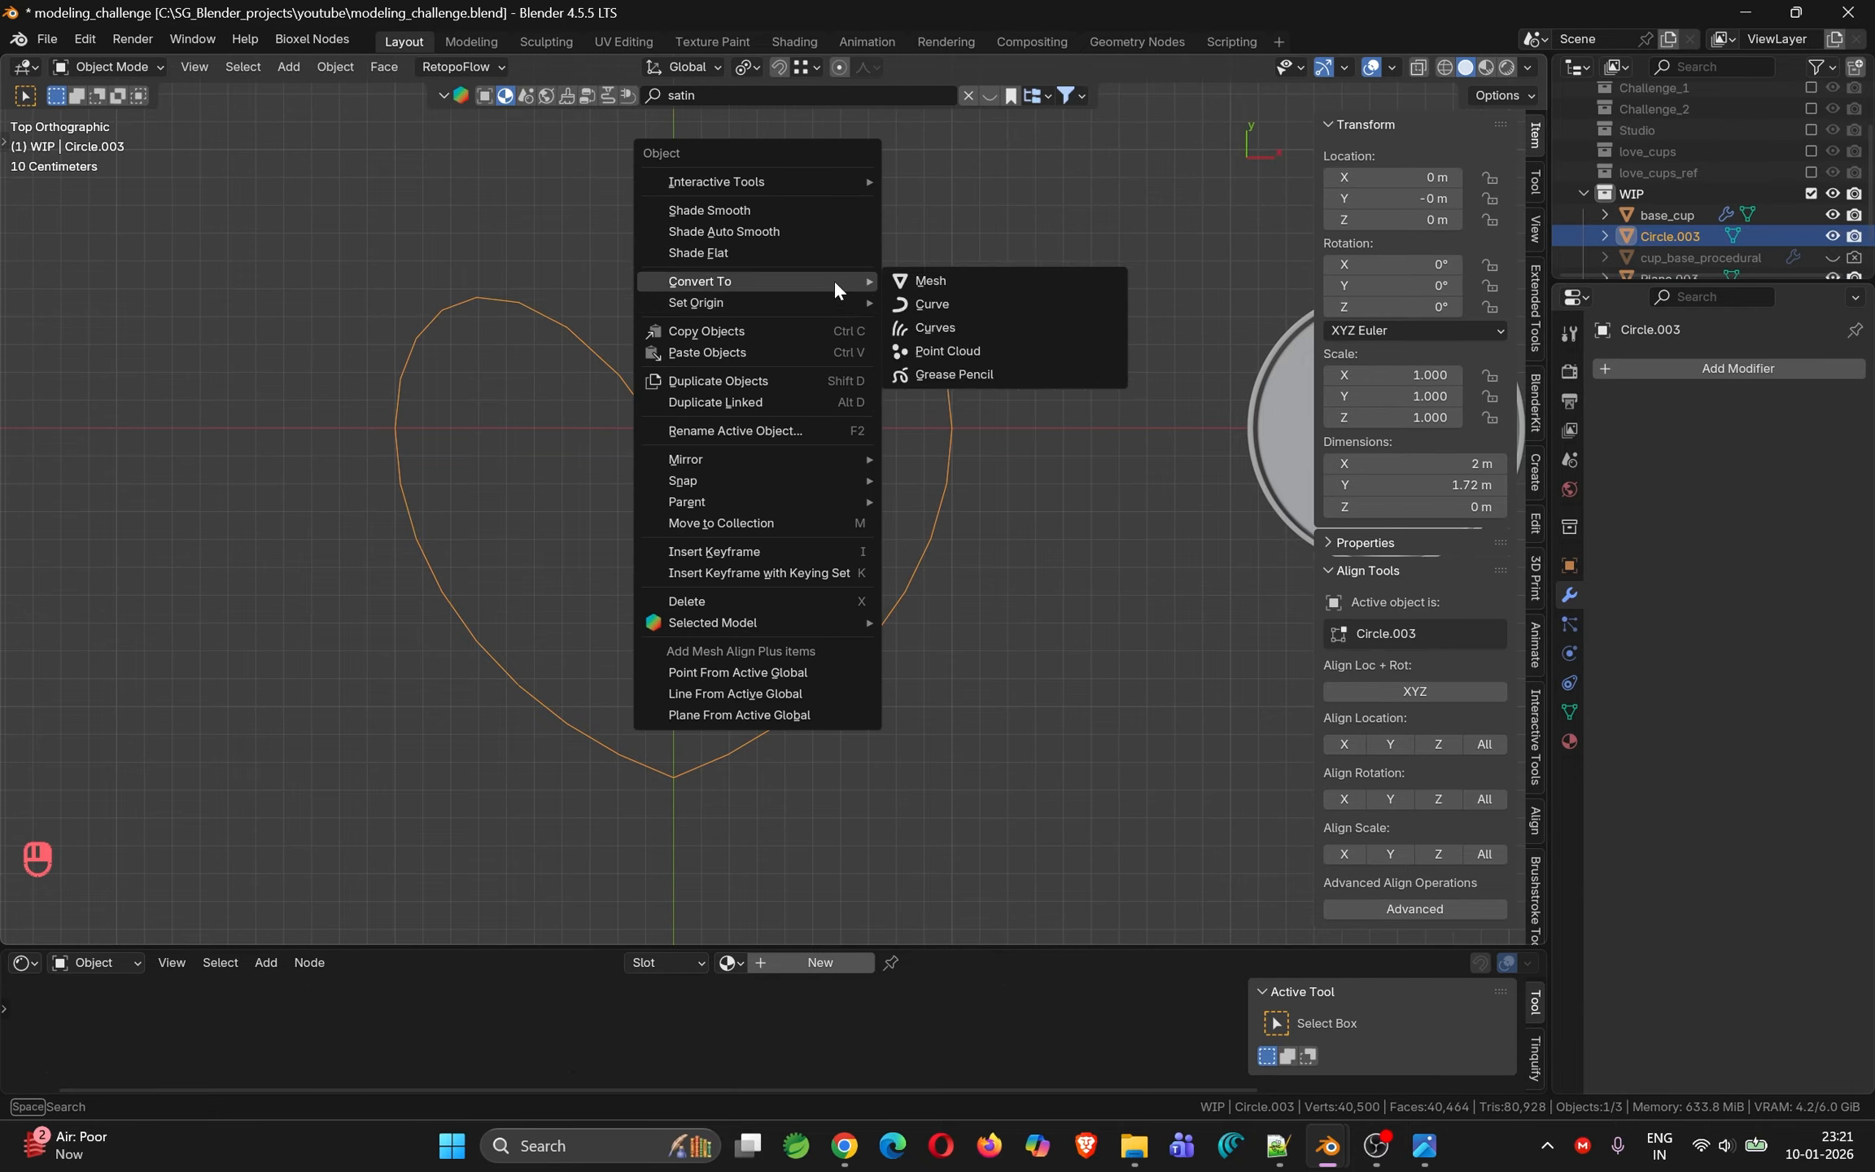
click(985, 301)
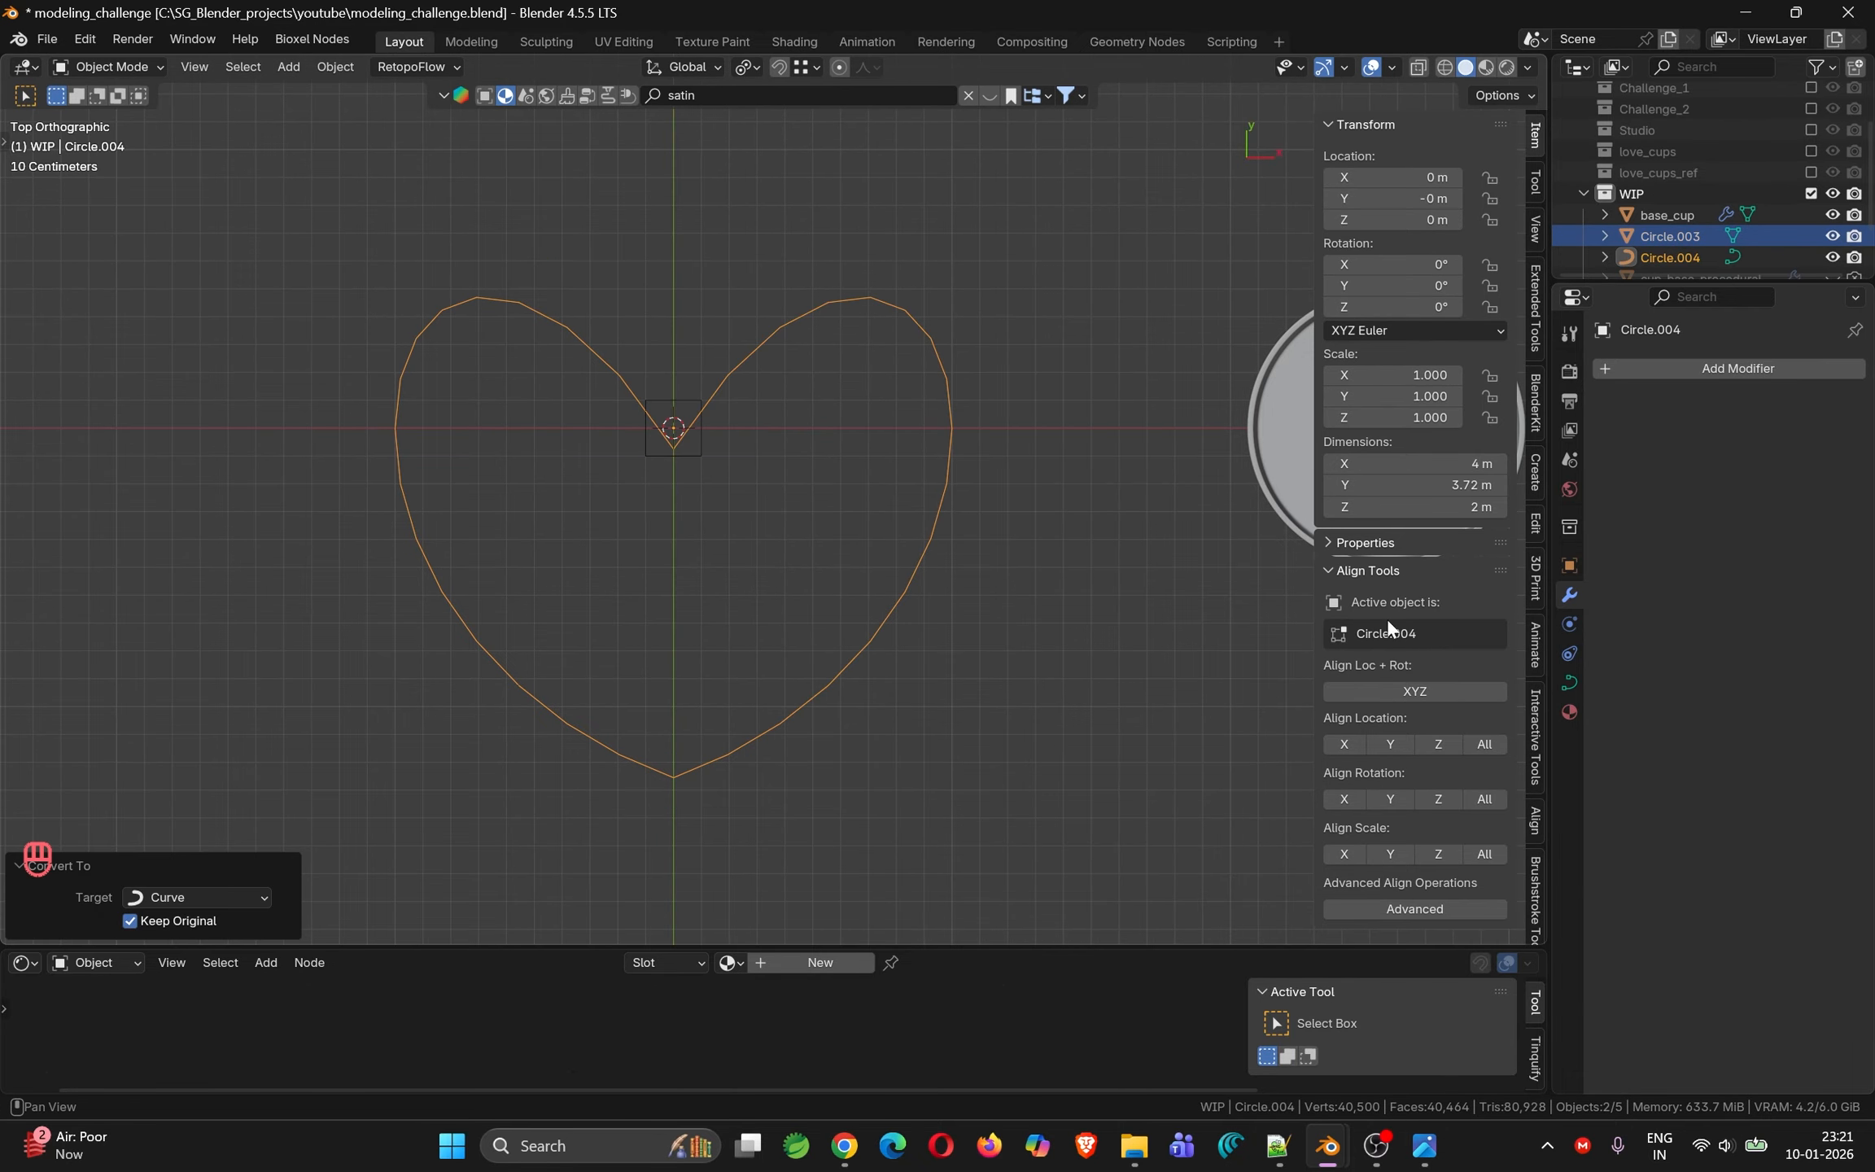
Try a round bevel depth of about 0.136 m on the heart curve and reset the depth to 0 m
click(1575, 683)
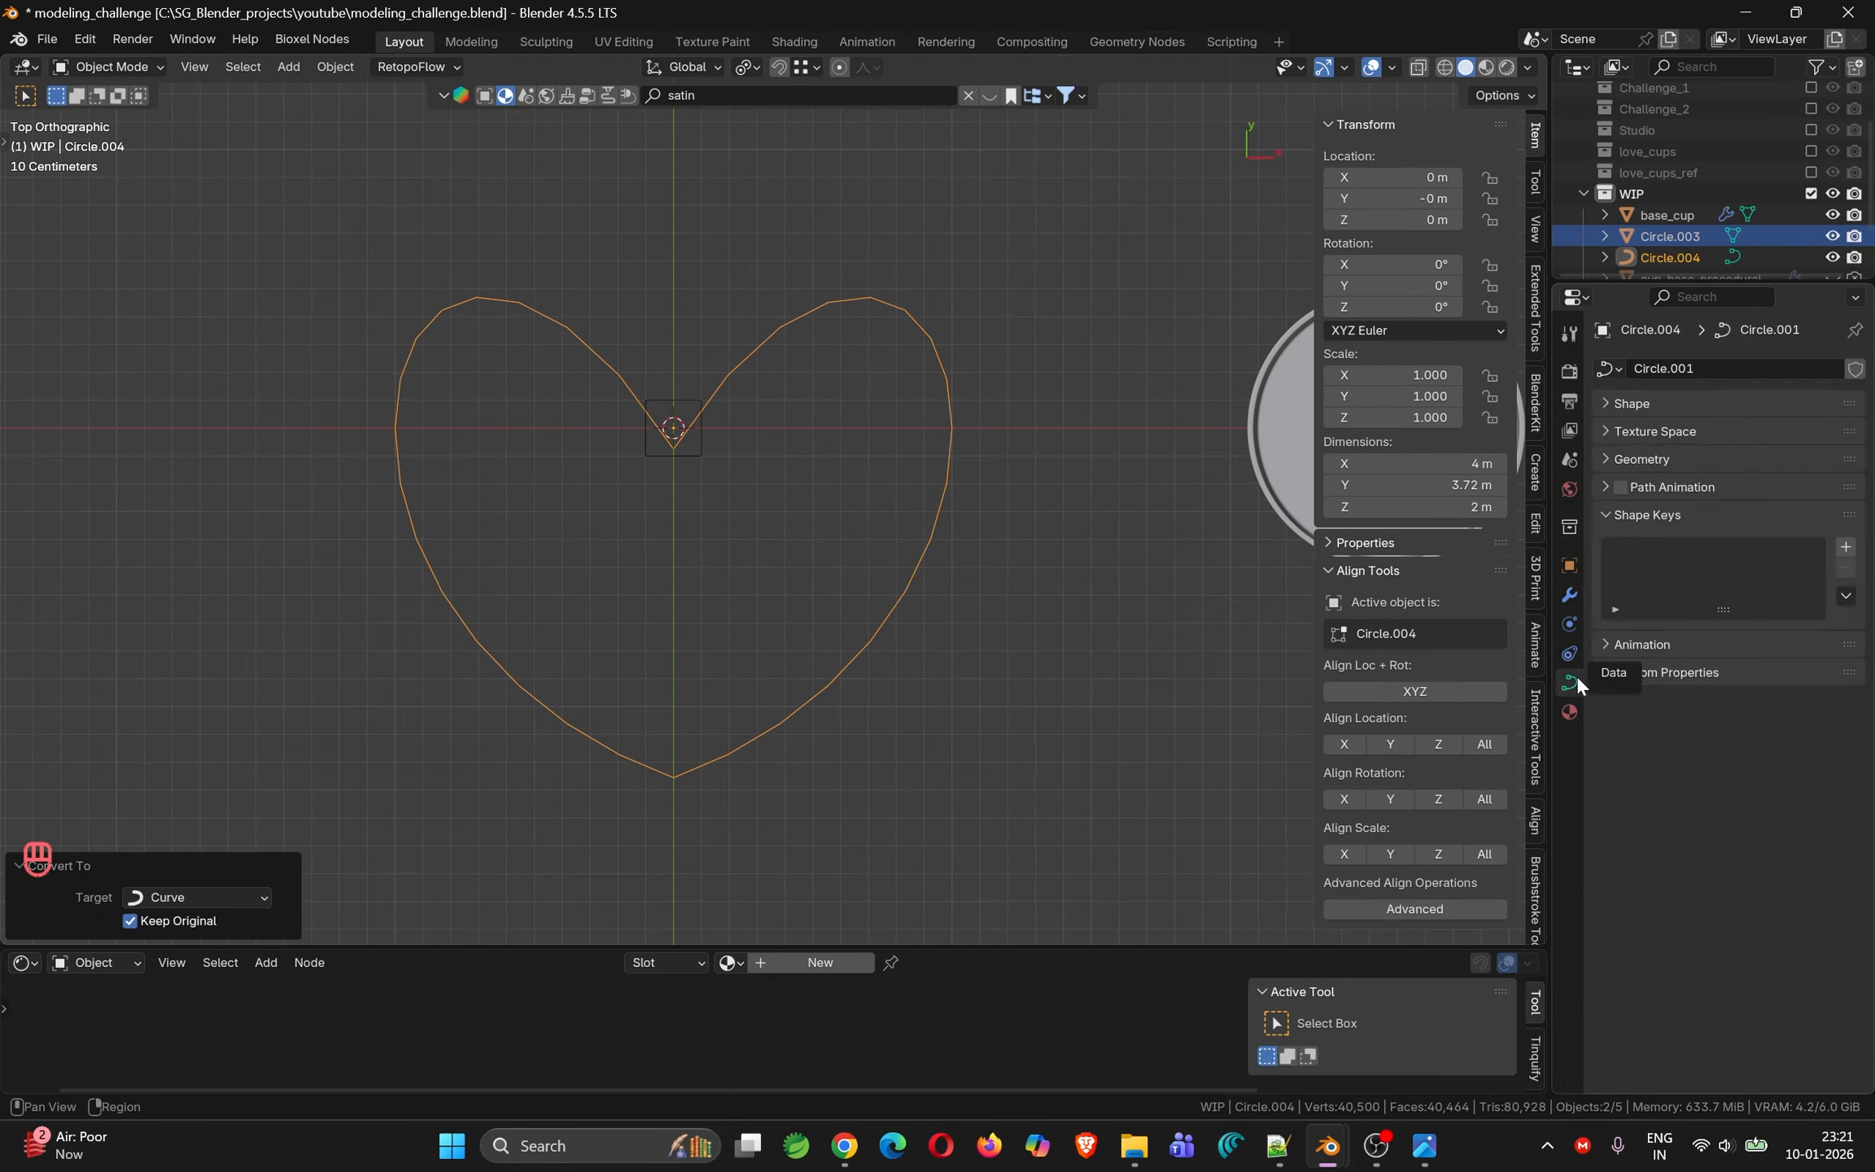
click(1603, 460)
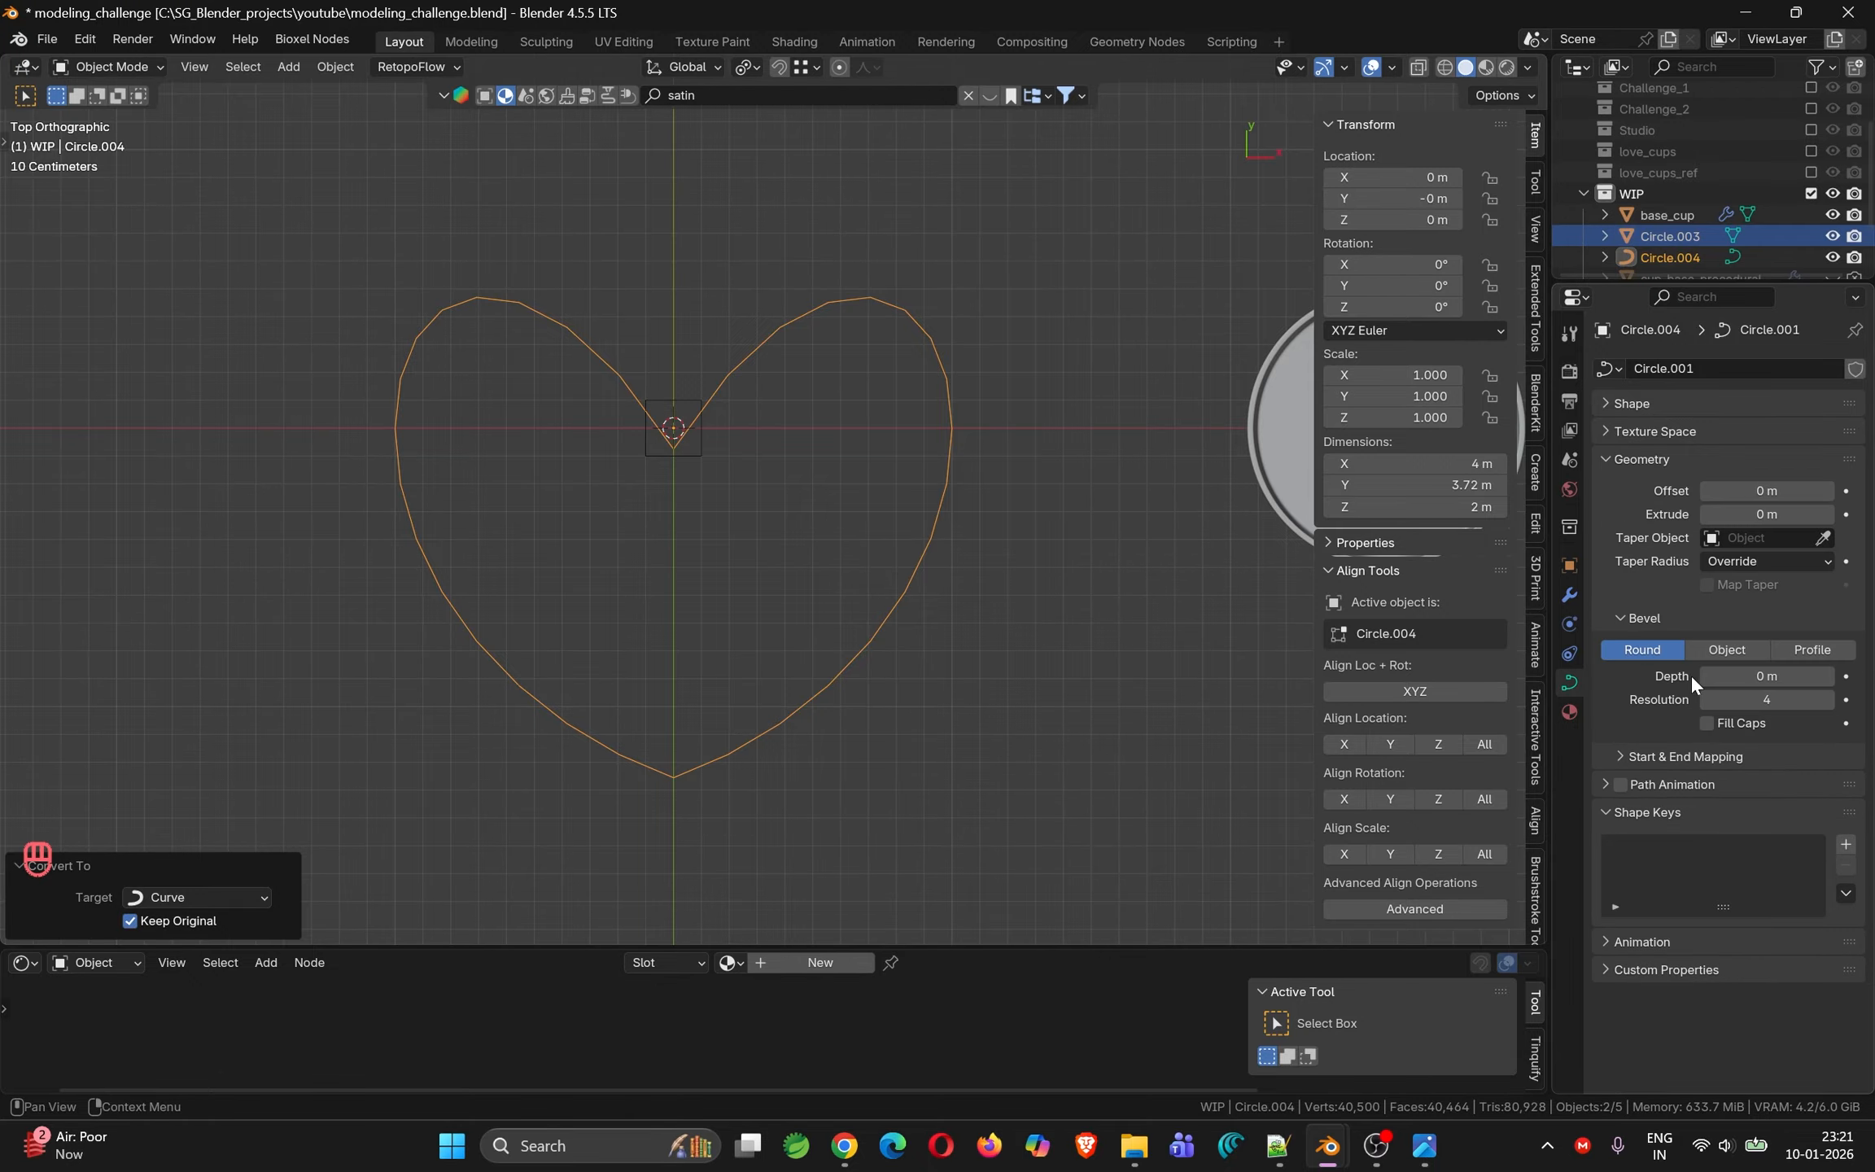
shift+drag(1750, 676, 1815, 676)
middle_drag(717, 529, 765, 529)
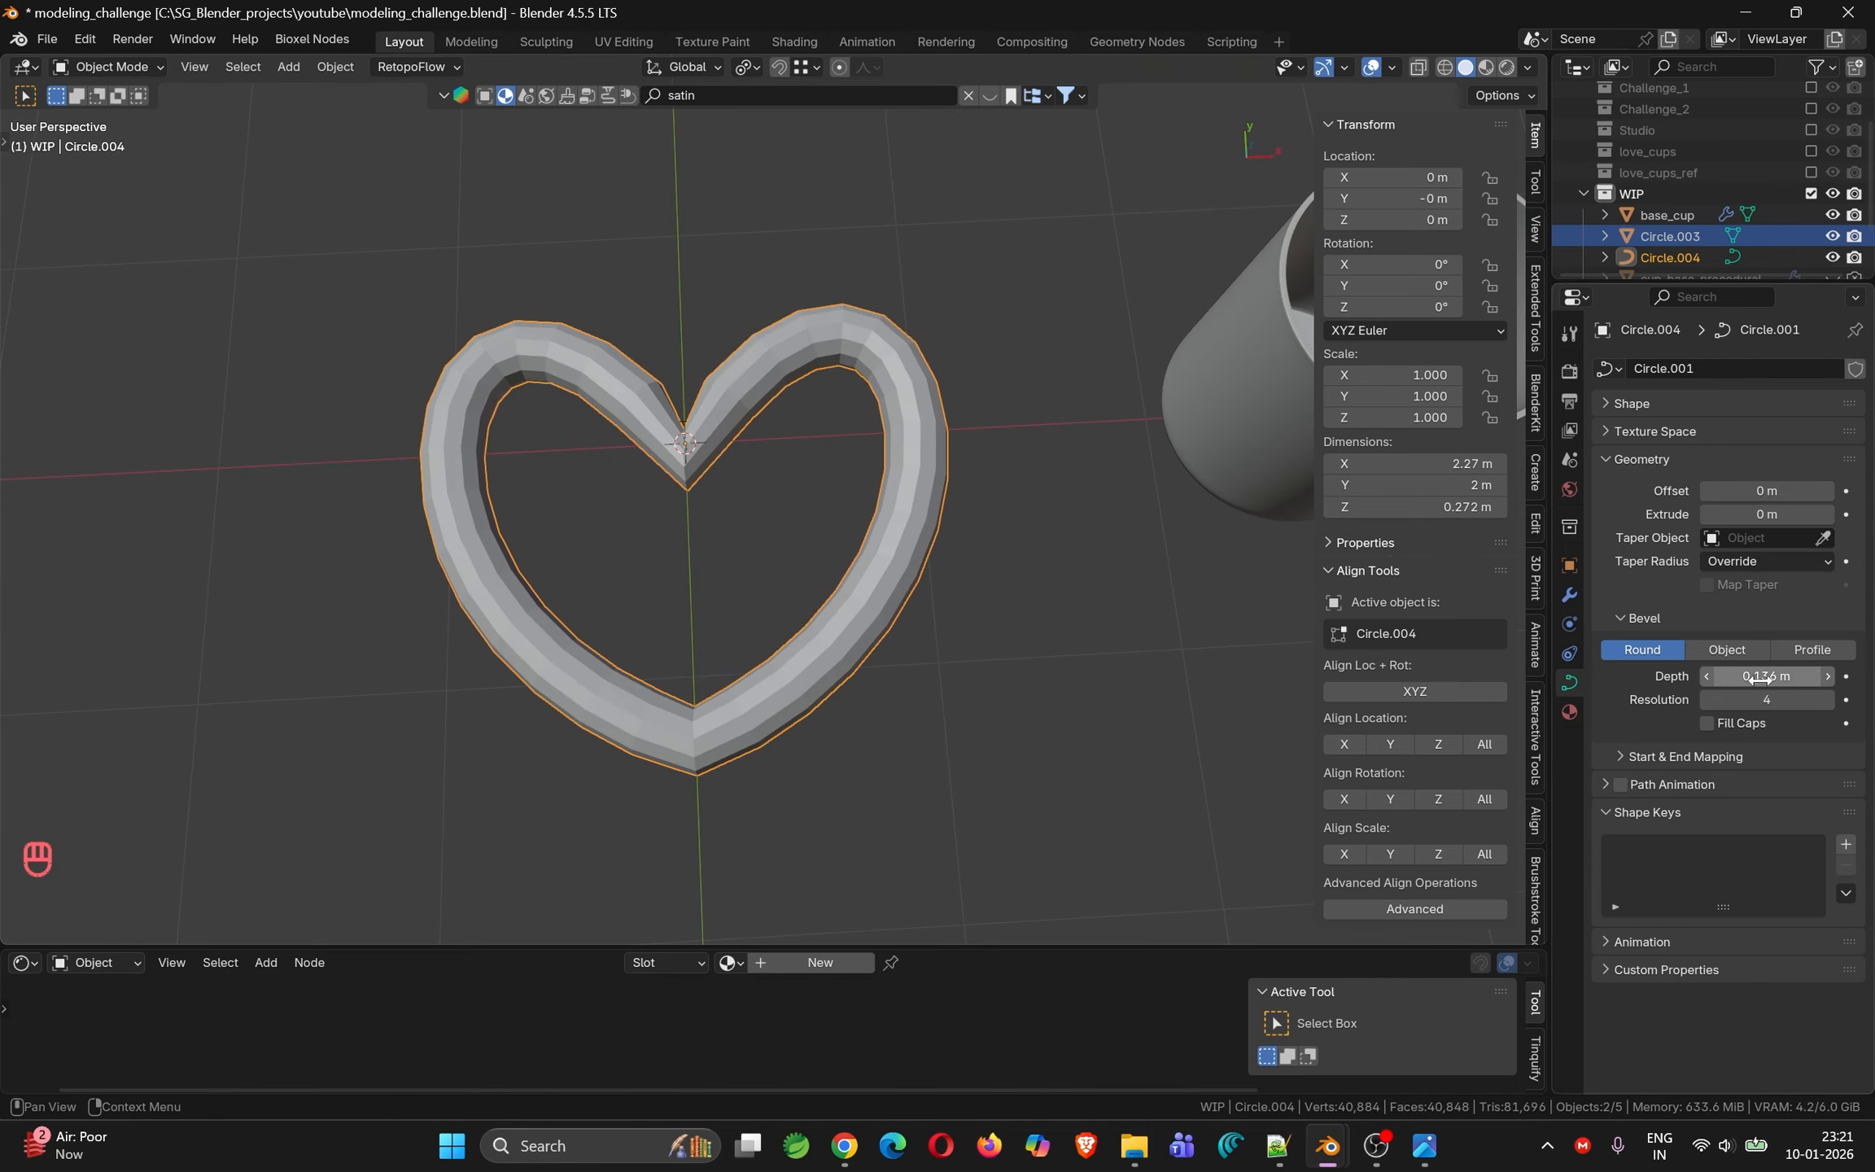
drag(1743, 677, 1701, 677)
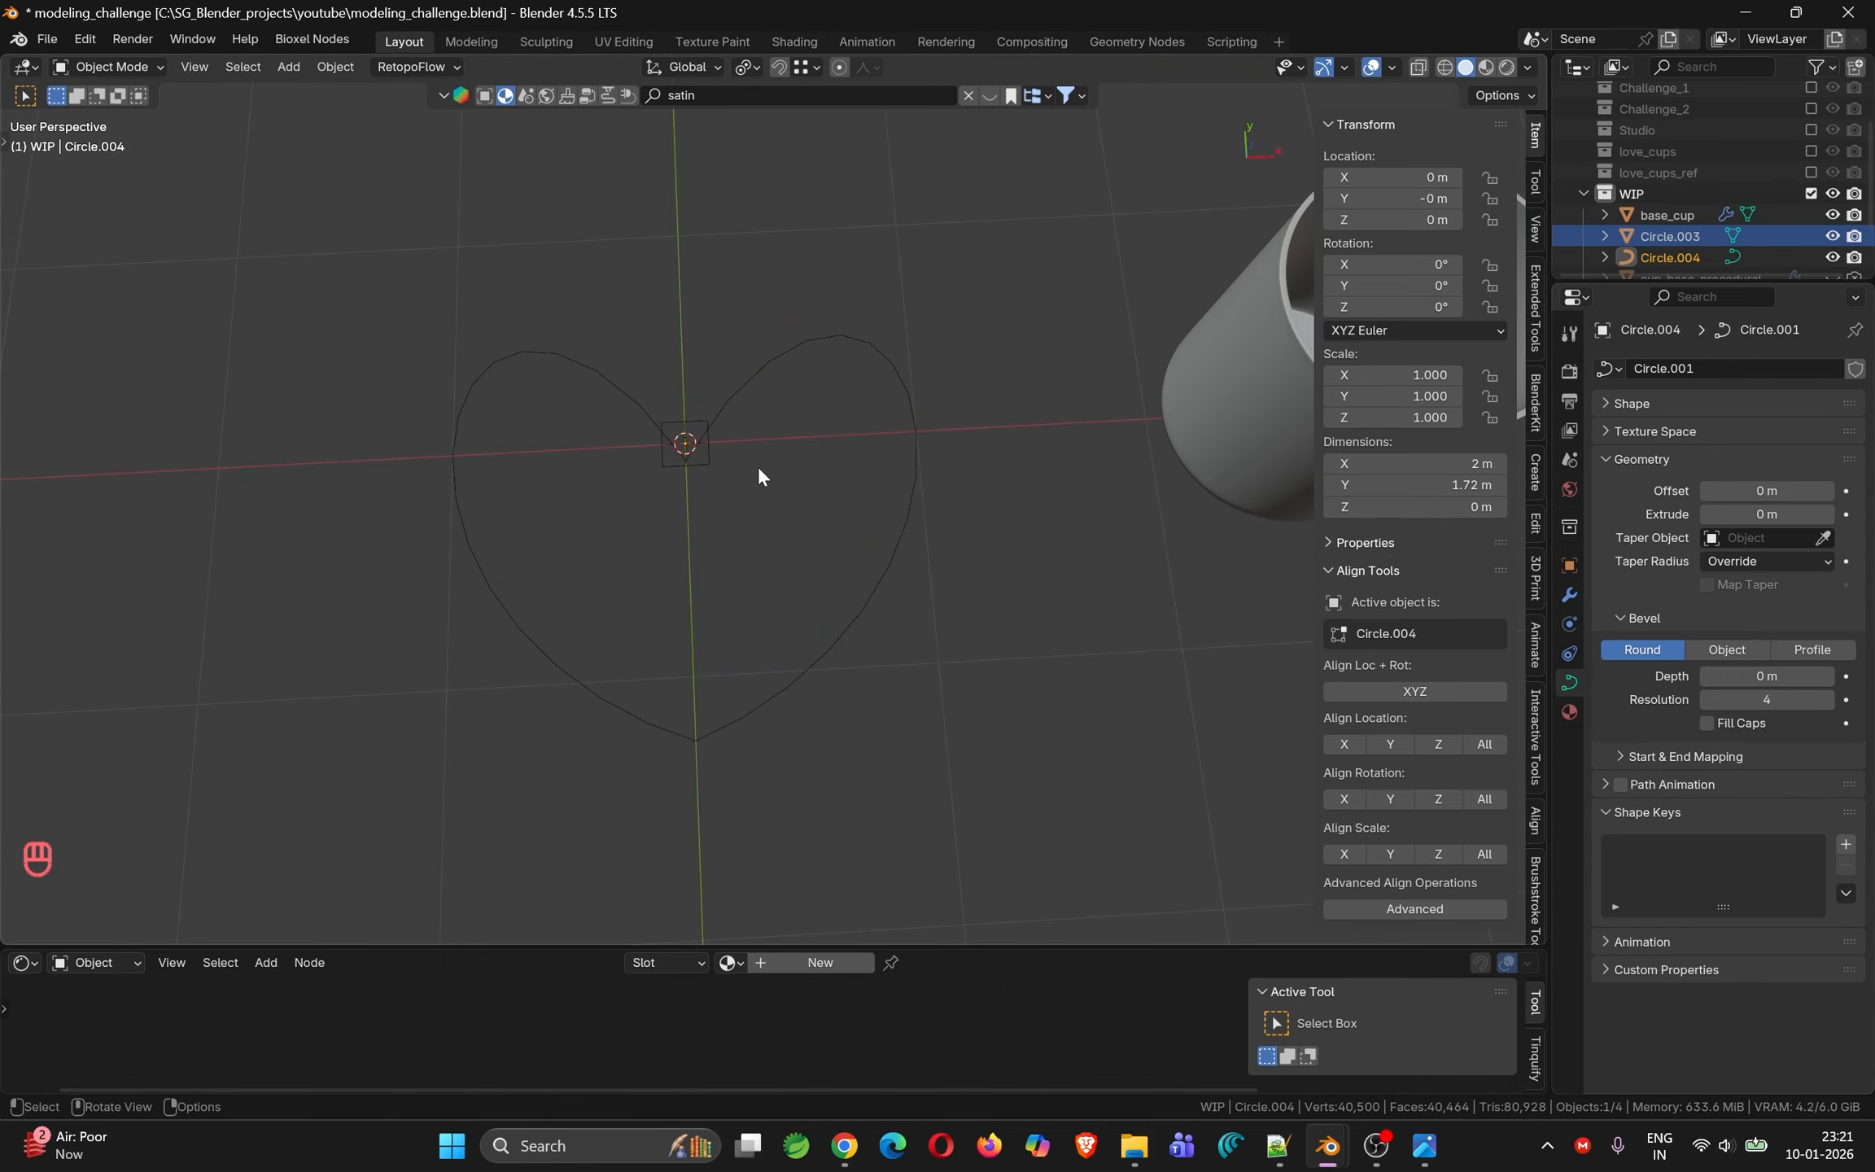
Rename the small square outline object to curve_shape
click(701, 458)
click(712, 468)
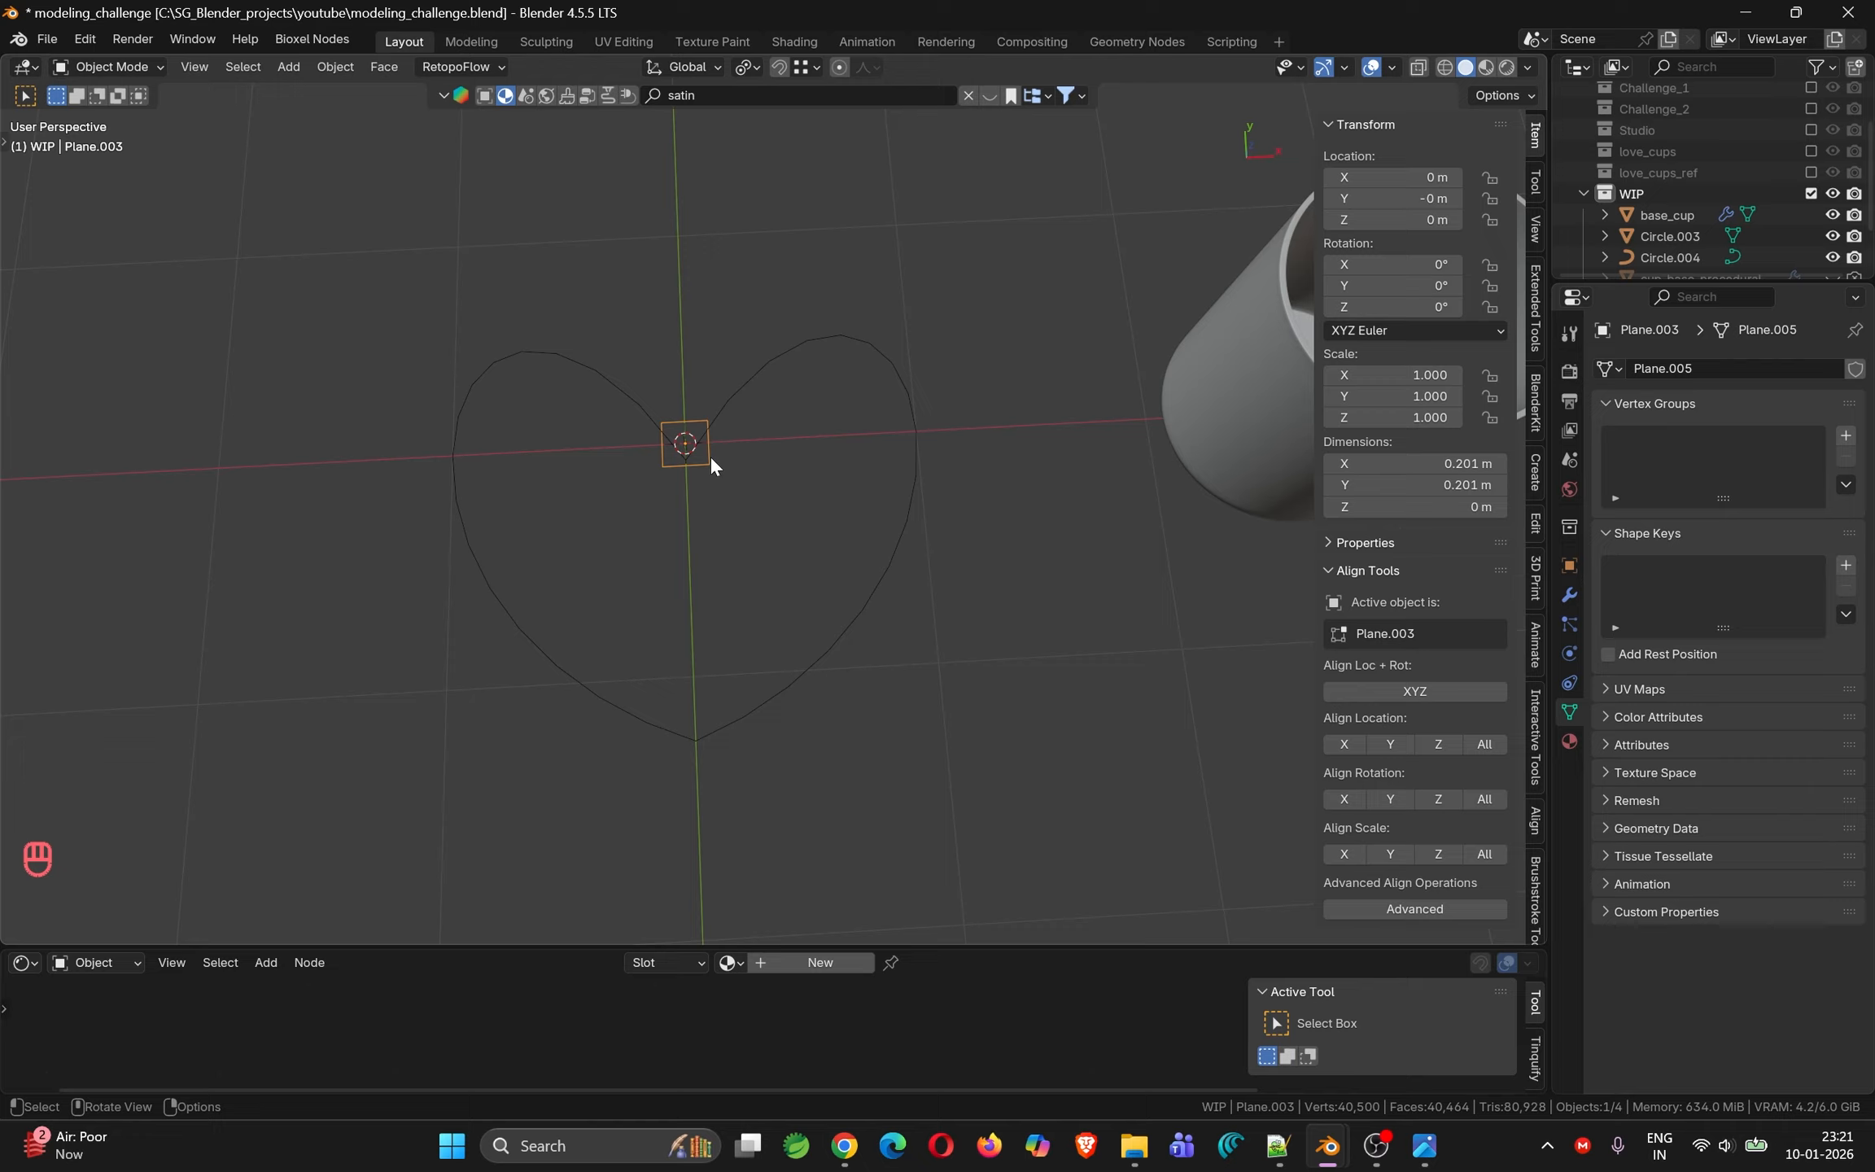
scroll(1692, 258, down, 3)
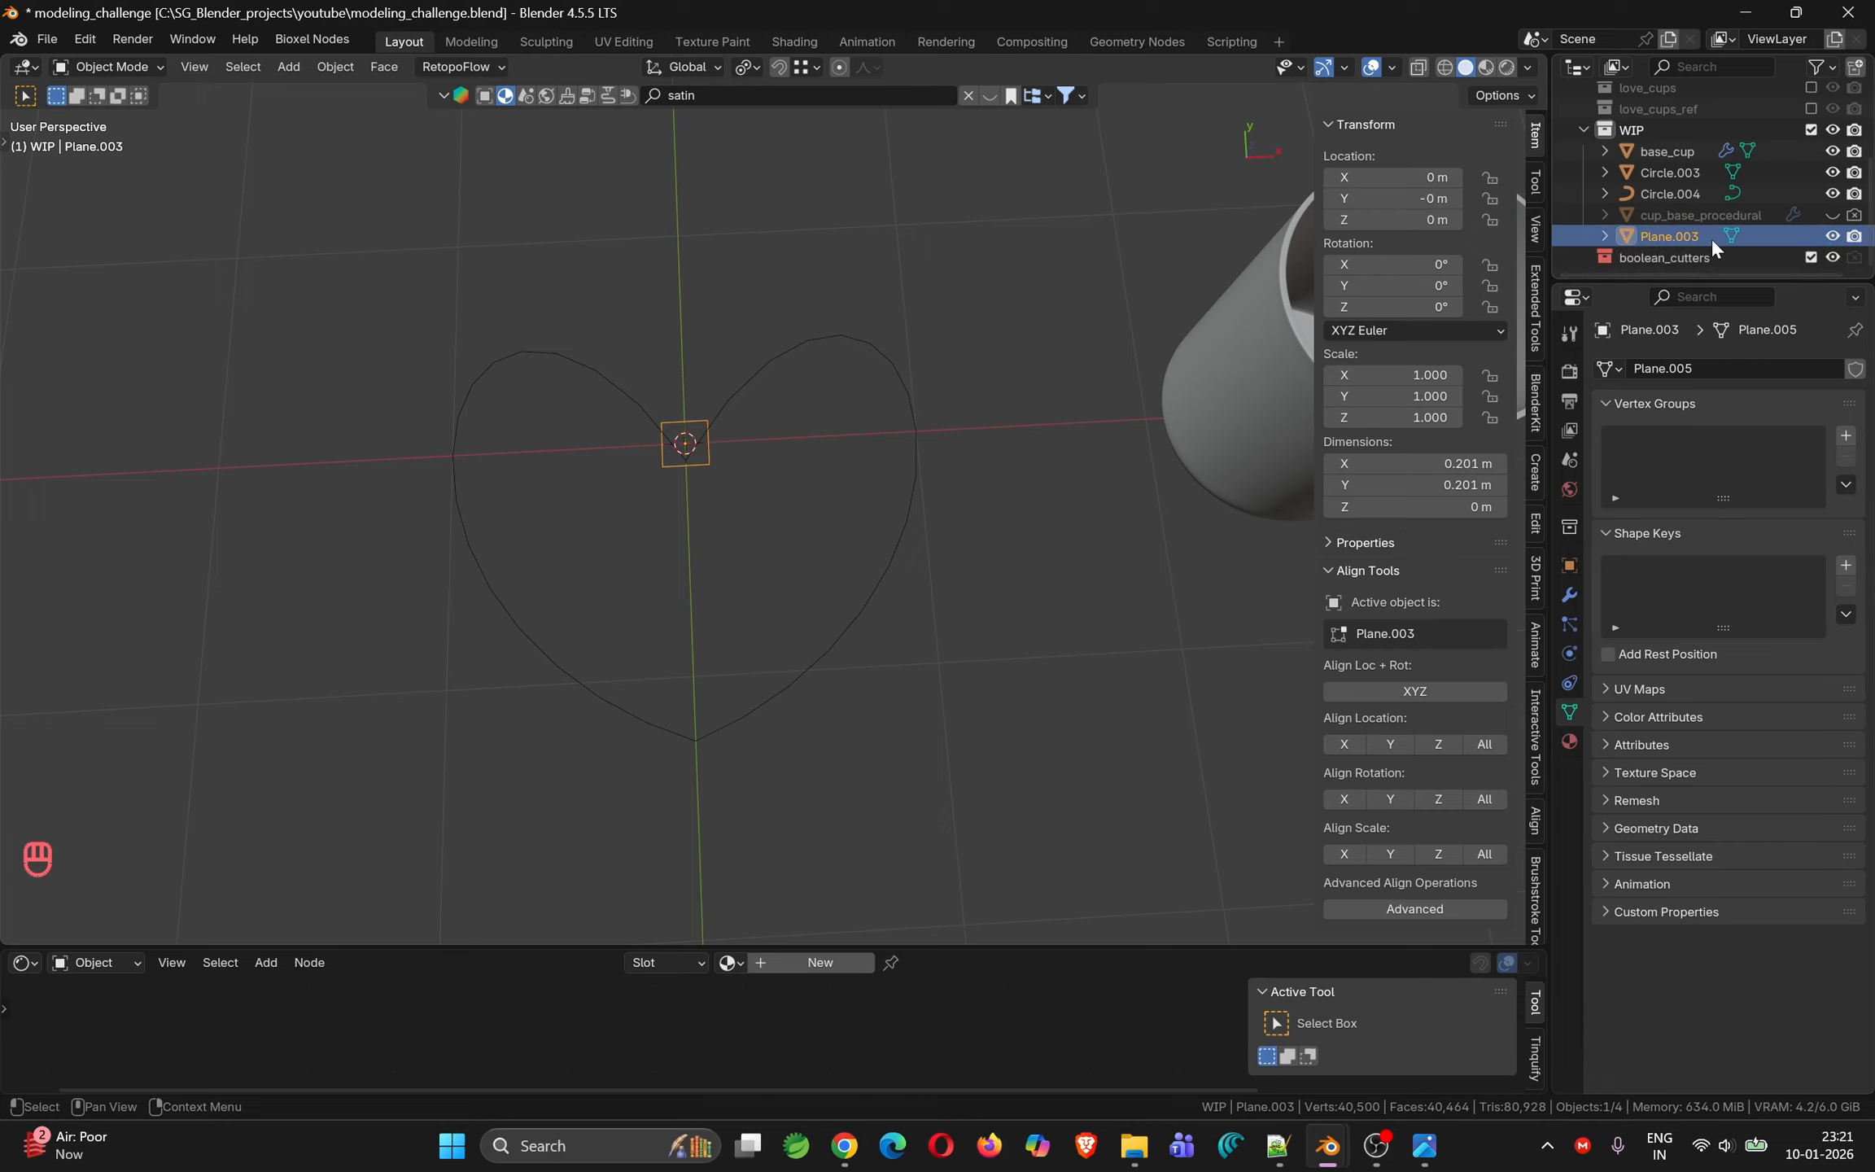
double_click(1677, 236)
text(c)
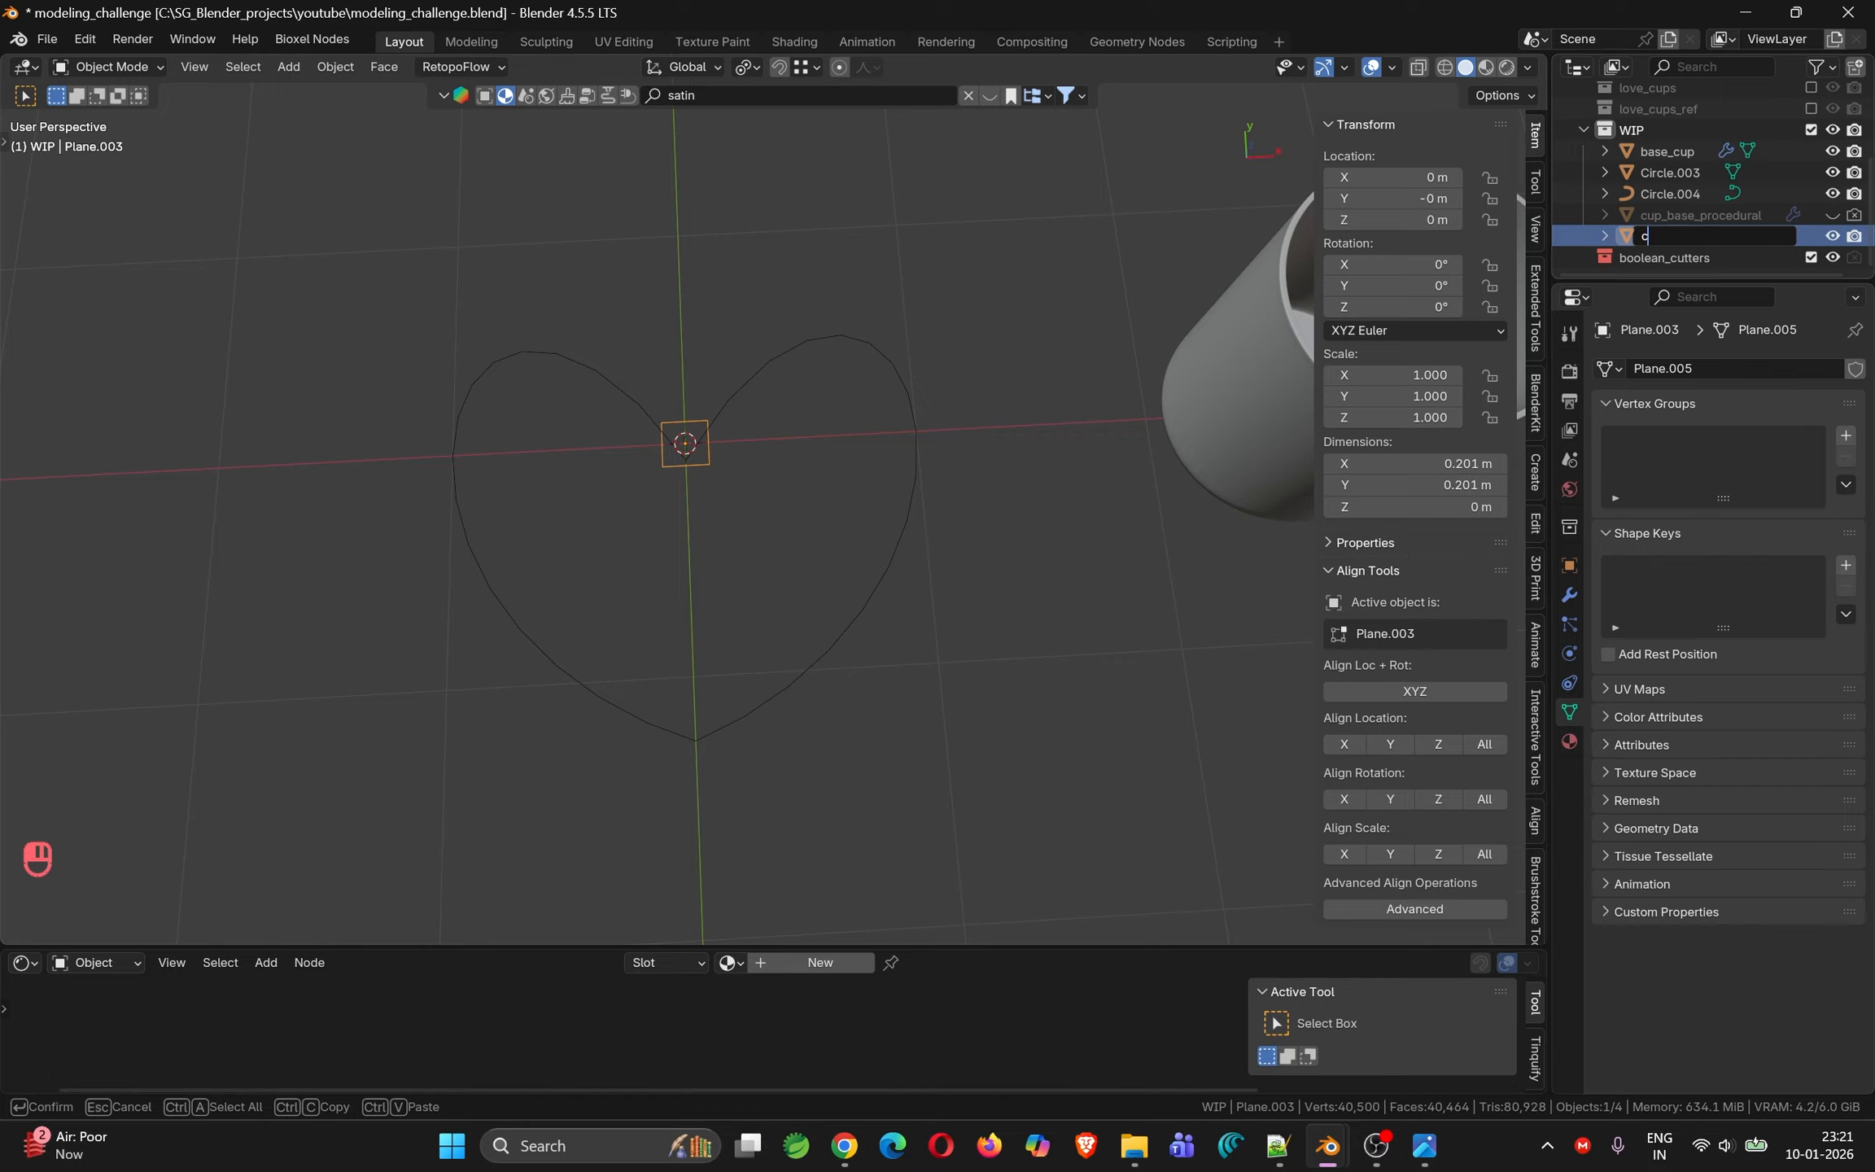
text(urve_shape)
key(Return)
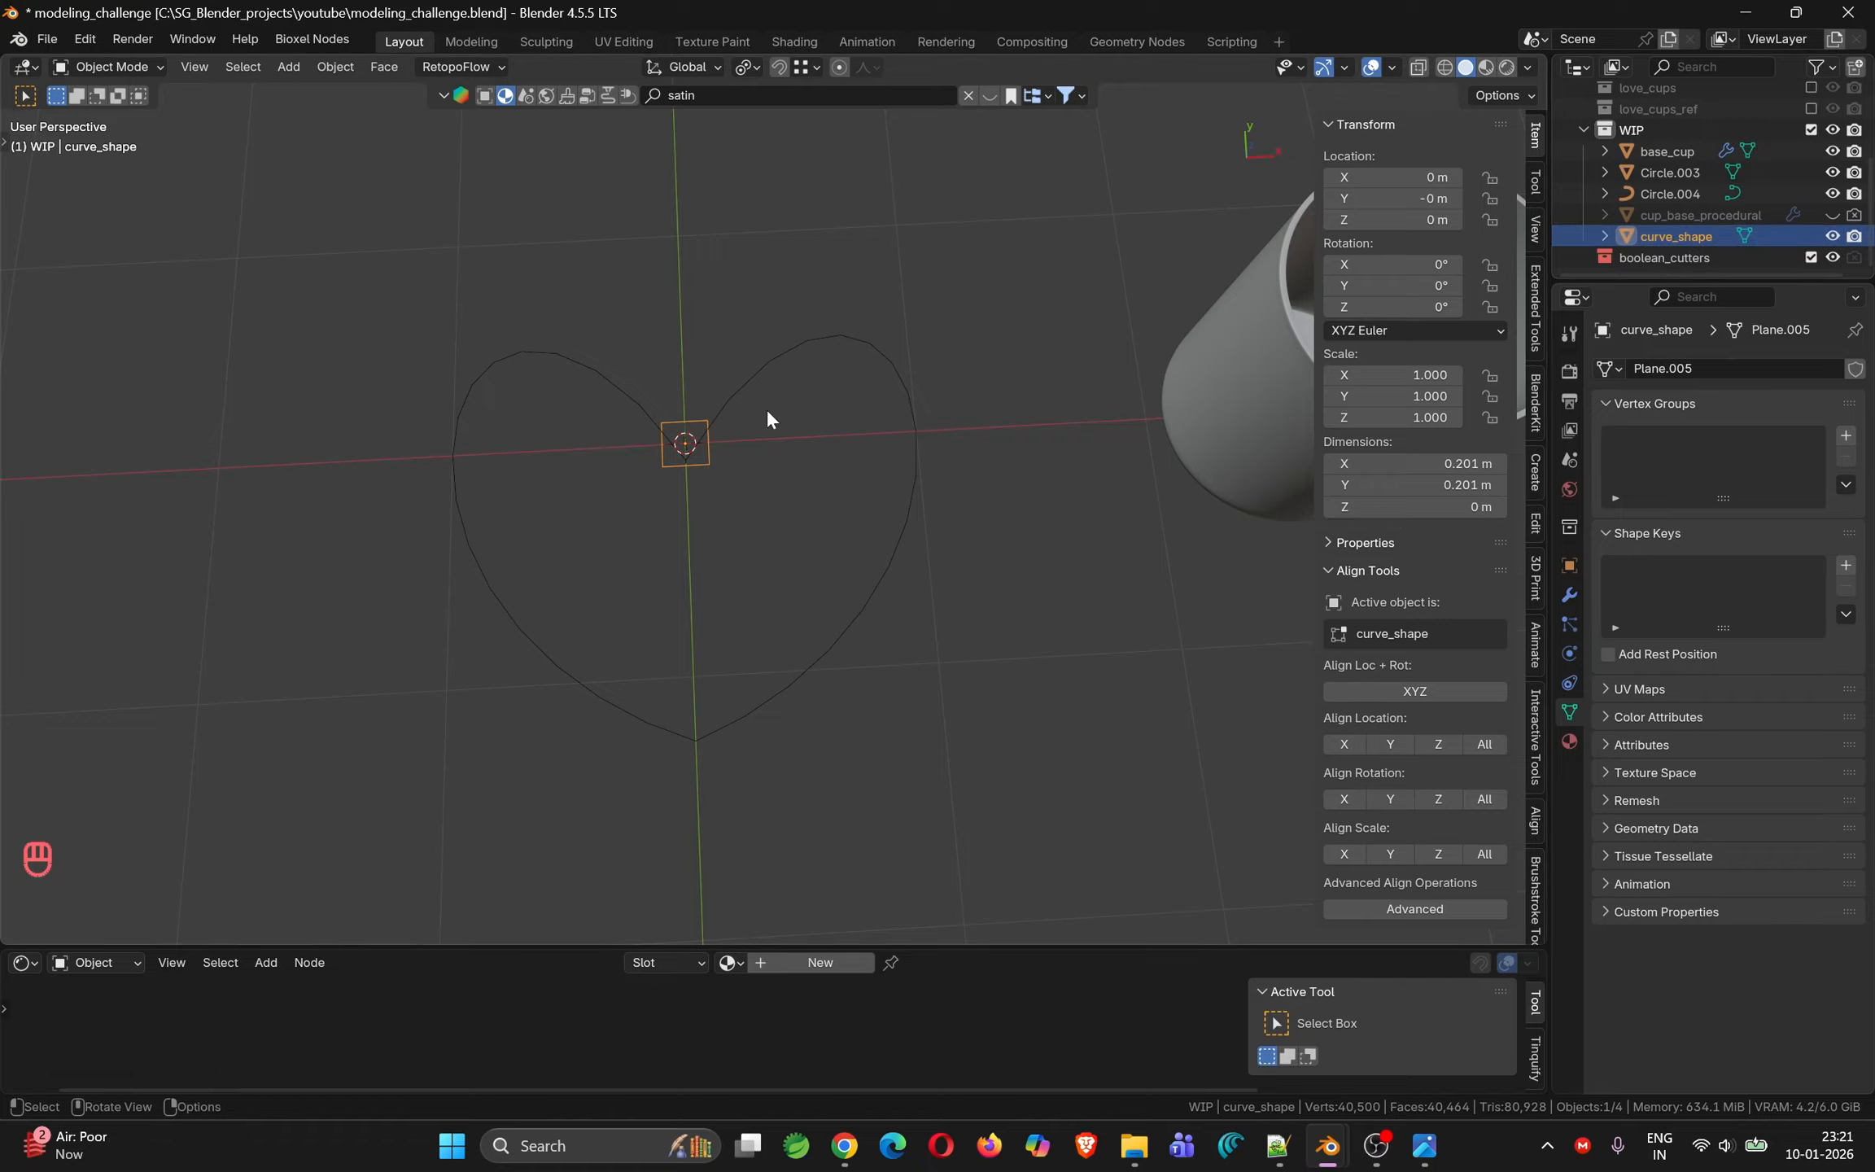
right_click(709, 443)
mouse_move(716, 444)
click(829, 448)
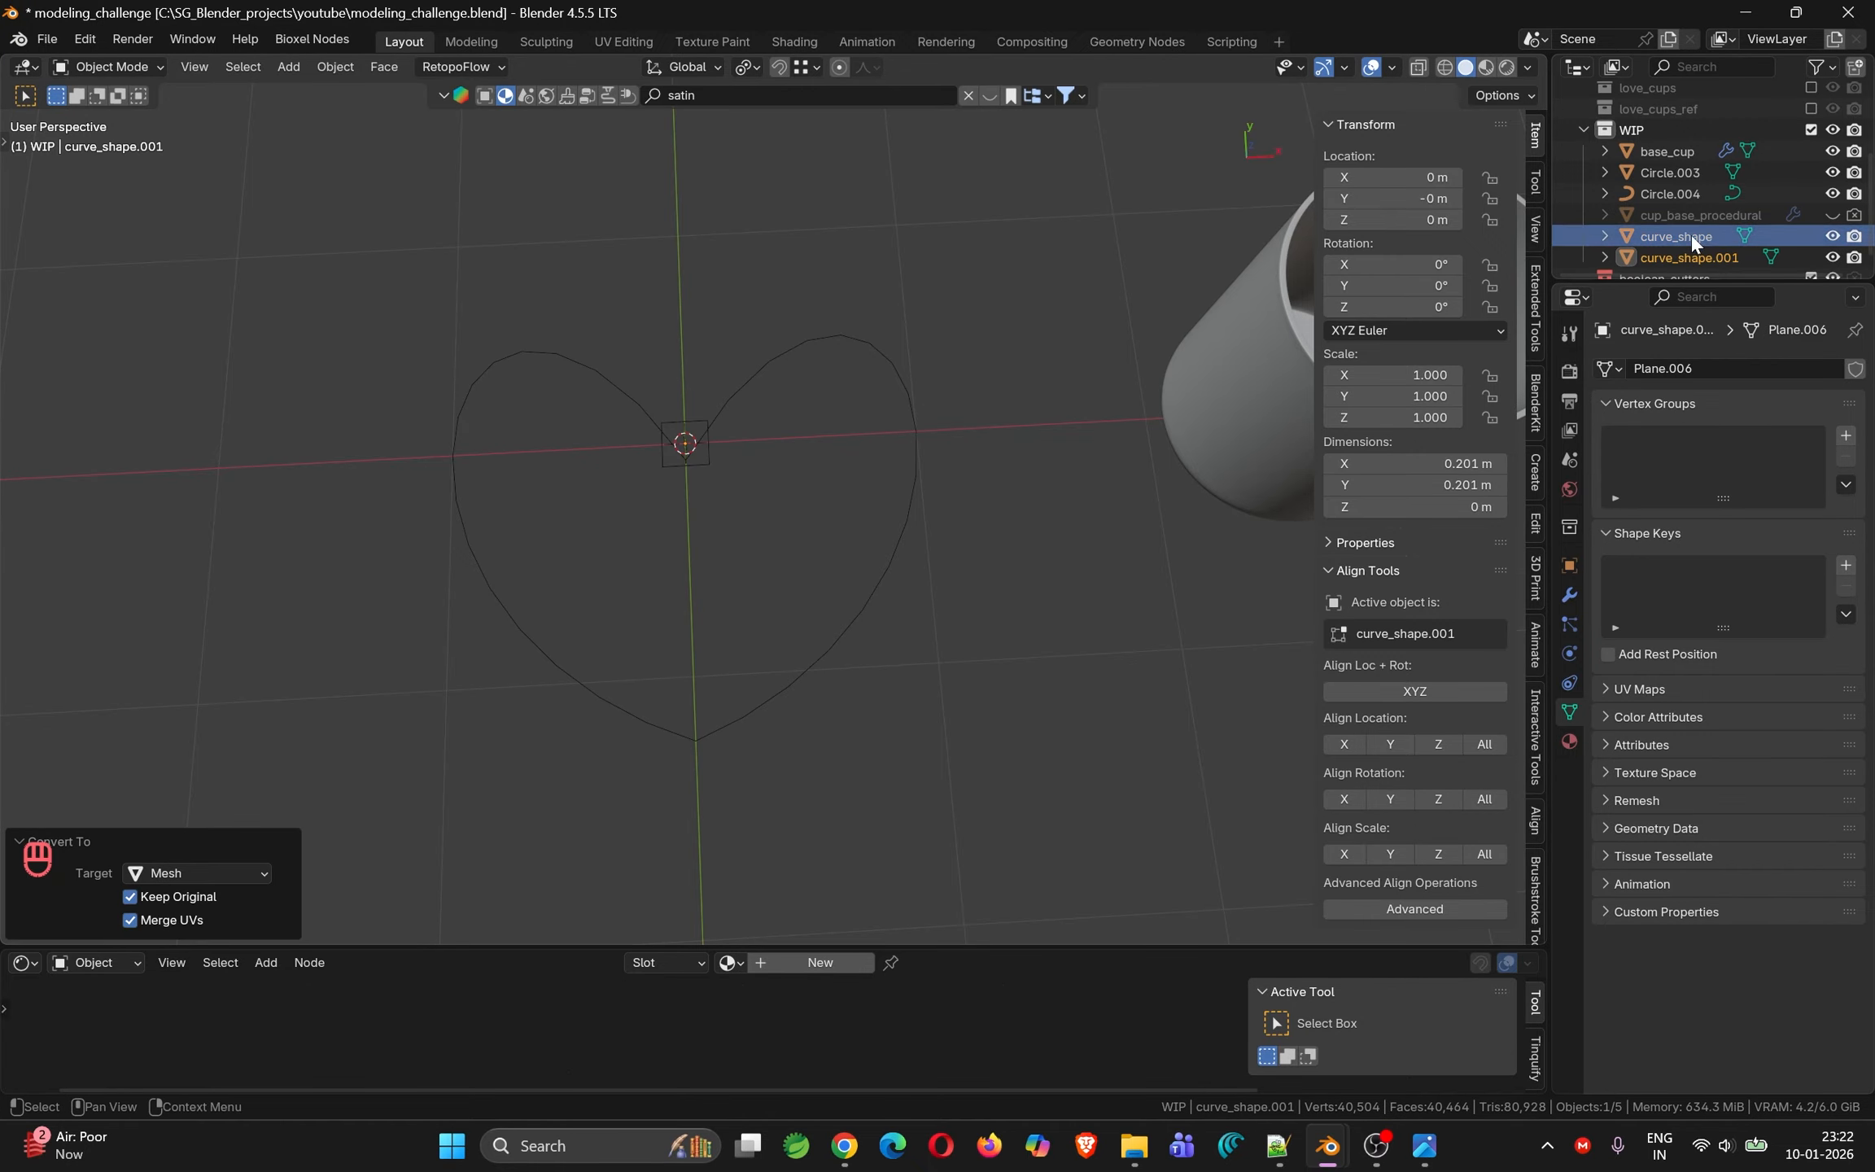
key(ctrl+z)
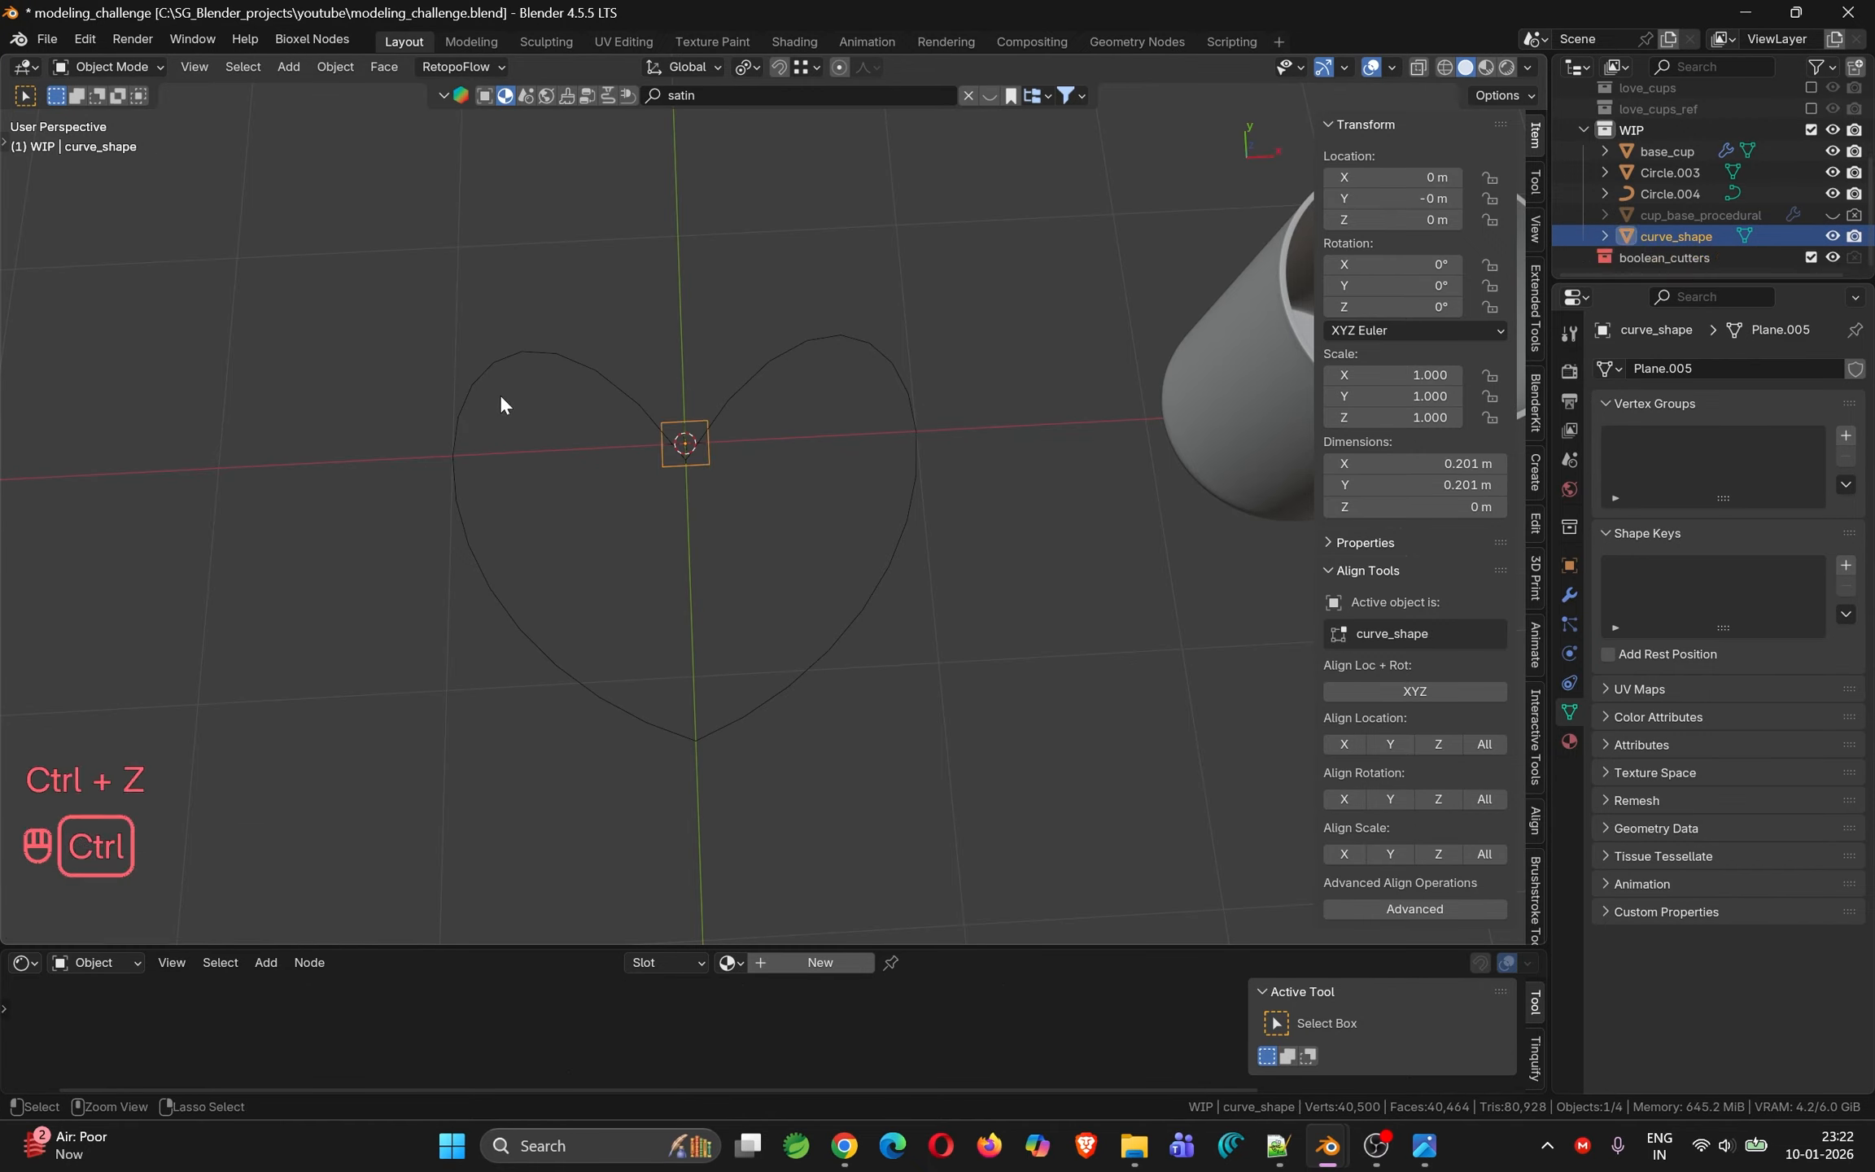
Convert curve_shape to a curve while keeping the original, and hide the original mesh in the viewport and in renders
right_click(676, 443)
mouse_move(676, 444)
click(797, 466)
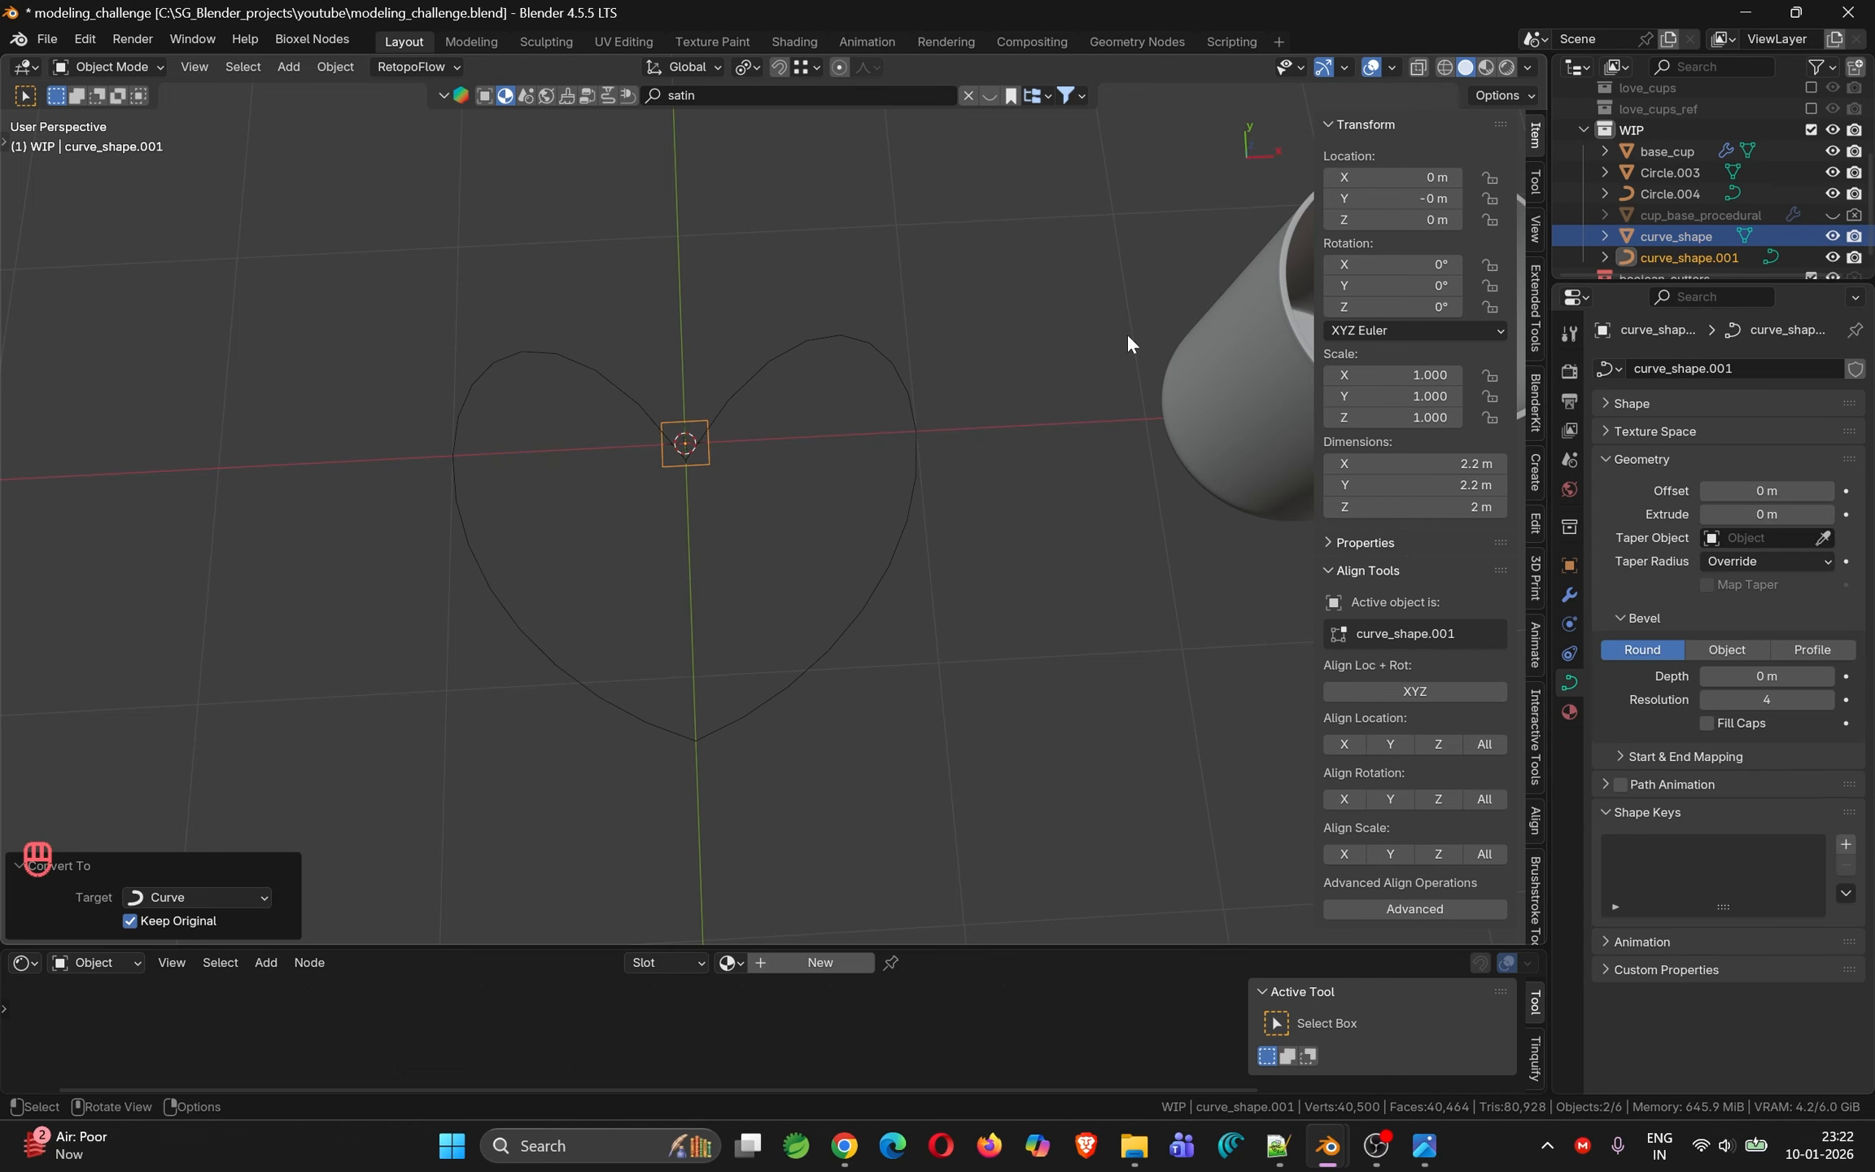
click(1693, 236)
click(1832, 236)
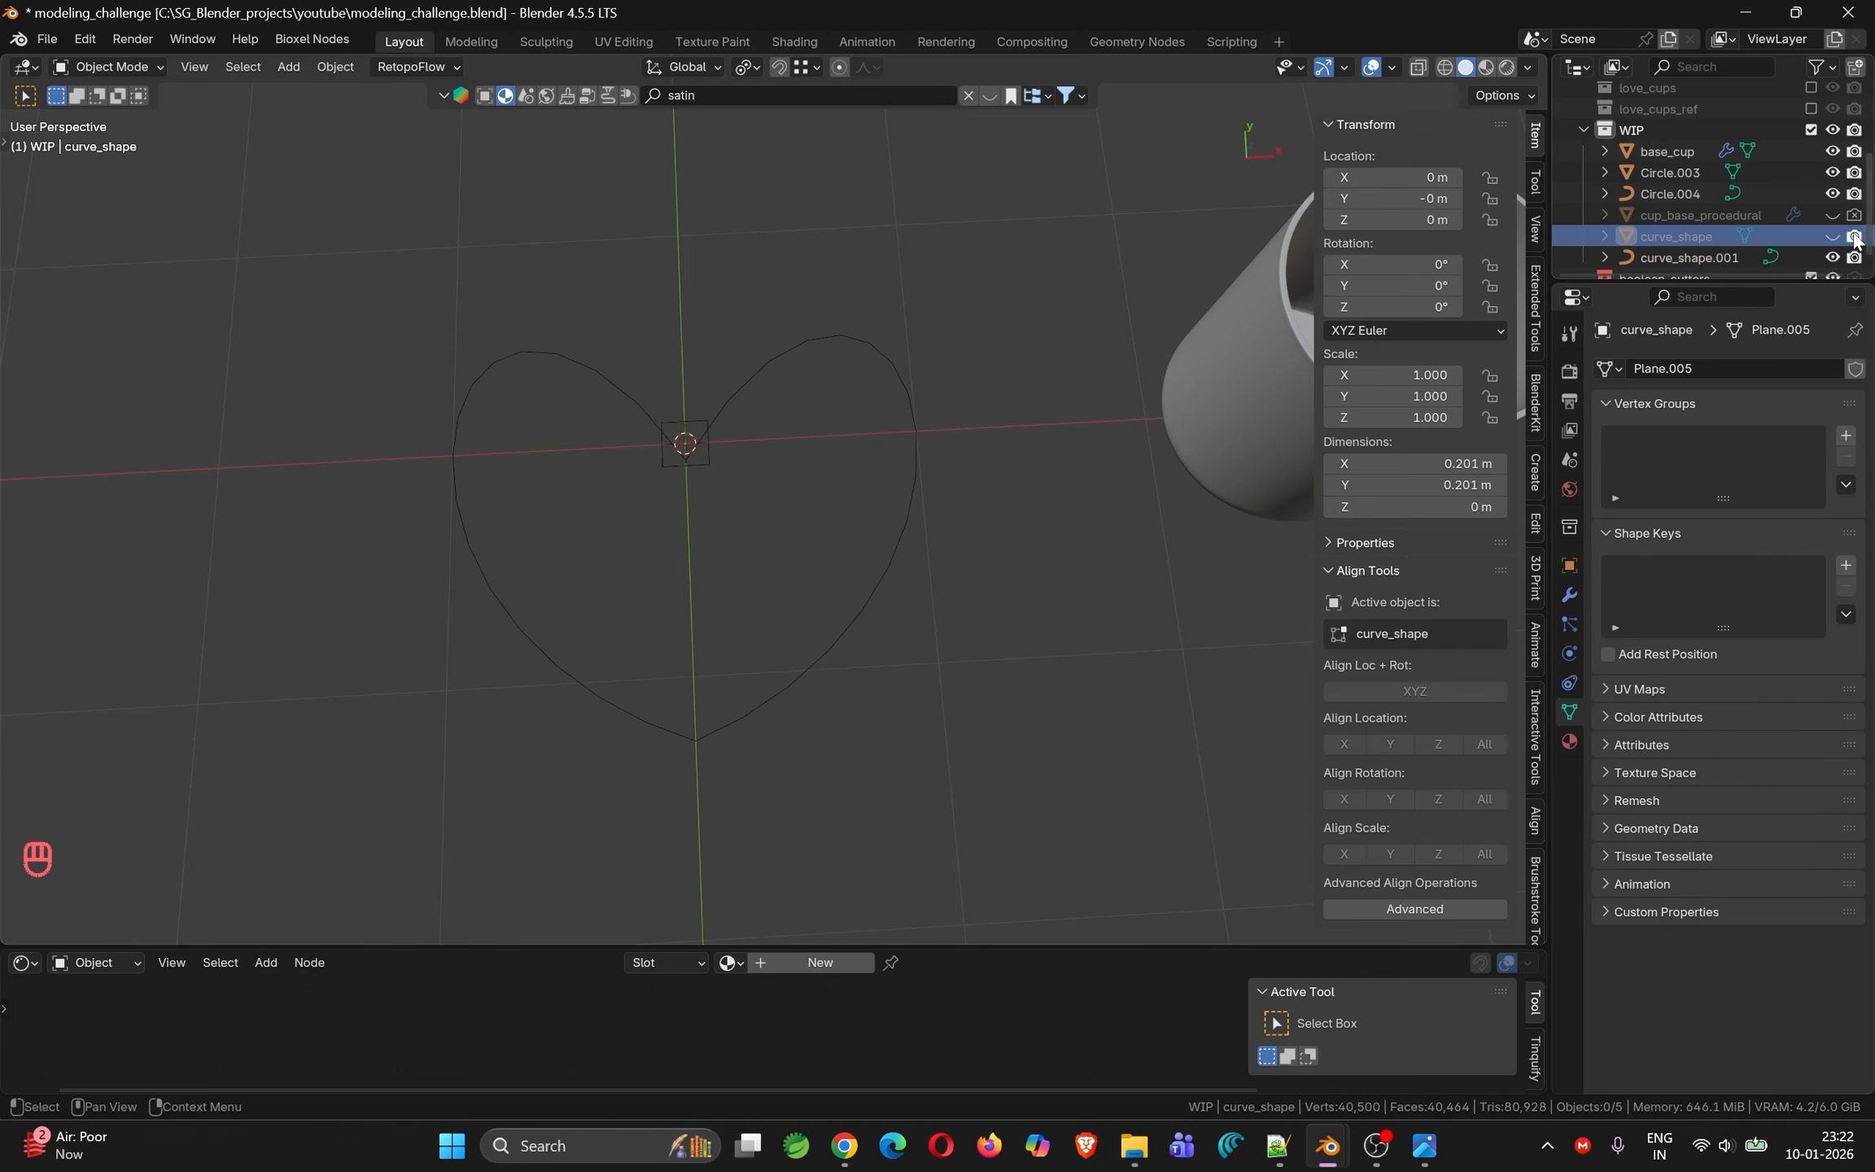
click(1854, 236)
Convert the heart mesh Circle.003 to another curve, and hide the original mesh in the viewport and in renders
click(736, 392)
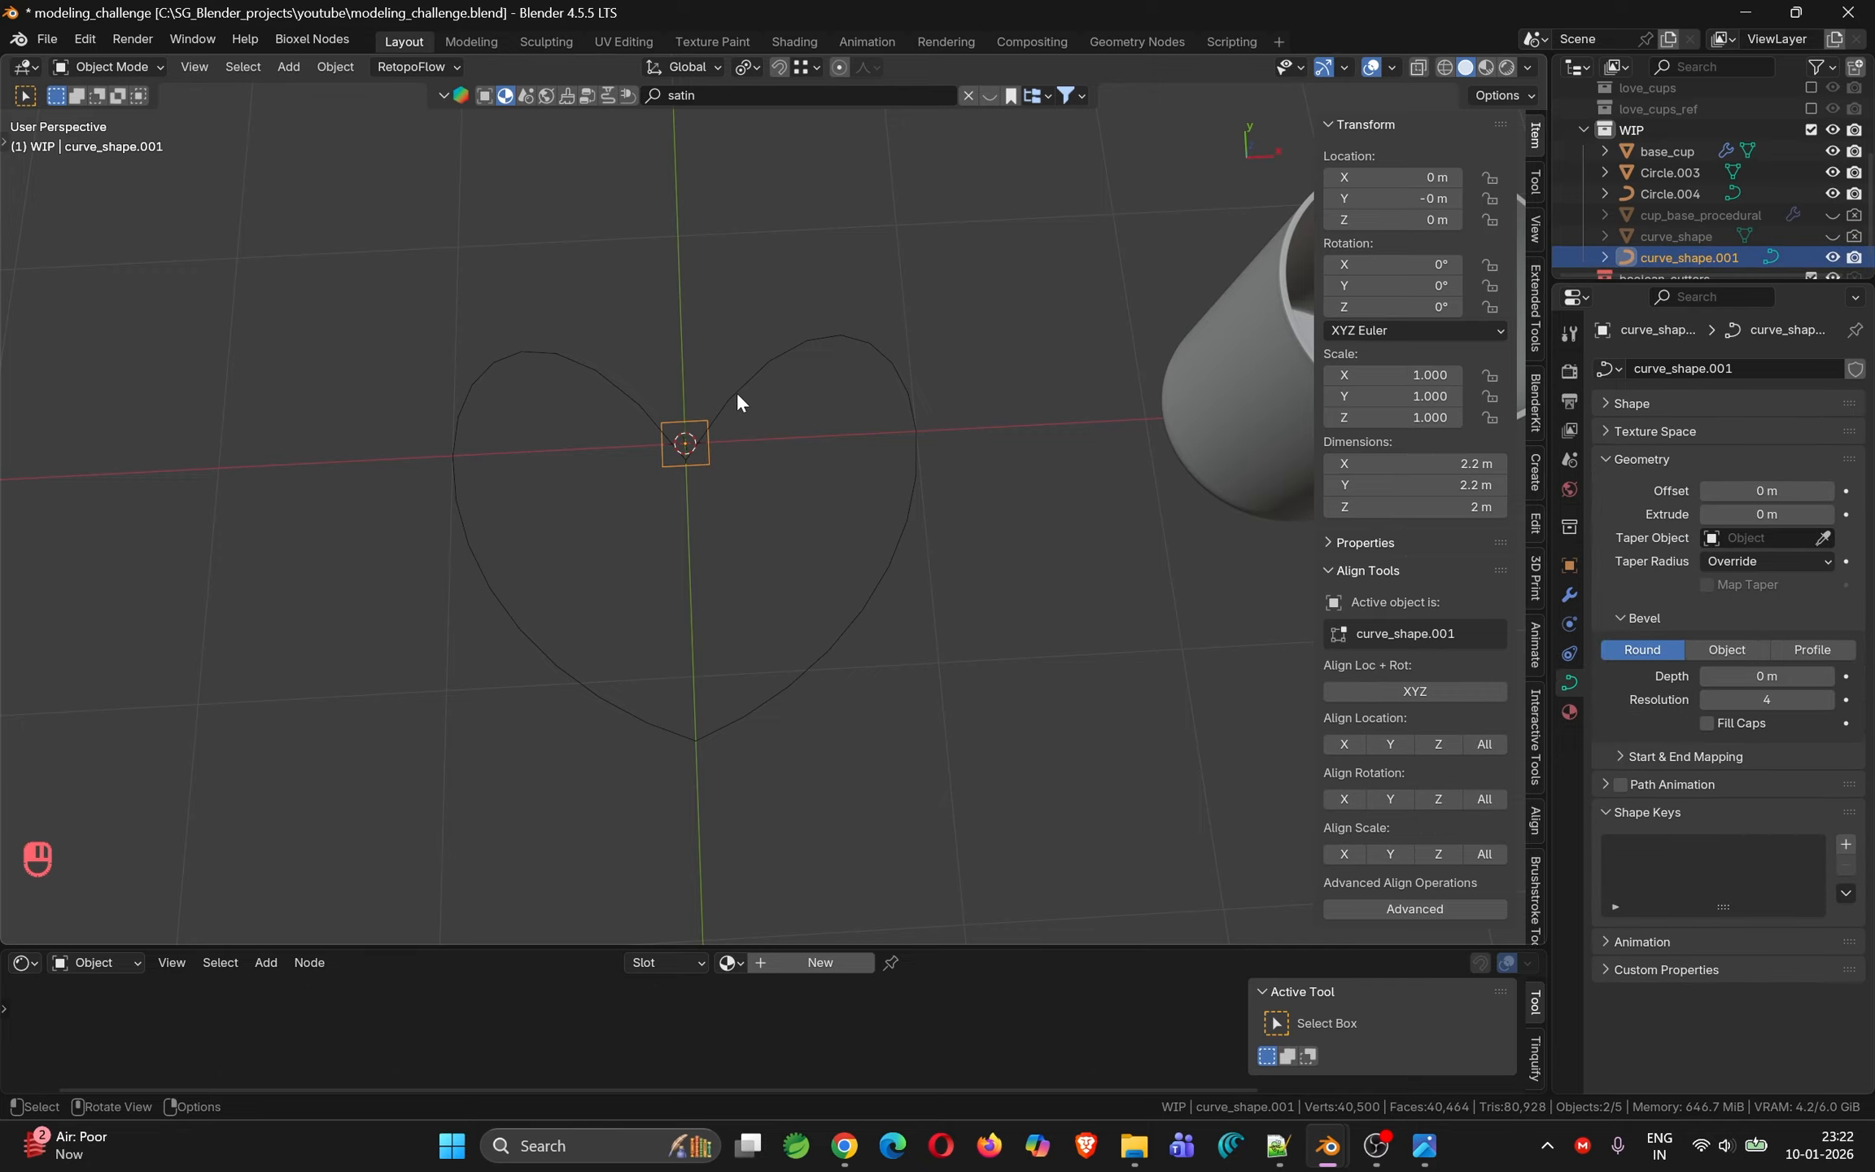
click(736, 392)
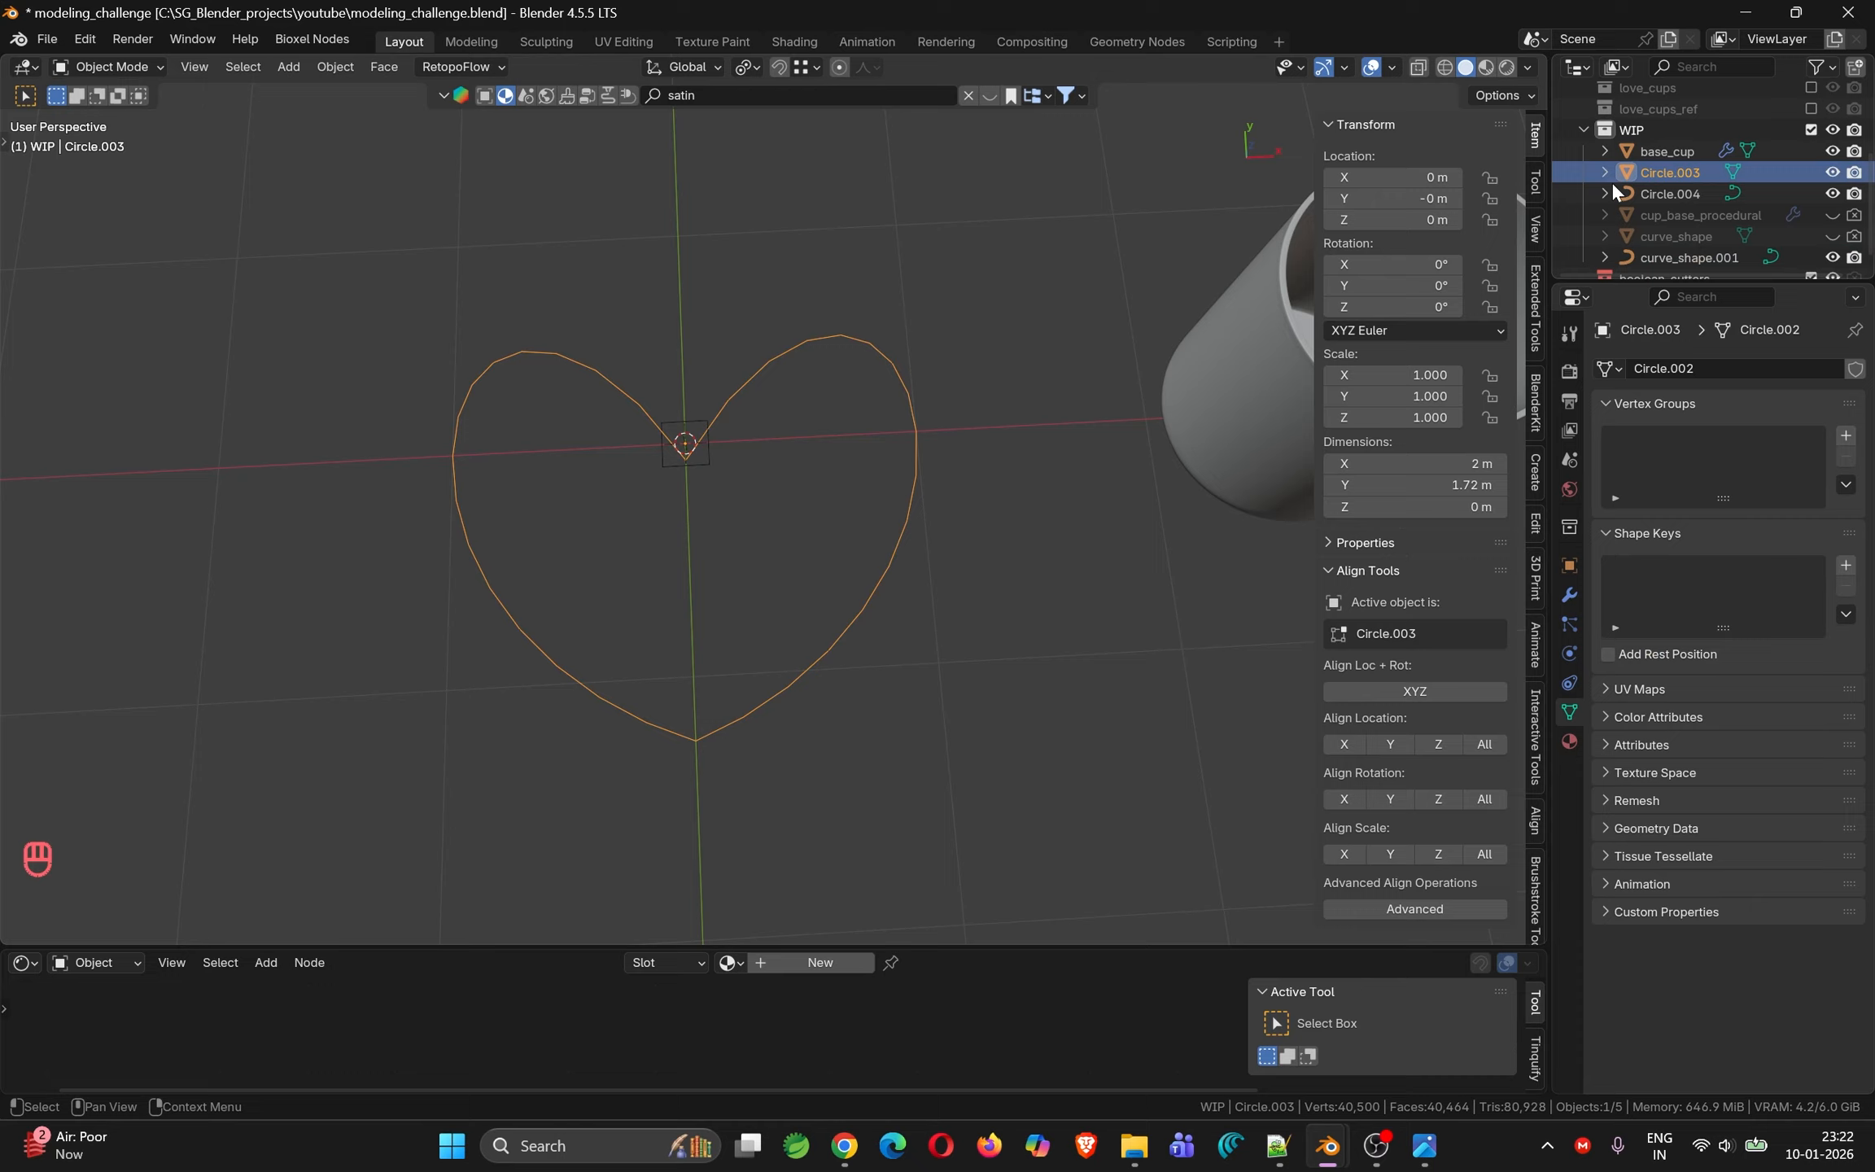
right_click(765, 385)
mouse_move(765, 386)
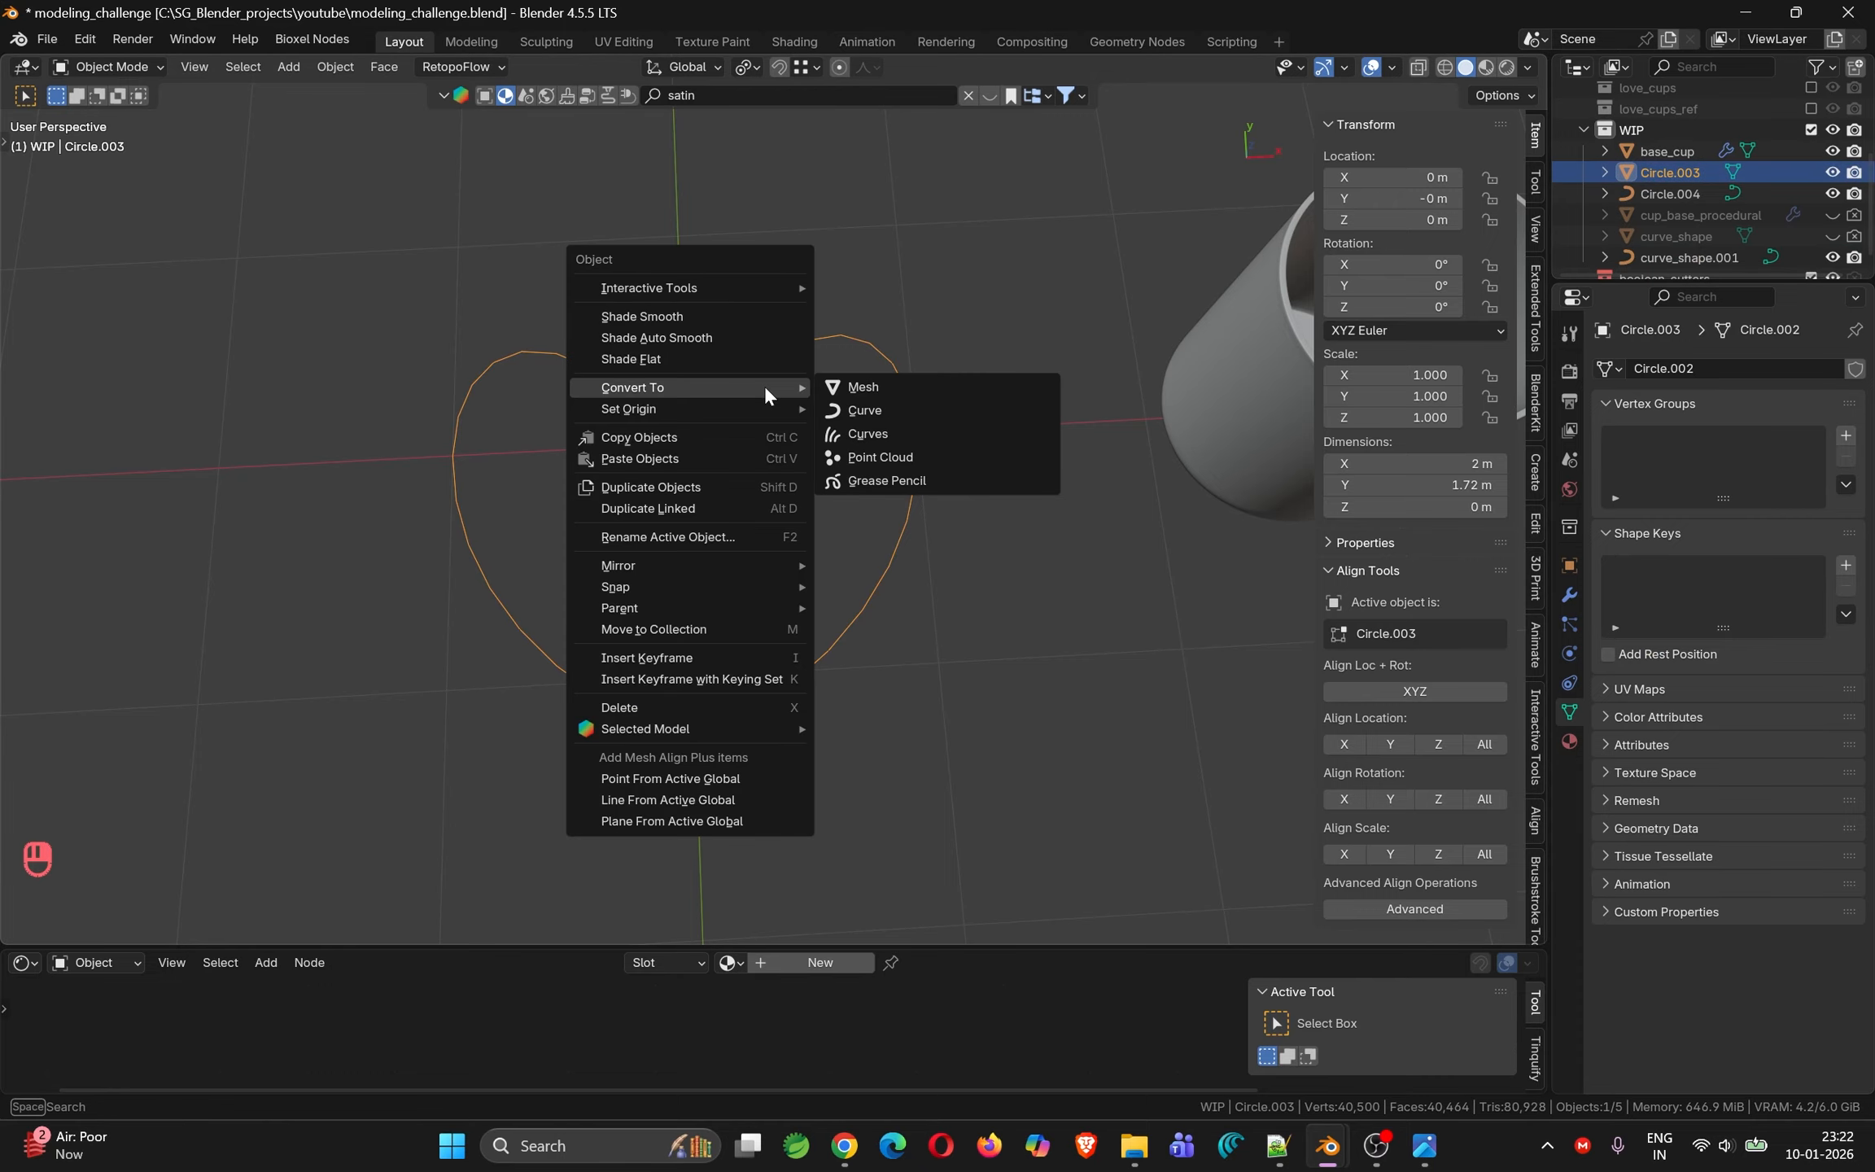
click(899, 410)
click(1832, 172)
click(1854, 173)
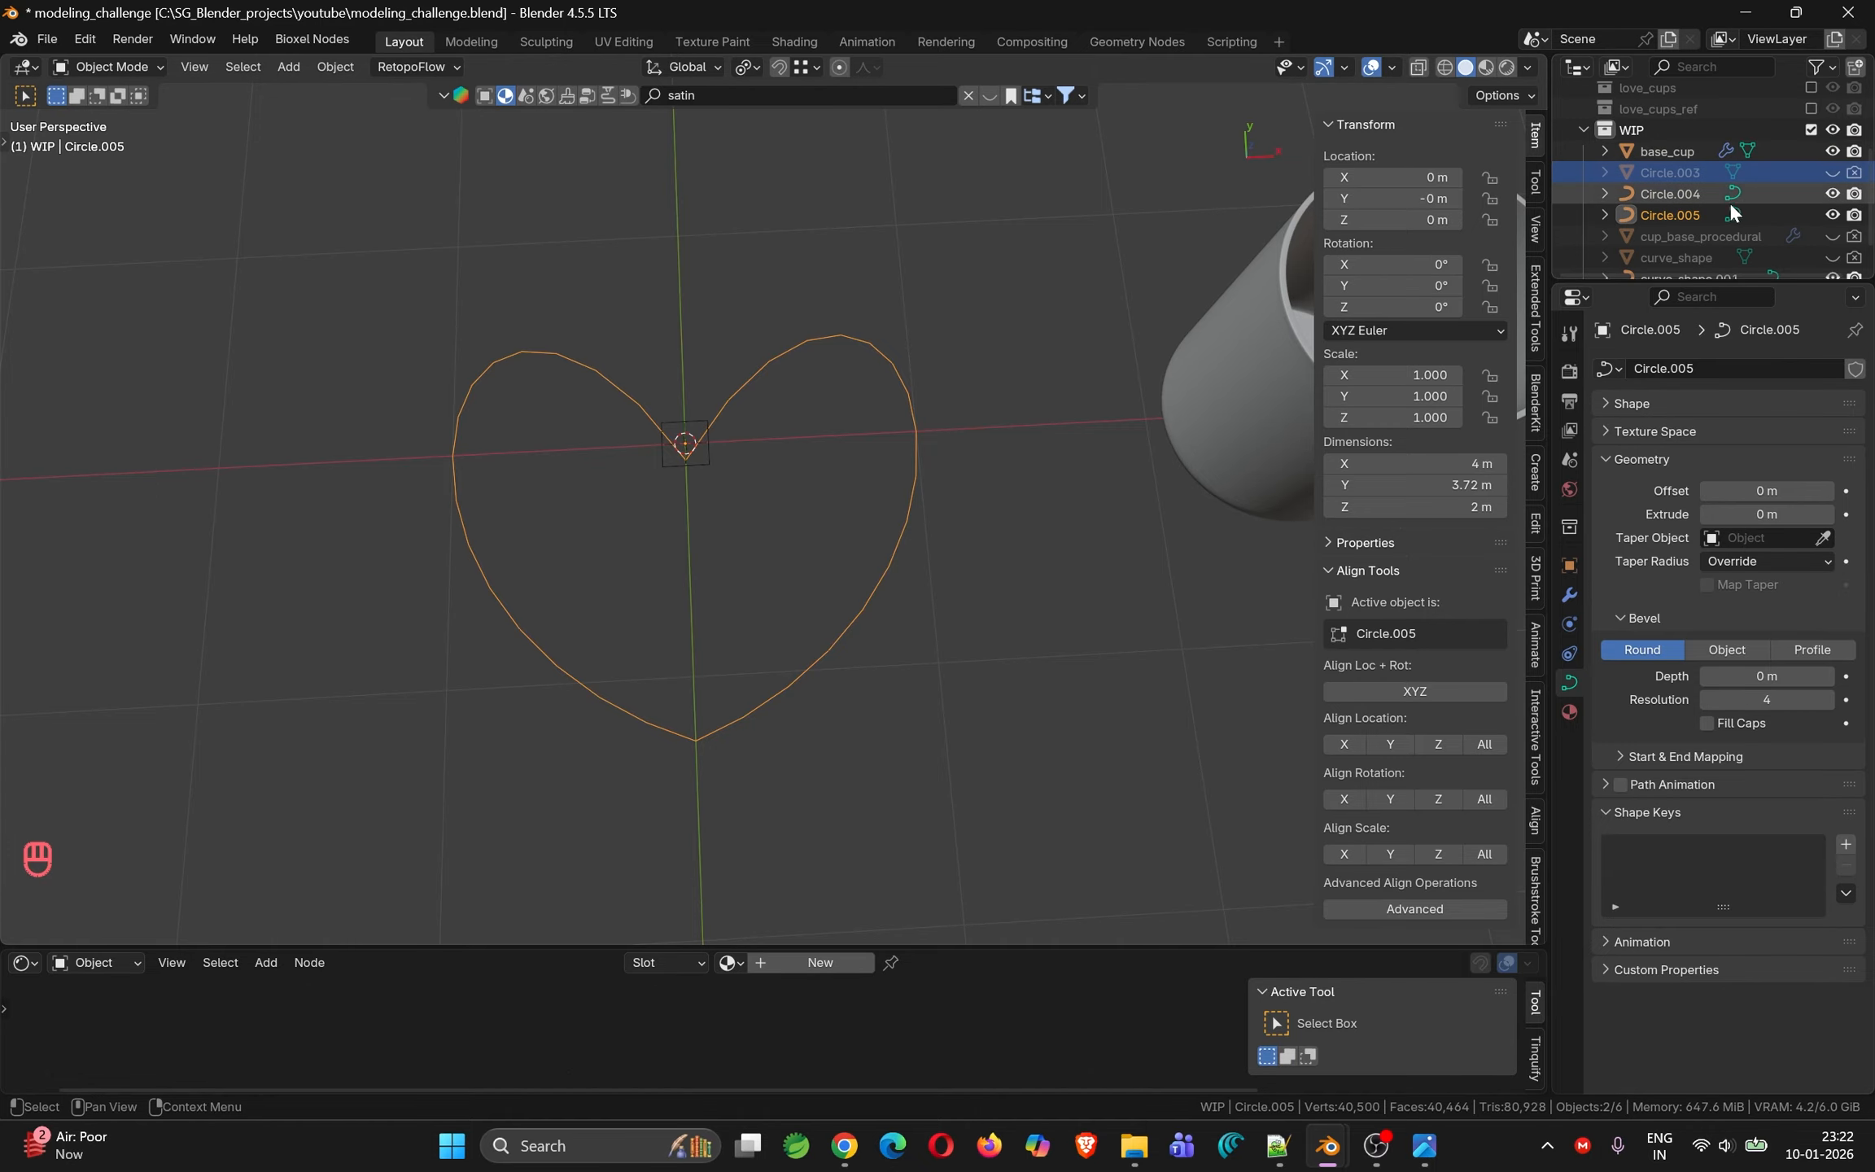
Compare the heart curves Circle.004 and Circle.005 with the small square curve, leaving Circle.004 selected
click(1693, 213)
click(1662, 193)
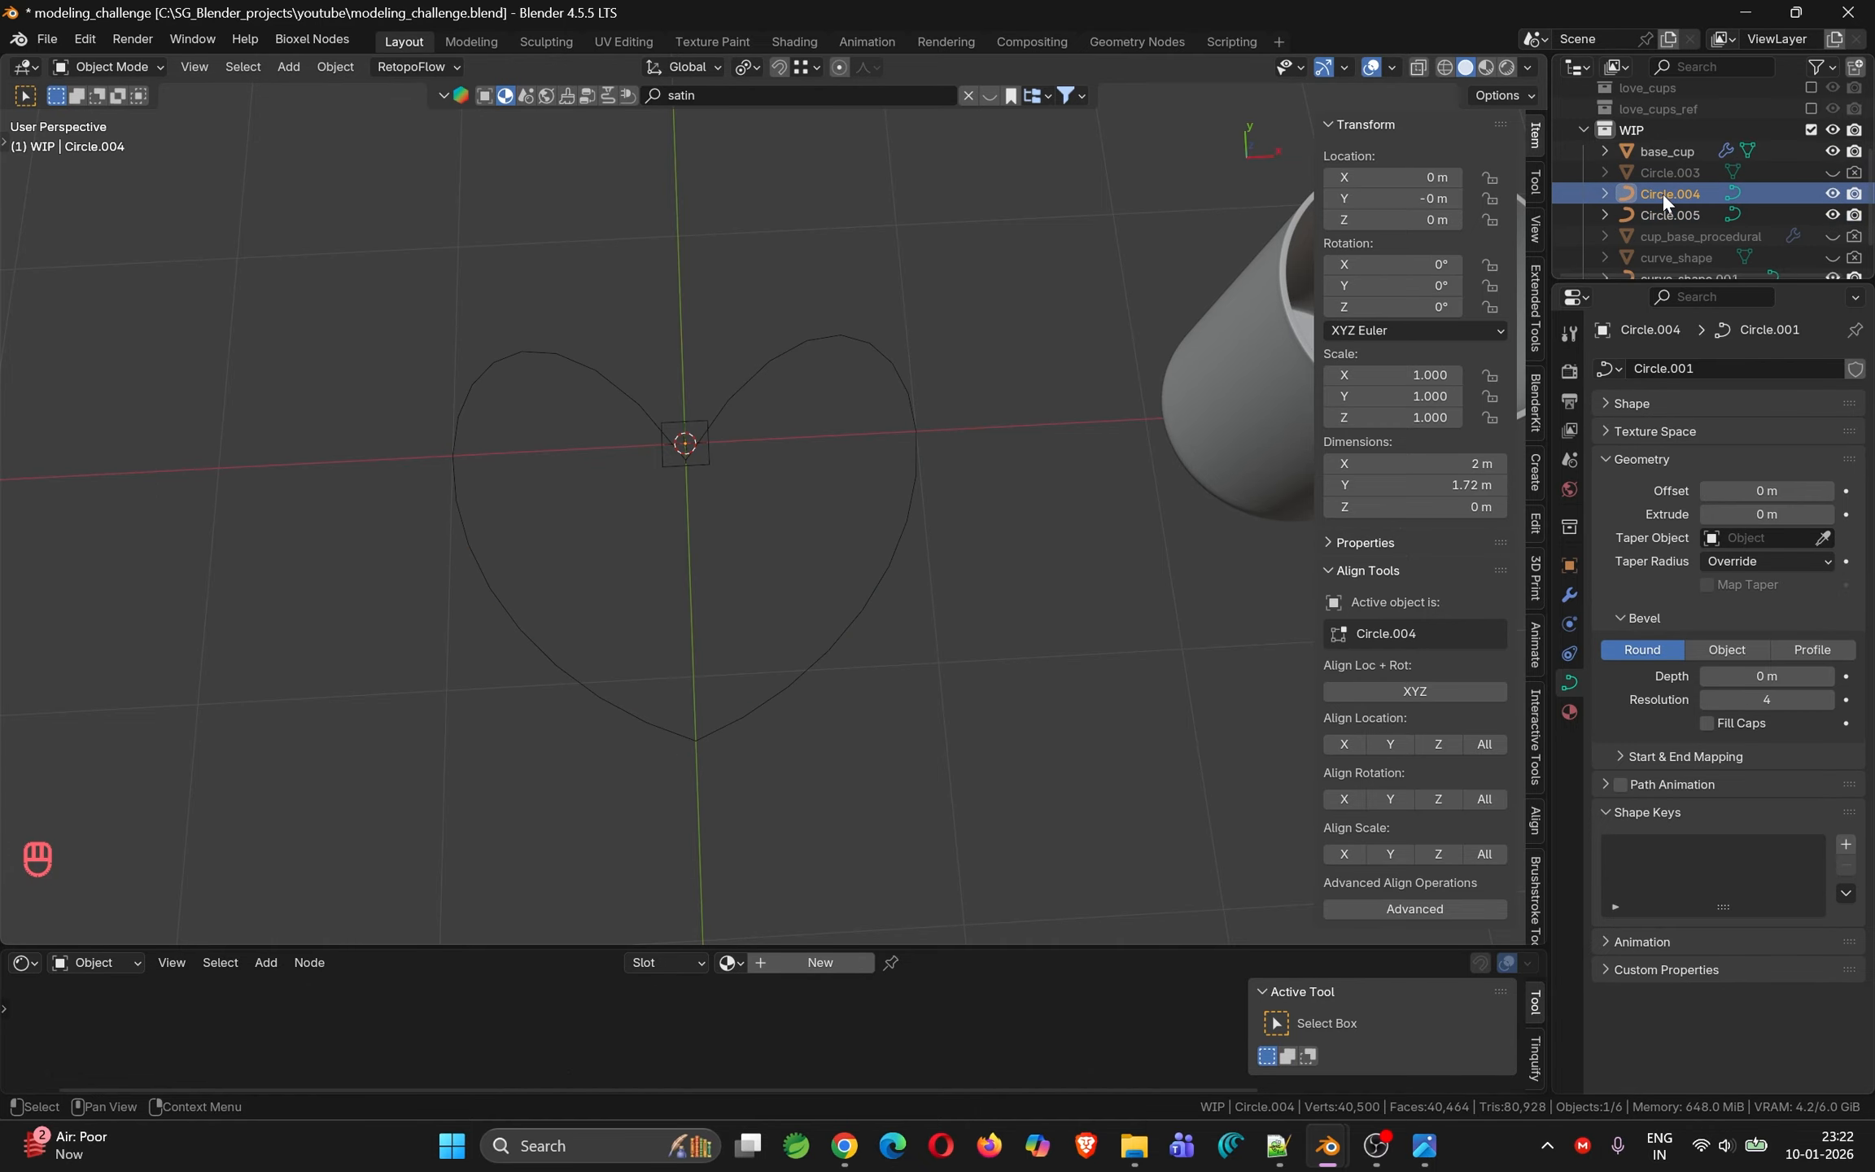
click(705, 456)
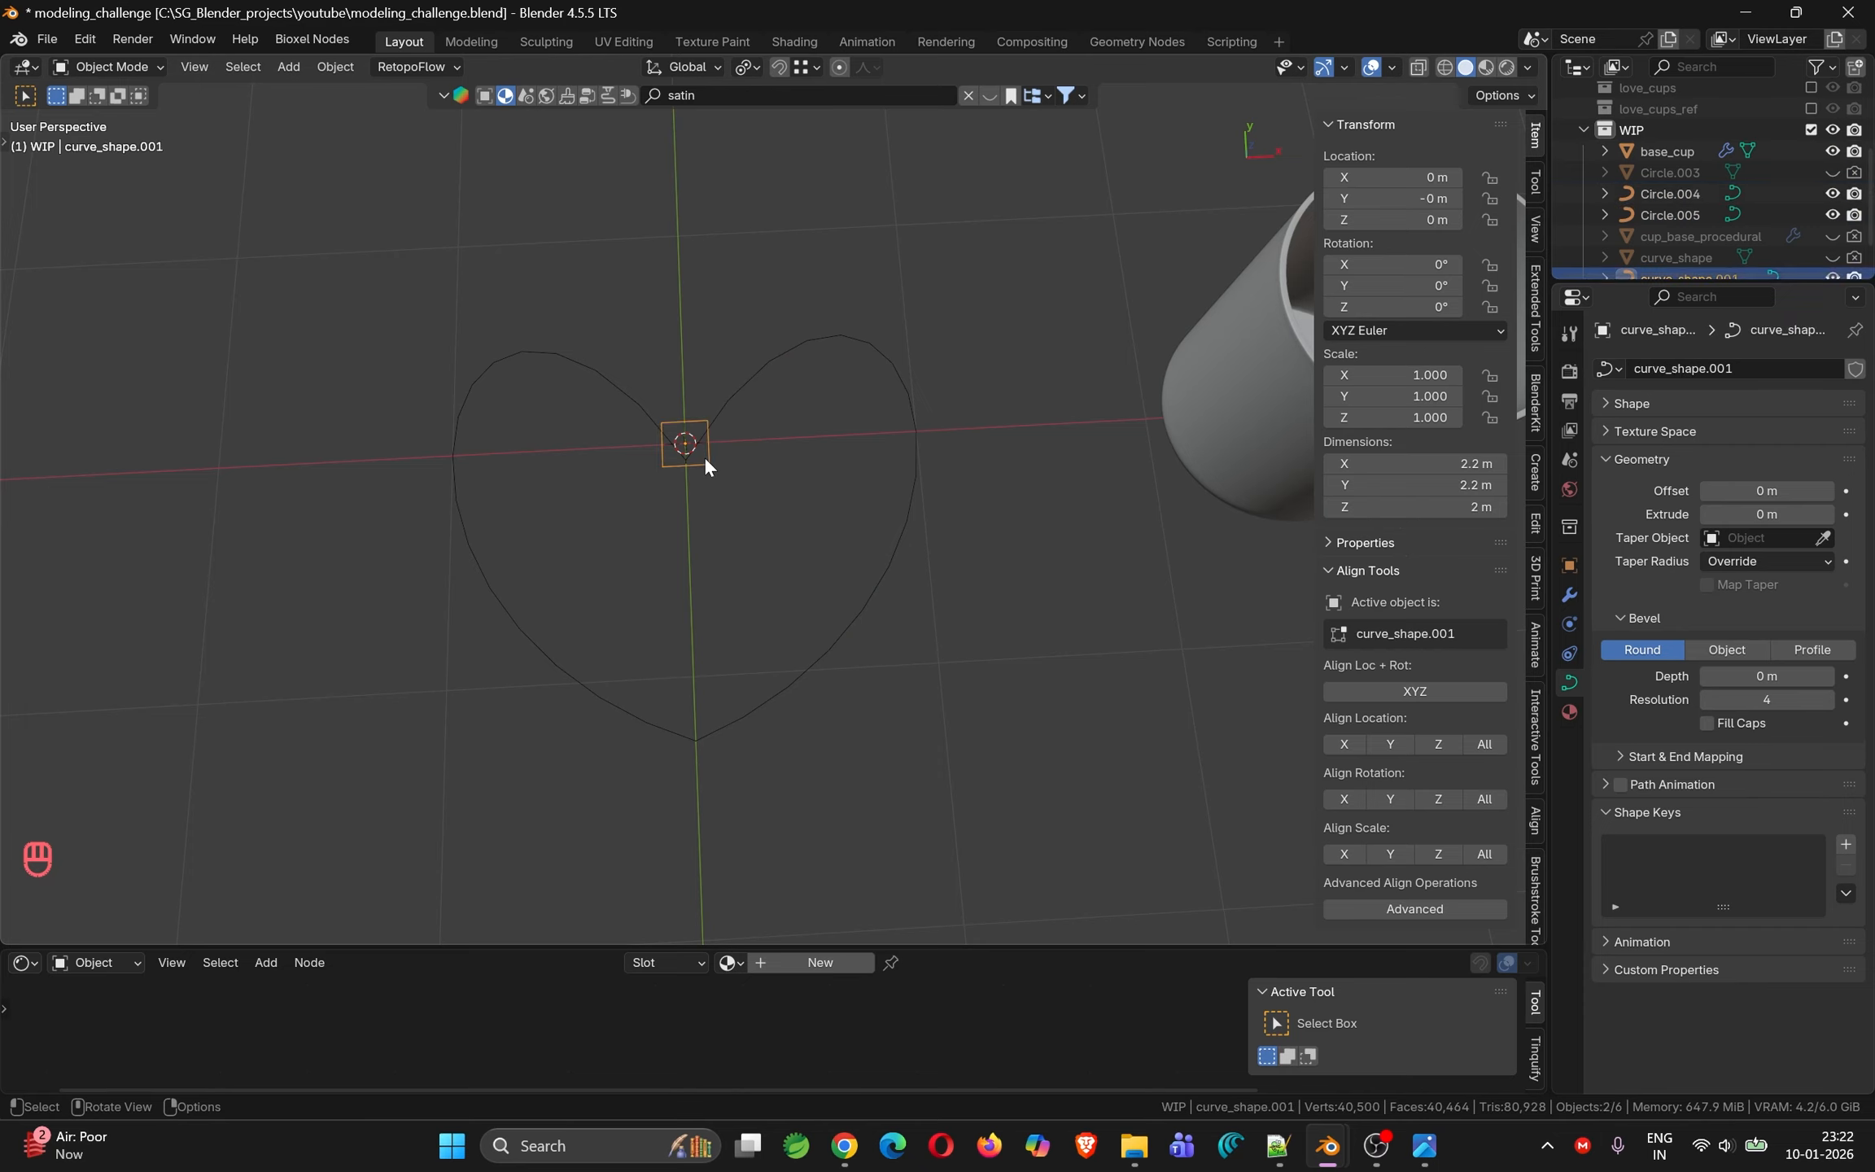
click(1647, 216)
click(1674, 195)
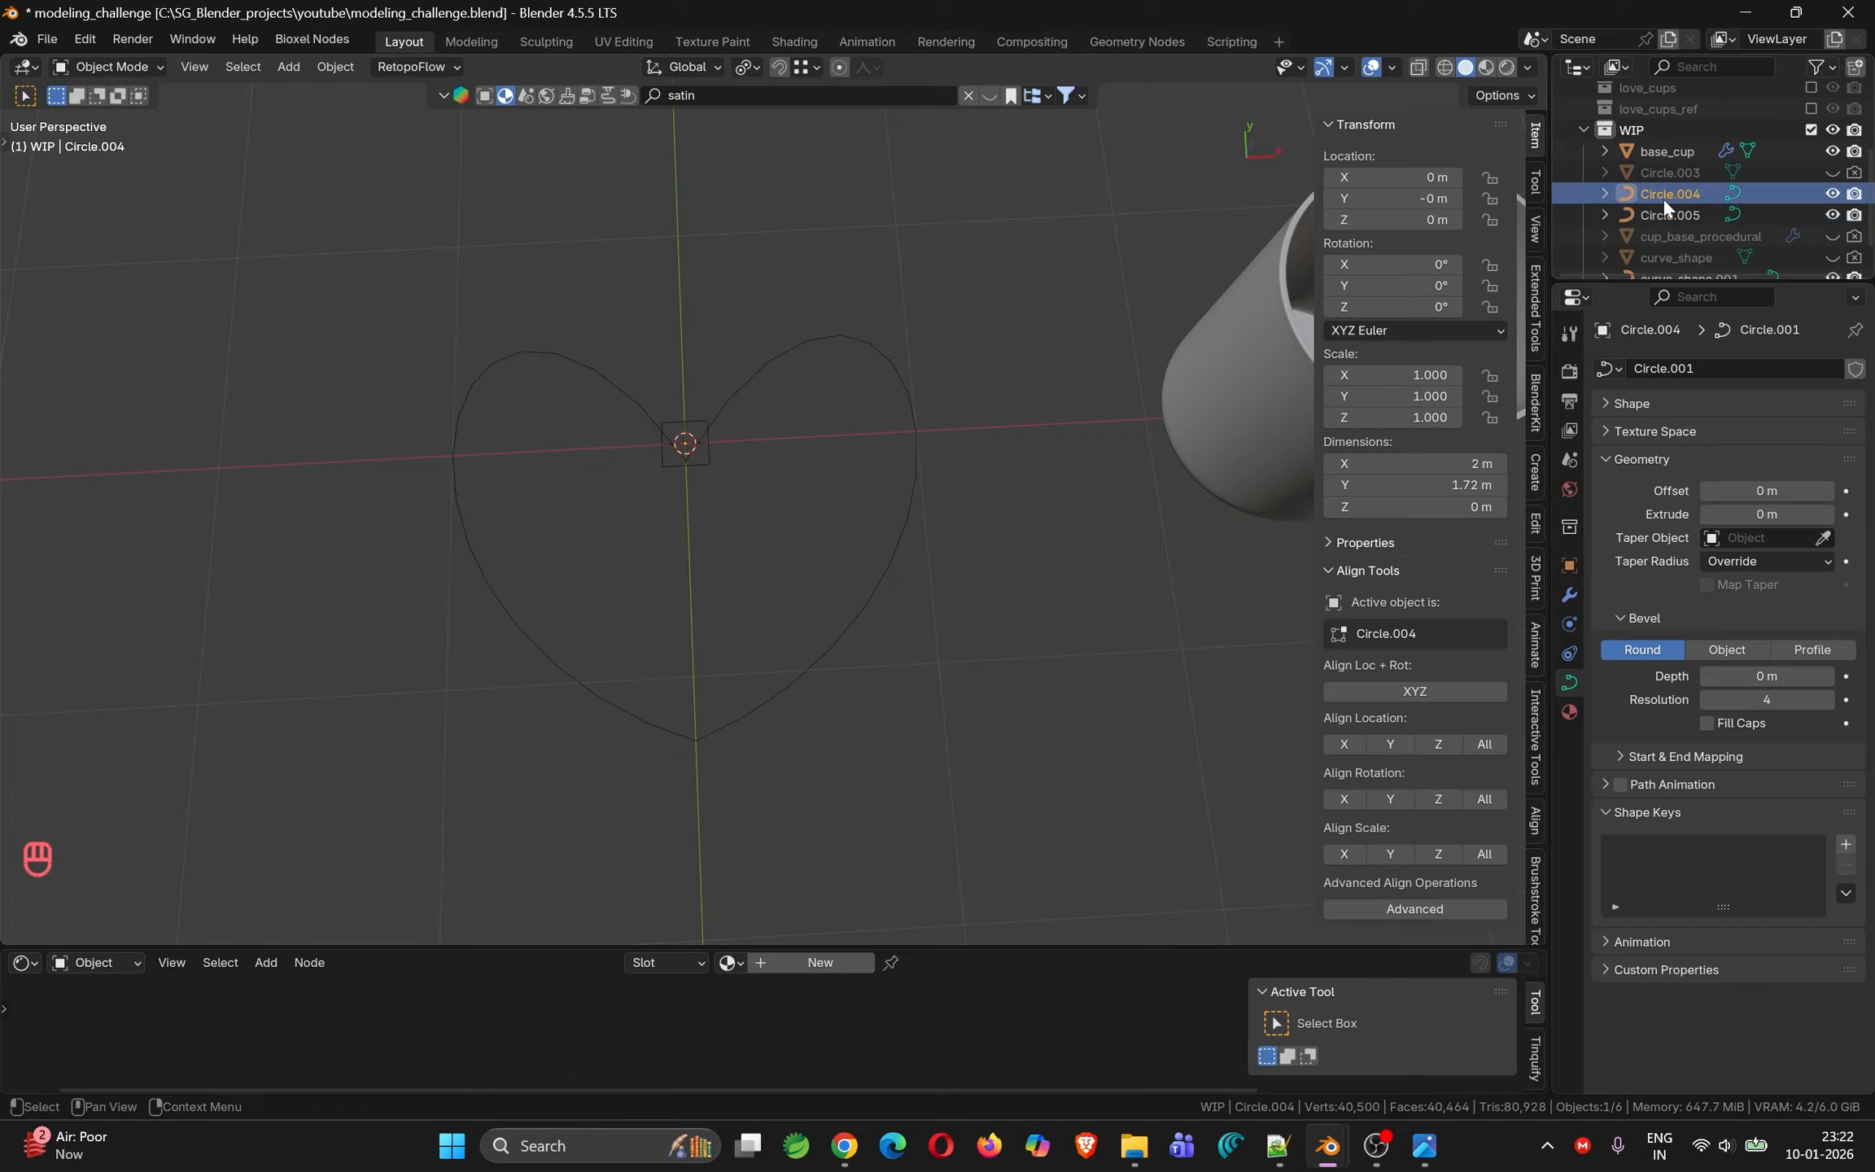
Hide the heart curve Circle.004 in the viewport and in renders, leaving Circle.005 selected
click(1687, 214)
click(1832, 192)
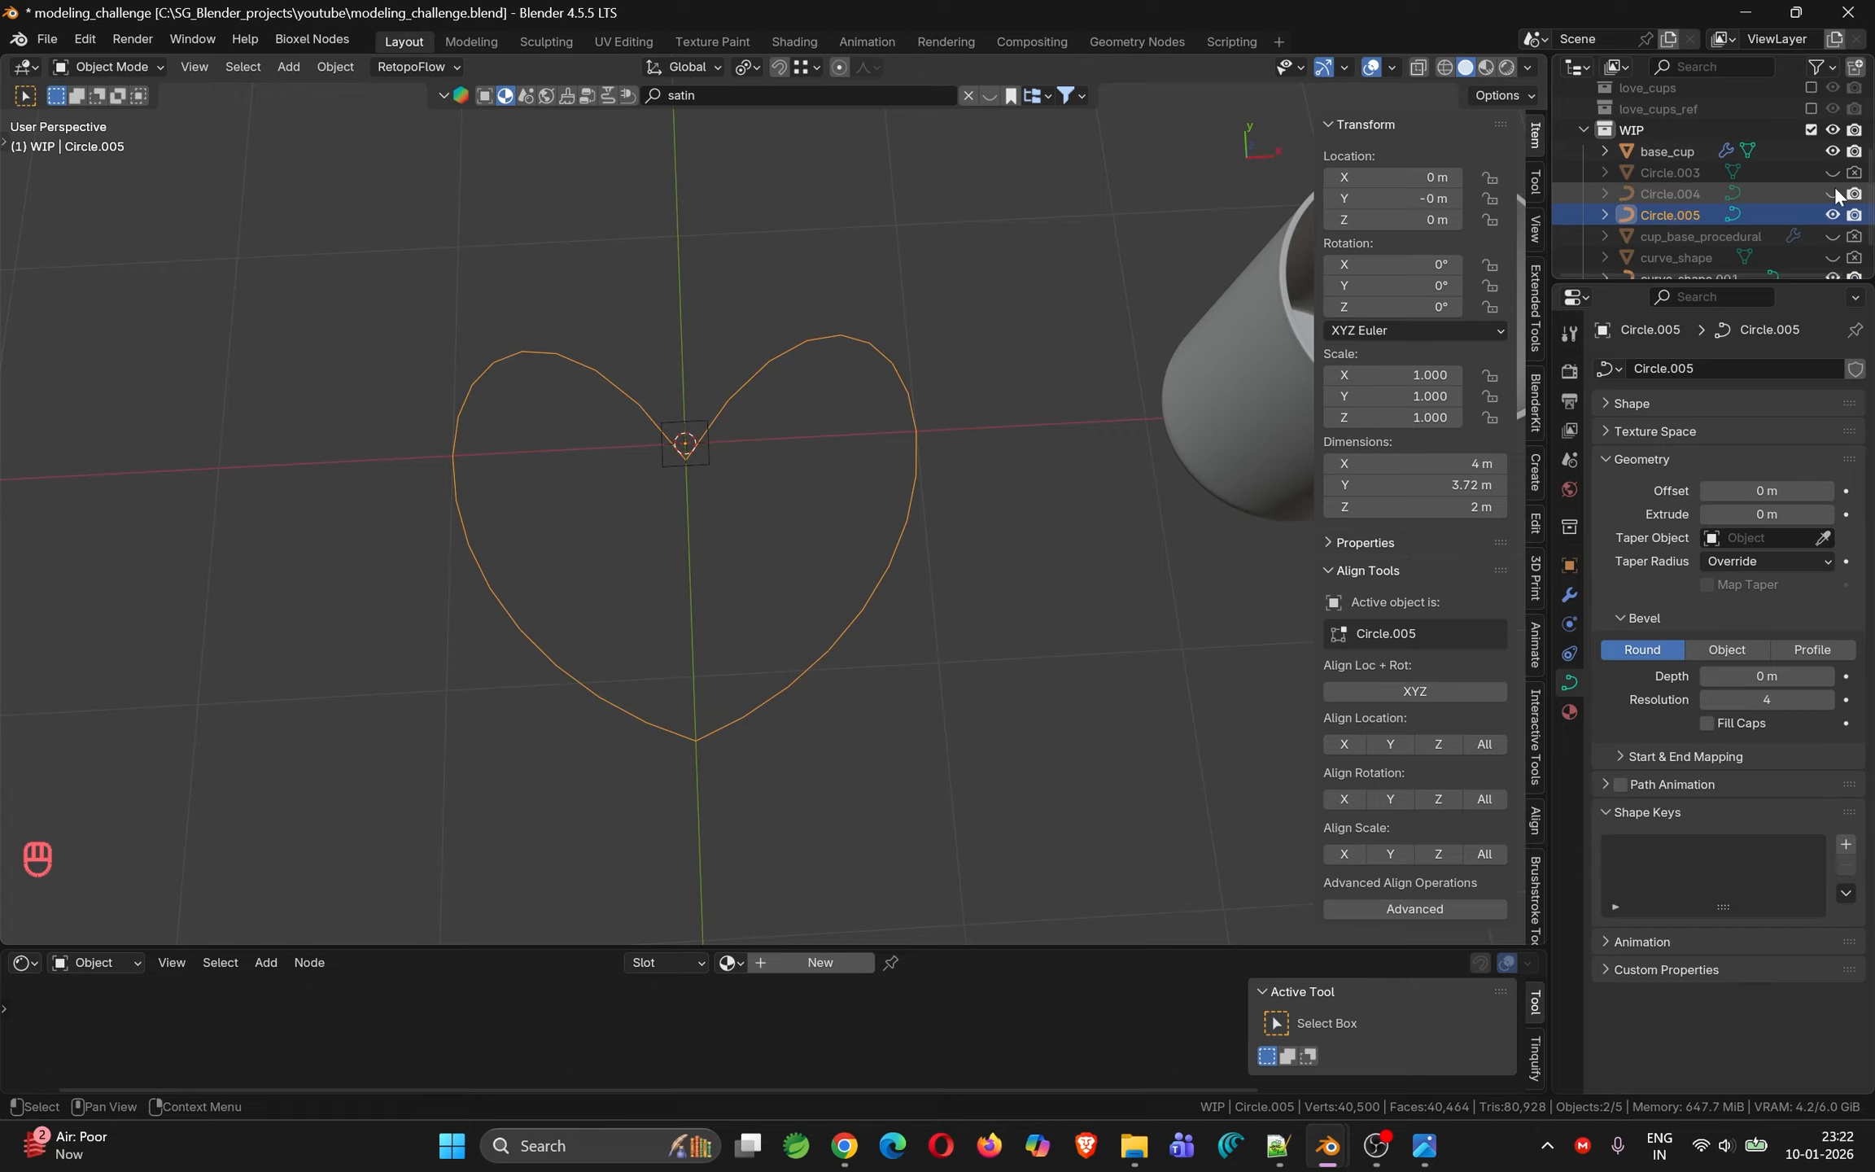
click(1855, 194)
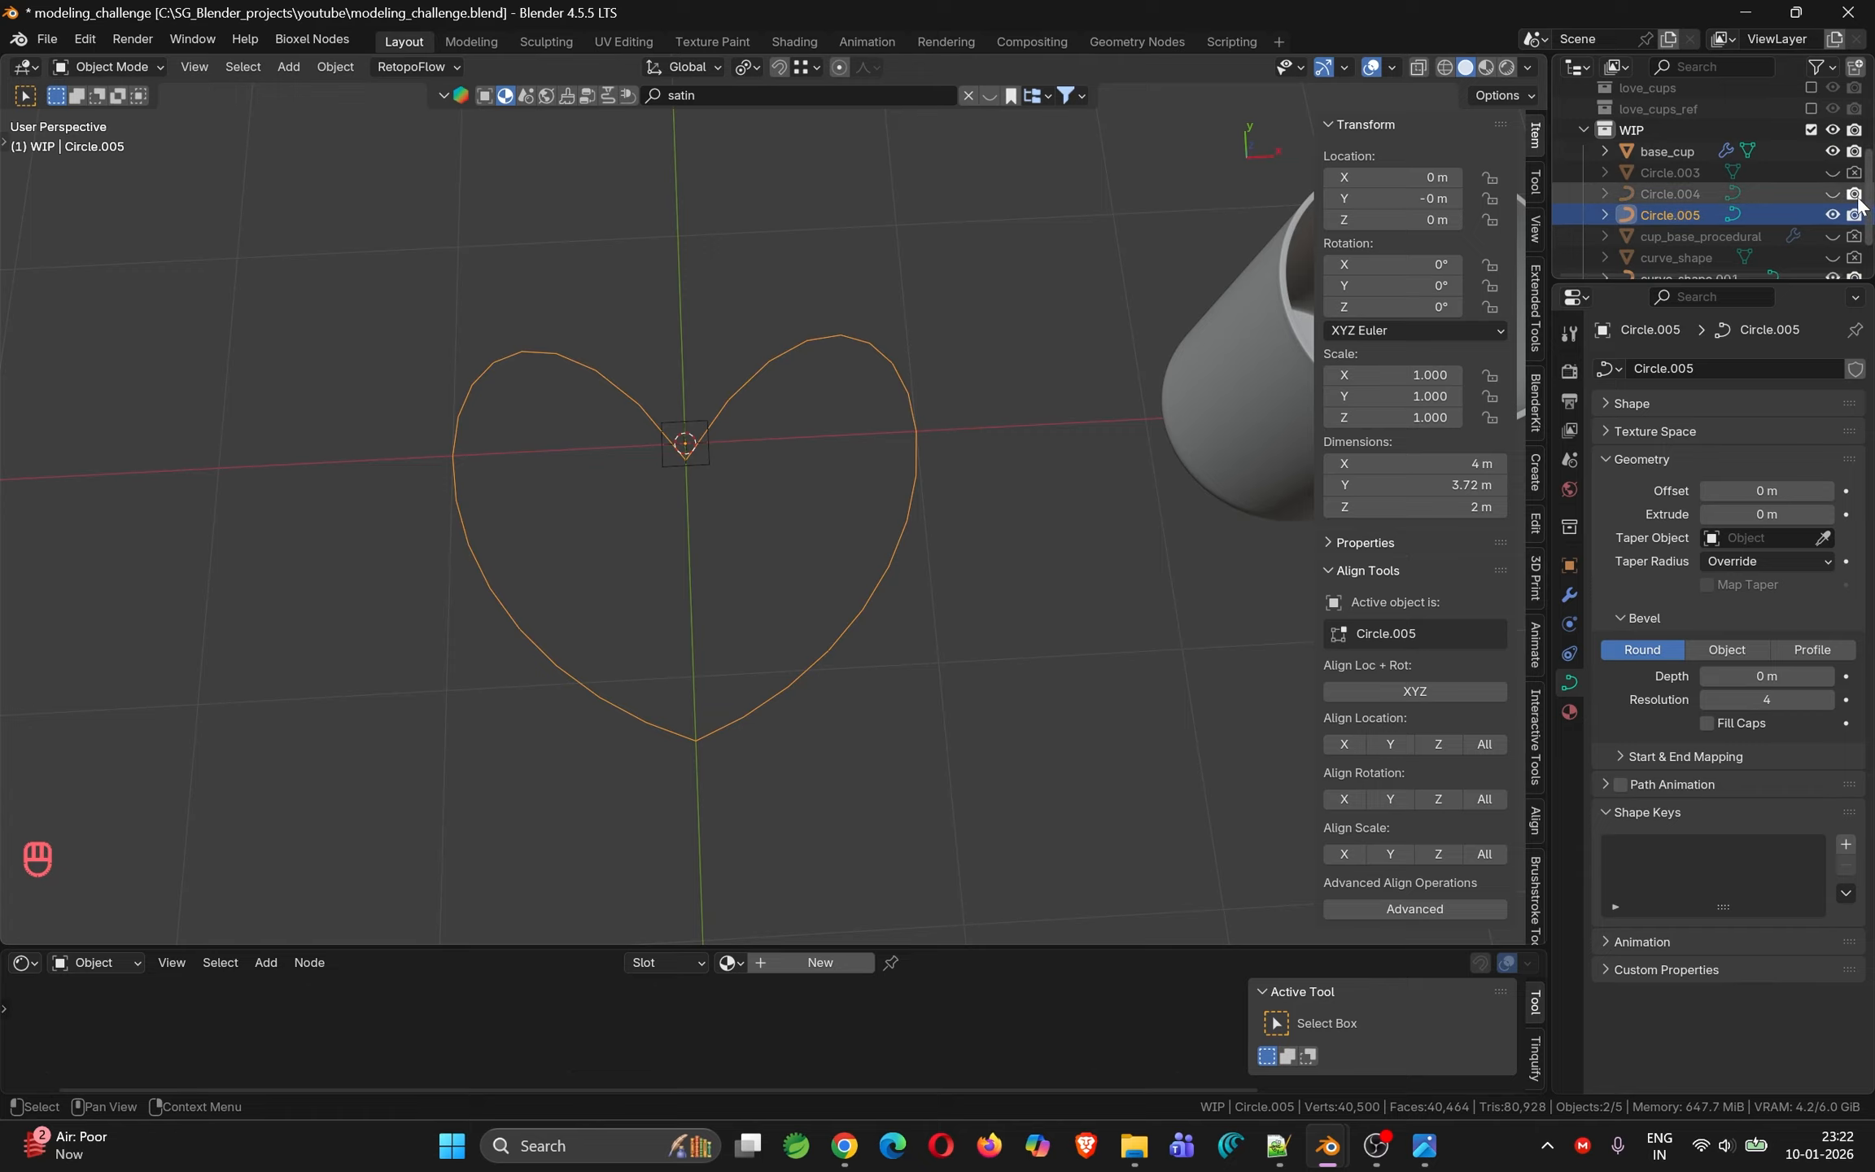
Rename the heart curve Circle.005 to base_curve
double_click(1659, 220)
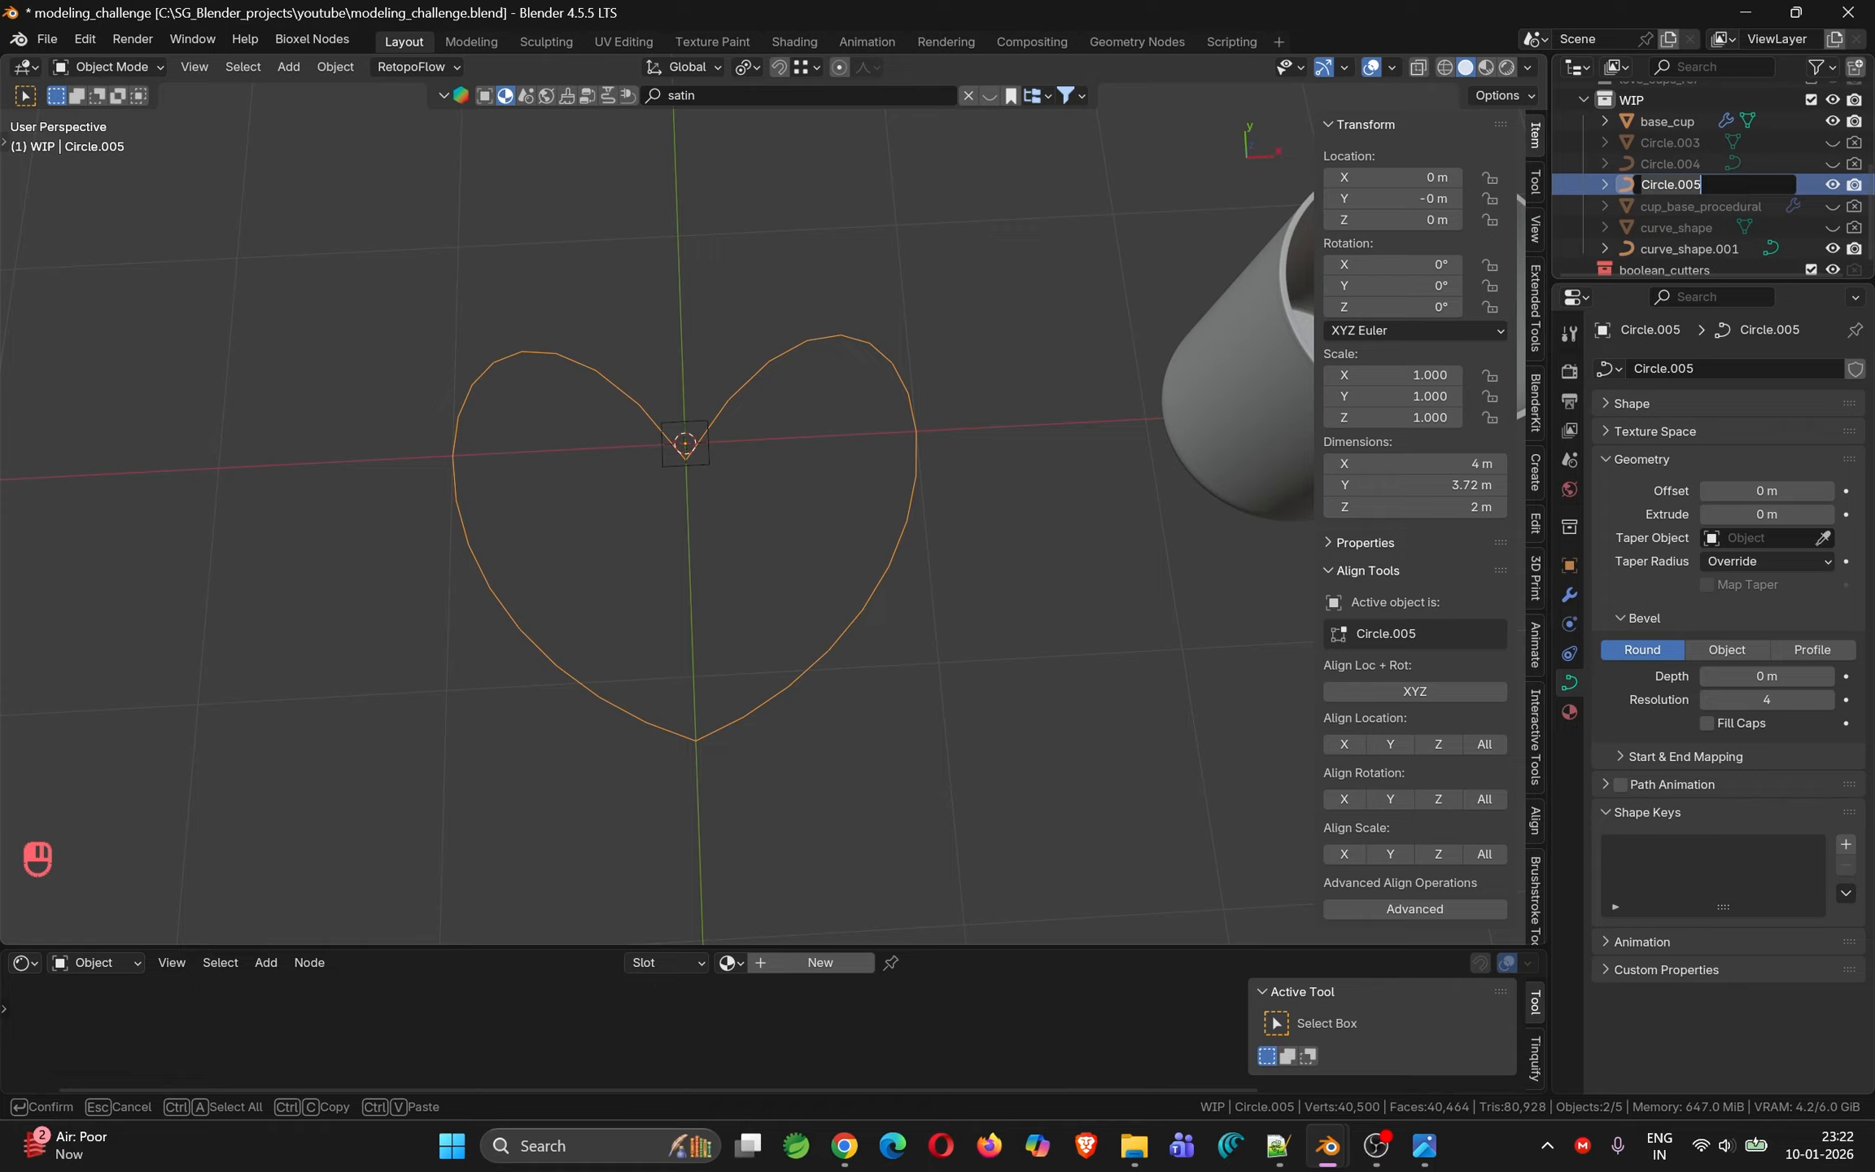
text(base_curve)
key(Return)
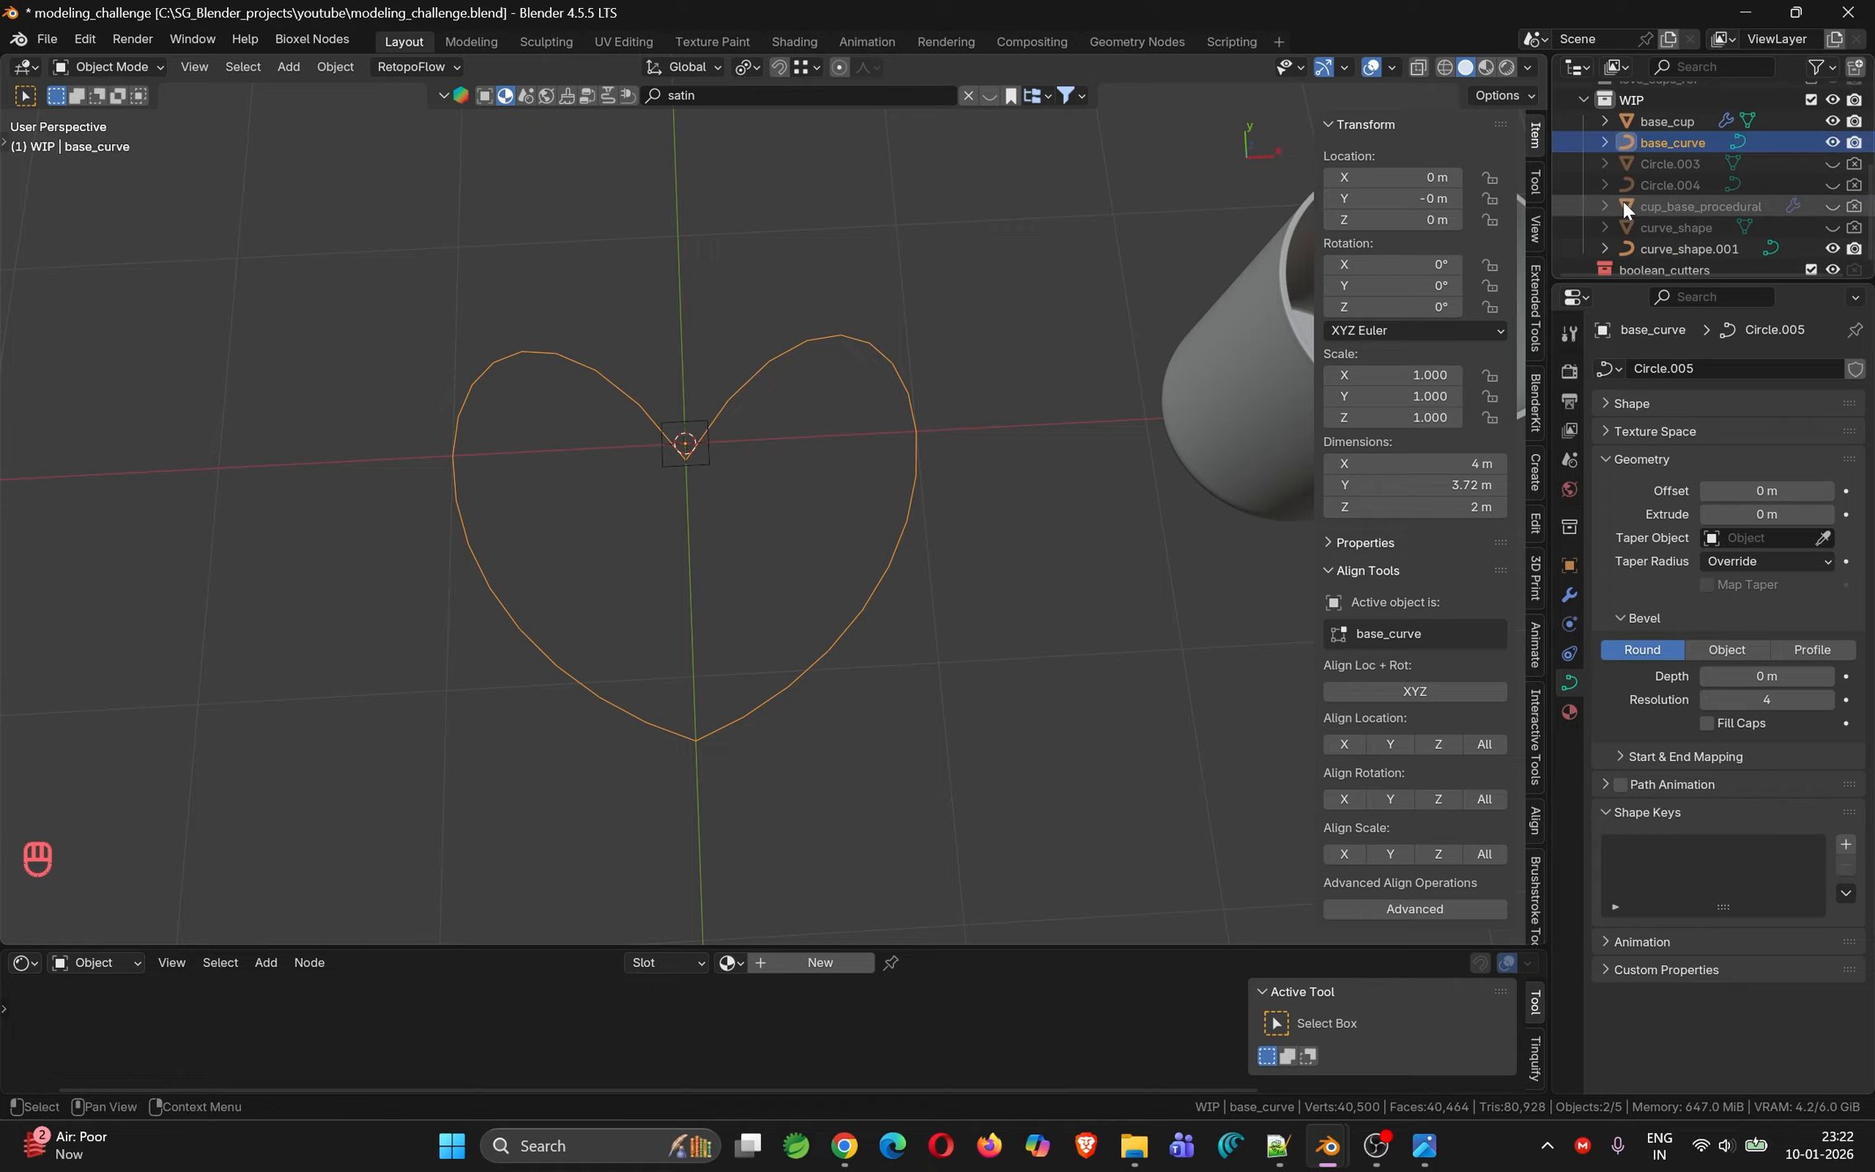
Set base_curve's bevel to Object mode with the small square curve curve_shape.001 as its bevel object
click(1682, 248)
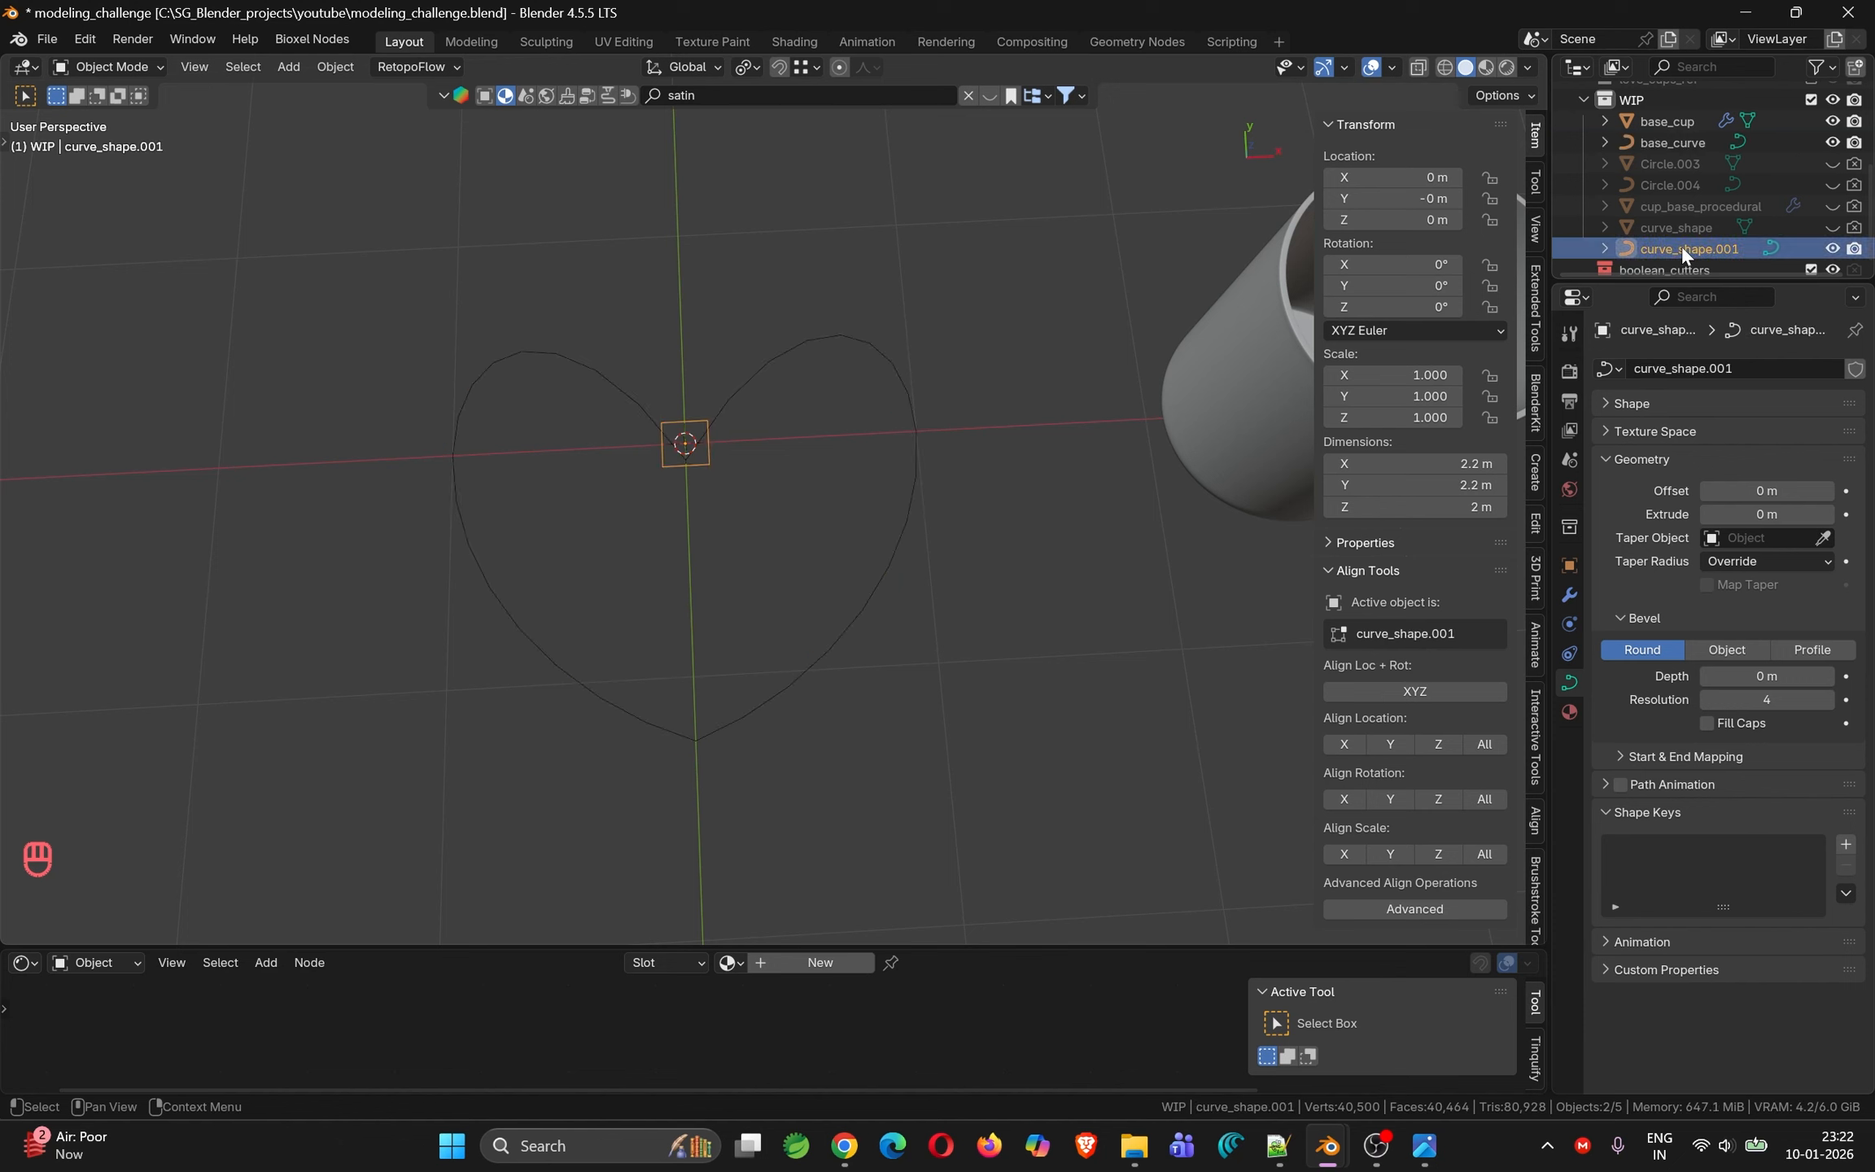
click(783, 358)
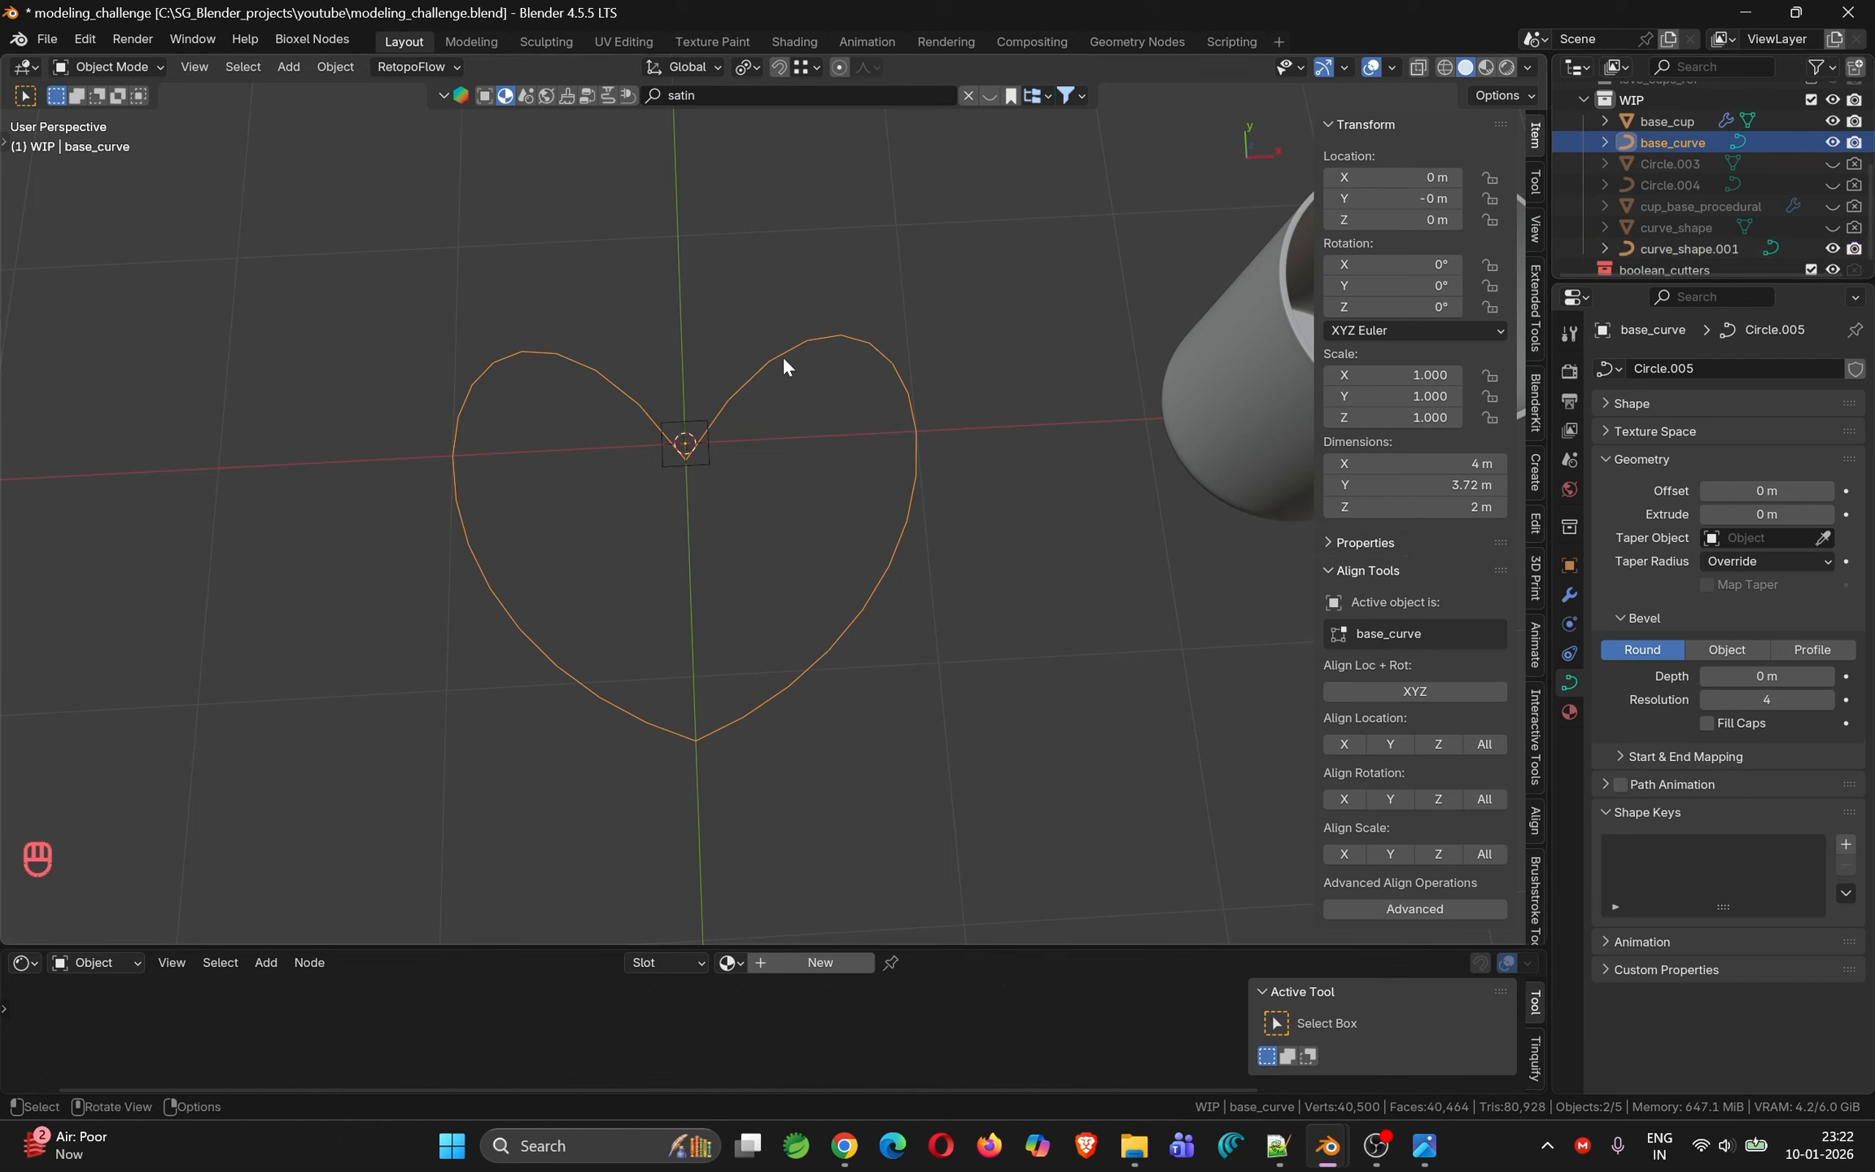
click(1727, 649)
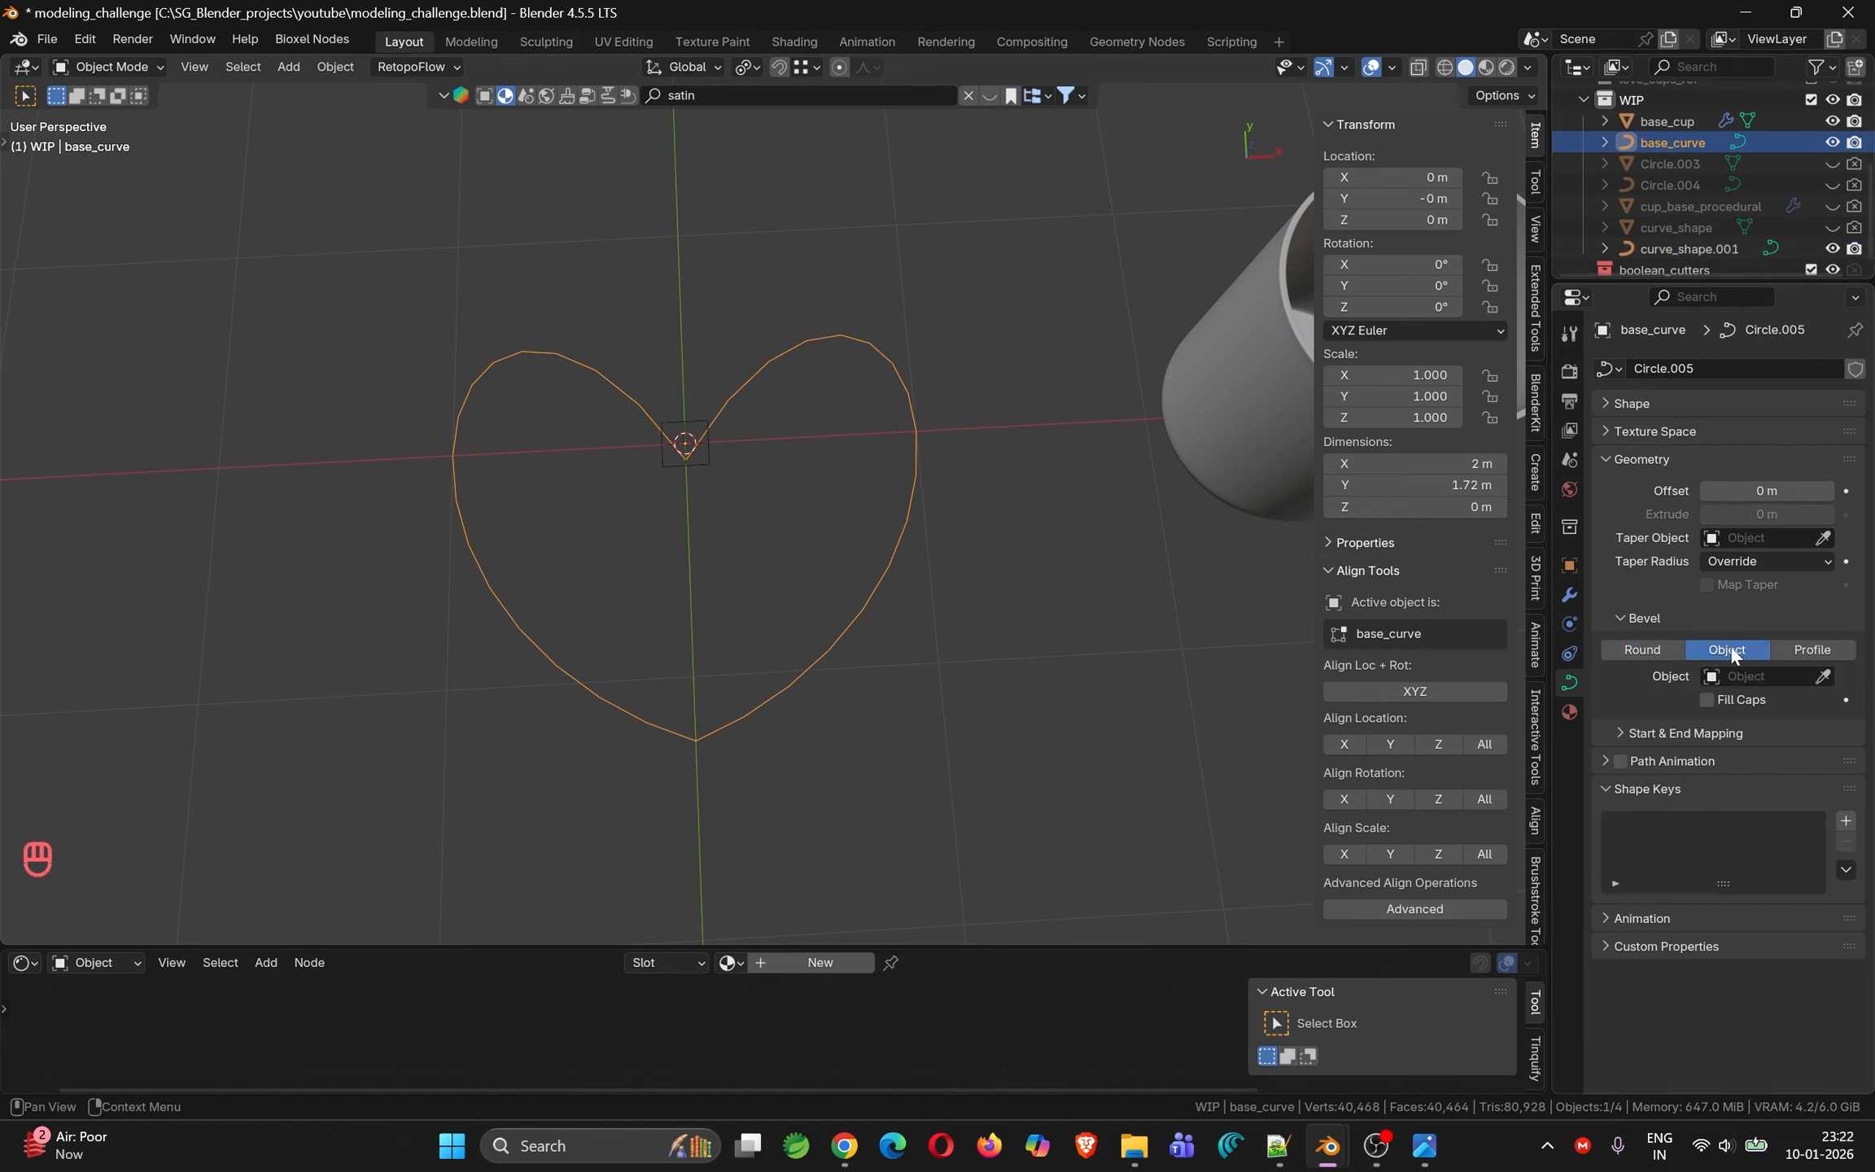
click(1824, 676)
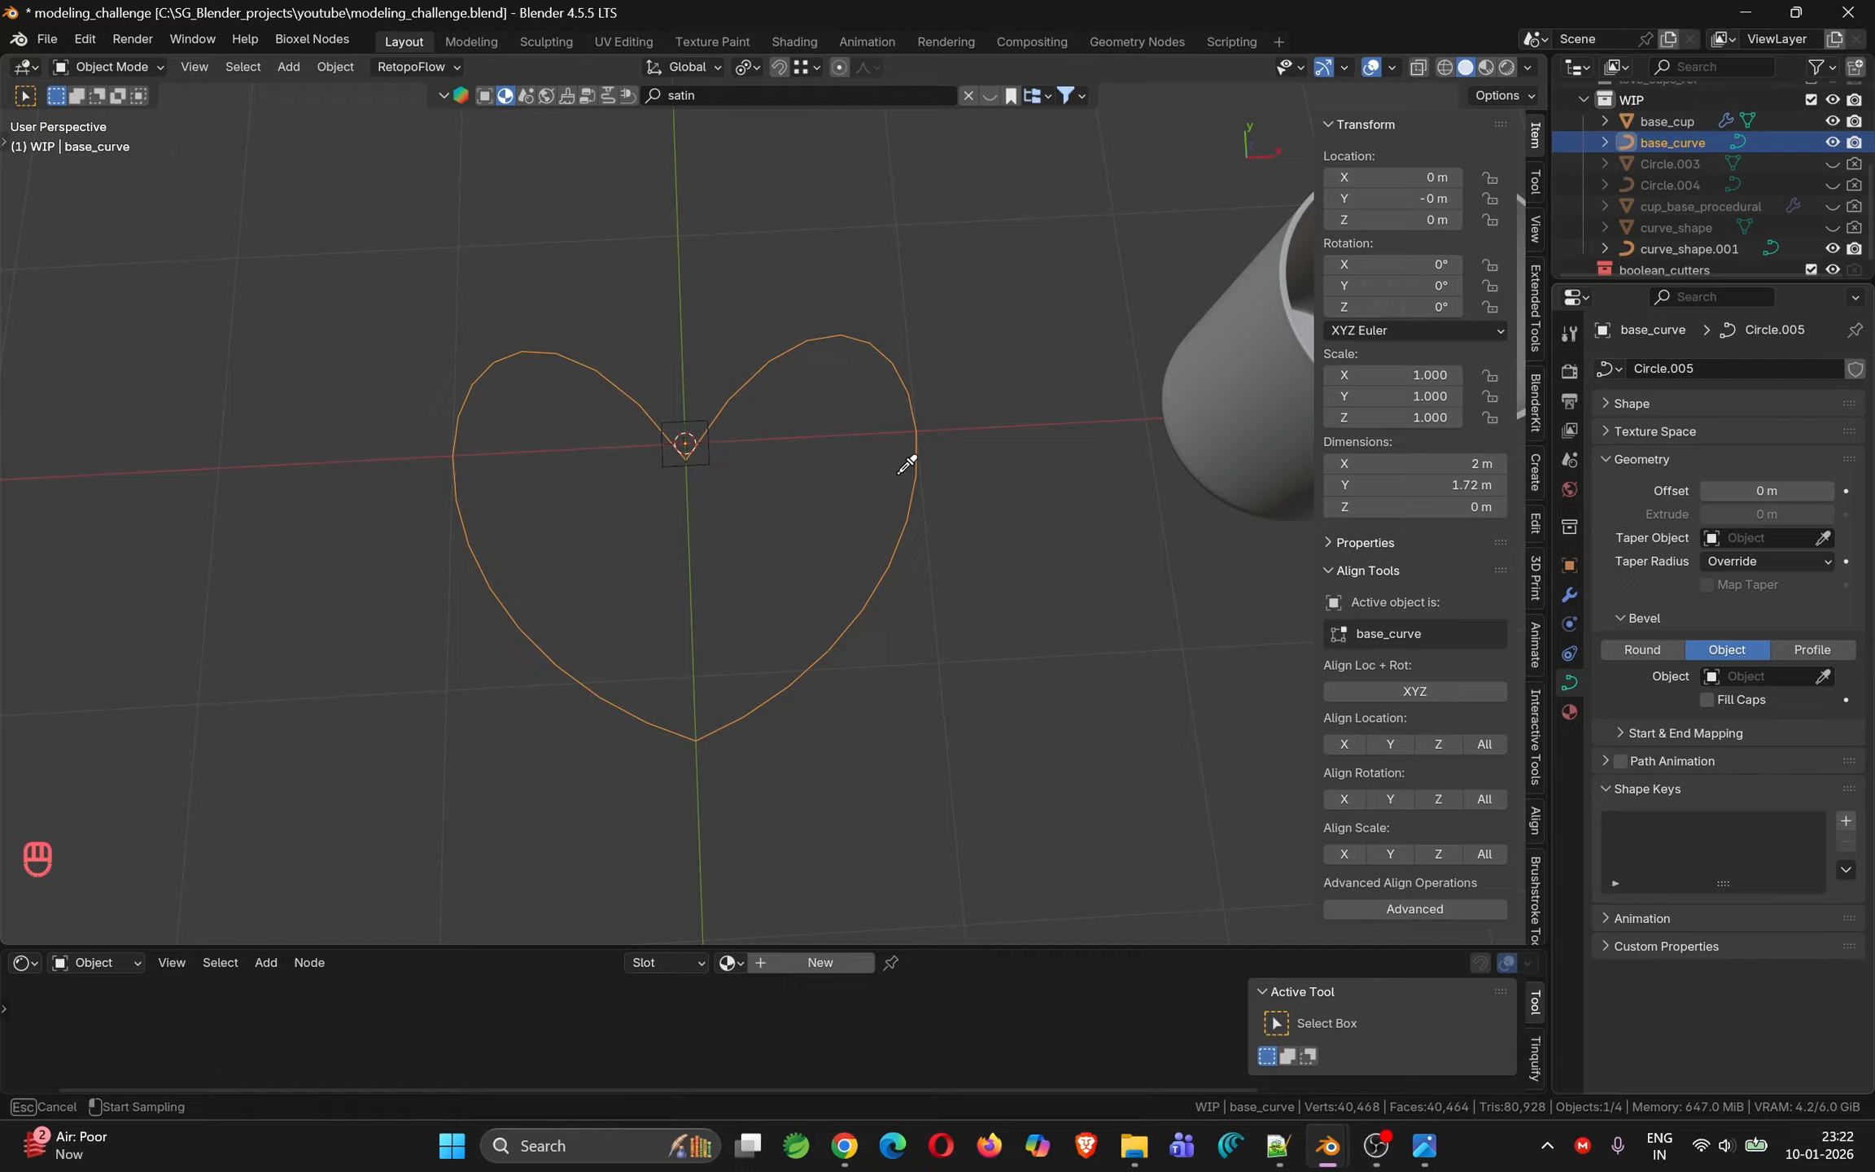
click(710, 462)
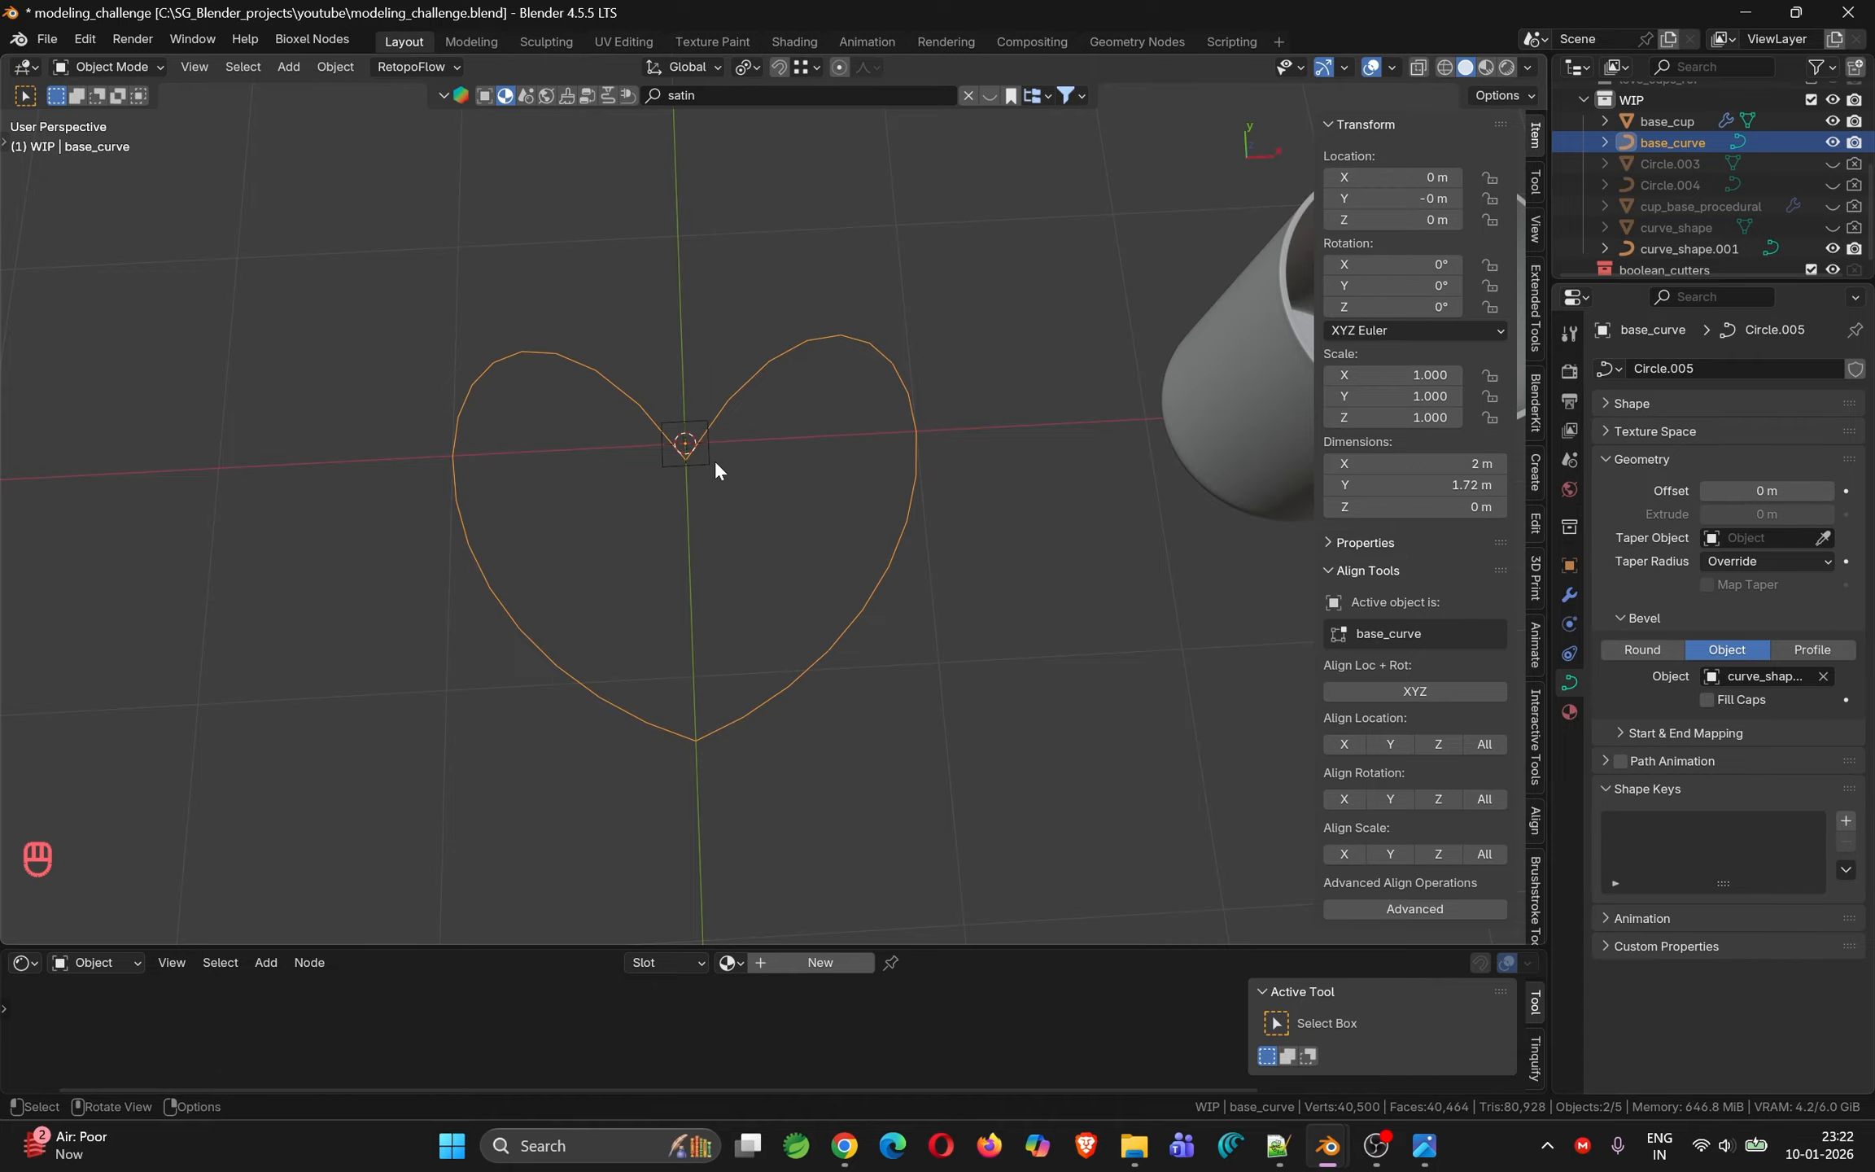
Open the square profile curve_shape.001 in Edit Mode and turn off proportional editing
click(715, 460)
key(Tab)
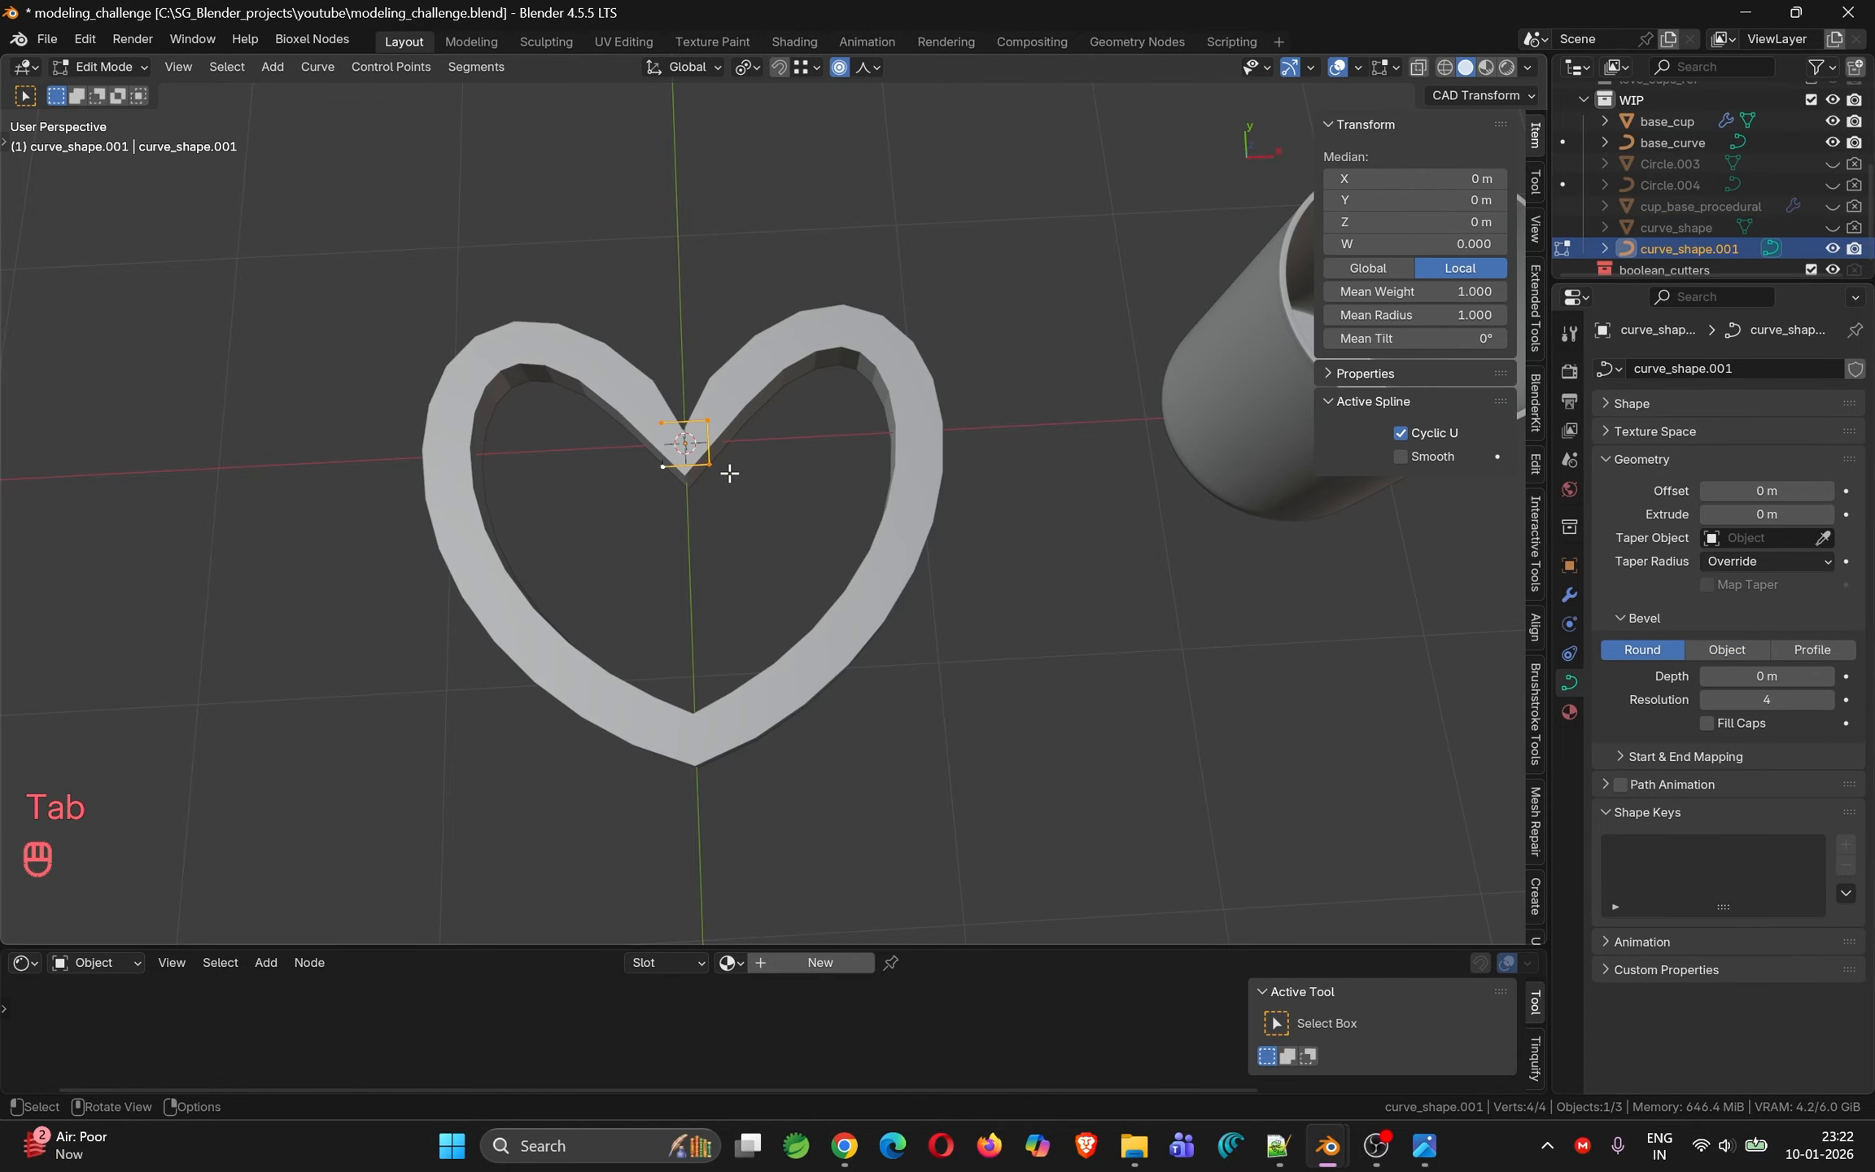
middle_drag(728, 469, 796, 382)
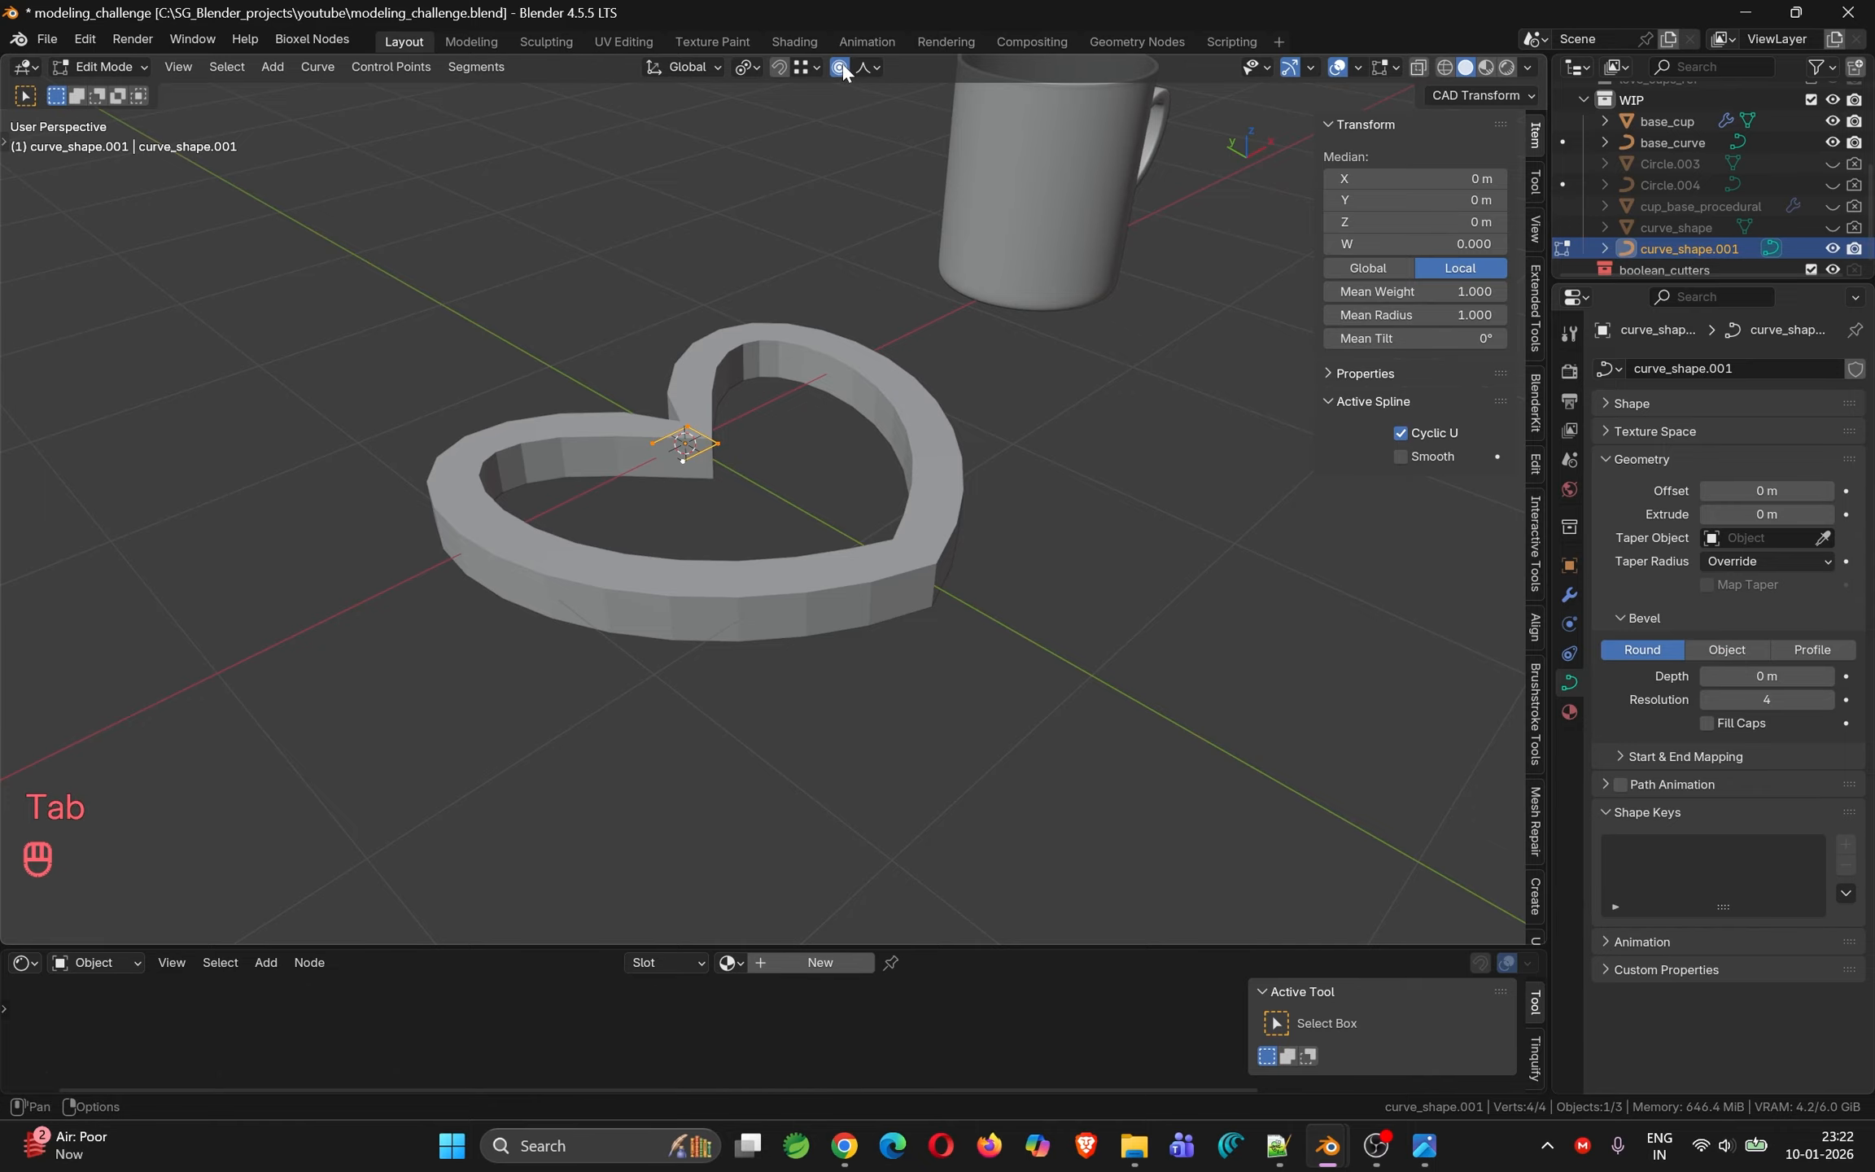
scroll(723, 415, up, 3)
key(Tab)
key(Tab)
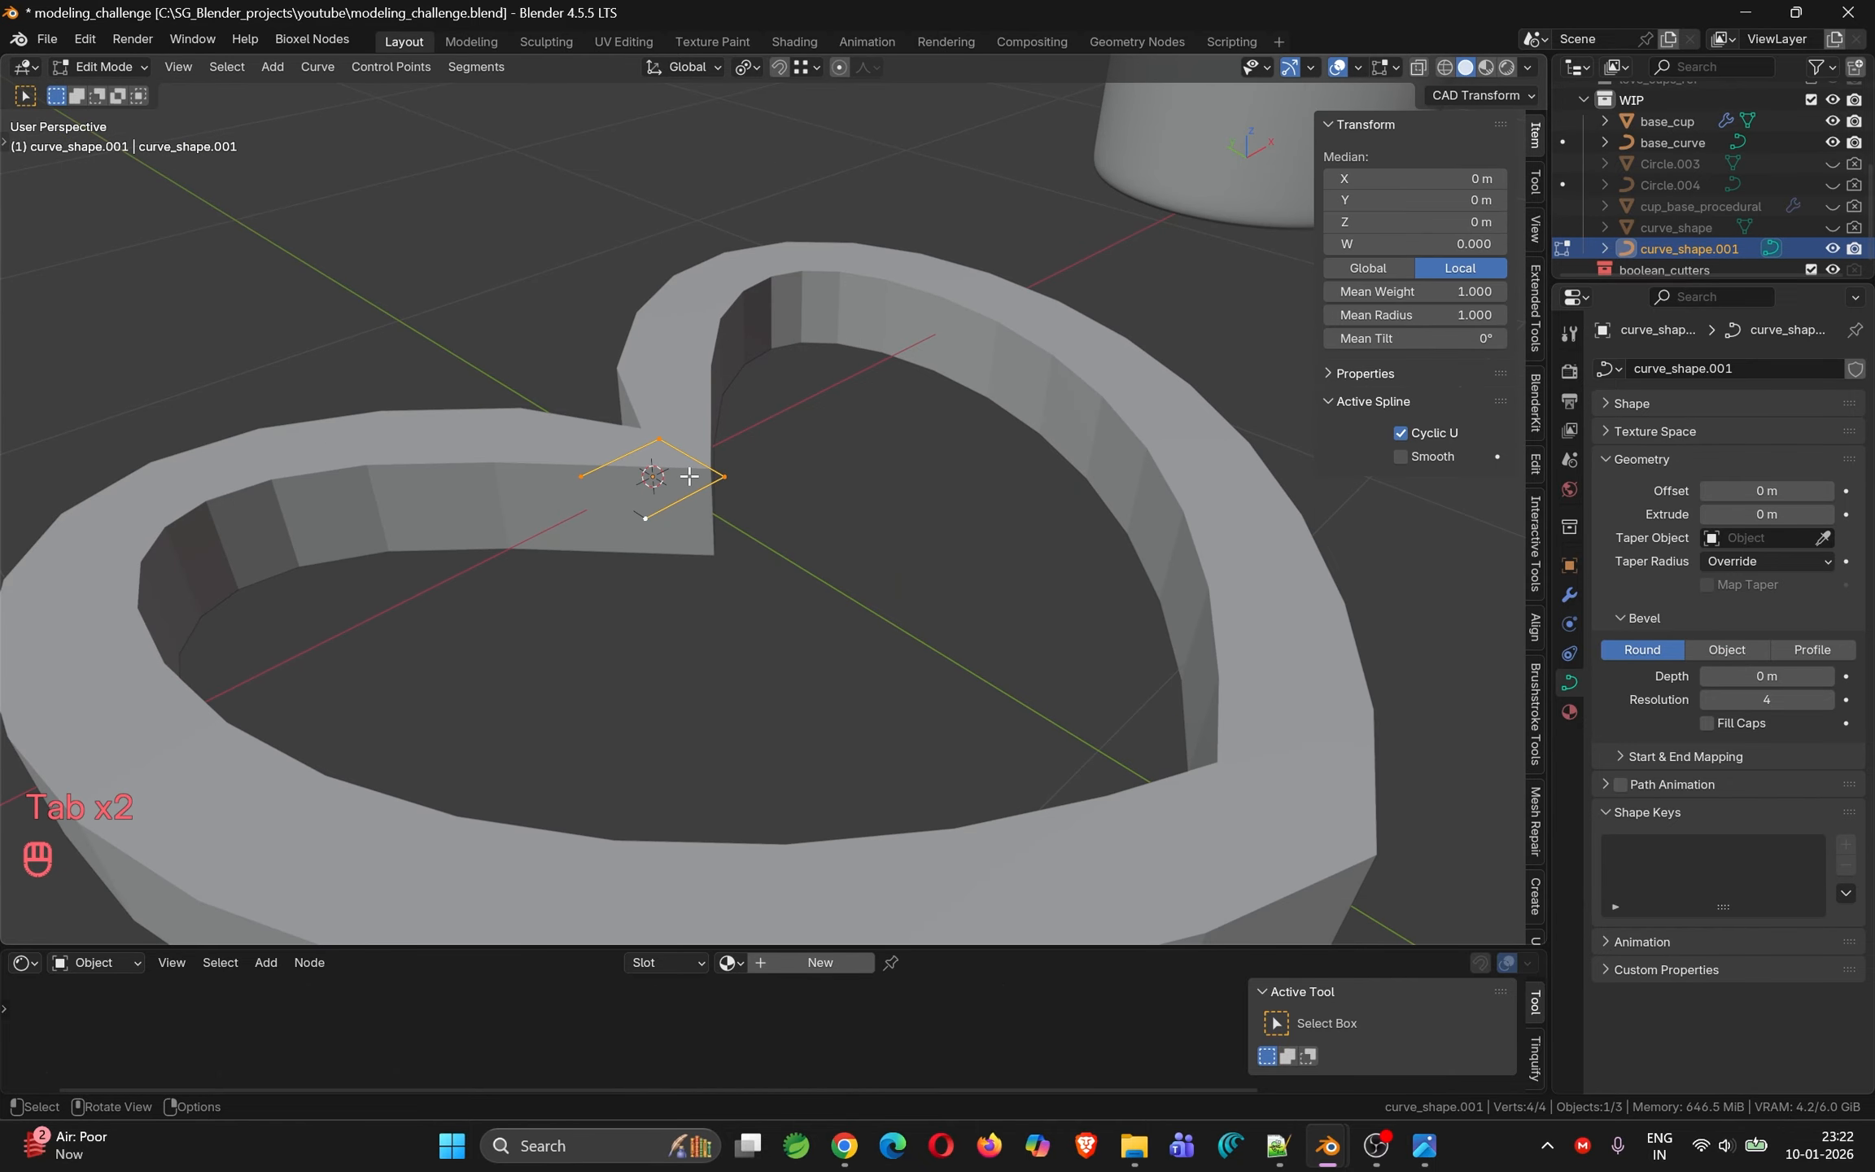
middle_drag(716, 486, 754, 465)
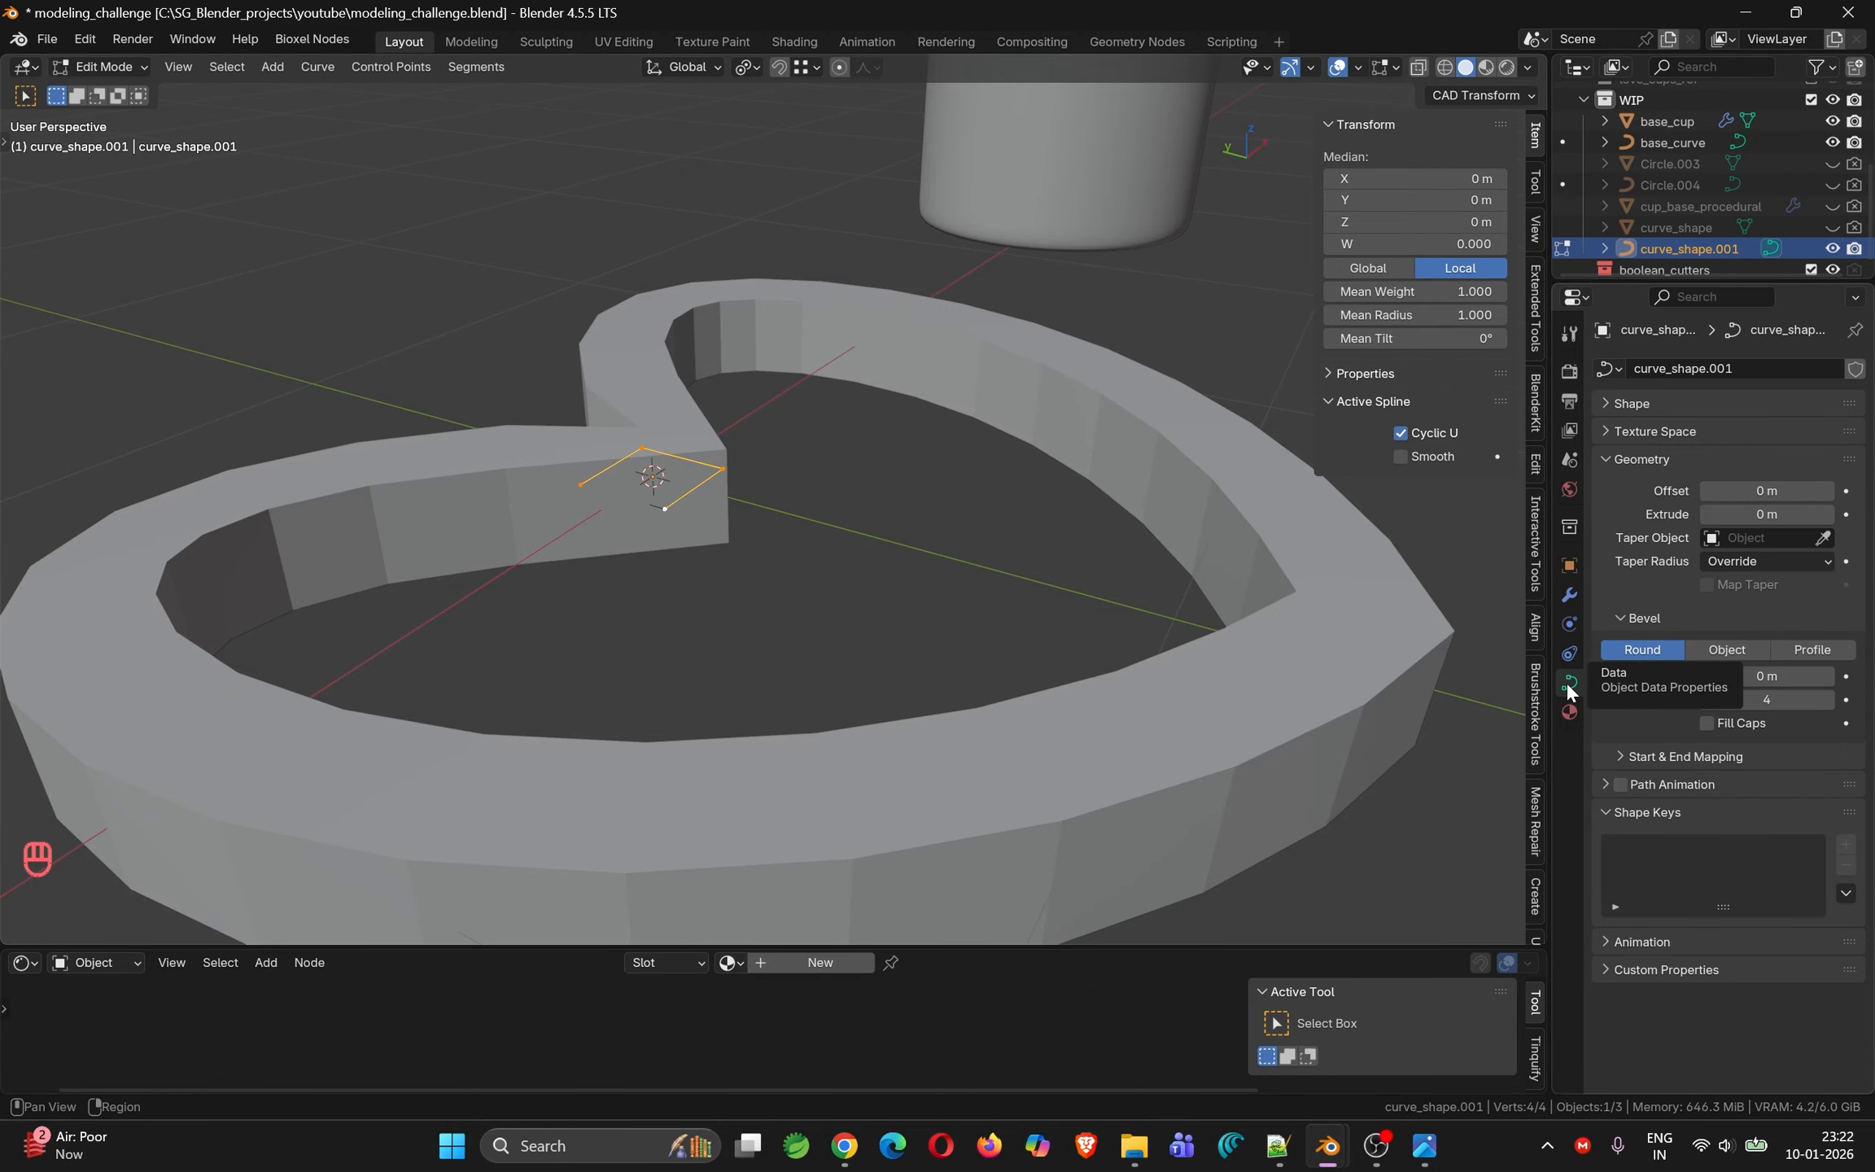
Try thickening the whole heart frame by enlarging the radius of all base_curve points to about 1.39
key(Tab)
click(724, 463)
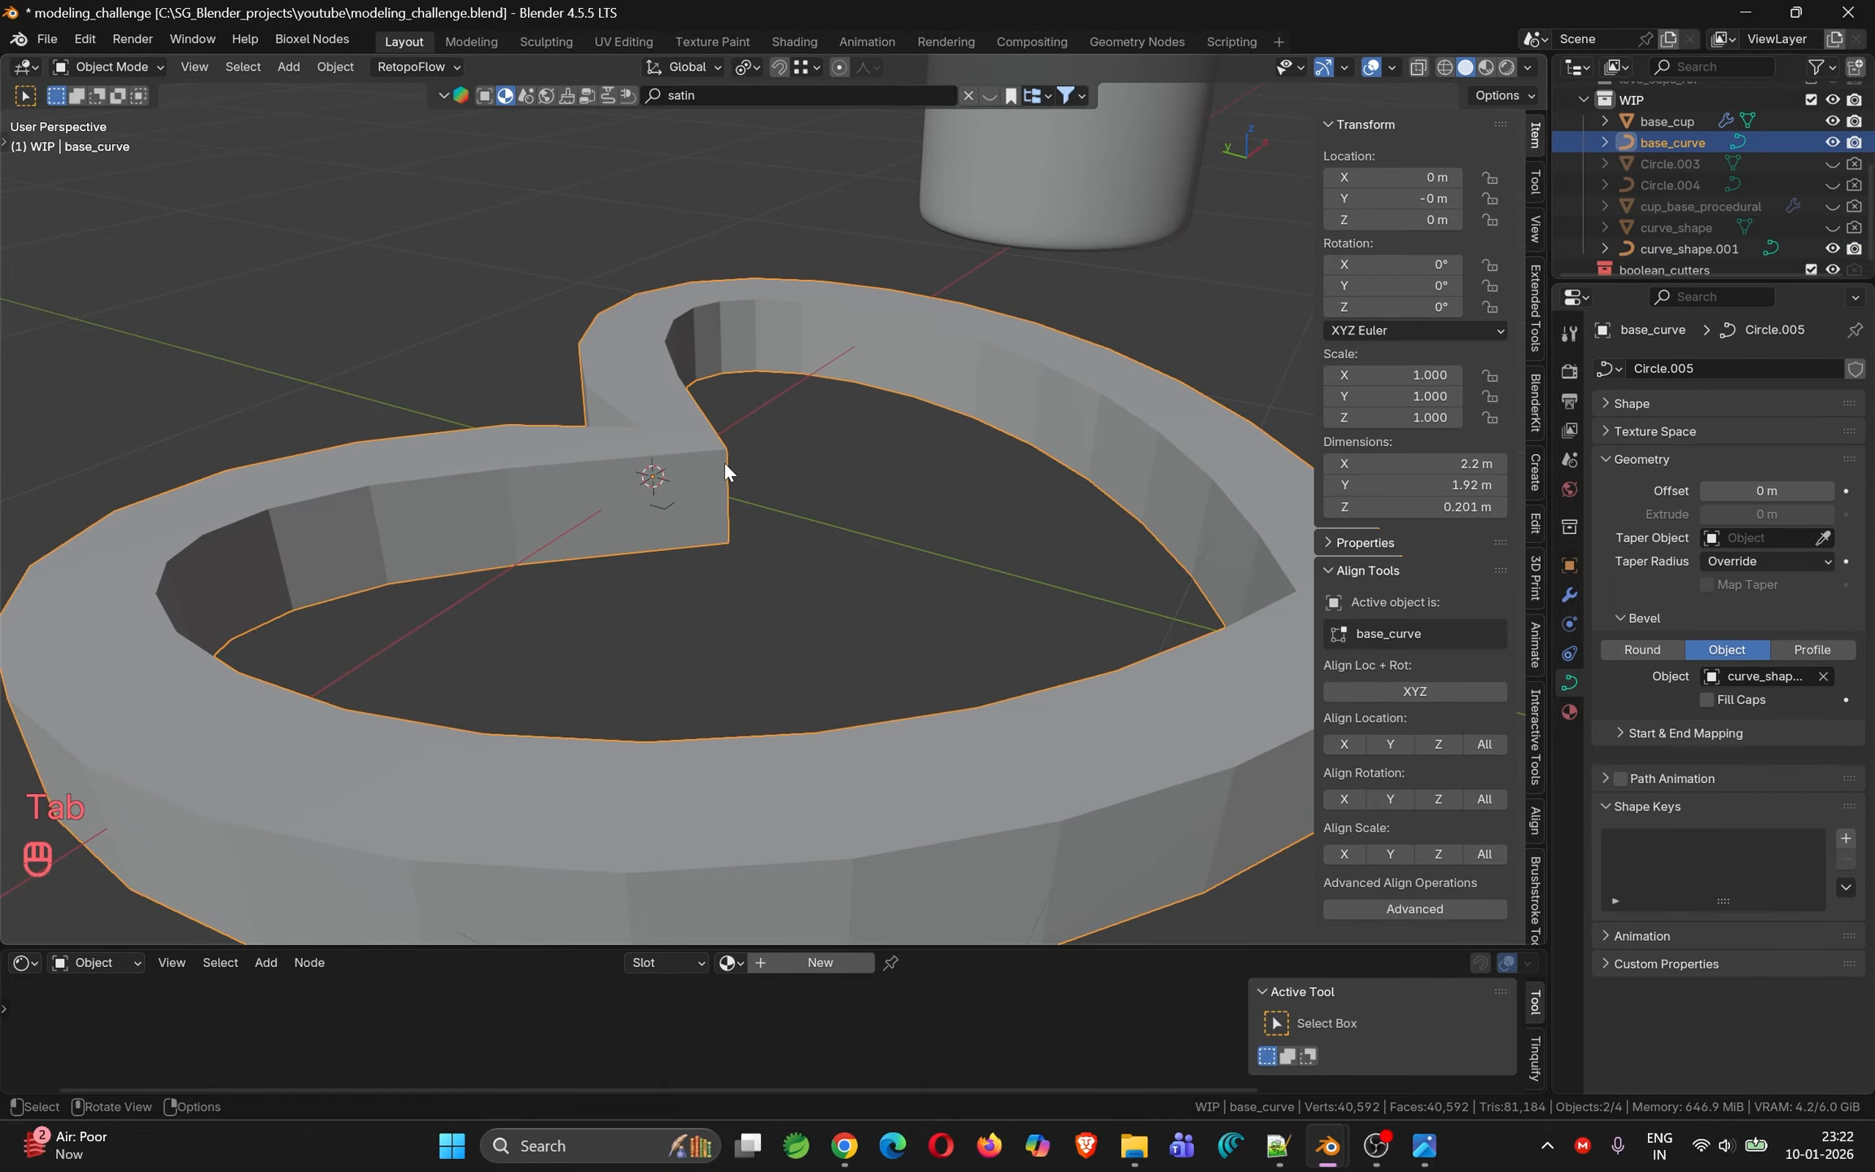
key(Tab)
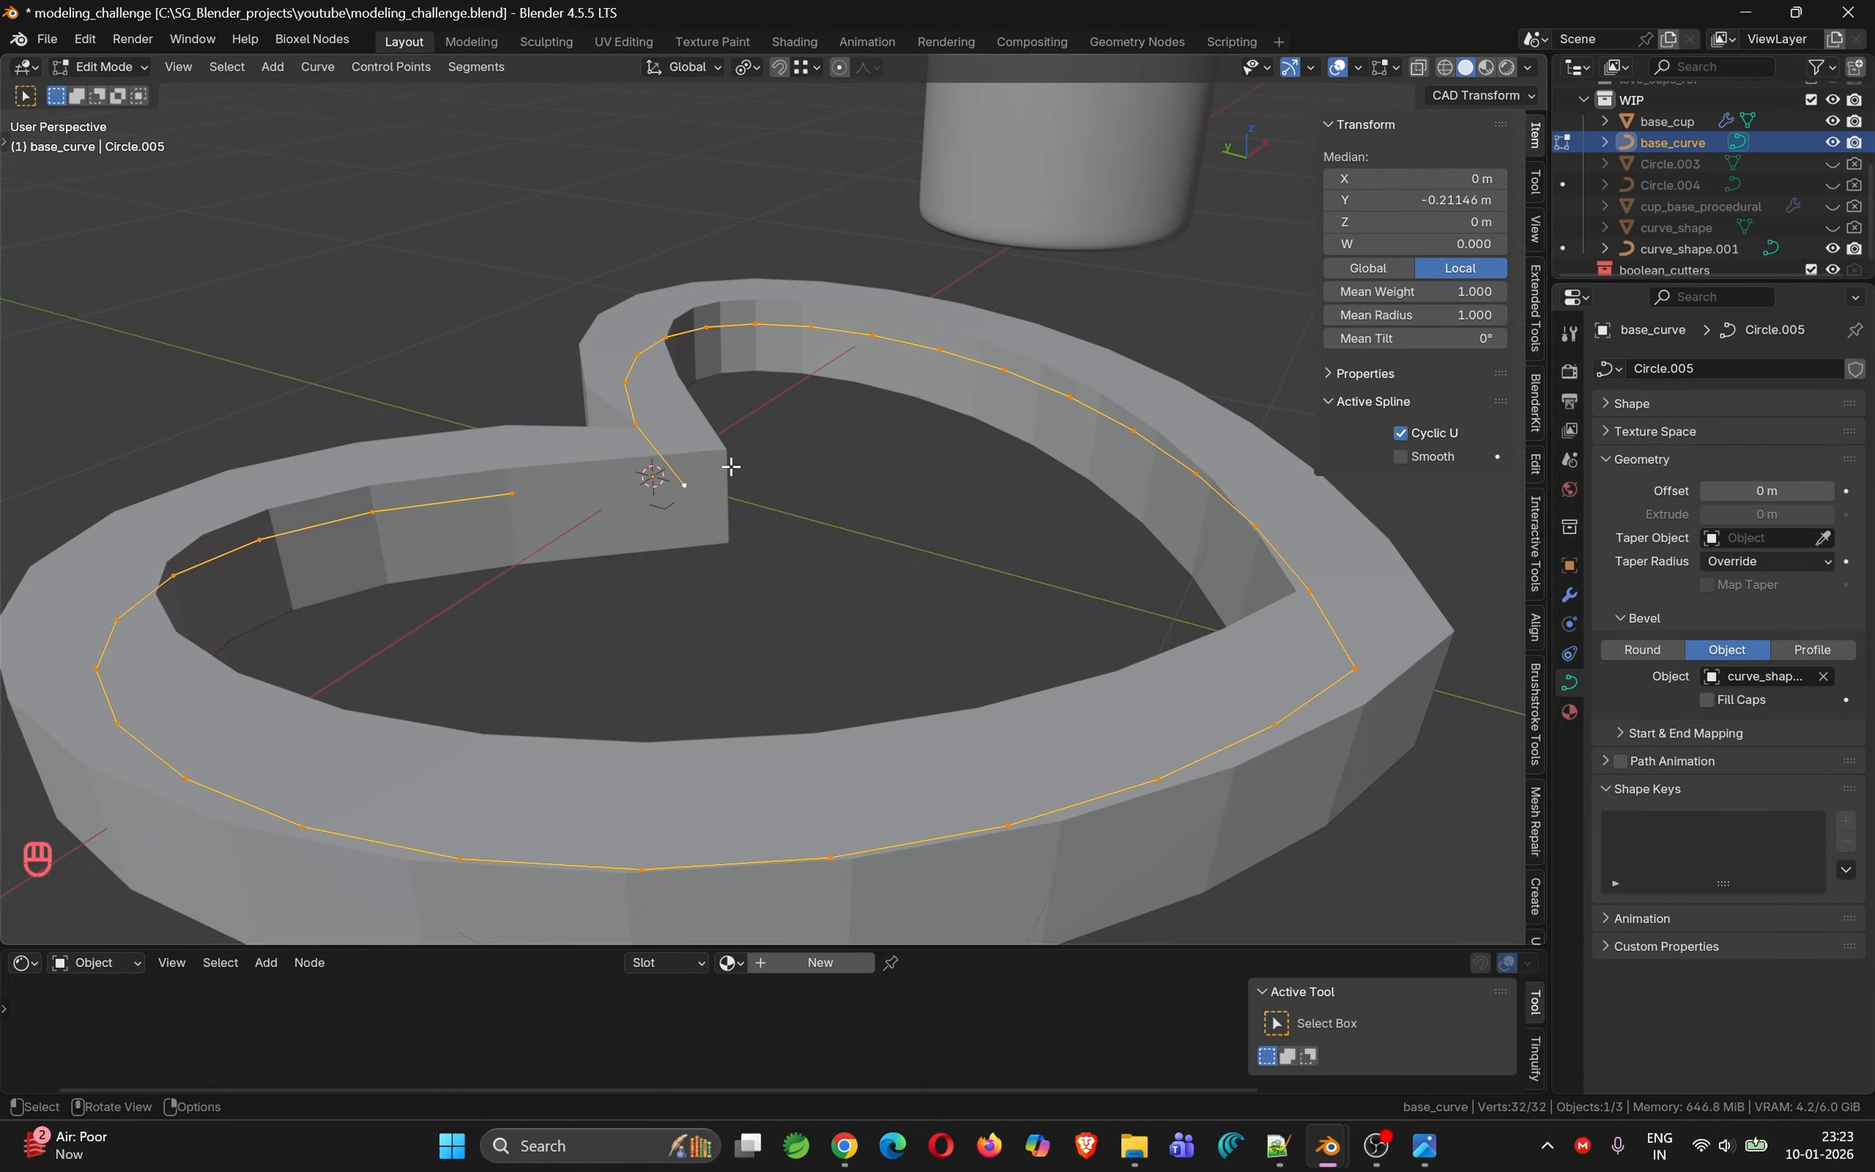
key(alt+s)
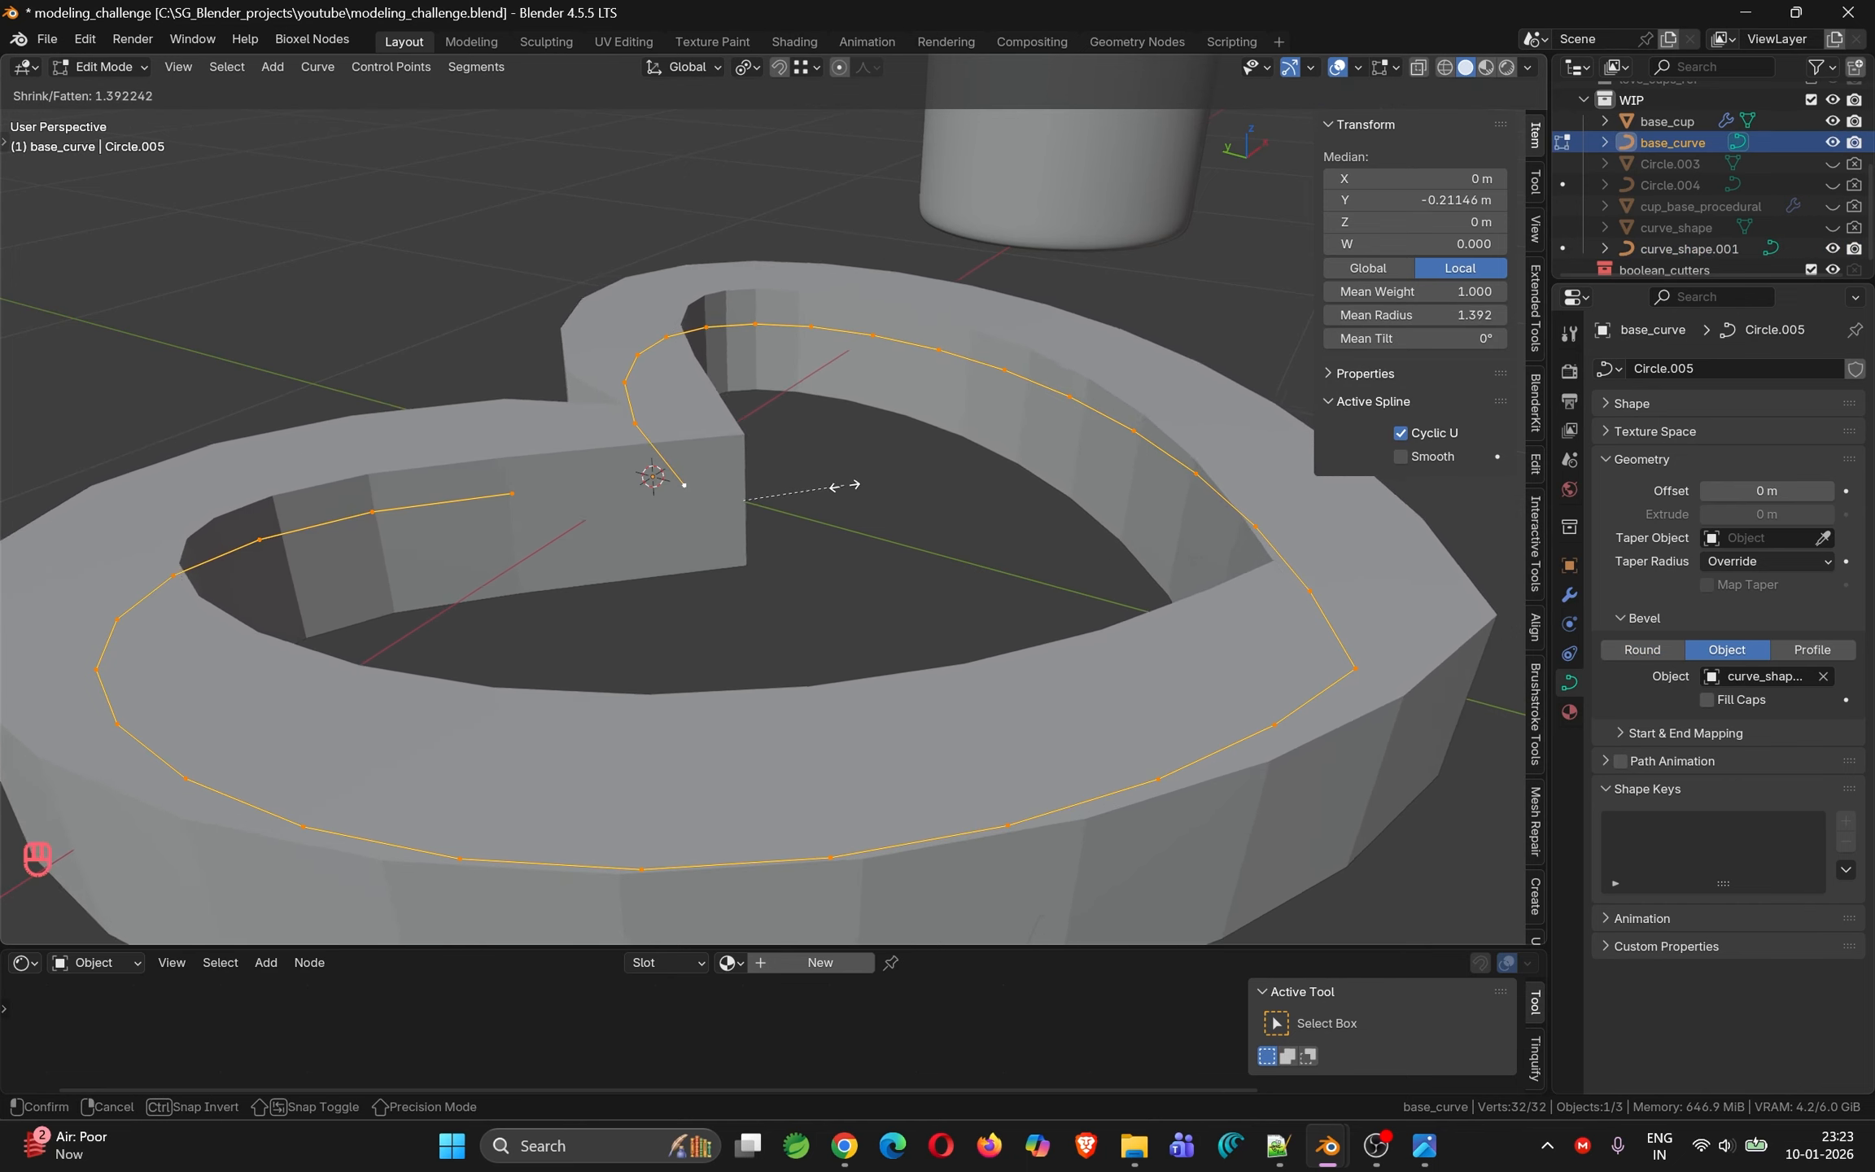
right_click(786, 485)
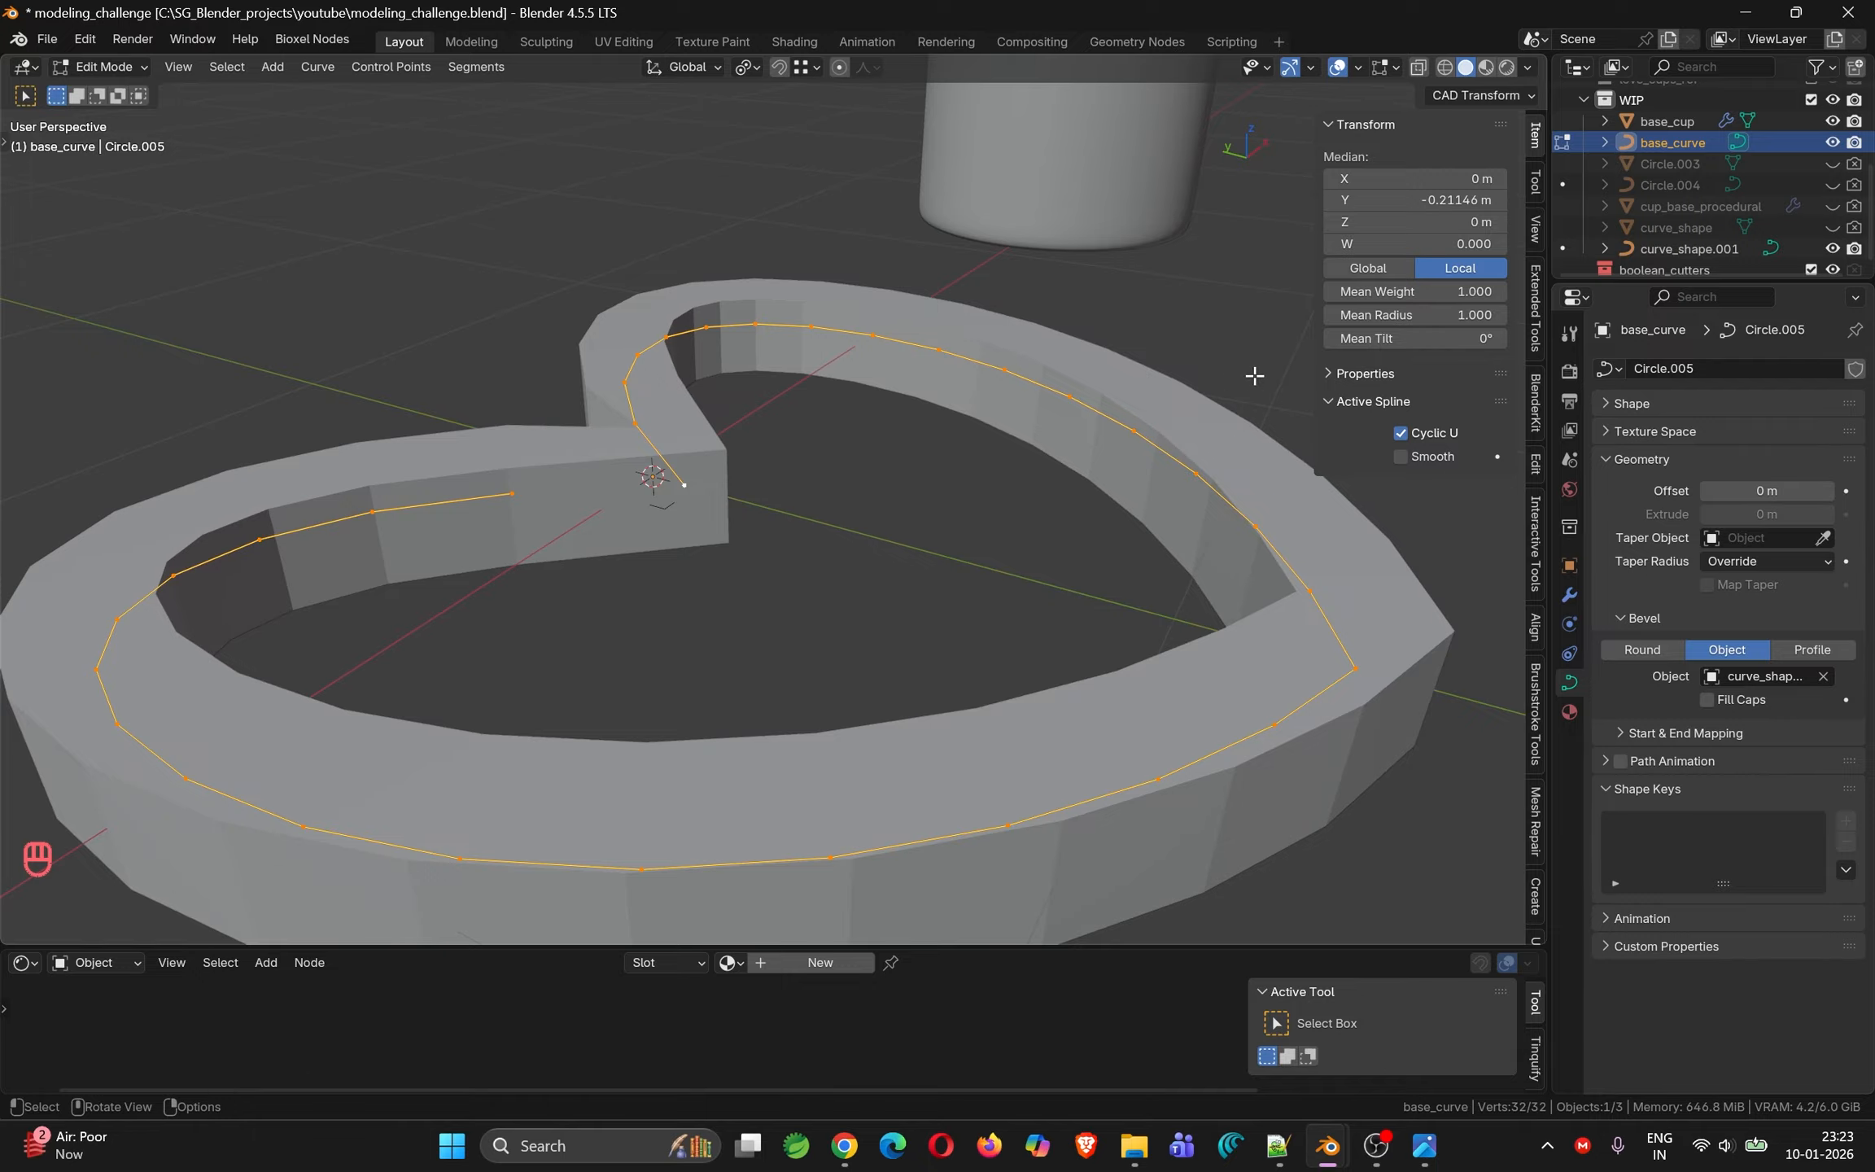
Examine the bevelled heart frame and its inner notch from several angles, then view base_curve's modifier settings
middle_drag(1032, 523, 924, 528)
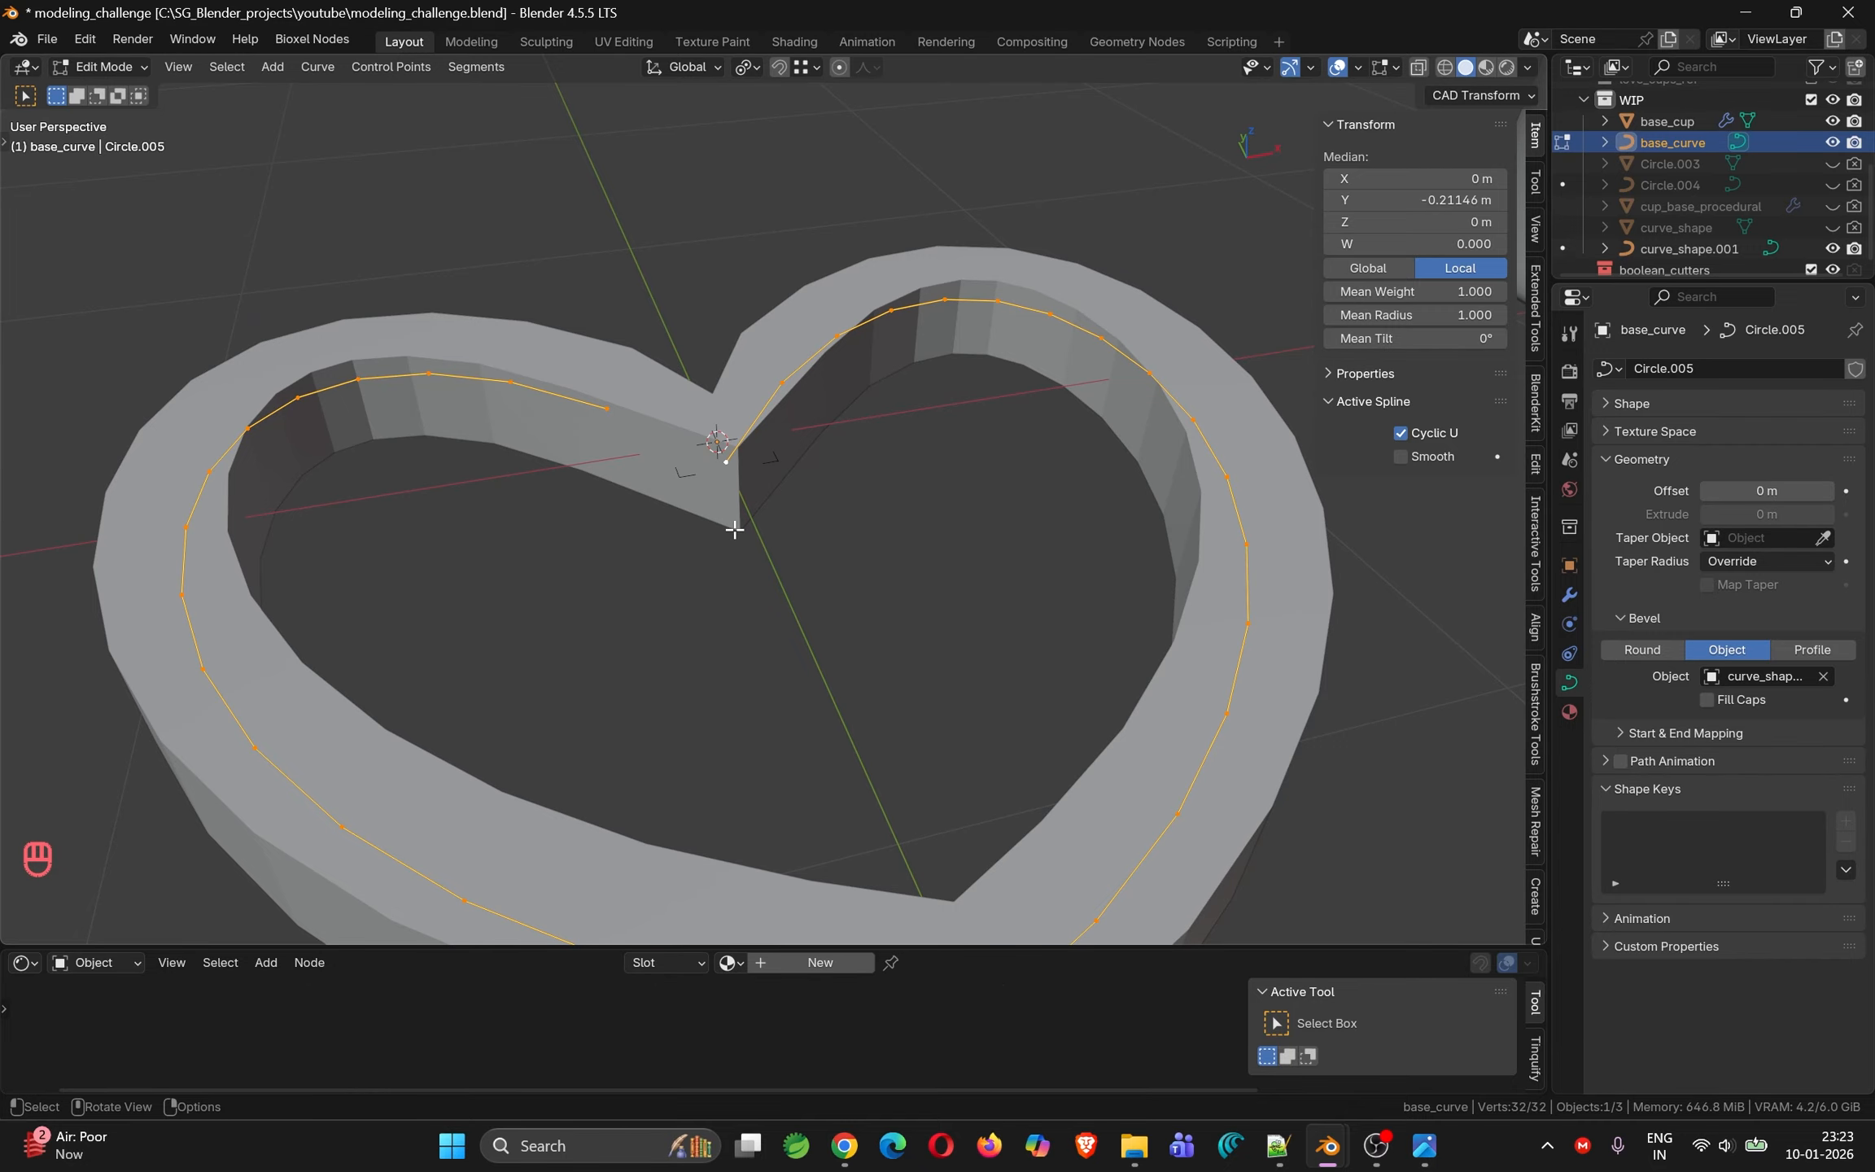
scroll(741, 530, down, 3)
middle_drag(762, 548, 812, 656)
key(Tab)
middle_drag(846, 472, 756, 434)
scroll(793, 420, up, 5)
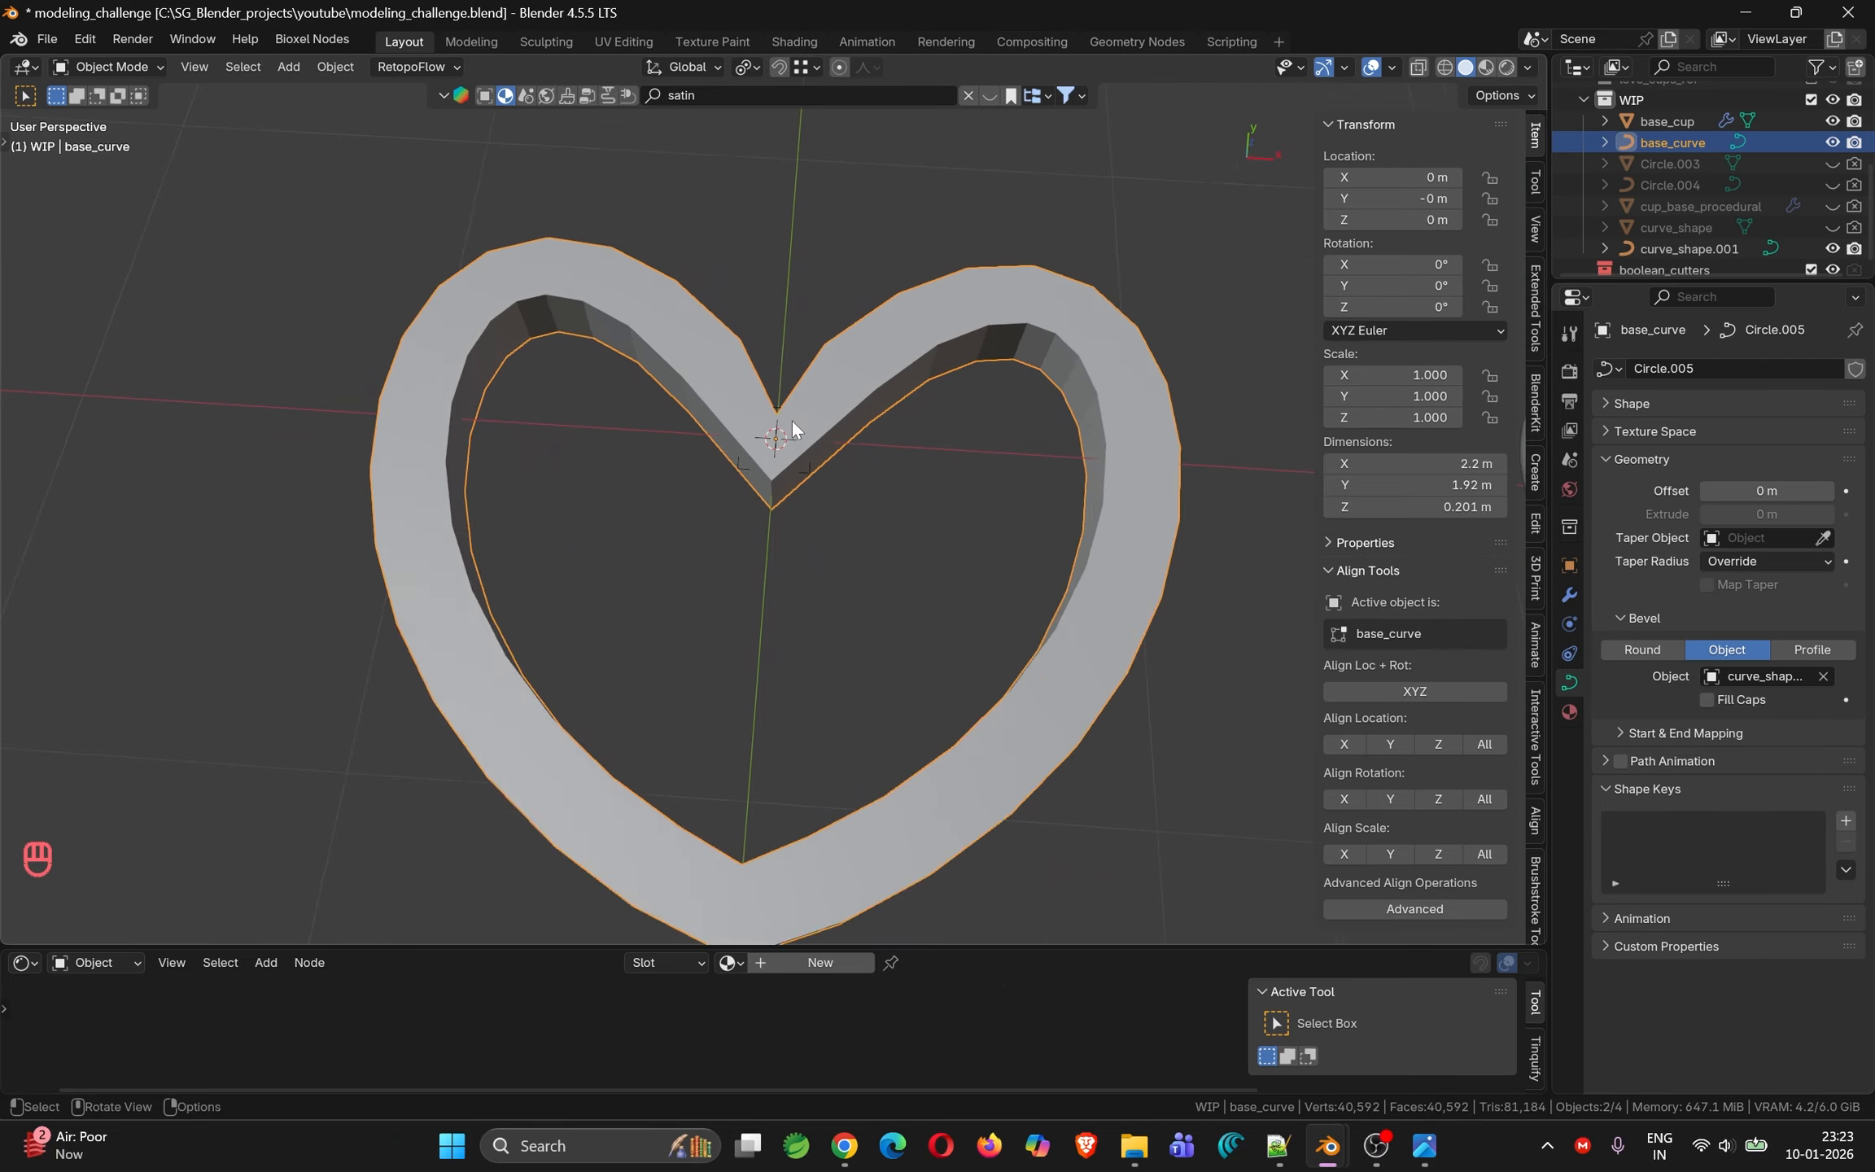
scroll(792, 421, down, 3)
key(Tab)
key(Tab)
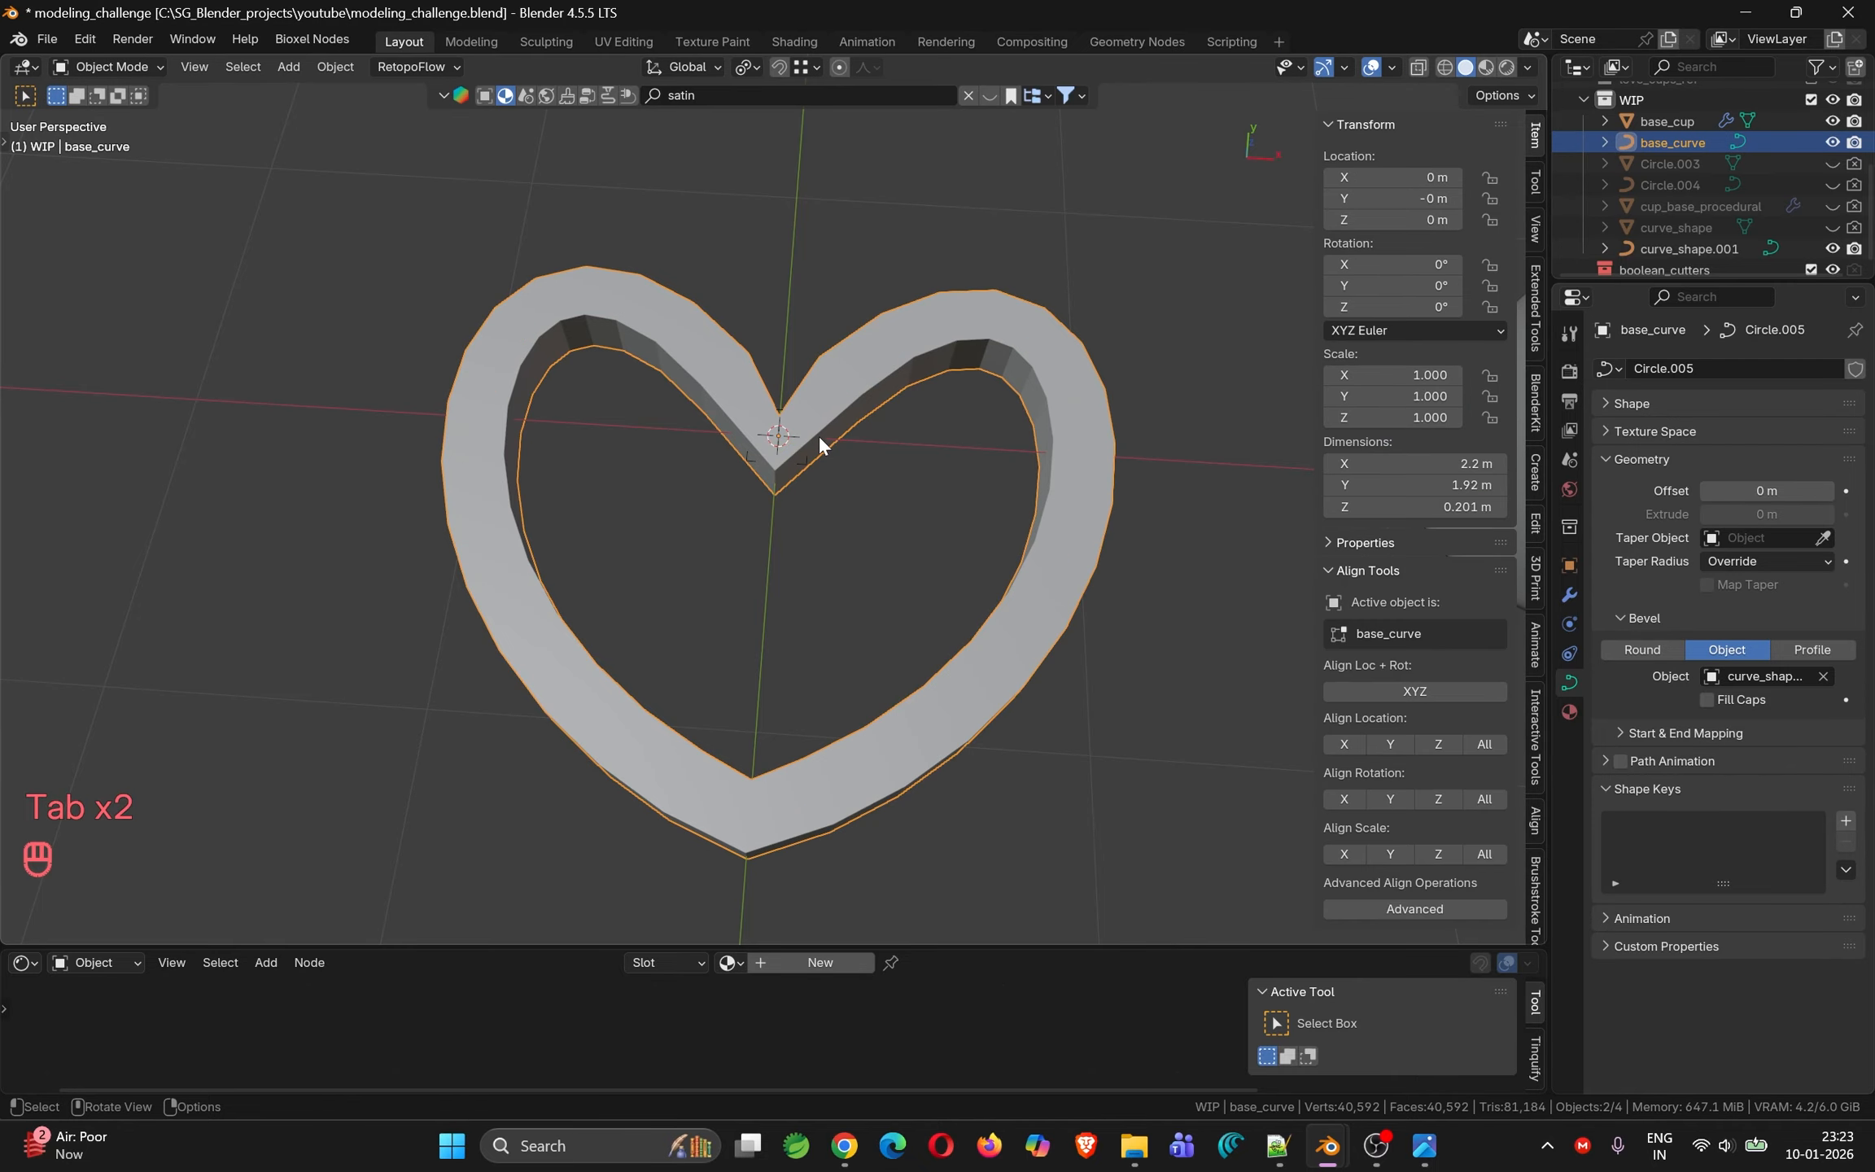
click(1570, 595)
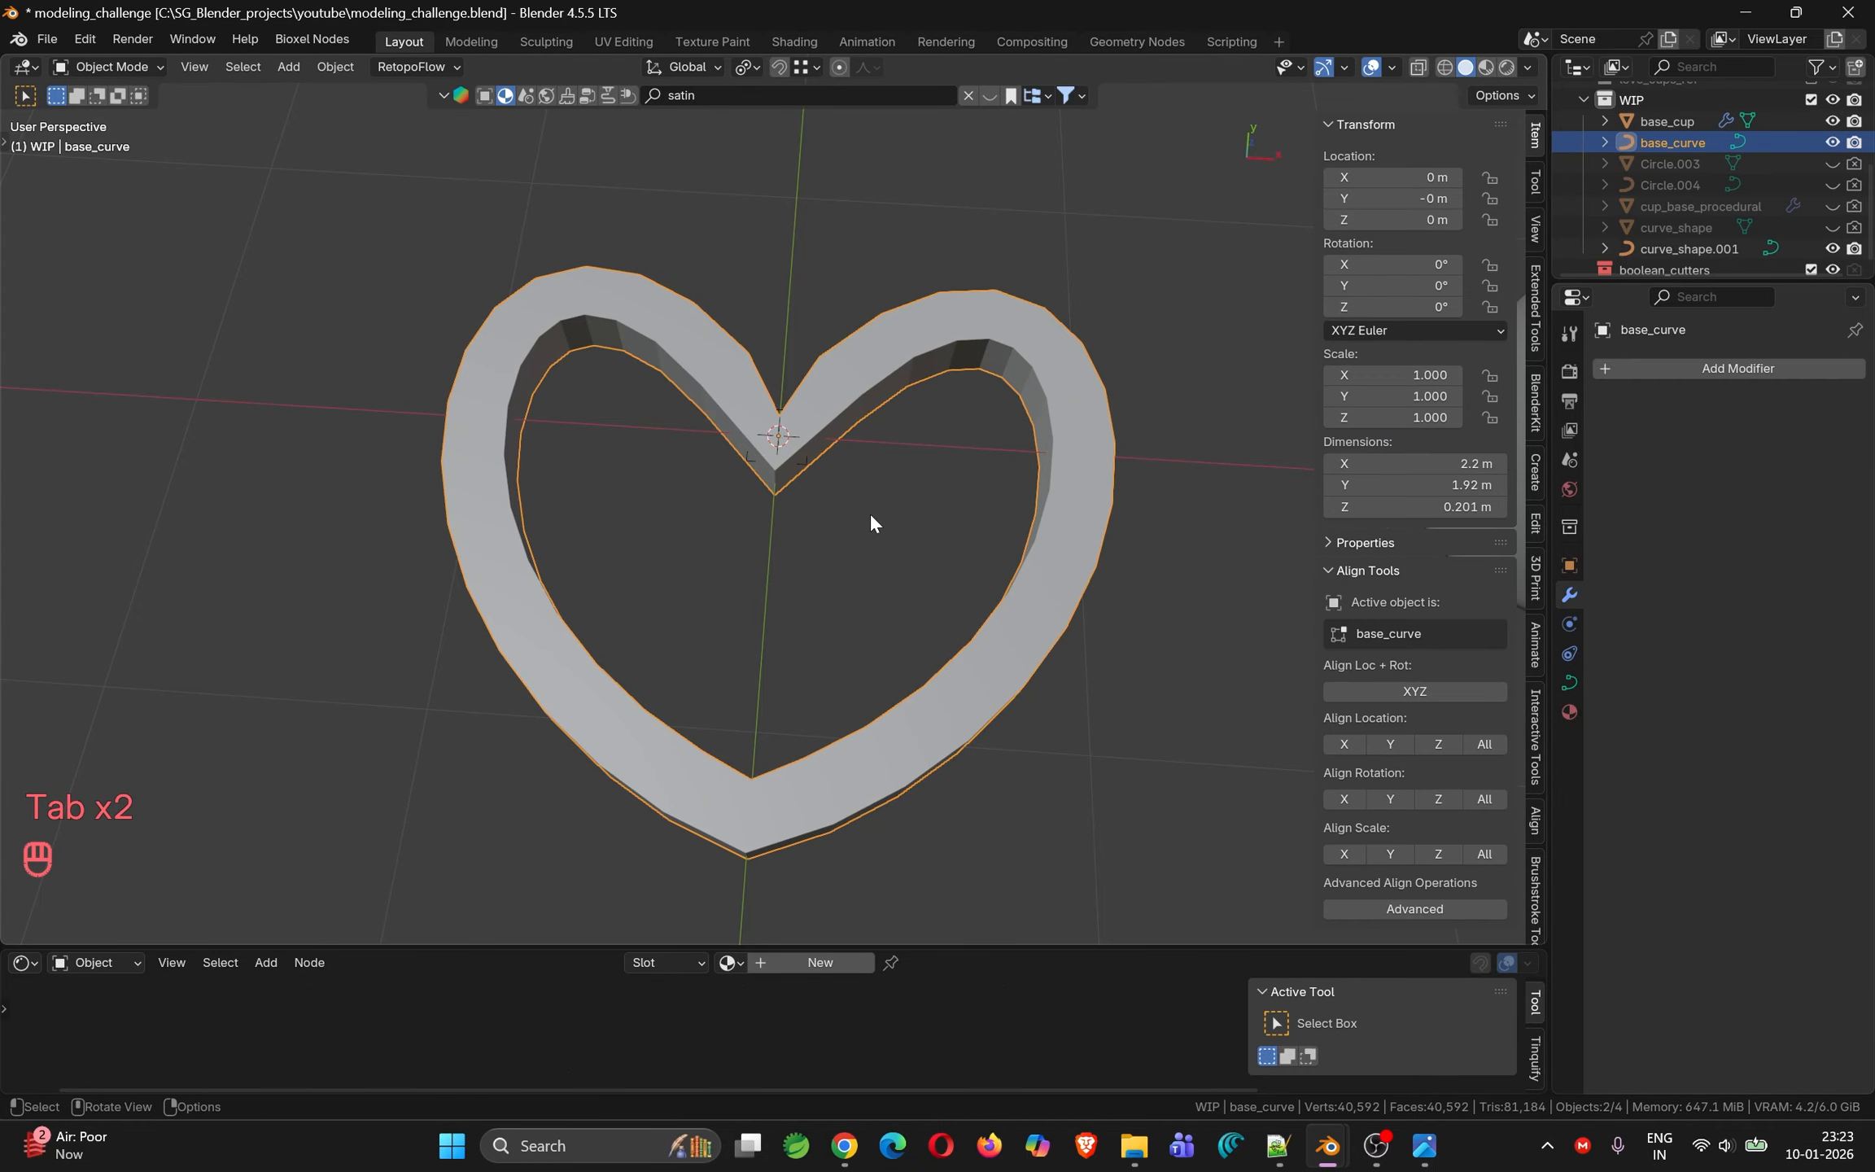
Try enlarging the radius of one point on base_curve's right side to about 1.98 with proportional editing on
middle_drag(866, 463, 883, 414)
key(Tab)
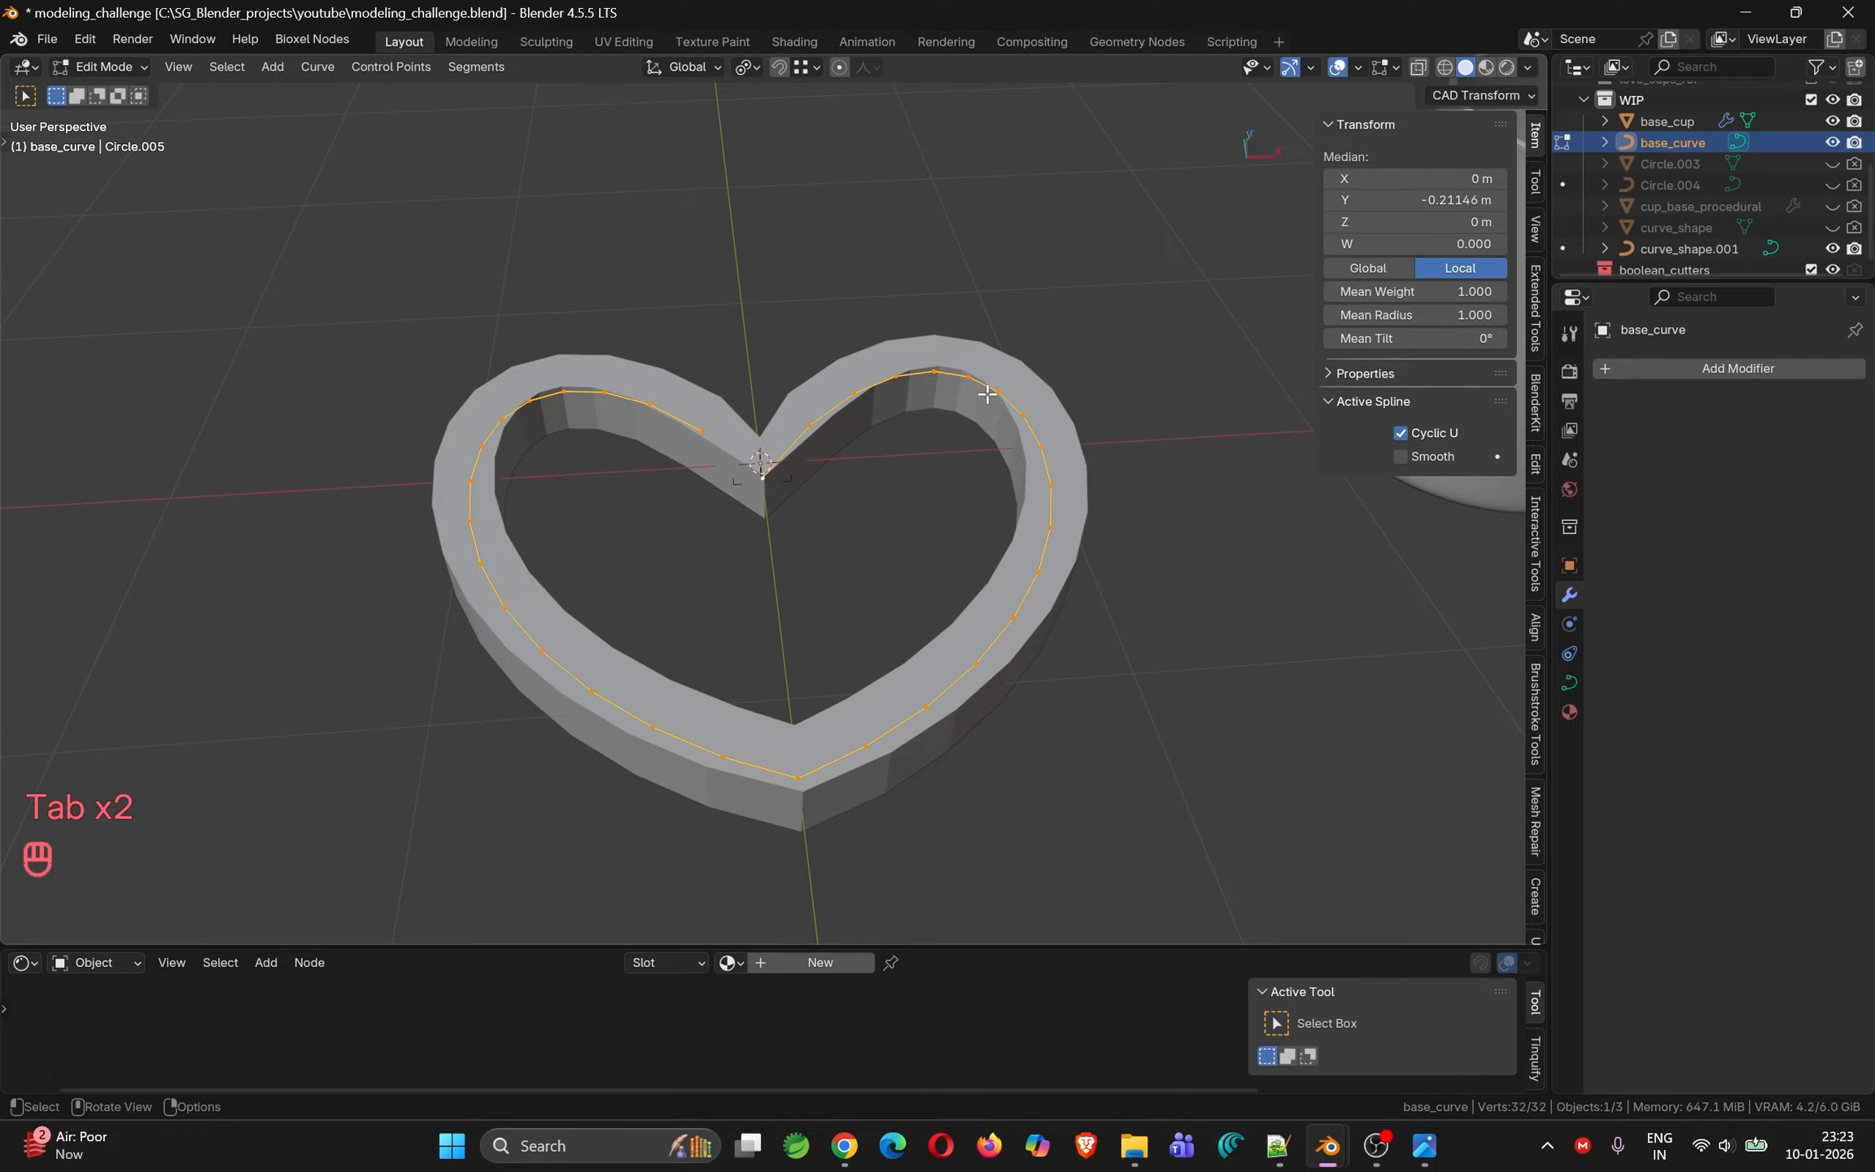
click(1050, 482)
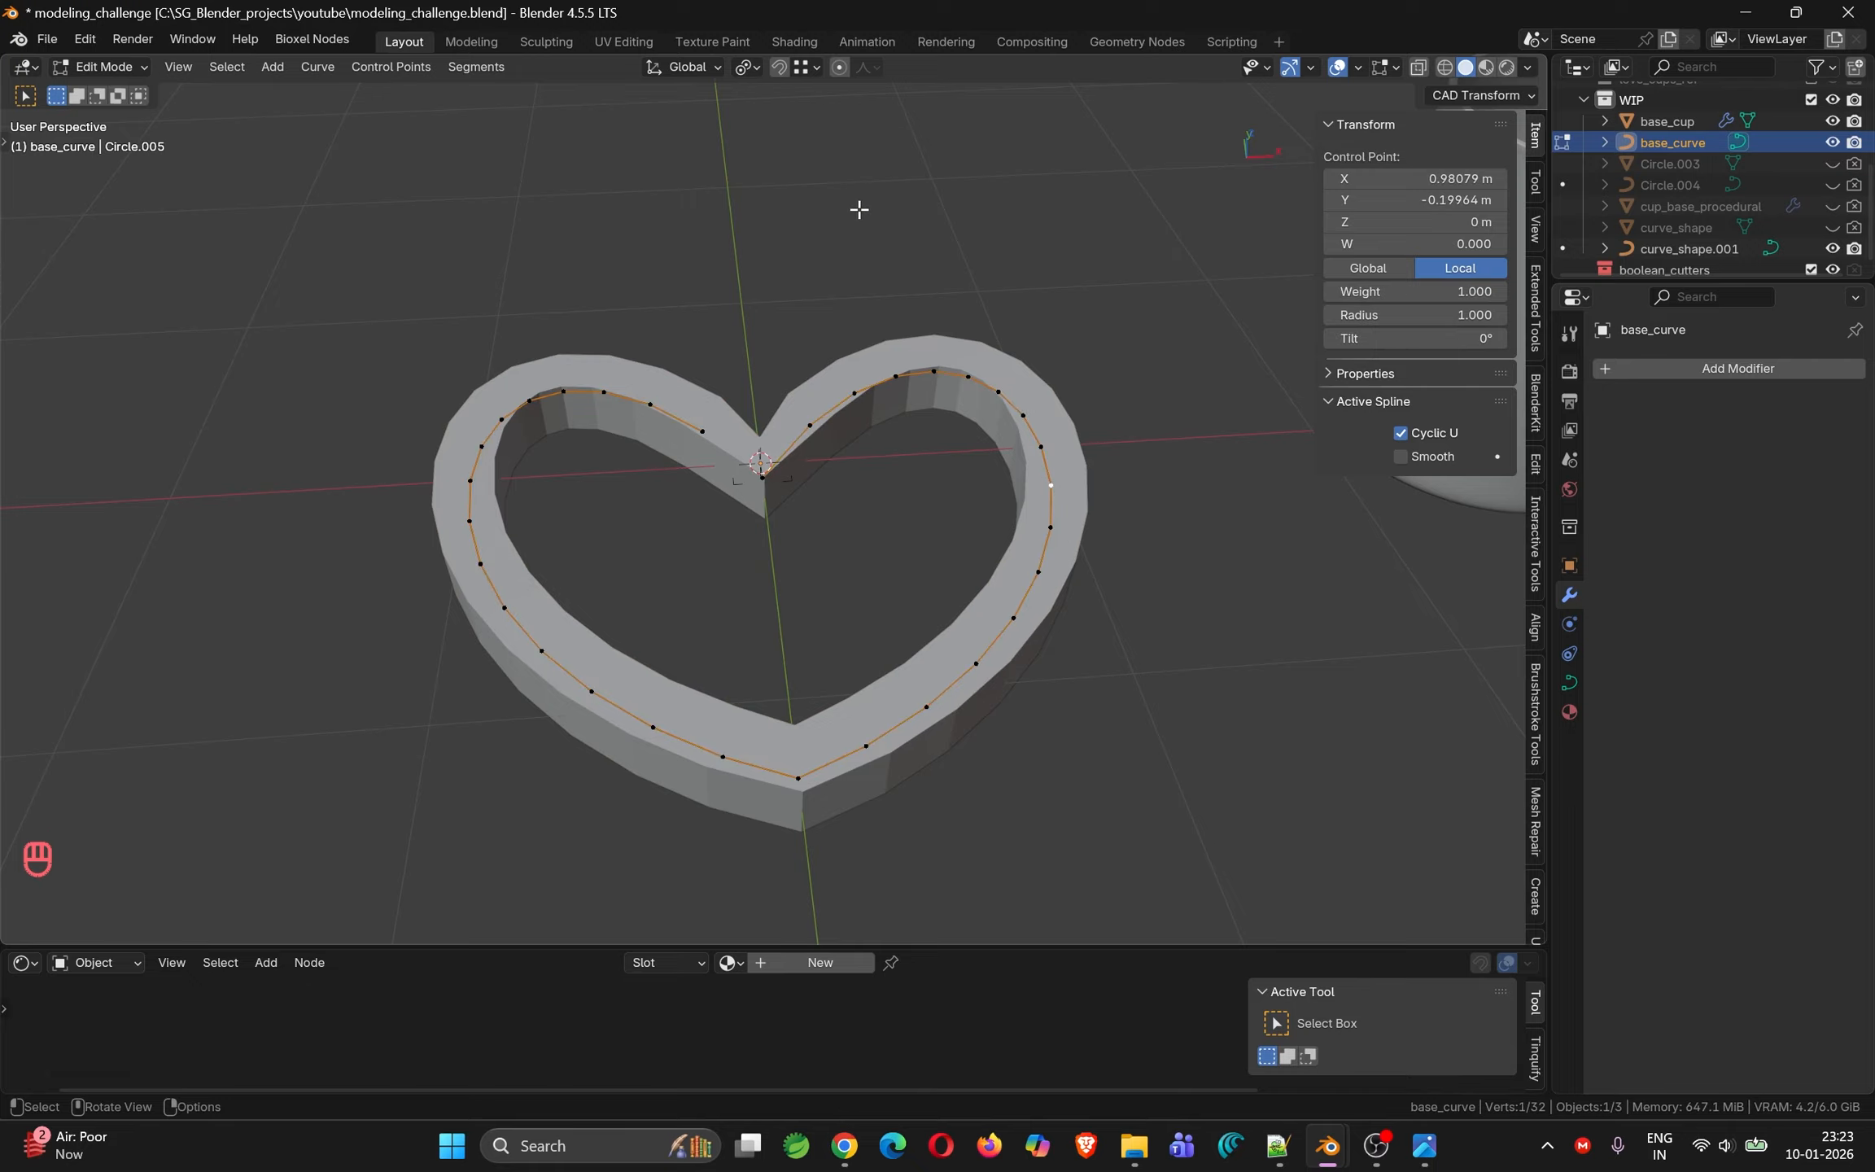
click(839, 67)
right_click(733, 180)
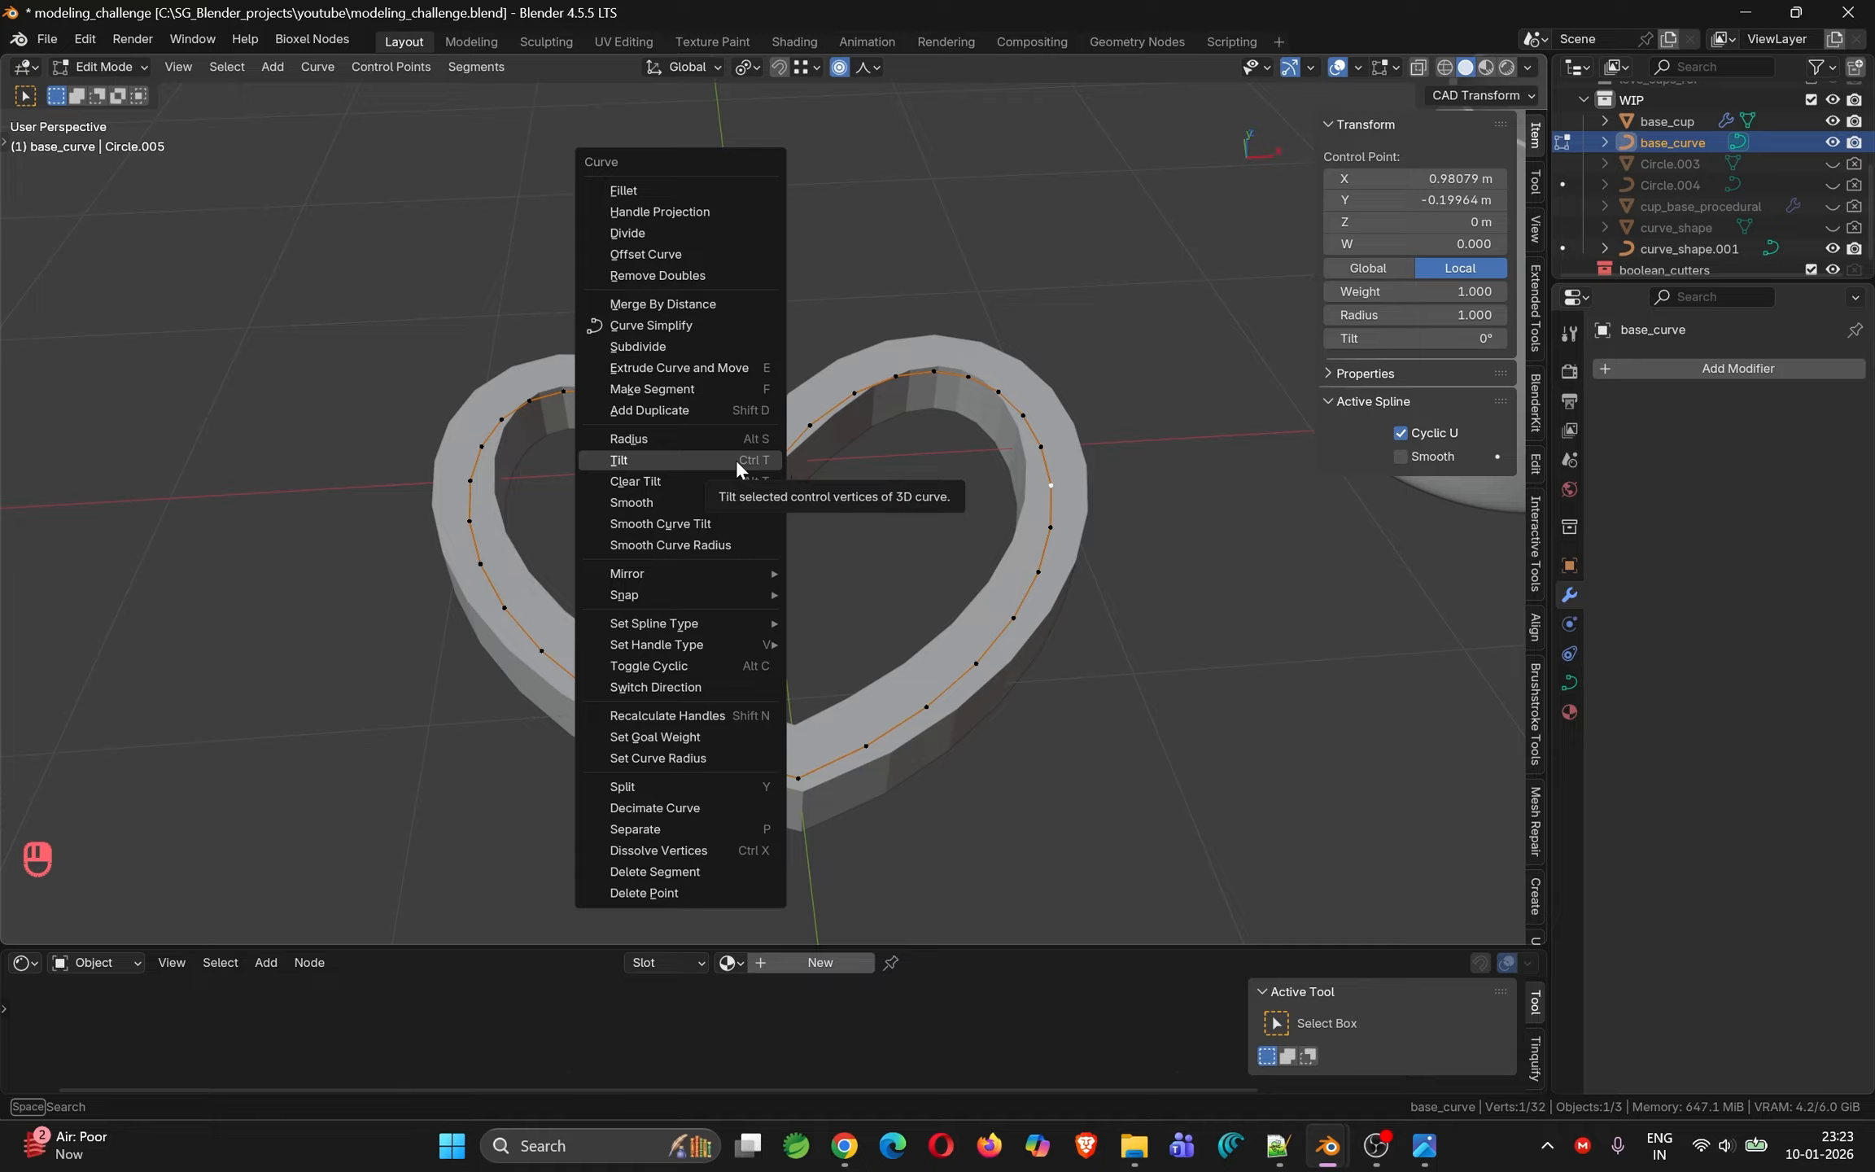
right_click(745, 264)
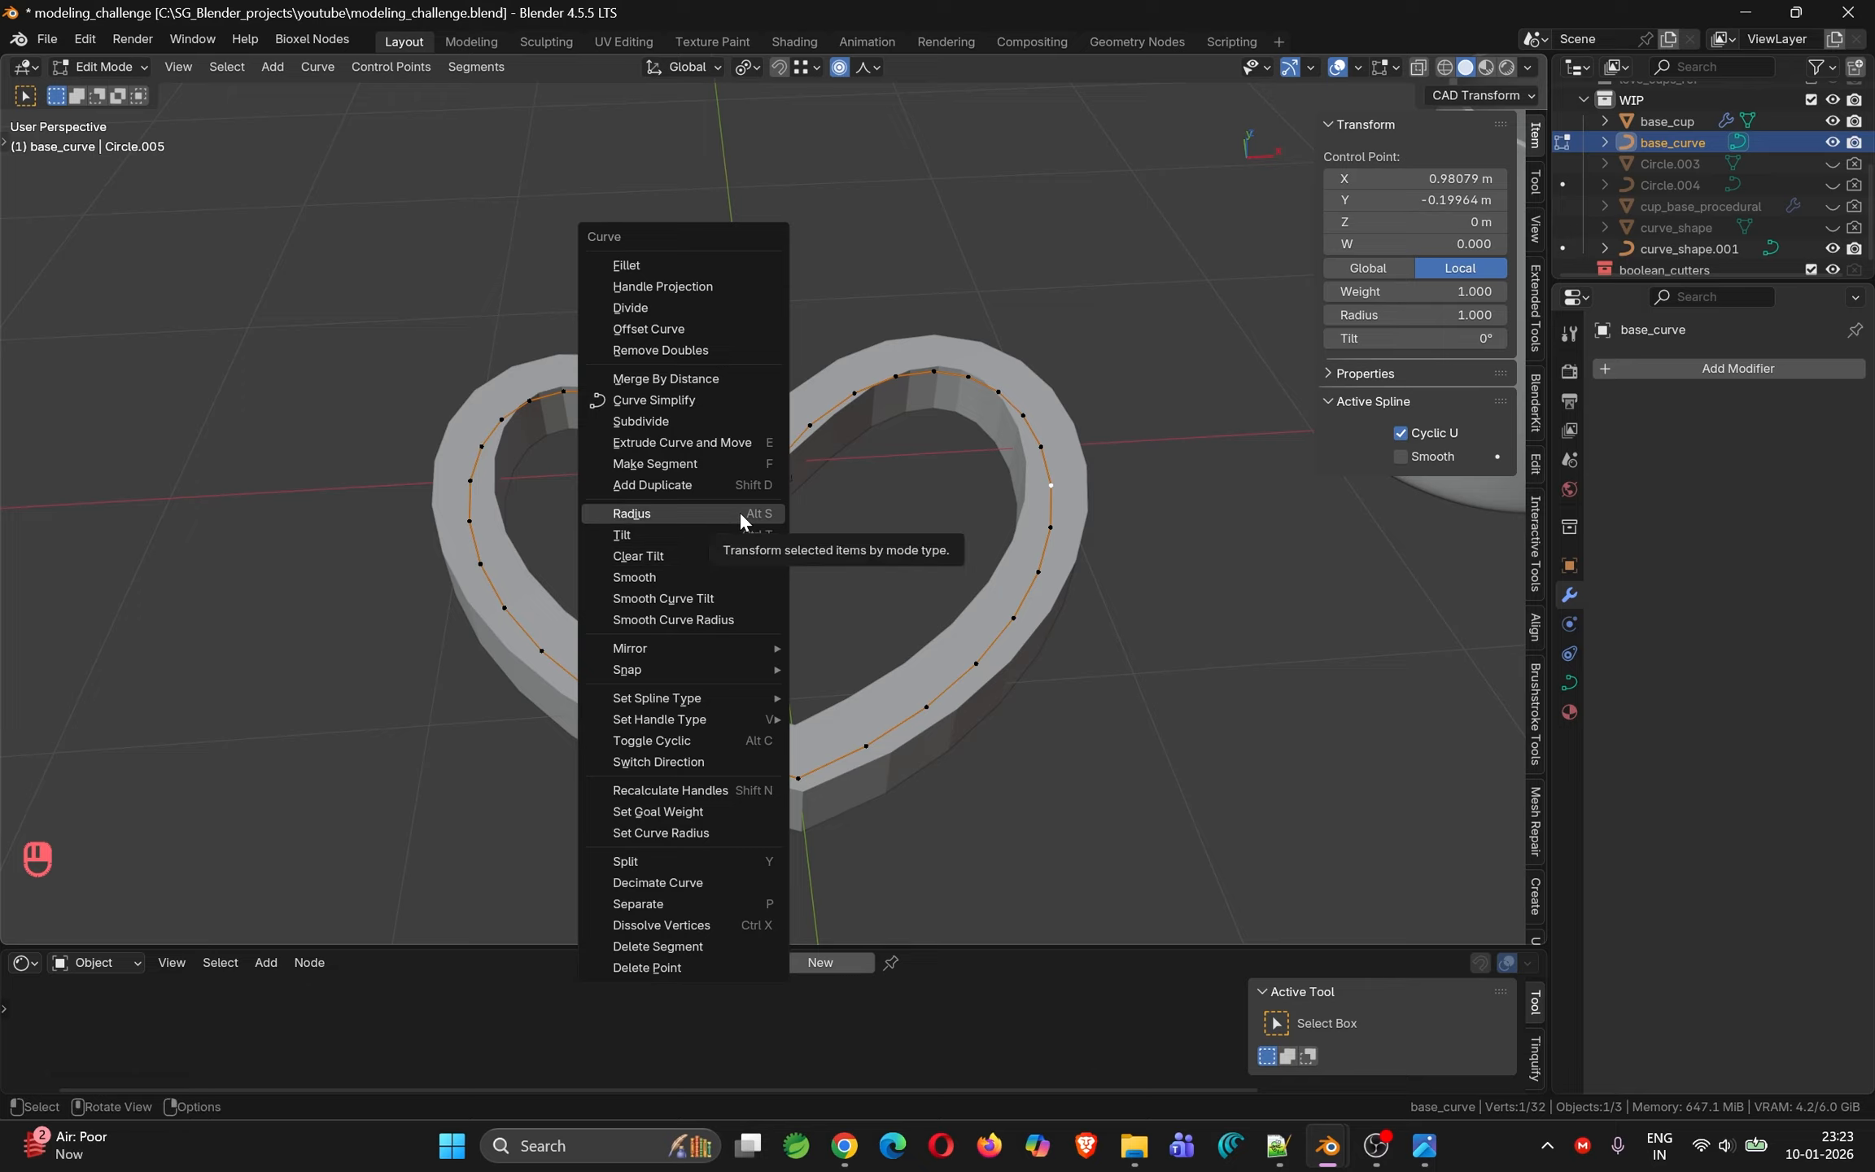
key(alt+s)
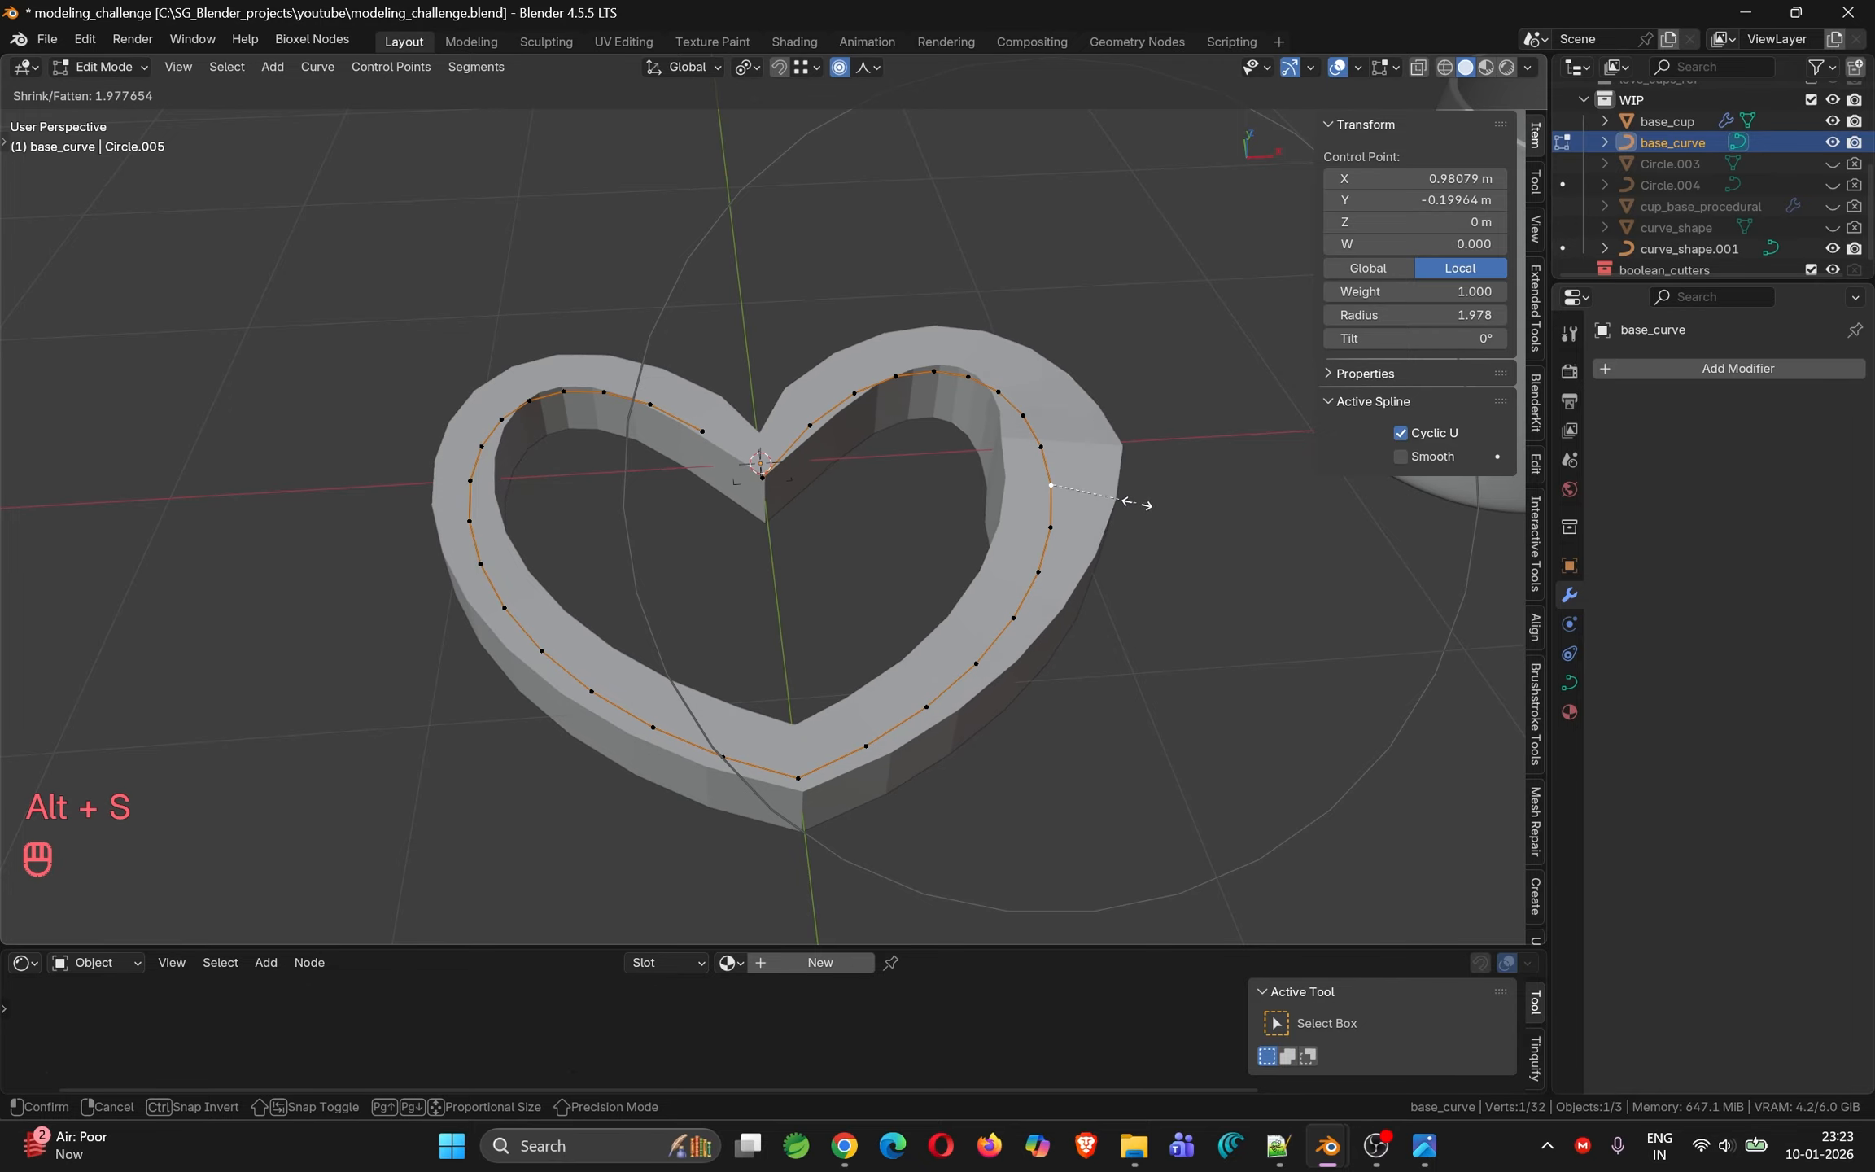
right_click(1135, 502)
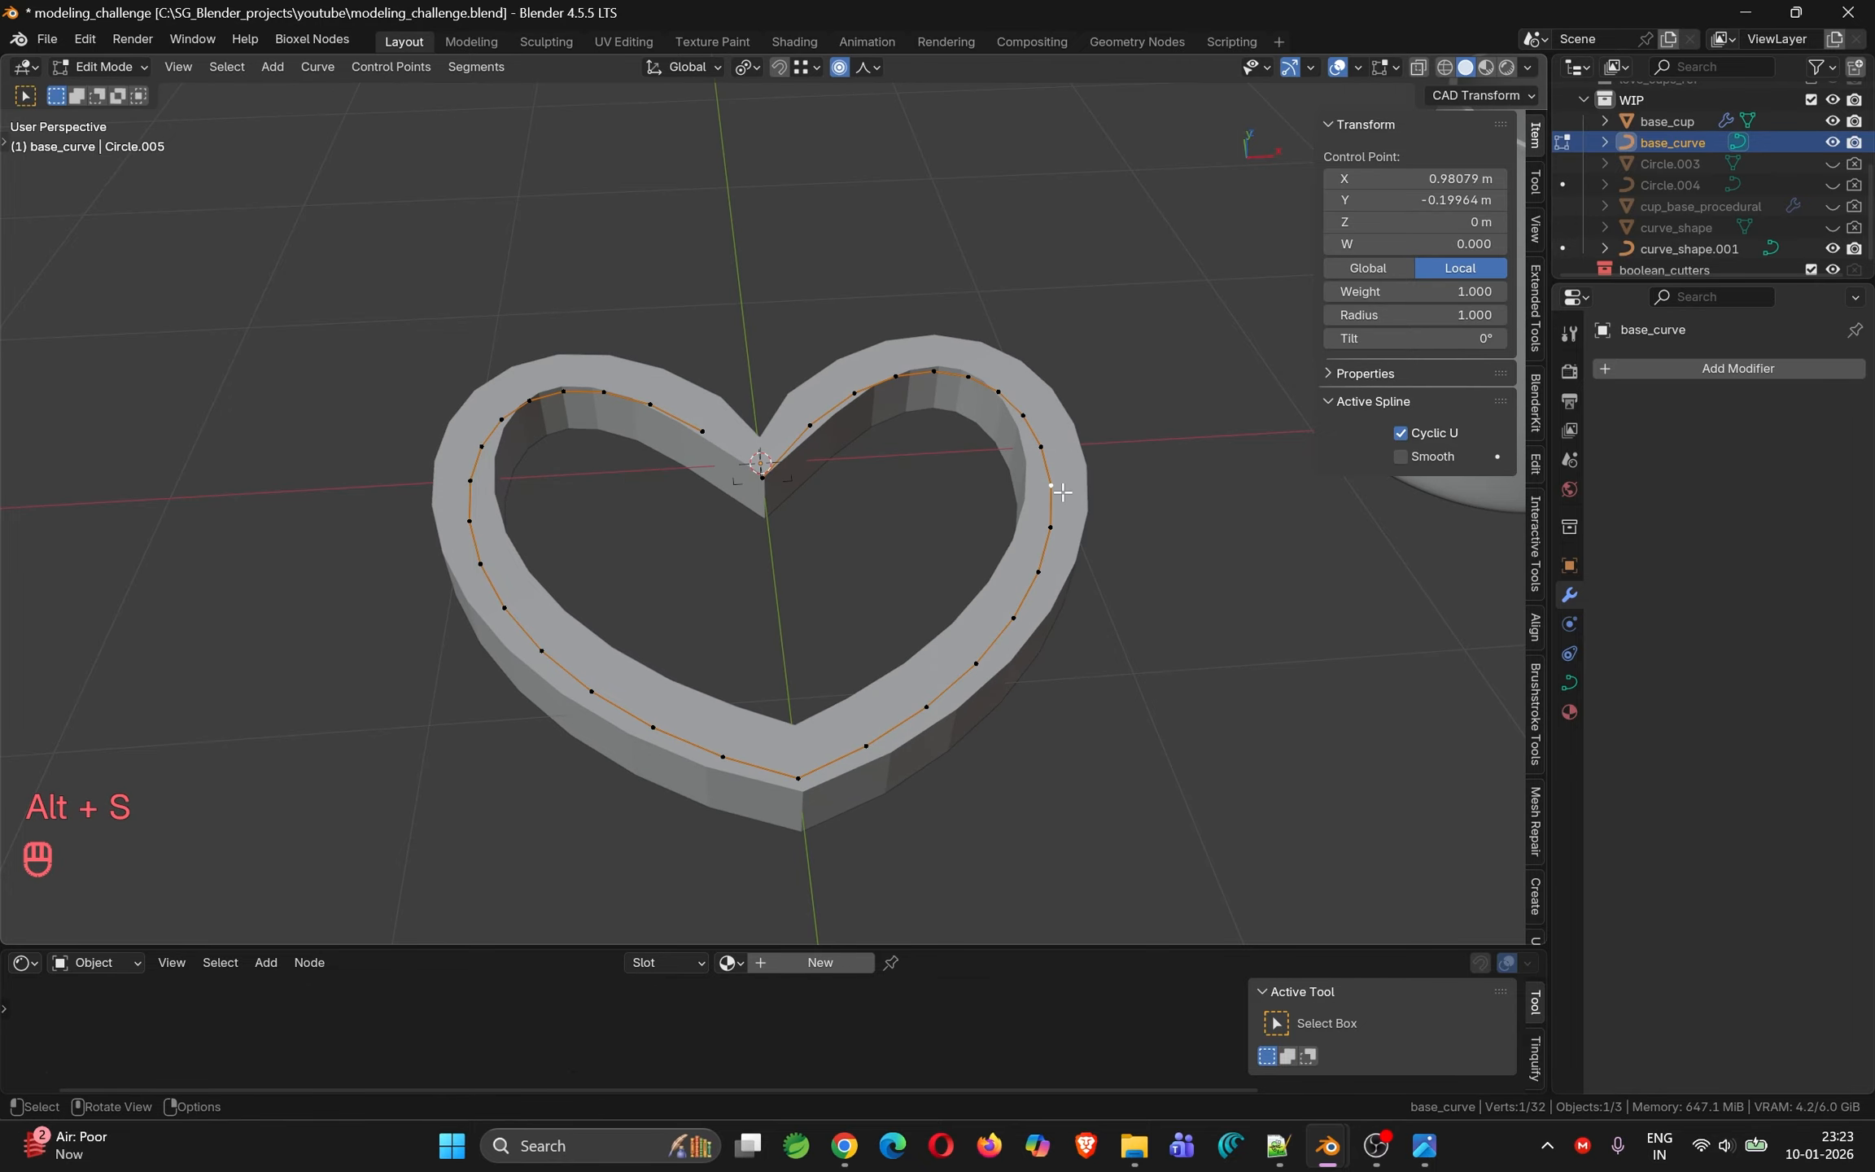
Try tilting the selected base_curve point by about 78 degrees, and turn off proportional editing
right_click(662, 322)
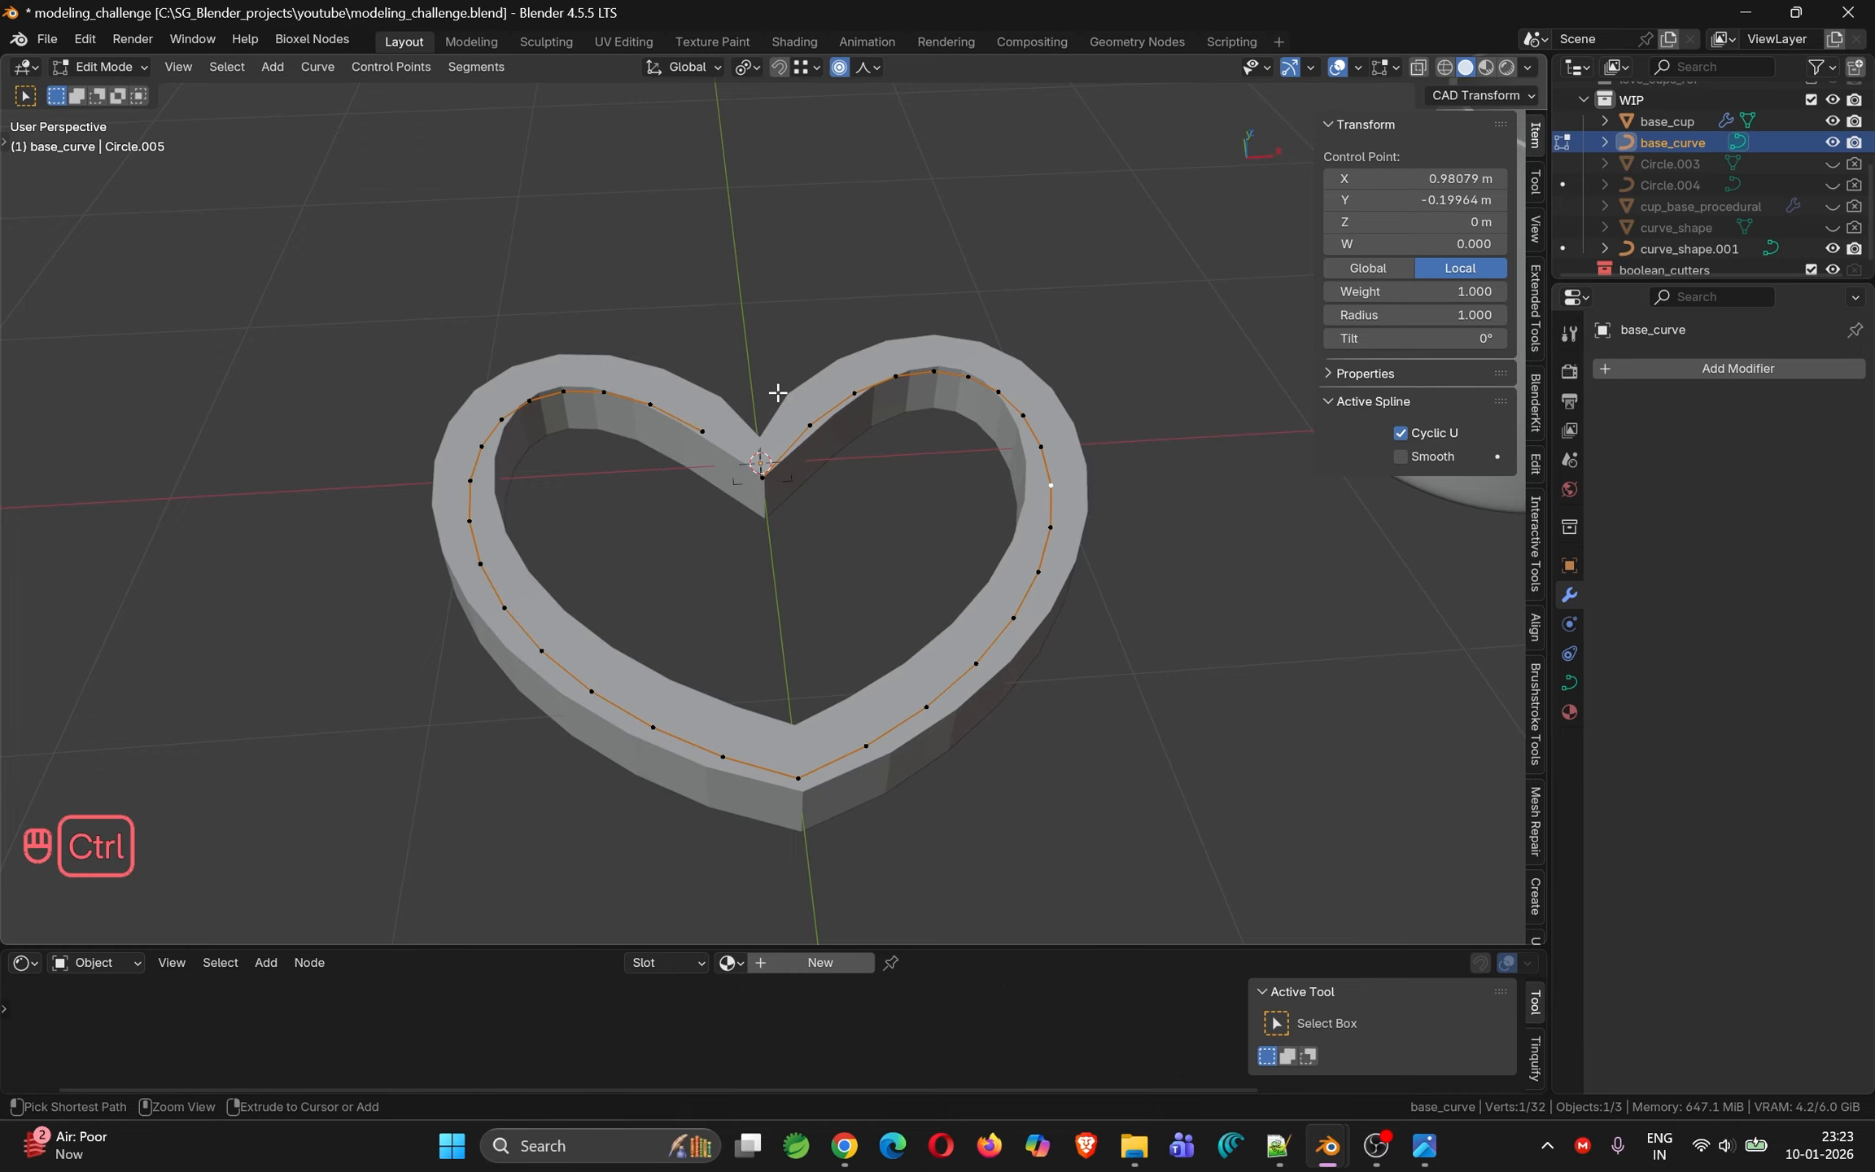
key(ctrl+t)
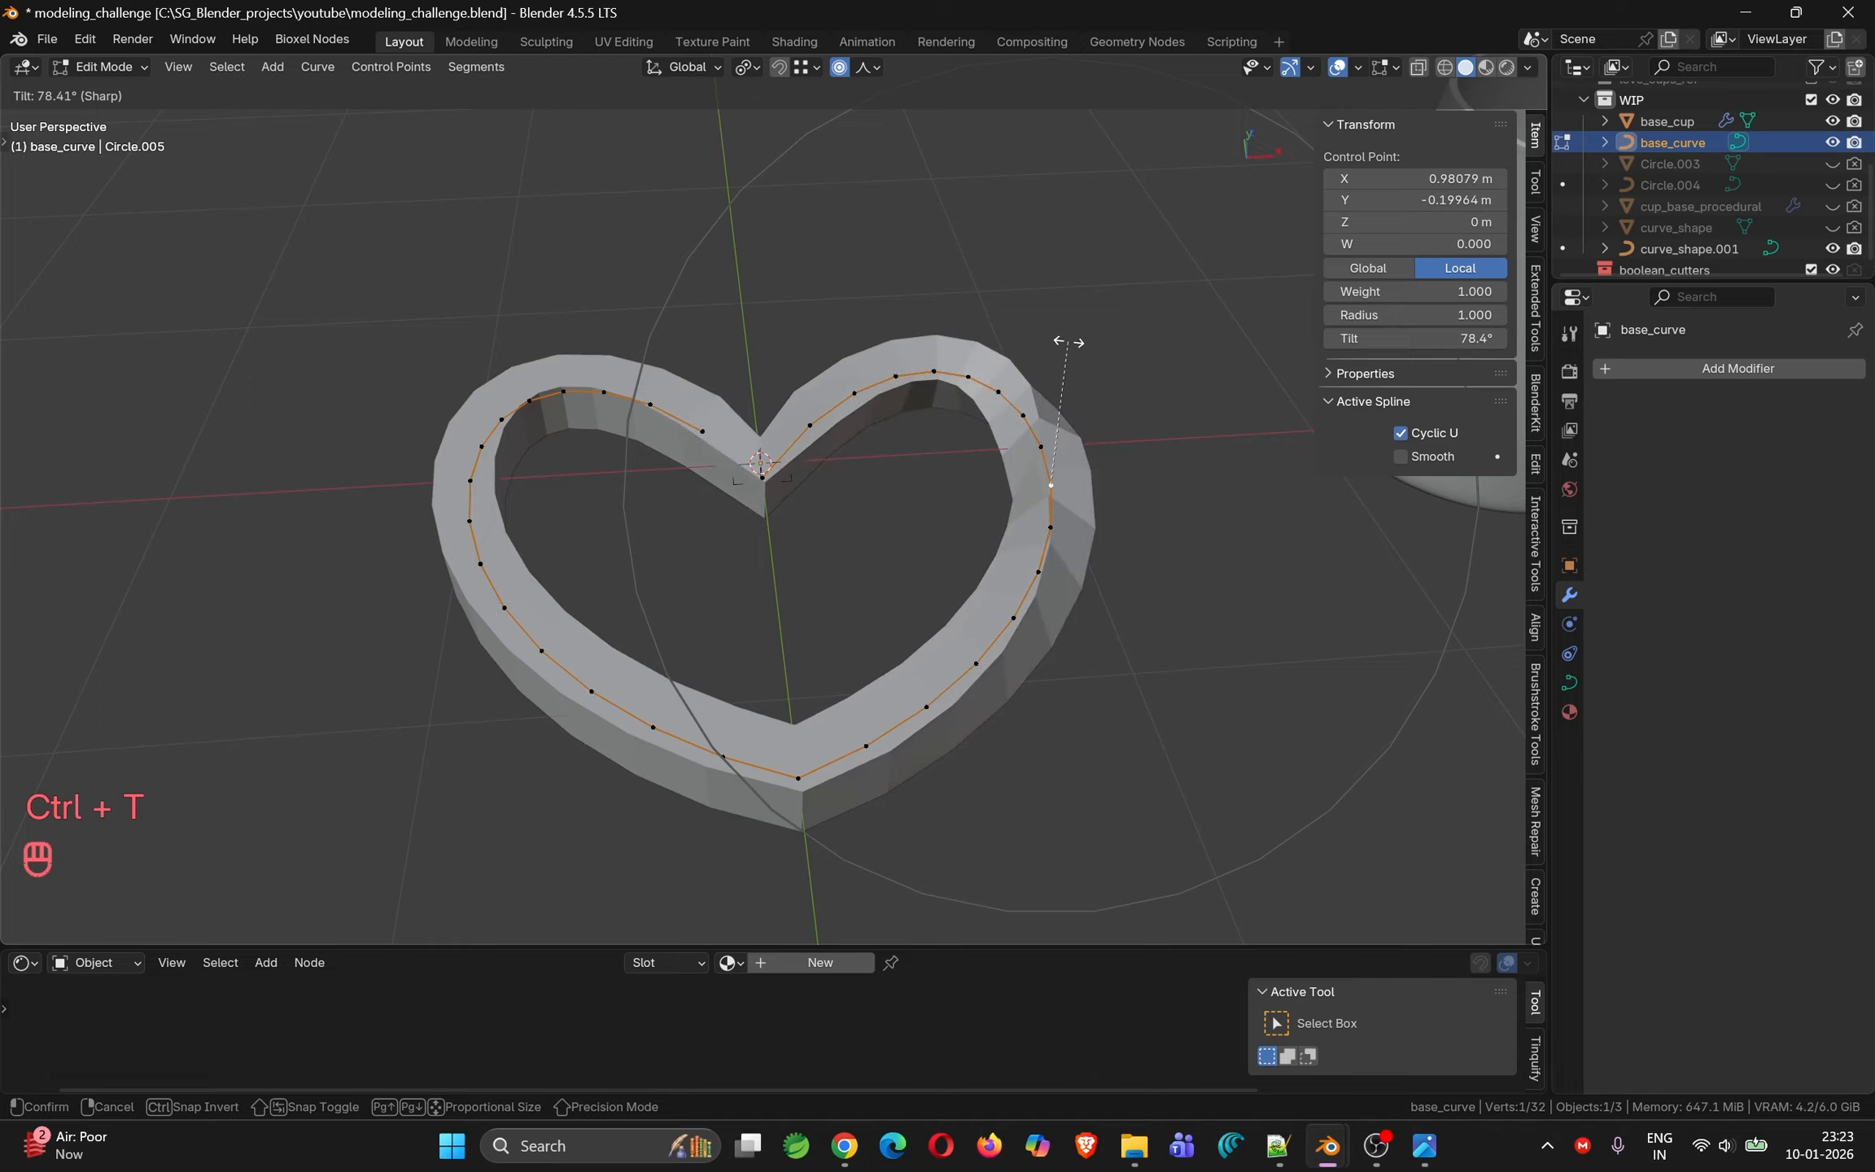
right_click(926, 458)
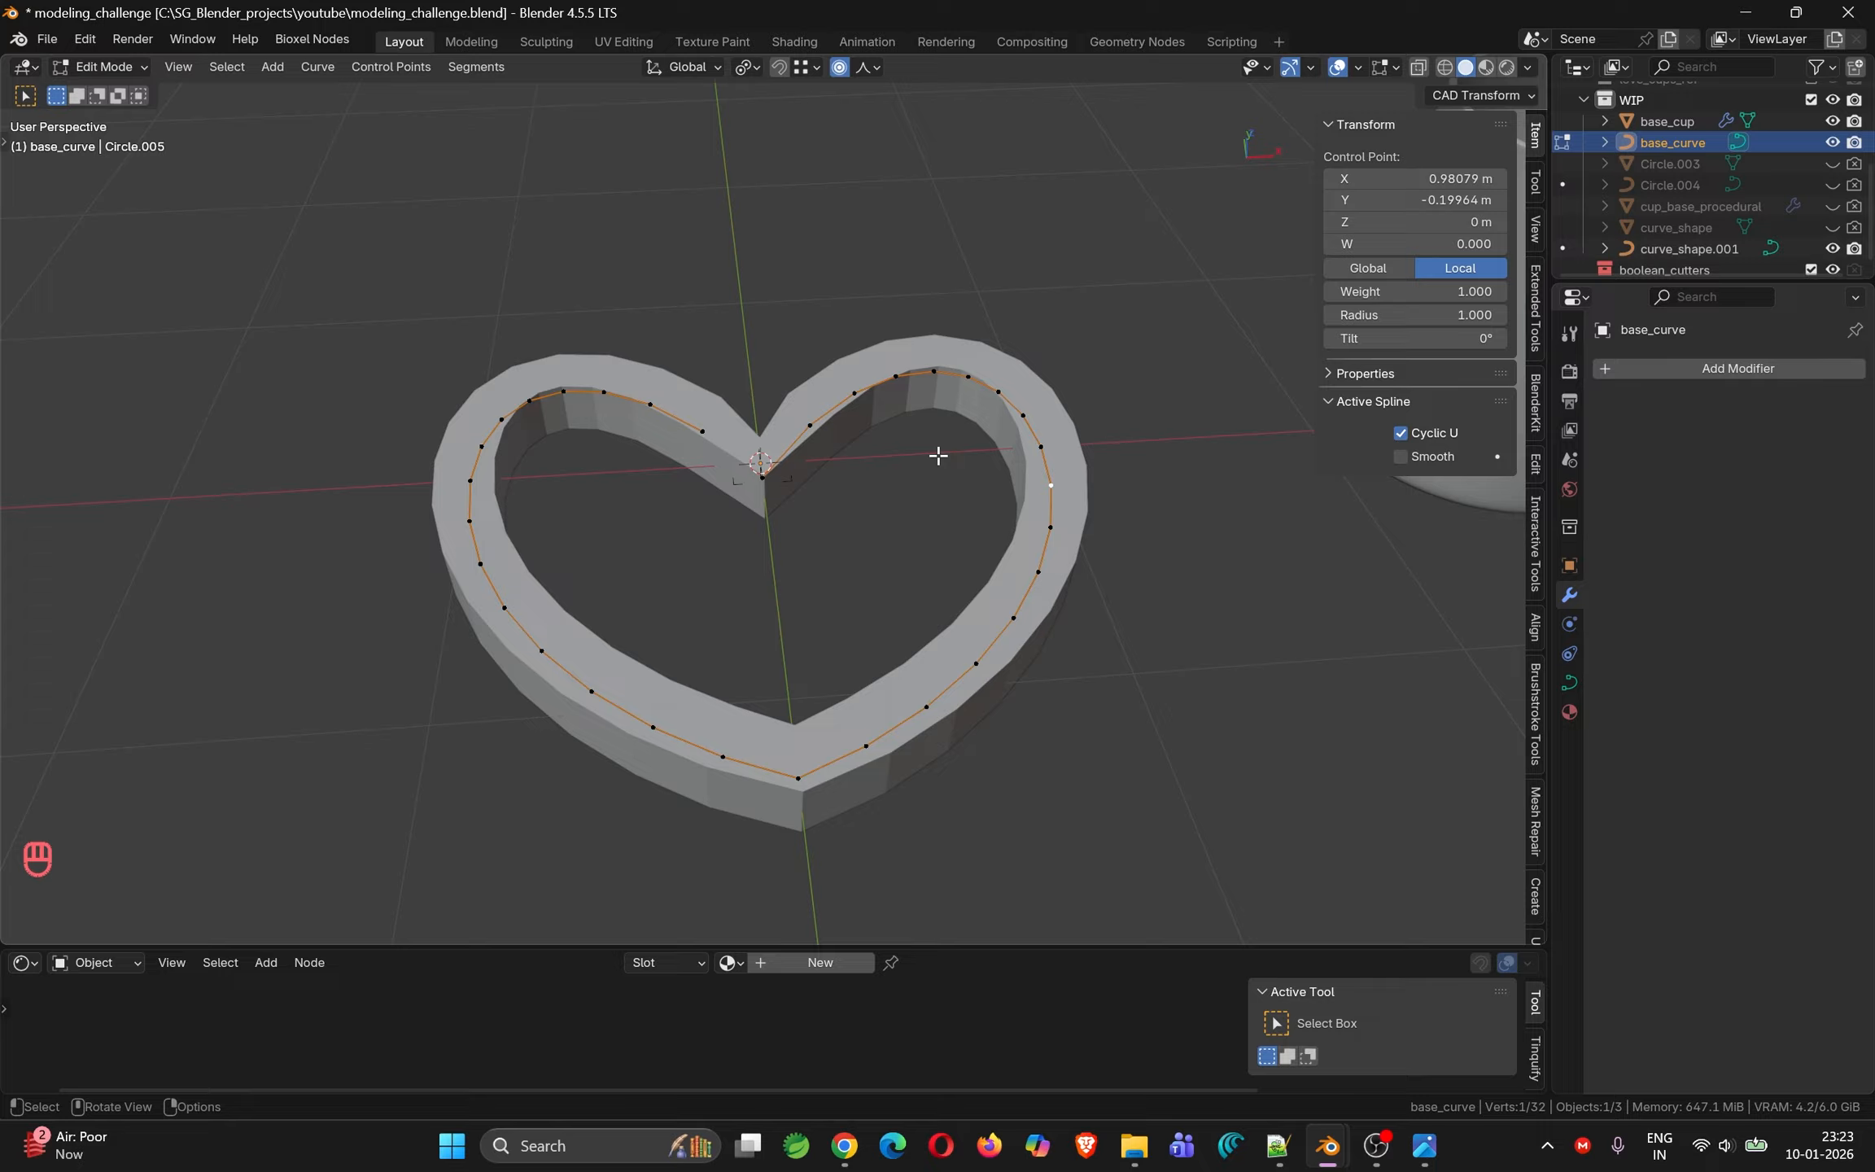
click(839, 67)
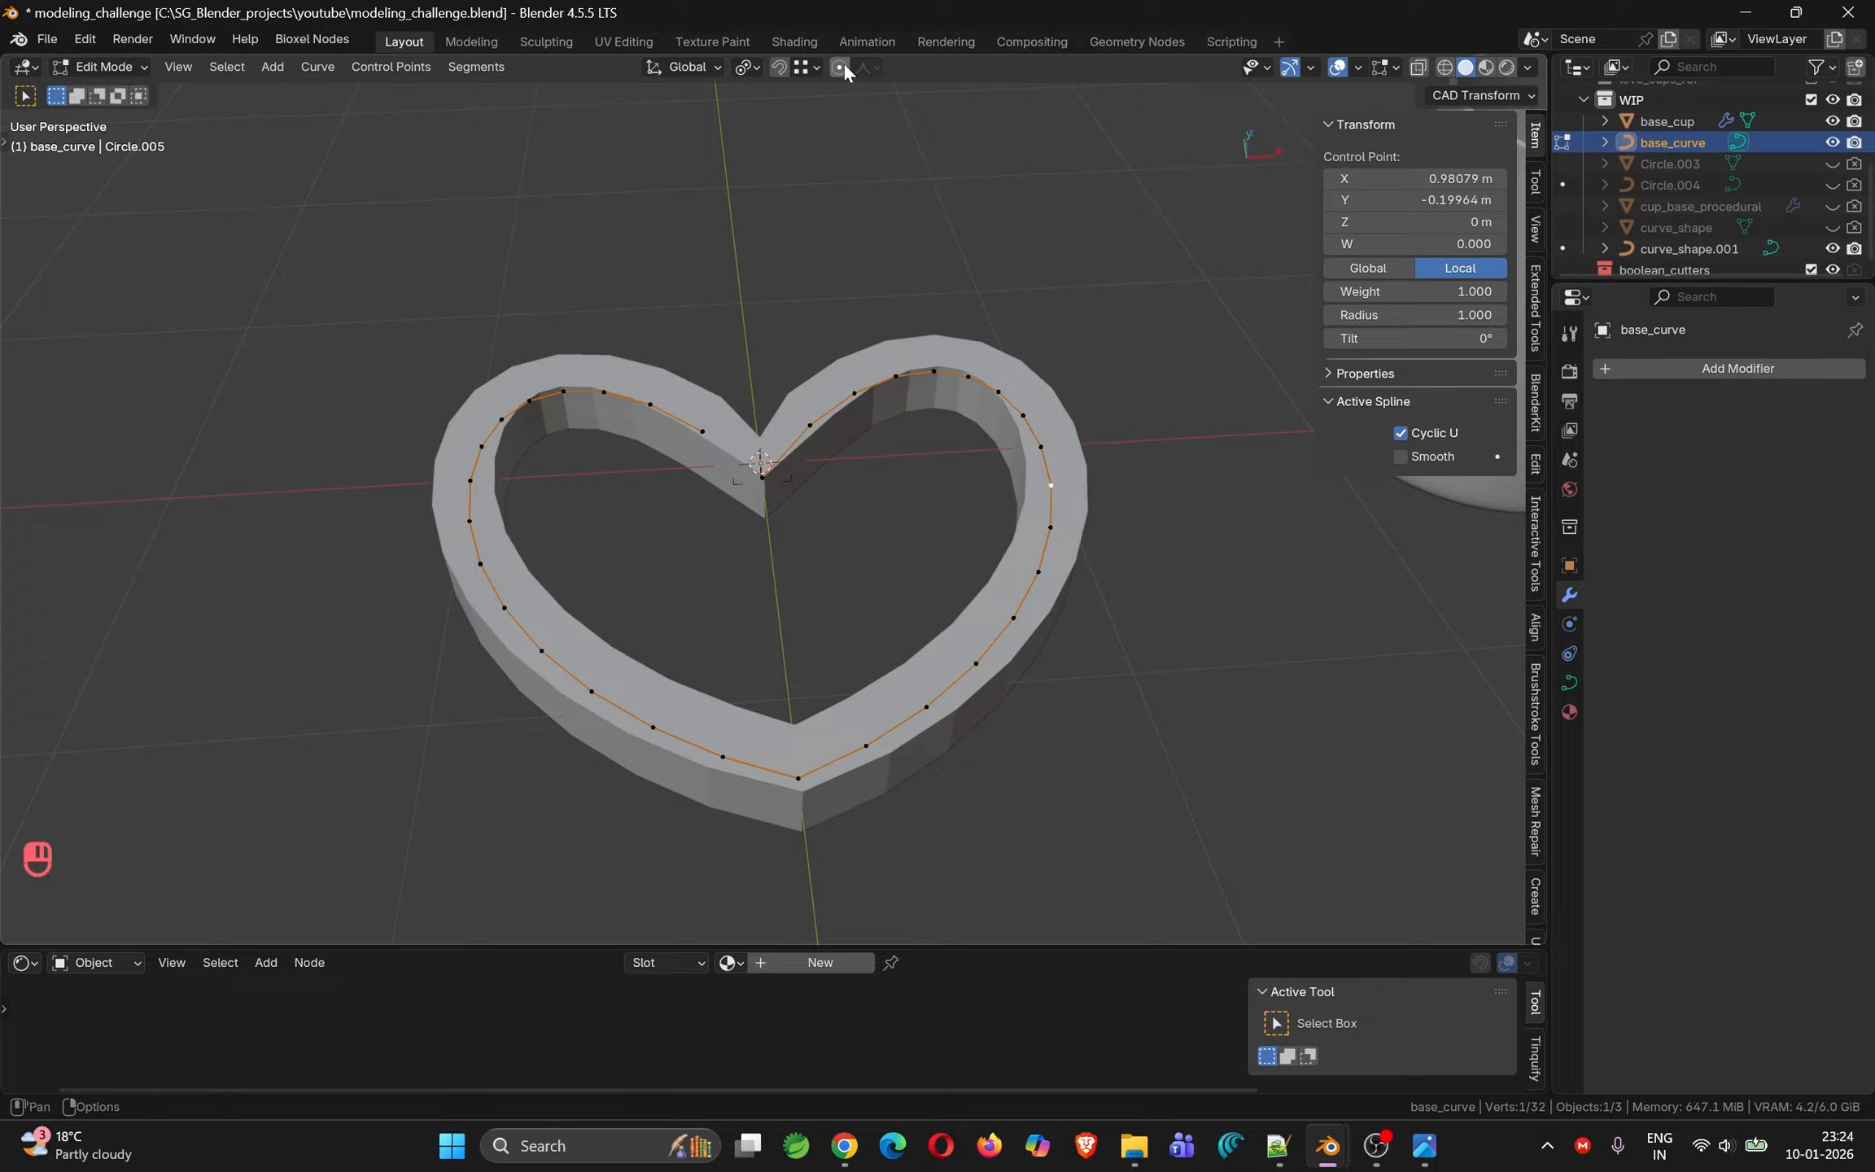
Scale the square profile curve_shape.001 along the X axis to about 0.94
key(Tab)
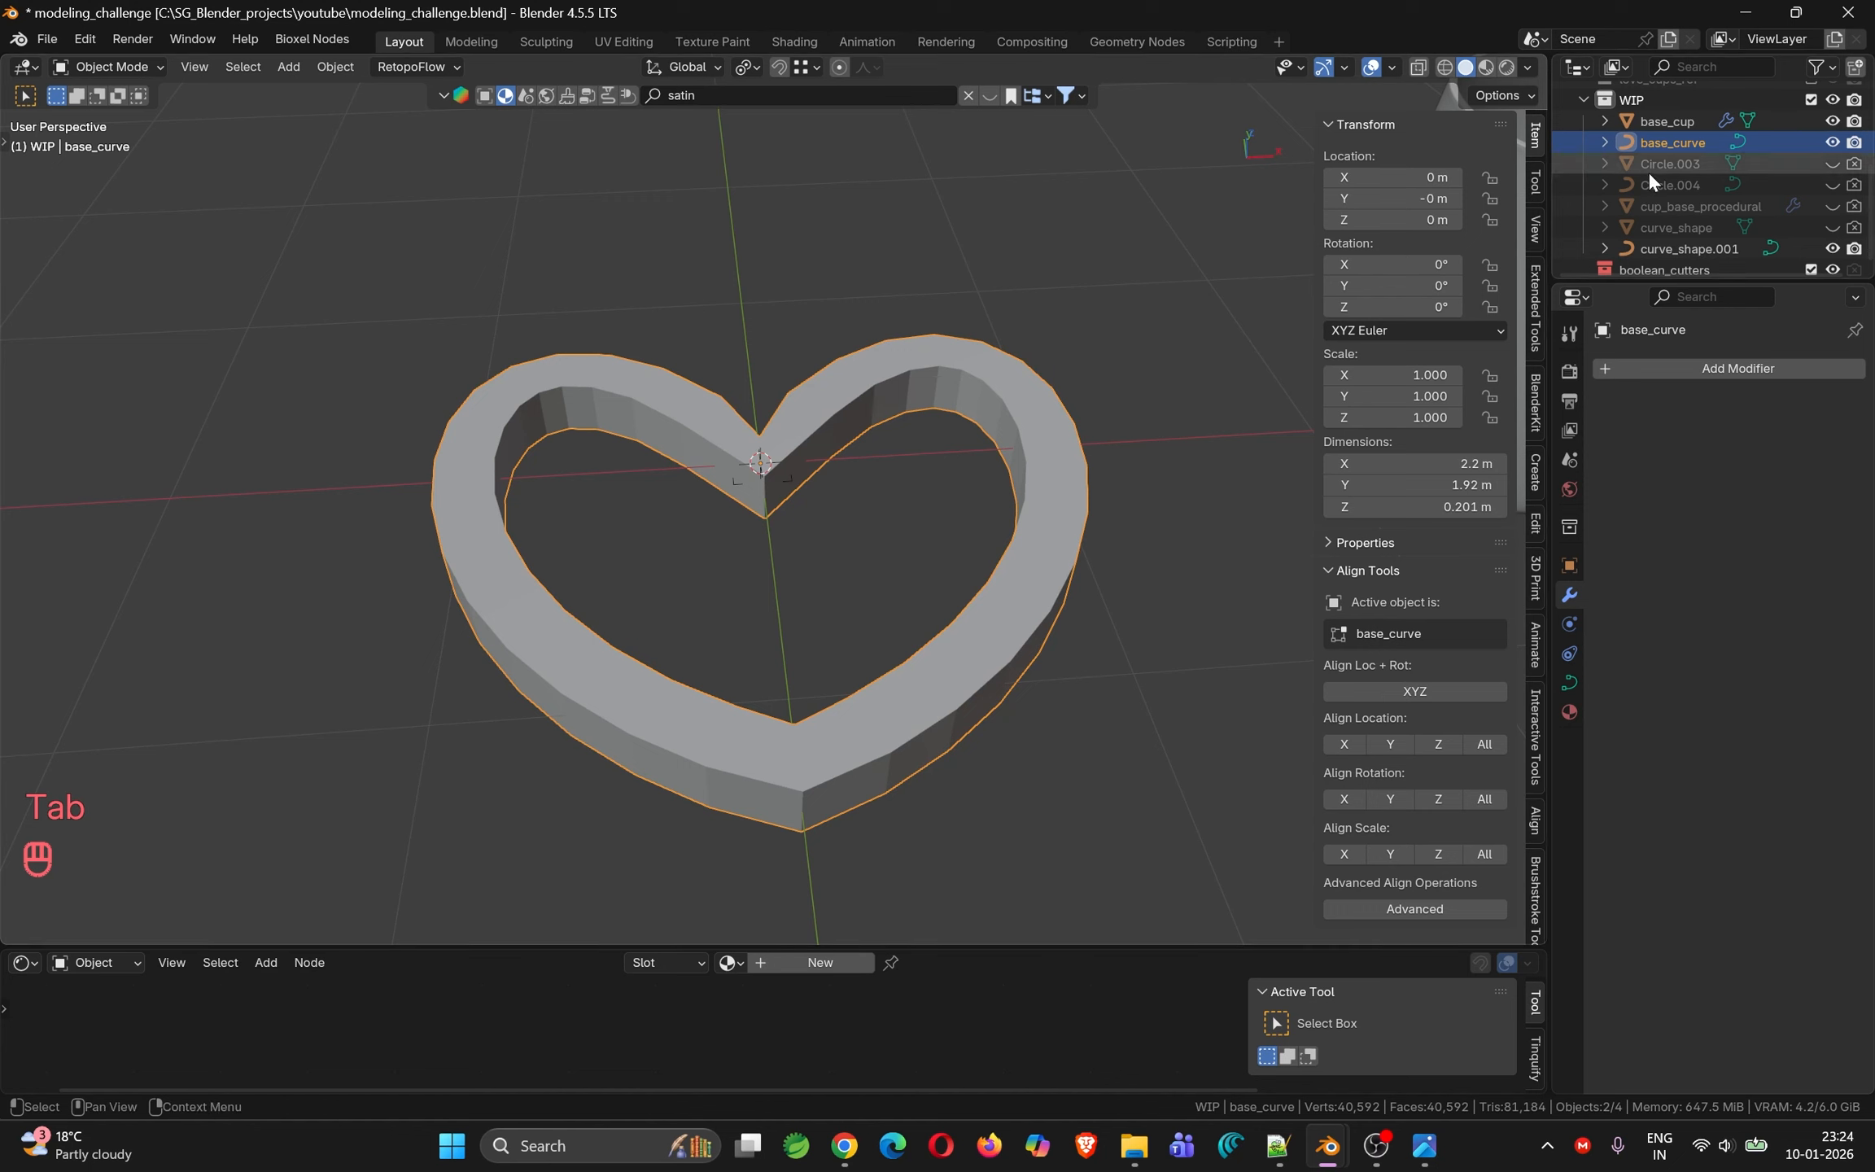
click(1701, 244)
key(Tab)
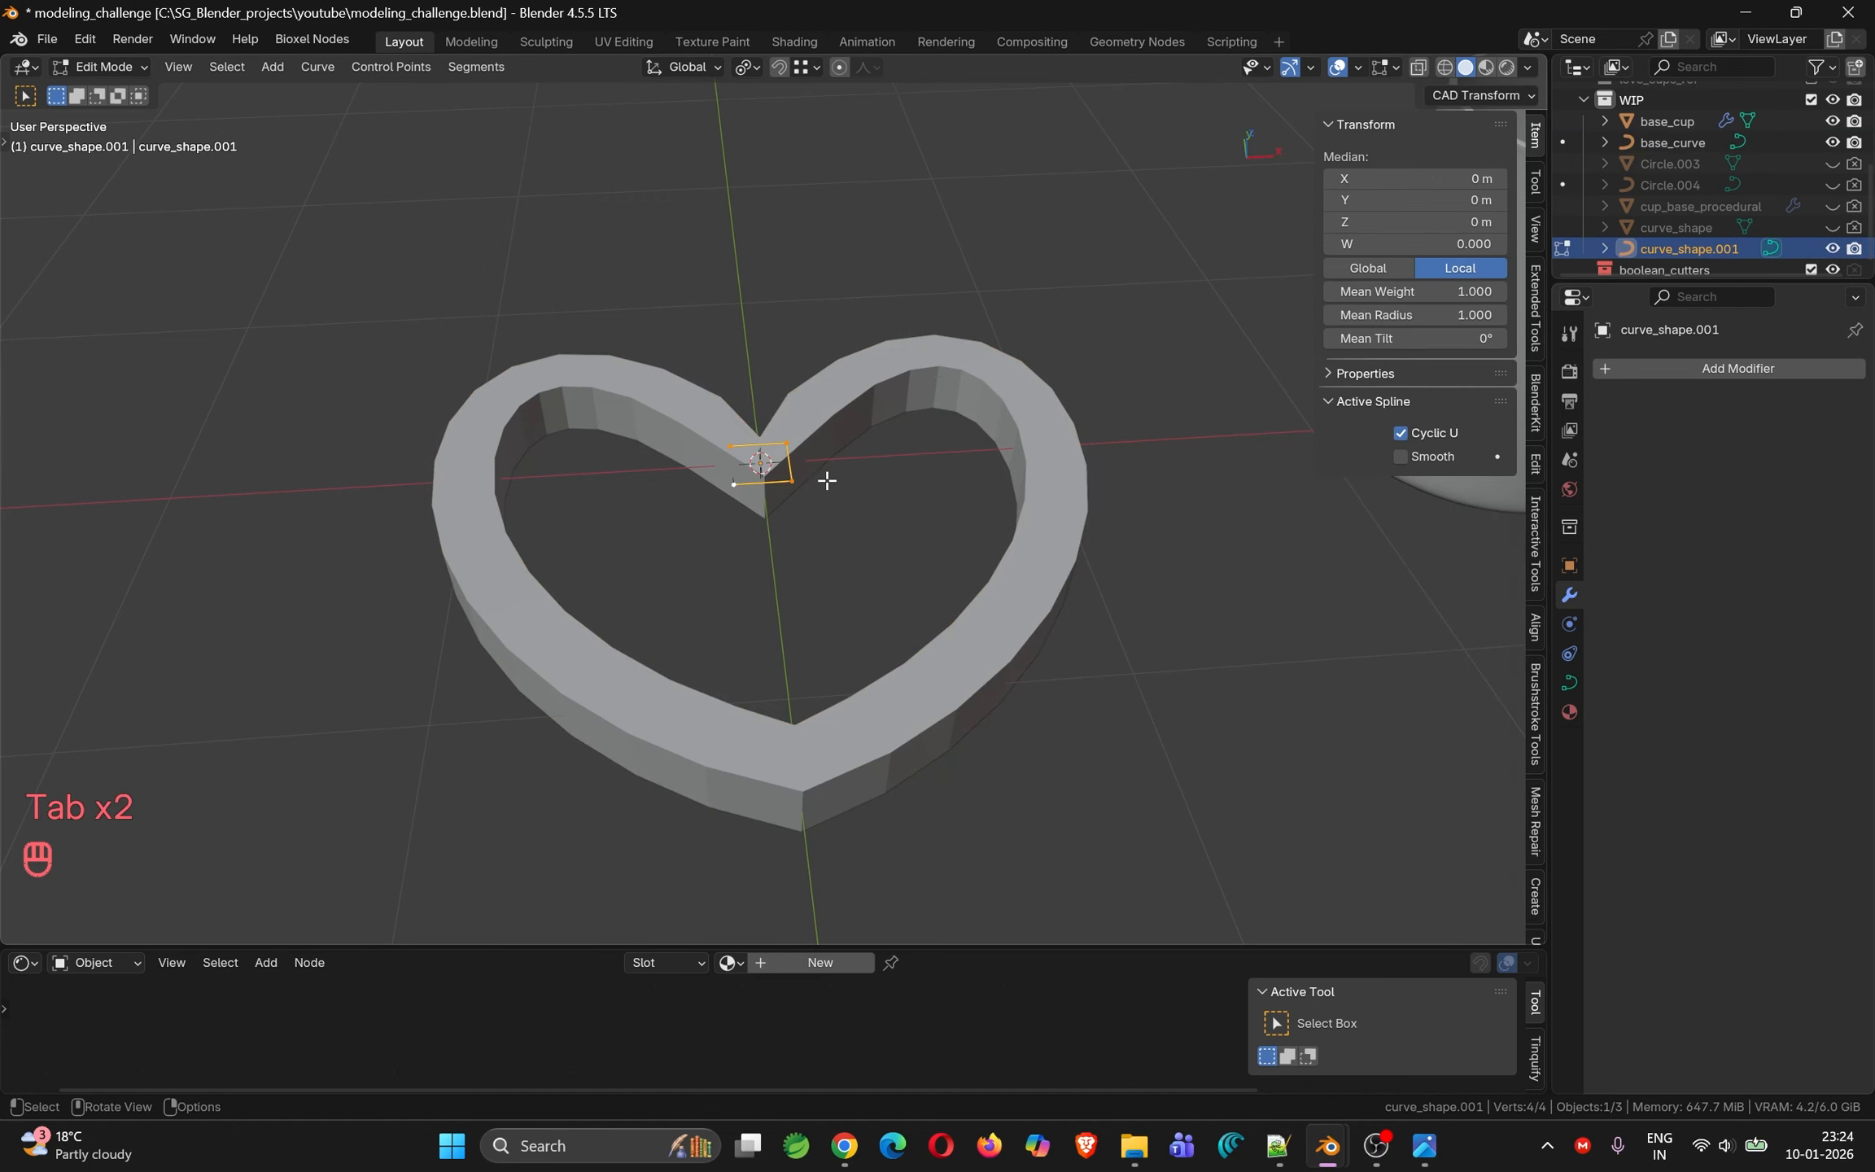
key(Tab)
key(Tab)
key(Tab)
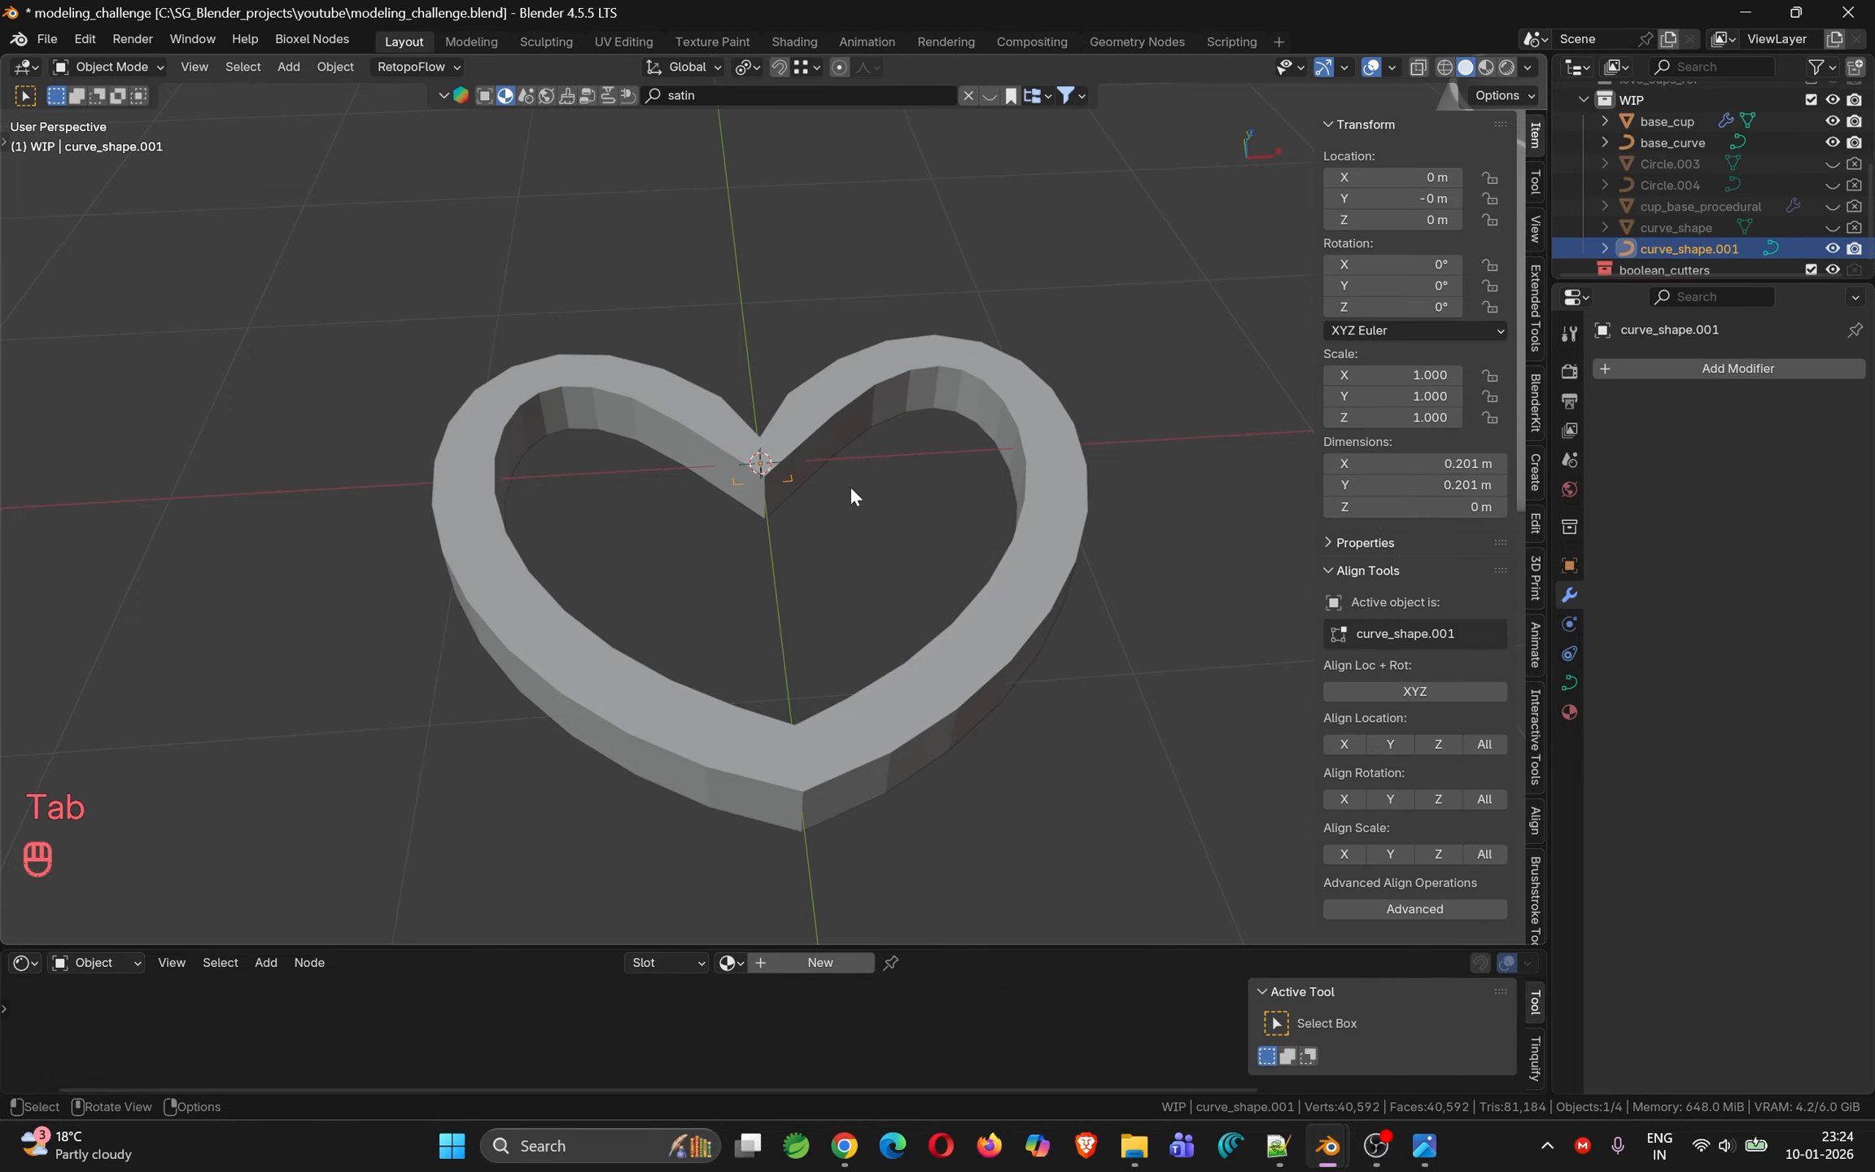
key(s)
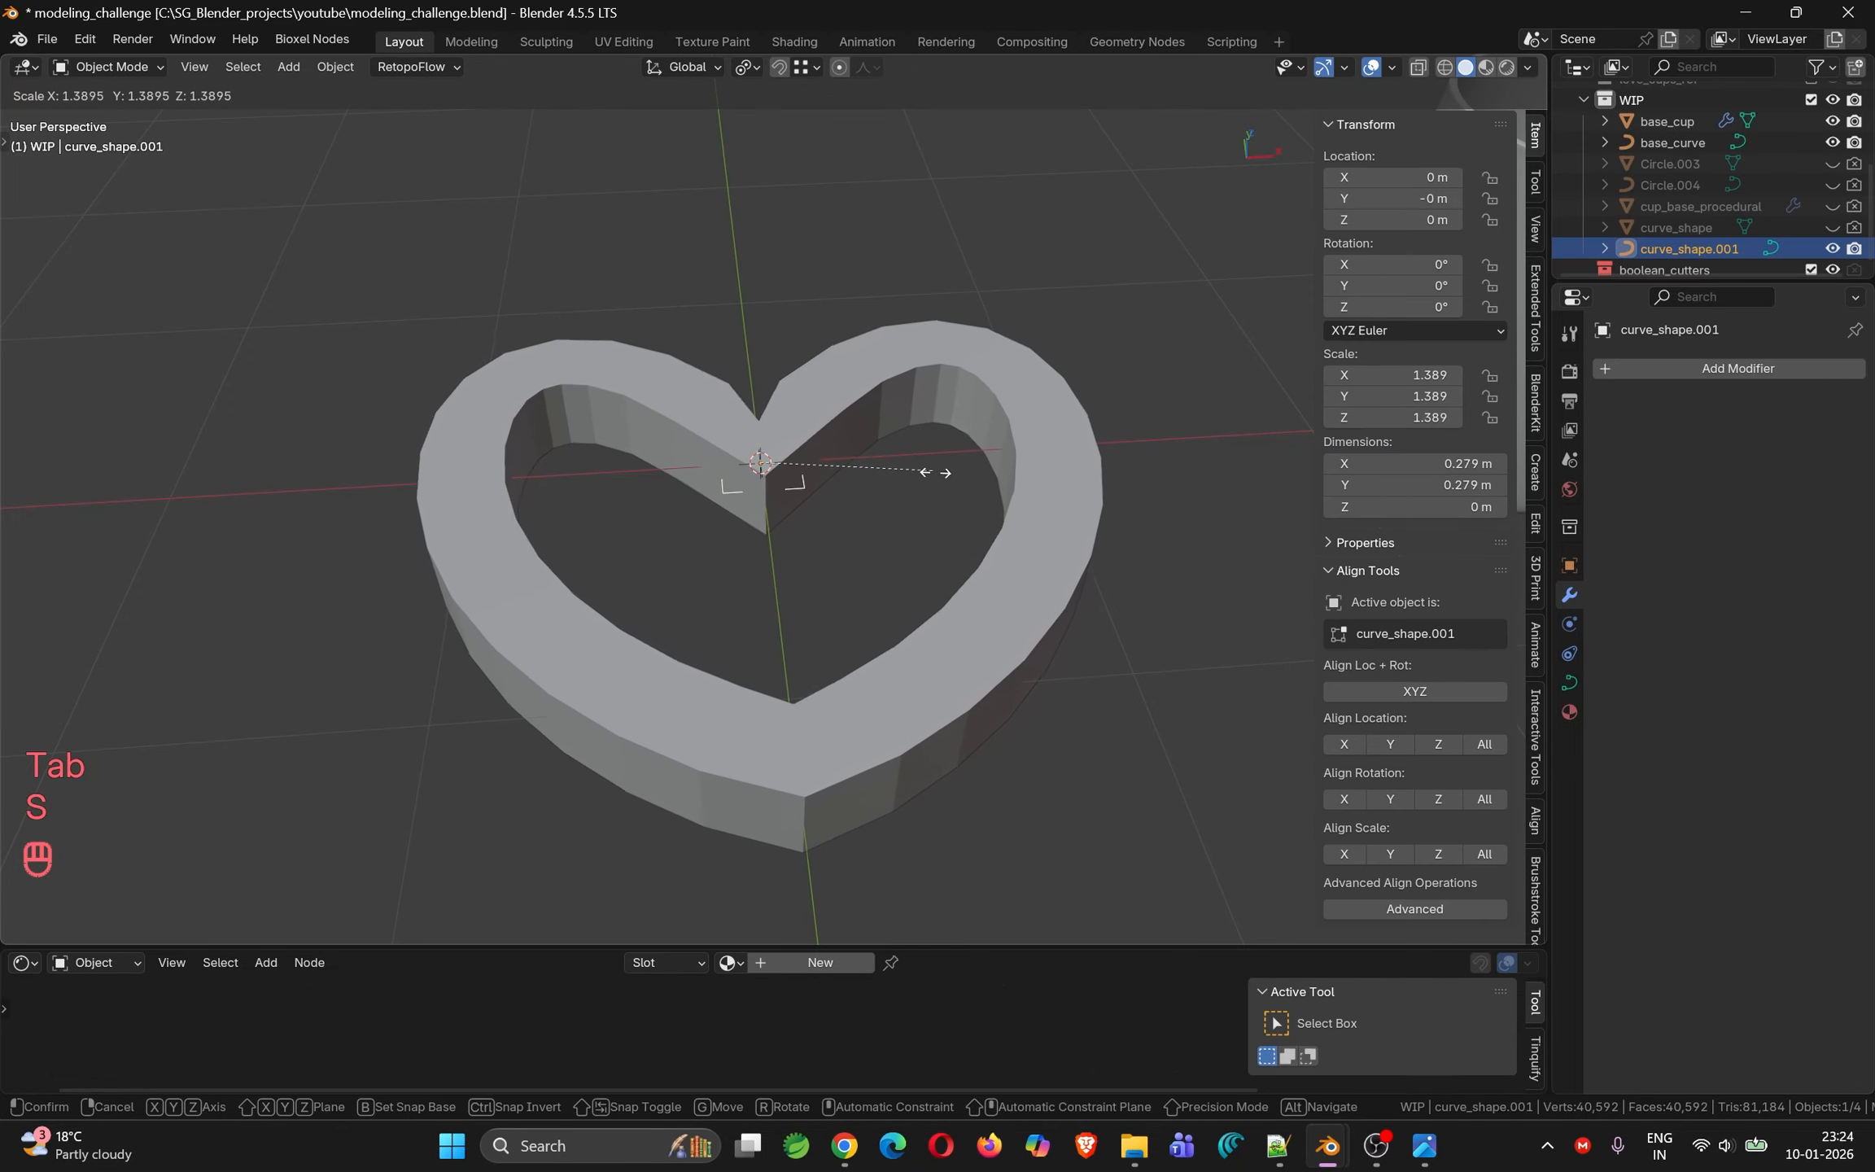
key(x)
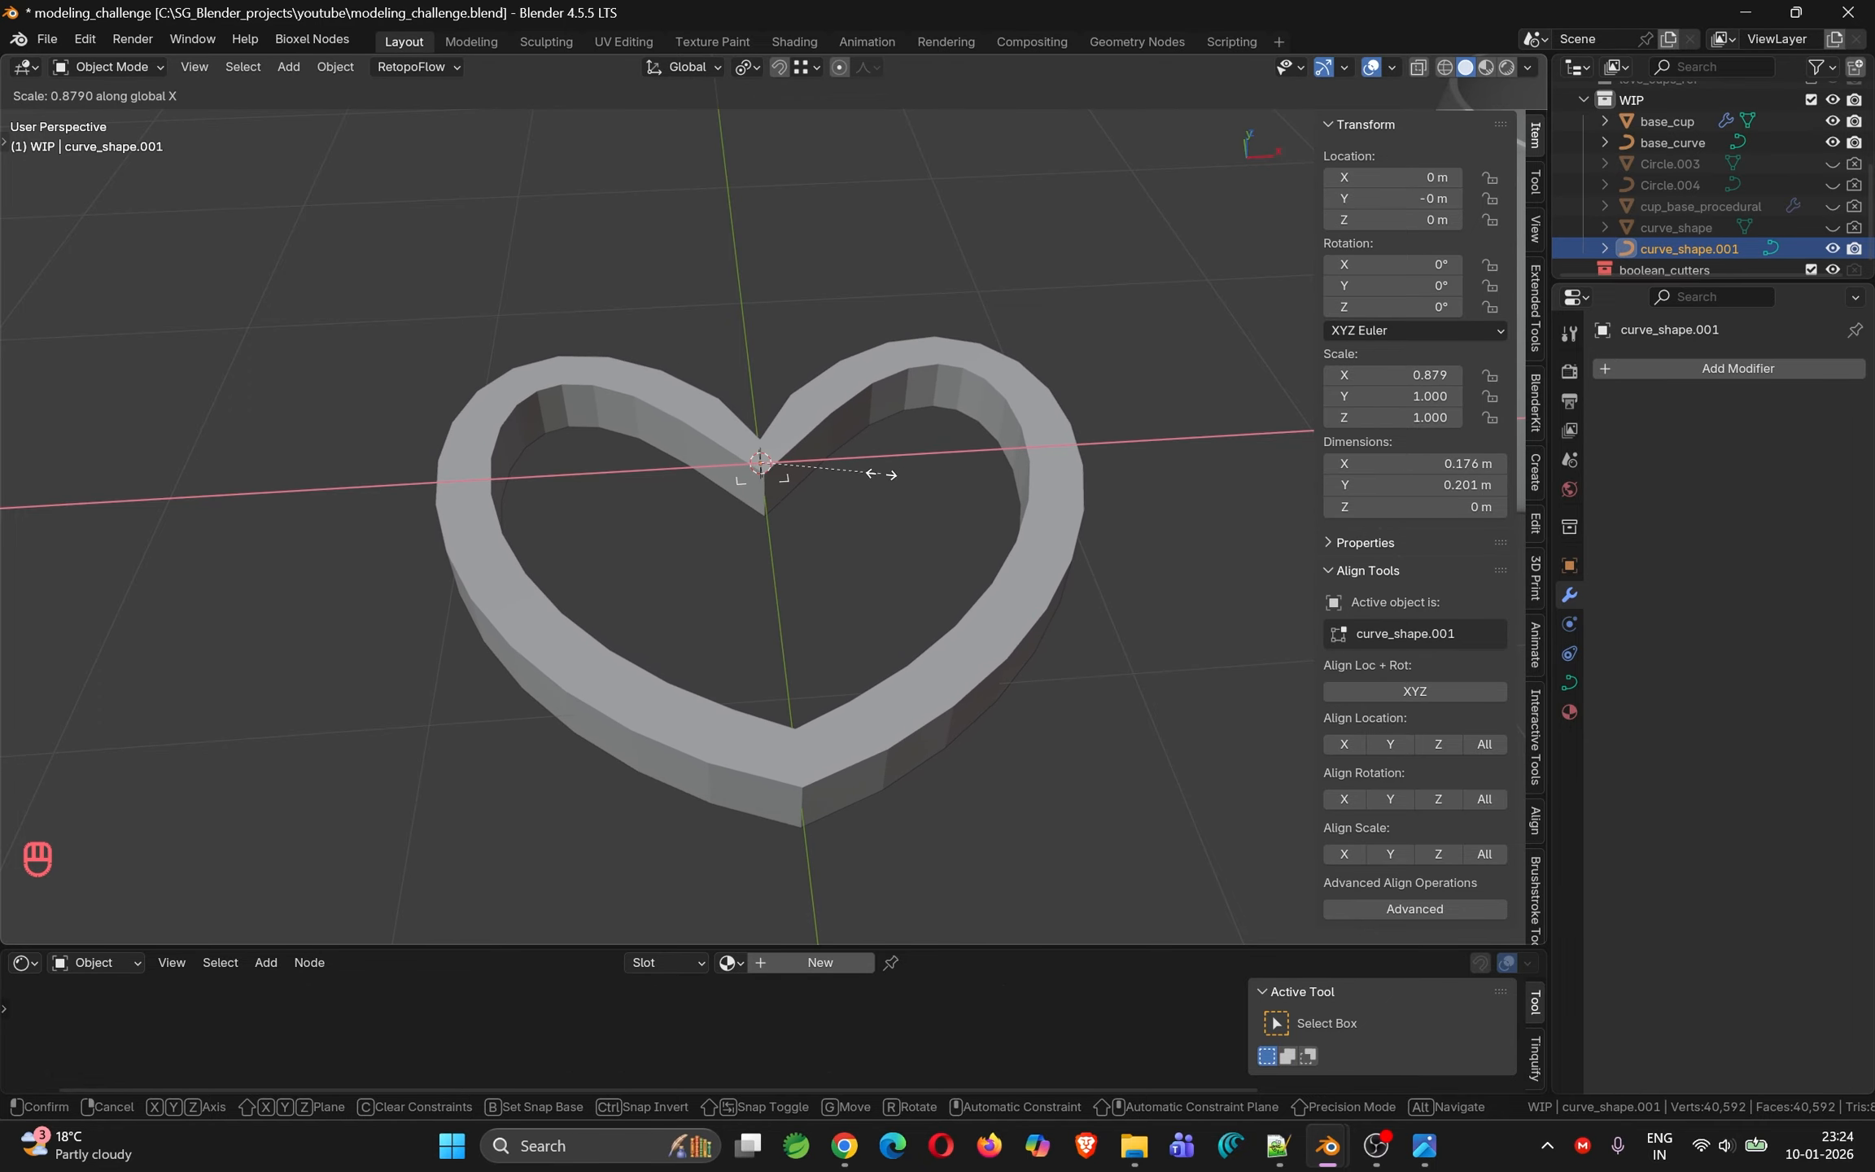
click(887, 472)
Add a level 2 Subdivision modifier to base_curve and shade the heart frame smooth
key(Tab)
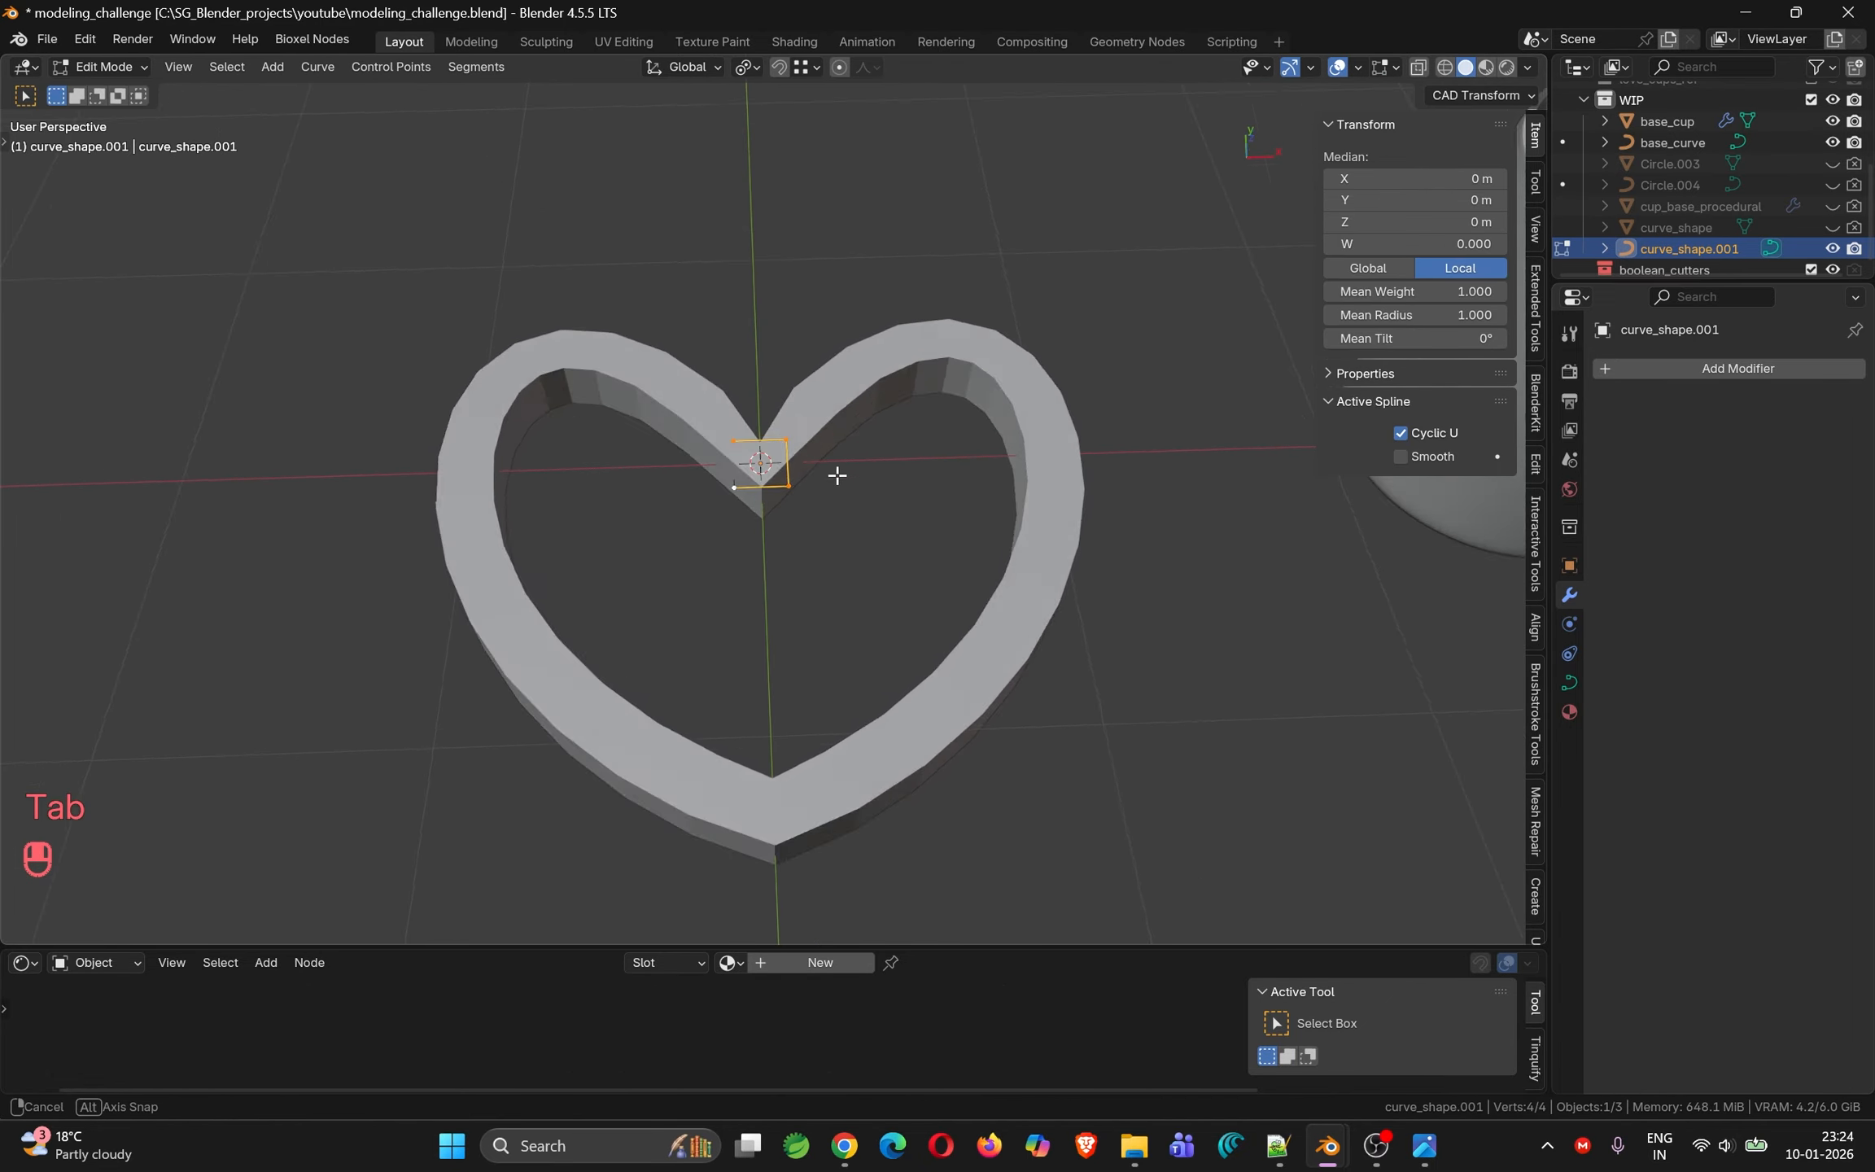
key(Tab)
key(Tab)
ctrl+click(823, 437)
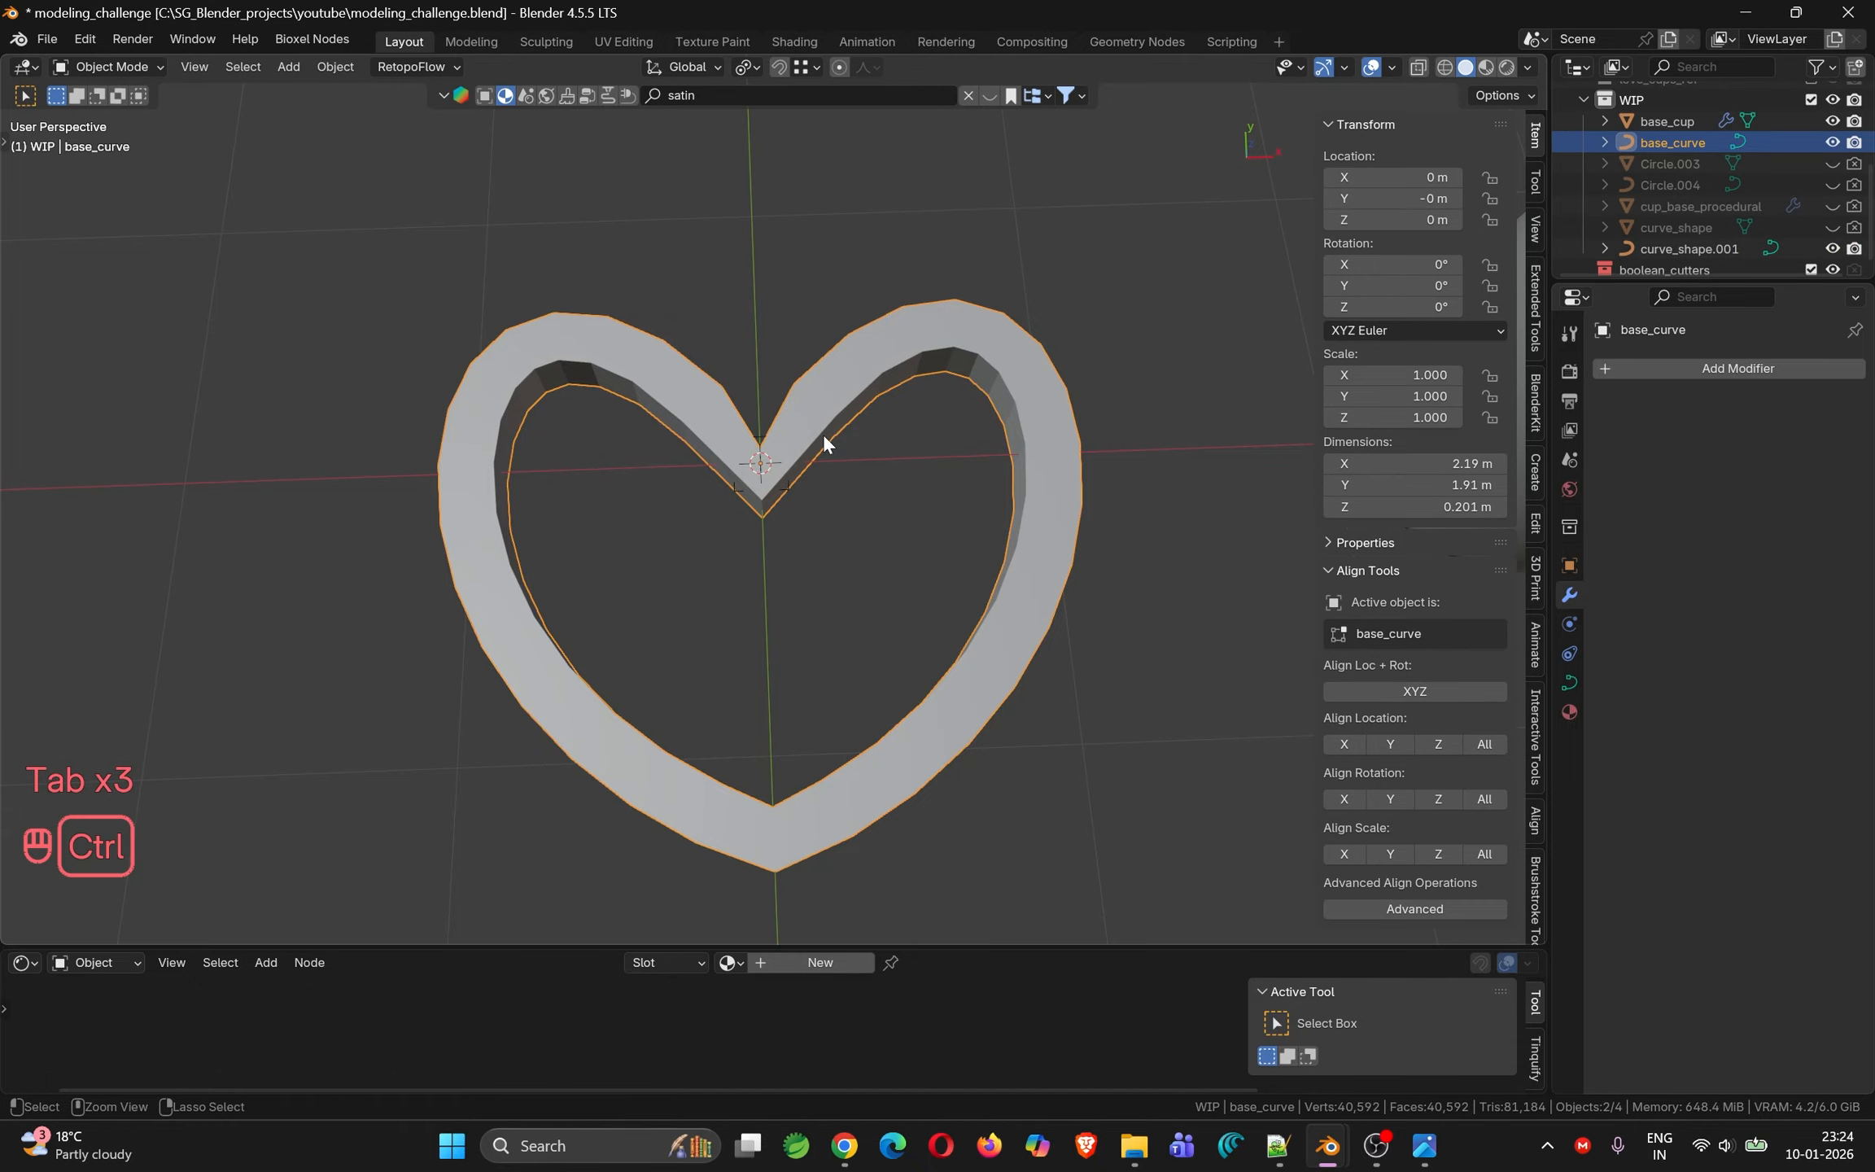
key(ctrl+2)
right_click(824, 434)
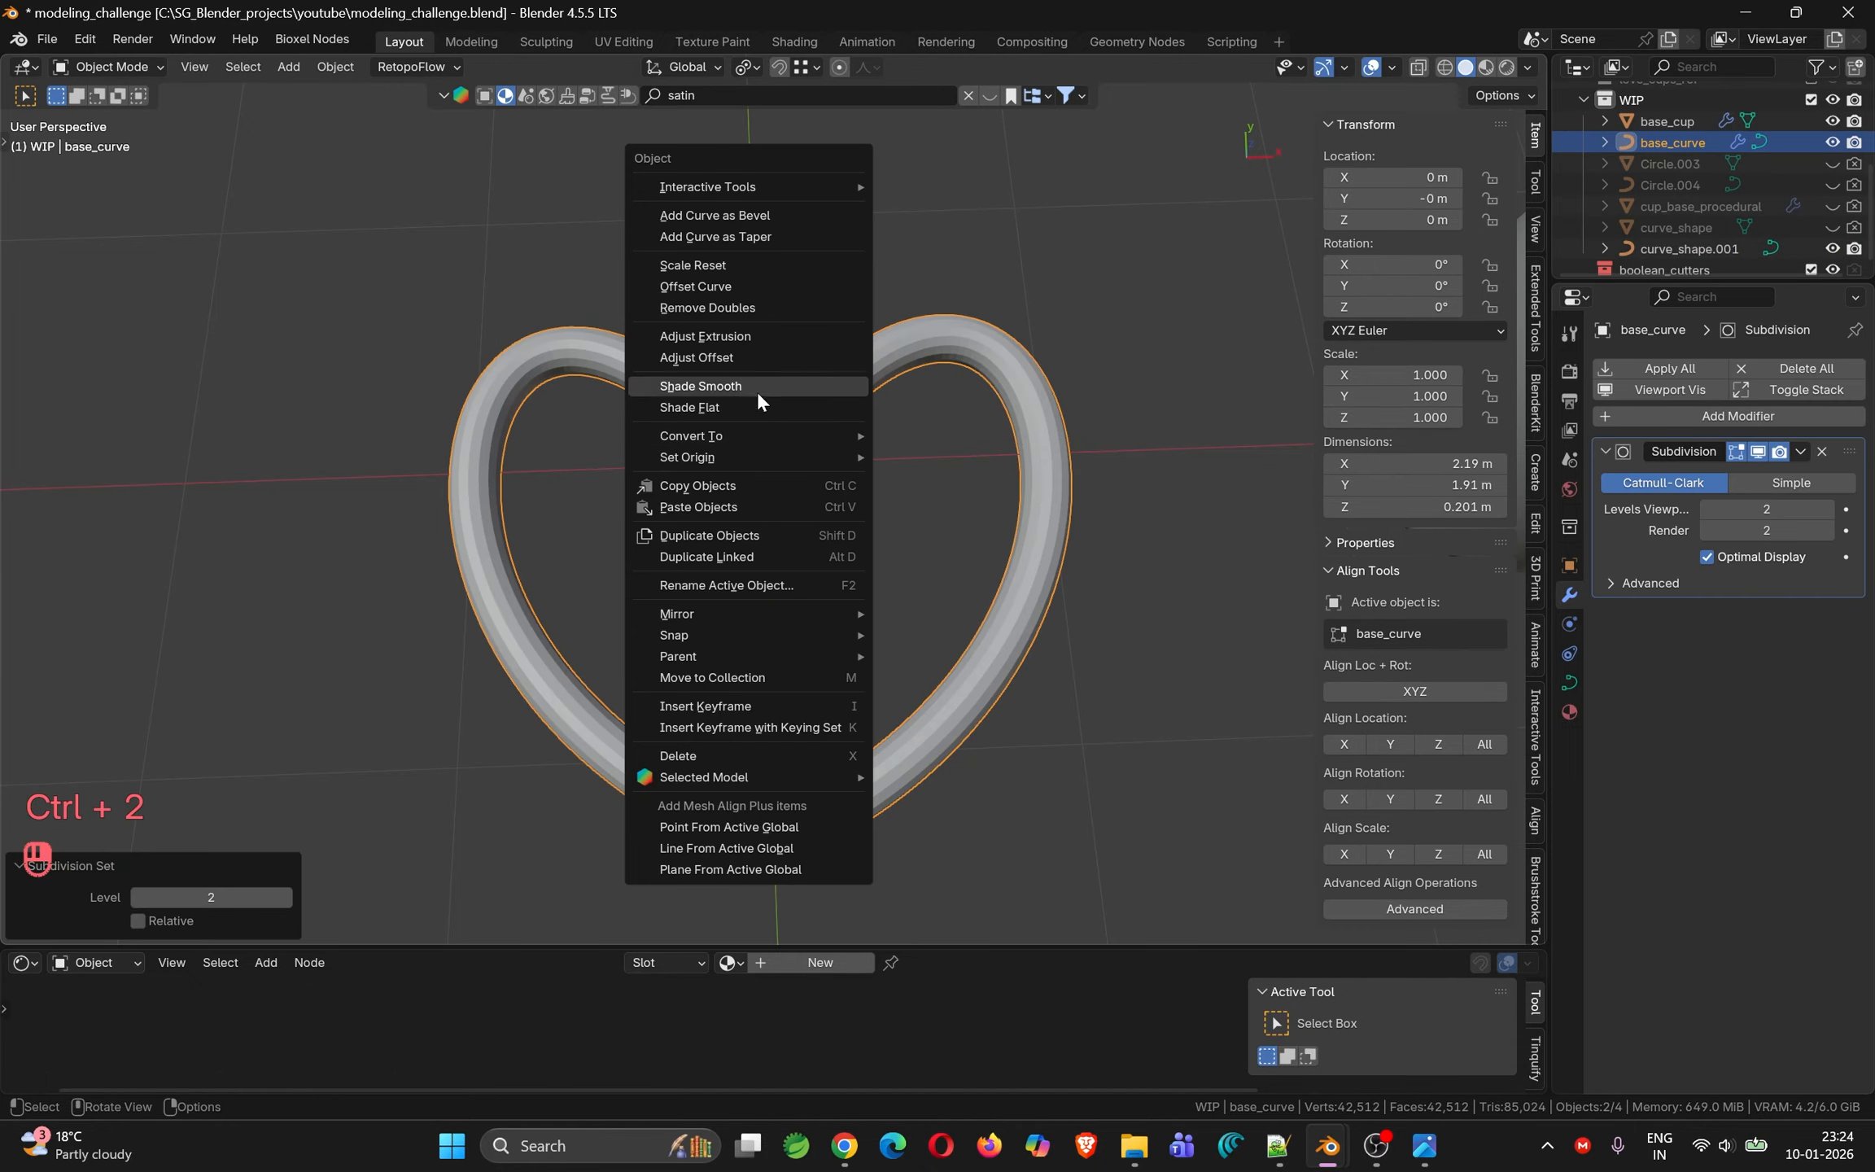
click(765, 362)
right_click(802, 427)
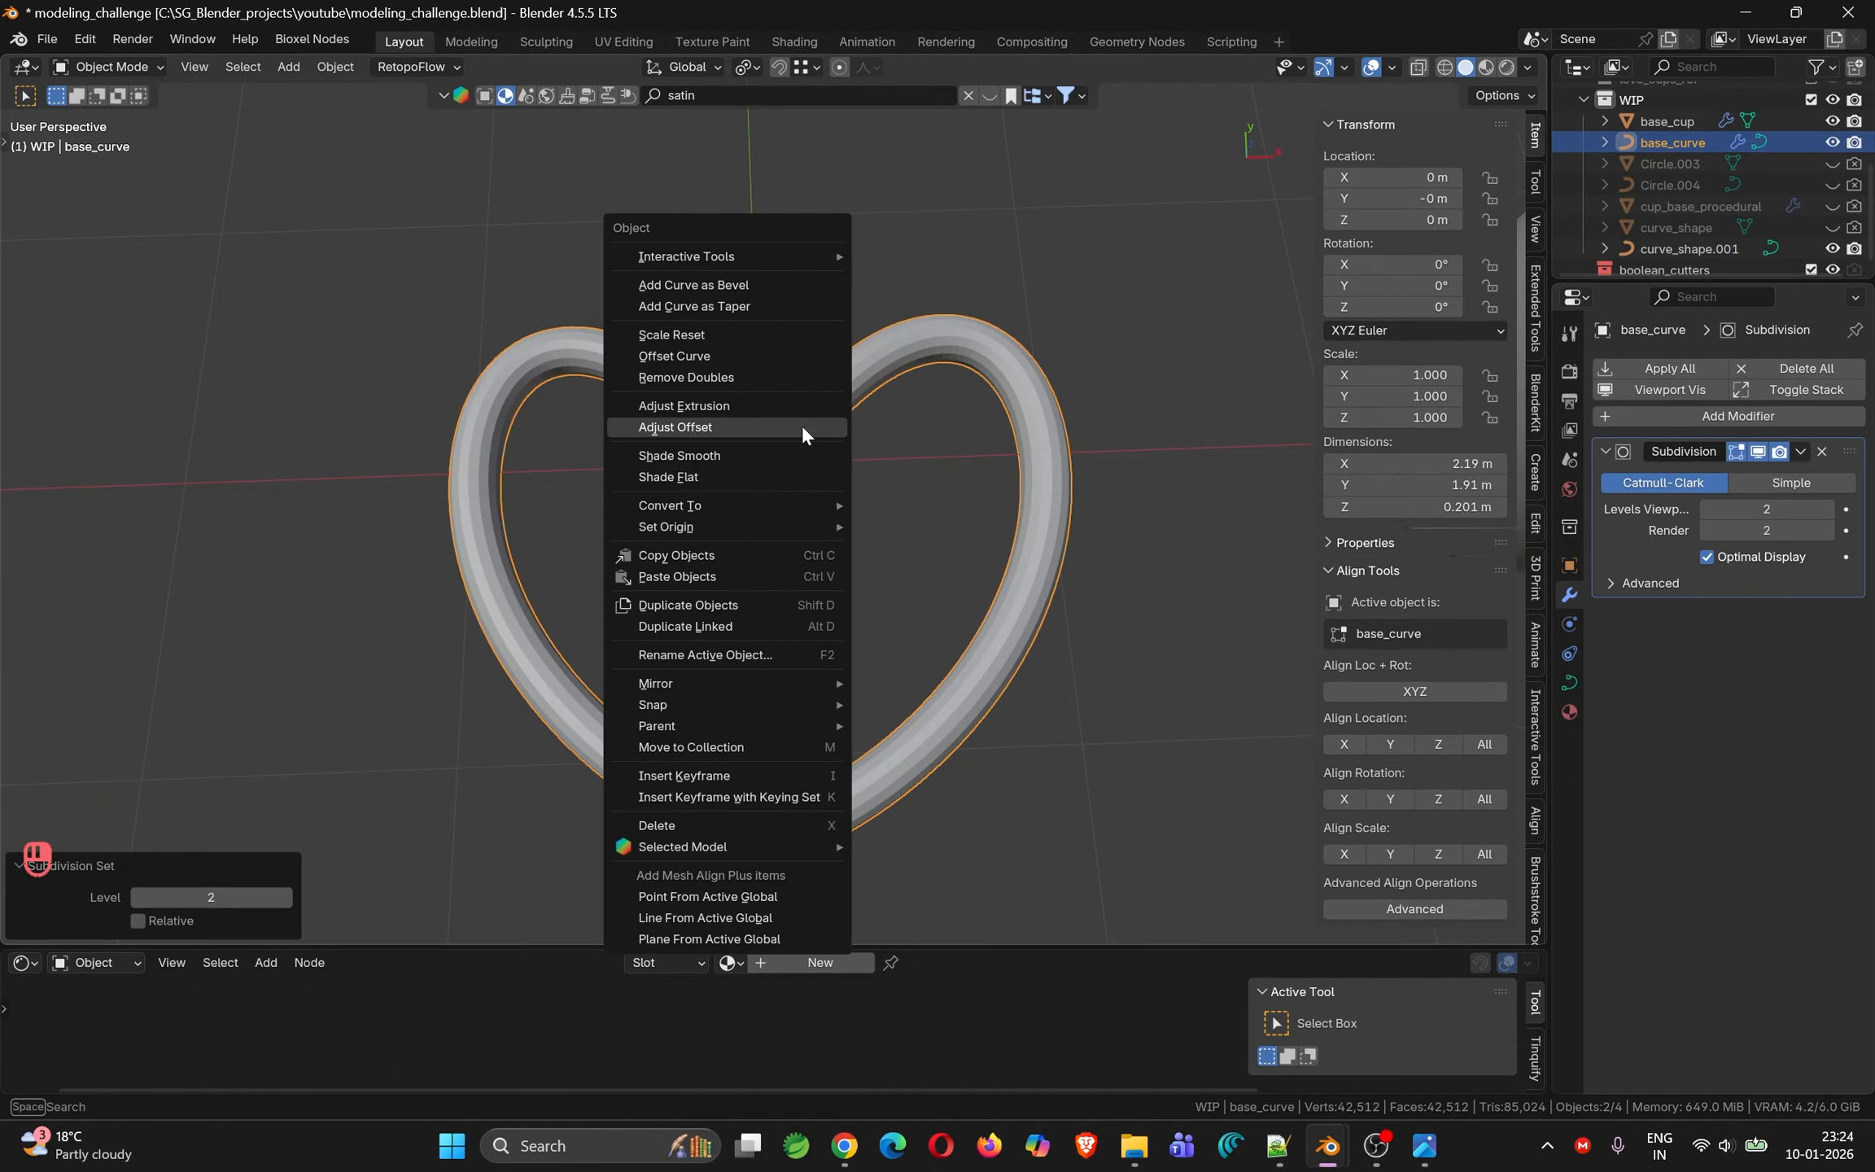
click(722, 456)
Scale the profile curve_shape.001 uniformly by about 1.48 to thicken the heart frame
key(Tab)
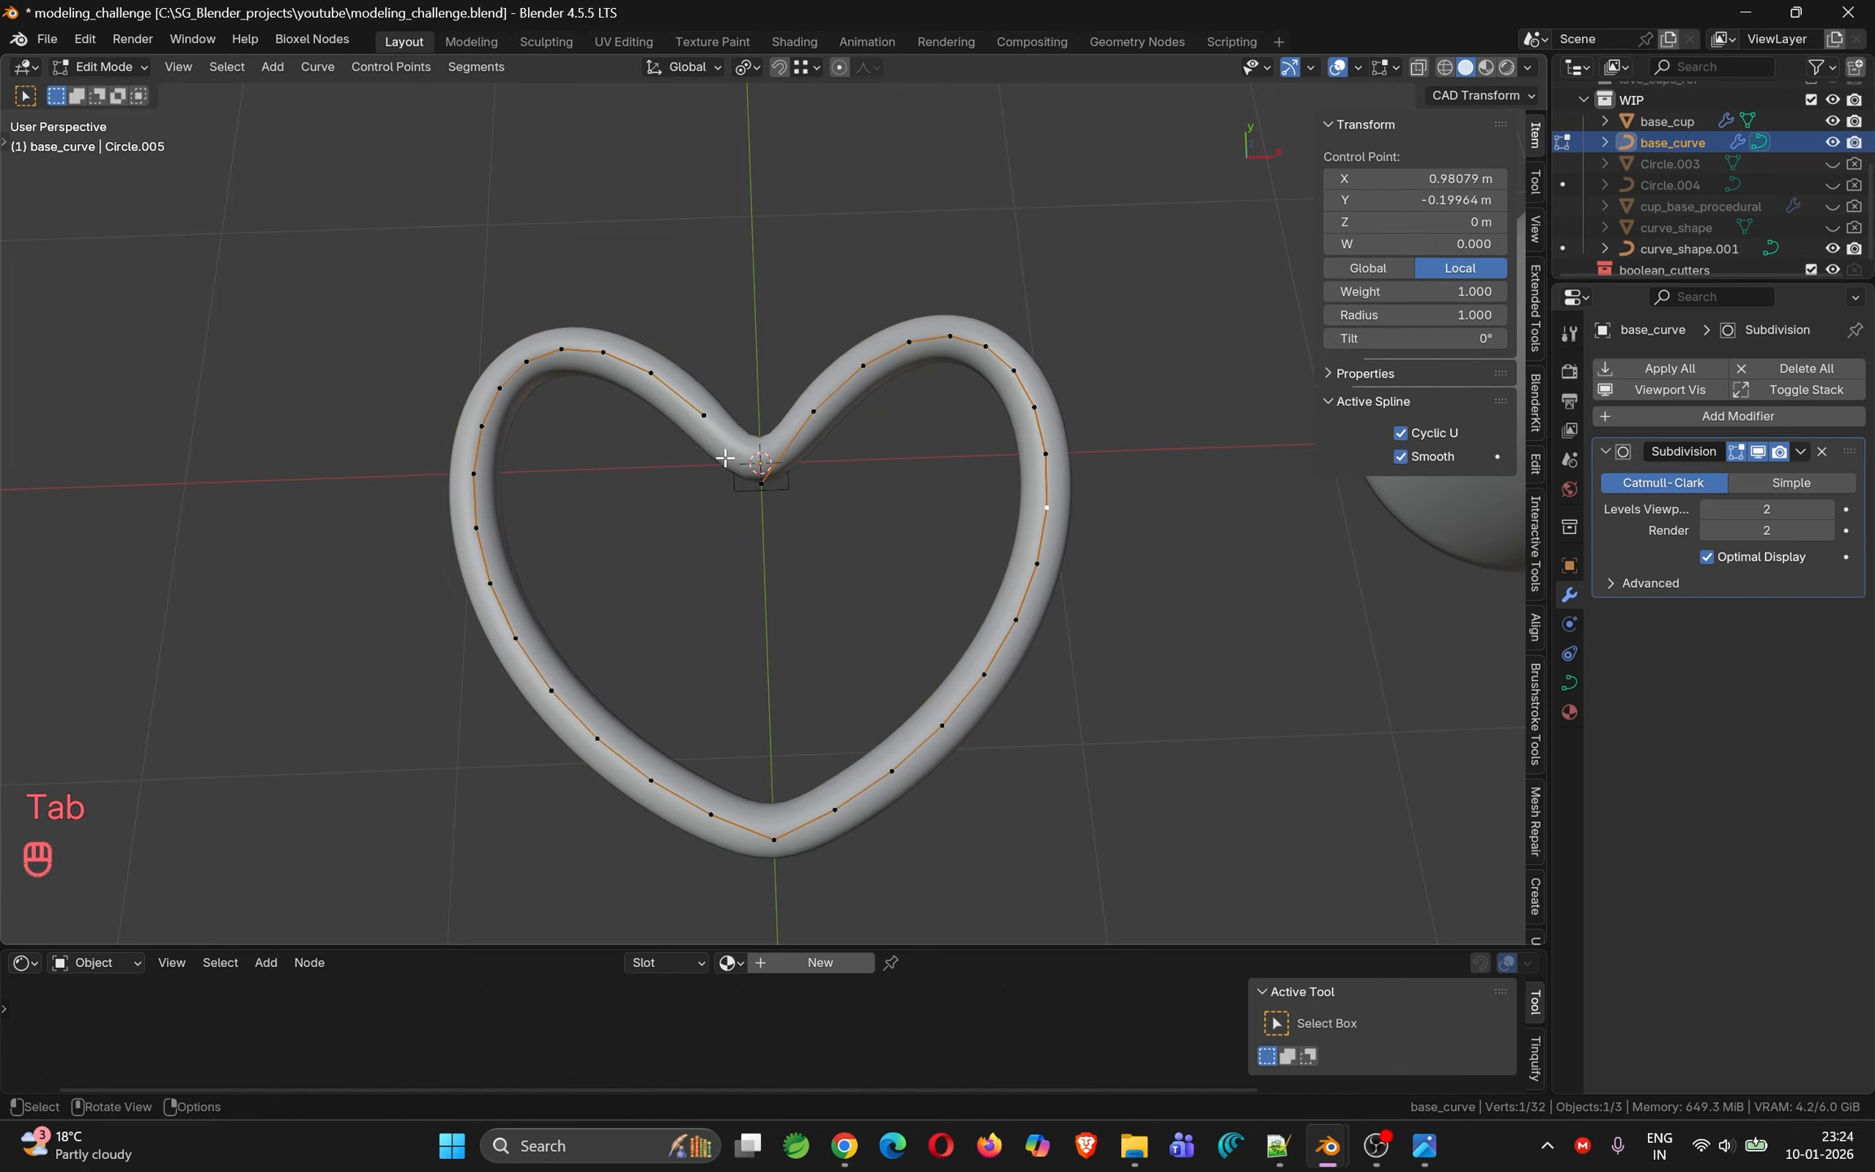
scroll(772, 438, up, 1)
key(Tab)
click(785, 497)
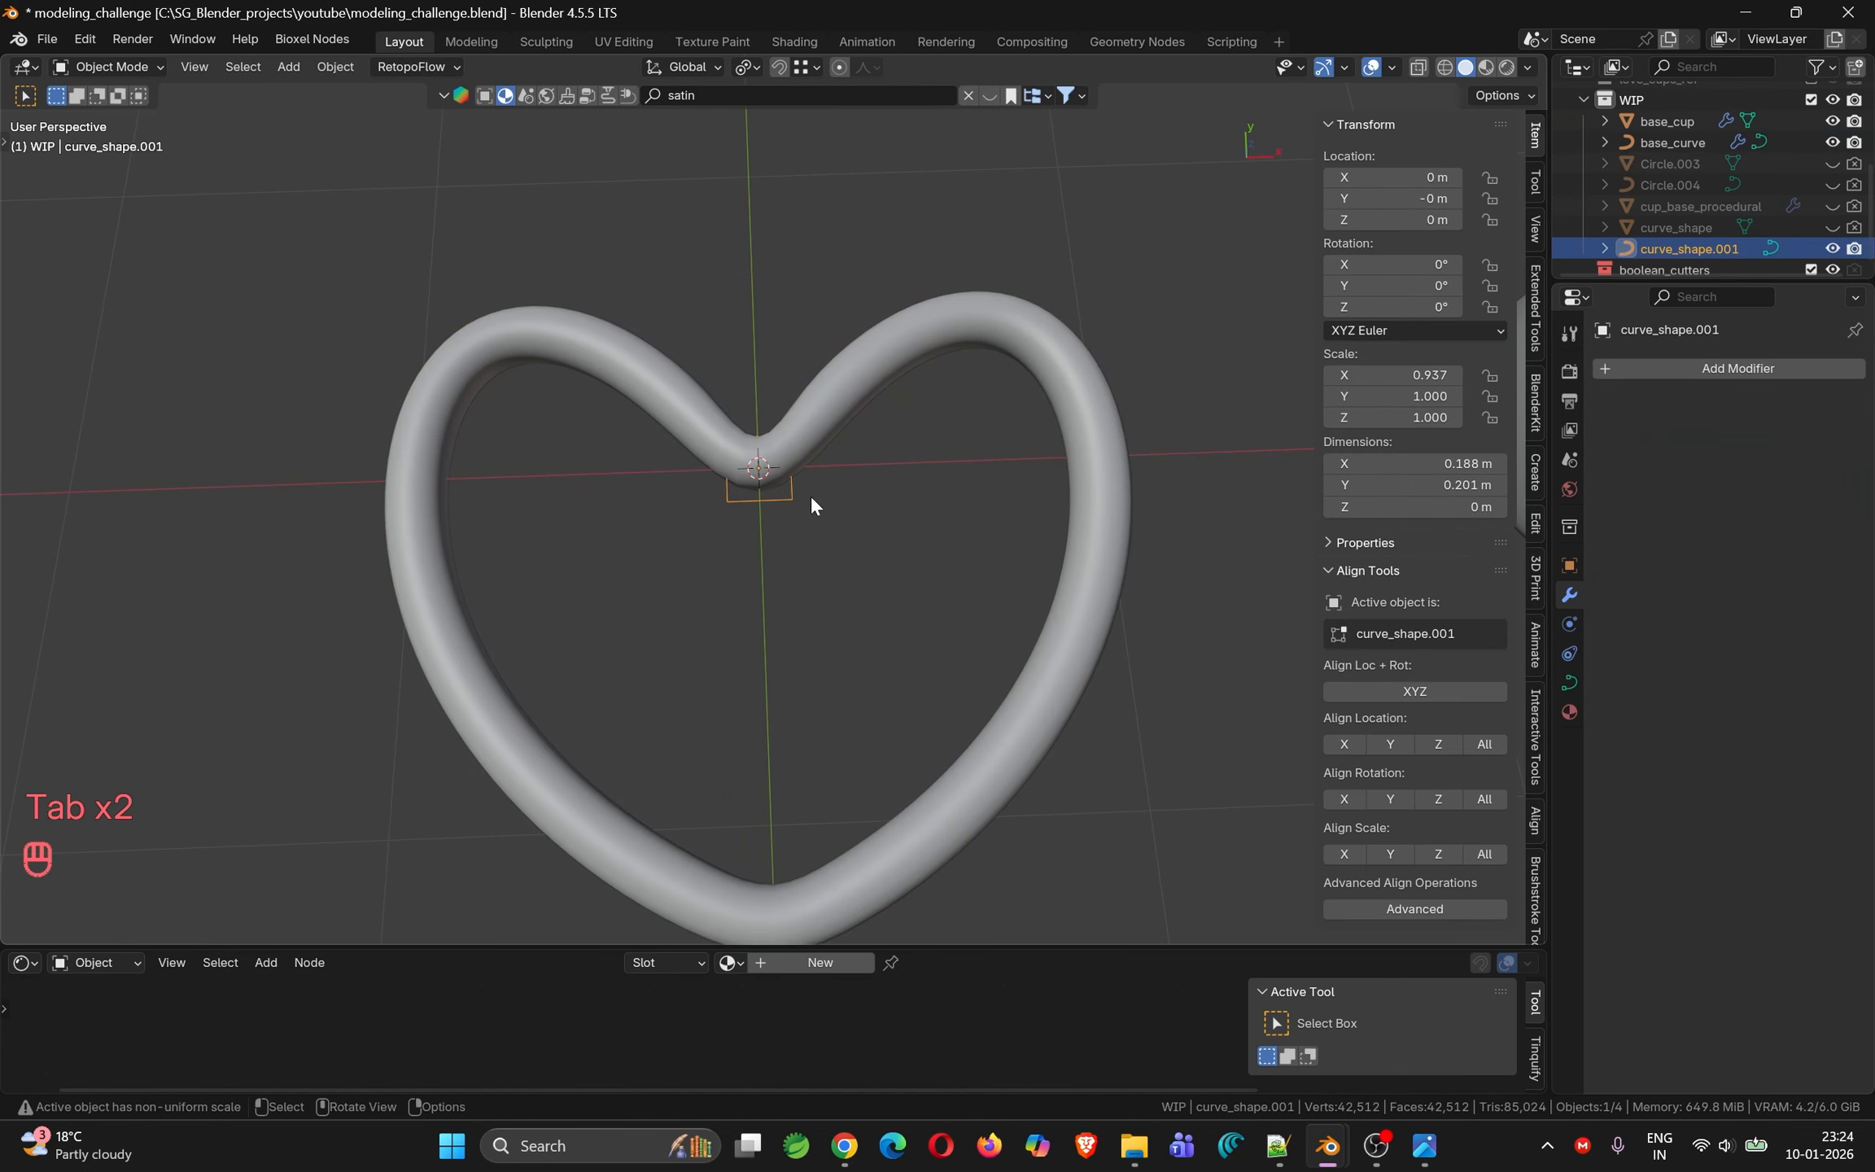
key(s)
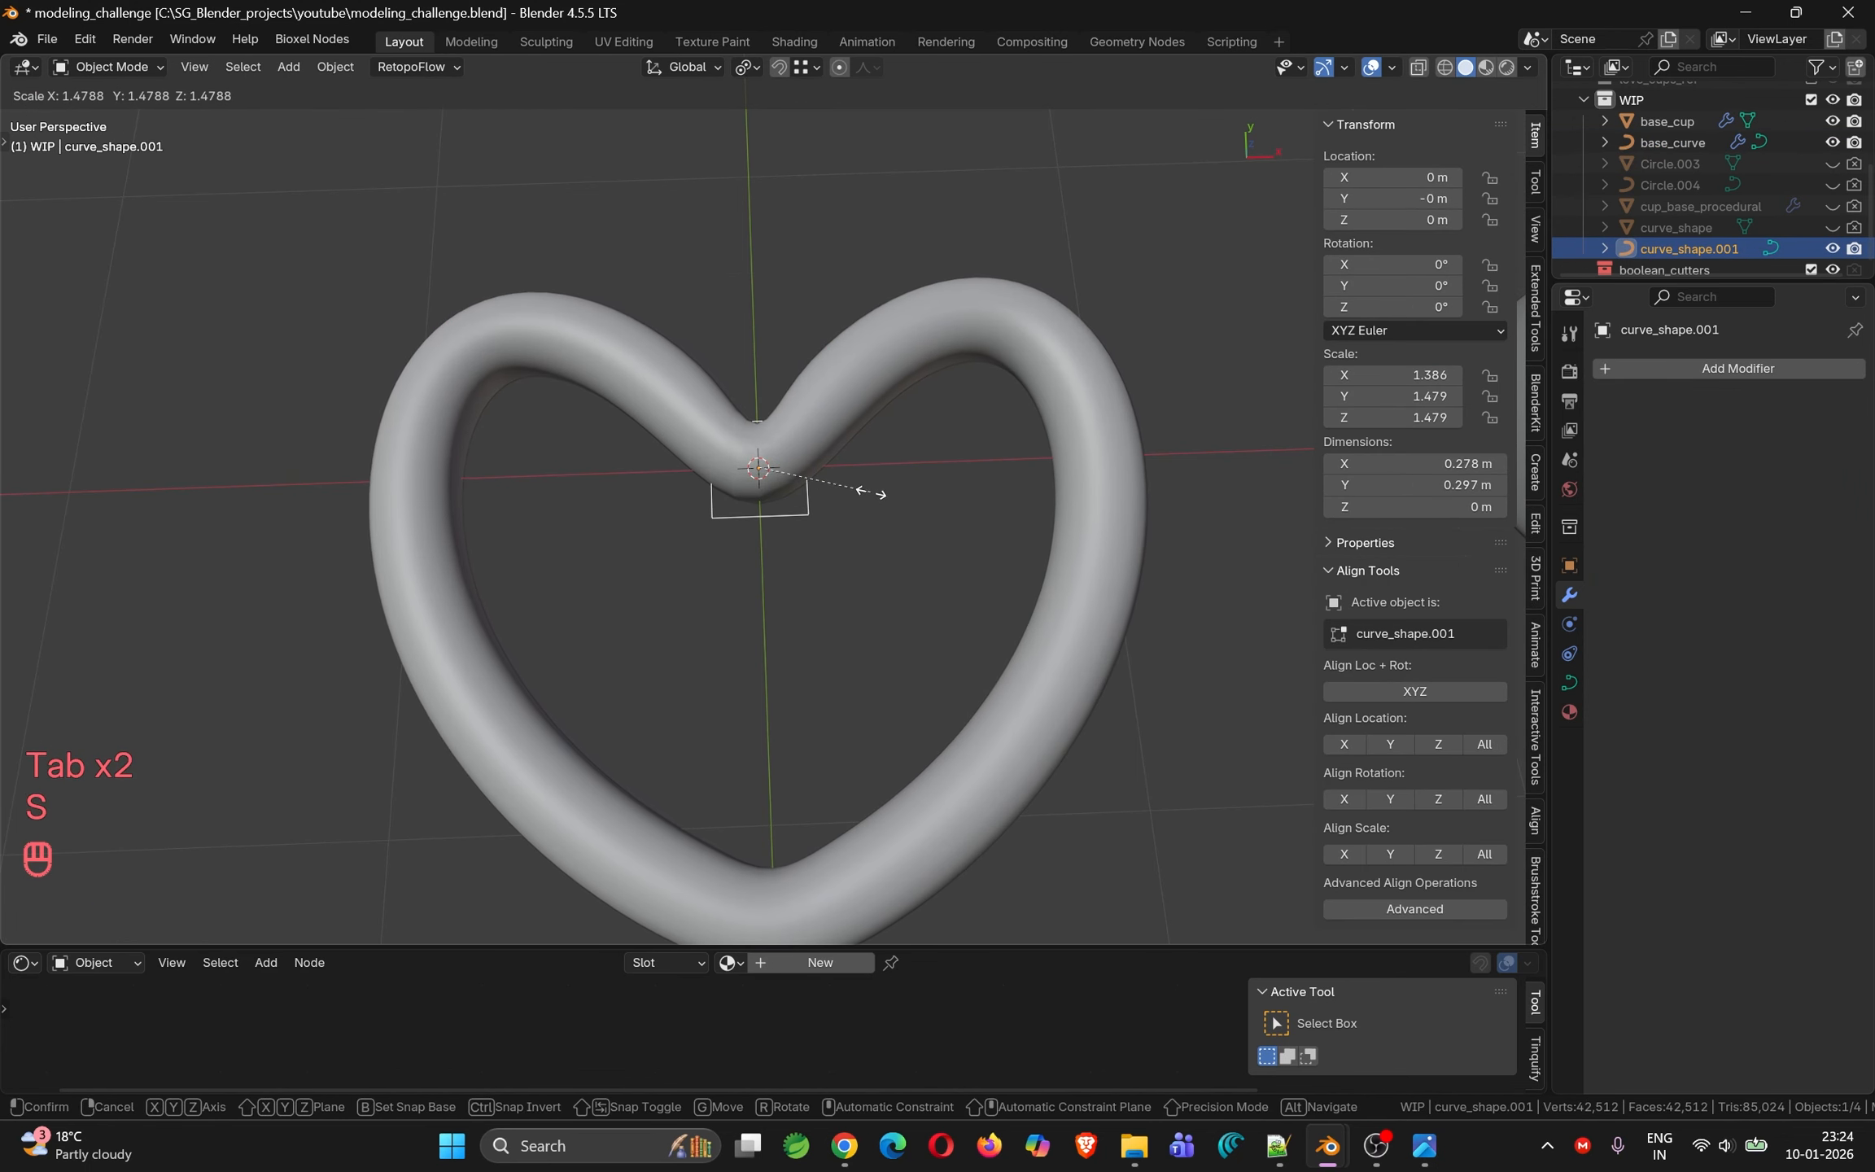
click(866, 493)
Turn on the Face Orientation overlay and check the normals of the heart frame
key(q)
click(854, 499)
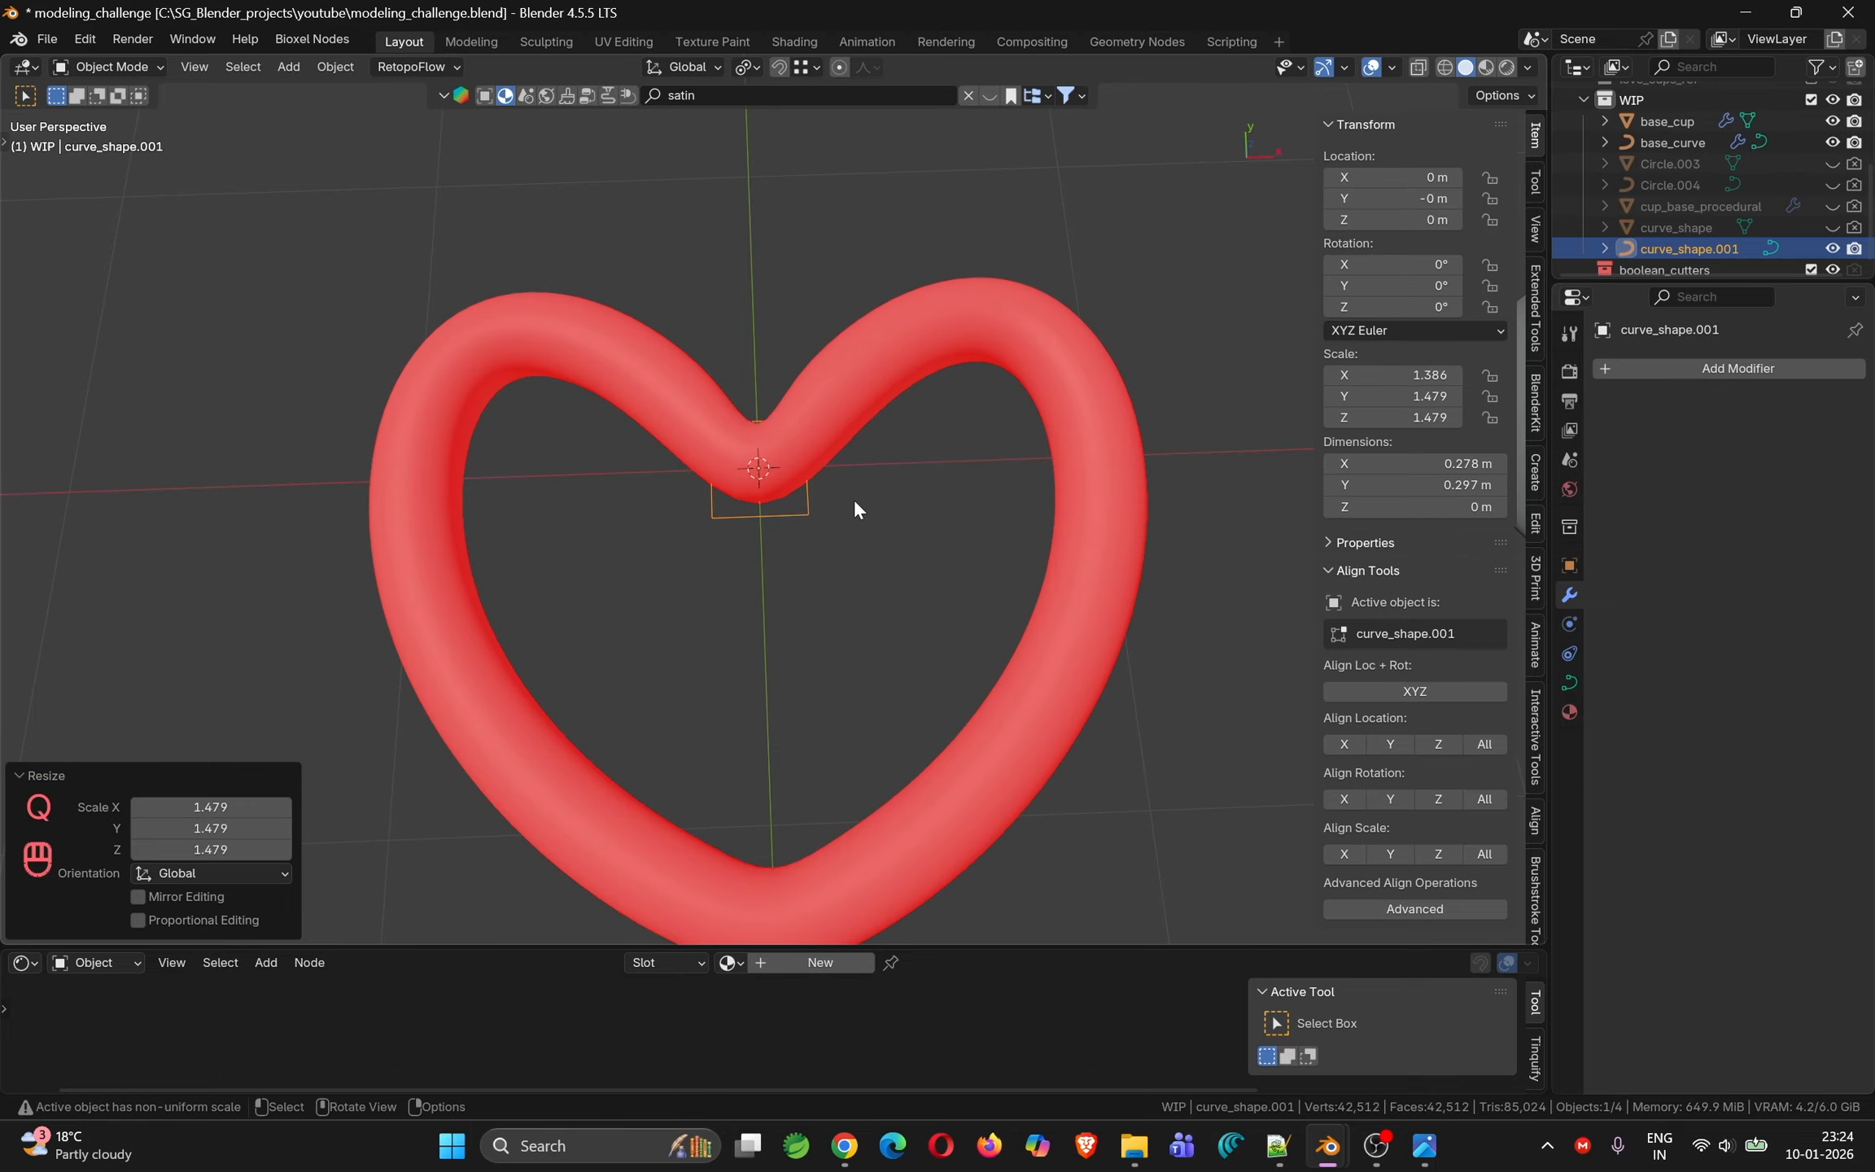
middle_drag(854, 500, 875, 397)
key(q)
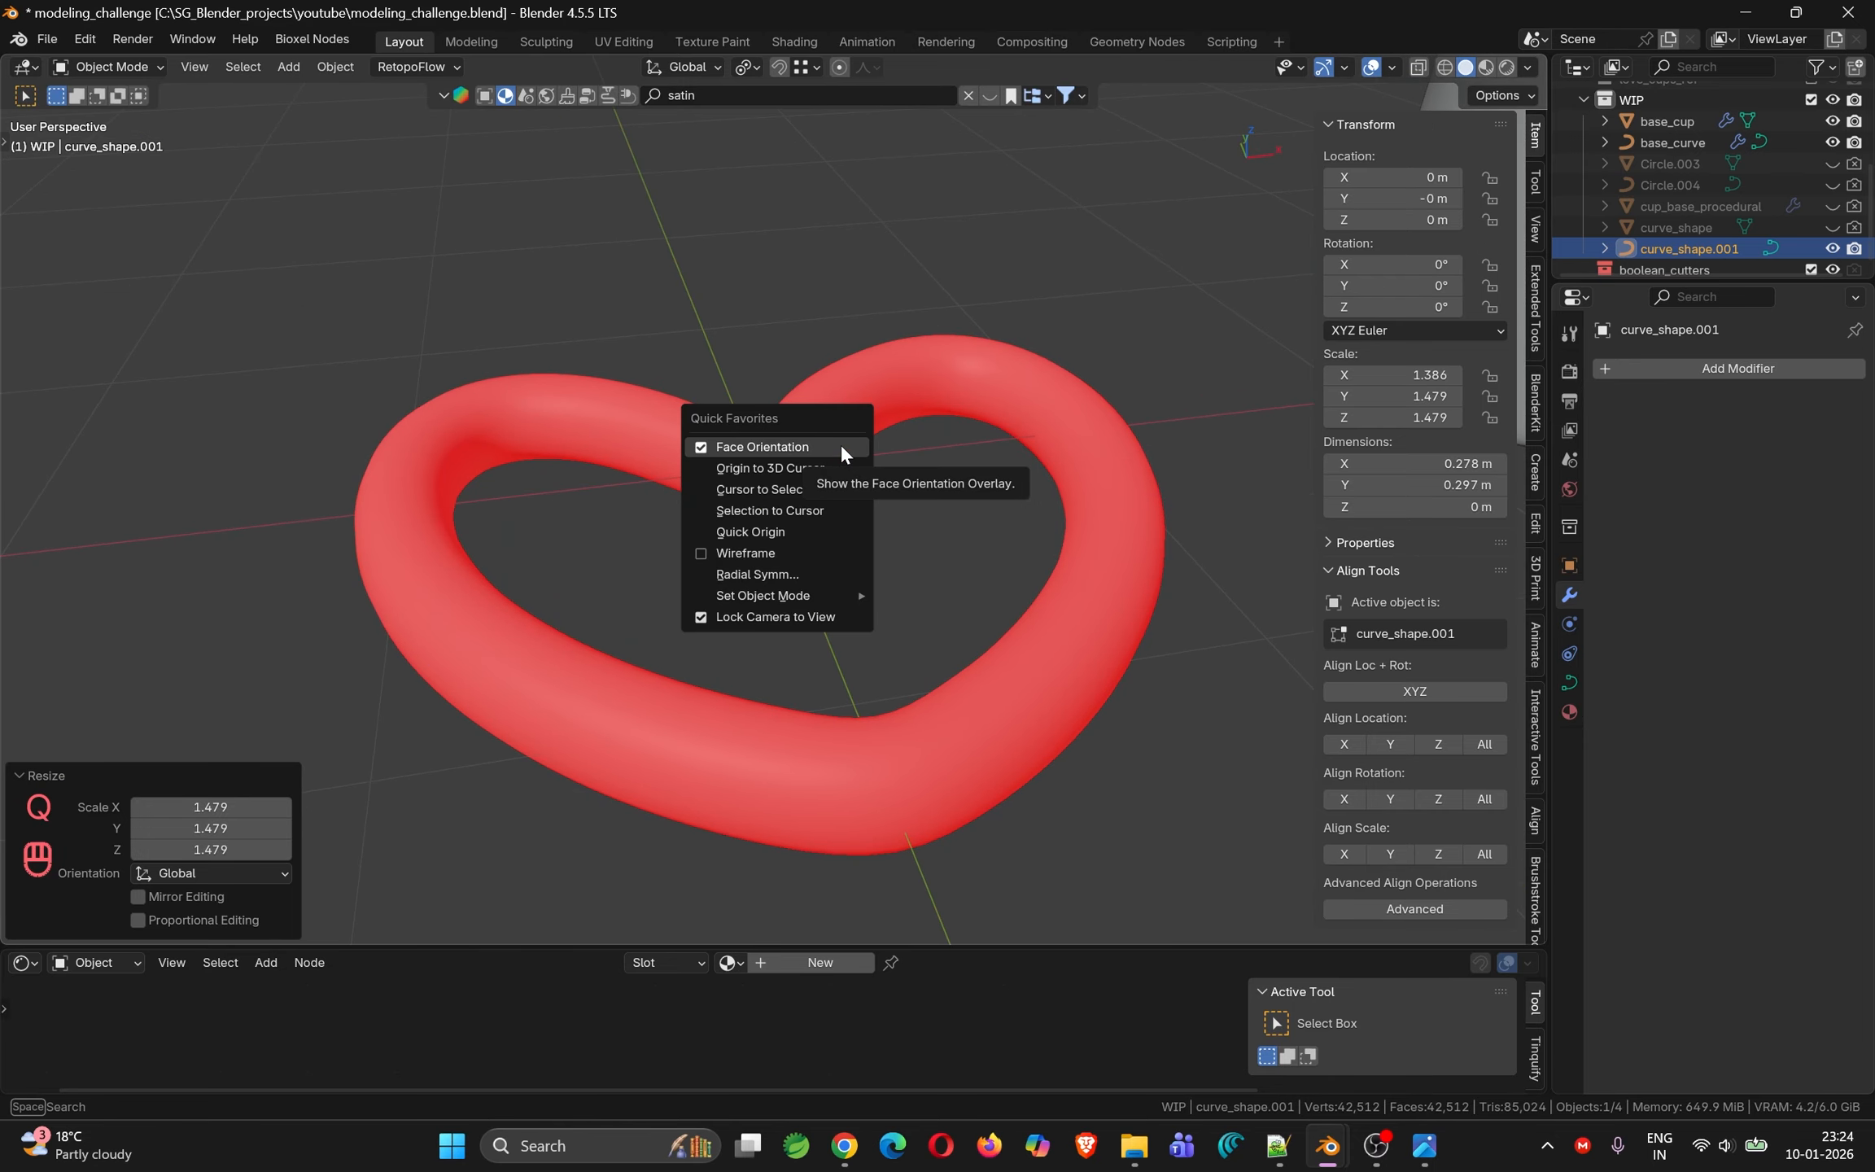
click(861, 311)
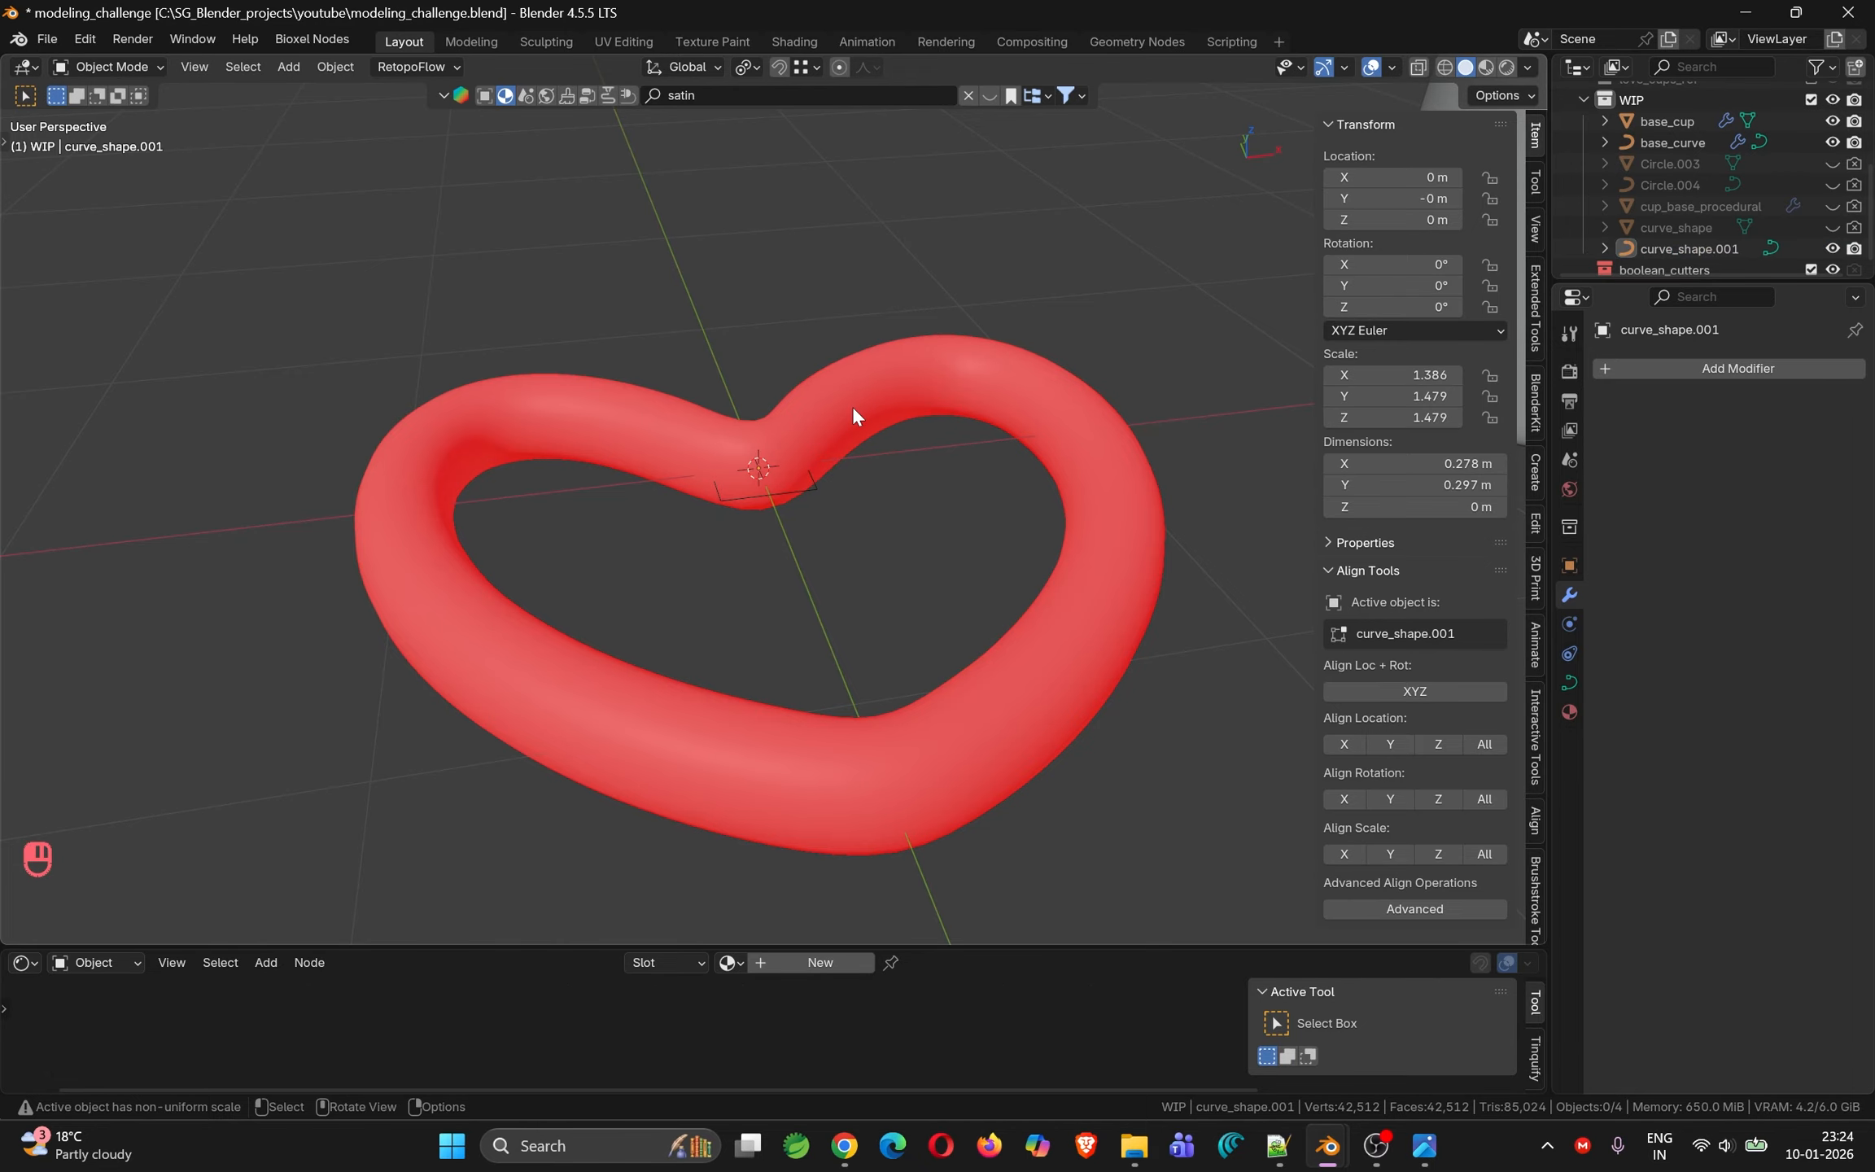
click(853, 406)
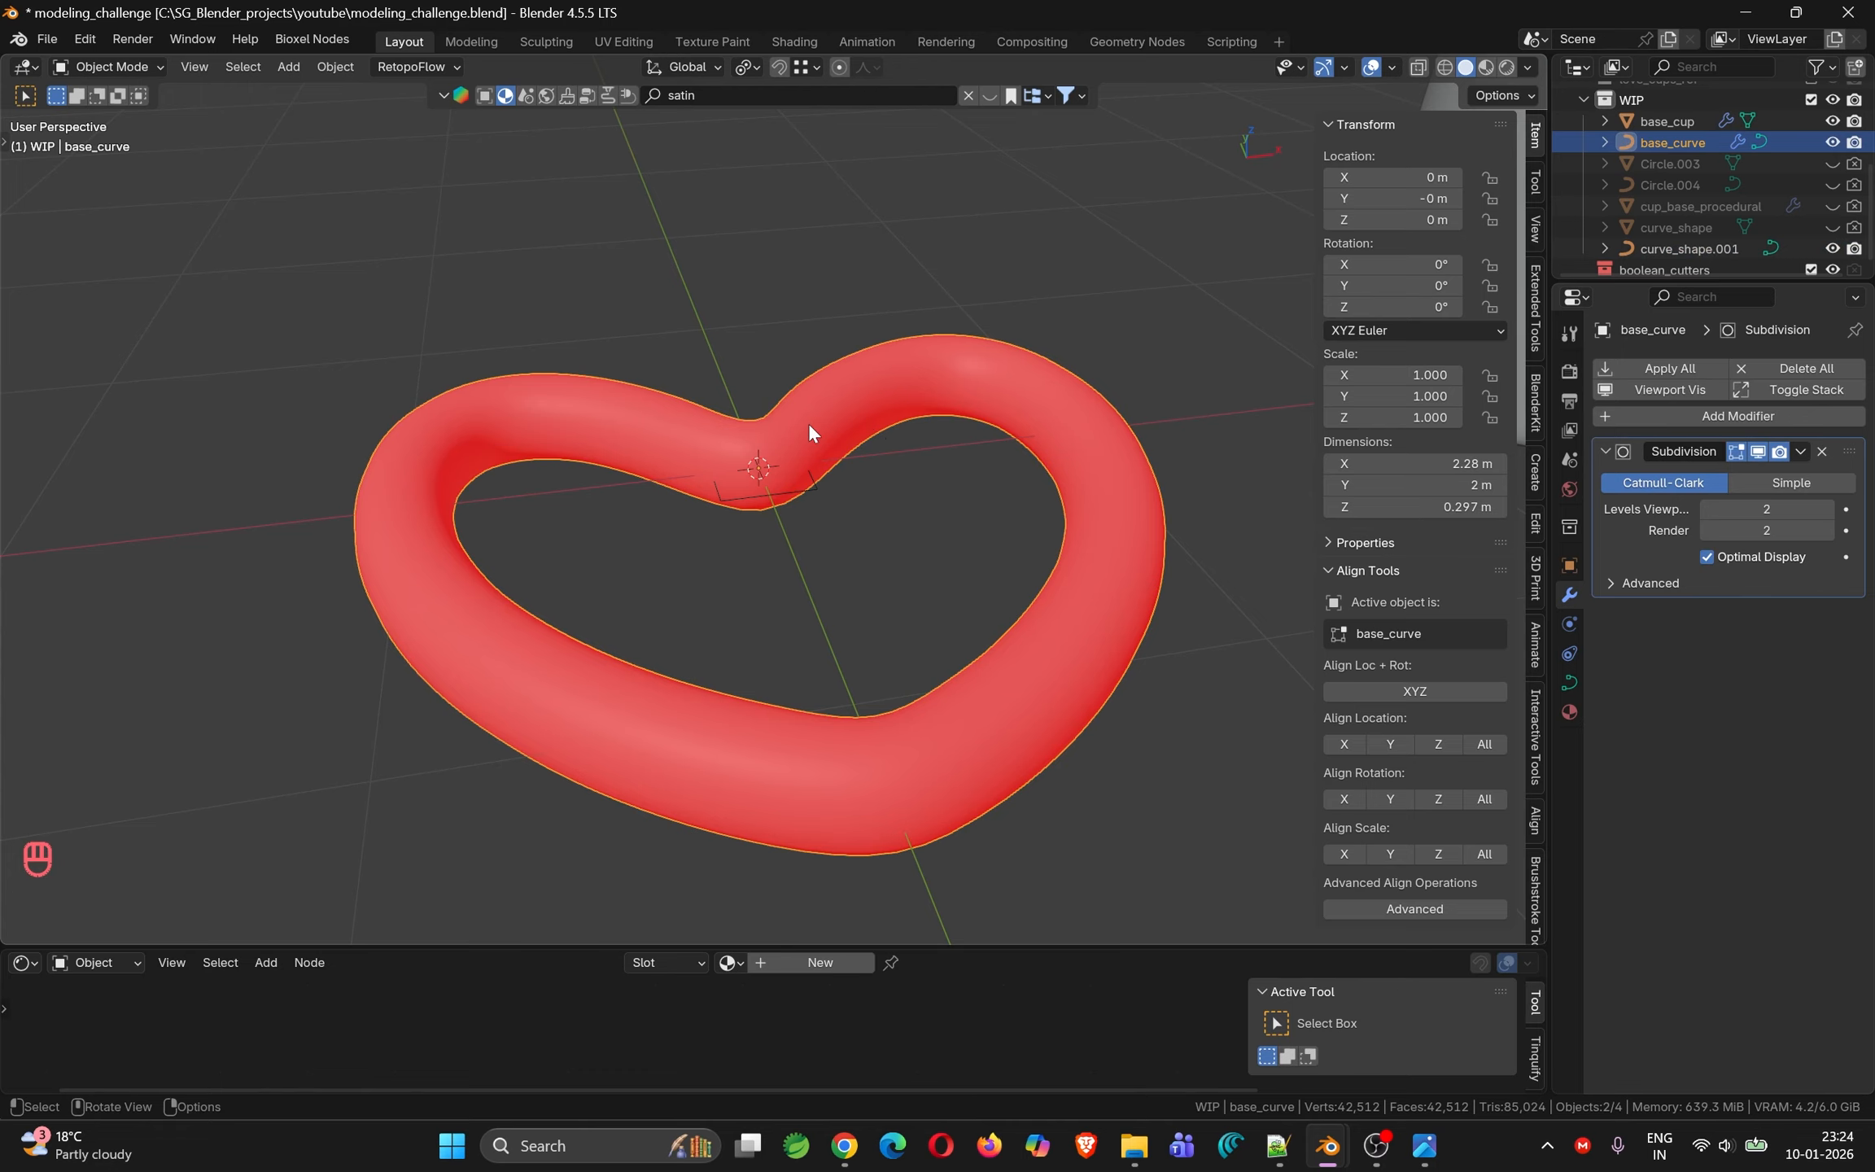
Try to flip the frame's normals by rotating all points of curve_shape.001 180° about the Y axis in Edit Mode
click(783, 492)
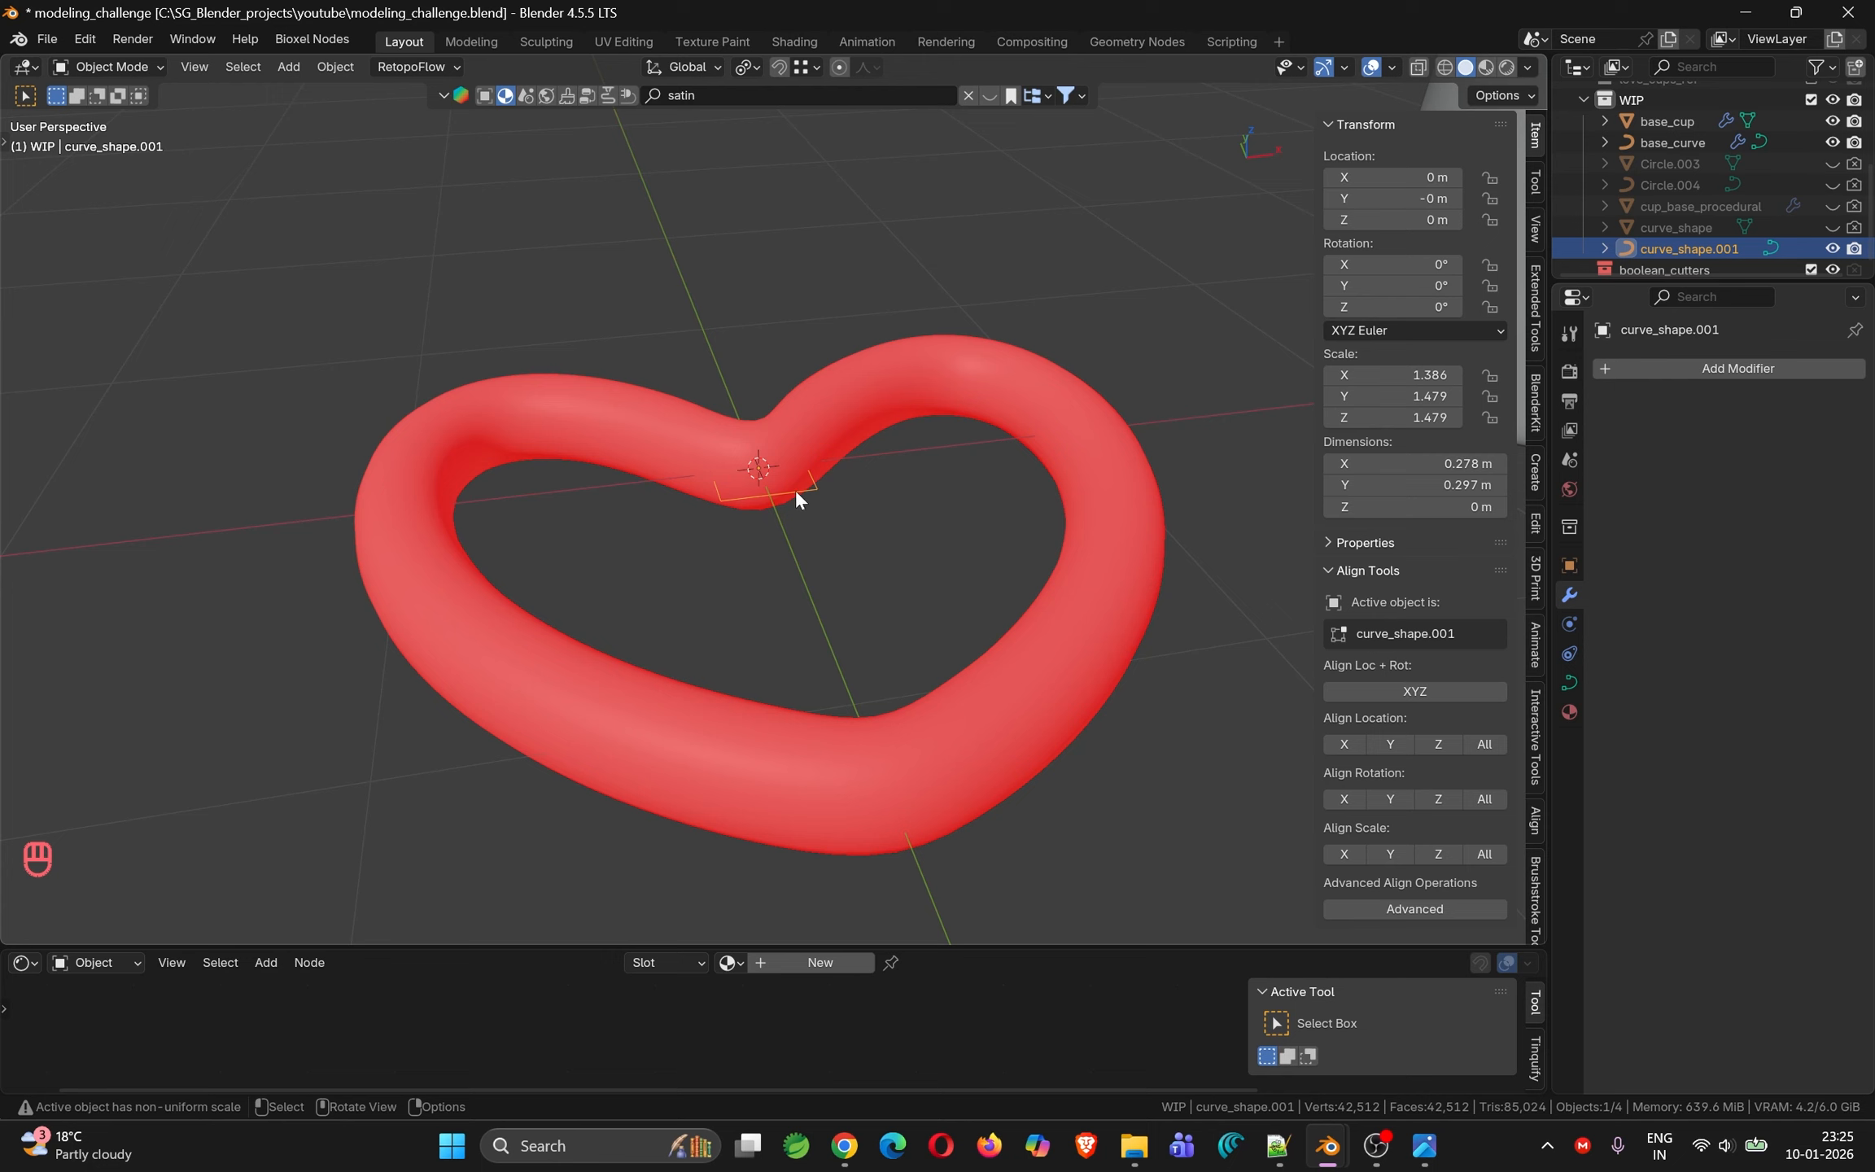
key(Tab)
key(Tab)
key(Tab)
key(a)
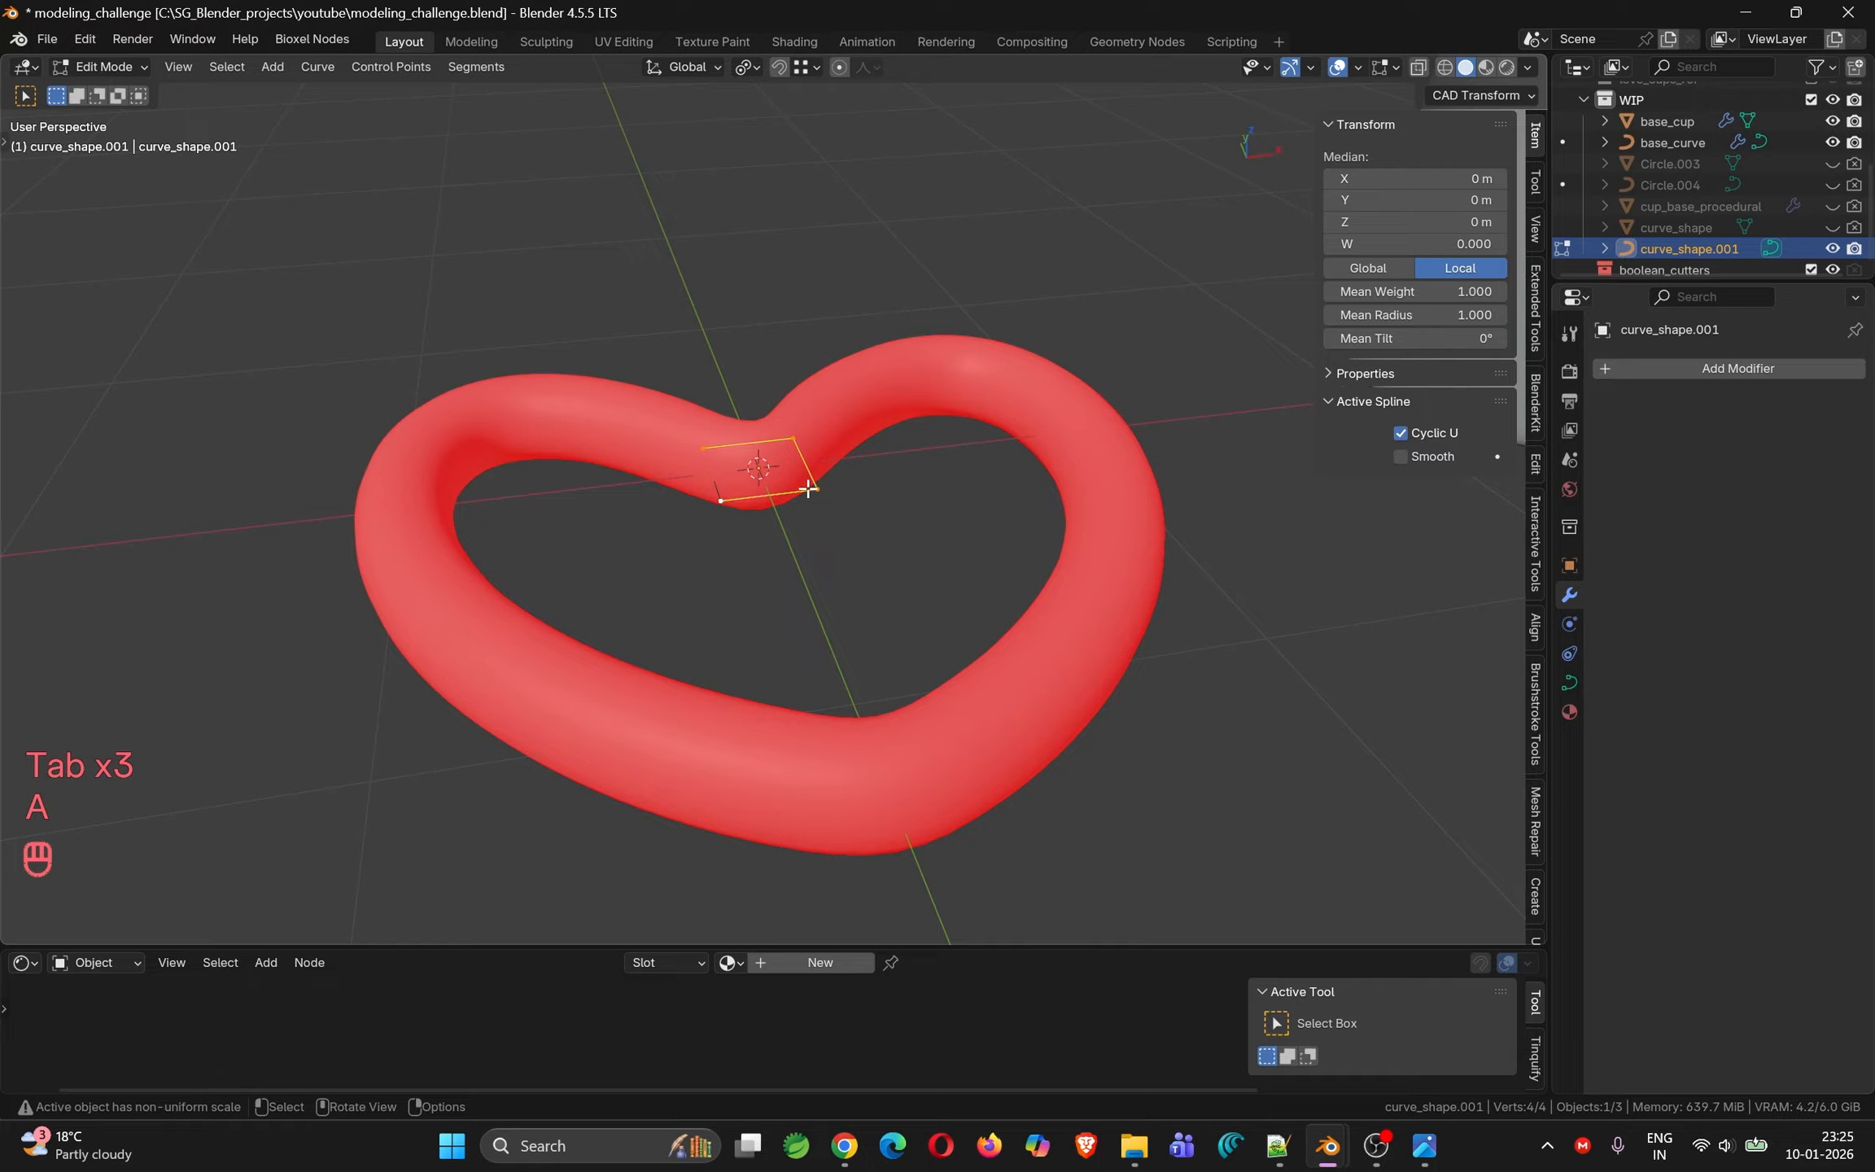
key(r)
key(y)
key(KP_1)
key(KP_8)
key(KP_0)
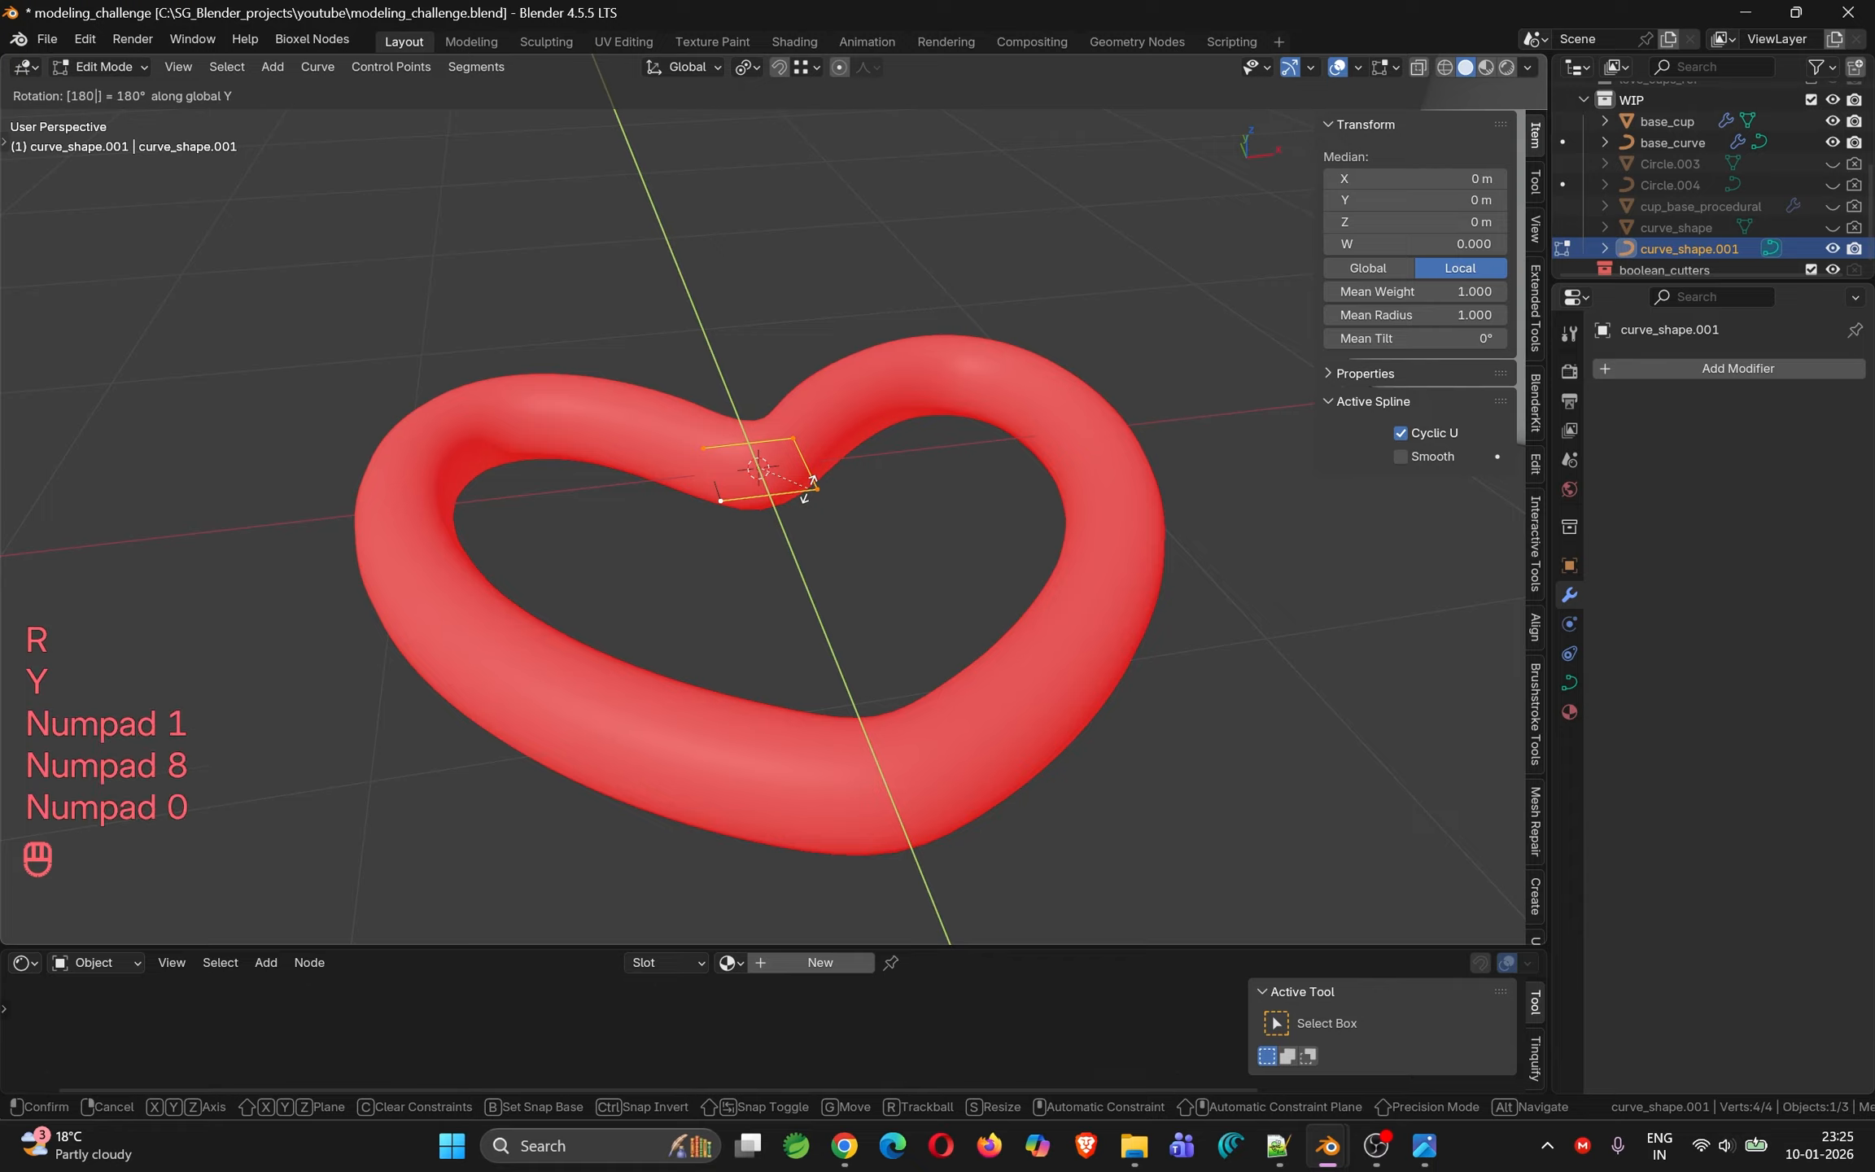
key(KP_Enter)
key(Tab)
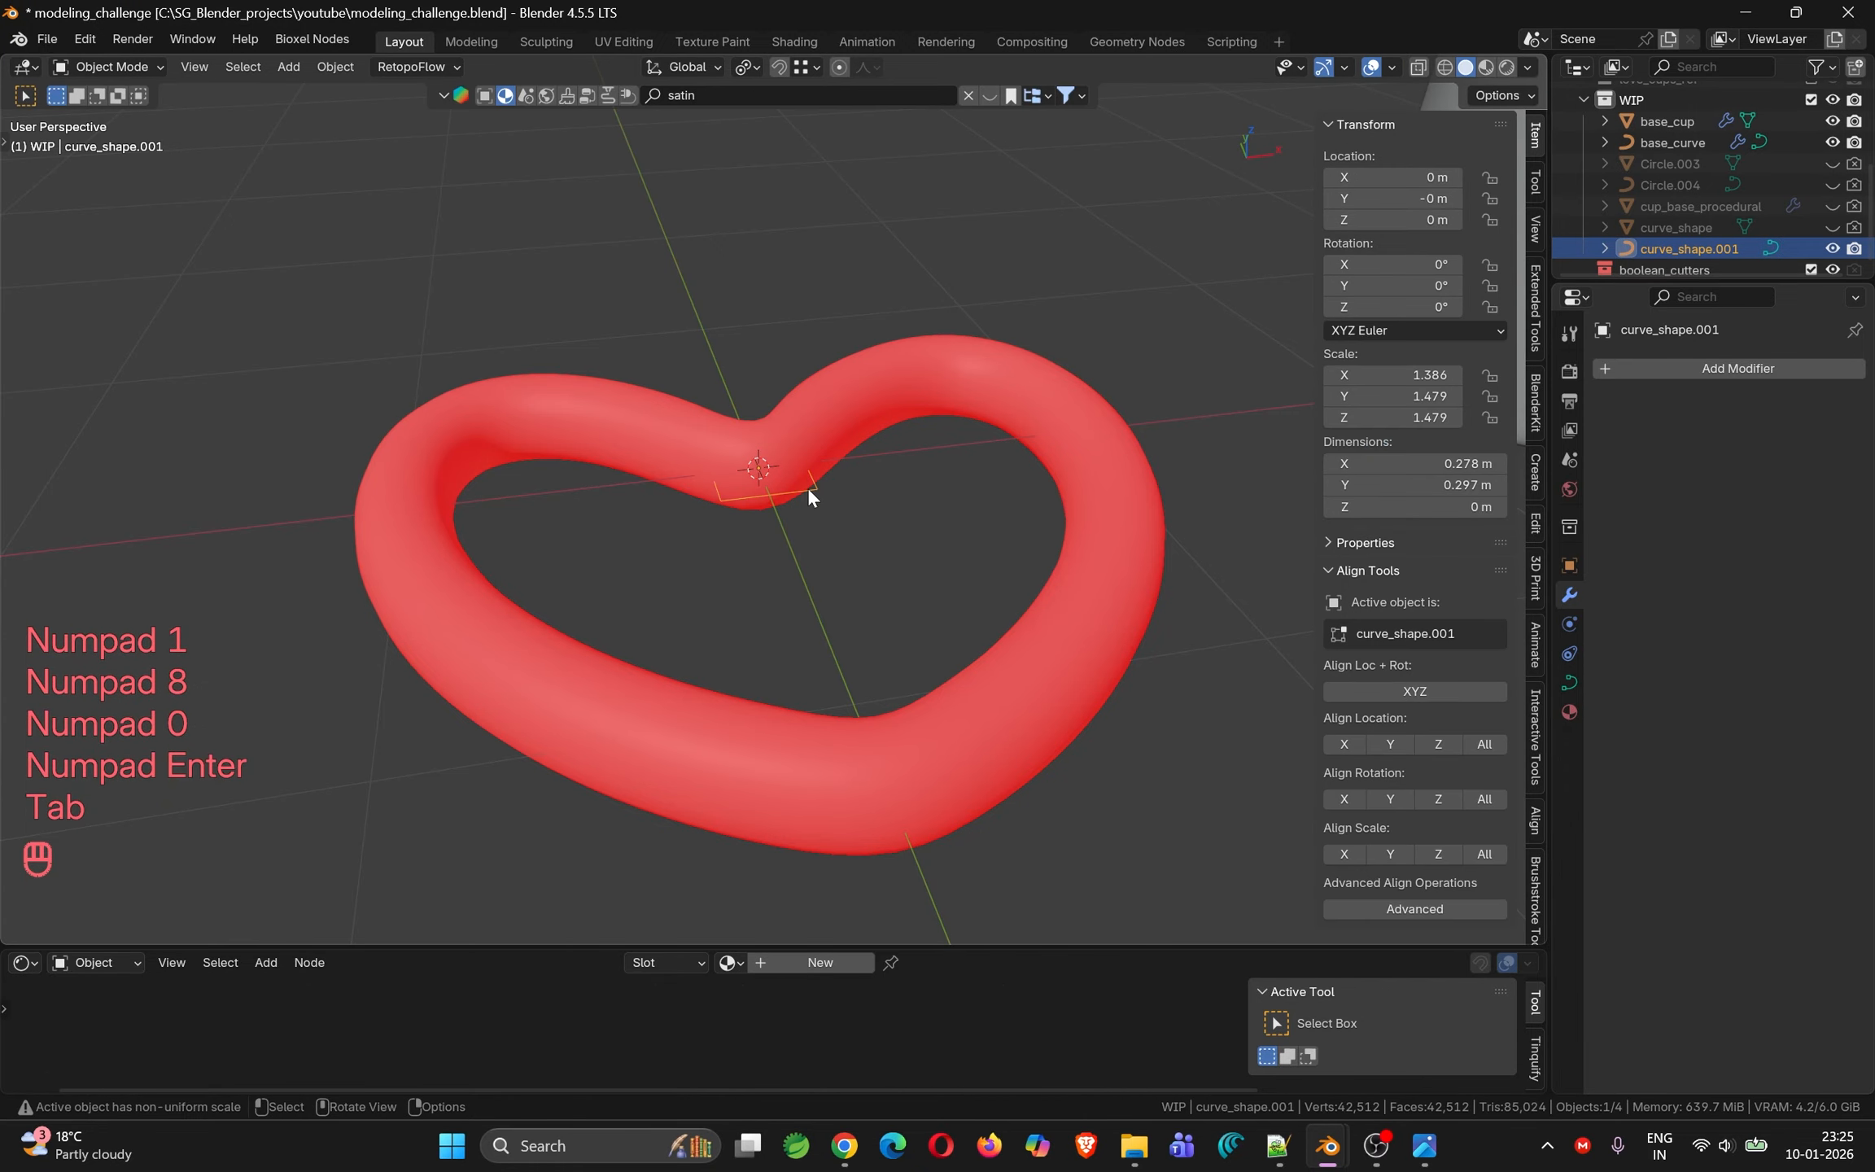
Rotate the curve_shape.001 object 180° about the Y axis and apply its rotation and scale
key(r)
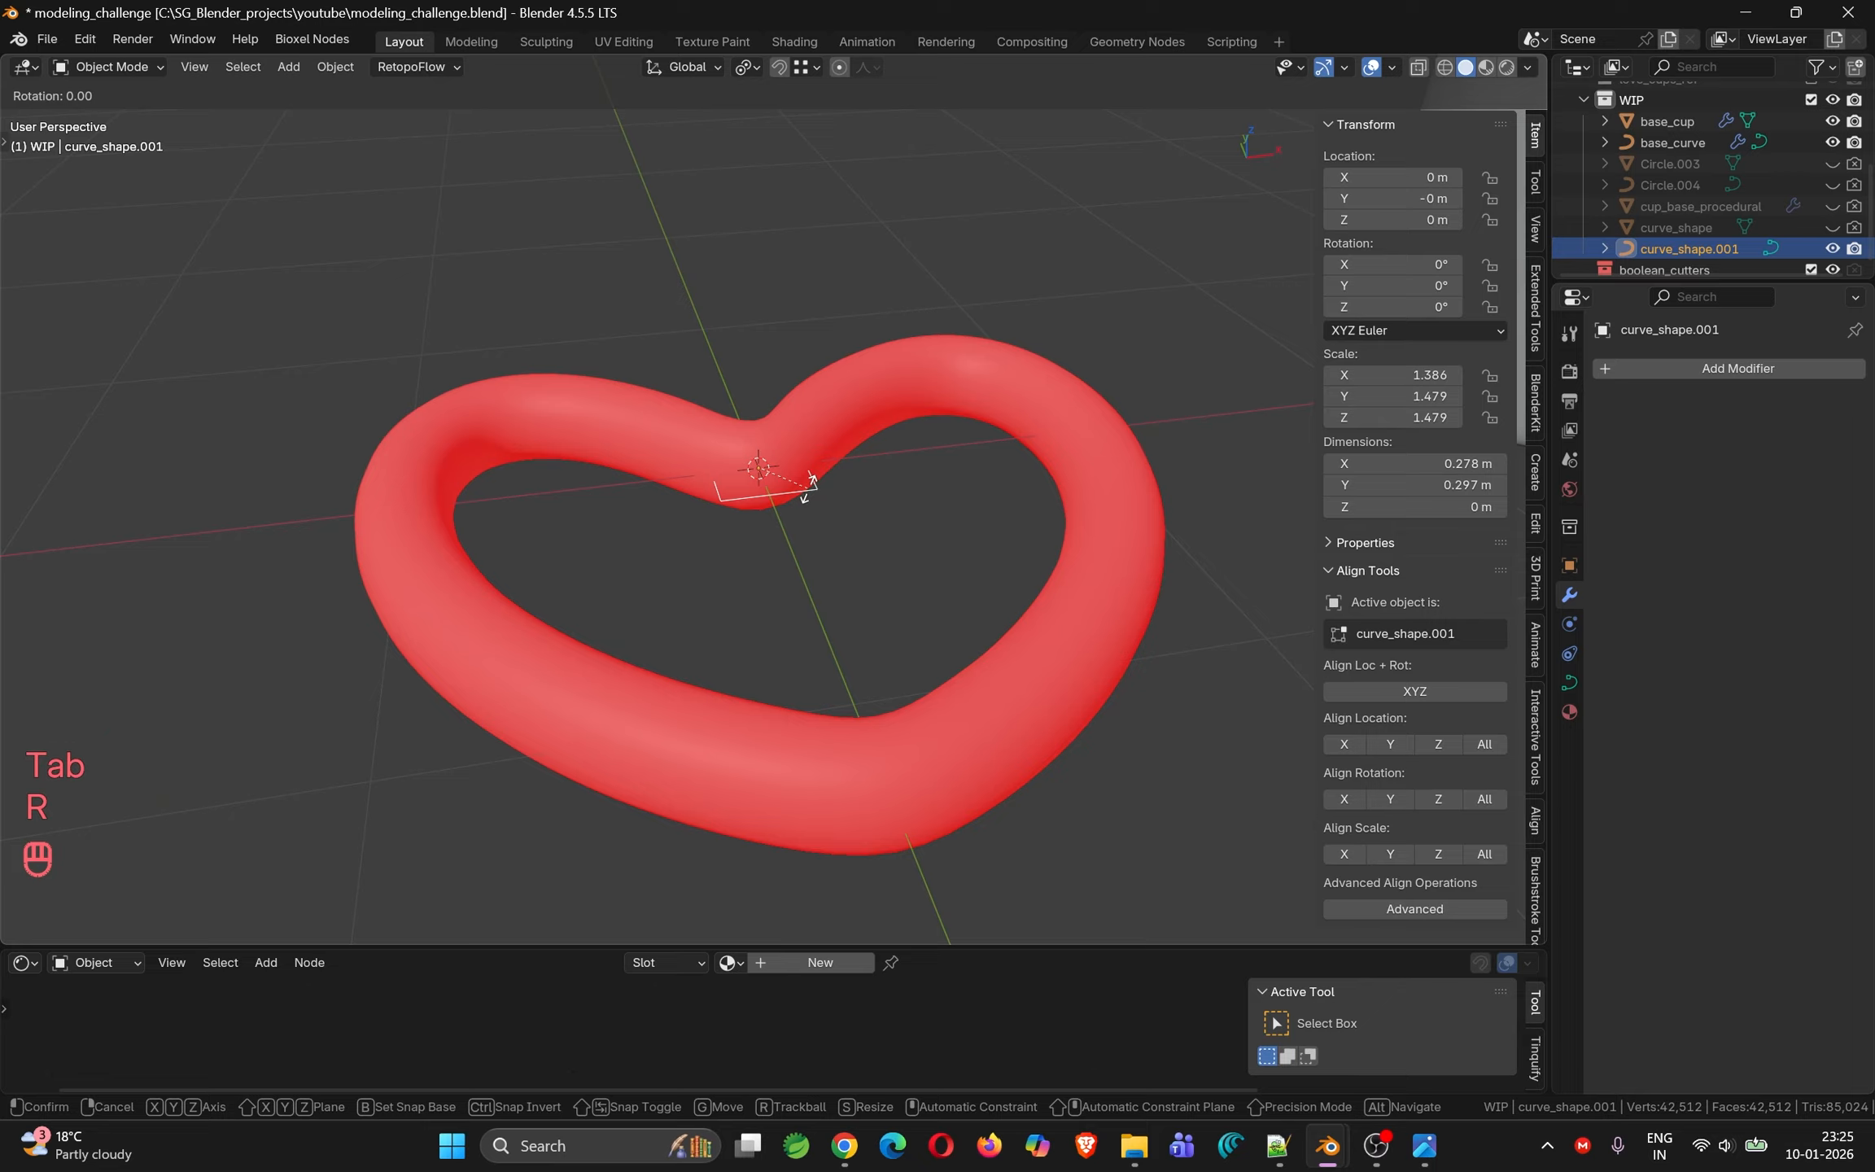
key(y)
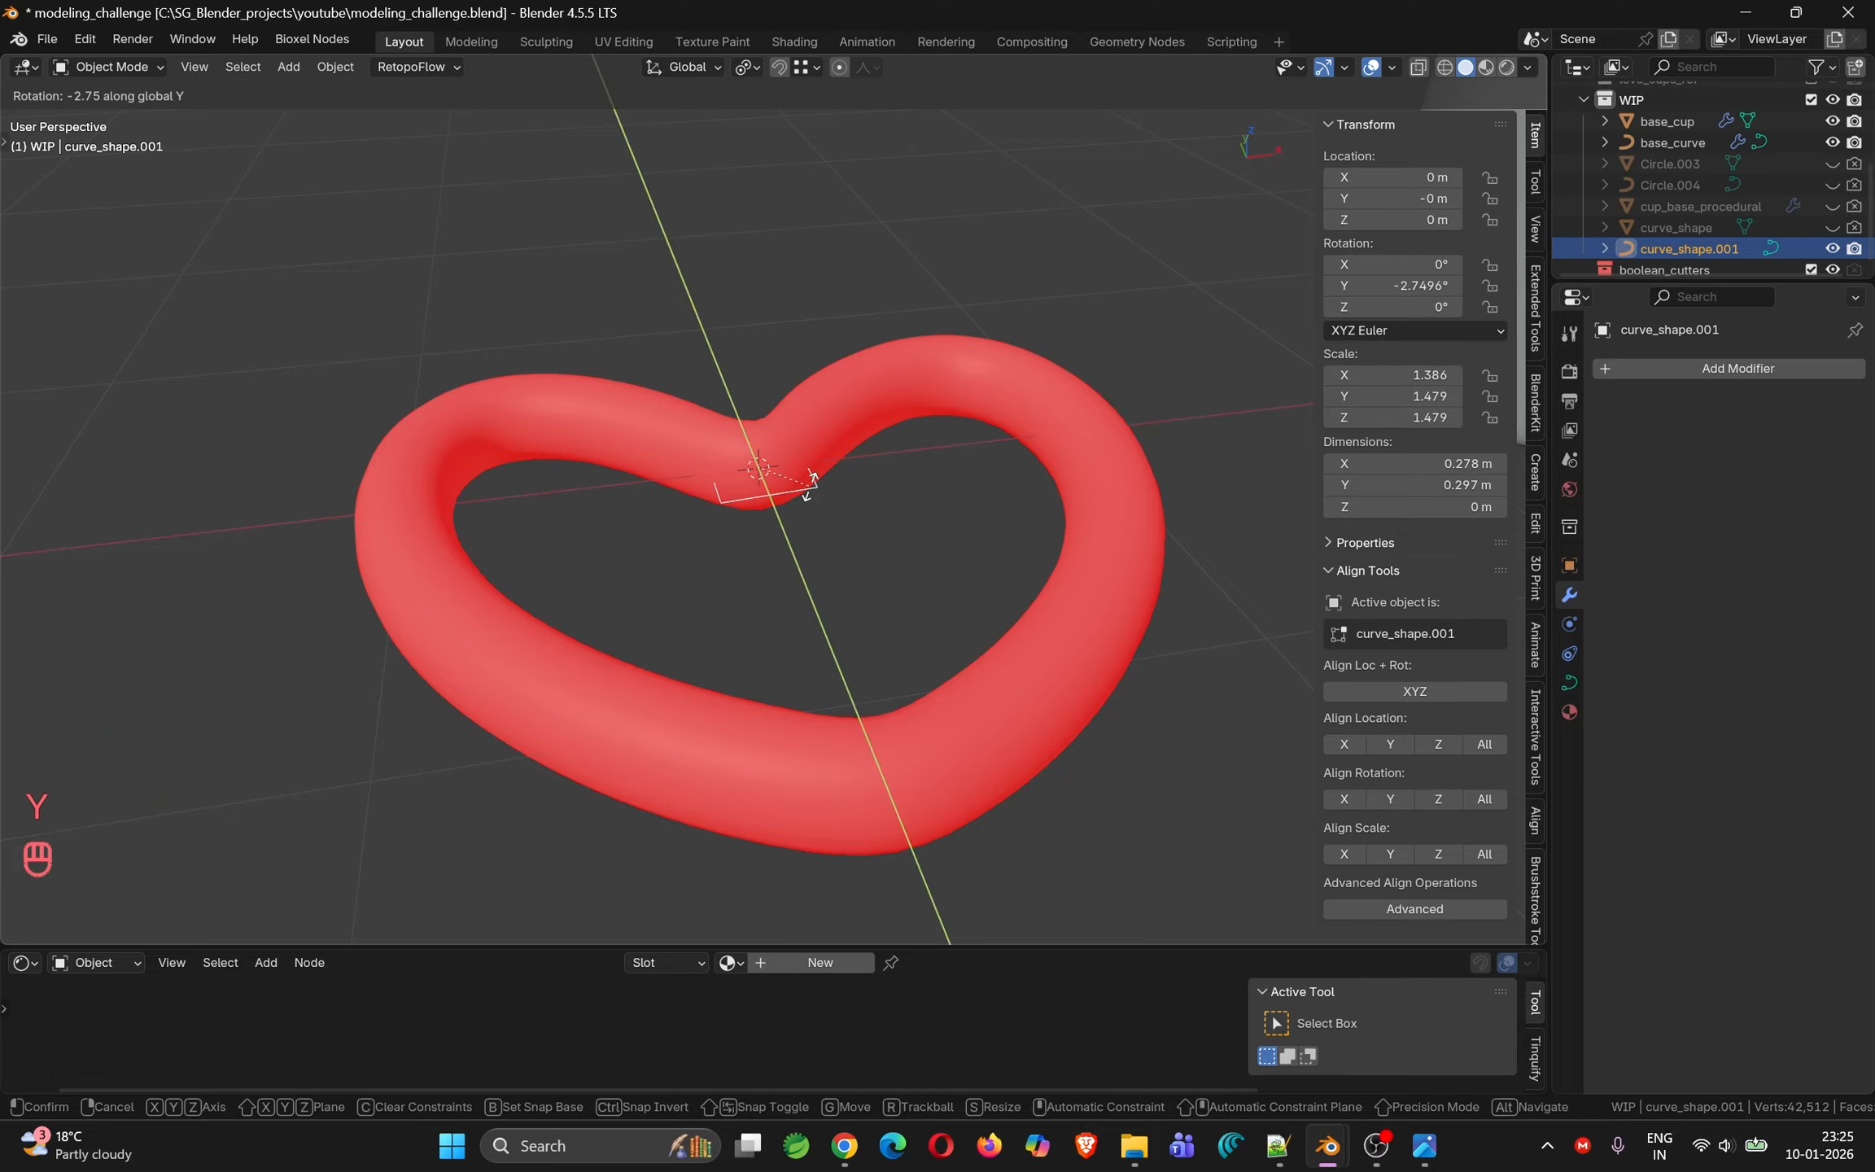
key(KP_1)
key(KP_8)
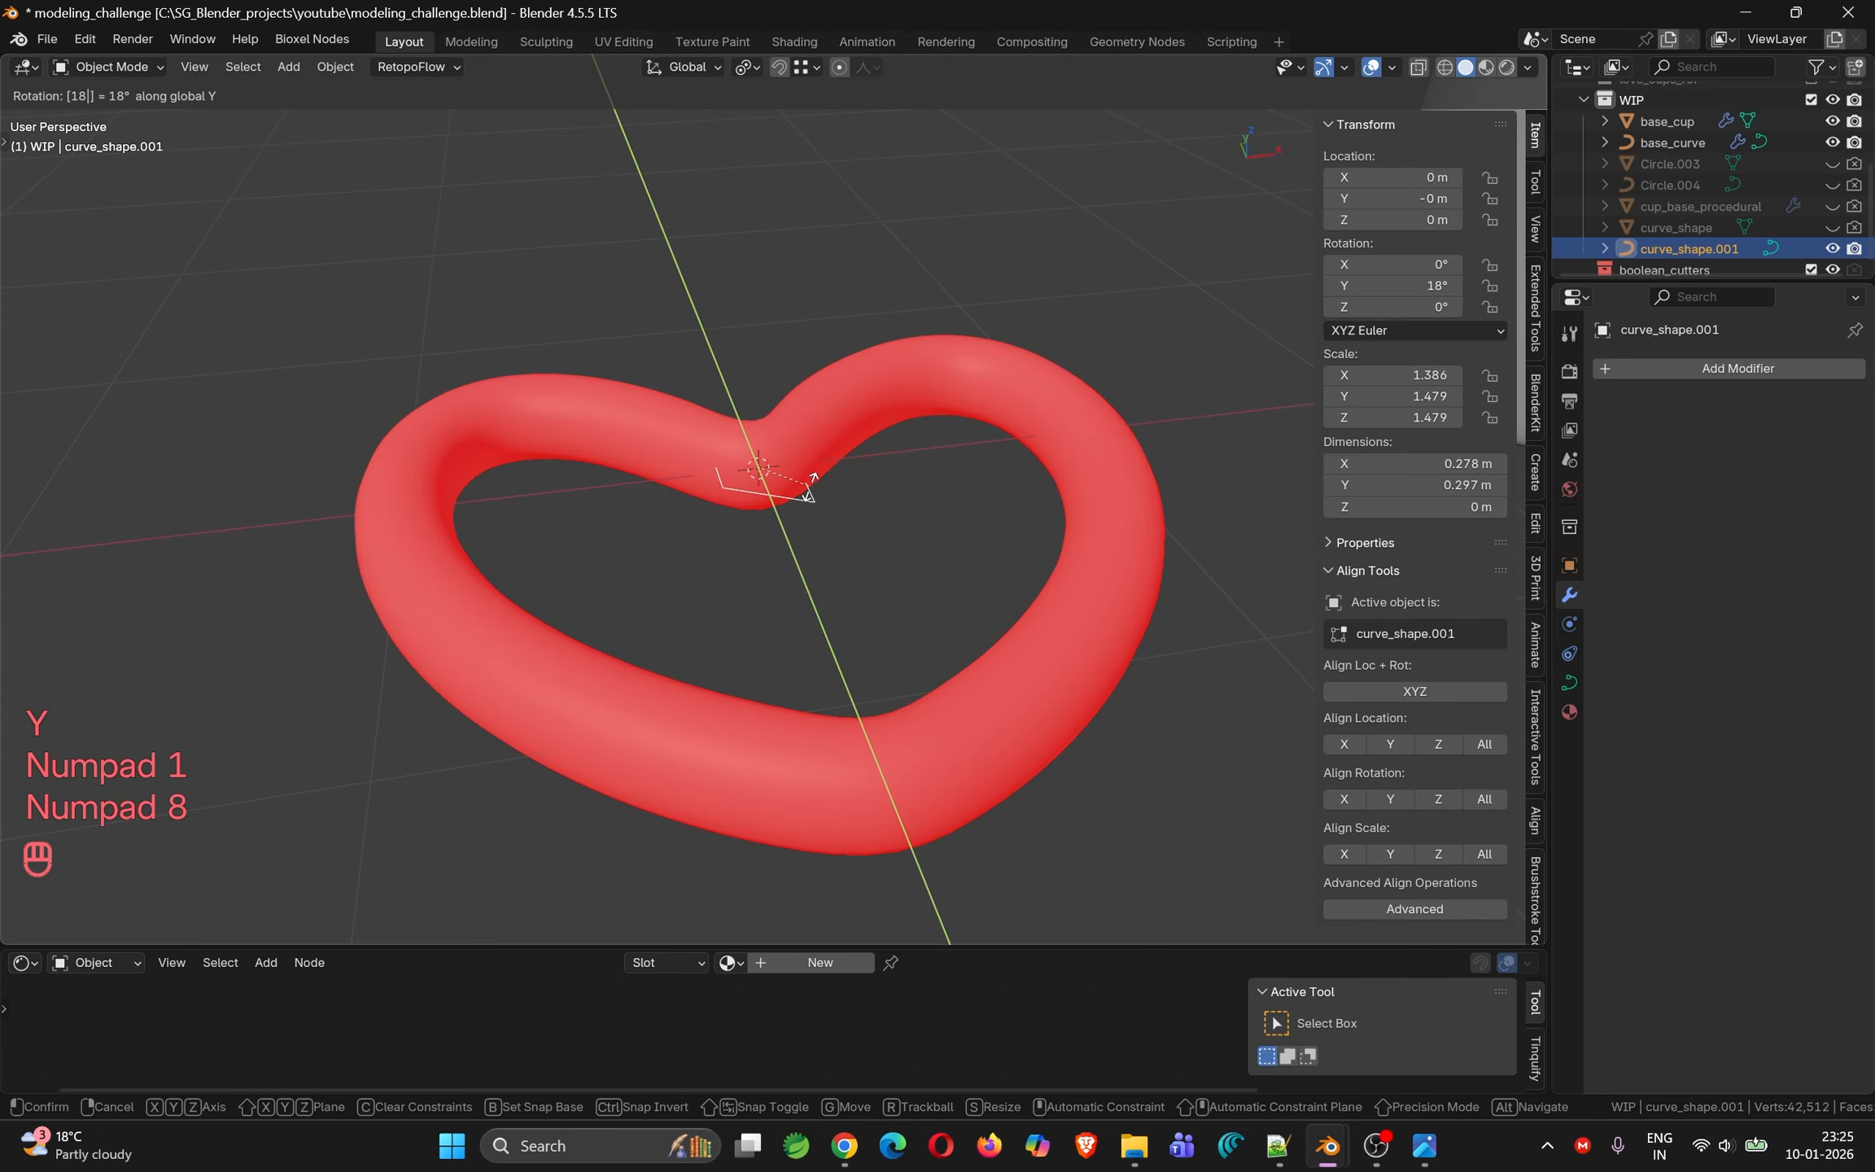
key(KP_0)
key(KP_Enter)
key(ctrl+a)
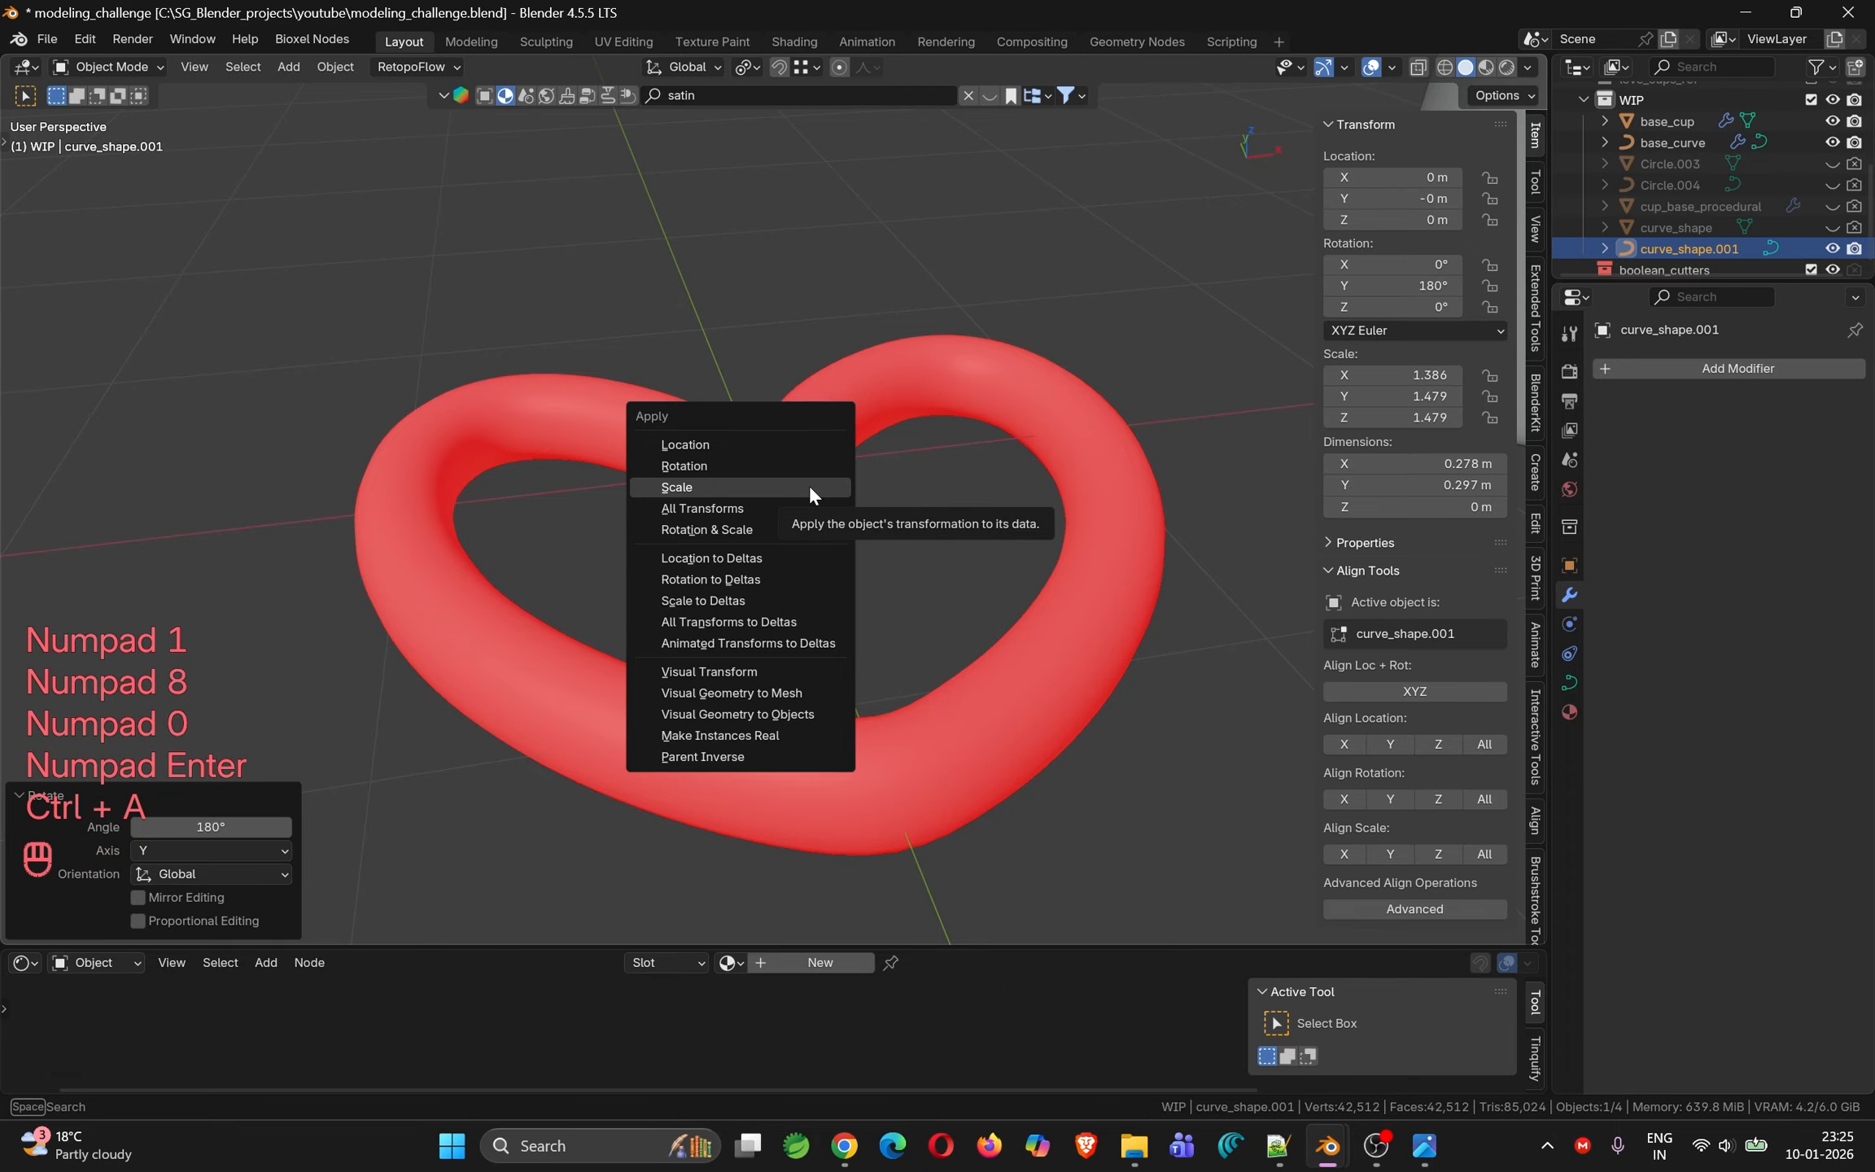
click(802, 534)
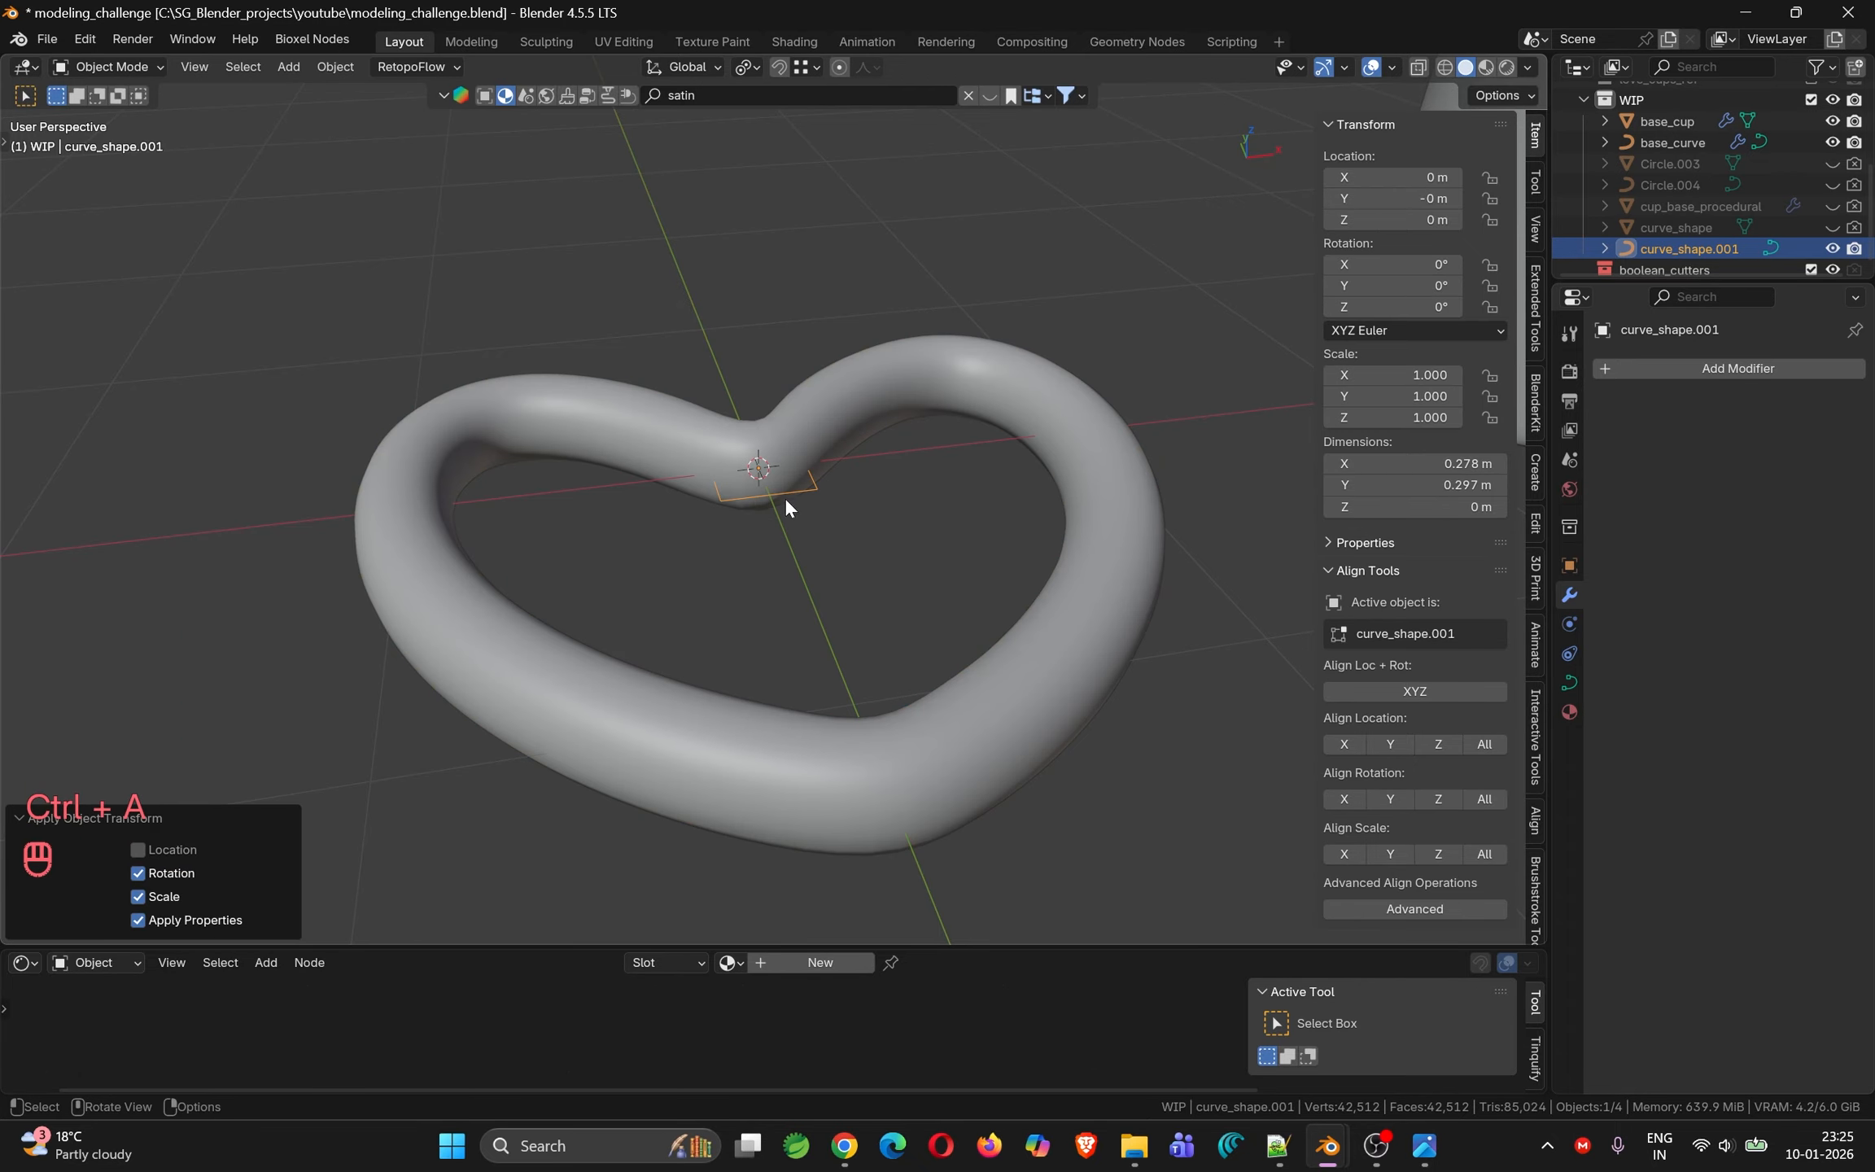
Remove the Subdivision modifier from base_curve and shade the heart frame flat
middle_drag(785, 496, 729, 488)
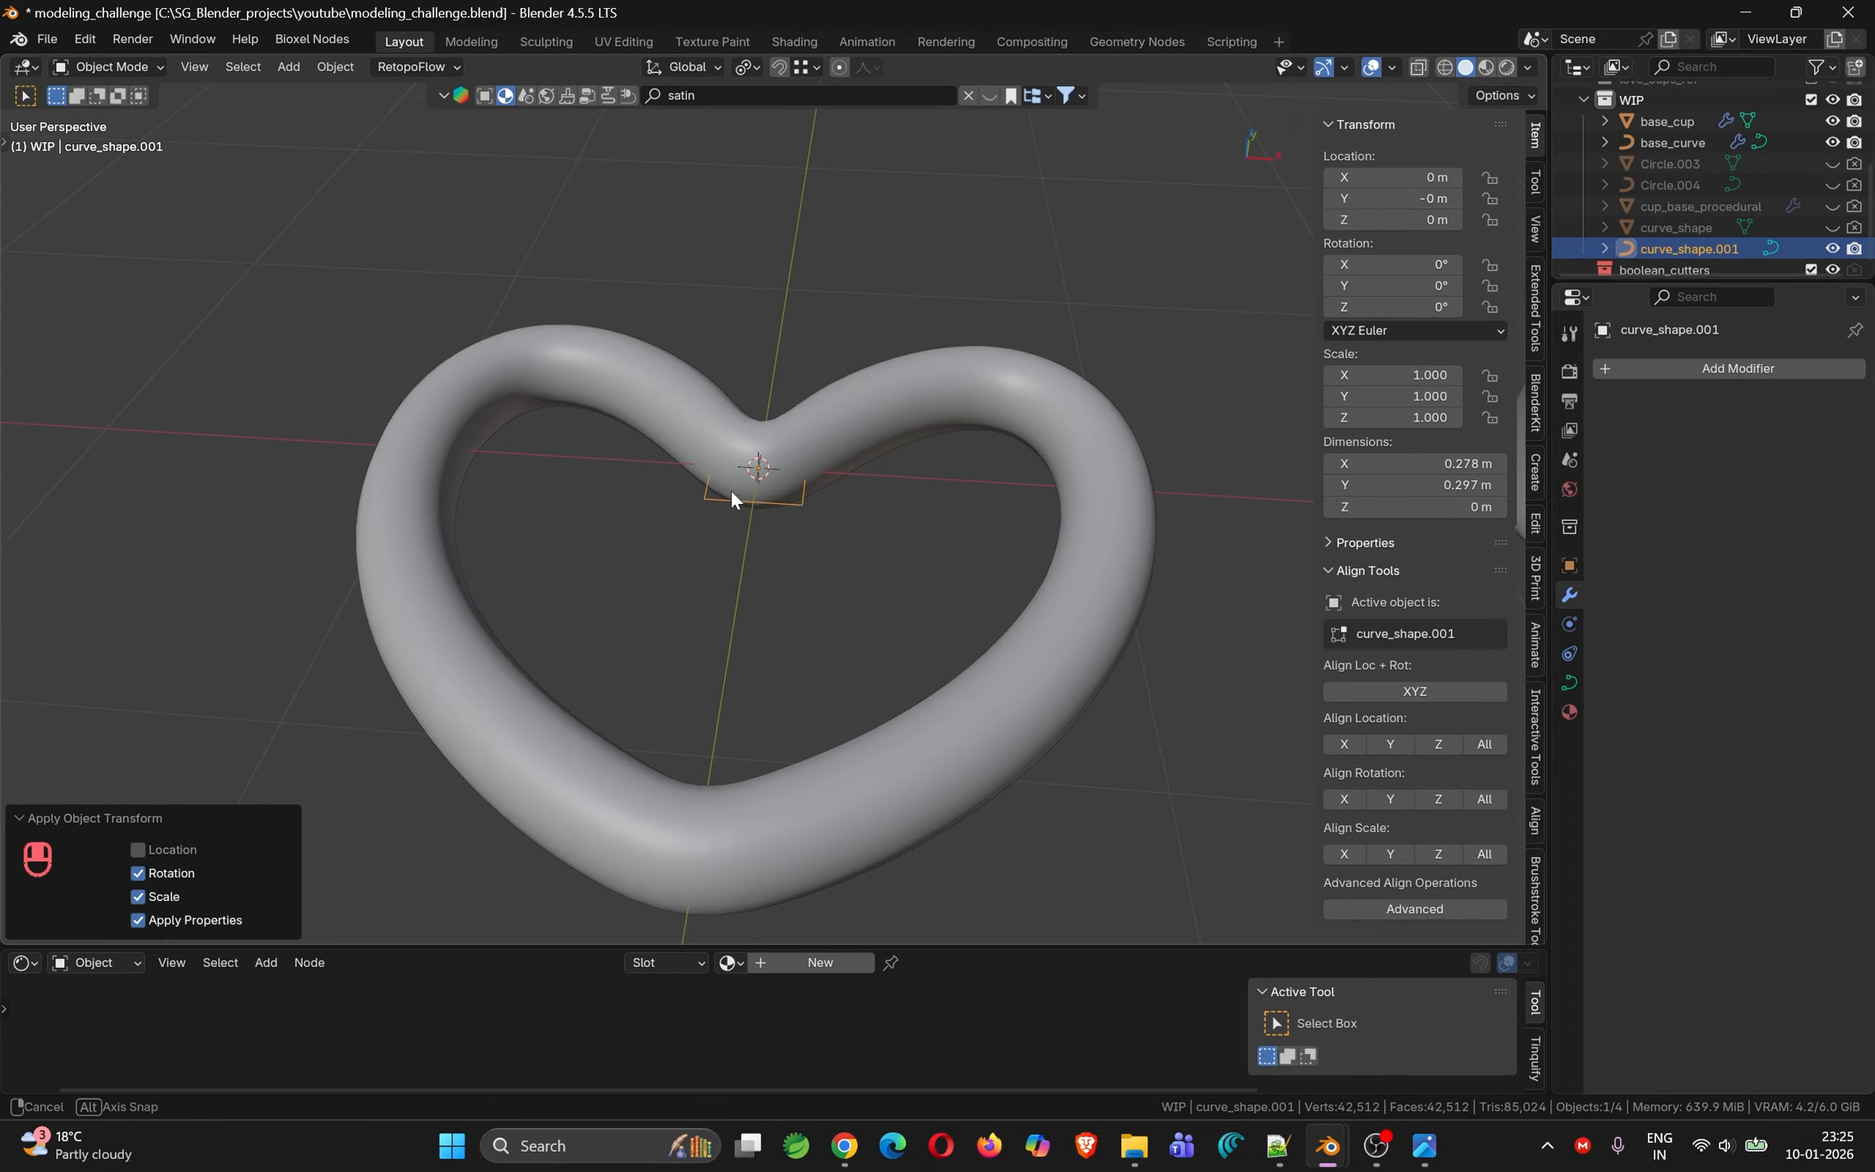
click(757, 450)
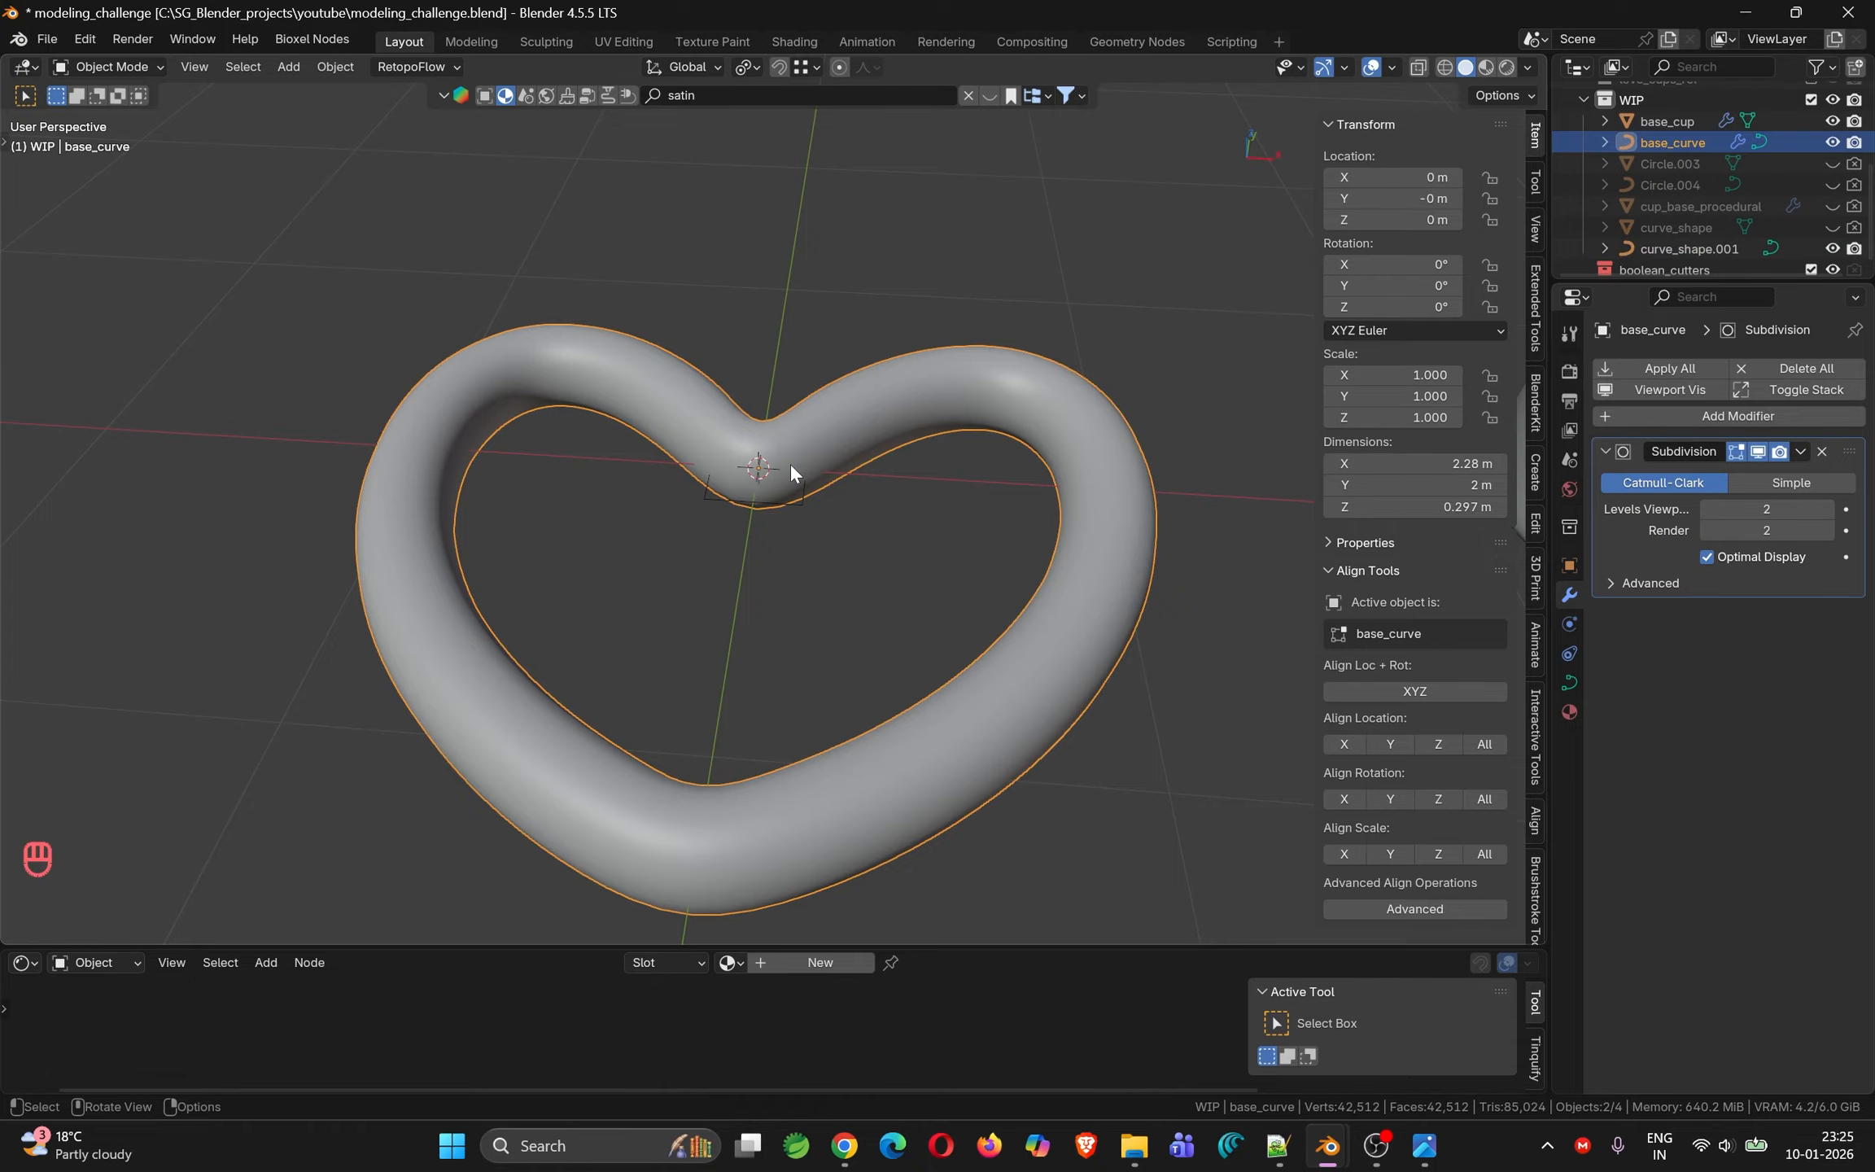
mouse_move(839, 485)
middle_down()
mouse_move(862, 460)
mouse_move(834, 460)
middle_up()
key(Tab)
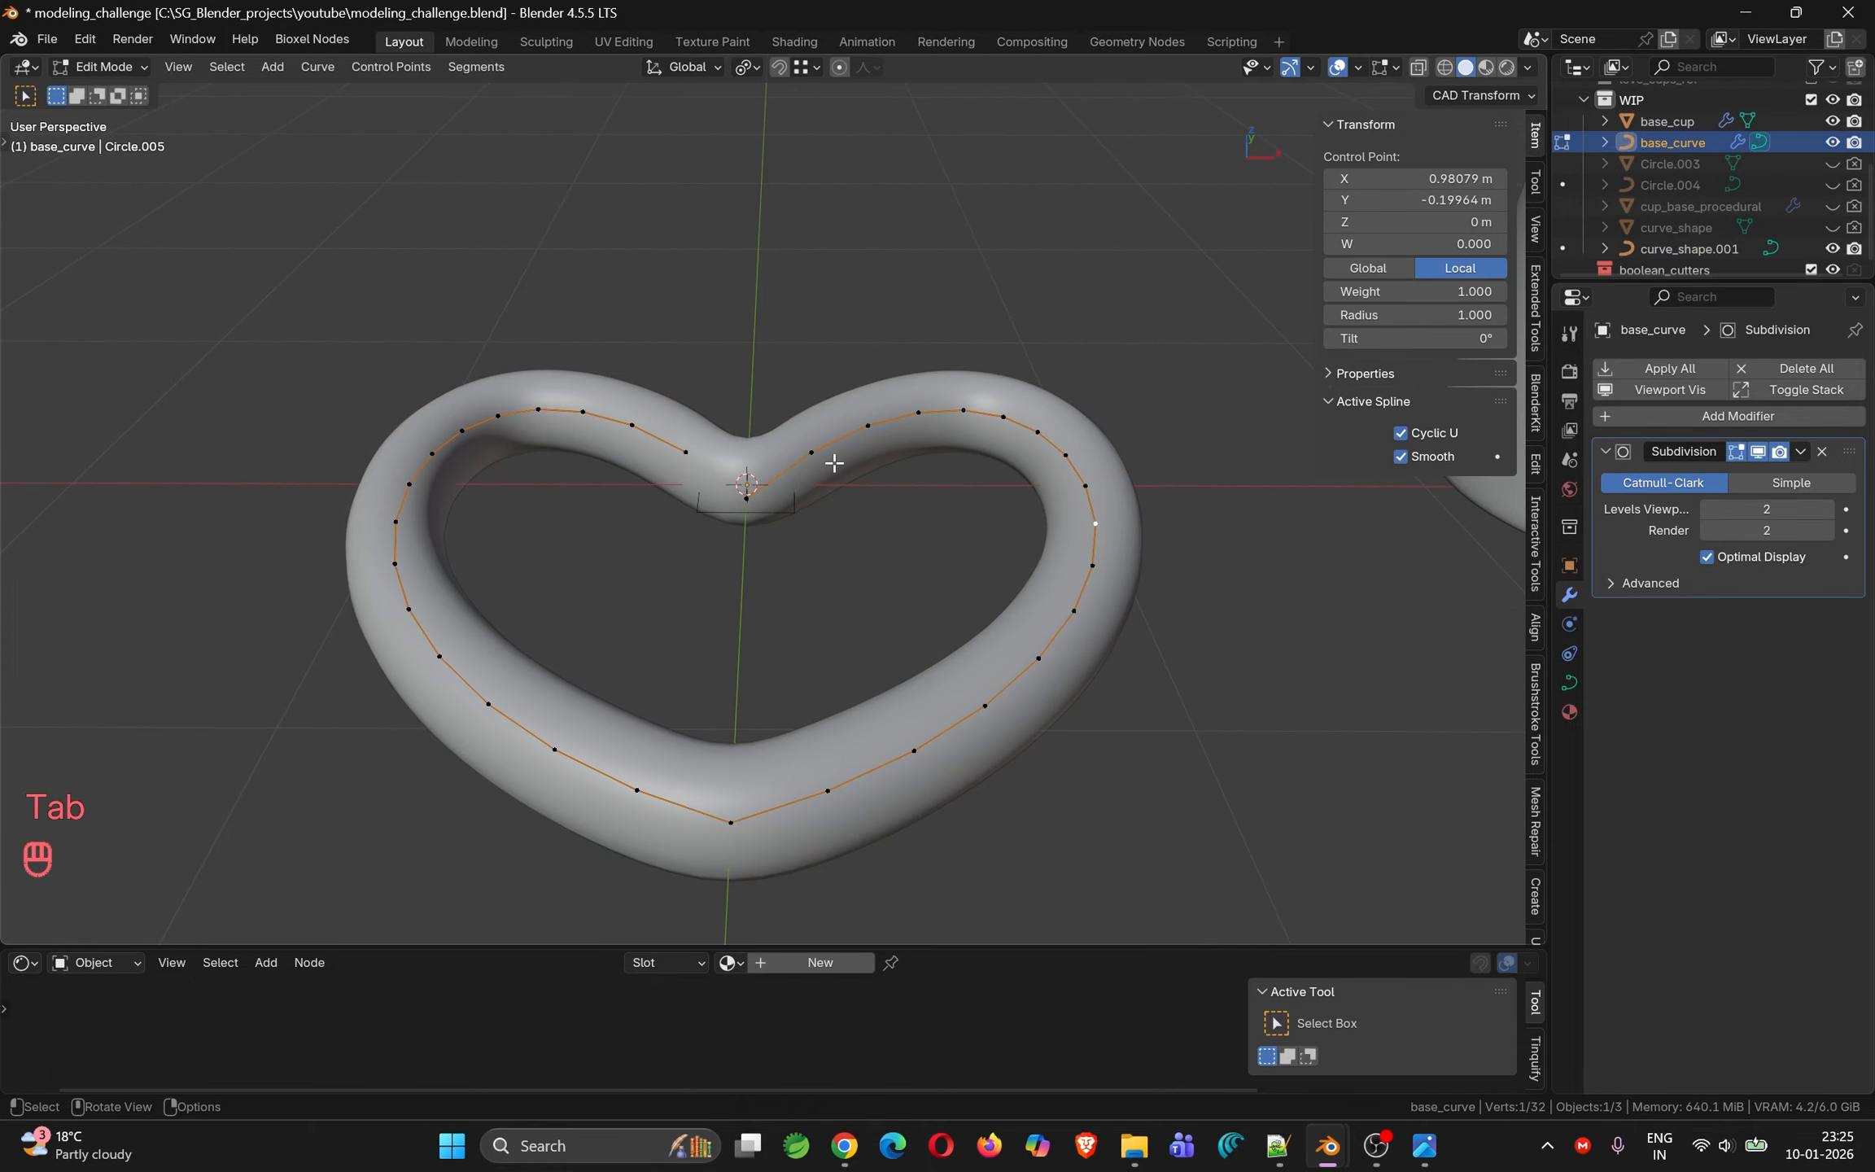
key(Tab)
click(1708, 509)
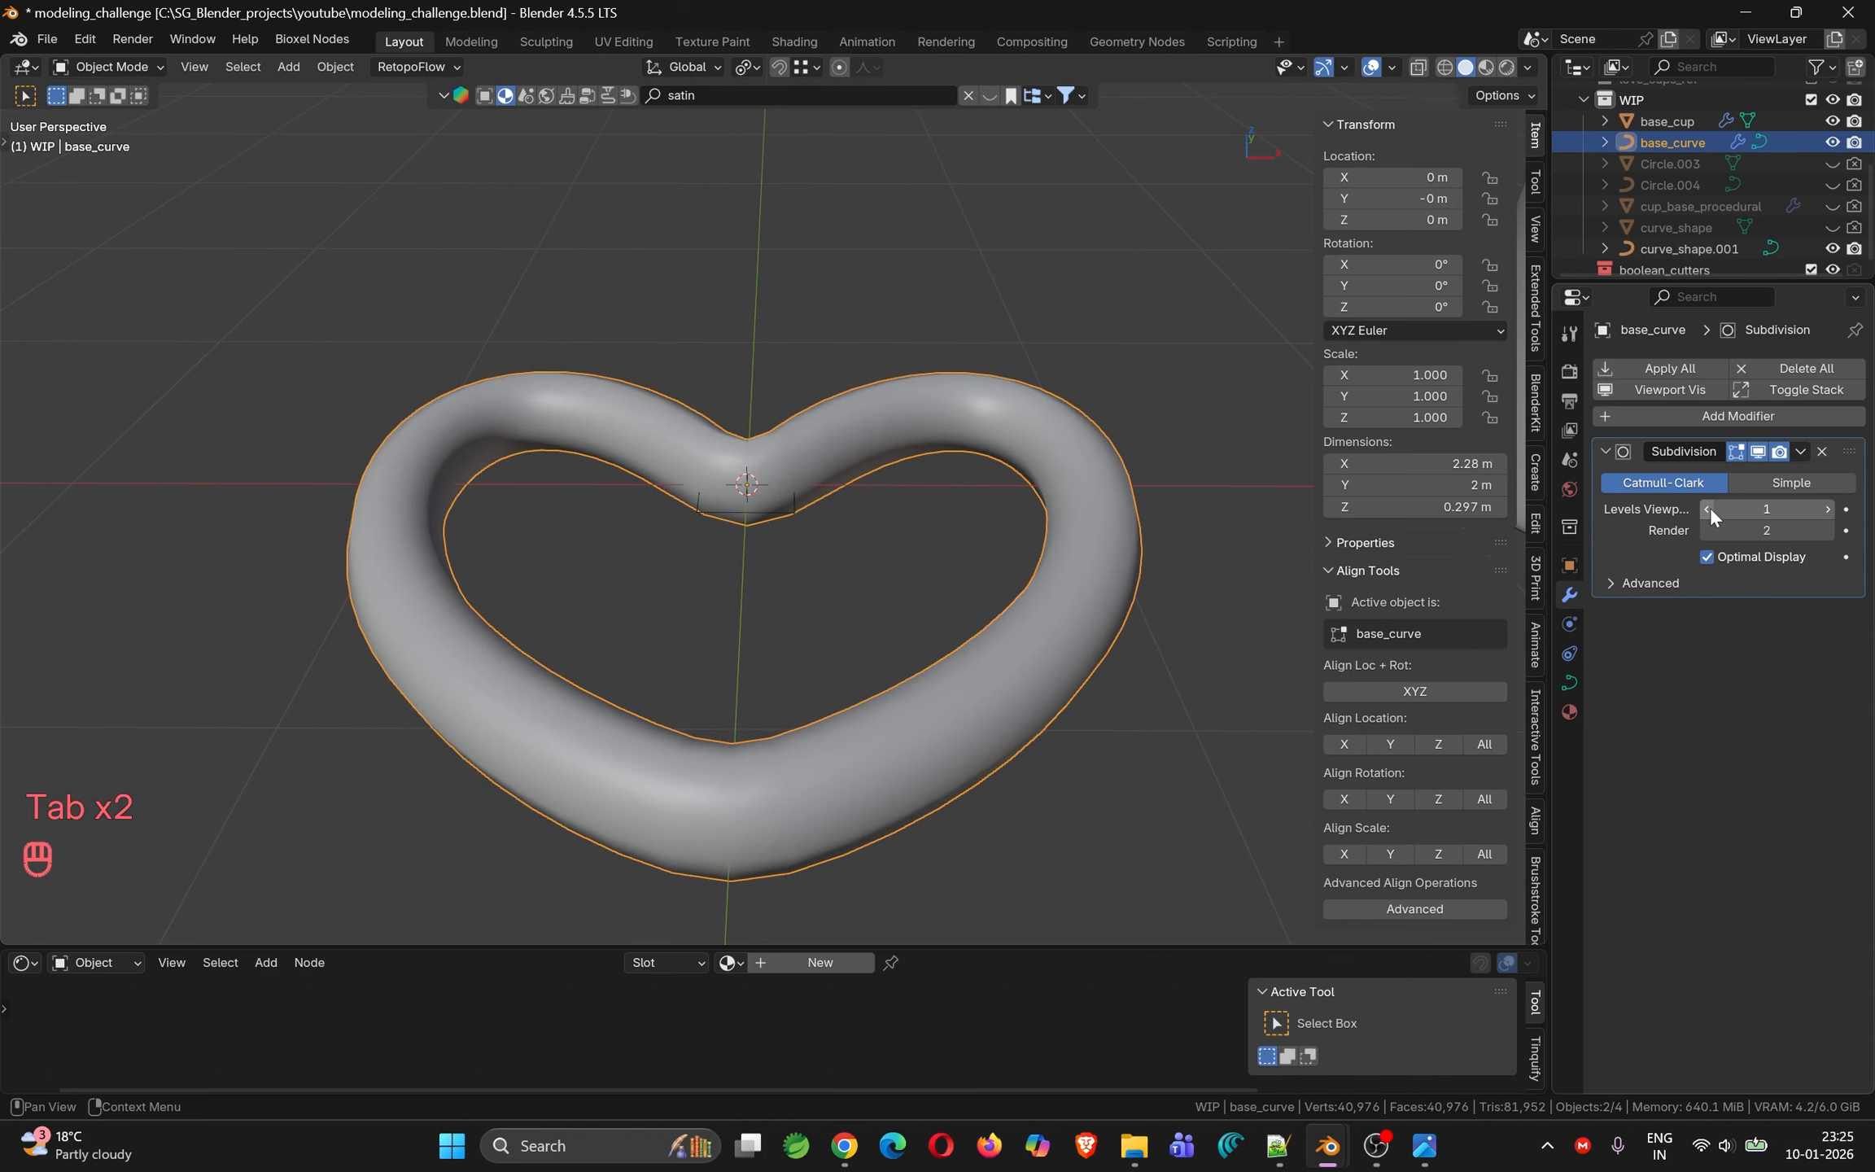
click(1820, 451)
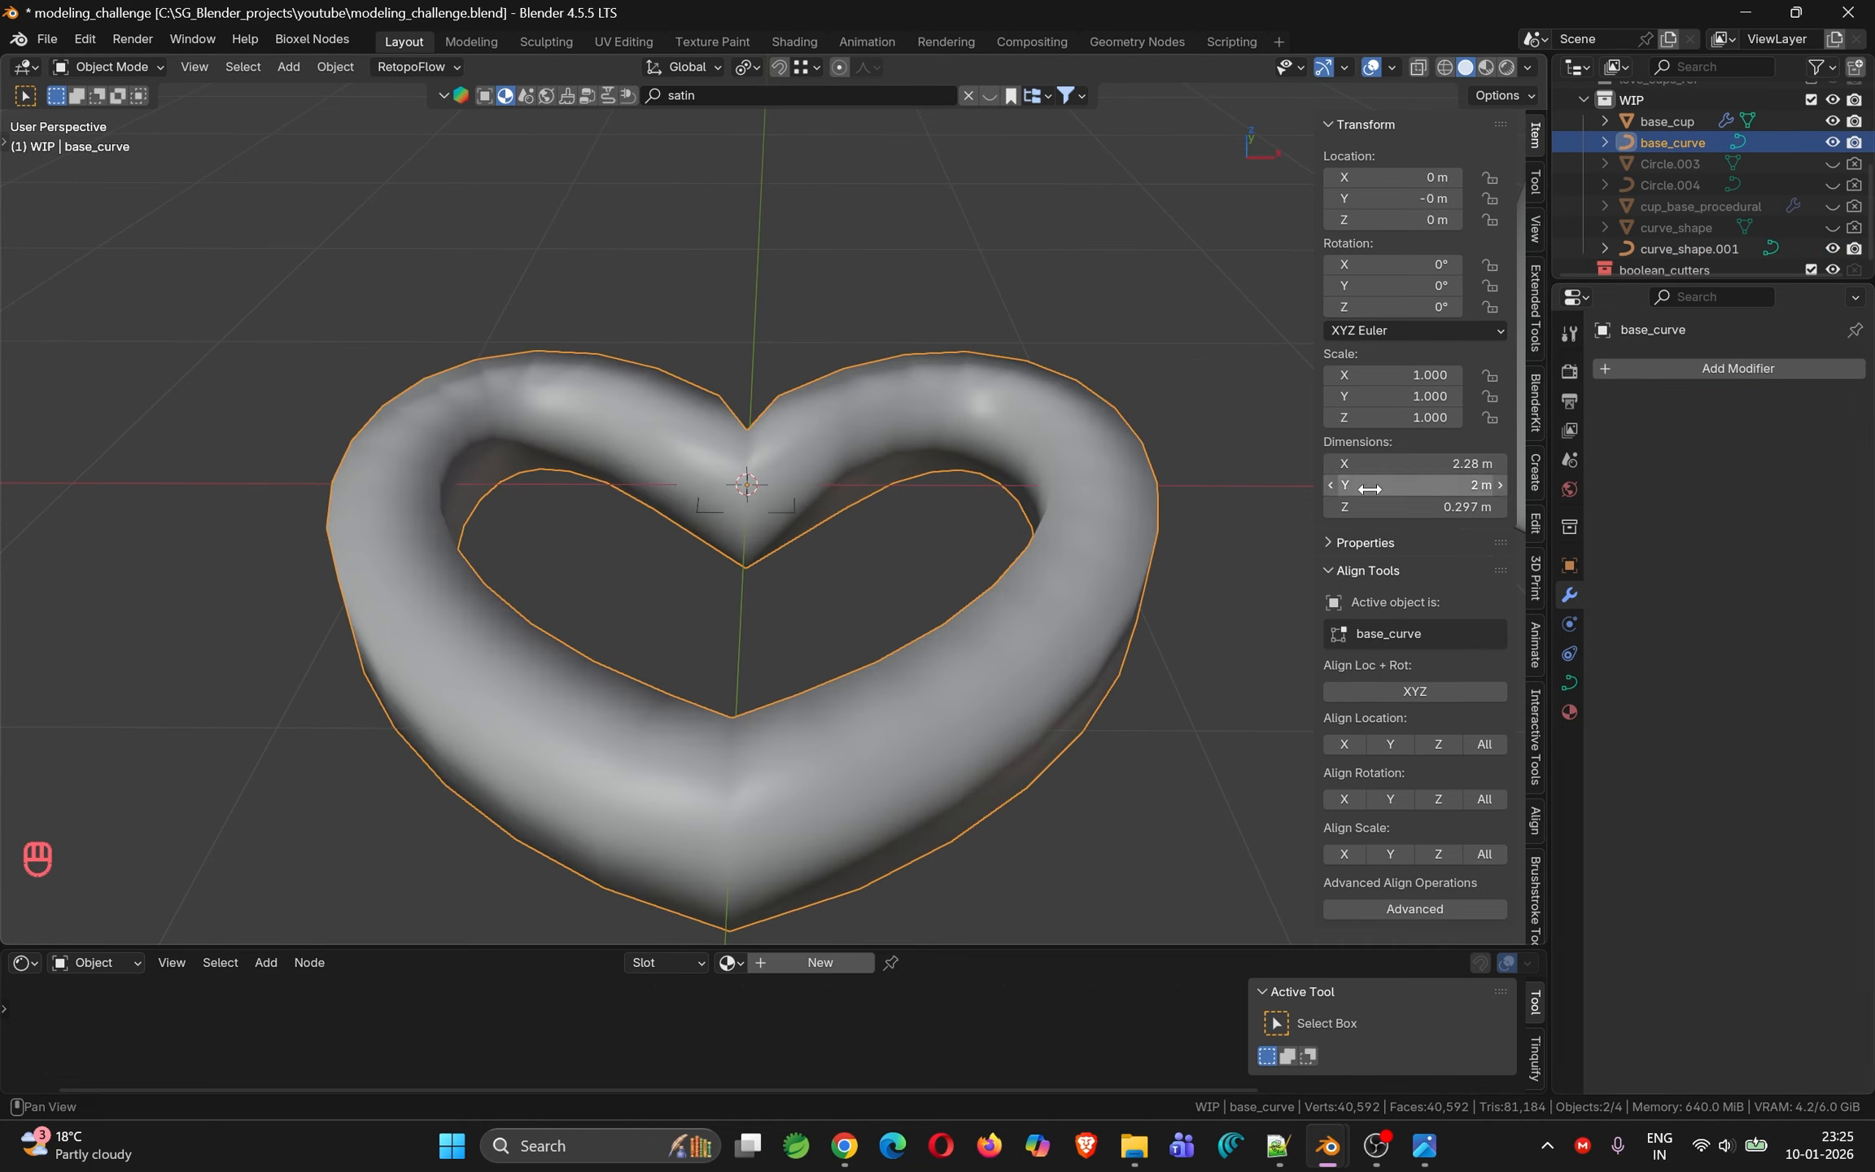
right_click(890, 453)
click(781, 467)
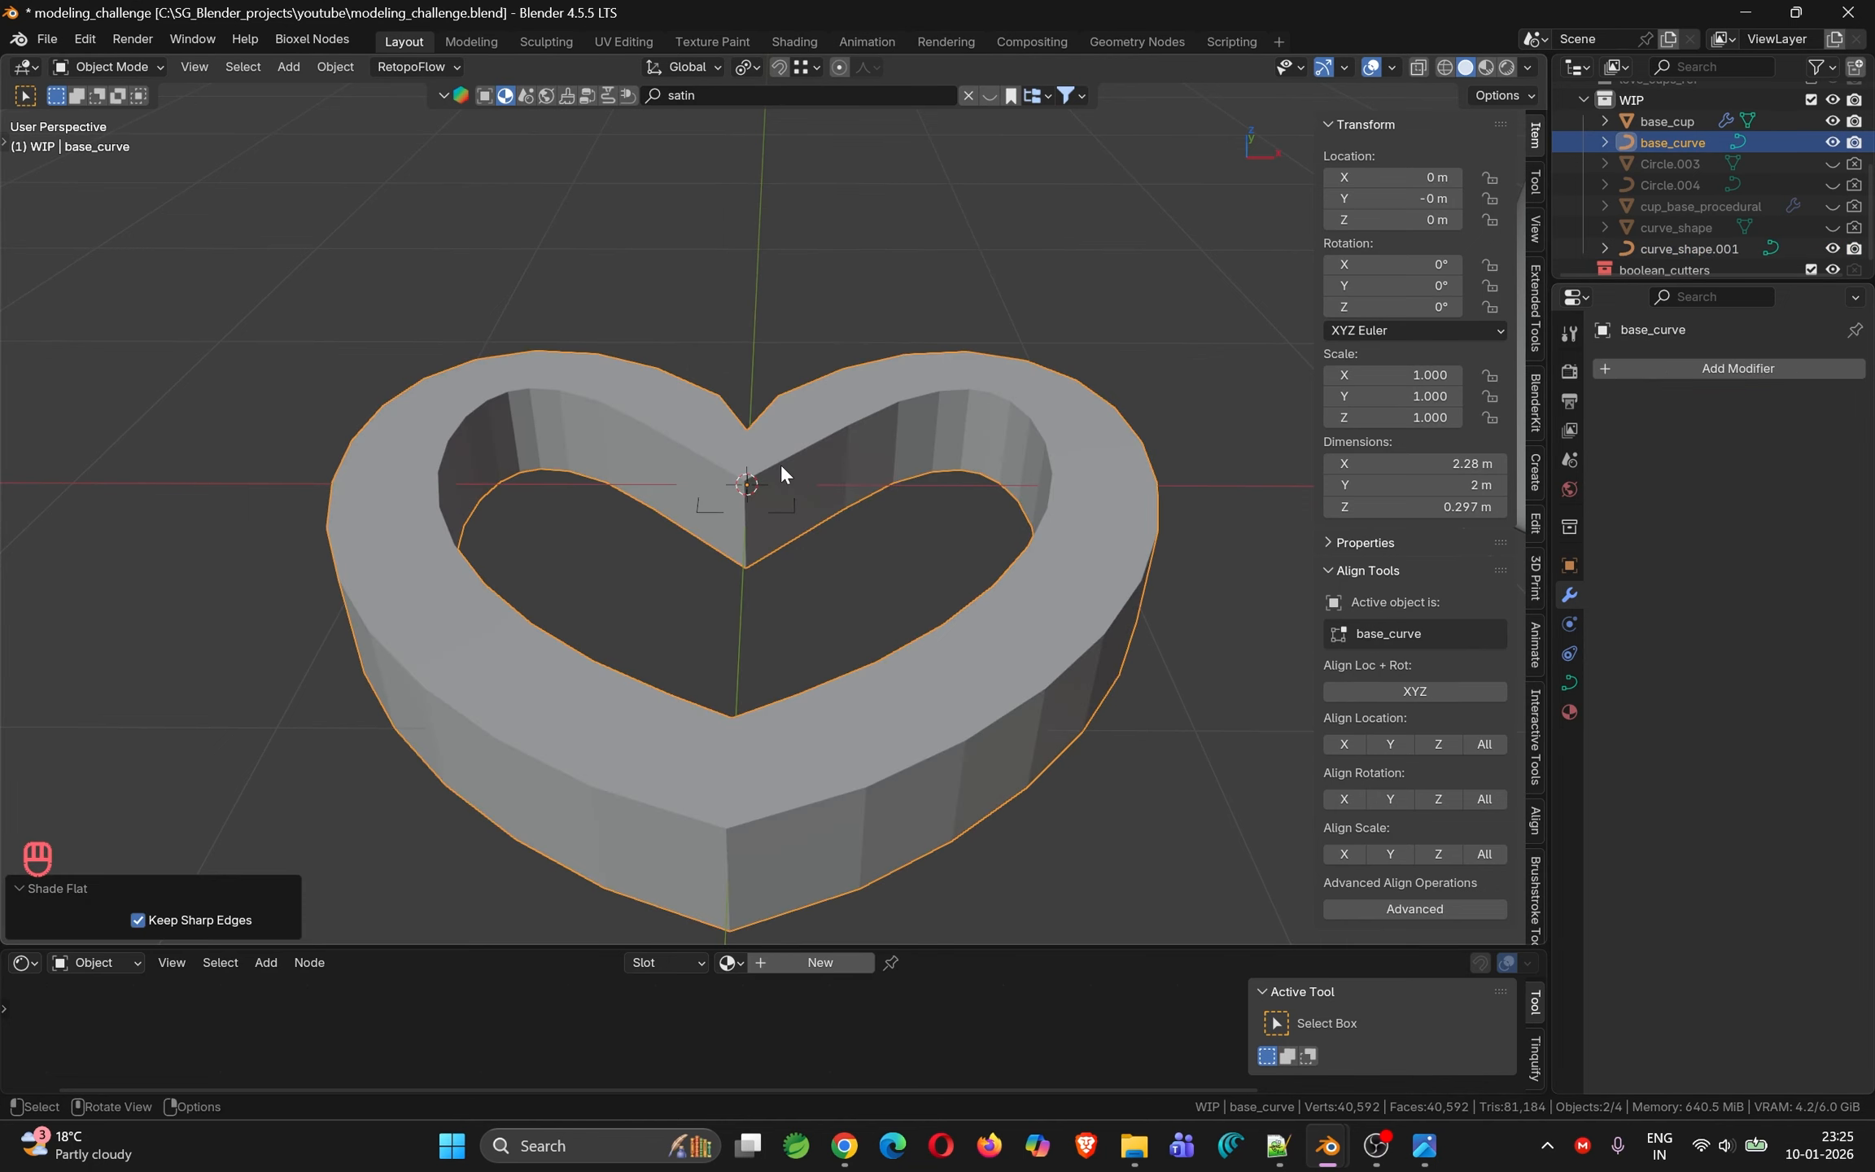
Convert base_curve's visual geometry to a mesh copy, and hide base_curve and curve_shape.001 from viewport and render
key(ctrl+a)
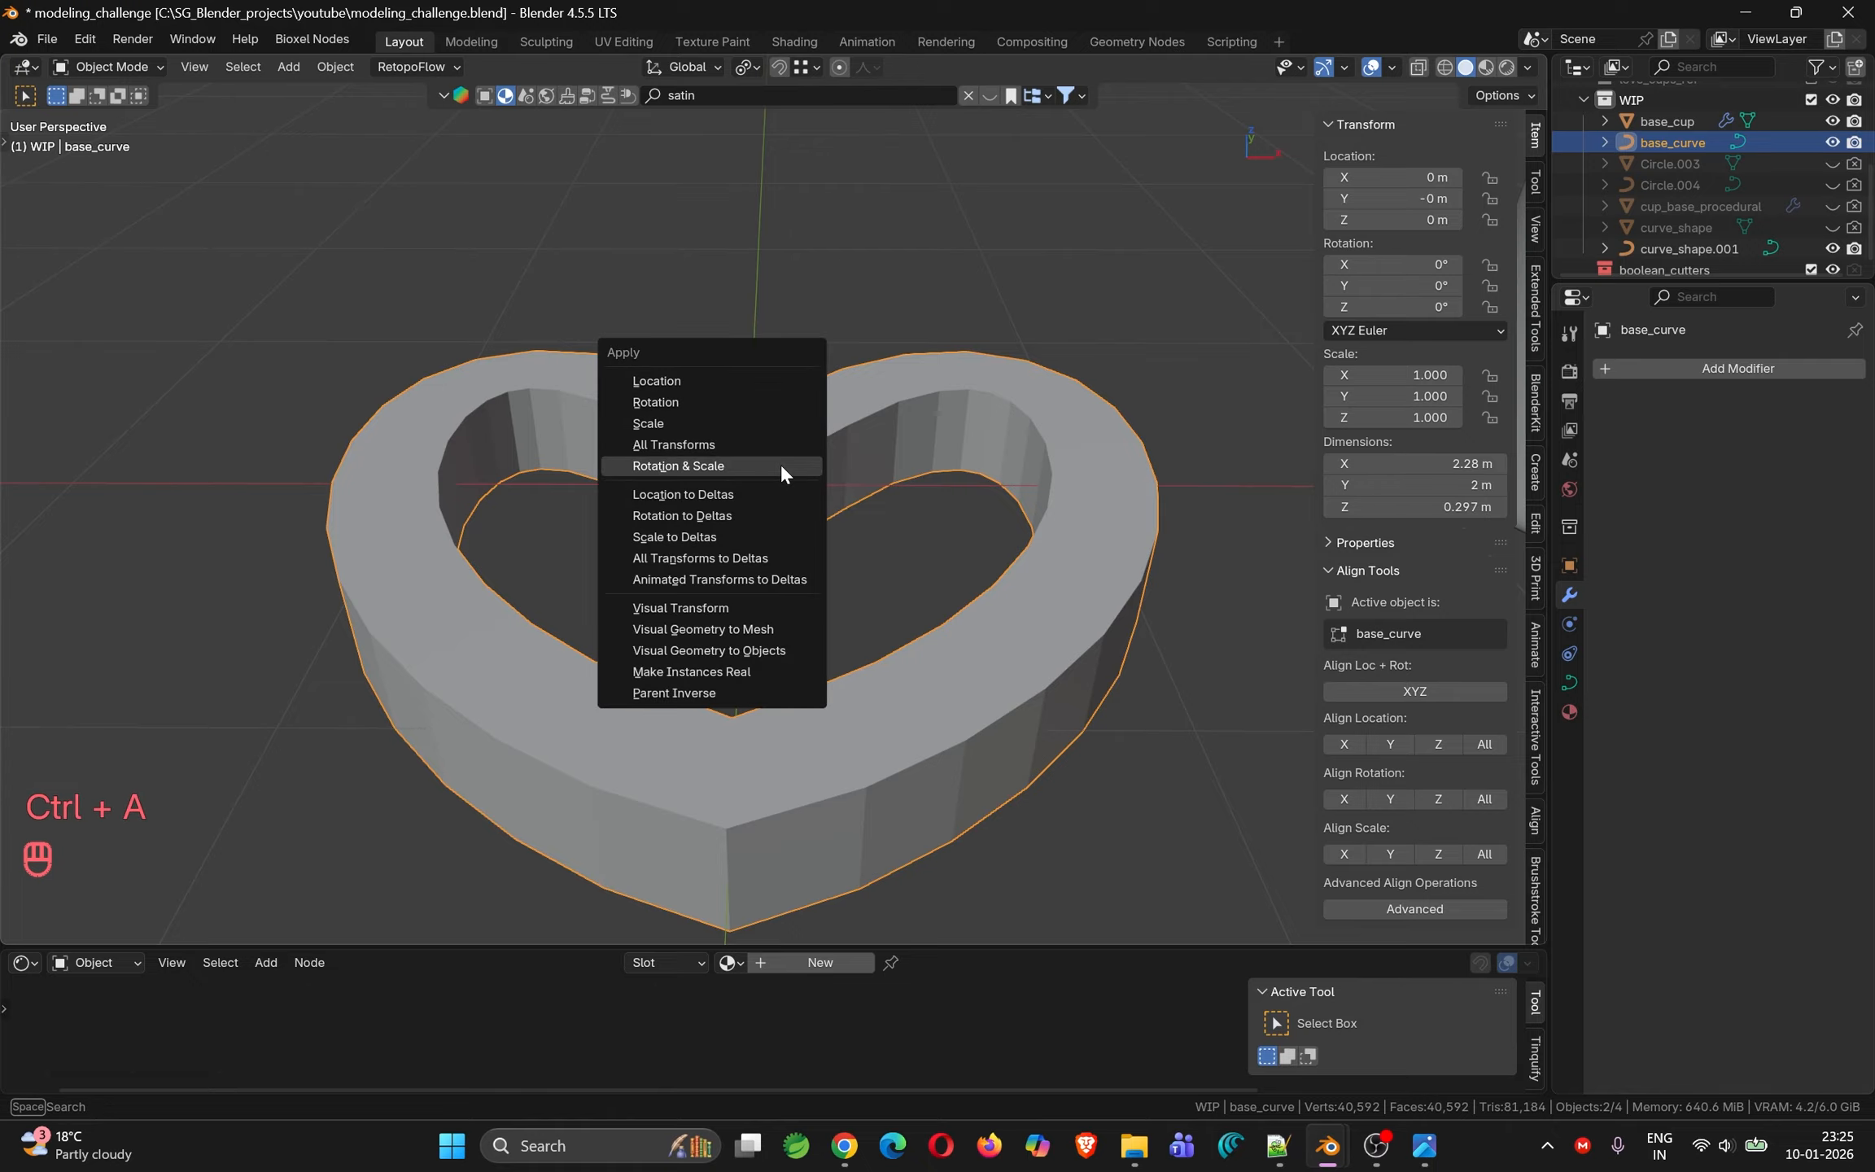
click(753, 629)
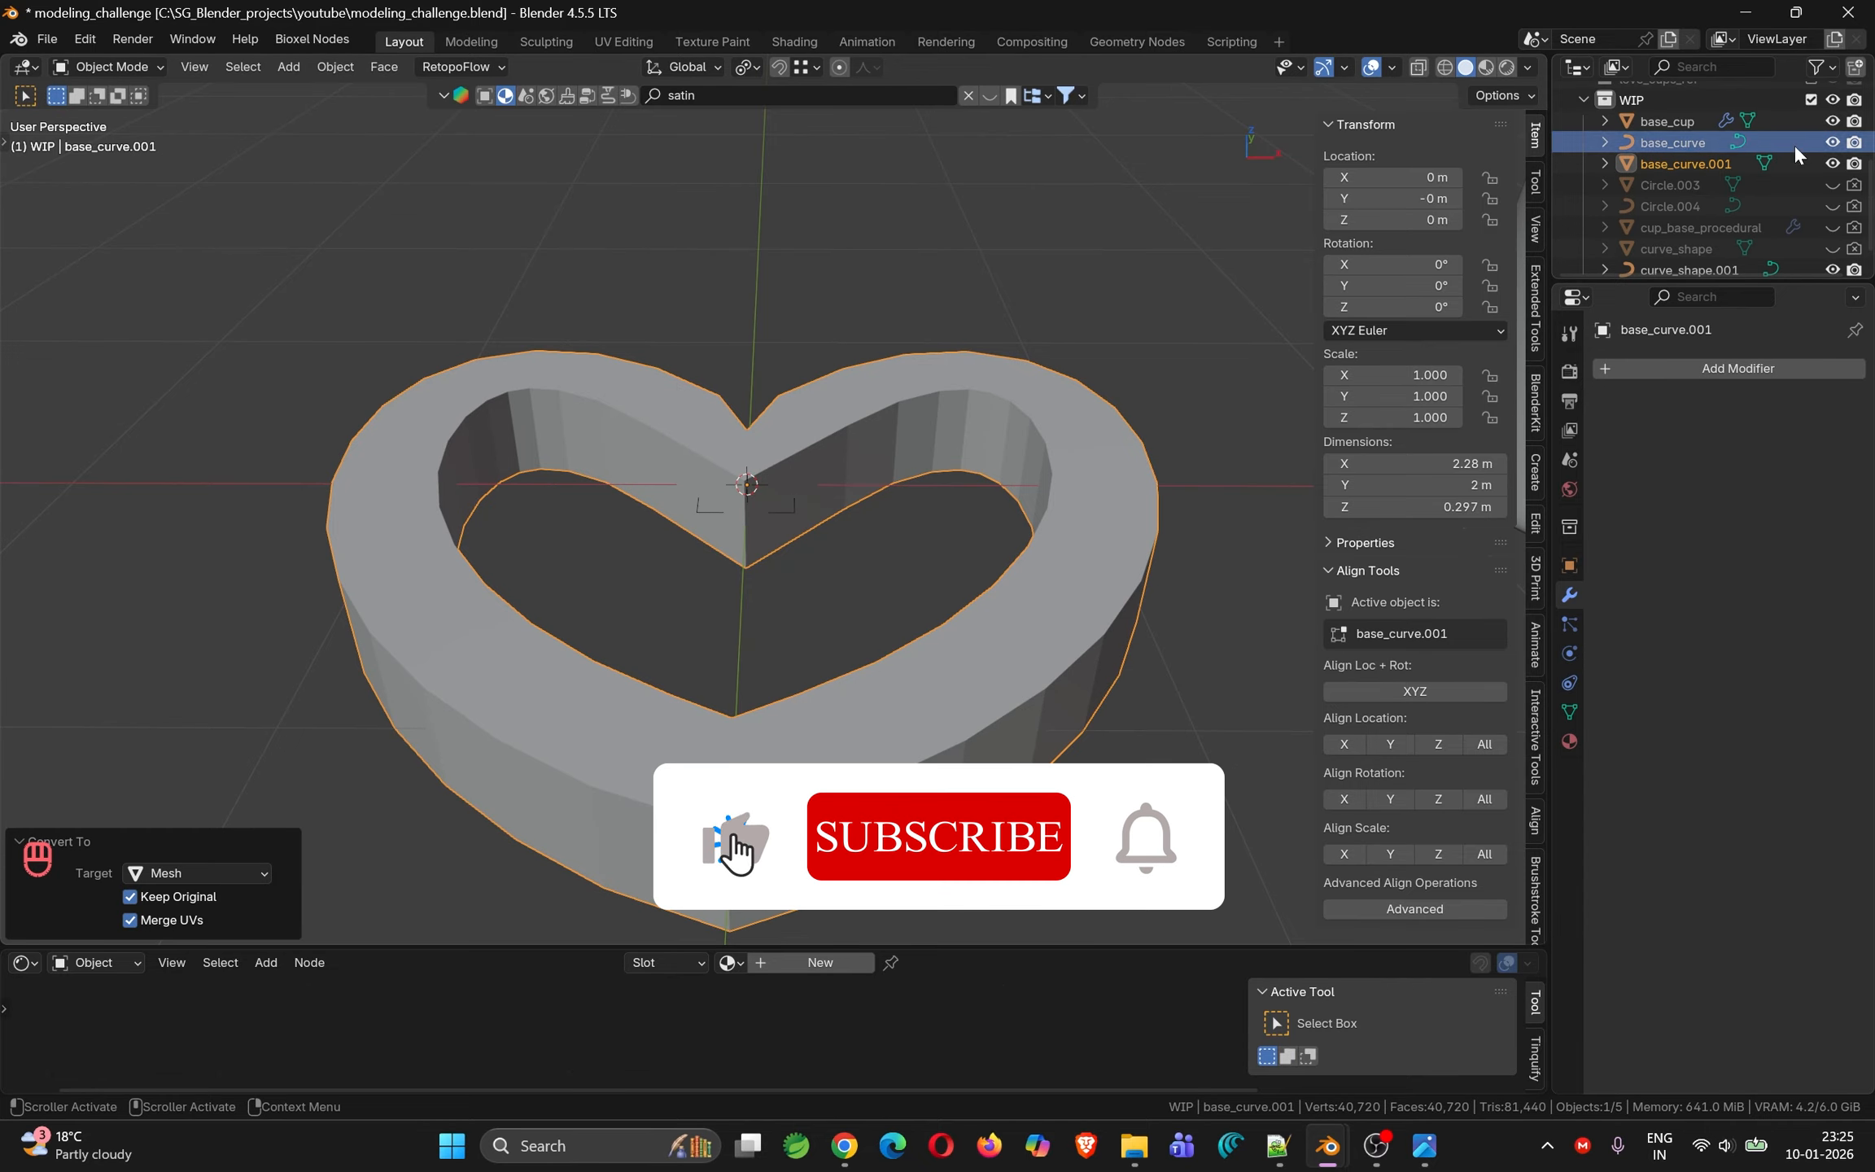
click(1832, 142)
click(1832, 270)
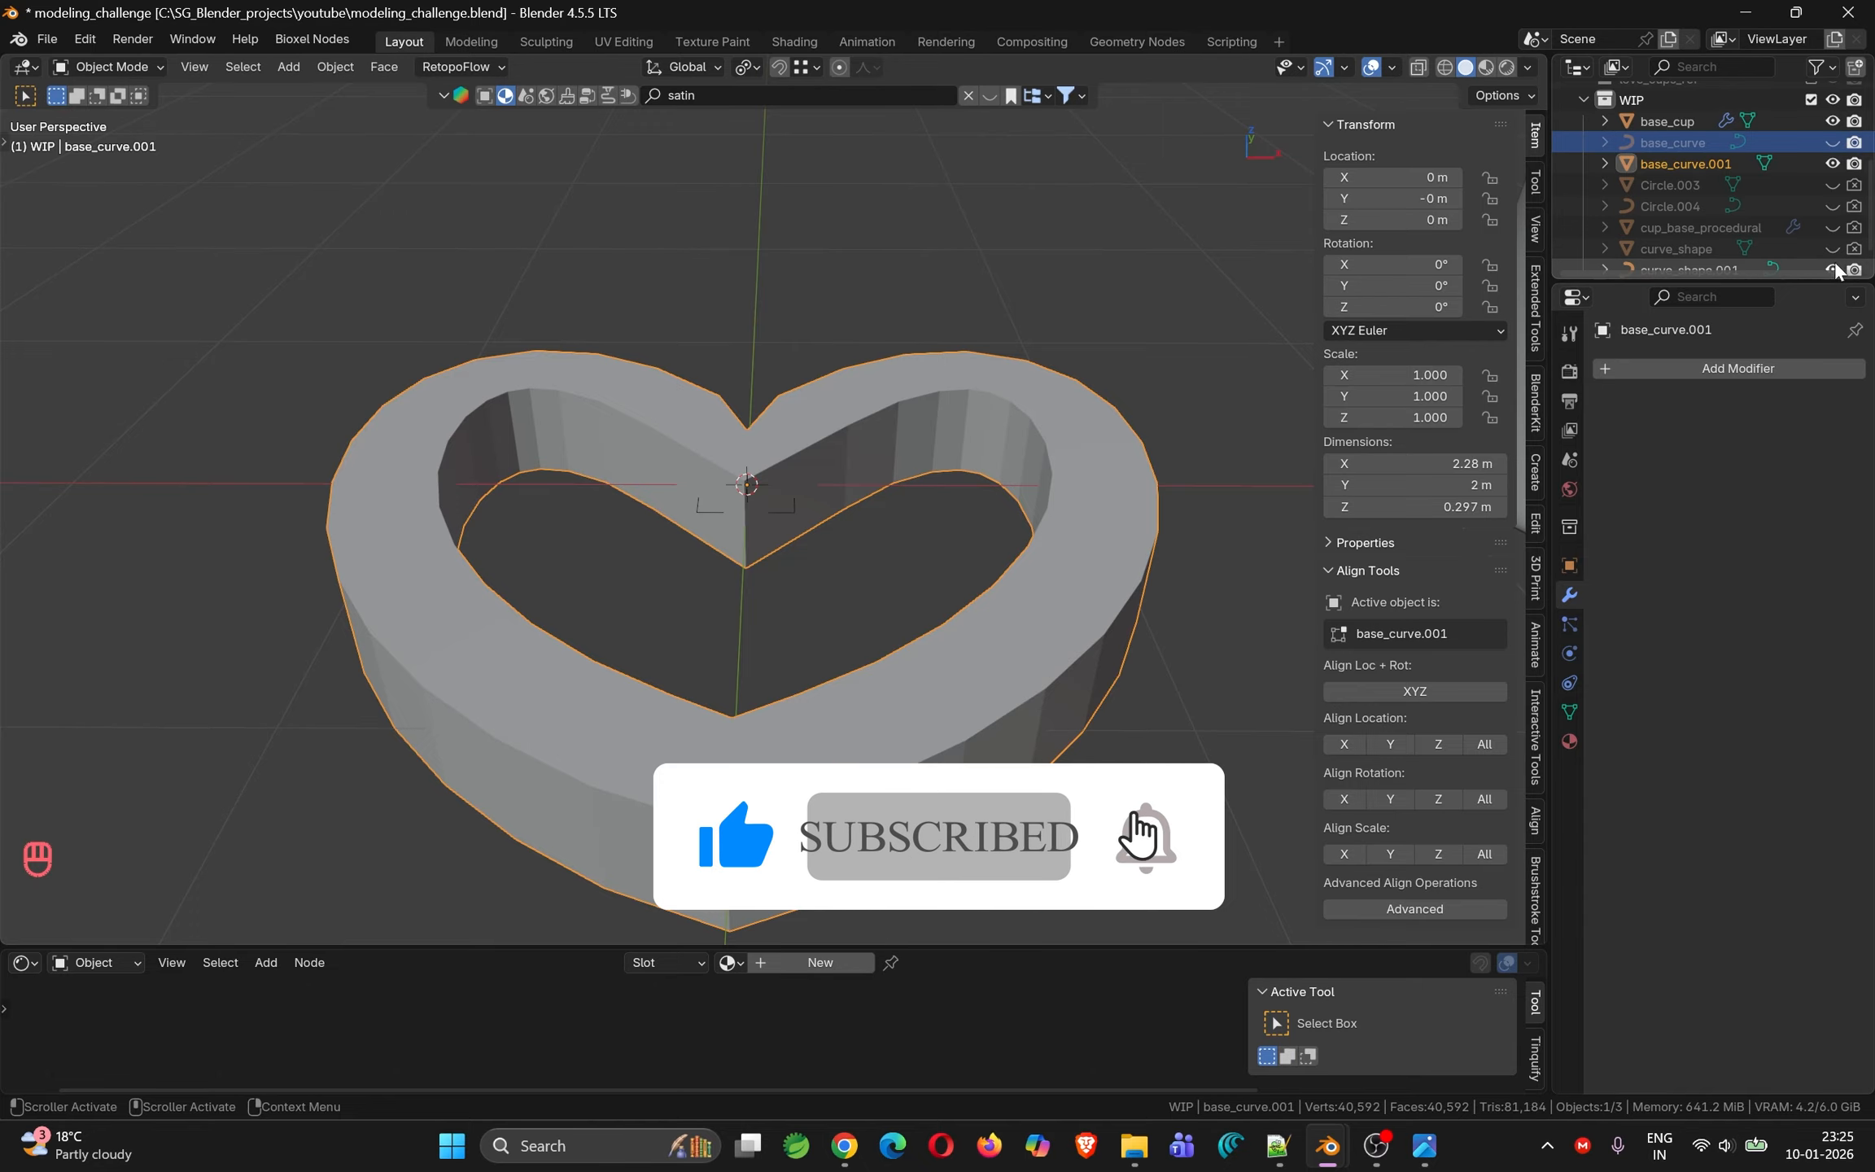
click(1855, 270)
click(1855, 142)
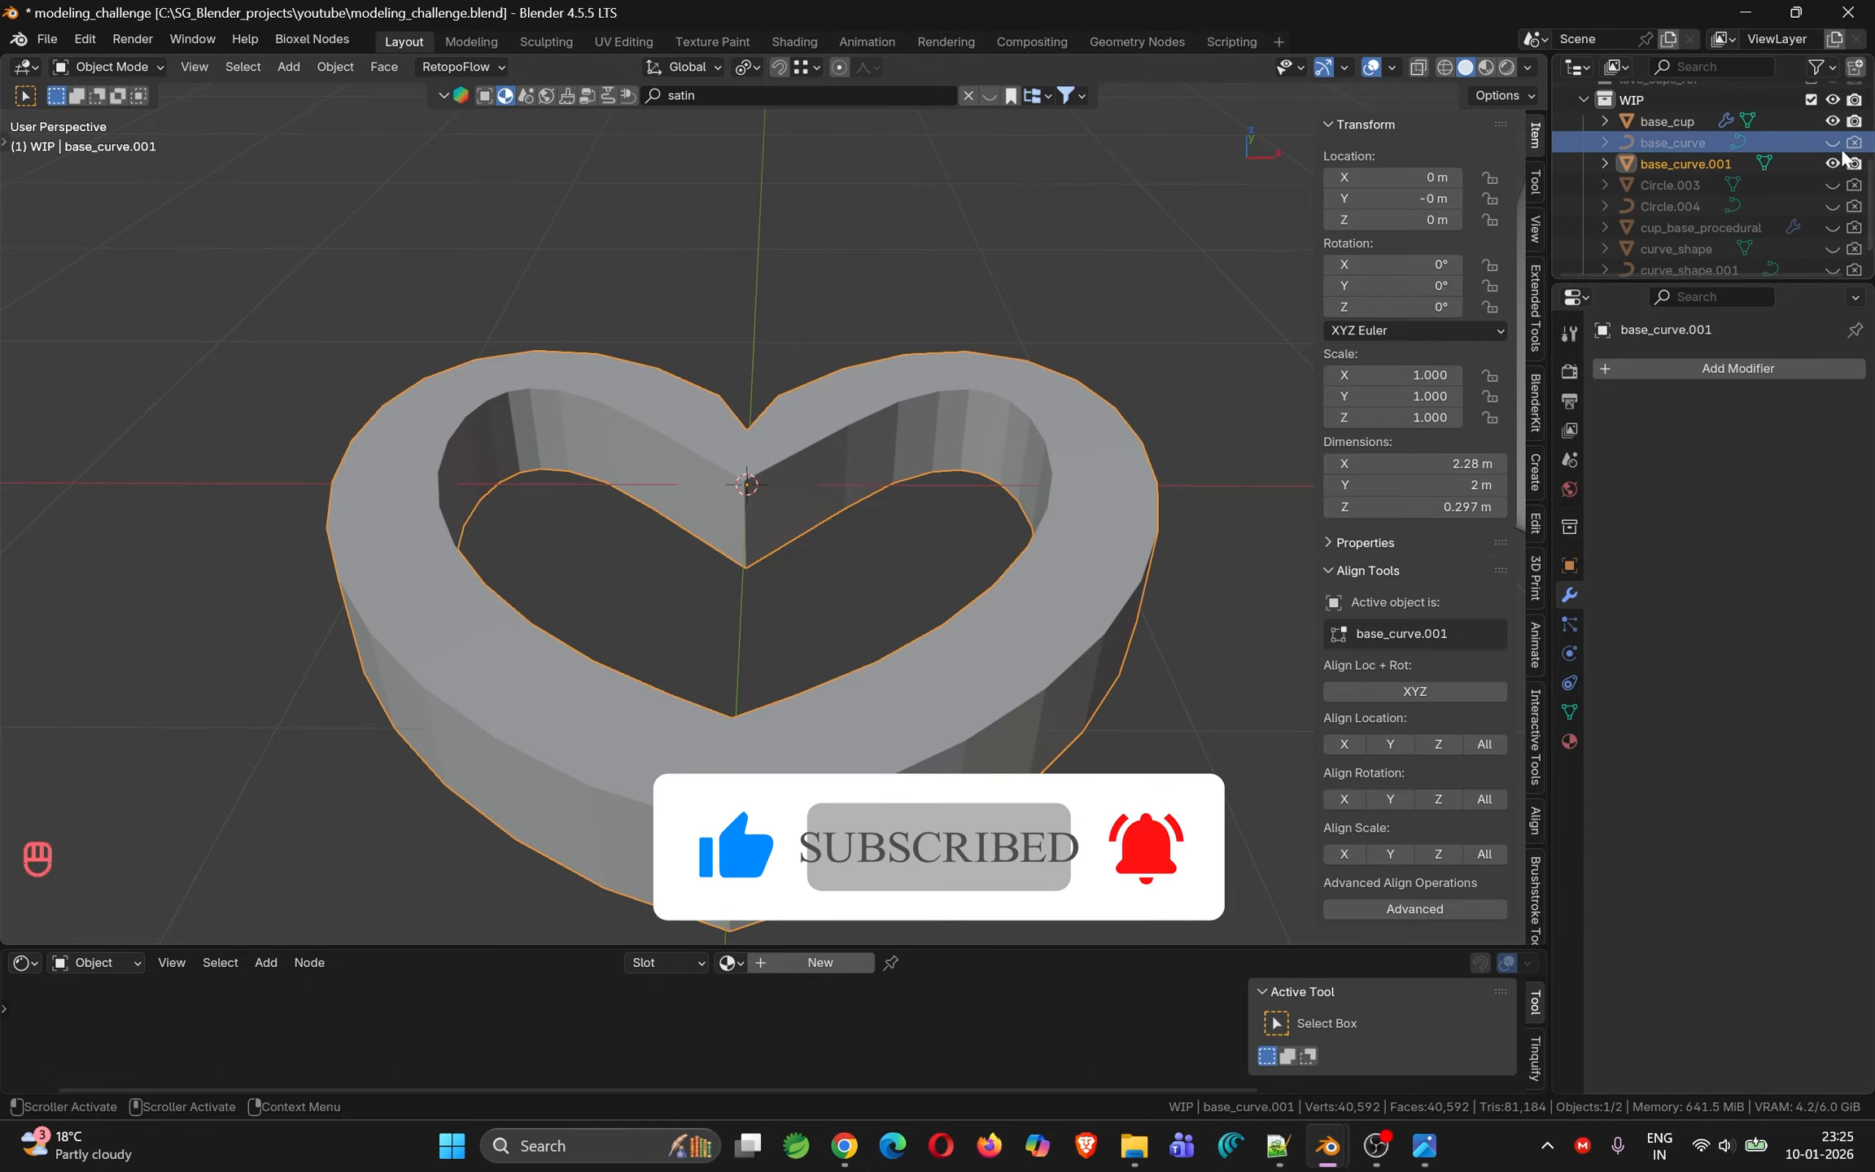
Add a Subdivision modifier at level 2 to the heart mesh base_curve.001
key(Tab)
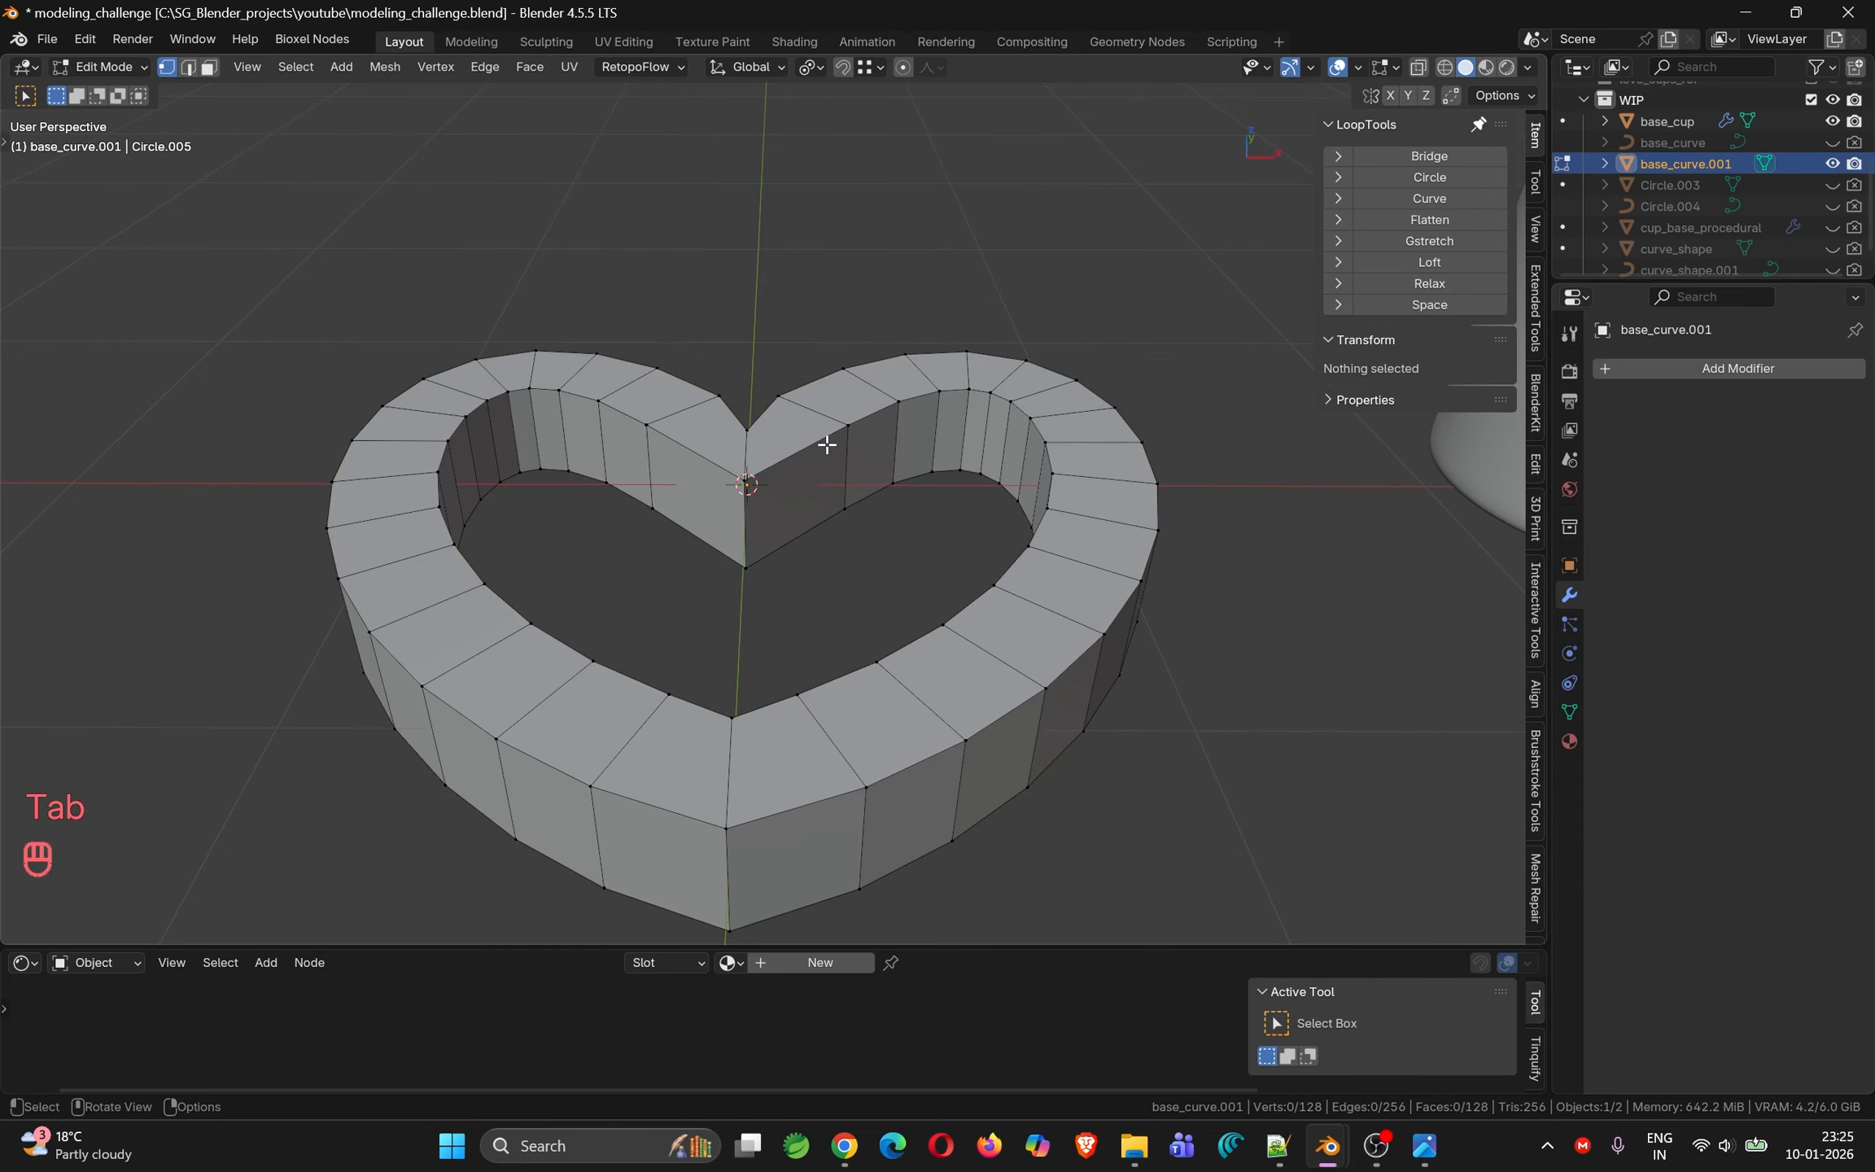
middle_drag(826, 442, 982, 584)
key(Tab)
key(ctrl+2)
key(KP_7)
Select the two outer vertices at the heart's upper notch through the mesh and move them about 0.13 m along Y
key(Tab)
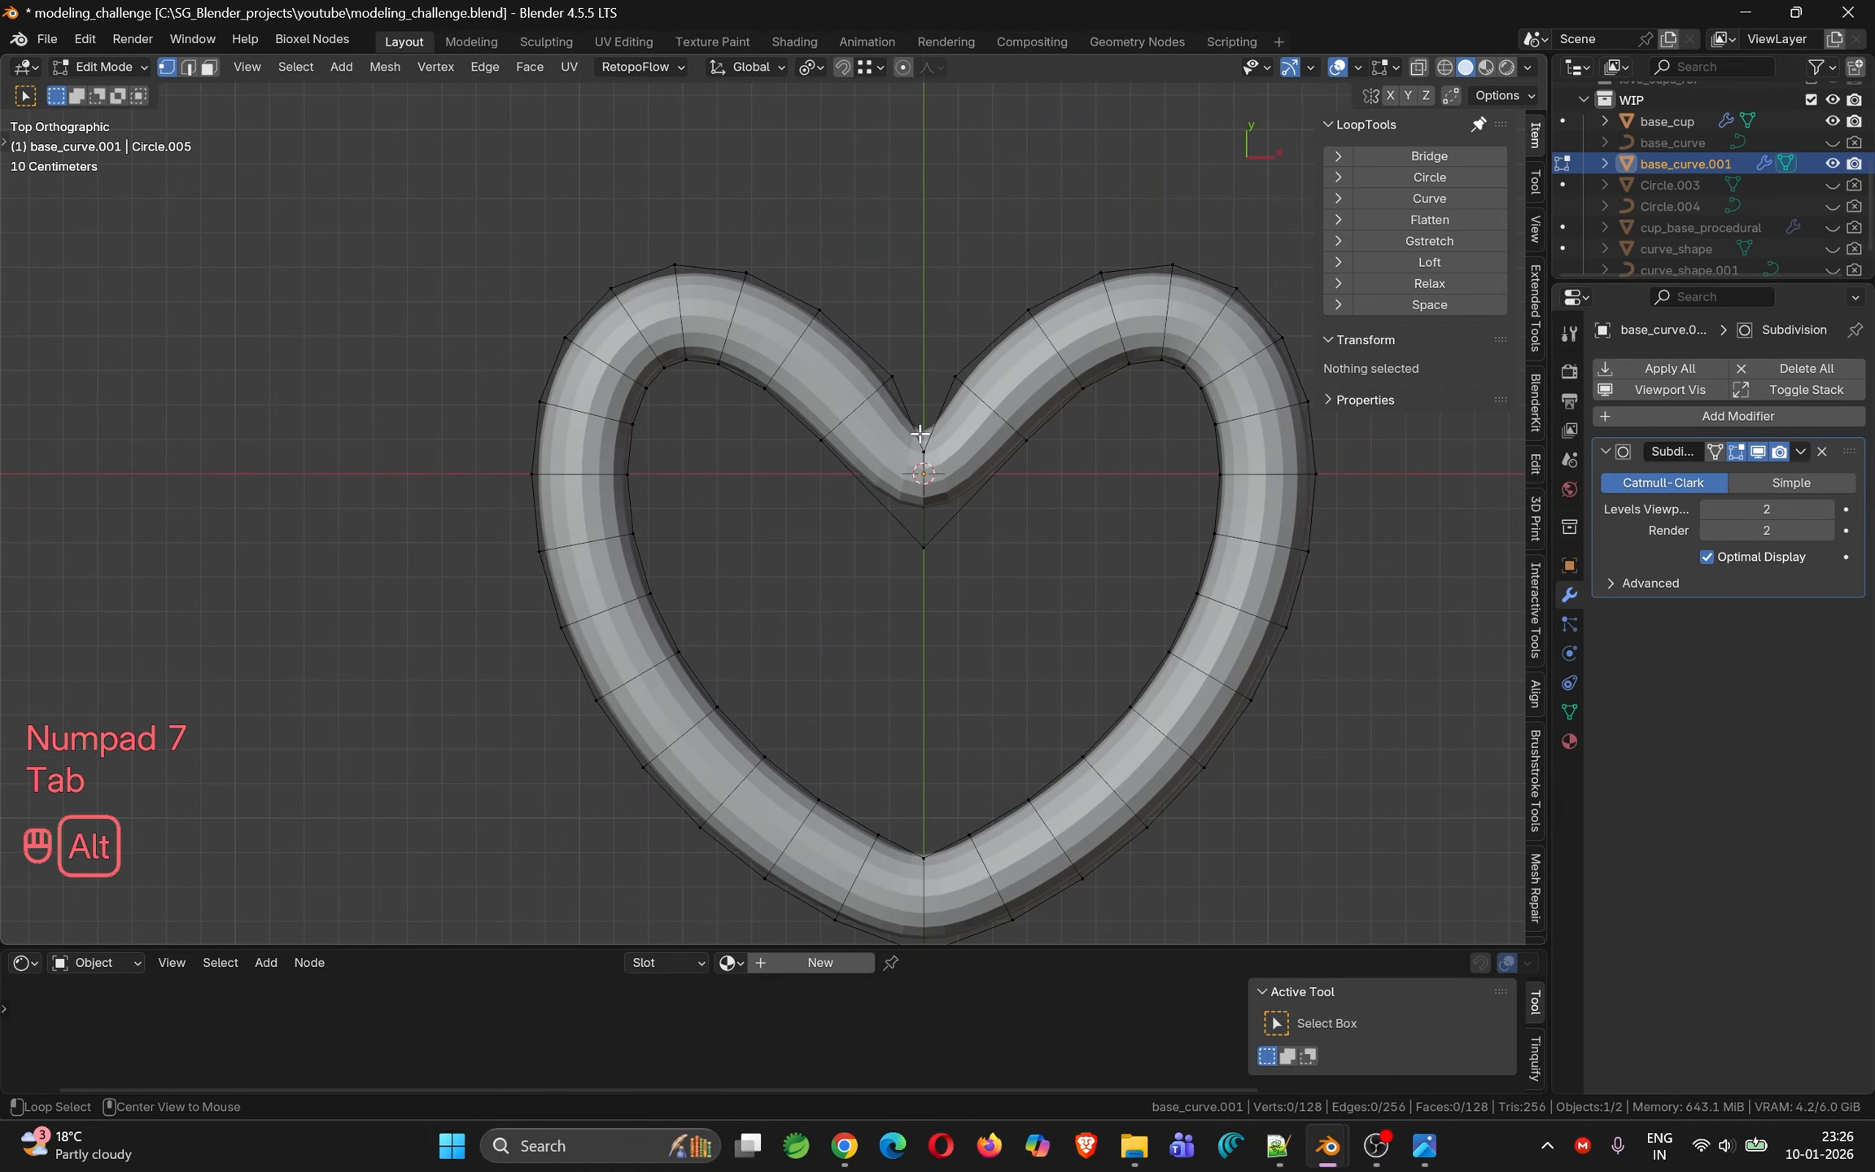
key(alt+z)
drag(903, 431, 949, 475)
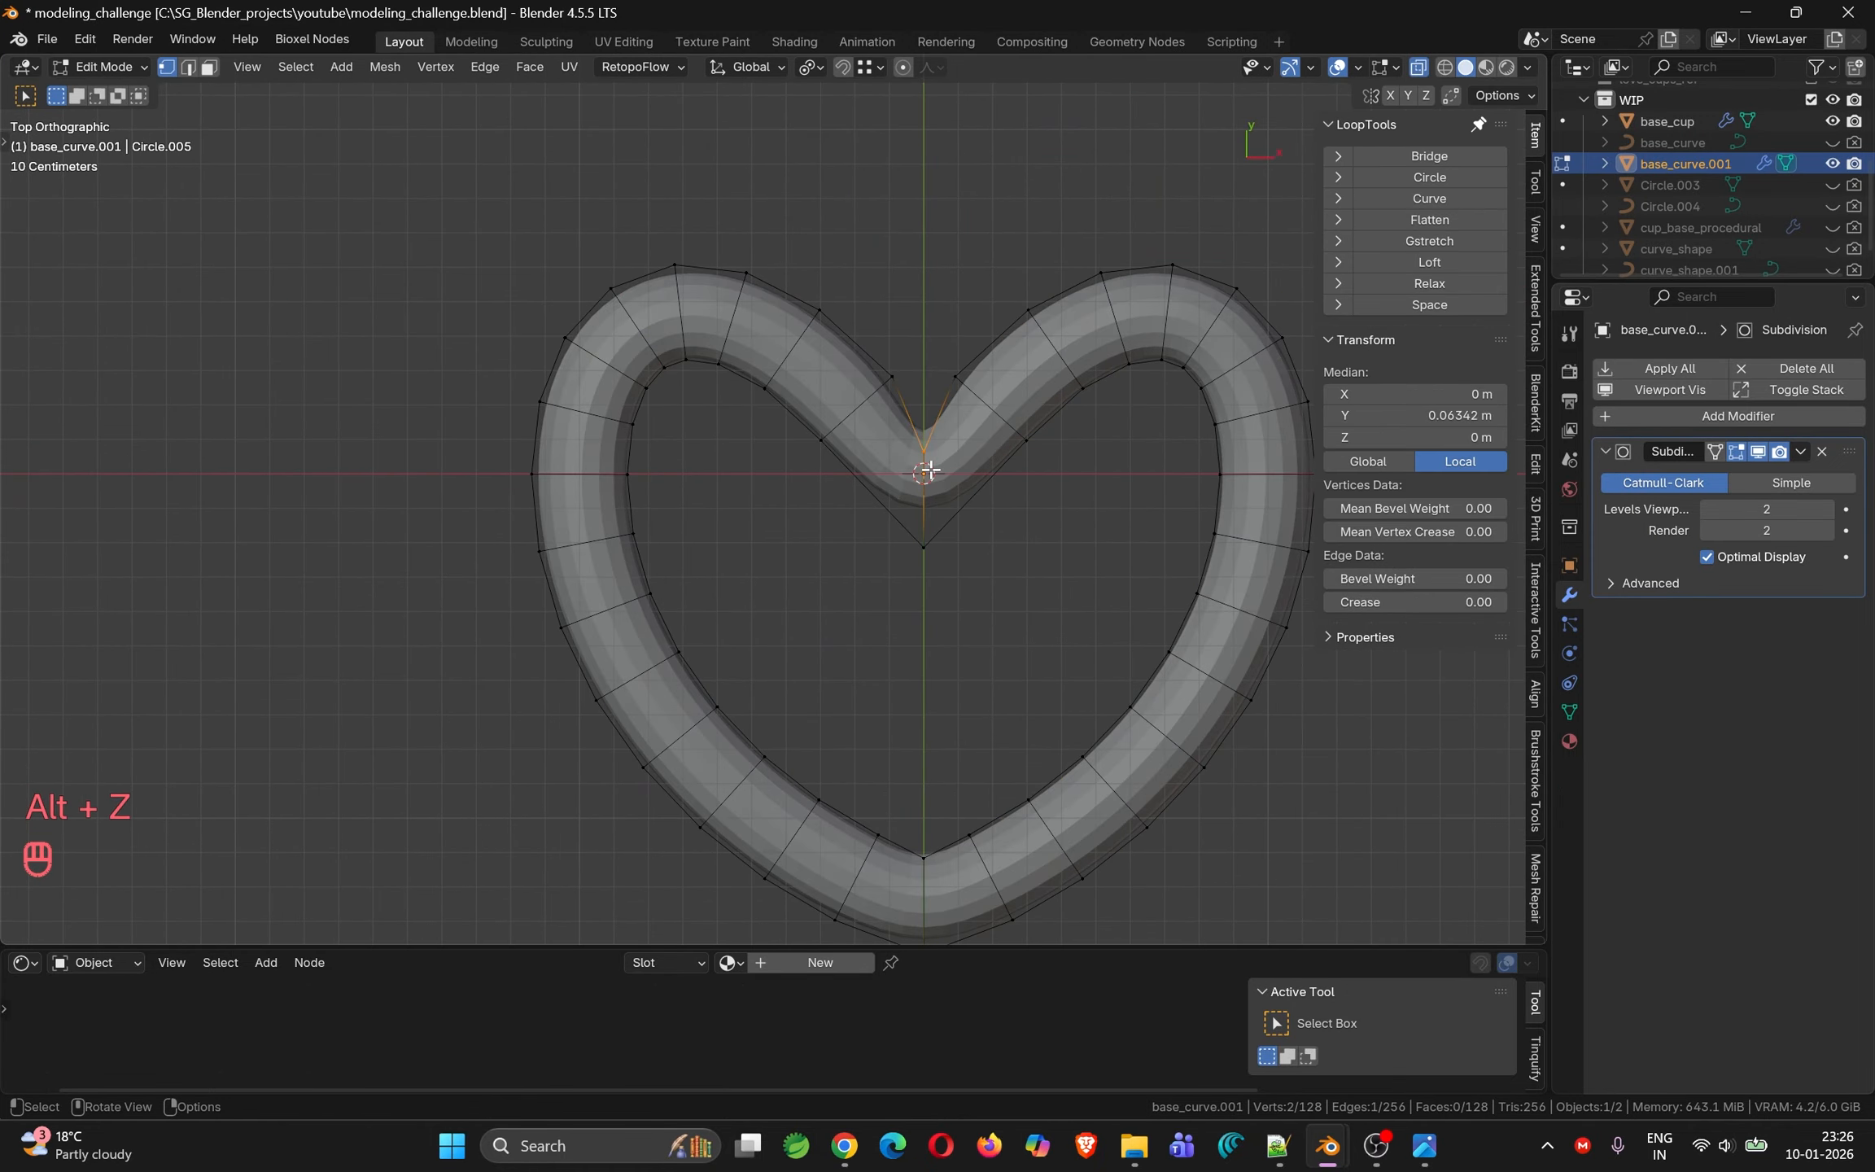
key(g)
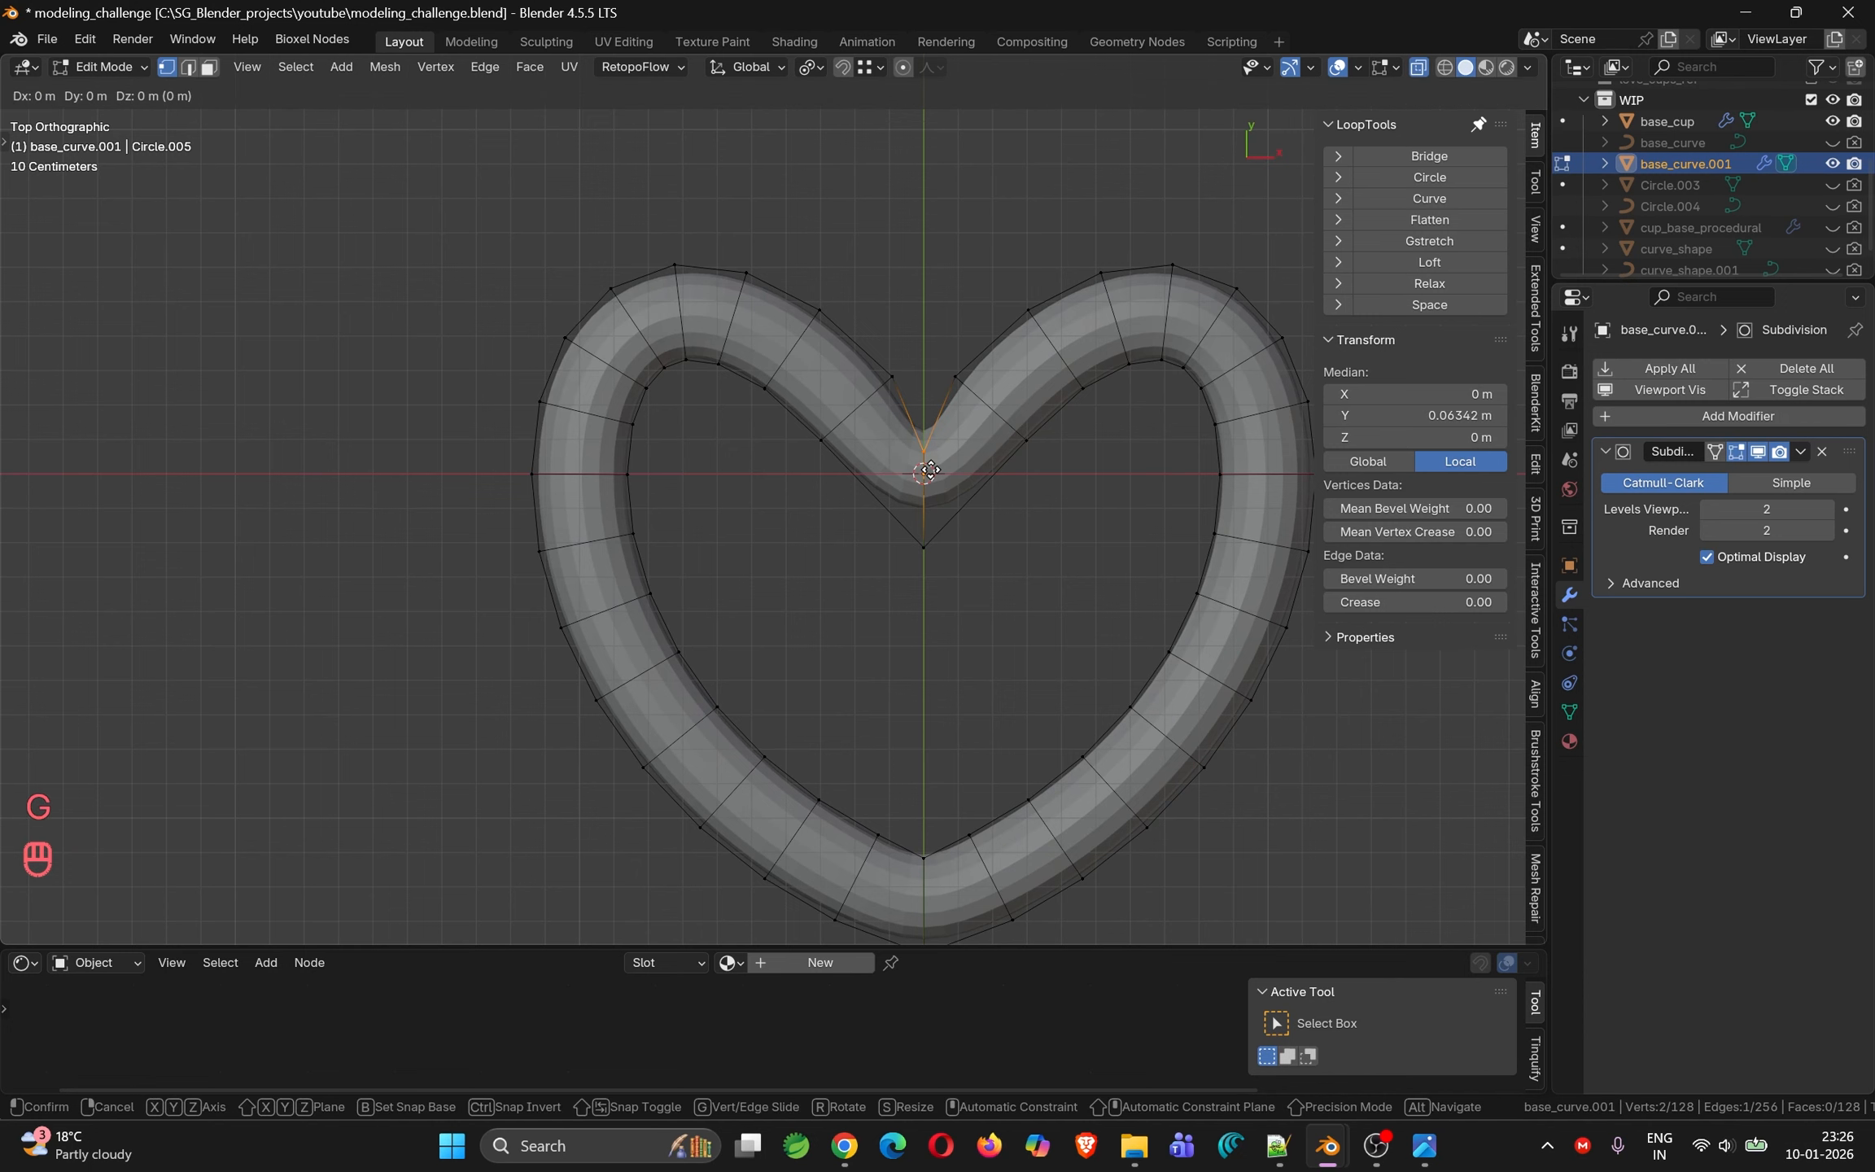
key(y)
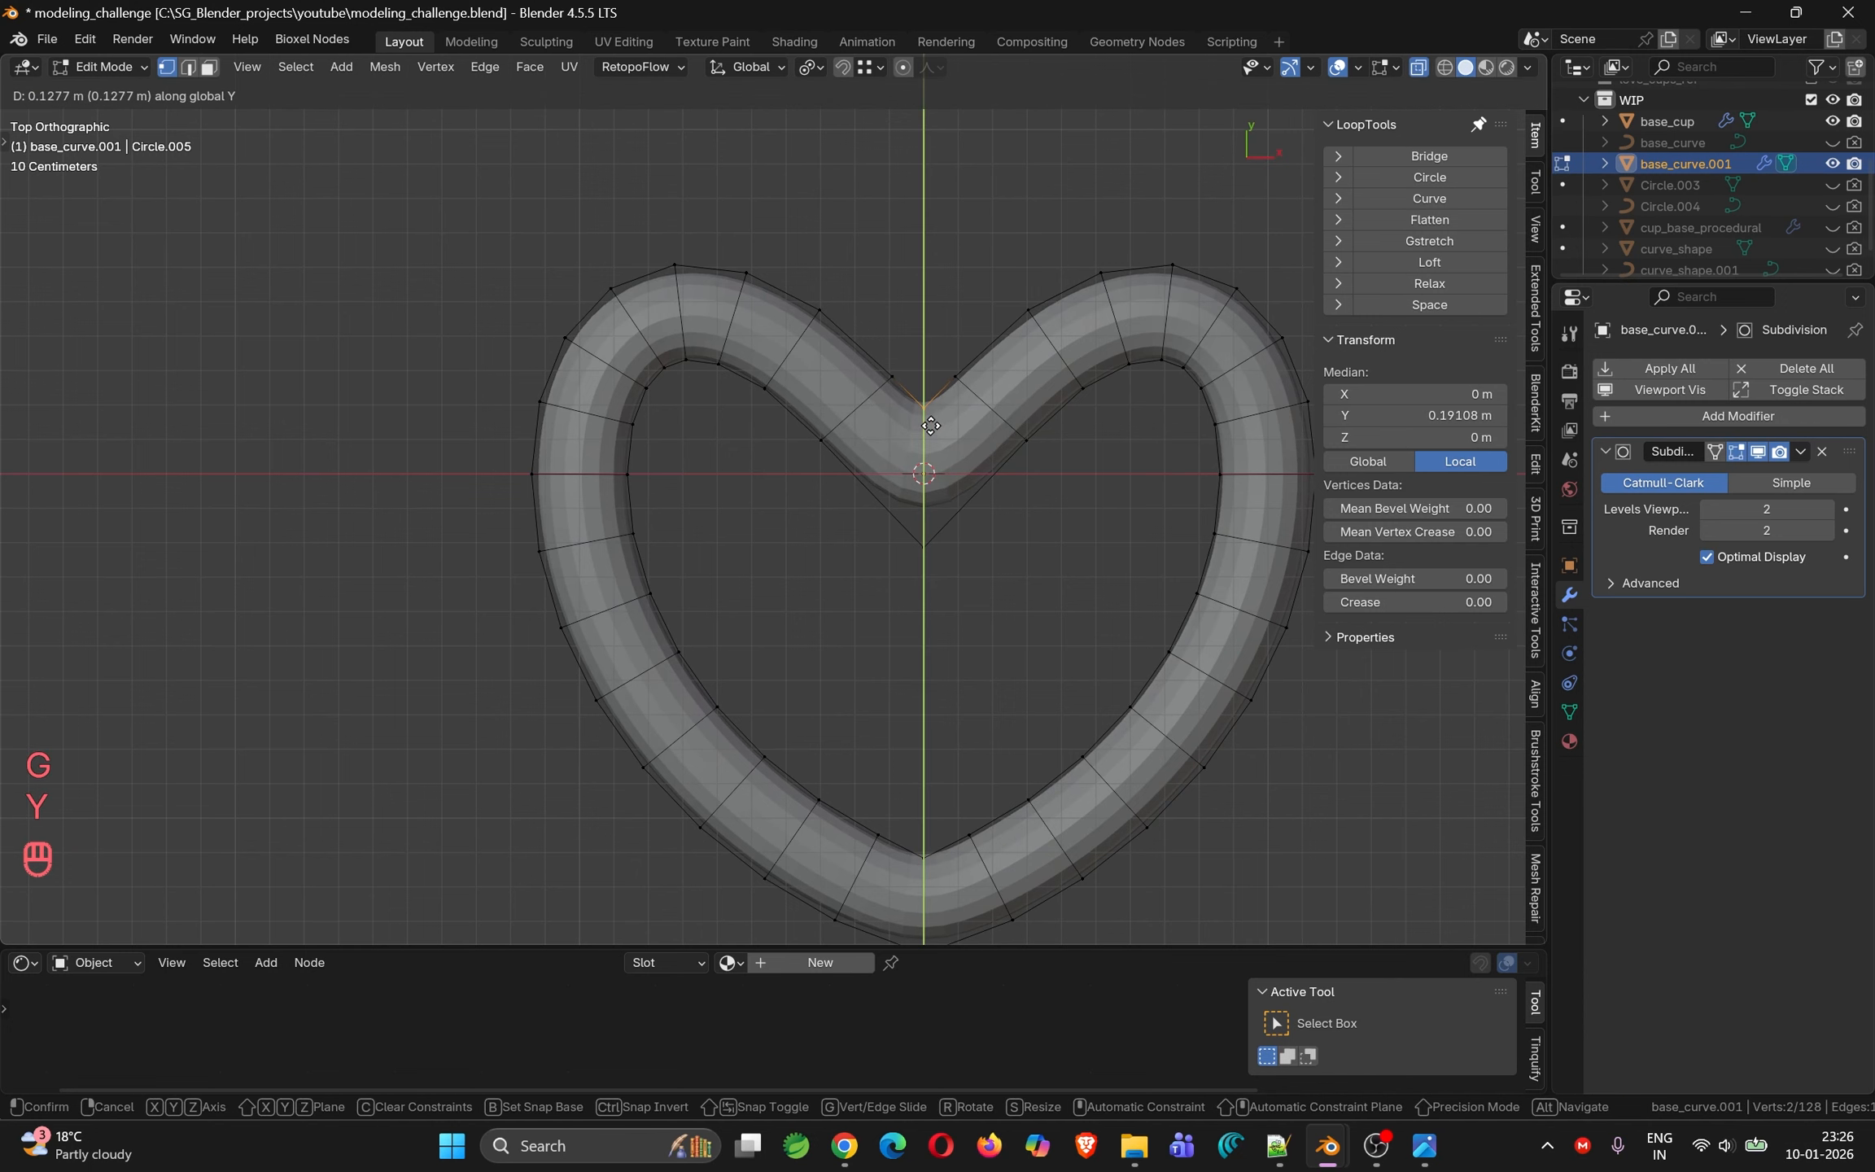
click(936, 449)
key(Tab)
key(Tab)
key(alt+z)
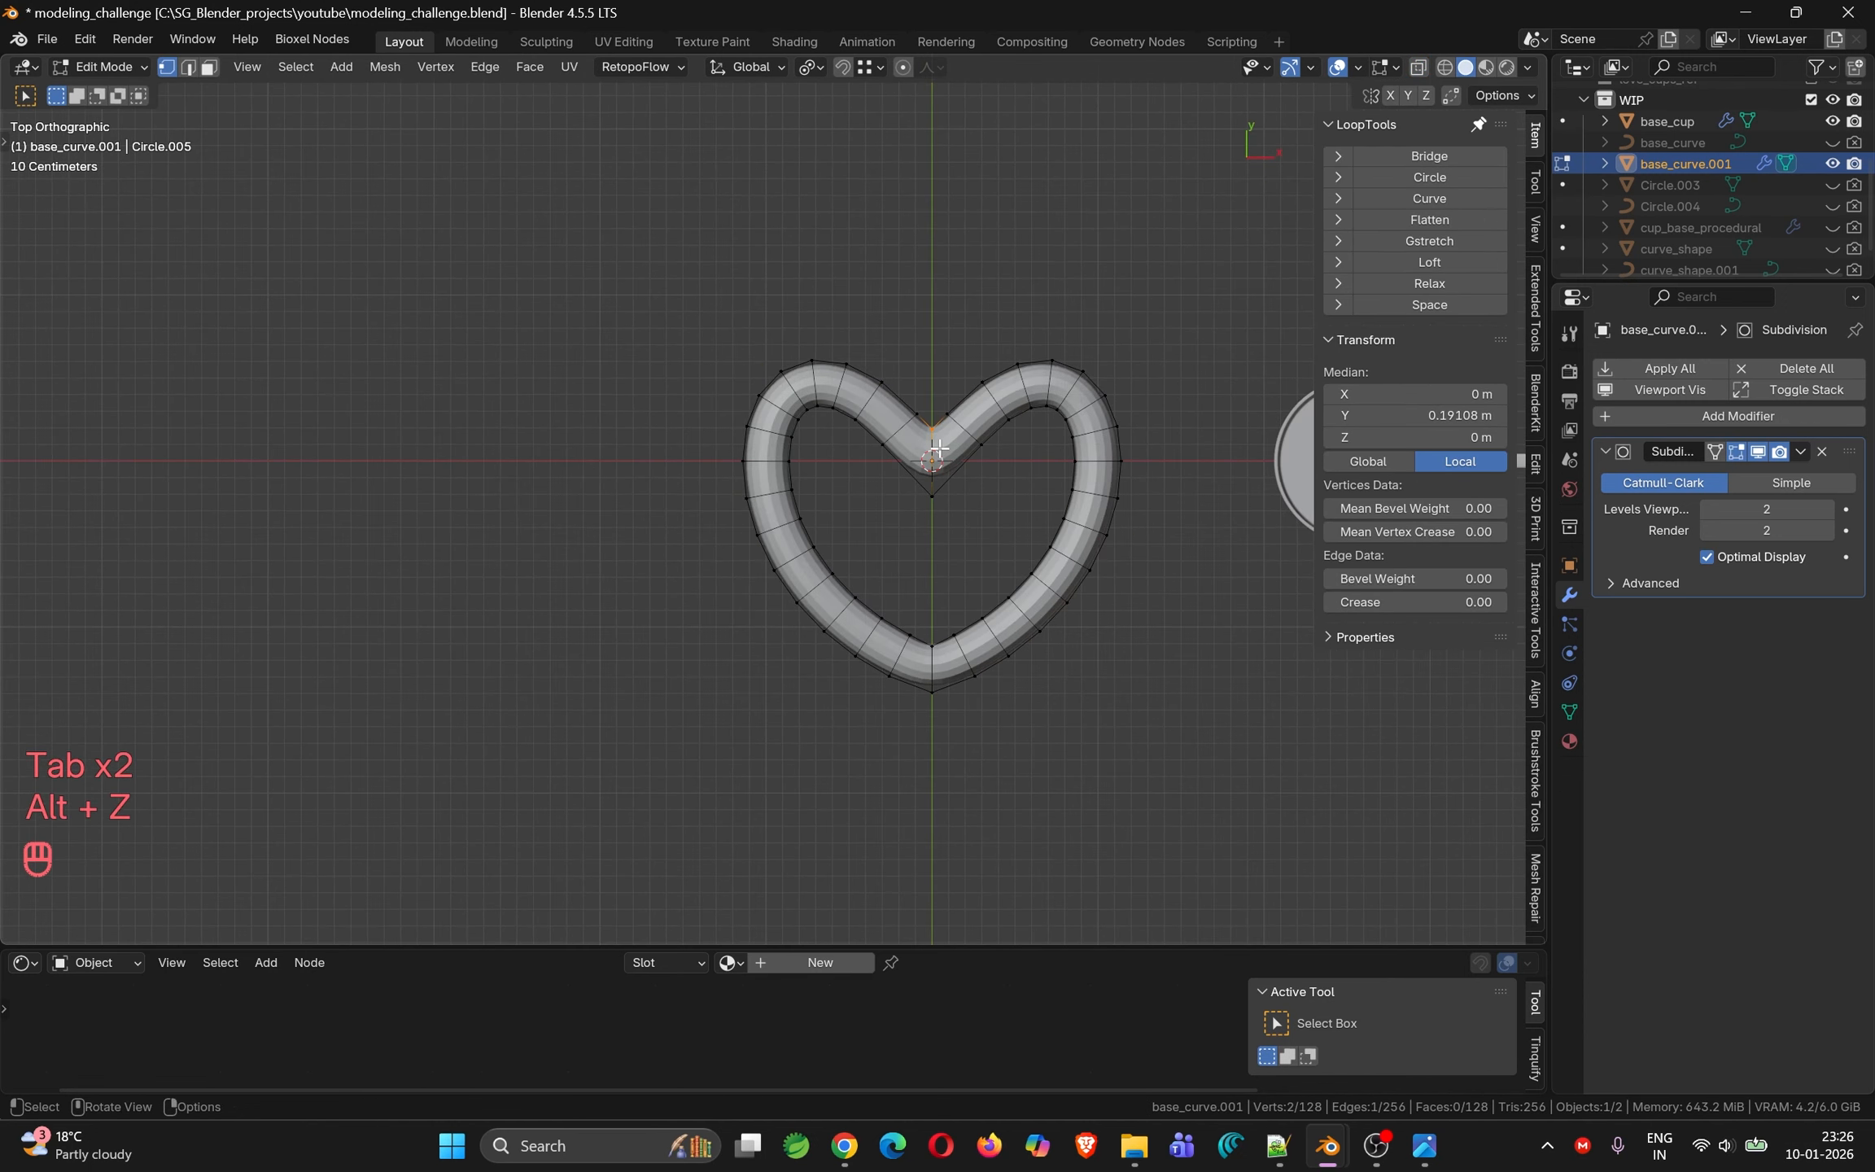
Bevel the cross-section edge loop at the heart's notch with two segments and an offset of about 0.025 m
middle_drag(939, 447, 988, 493)
key(2)
alt+click(923, 488)
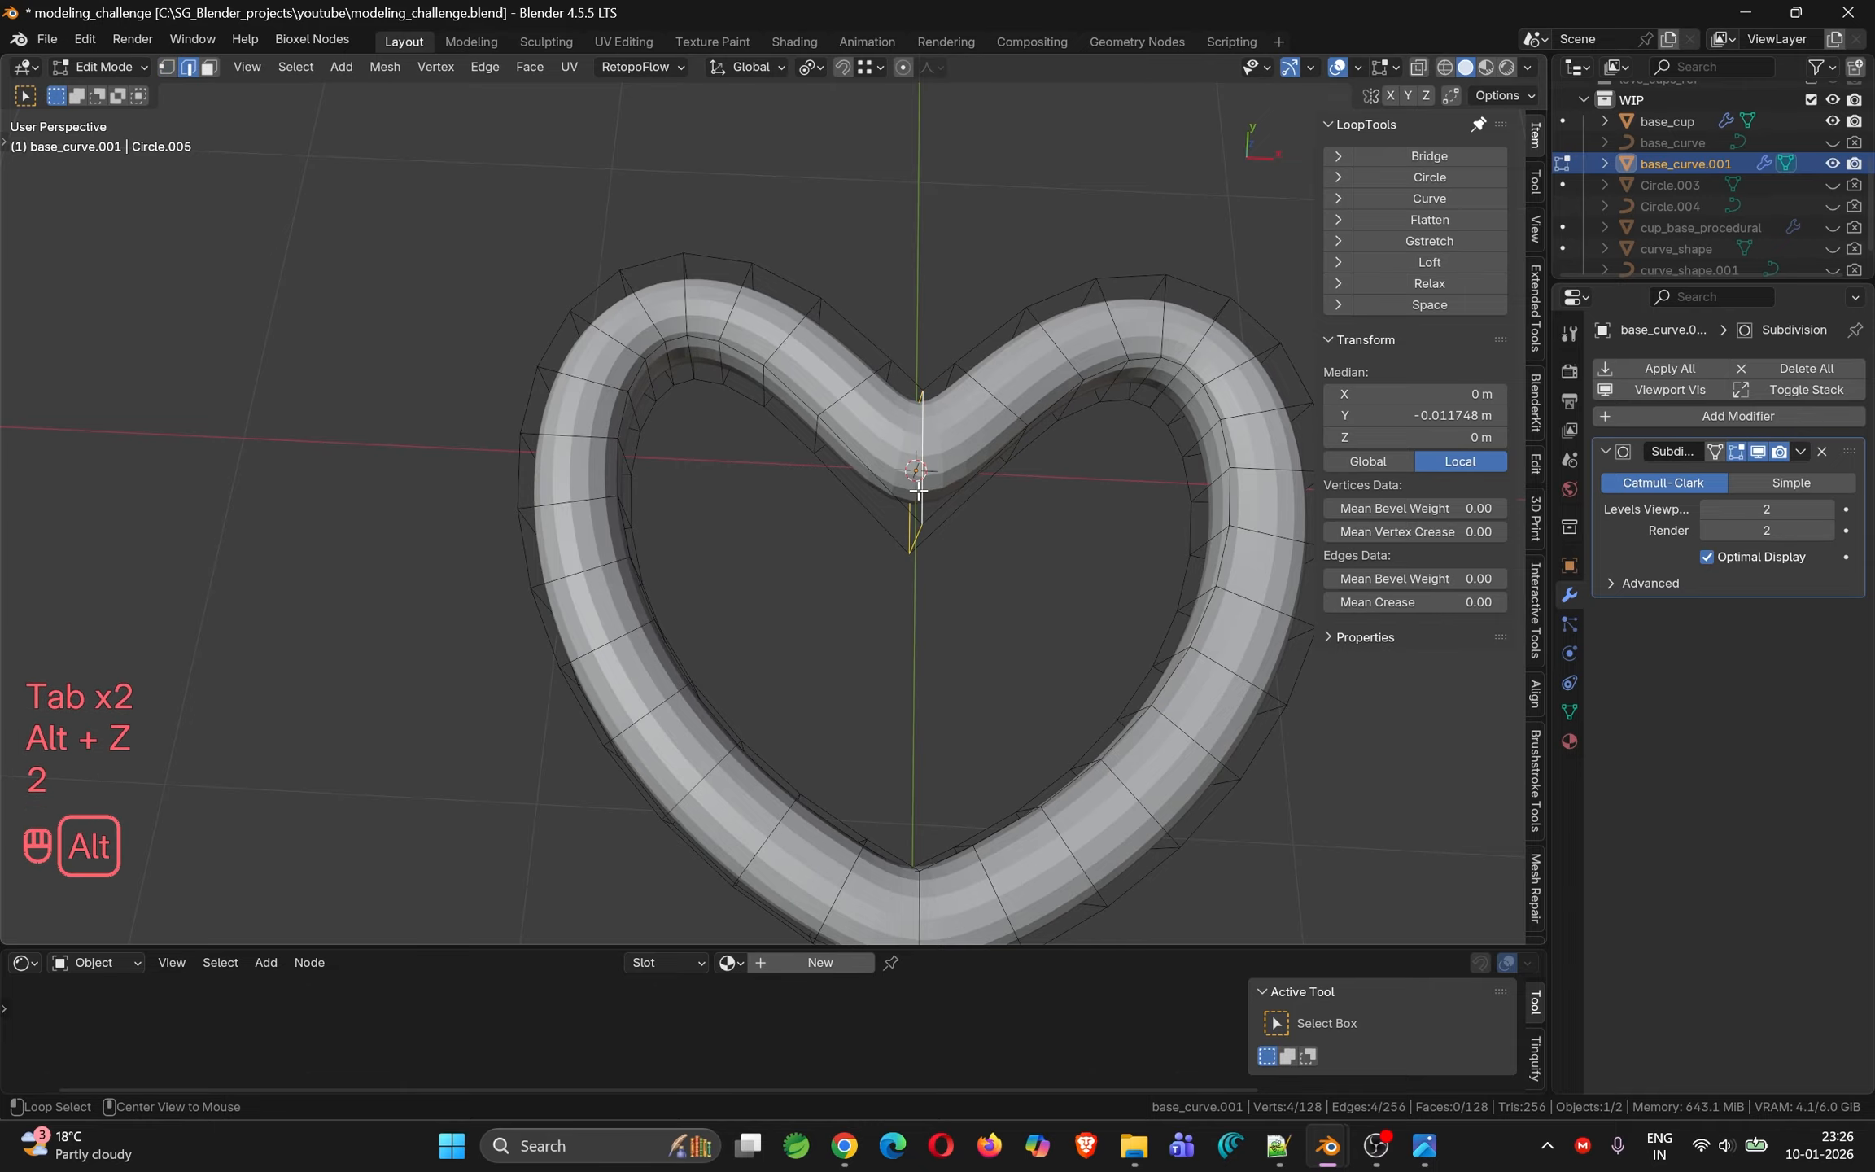
key(ctrl+b)
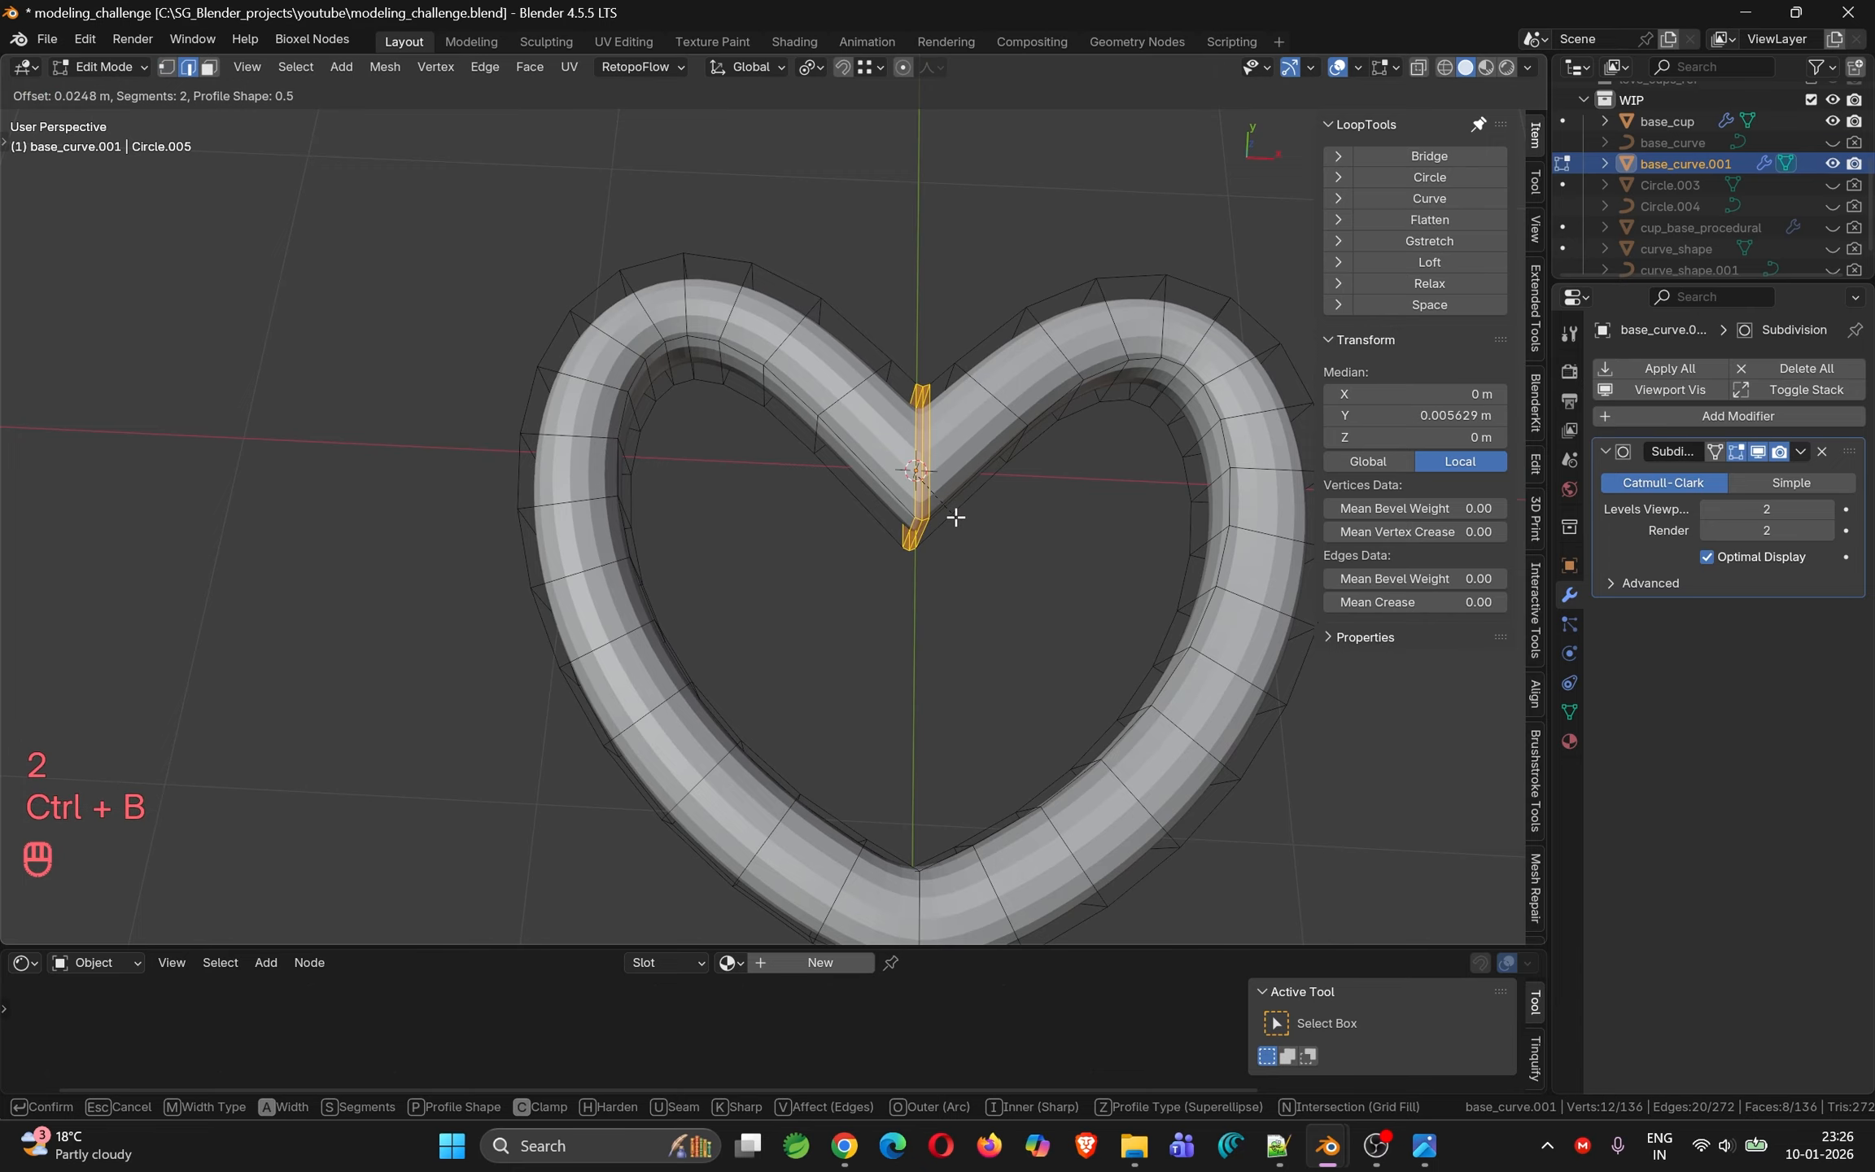
click(958, 519)
key(Tab)
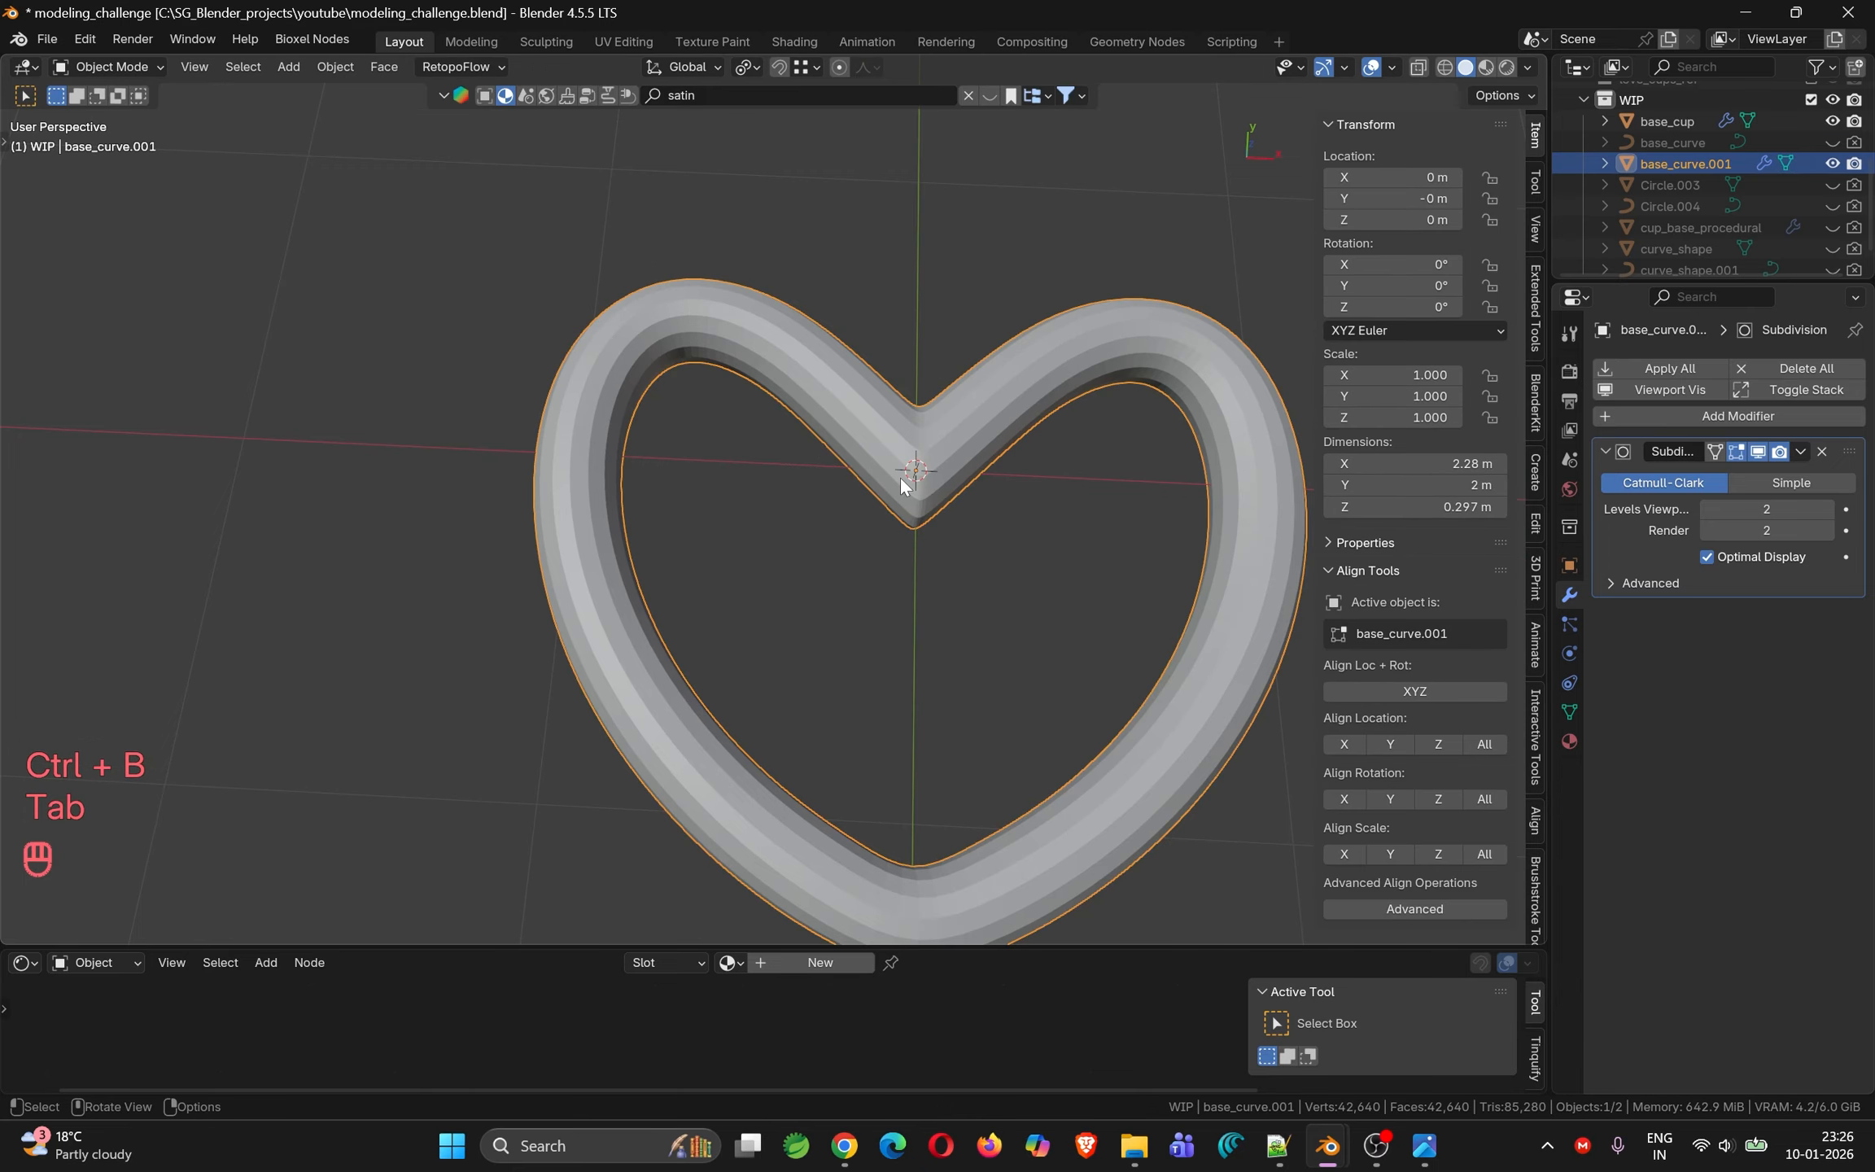
Bevel the cross-section edge loop at the heart's lower tip with two segments and an offset of about 0.038 m
key(Tab)
shift+middle_drag(941, 846, 916, 677)
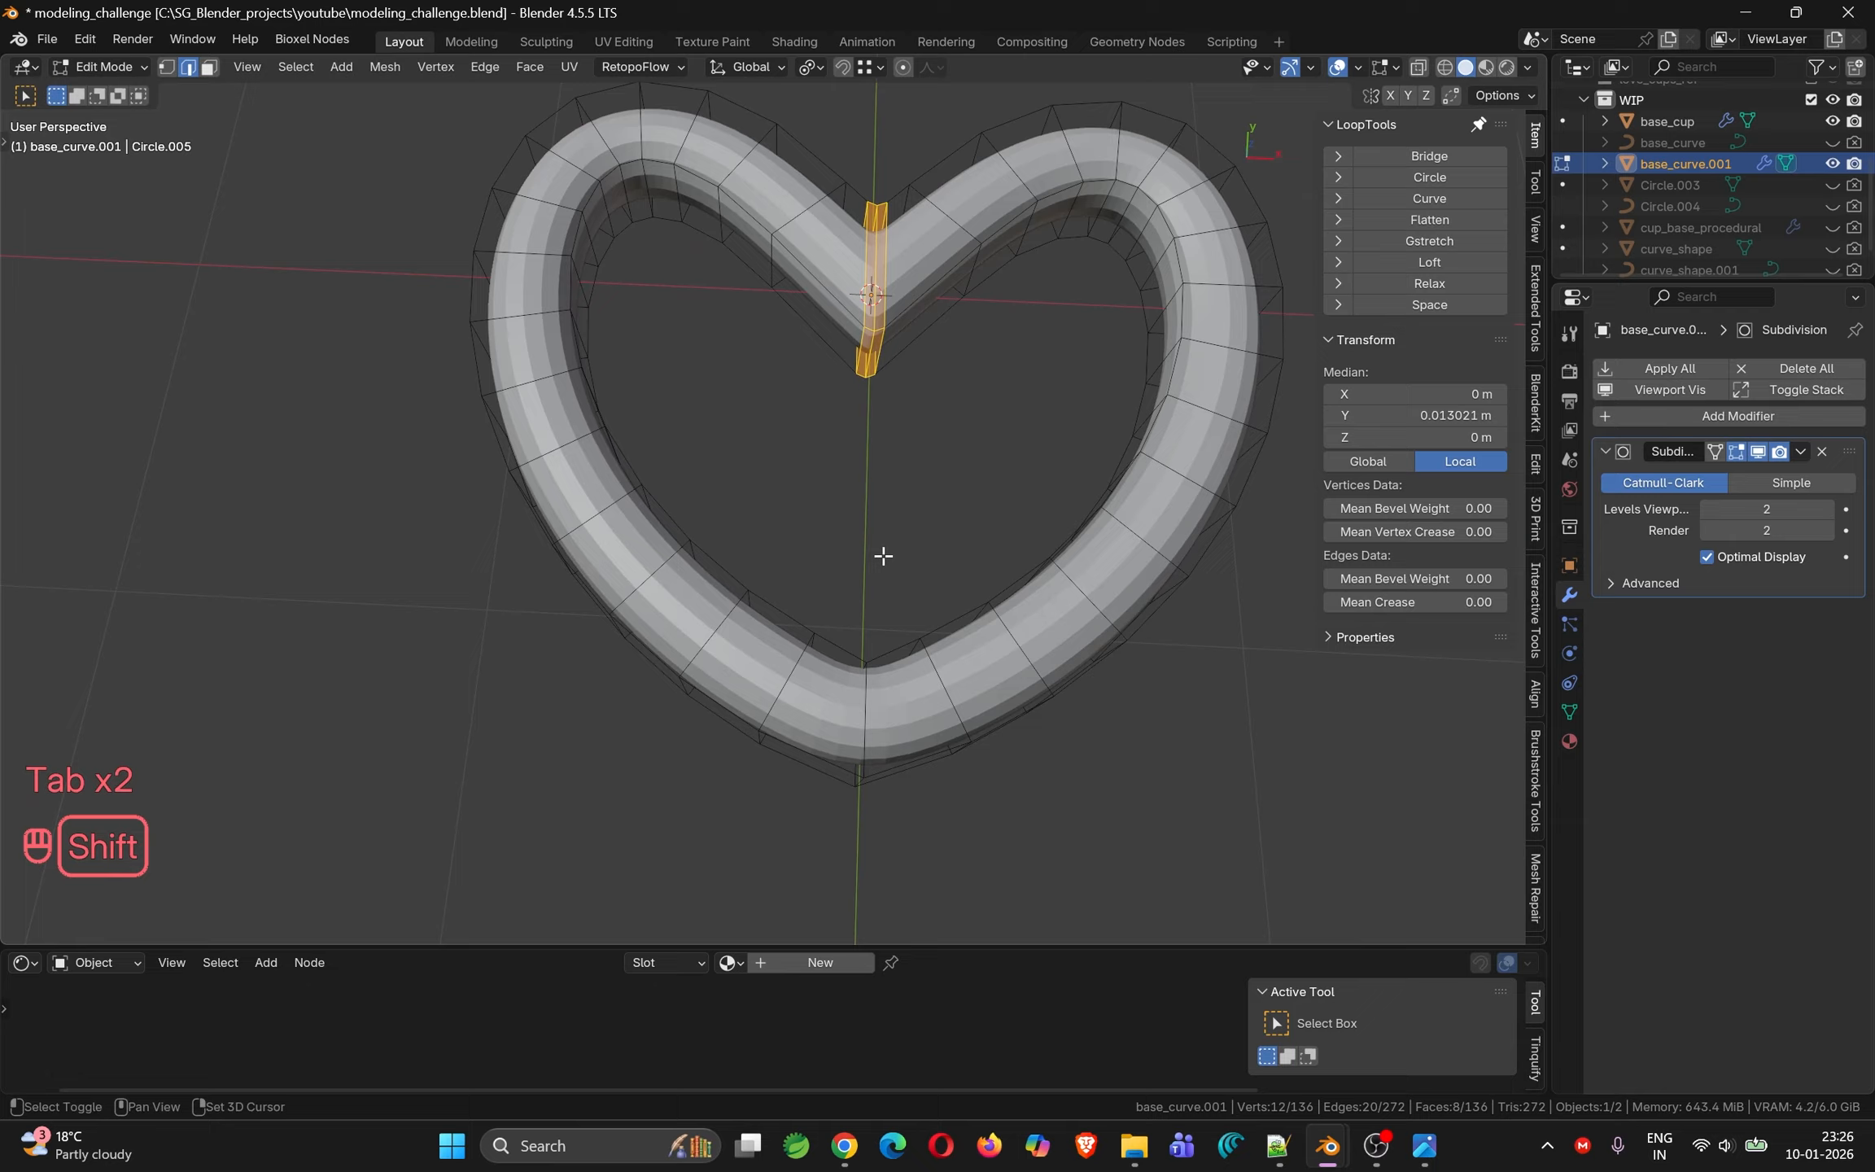
alt+click(866, 720)
key(ctrl+b)
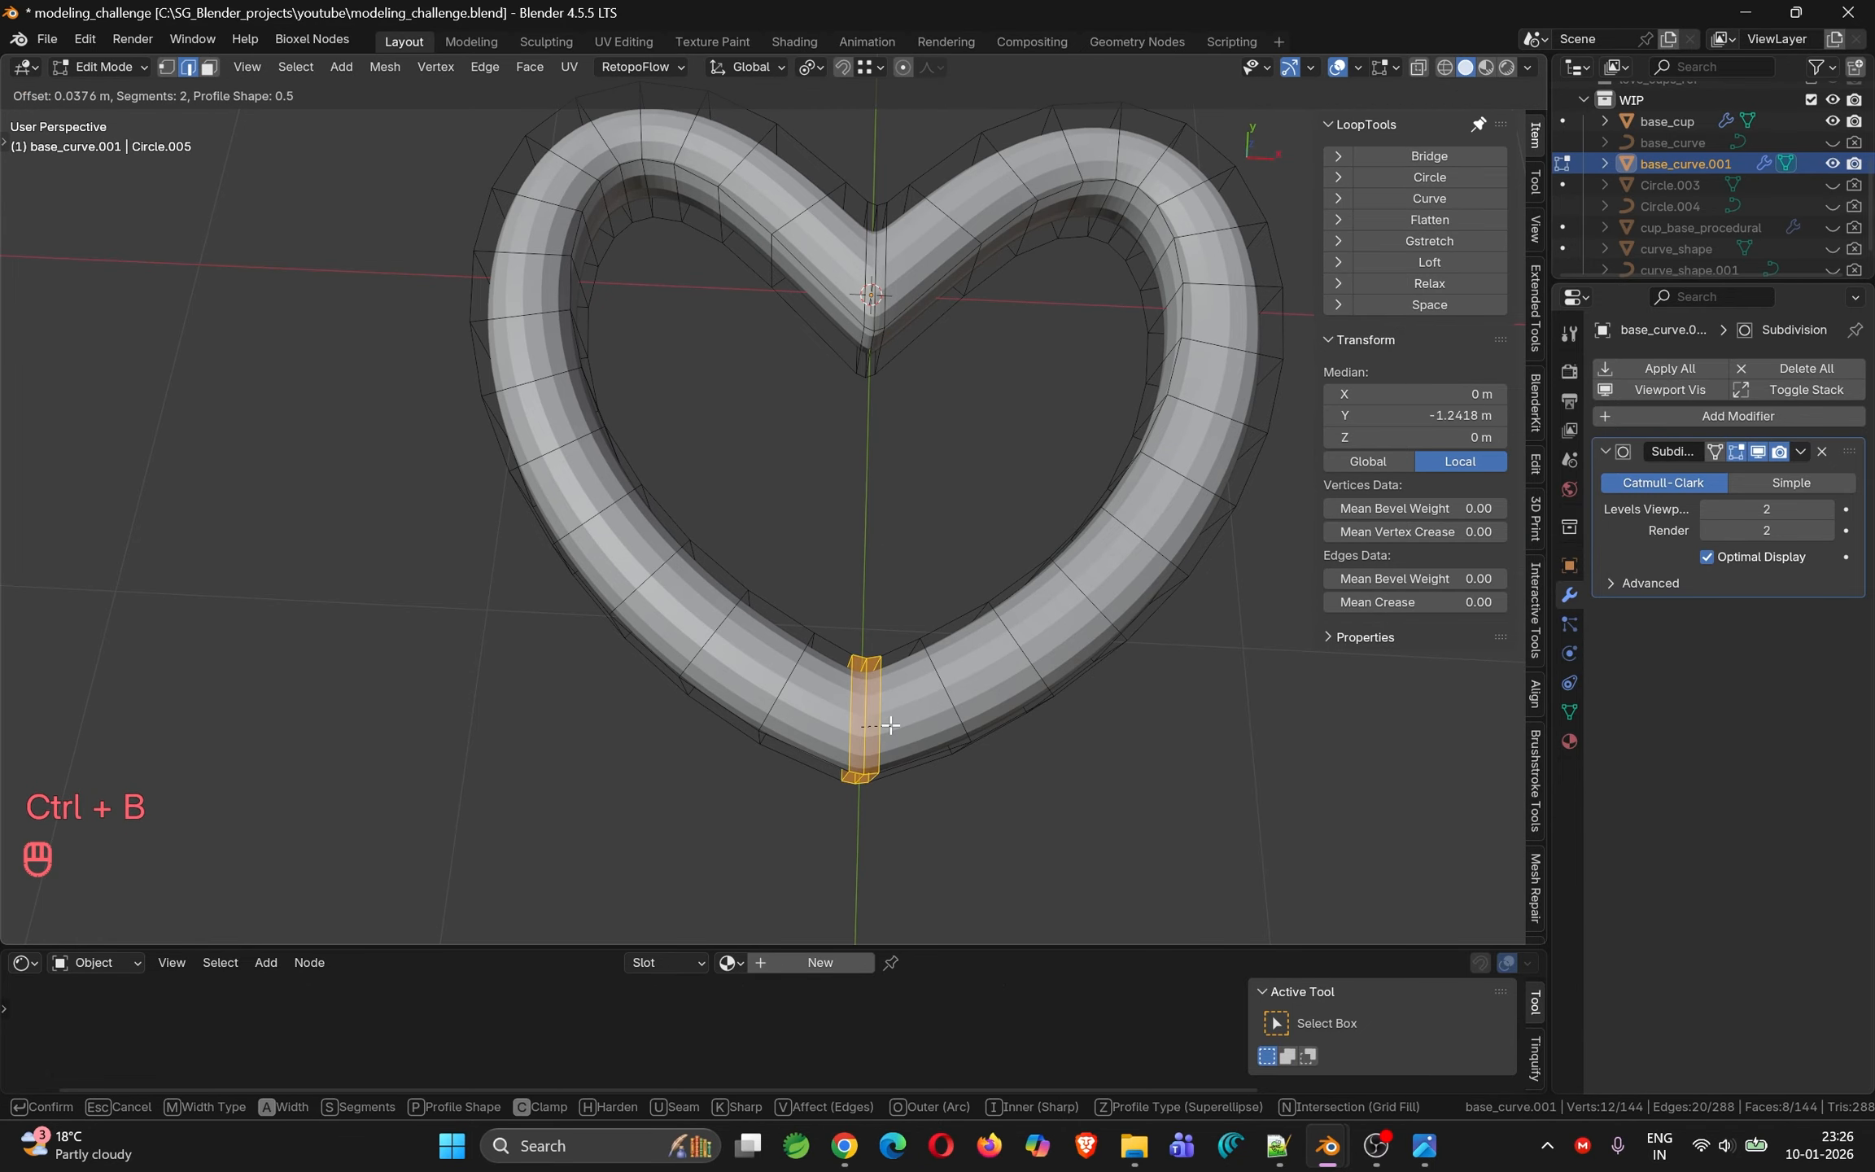
click(889, 726)
key(Tab)
Remove the Subdivision modifier from base_curve.001
scroll(885, 670, down, 4)
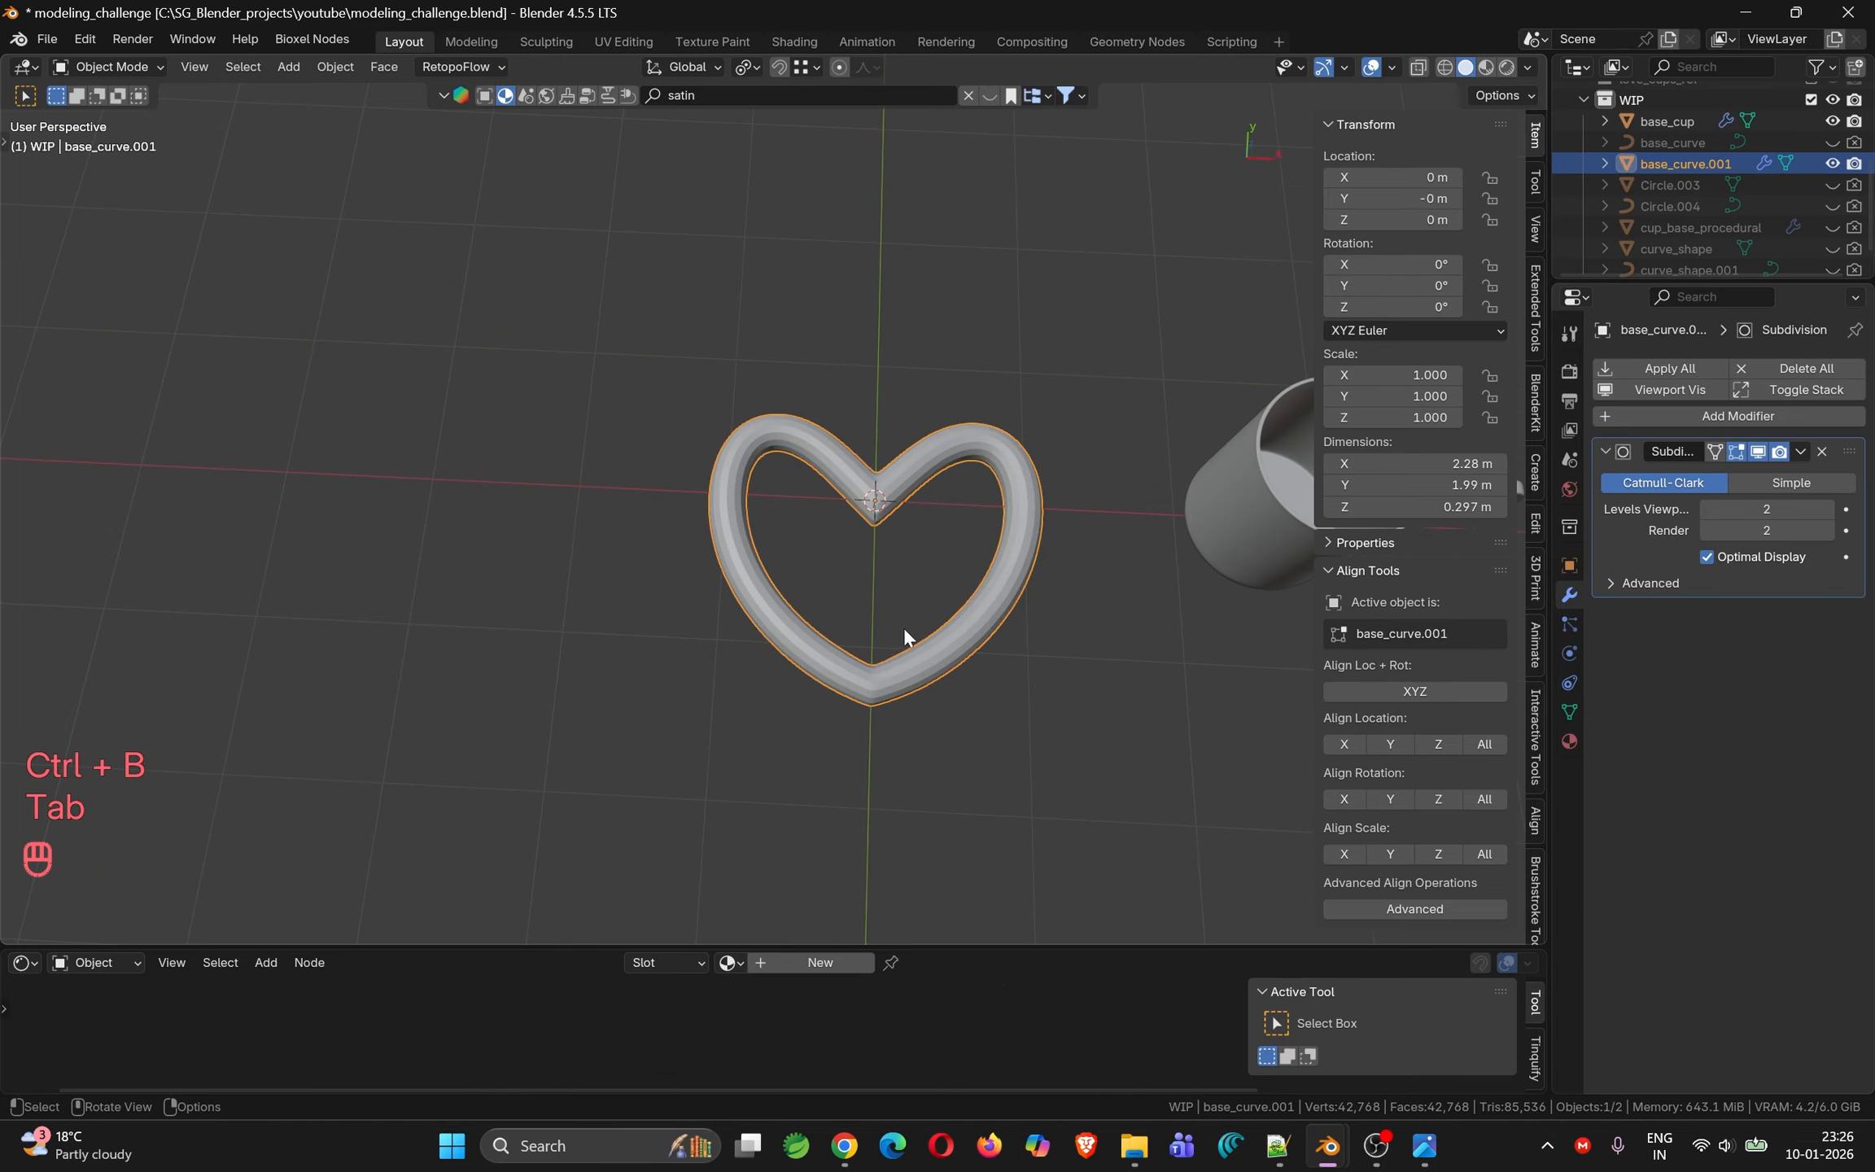
middle_drag(904, 627, 910, 505)
key(Tab)
key(Tab)
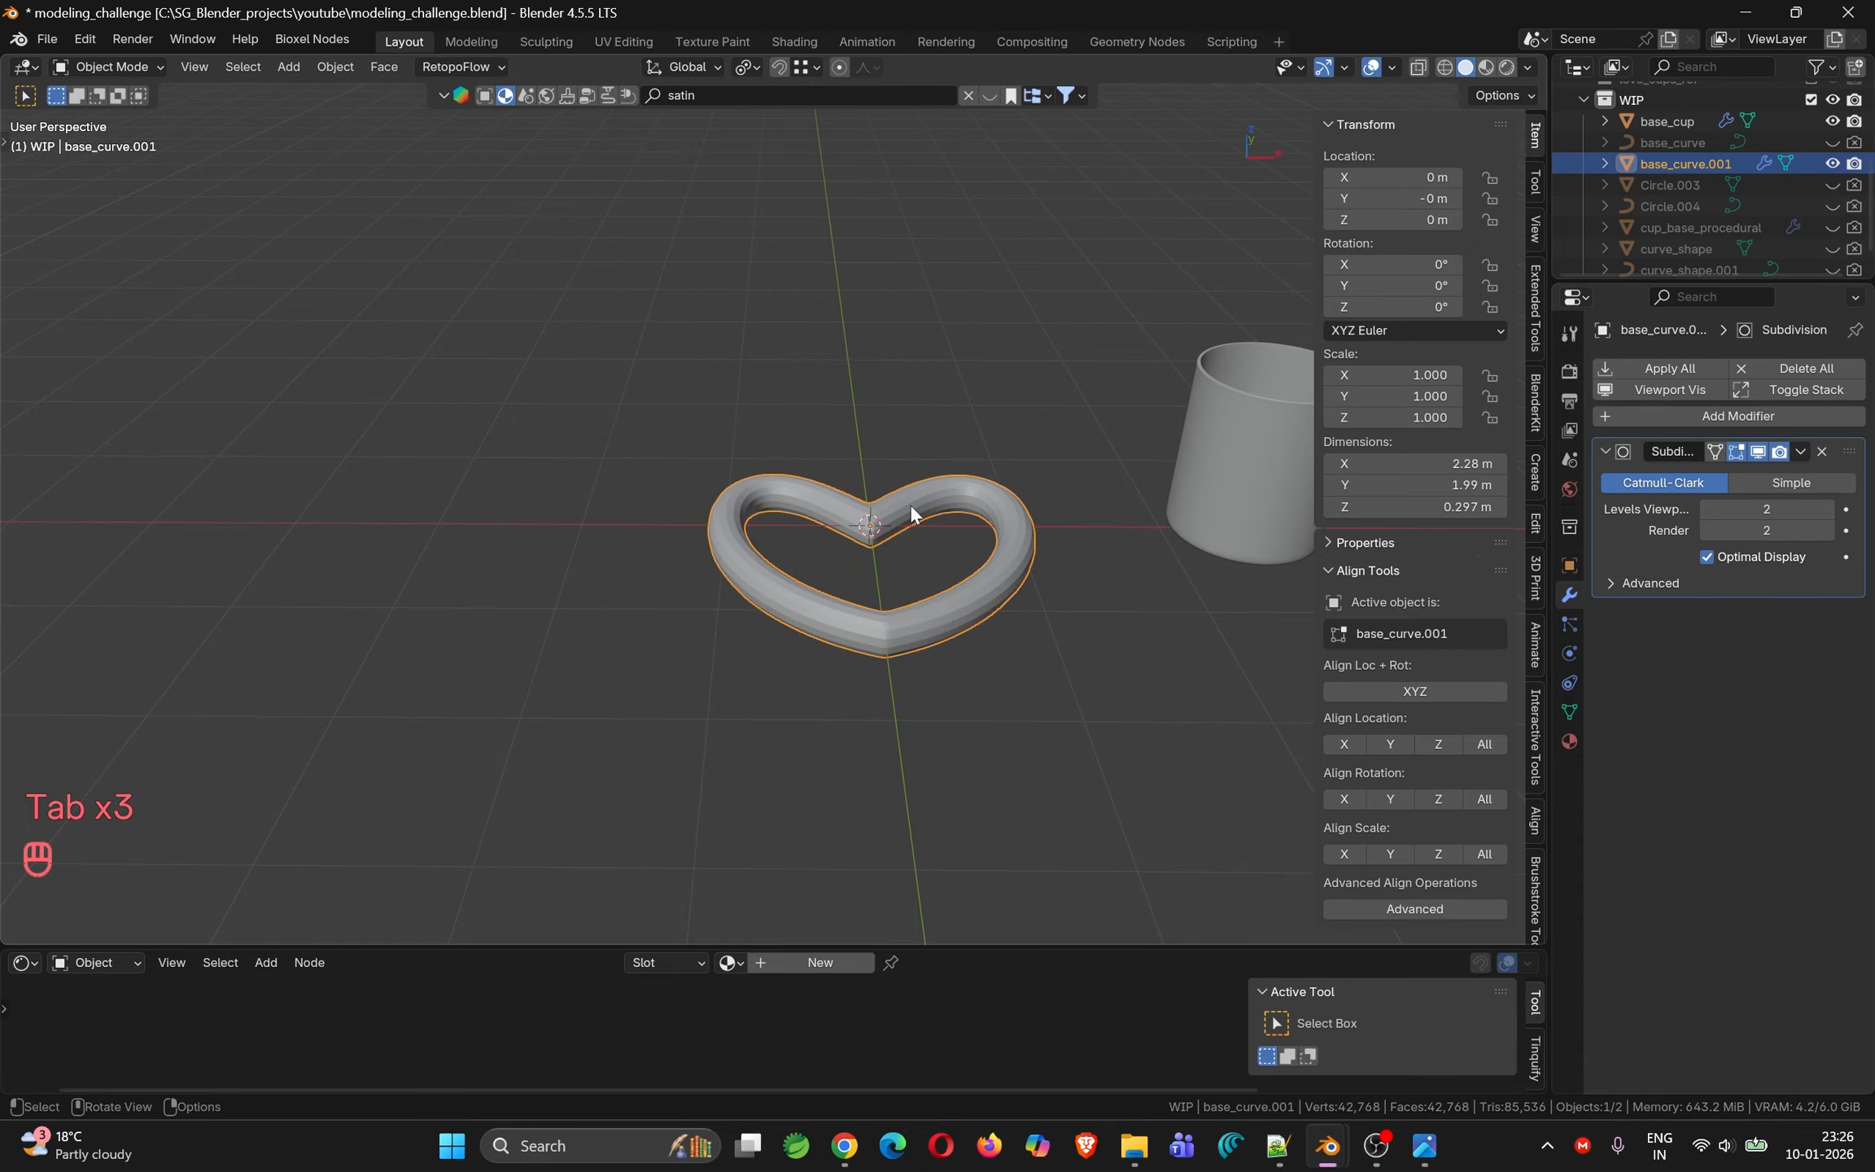
click(1821, 450)
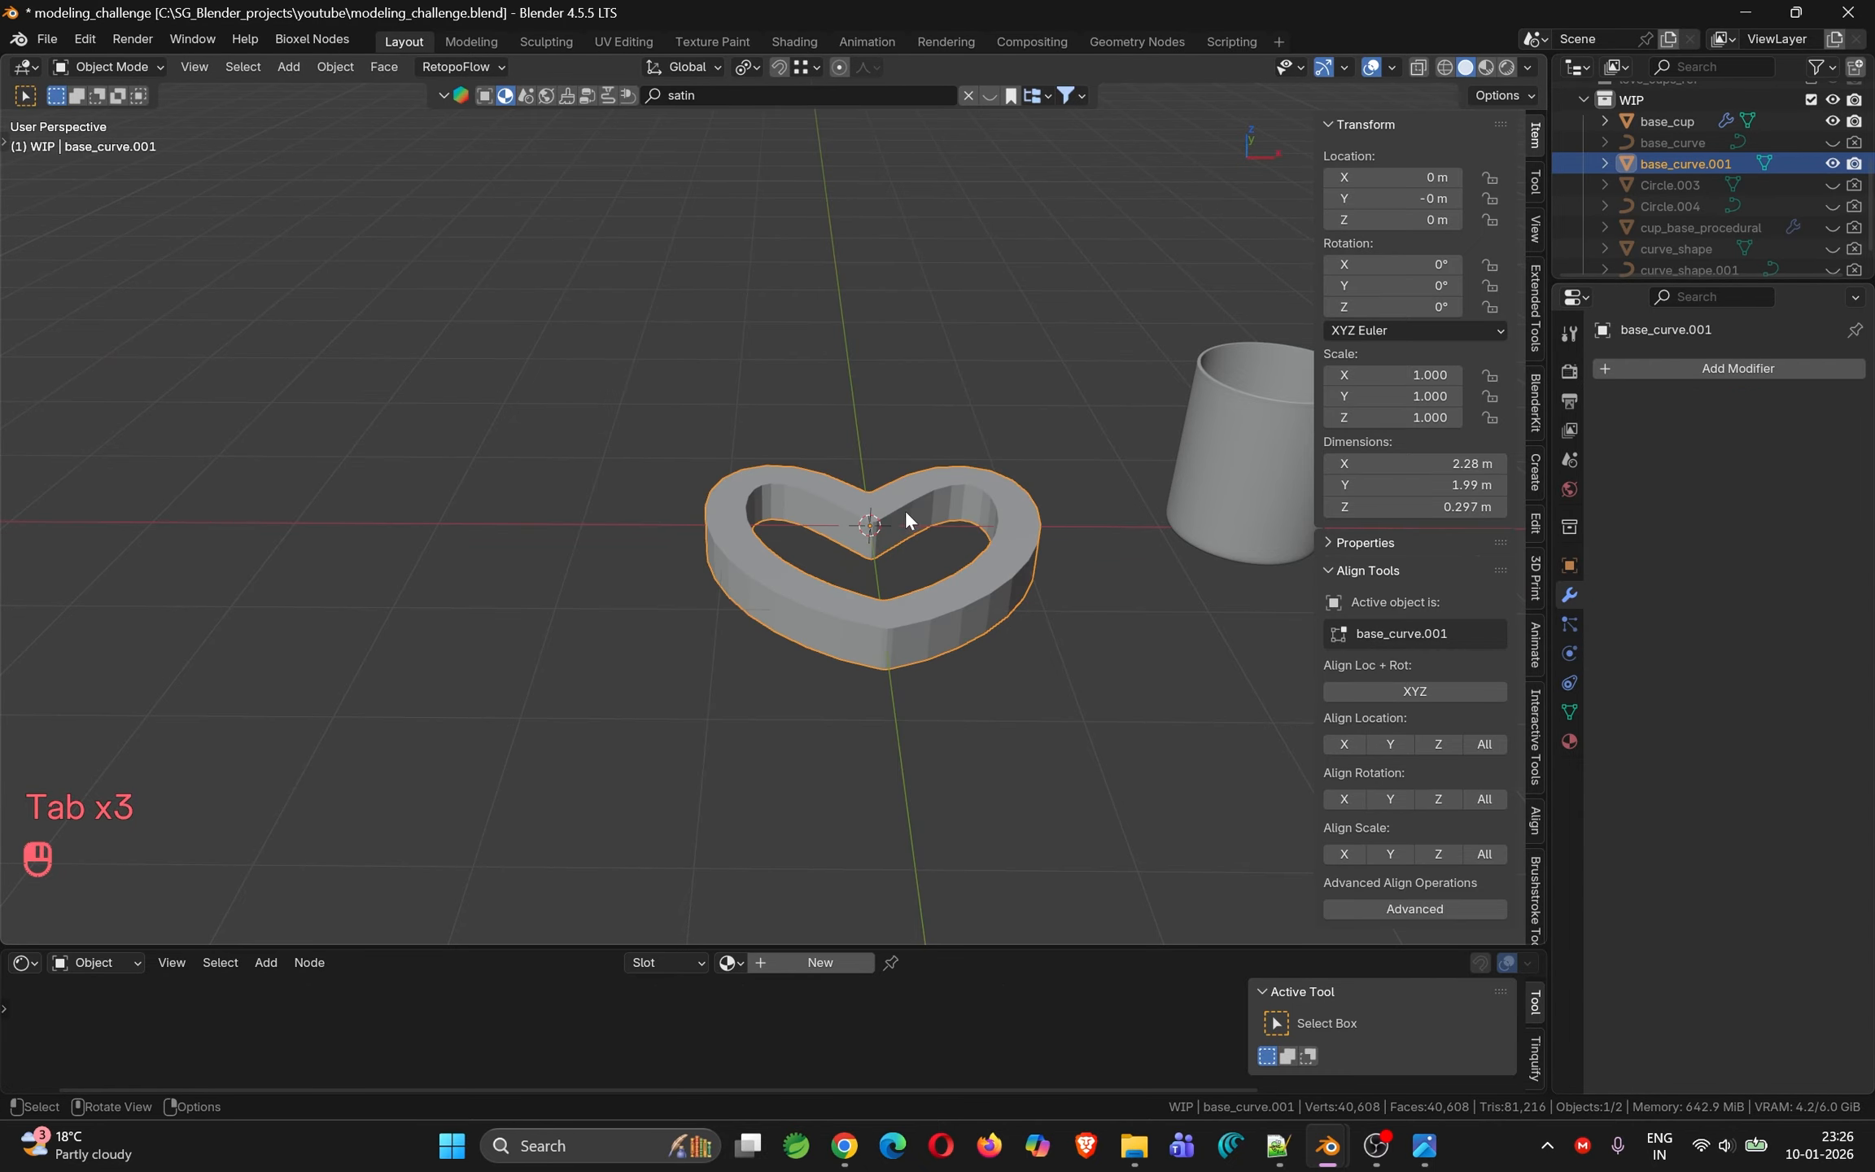
Select all corner edges running along the heart frame by similar face angles and bevel them with two segments
key(Tab)
scroll(899, 510, up, 3)
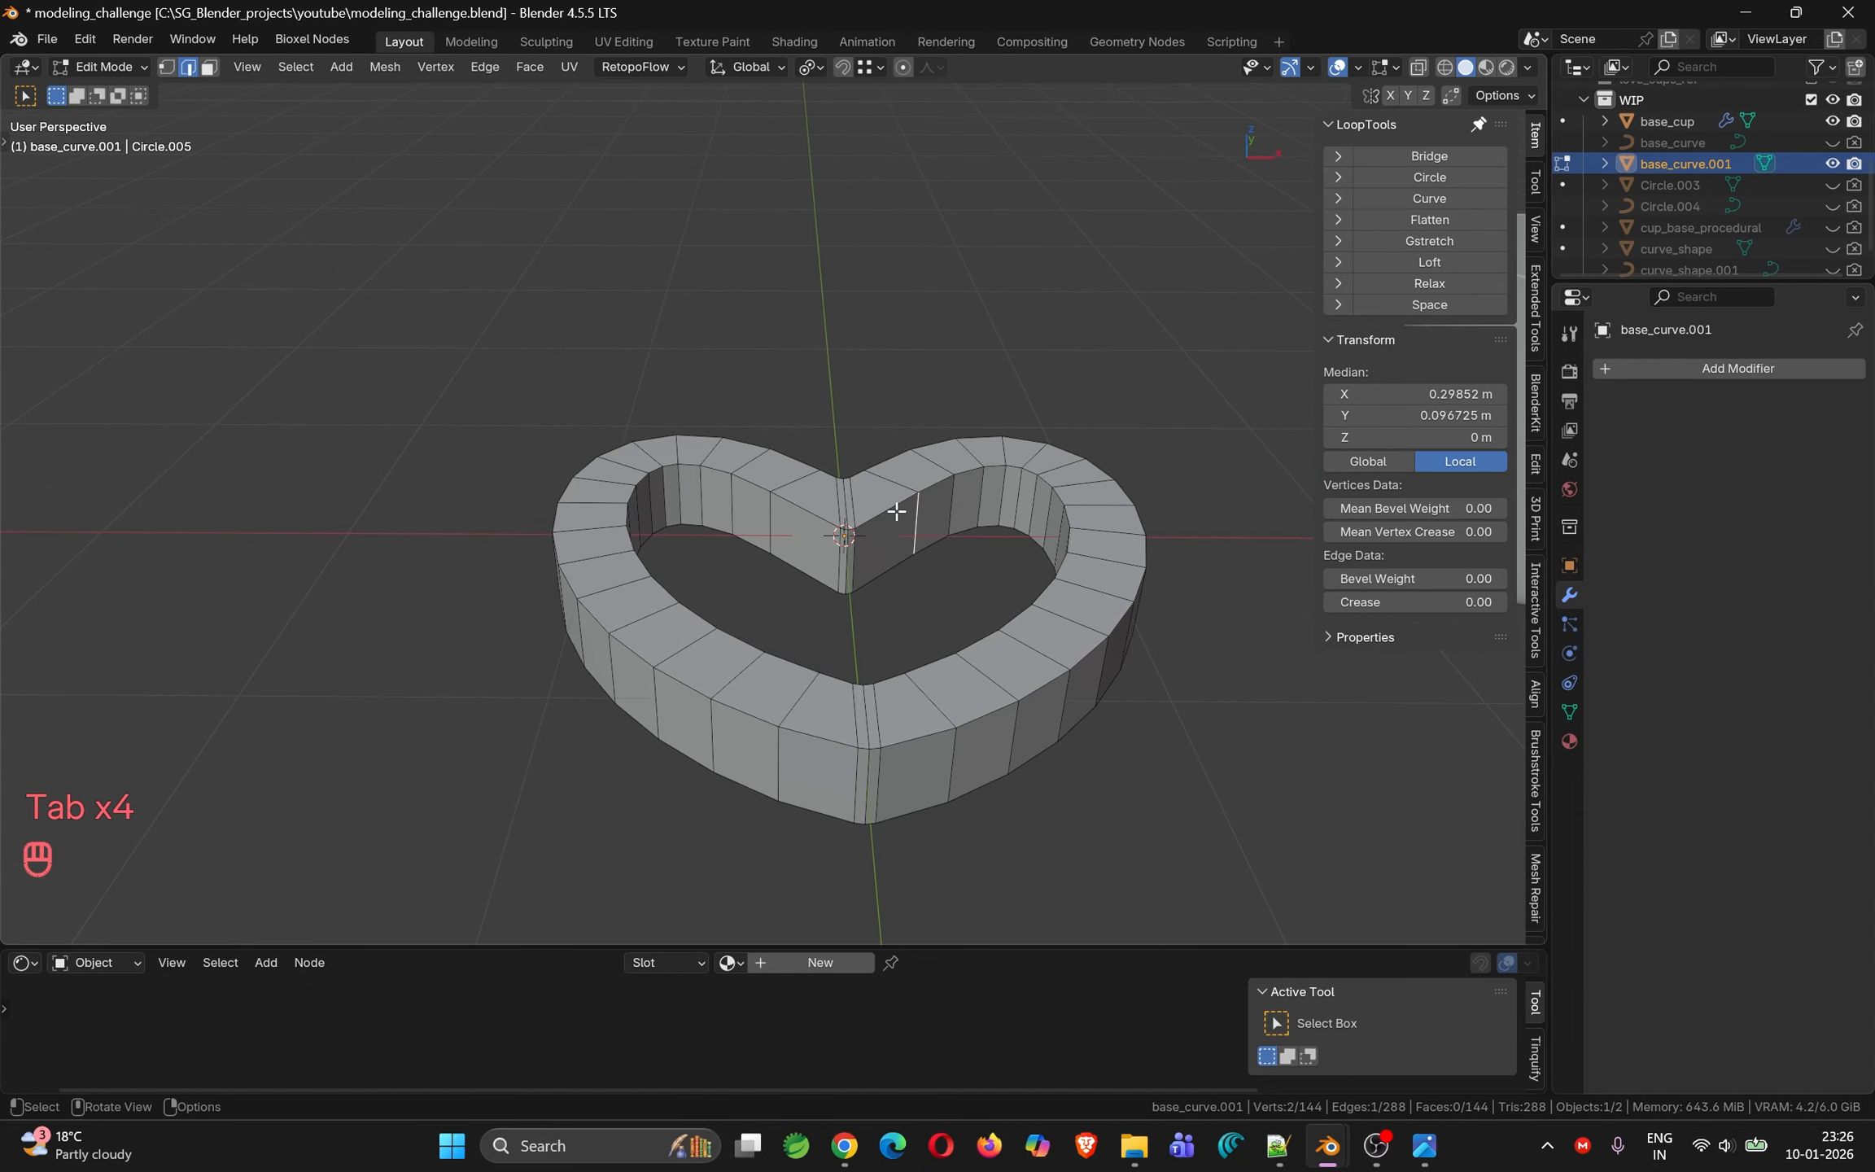
key(2)
click(897, 510)
key(shift+g)
click(897, 509)
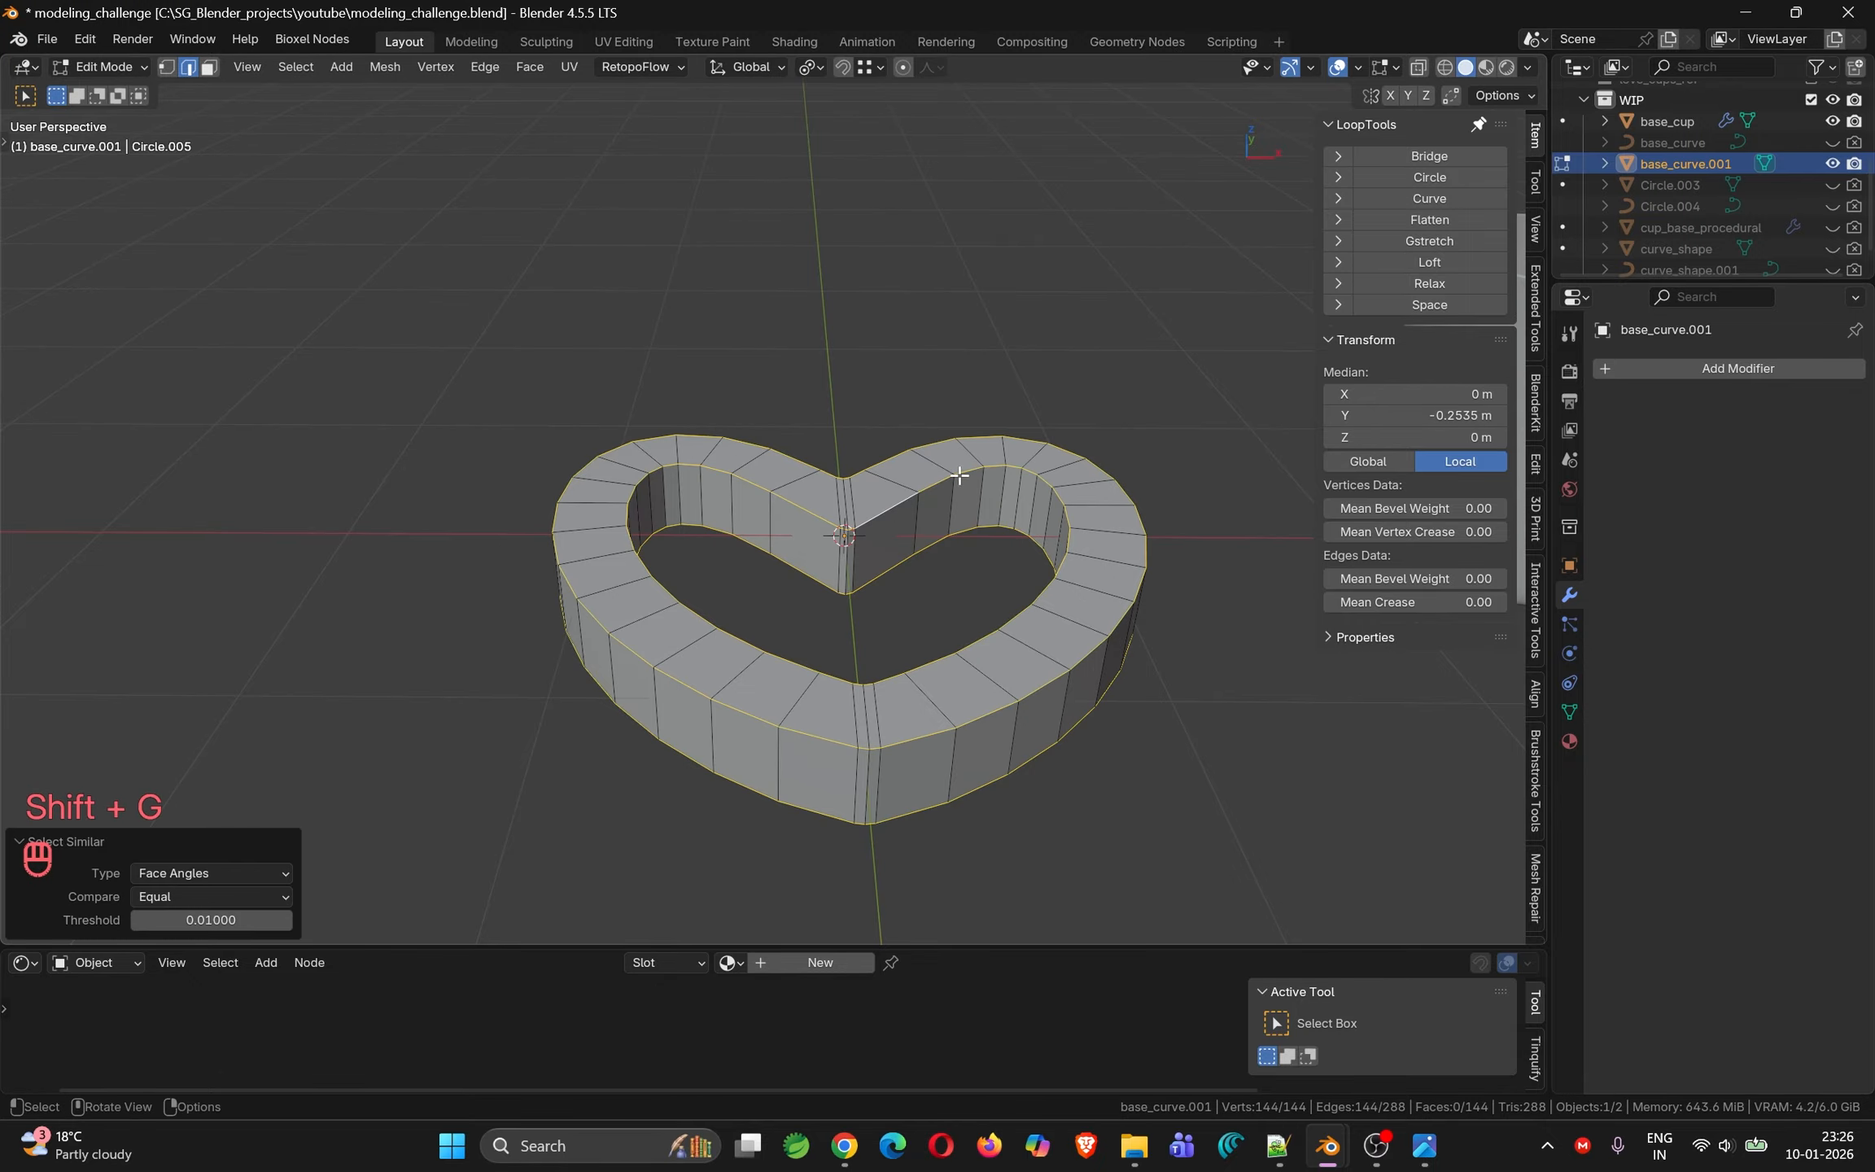
key(ctrl+b)
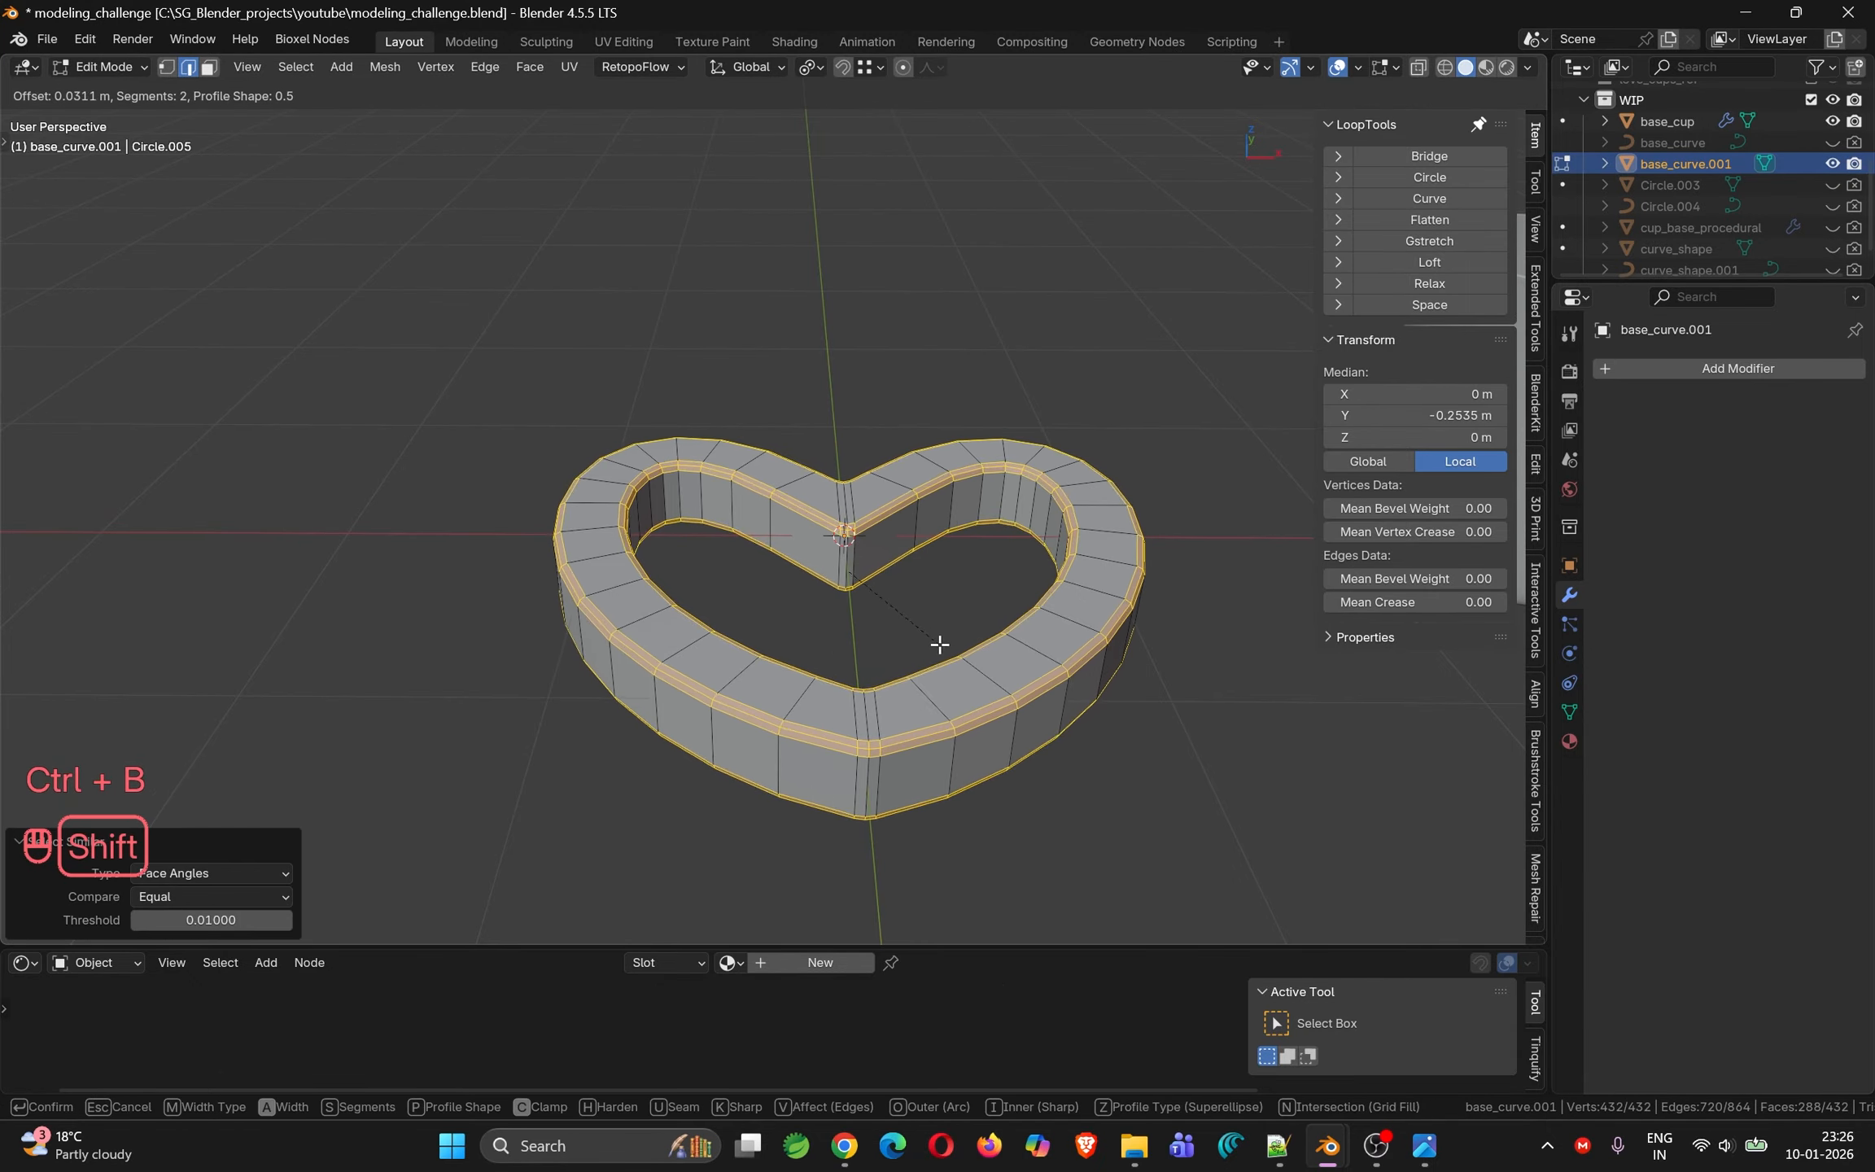
click(972, 698)
key(Tab)
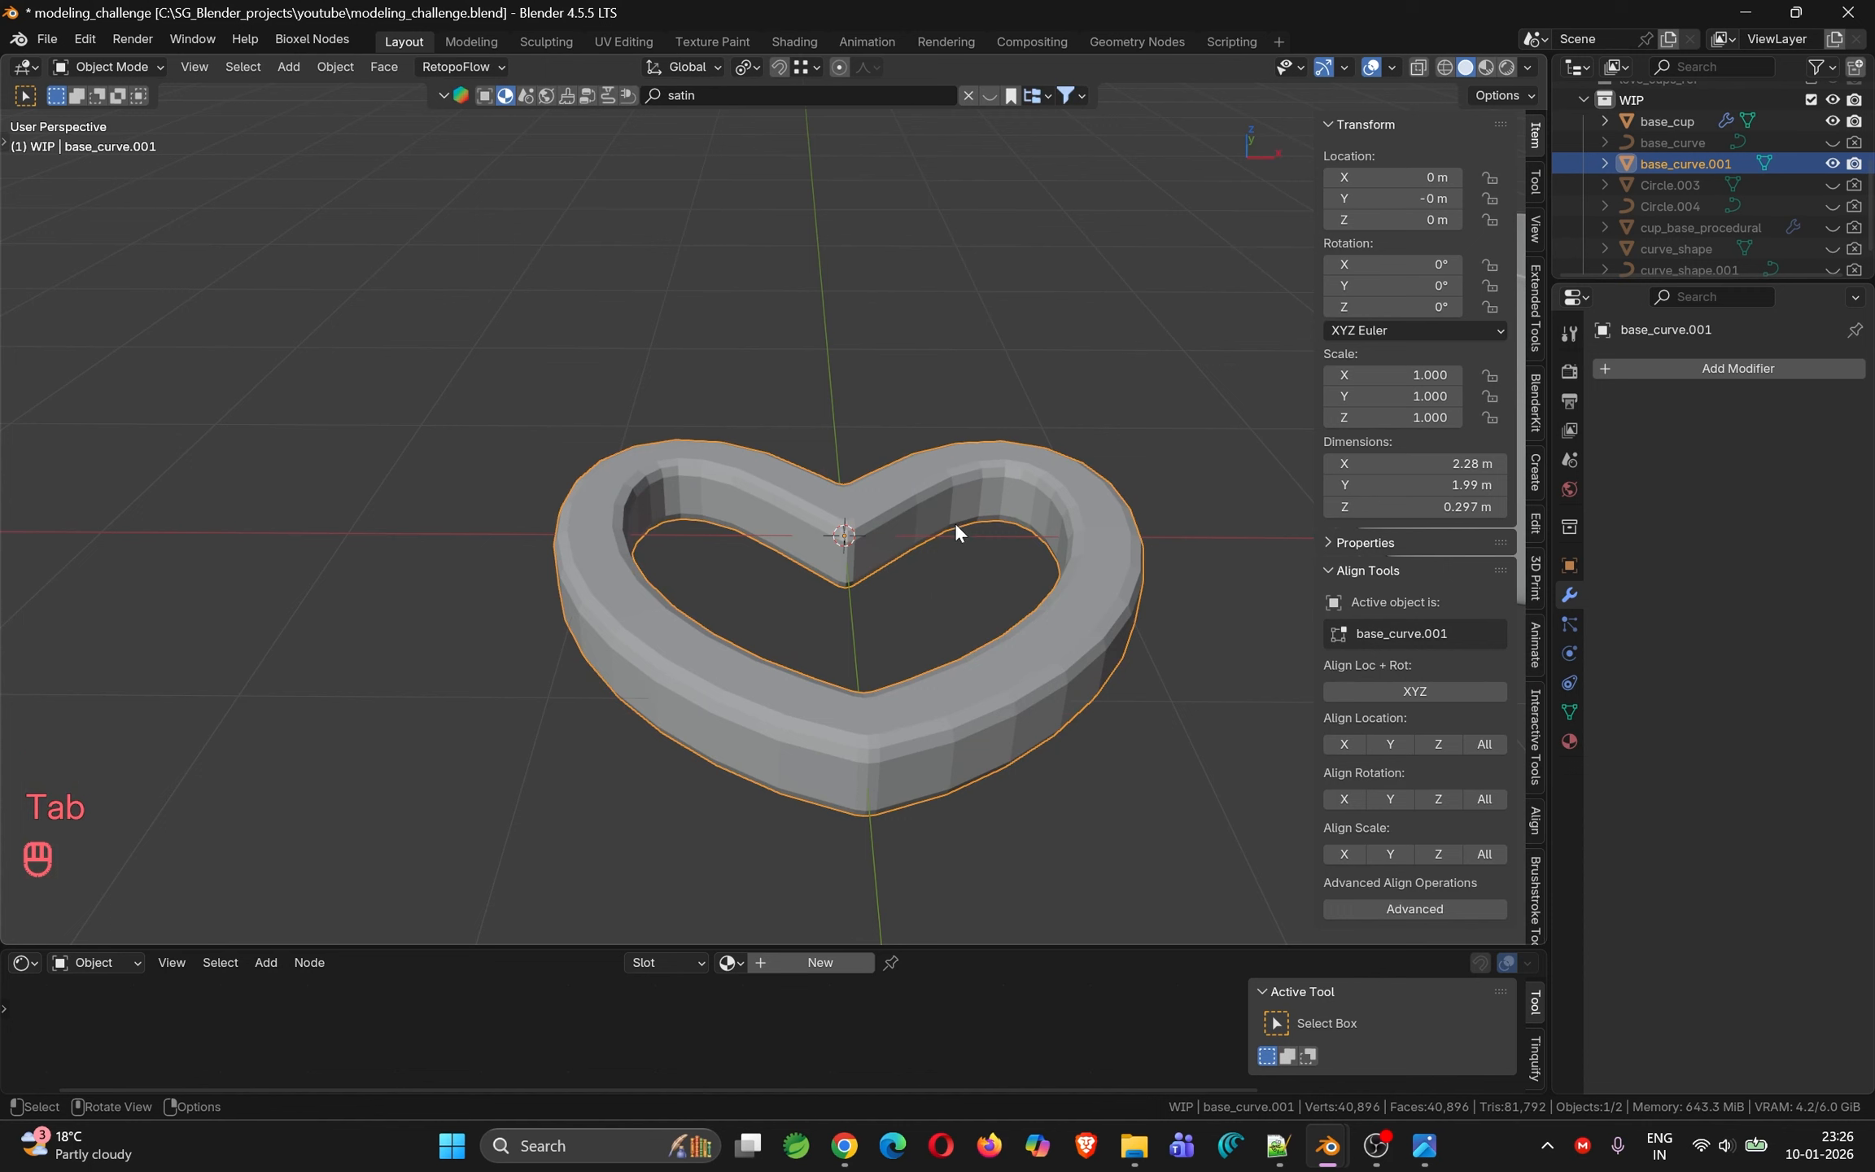
Apply Shade Smooth to the heart frame base_curve.001
scroll(976, 497, down, 4)
key(Tab)
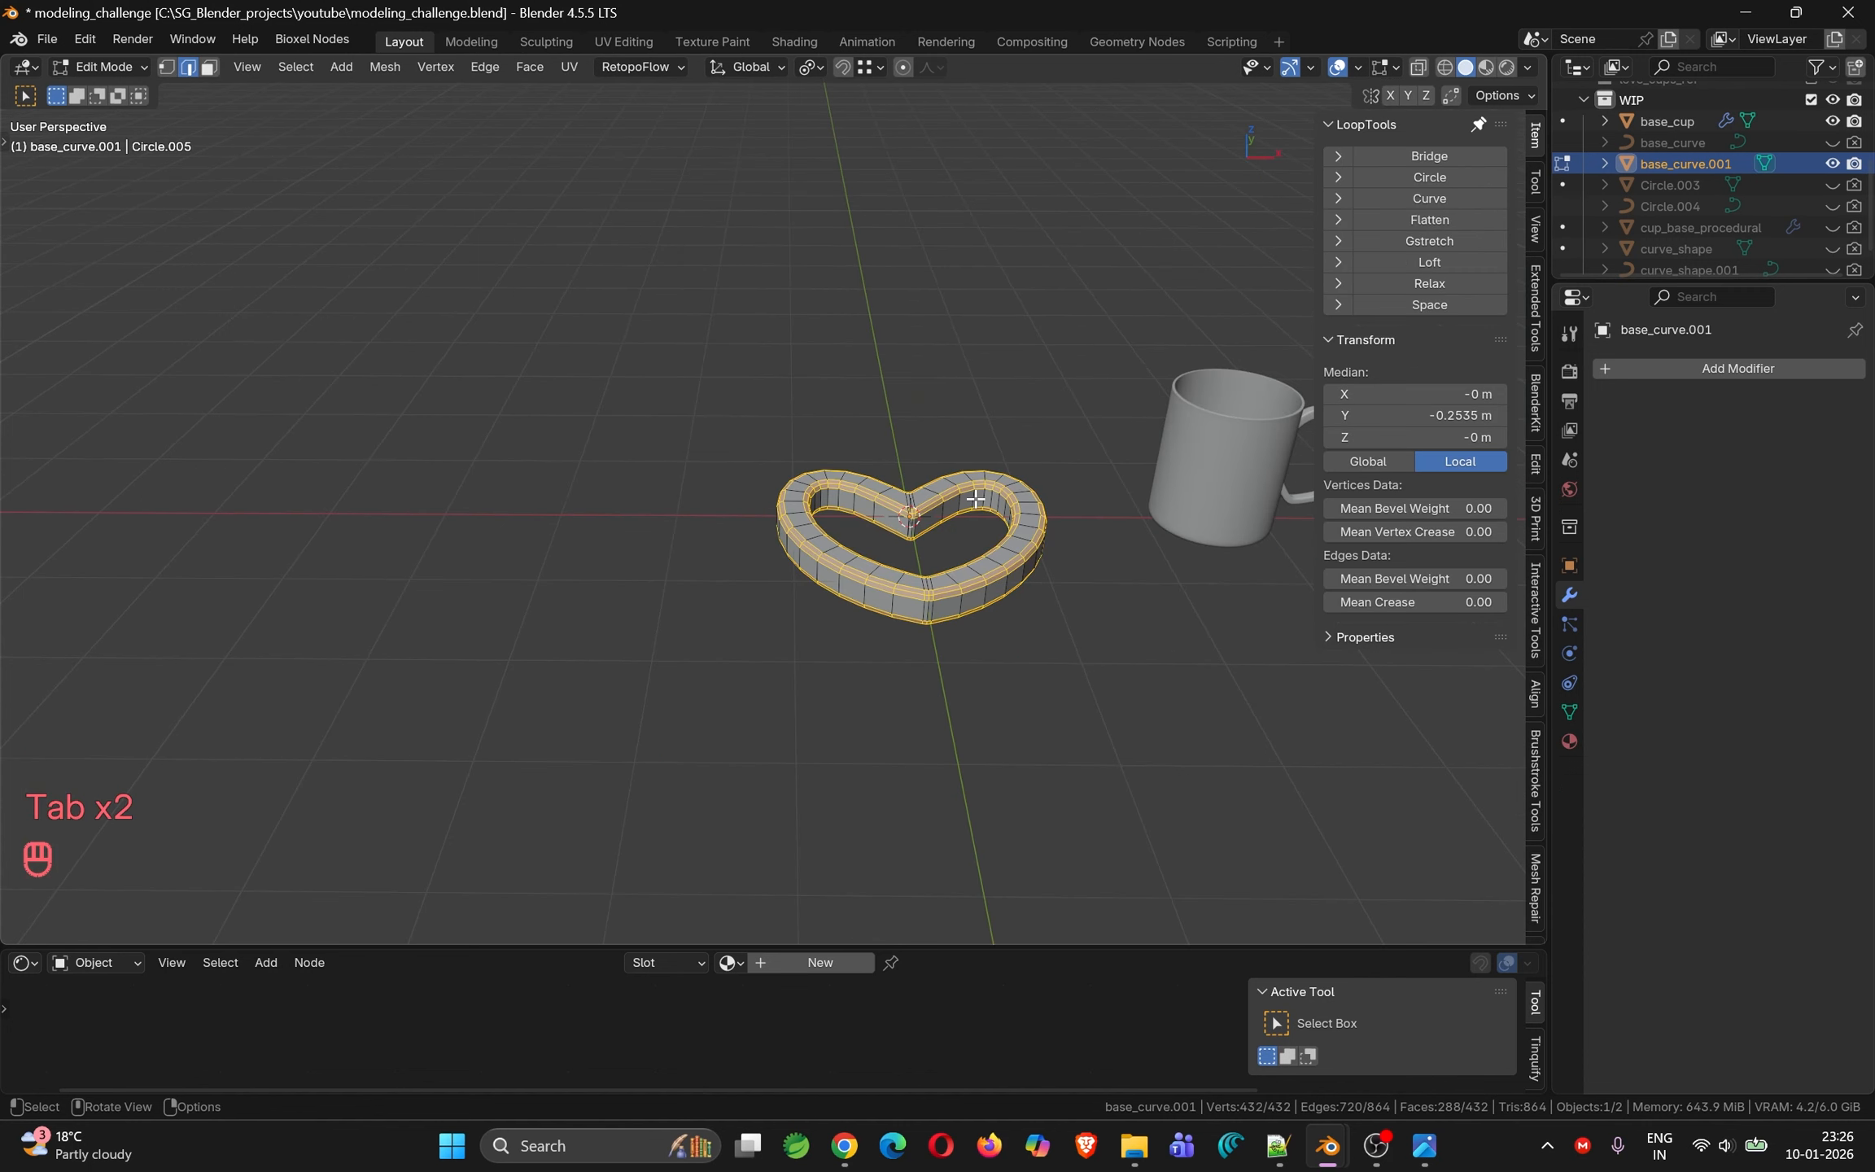
key(Tab)
shift+middle_drag(1275, 440, 833, 563)
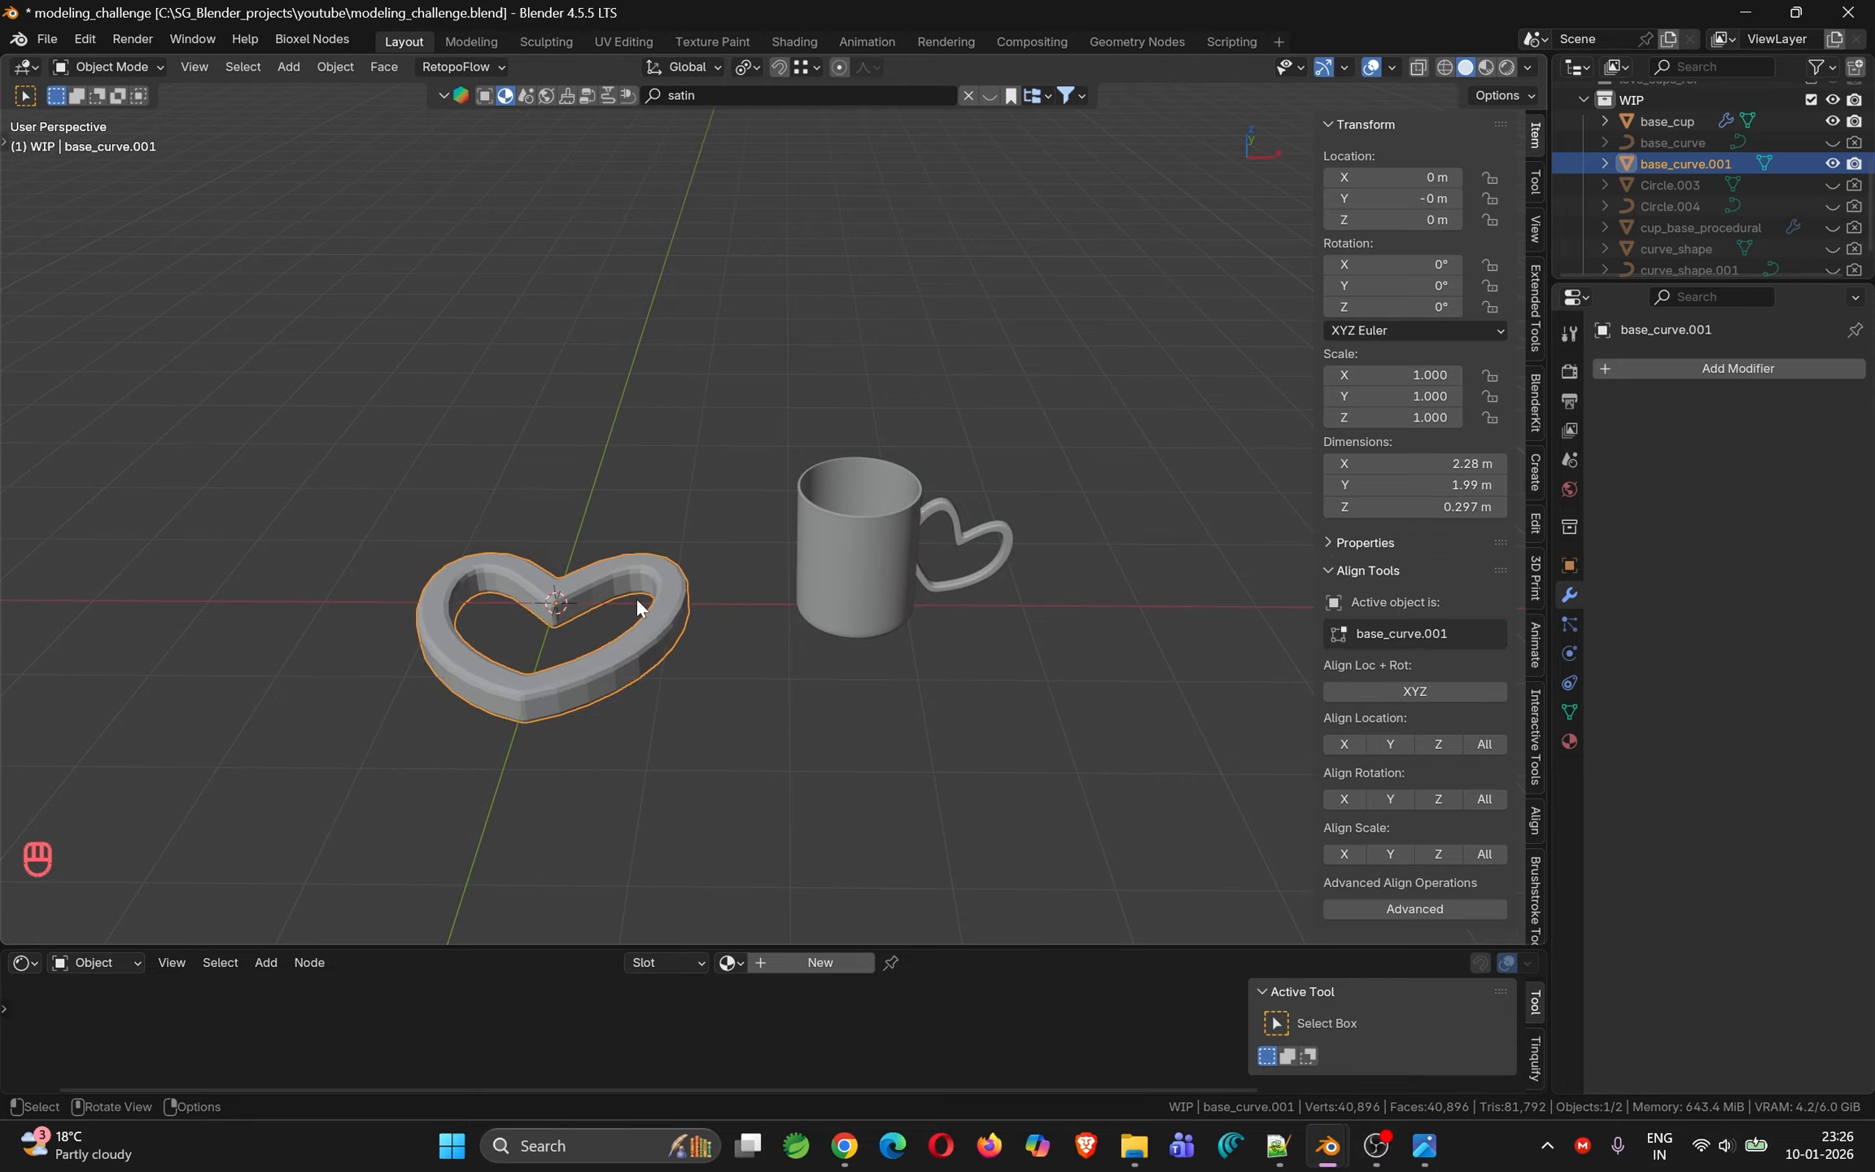
mouse_move(636, 597)
middle_down()
mouse_move(656, 707)
mouse_move(636, 575)
mouse_move(699, 611)
mouse_move(645, 608)
middle_up()
key(Tab)
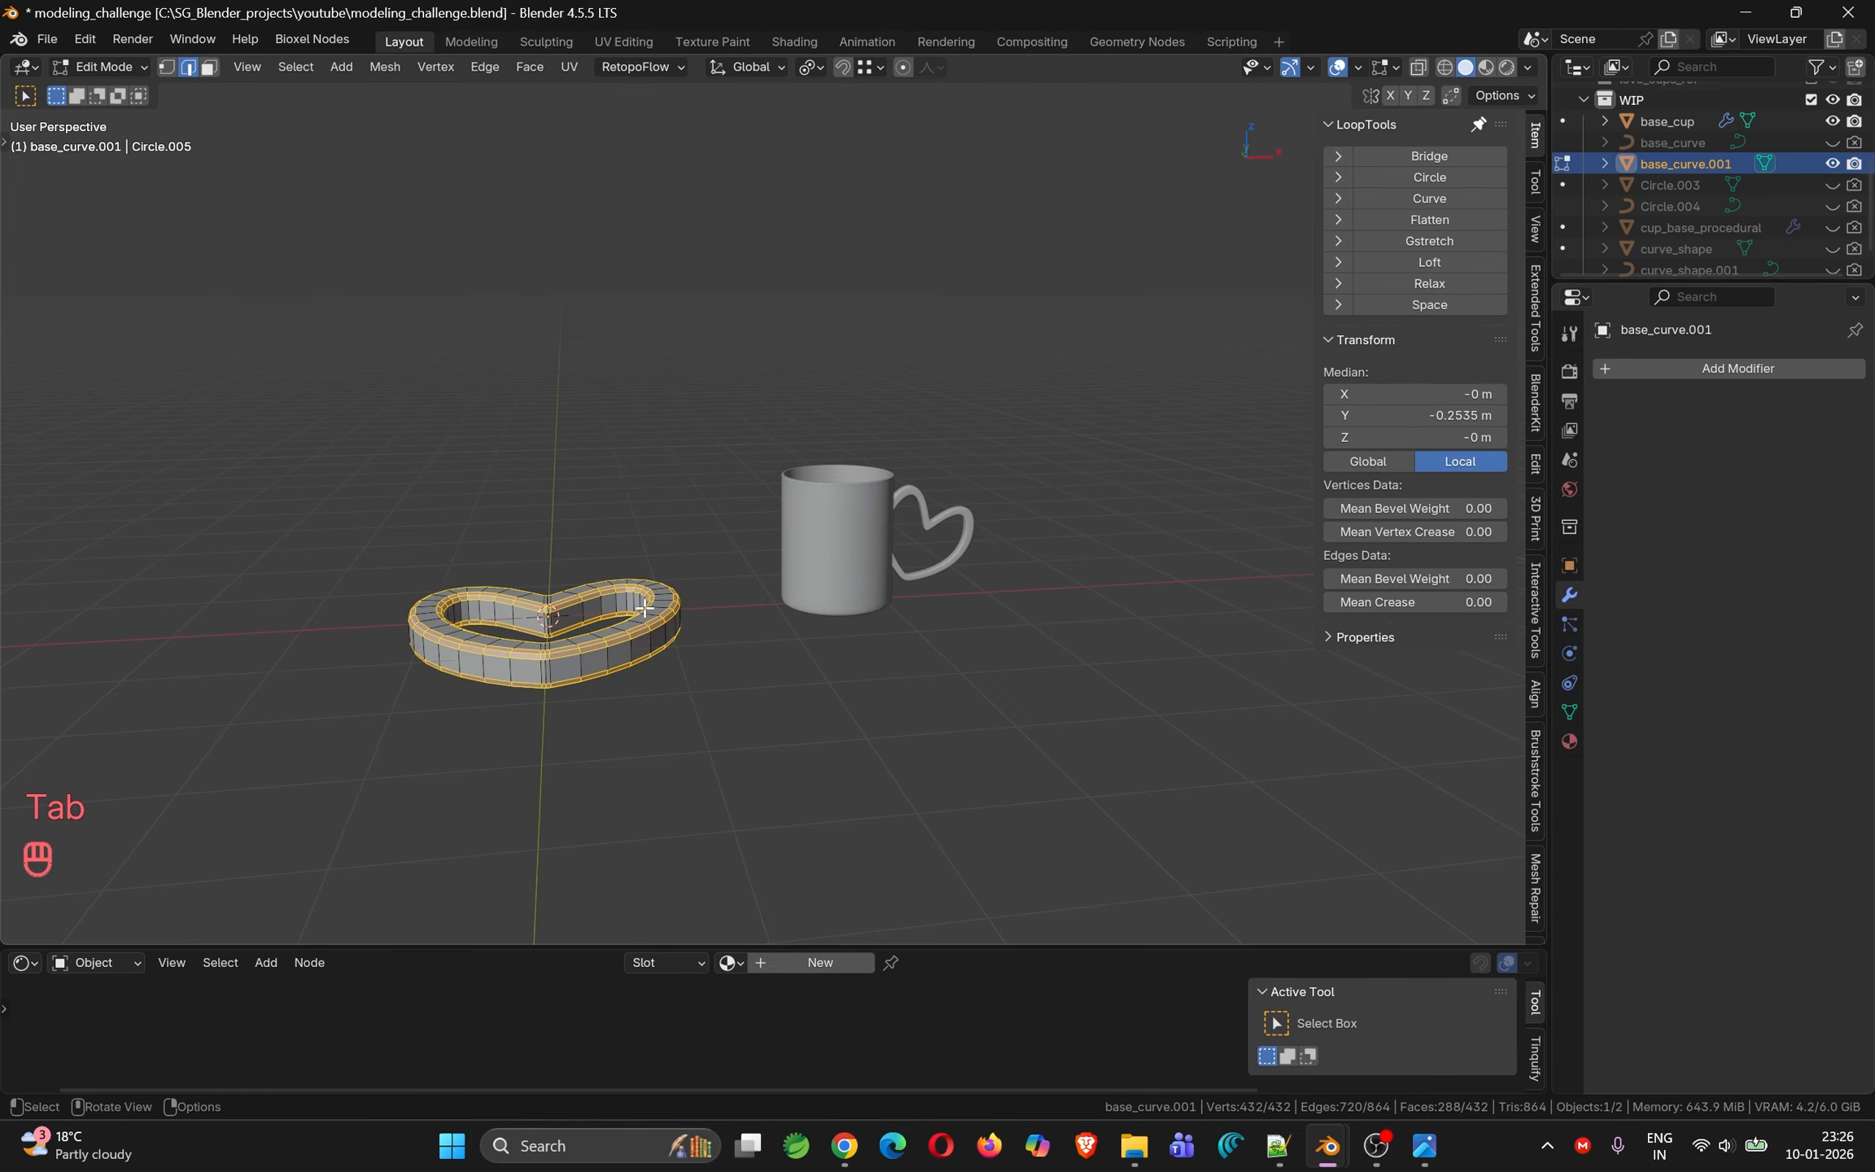
key(Tab)
right_click(644, 608)
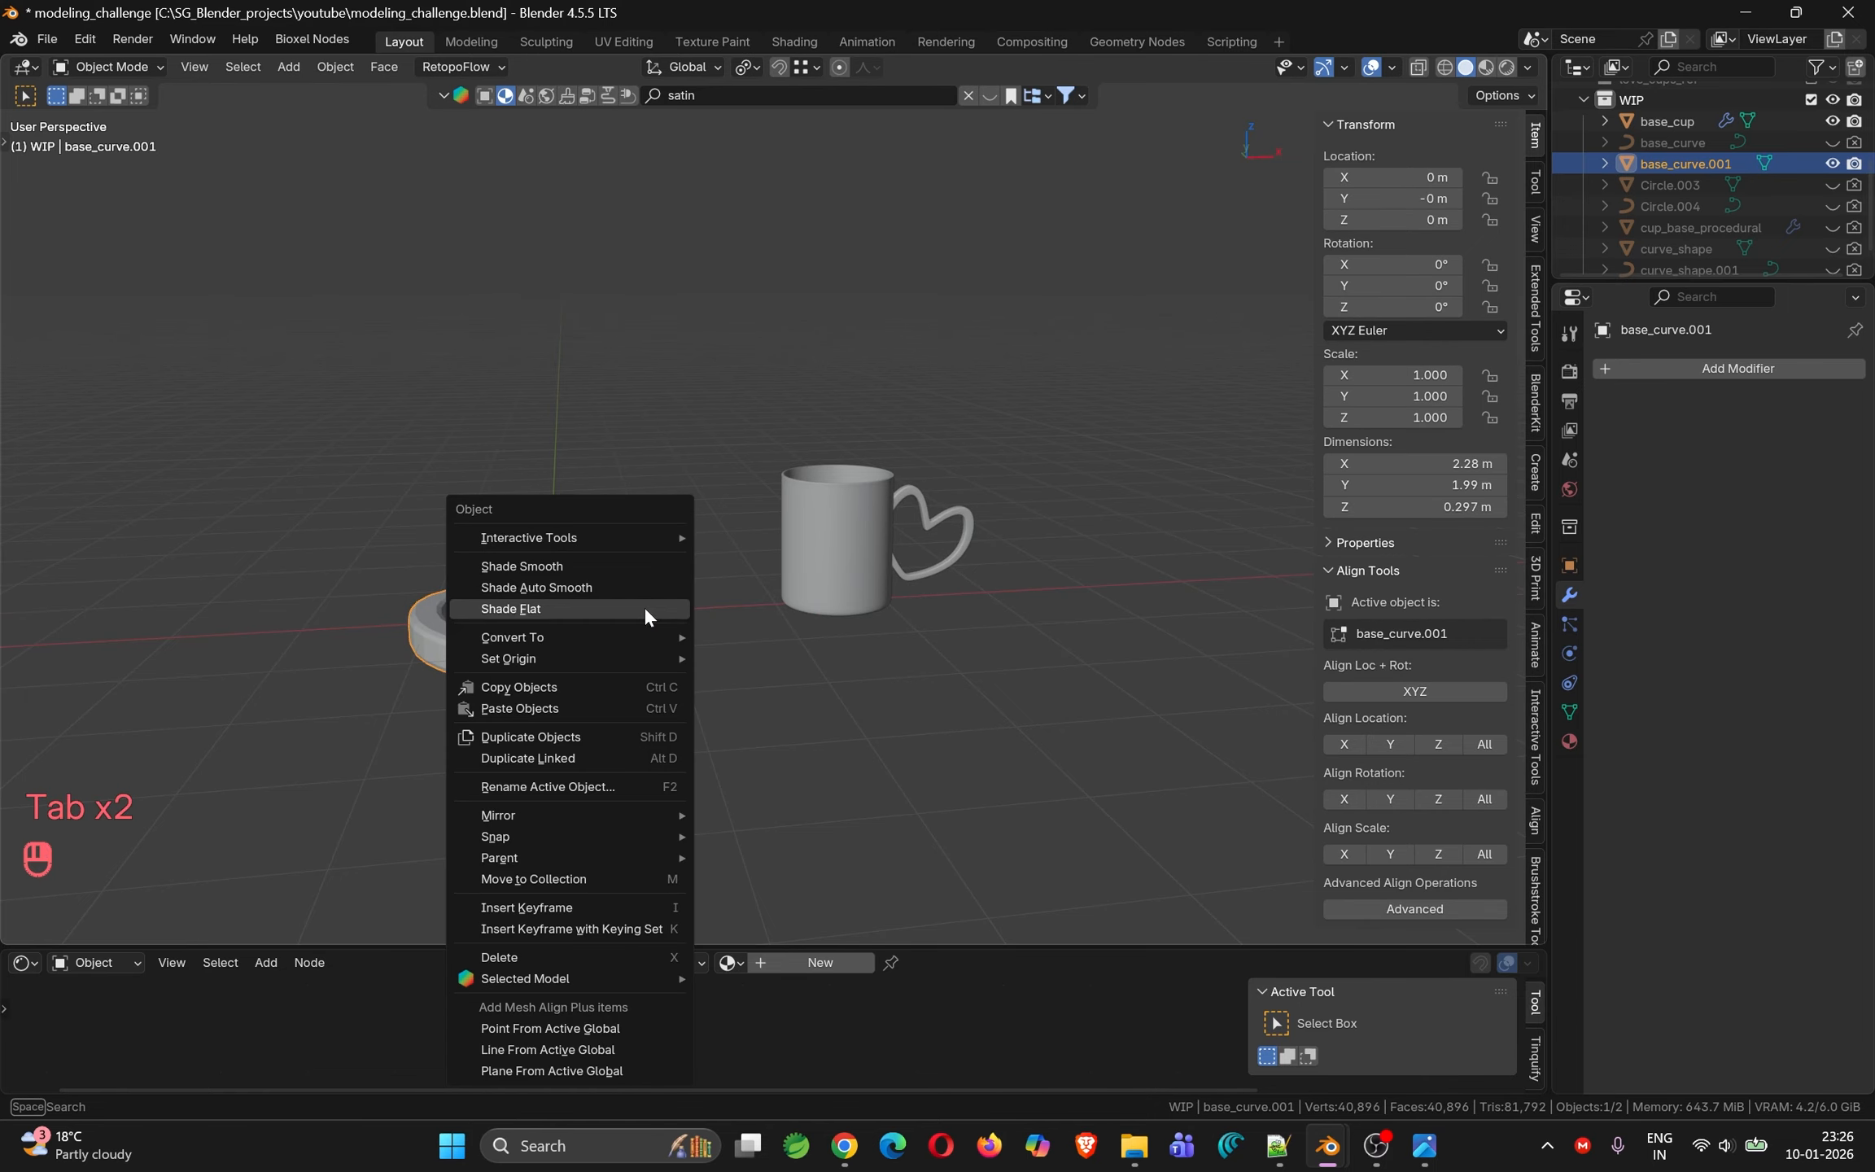
click(546, 569)
Add a Subdivision modifier to the bevelled heart frame with a viewport level of 1
middle_drag(587, 566, 899, 556)
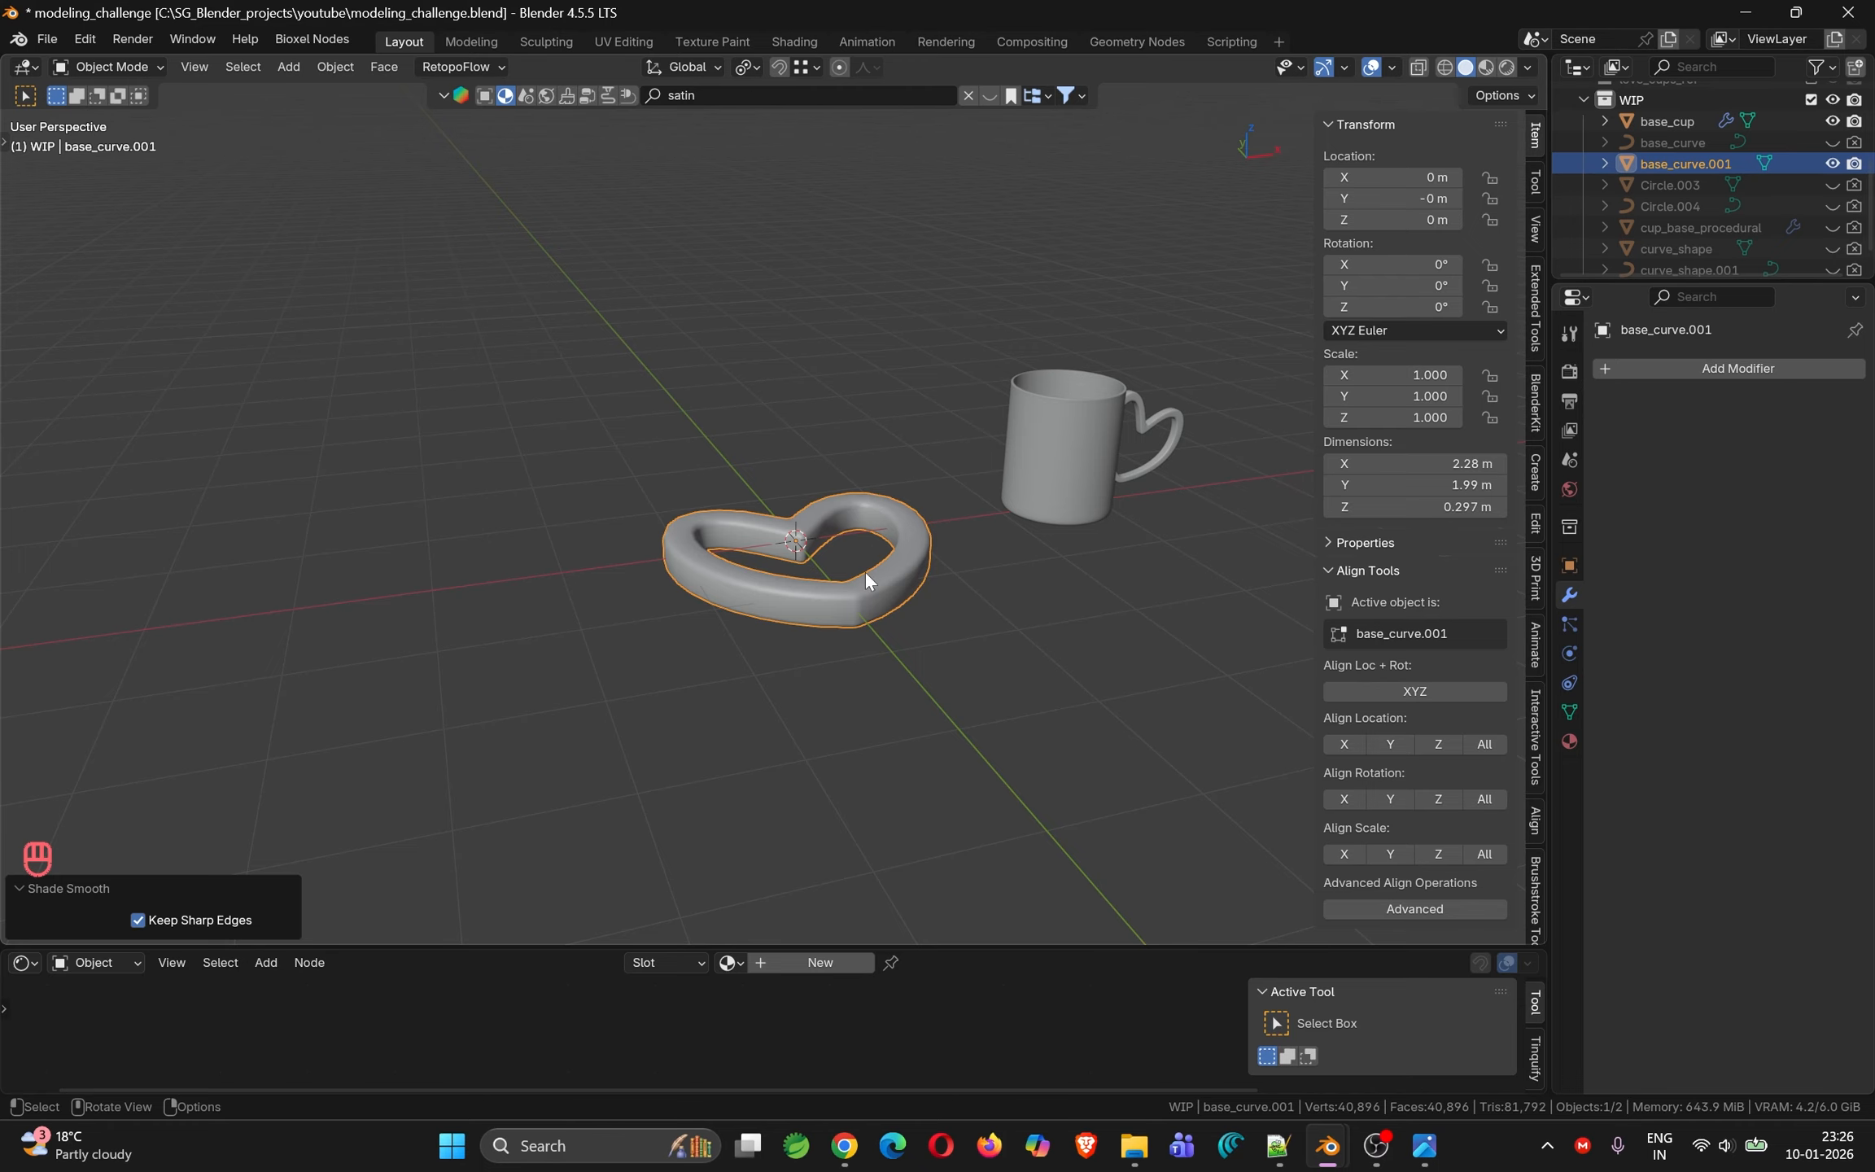
scroll(866, 573, up, 5)
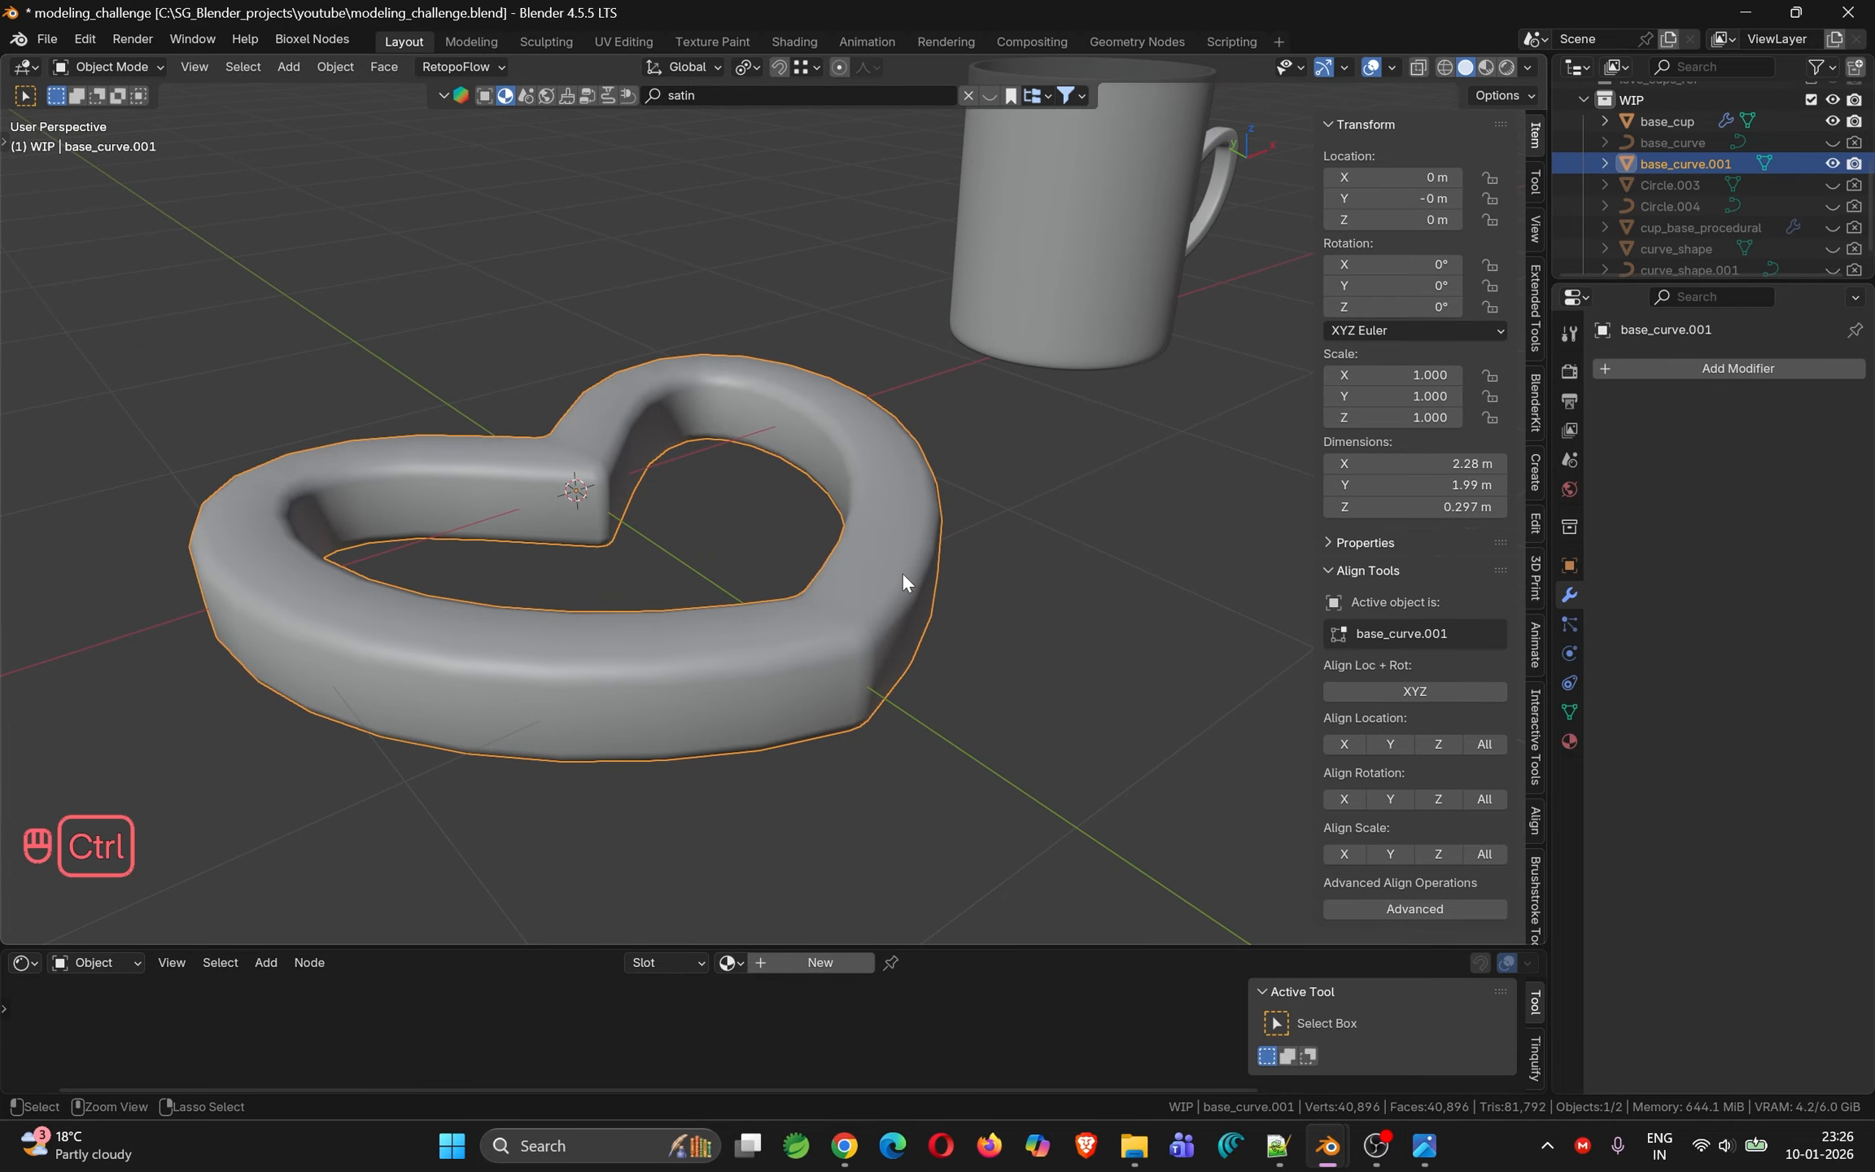
key(ctrl+1)
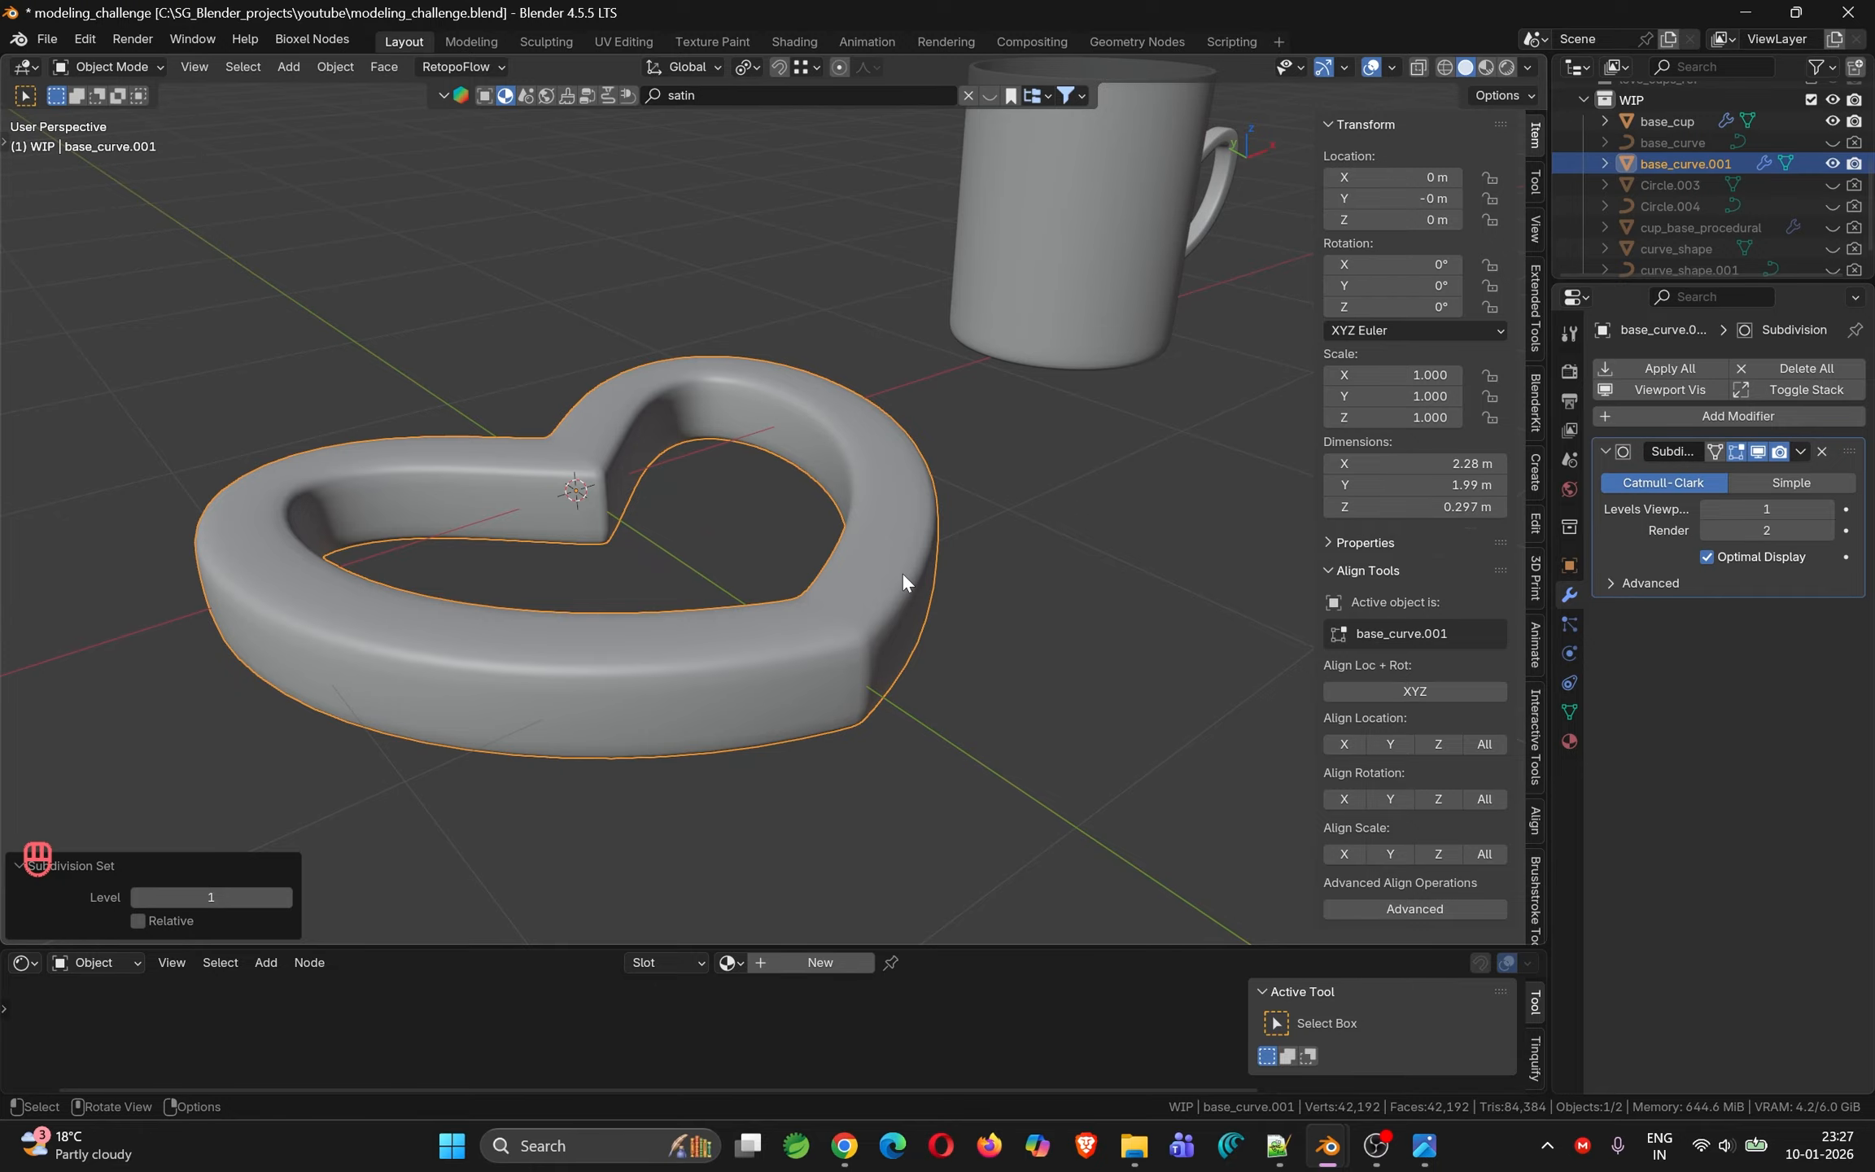
shift+middle_drag(902, 530, 773, 626)
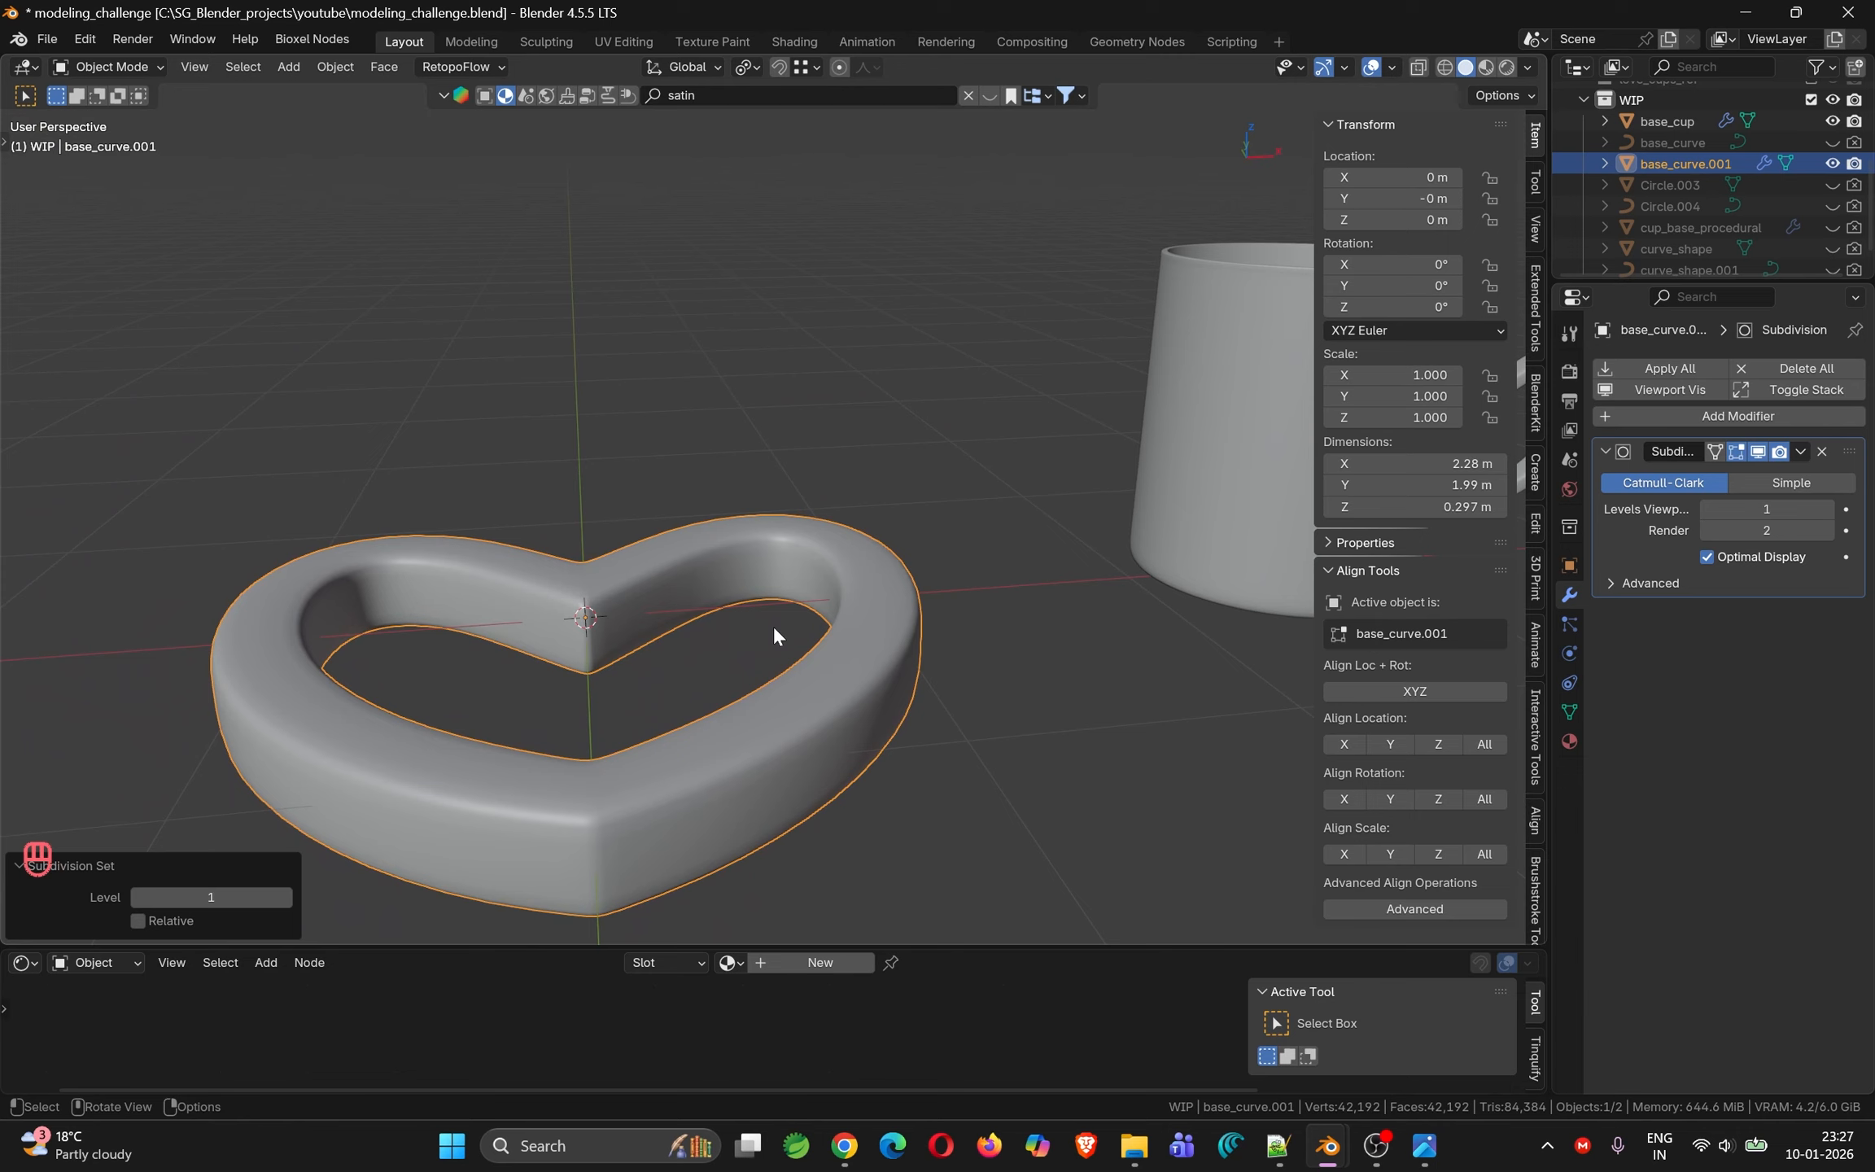